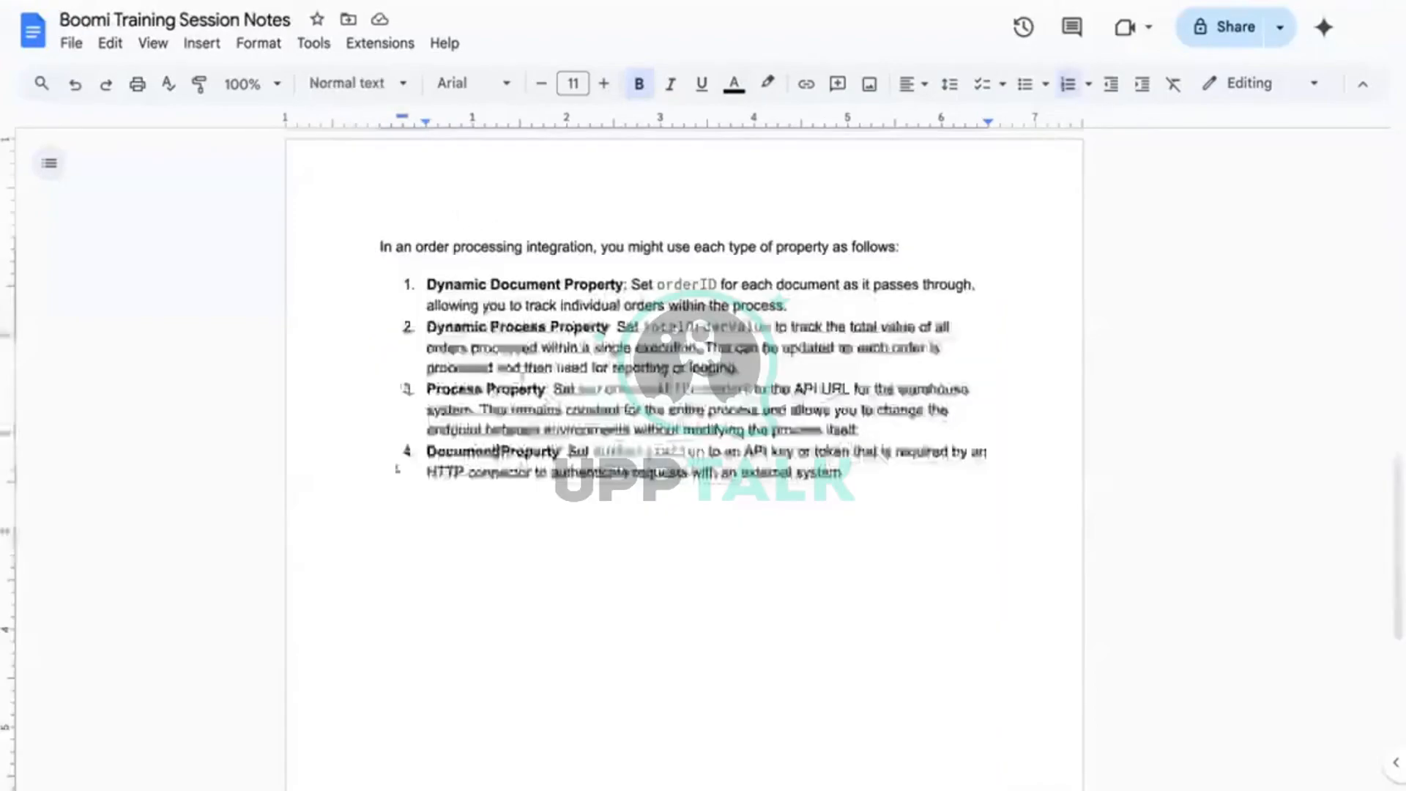
Add the line "XML, FLAT FILE, JSON, EDI" below the list of sub processes in the training notes
scroll(474, 474, "down", 5)
scroll(481, 398, "up", 3)
scroll(481, 398, "up", 10)
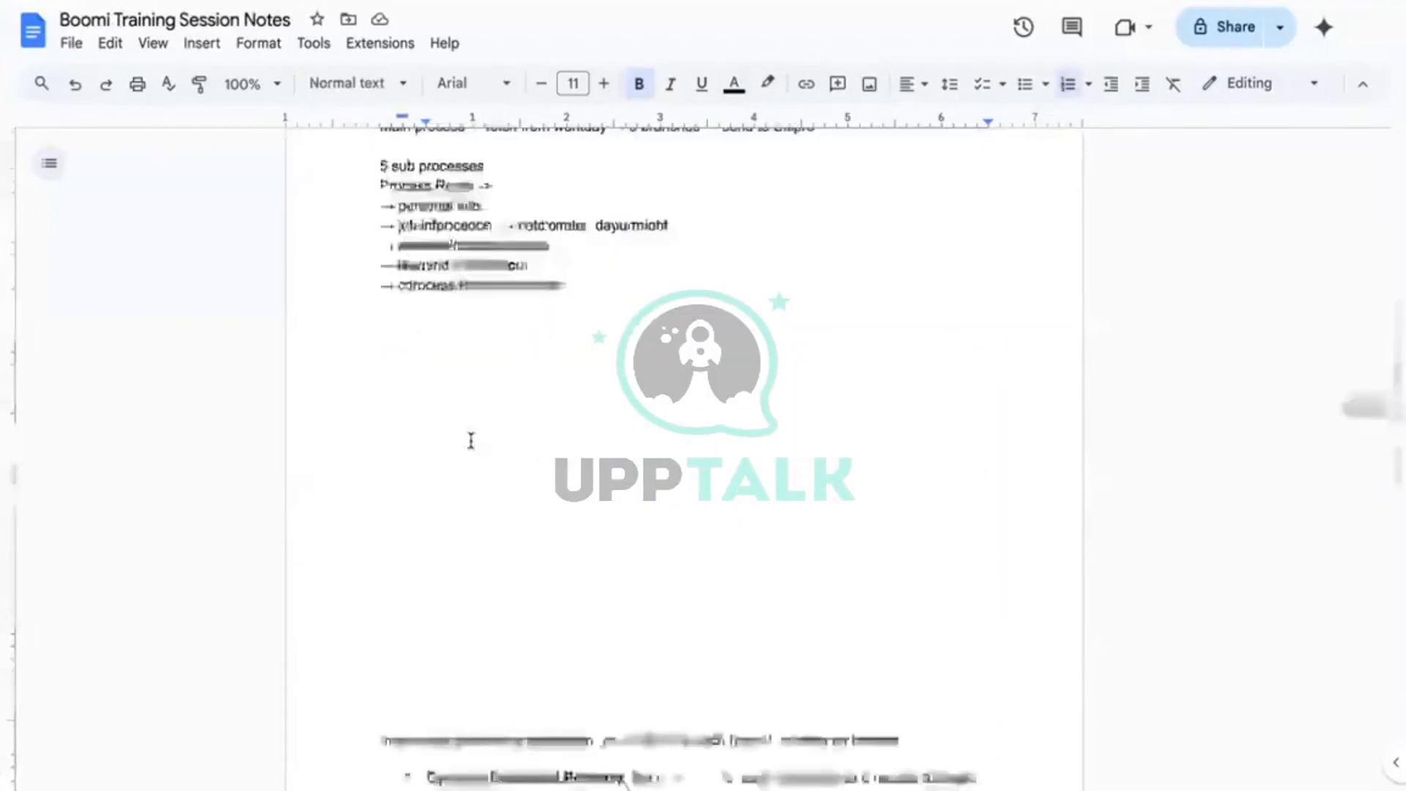
left_click(418, 471)
type("XM")
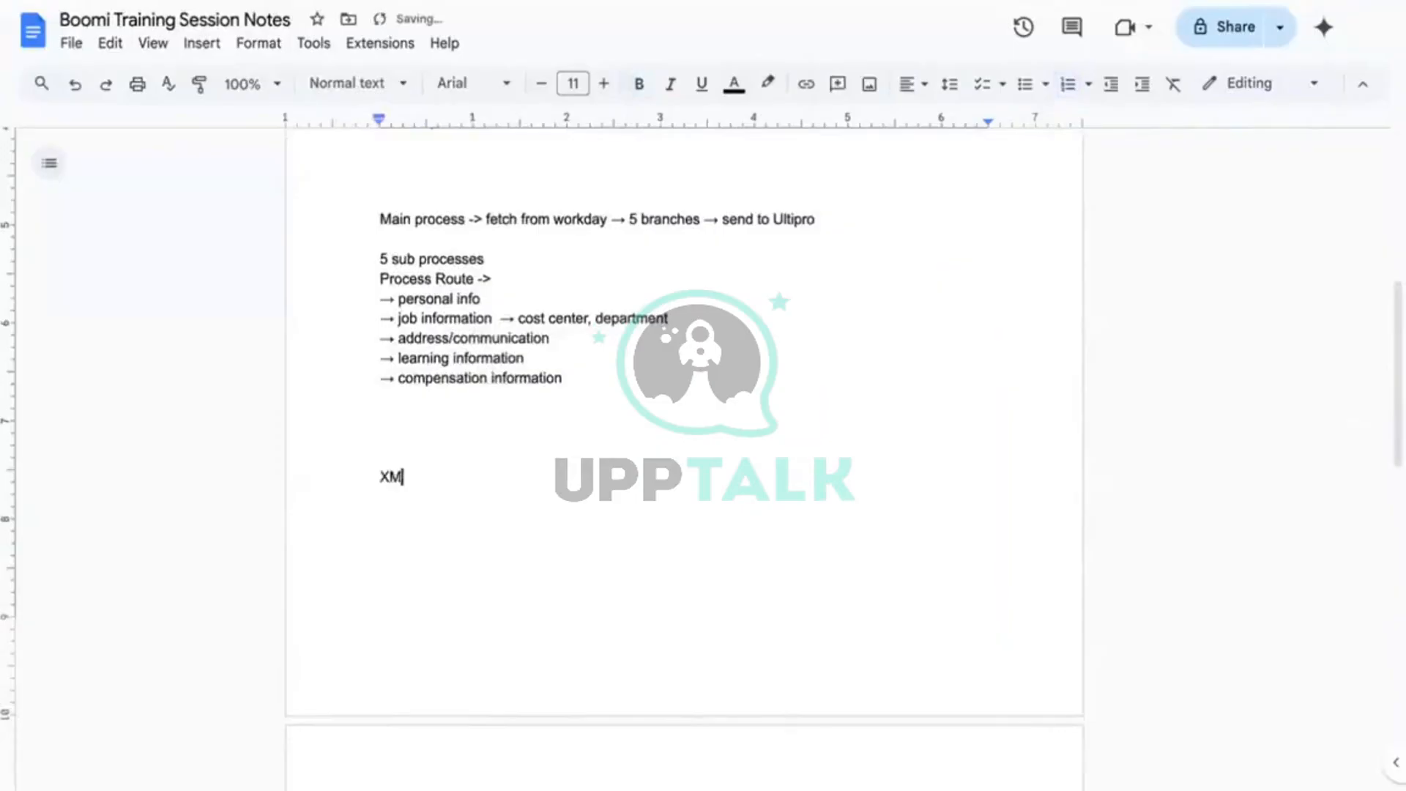
type("L, FLAT FILE, JSON")
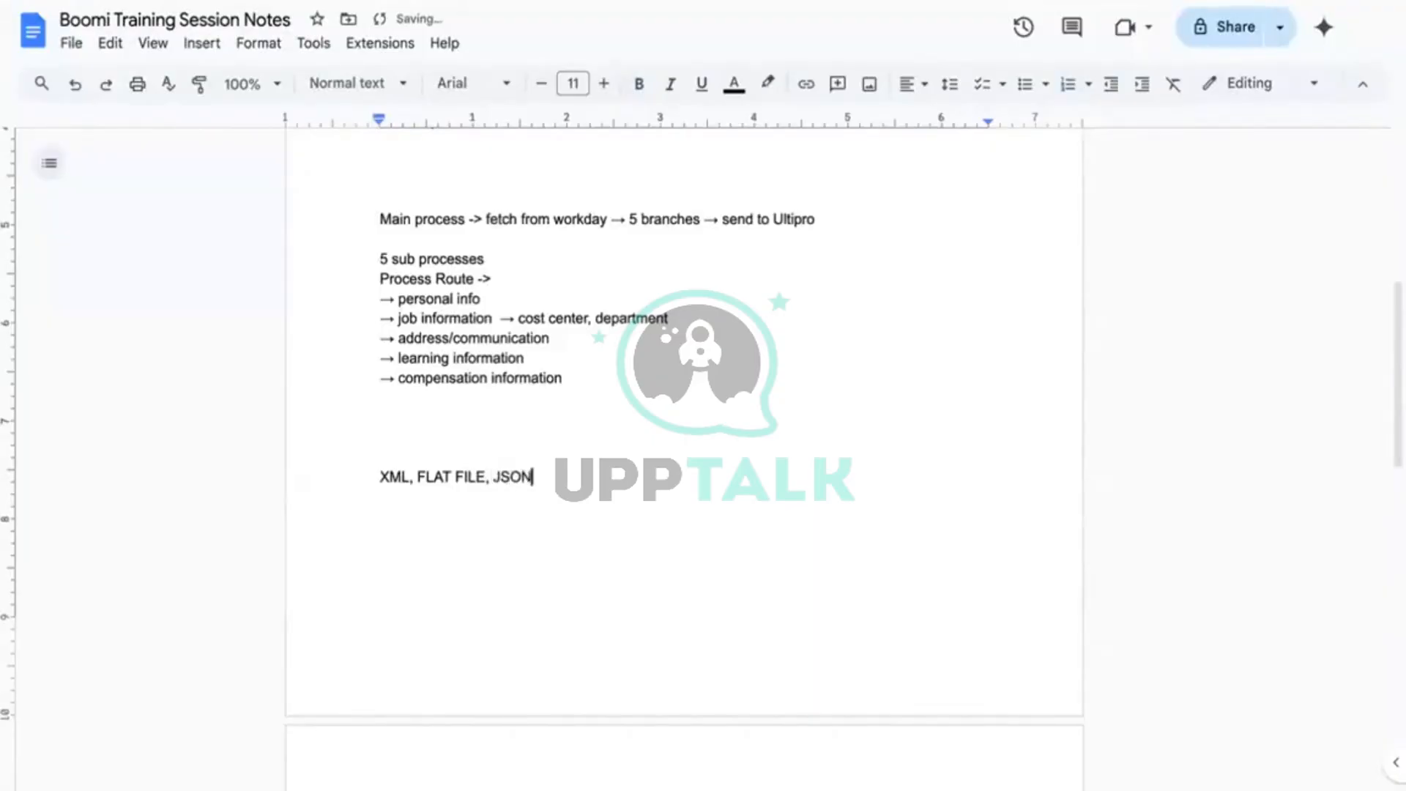
type(", EDI")
Go over the XML, FLAT FILE, JSON and EDI entries in the new line, highlighting them in turn
double_click(388, 485)
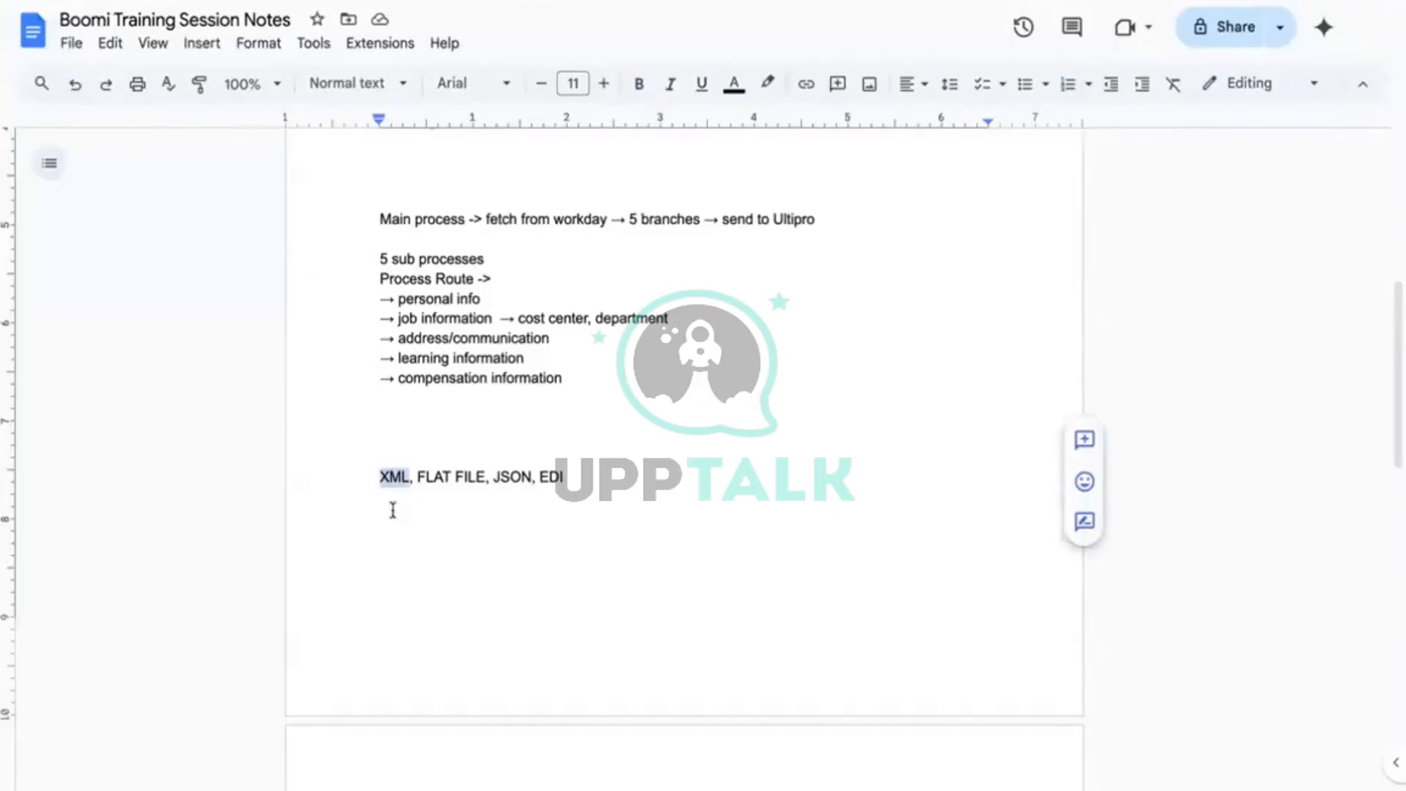
double_click(437, 478)
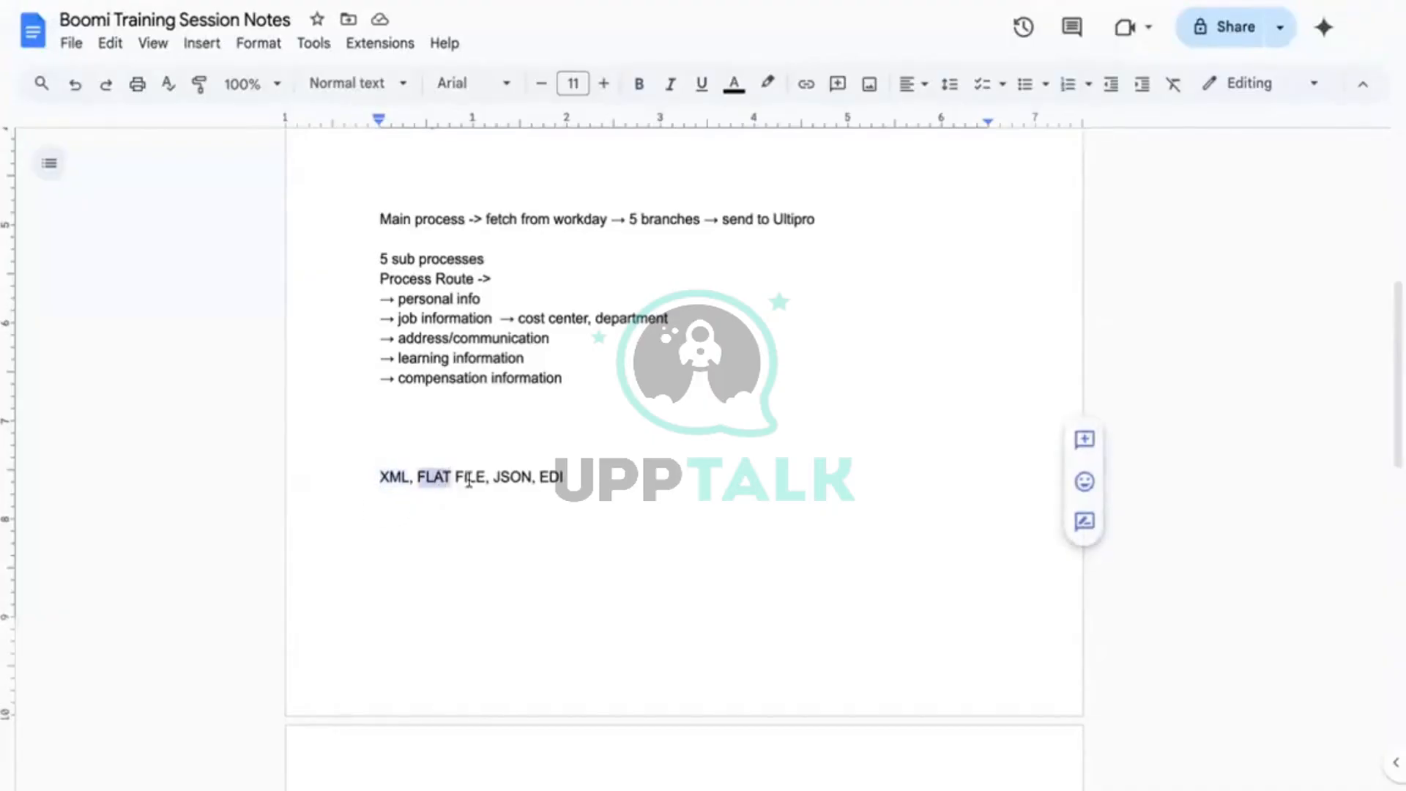
left_click(466, 477)
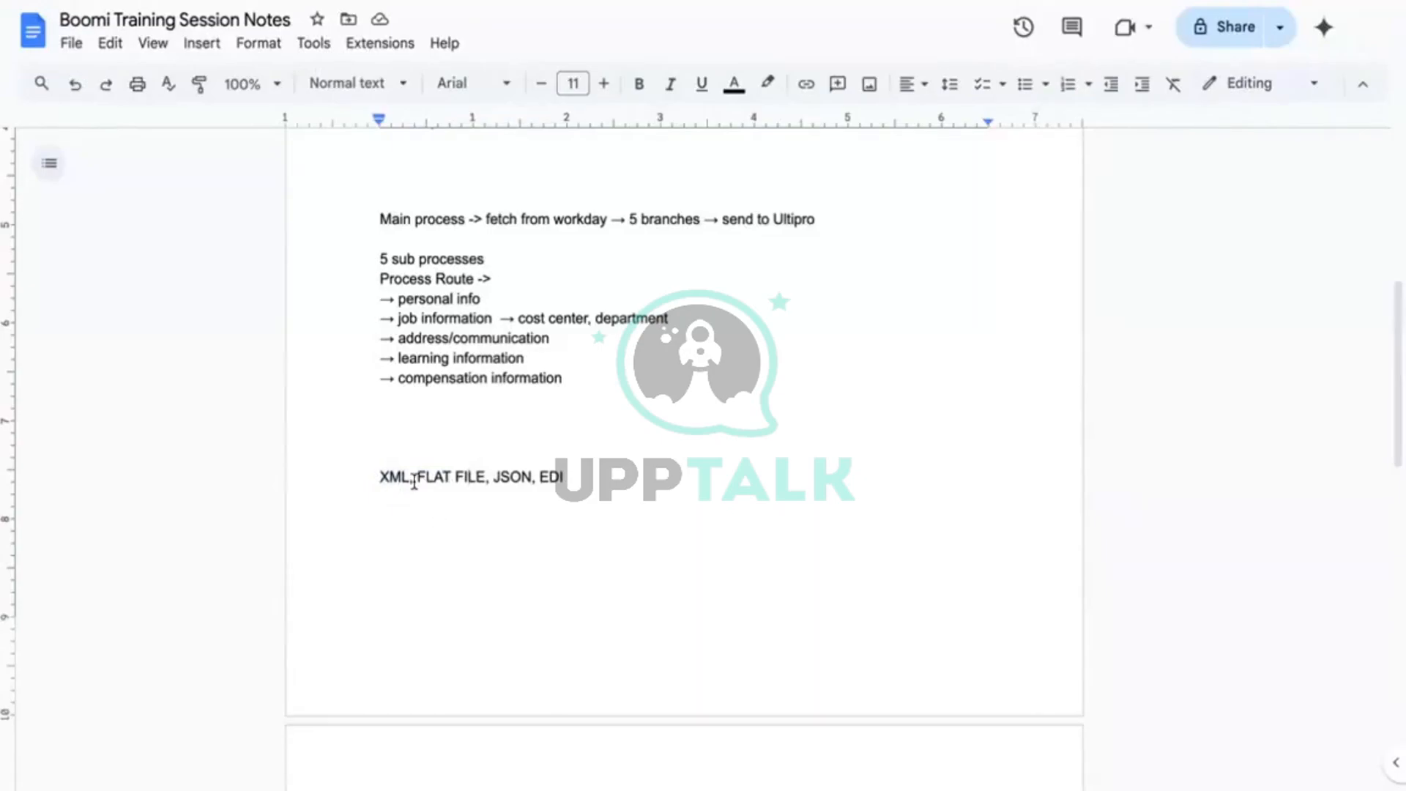
left_click_drag(420, 483, 525, 481)
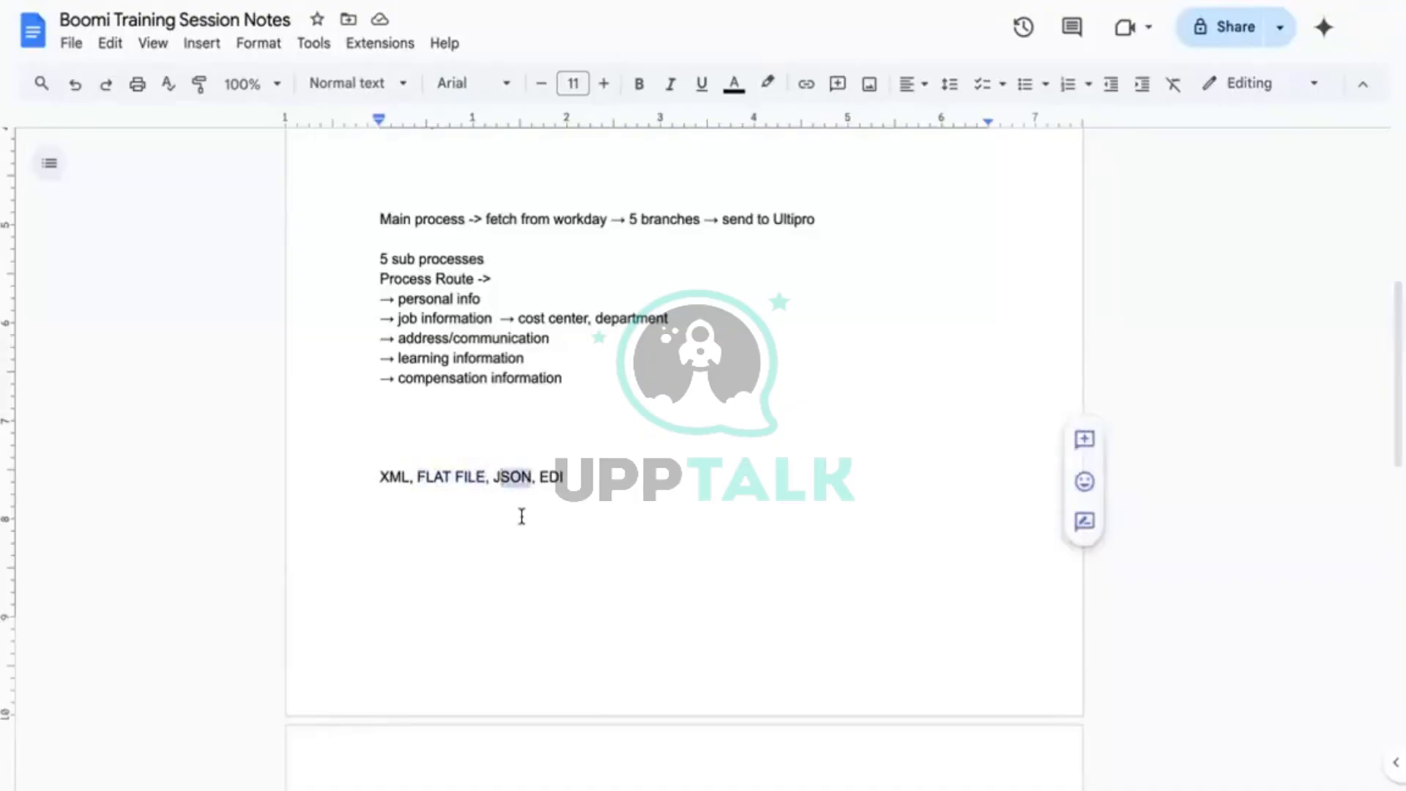
left_click(521, 516)
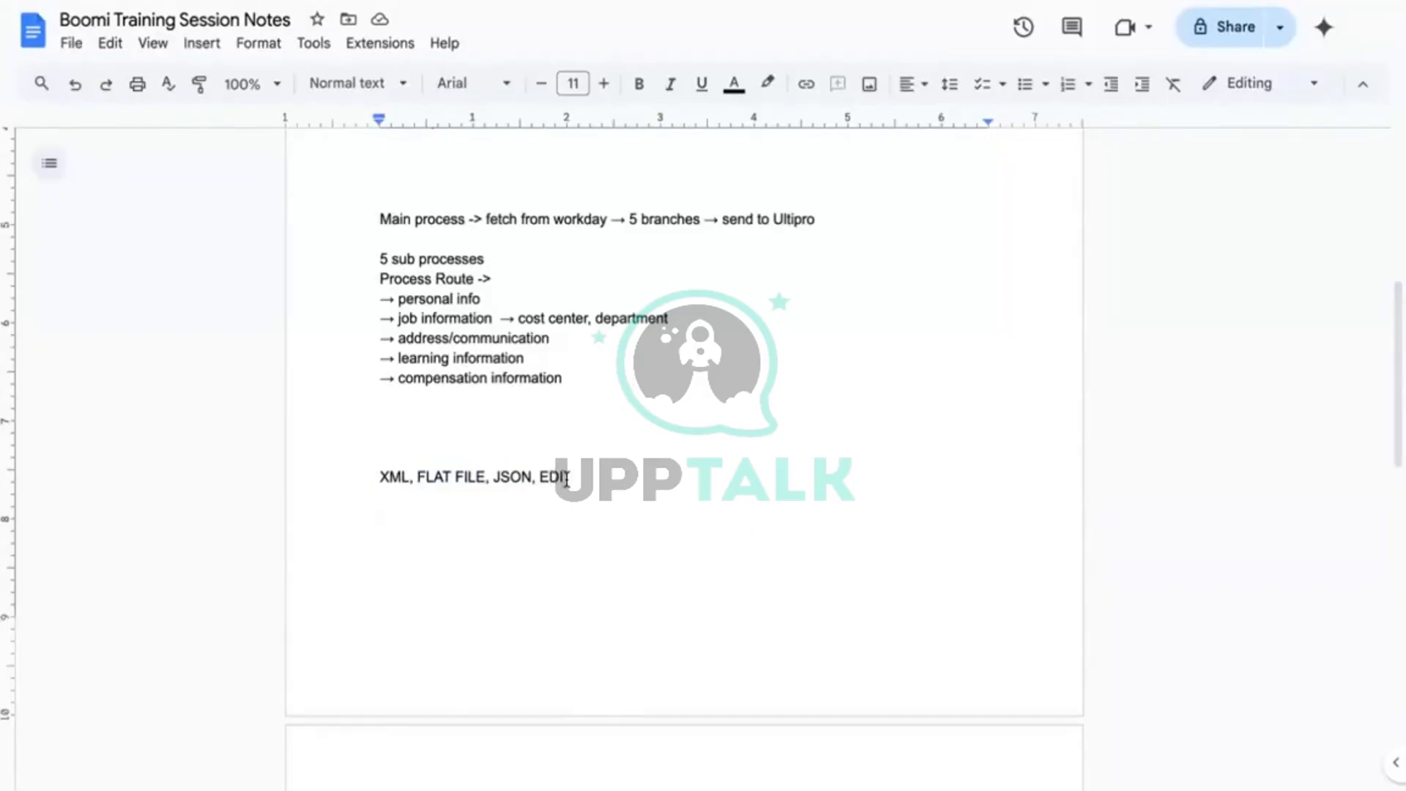
scroll(563, 481, "down", 1)
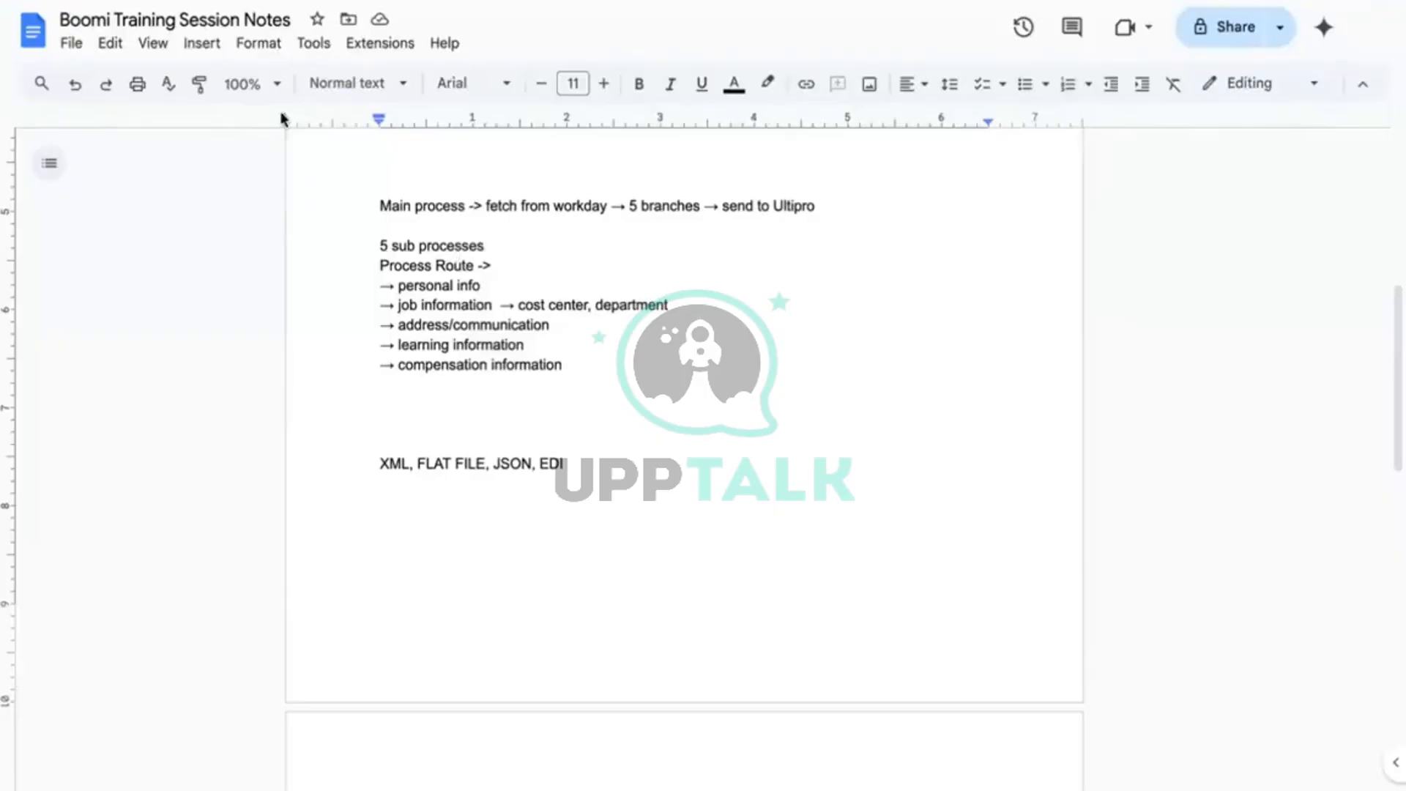
key("Return")
key("Return")
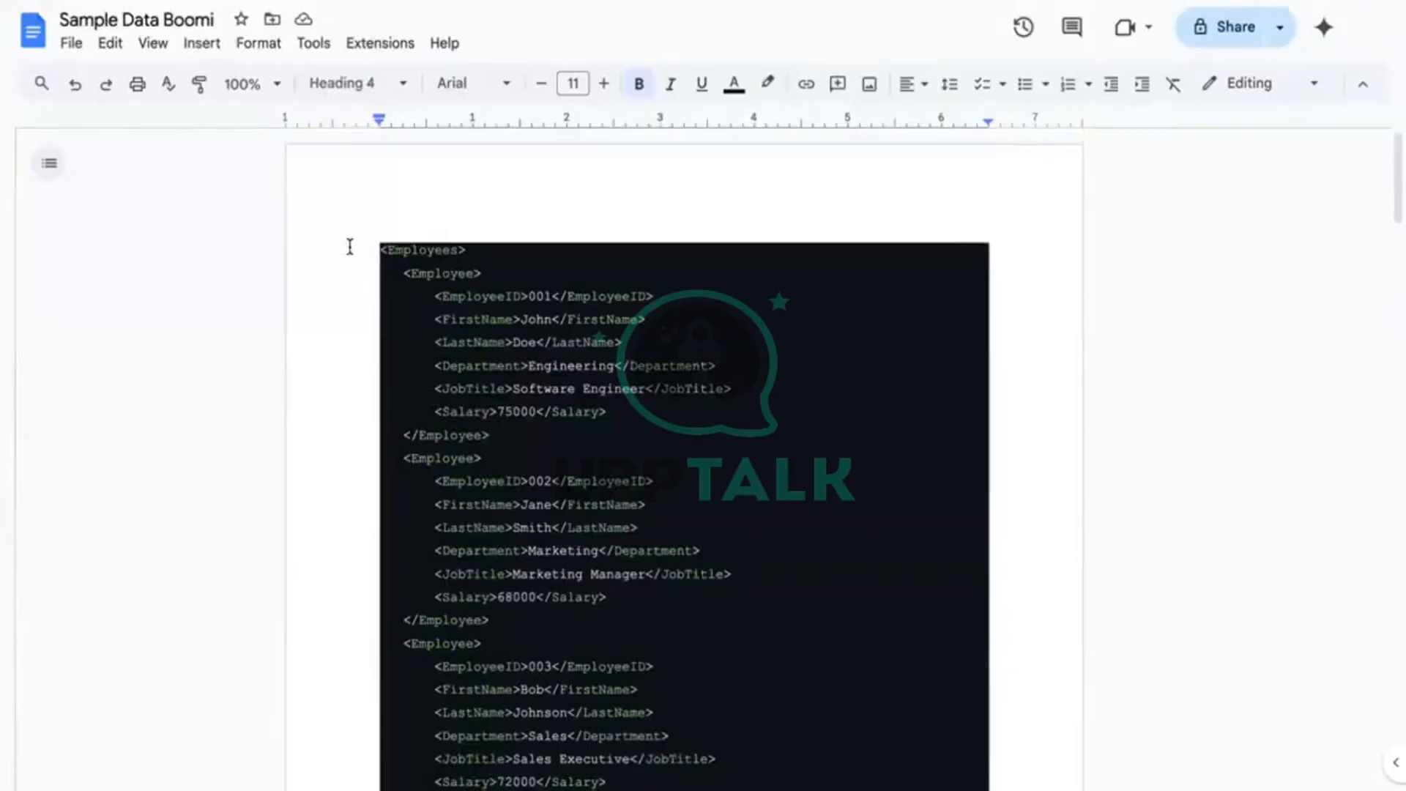
In the Sample Data Boomi document, examine the XML sample's Employees root element, first Employee record and its child fields
scroll(418, 273, "down", 4)
scroll(455, 145, "up", 3)
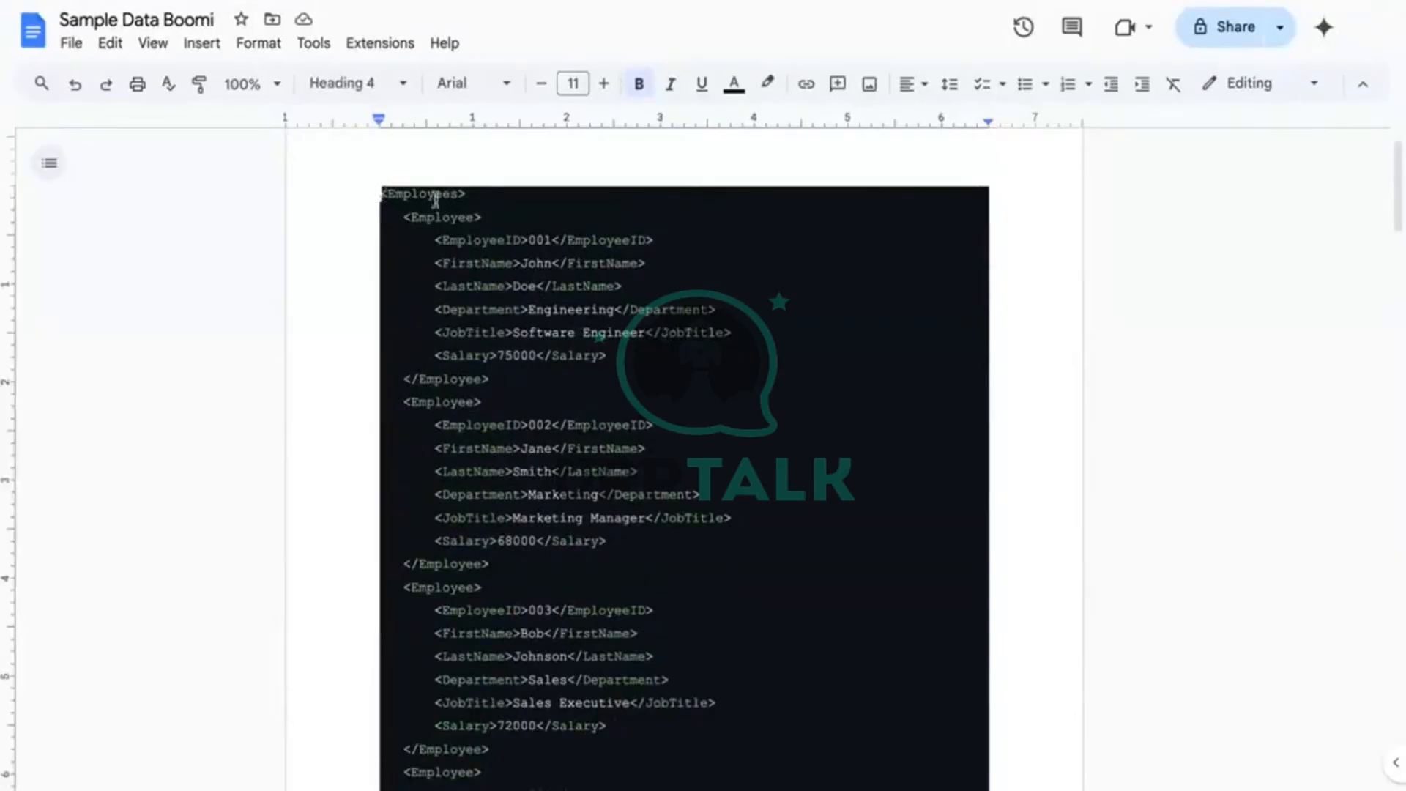
left_click_drag(381, 194, 477, 195)
left_click(487, 216)
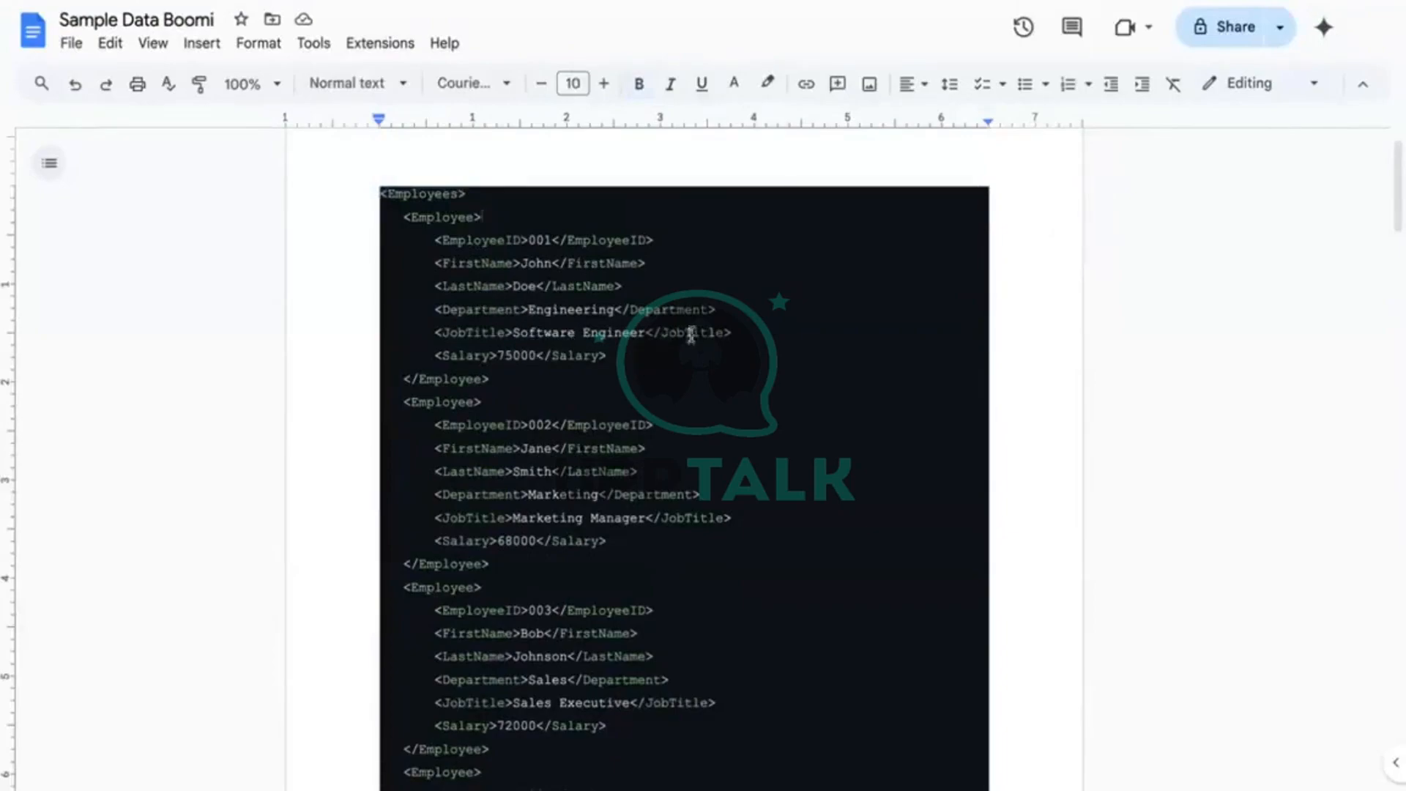
left_click_drag(494, 378, 392, 205)
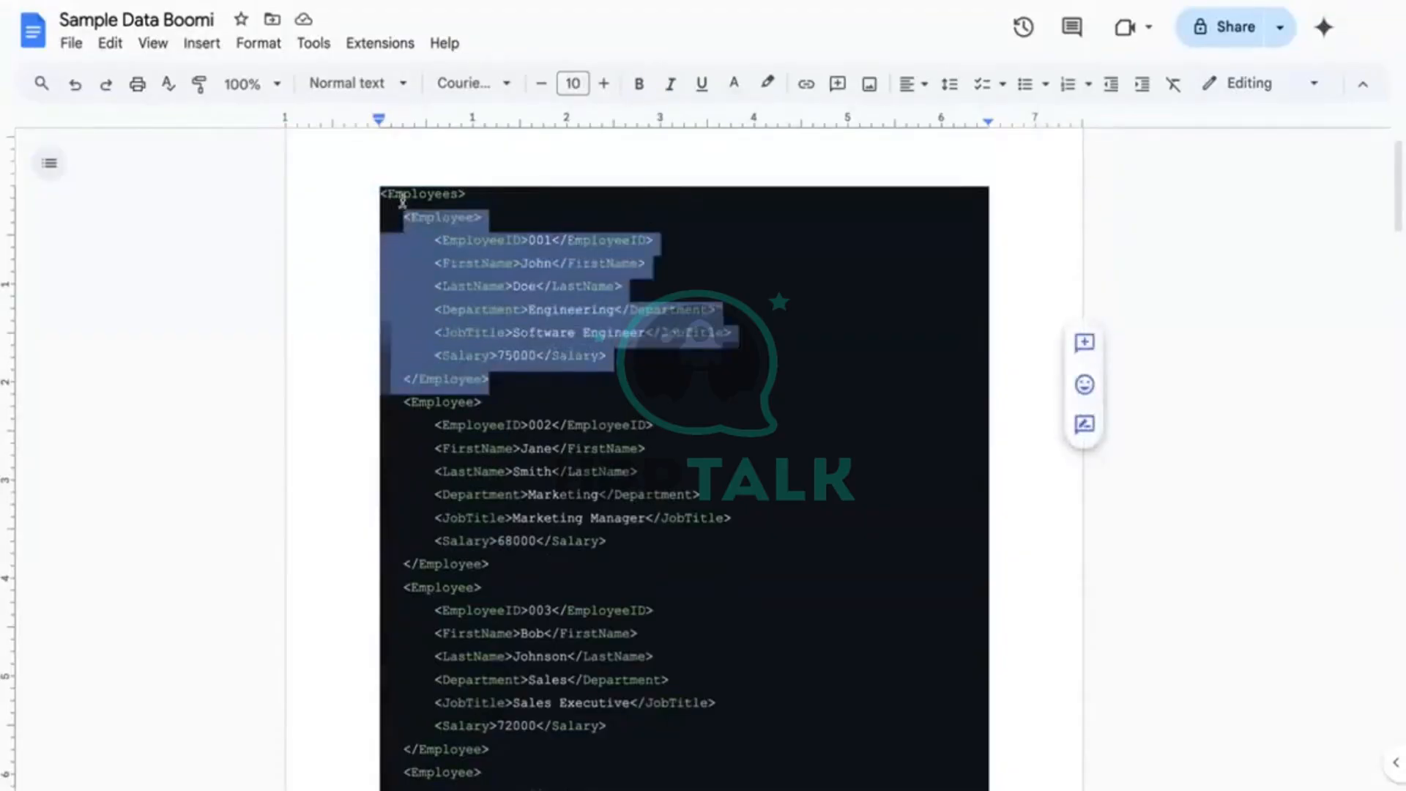
left_click(419, 197)
double_click(422, 197)
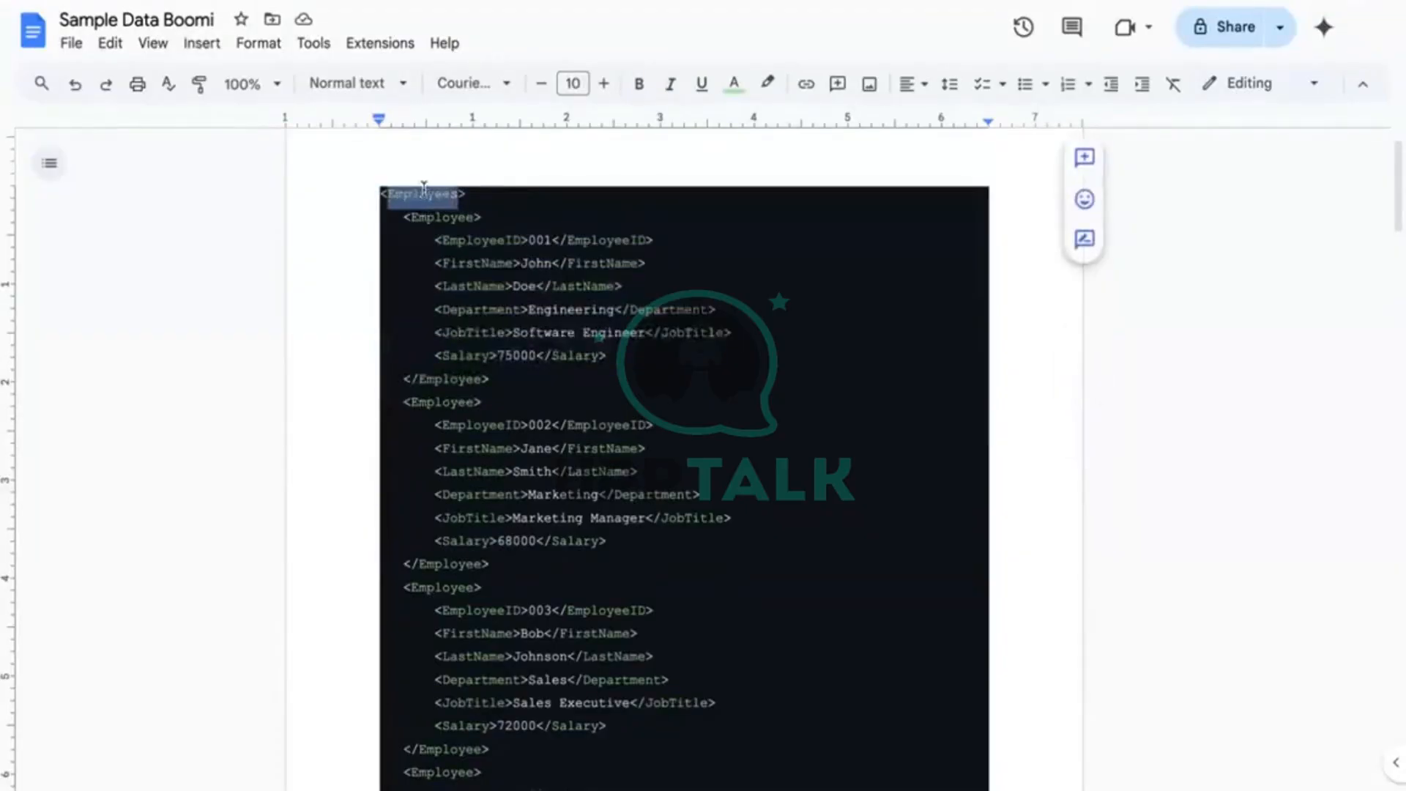
double_click(440, 217)
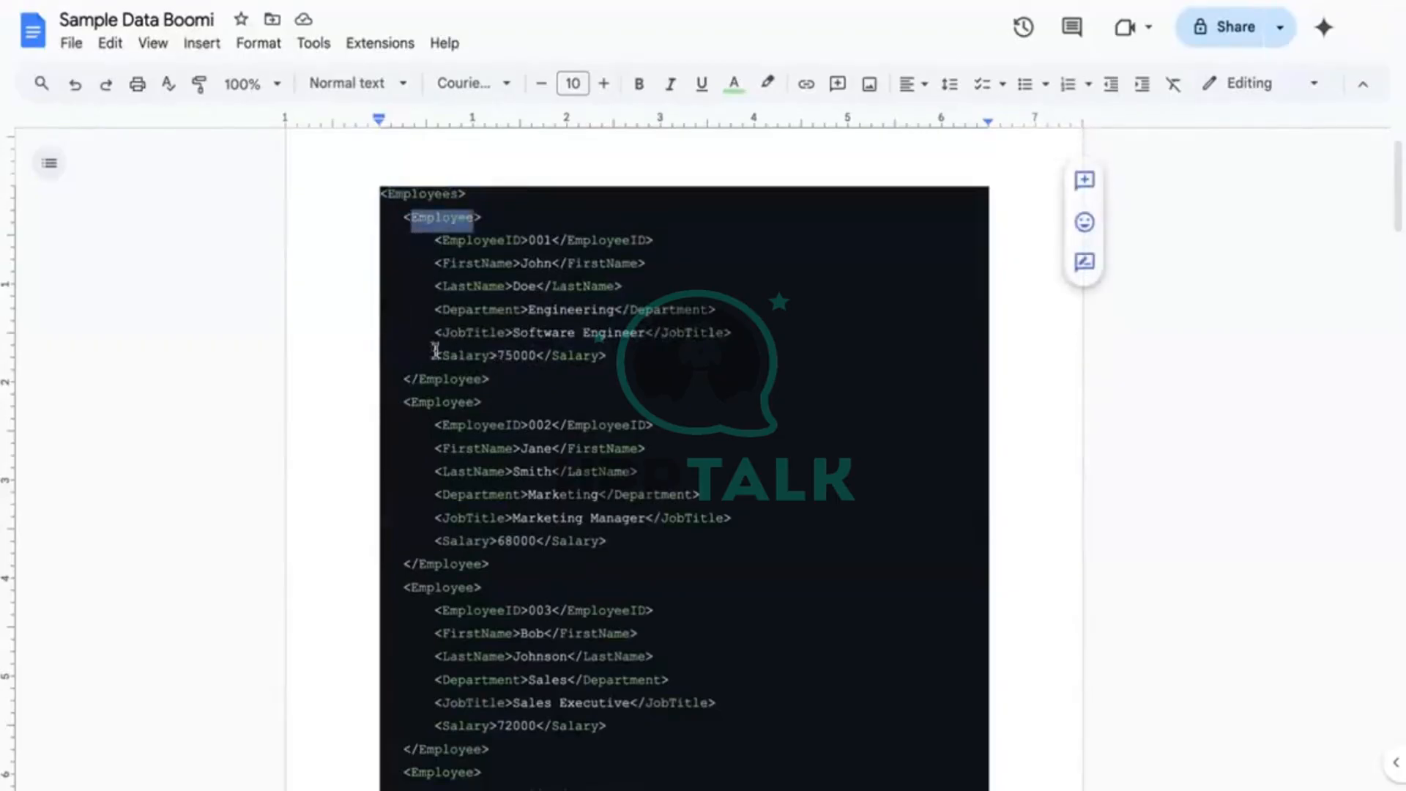
left_click_drag(625, 357, 429, 241)
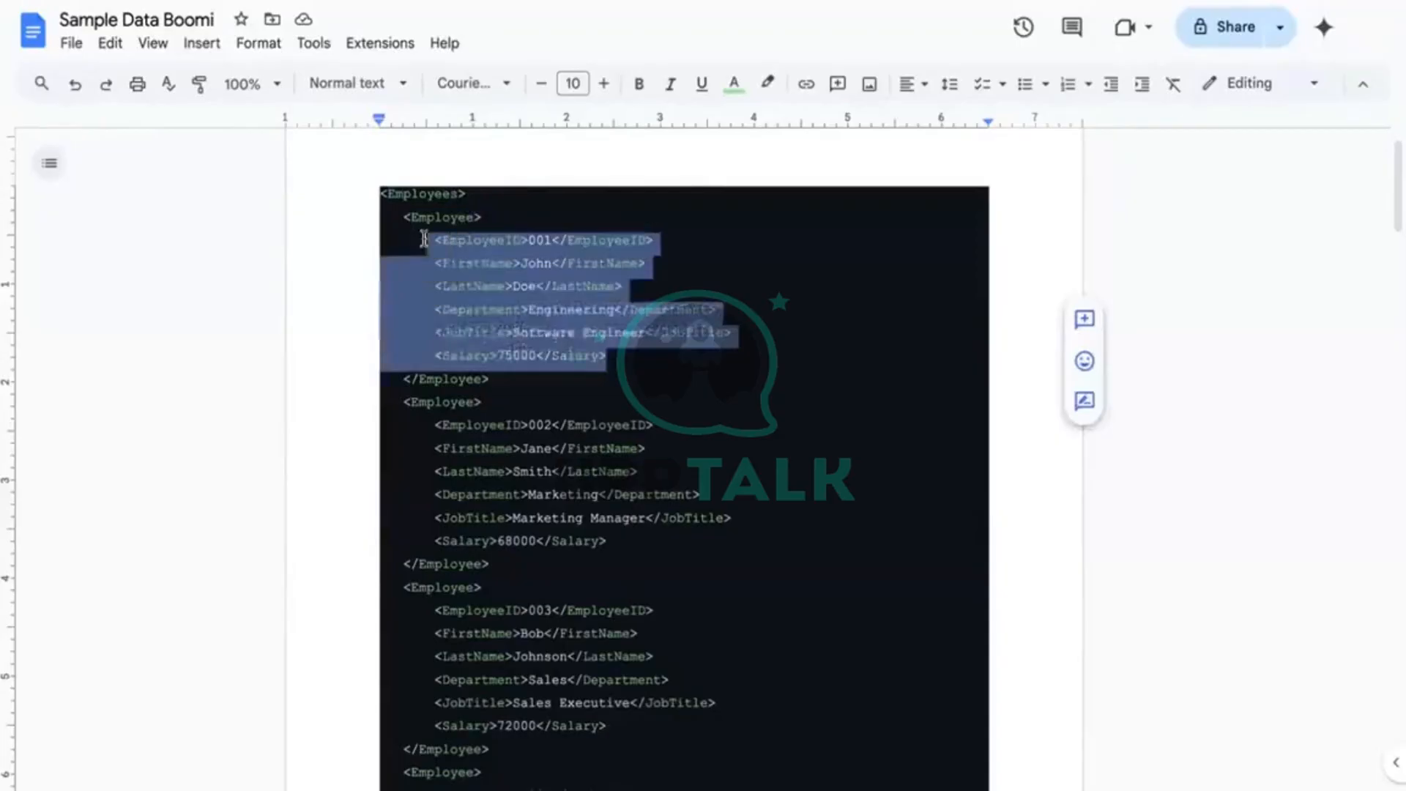
Look through the remaining Employee records of the XML sample and compare them with the FLAT FILE sample below
scroll(454, 345, "down", 2)
scroll(465, 352, "down", 10)
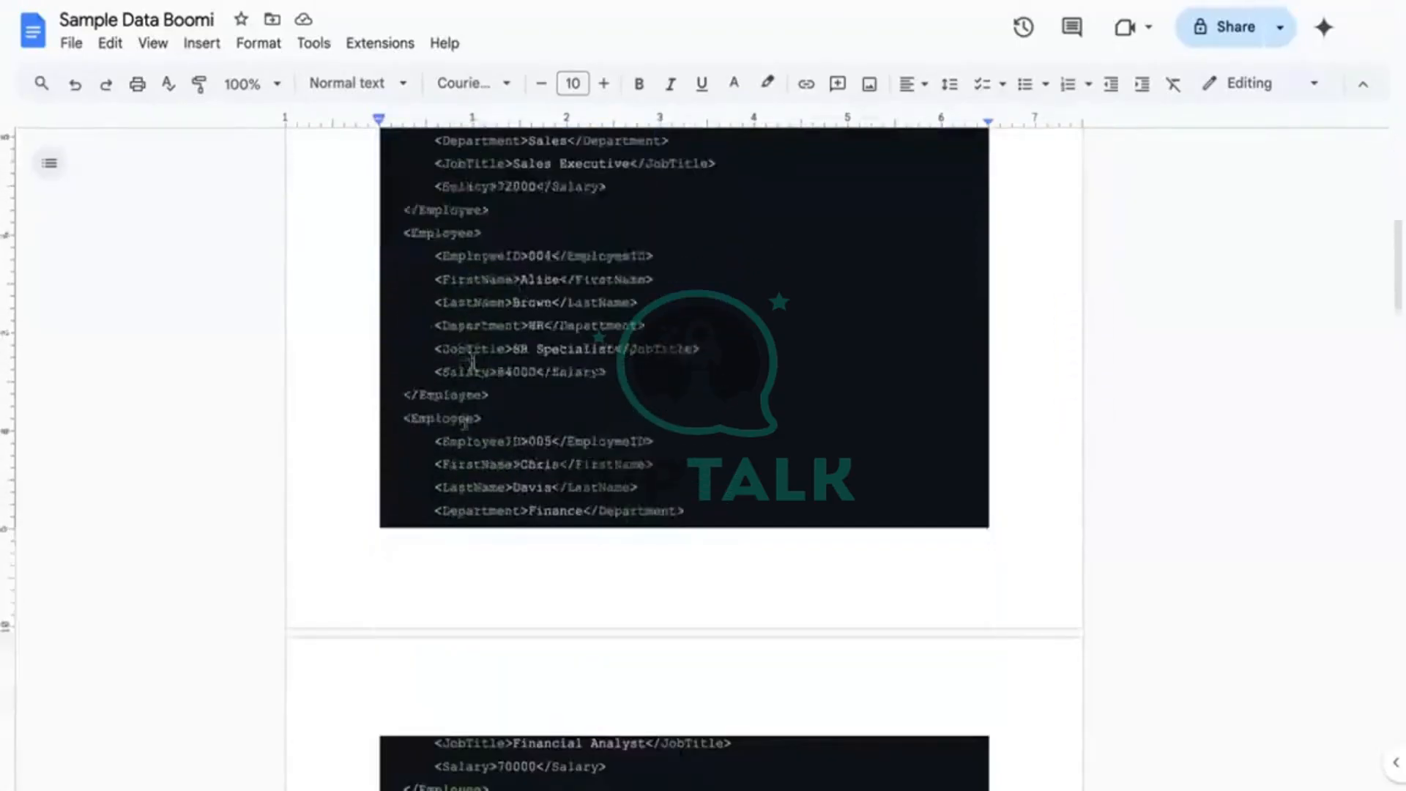
scroll(486, 534, "down", 3)
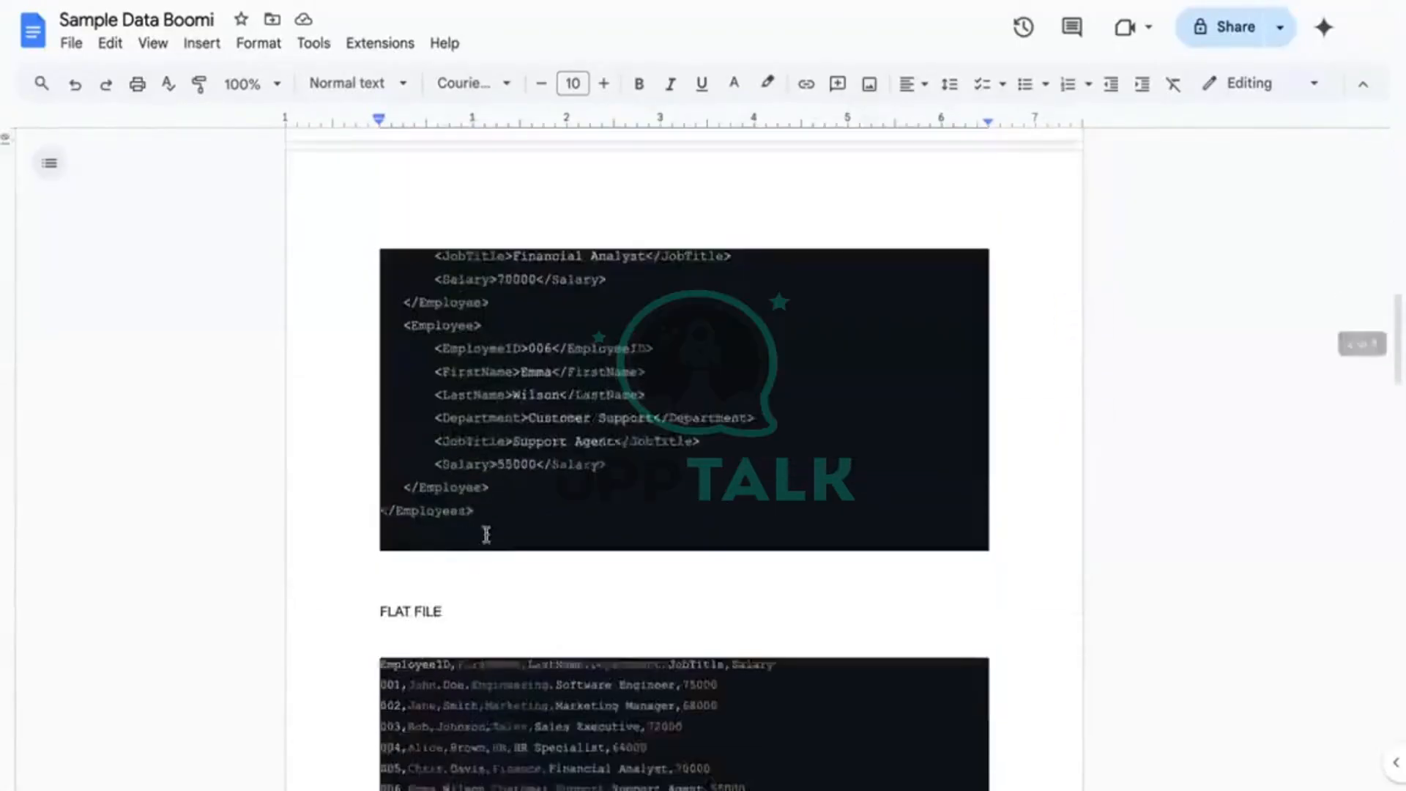
scroll(487, 512, "up", 12)
scroll(464, 386, "up", 1)
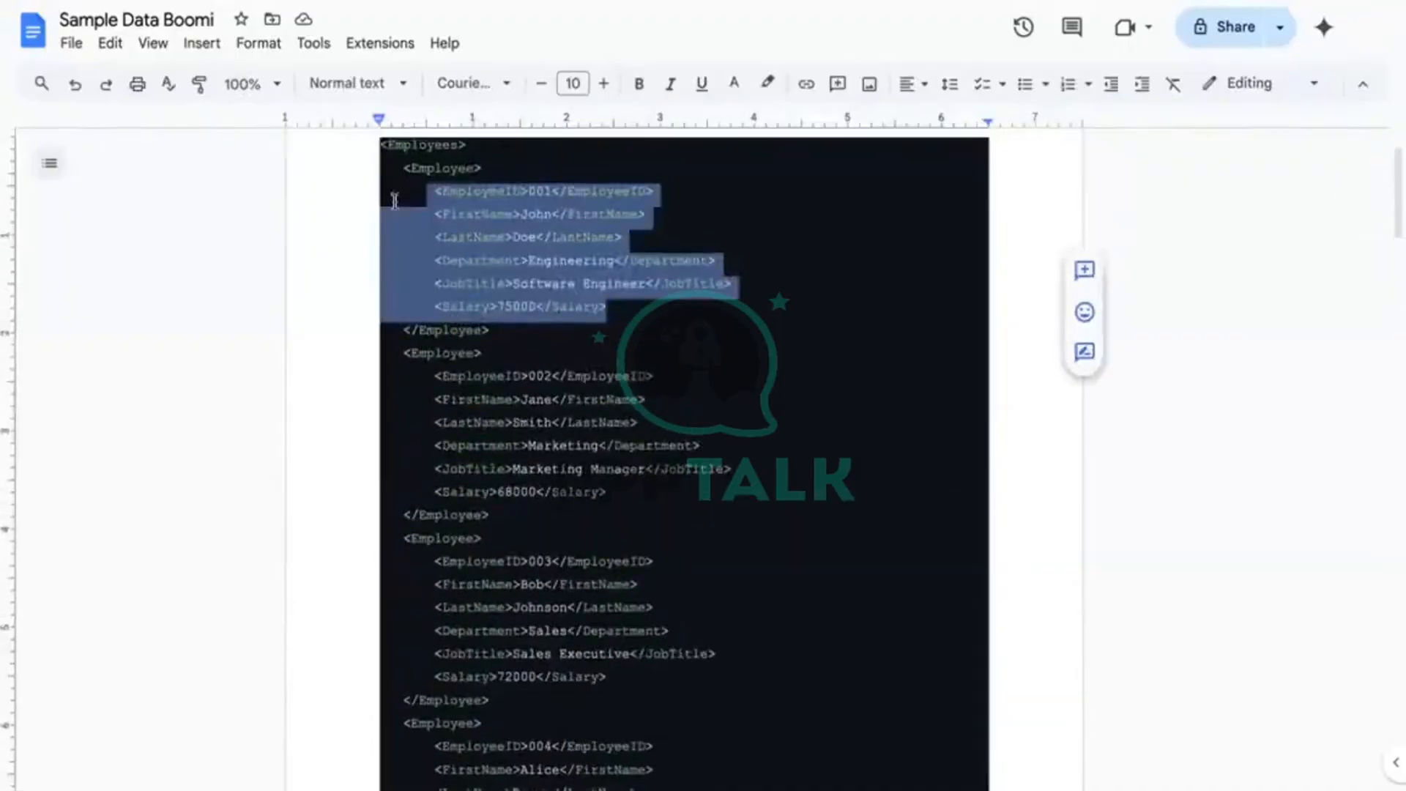
left_click(405, 167)
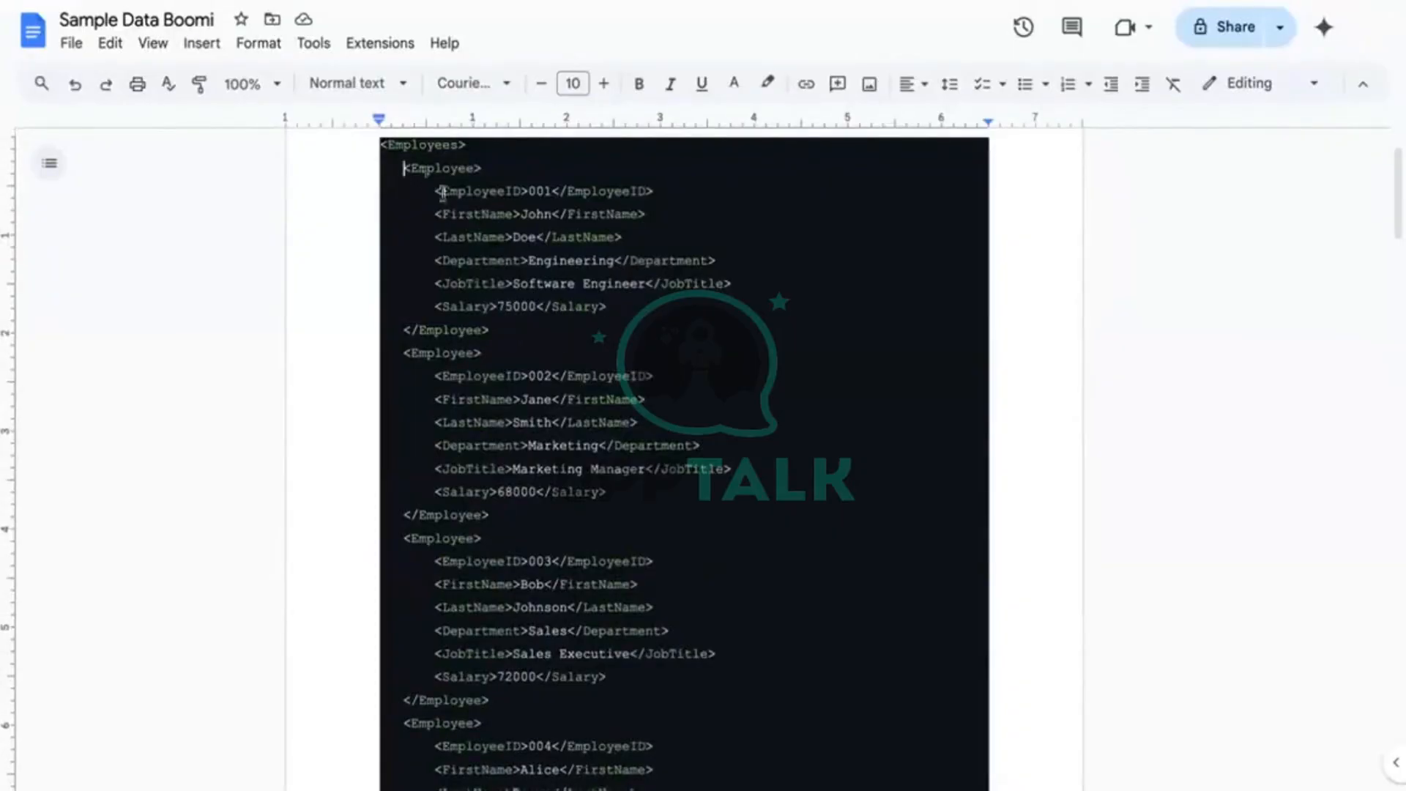
scroll(486, 239, "down", 3)
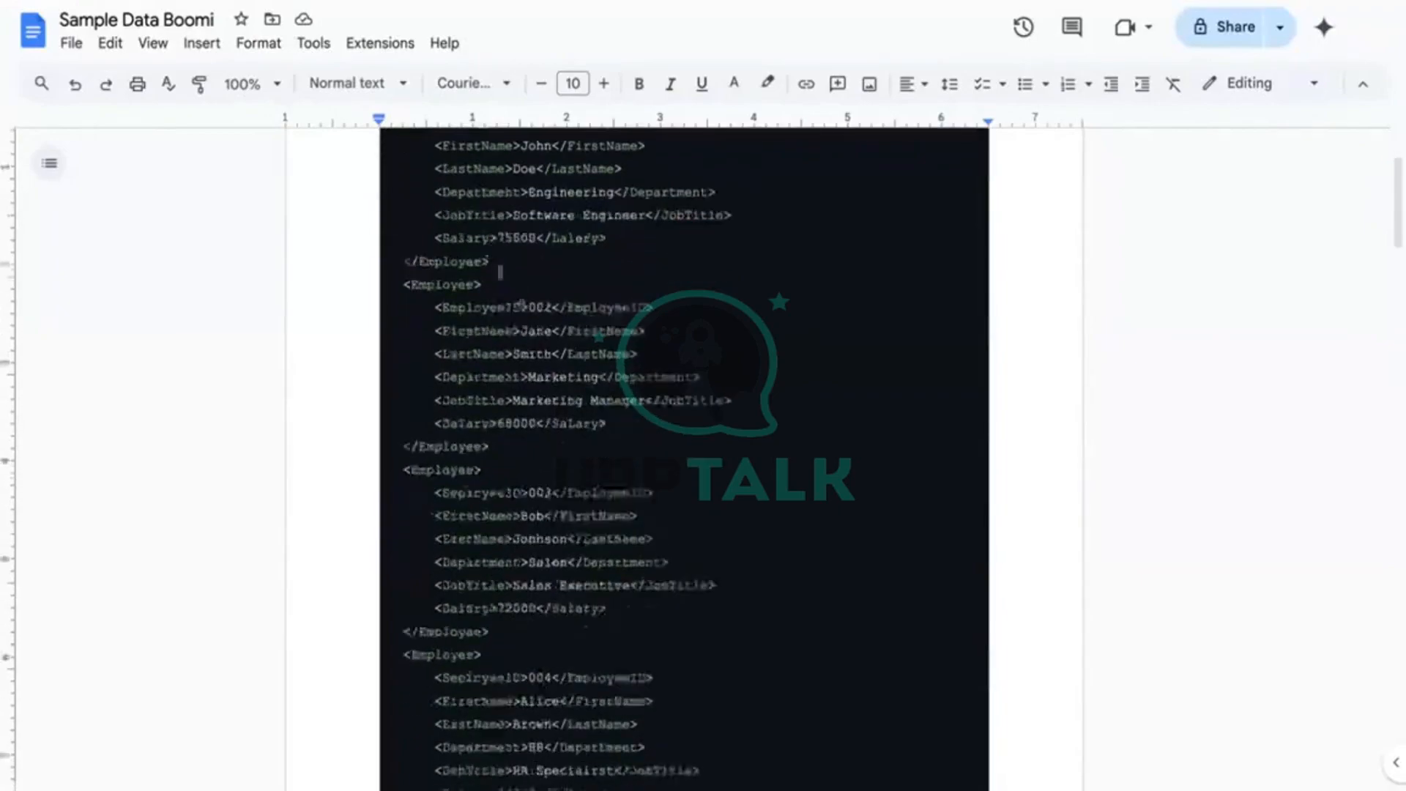
scroll(533, 300, "down", 10)
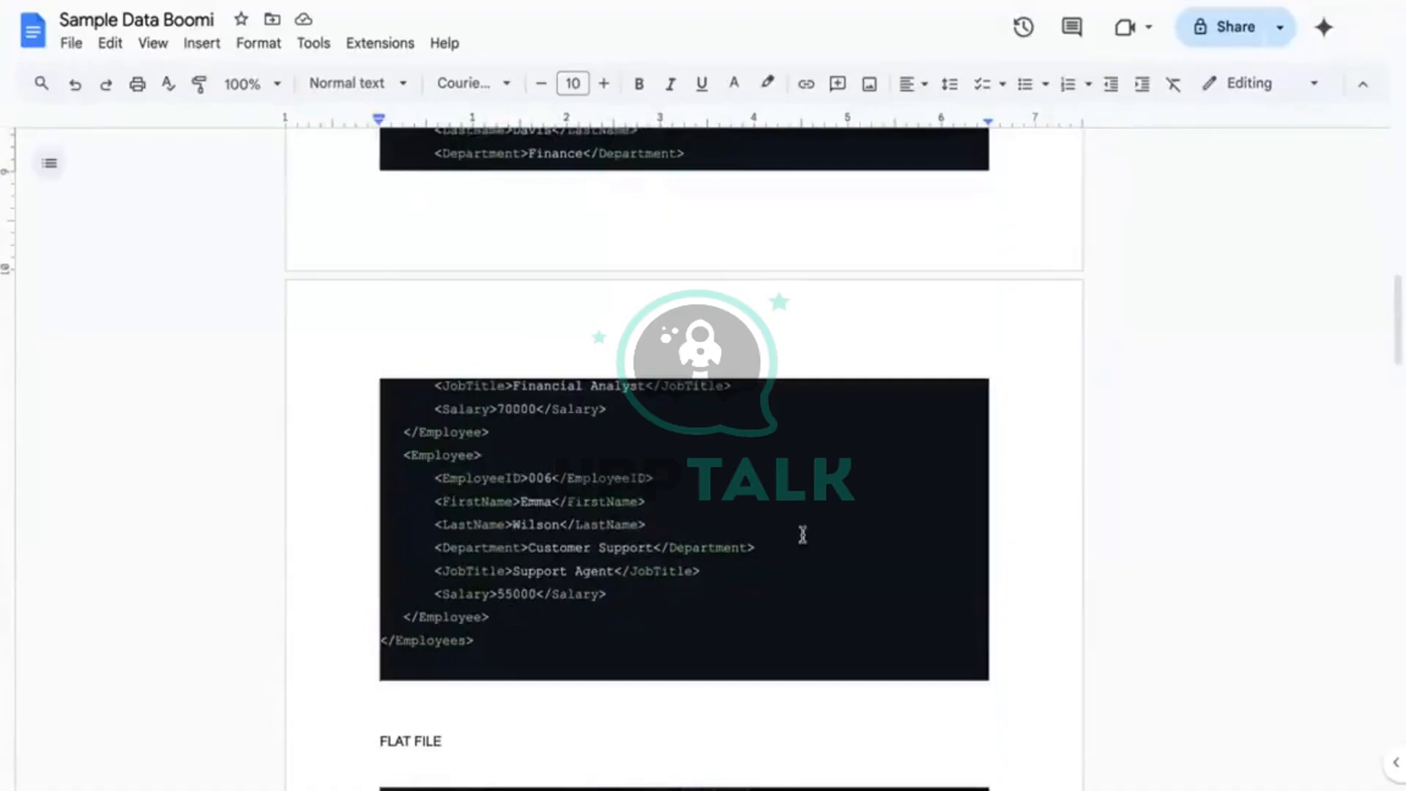
scroll(540, 580, "down", 7)
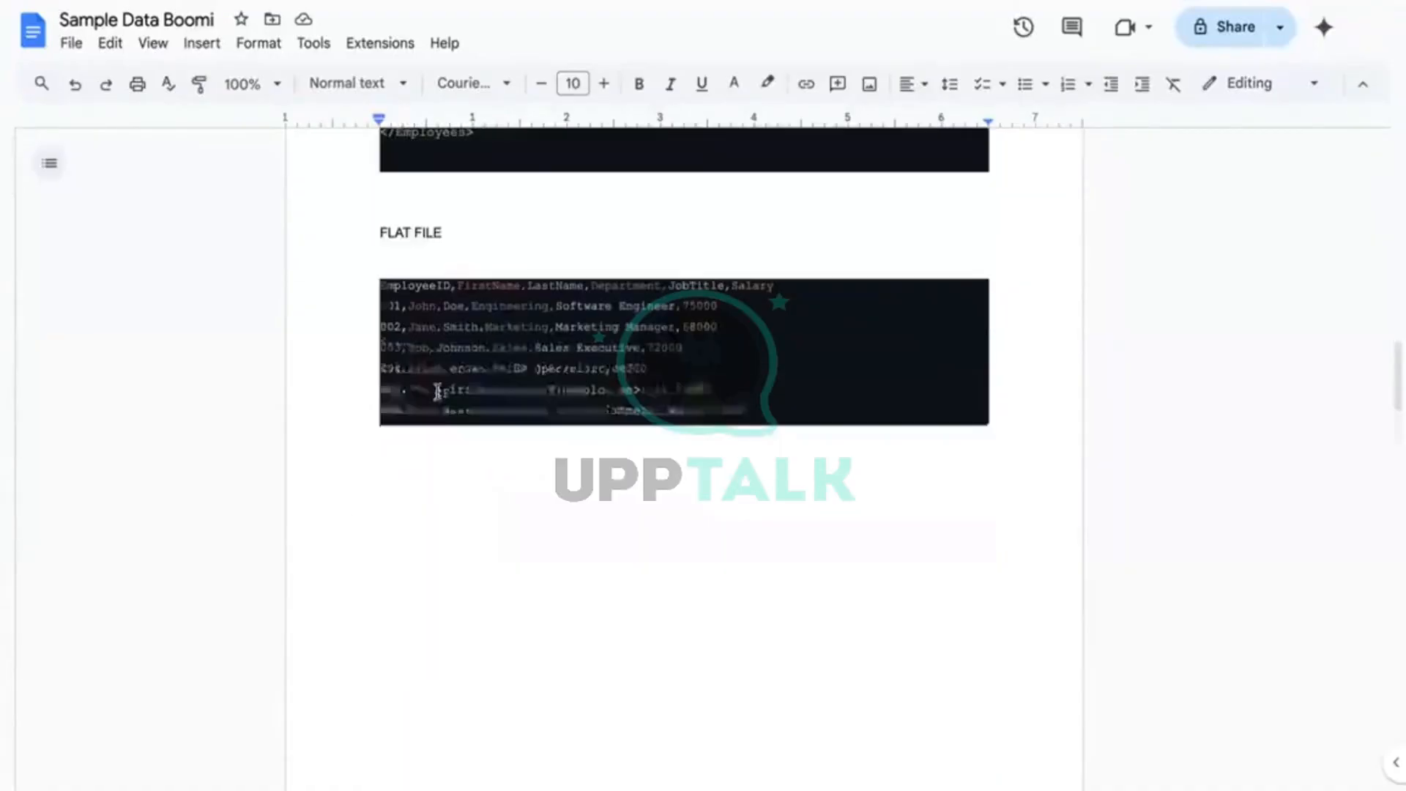
scroll(518, 433, "up", 1)
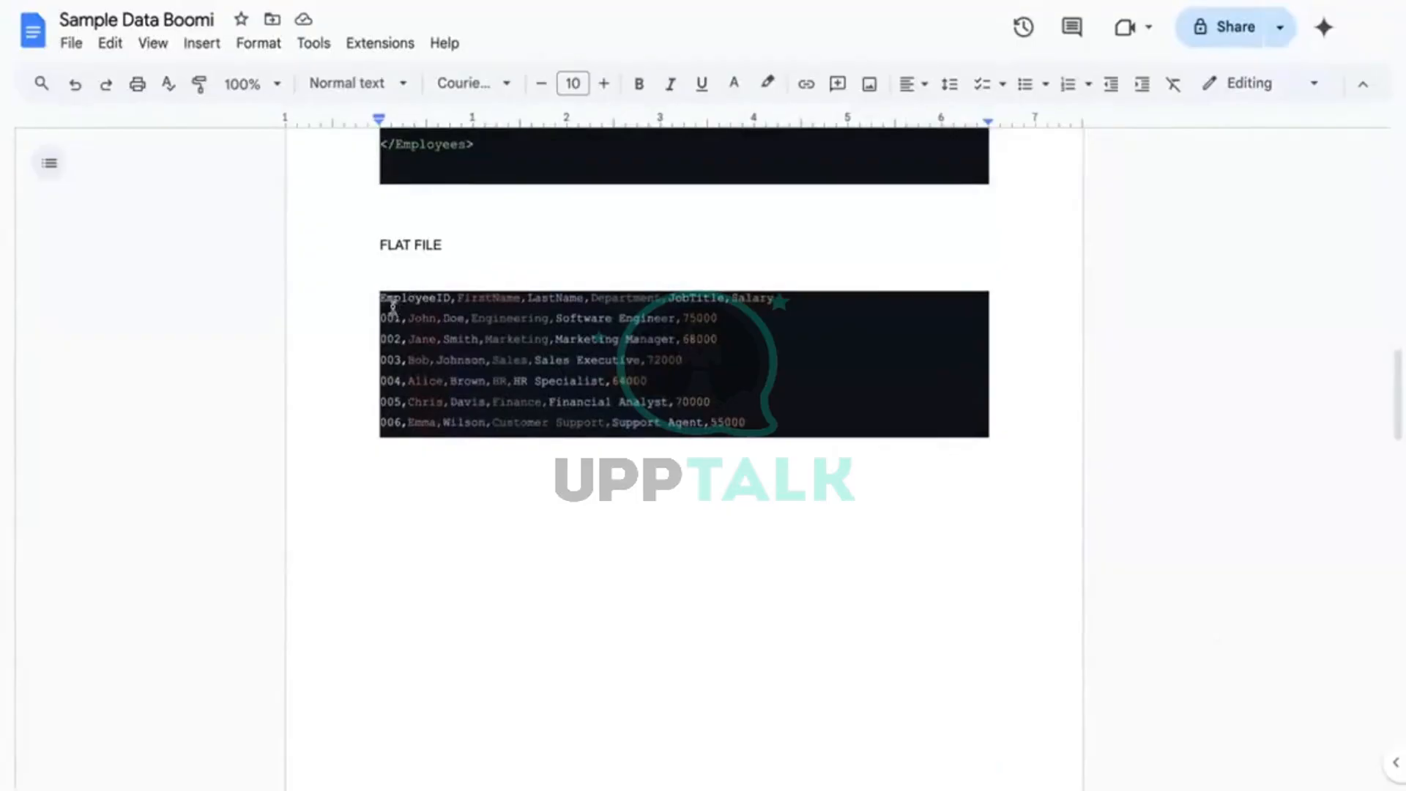
scroll(439, 179, "up", 20)
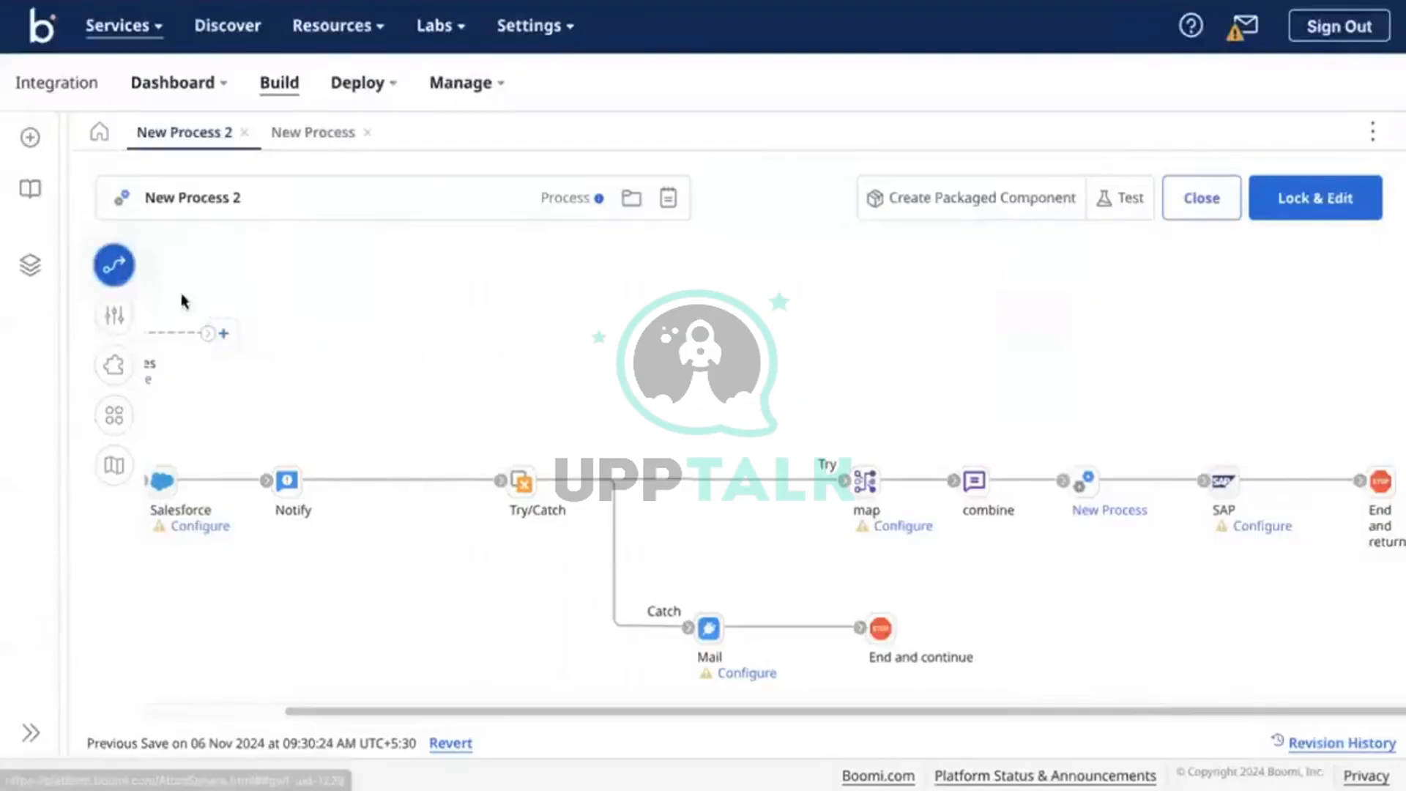
left_click(125, 281)
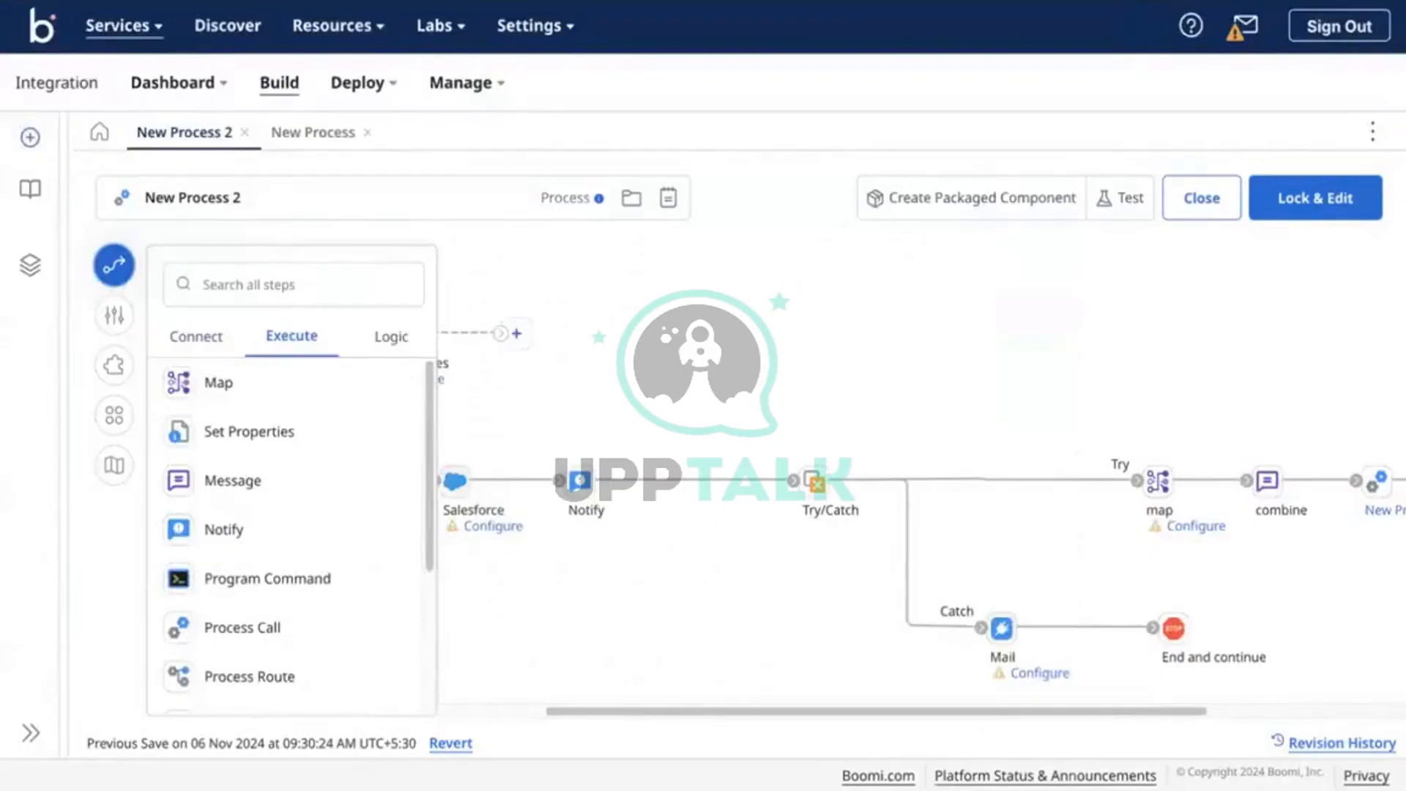
key("XF86AudioLowerVolume")
key("XF86AudioLowerVolume")
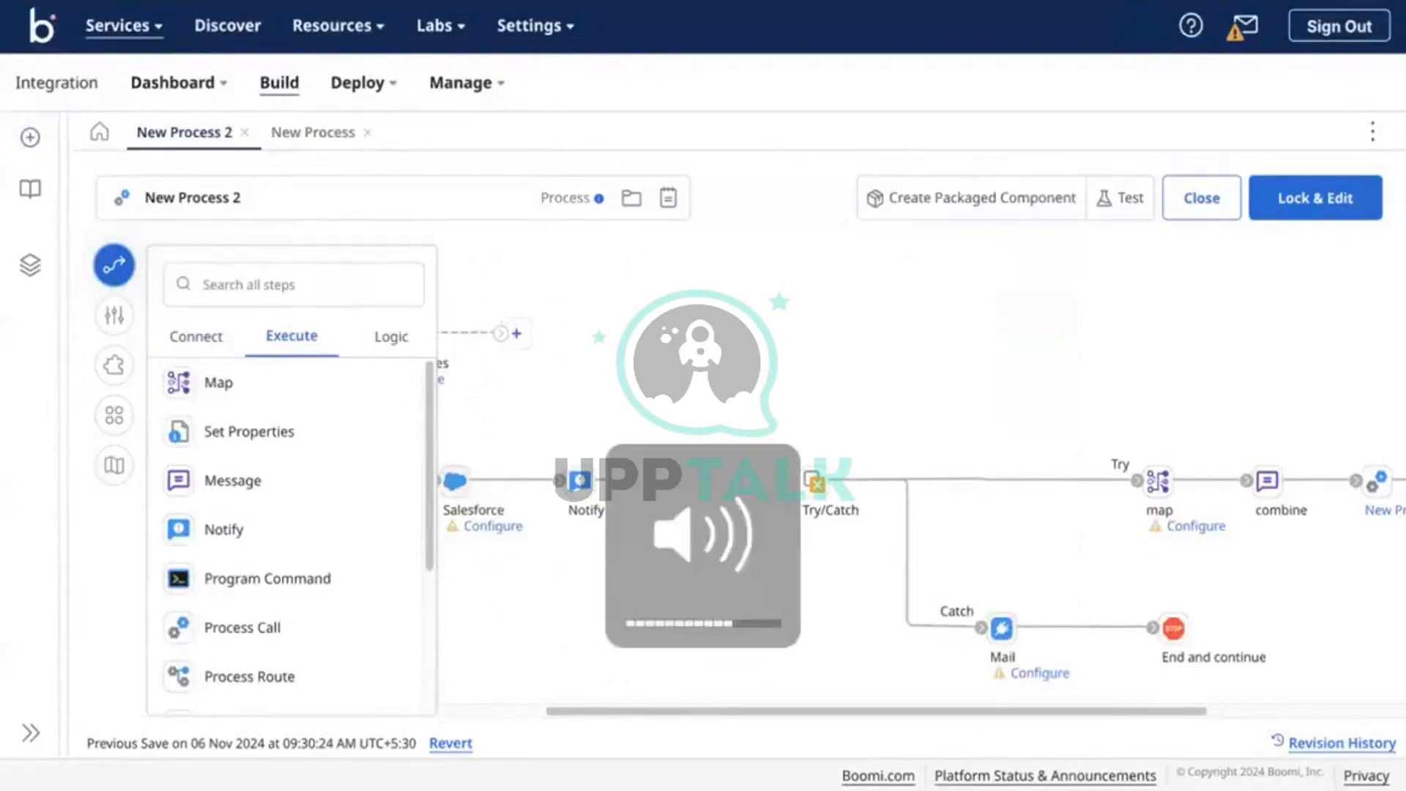
key("XF86AudioRaiseVolume")
key("XF86AudioRaiseVolume")
key("XF86AudioRaiseVolume")
key("XF86AudioRaiseVolume")
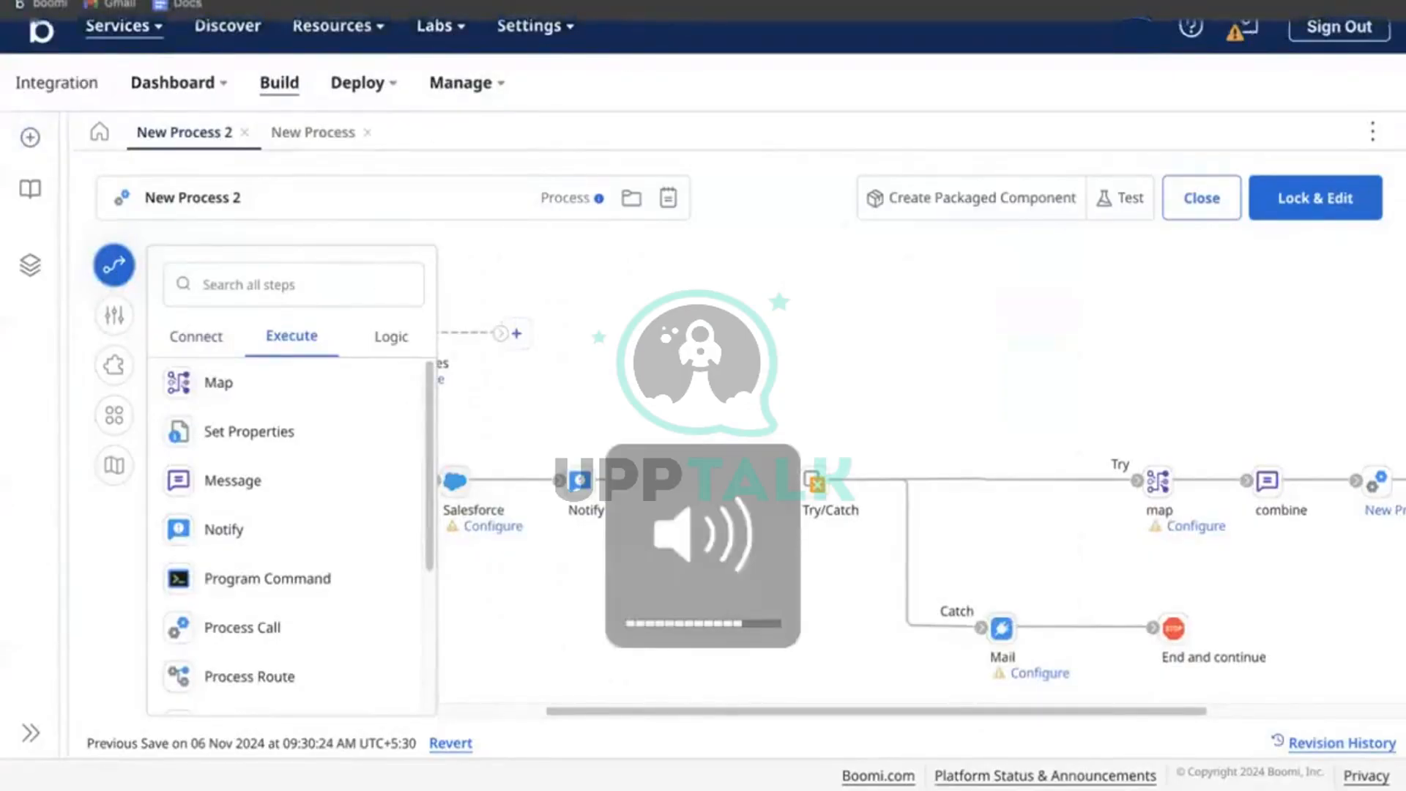
Show the component explorer in Boomi and expand the Demo-01 folder and its Processes group
left_click(32, 275)
left_click(96, 202)
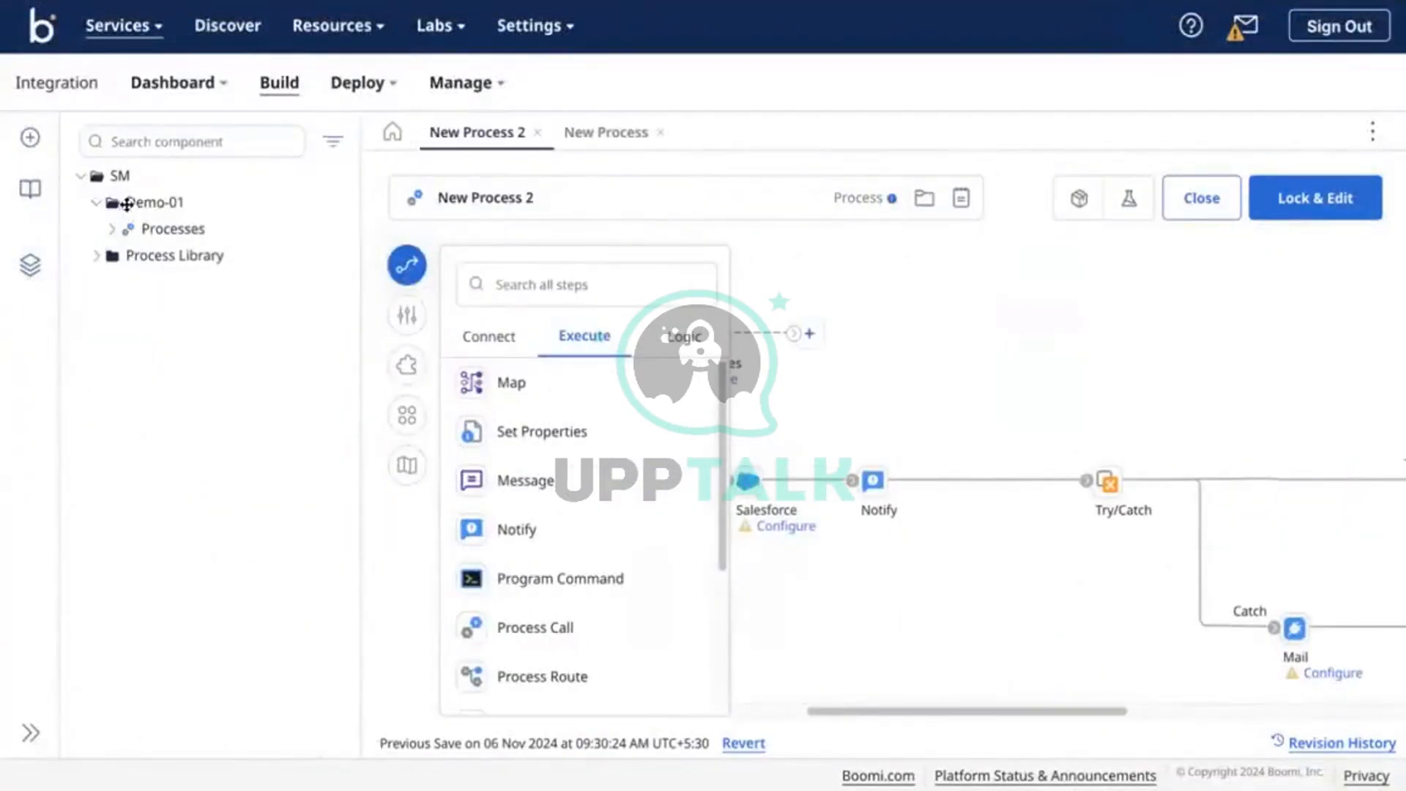
left_click(113, 229)
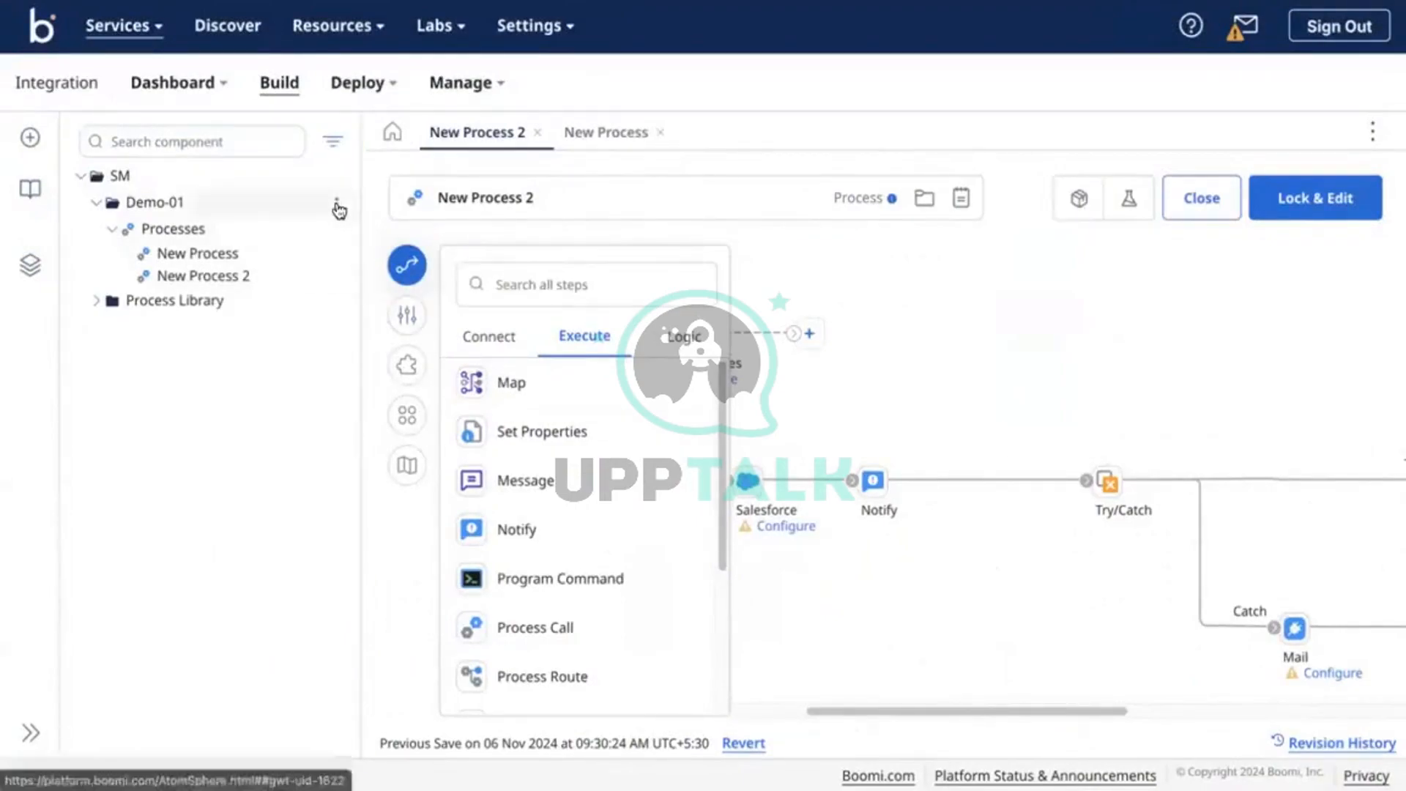
Create a new XML Profile component in the Demo-01 folder
left_click(337, 204)
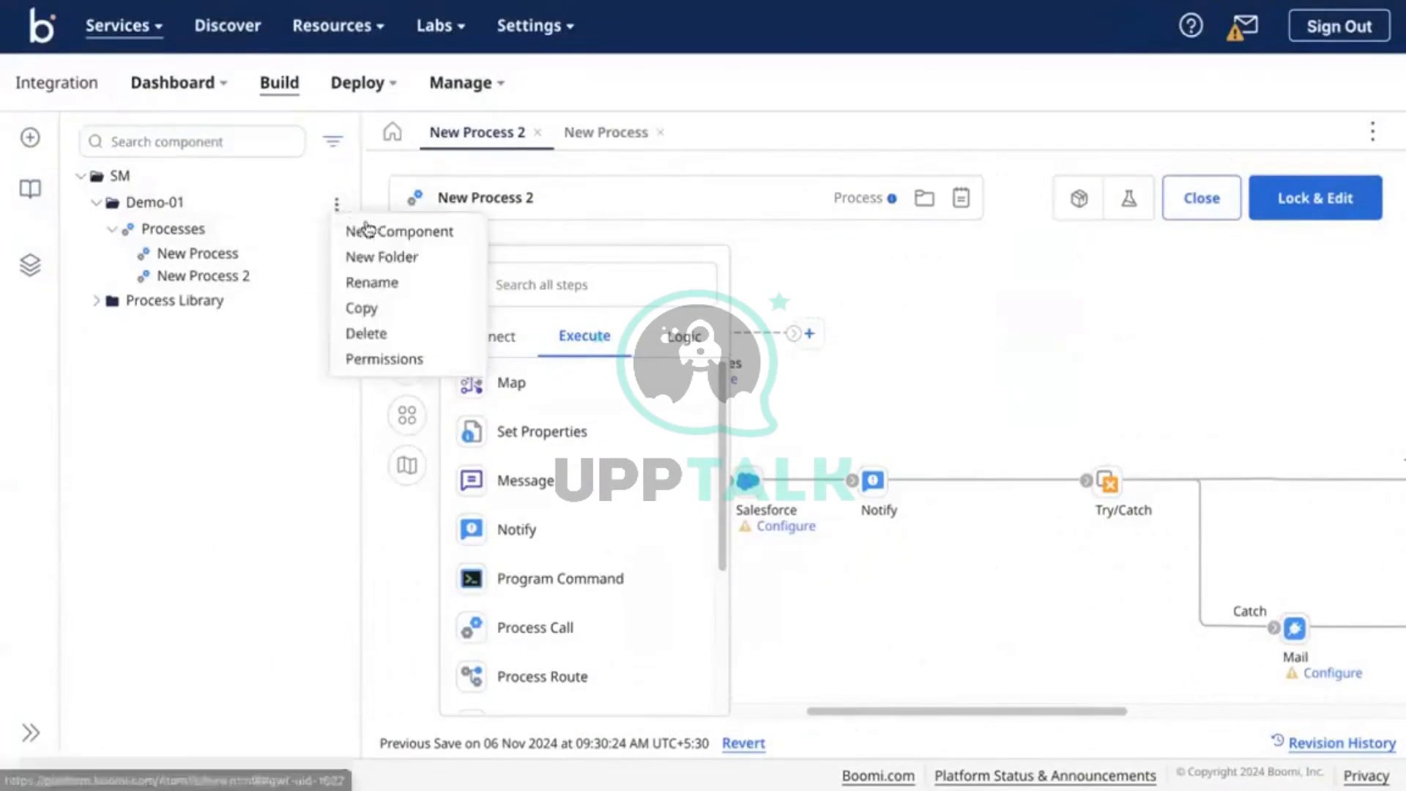
left_click(423, 232)
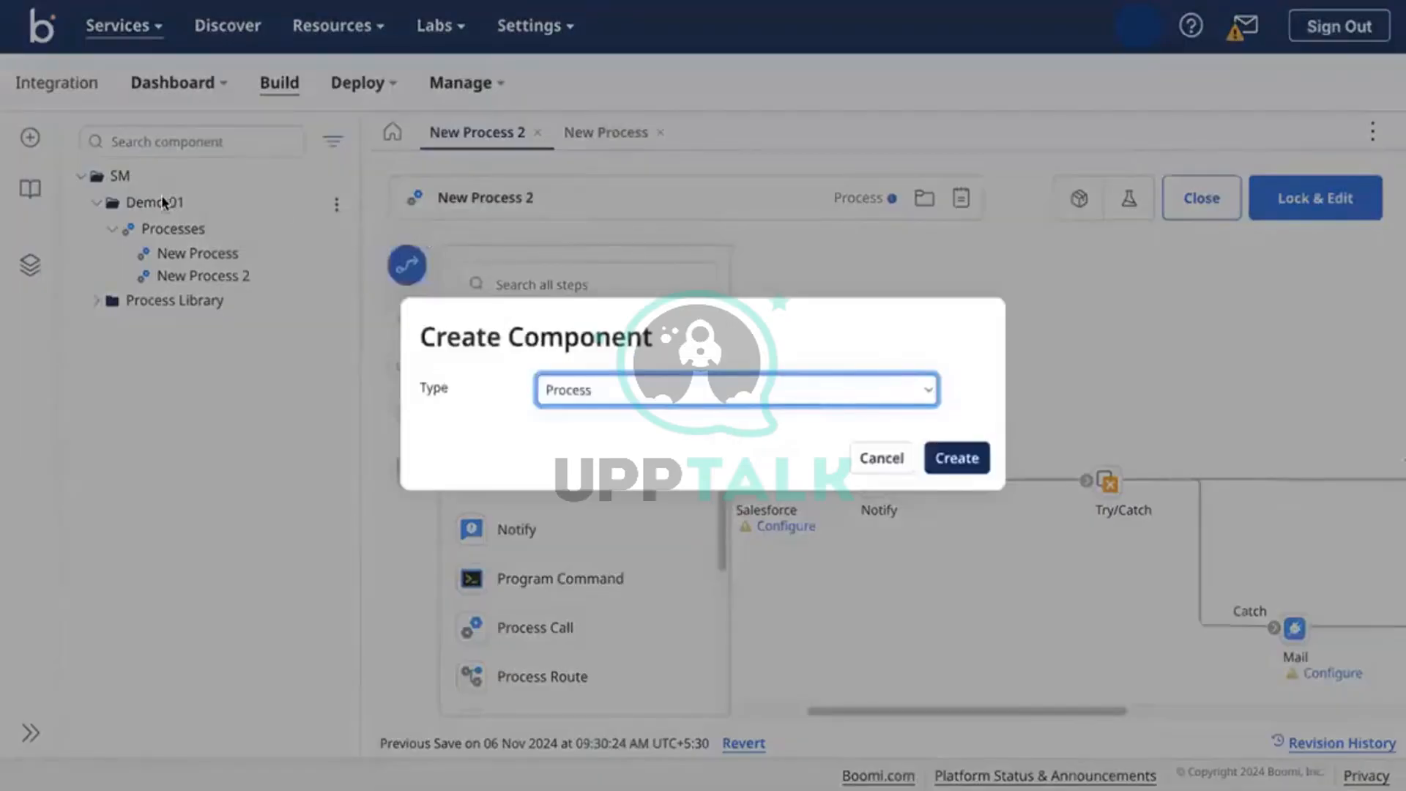
left_click(749, 402)
scroll(673, 527, "down", 3)
scroll(680, 622, "down", 3)
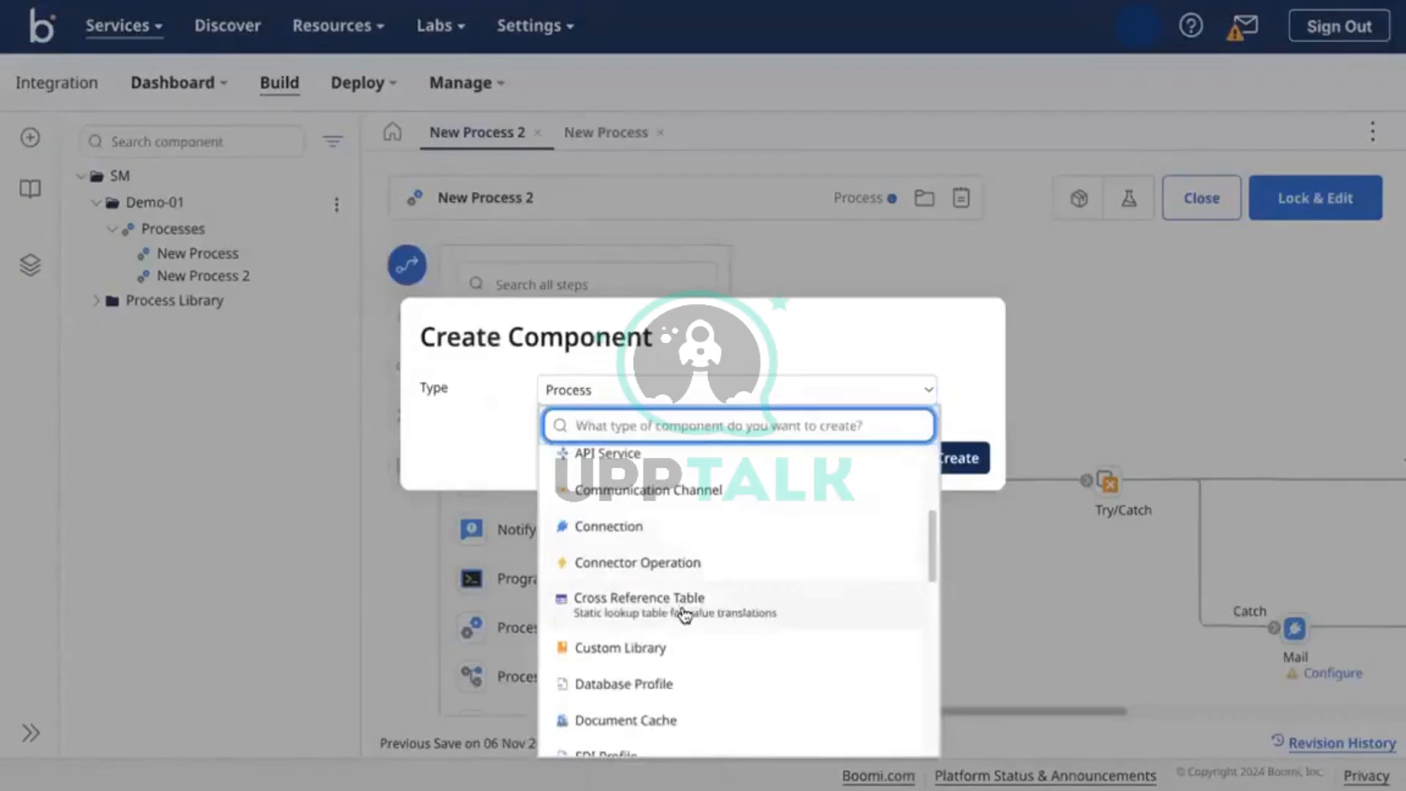
scroll(677, 645, "down", 10)
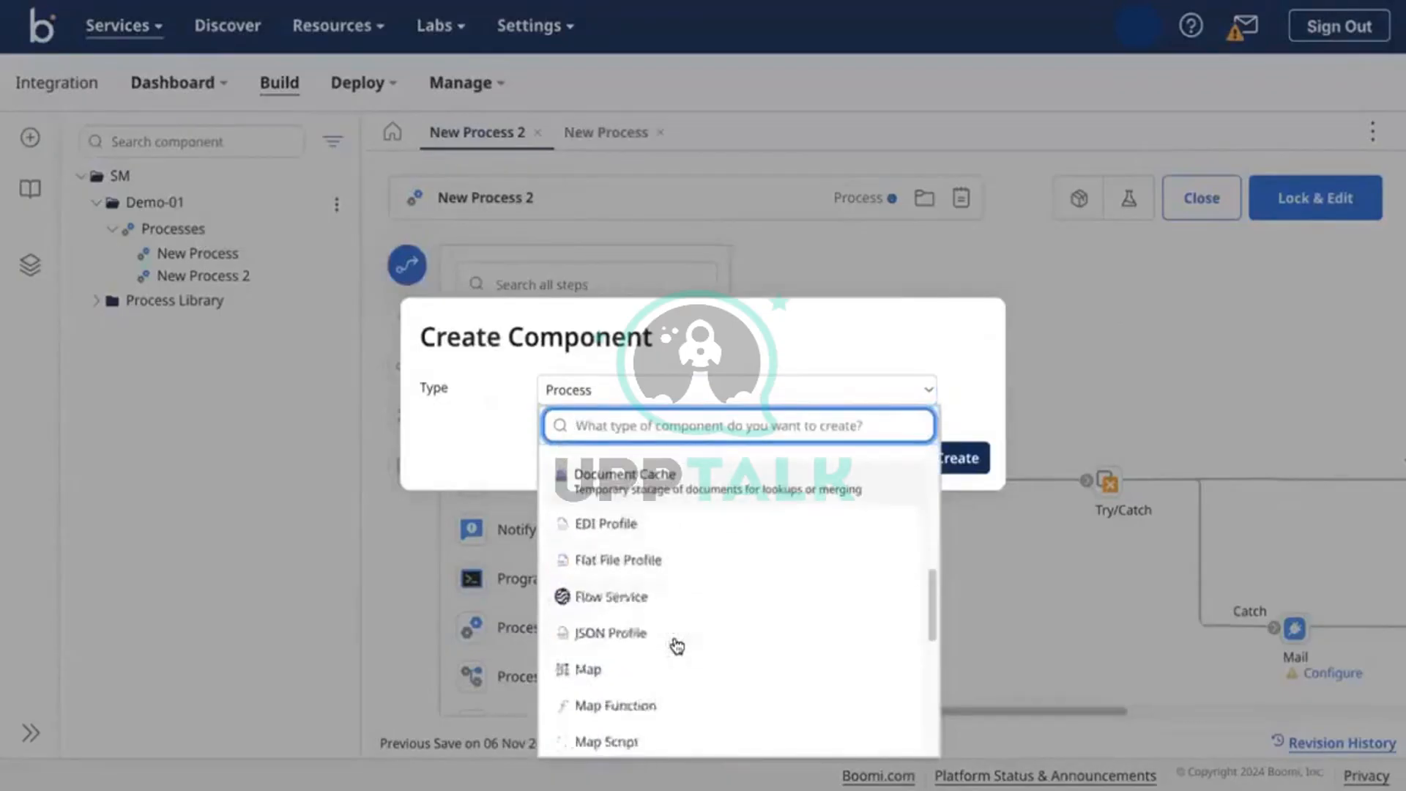
type("xml")
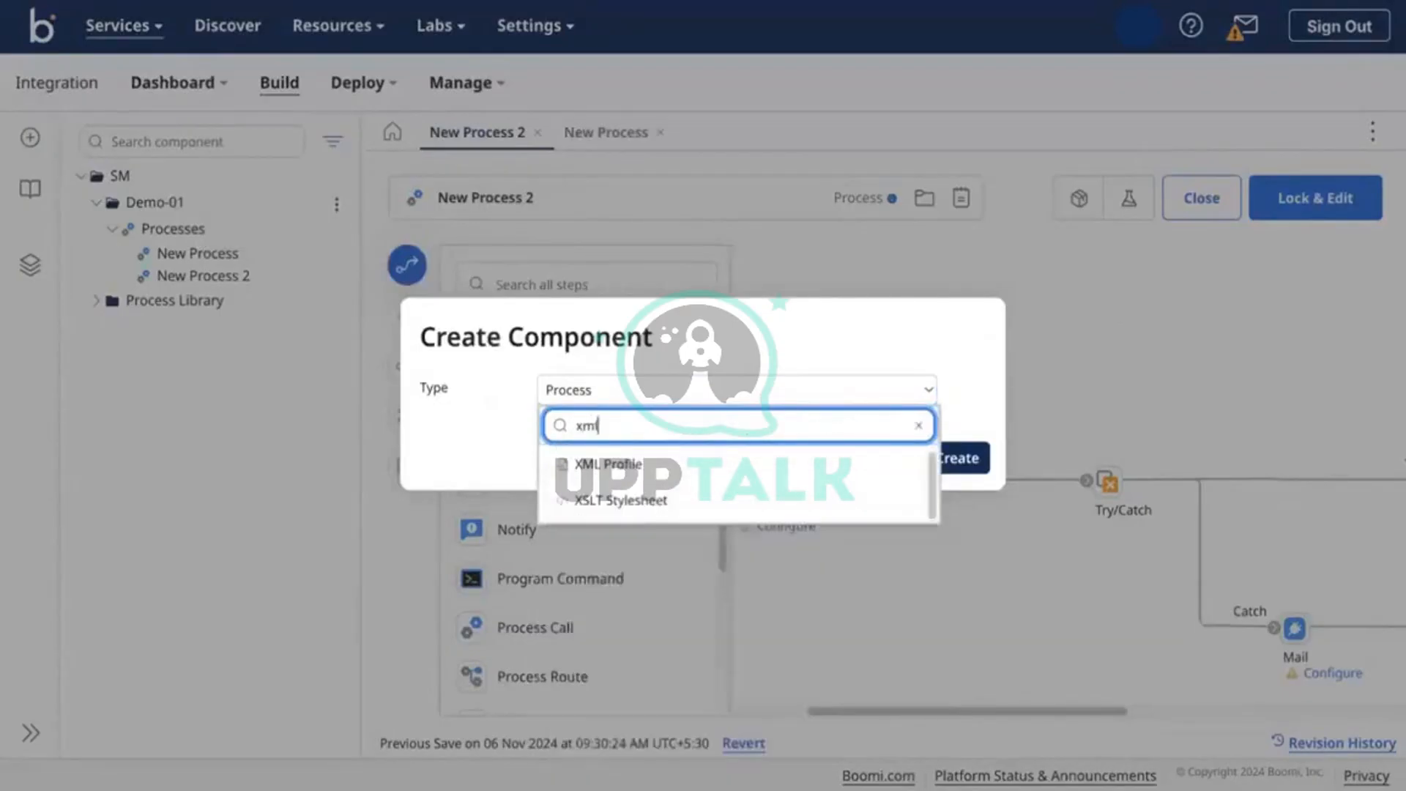
left_click(737, 481)
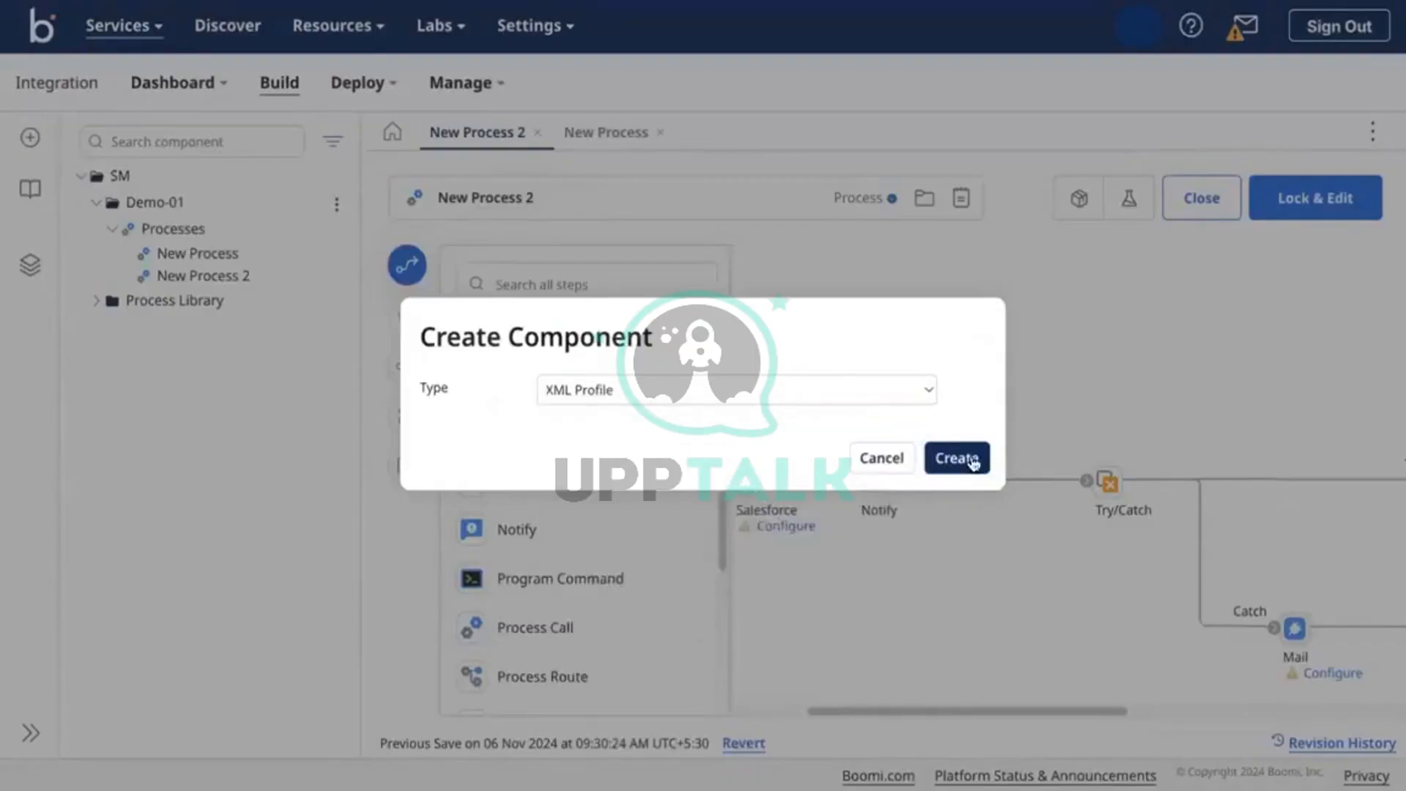
left_click(977, 458)
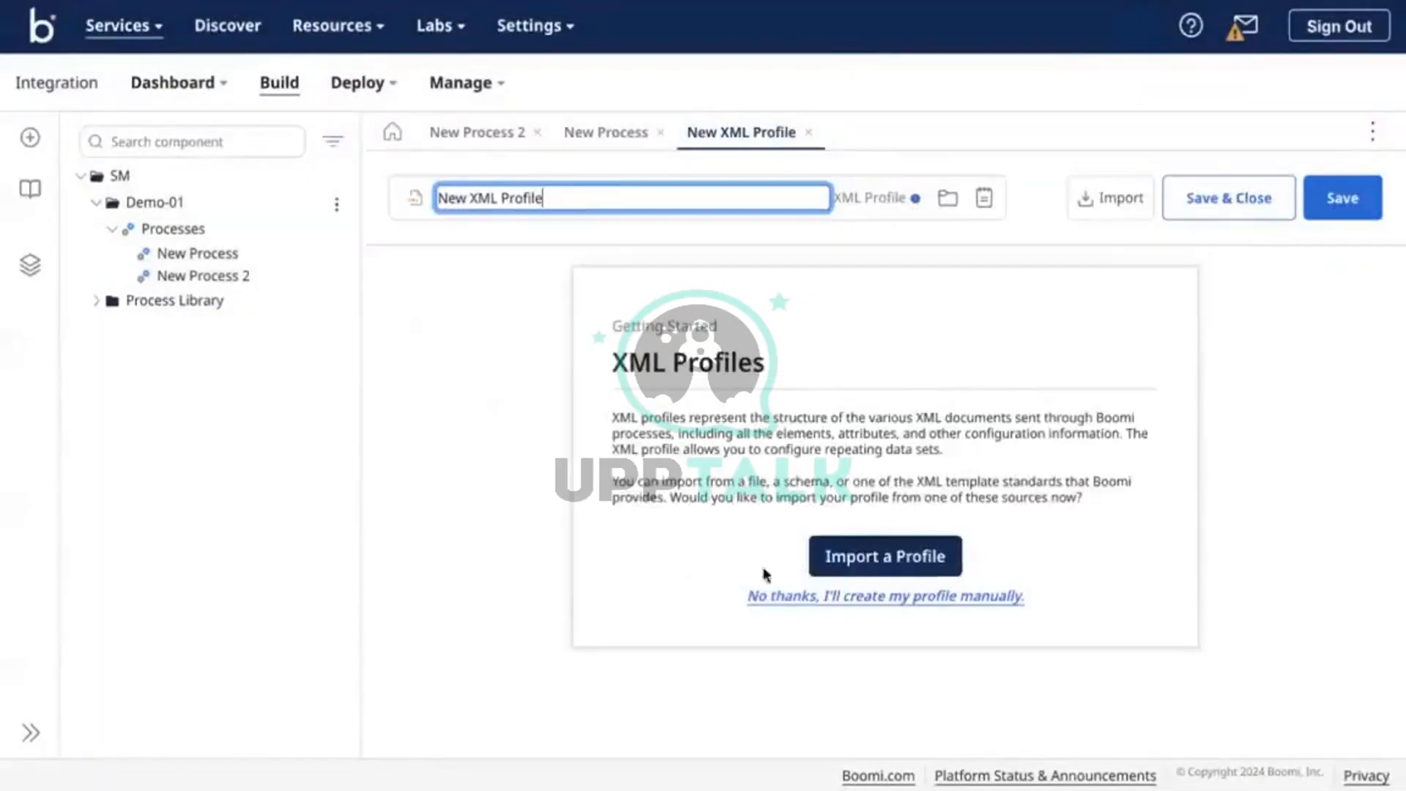
Choose to create the XML profile manually and name its root element Employees
left_click(828, 599)
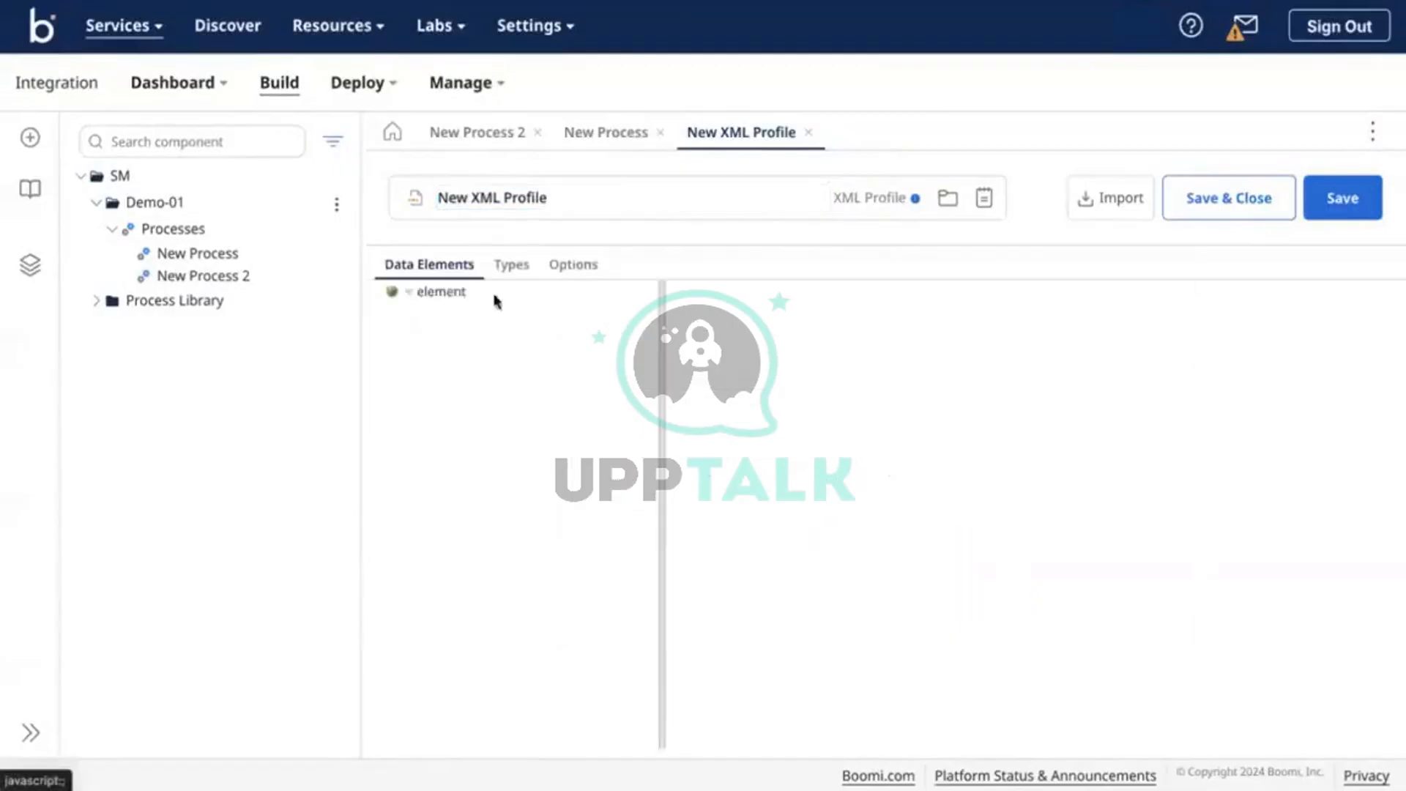
left_click(442, 293)
double_click(957, 411)
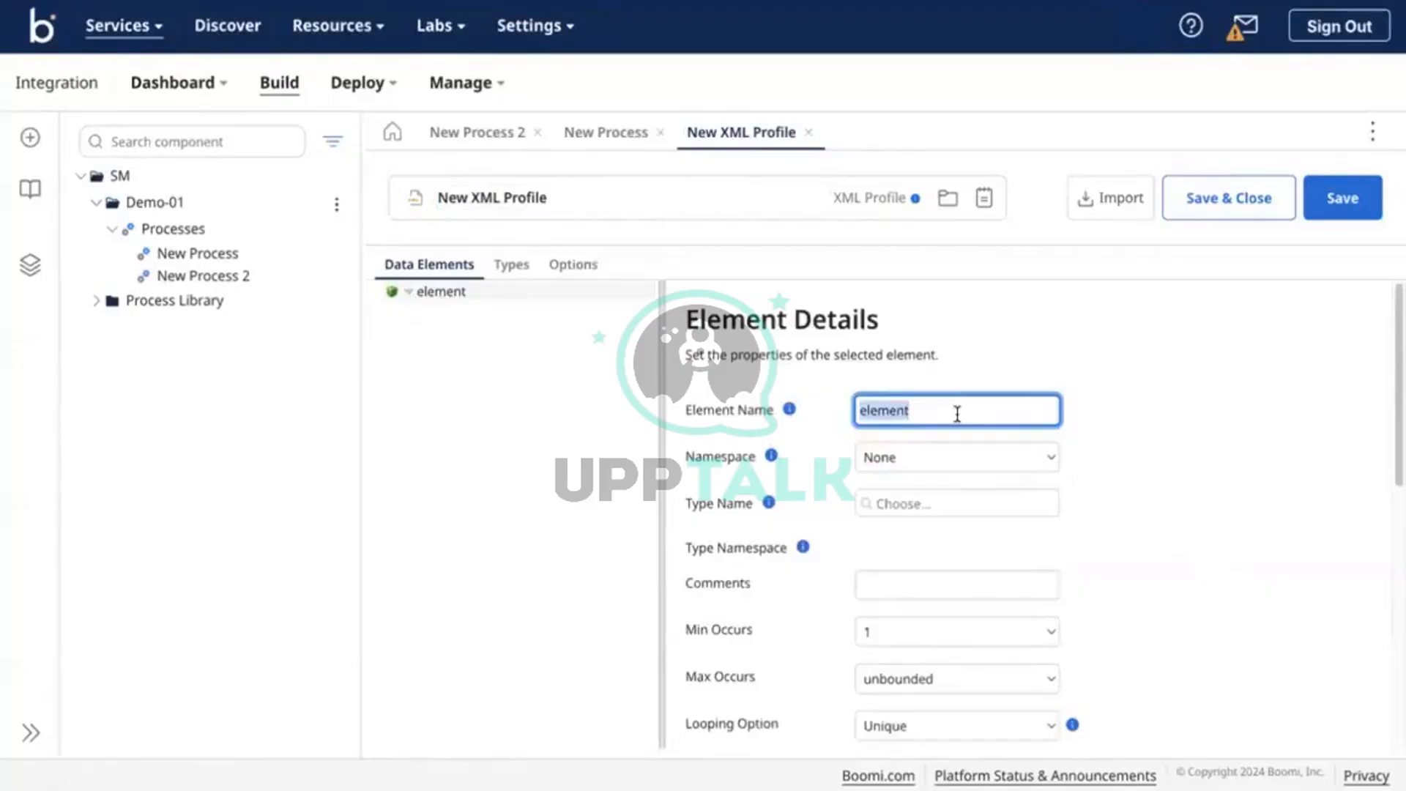
type("e")
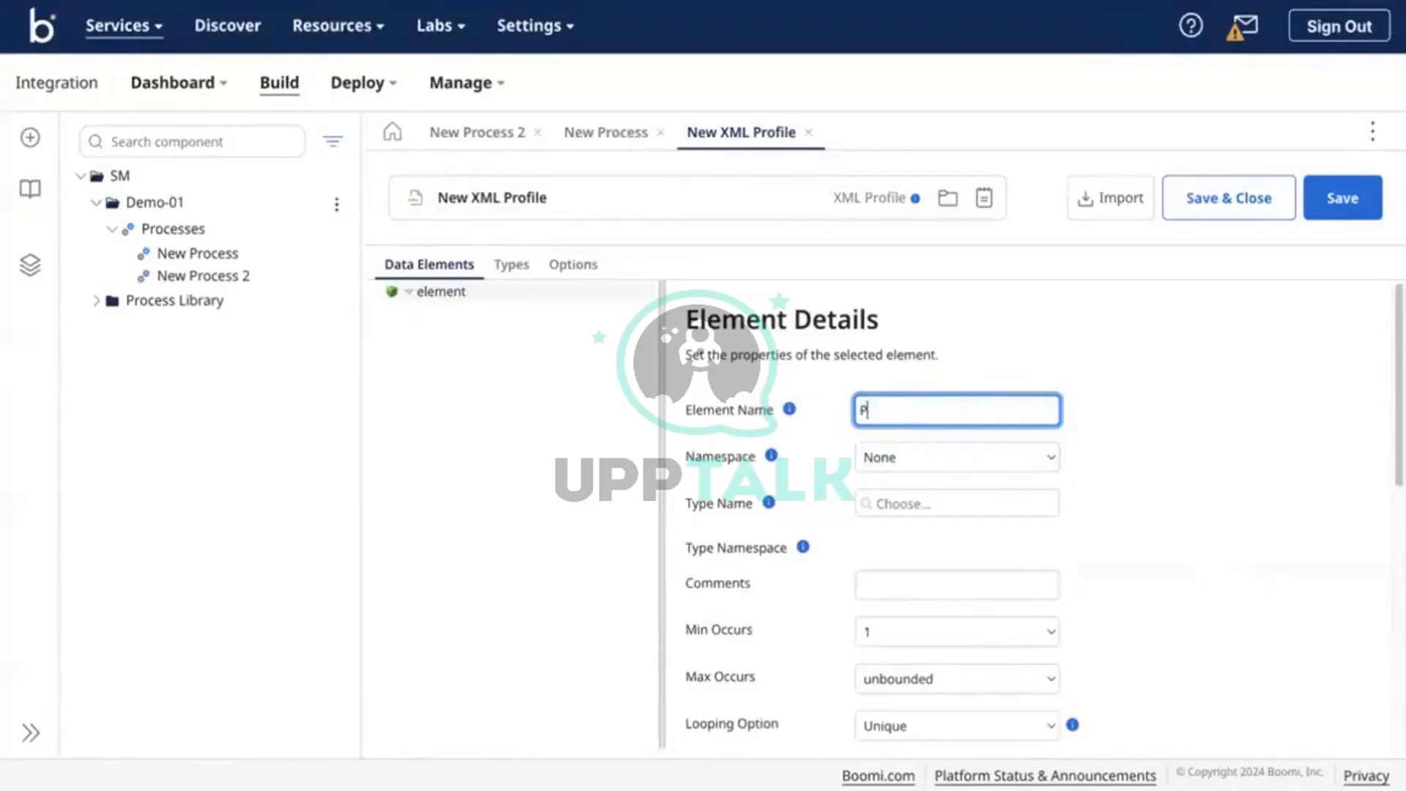
key("BackSpace")
type("Employees")
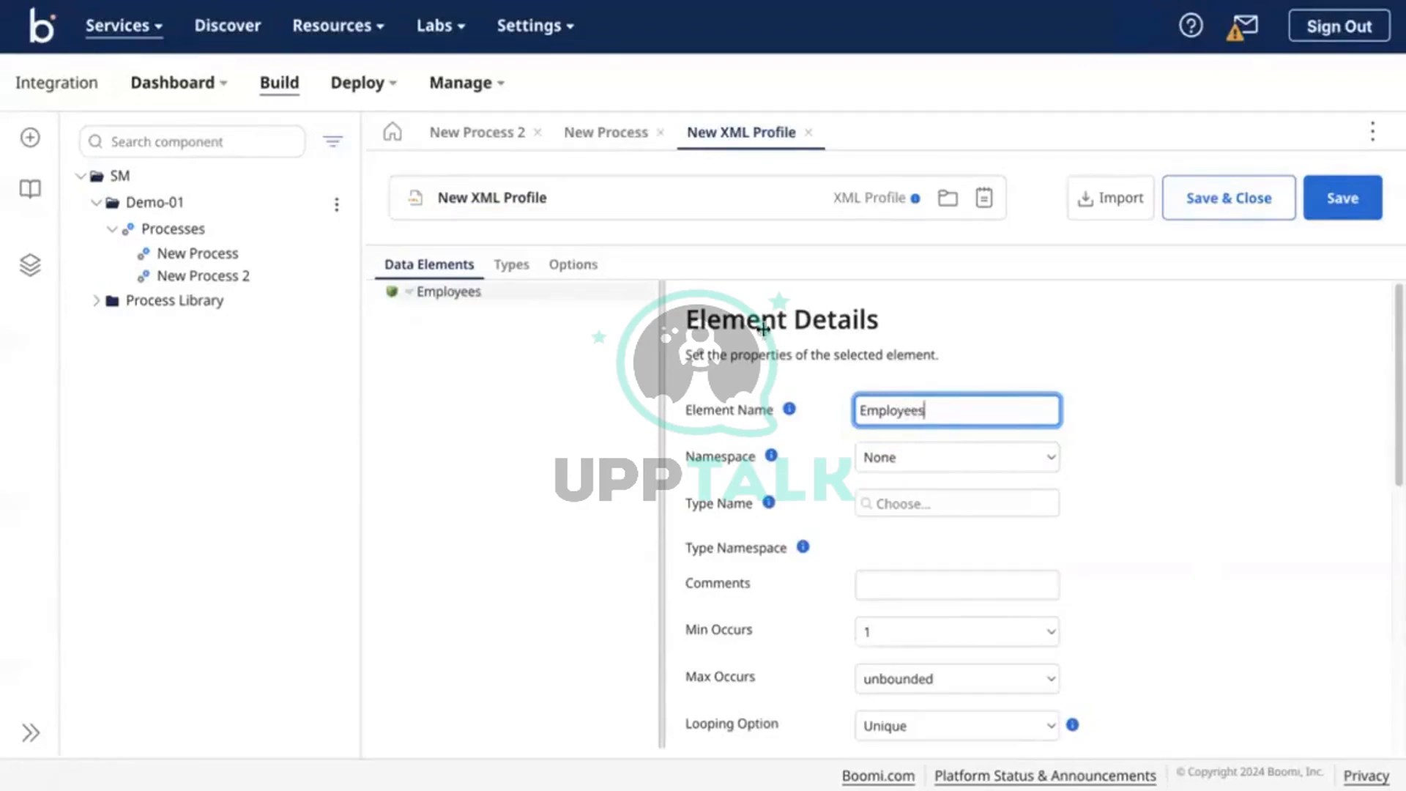
Add a child element under Employees and name it Employee
left_click(409, 291)
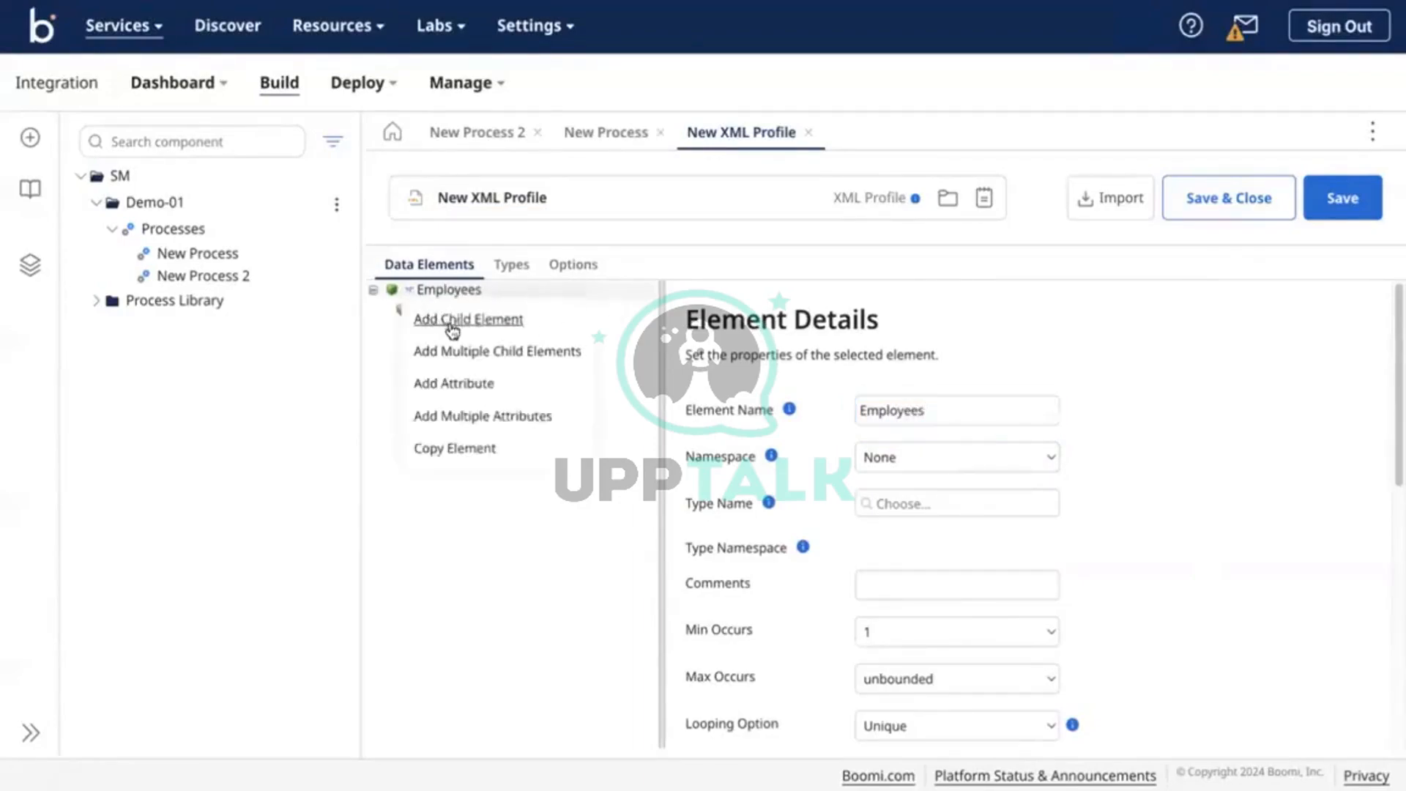
left_click(447, 321)
left_click(881, 404)
double_click(881, 404)
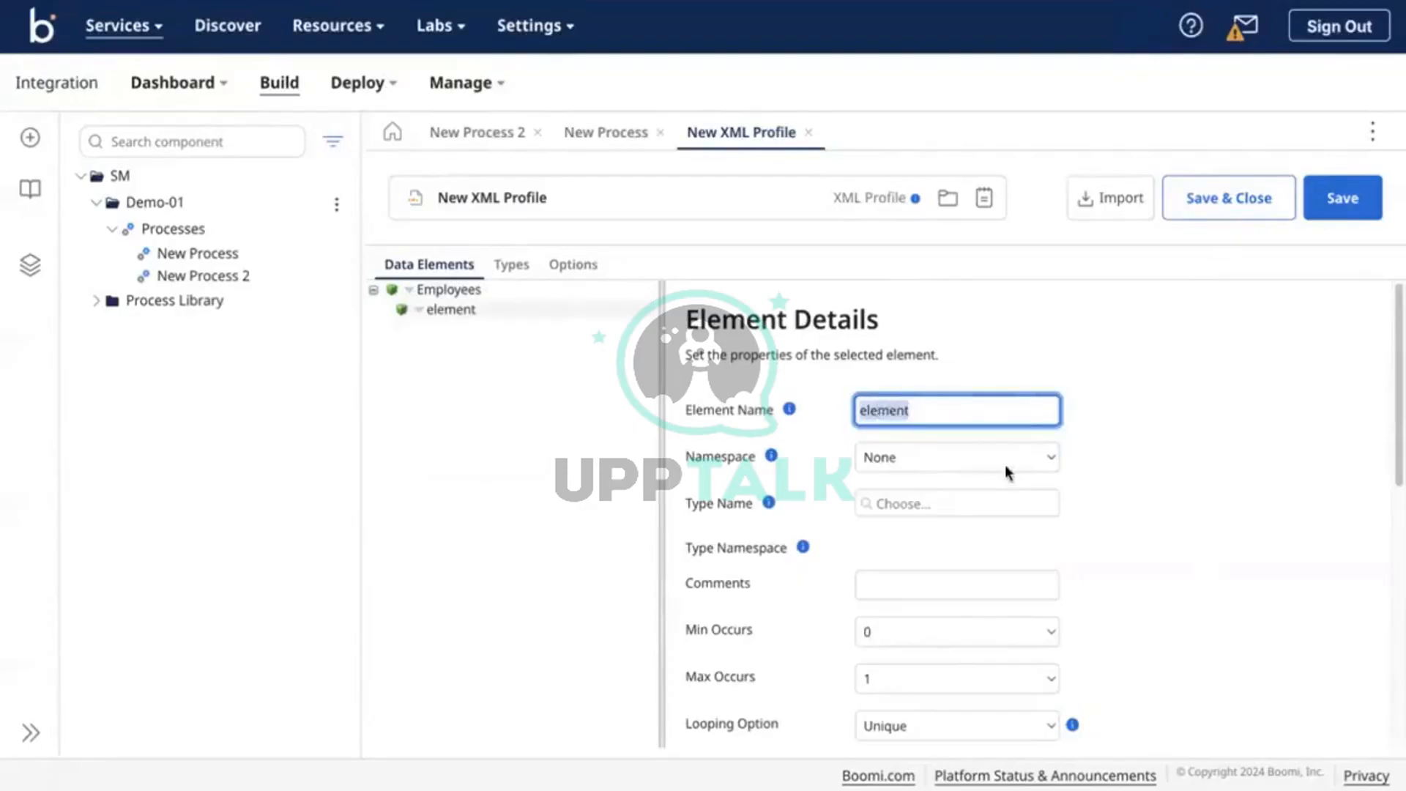
type("E")
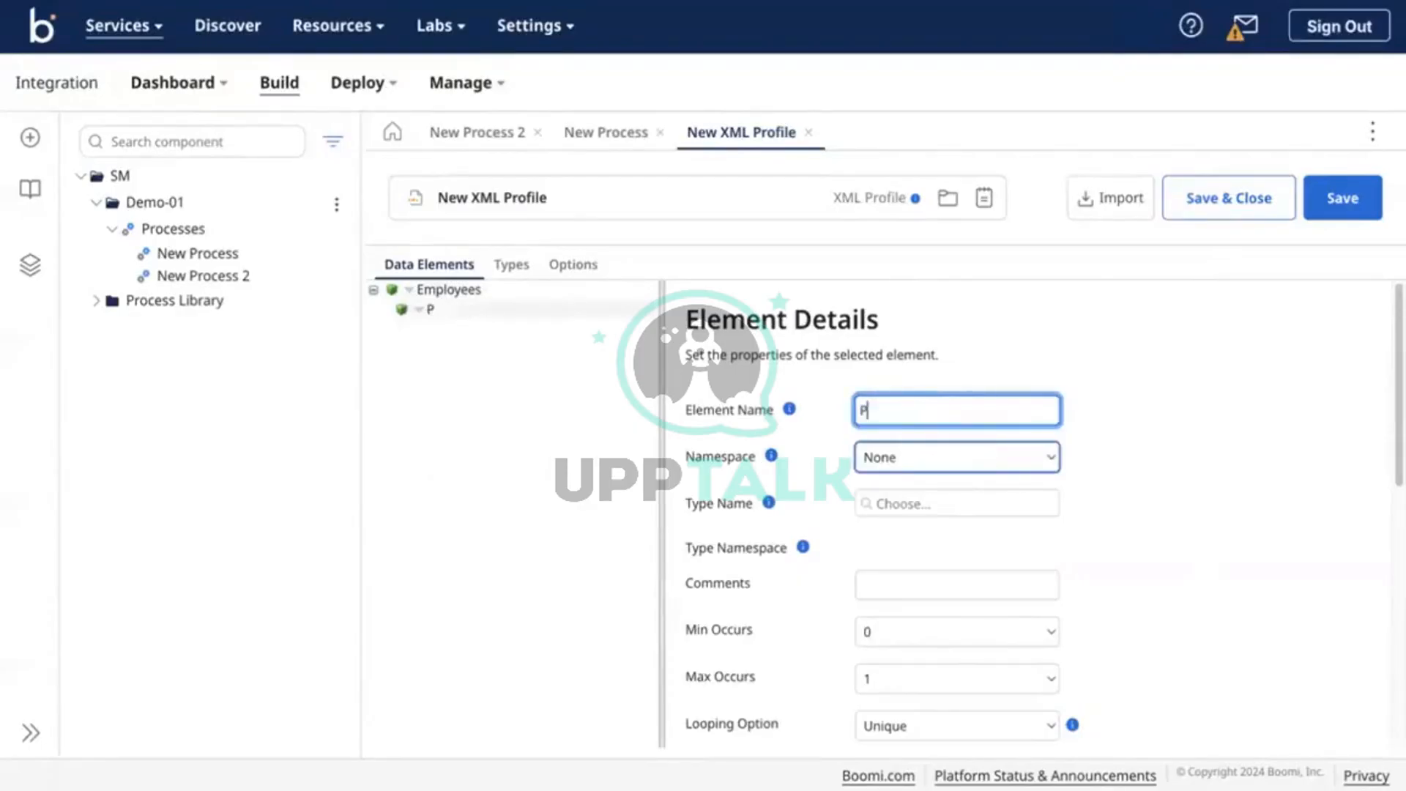
key("BackSpace")
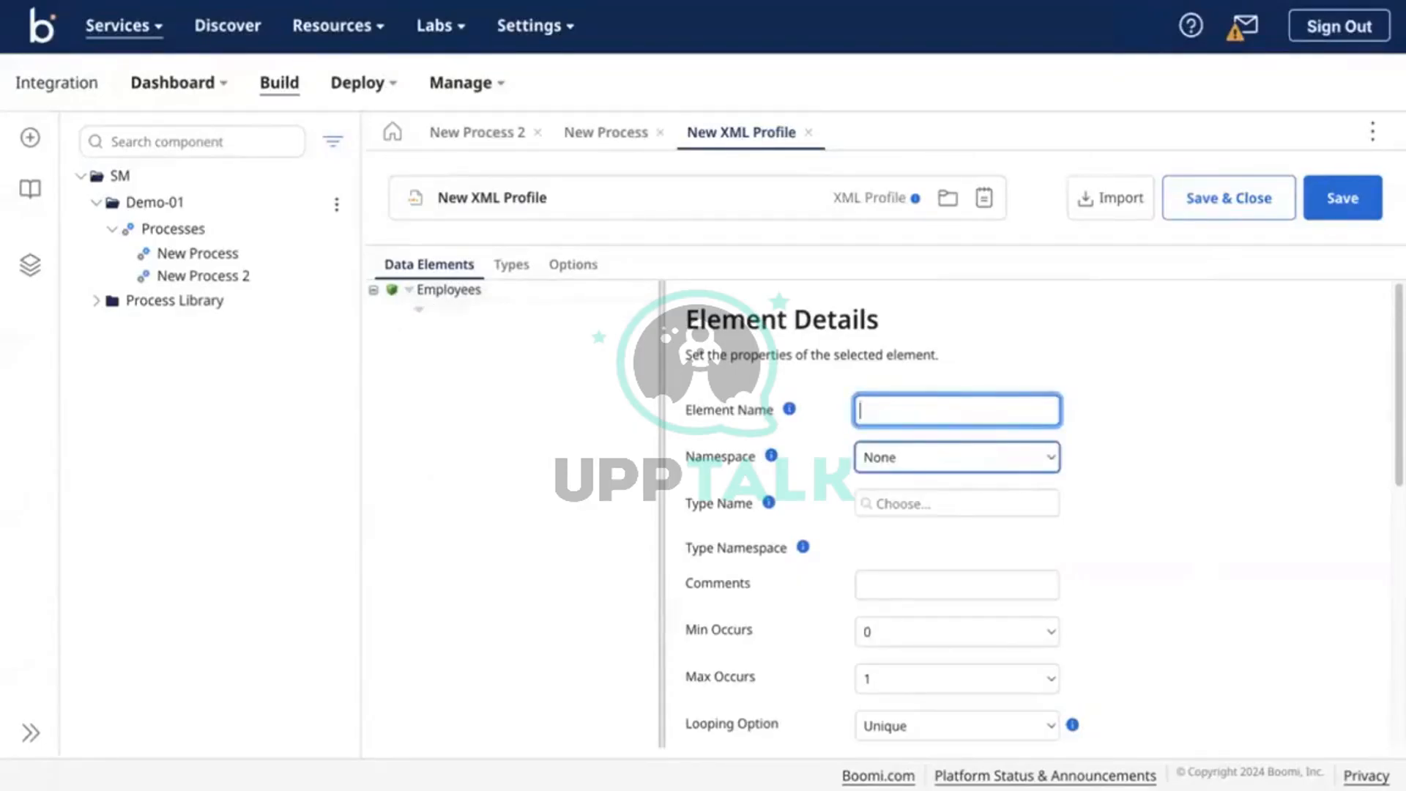
type("E")
key("BackSpace")
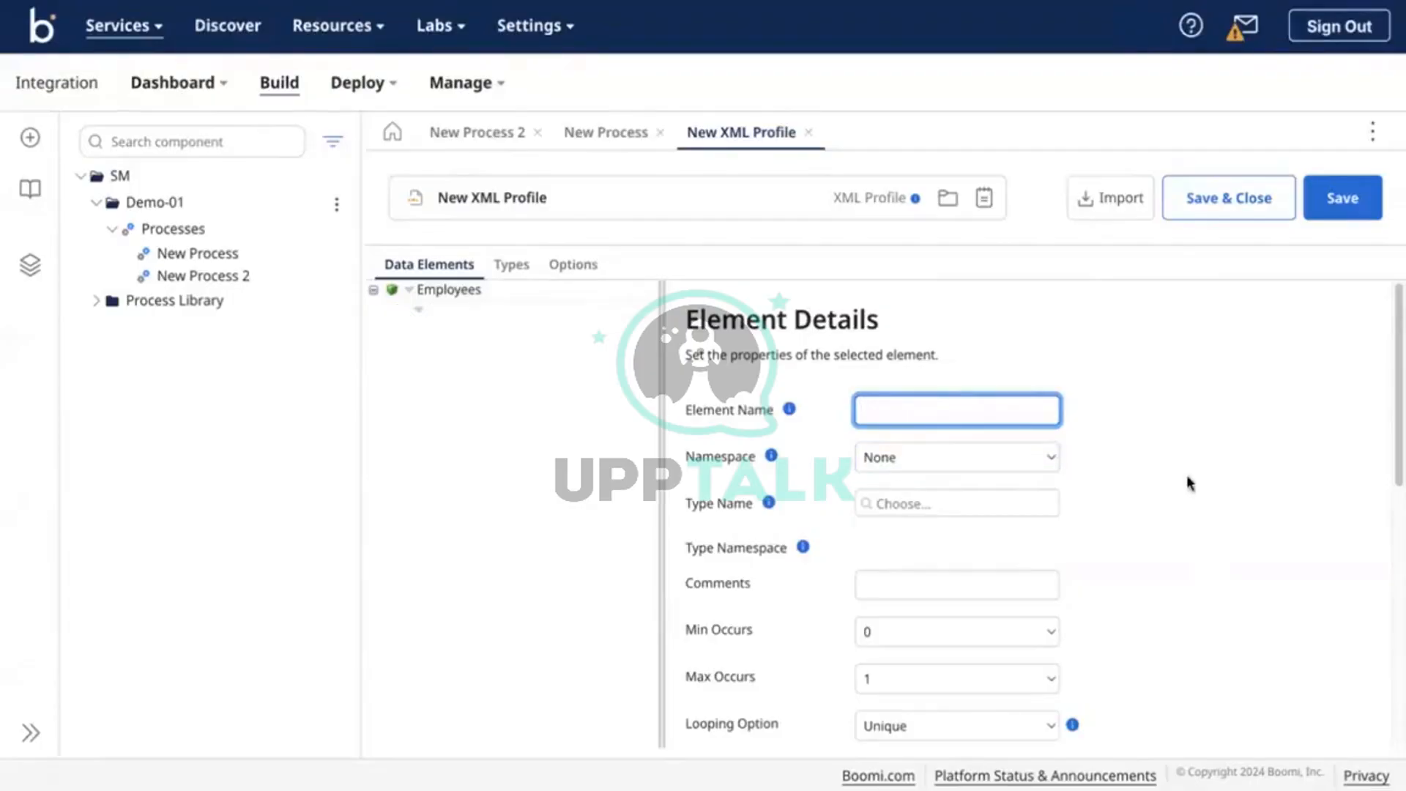
type("Employee")
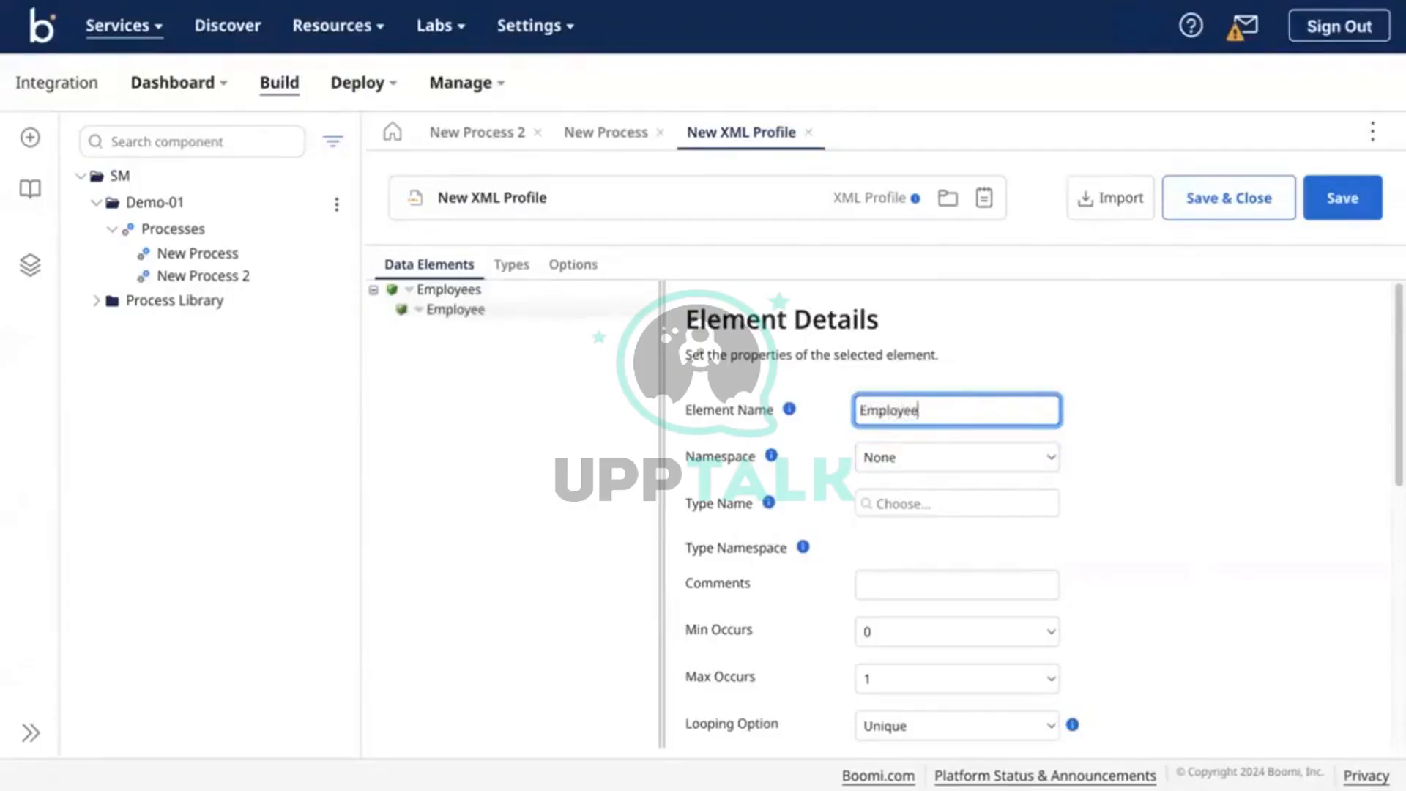
Add 5 child elements at once under the Employee element
left_click(446, 353)
right_click(421, 323)
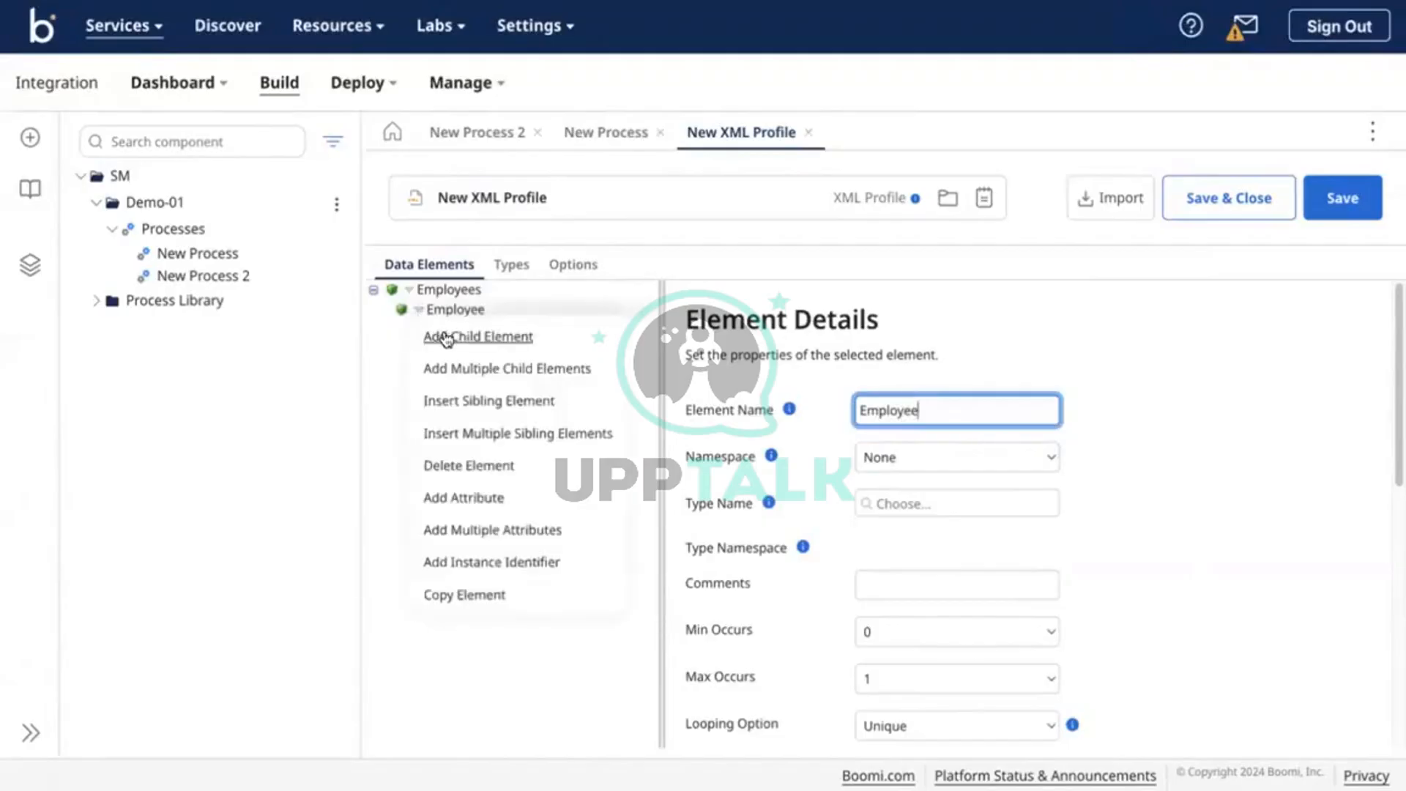
left_click(476, 368)
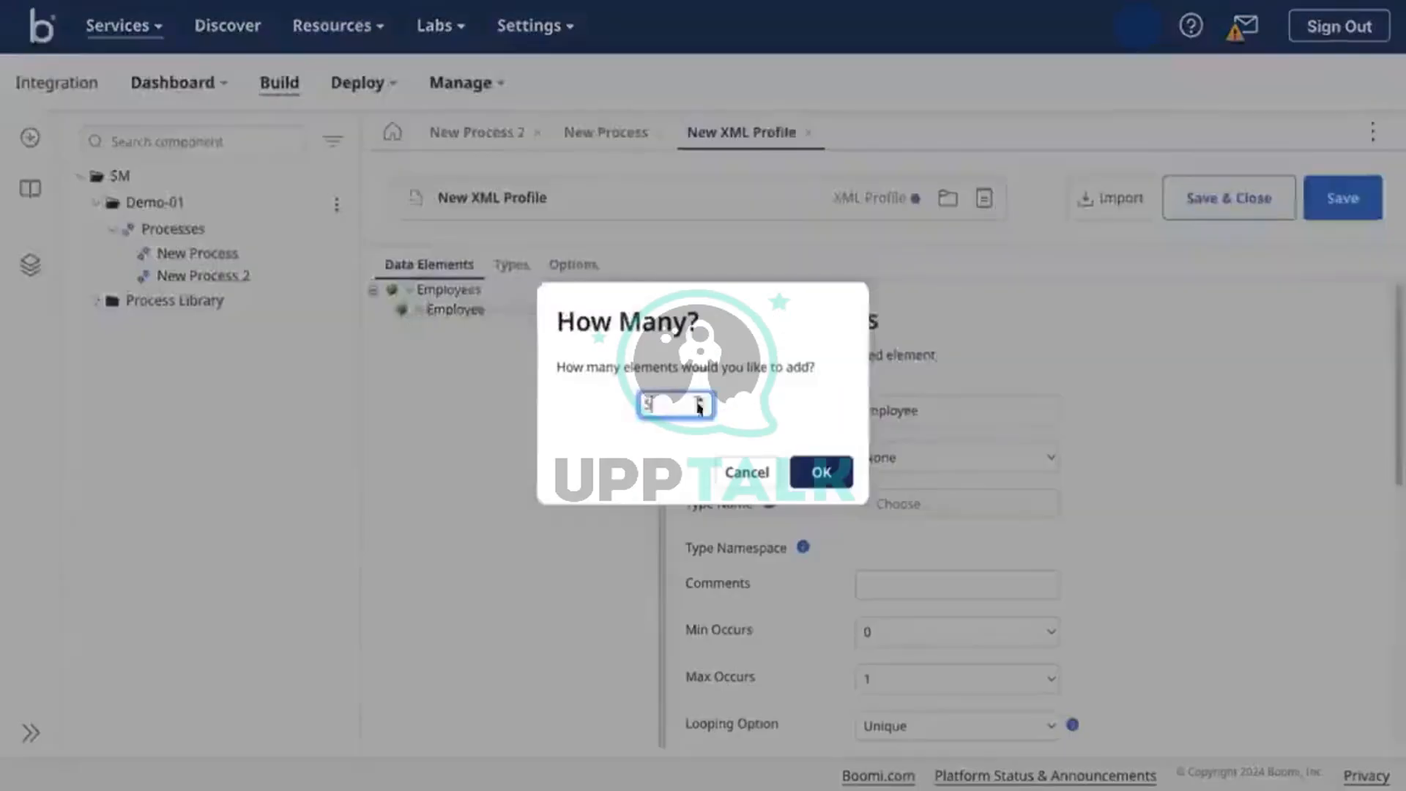
left_click(819, 473)
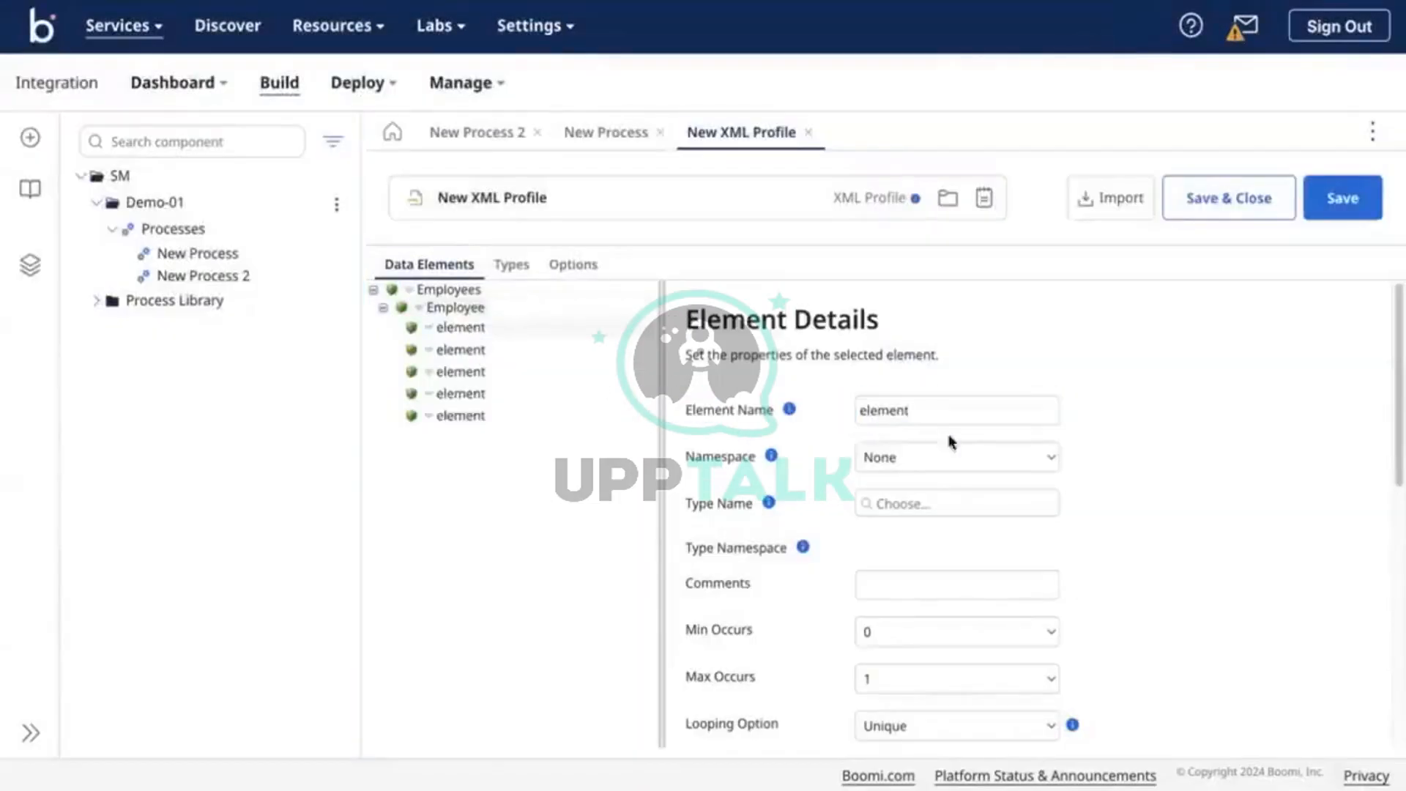
Name the first child element of Employee FirstName
left_click(948, 414)
double_click(947, 411)
type("Fir")
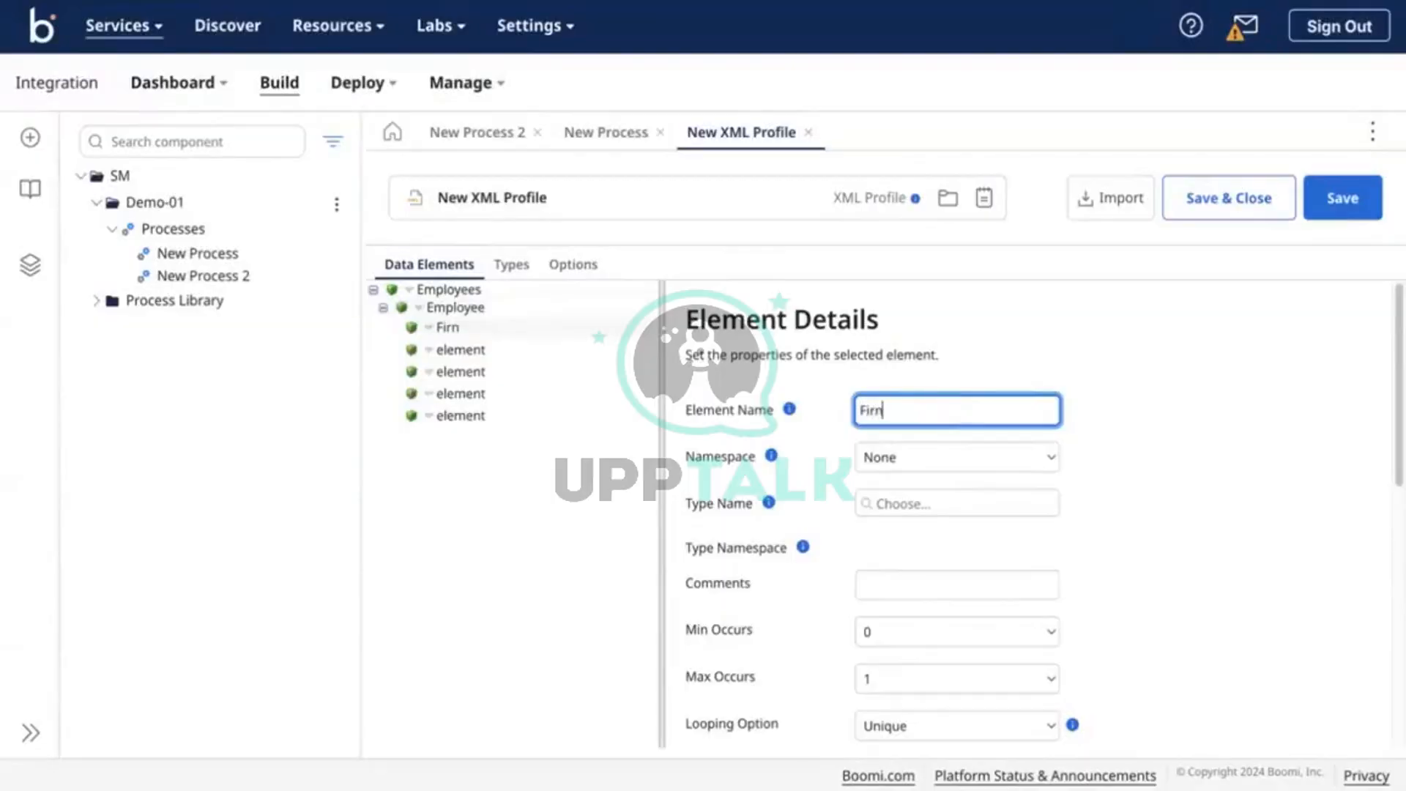
type("stName")
Name the second child element of Employee lastName and open the third child element's name for editing
left_click(433, 357)
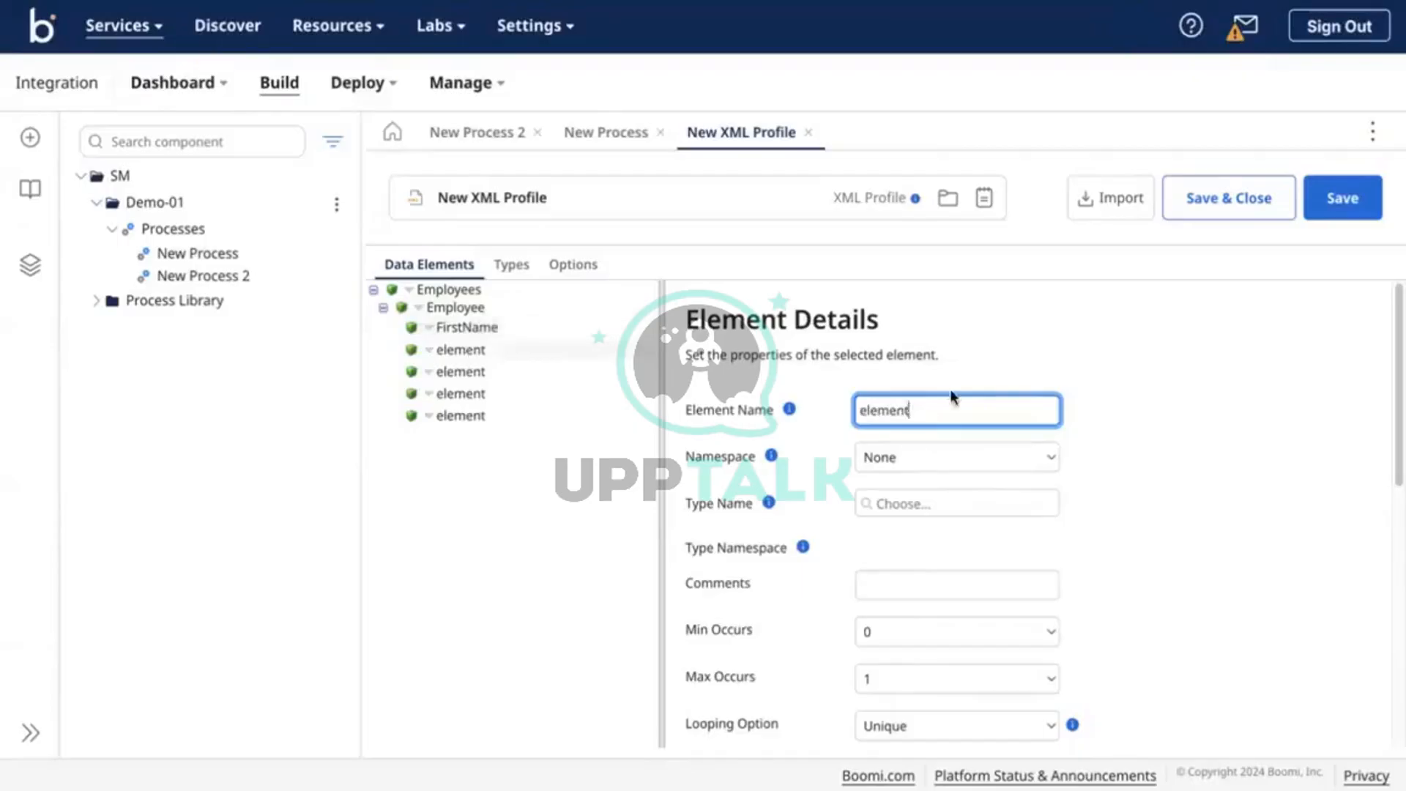
double_click(982, 404)
key("BackSpace")
type("last")
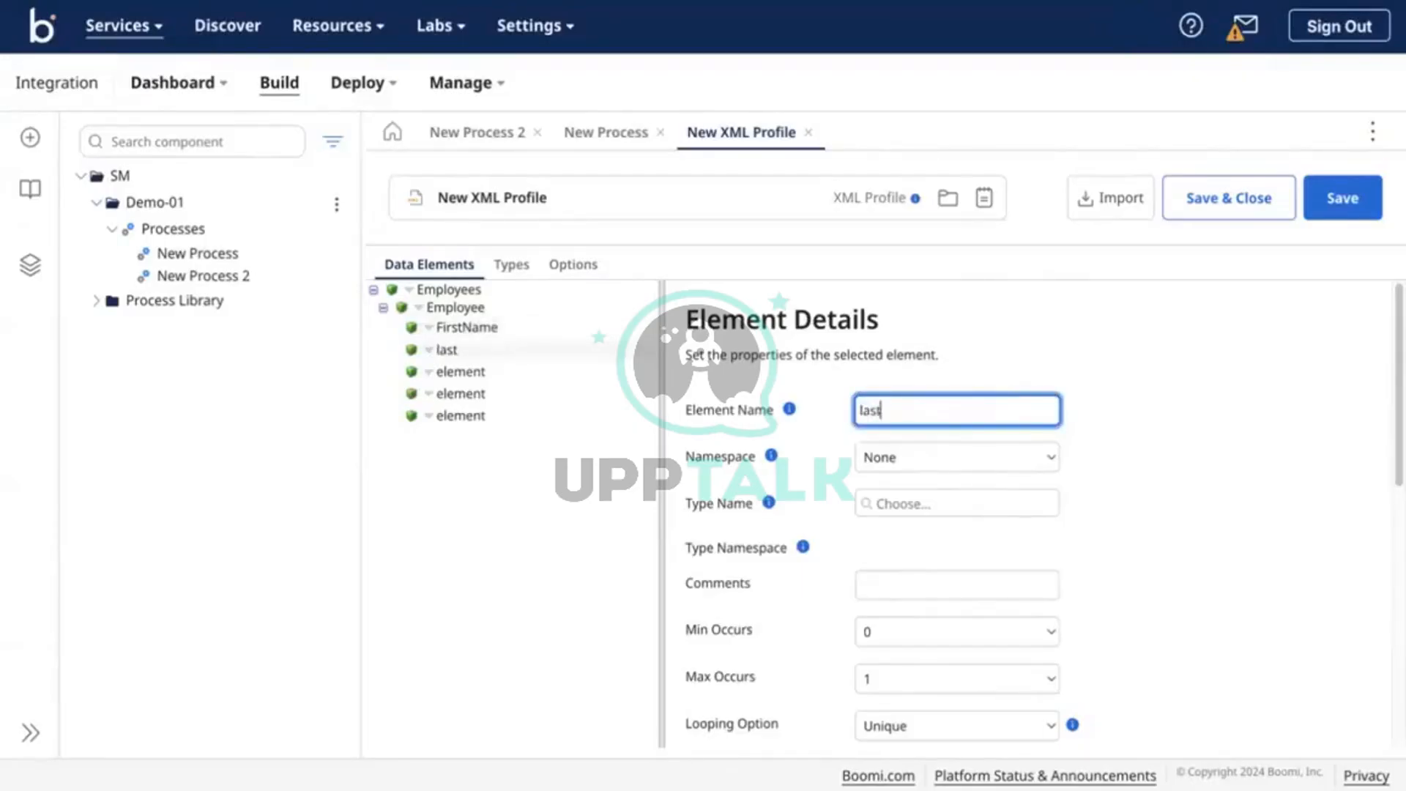
type("Name")
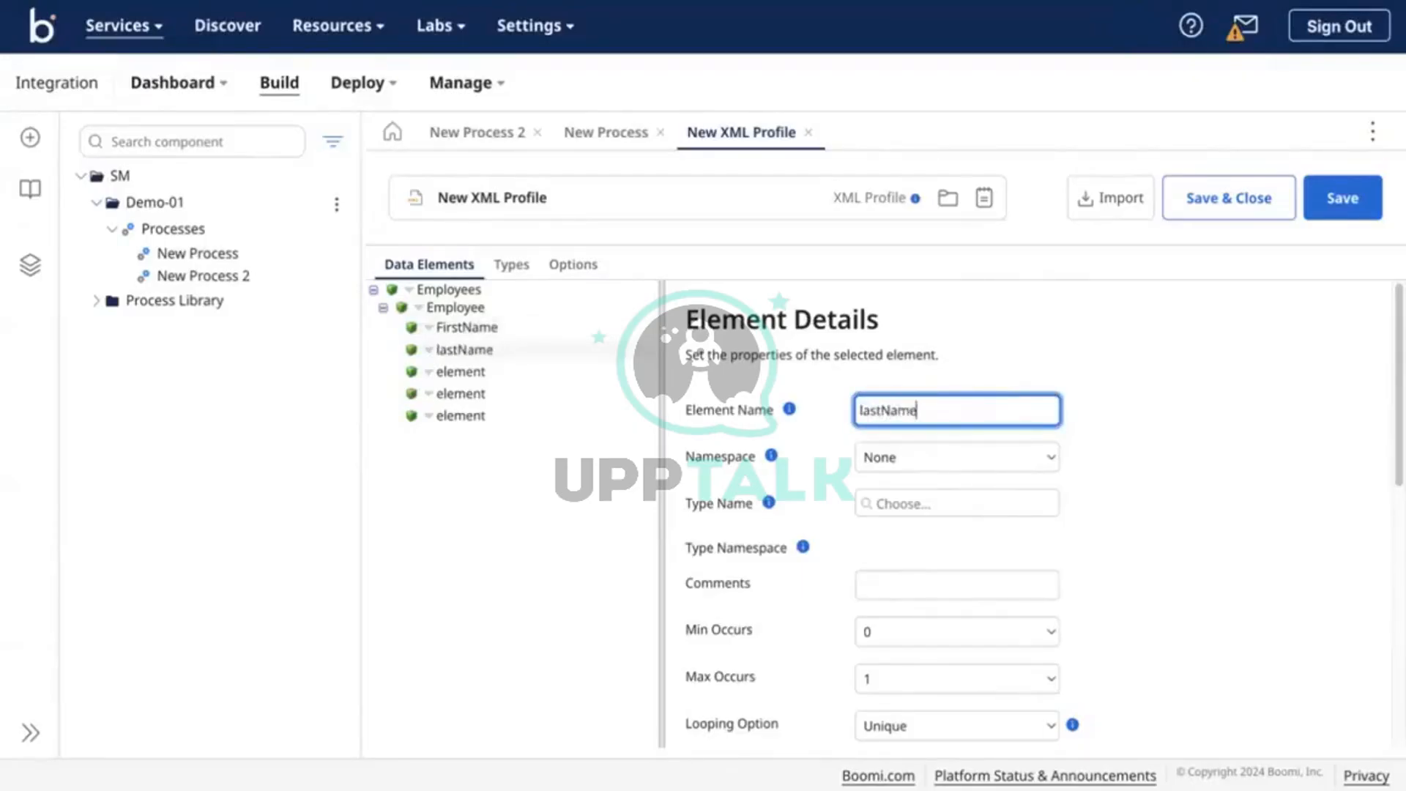
left_click(476, 371)
double_click(909, 412)
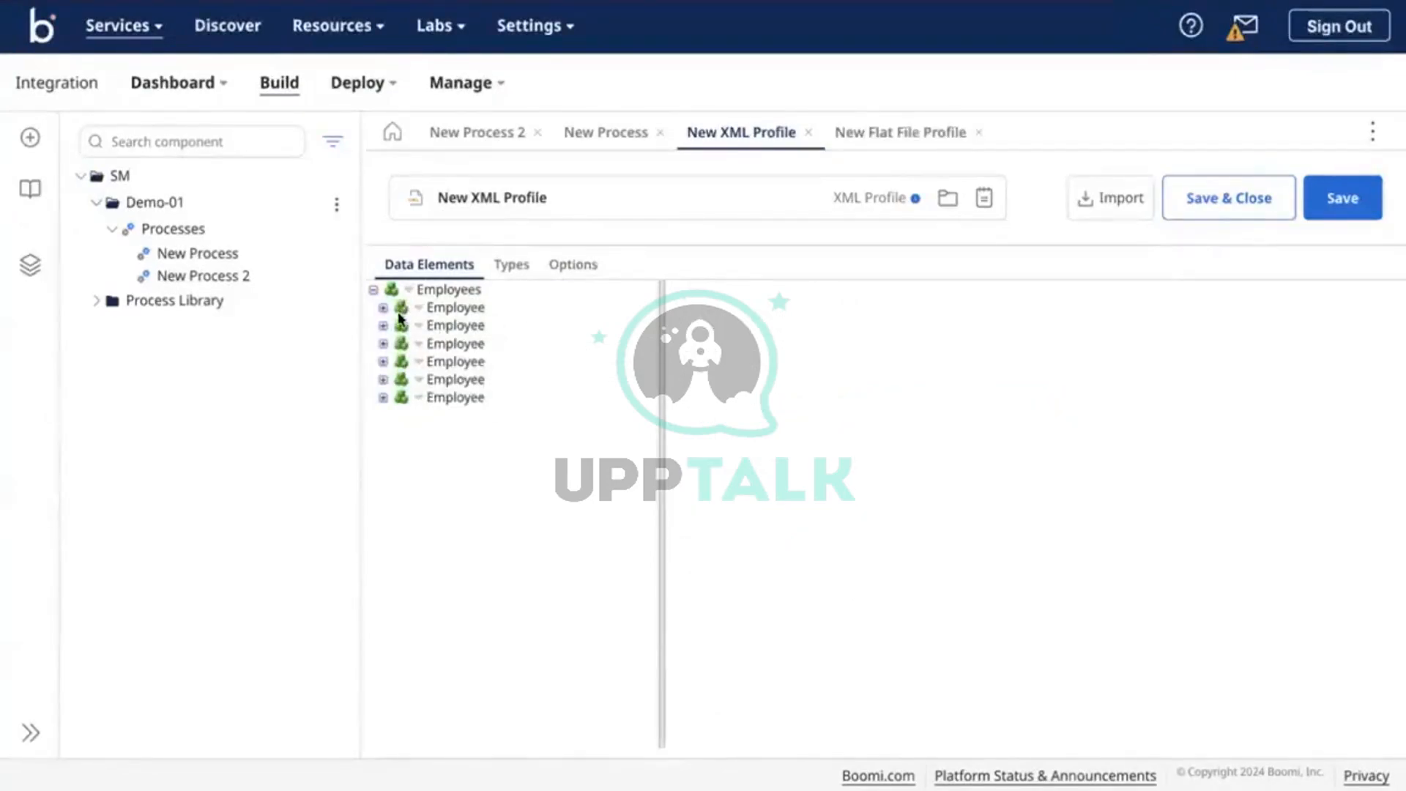
Expand the first Employee element and delete the five duplicate Employee elements below it from the XML profile
left_click(383, 309)
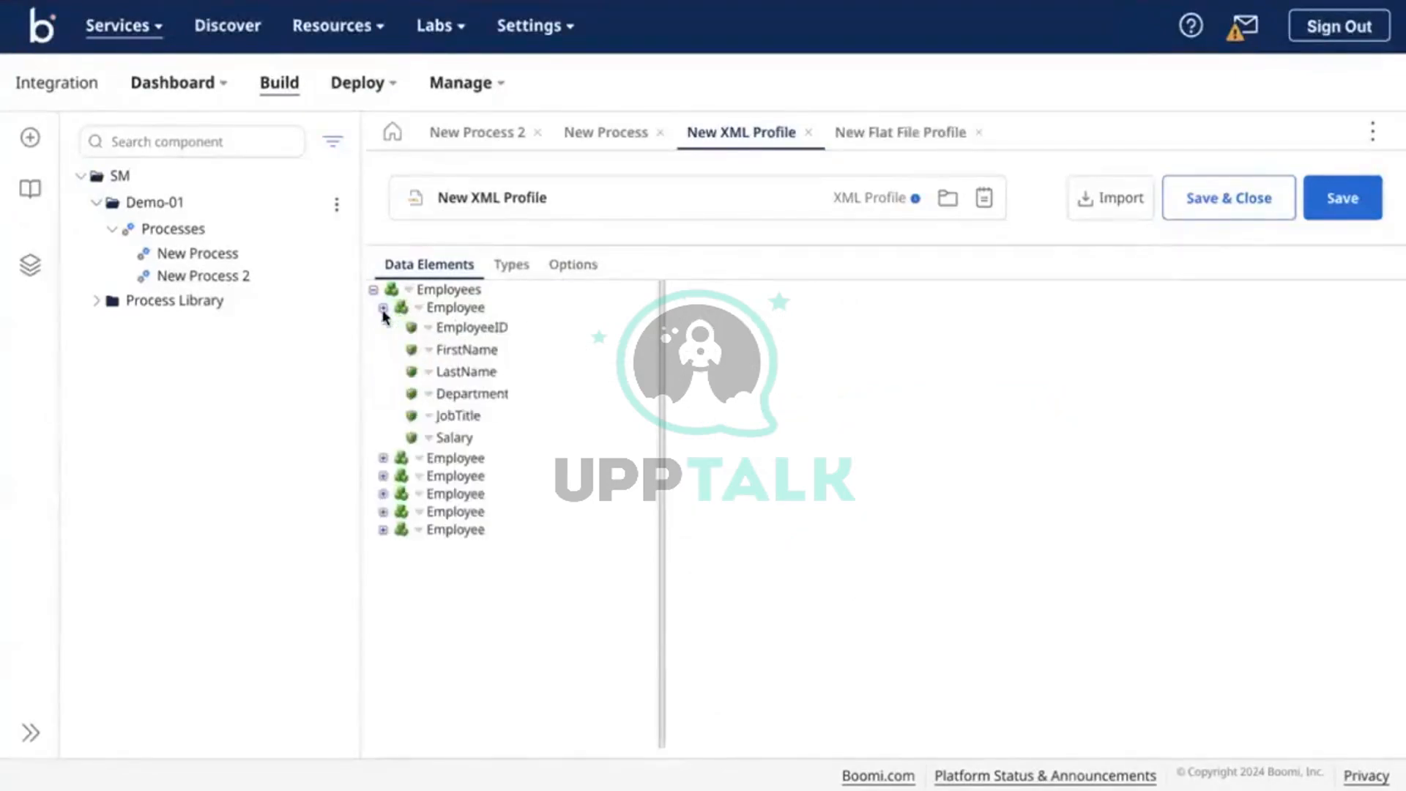
left_click(420, 458)
left_click(501, 614)
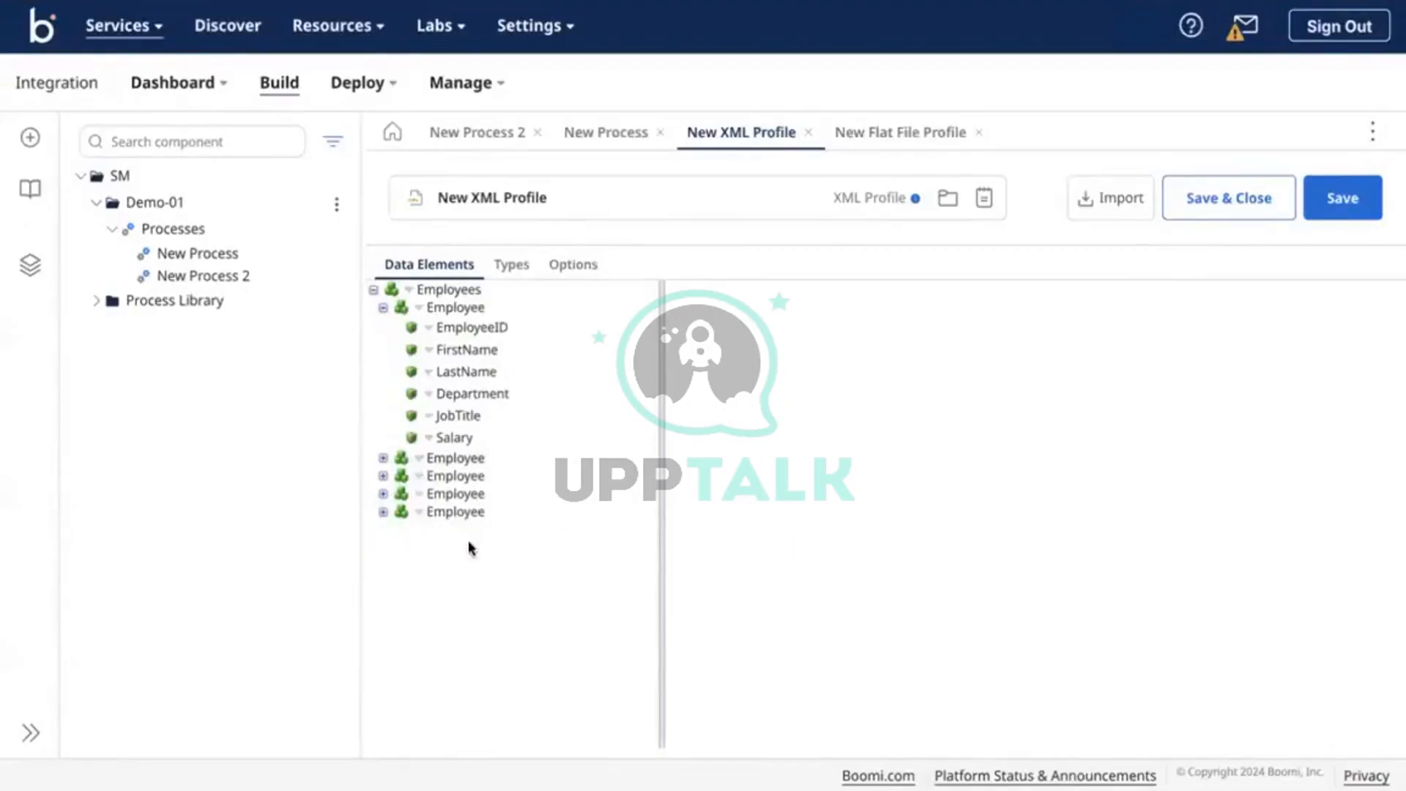
left_click(418, 458)
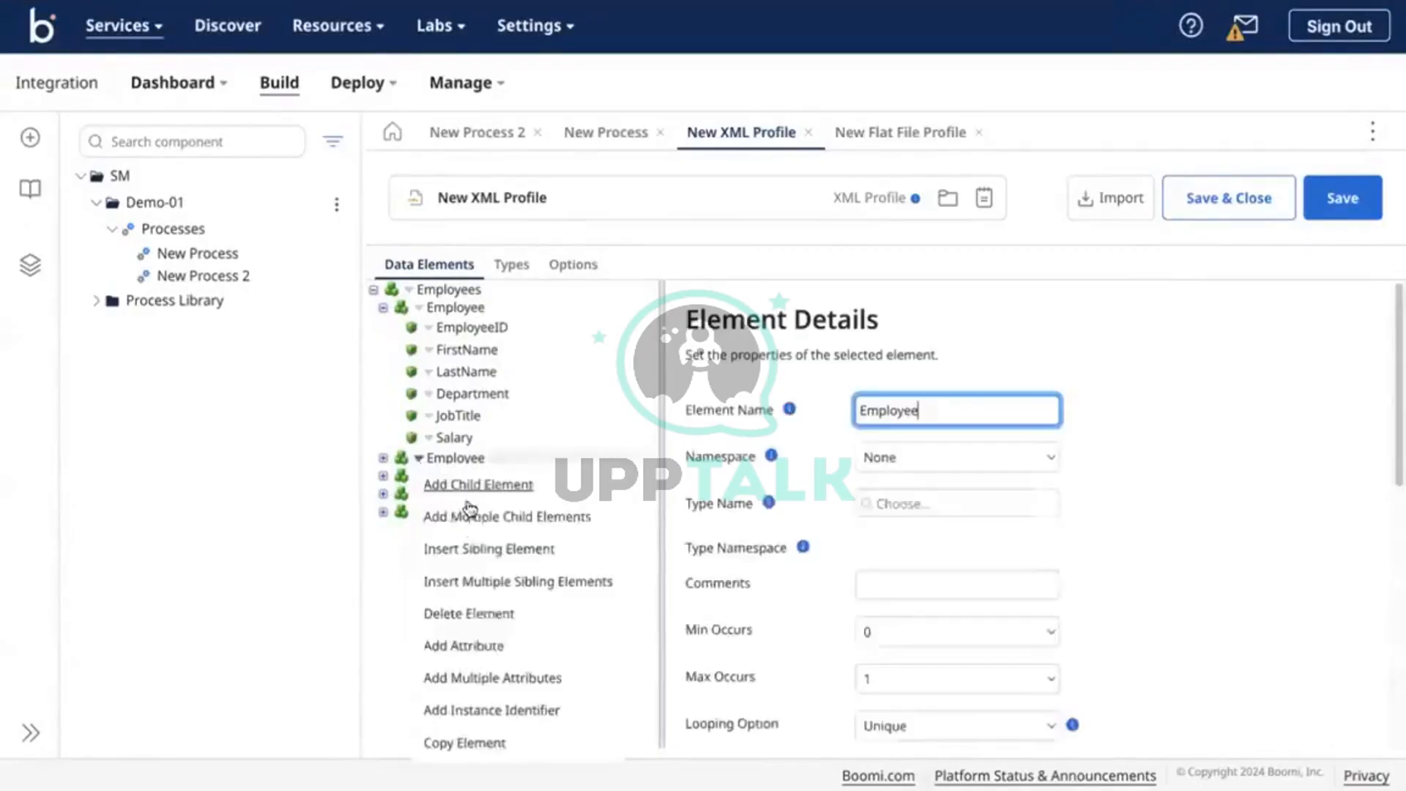
left_click(487, 617)
left_click(421, 459)
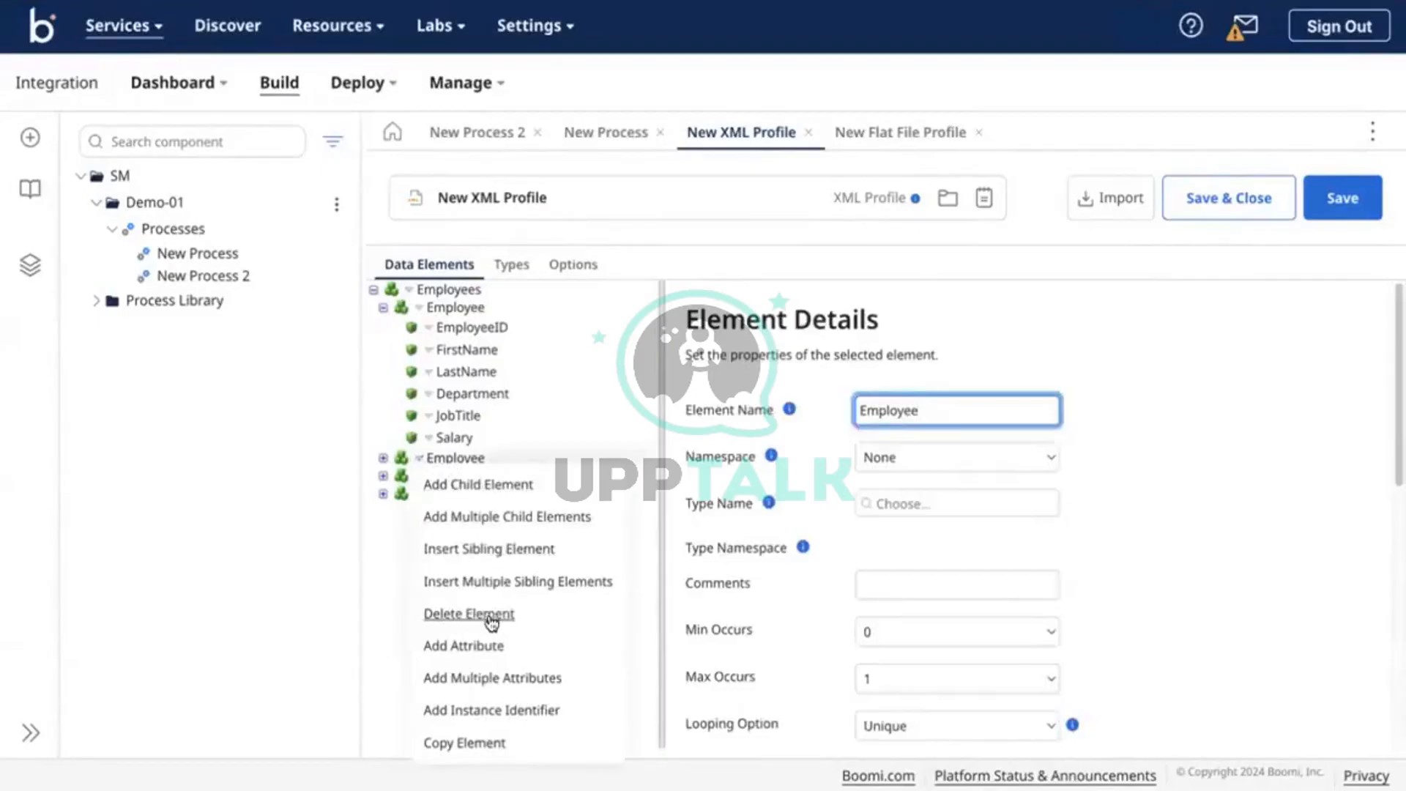
left_click(489, 615)
left_click(420, 459)
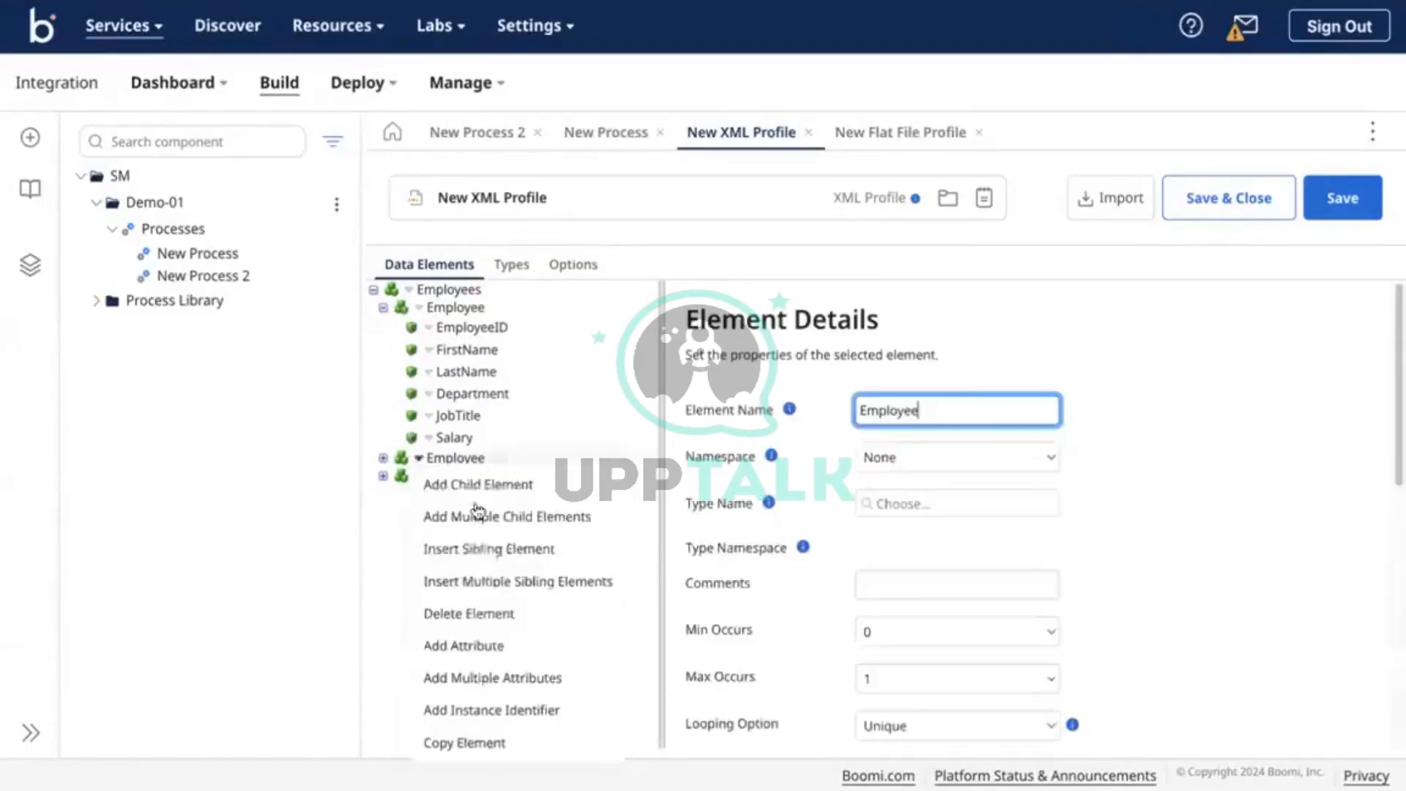
left_click(419, 459)
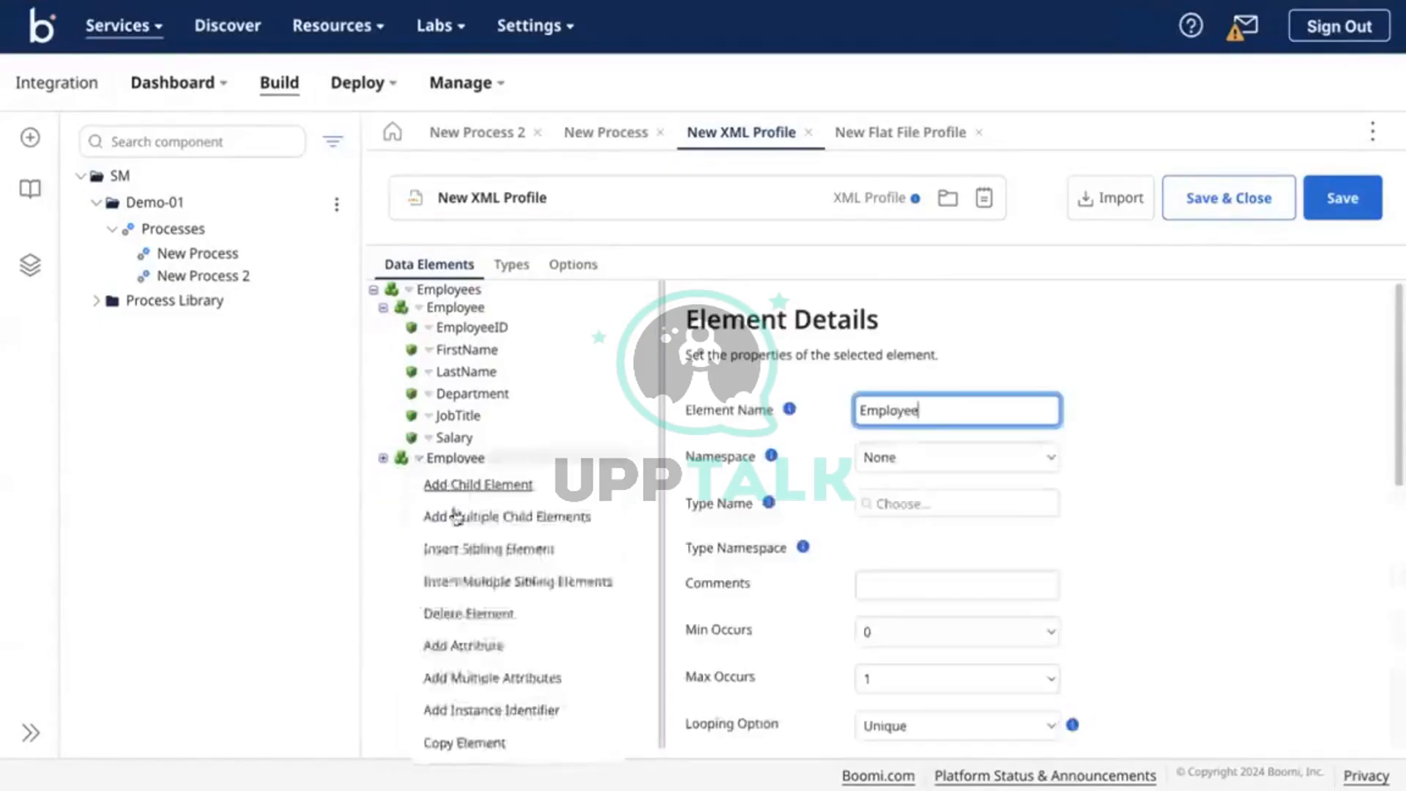
left_click(459, 612)
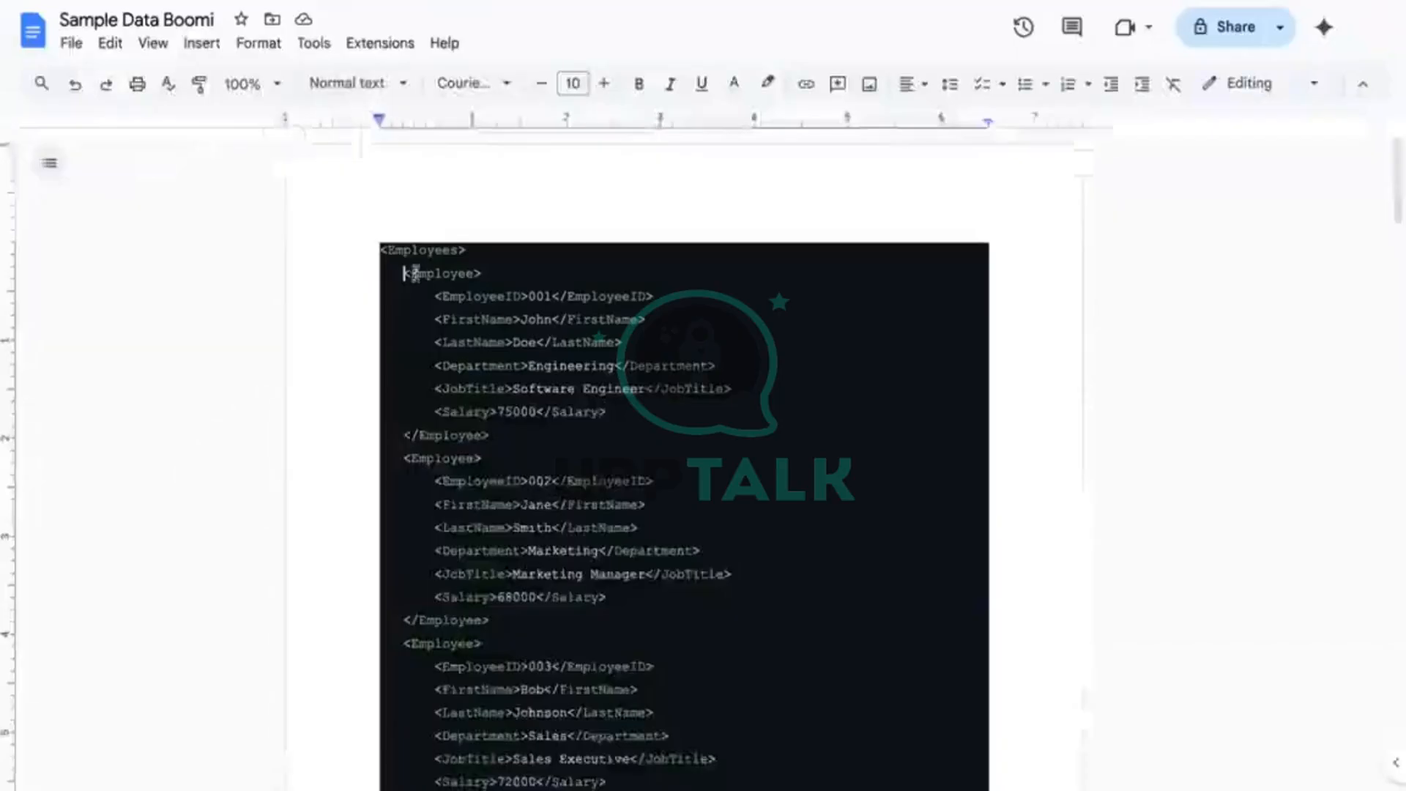
Review the repeated Employee records in the Sample Data Boomi document, and show the EmployeeID element's details in the Boomi XML profile
scroll(417, 289, "down", 15)
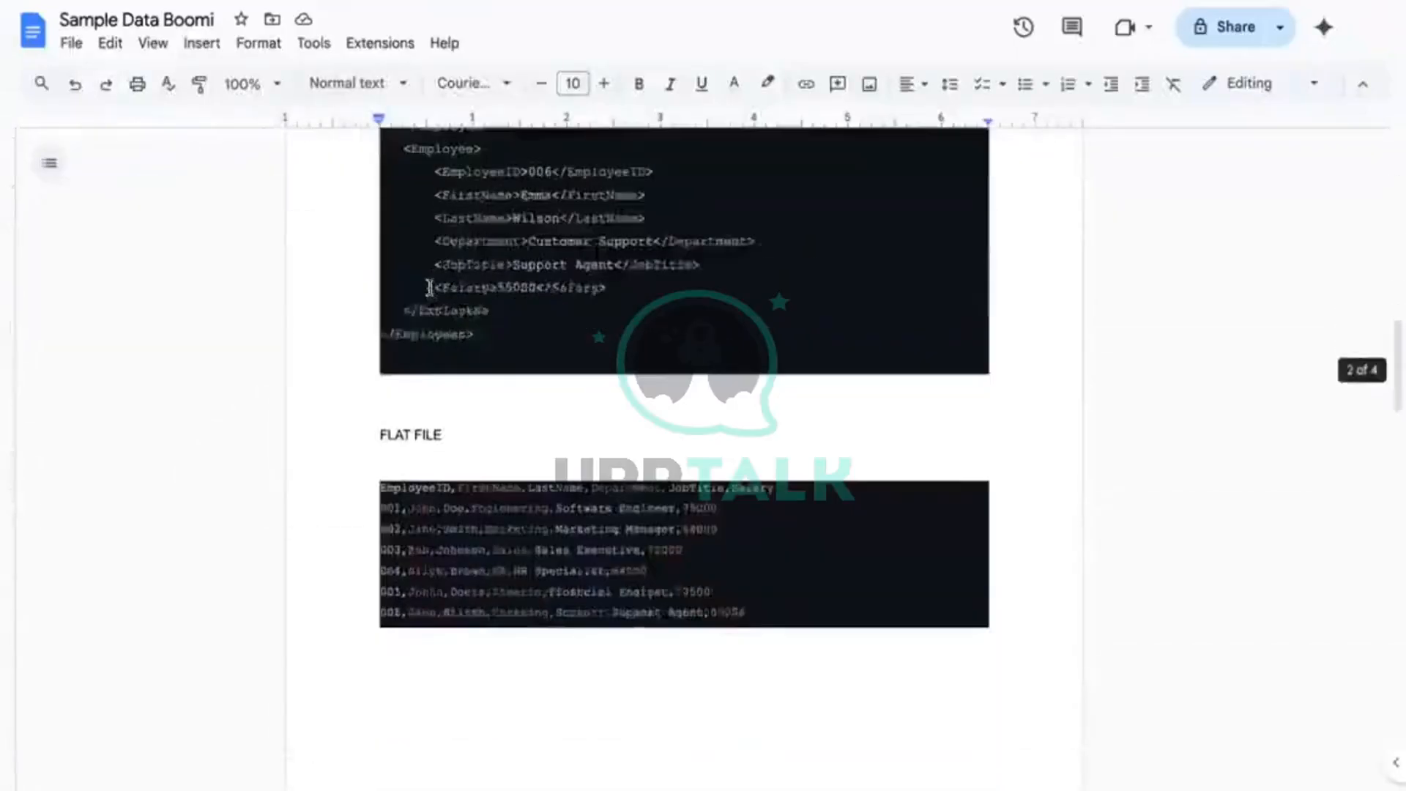
scroll(430, 287, "up", 15)
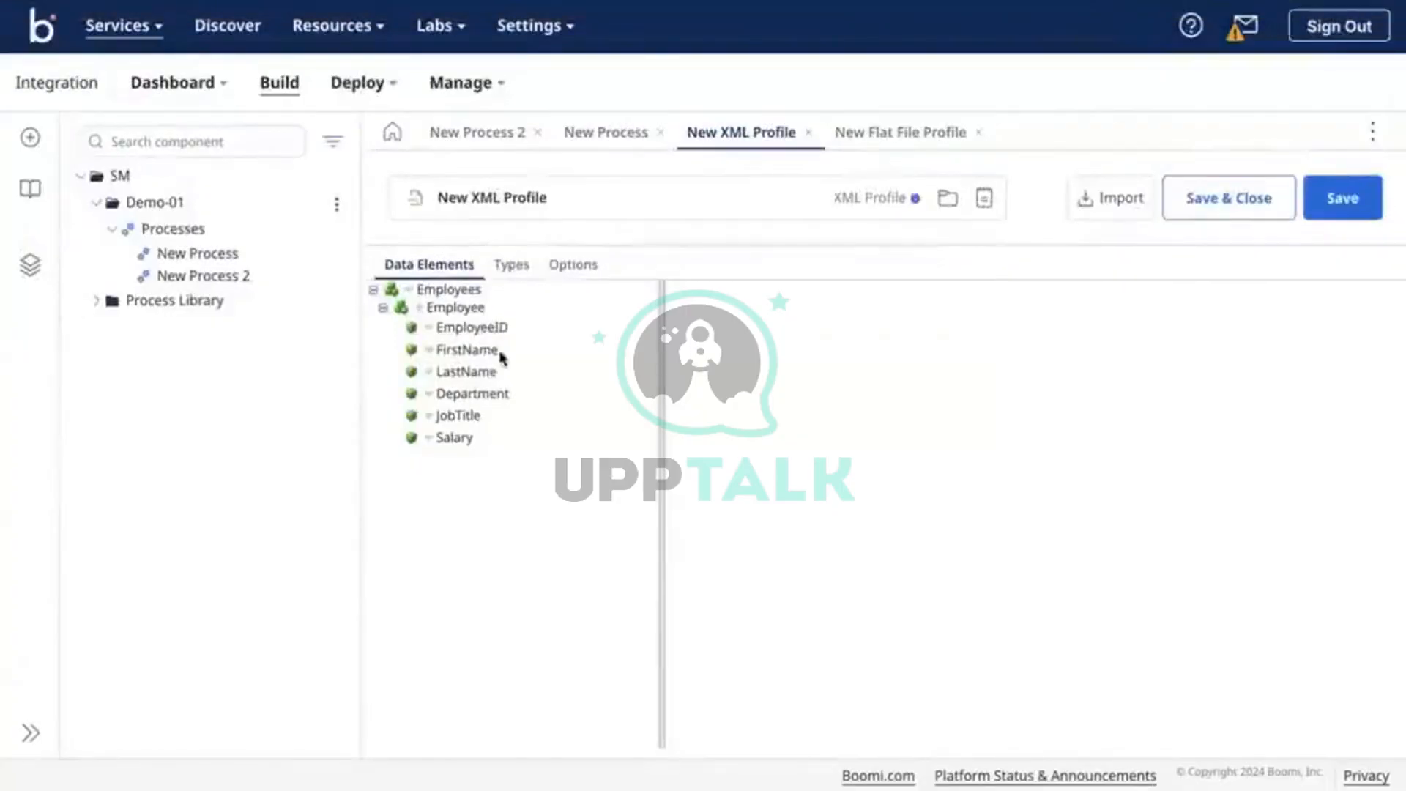
left_click(490, 333)
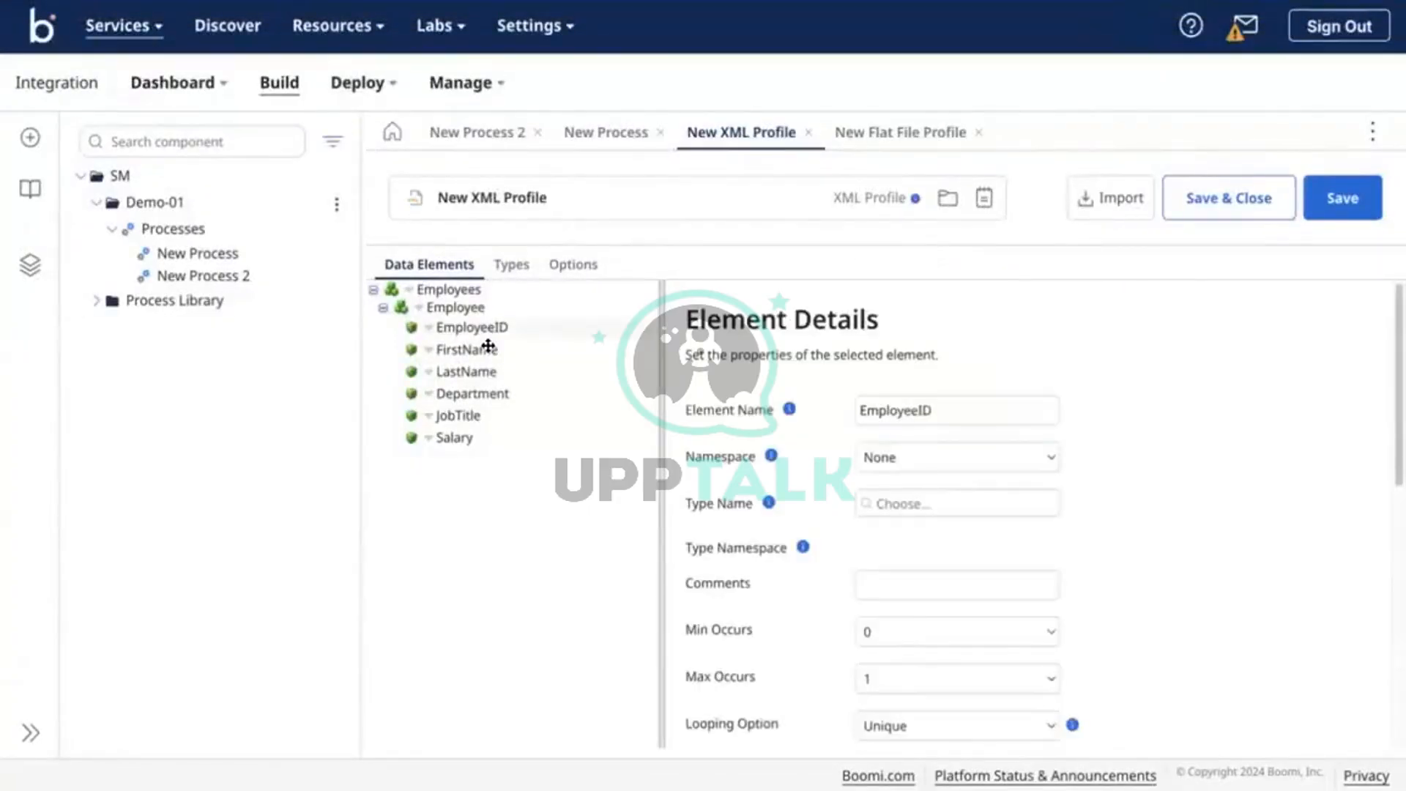
Review the details of the FirstName through Salary elements and the parent Employee element, including its size and data format options
left_click(472, 359)
left_click(465, 374)
left_click(469, 399)
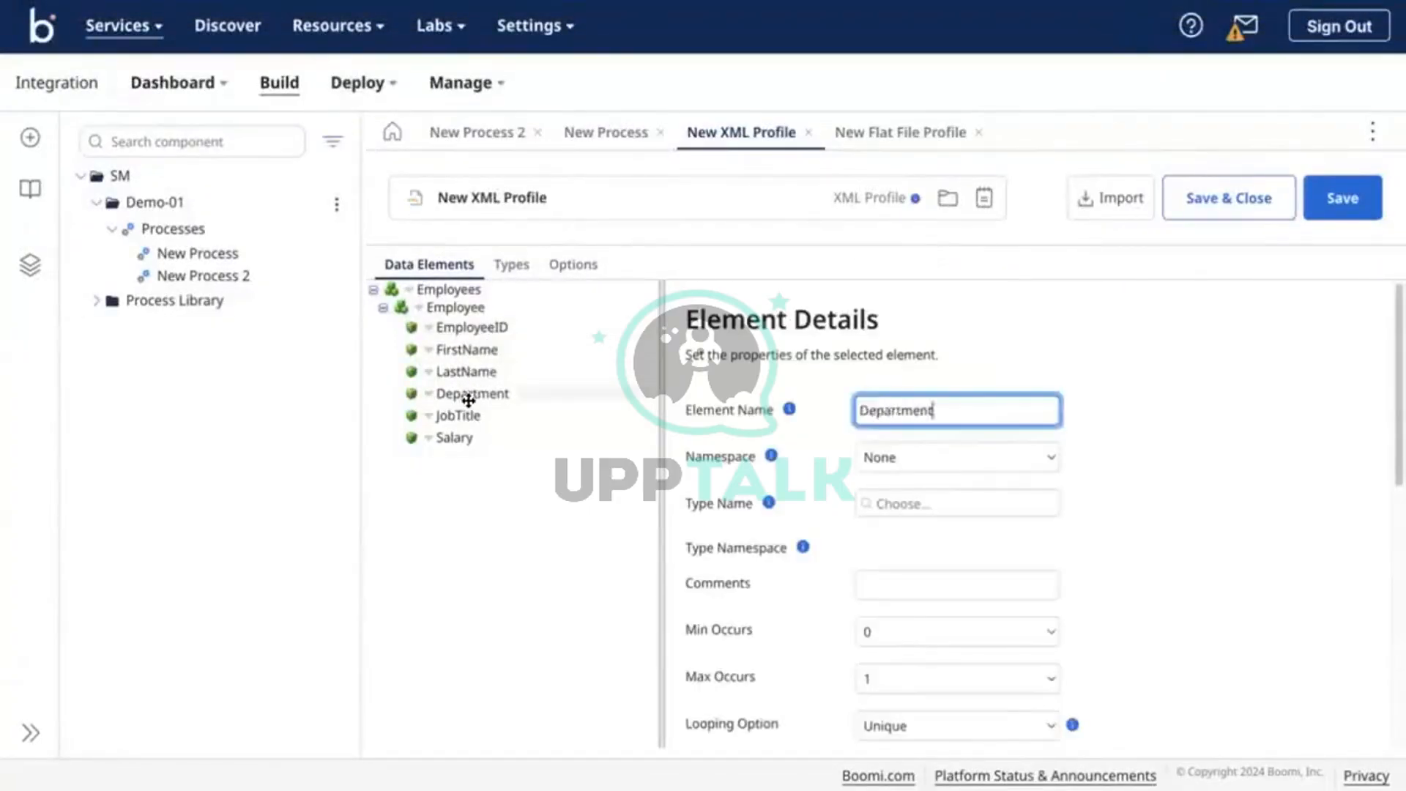
left_click(461, 416)
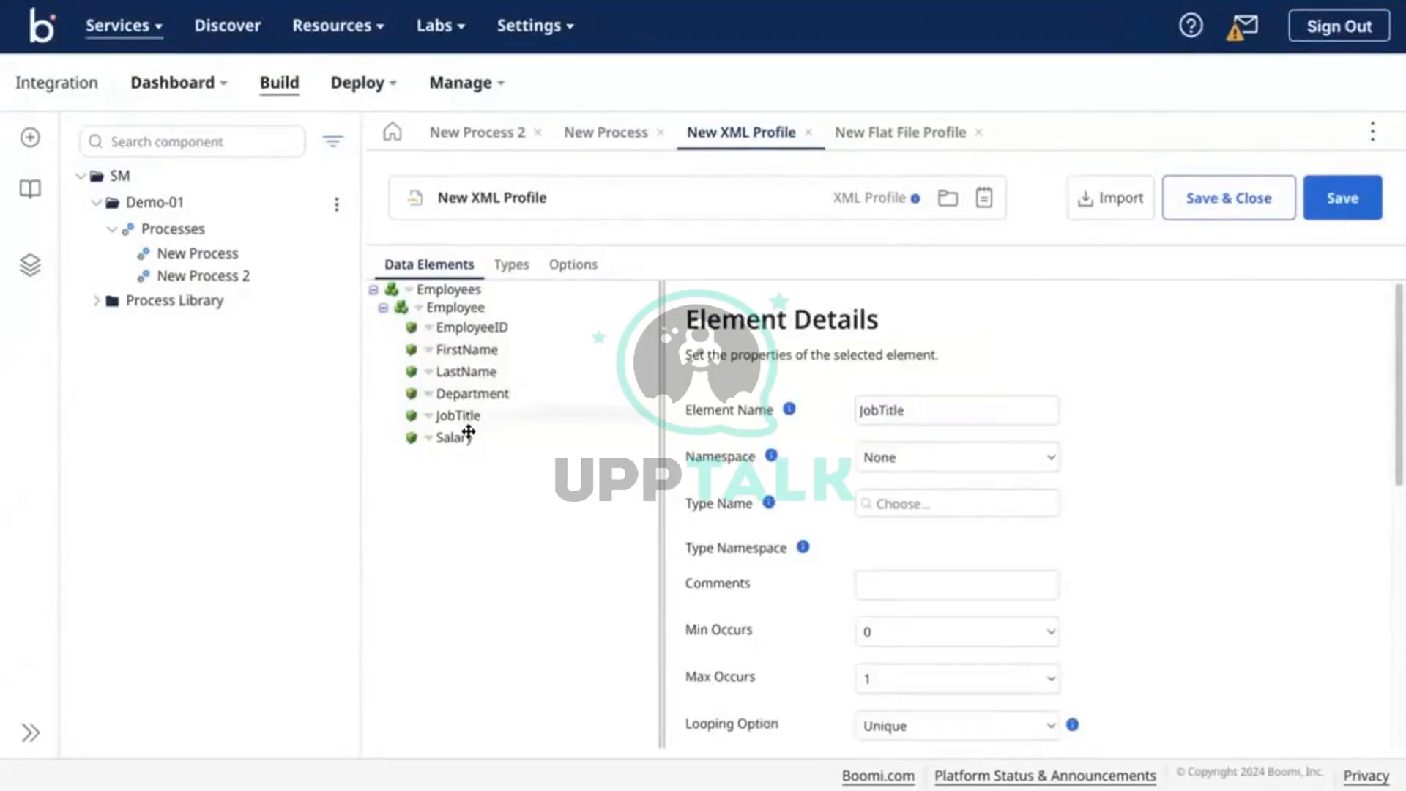
left_click(464, 437)
left_click(472, 309)
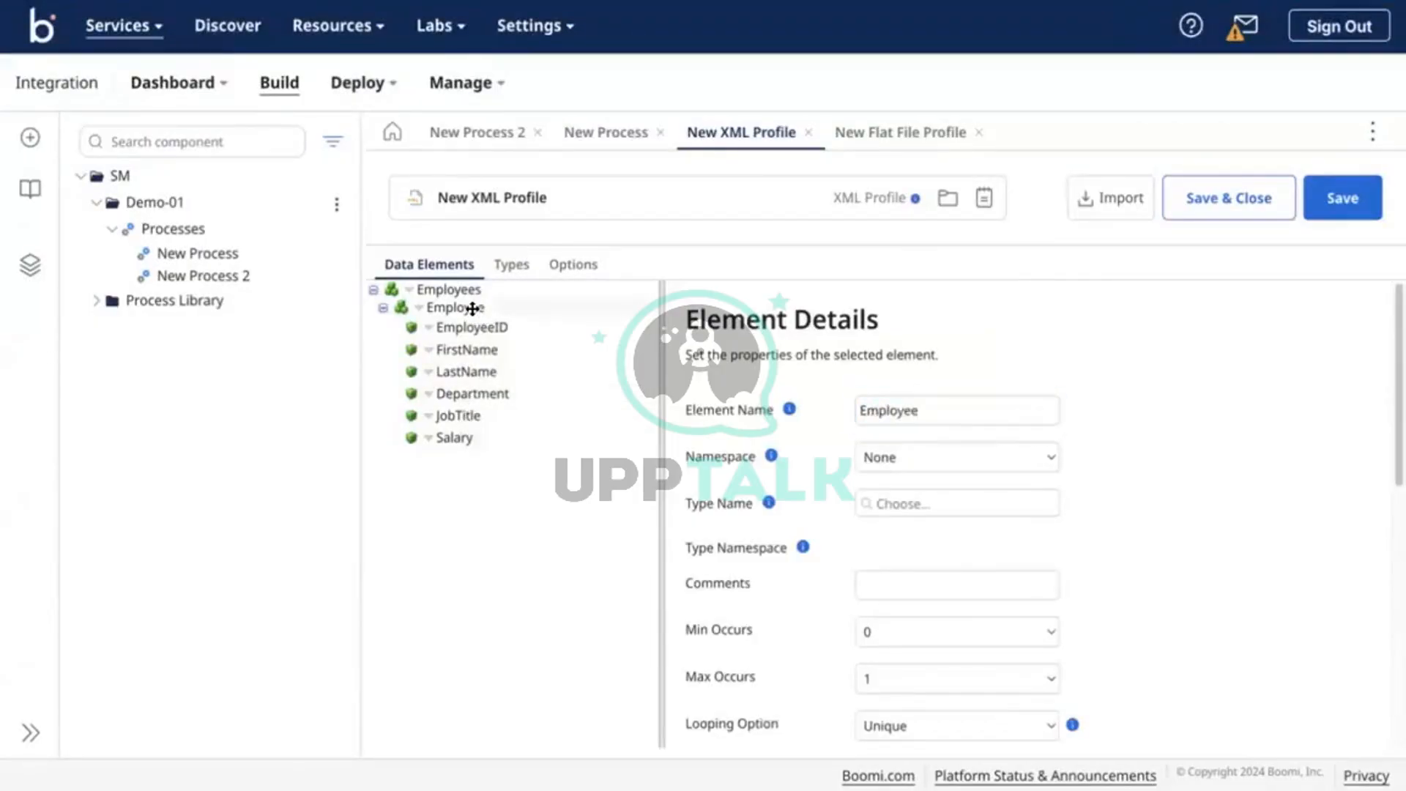
scroll(729, 560, "down", 10)
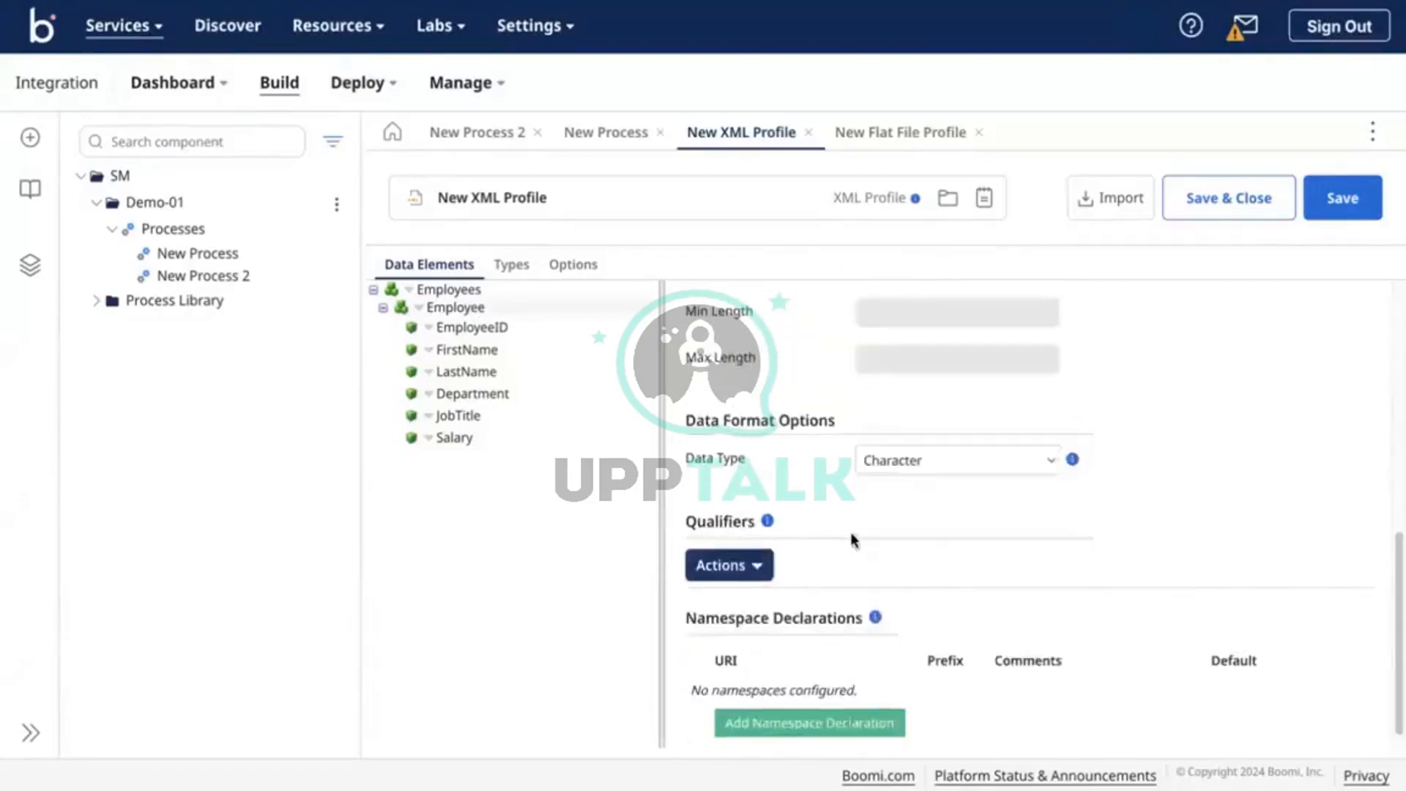
scroll(852, 537, "up", 5)
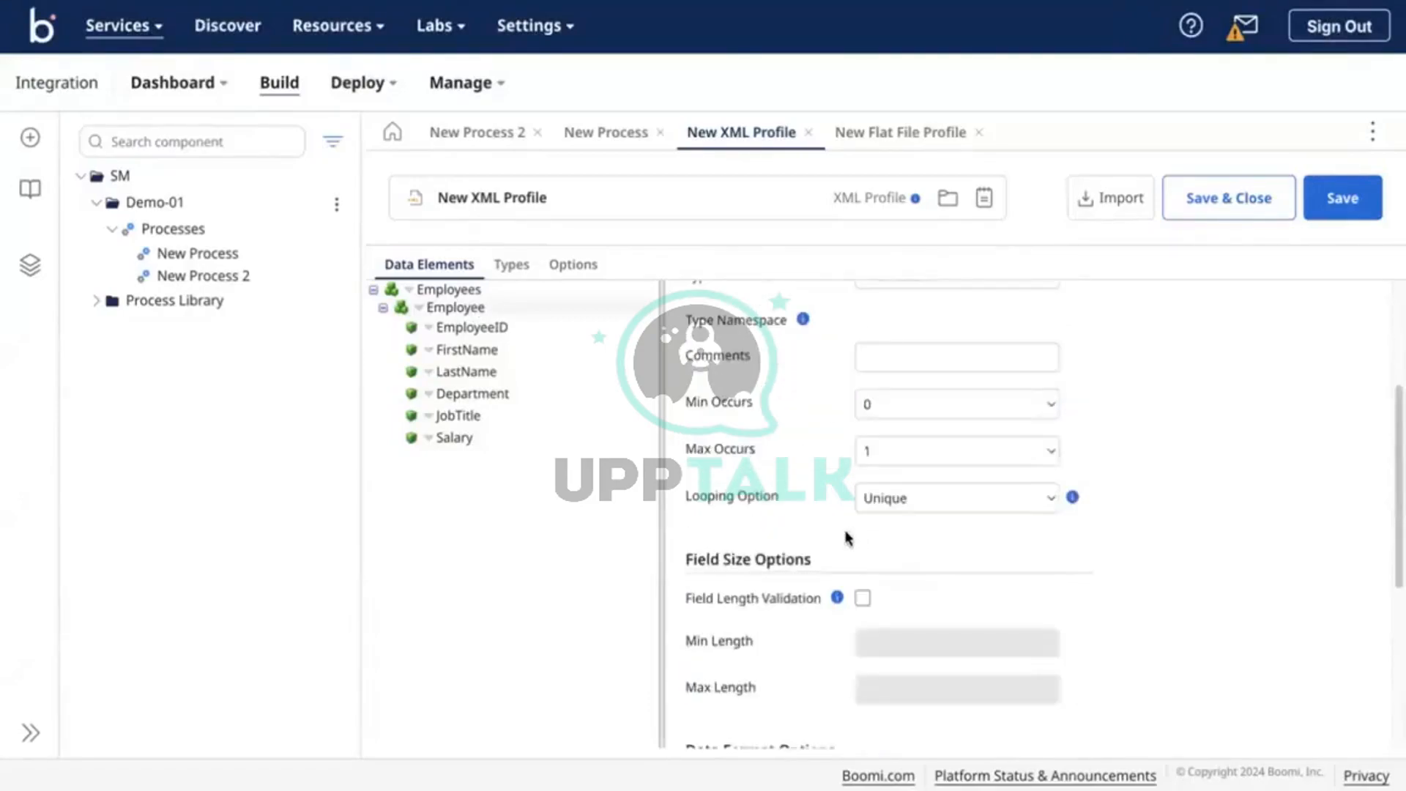
Rename the XML profile as [XML] Employee and save it
left_click(532, 192)
double_click(532, 192)
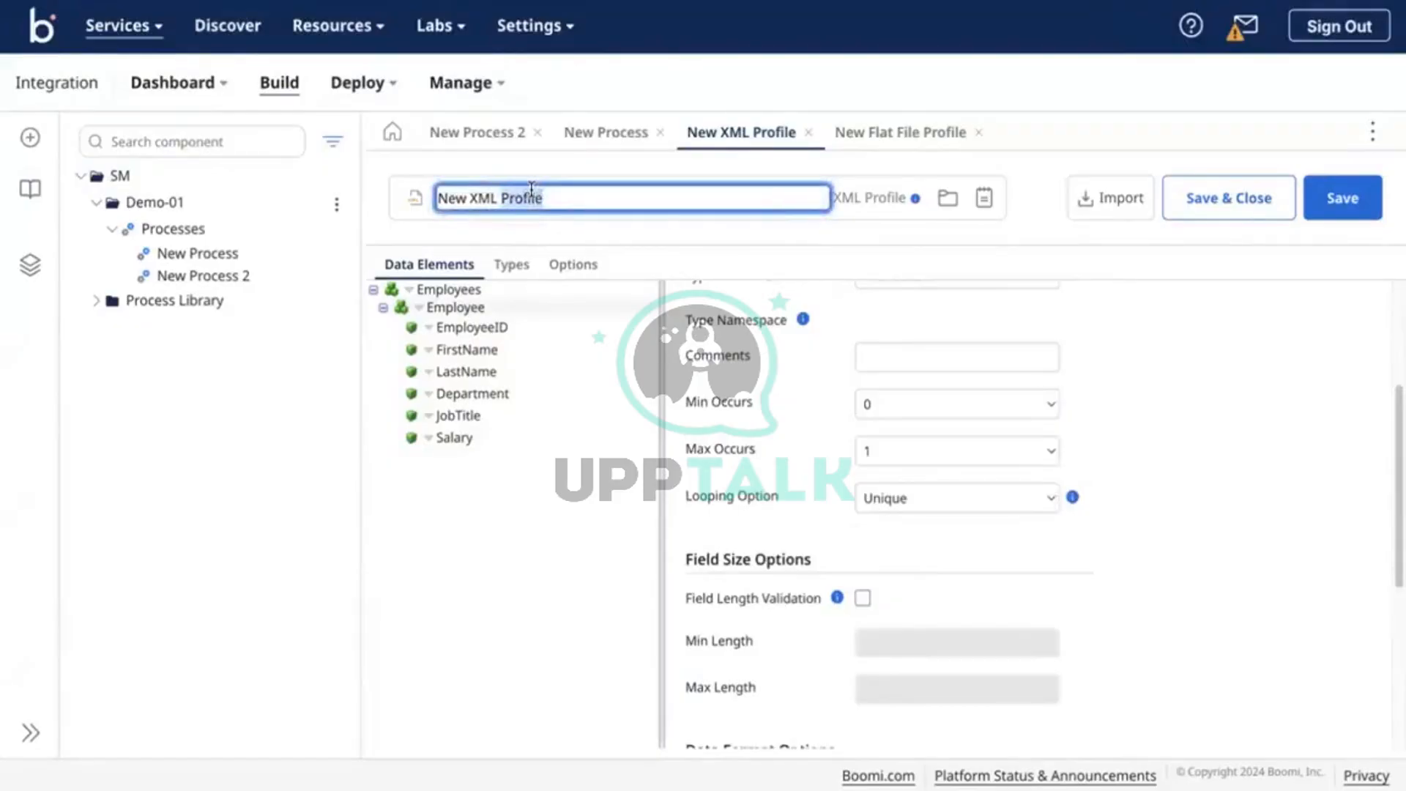
left_click(584, 200)
triple_click(584, 200)
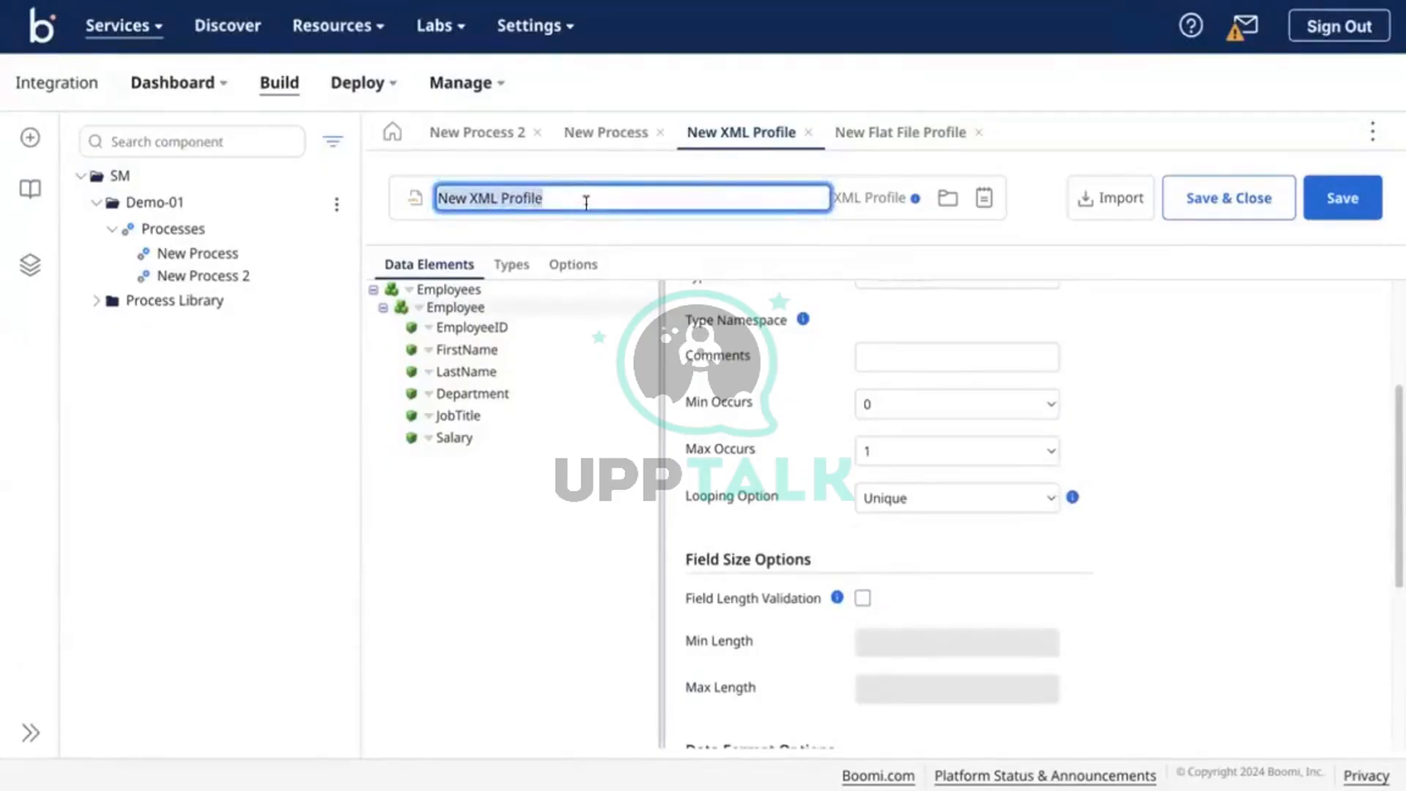
key("BackSpace")
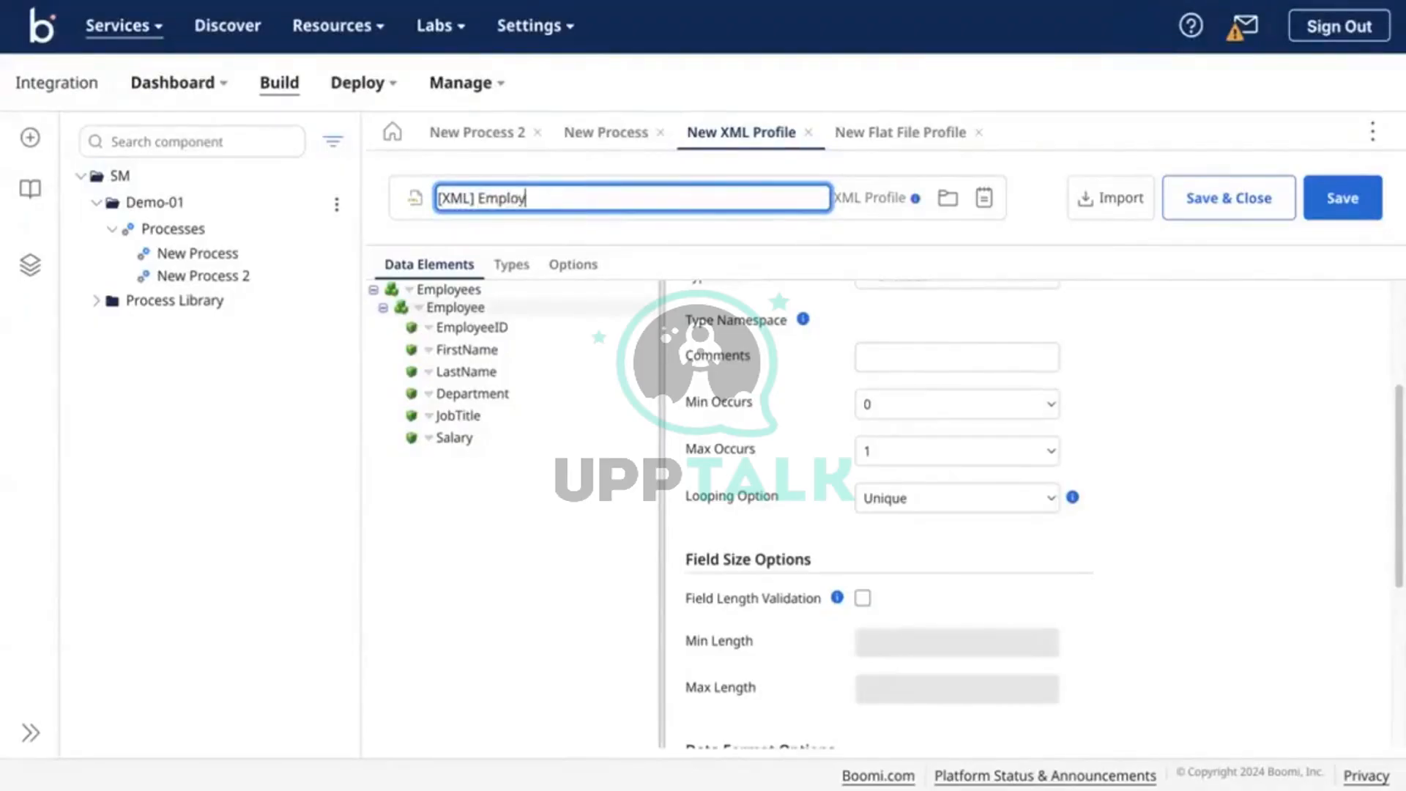
left_click(1344, 196)
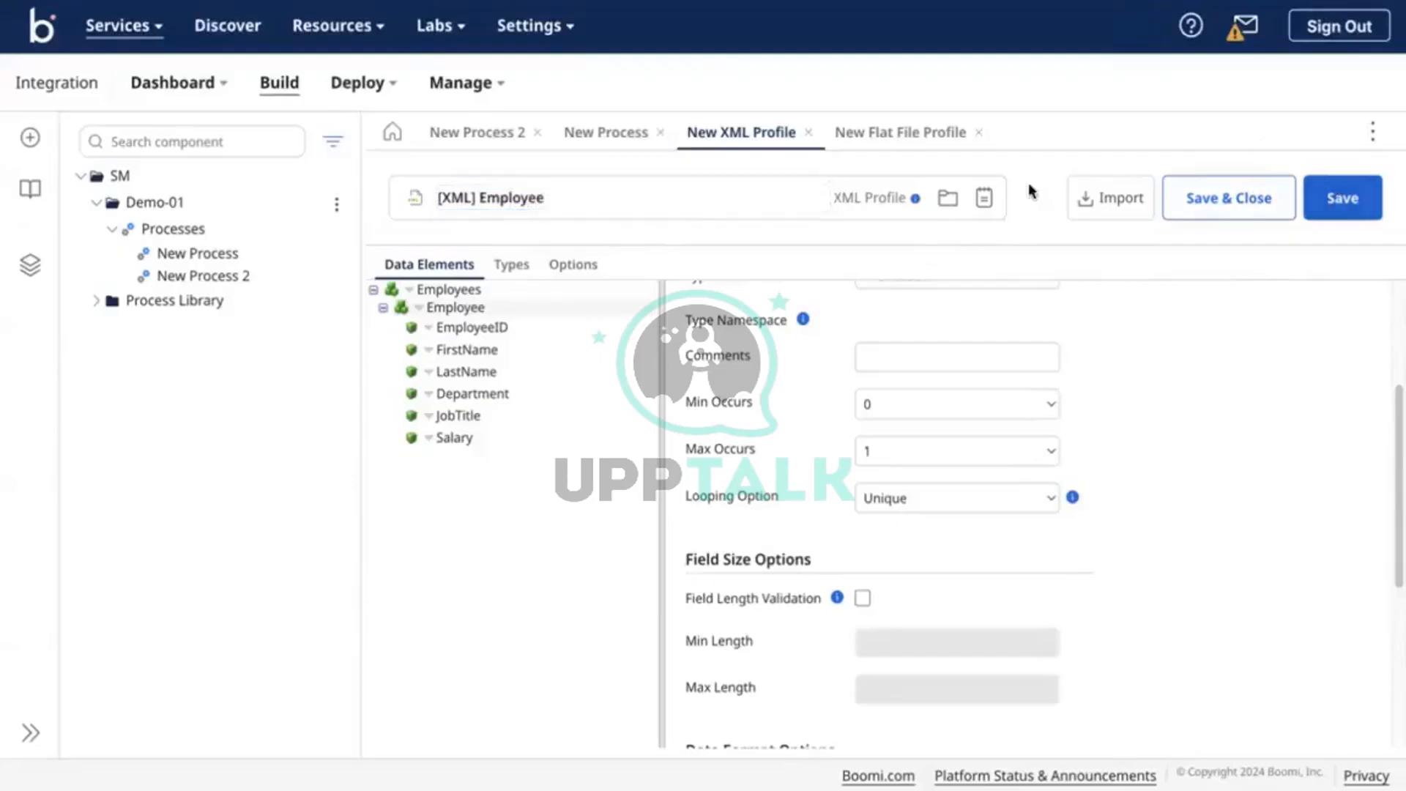
Add five elements under the Elements node of the New Flat File Profile
left_click(893, 139)
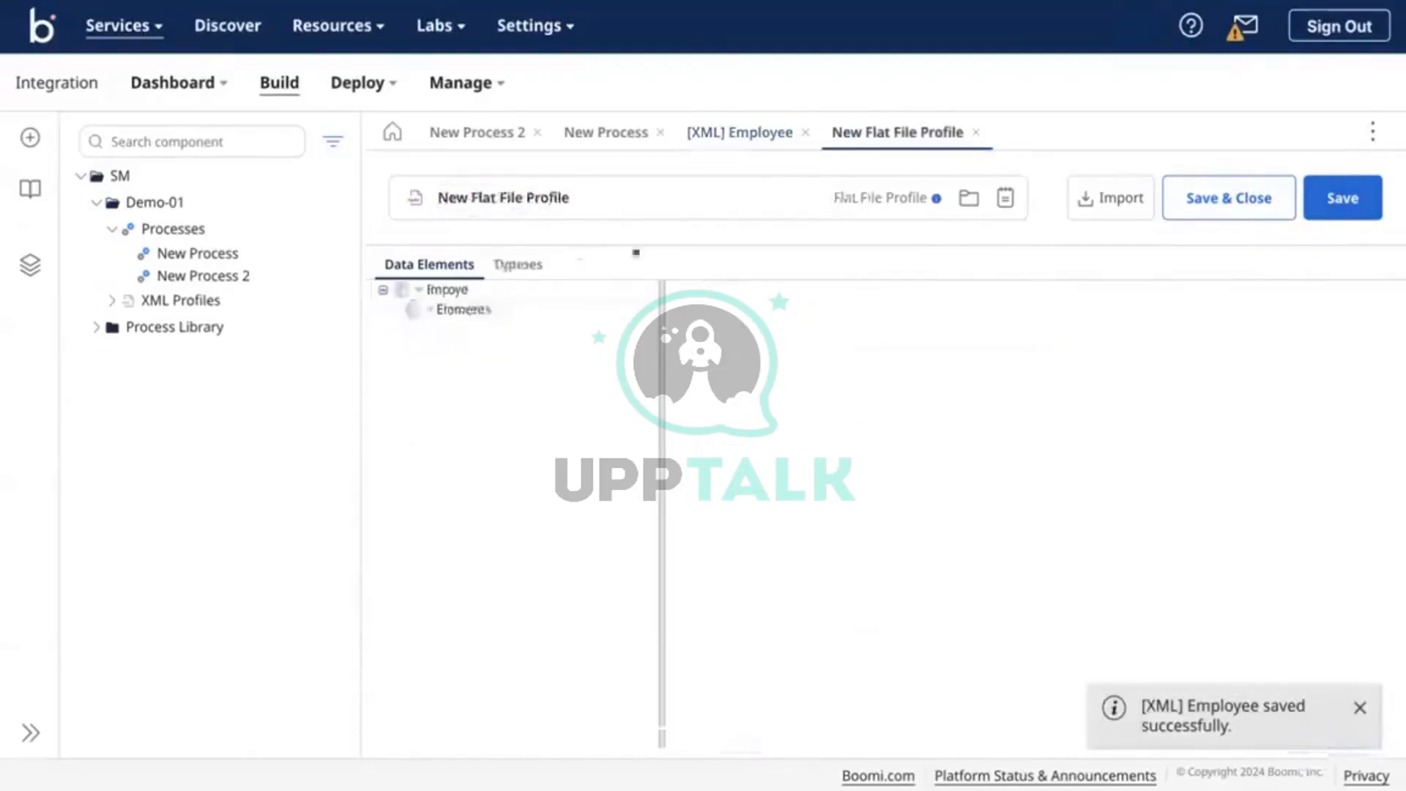
left_click(430, 310)
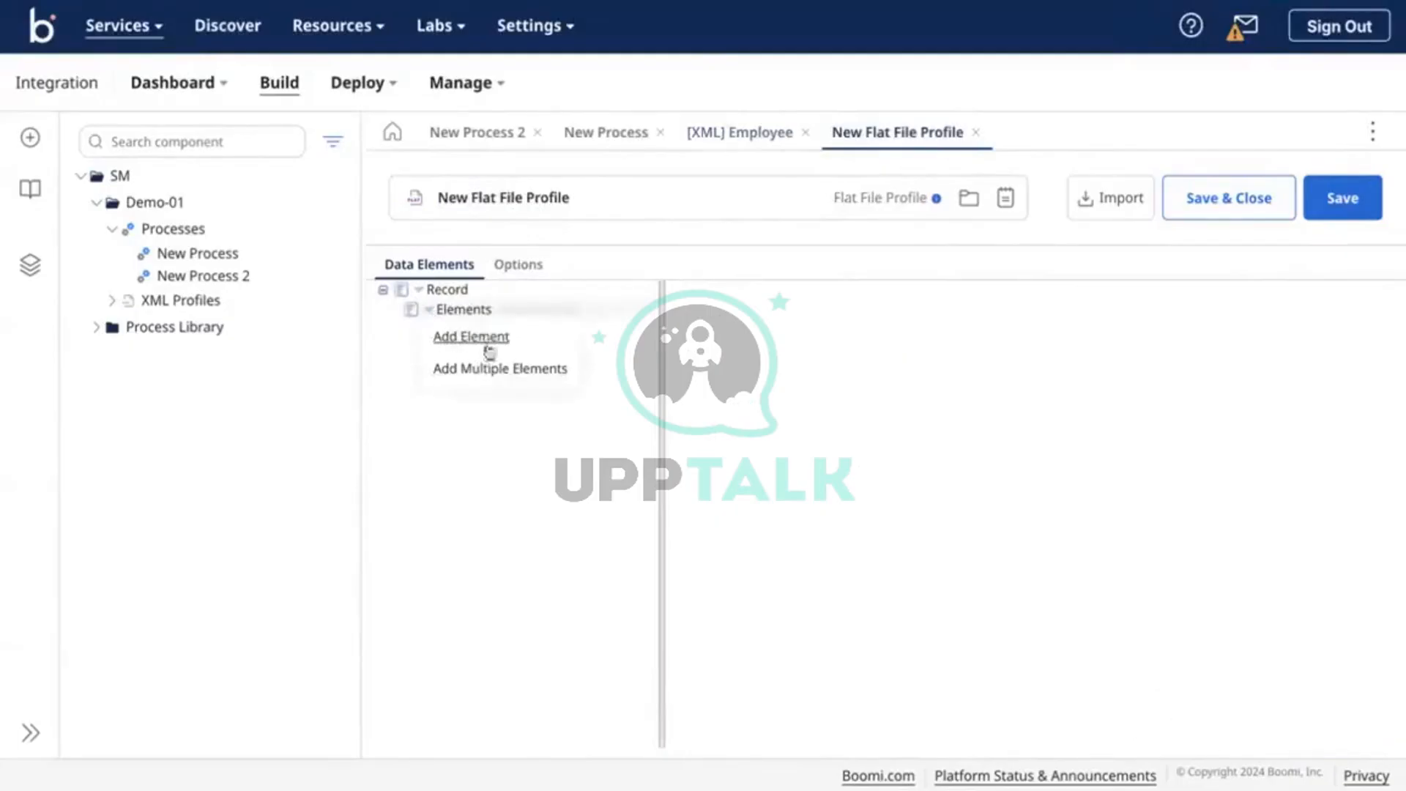
left_click(513, 366)
type("5")
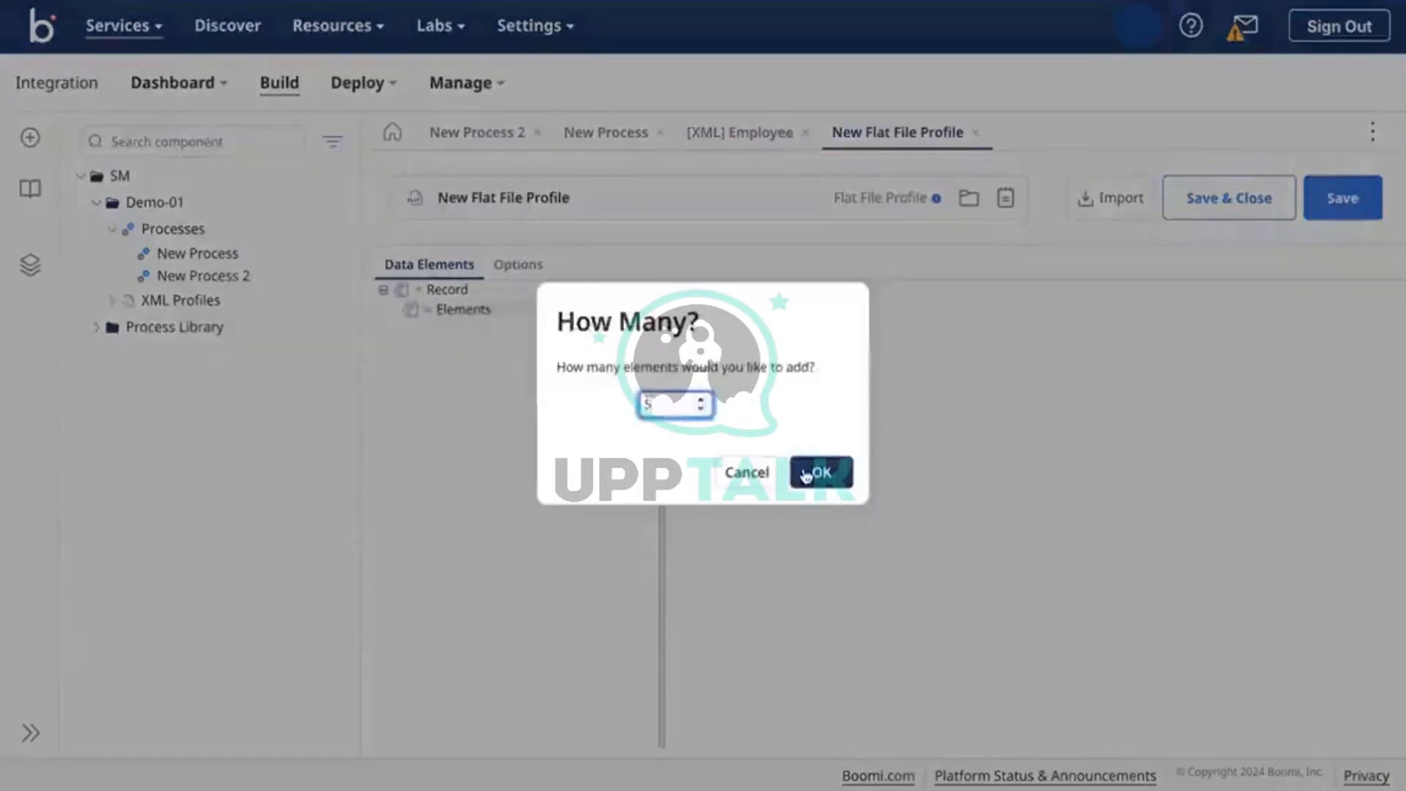
left_click(810, 474)
Rename the flat file profile as [CSV] Employee and save it
left_click(465, 195)
triple_click(465, 195)
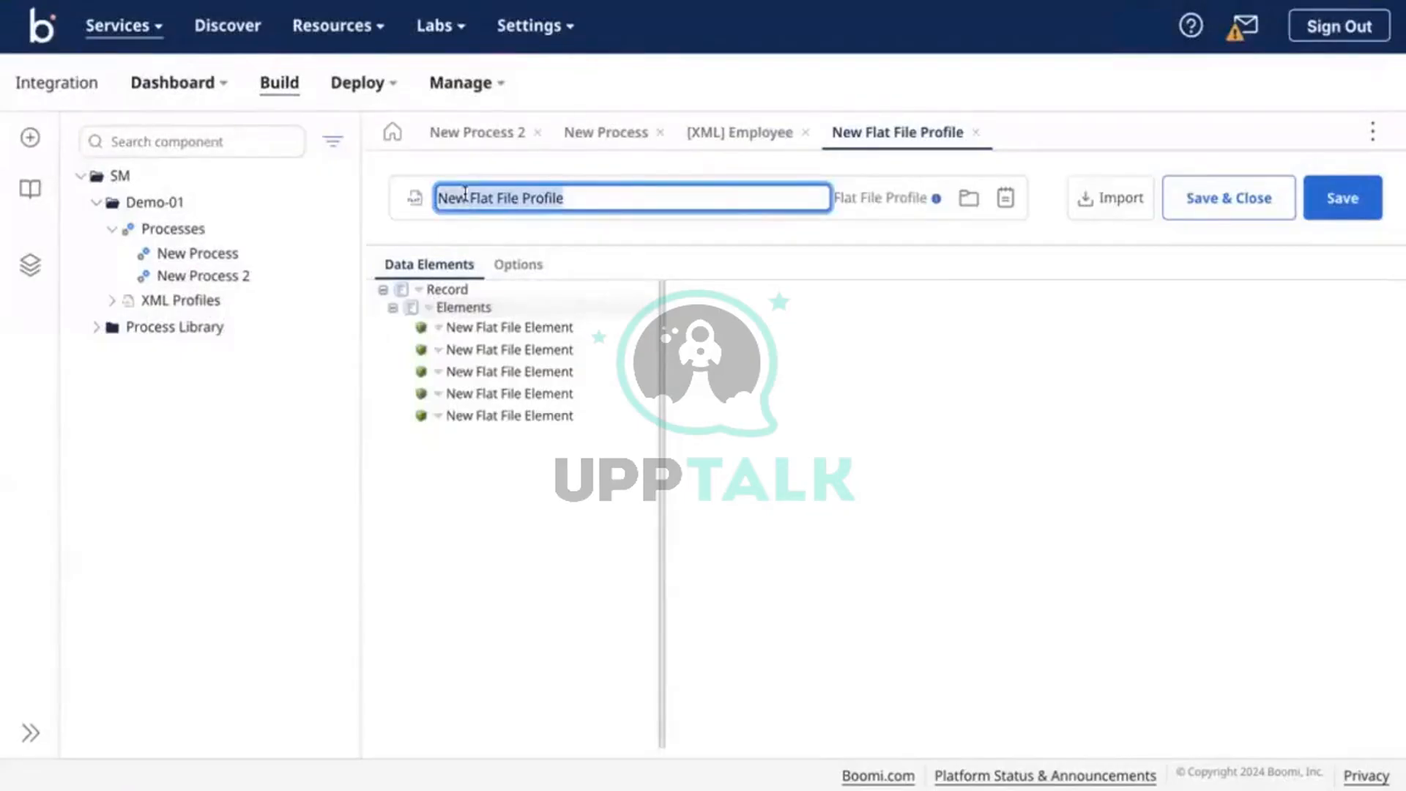
key("BackSpace")
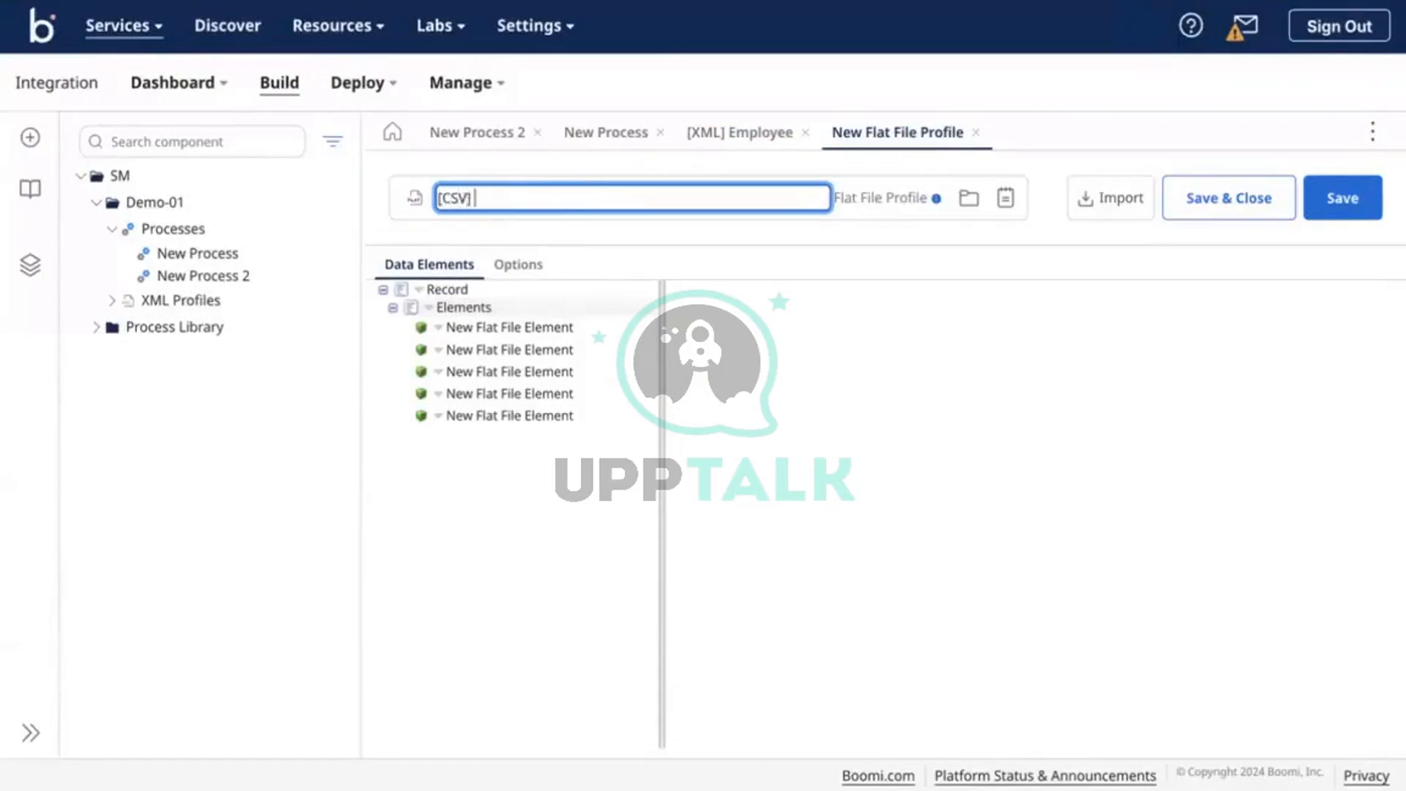
type("[CSV] Employee")
left_click(1333, 211)
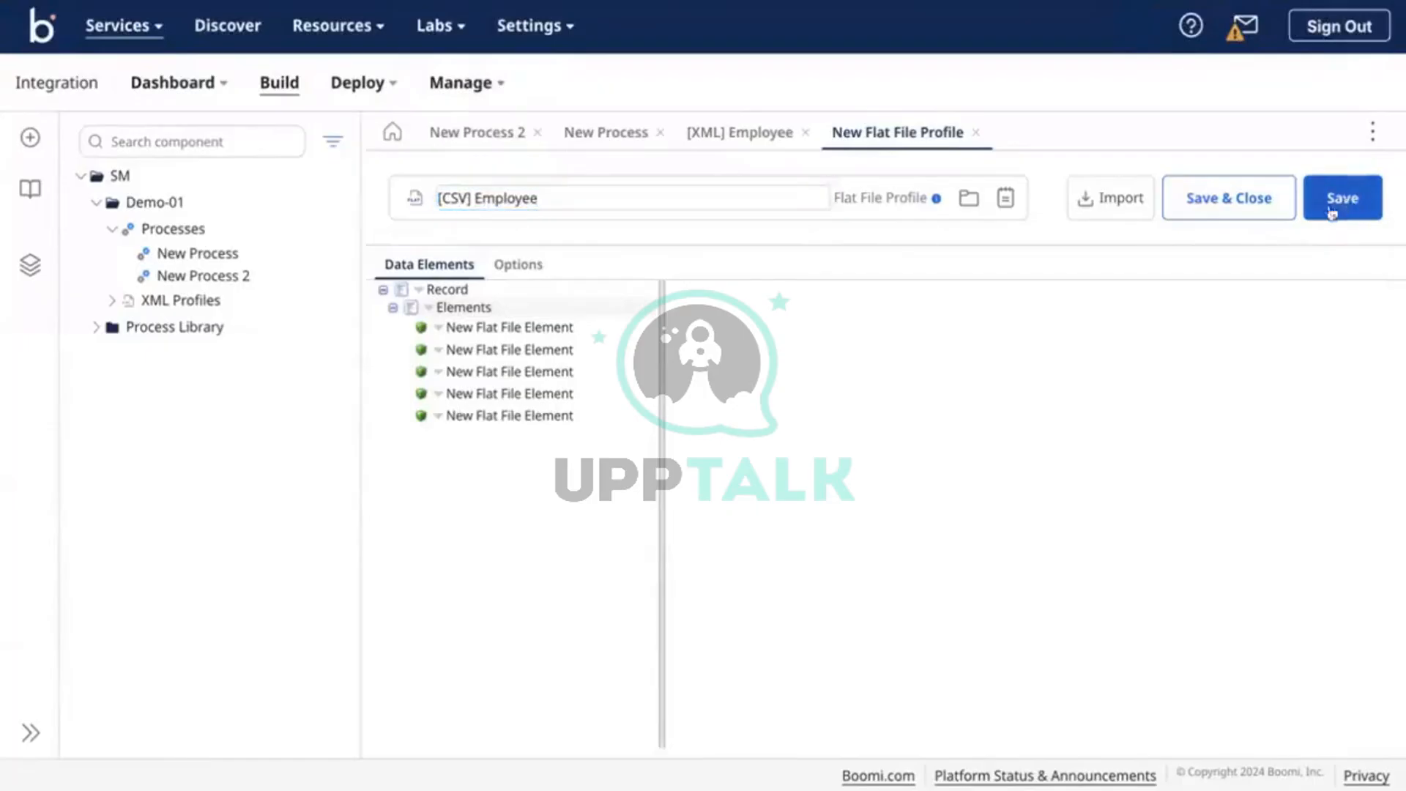
Copy the EmployeeID name from the [XML] Employee profile and use it as the first [CSV] Employee element's data name
left_click(757, 139)
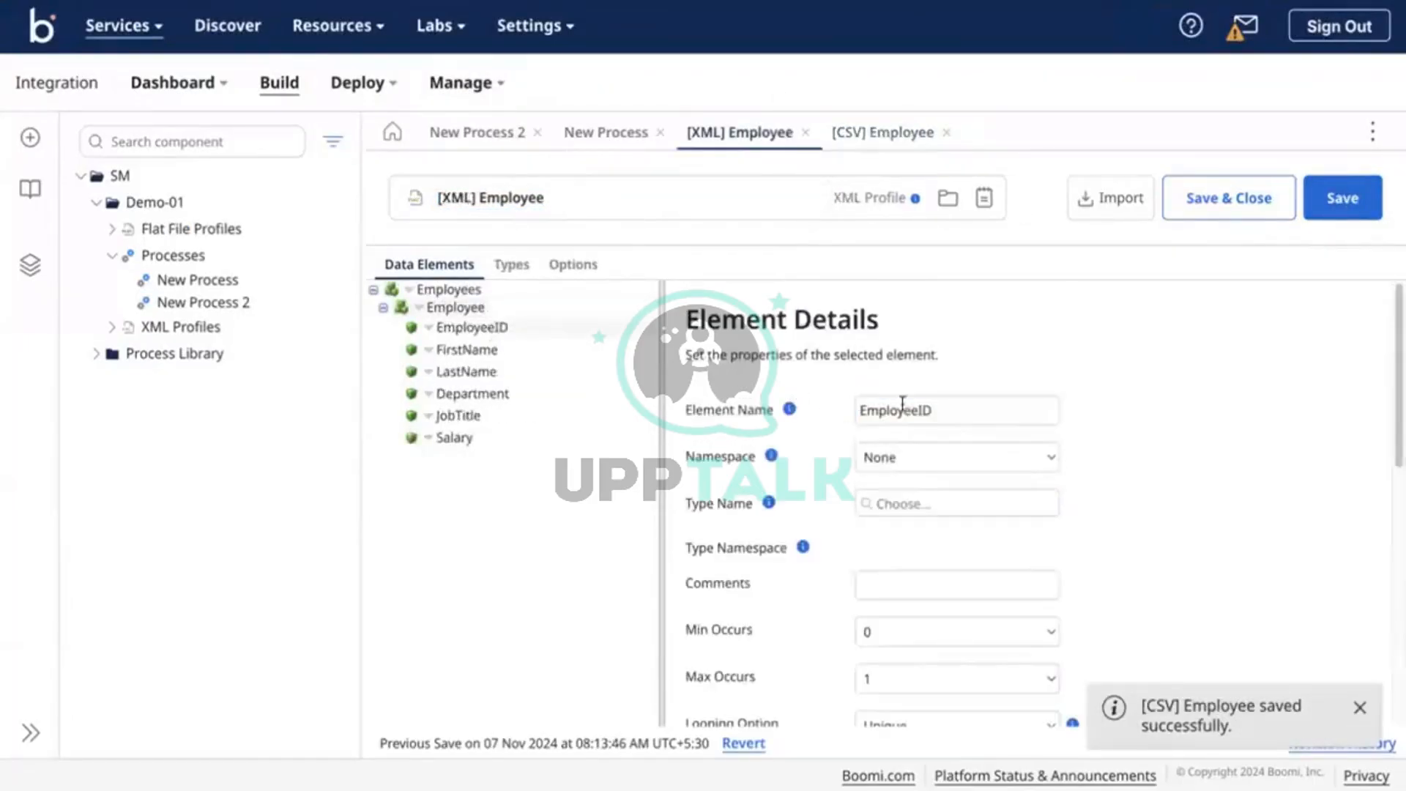
double_click(894, 408)
key("ctrl+c")
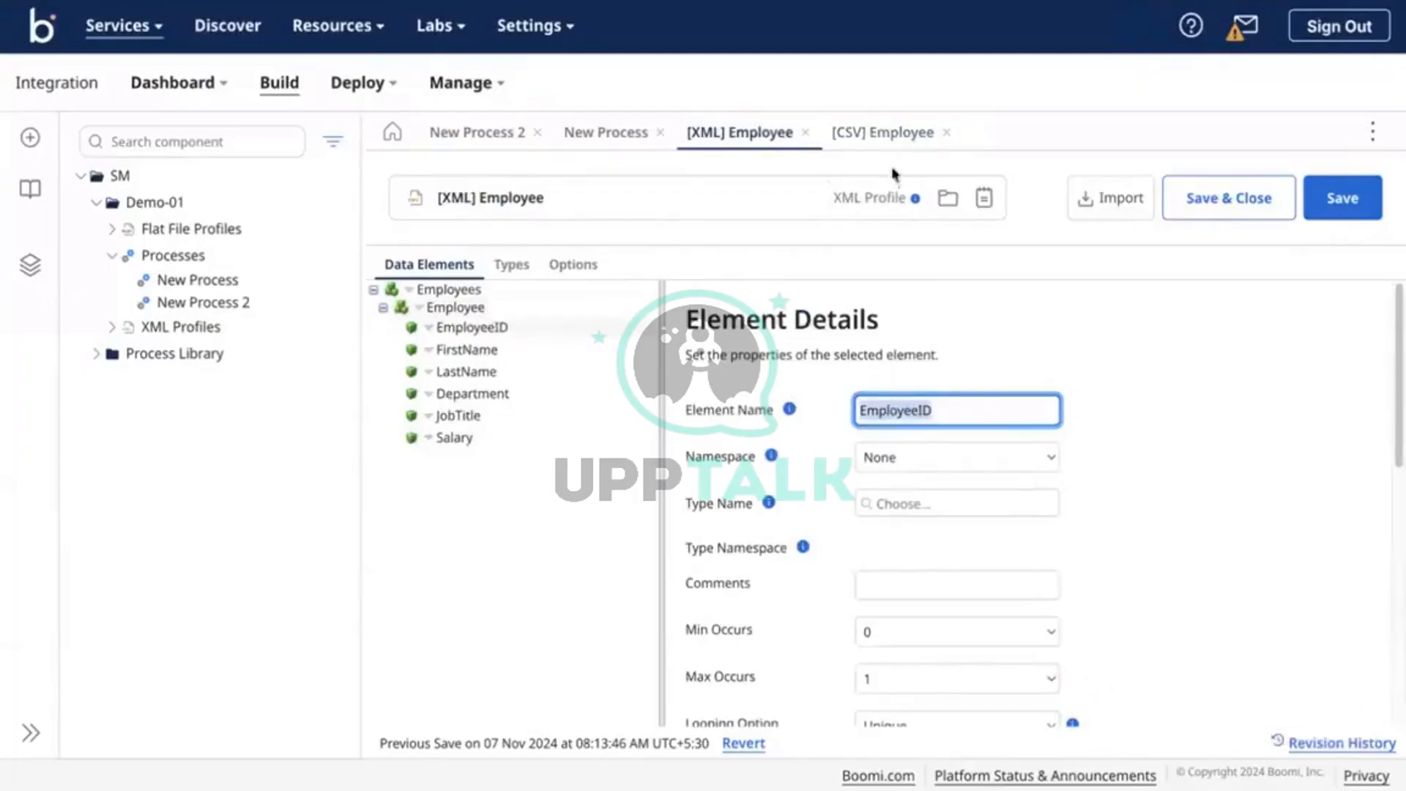
left_click(889, 138)
left_click(502, 331)
double_click(921, 399)
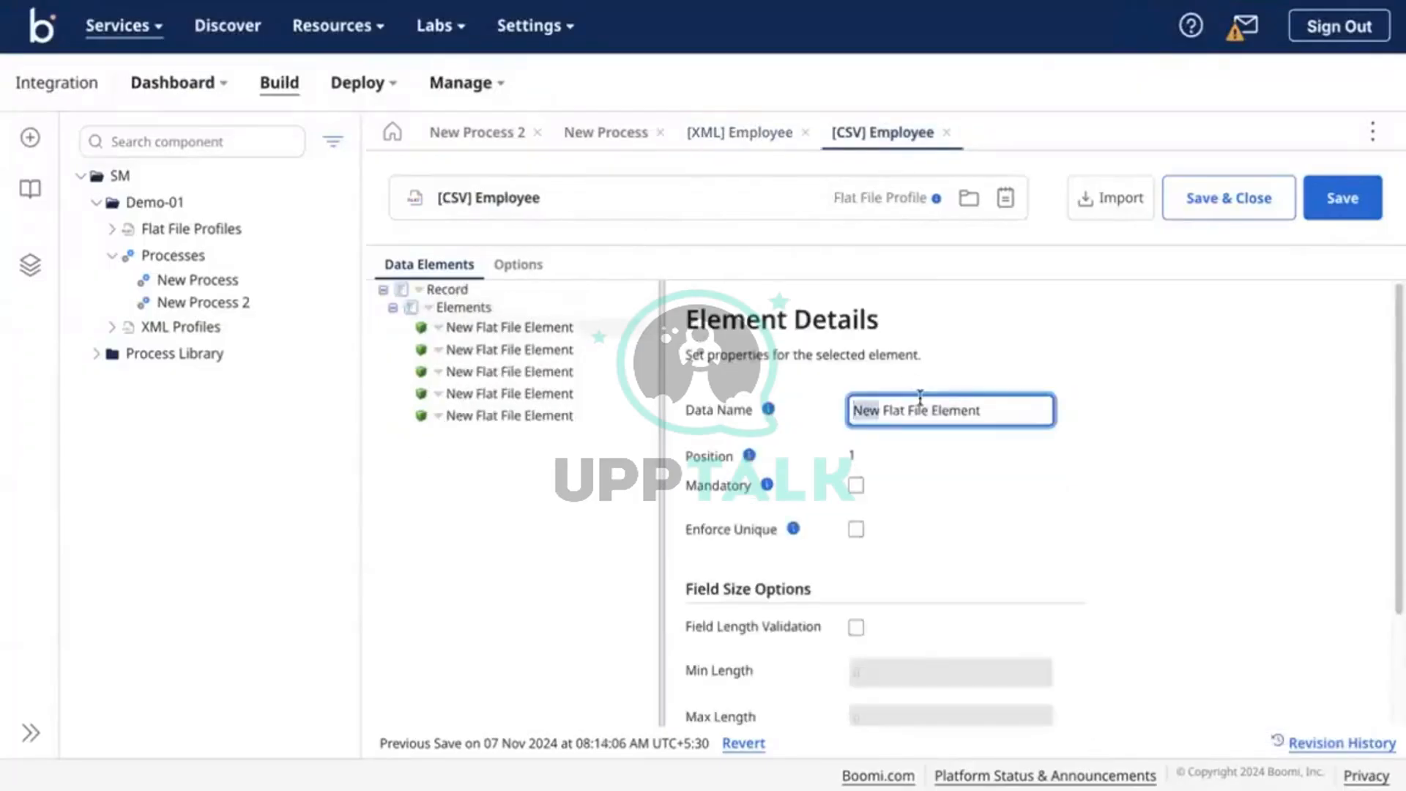
triple_click(921, 399)
key("ctrl+v")
Set the second [CSV] Employee element's data name to FirstName, taken from the matching XML profile element
left_click(736, 135)
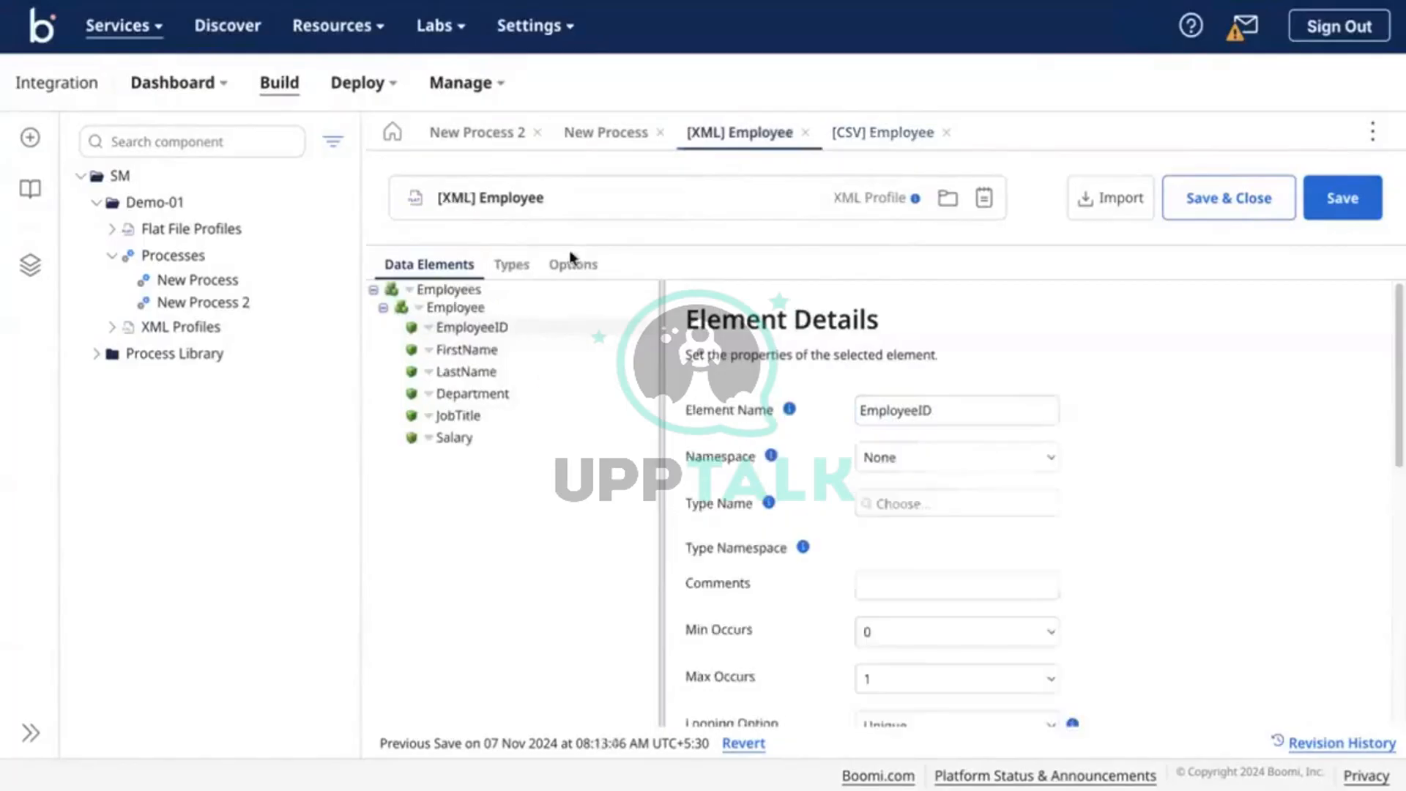
left_click(469, 349)
double_click(890, 410)
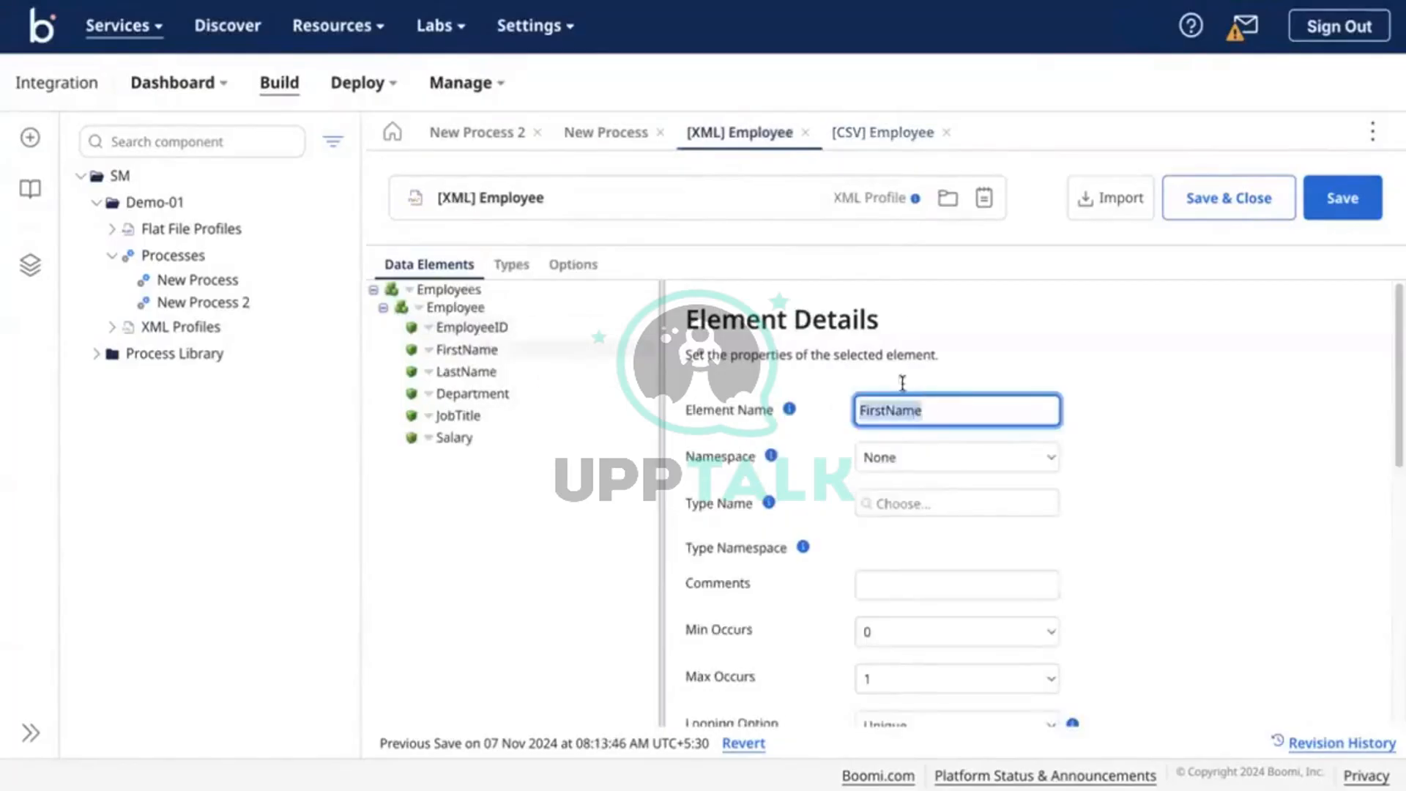
left_click(899, 141)
left_click(505, 350)
double_click(888, 407)
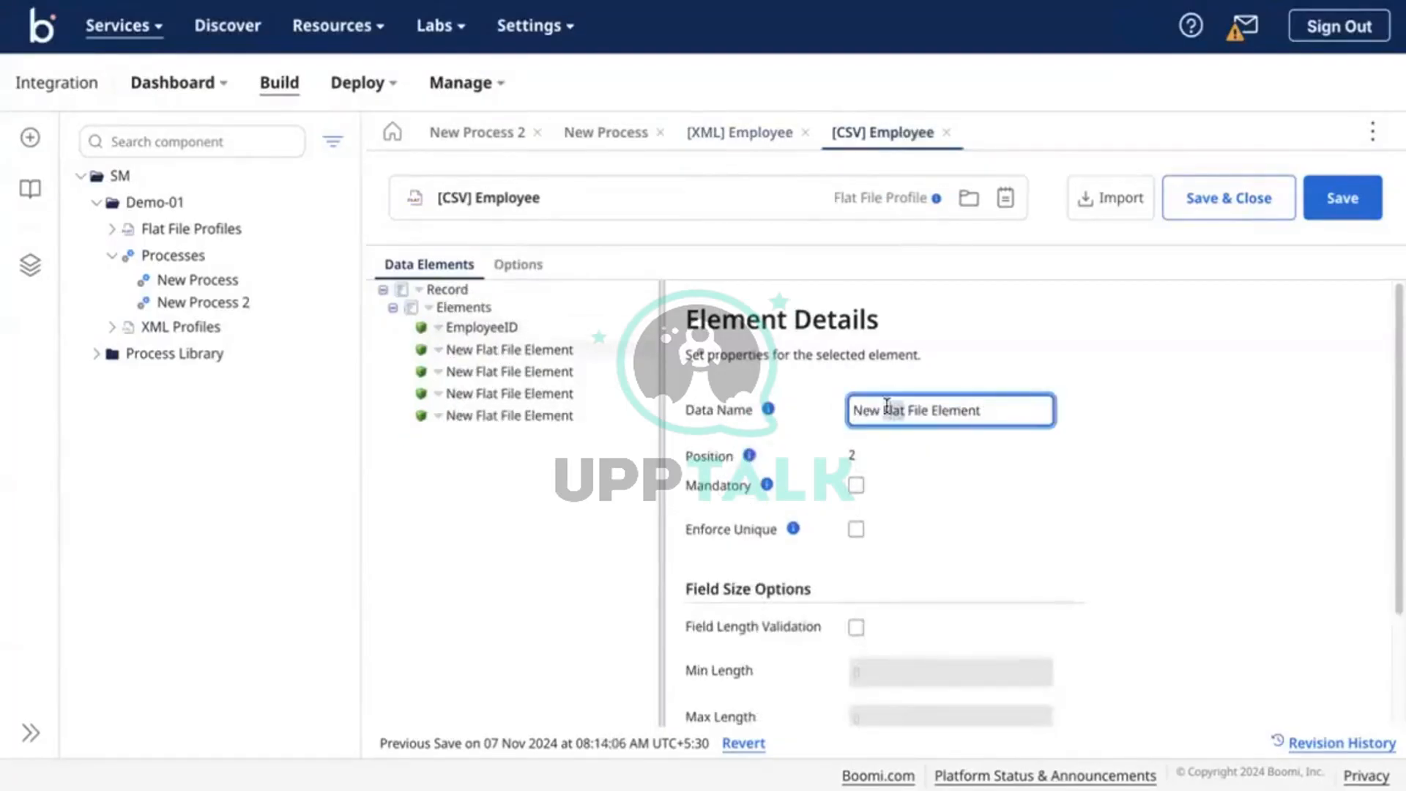
triple_click(888, 407)
type("FirstName")
Copy the LastName element name from the XML profile into the data name of the third [CSV] Employee element
left_click(740, 133)
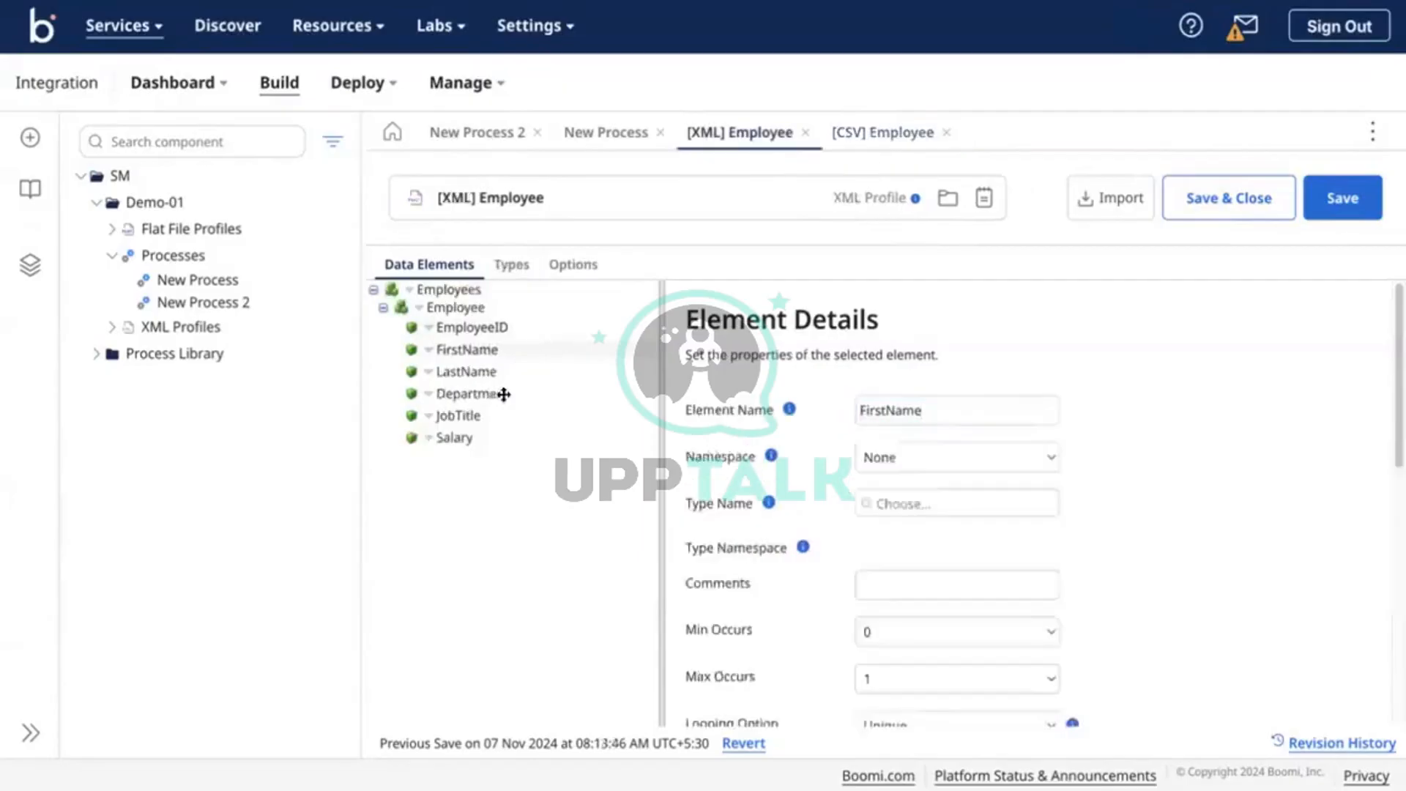
left_click(480, 371)
double_click(899, 408)
key("ctrl+c")
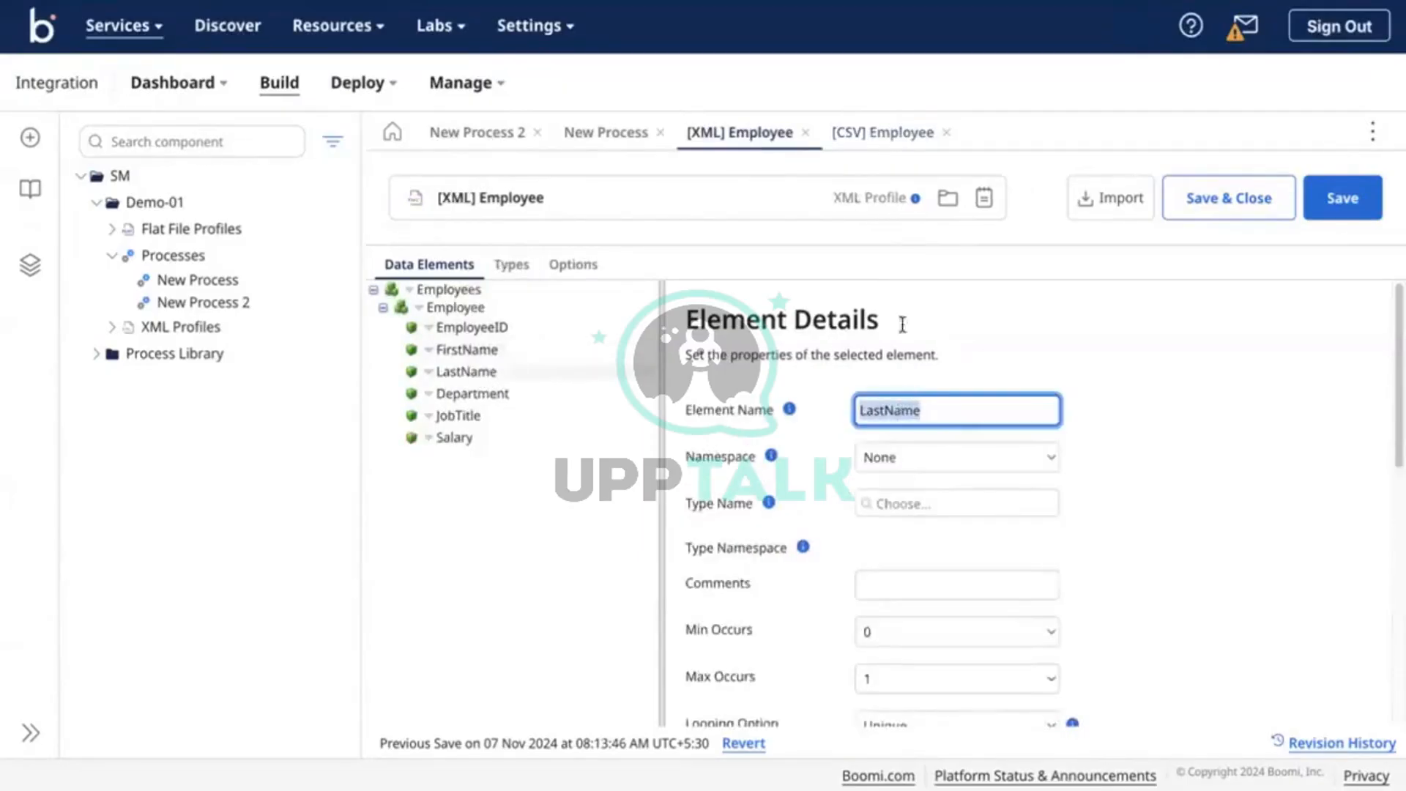
left_click(888, 131)
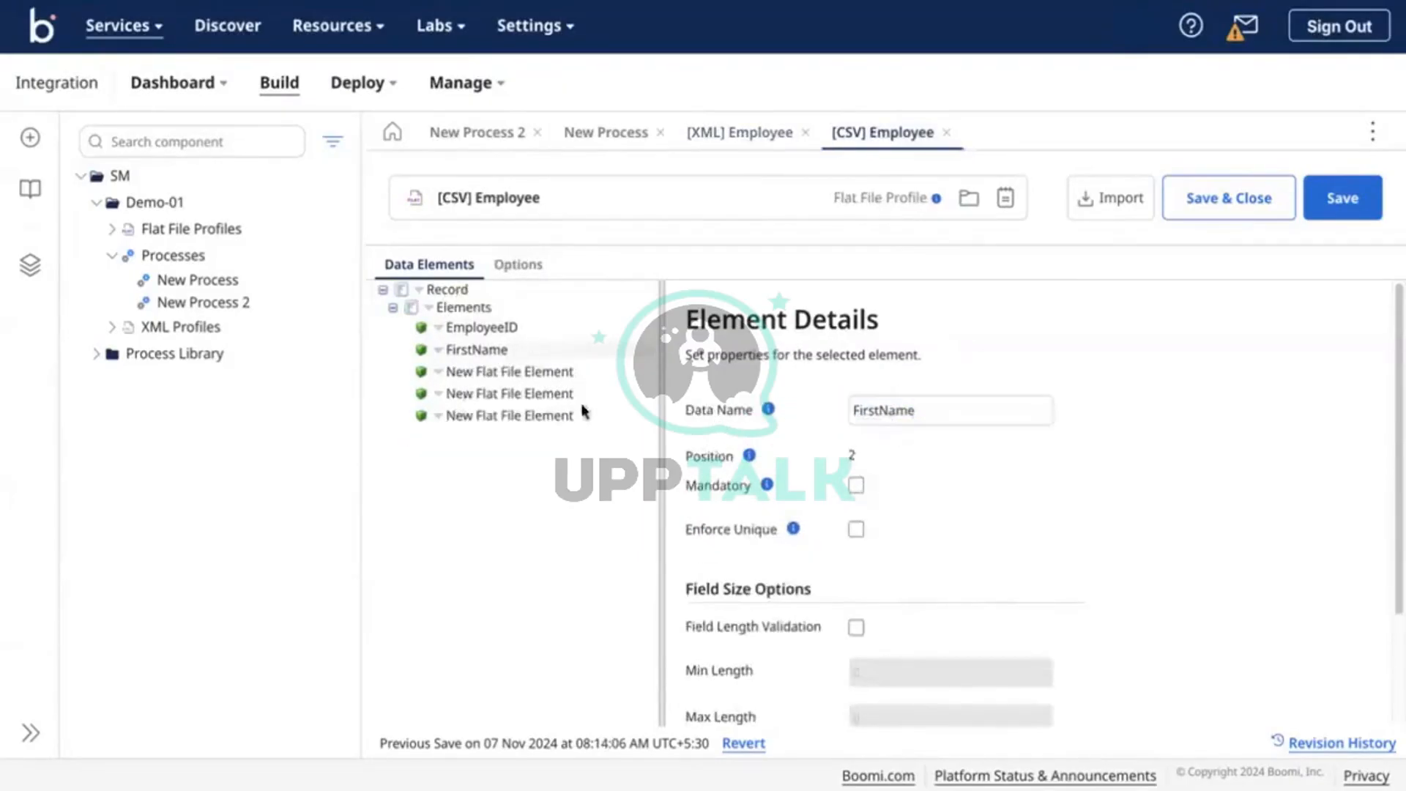
left_click(571, 375)
triple_click(888, 408)
key("ctrl+v")
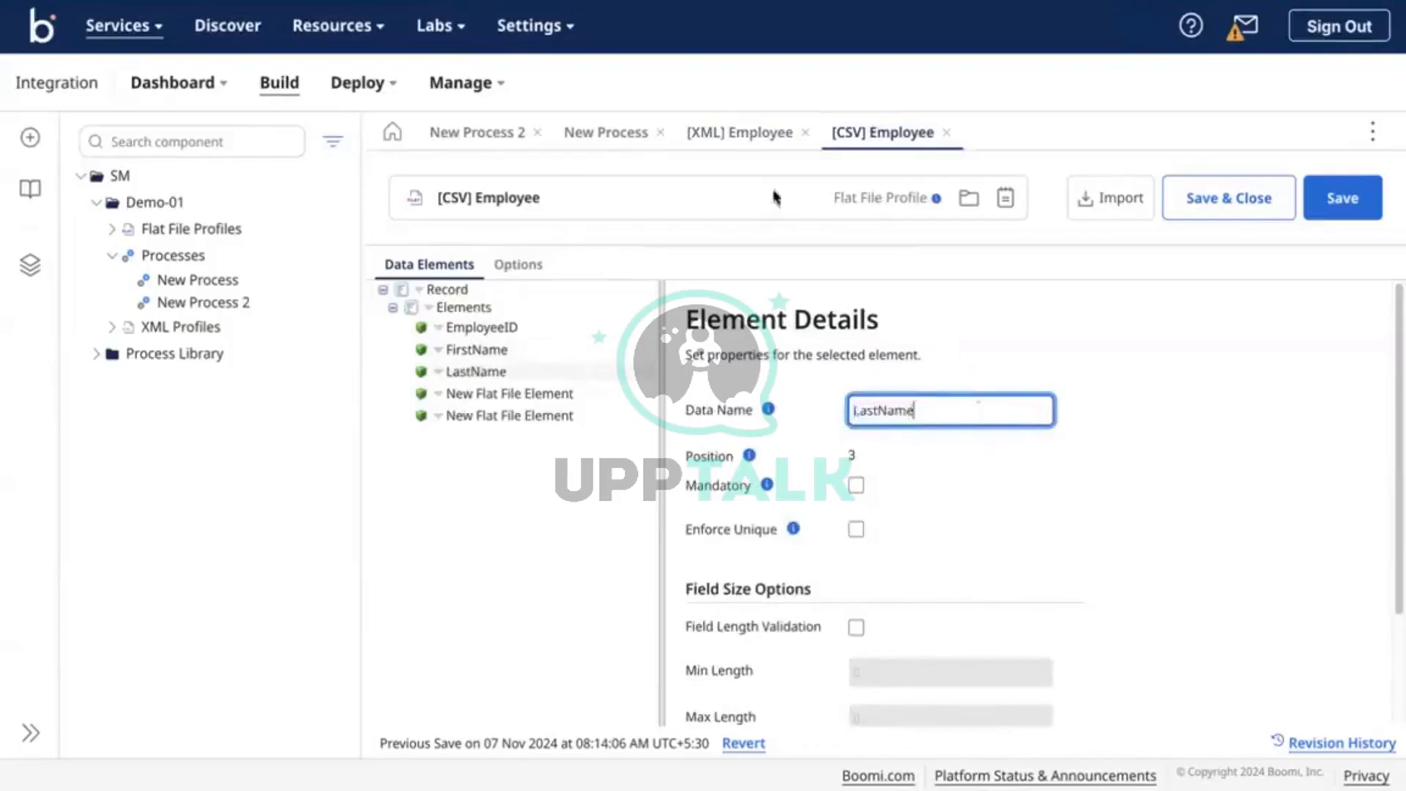
Copy the Department element name from the XML profile into the data name of the fourth [CSV] Employee element
left_click(742, 133)
left_click(492, 393)
left_click(930, 408)
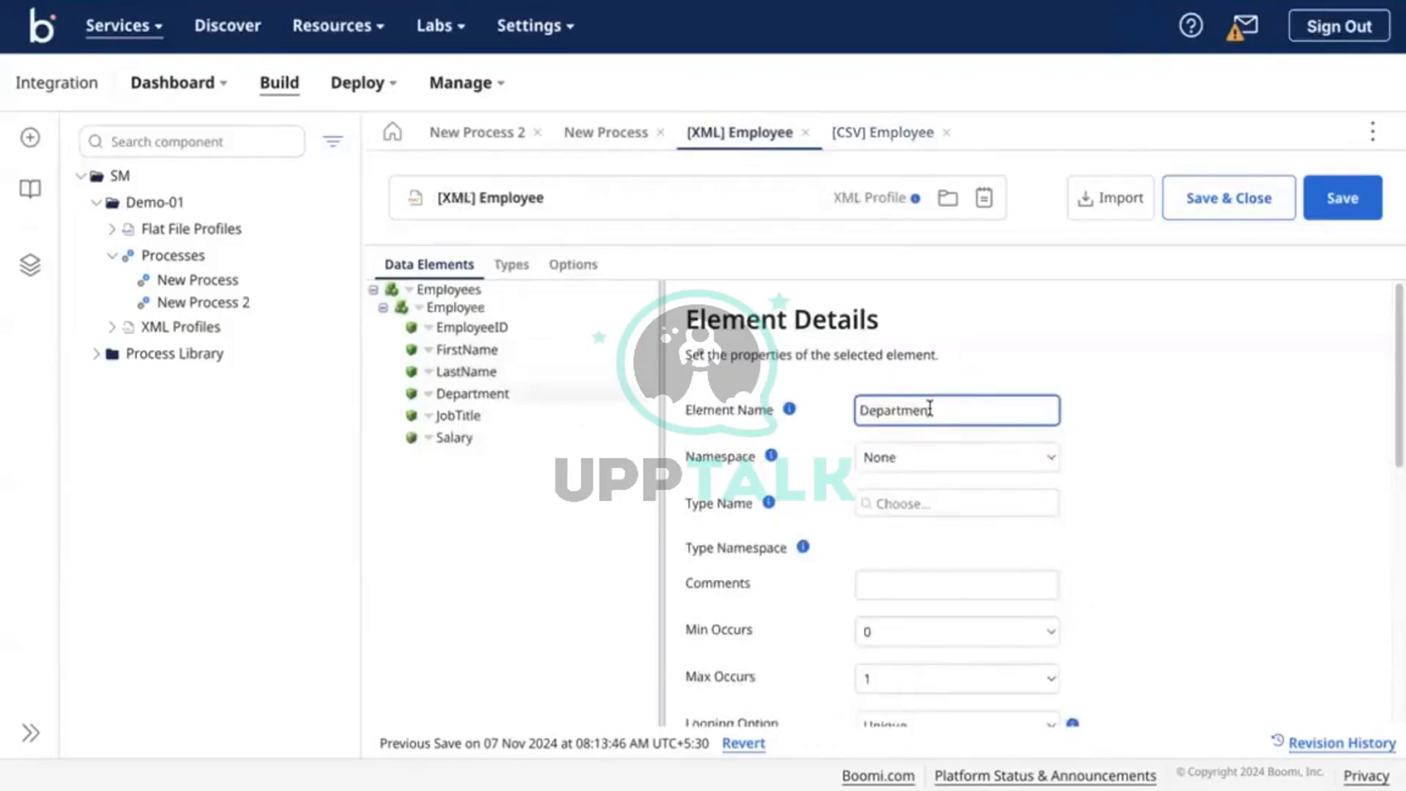
left_click(866, 134)
left_click(558, 391)
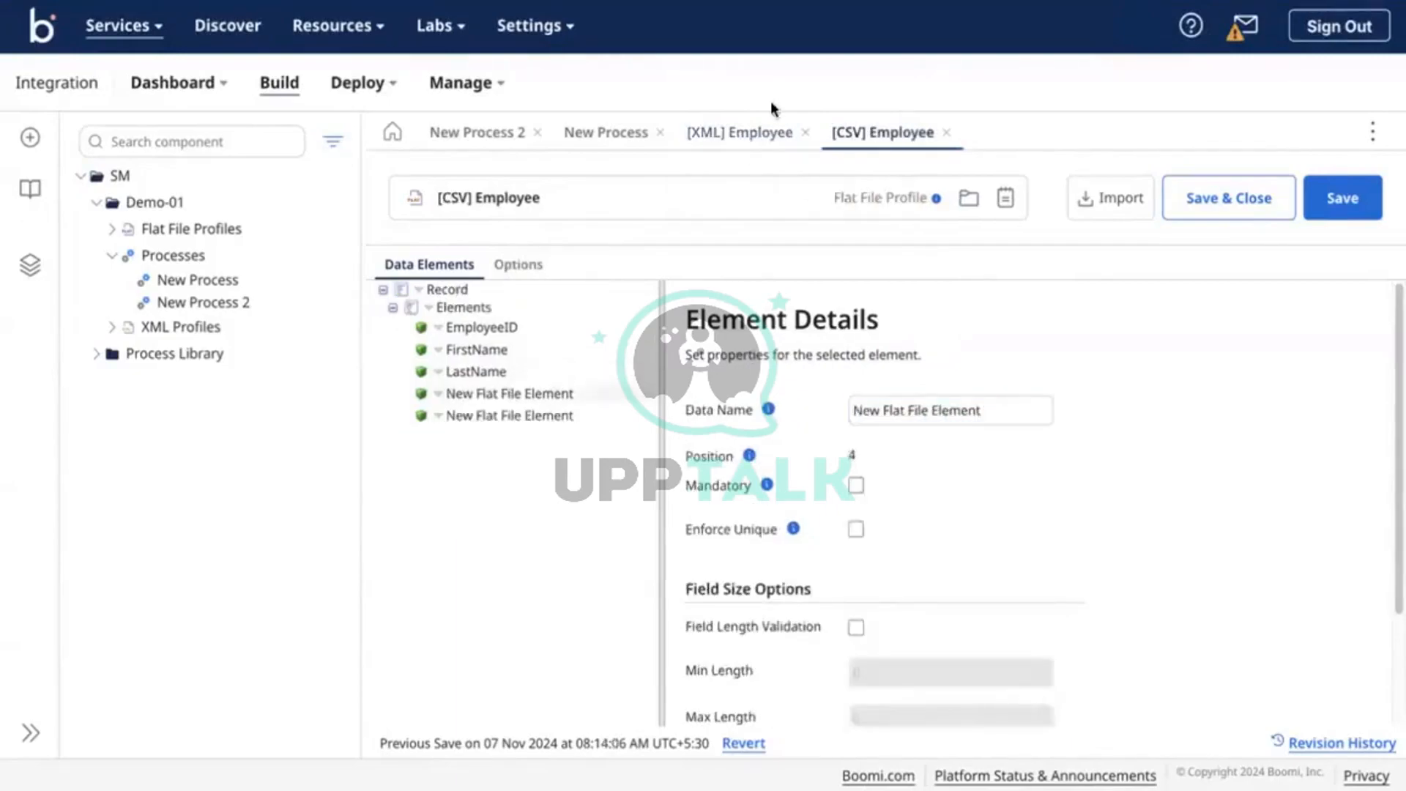
left_click(740, 133)
left_click(967, 412)
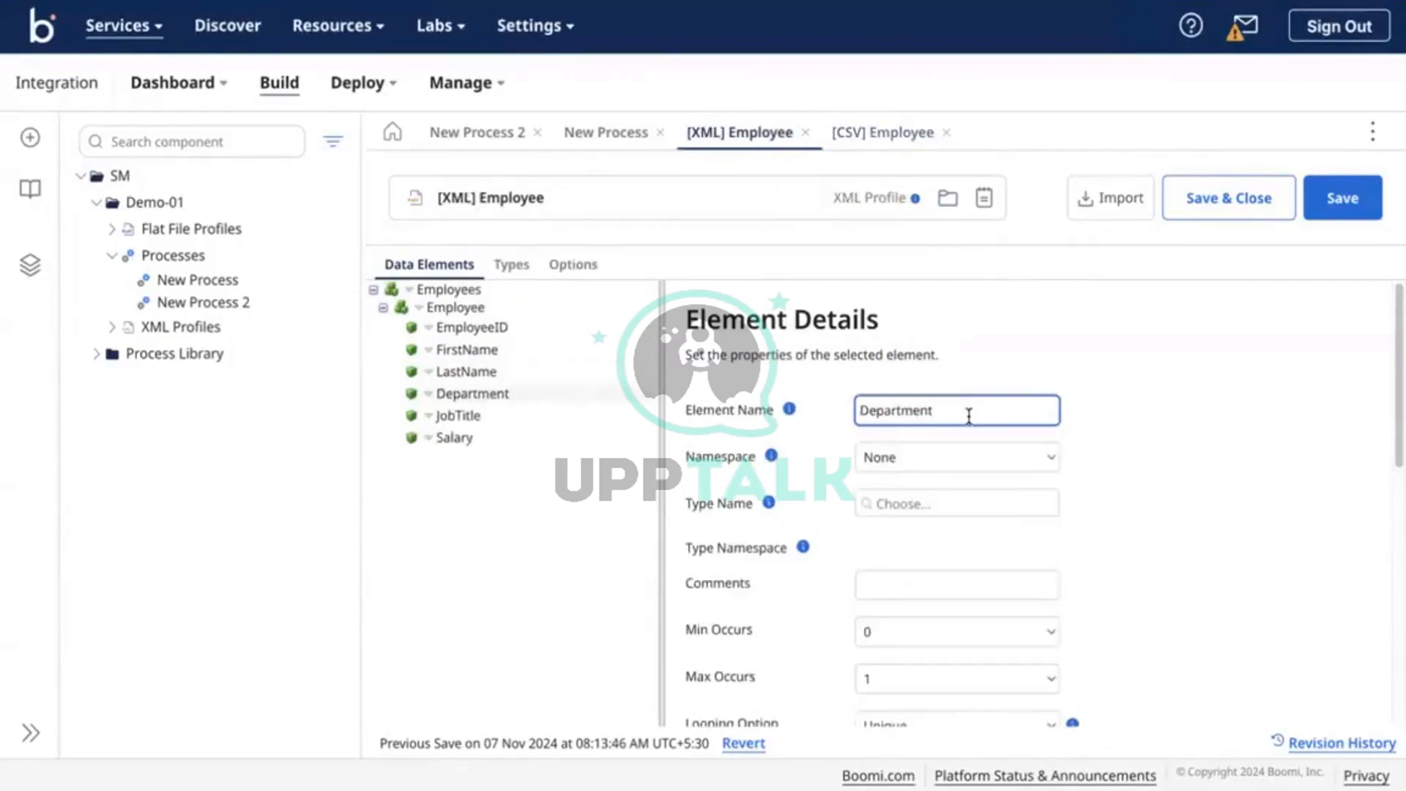
double_click(967, 410)
key("ctrl+c")
left_click(882, 132)
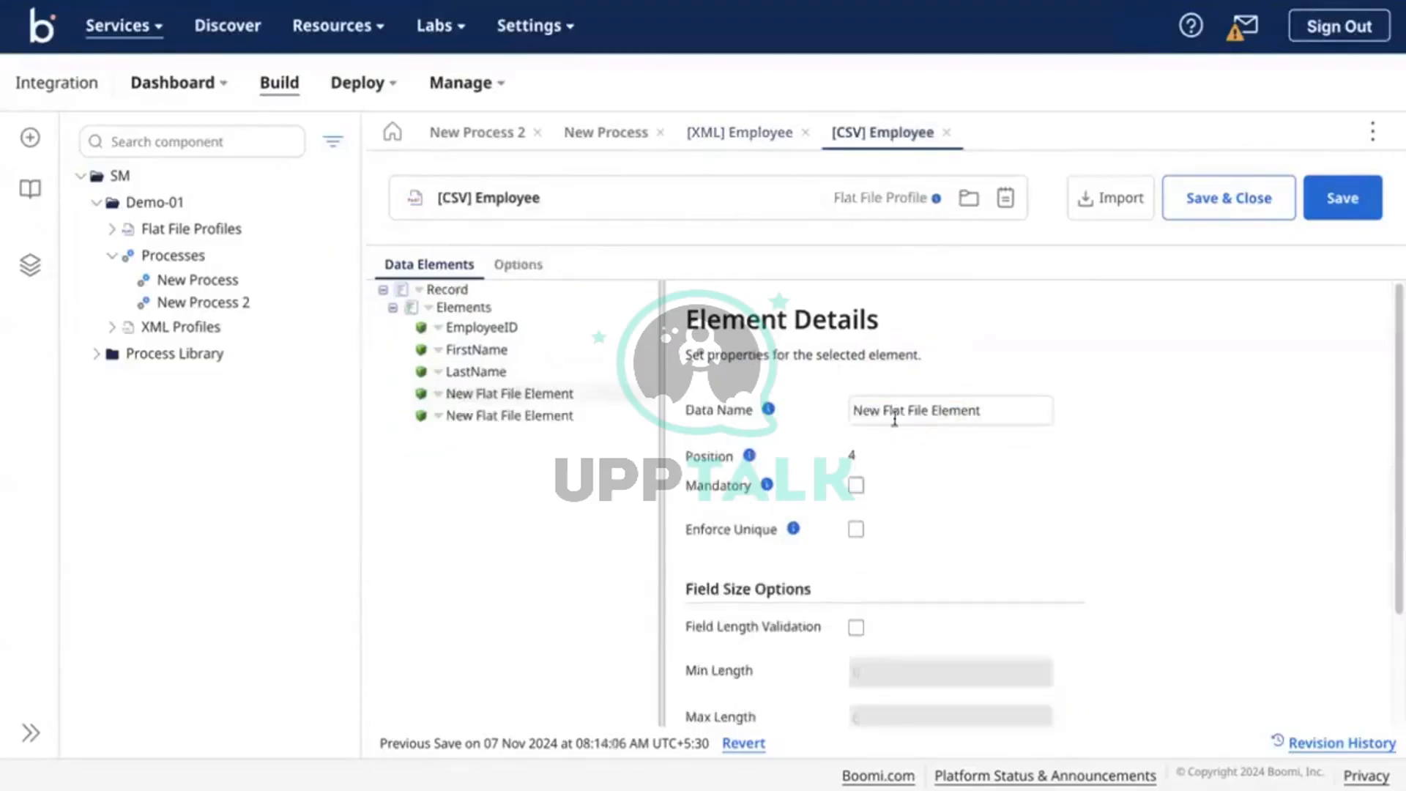
left_click(894, 411)
key("ctrl+a")
key("ctrl+v")
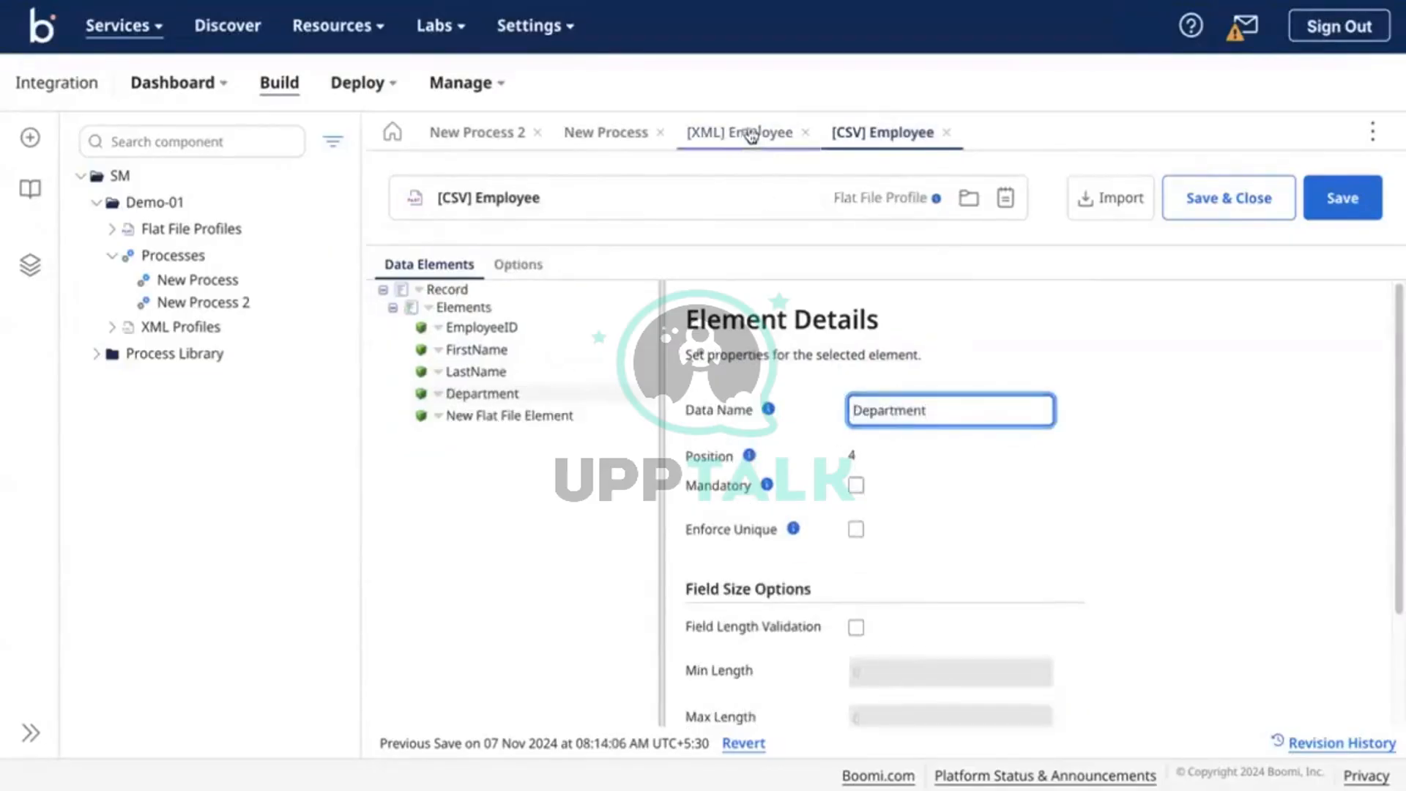
Copy the JobTitle element name from the XML profile into the data name of the fifth [CSV] Employee element
left_click(758, 132)
left_click(453, 415)
left_click(931, 412)
double_click(932, 413)
key("ctrl+c")
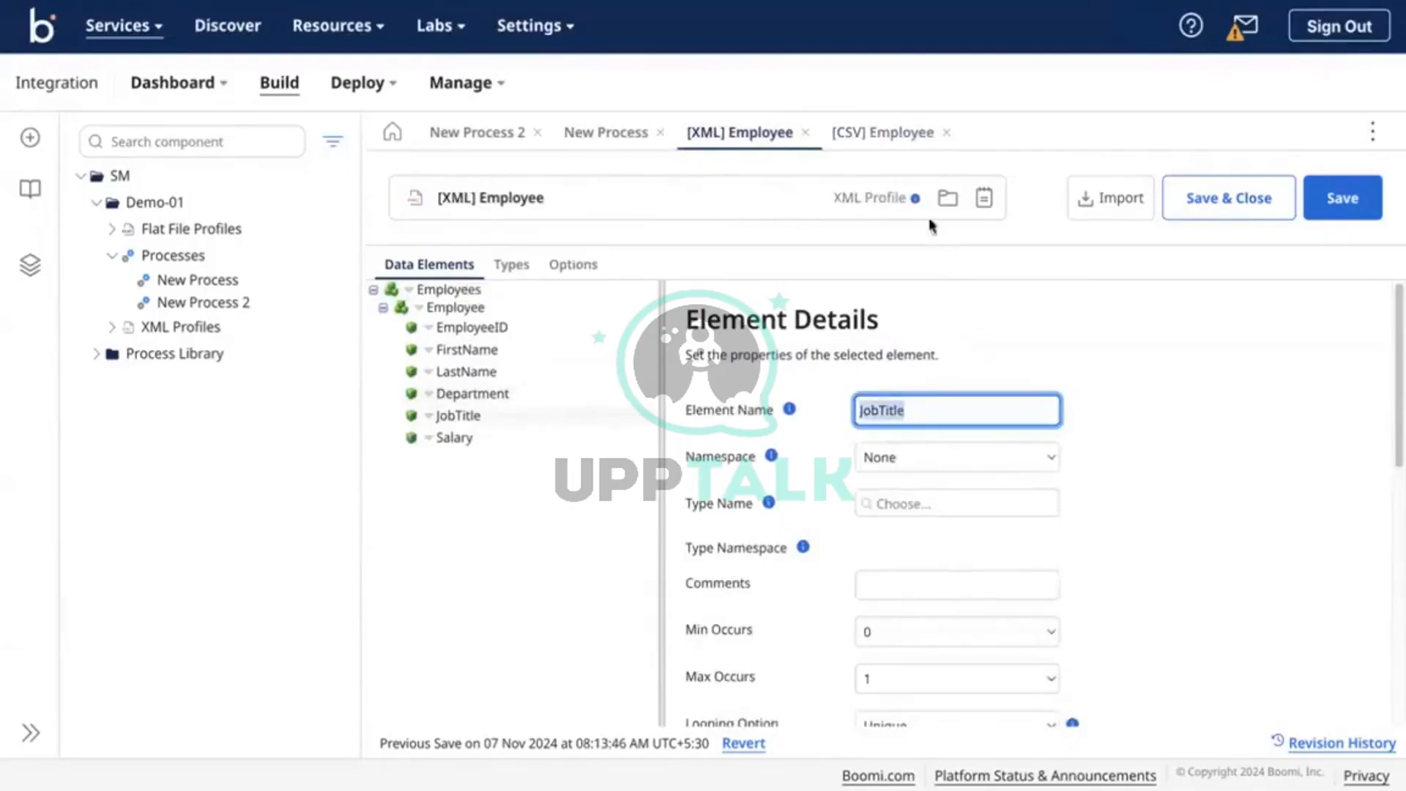
left_click(884, 133)
left_click(517, 417)
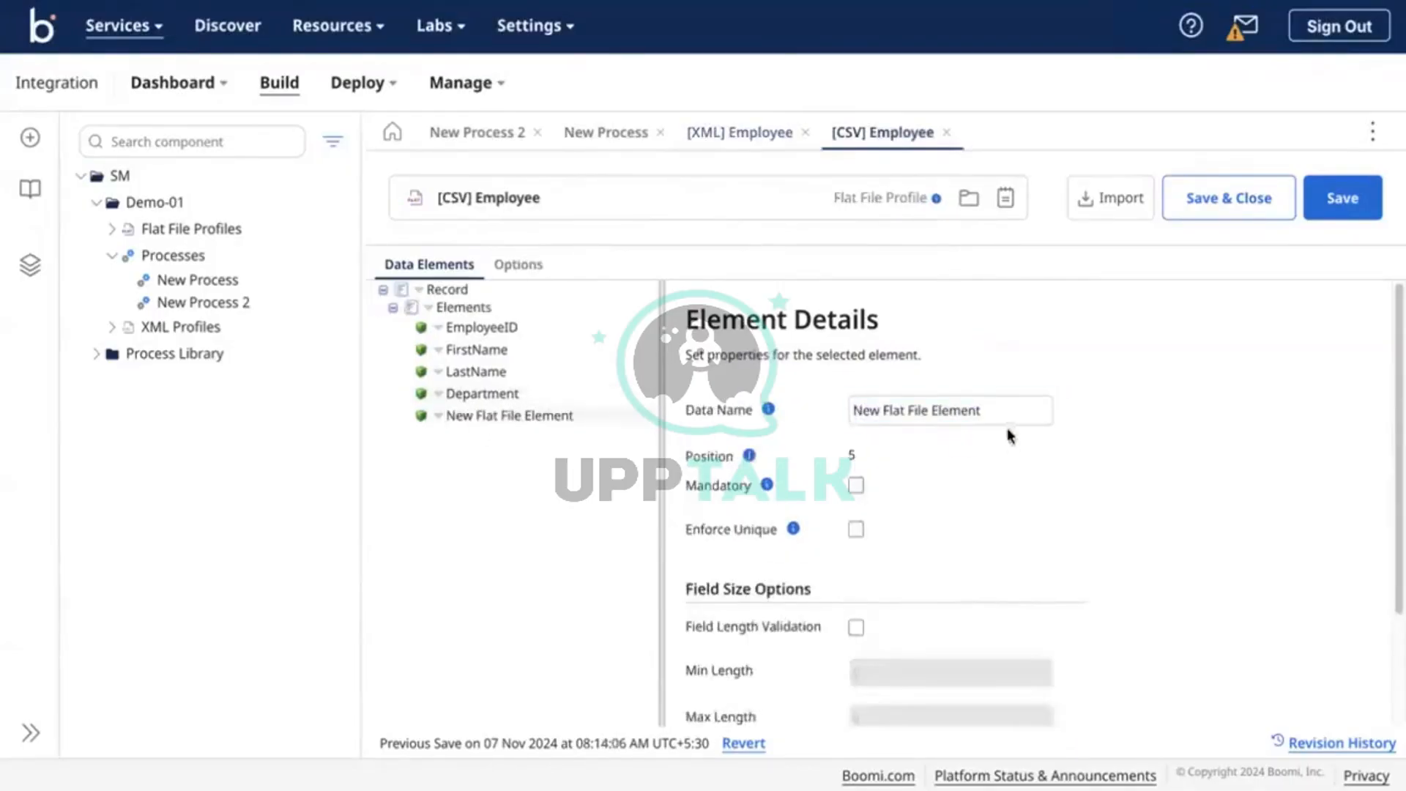
left_click(999, 410)
key("ctrl+a")
key("ctrl+v")
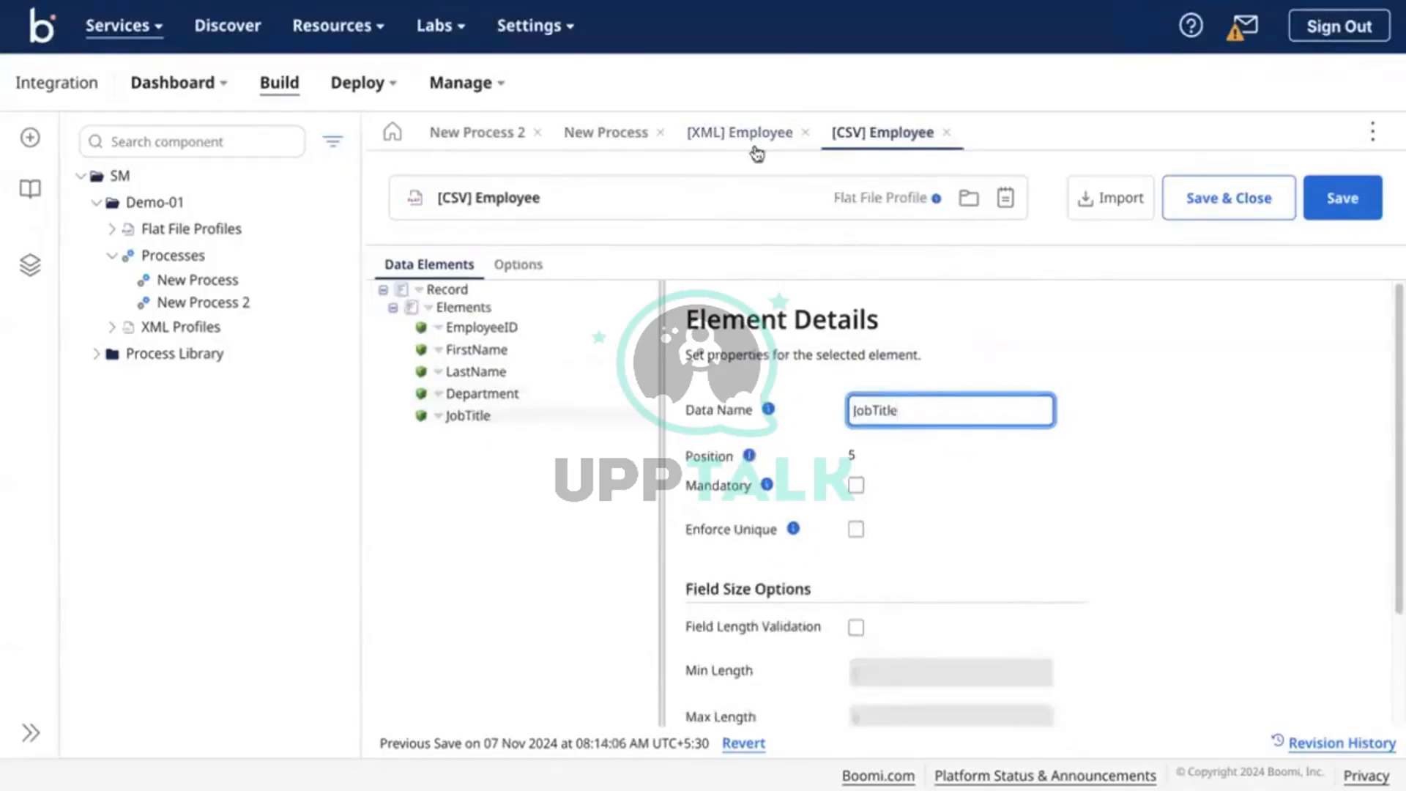
Add a sixth element to the [CSV] Employee profile and set its data name to Salary, copied from the XML profile
left_click(740, 133)
left_click(454, 438)
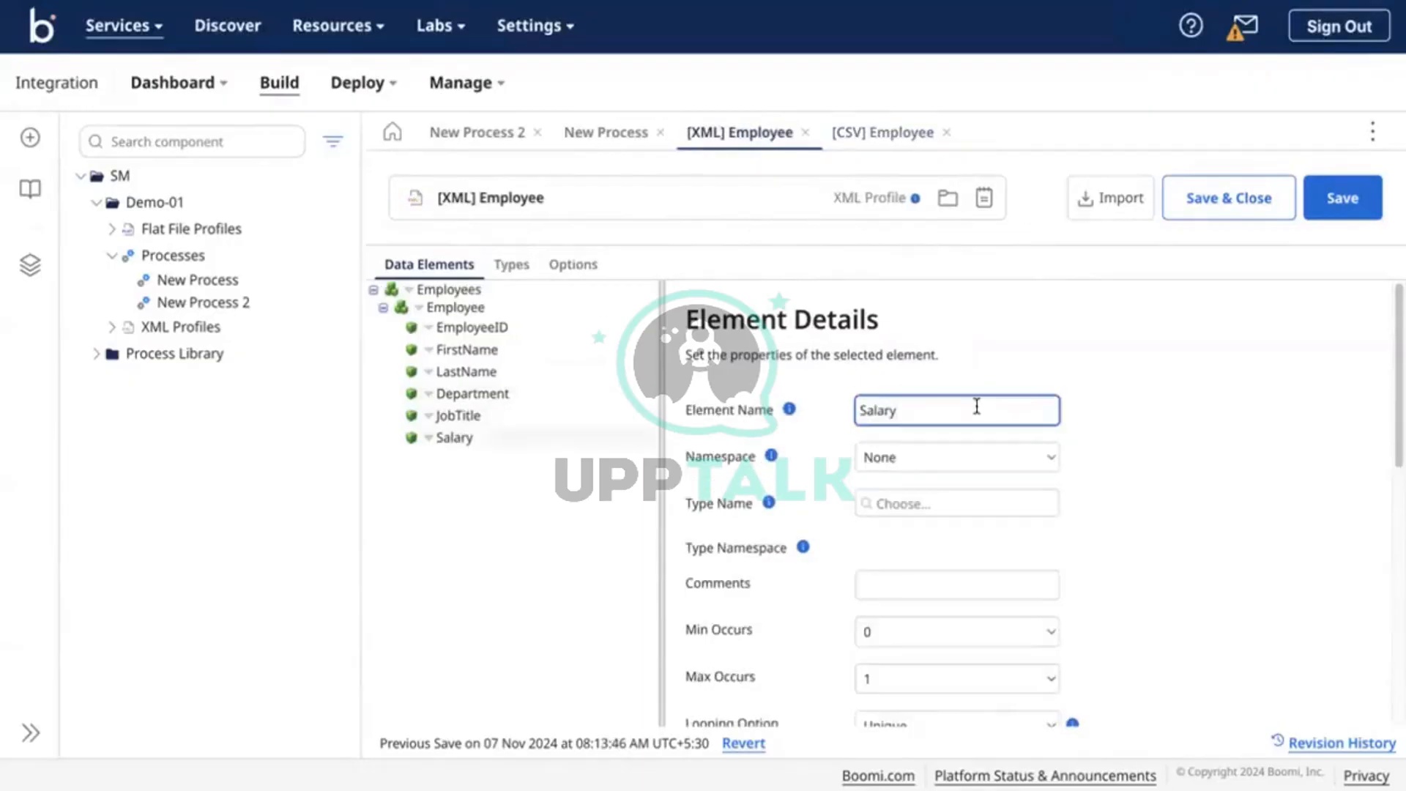
double_click(974, 410)
left_click(883, 132)
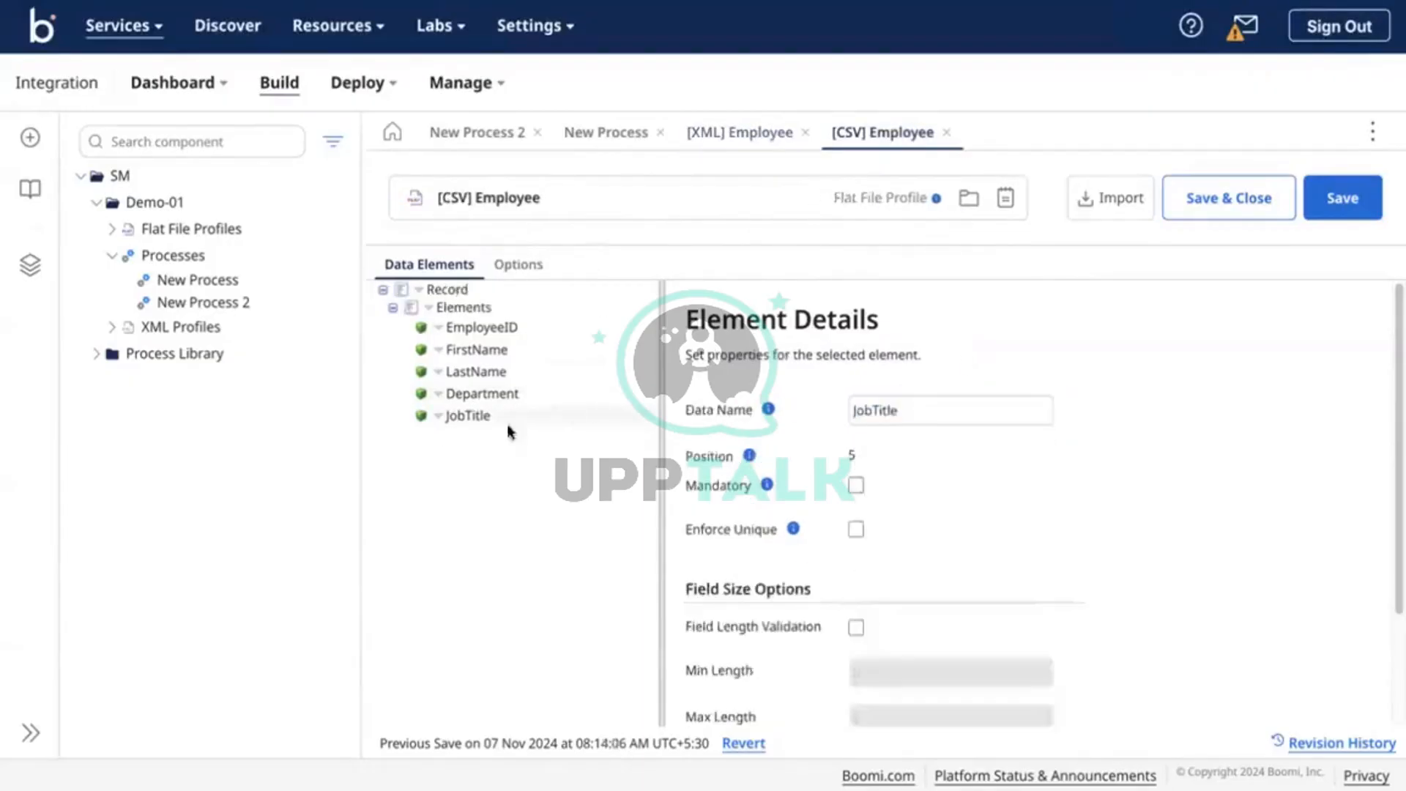
right_click(439, 417)
left_click(467, 442)
left_click(470, 443)
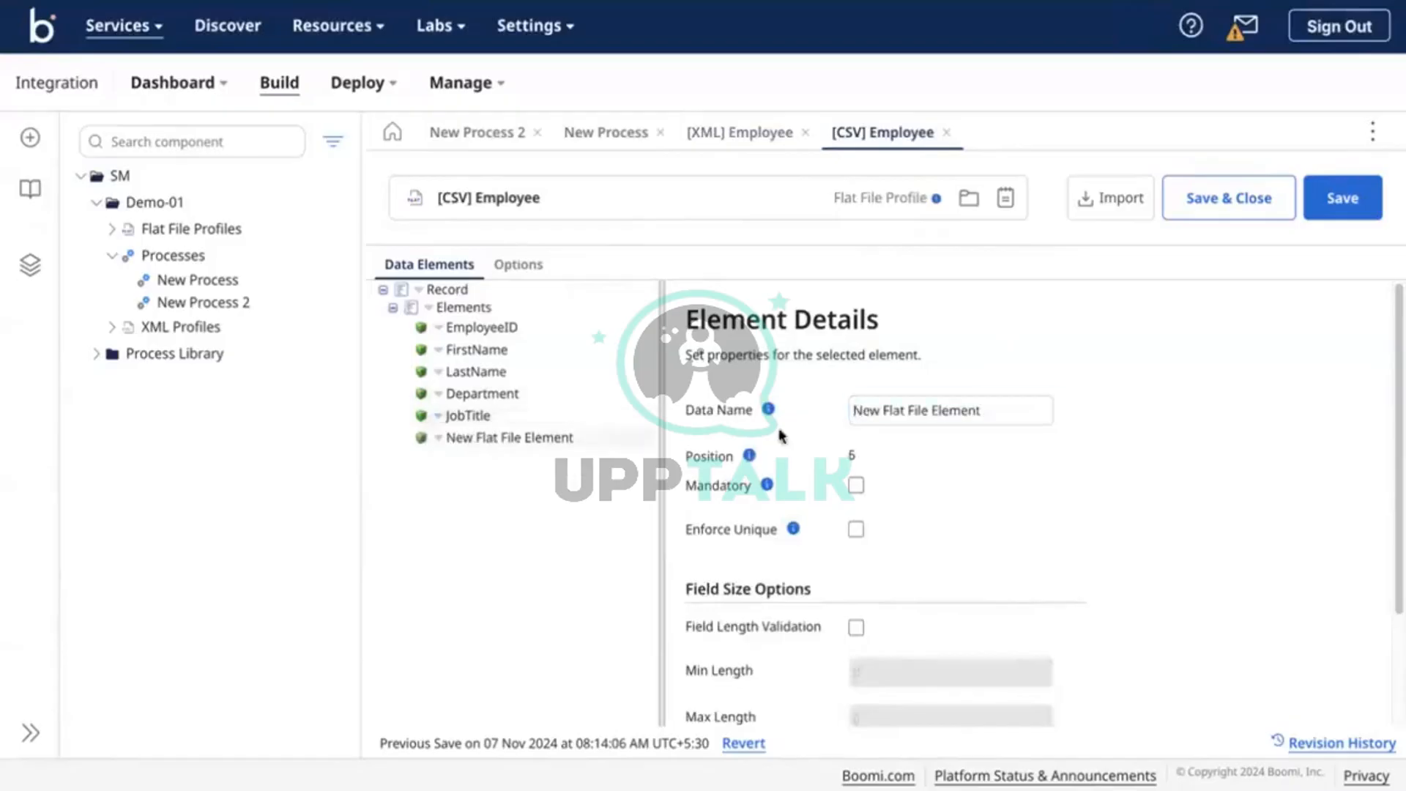
triple_click(1028, 410)
type("Salary")
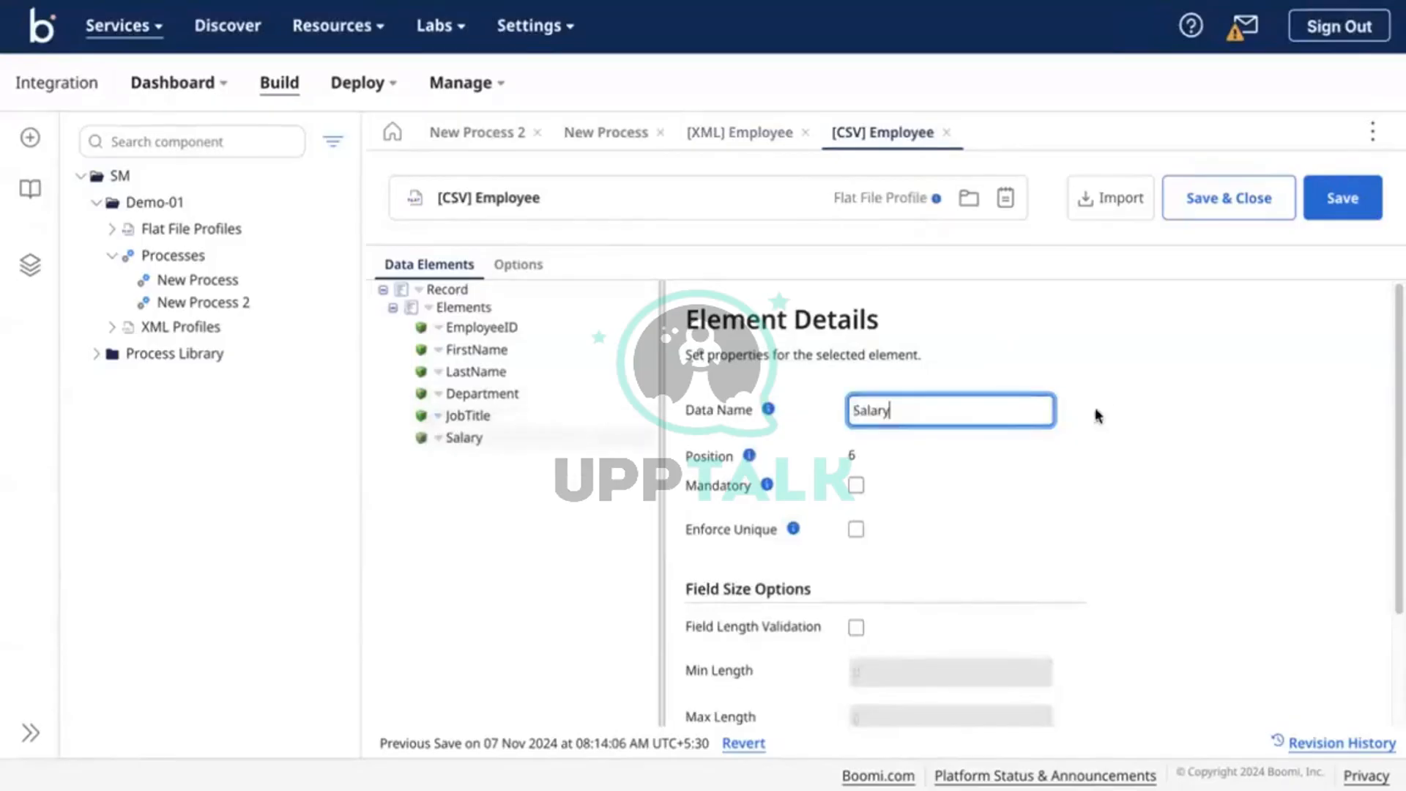
left_click(1204, 386)
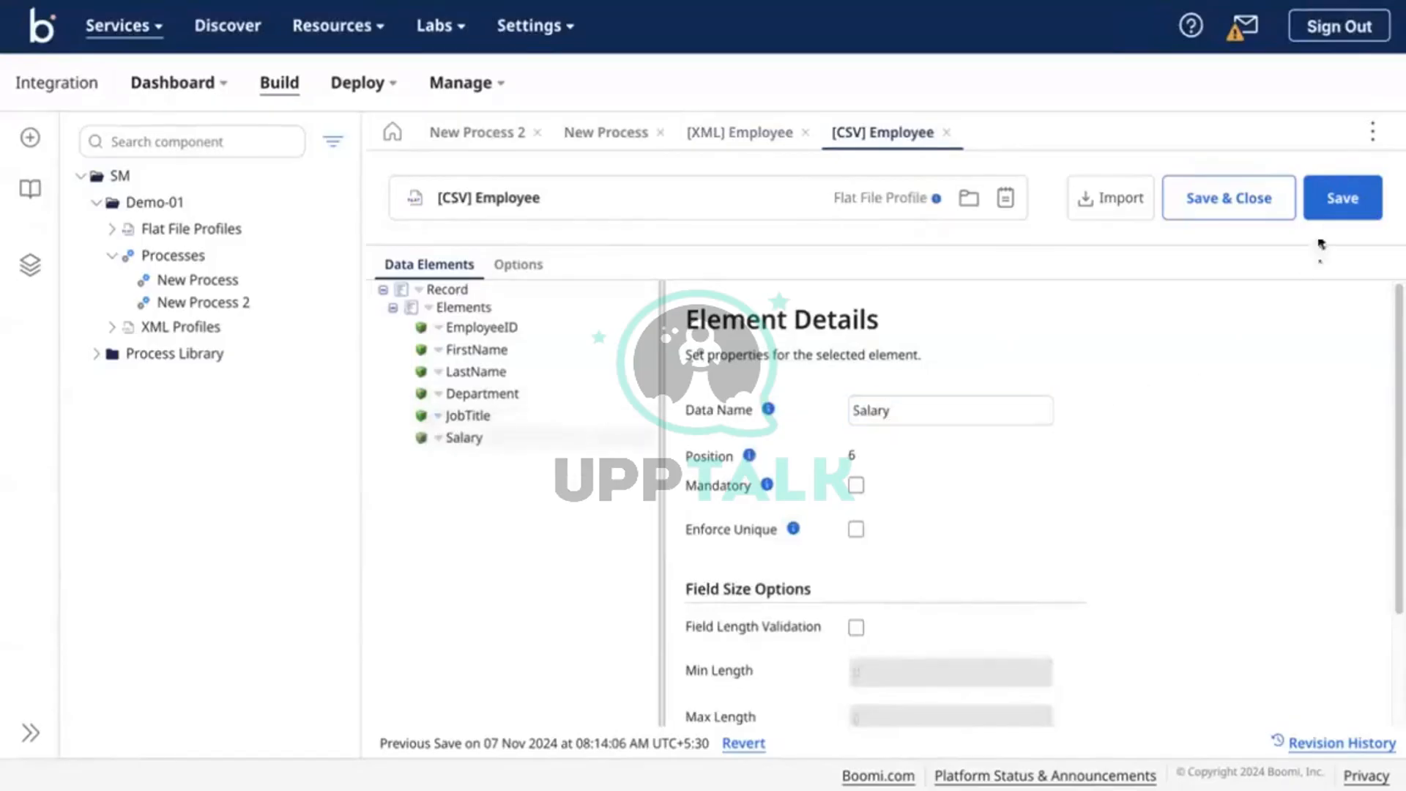
Save the [CSV] Employee profile and collapse the component explorer
left_click(23, 268)
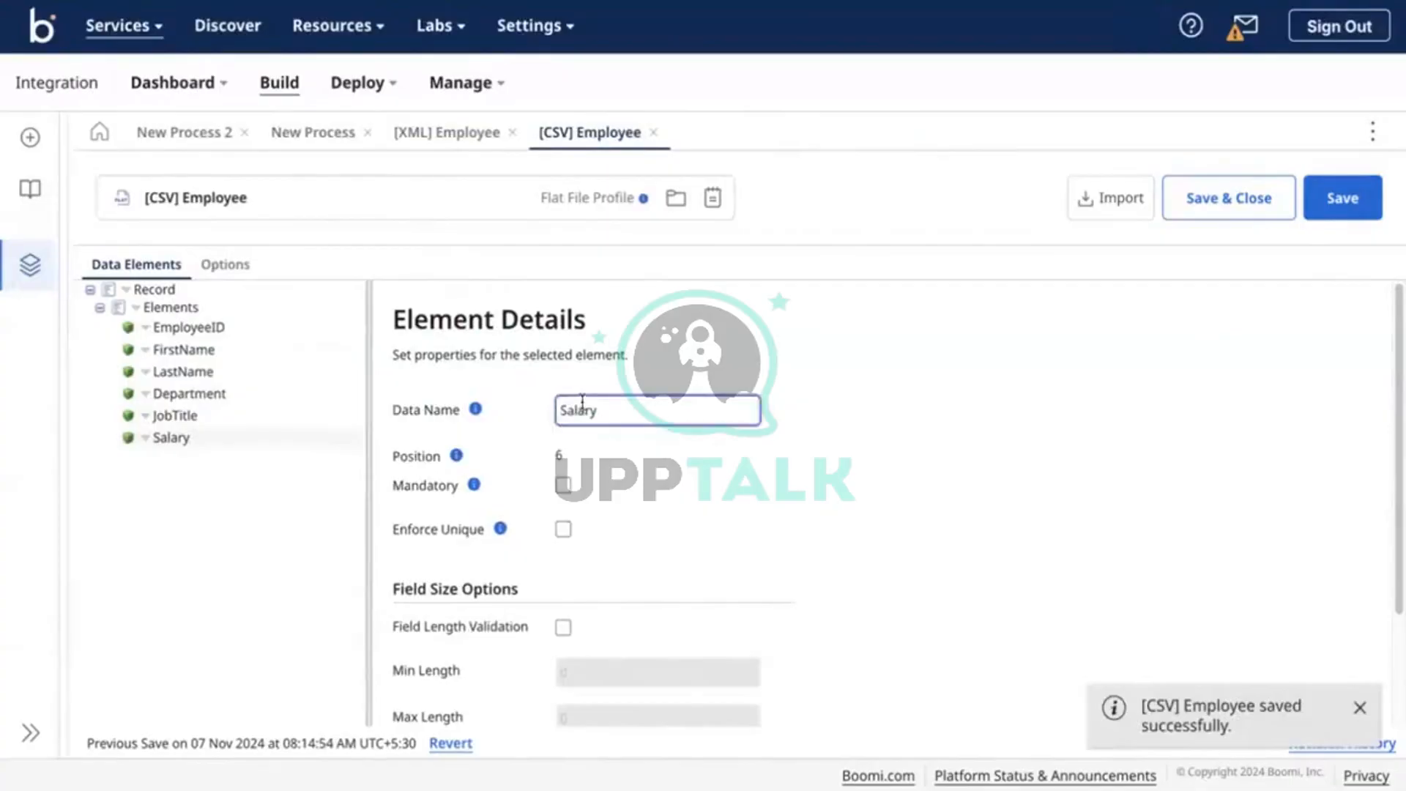
left_click(1325, 214)
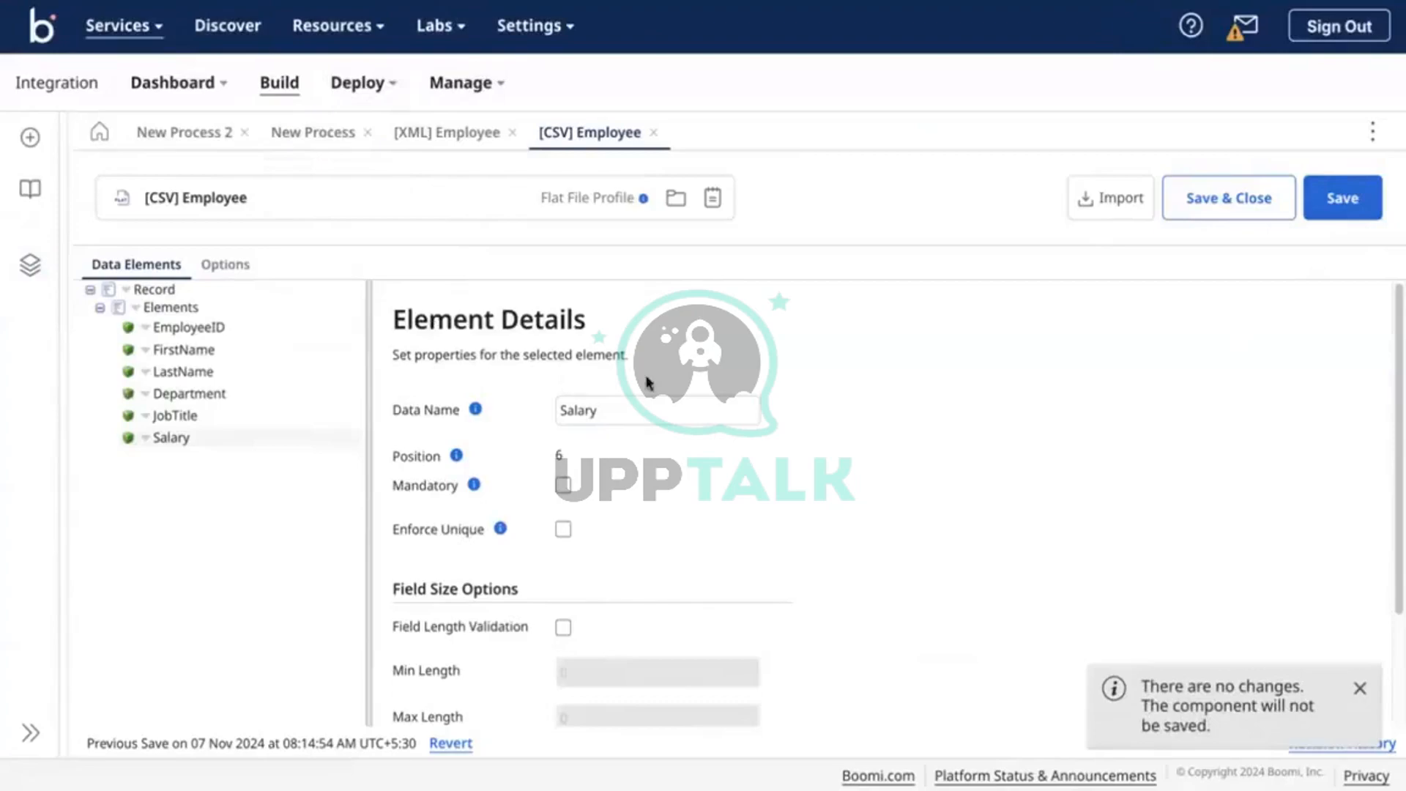
scroll(646, 381, "down", 2)
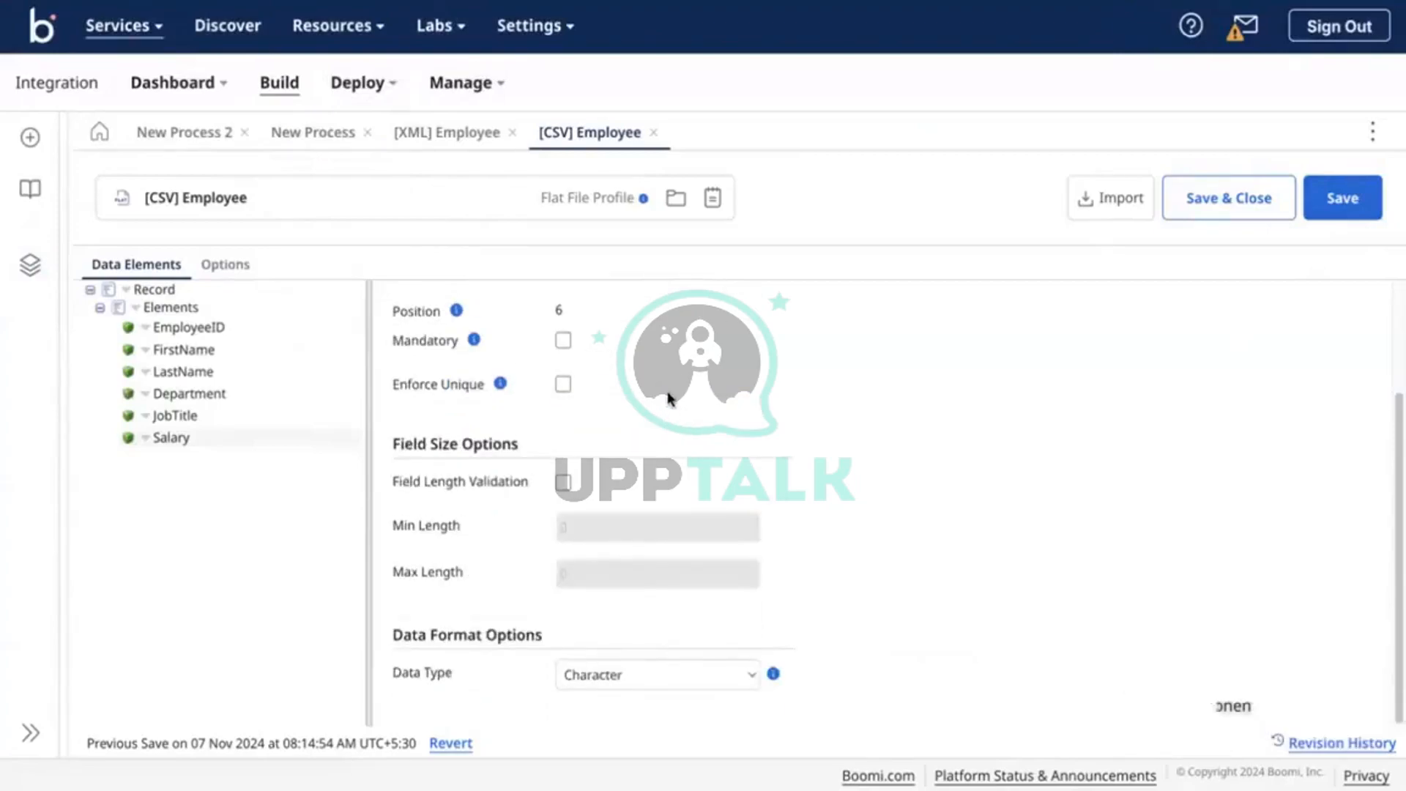
scroll(704, 403, "up", 1)
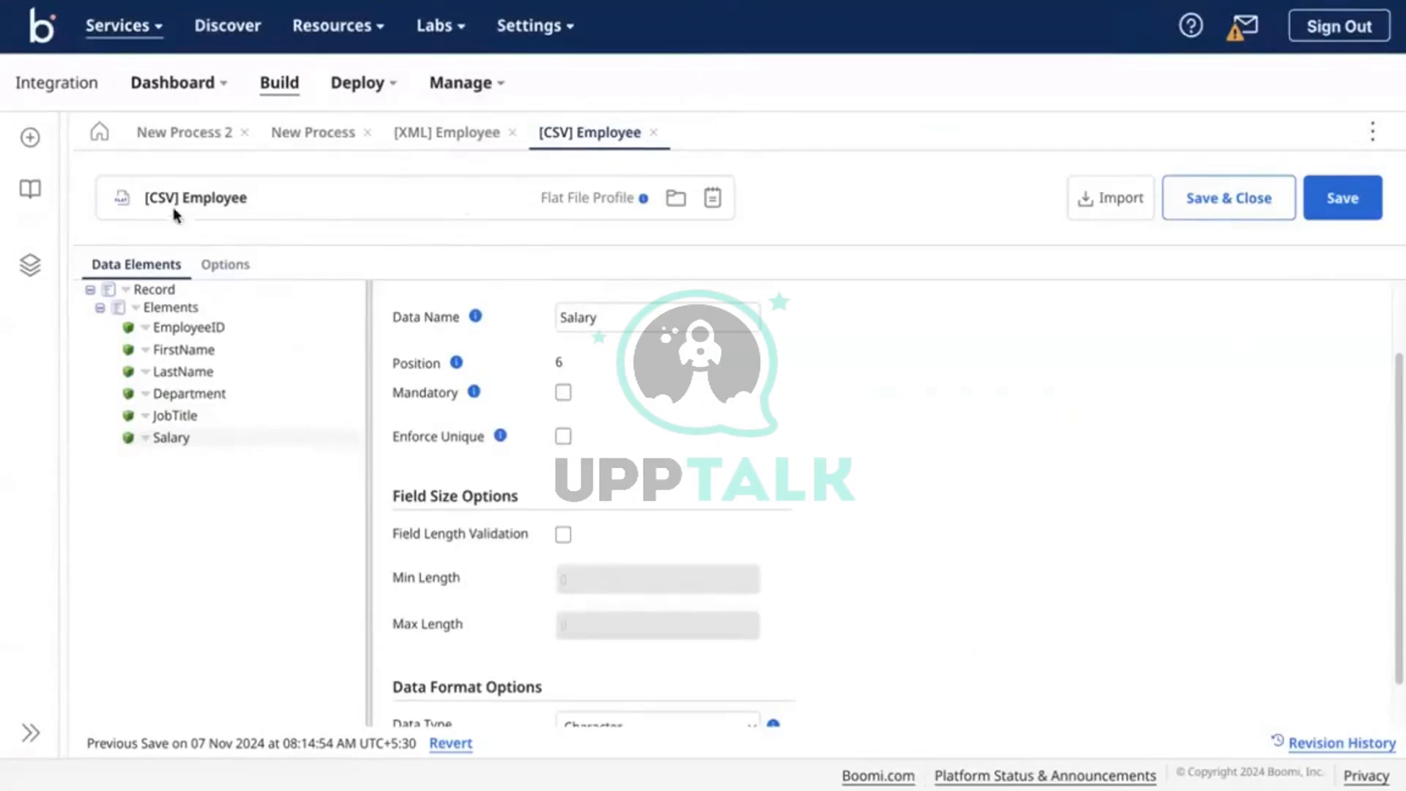
left_click(31, 265)
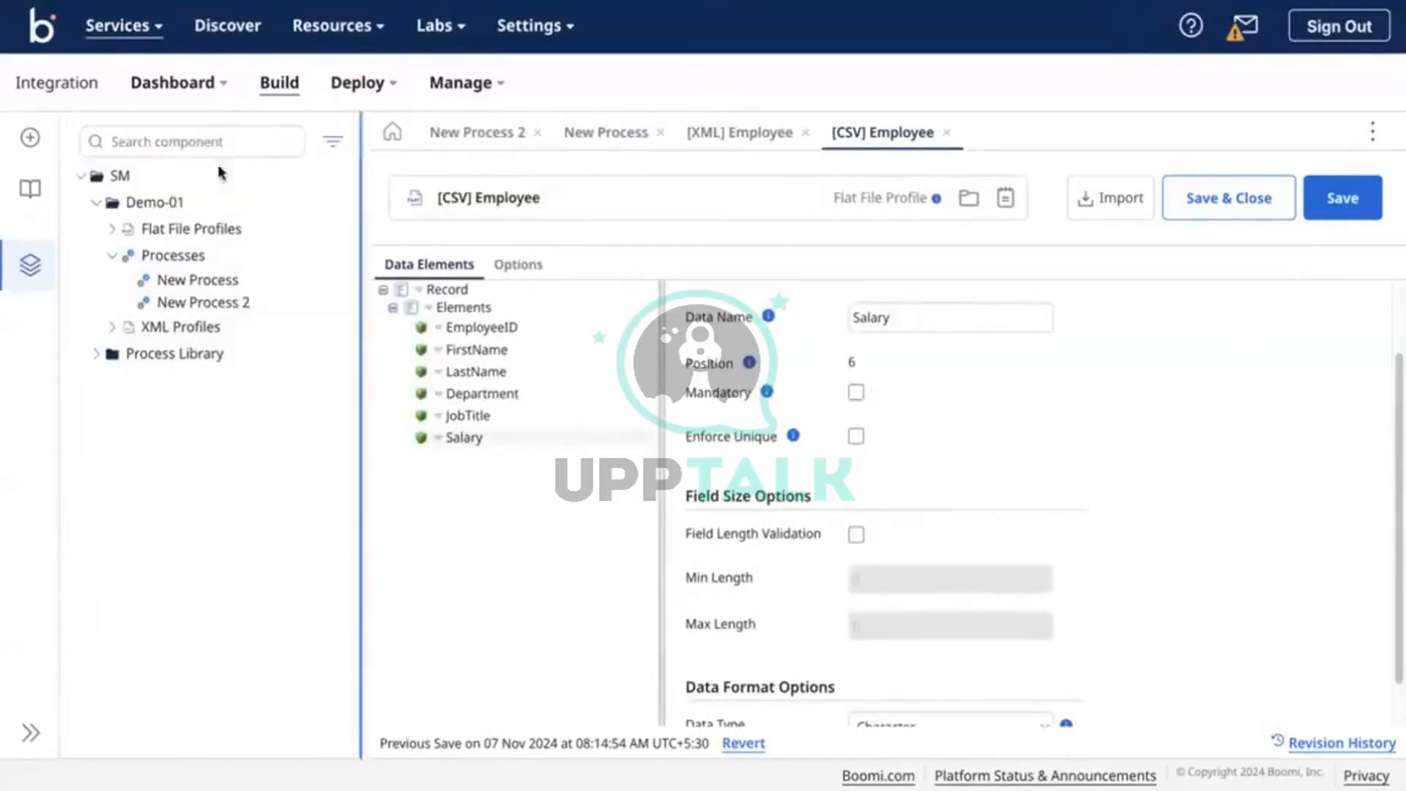
left_click(31, 265)
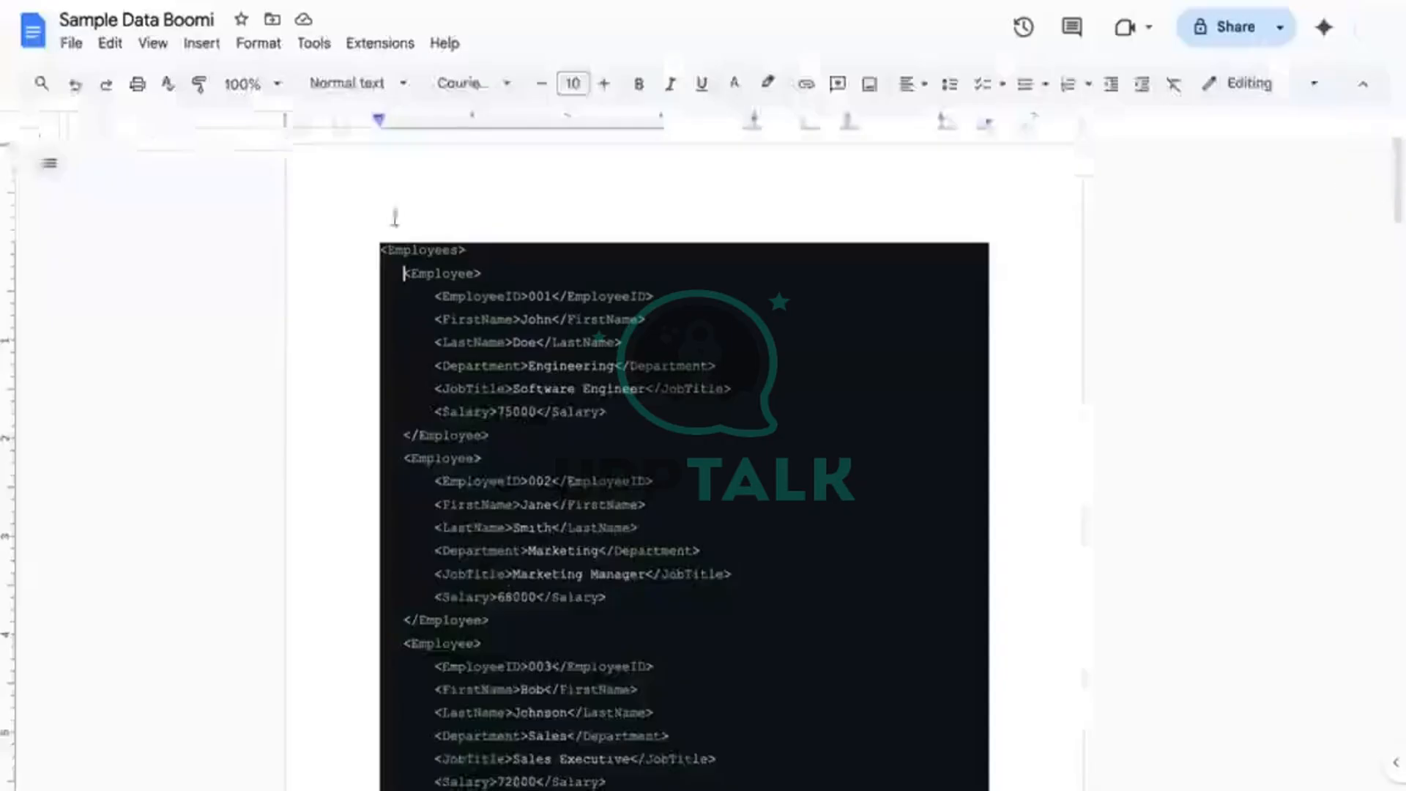
Compare the [CSV] Employee record and its elements, EmployeeID through Salary, with the FLAT FILE section of the Sample Data Boomi document
scroll(345, 411, "down", 15)
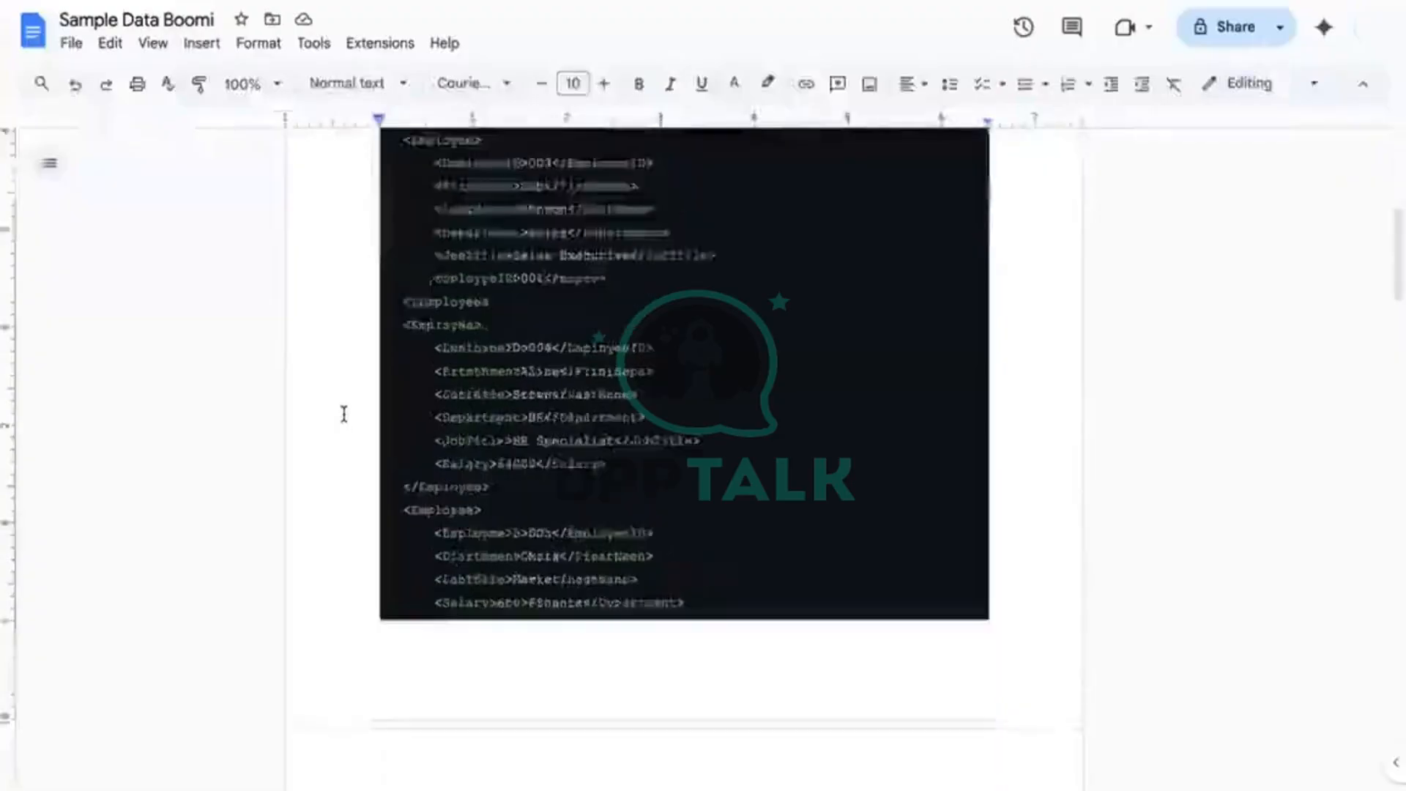
scroll(461, 348, "down", 1)
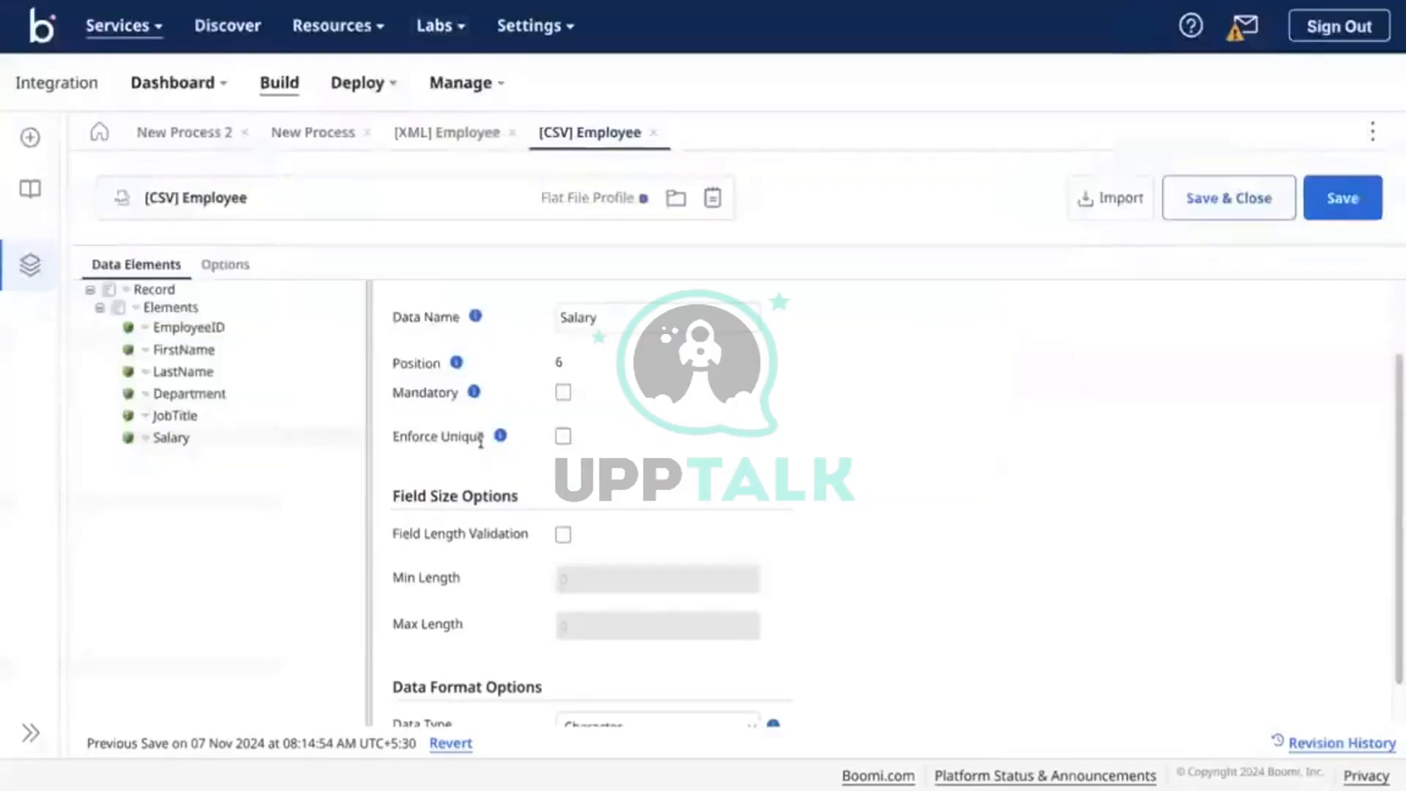
left_click(171, 290)
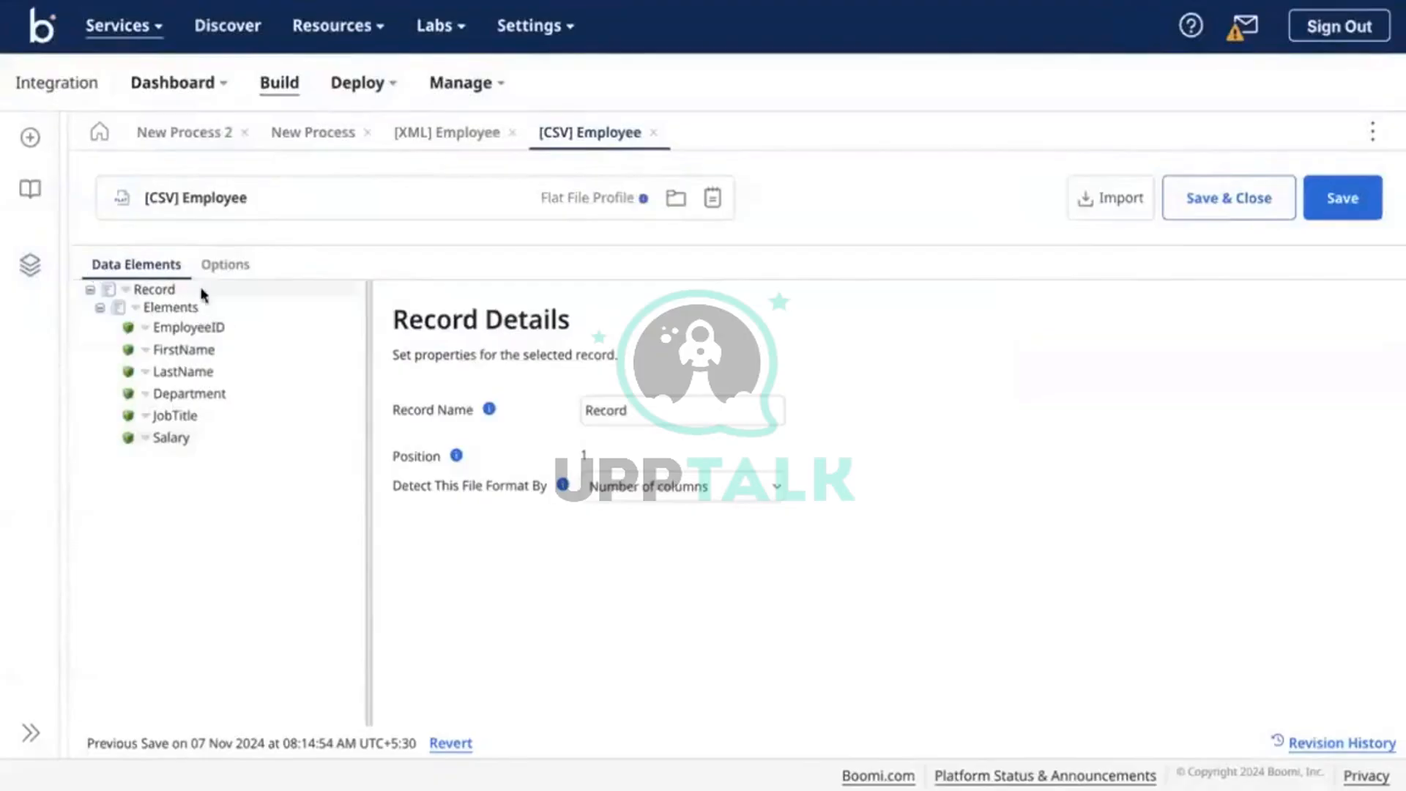
left_click(185, 311)
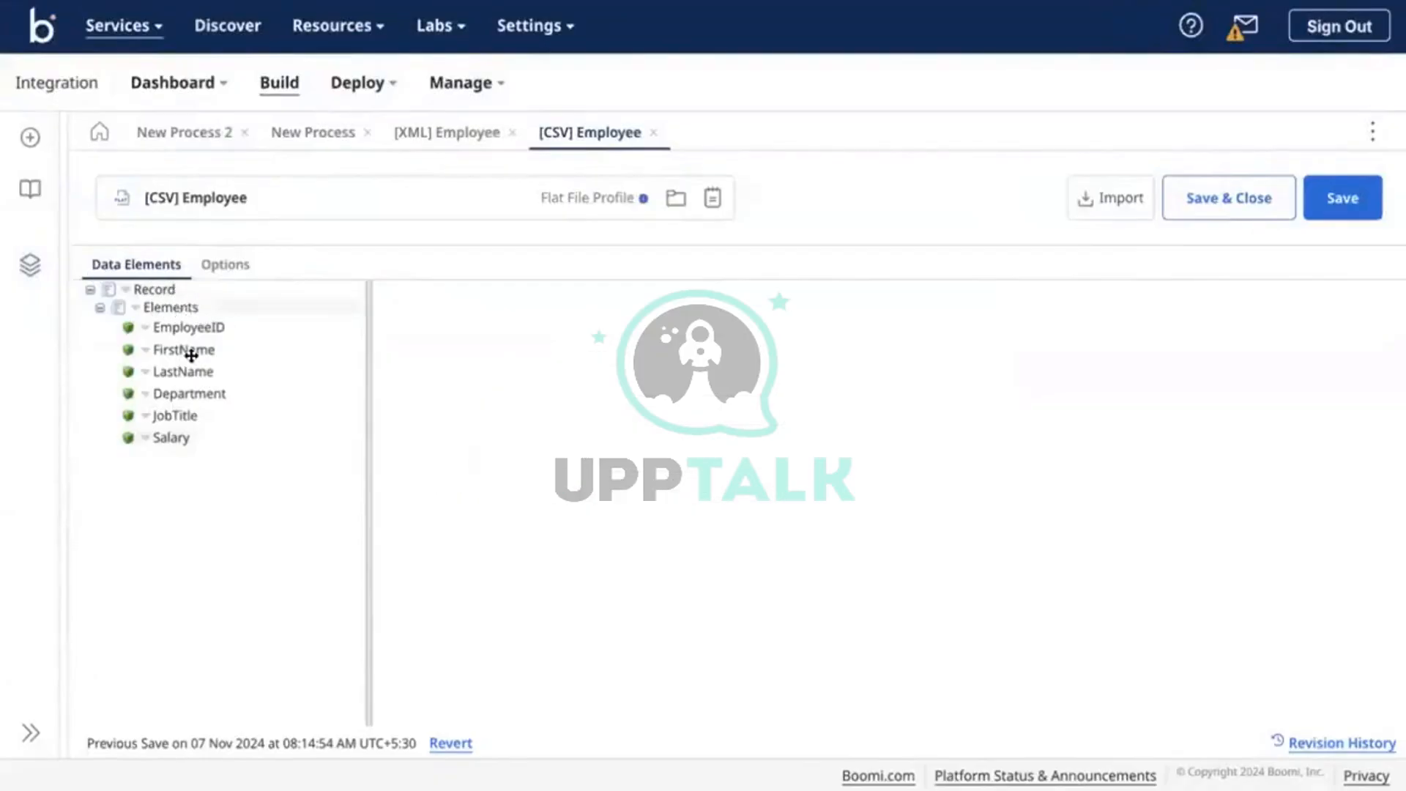
left_click(198, 323)
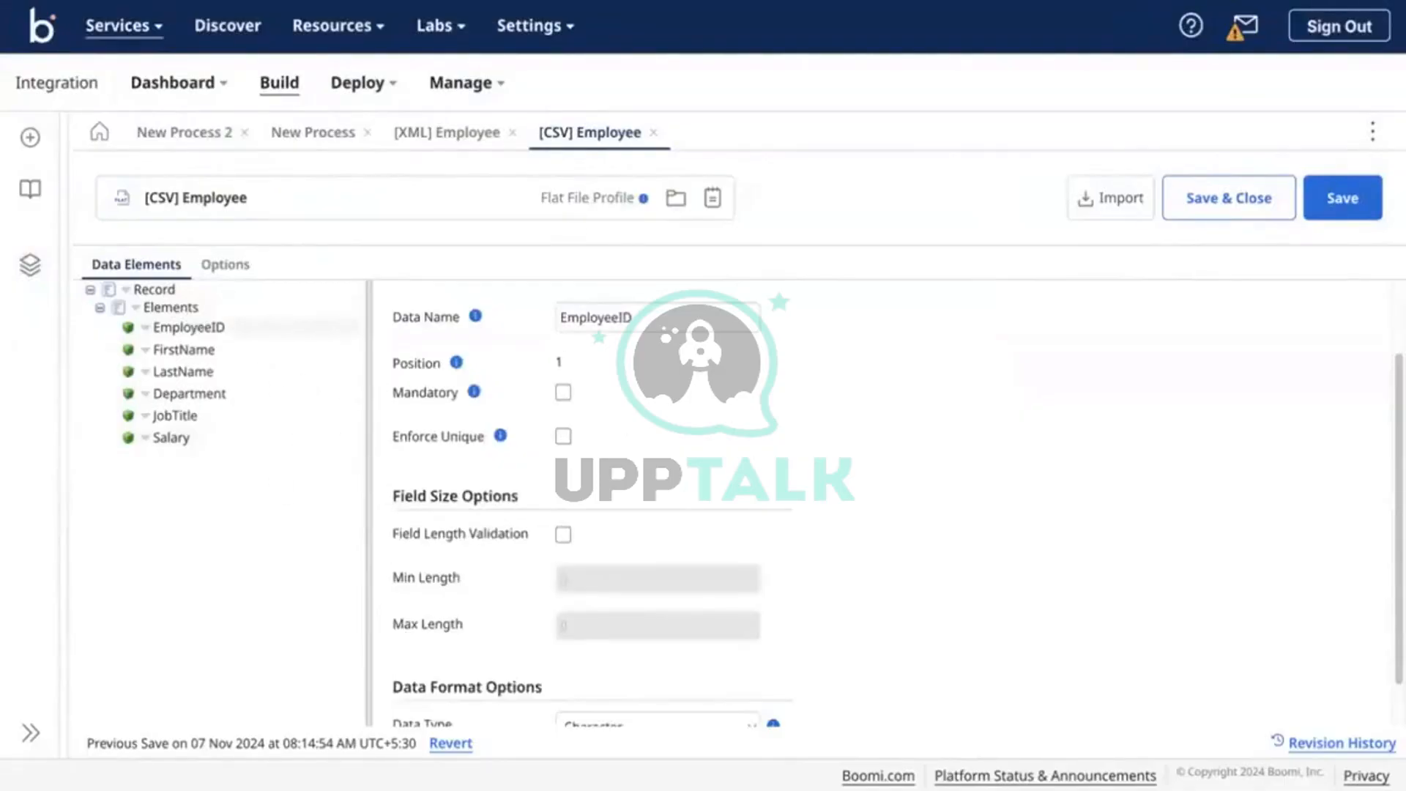
key("ctrl+Tab")
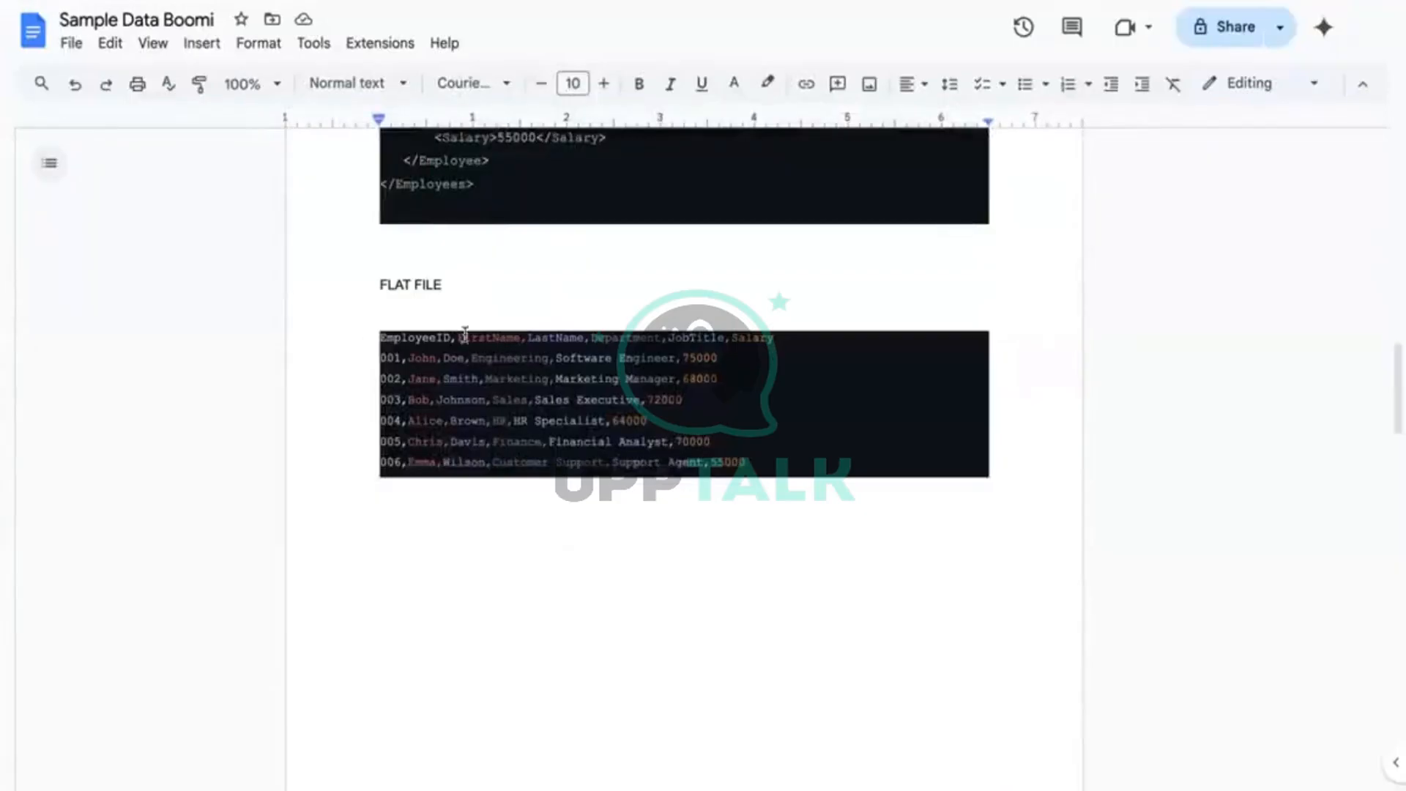
key("ctrl+shift+Tab")
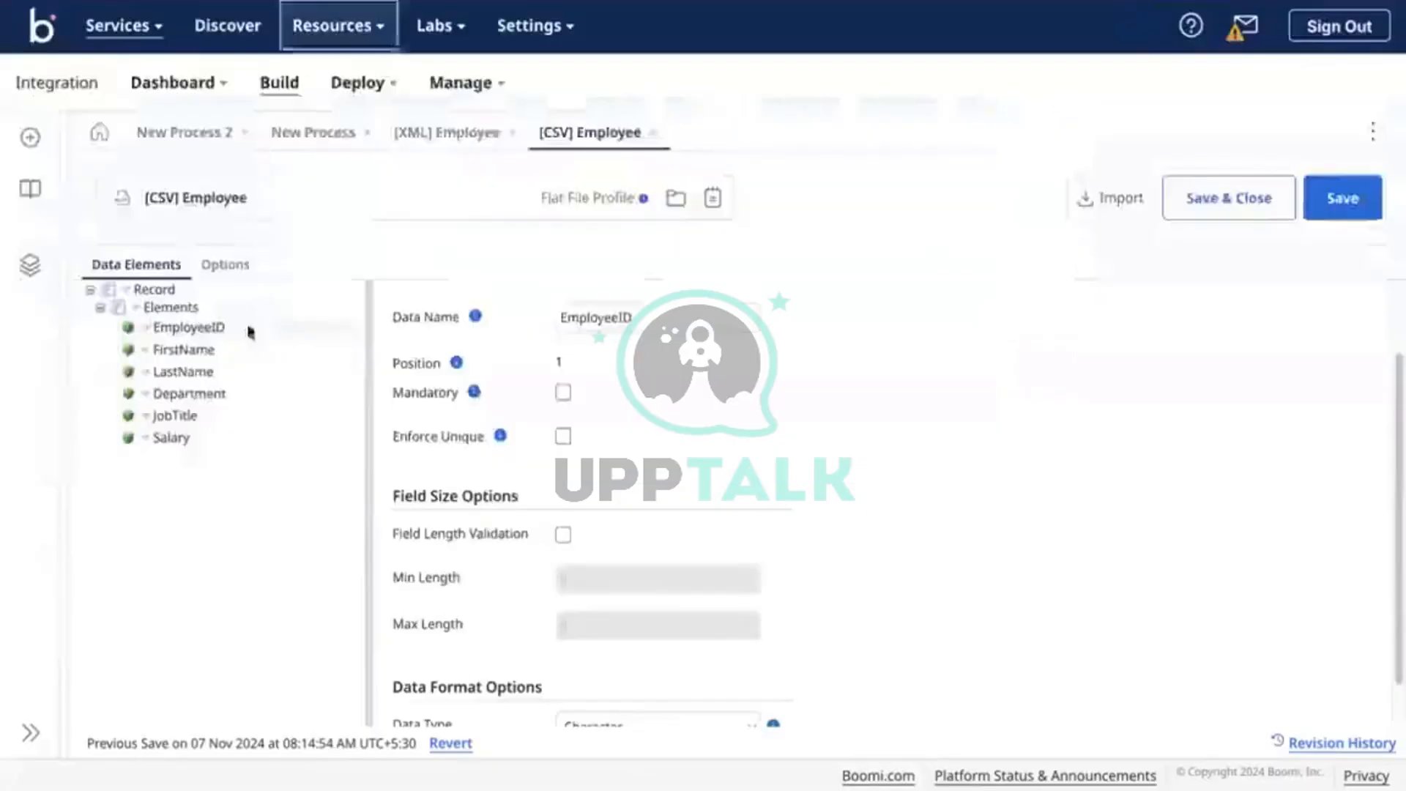
left_click(212, 349)
left_click(195, 371)
left_click(192, 393)
left_click(192, 414)
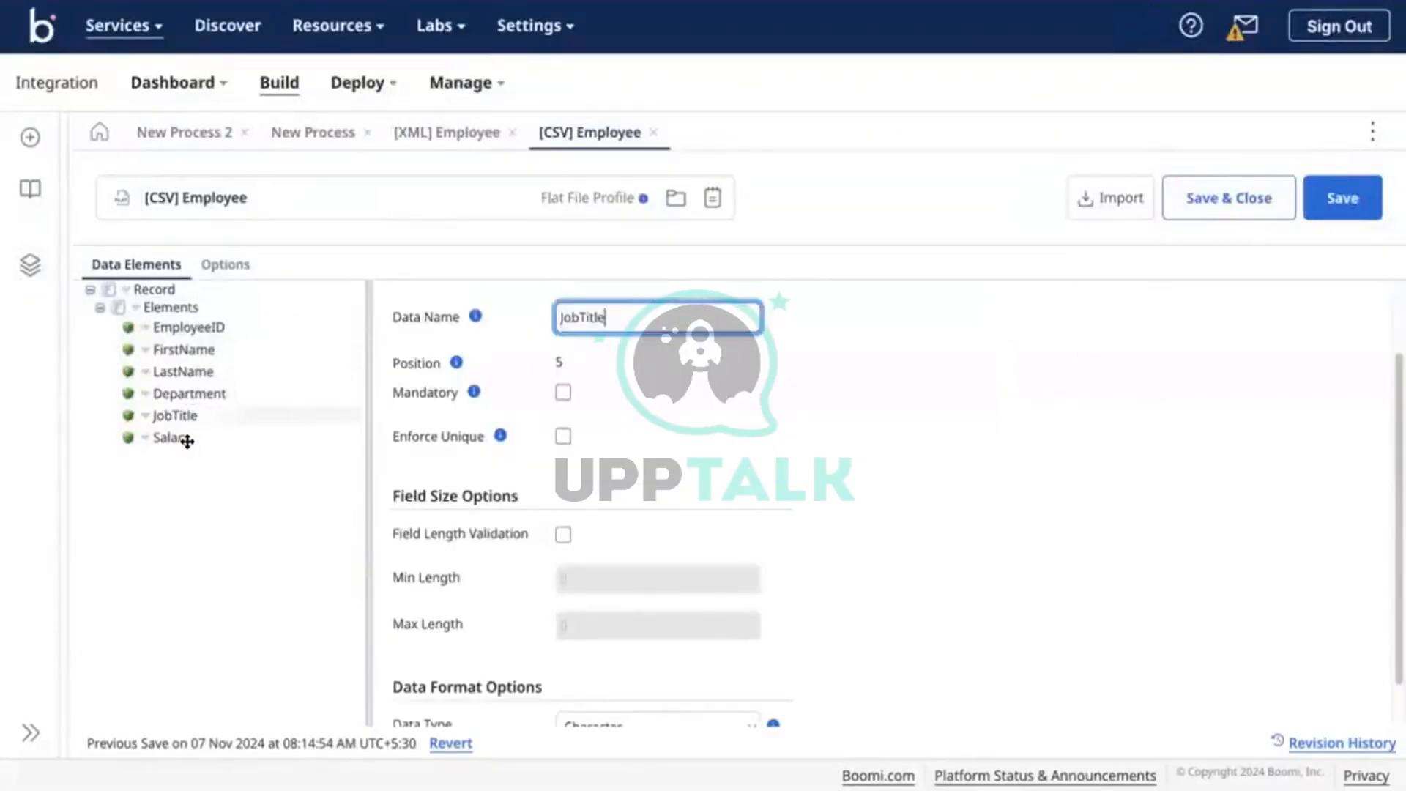
left_click(189, 438)
scroll(450, 432, "down", 1)
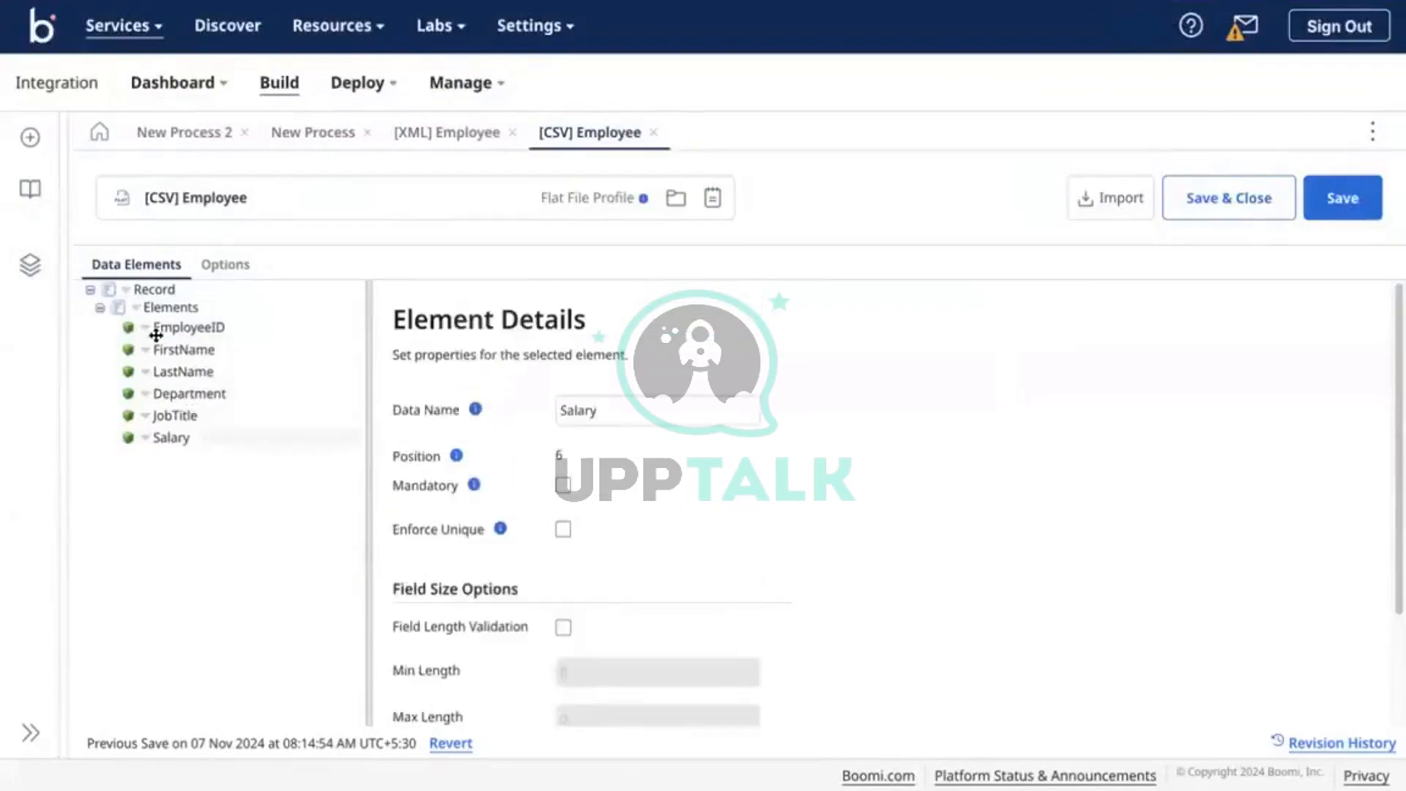
Enable Use Column Headers in the [CSV] Employee profile's options, checking the header row of the sample flat file
left_click(223, 265)
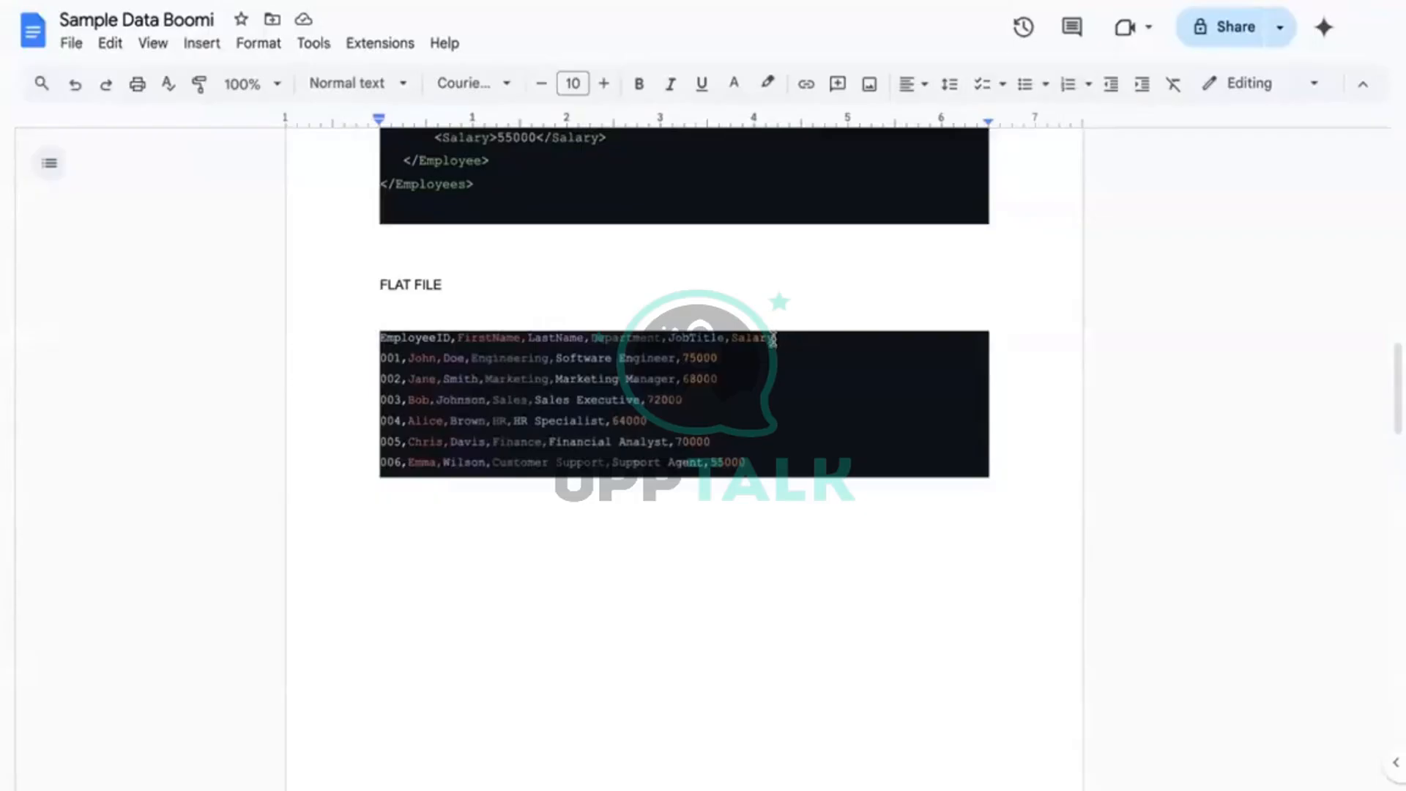
left_click_drag(775, 339, 382, 326)
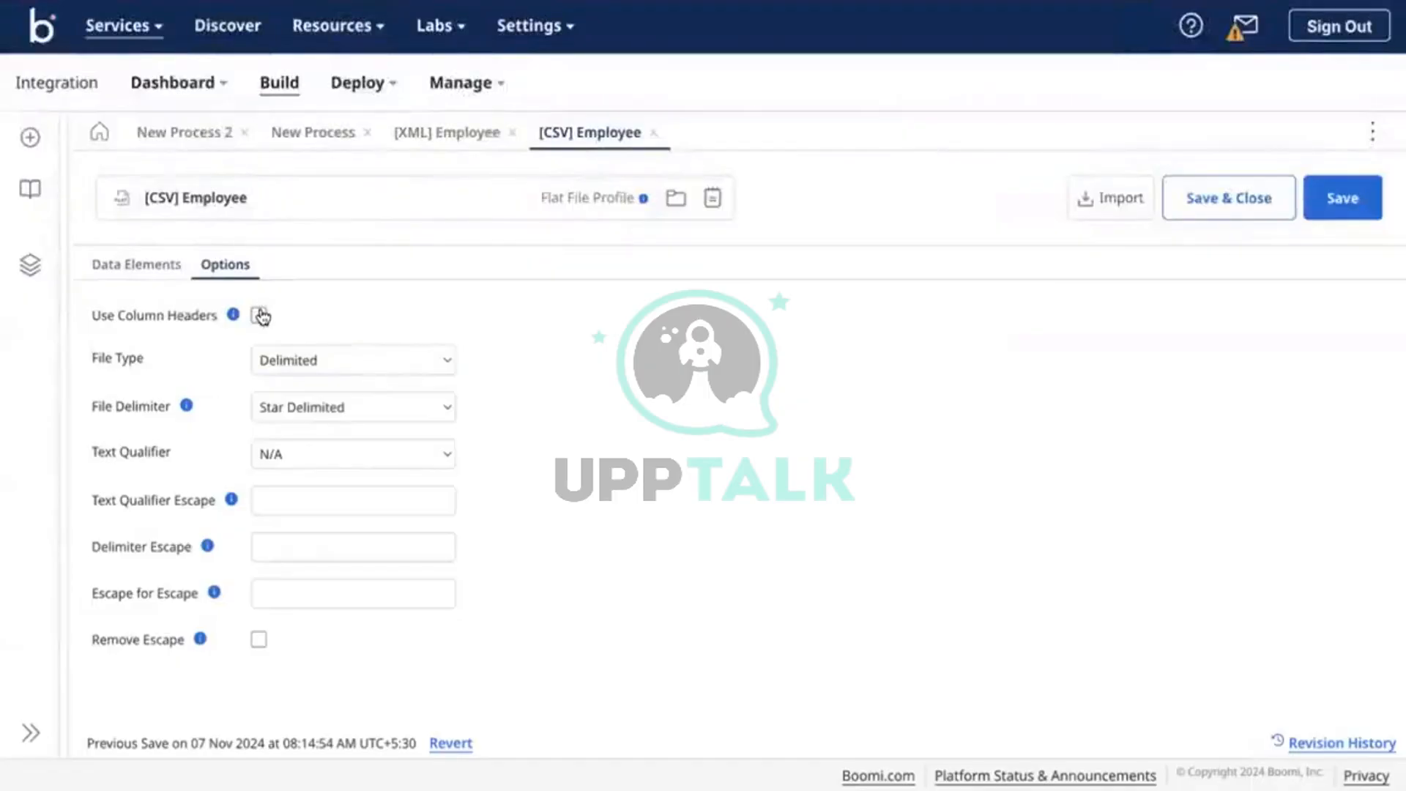
left_click(259, 315)
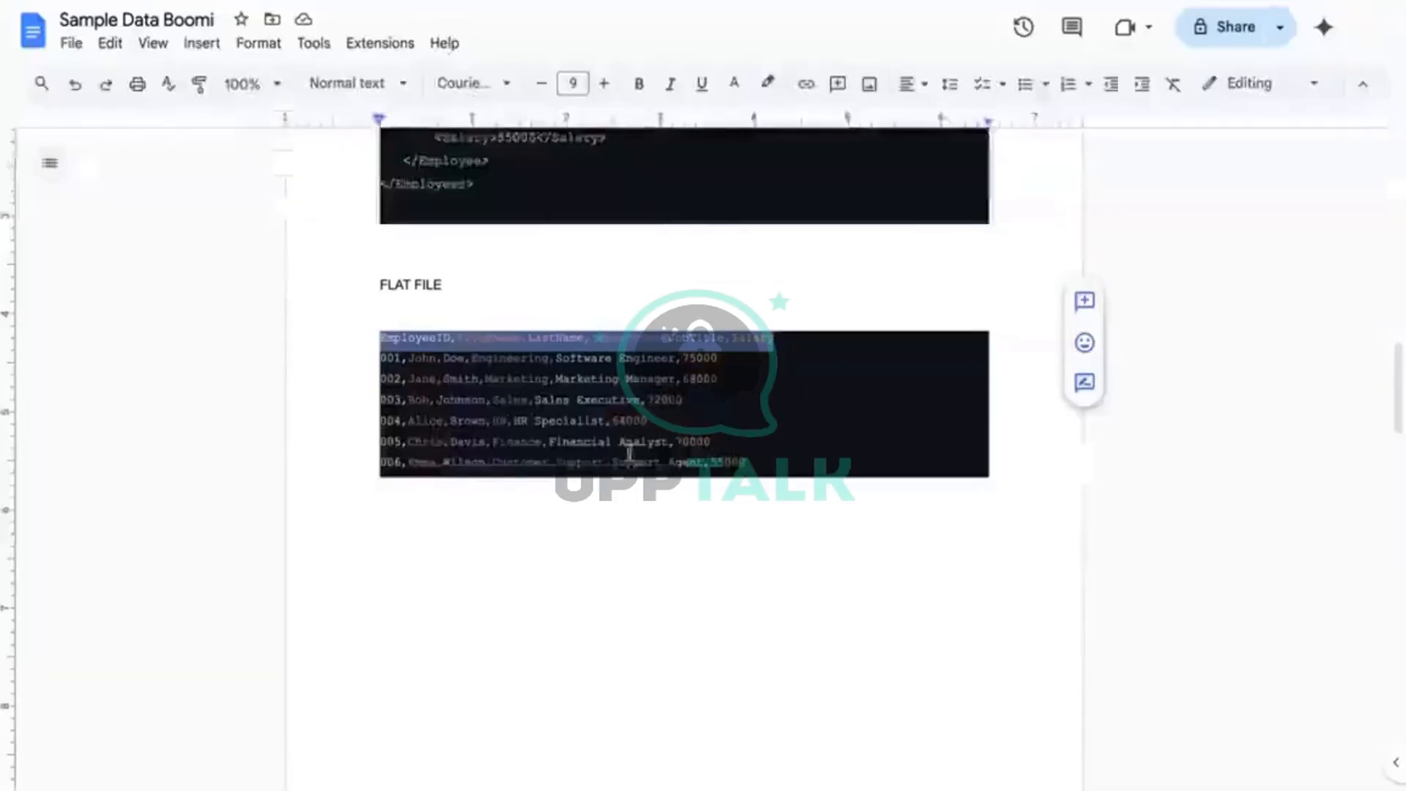
left_click_drag(630, 453, 783, 338)
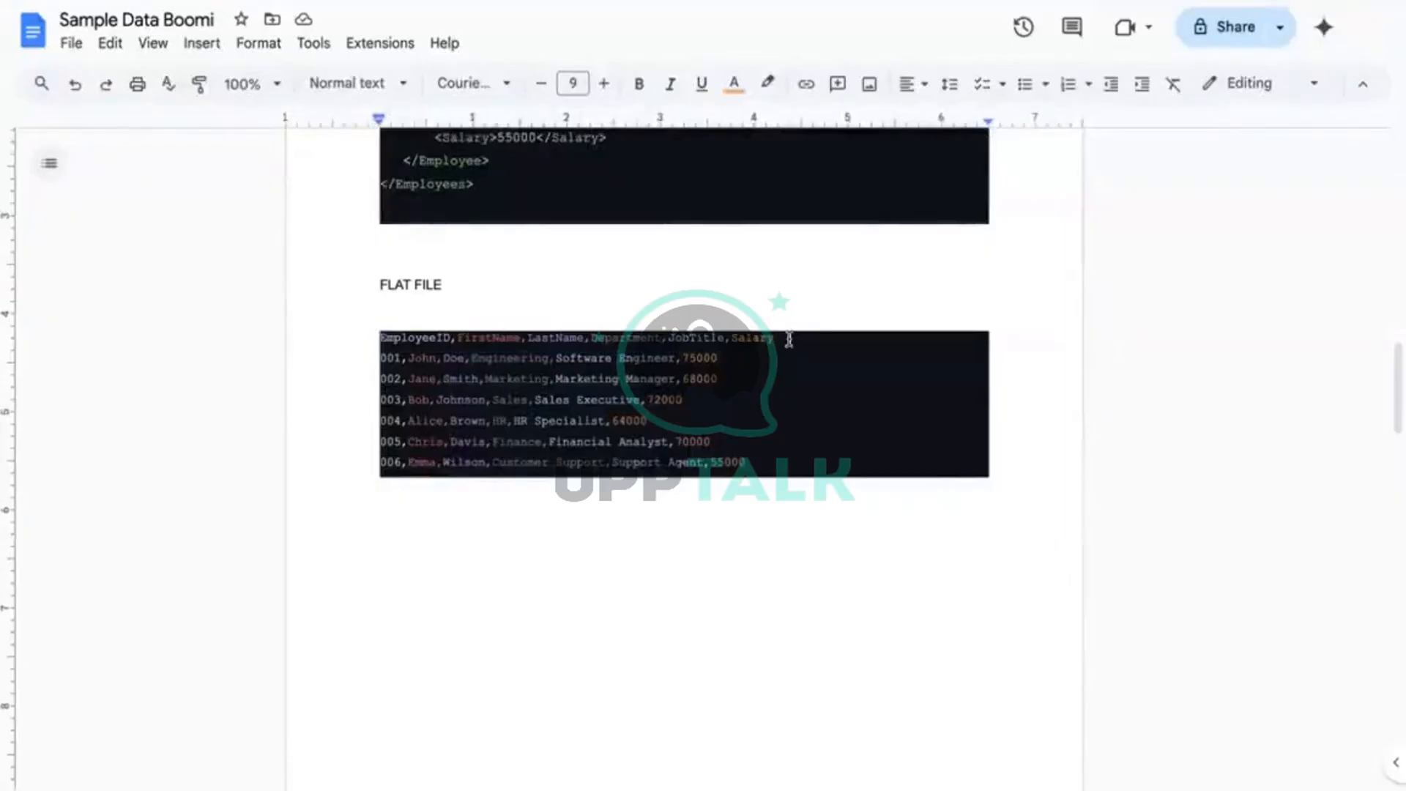
left_click_drag(789, 338, 385, 331)
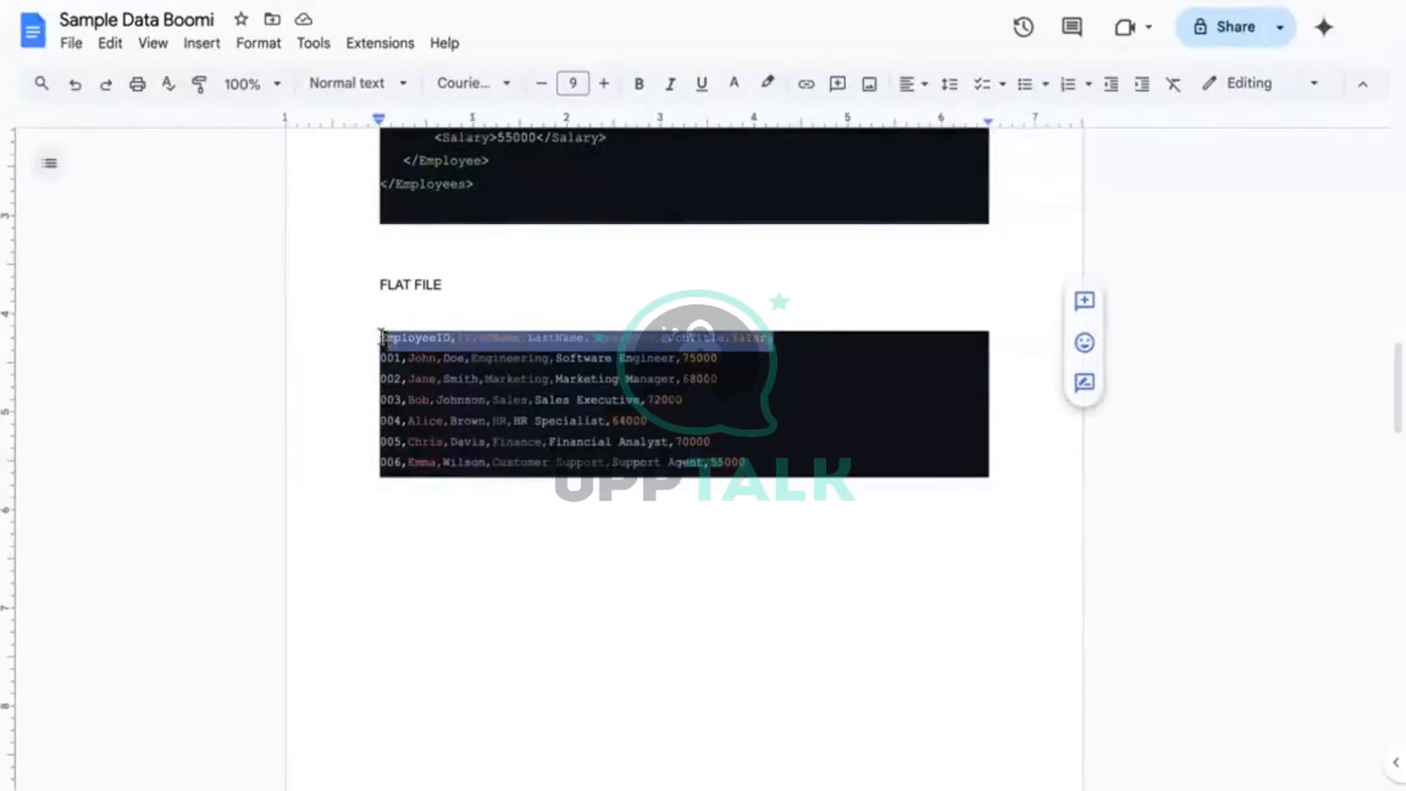
left_click(381, 337)
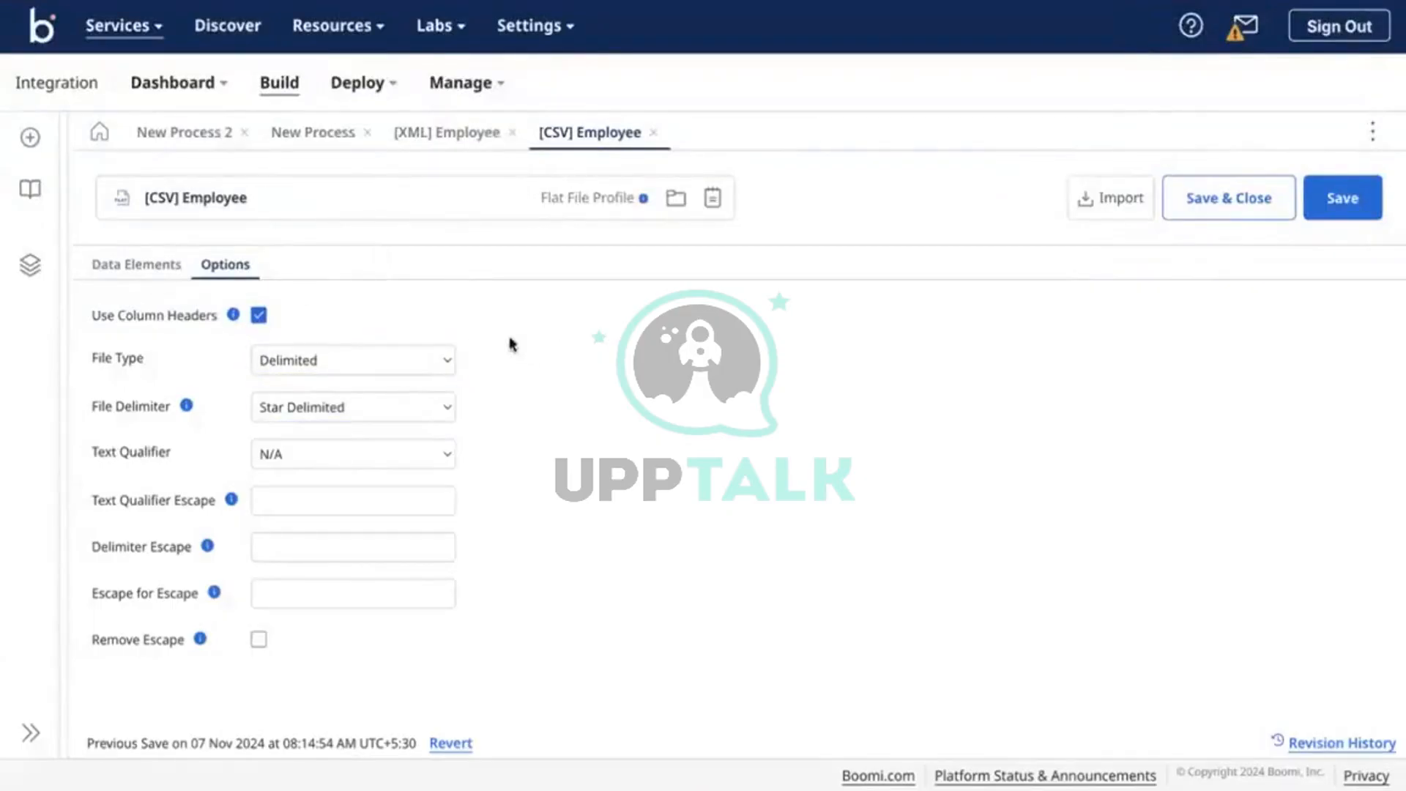
Keep the file type as Delimited and review the available file delimiter choices against the sample flat file
left_click(373, 355)
left_click(331, 353)
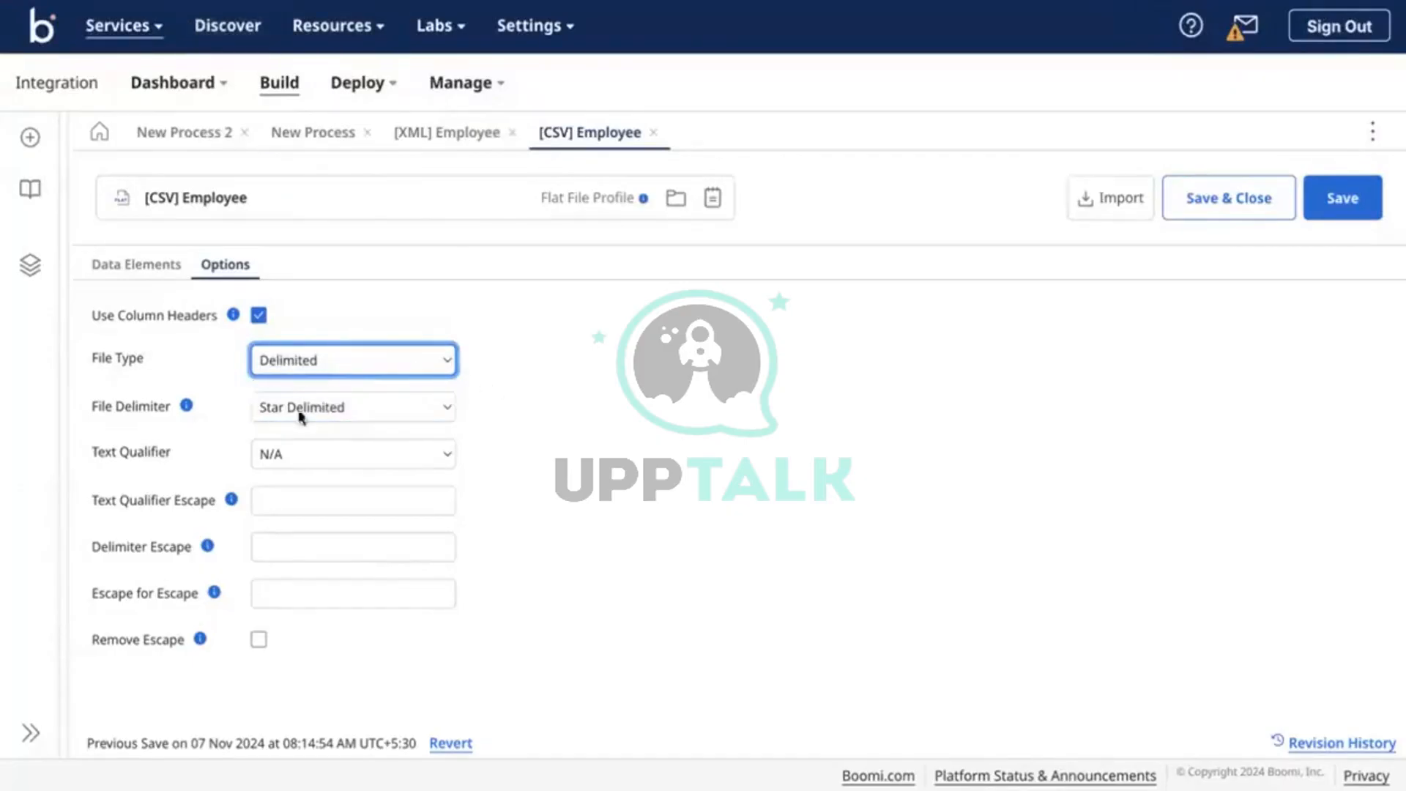
left_click(328, 408)
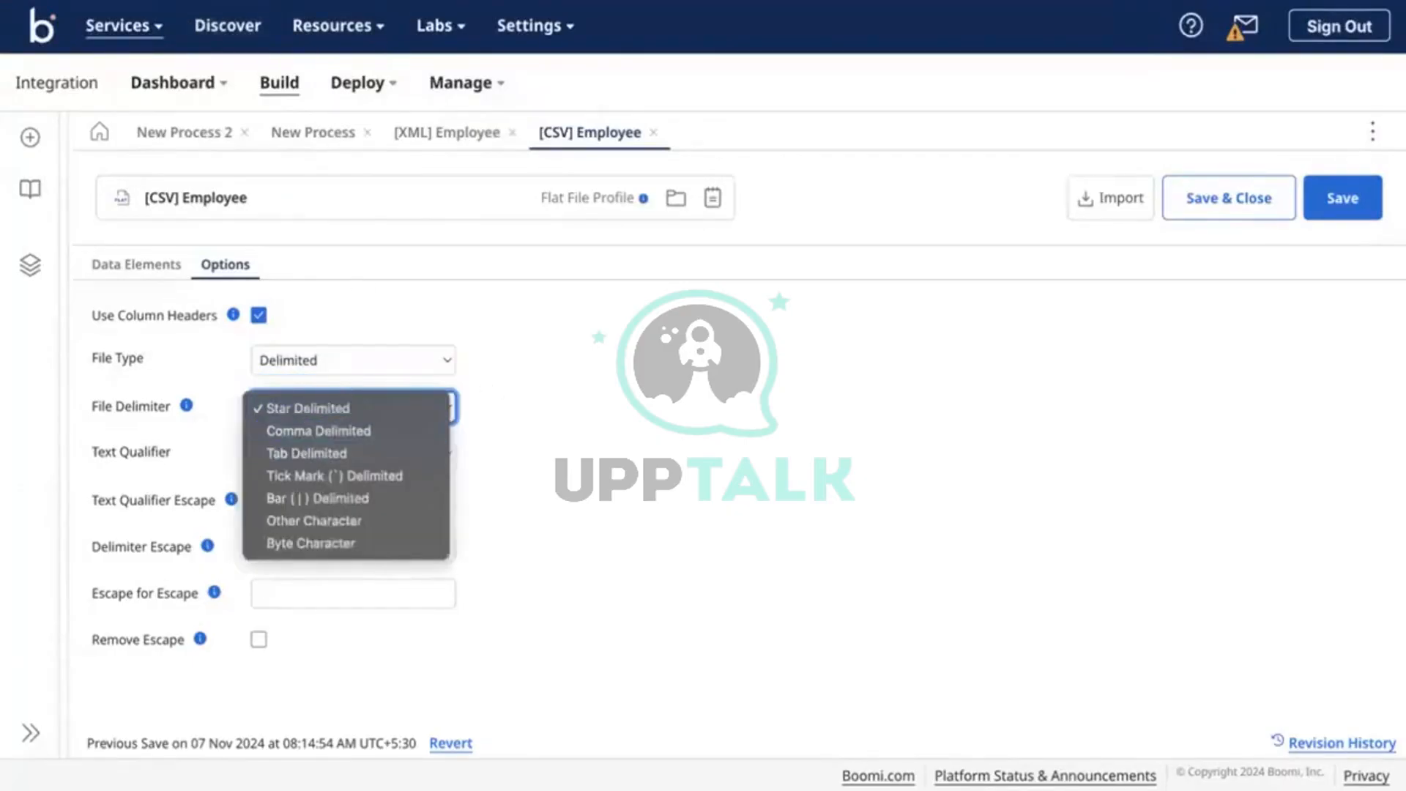
left_click(325, 16)
left_click(235, 3)
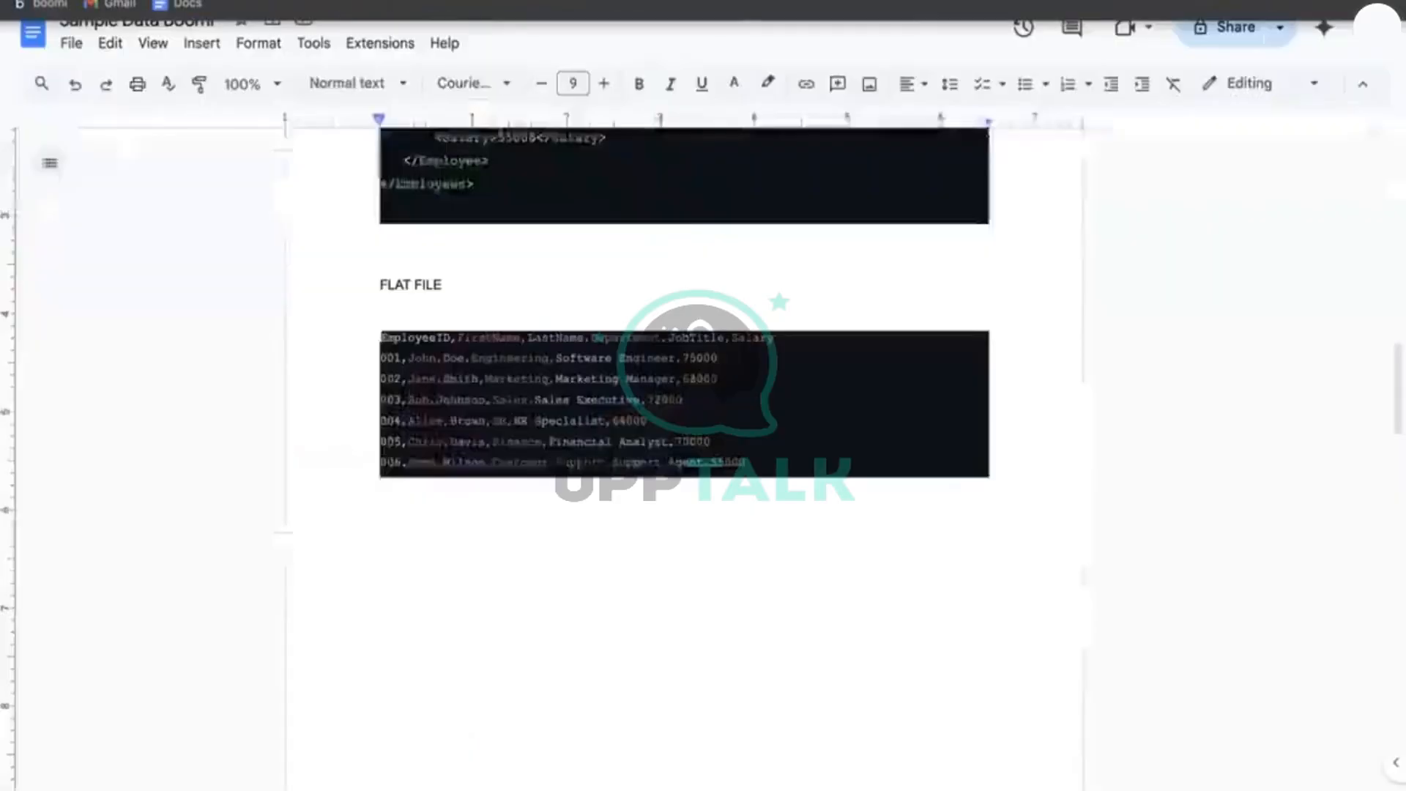
Try an asterisk and a bar as the separator after 001 in the sample's first flat file record, and put the comma back
left_click(406, 358)
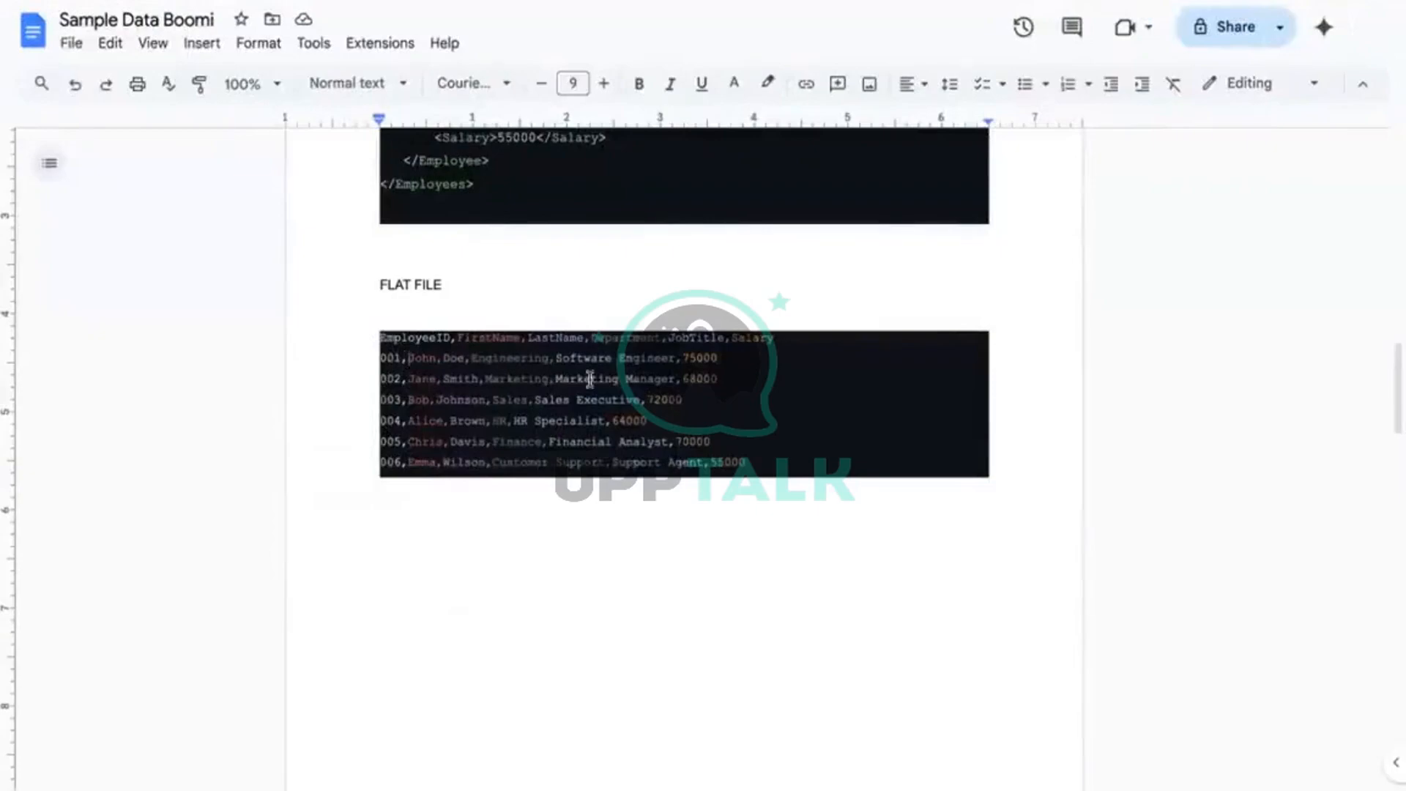
key("BackSpace")
type("*")
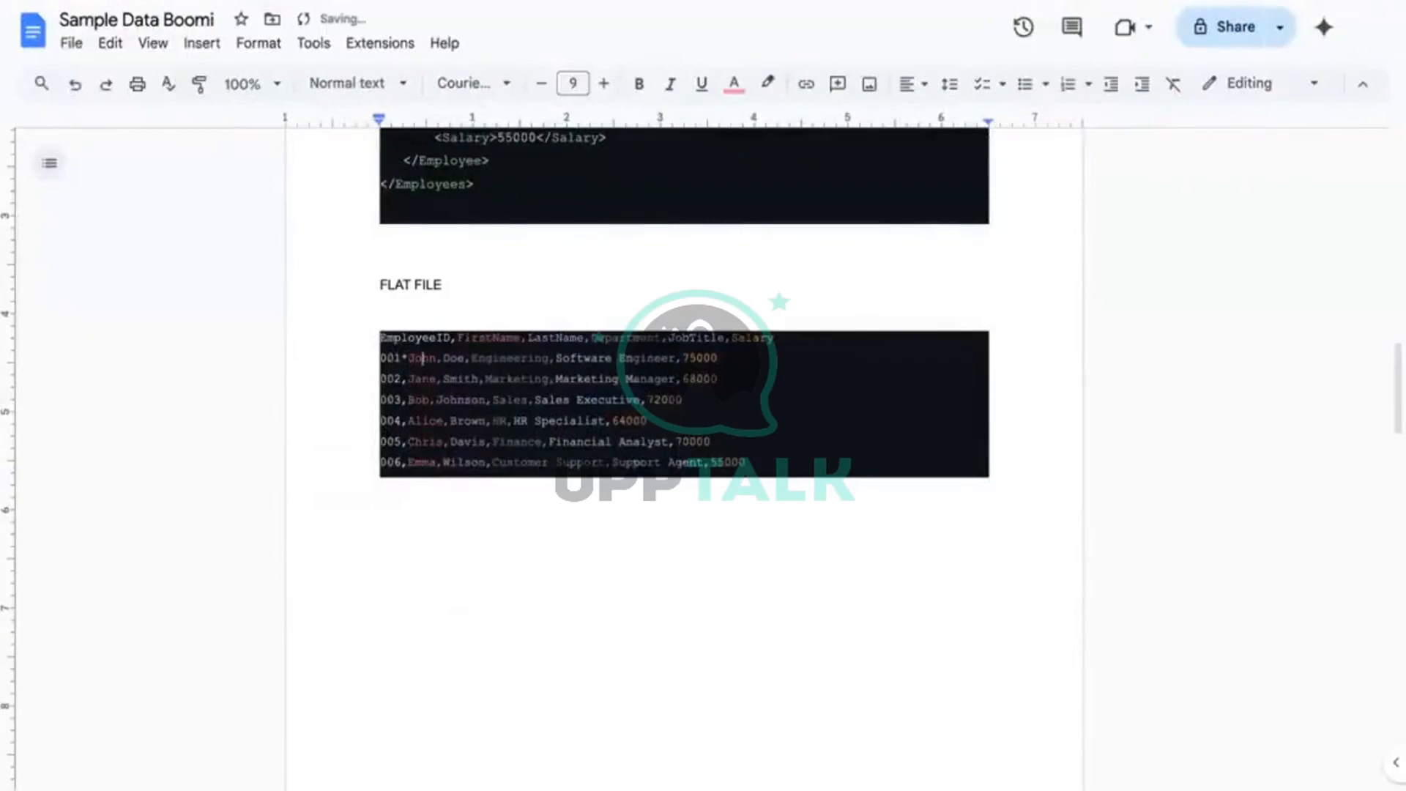
key("BackSpace")
type("|")
key("Left")
key("Left")
key("BackSpace")
type(",")
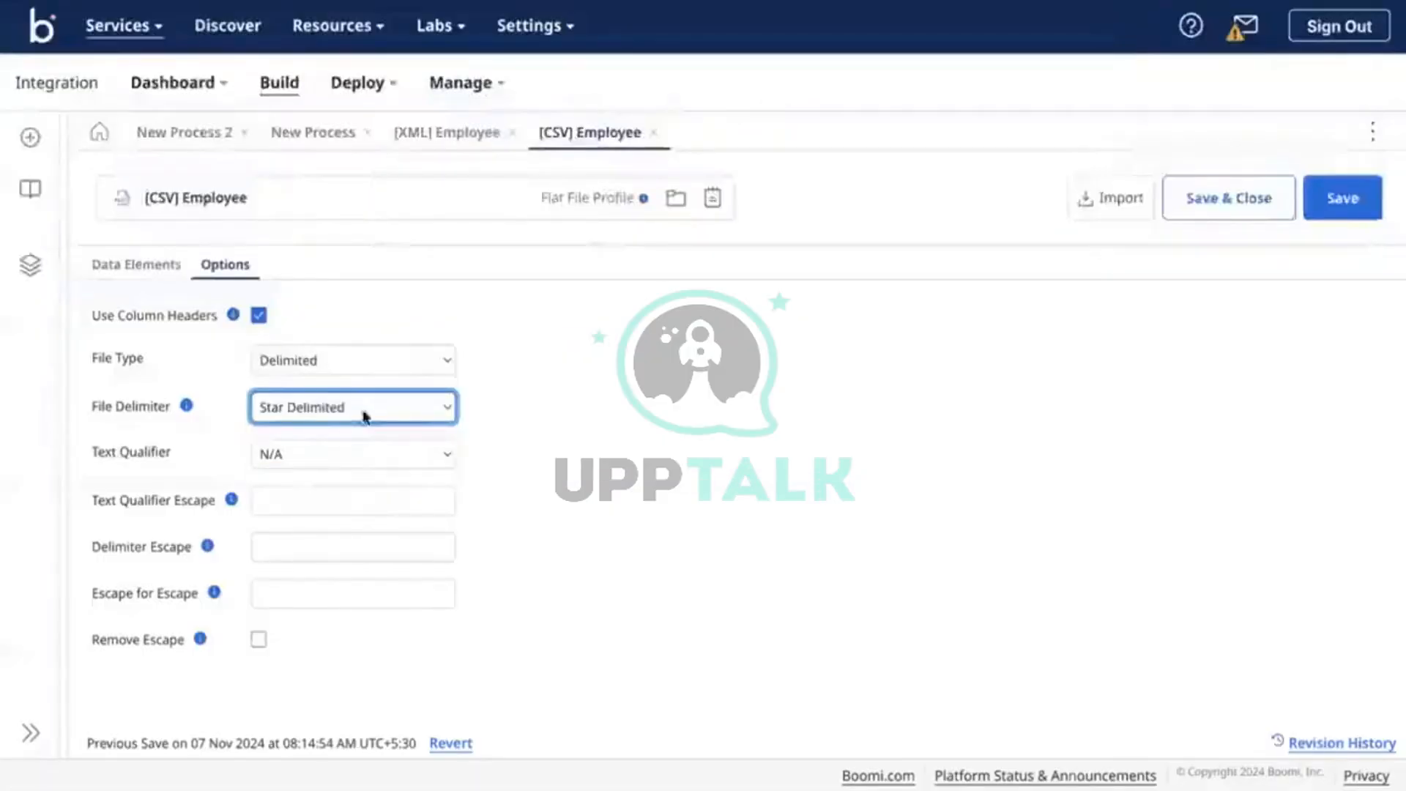
Set the [CSV] Employee profile's file delimiter to Comma Delimited and review the other delimiter choices
left_click(366, 403)
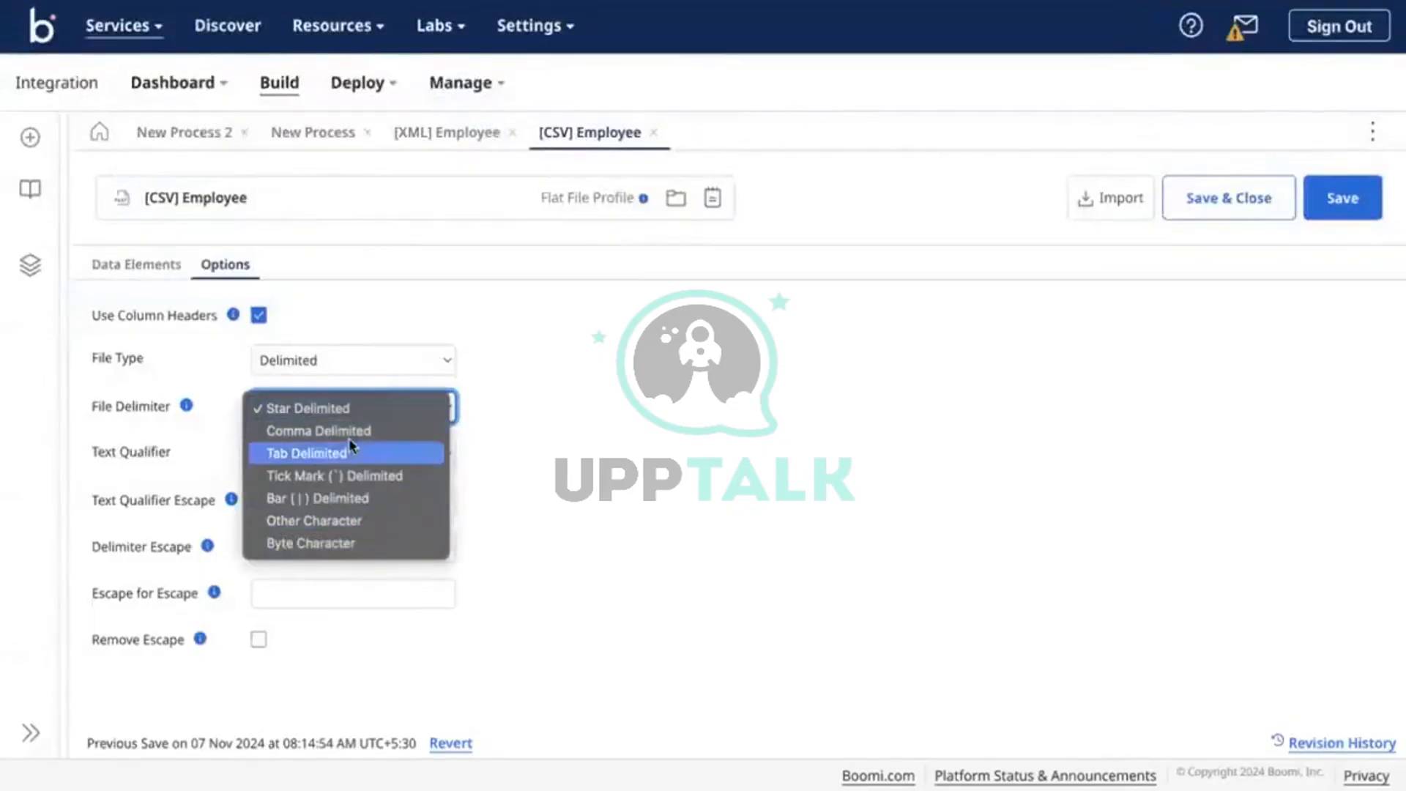
left_click(350, 433)
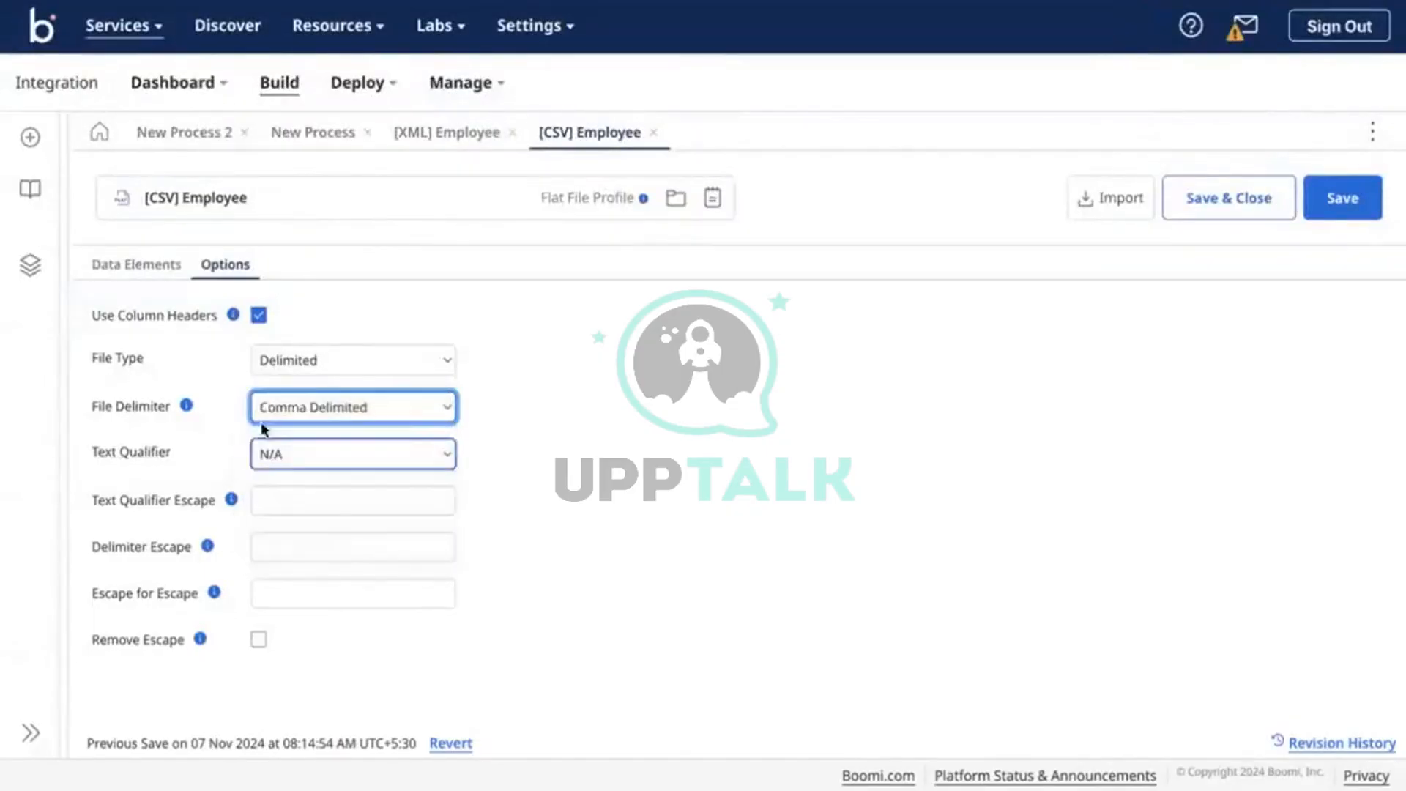
left_click(444, 408)
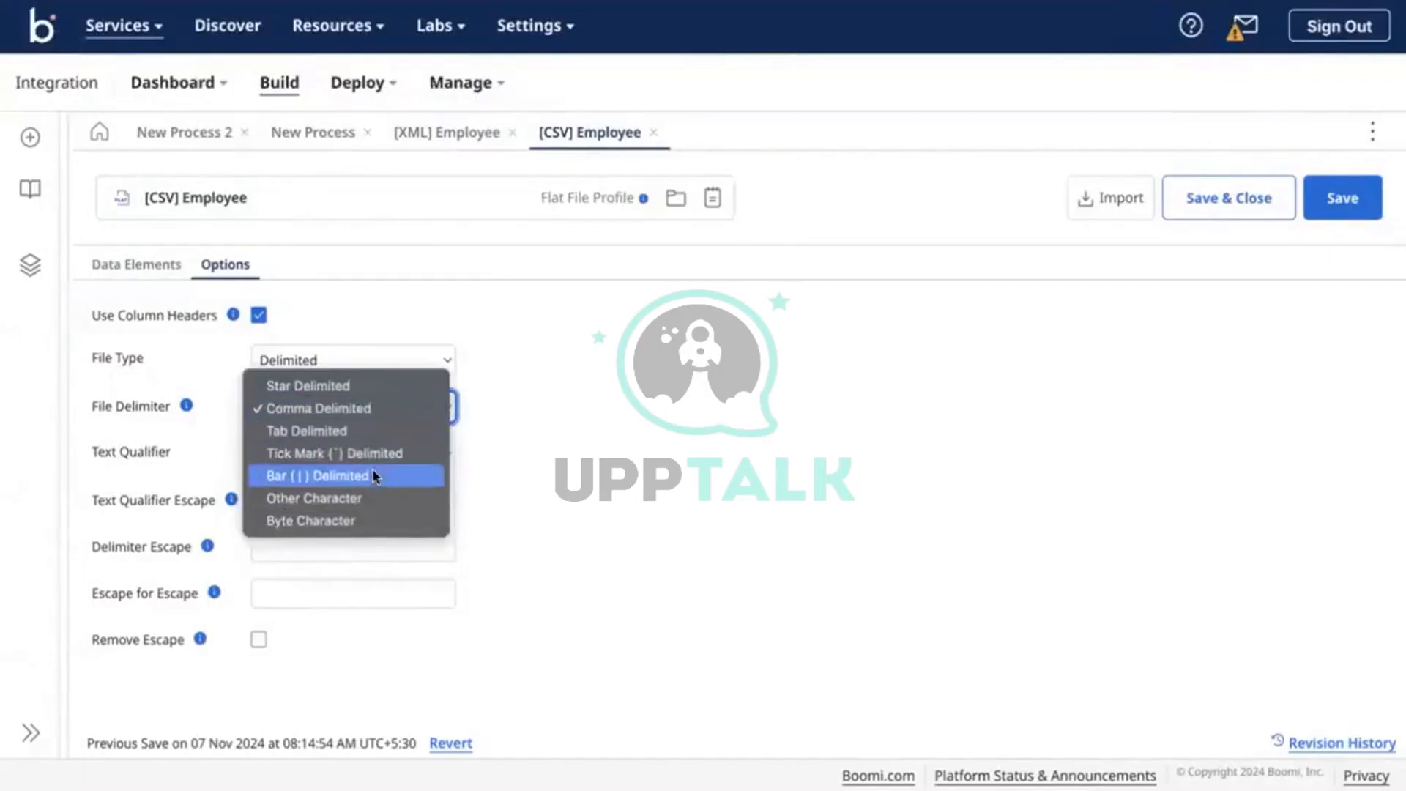
Keep Comma Delimited as the file delimiter and review the available Text Qualifier choices
left_click(386, 412)
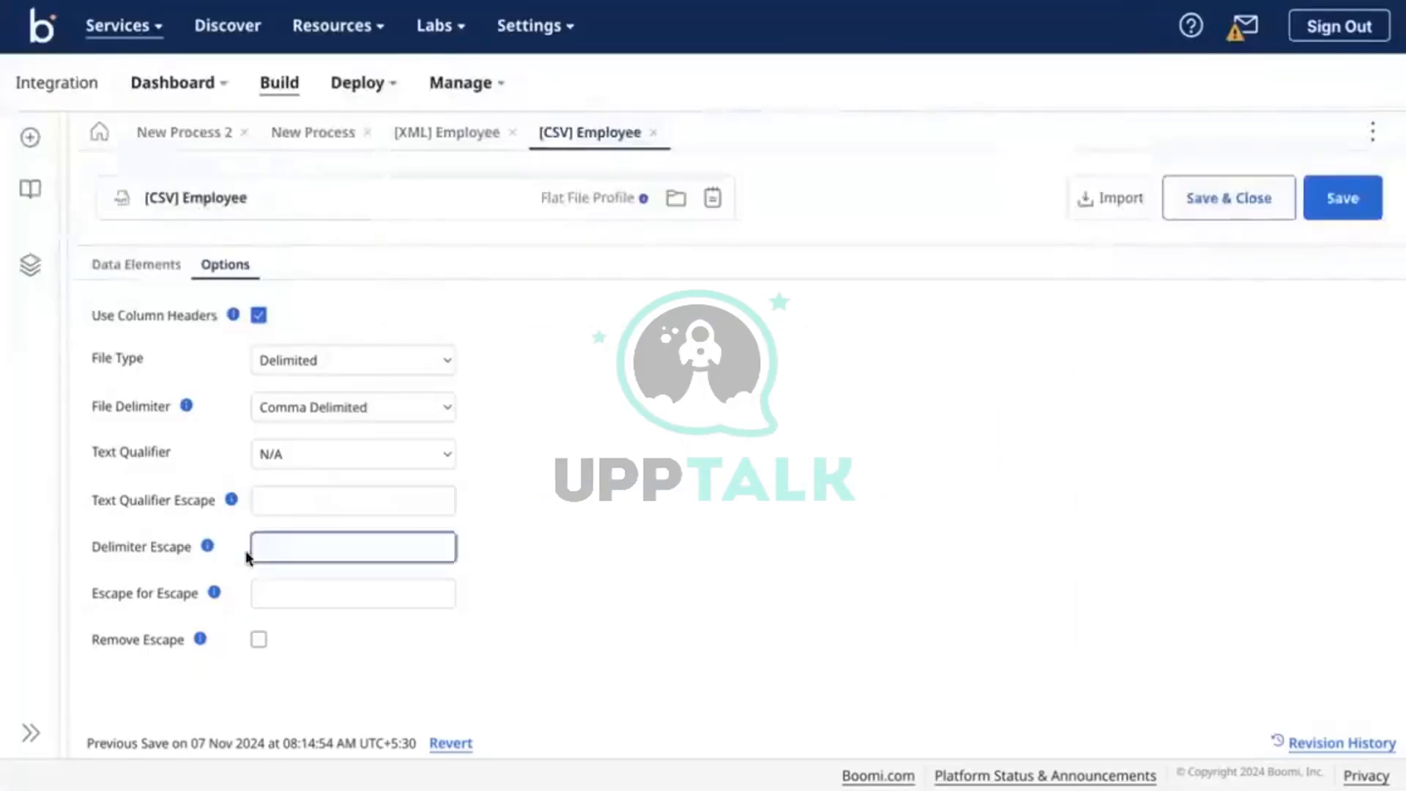
left_click(432, 486)
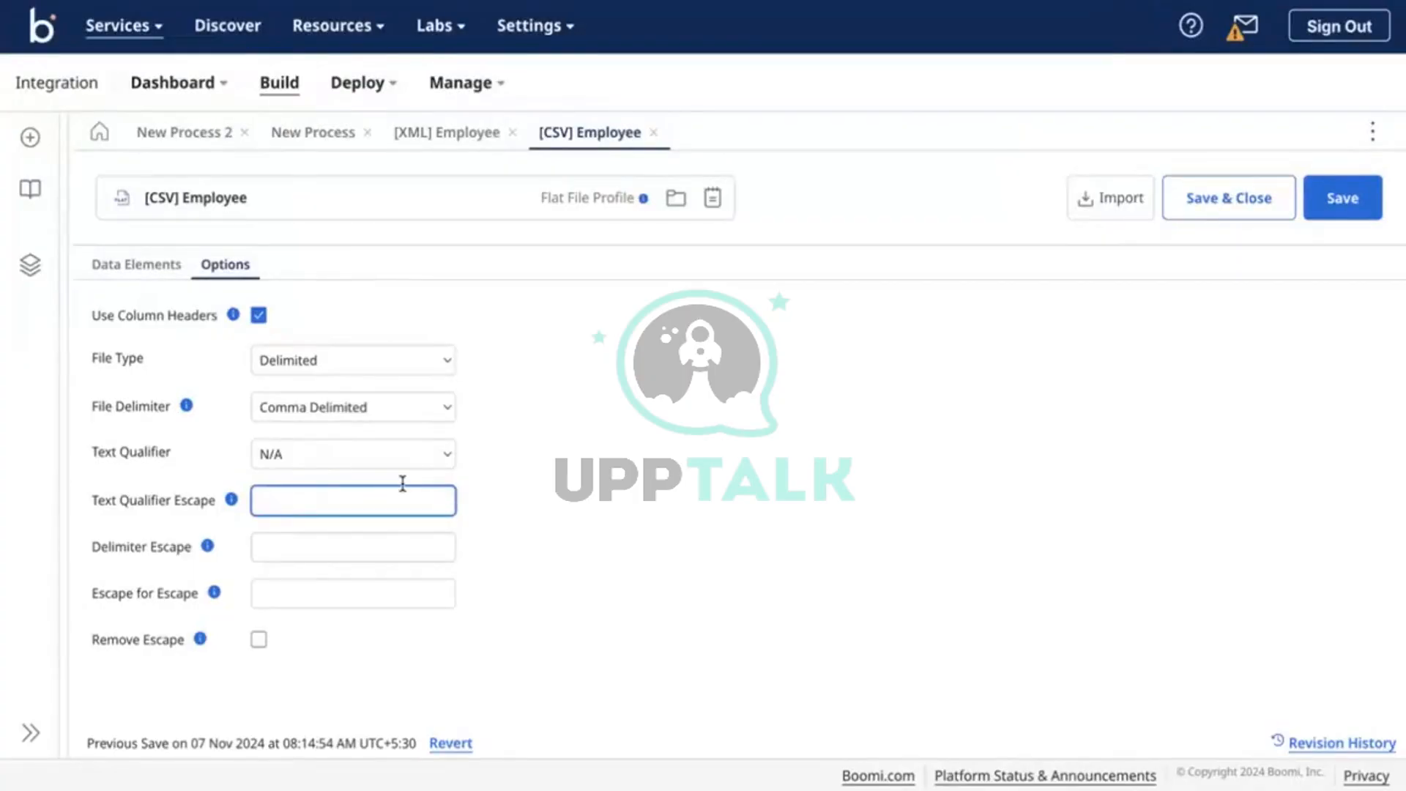
left_click(495, 517)
left_click(443, 462)
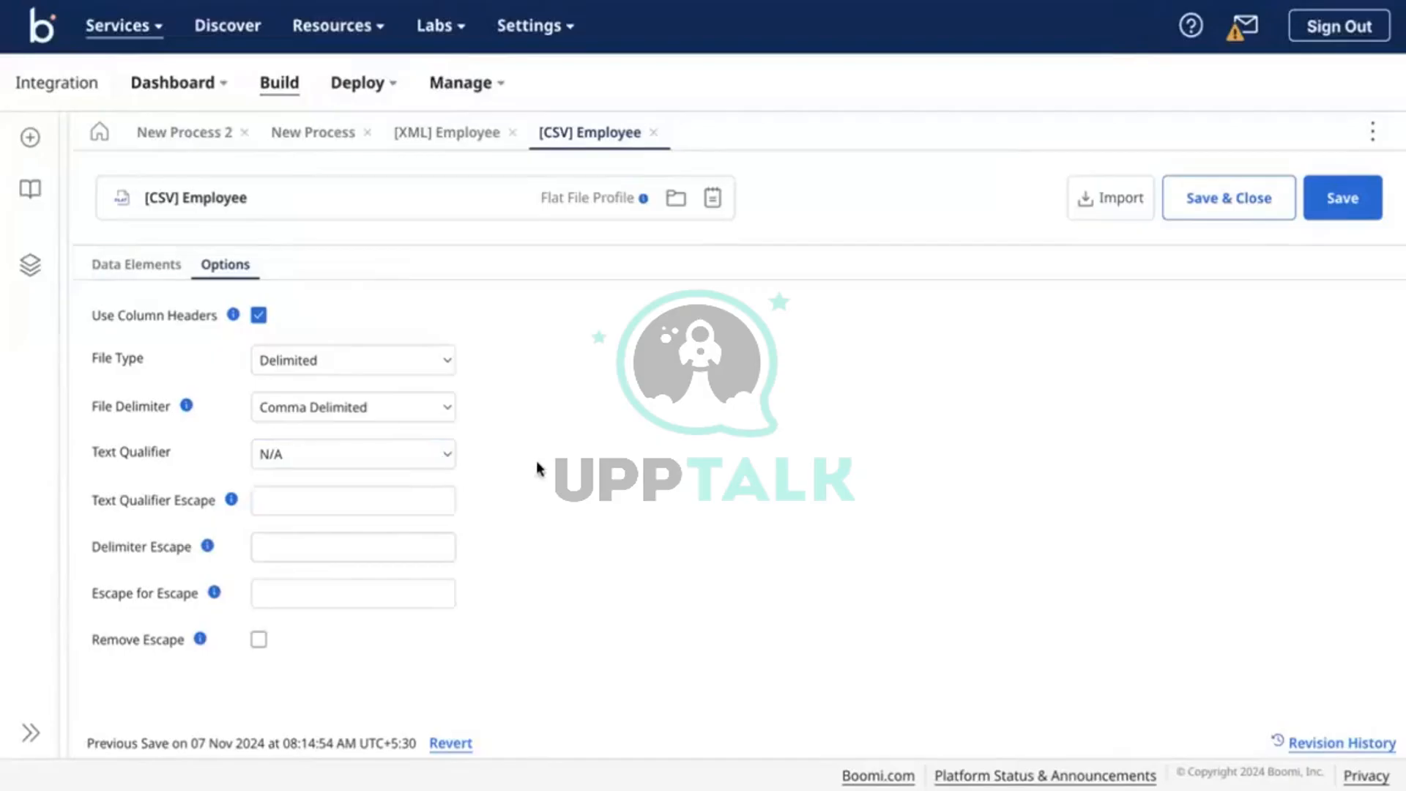
left_click(399, 461)
left_click(377, 458)
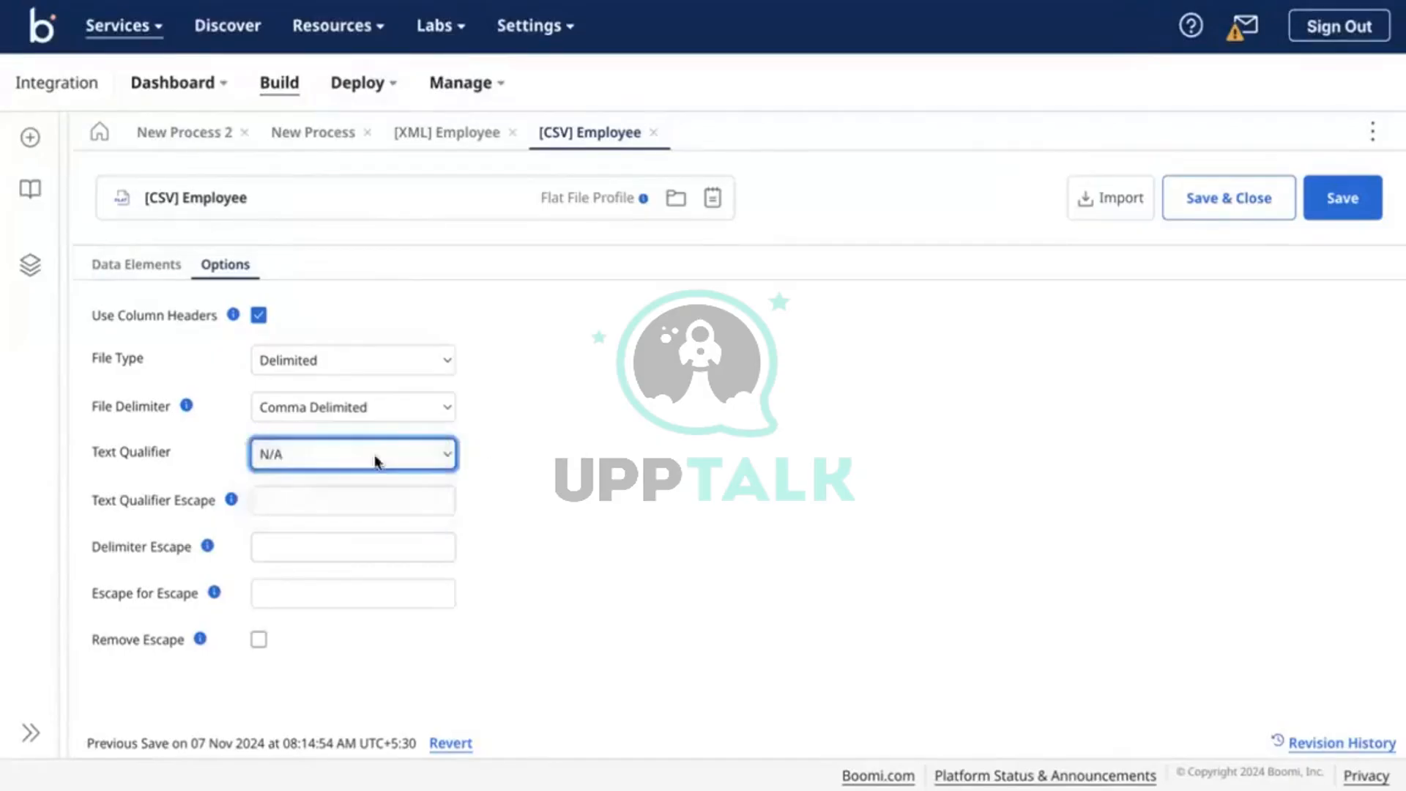
left_click(361, 460)
left_click(501, 448)
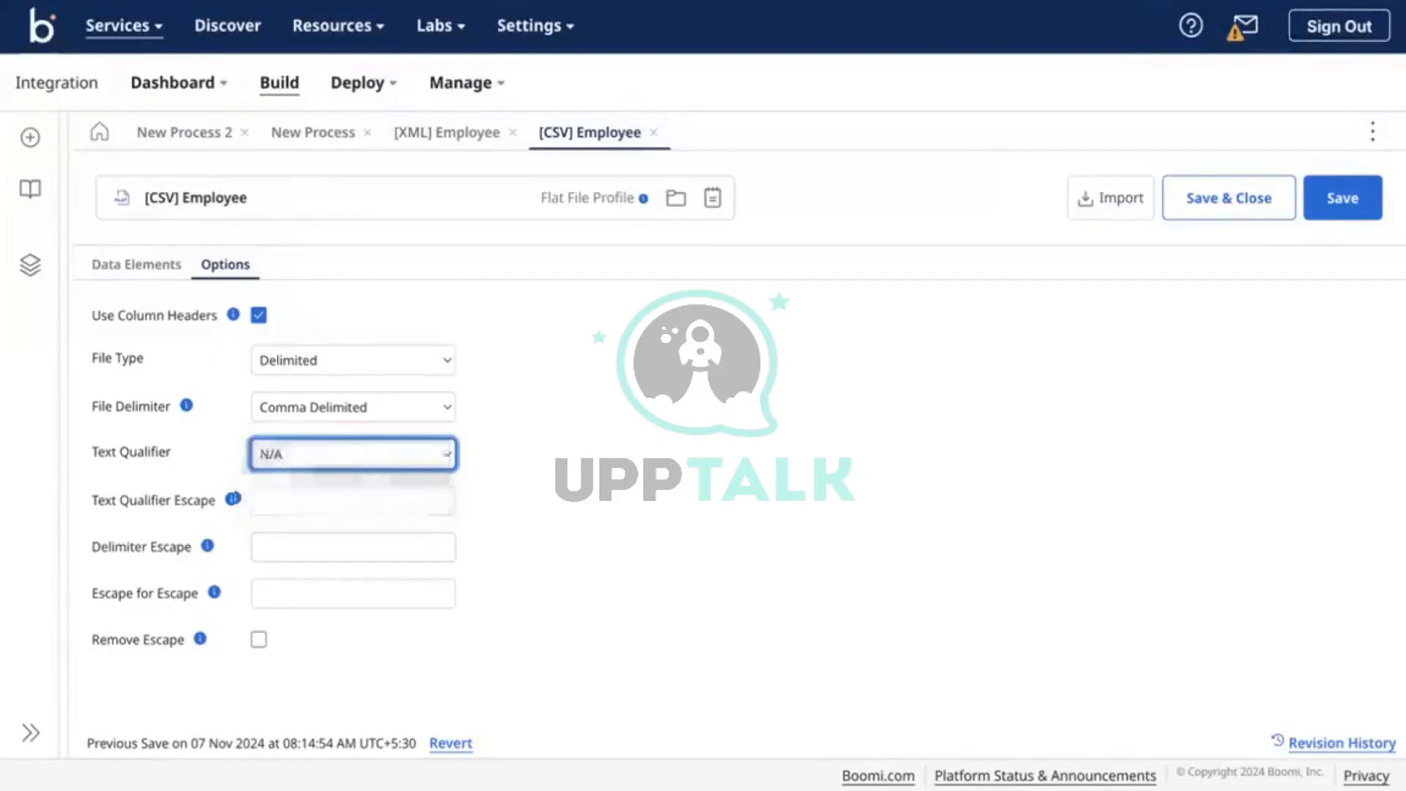
left_click(237, 499)
left_click(231, 500)
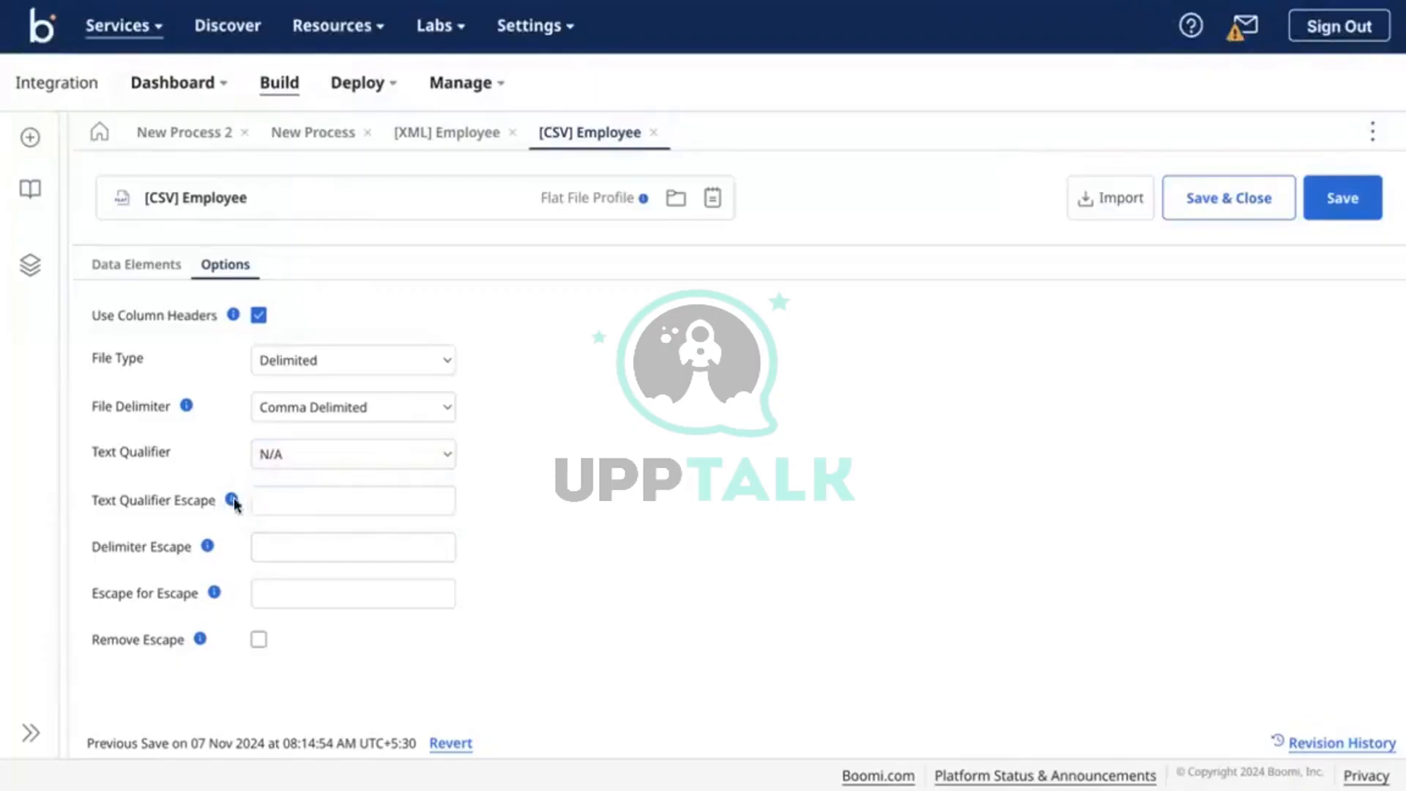
left_click(335, 450)
left_click(364, 465)
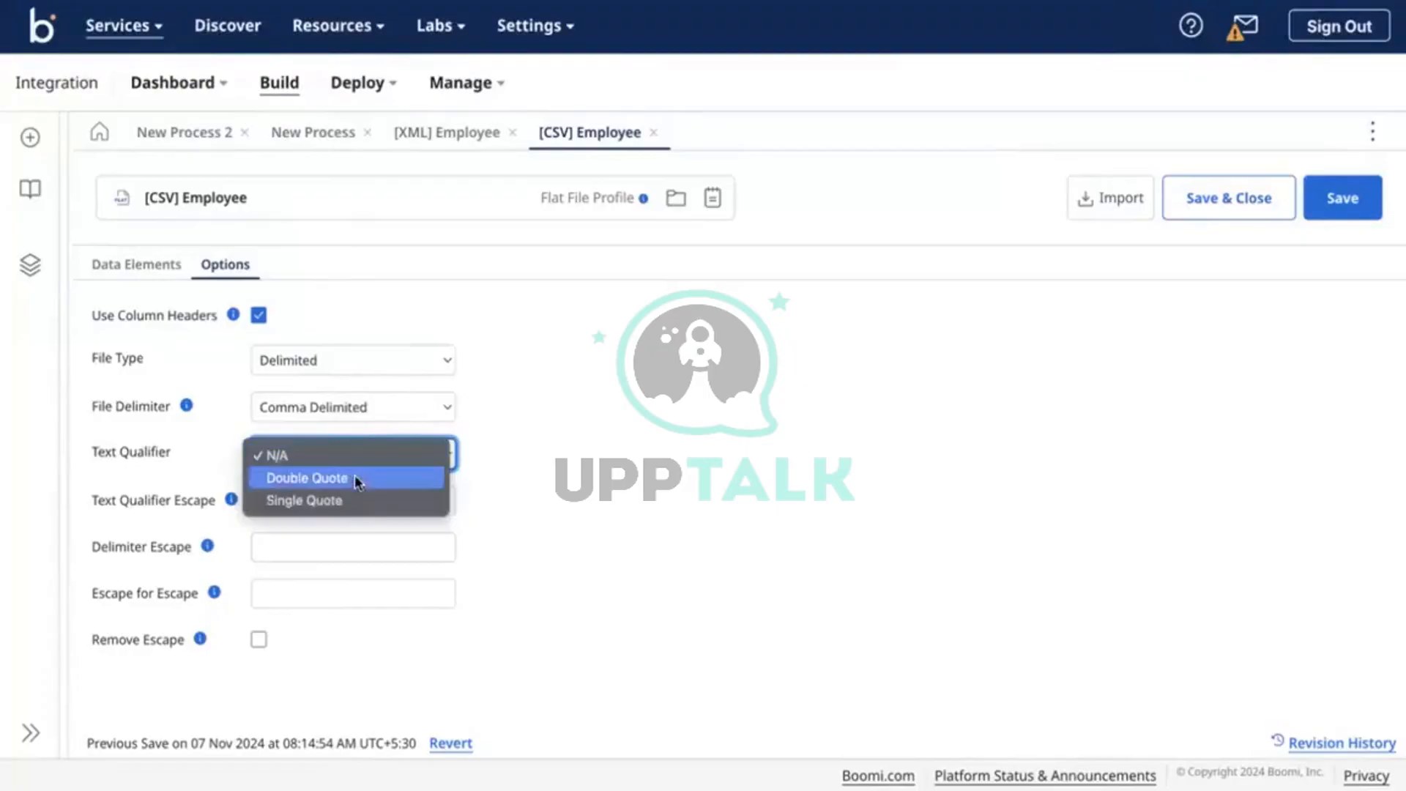
key("Escape")
Switch to the Sample Data Boomi document and enclose the first and last name values of flat file record 001 in one pair of double quotes
left_click(341, 2)
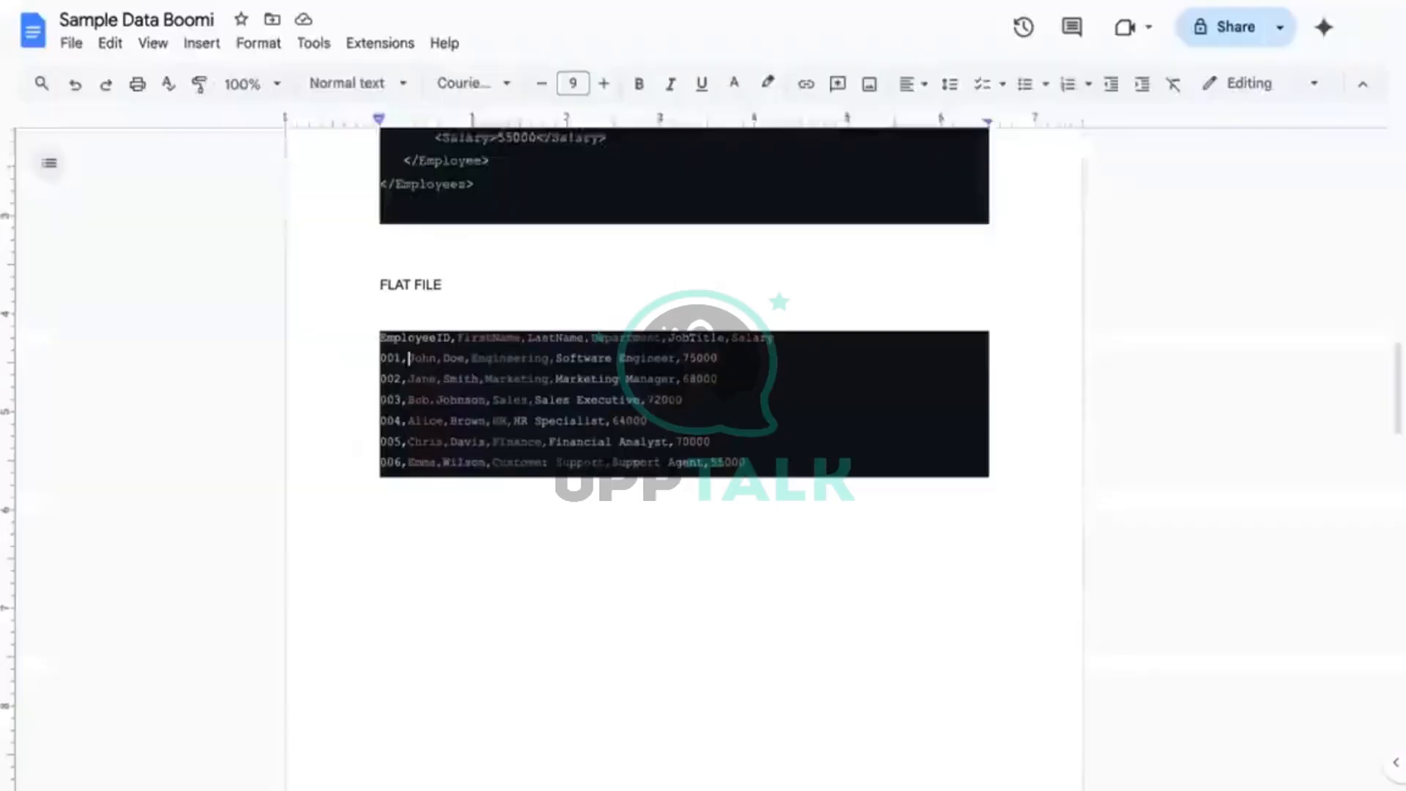
left_click(407, 355)
type("\"")
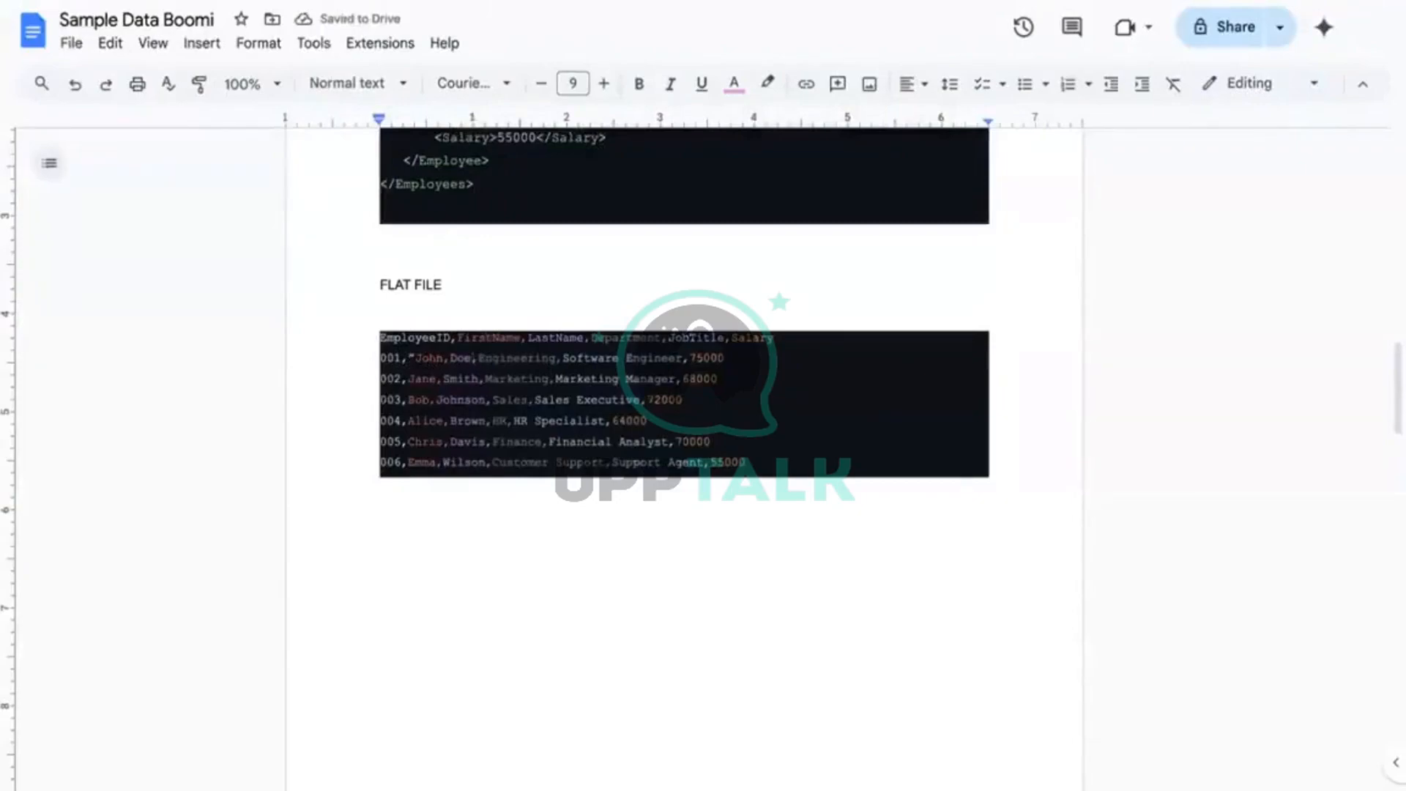
type("\"")
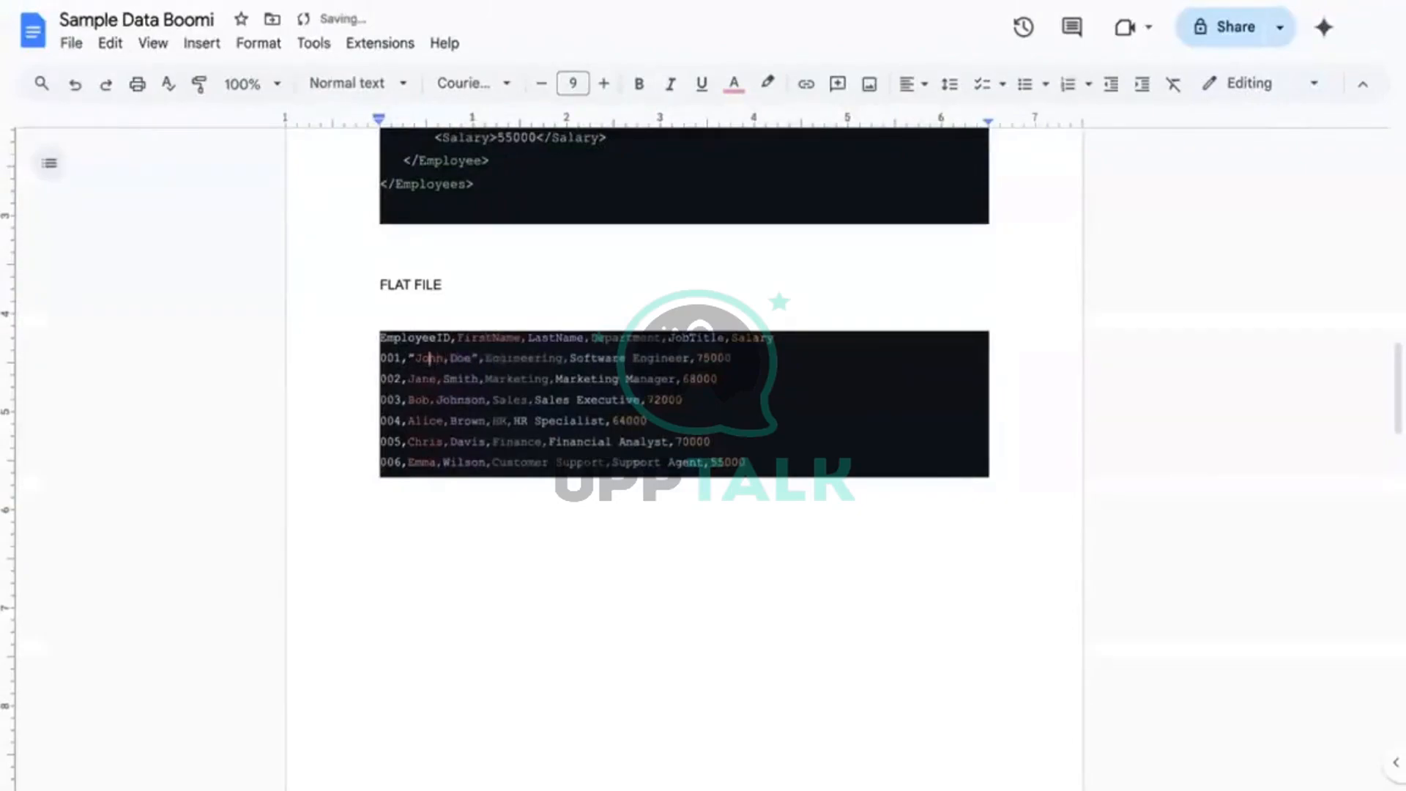
left_click(410, 358)
left_click(473, 358)
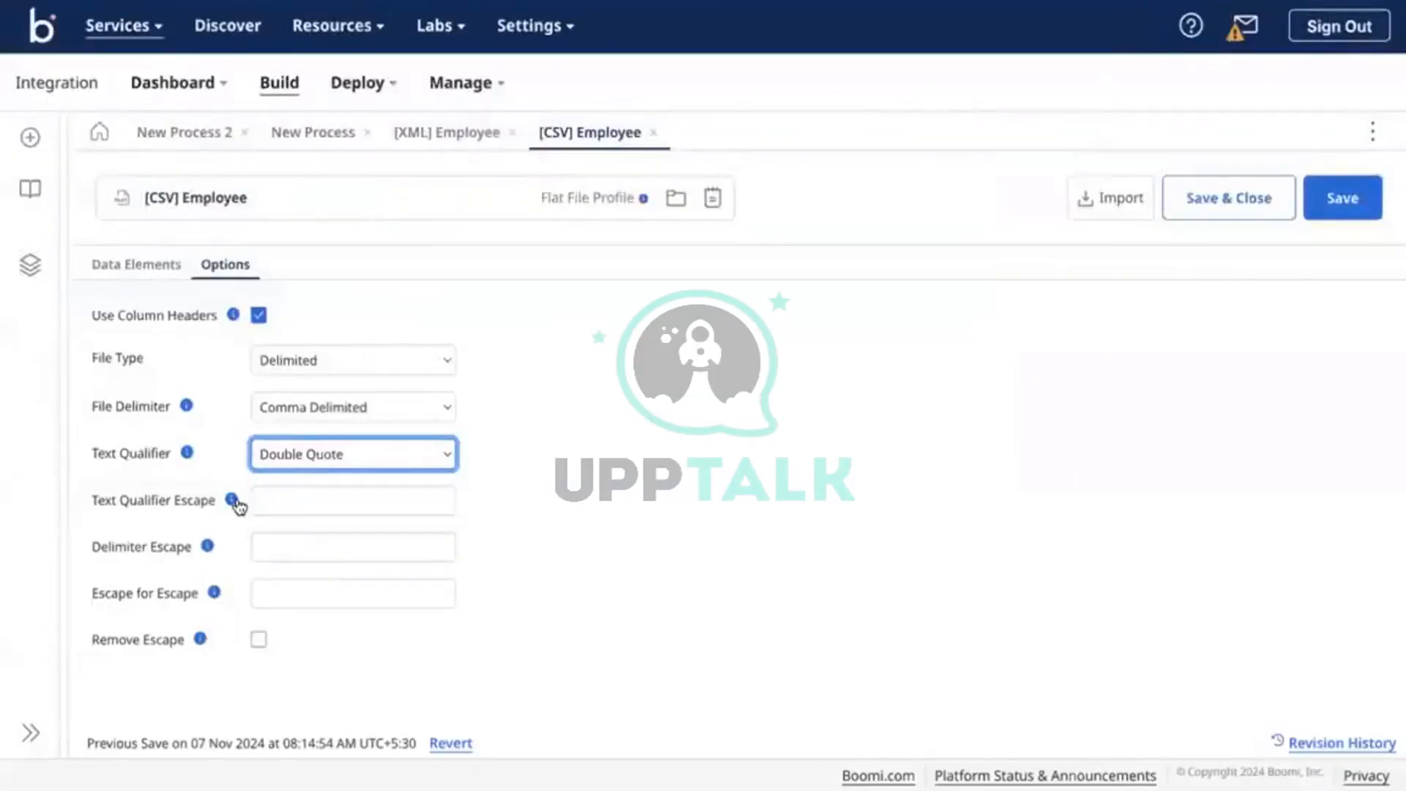
Set the [CSV] Employee profile's Text Qualifier to Double Quote and its Text Qualifier Escape to a comma, checking the quoted value in the sample record
left_click(233, 501)
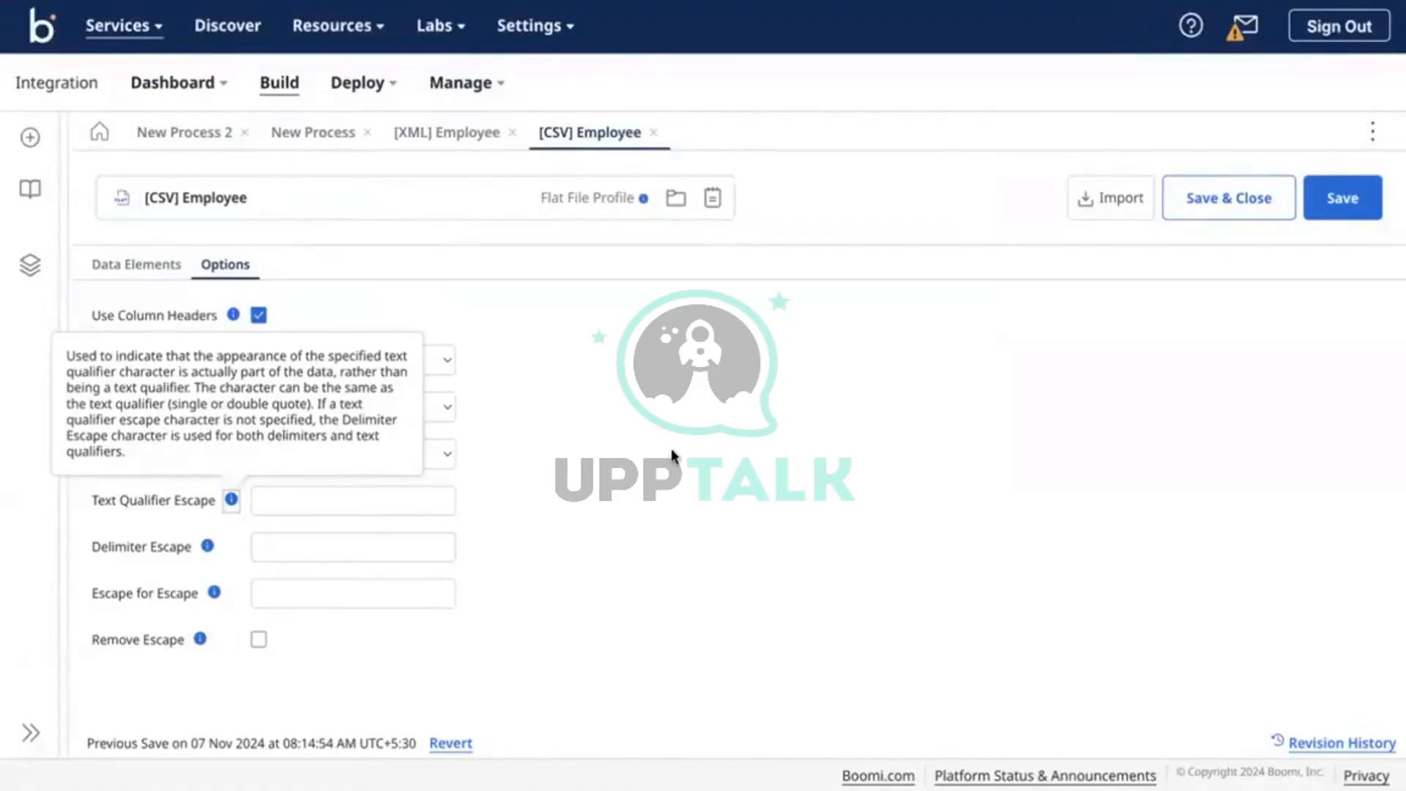
left_click(355, 495)
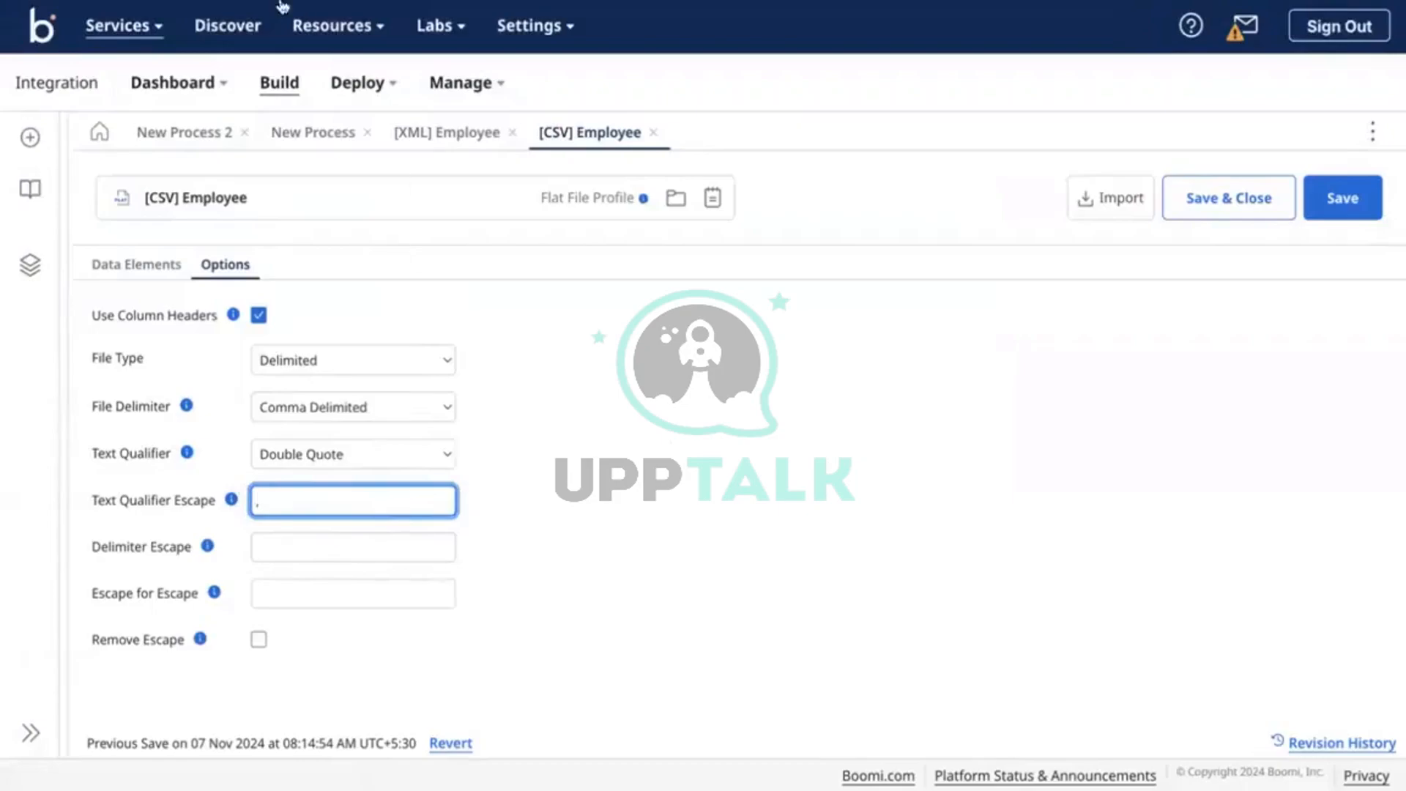
key("ctrl+Tab")
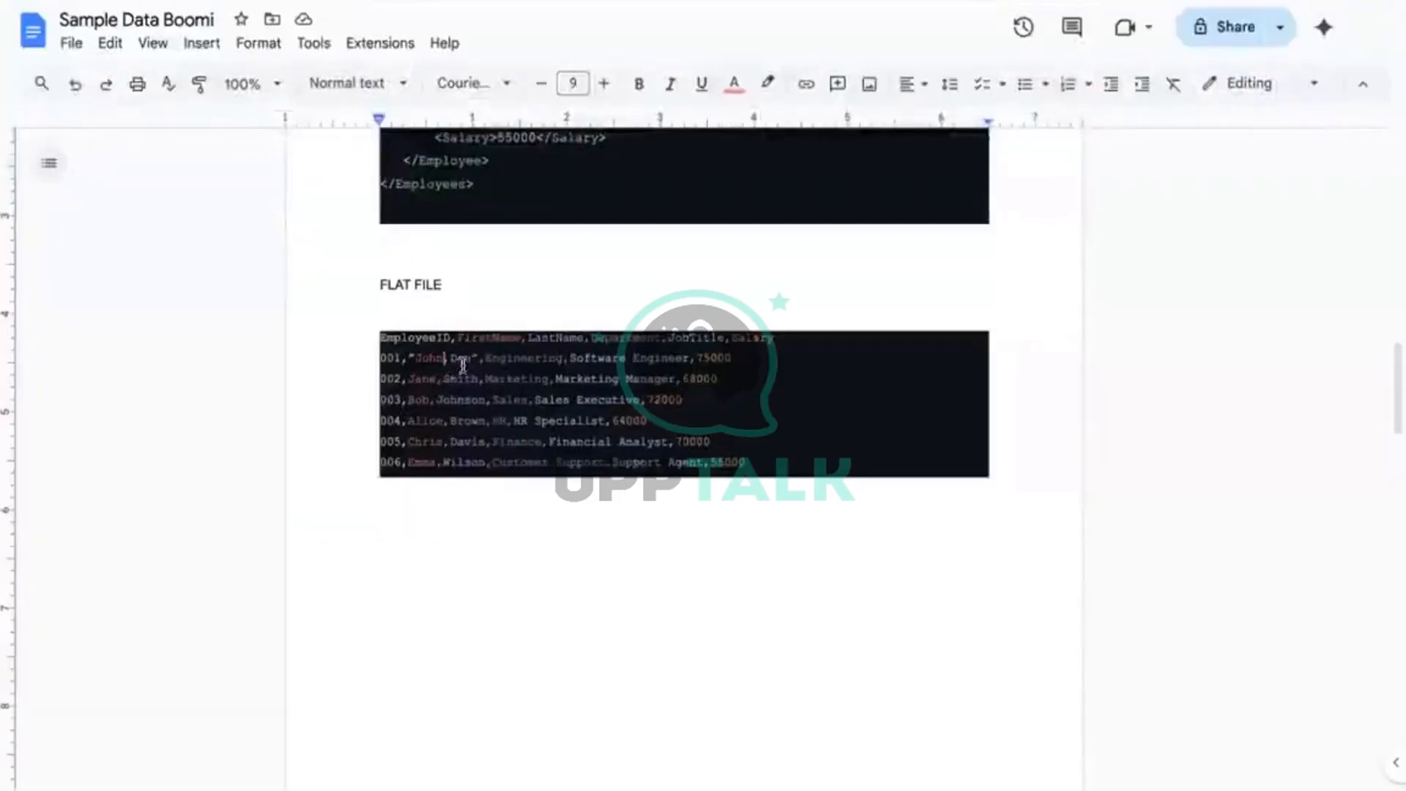
left_click_drag(414, 359, 472, 359)
key("ctrl+shift+Tab")
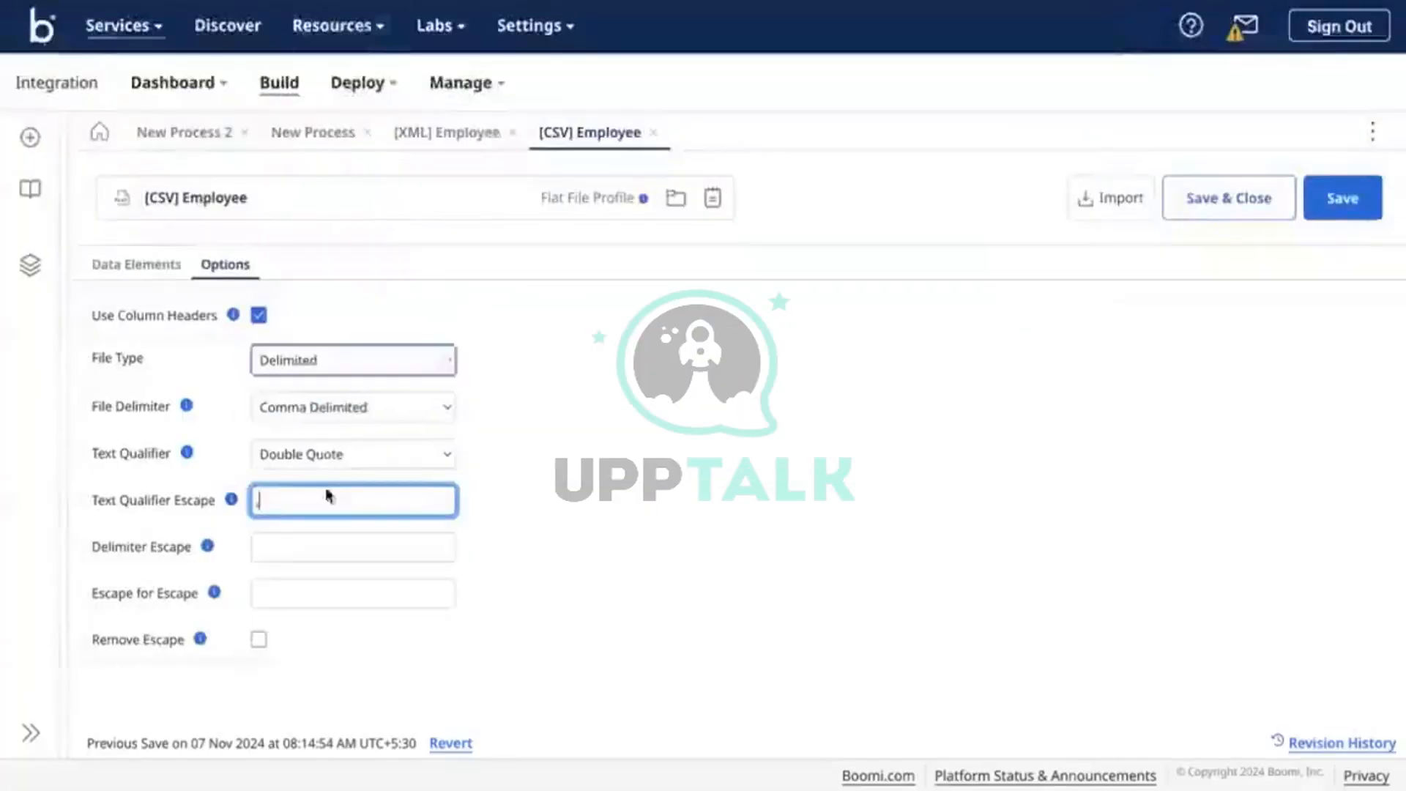
Read the Delimiter Escape help and set the Delimiter Escape to a hyphen
left_click(582, 542)
left_click(426, 545)
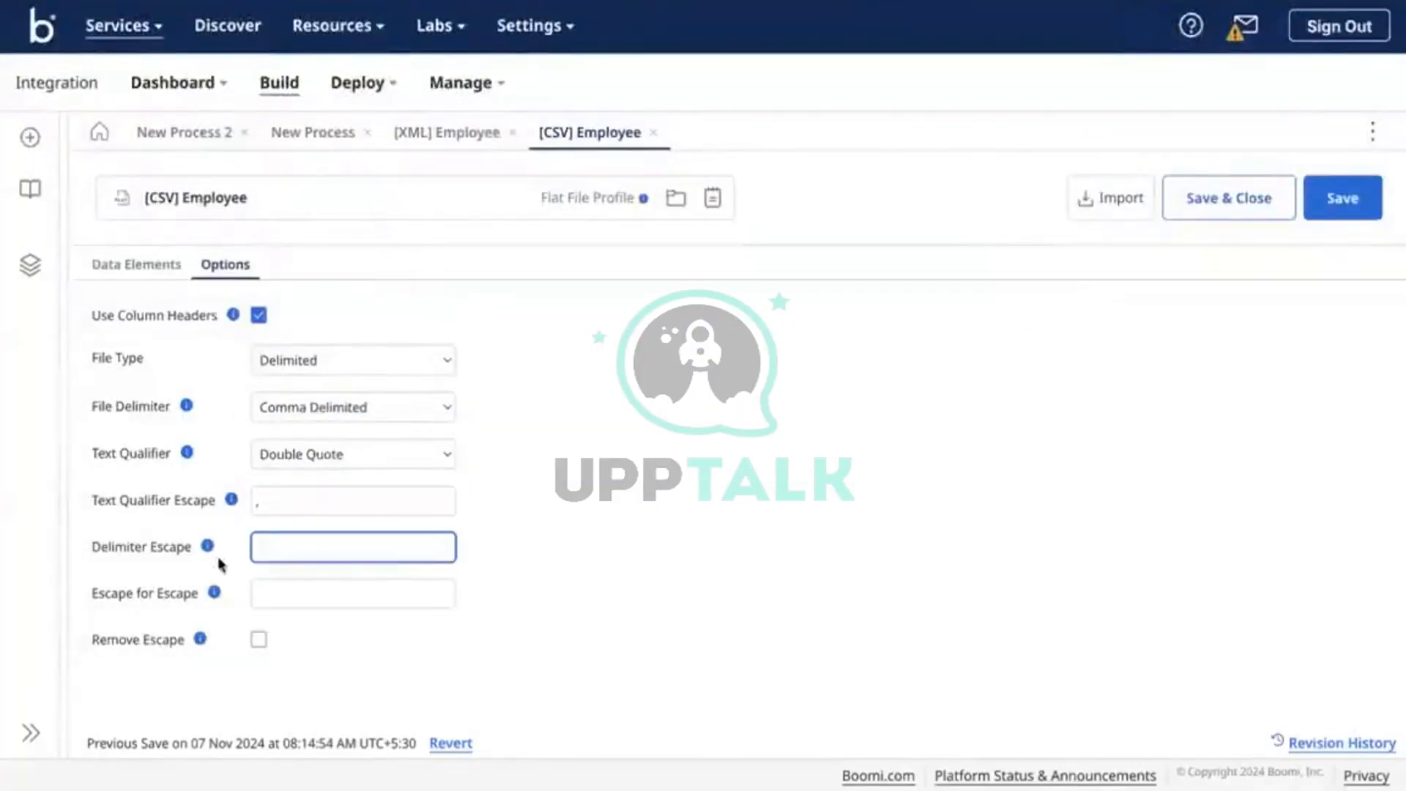
left_click(207, 546)
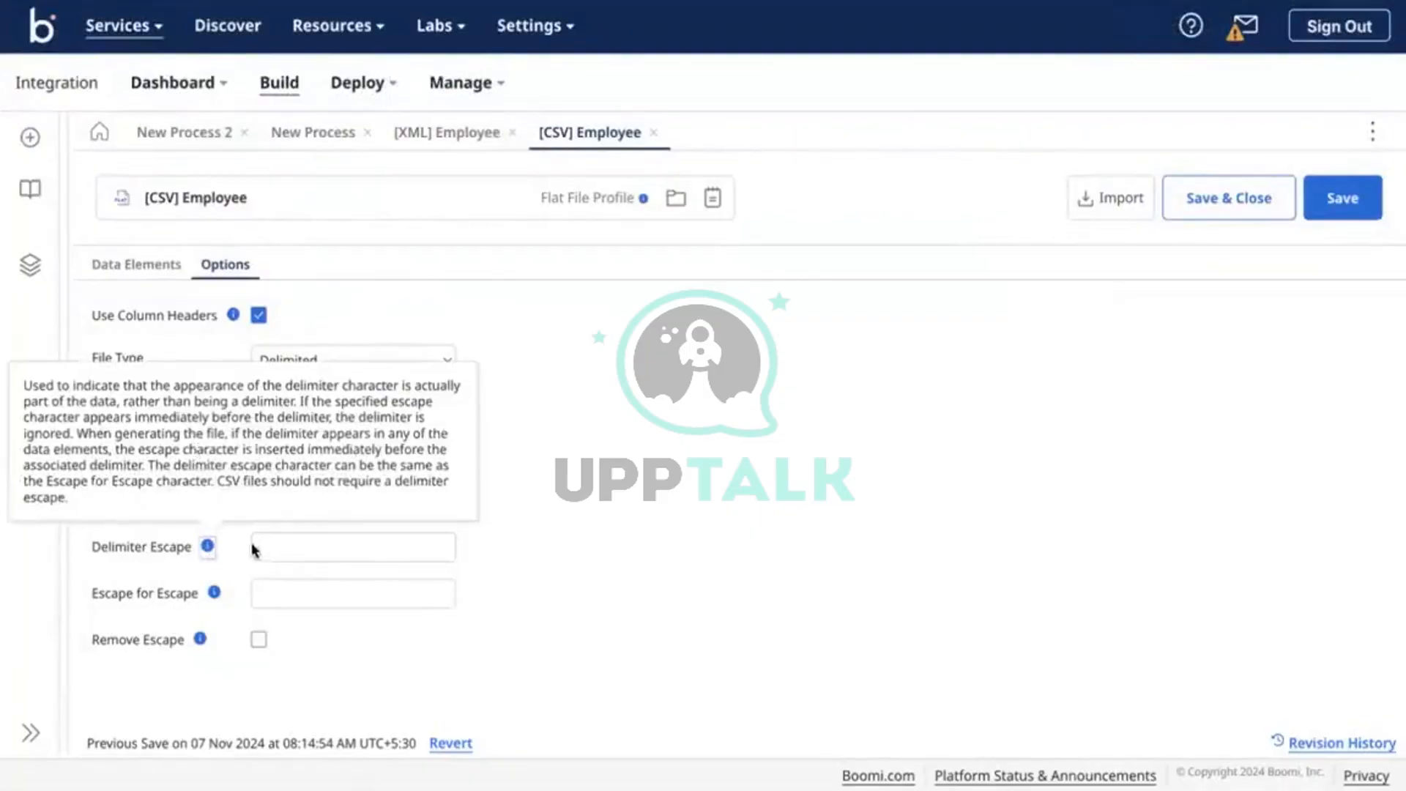
left_click(424, 540)
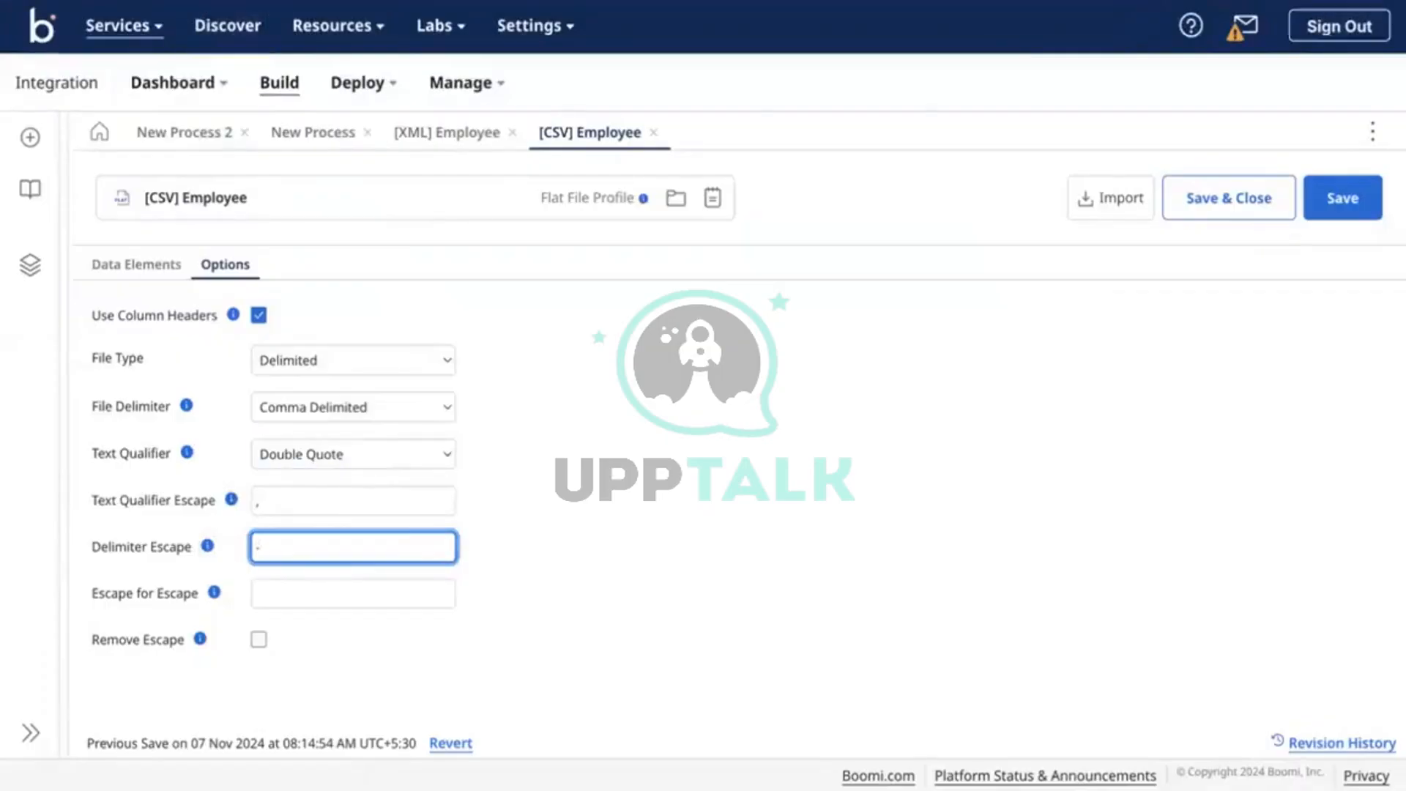
In the sample document's record 001, replace the comma between the first and last name with a hyphen and examine the quoted value
left_click(307, 2)
left_click(455, 362)
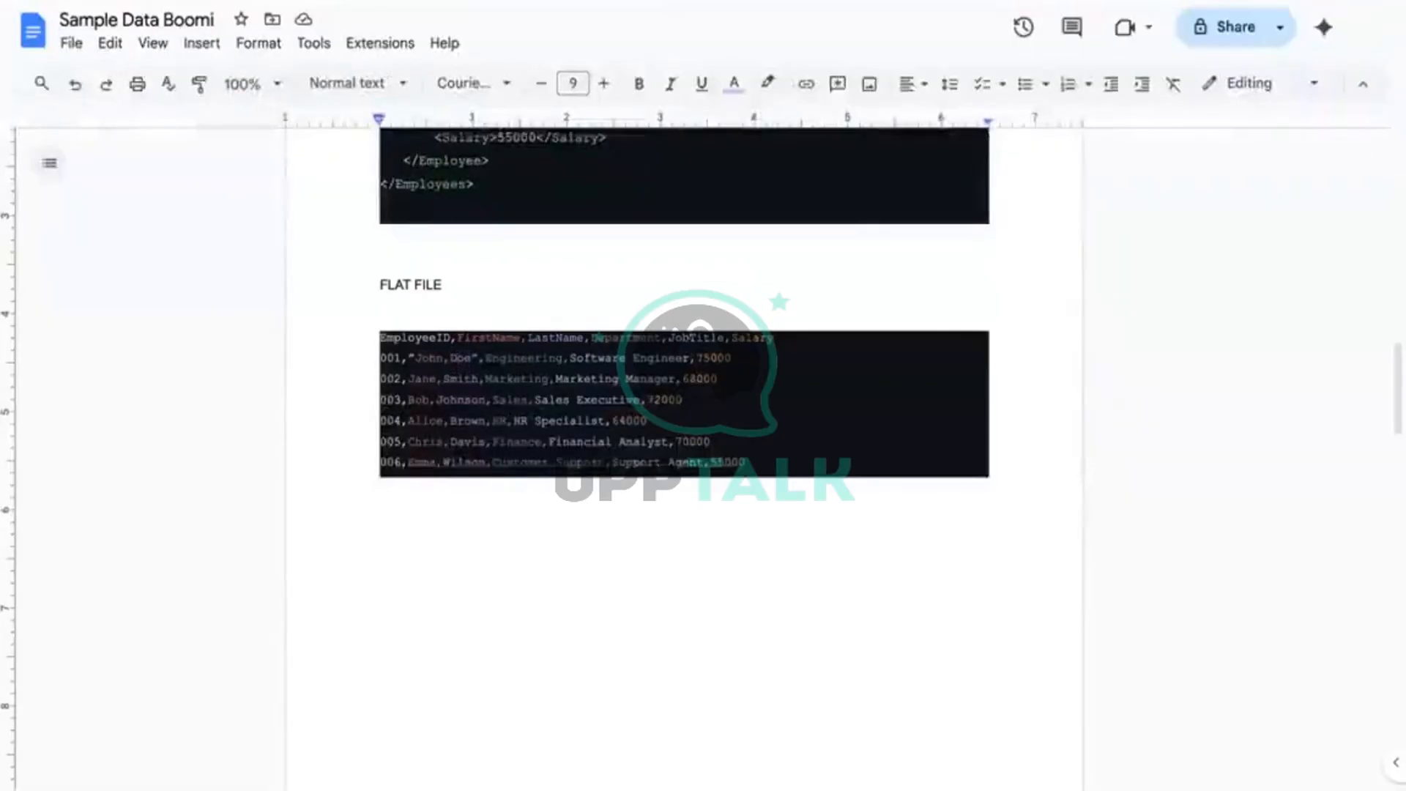
key("BackSpace")
type("-")
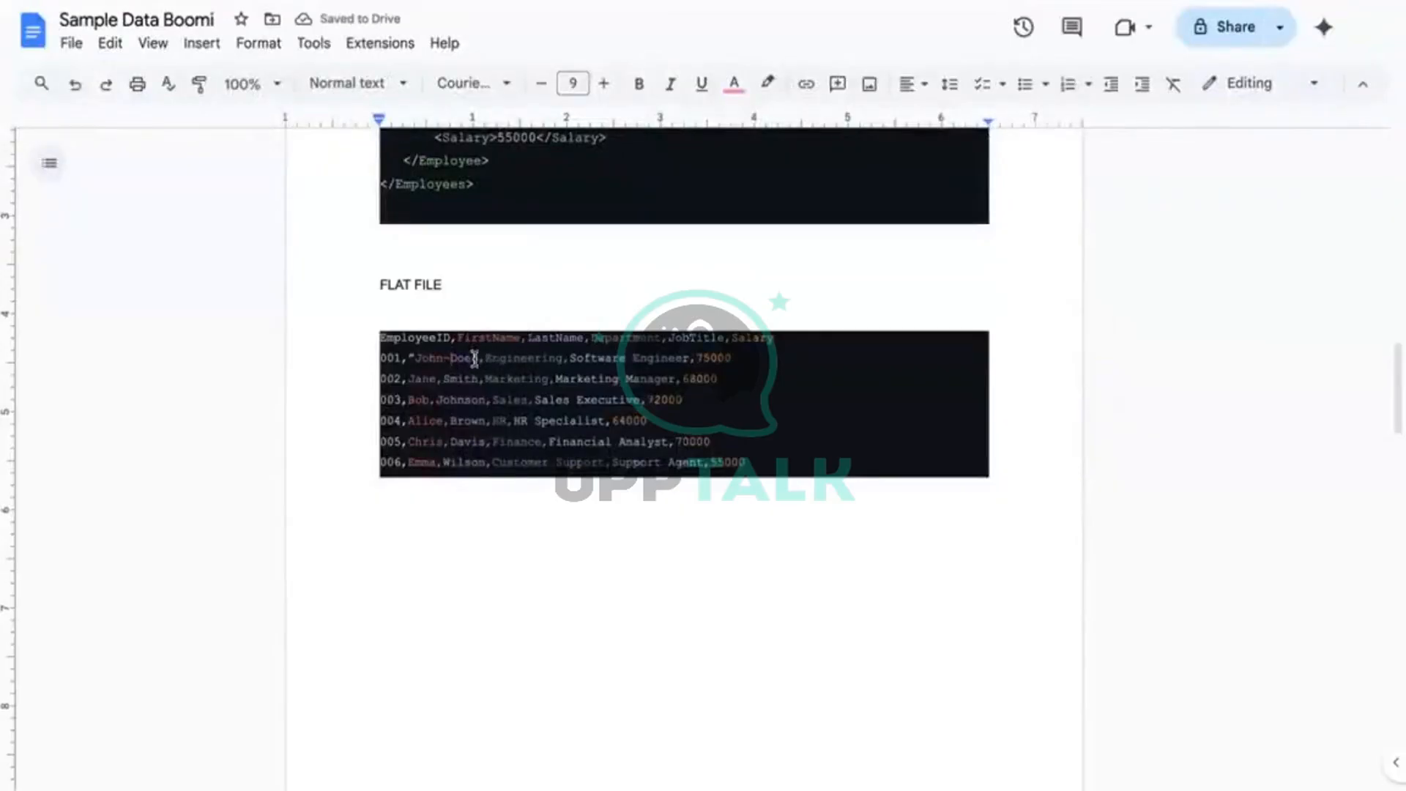
left_click(474, 357)
left_click_drag(472, 358, 419, 359)
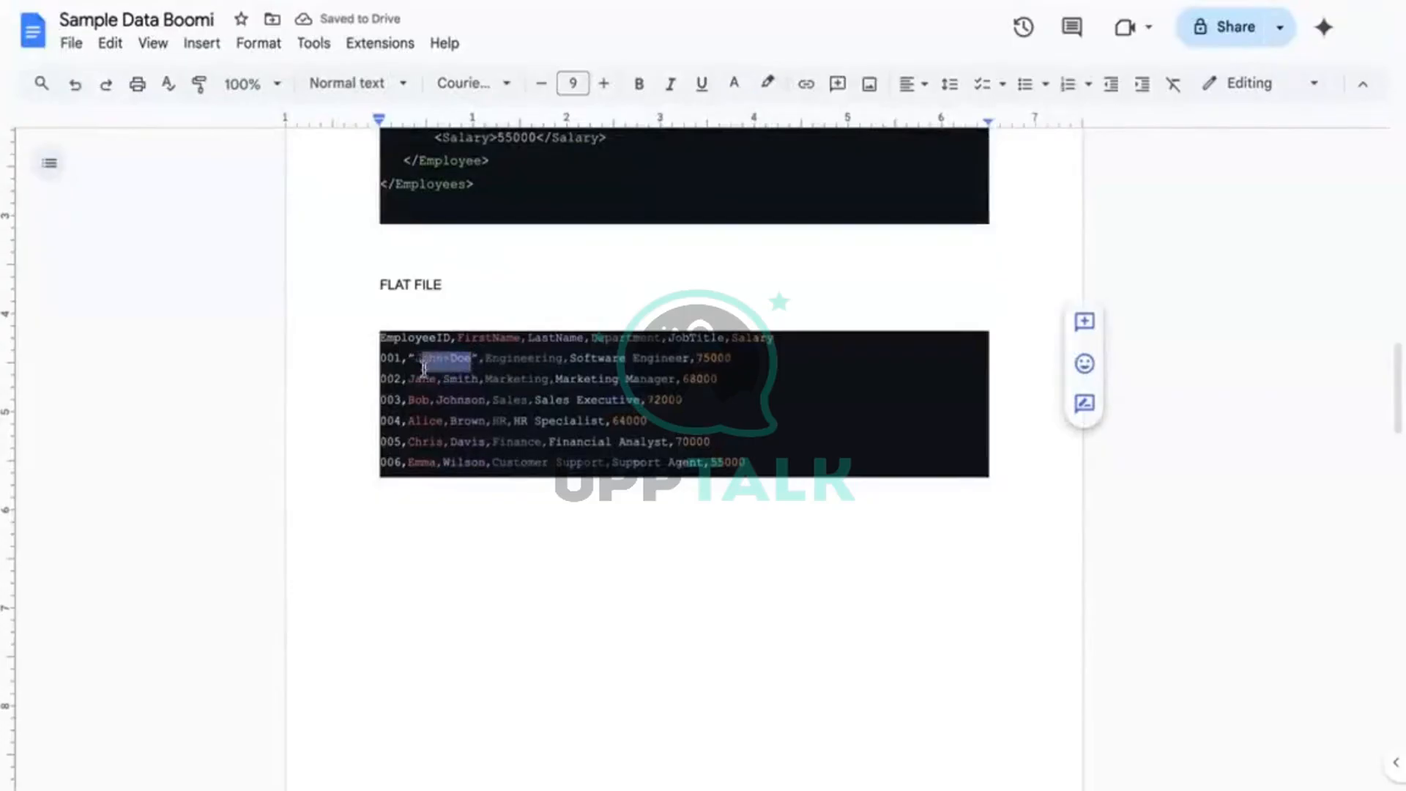
left_click(420, 365)
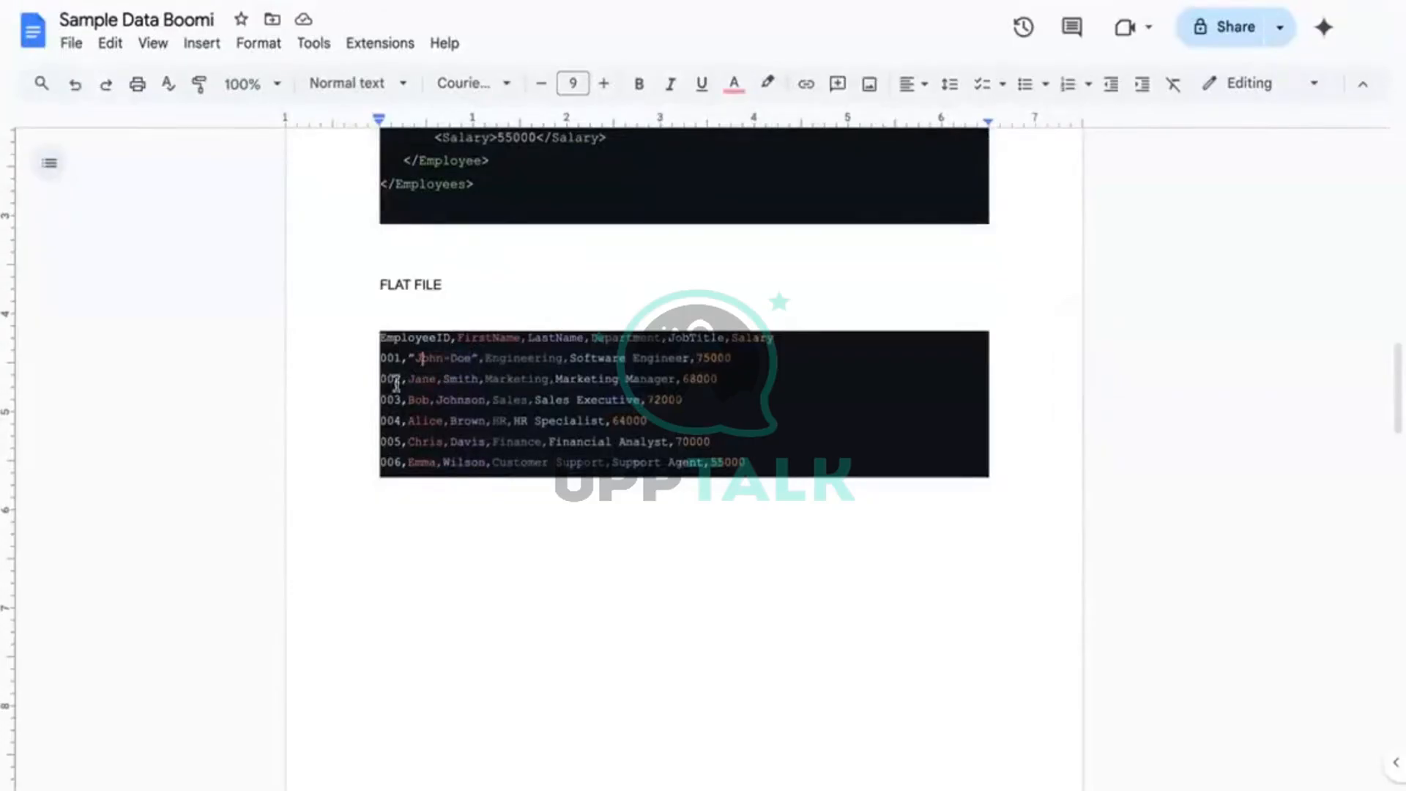
left_click_drag(415, 358, 471, 359)
left_click(416, 359)
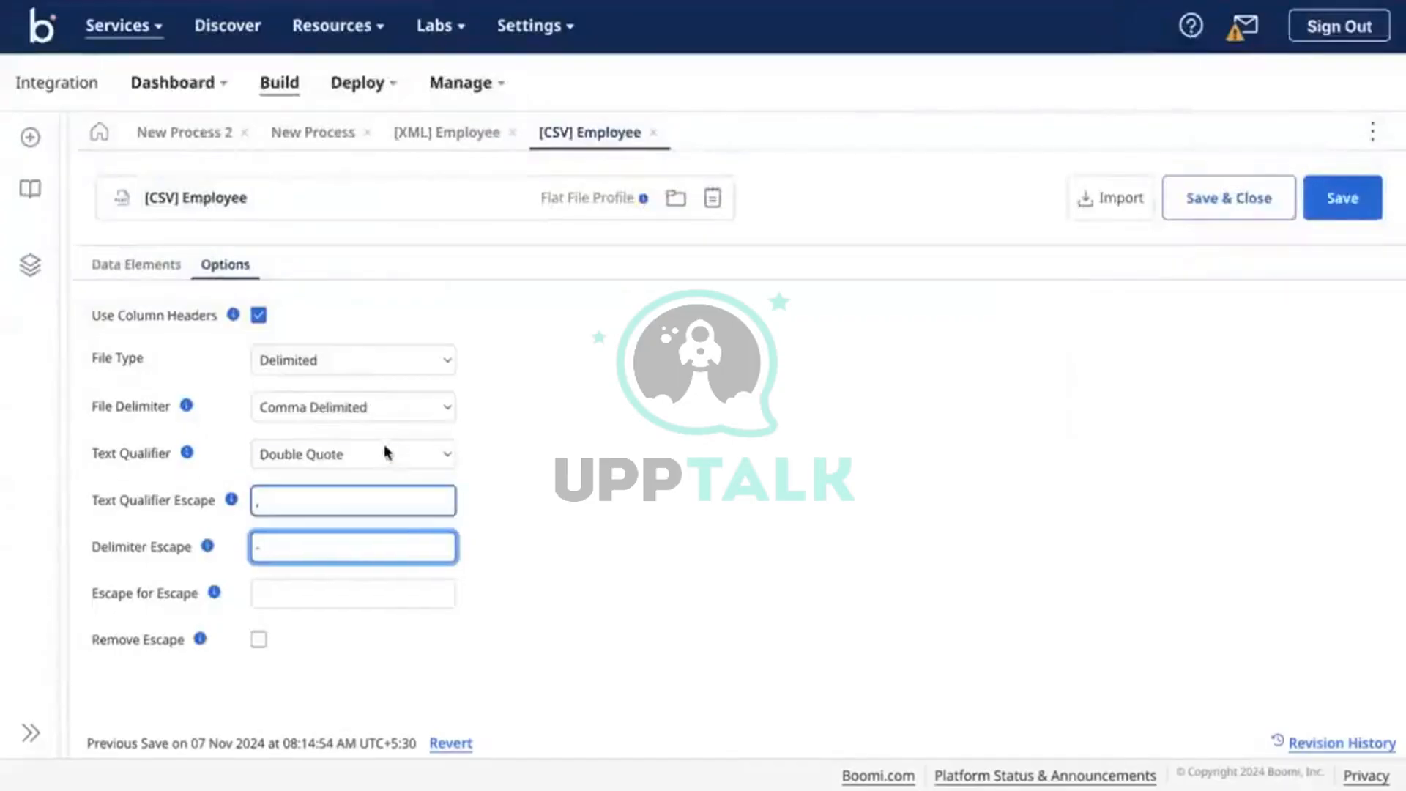
Set the [CSV] Employee profile's Text Qualifier back to N/A and clear the Text Qualifier Escape
left_click(367, 461)
left_click(350, 434)
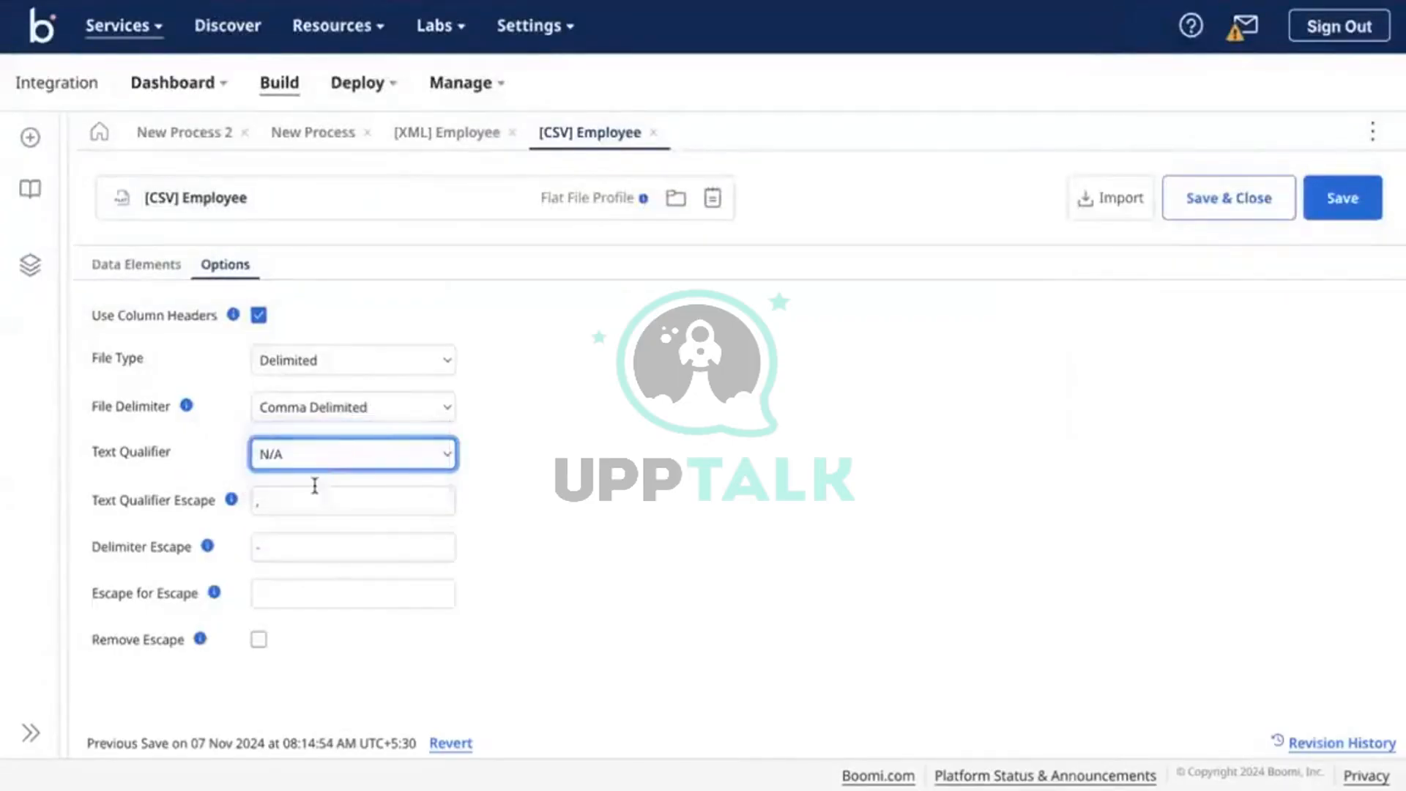
left_click(293, 498)
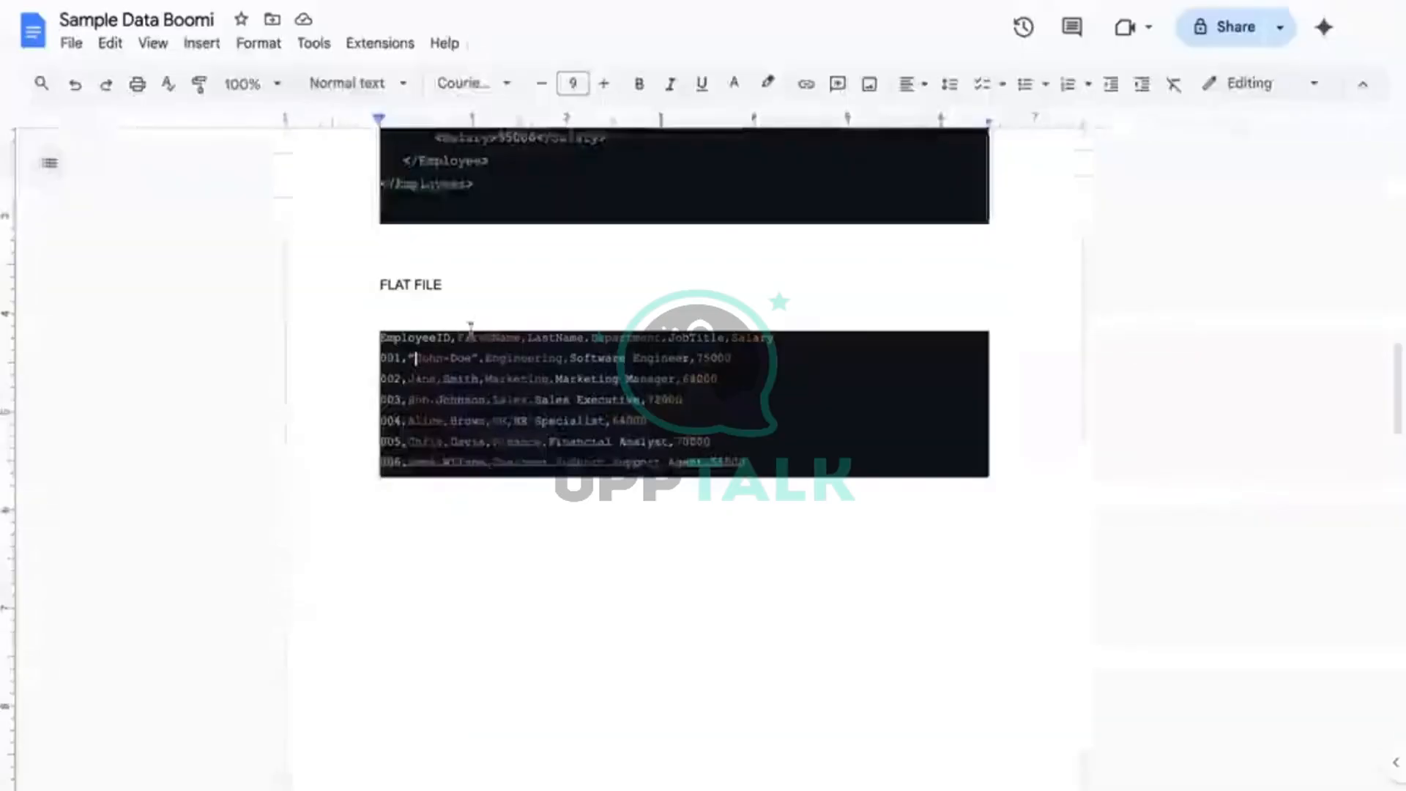
Remove the double quotes around the hyphenated name in record 001 of the sample flat file
key("BackSpace")
key("Right")
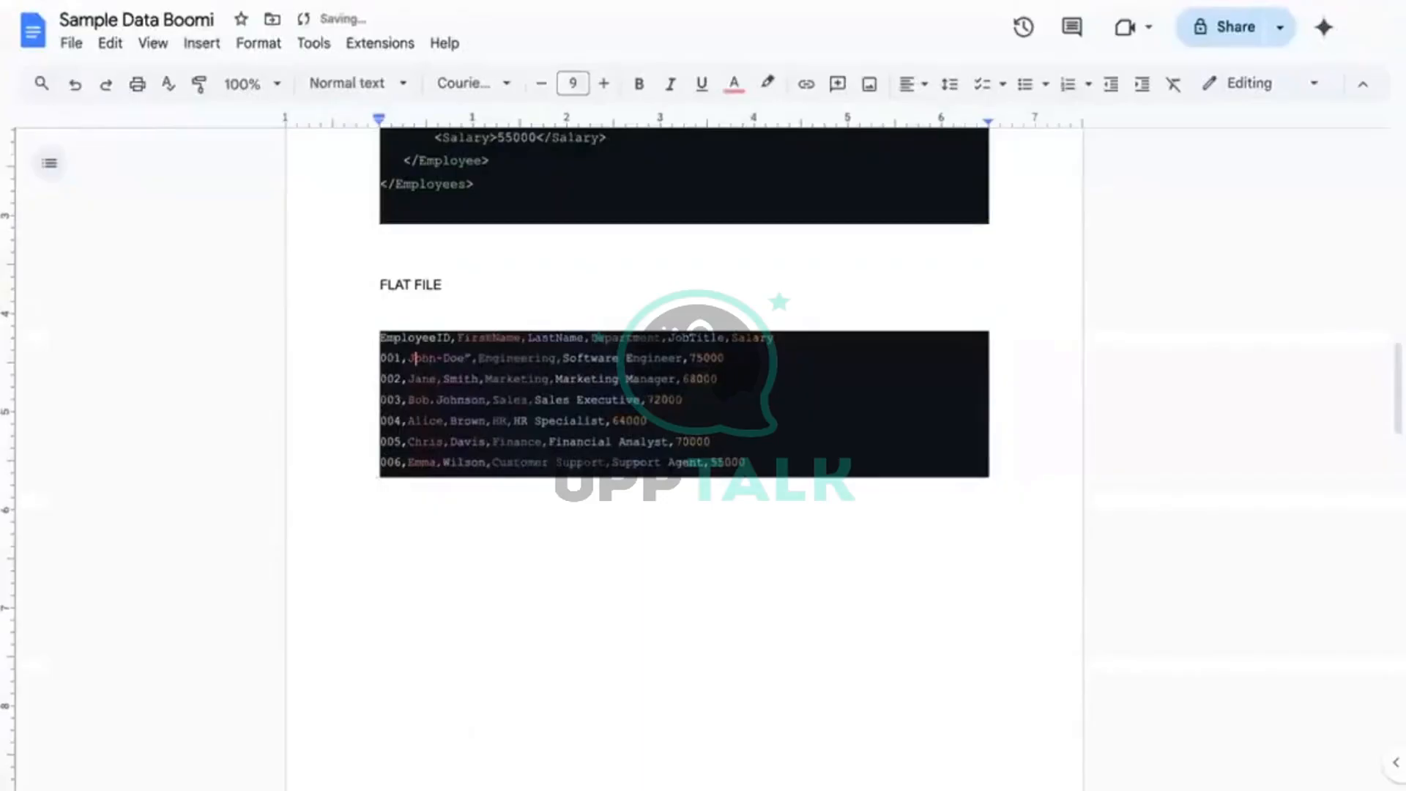
key("Right")
key("BackSpace")
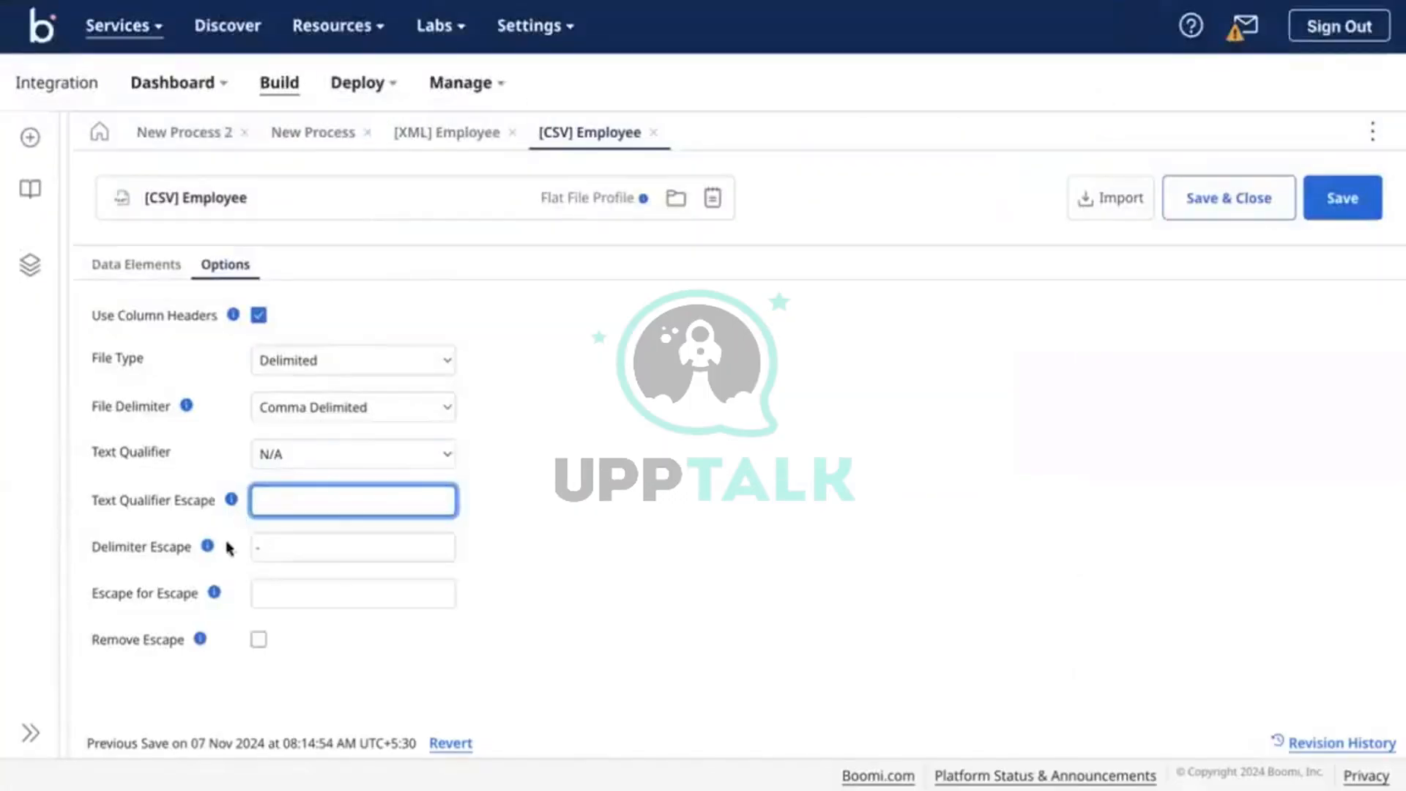
Compare the Delimiter Escape with the hyphenated name in the sample record, and clear the Delimiter Escape
left_click(276, 546)
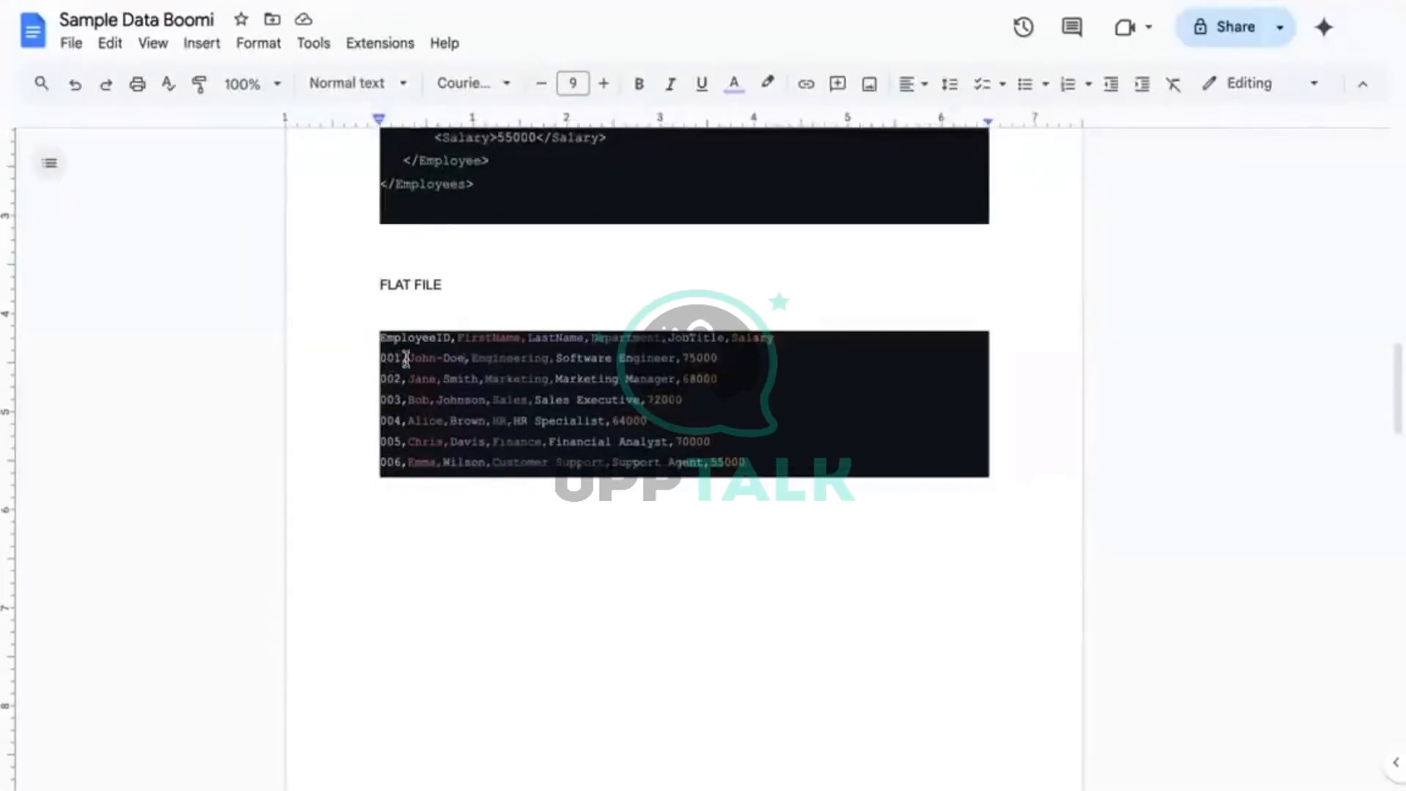
left_click_drag(406, 358, 465, 358)
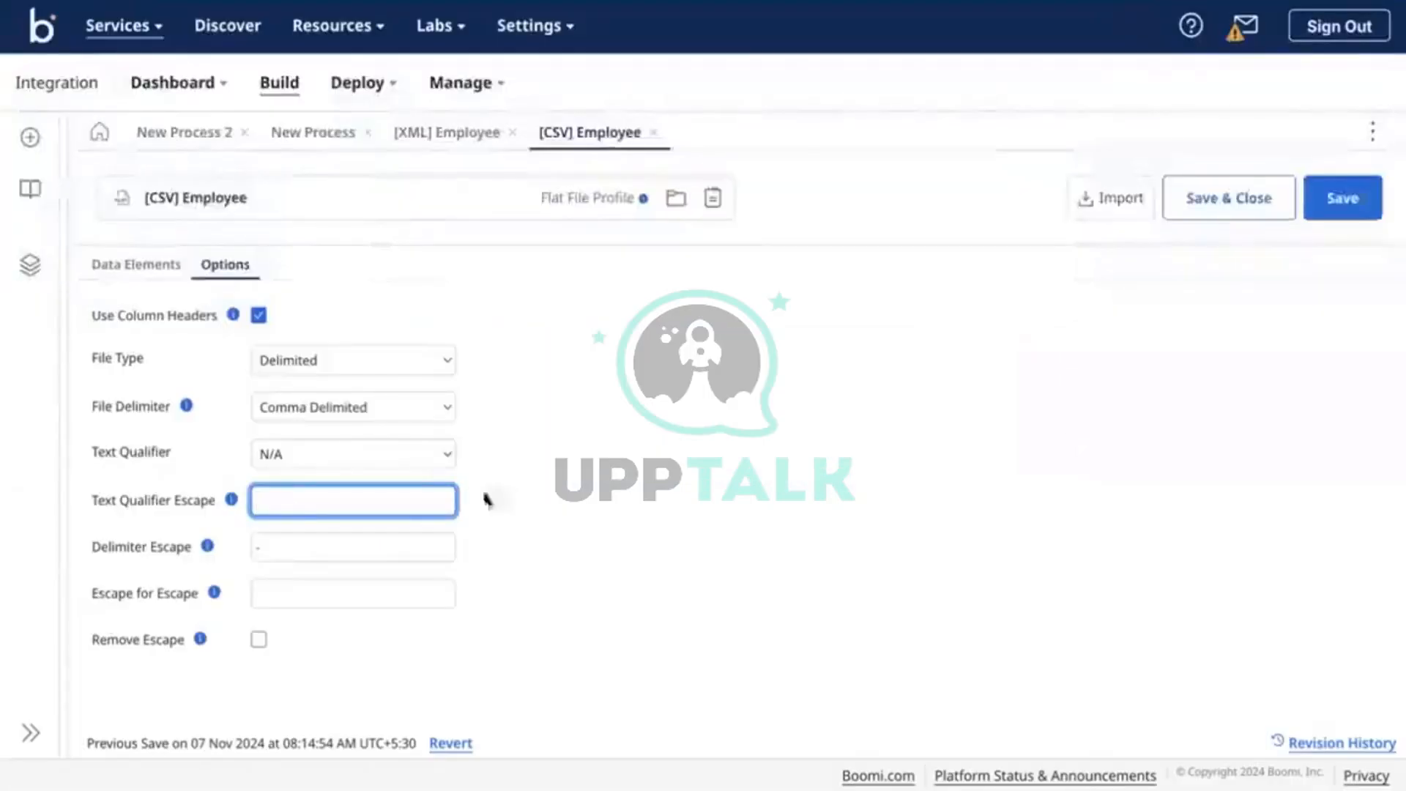
left_click(395, 535)
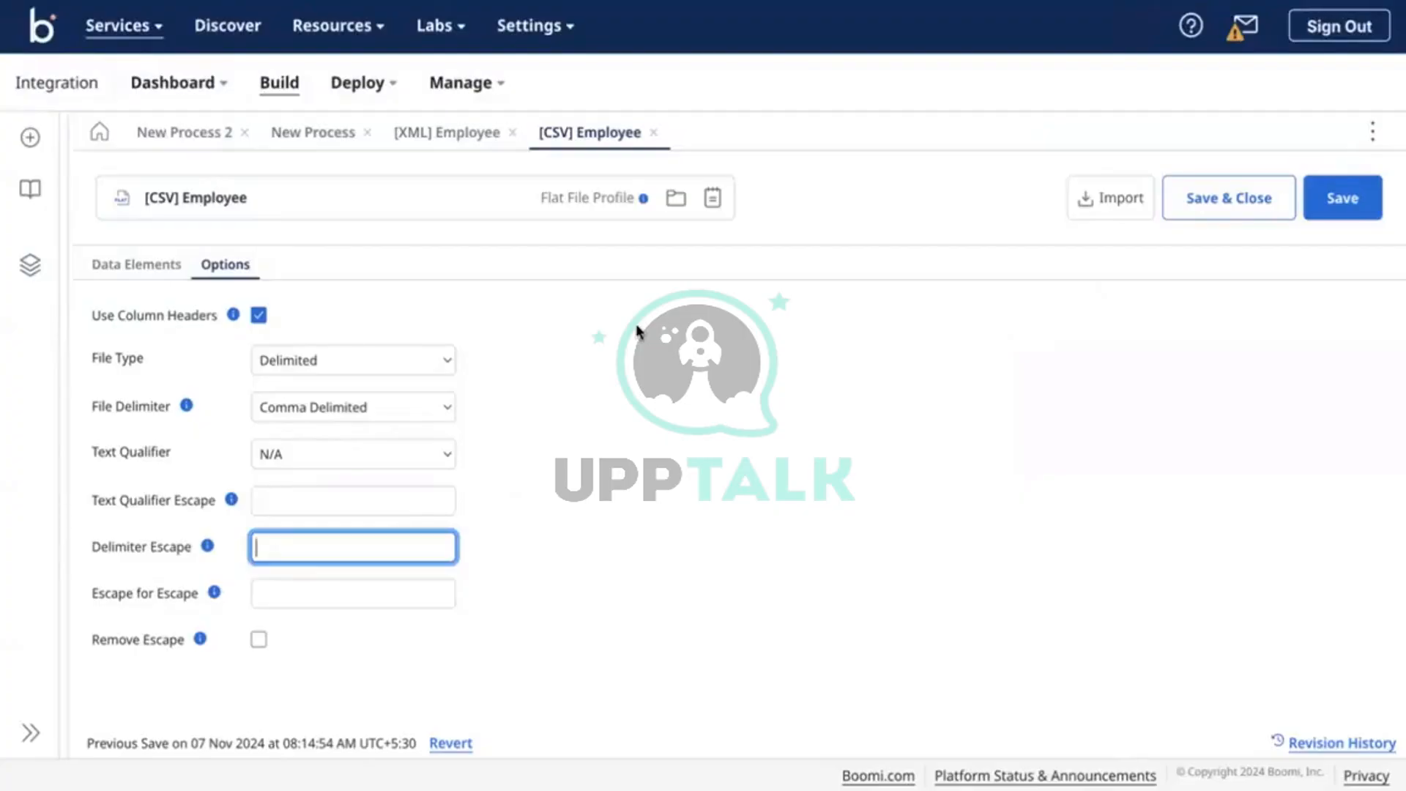
Review the Text Qualifier choices again while keeping N/A
left_click(356, 449)
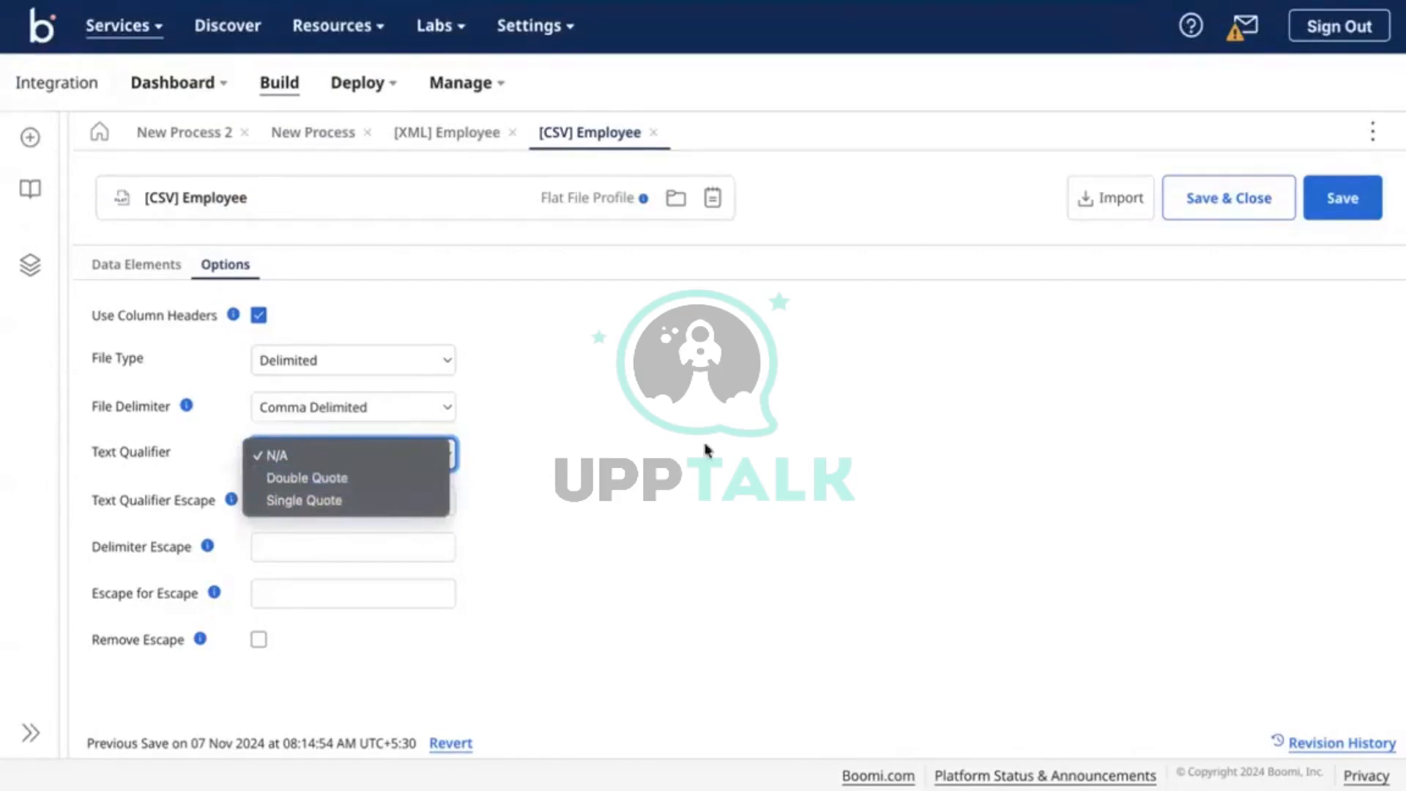
left_click(614, 395)
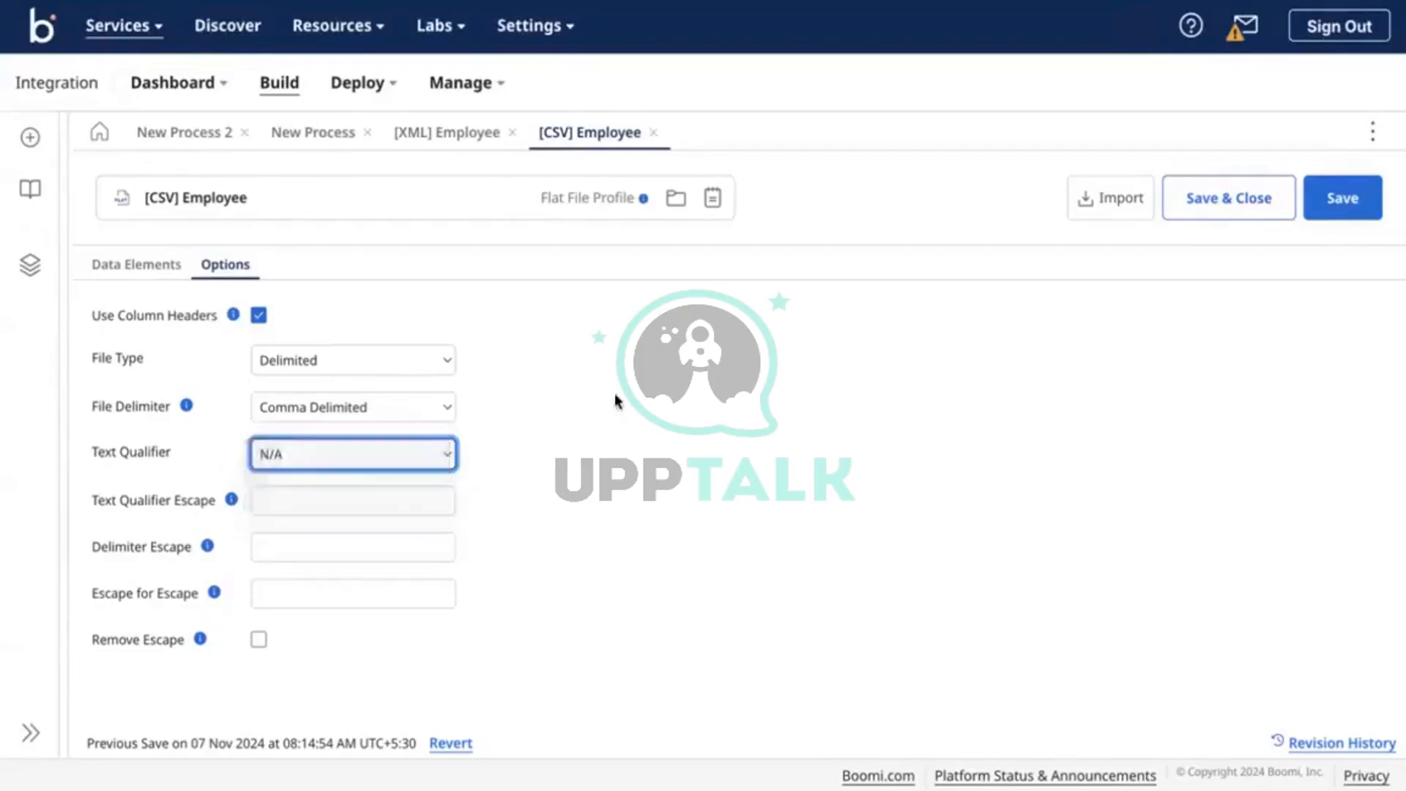
left_click(284, 466)
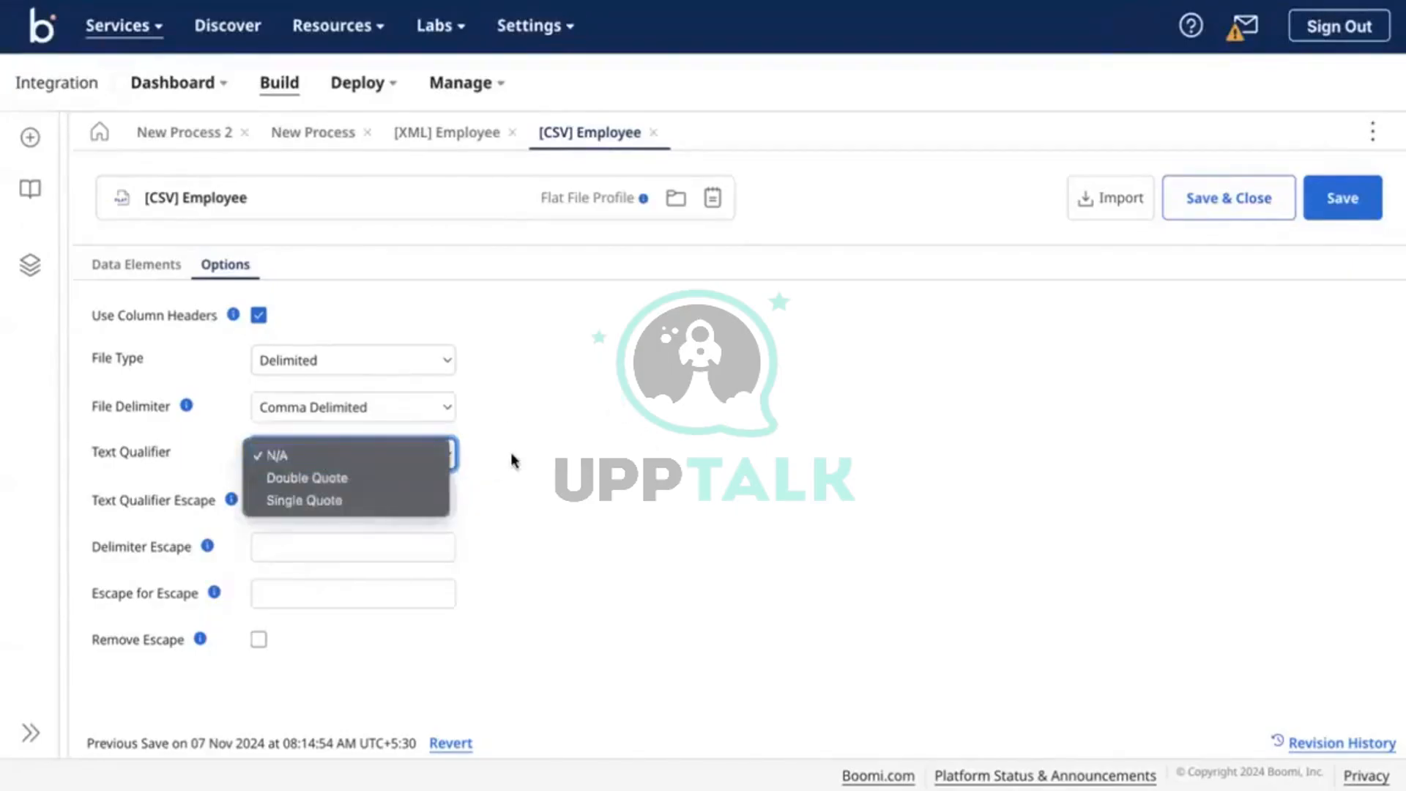
Change the [CSV] Employee profile's file delimiter to Other Character
left_click(398, 407)
left_click(395, 407)
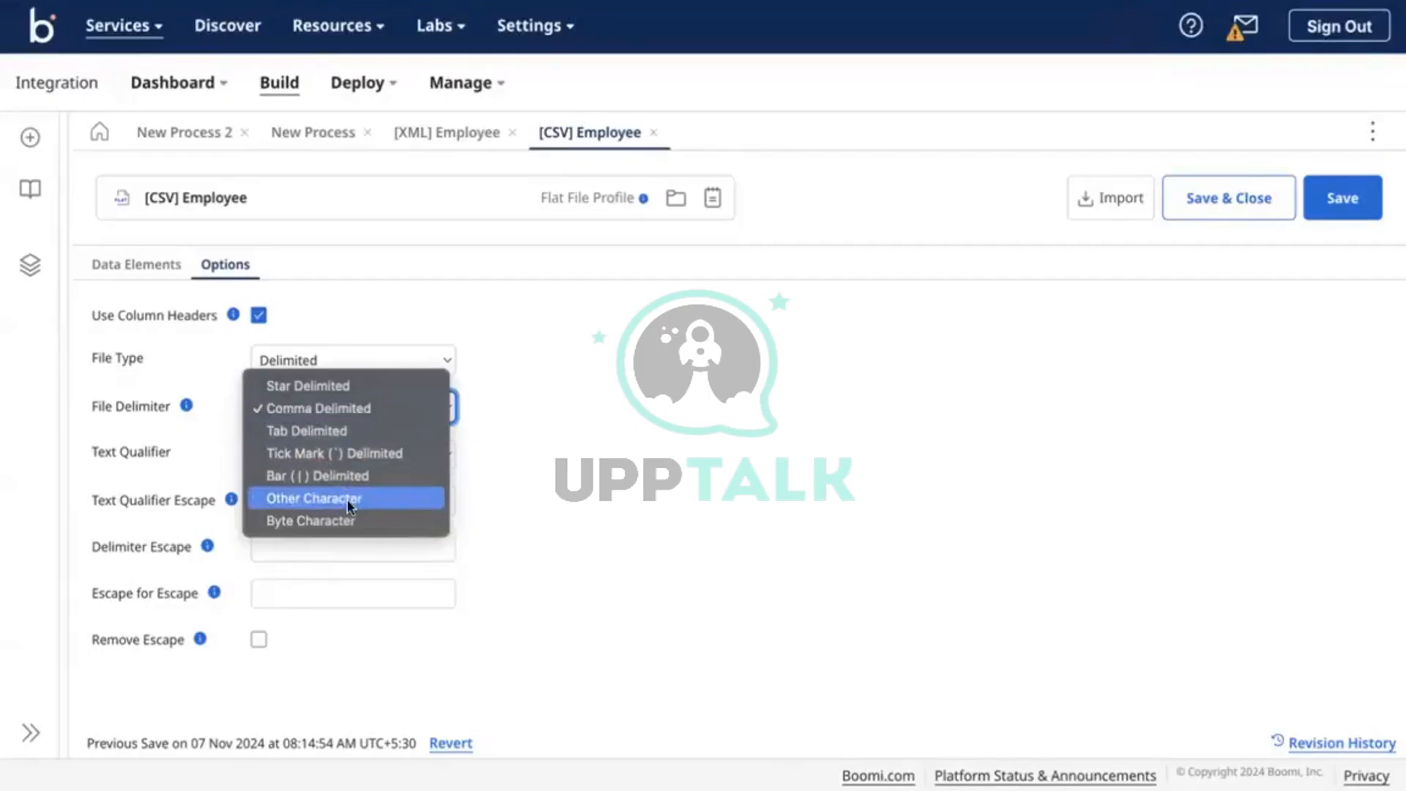
left_click(313, 498)
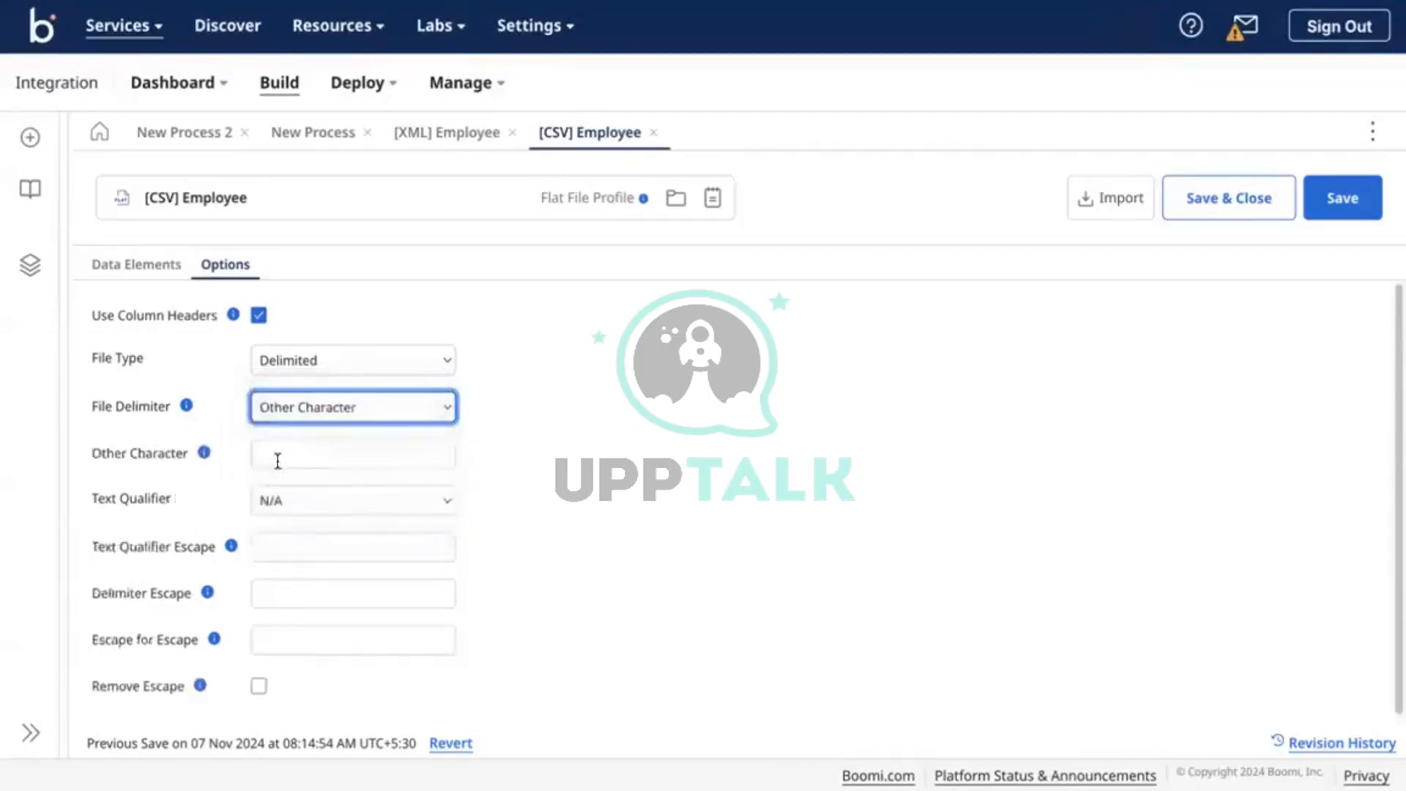
Try # as the custom delimiter in Other Character, and clear the value again
left_click(278, 459)
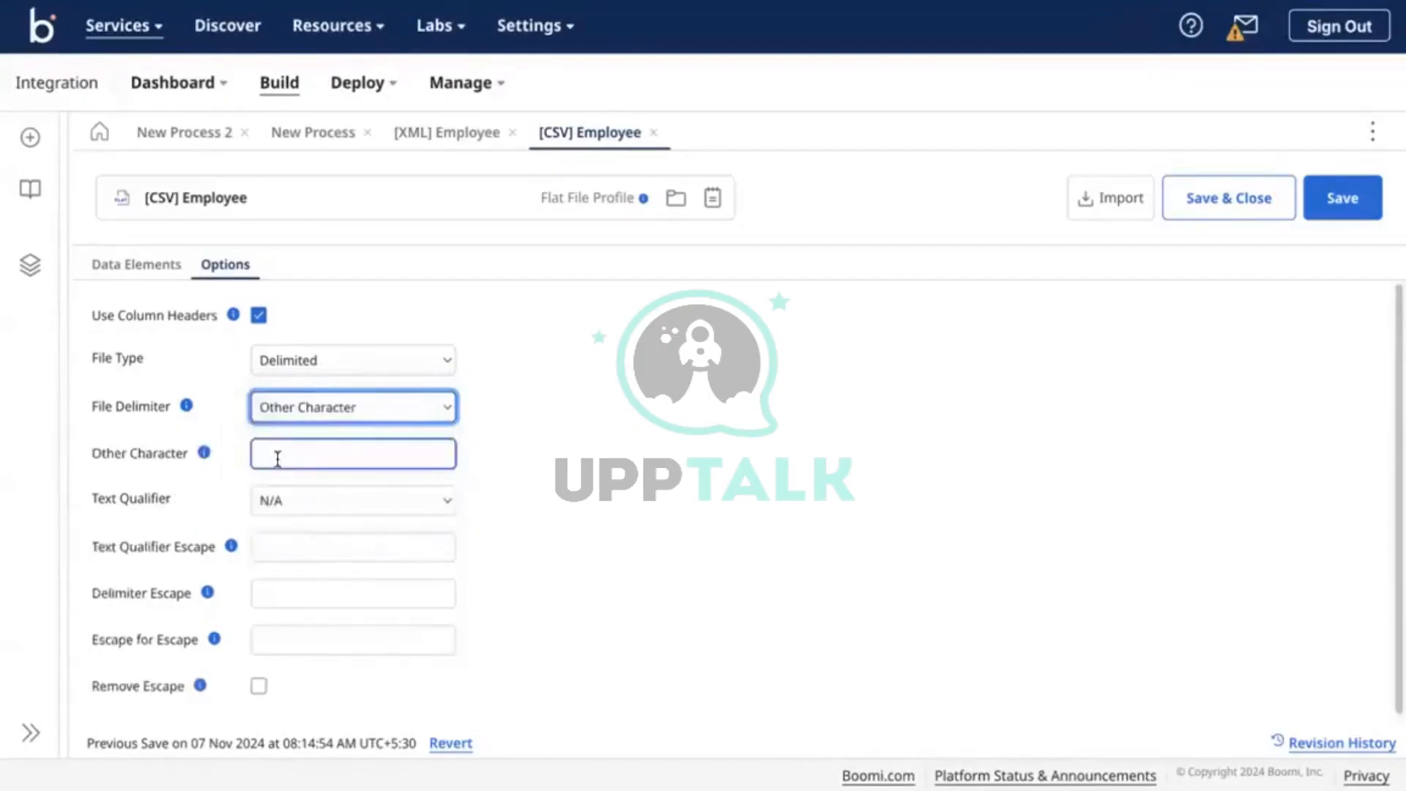
left_click(277, 459)
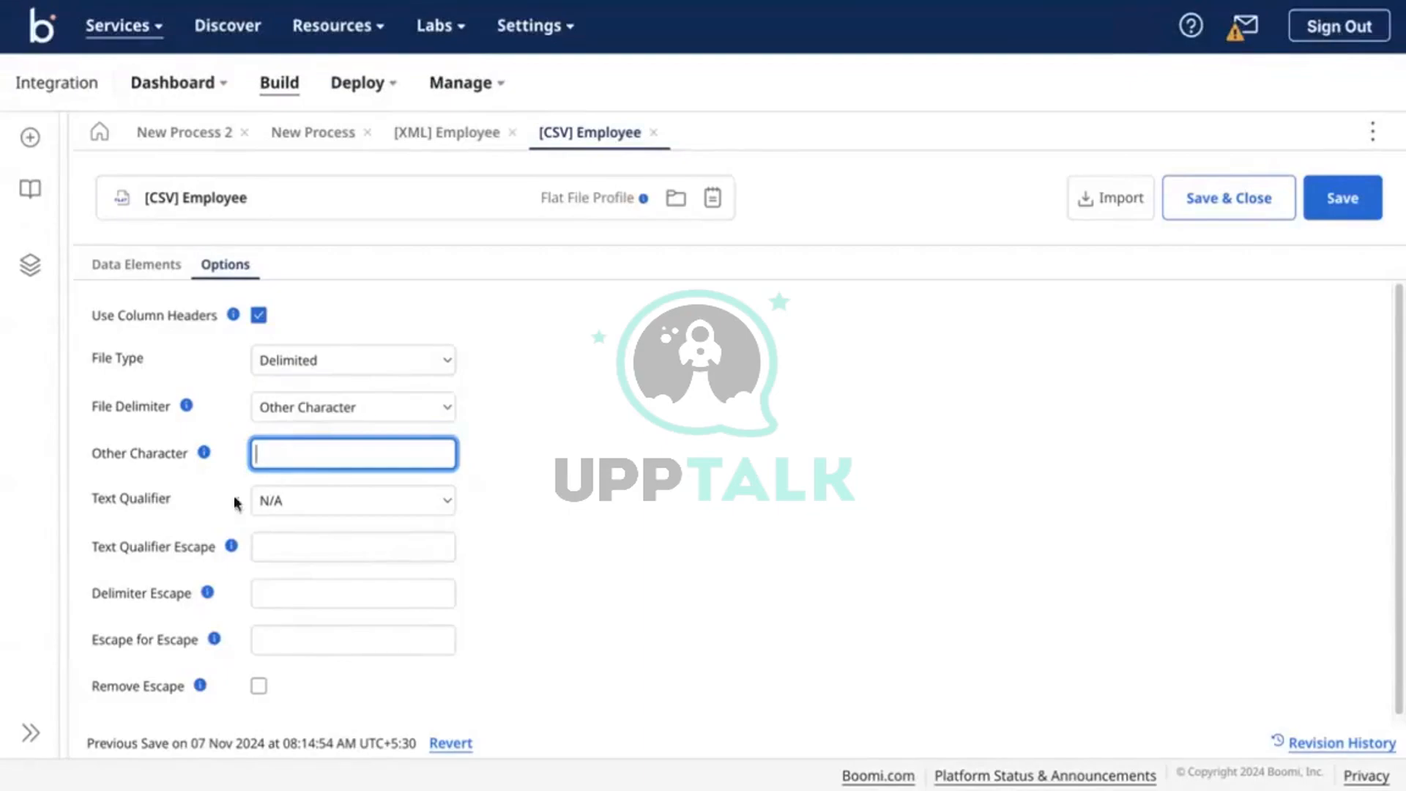
left_click(361, 401)
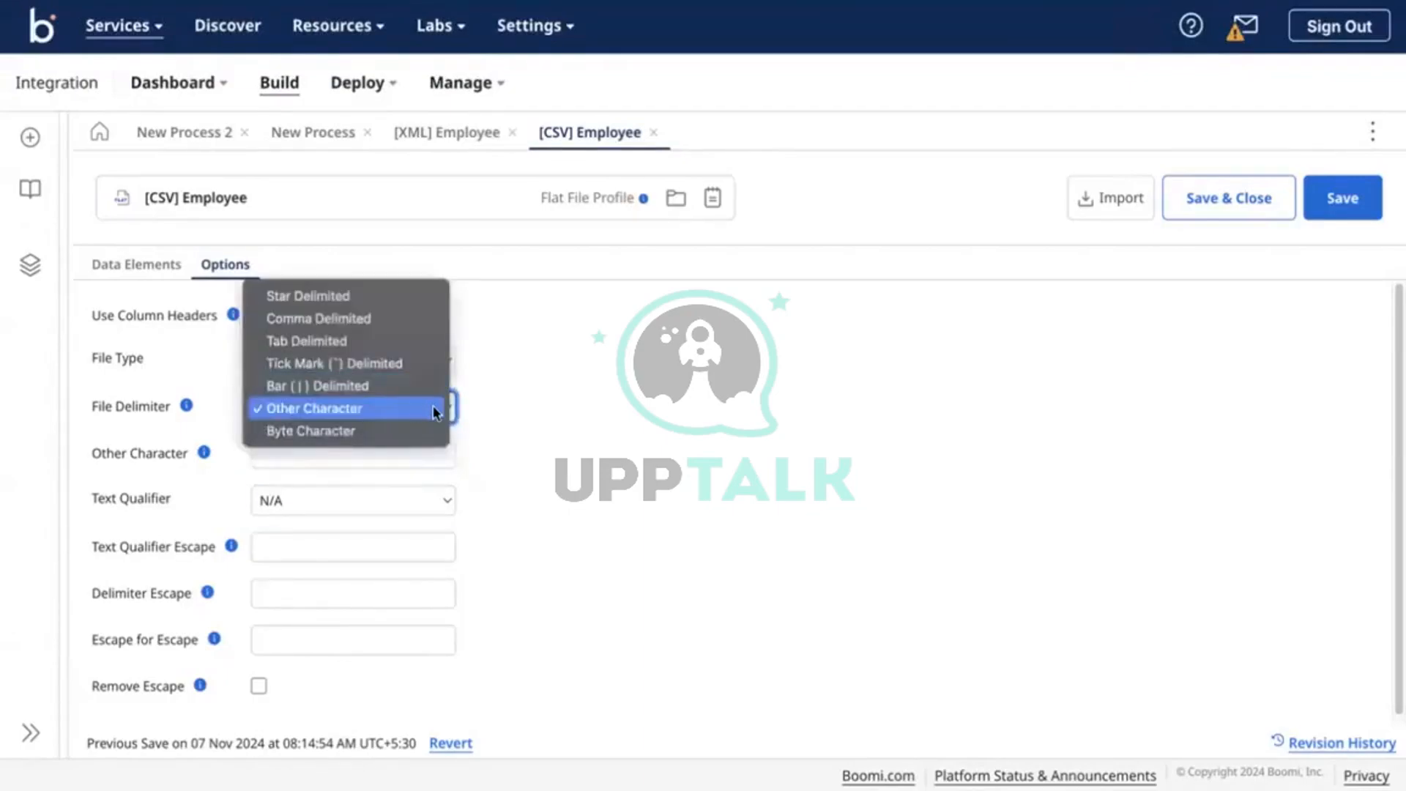
left_click(433, 407)
left_click(419, 451)
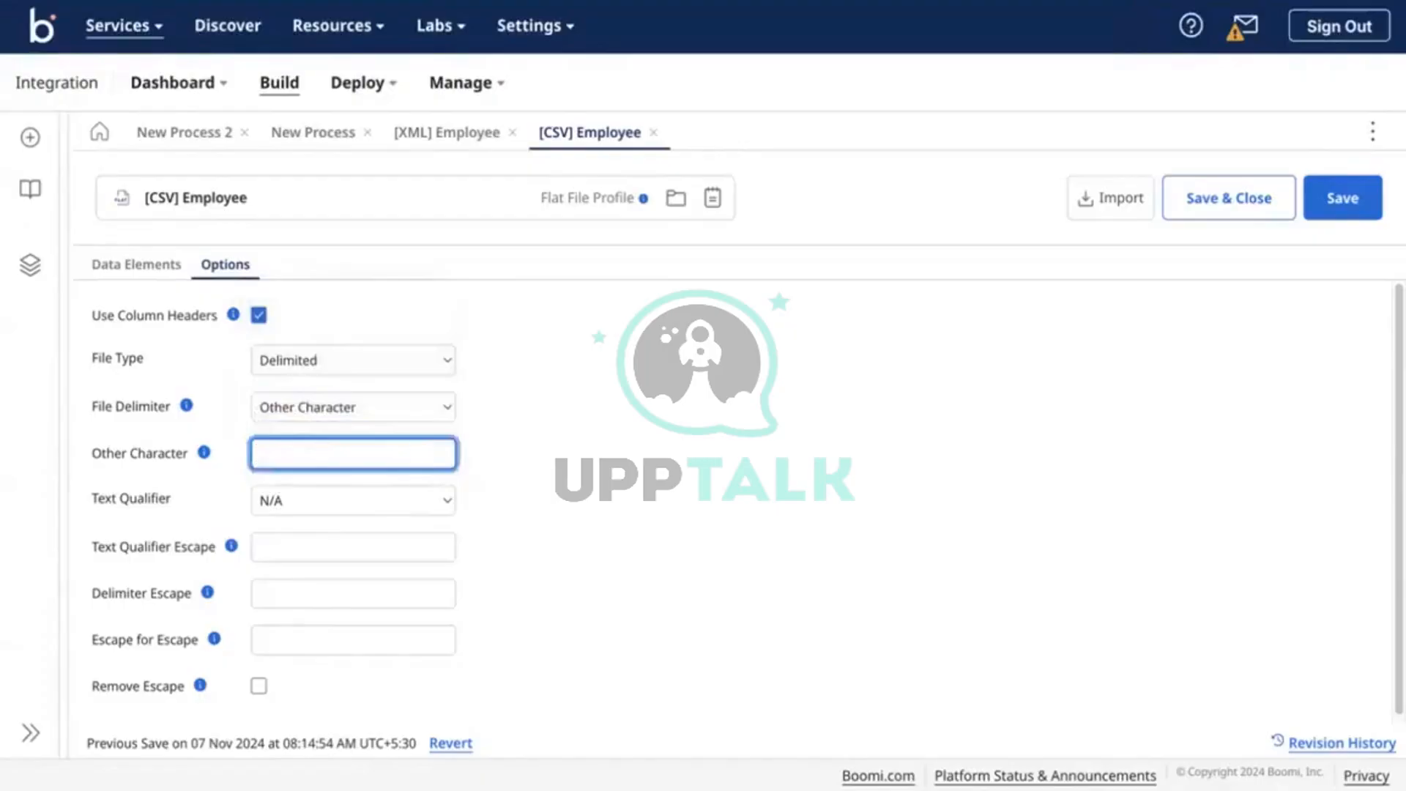
type("#")
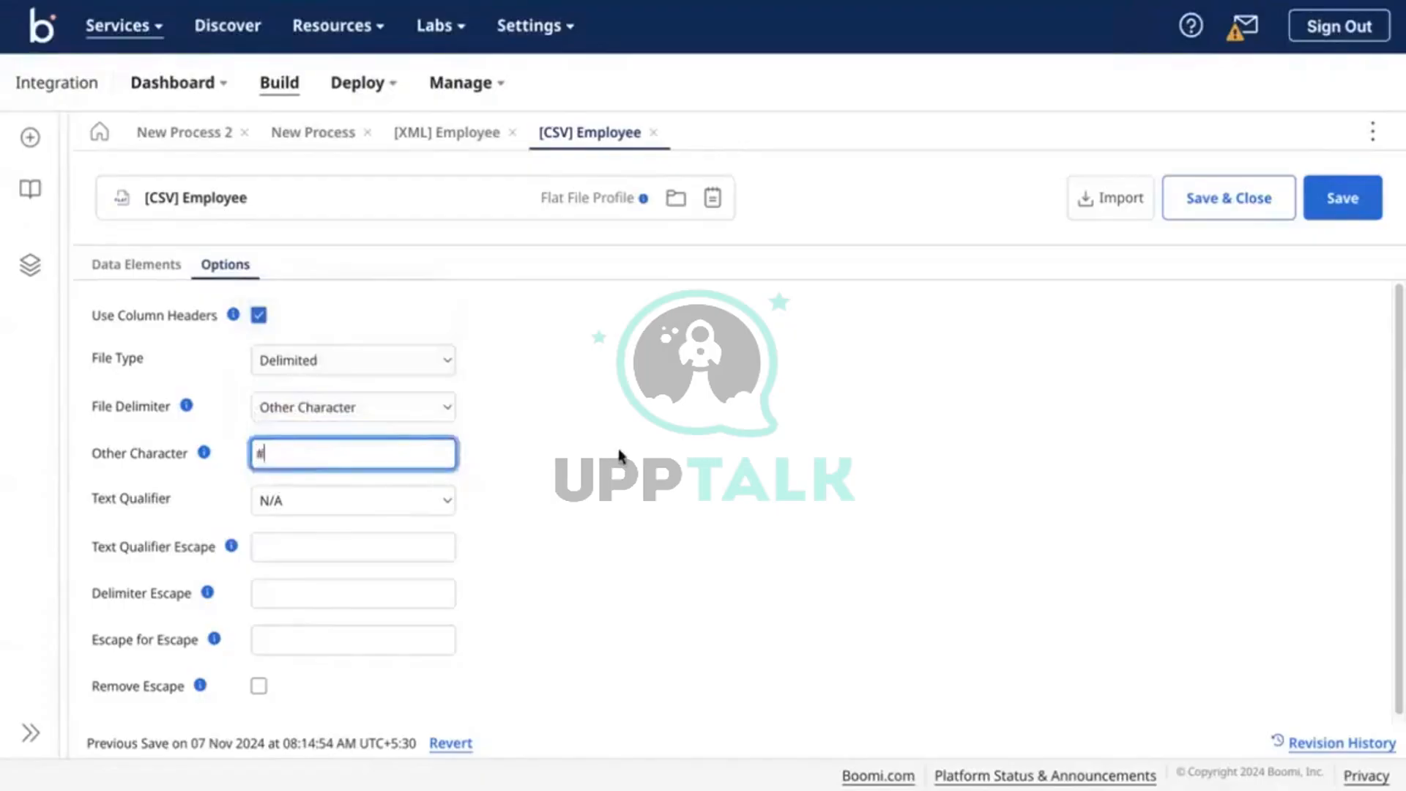
left_click(266, 451)
key("BackSpace")
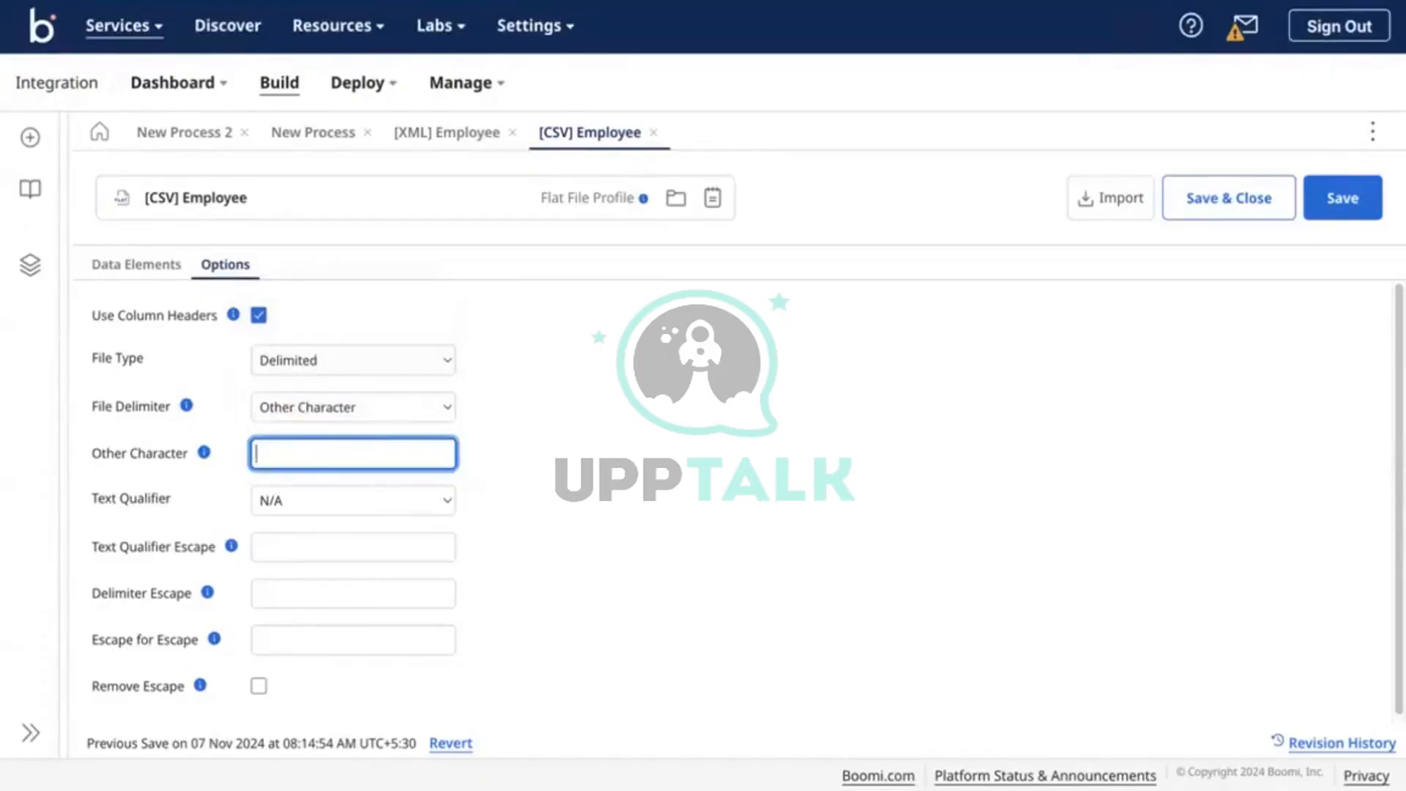
Change the file delimiter to Byte Character and open the help note for the Byte Character value
left_click(331, 410)
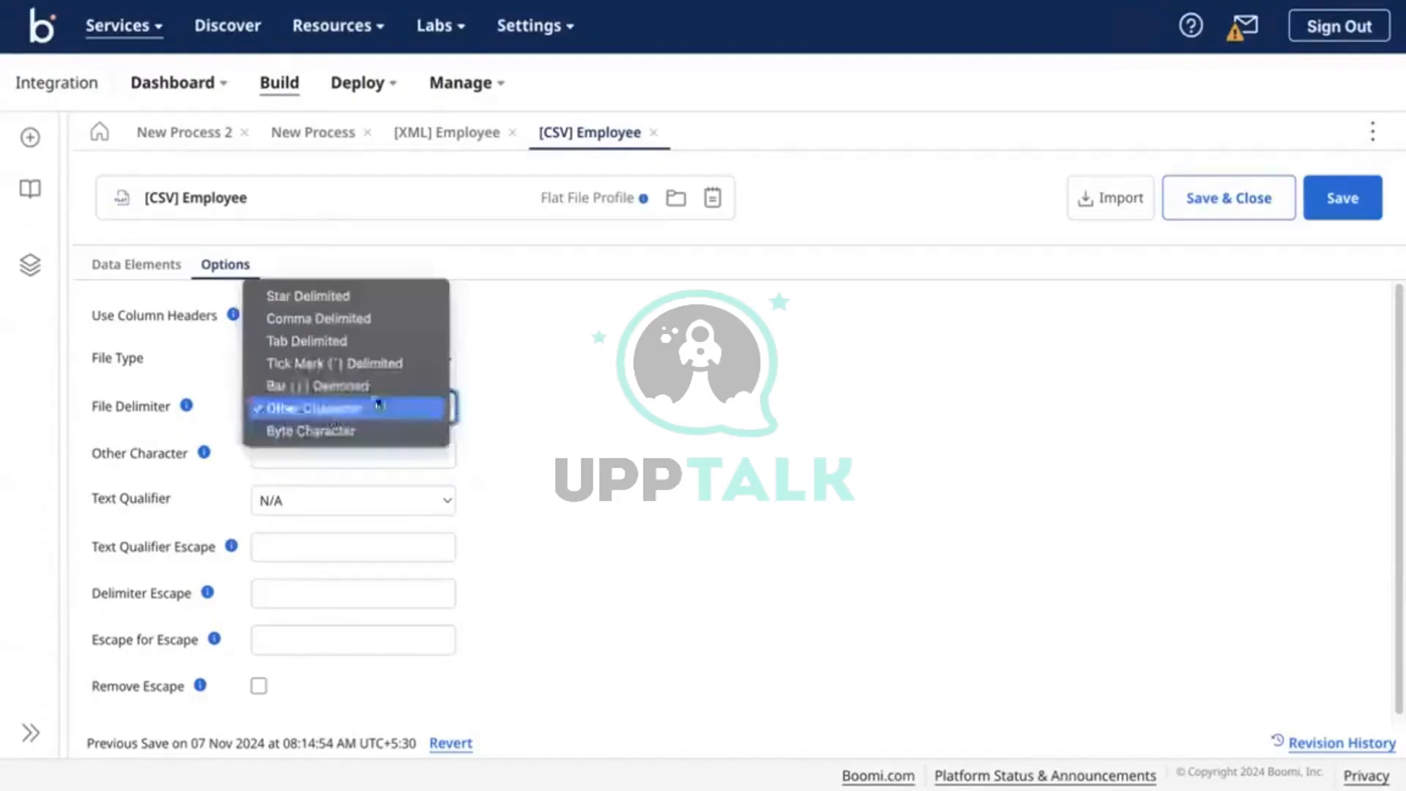
left_click(631, 476)
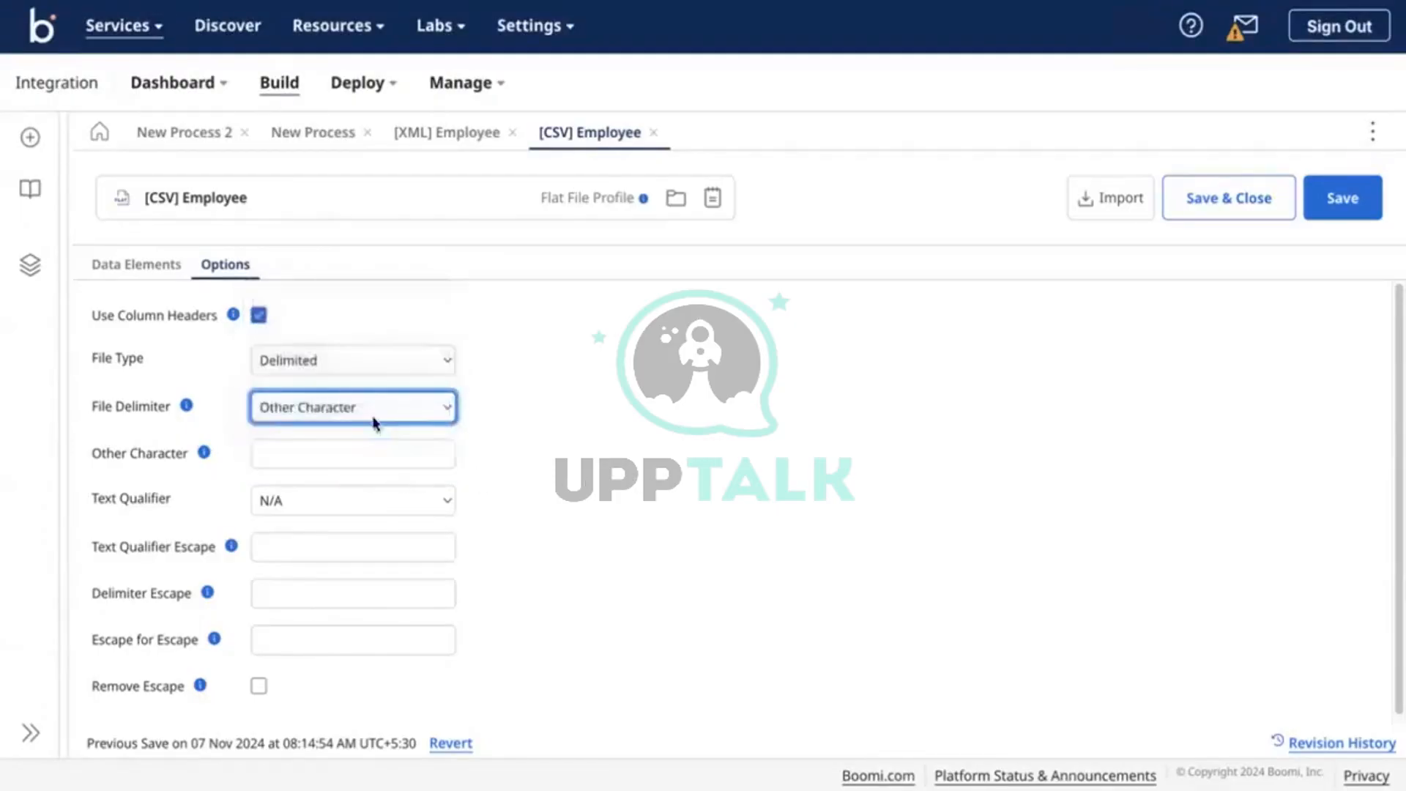
left_click(373, 416)
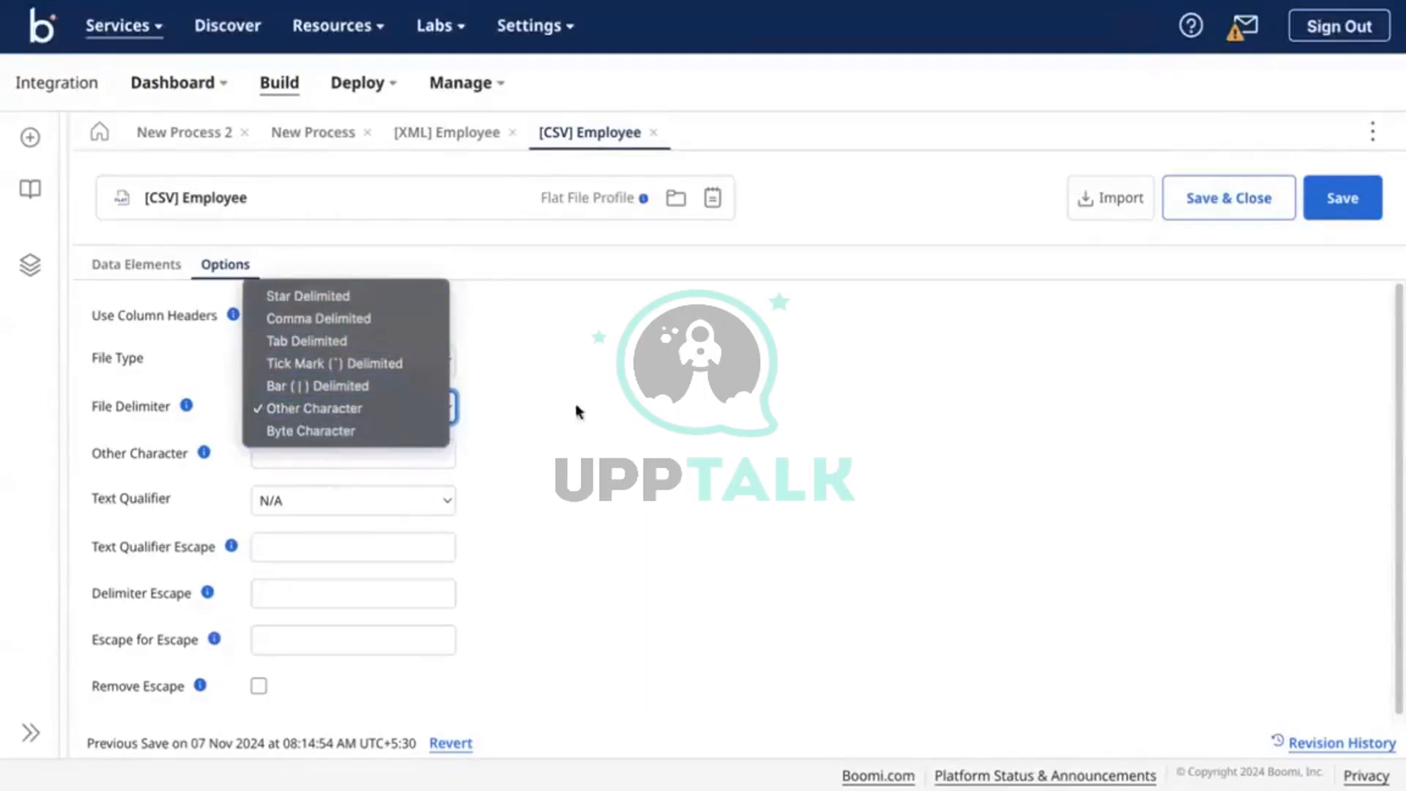
left_click(339, 430)
left_click(196, 453)
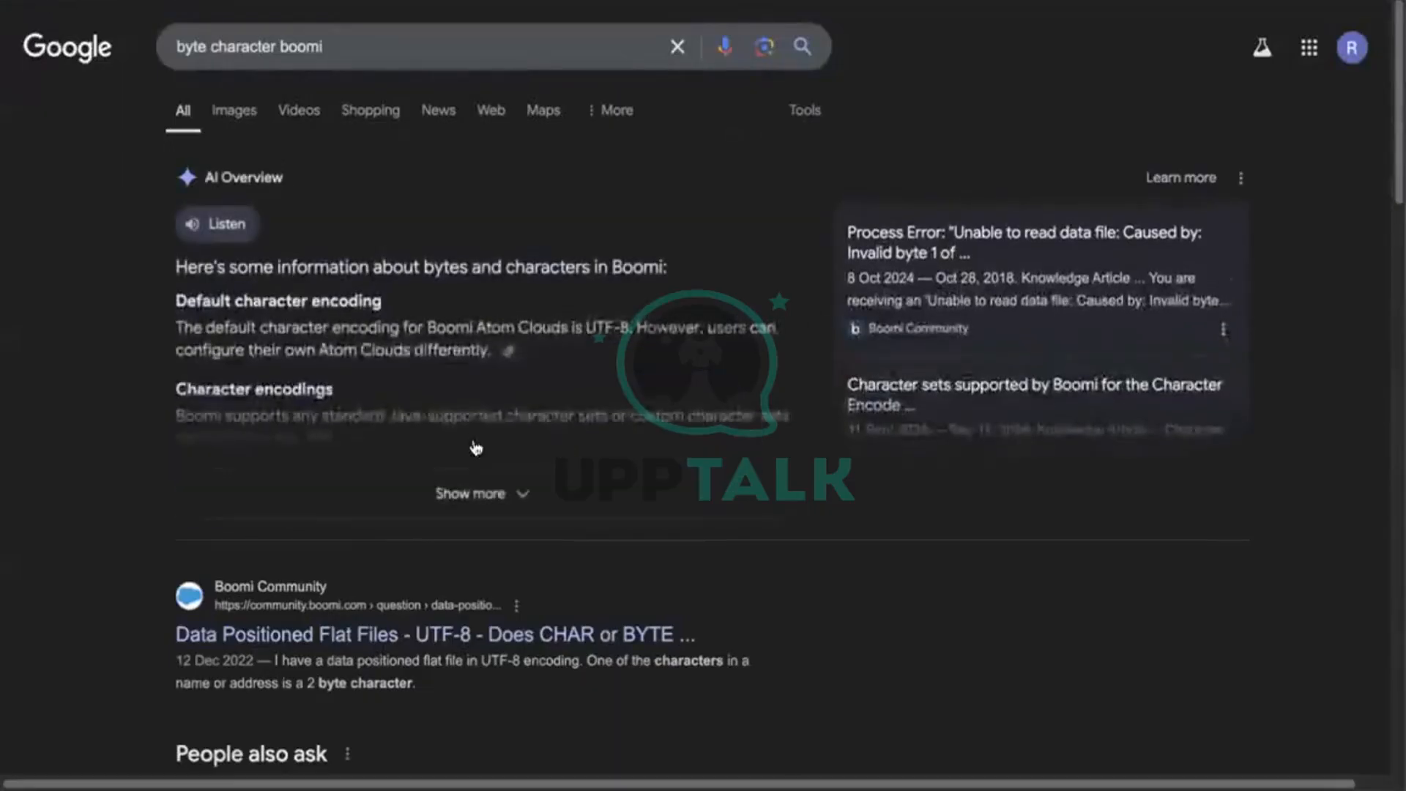
Examine the web search results for "byte character boomi", including the Boomi Community question on data positioned flat files and the AI overview
scroll(477, 445, "down", 1)
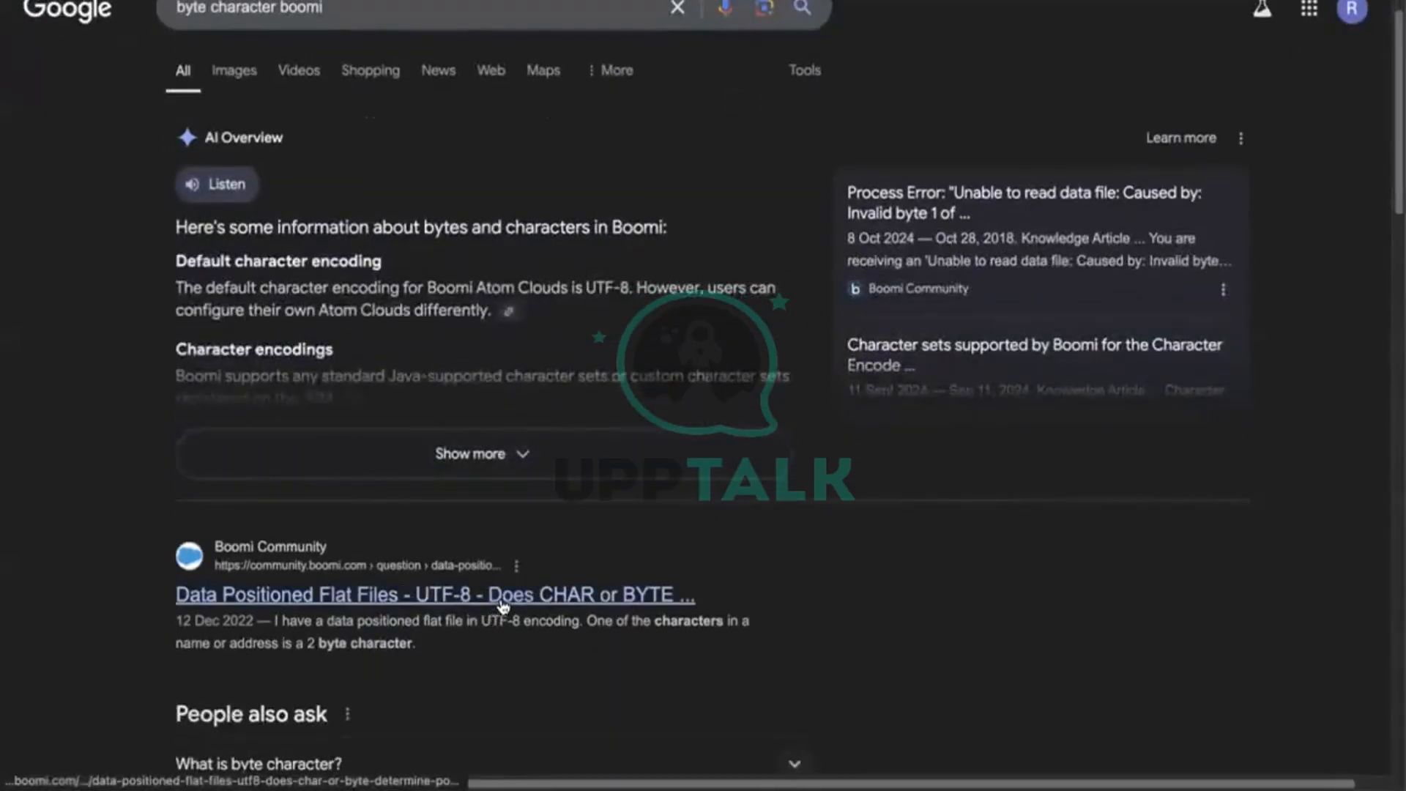
left_click(667, 602)
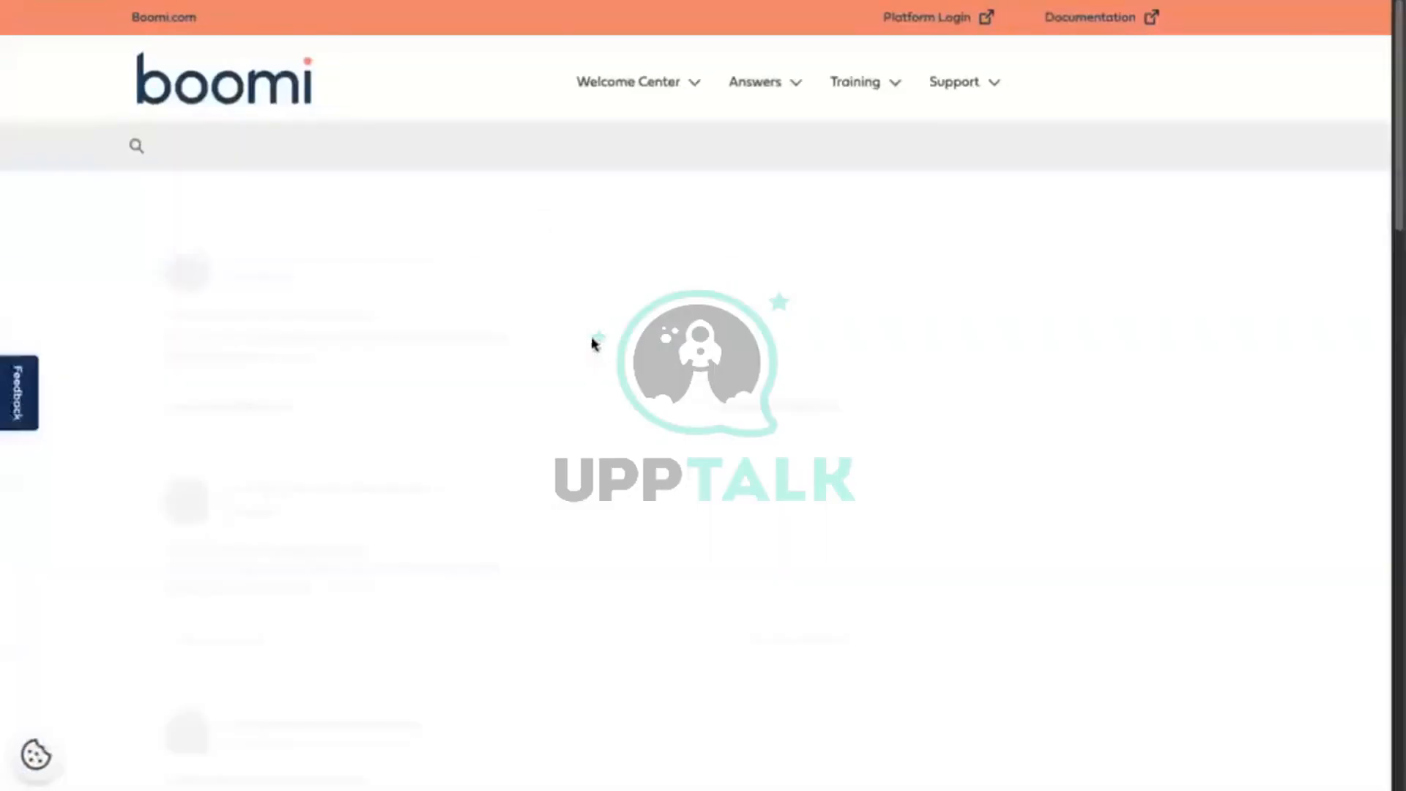
scroll(335, 398, "down", 1)
scroll(512, 360, "down", 10)
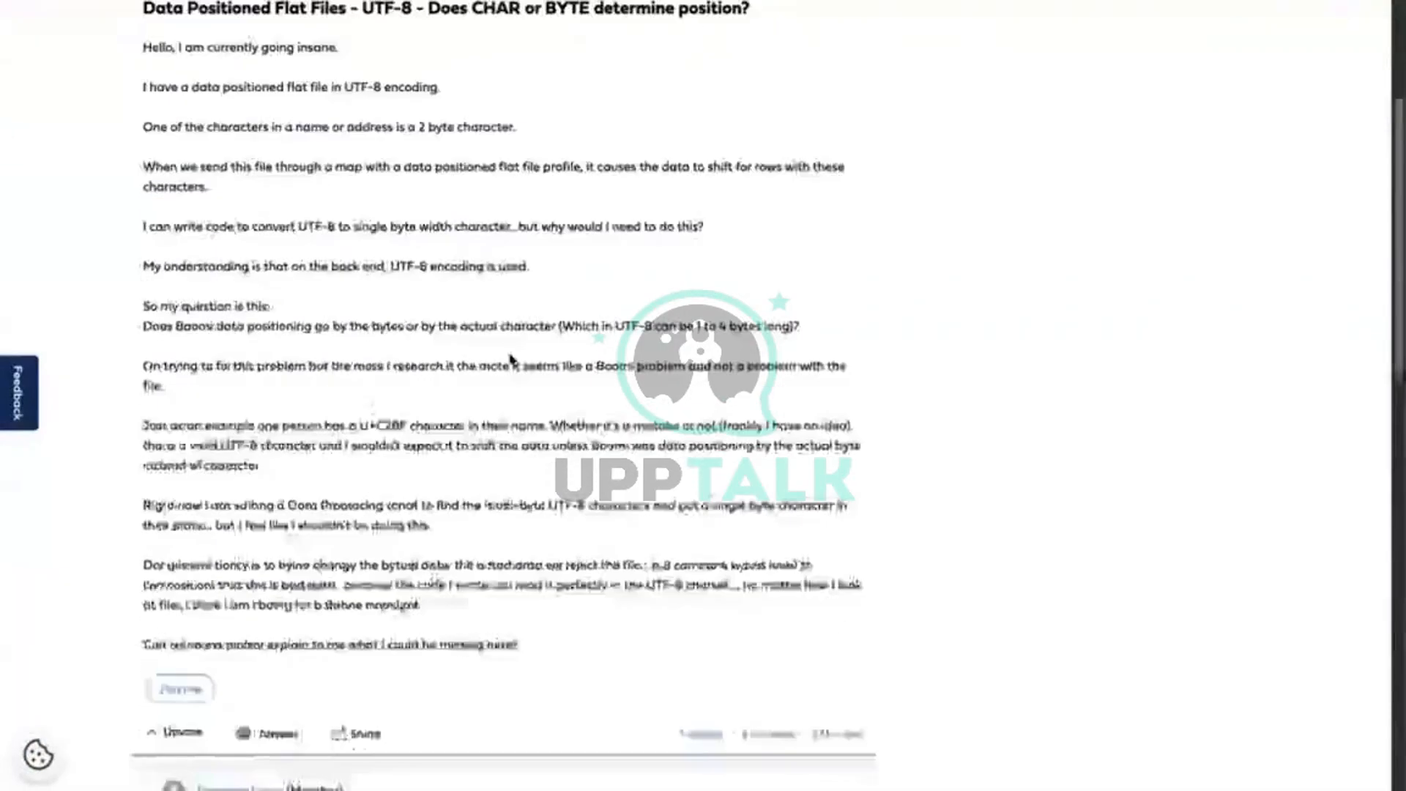
key("alt+Left")
scroll(512, 357, "down", 10)
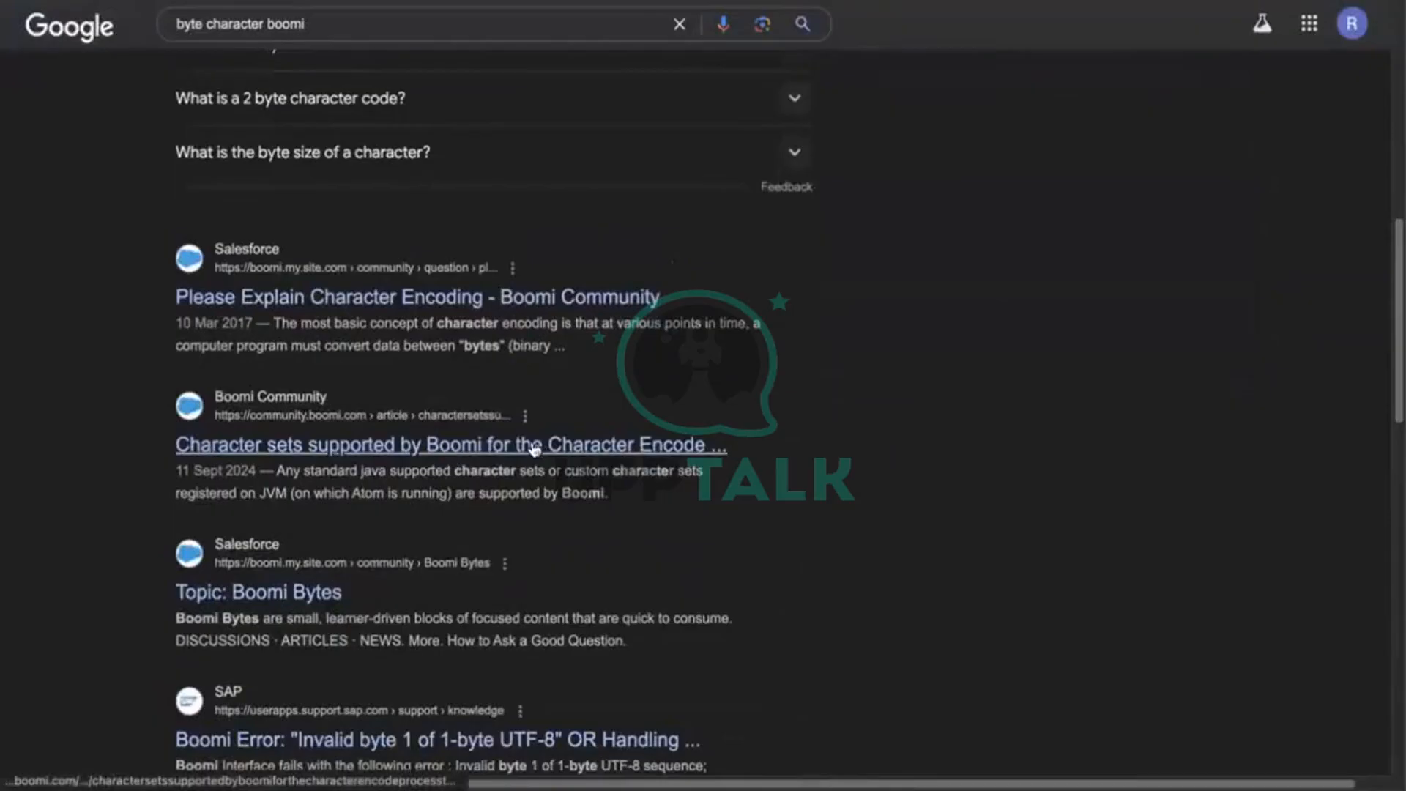
scroll(528, 449, "up", 10)
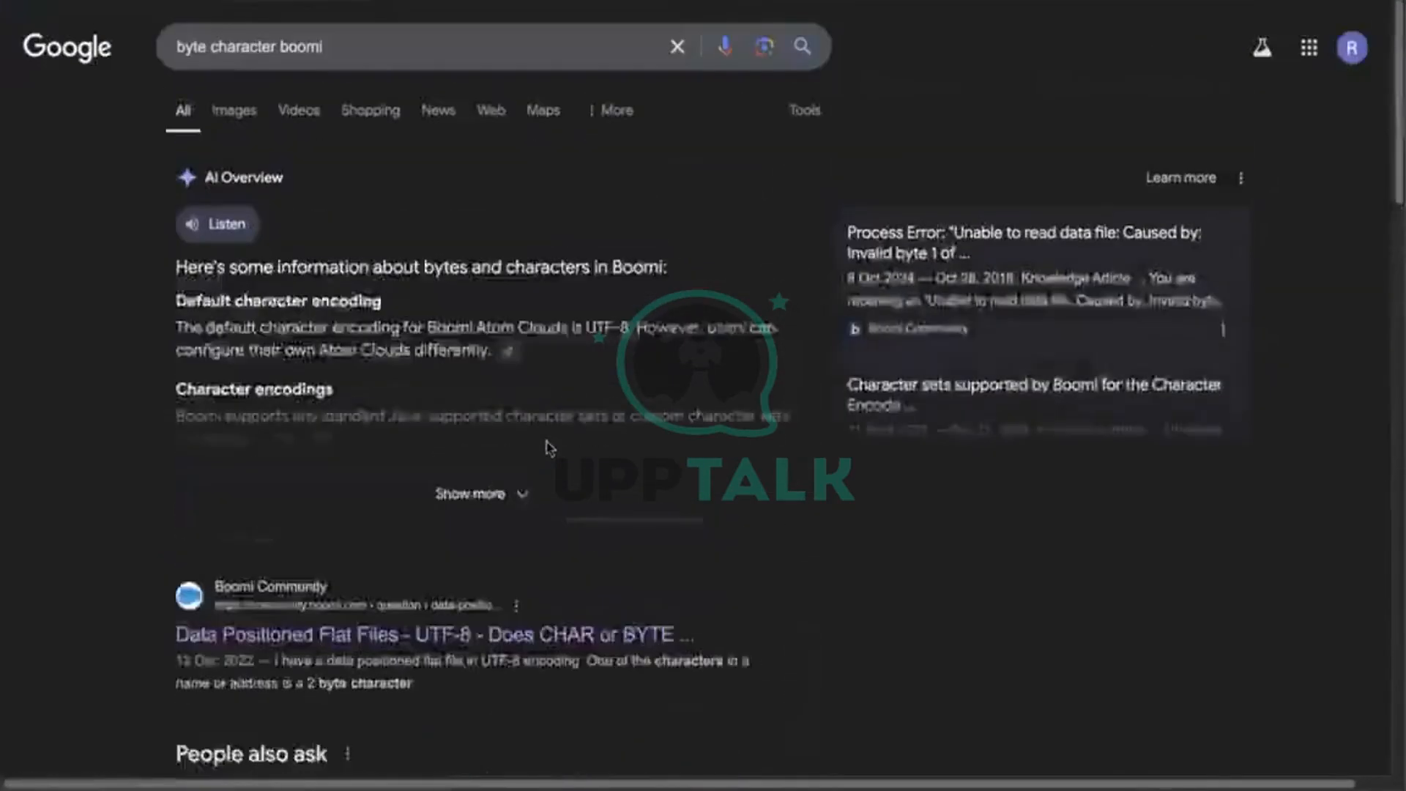
left_click(562, 490)
scroll(574, 410, "down", 1)
scroll(574, 405, "down", 2)
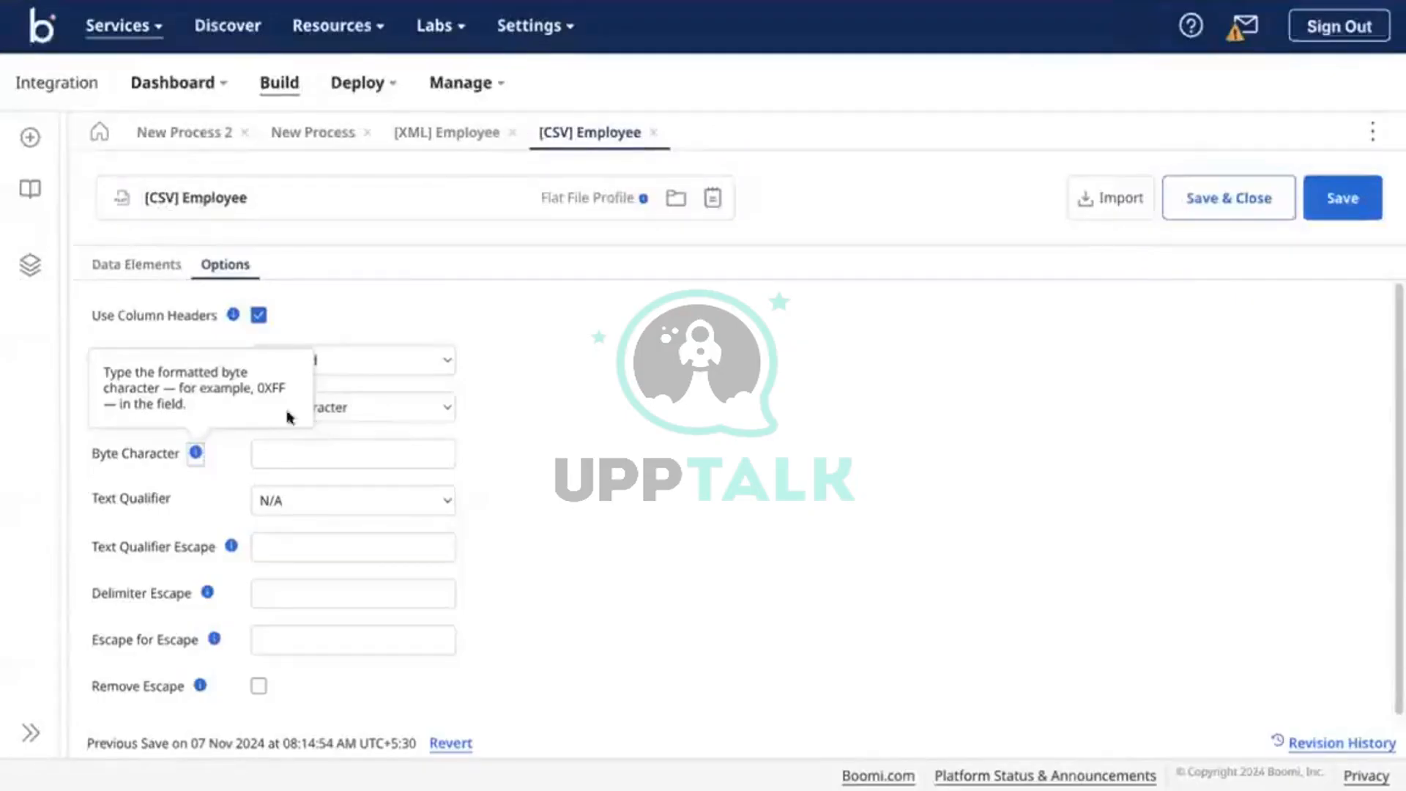
Check the 0XFF example in the Byte Character help note, and set the file delimiter to Comma Delimited
left_click_drag(258, 390, 297, 388)
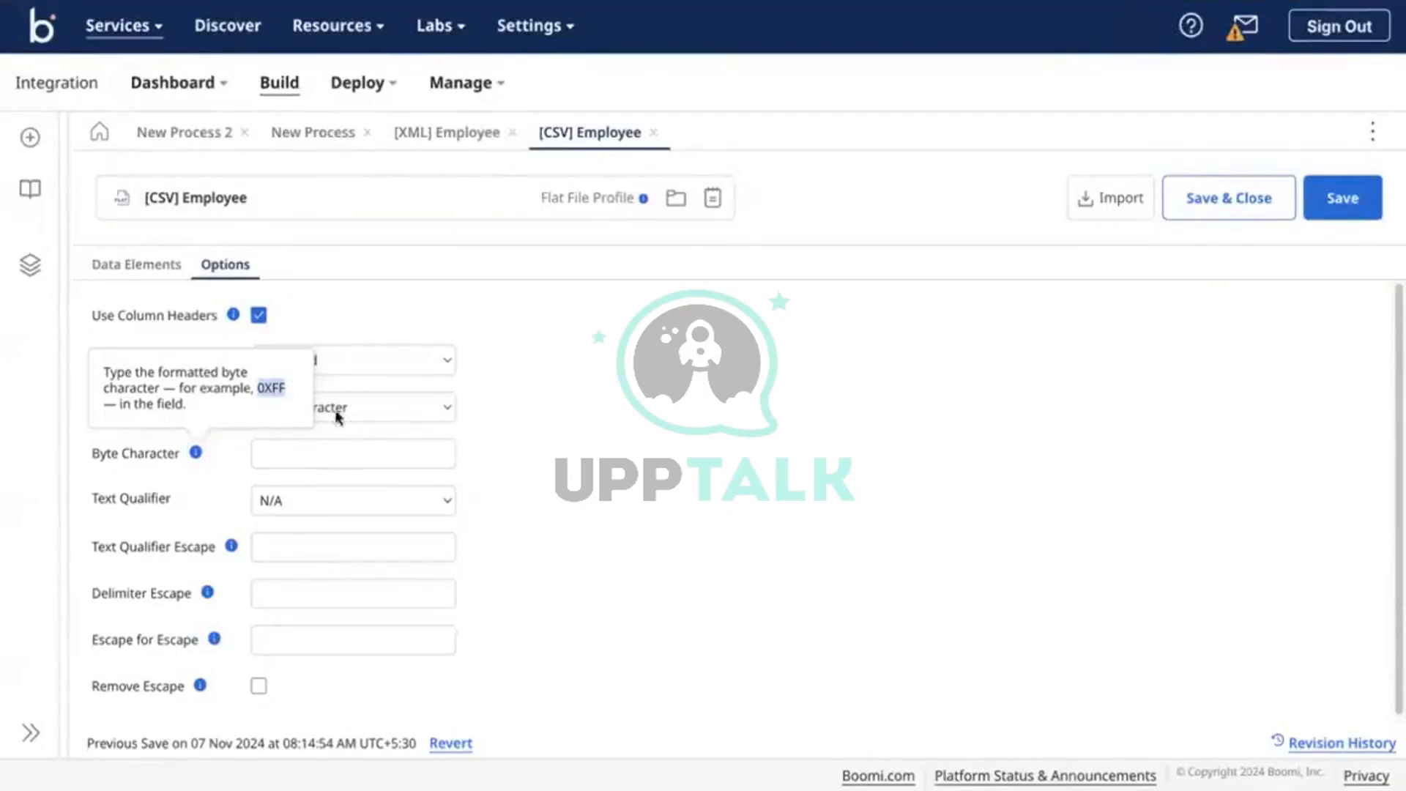
left_click(599, 412)
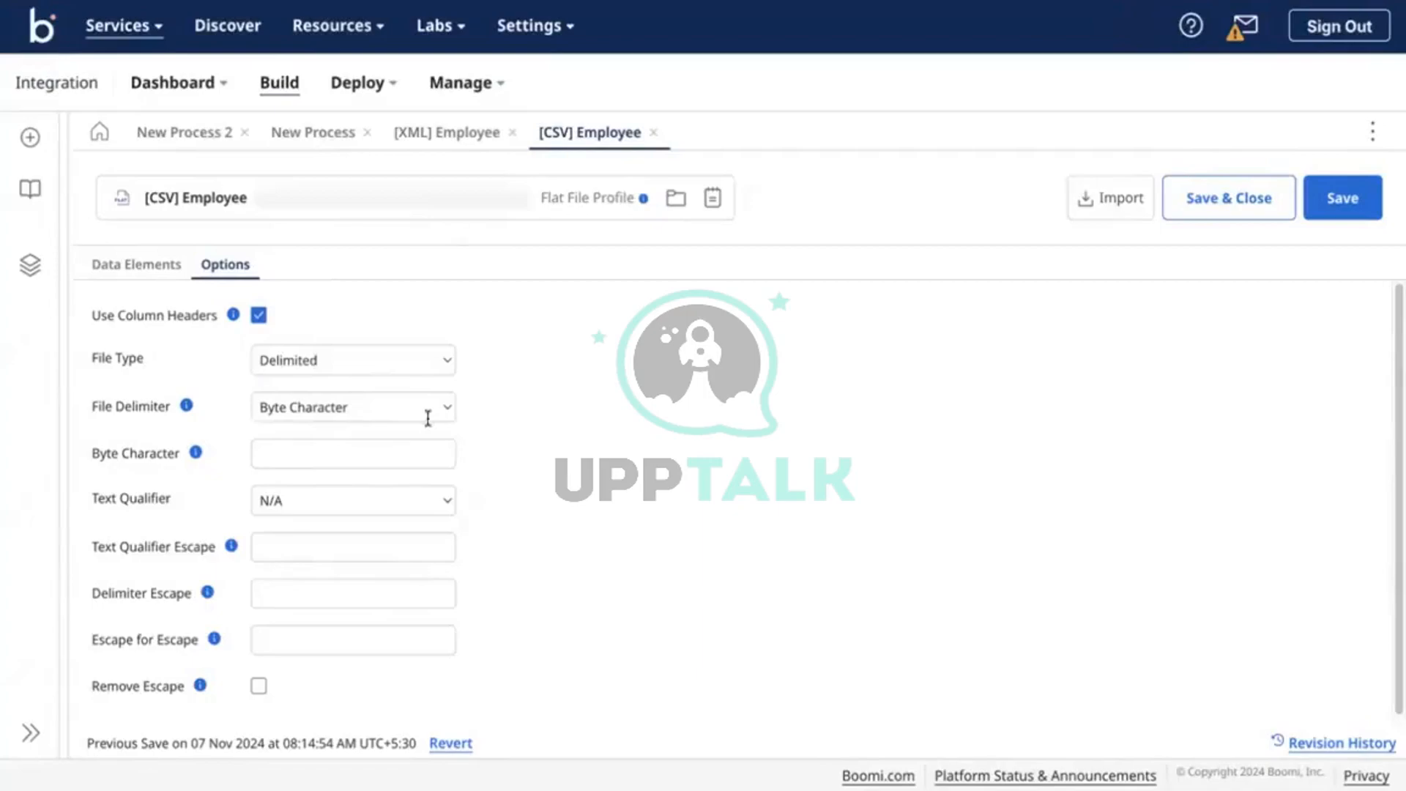
left_click(380, 413)
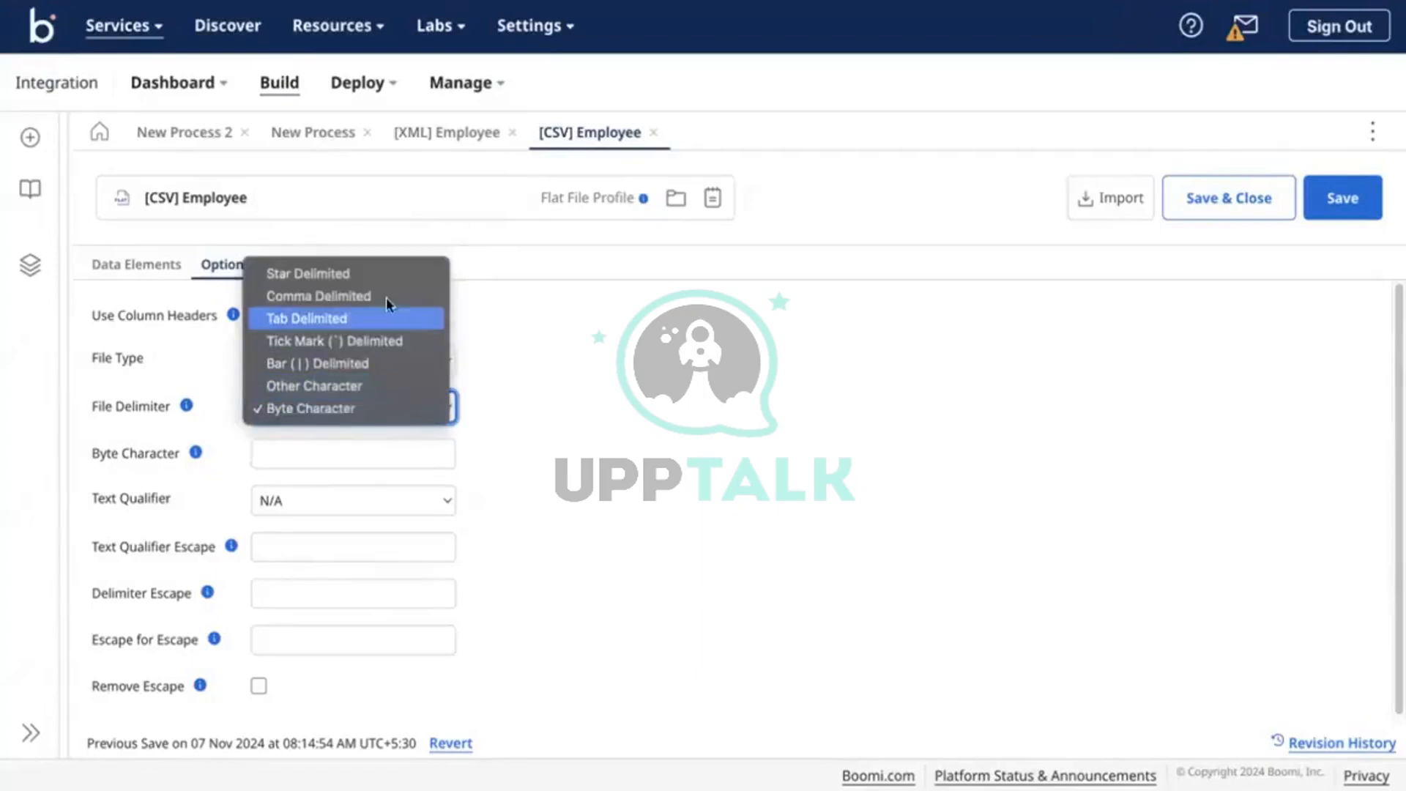
left_click(389, 302)
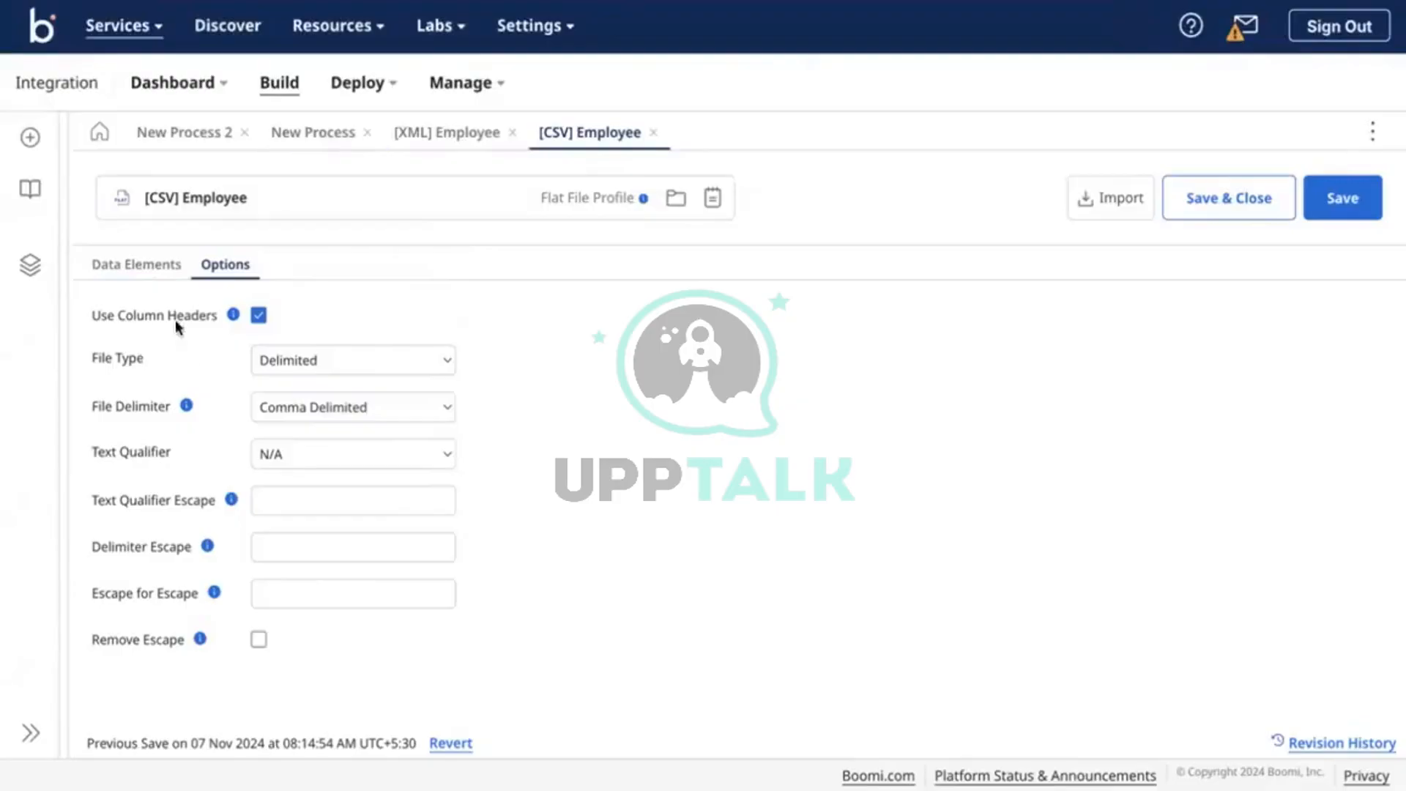
Review the EmployeeID data element's details, from its data name and position to the field size and data format options
left_click(164, 277)
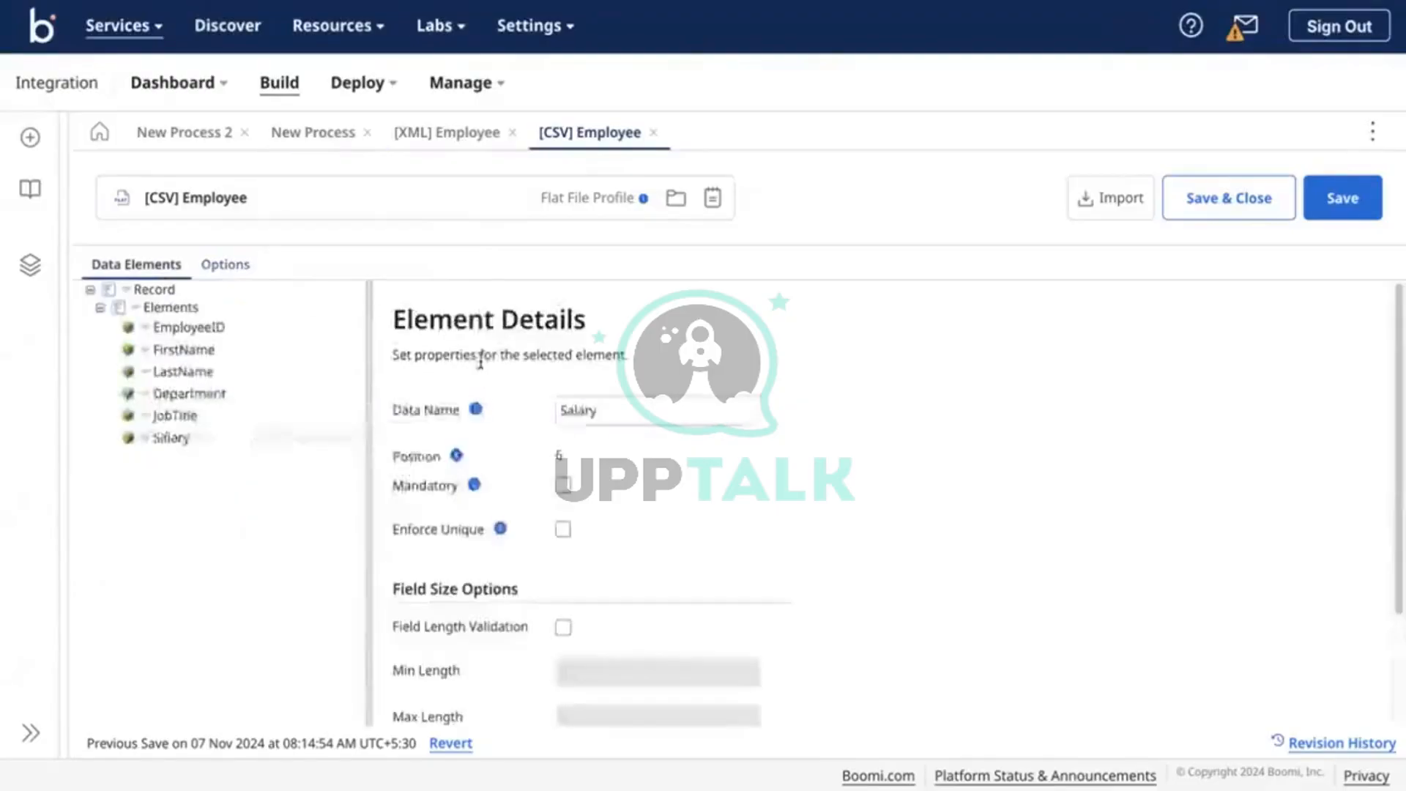
left_click(228, 328)
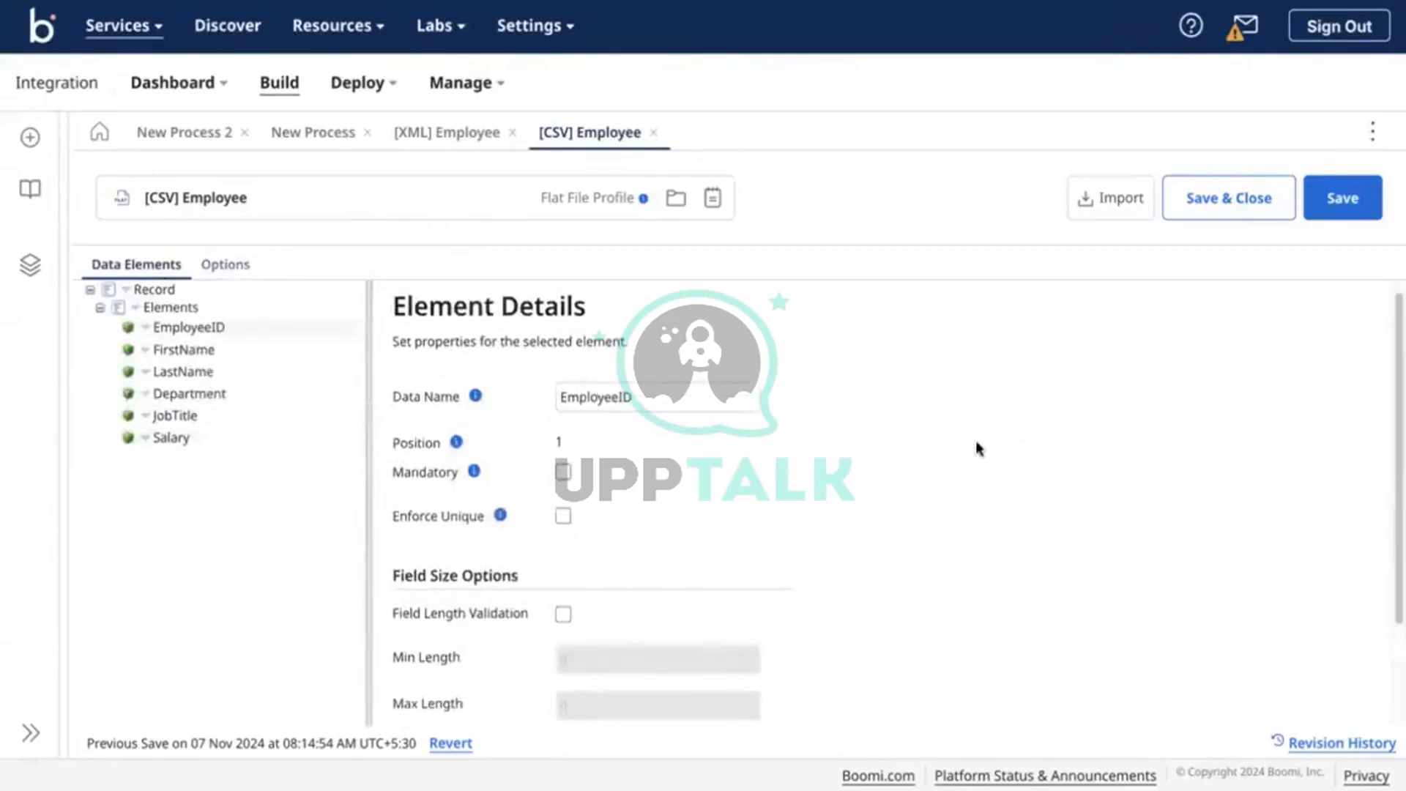
scroll(979, 448, "down", 2)
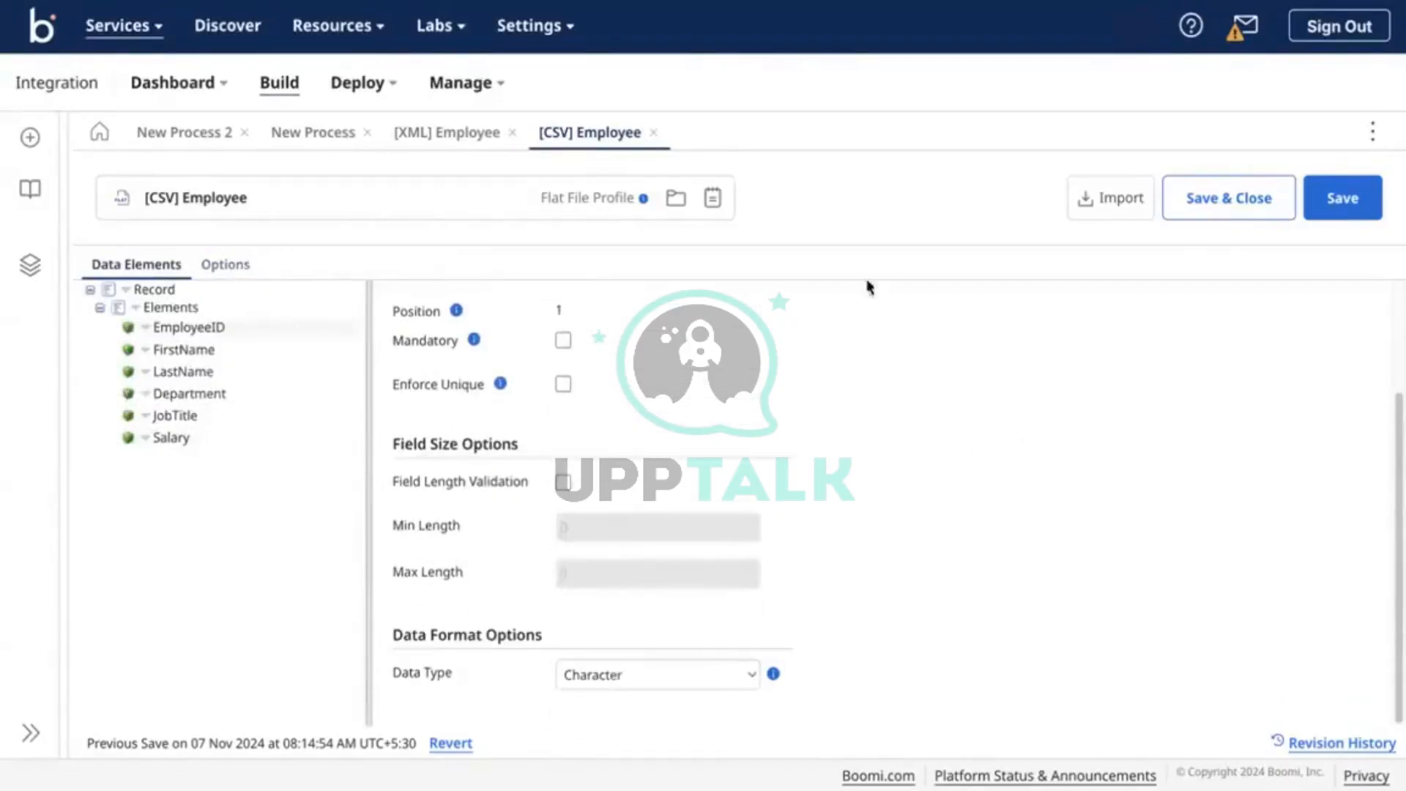
scroll(819, 360, "up", 2)
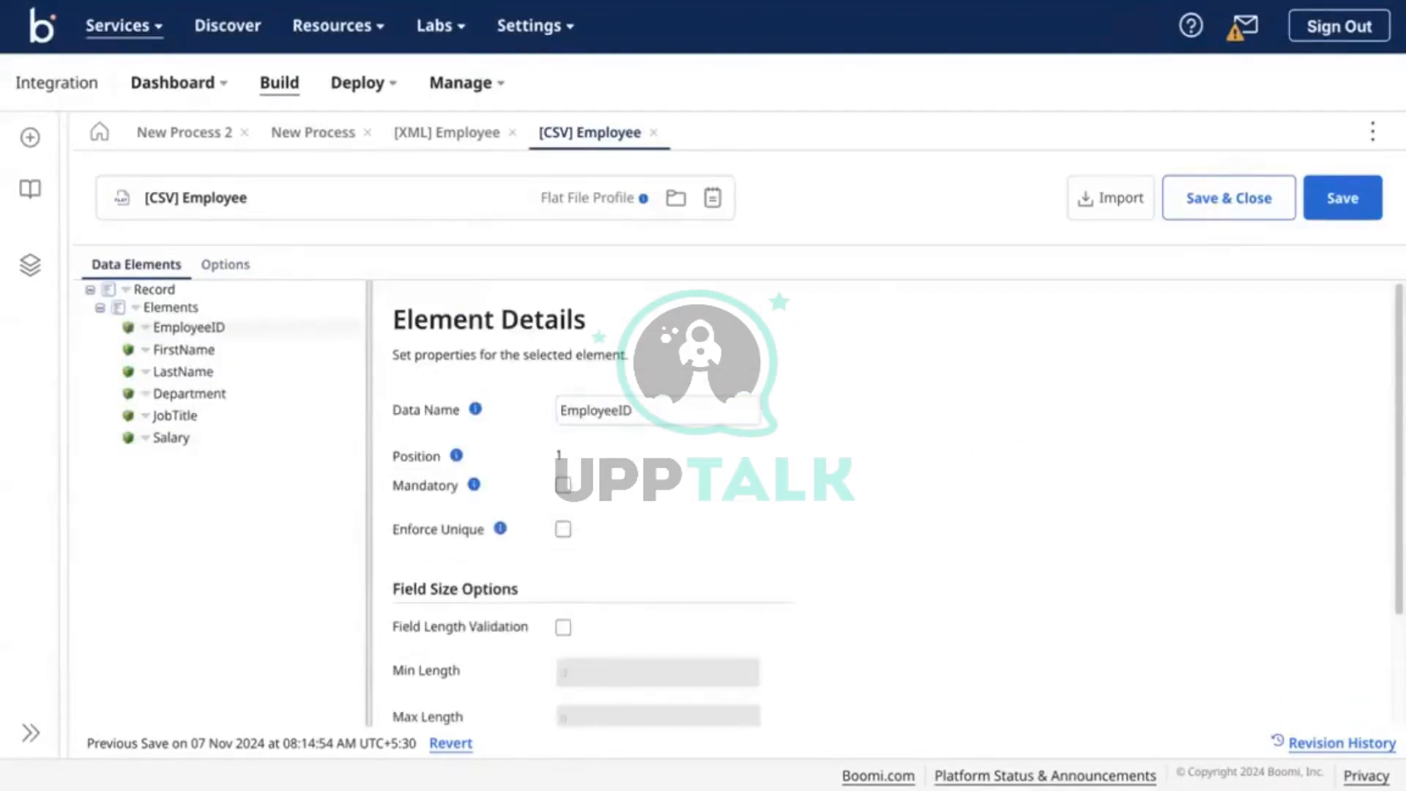
scroll(490, 440, "down", 2)
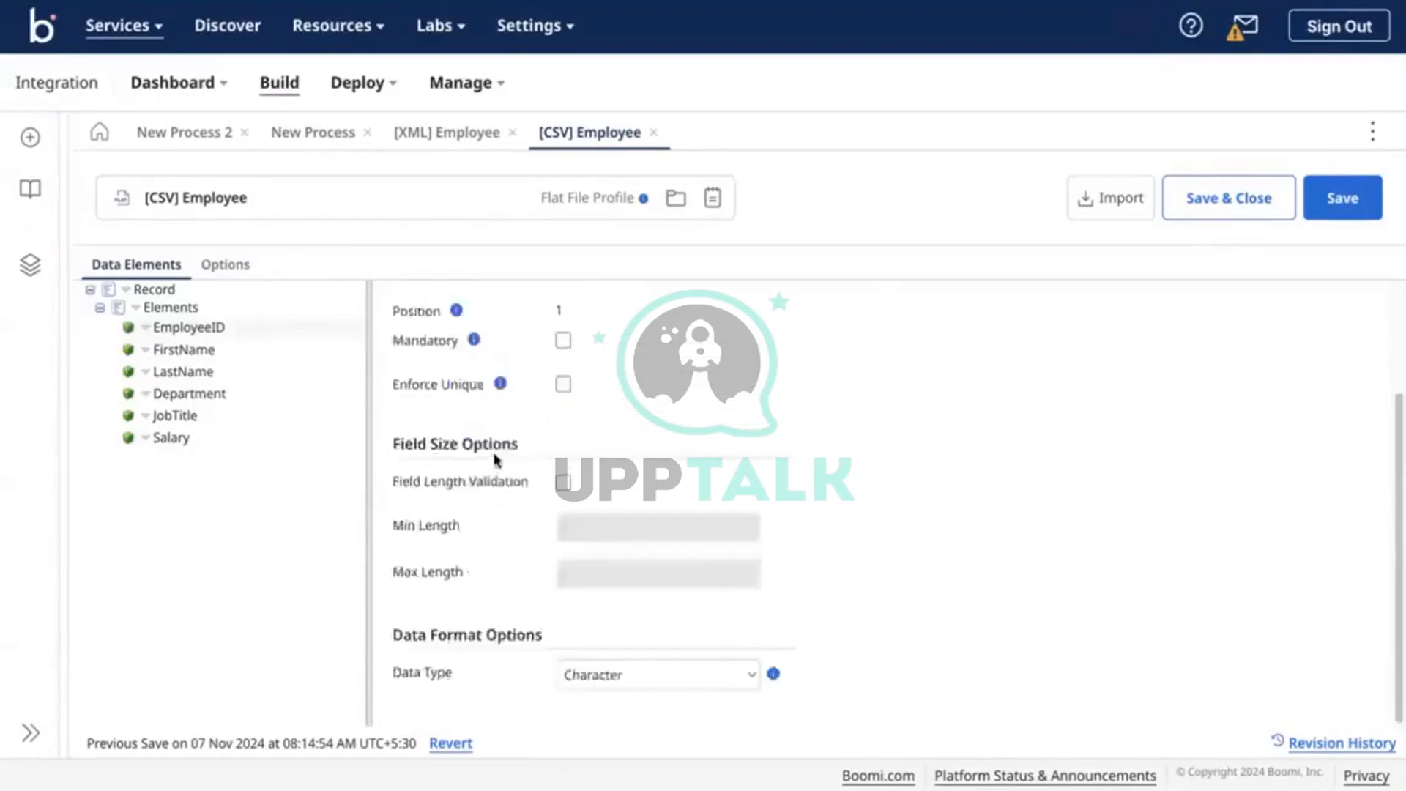
scroll(629, 472, "up", 2)
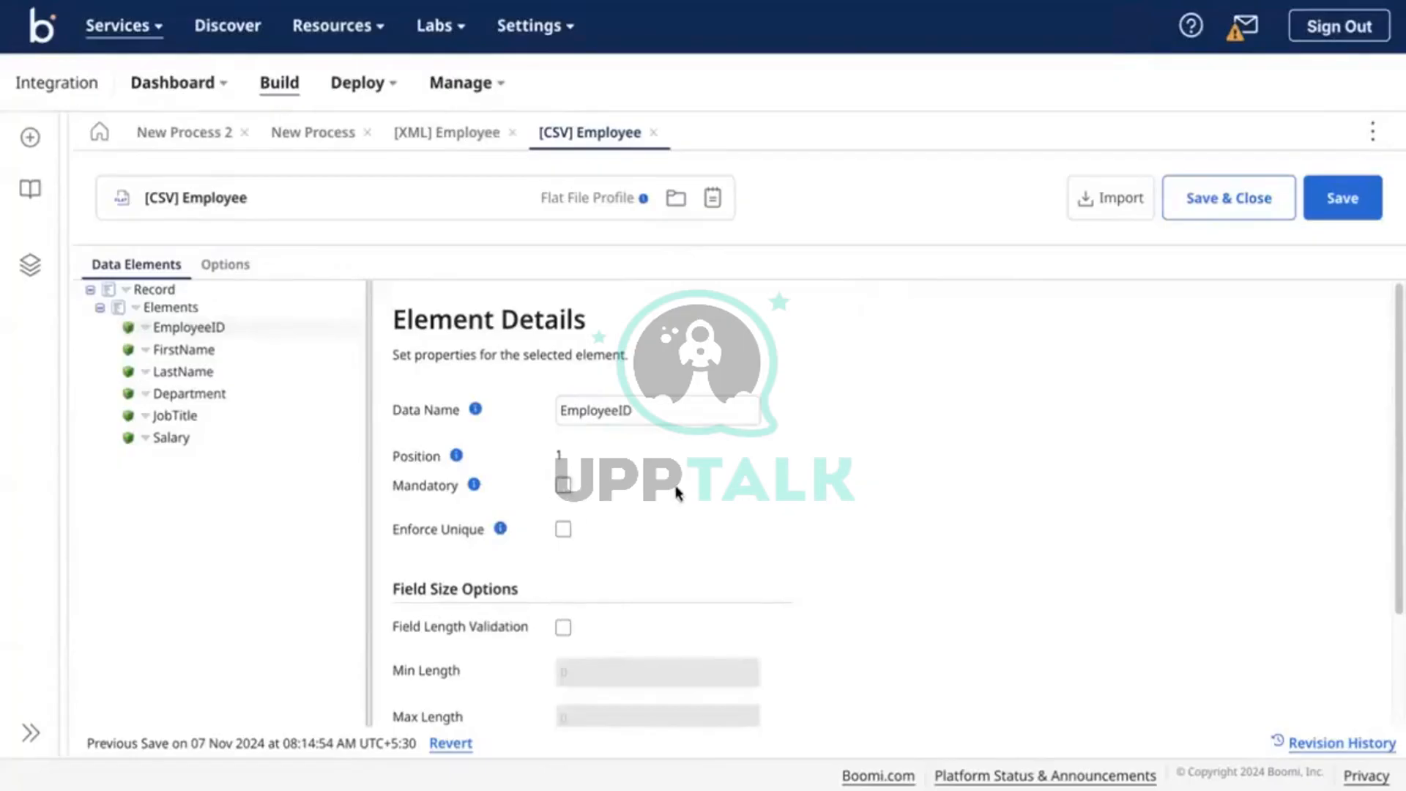
Try the Mandatory option on the EmployeeID element, and turn it off again
left_click(629, 414)
double_click(630, 413)
left_click(667, 454)
left_click(564, 486)
left_click(609, 418)
left_click(563, 486)
Review the element details of LastName, Department, JobTitle and Salary in turn
left_click(213, 372)
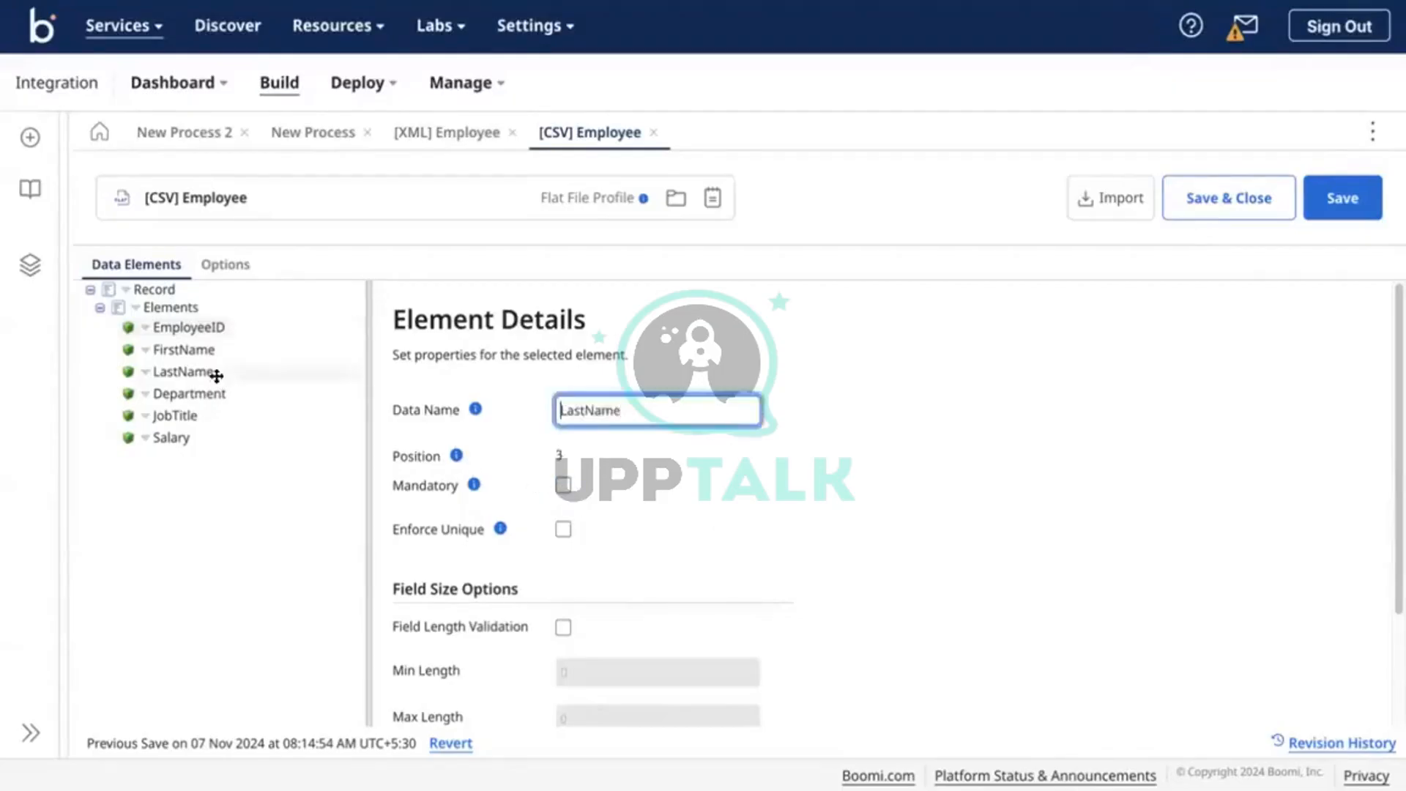
left_click(210, 394)
left_click(208, 415)
left_click(200, 437)
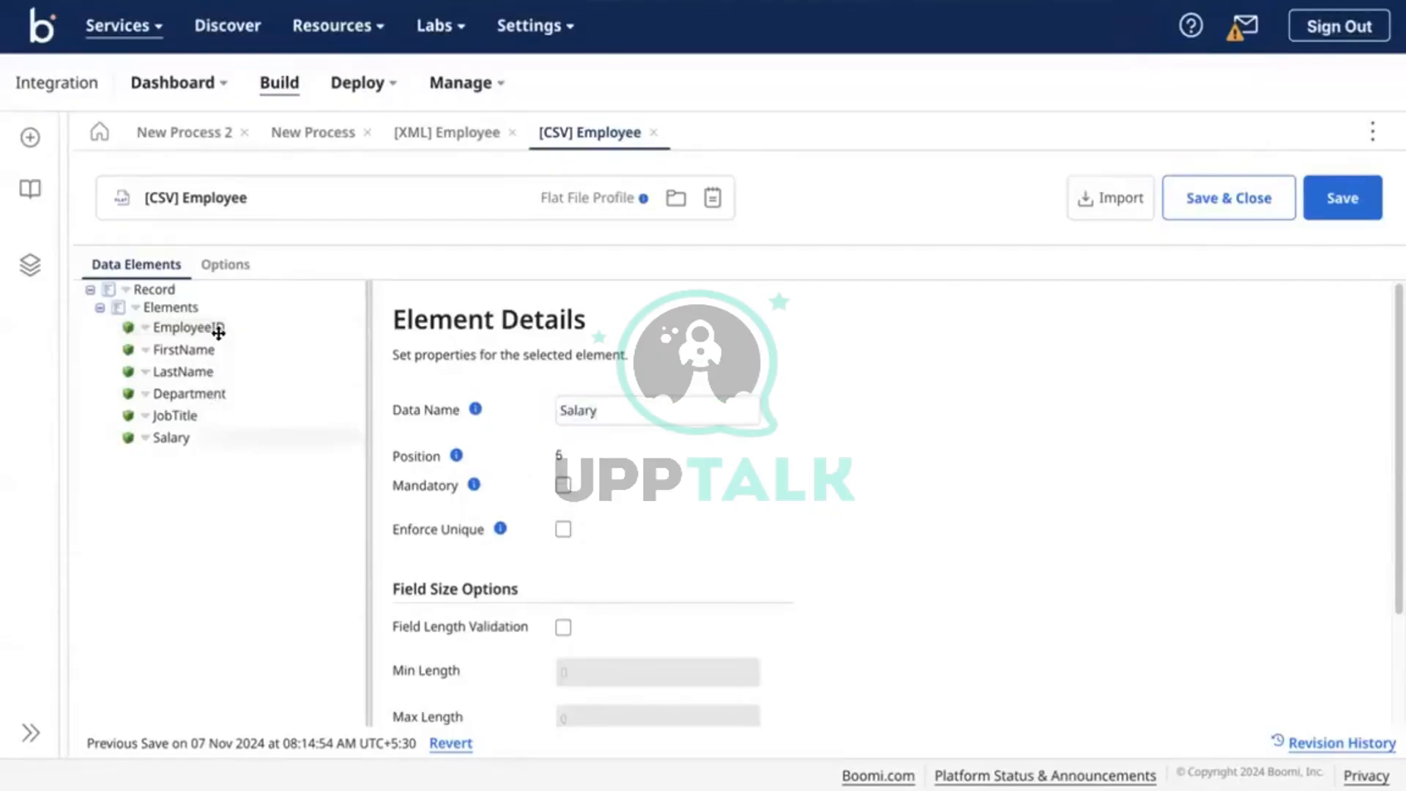
Turn on Enforce Unique for the EmployeeID element and read the help note for that option
left_click(217, 328)
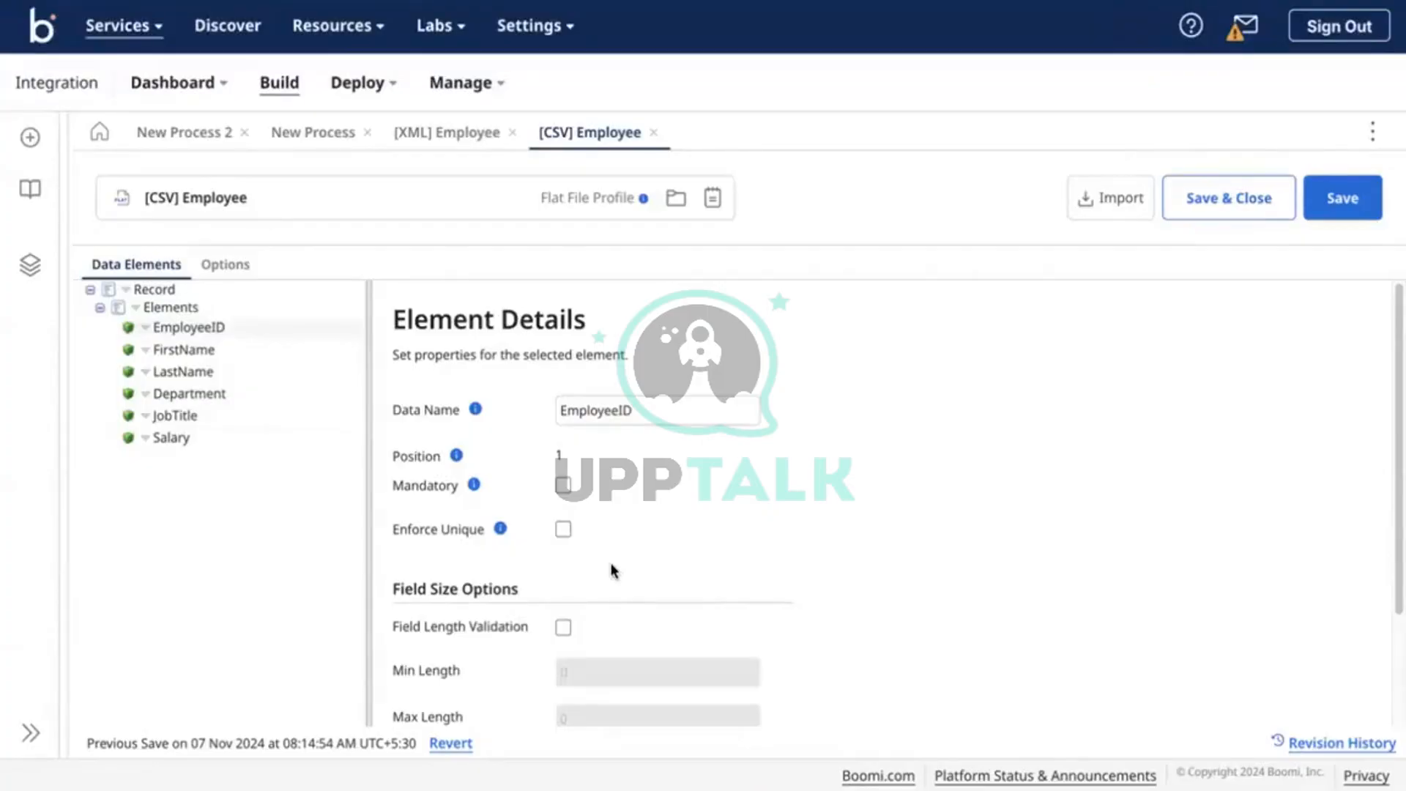
scroll(616, 515, "down", 1)
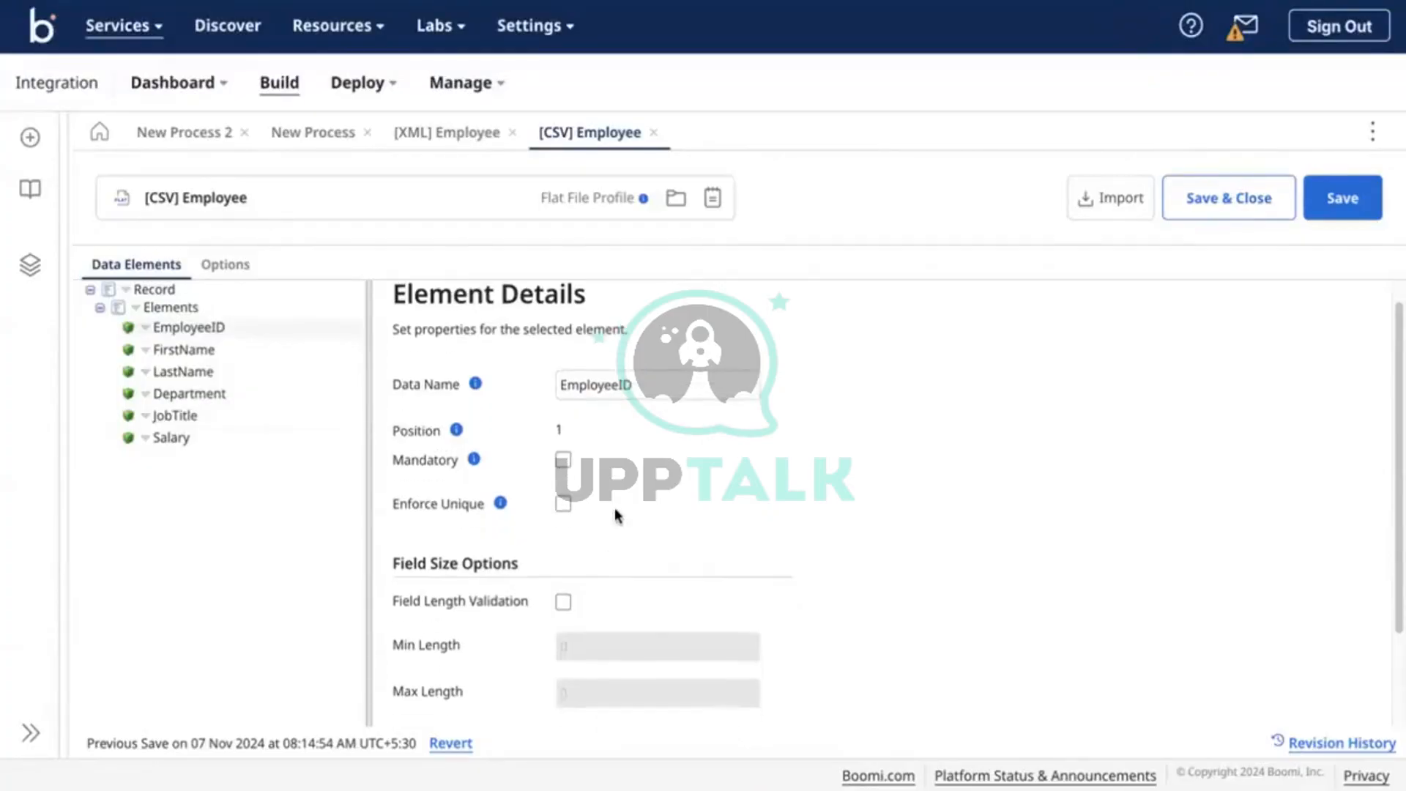
scroll(614, 504, "down", 1)
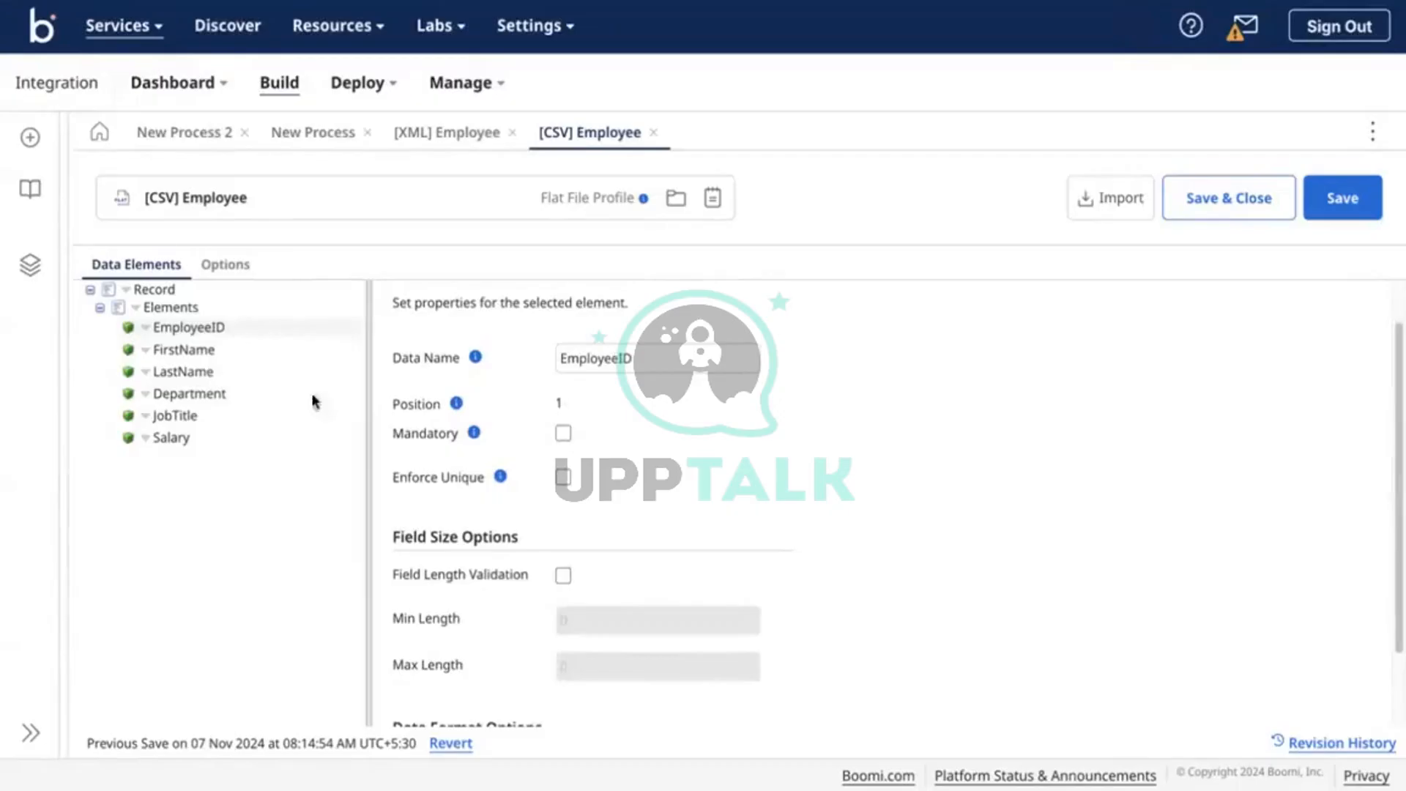
scroll(982, 481, "down", 1)
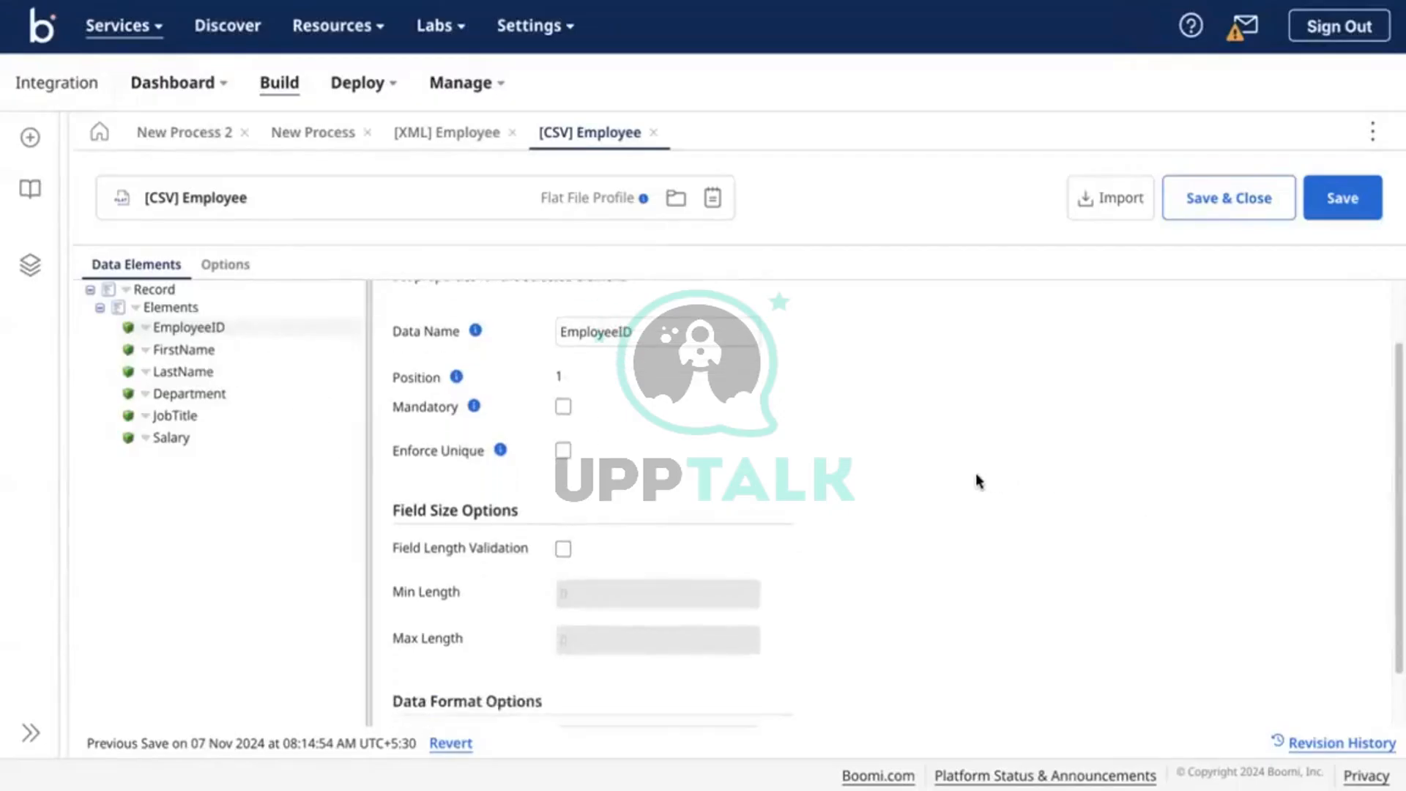
scroll(979, 481, "up", 2)
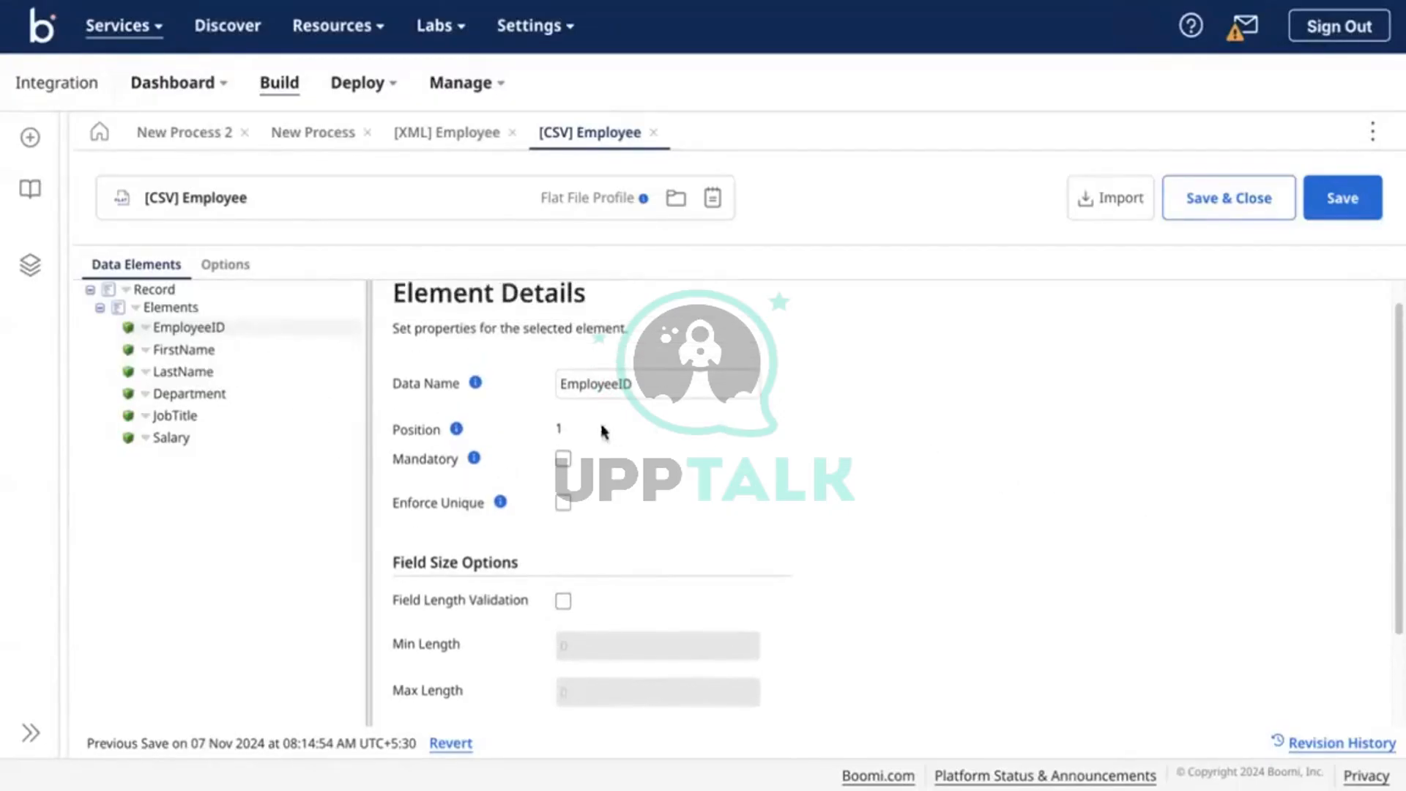
scroll(1000, 507, "up", 1)
scroll(1001, 507, "down", 4)
scroll(999, 505, "up", 3)
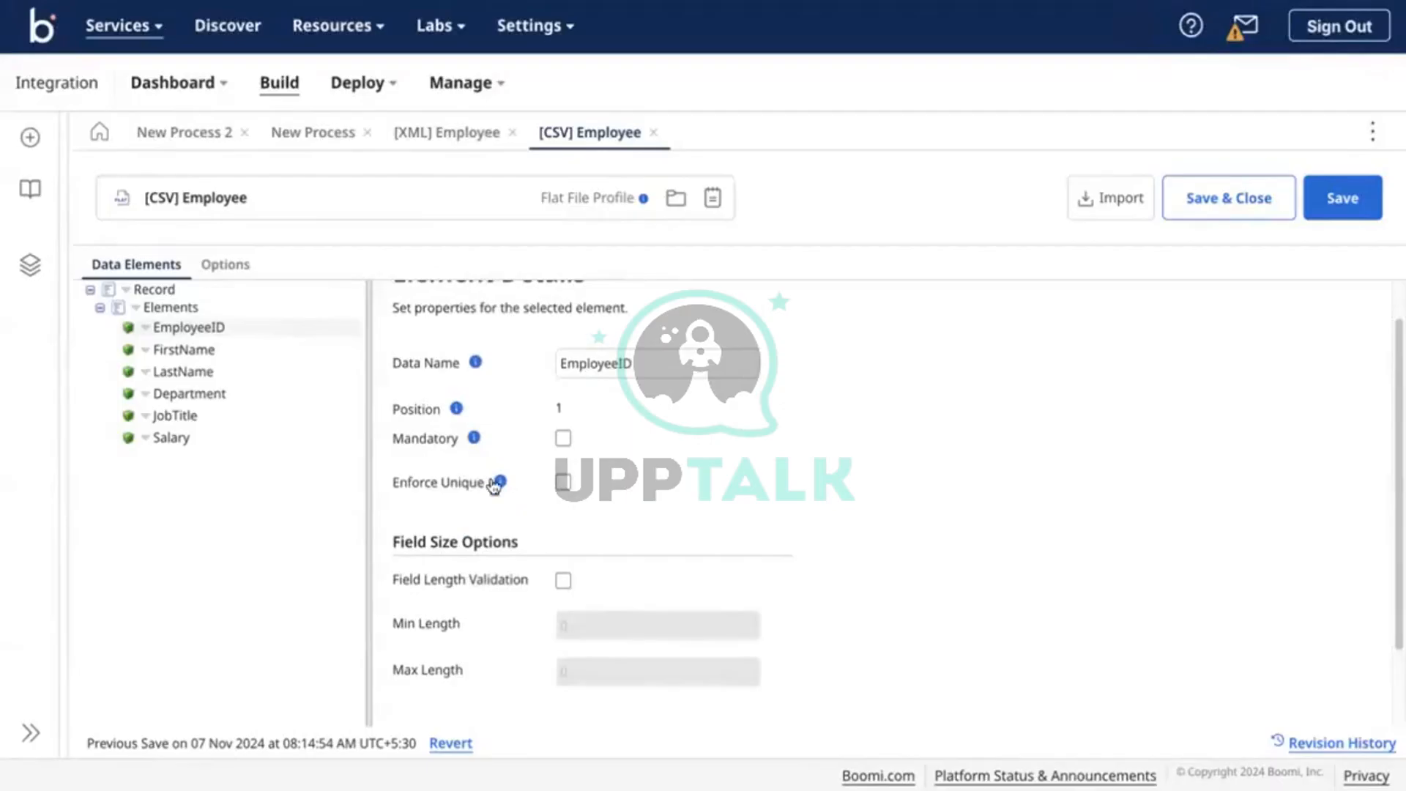
left_click(563, 484)
mouse_move(501, 486)
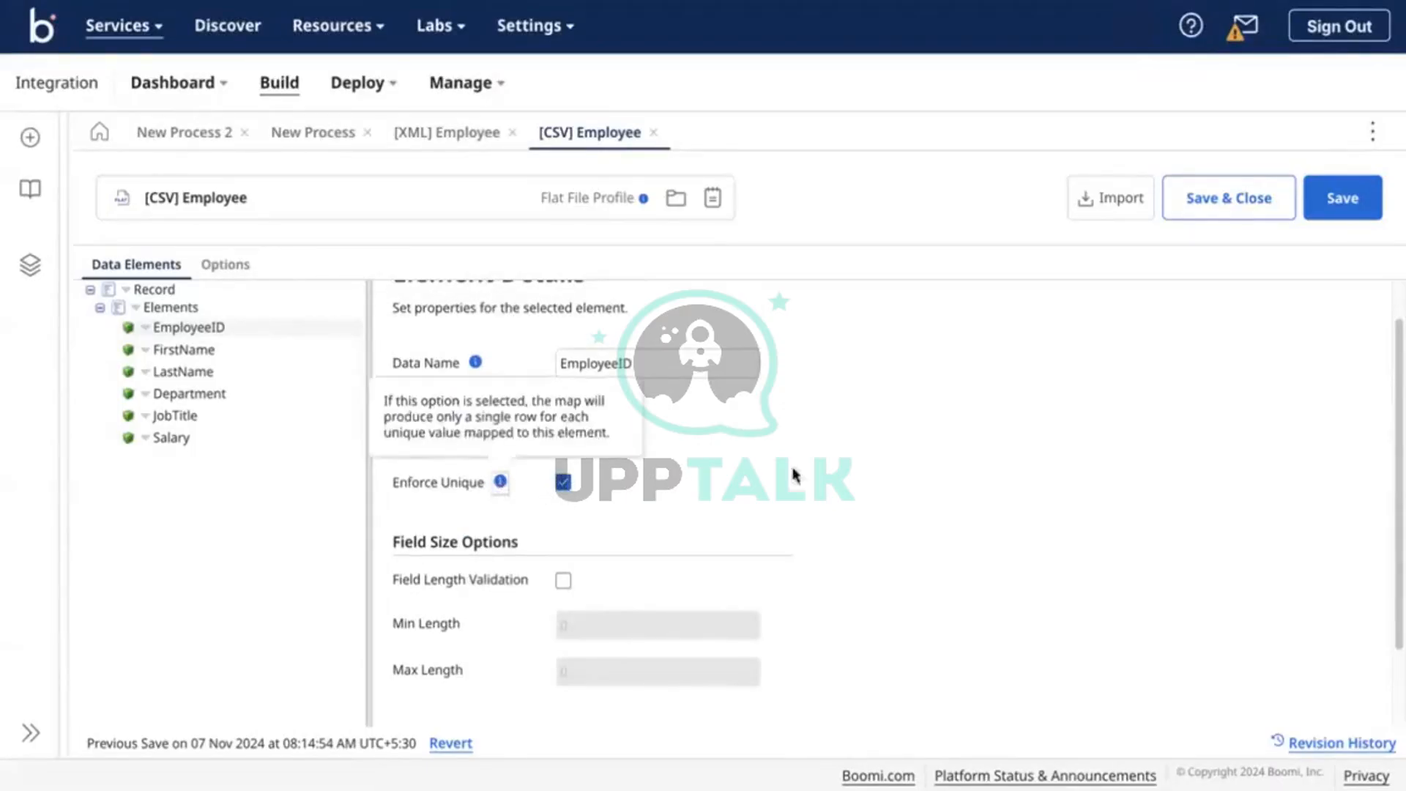
Switch to the Sample Data Boomi document, give the third flat file row the first row's EmployeeID, and replace the first row's name hyphen with a comma
left_click(370, 2)
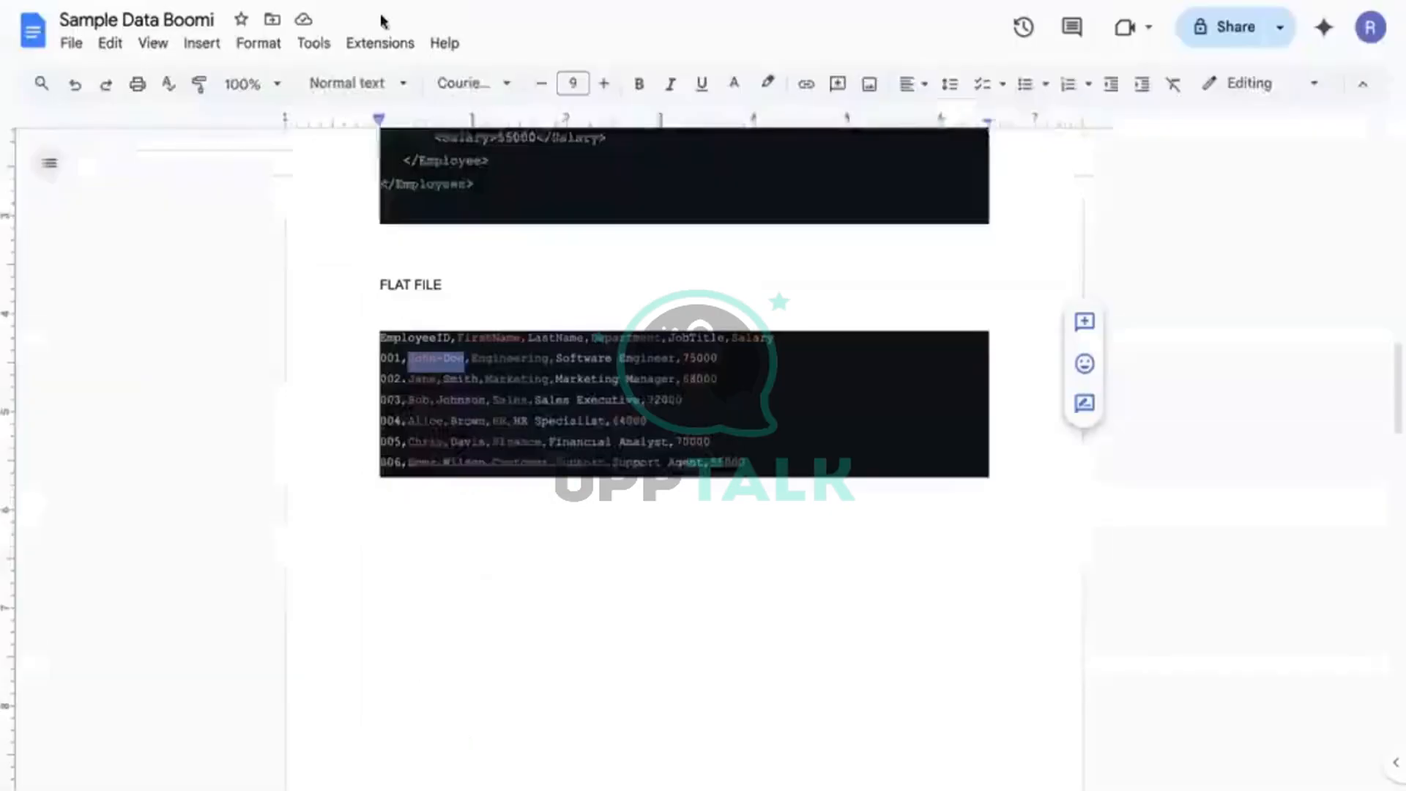
left_click(404, 399)
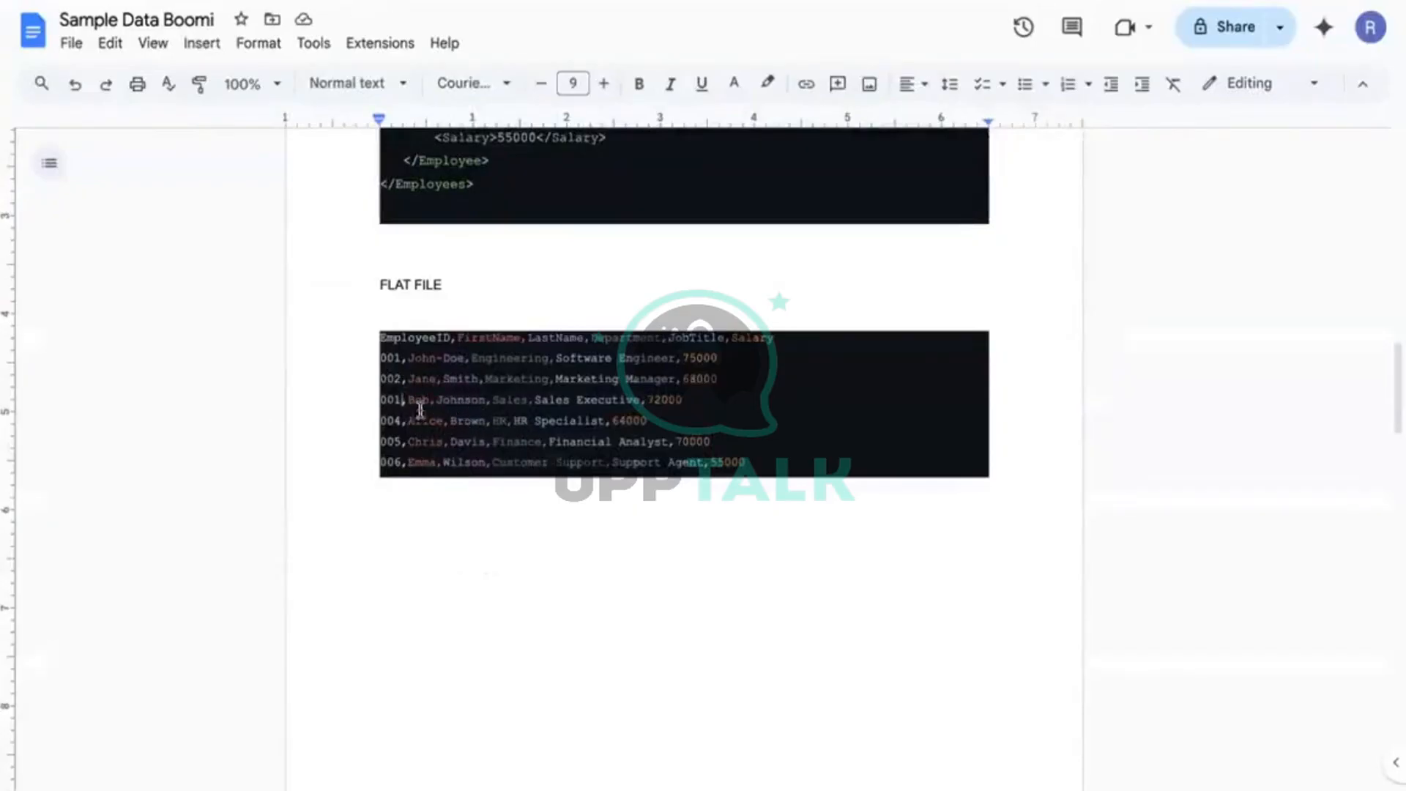
left_click(441, 358)
key("BackSpace")
key("BackSpace")
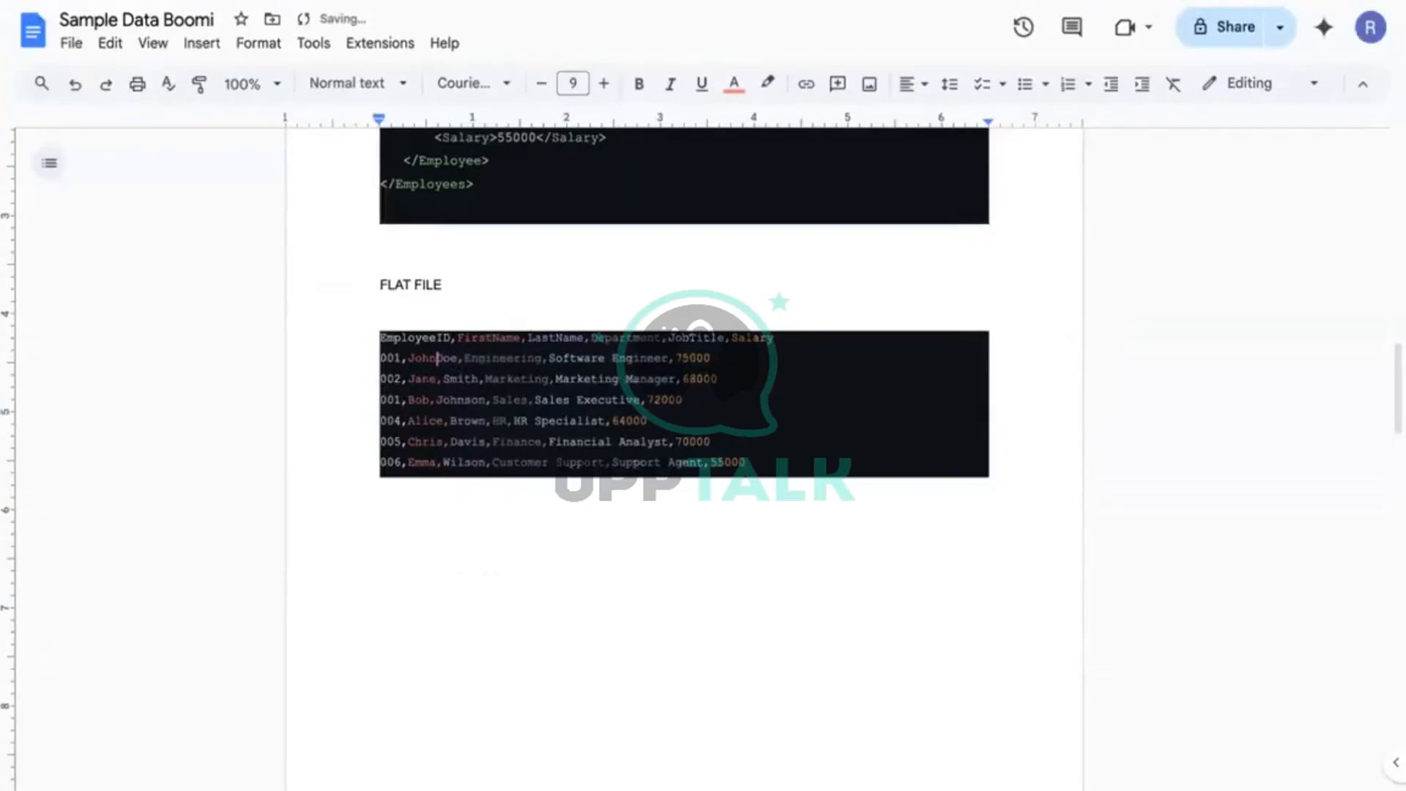
type(",")
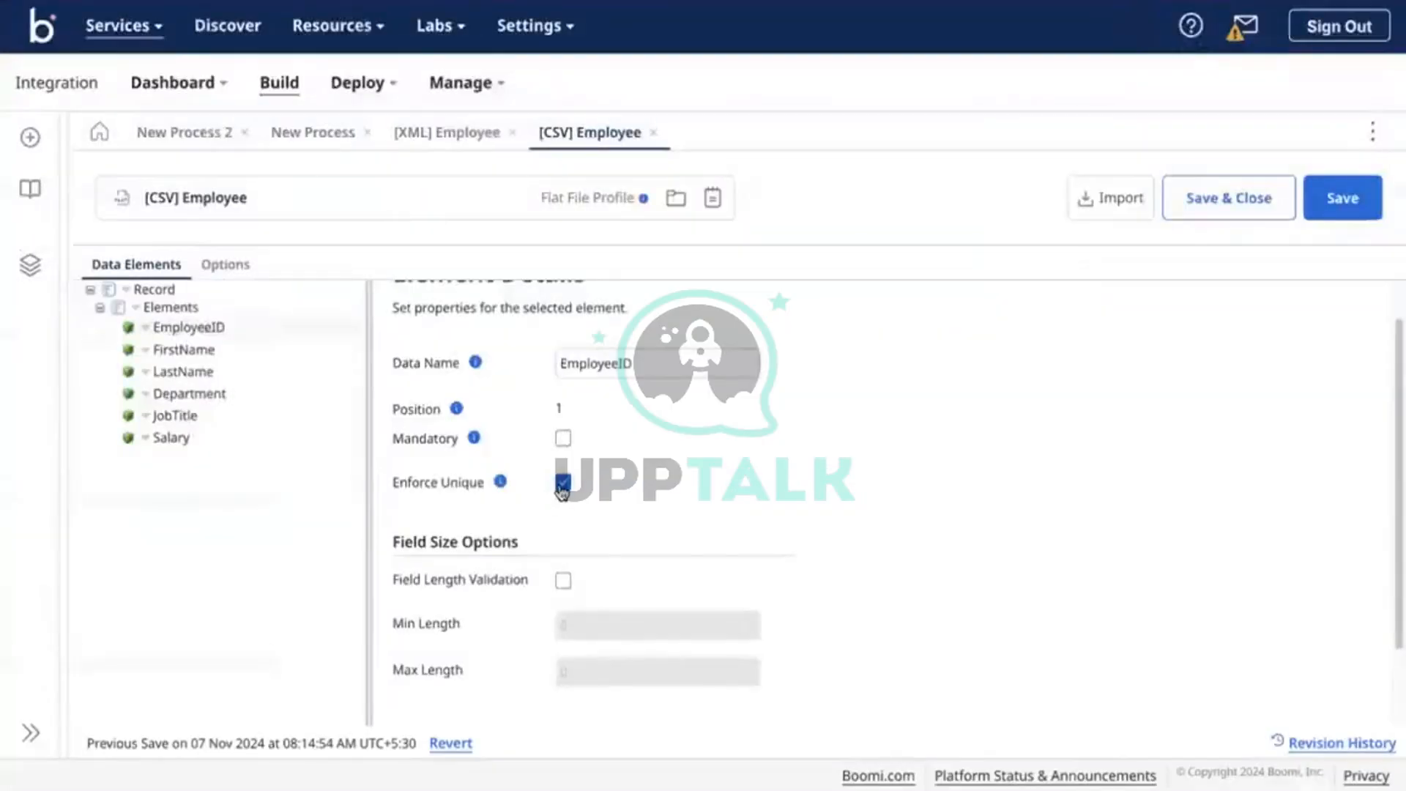
Return to the [CSV] Employee profile in Boomi and turn off Enforce Unique for the EmployeeID element
left_click(562, 487)
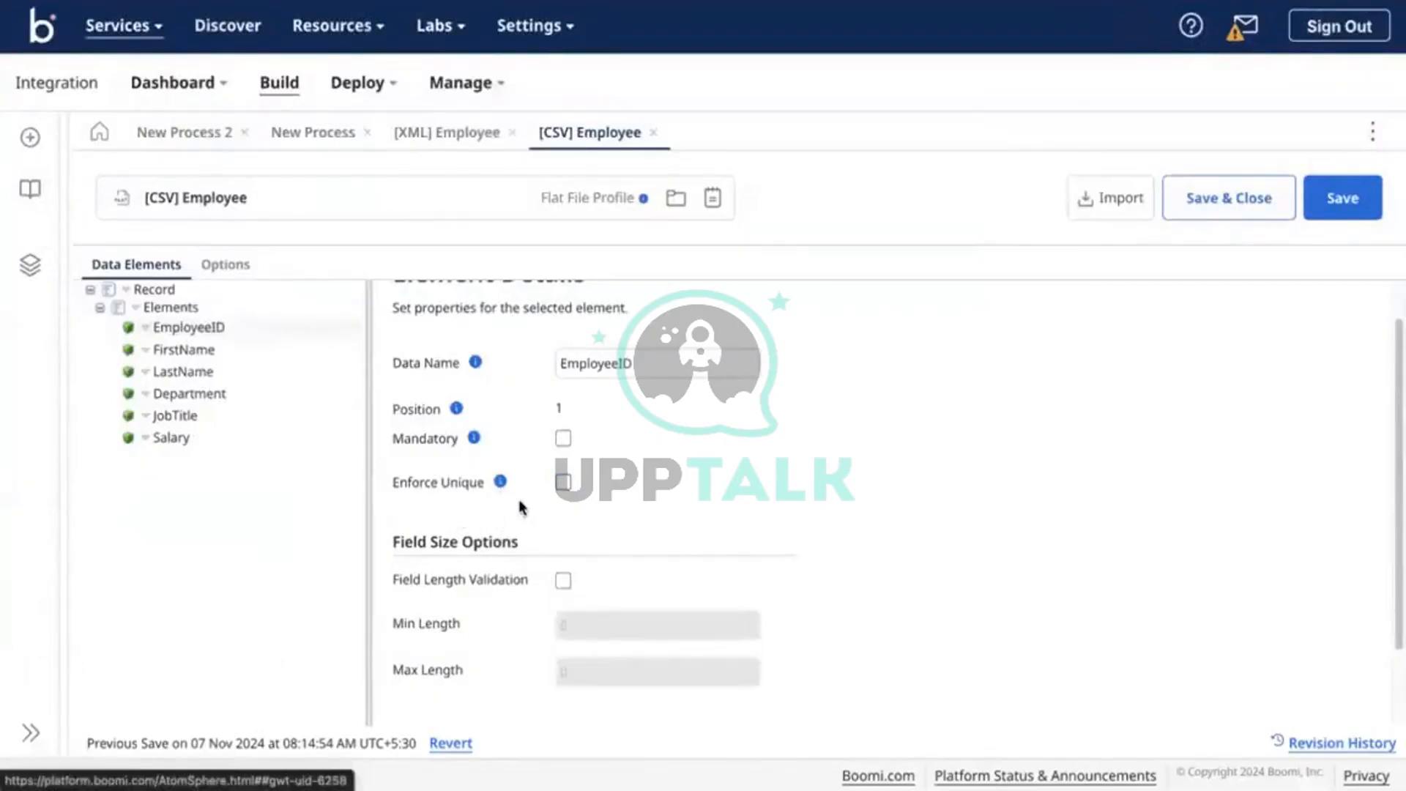
scroll(517, 501, "down", 1)
scroll(514, 499, "up", 1)
scroll(536, 489, "up", 1)
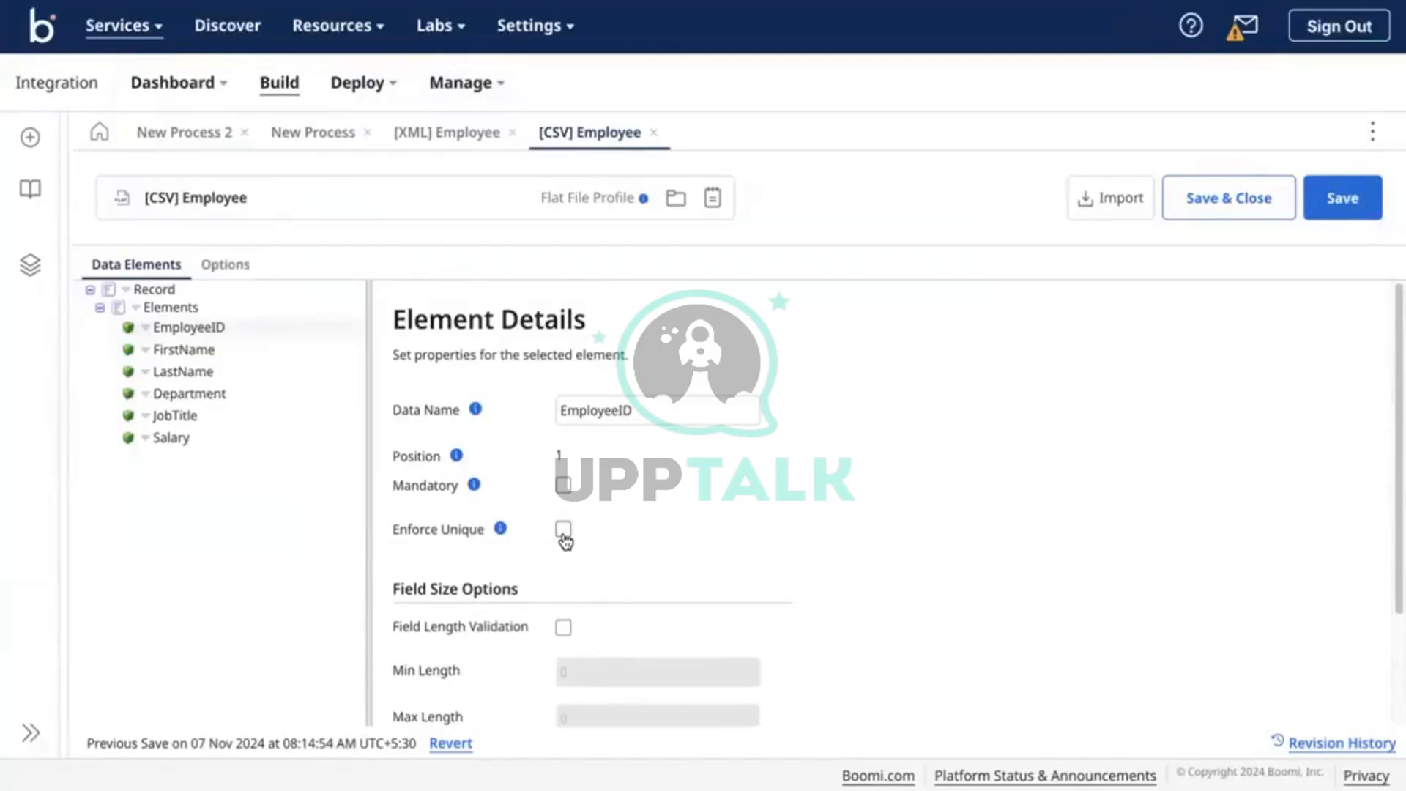
scroll(442, 552, "down", 3)
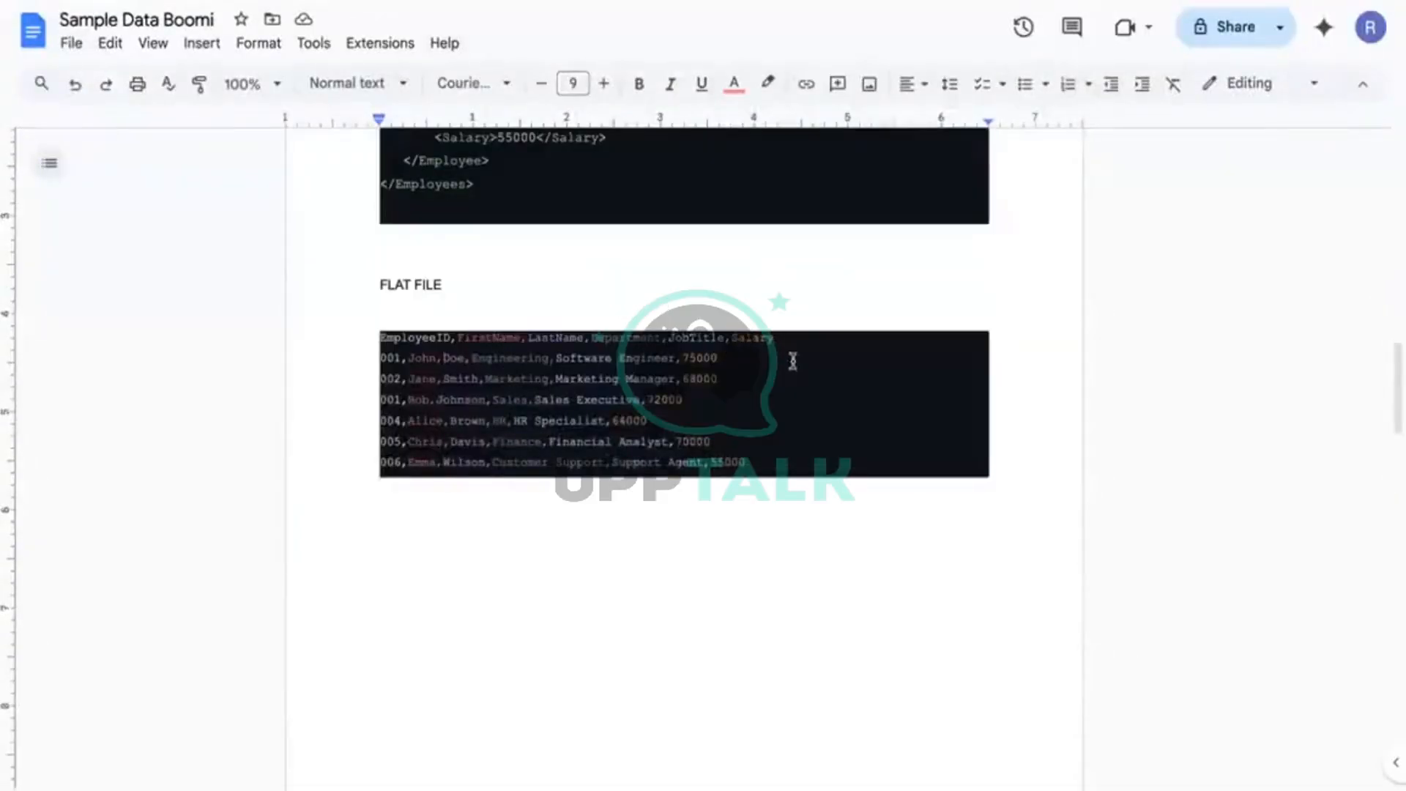
Copy the last employee's elements, from EmployeeID to Salary, out of the XML sample in the Sample Data Boomi document
scroll(694, 403, "up", 4)
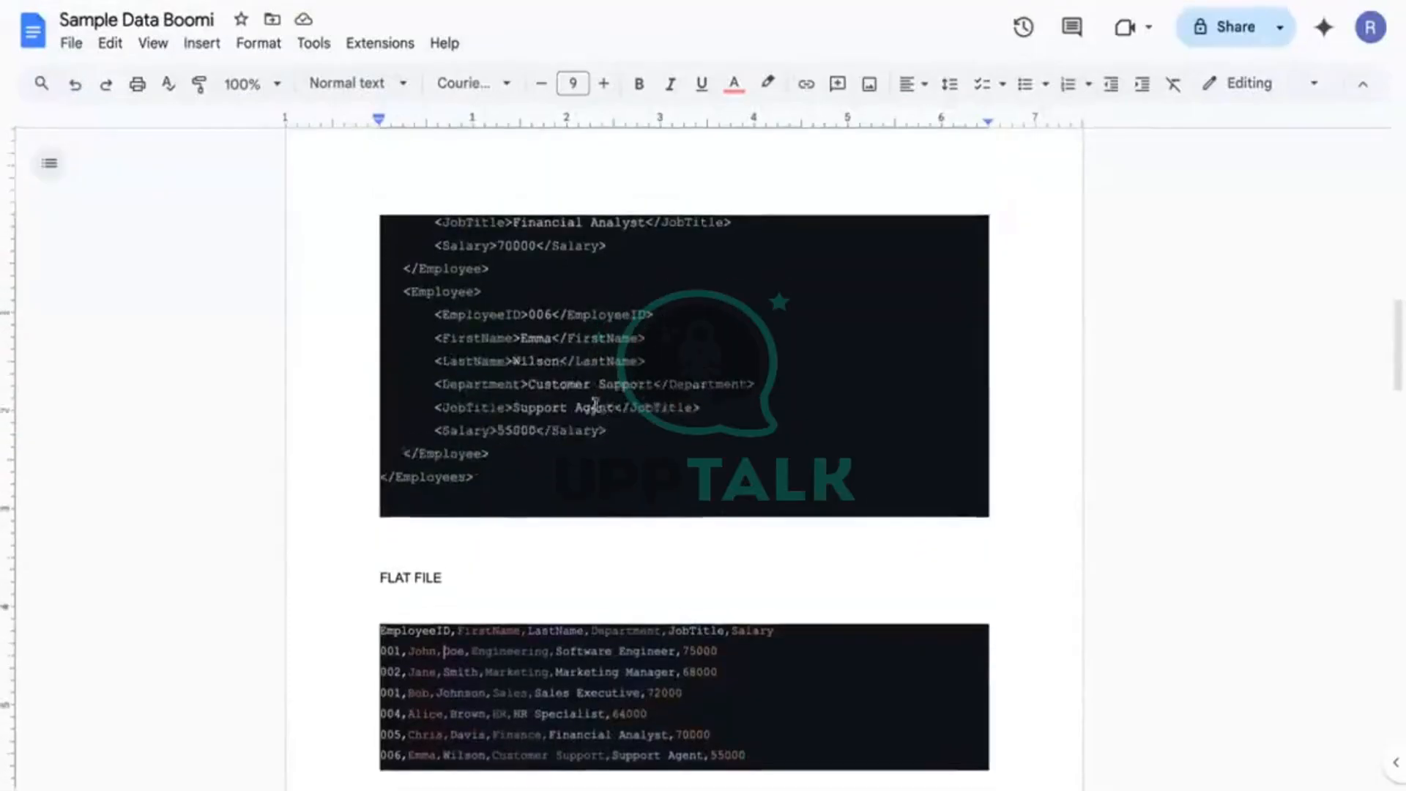
scroll(595, 405, "up", 1)
left_click_drag(435, 341, 615, 458)
key("ctrl+c")
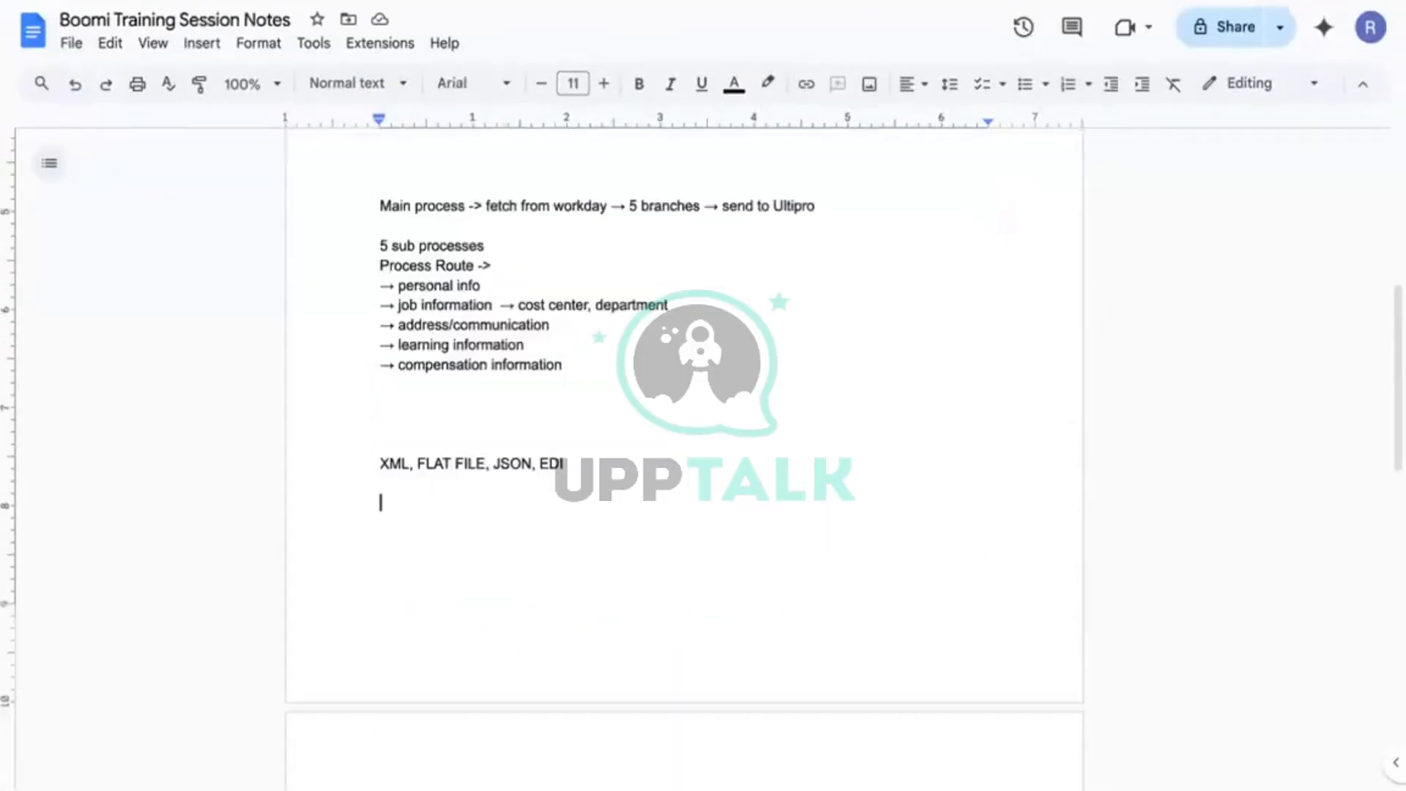
Switch to the Boomi Training Session Notes document and add blank lines below the numbered property list on the last page
scroll(432, 493, "down", 3)
scroll(424, 512, "down", 5)
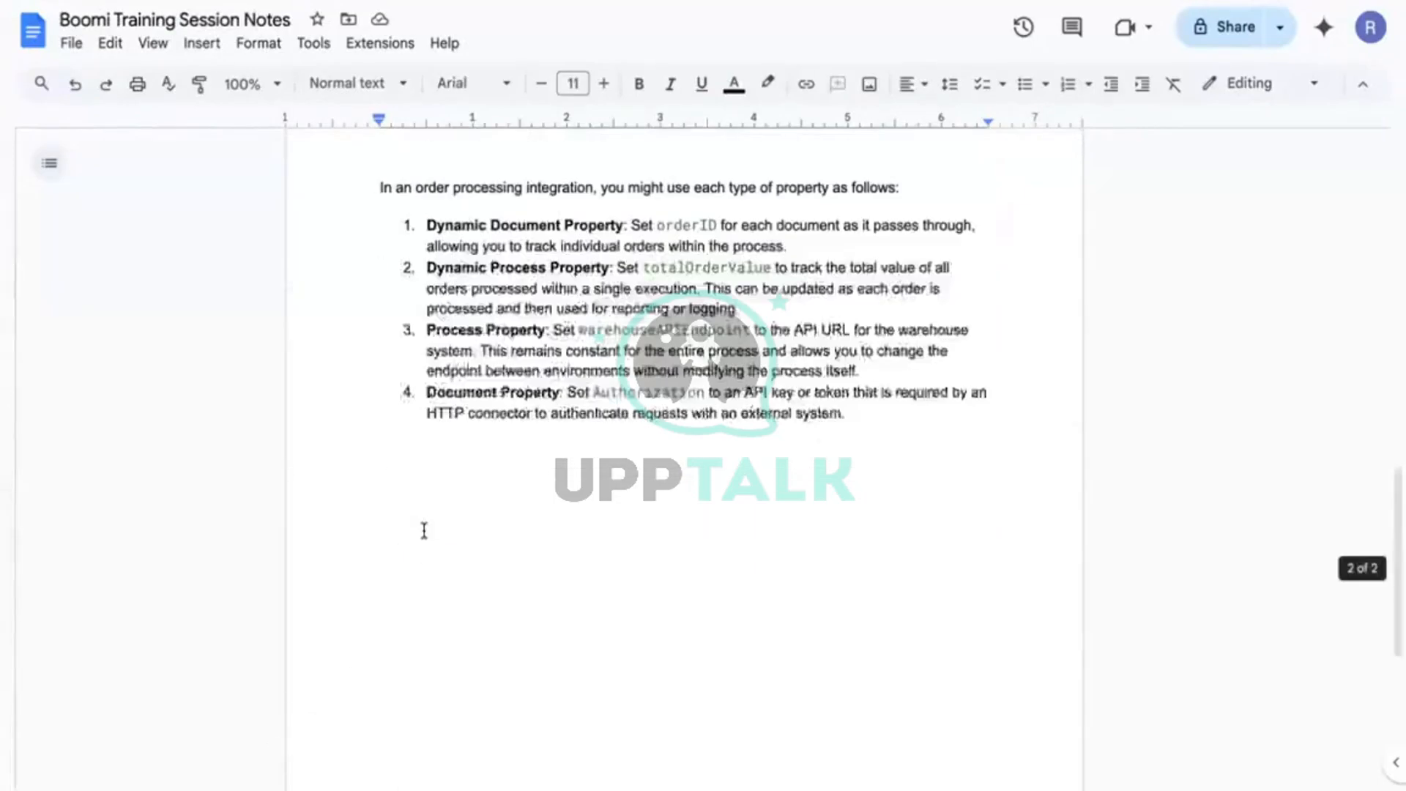
left_click(424, 529)
scroll(471, 377, "down", 5)
scroll(433, 359, "up", 2)
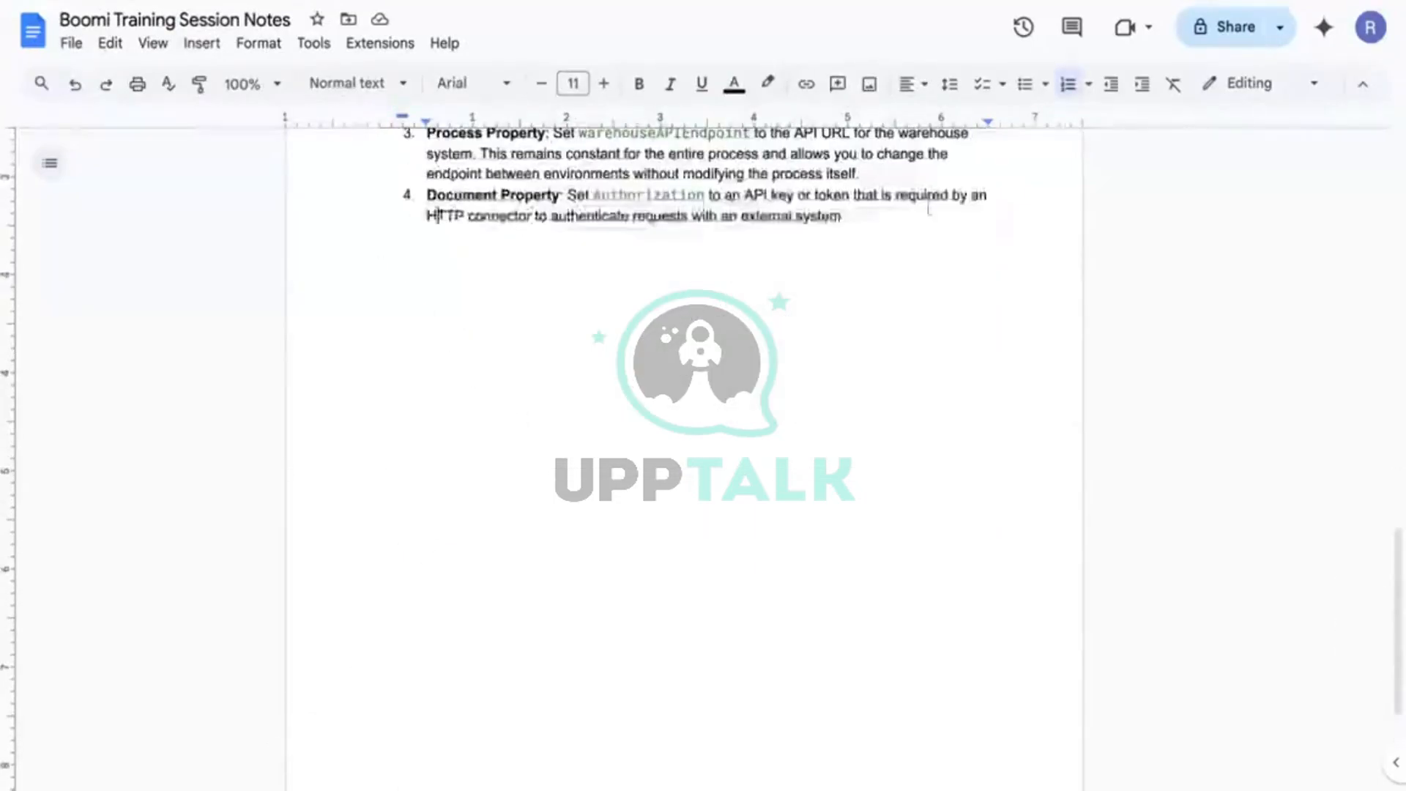
left_click(906, 217)
key("Return")
key("Return")
key("Return")
key("Return")
key("Return")
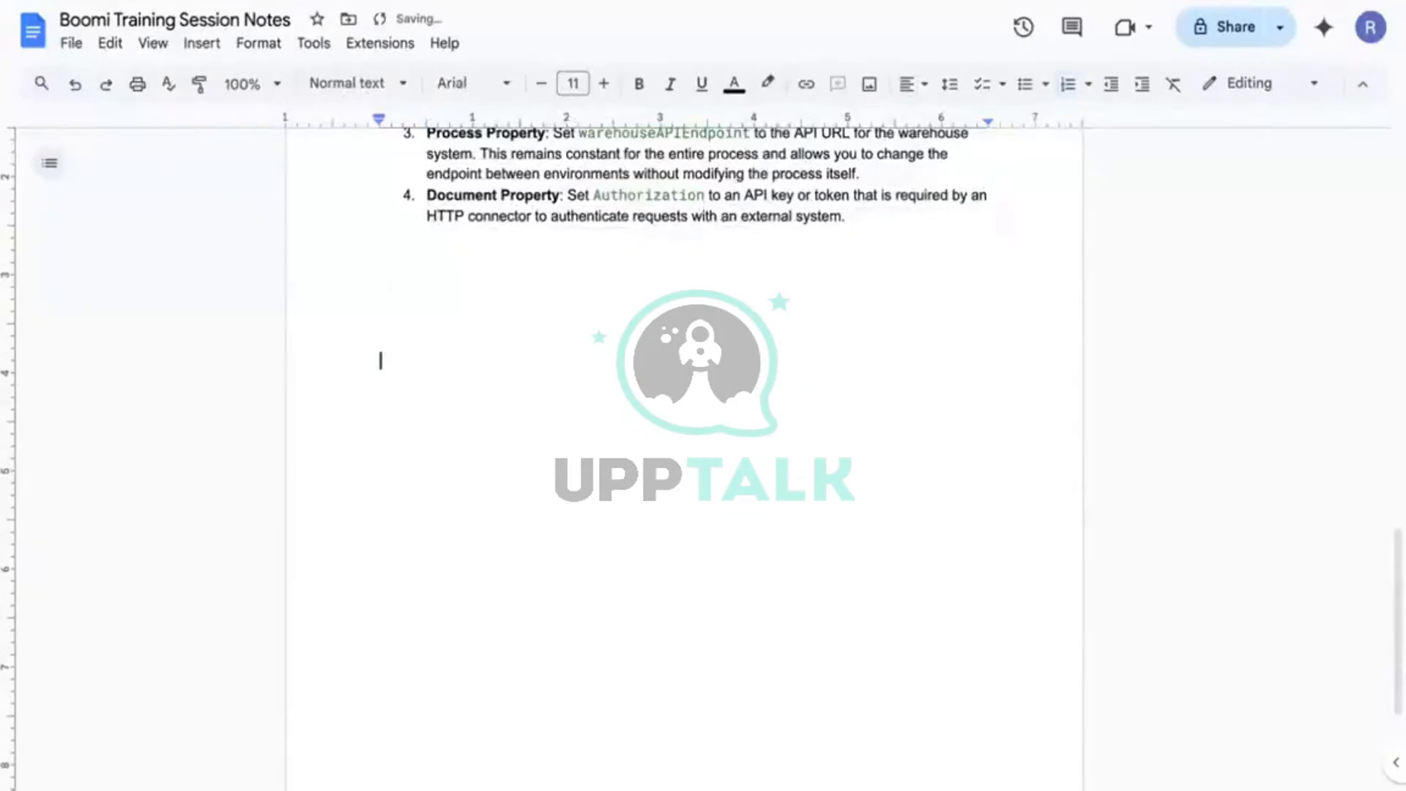
Try pasting the copied record with its original formatting and removing its EmployeeID closing tag, and undo both
key("ctrl+v")
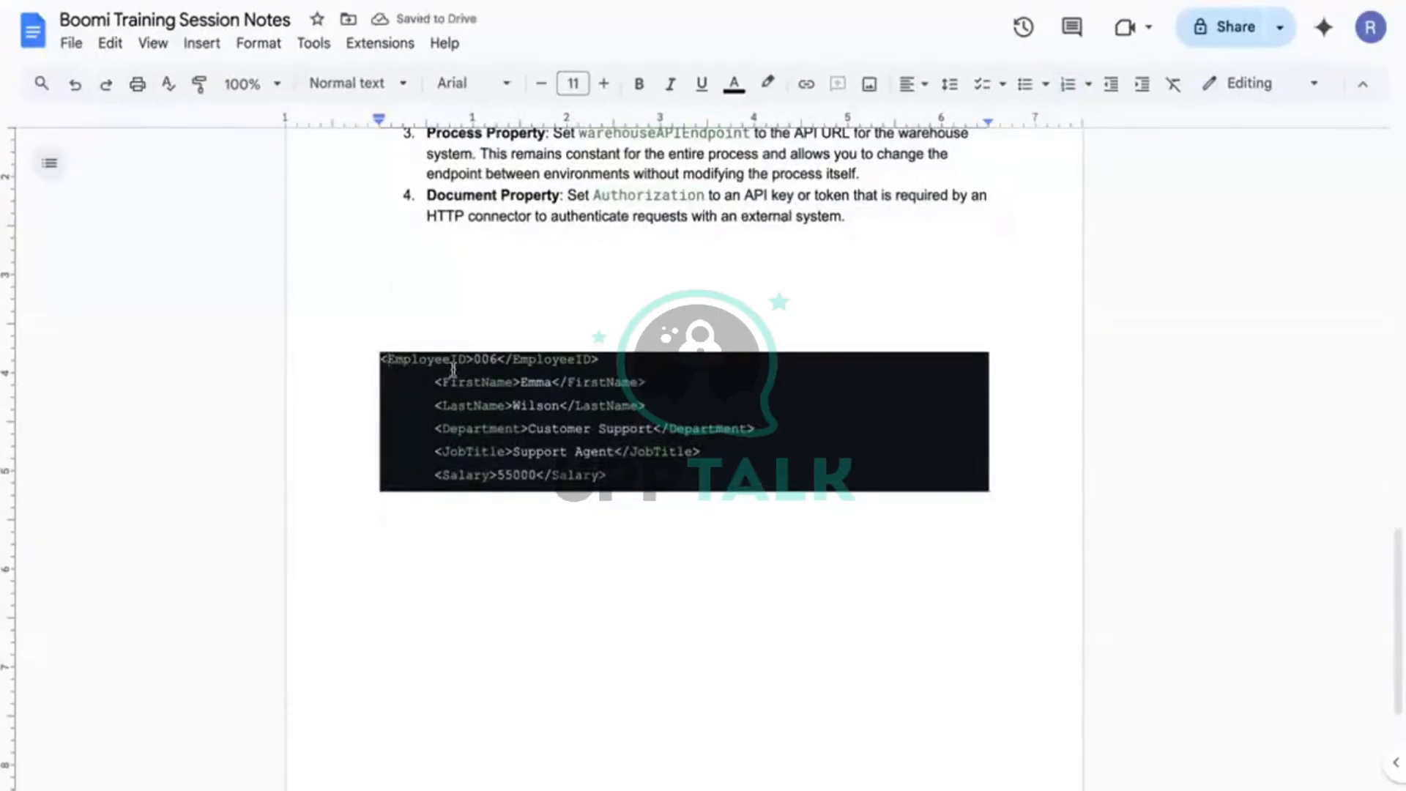
left_click(387, 359)
key("Left")
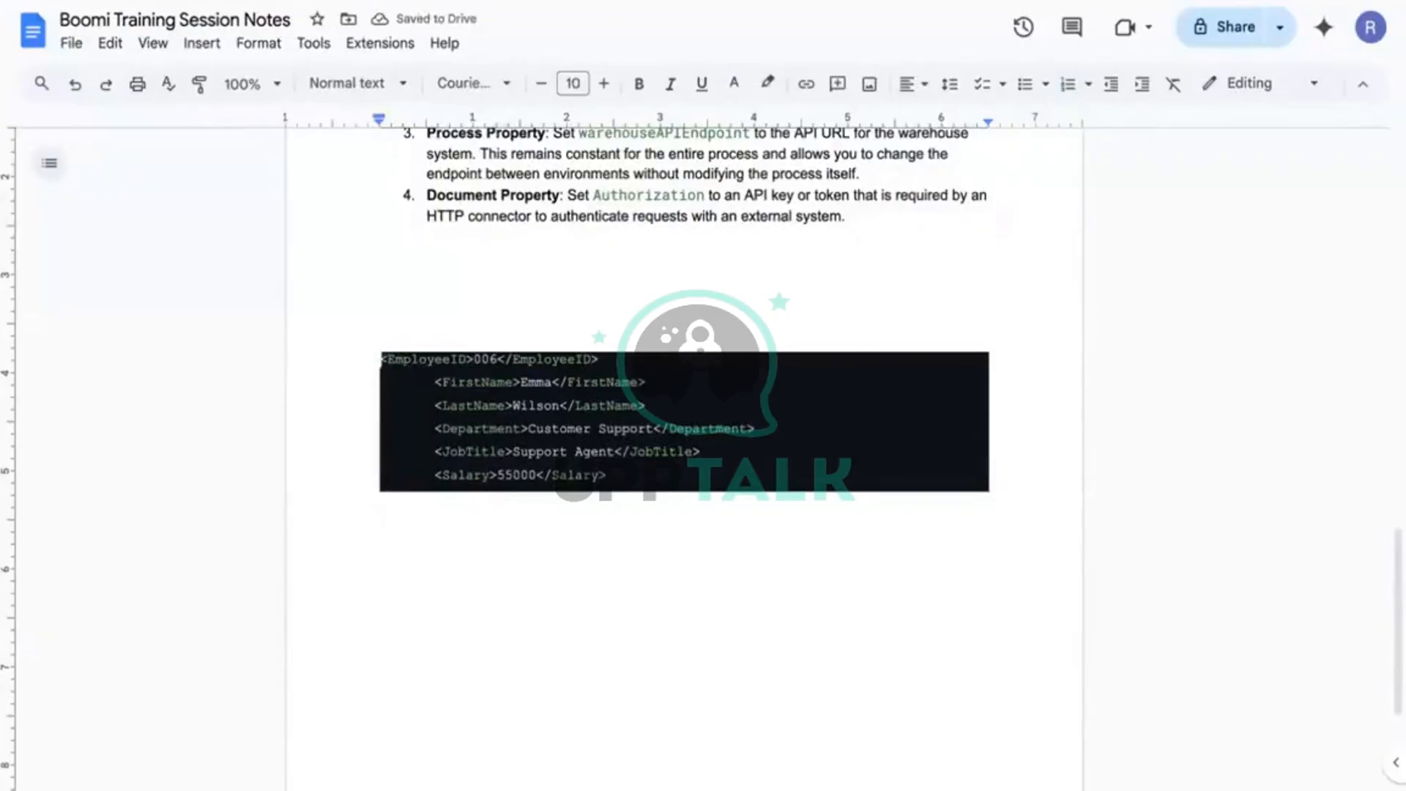
key("ctrl+z")
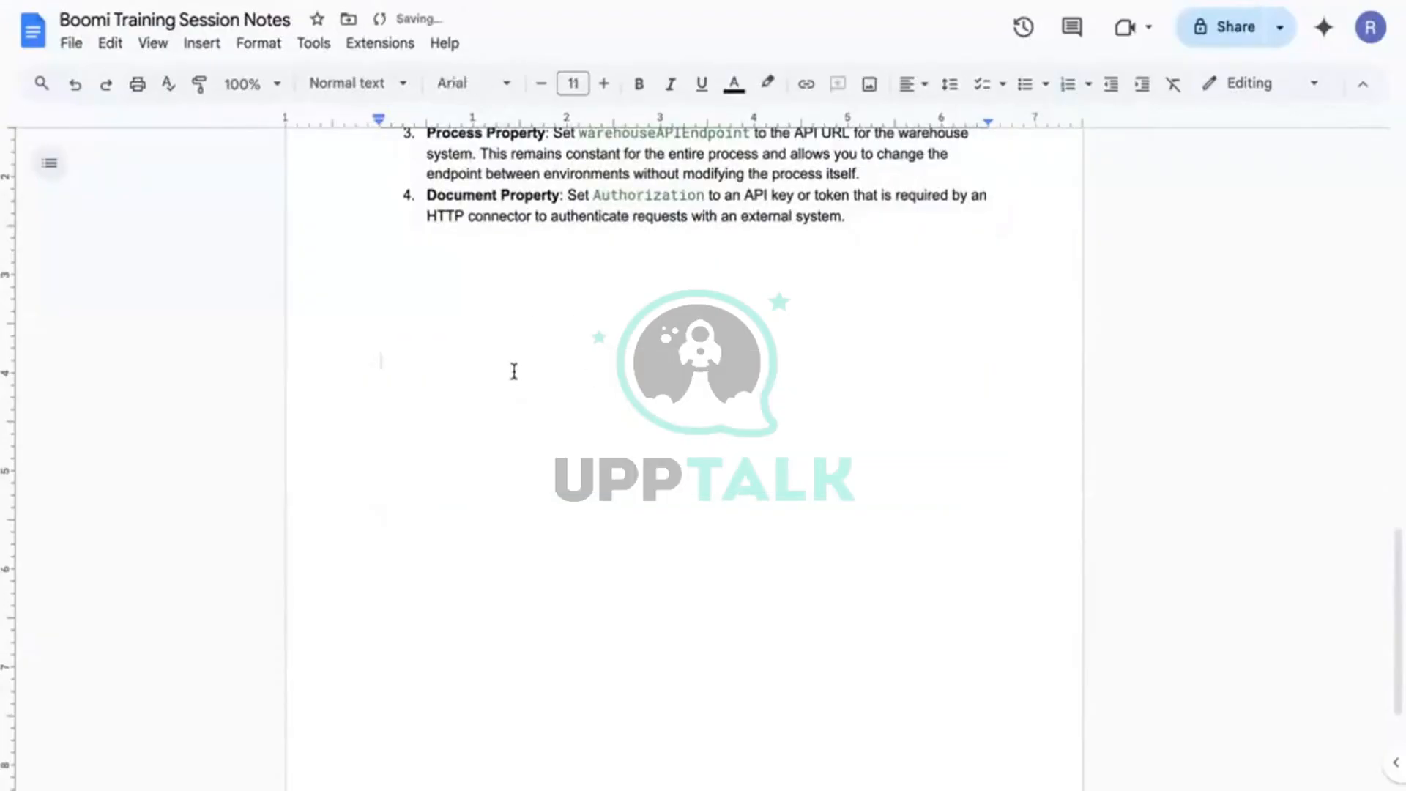
key("ctrl+y")
left_click_drag(600, 359, 503, 359)
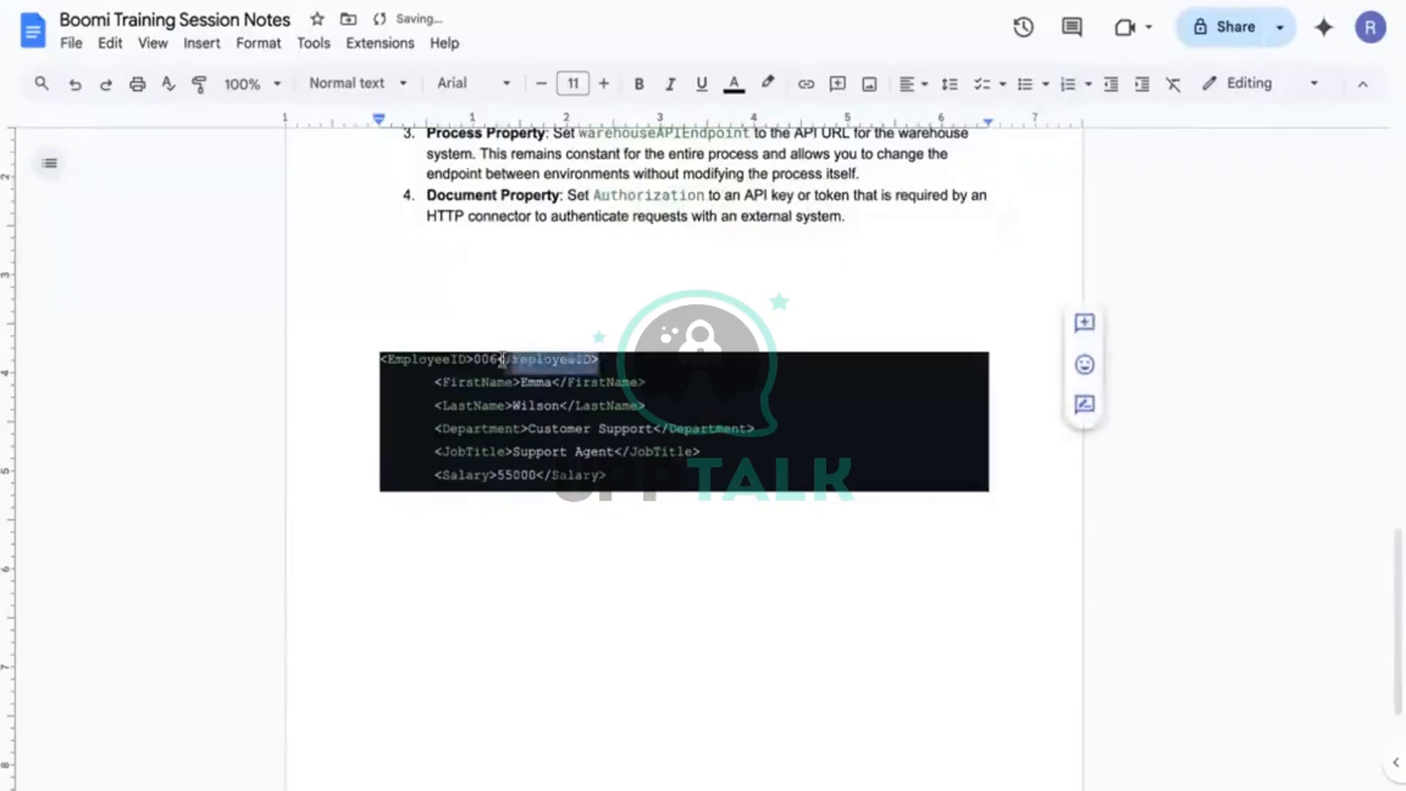
key("BackSpace")
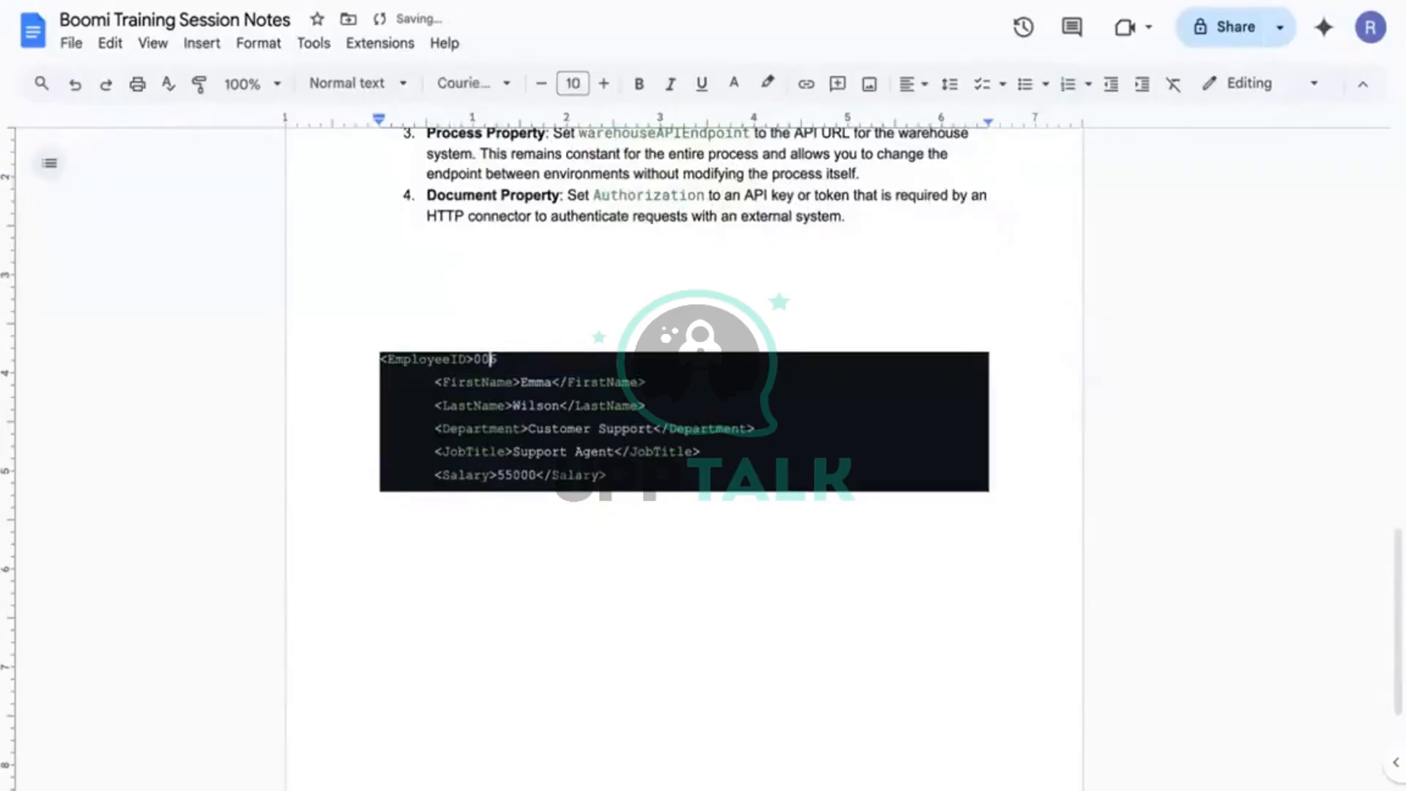
key("ctrl+z")
key("ctrl+z")
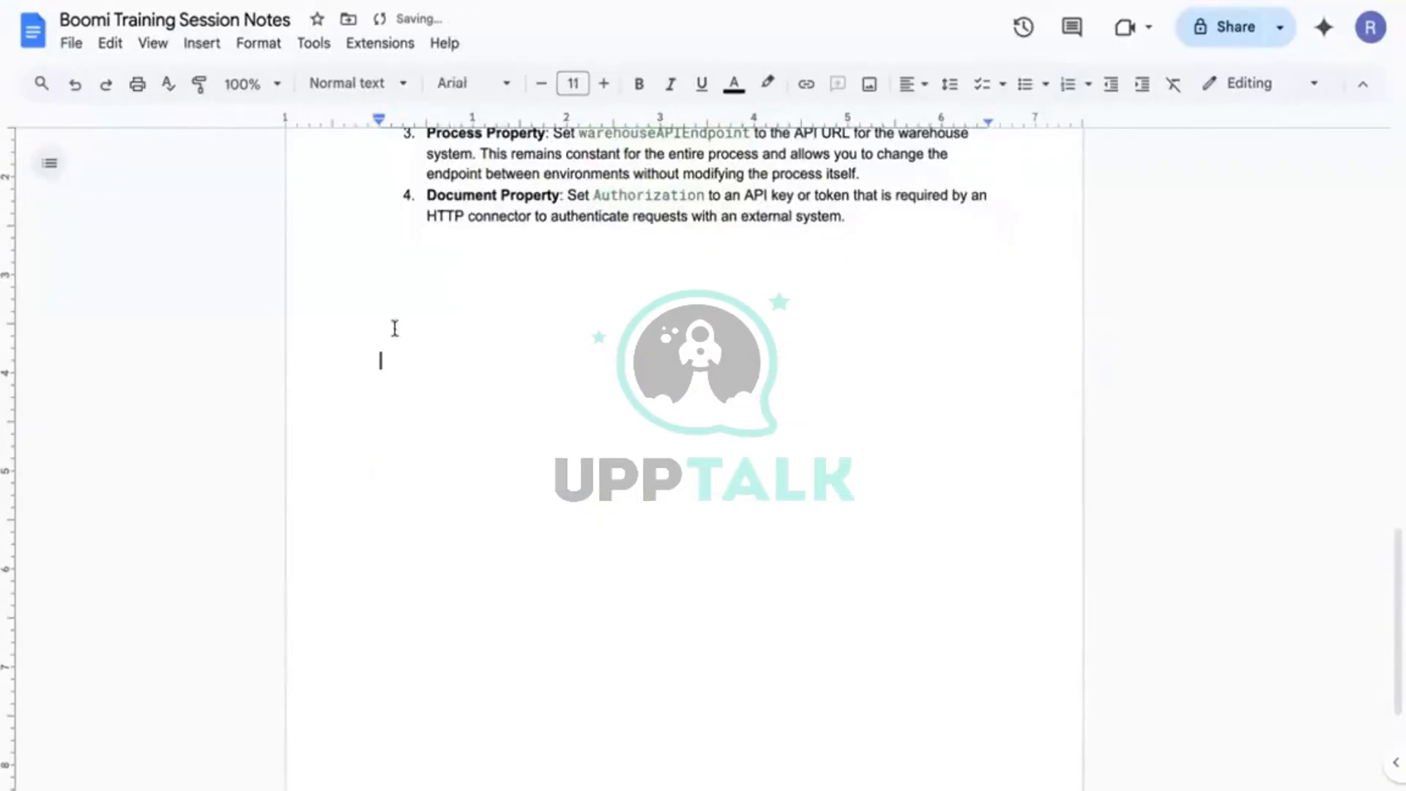
Paste the copied record without formatting and strip the tag markup from its EmployeeID line, leaving the label, a space and the value
right_click(393, 326)
left_click(479, 439)
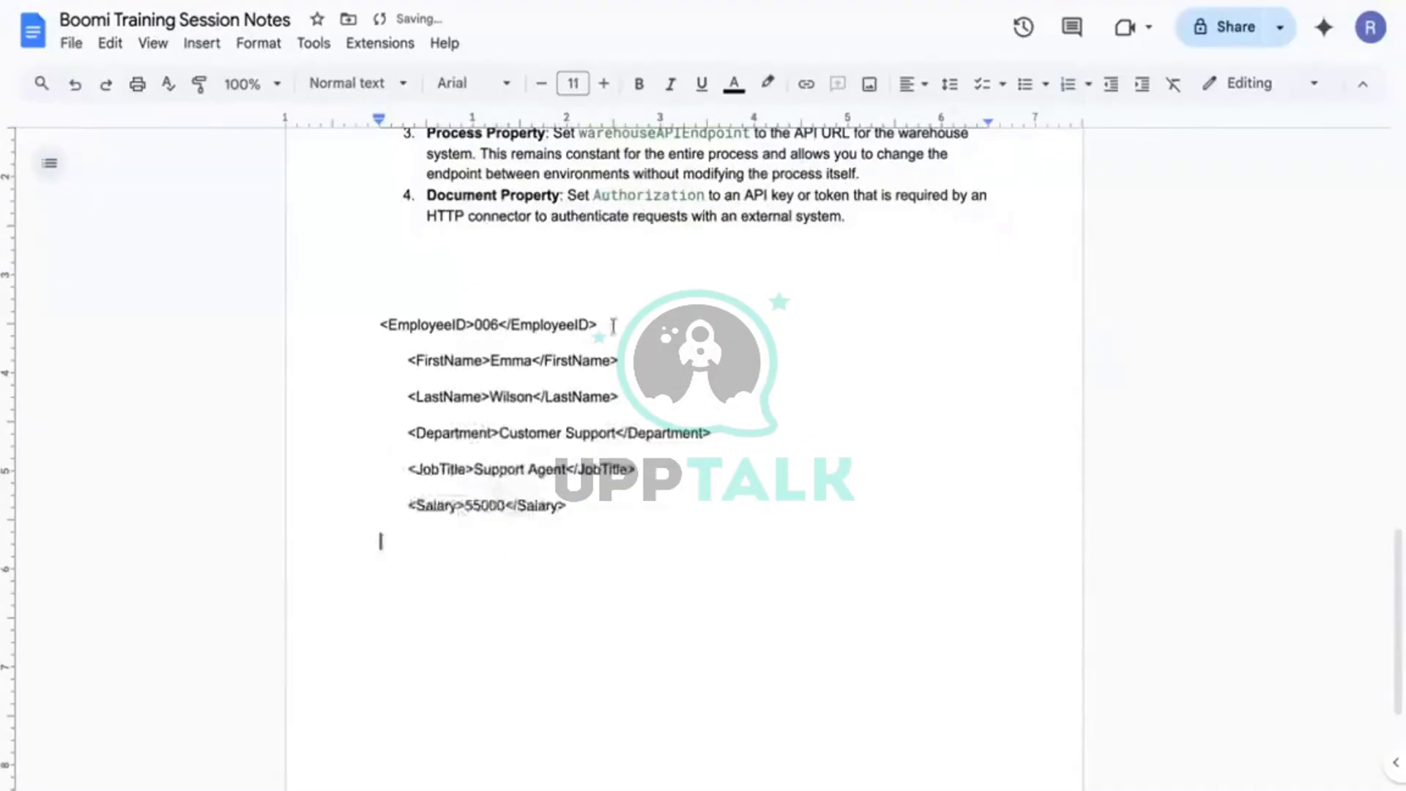
left_click_drag(613, 324, 502, 324)
key("BackSpace")
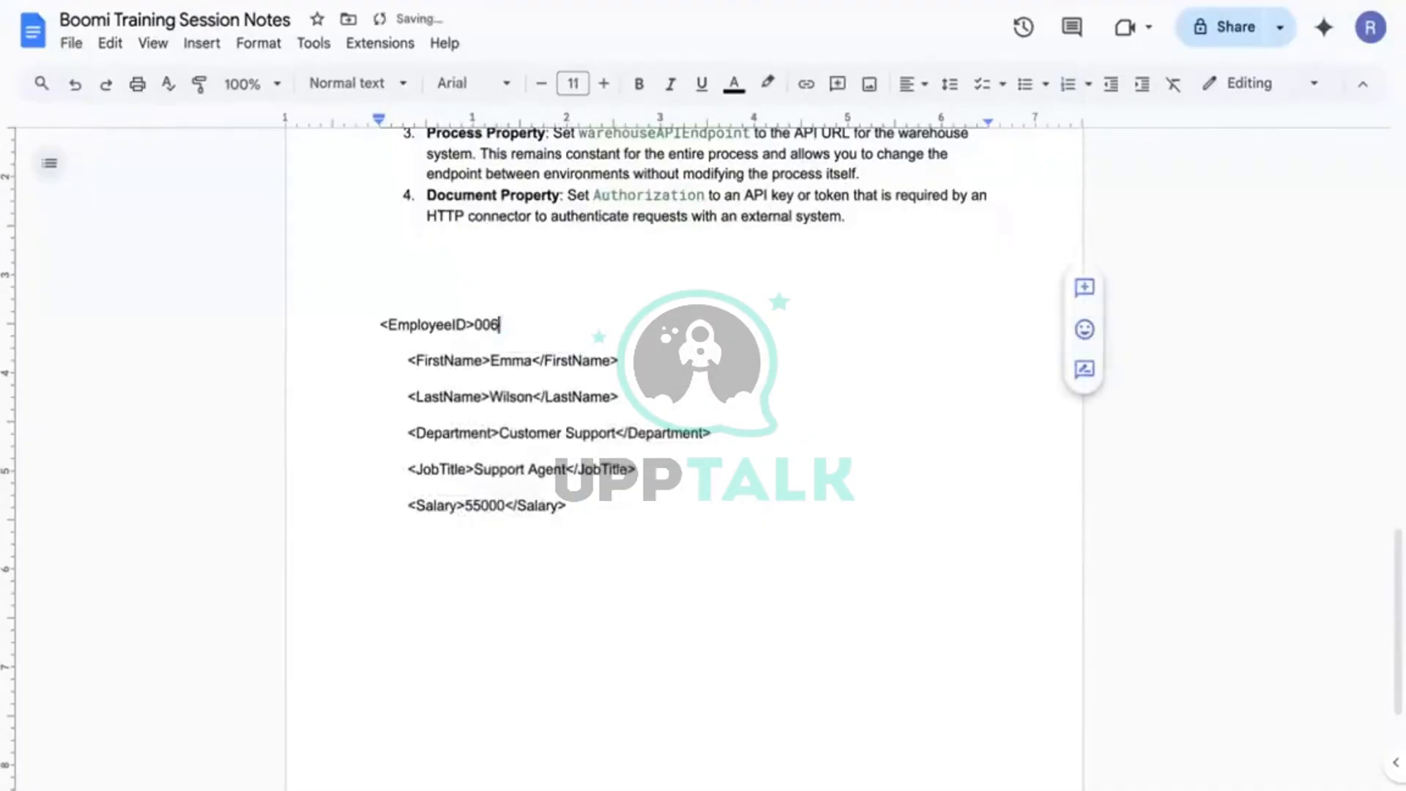
key("Left")
key("Left")
key("Left")
key("Left")
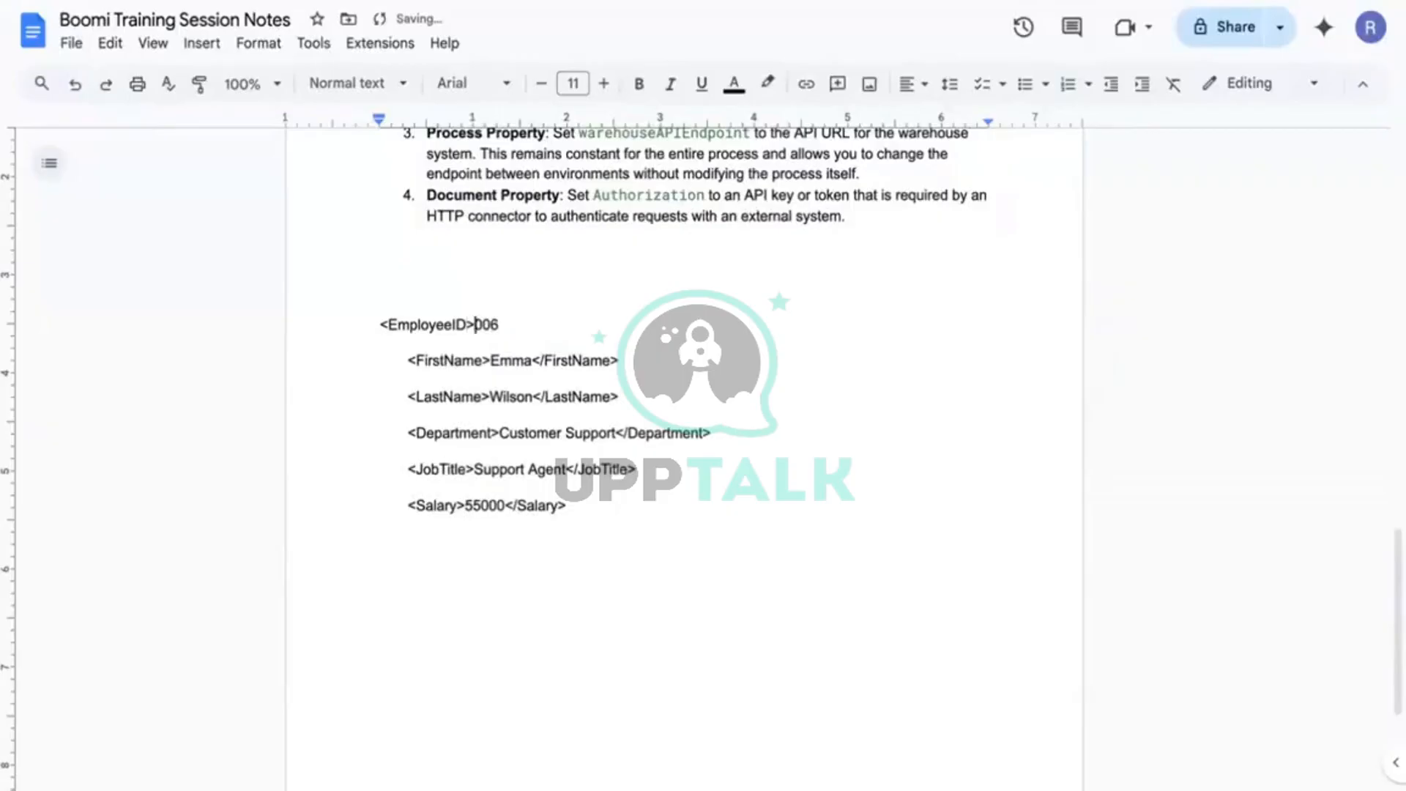
key("BackSpace")
key("Delete")
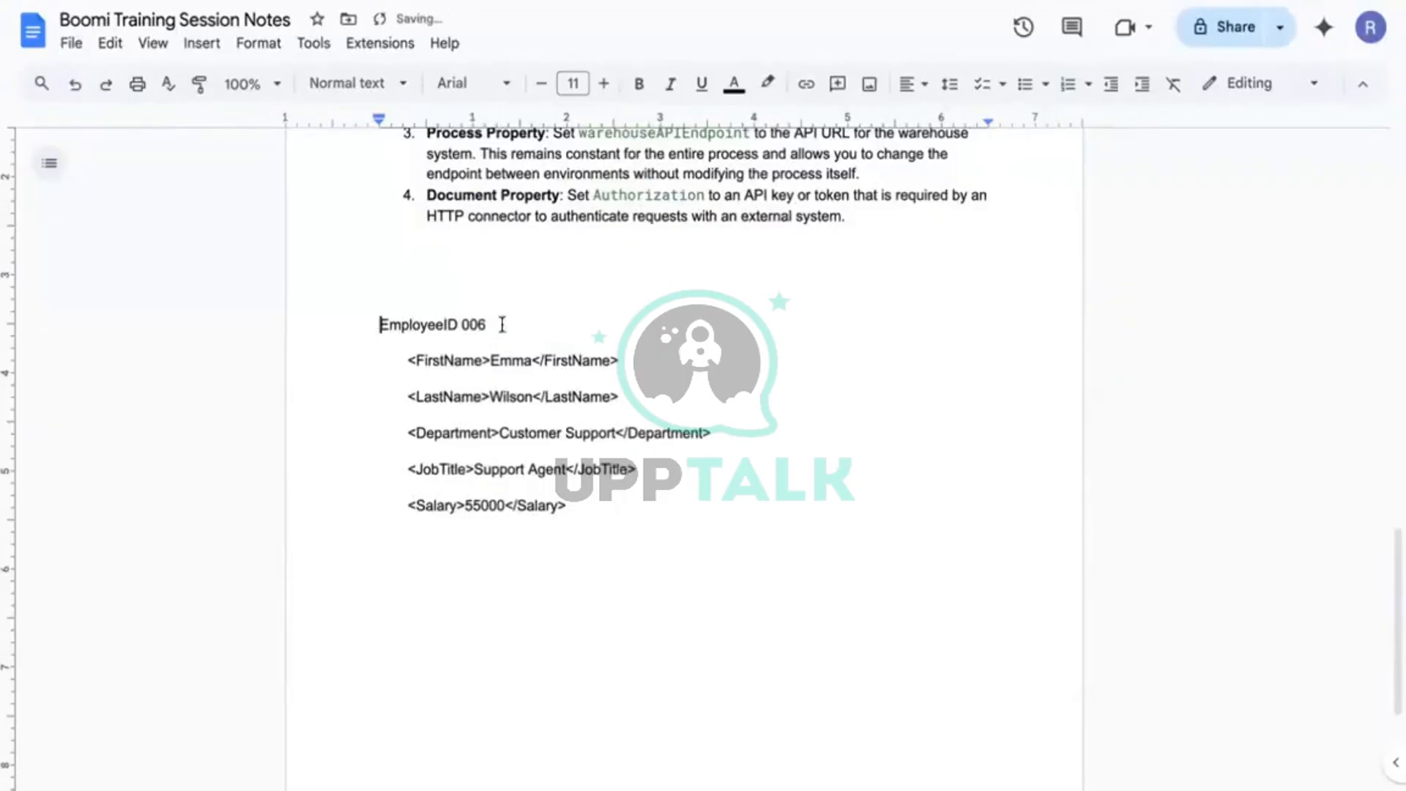
Strip the angle brackets and closing tag from the FirstName line, separating the label and value with a space
left_click(485, 361)
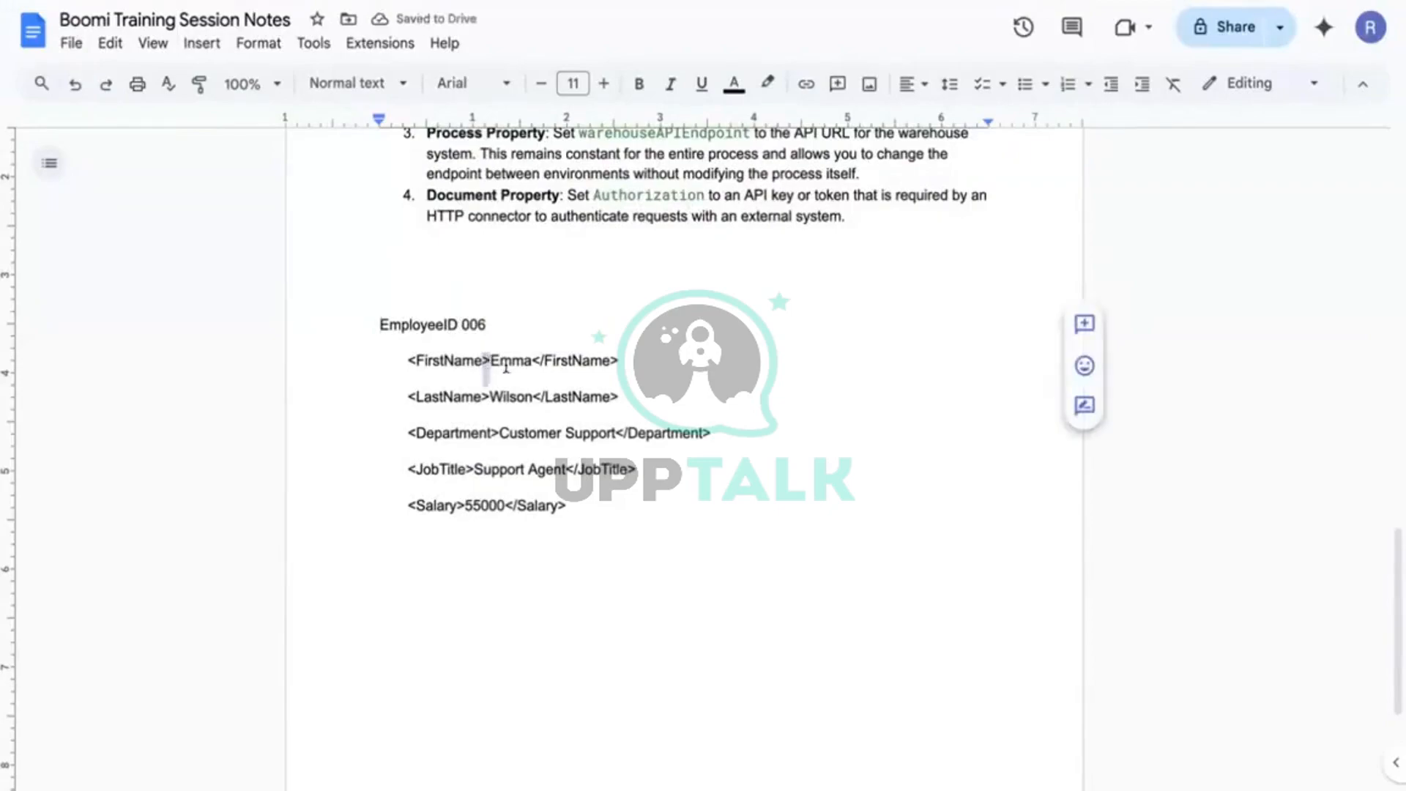
key("Delete")
left_click_drag(611, 362, 527, 362)
key("Delete")
left_click(418, 360)
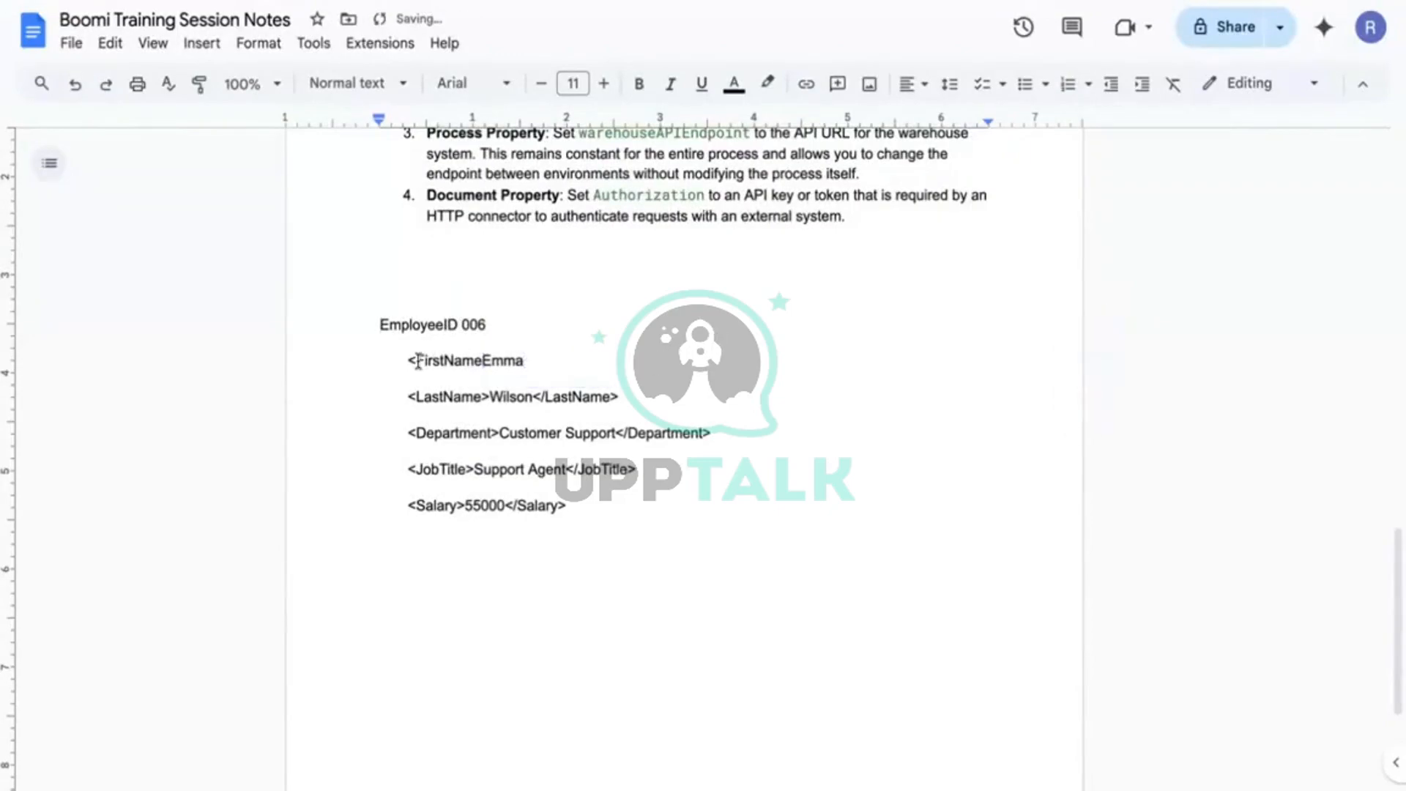
key("BackSpace")
left_click(472, 360)
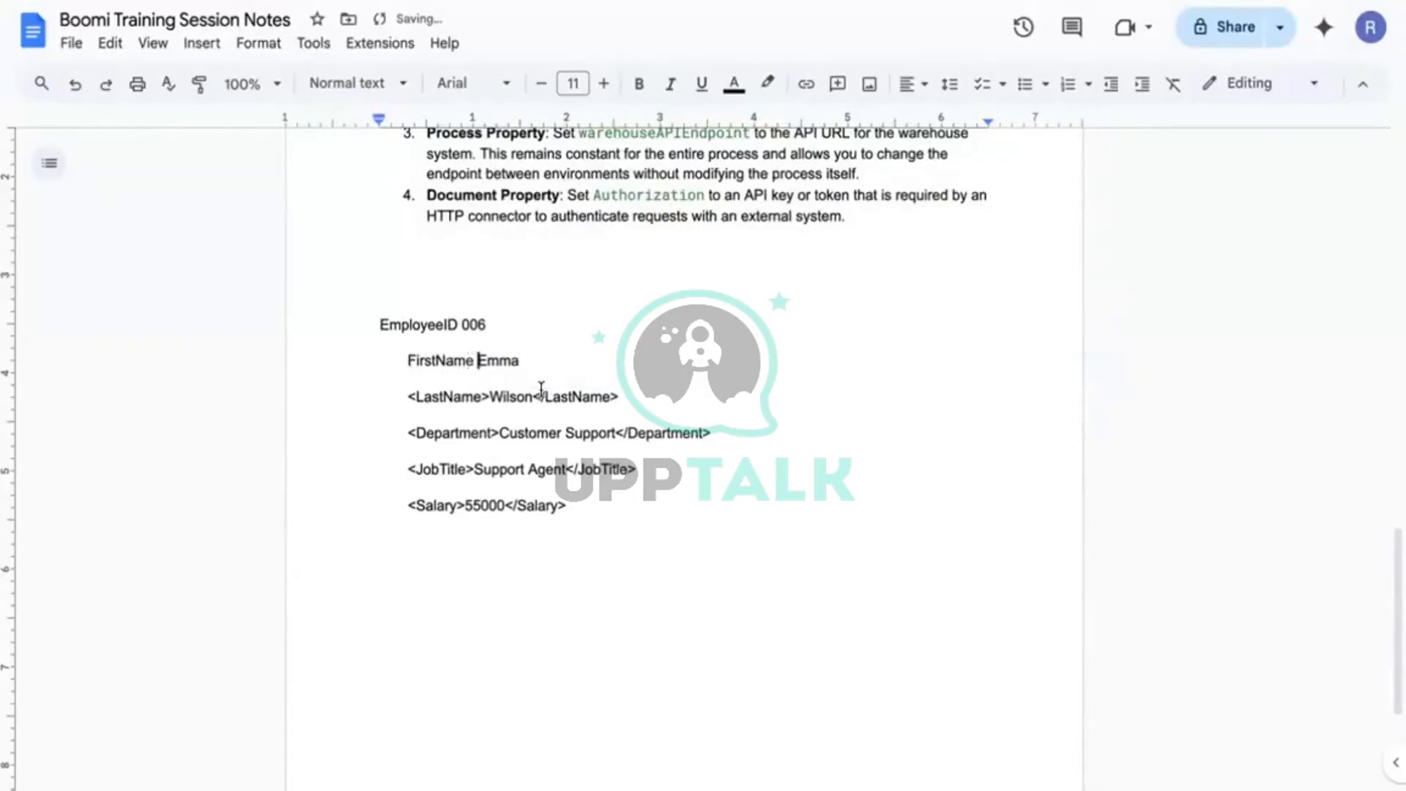
Delete the closing tags from the LastName, Department, JobTitle and Salary lines
left_click_drag(538, 396, 619, 397)
key("BackSpace")
left_click_drag(725, 433, 503, 508)
key("BackSpace")
key("BackSpace")
key("BackSpace")
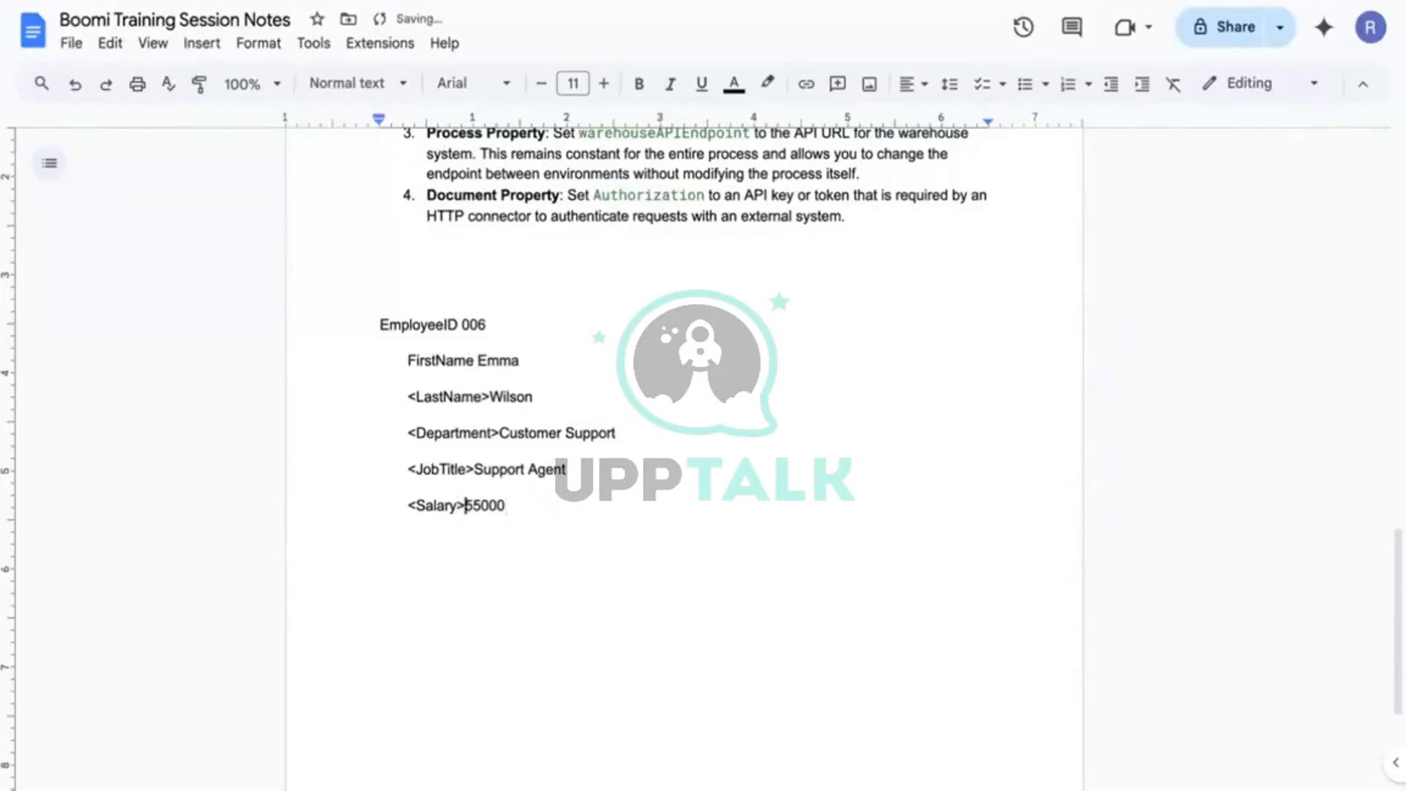
Remove the angle brackets from the Salary and JobTitle labels and put a space before each value
key("BackSpace")
key("BackSpace")
key("Down")
key("Up")
key("Up")
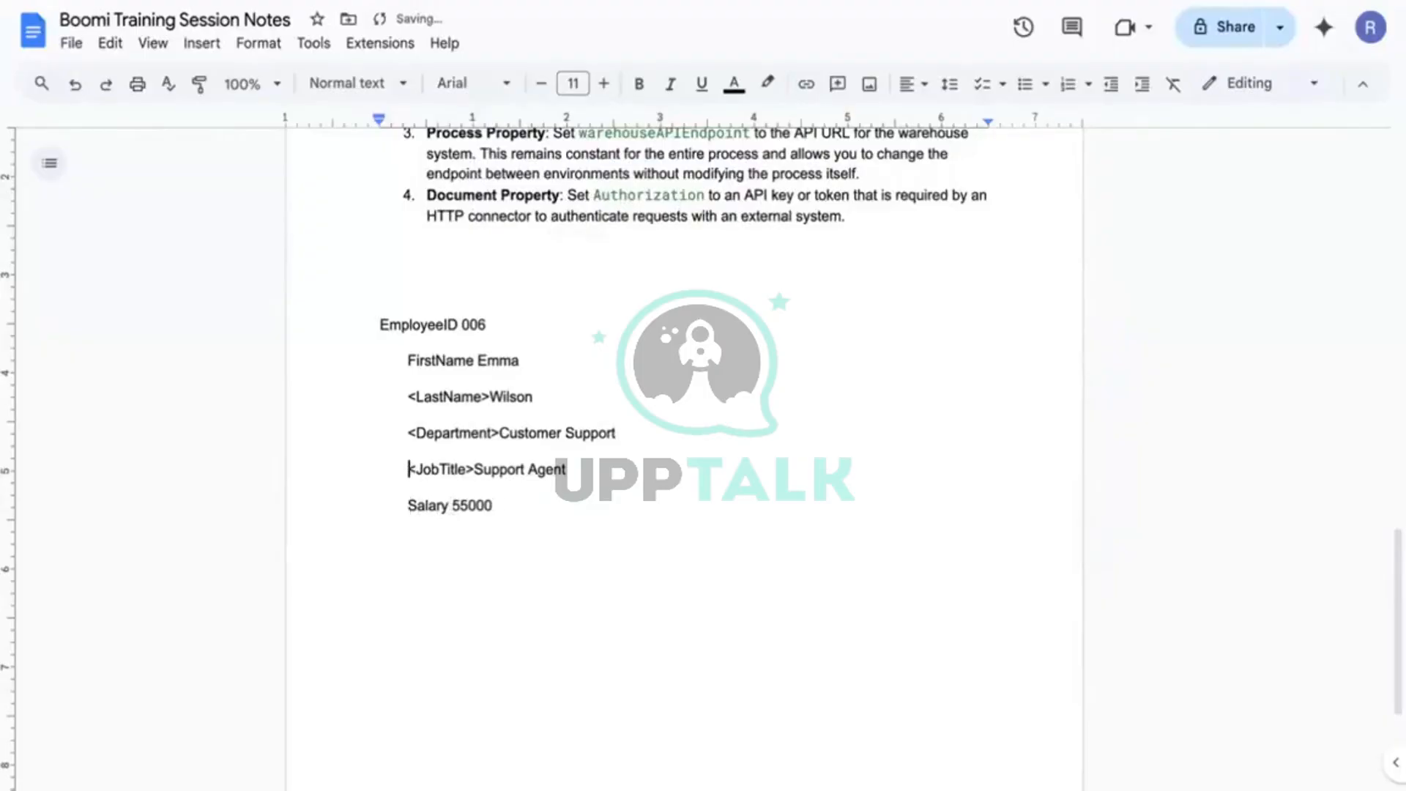
key("BackSpace")
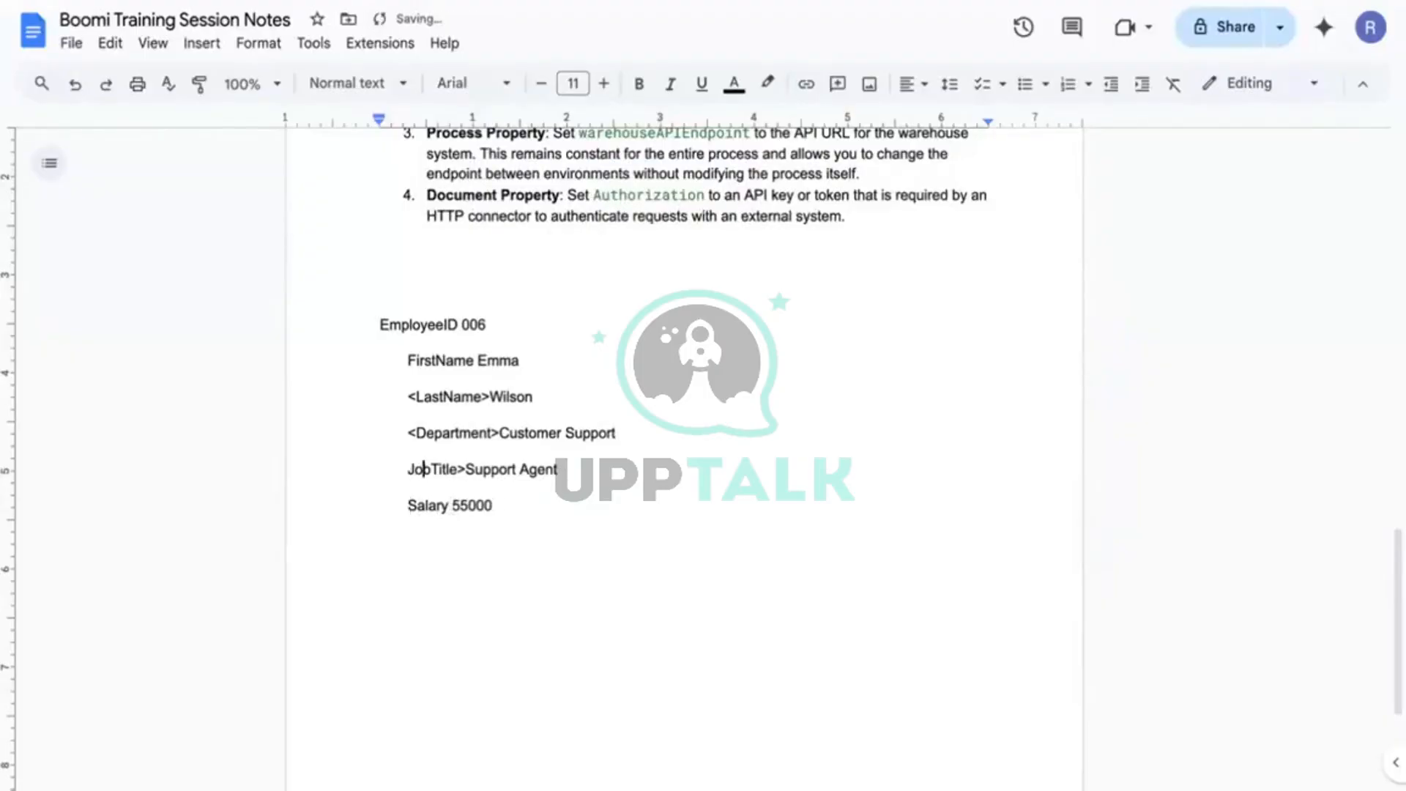
key("BackSpace")
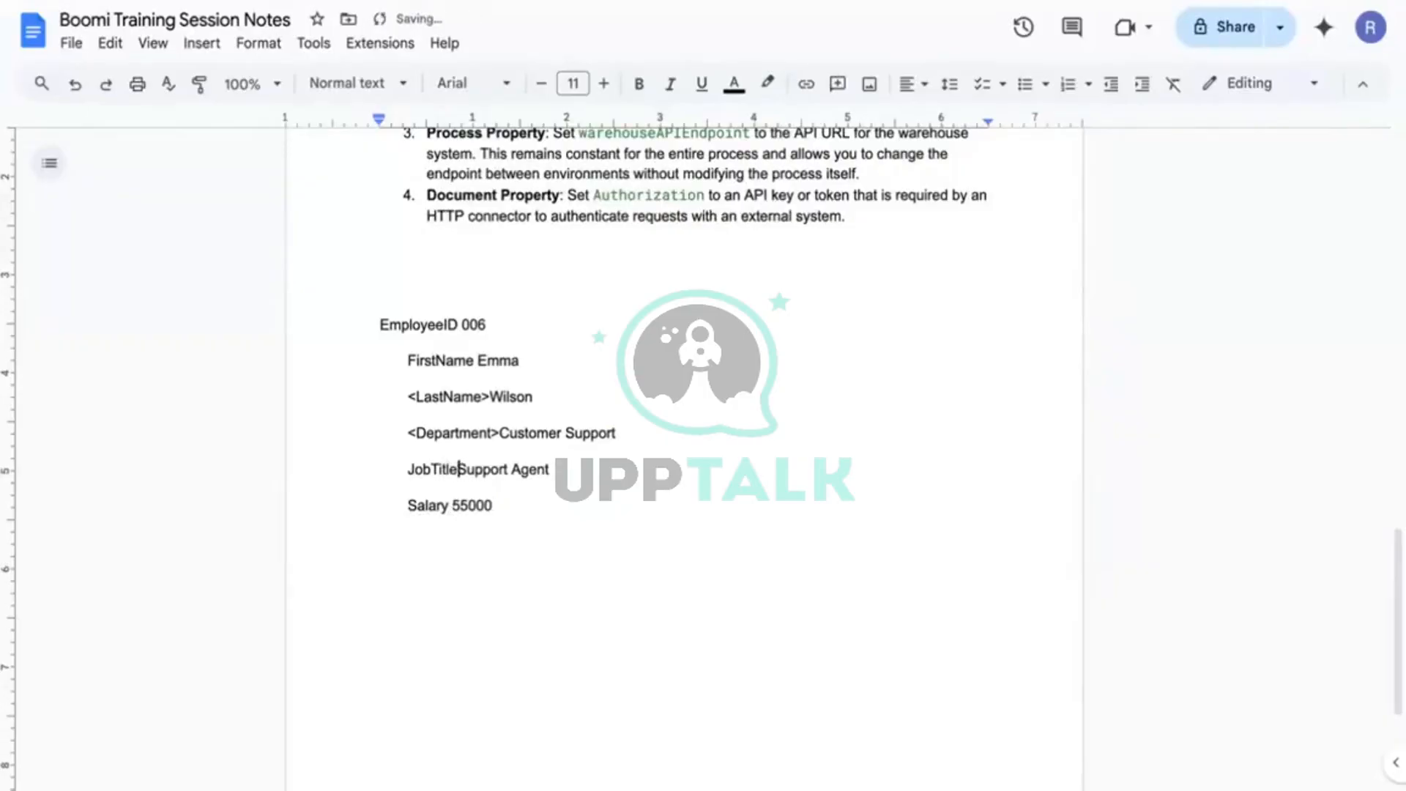
Remove the angle brackets from the Department and LastName labels, adding a space before the Department value
key("Up")
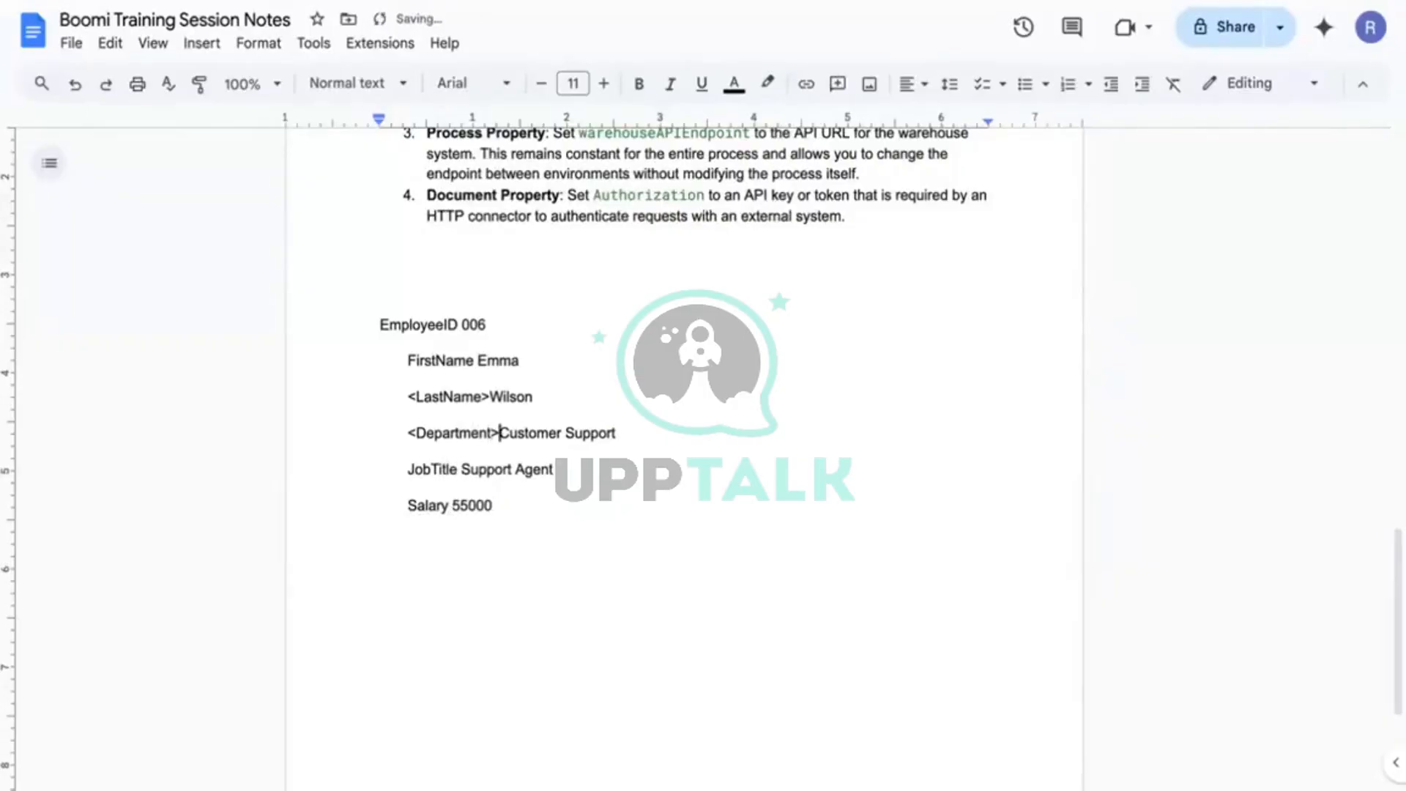
key("BackSpace")
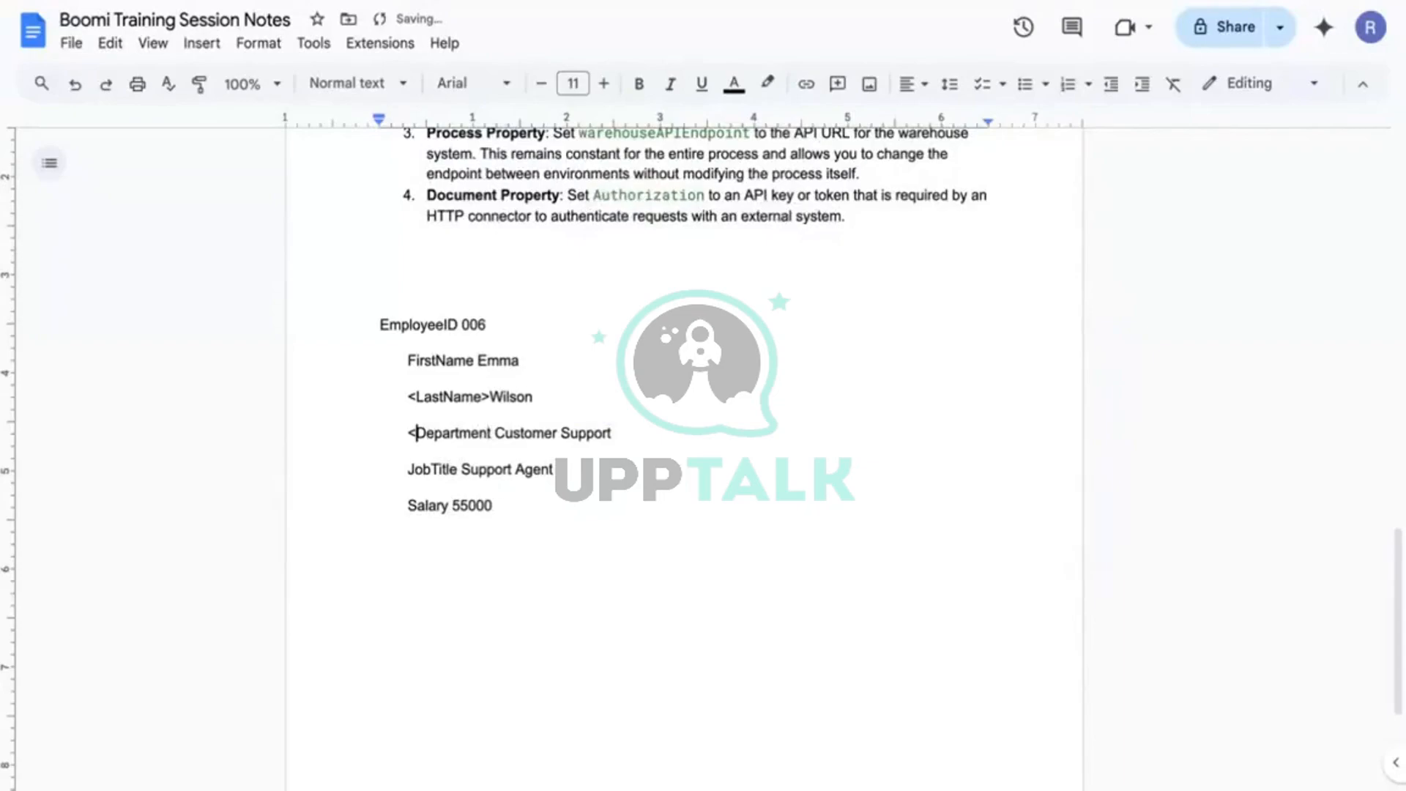
key("BackSpace")
key("Delete")
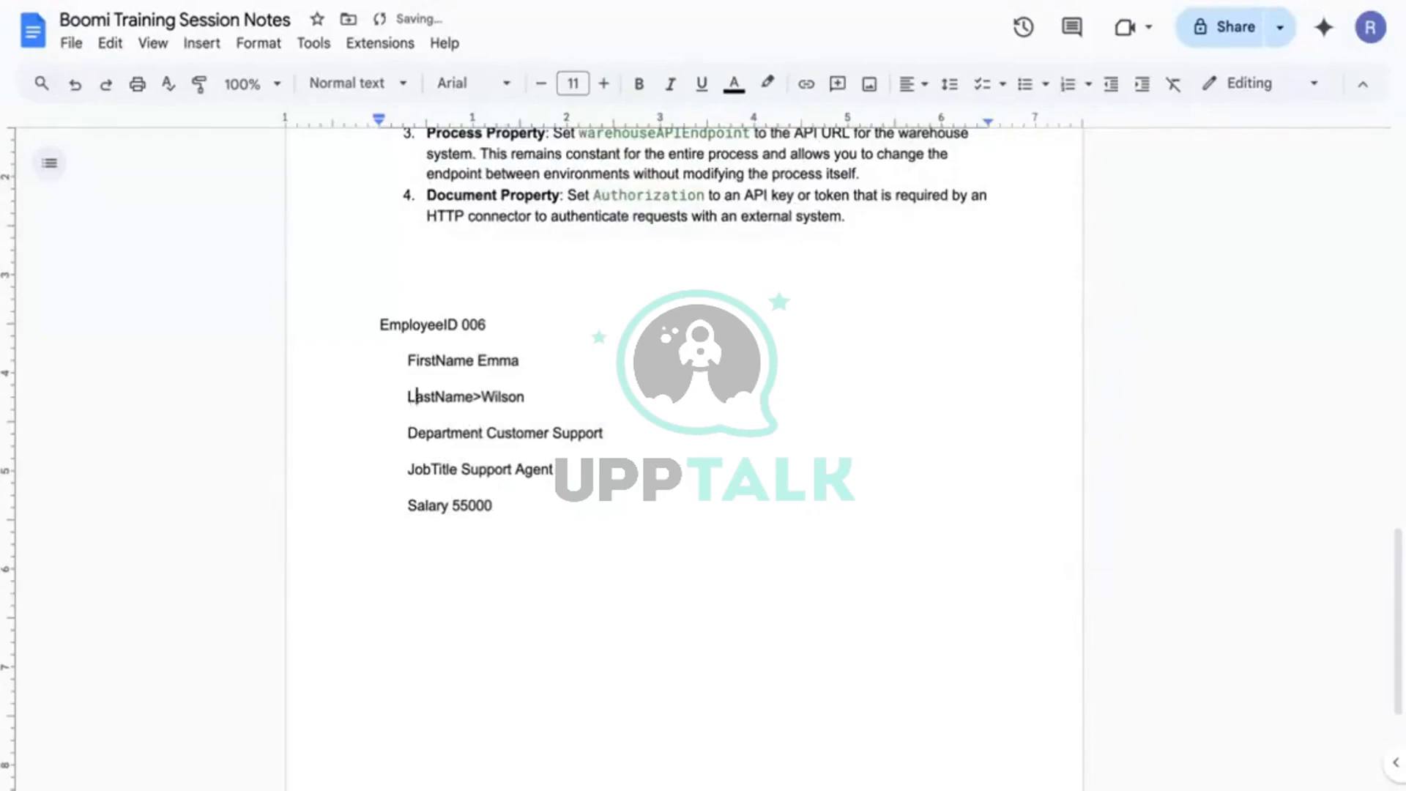
key("Left")
key("BackSpace")
Indent the EmployeeID line to line up with the field lines below it
key("Left")
key("Left")
key("Left")
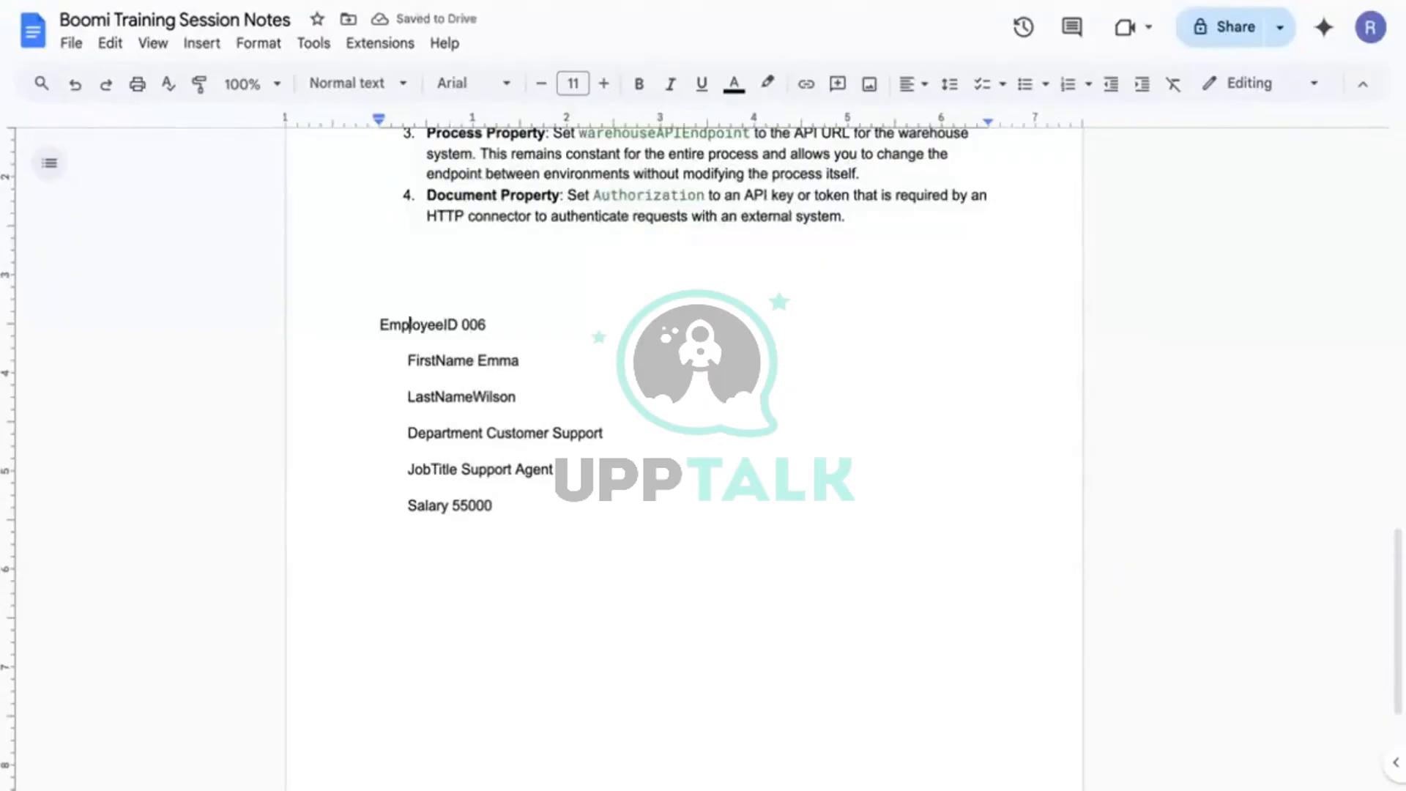
key("Tab")
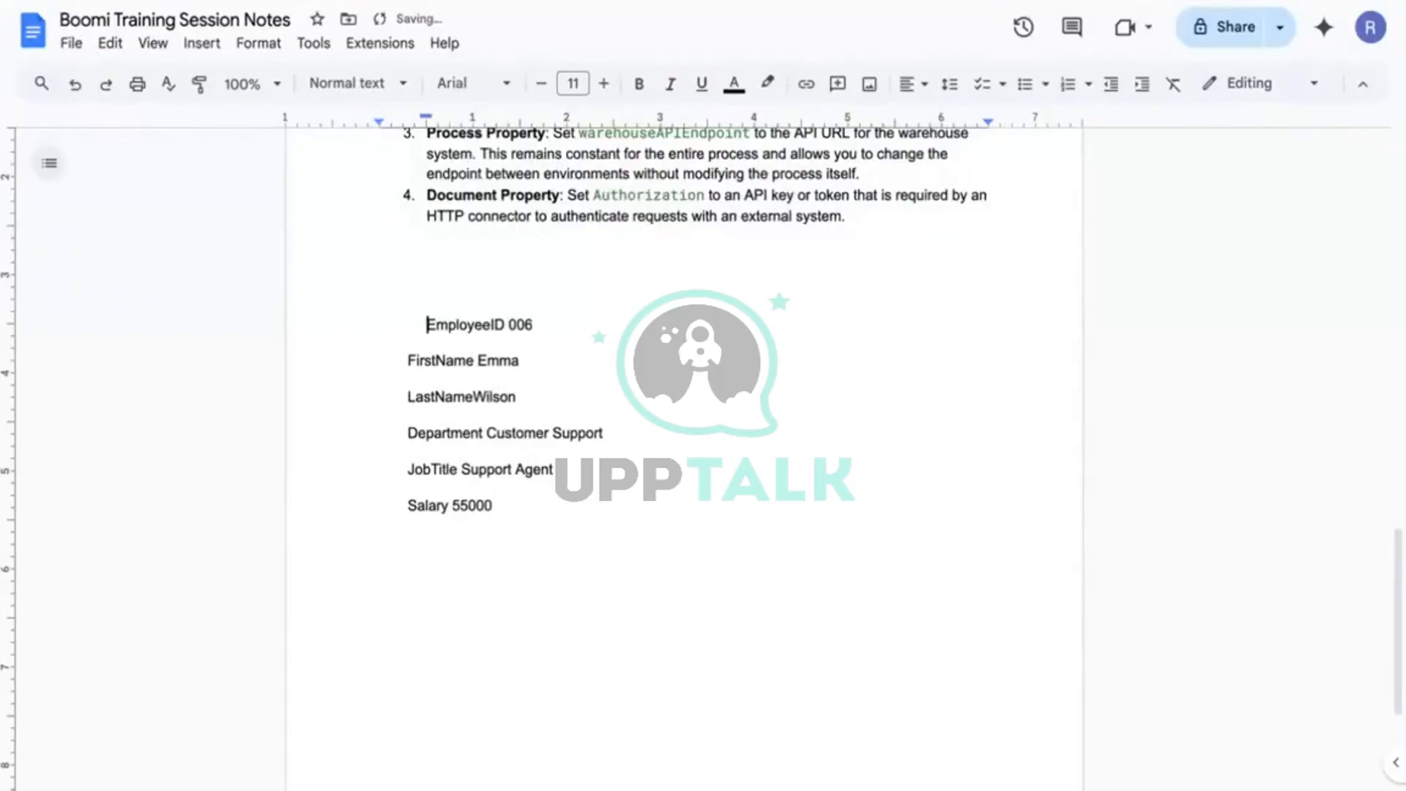
key("BackSpace")
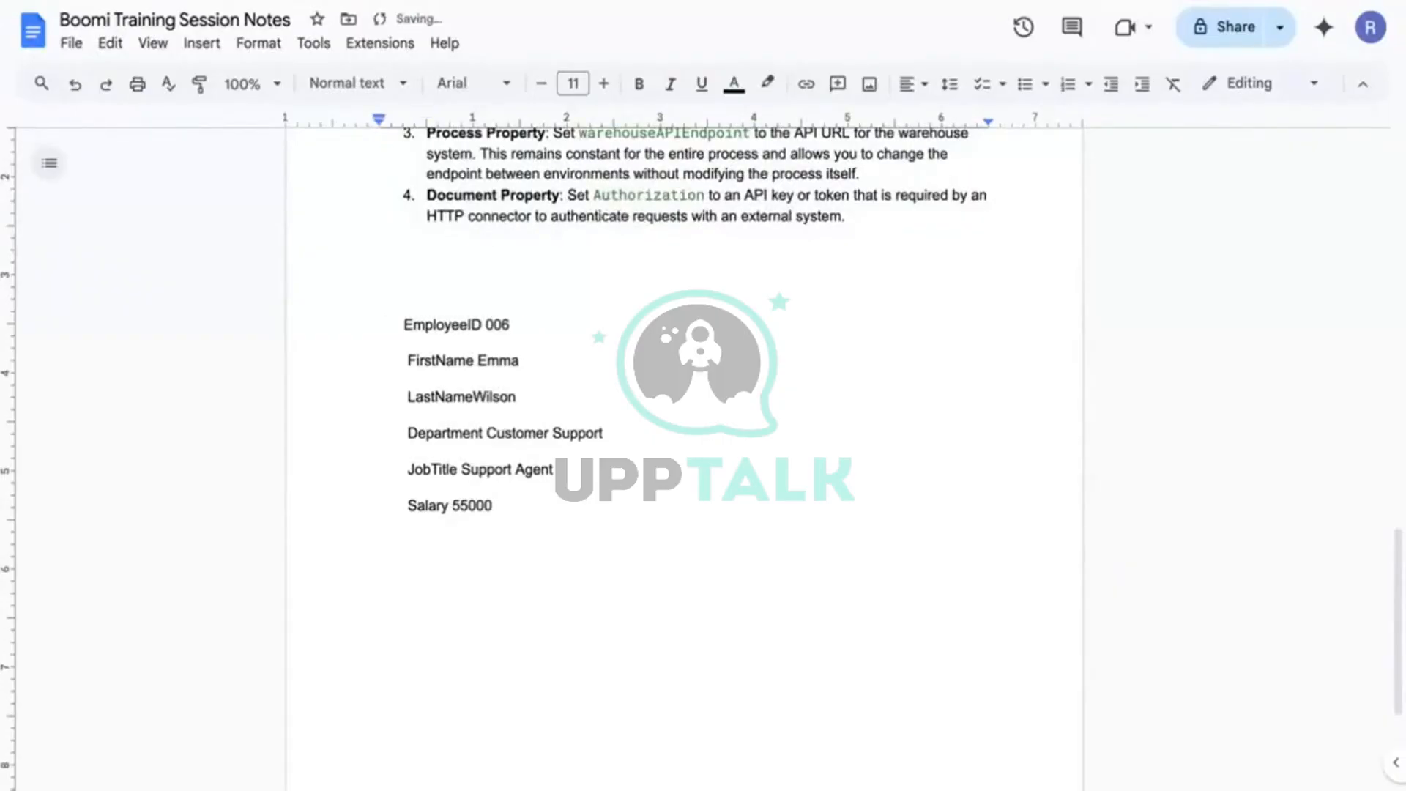
Indent the EmployeeID line to match the field lines below it and insert a space between the LastName label and its value
left_click_drag(403, 324, 494, 496)
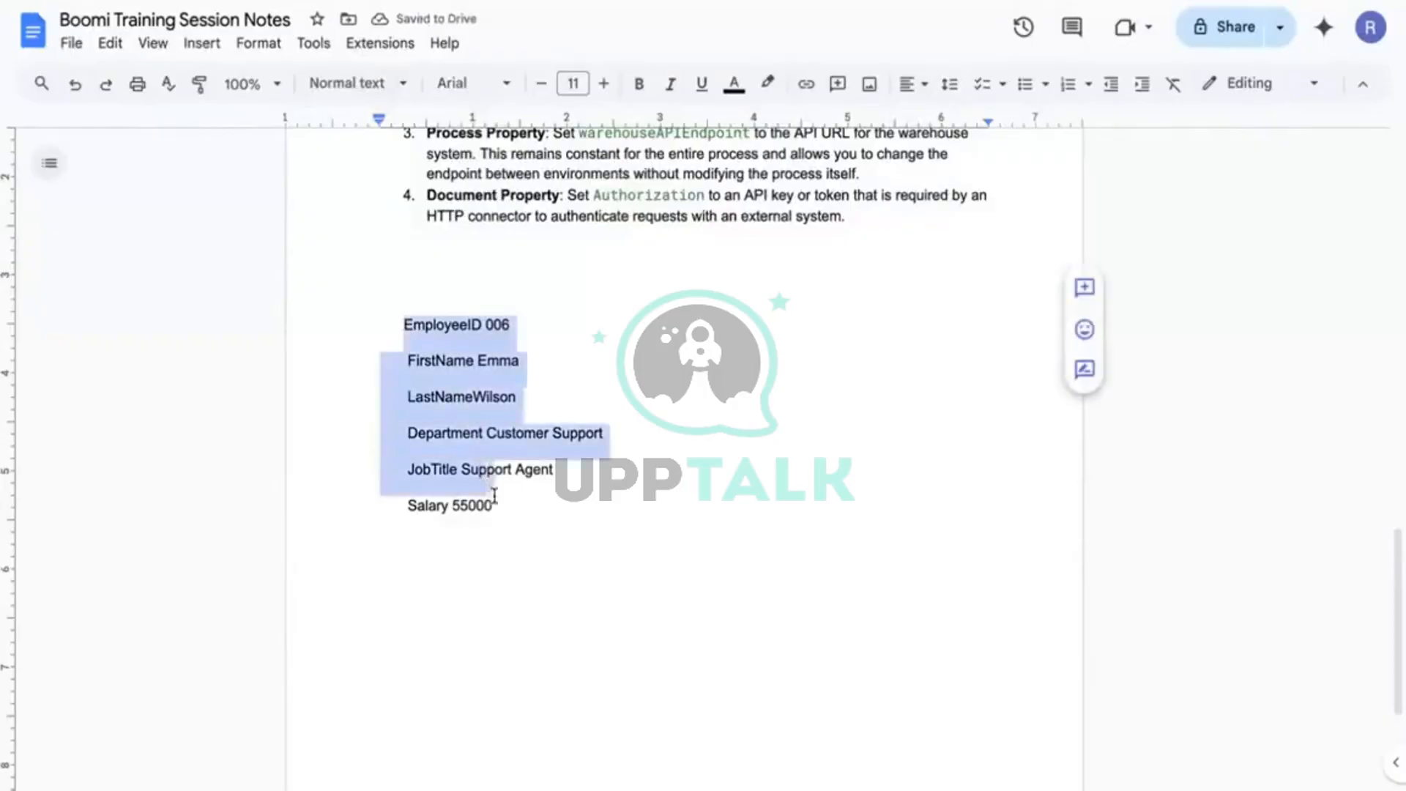
left_click(505, 512)
left_click(407, 328)
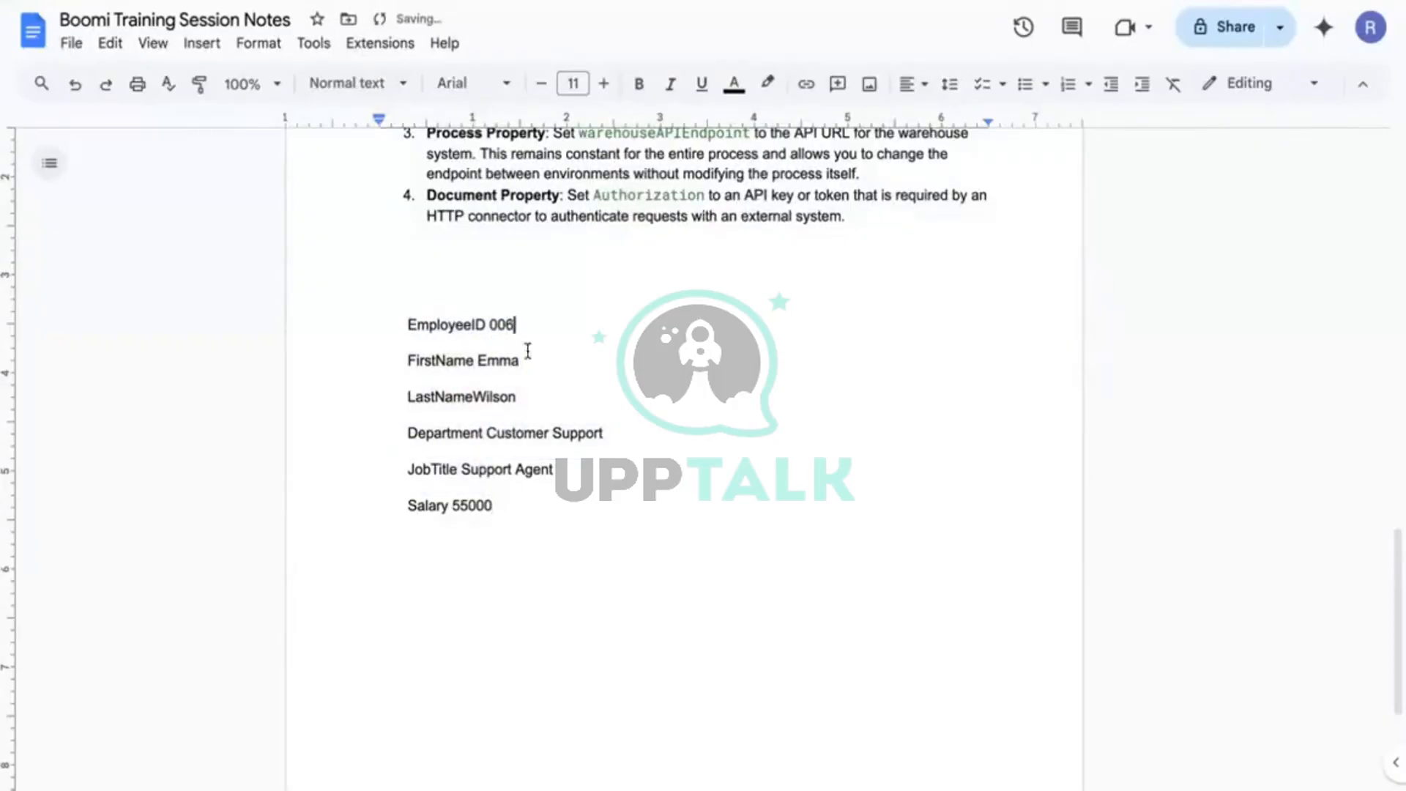
left_click(476, 396)
key("ctrl+Tab")
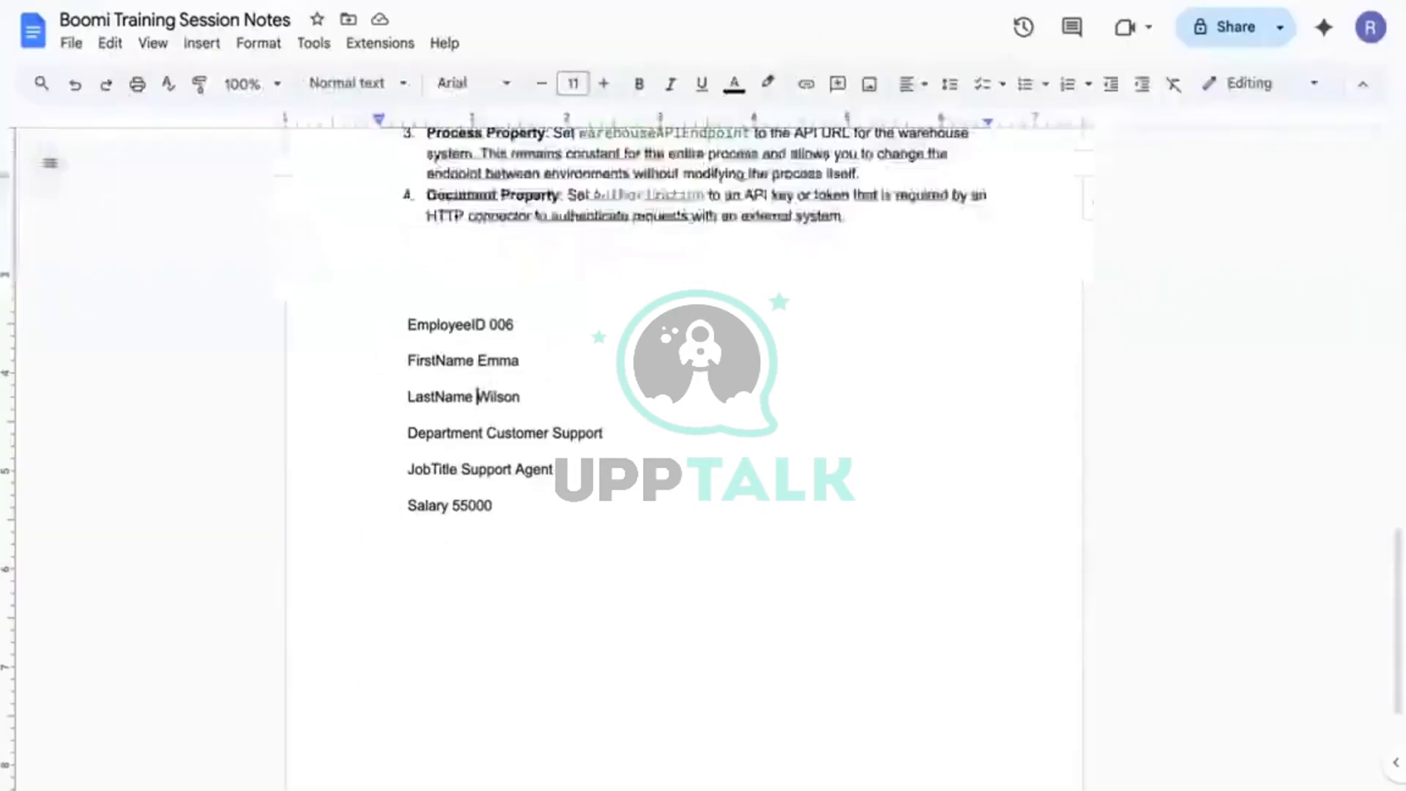
Append the filler text "xcksncisncinic" to the FirstName value to illustrate an overlong field
double_click(501, 362)
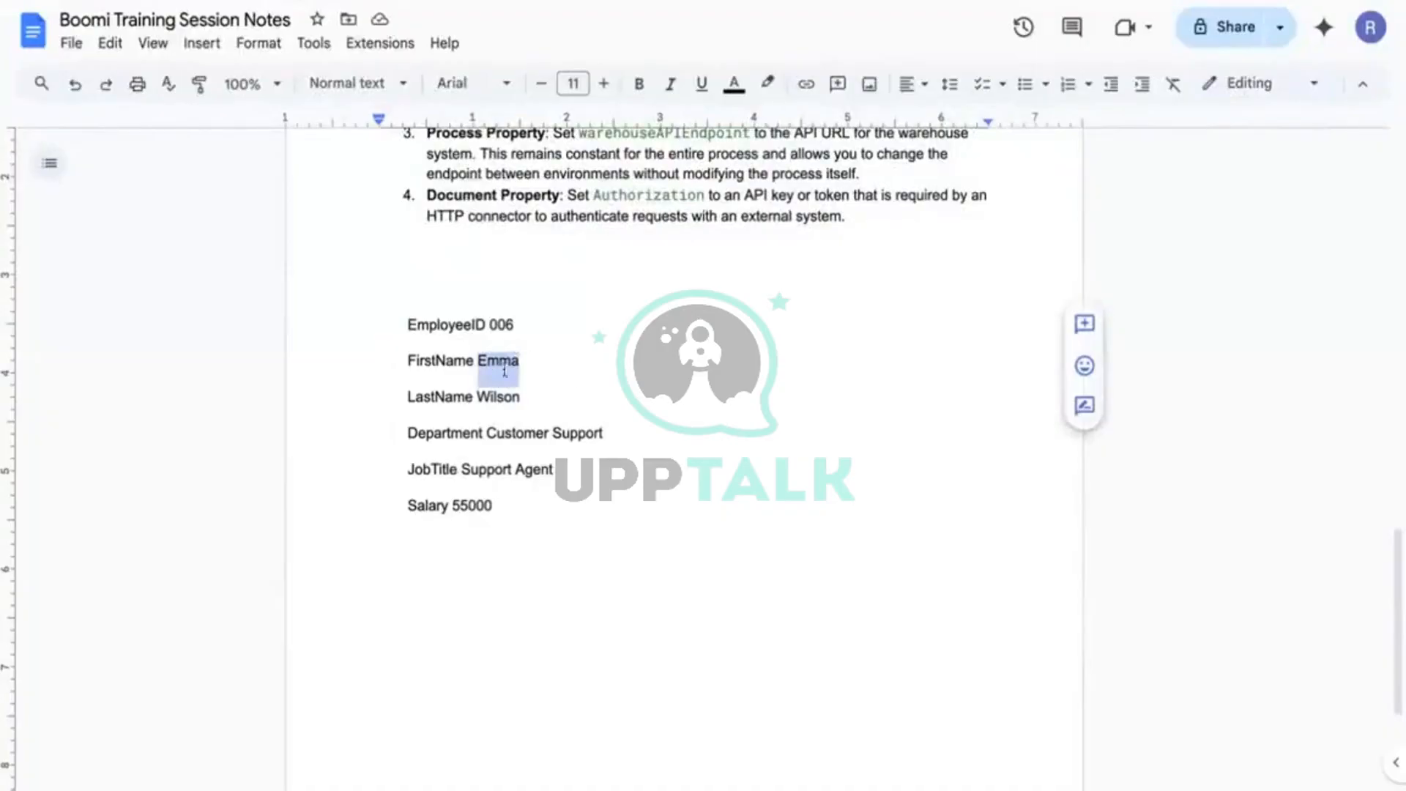
left_click(539, 351)
type("xcksncisncinic")
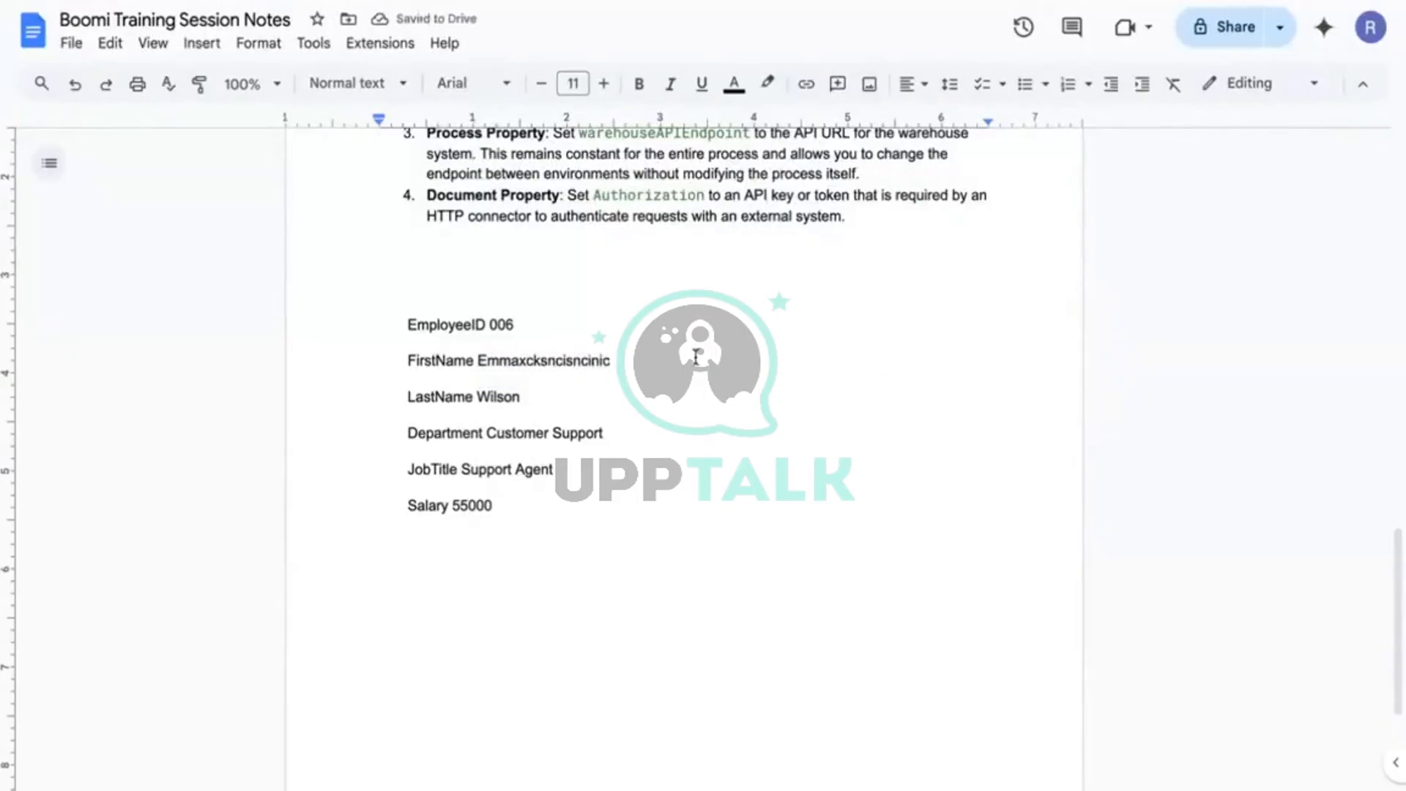
key("Return")
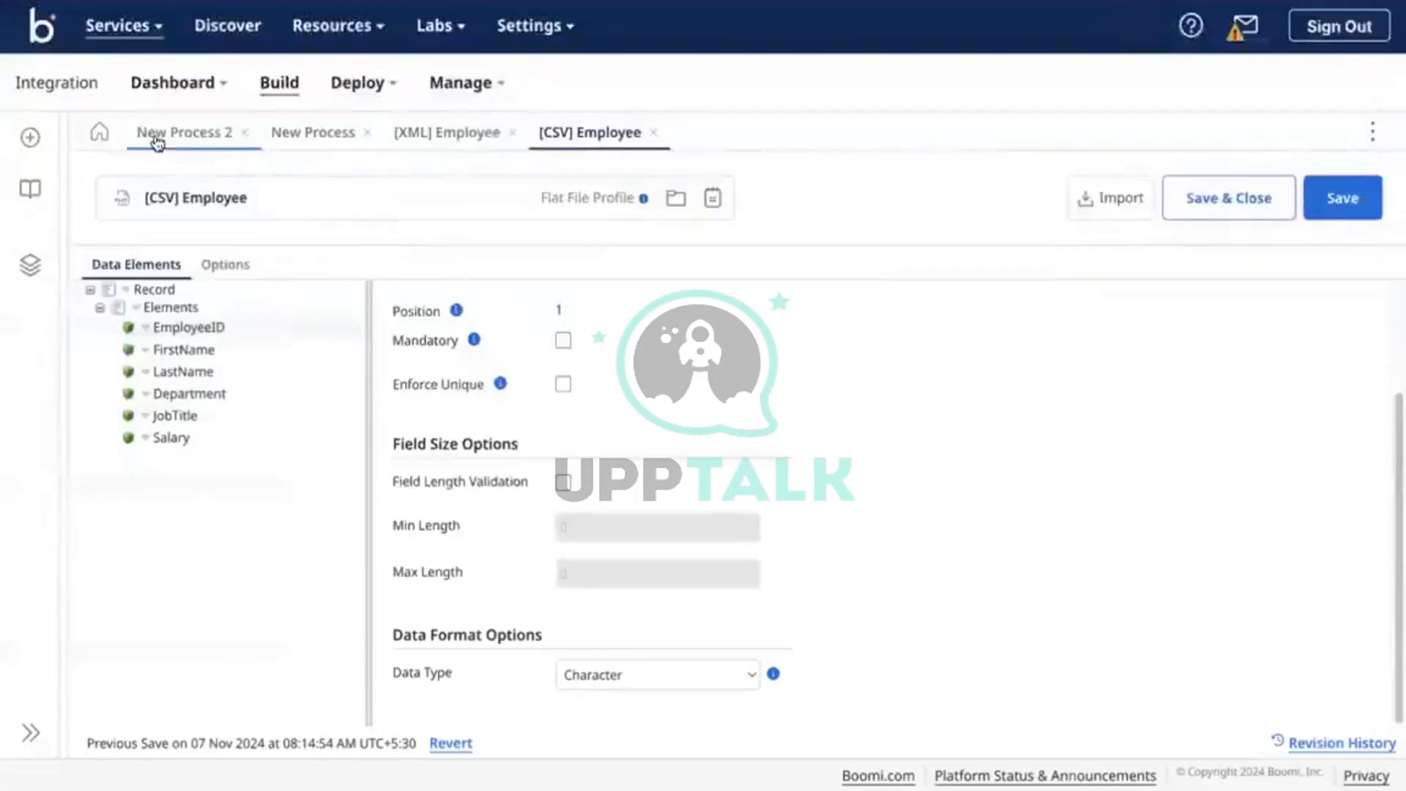
Switch to Boomi and examine the New Process 2 flow from Salesforce through the map to SAP
left_click(154, 133)
left_click_drag(678, 712, 476, 712)
left_click(118, 280)
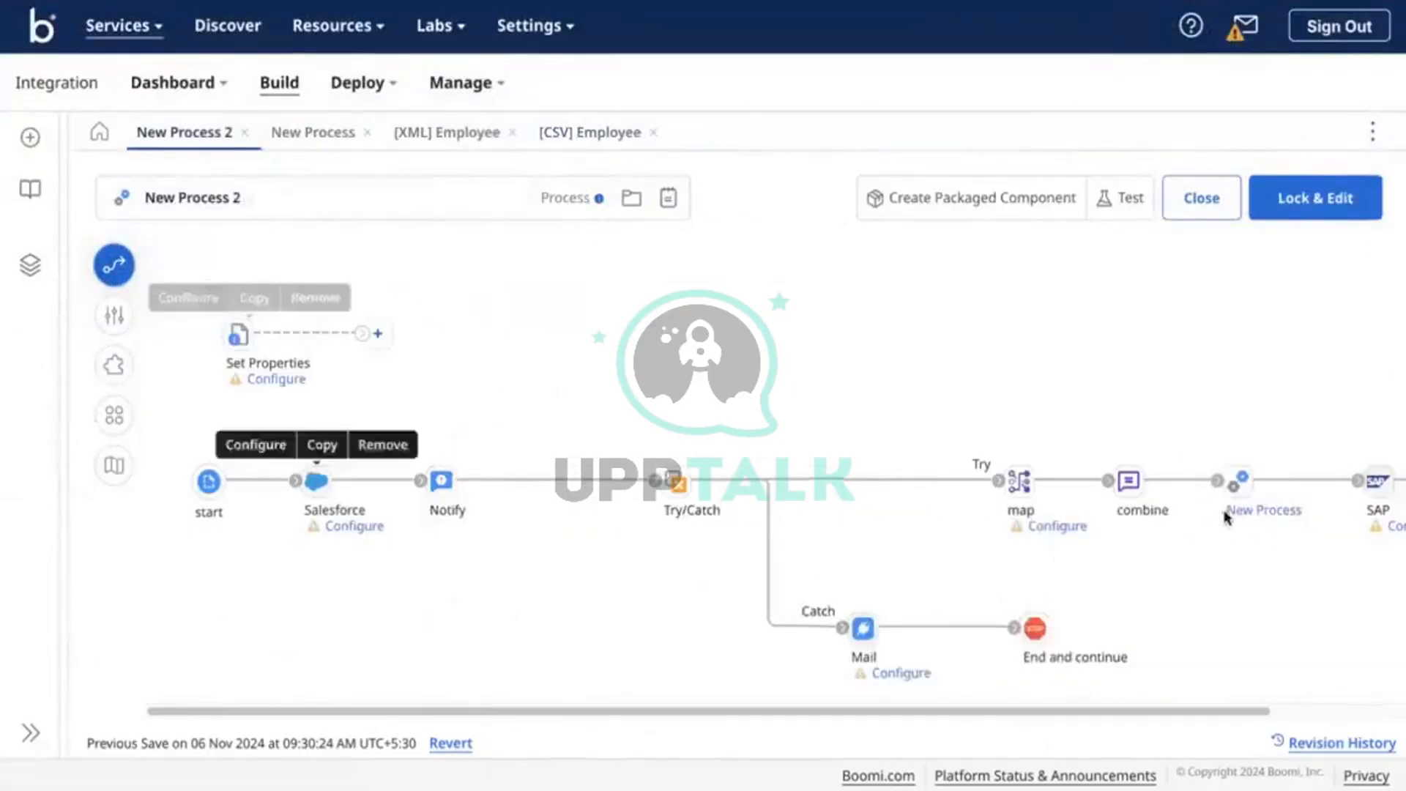
left_click_drag(917, 710, 468, 659)
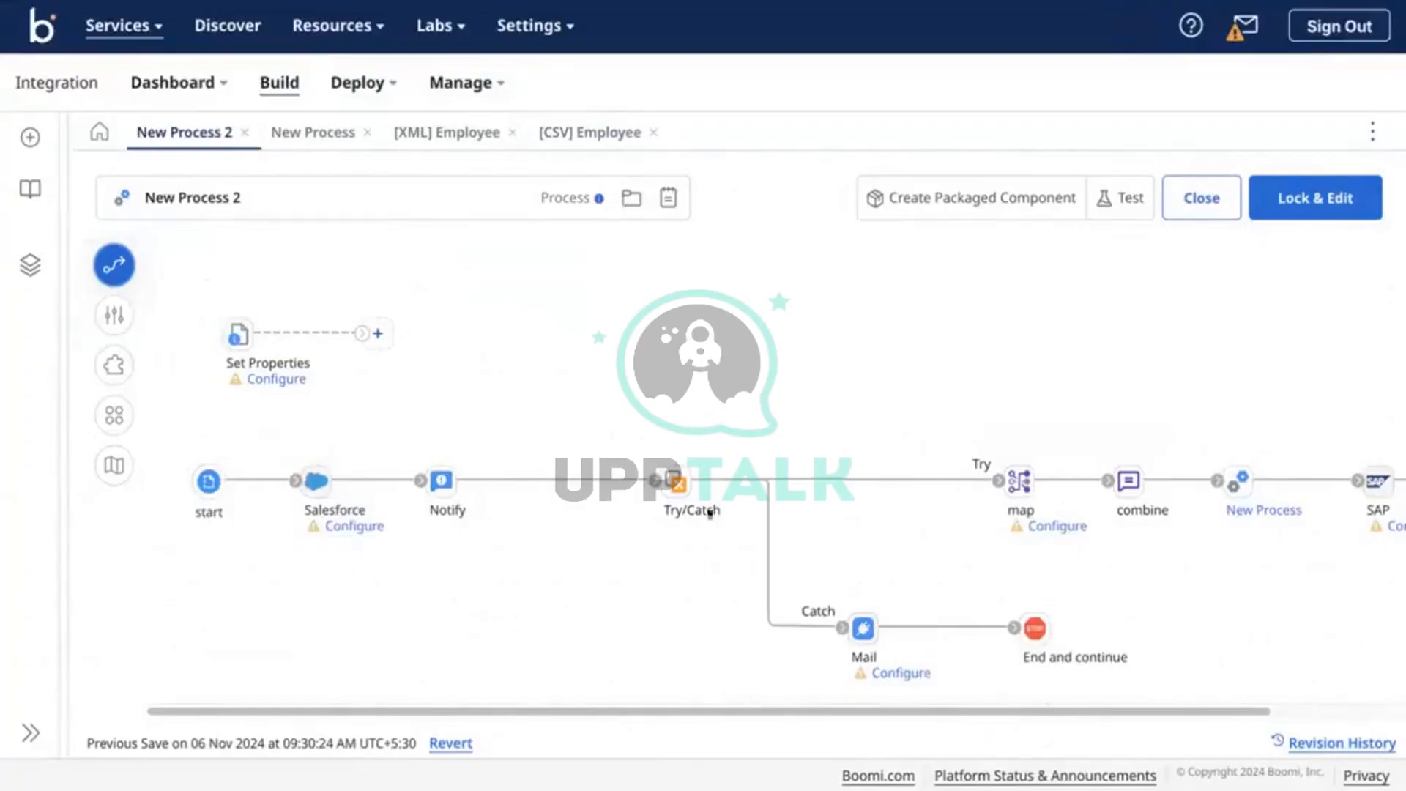
Try field length validation with a maximum length of 4 on the [CSV] Employee profile's EmployeeID element, and turn validation off again
left_click(602, 139)
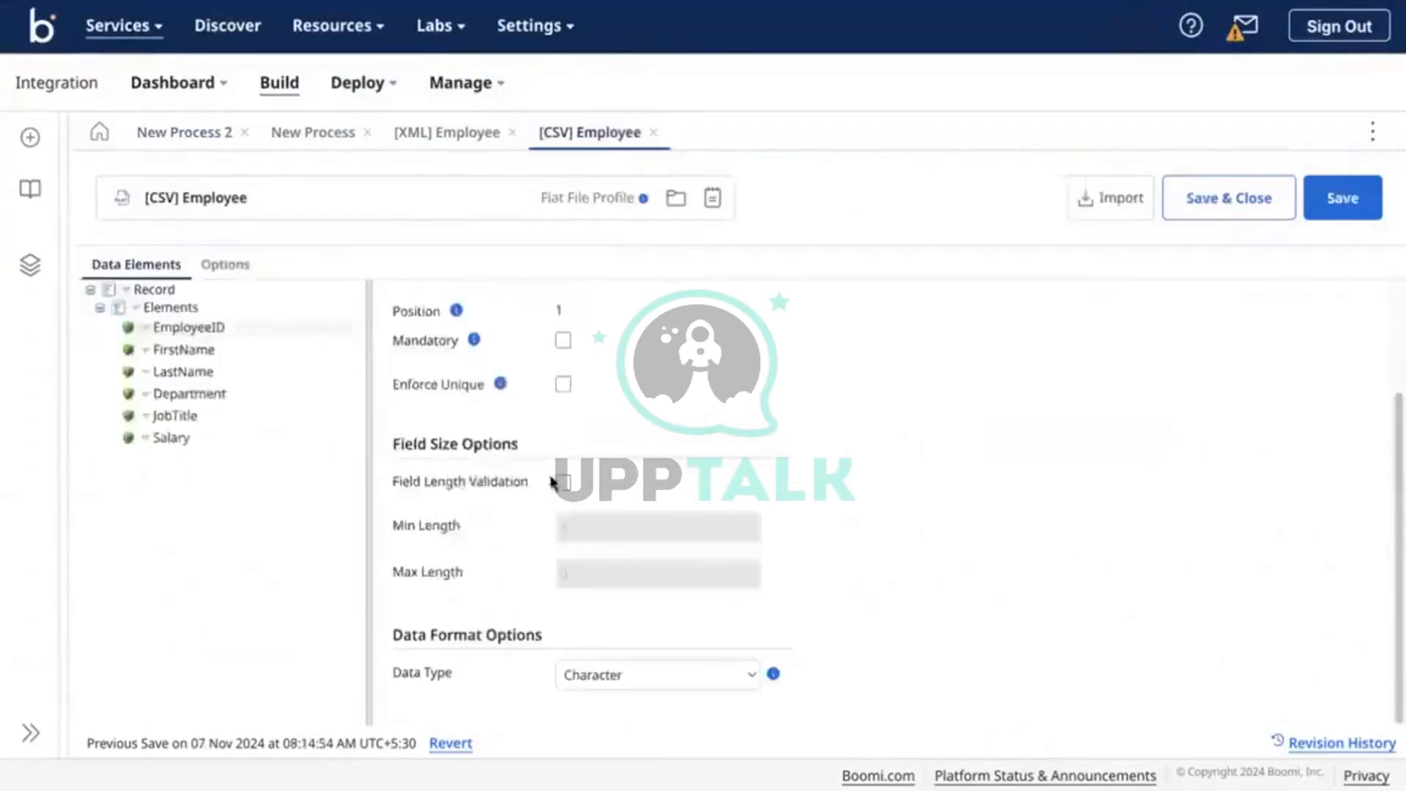
left_click(557, 482)
left_click(596, 572)
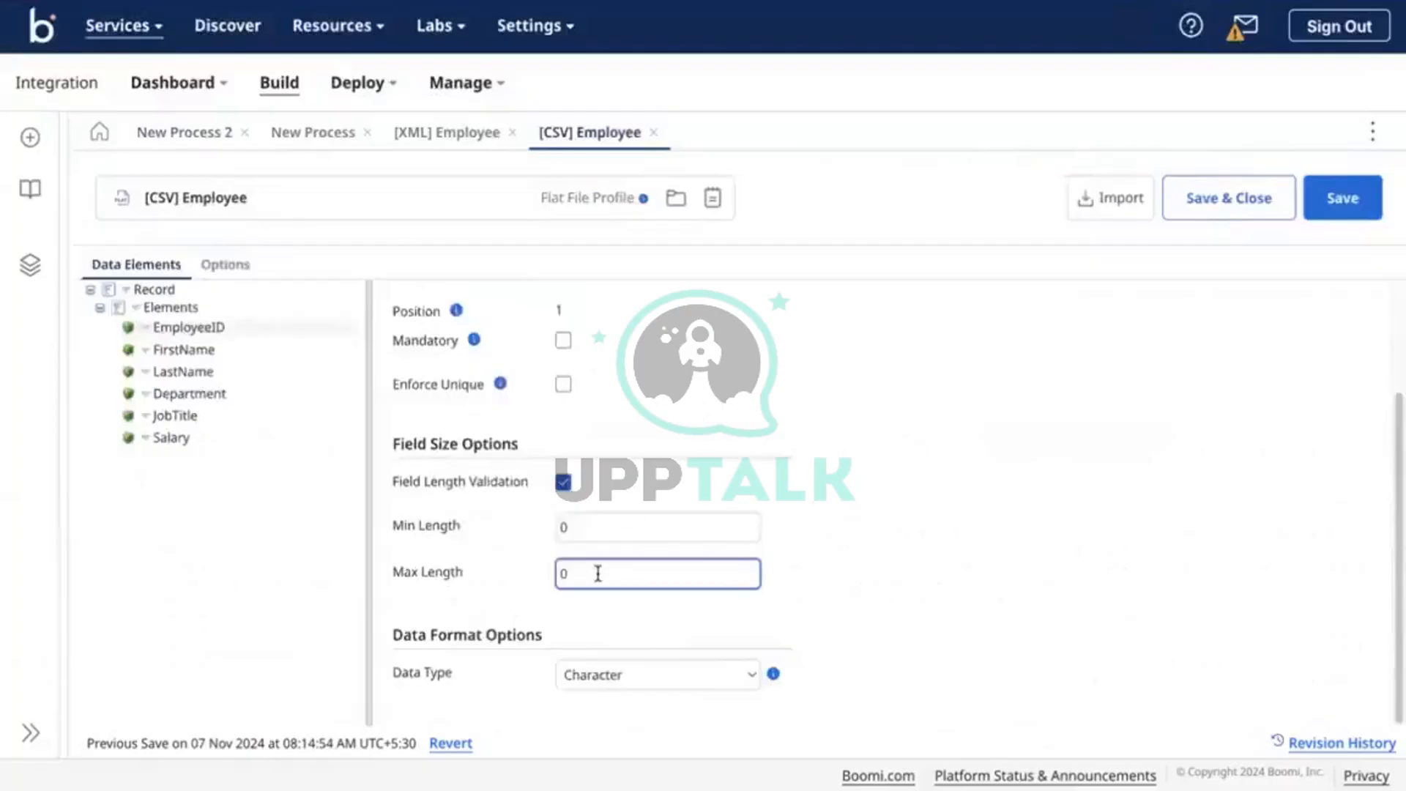
type("4")
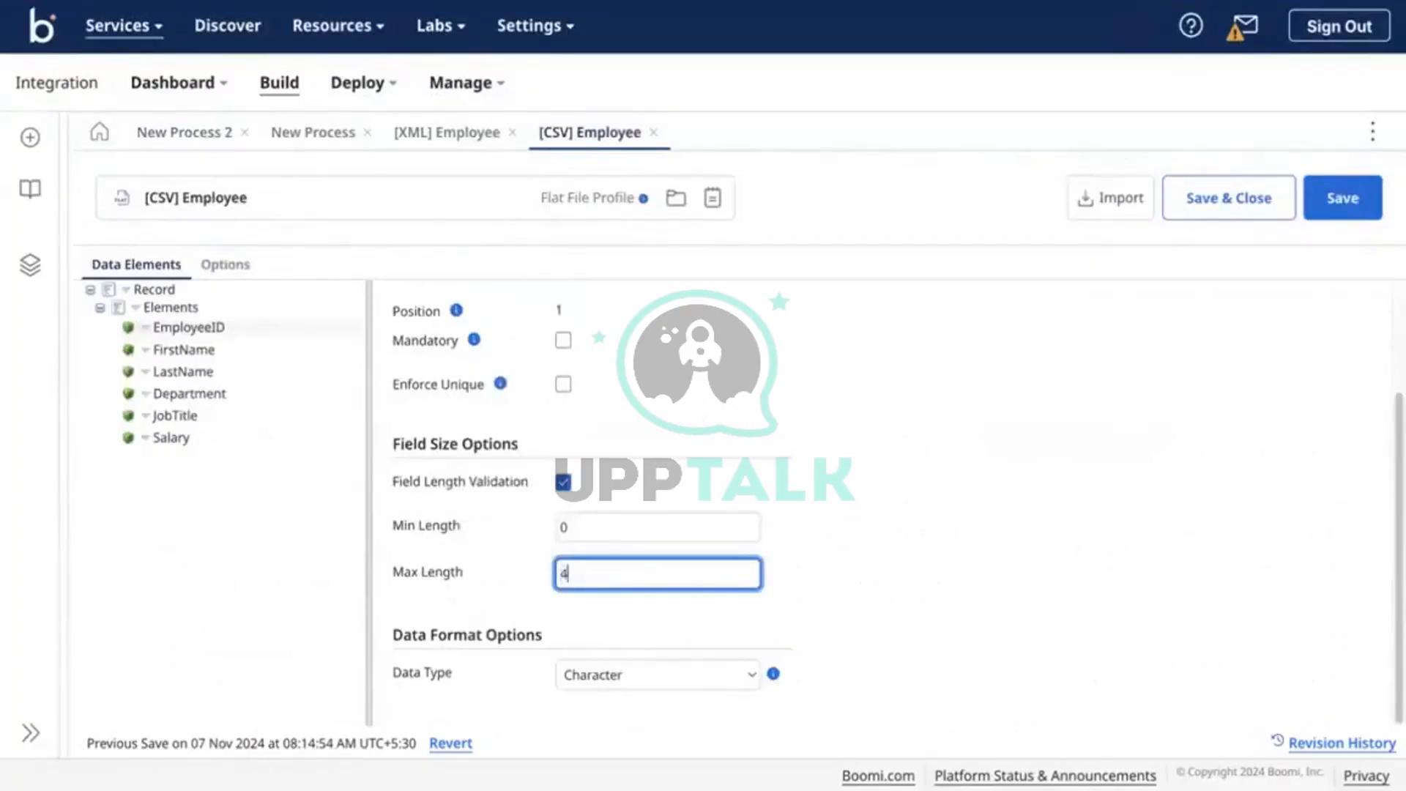
left_click(825, 511)
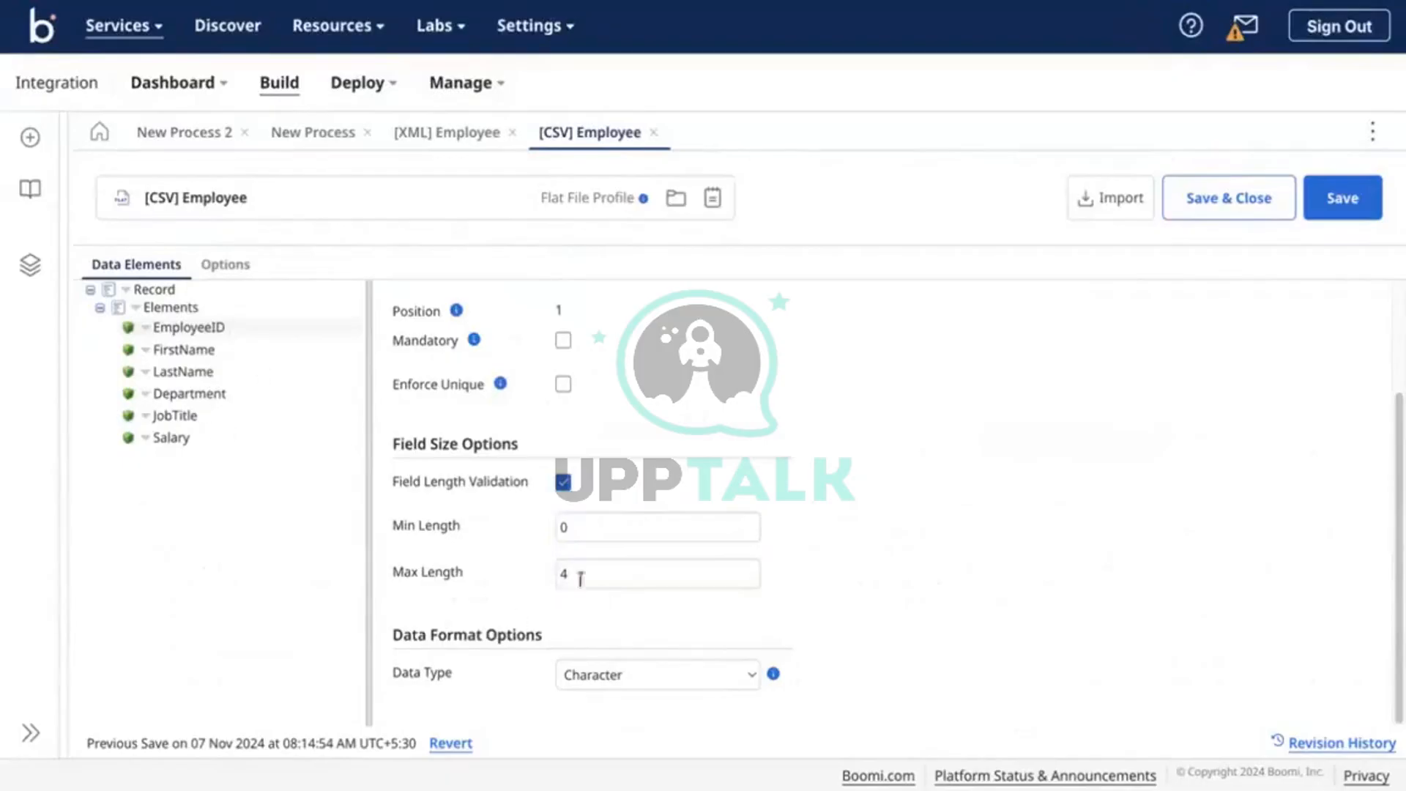
left_click(563, 482)
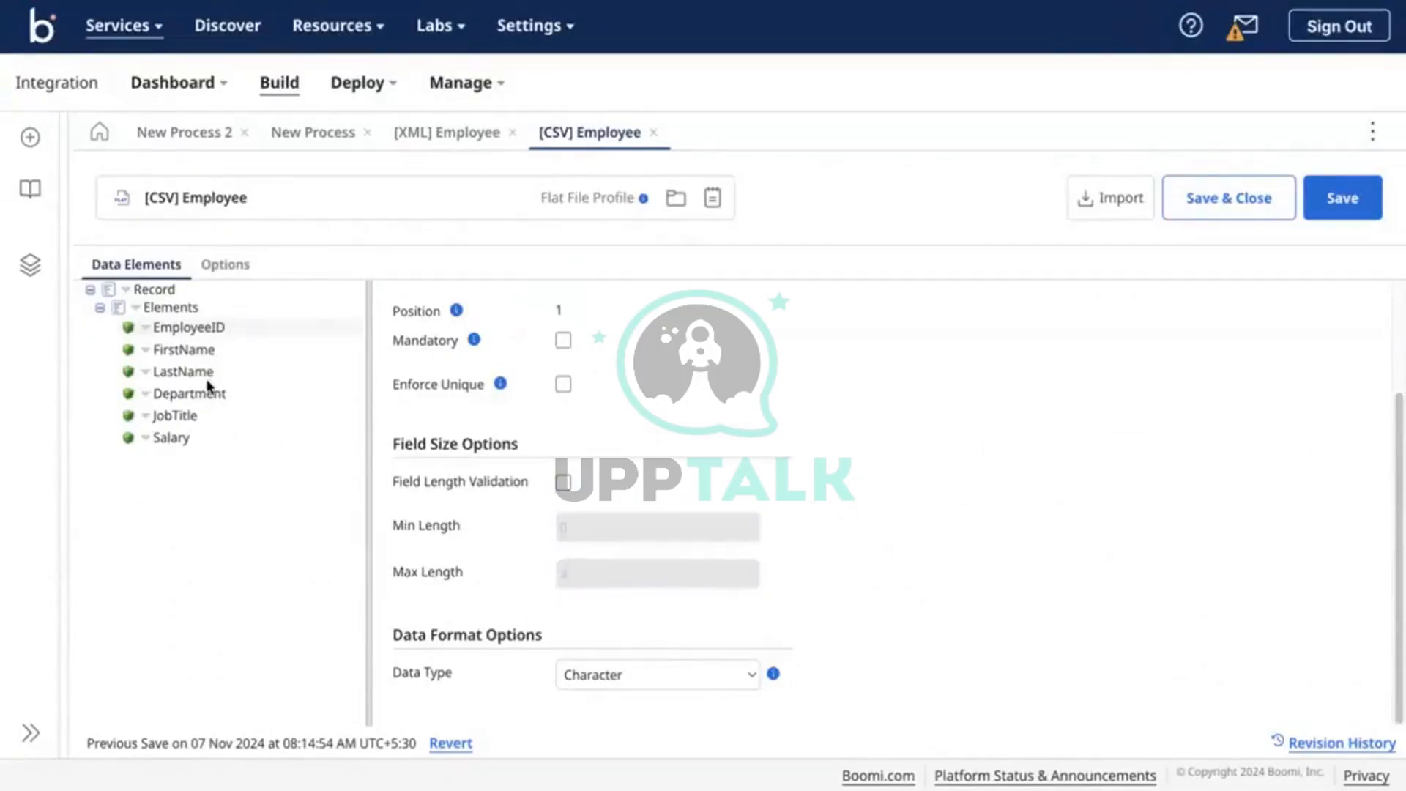
Turn on field length validation for the FirstName element and set its maximum length to 4
left_click(204, 351)
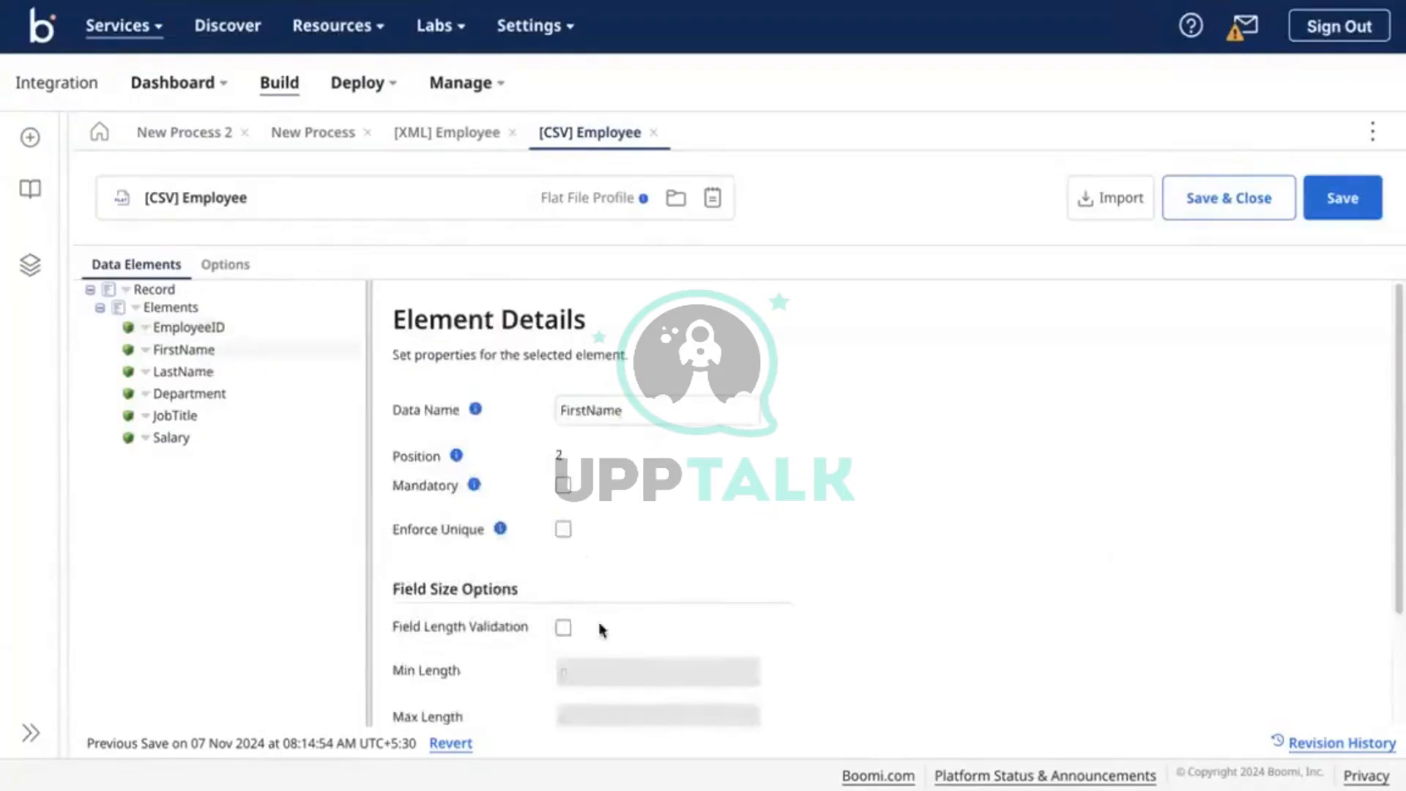
left_click(563, 628)
left_click(598, 688)
type("4")
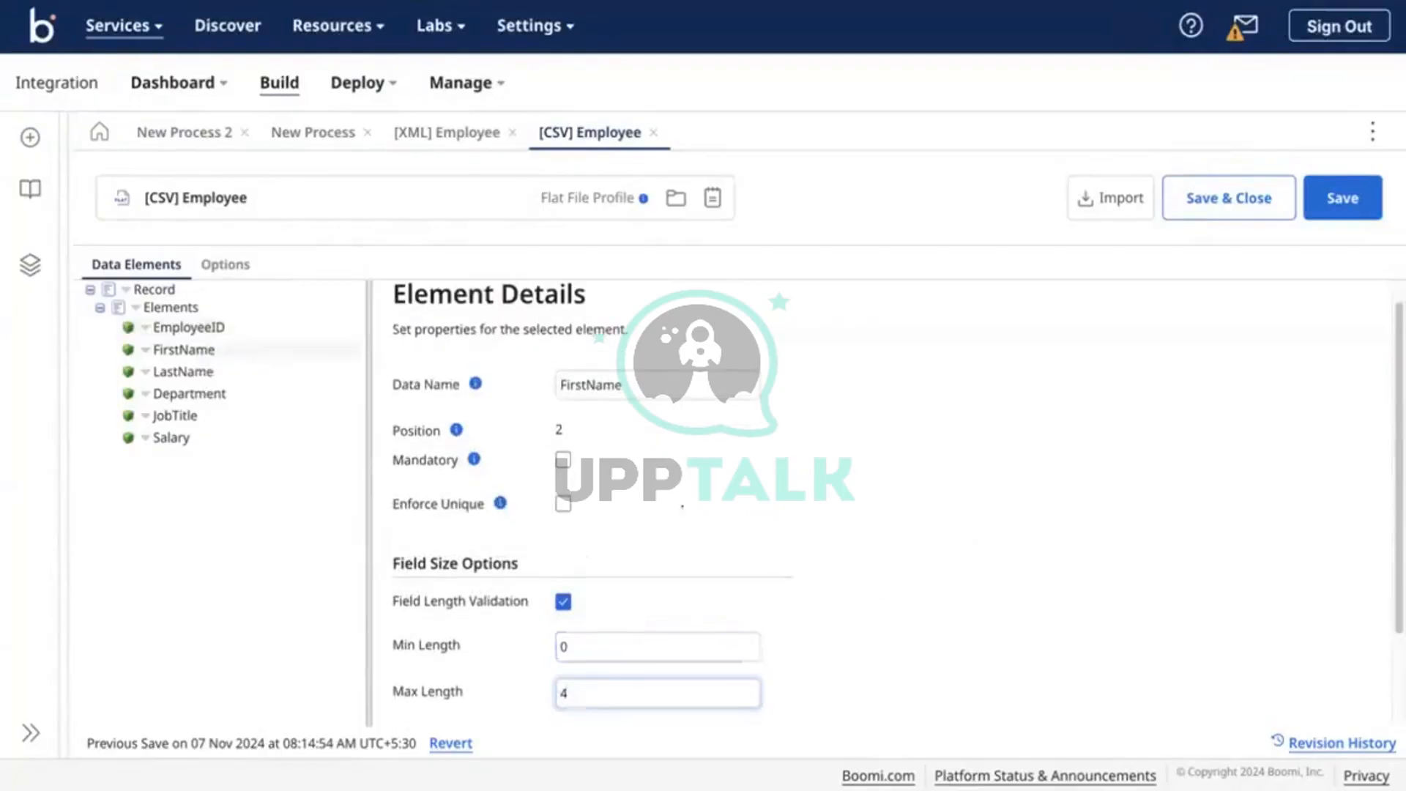
scroll(622, 608, "down", 1)
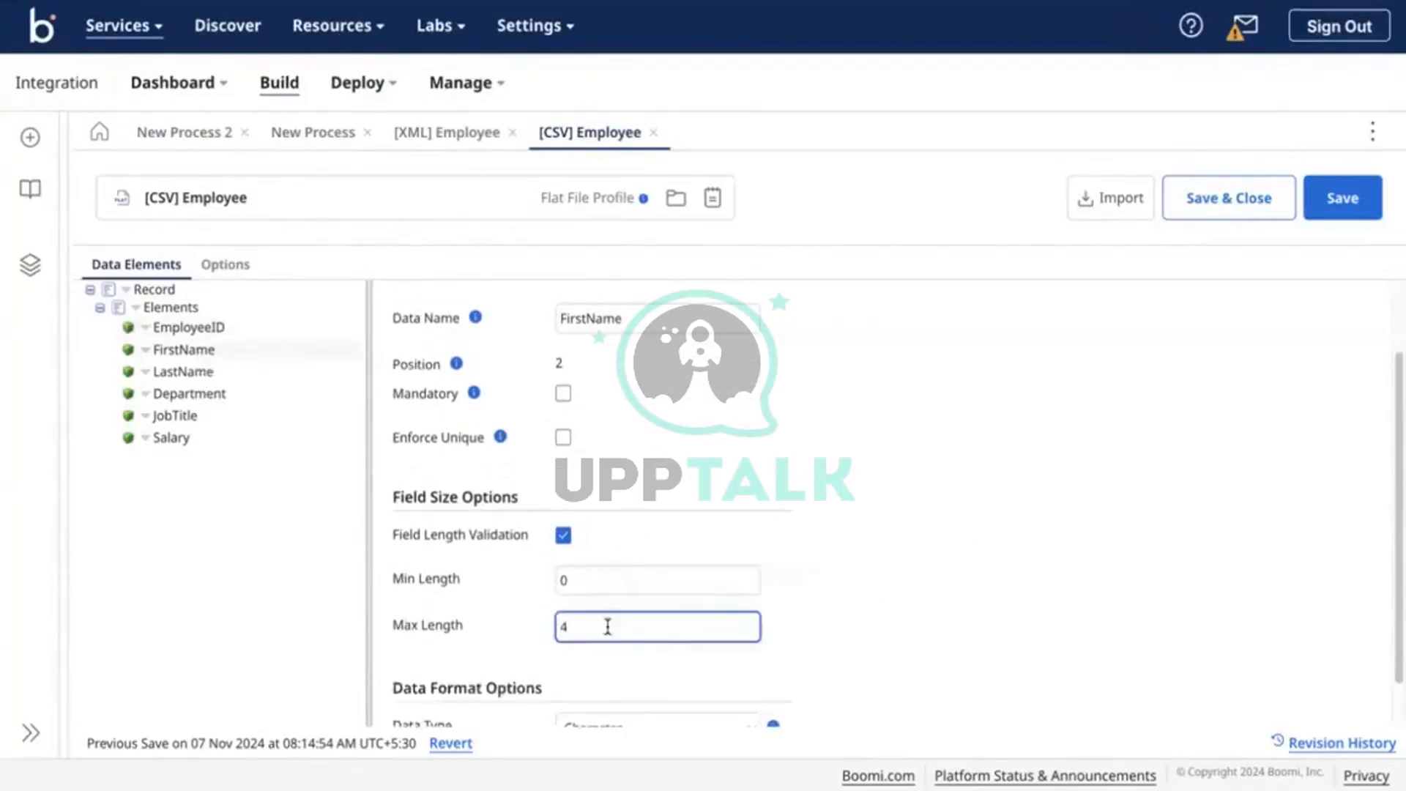
Revisit the New Process 2 flow, and turn off field length validation for FirstName in the [CSV] Employee profile
left_click(178, 143)
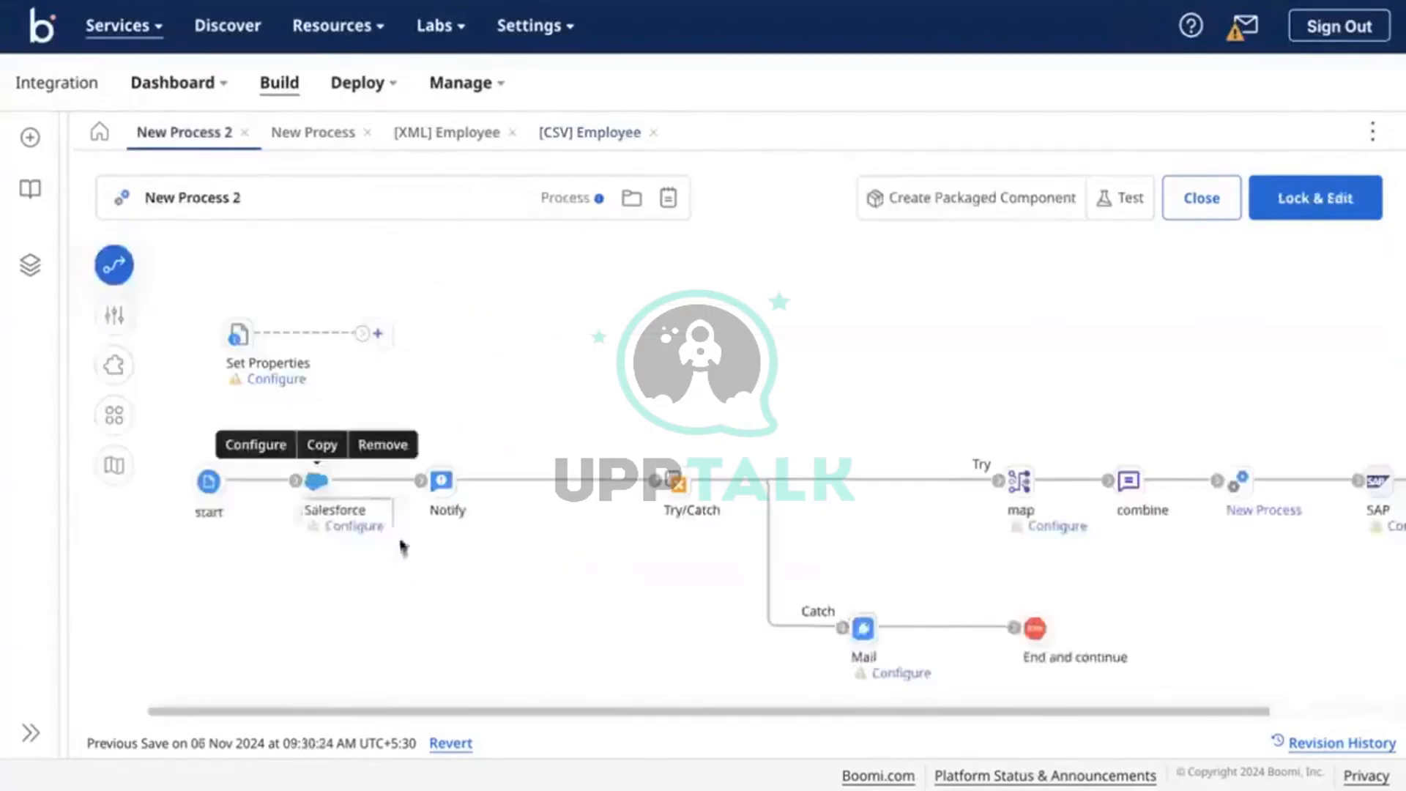
mouse_move(462, 524)
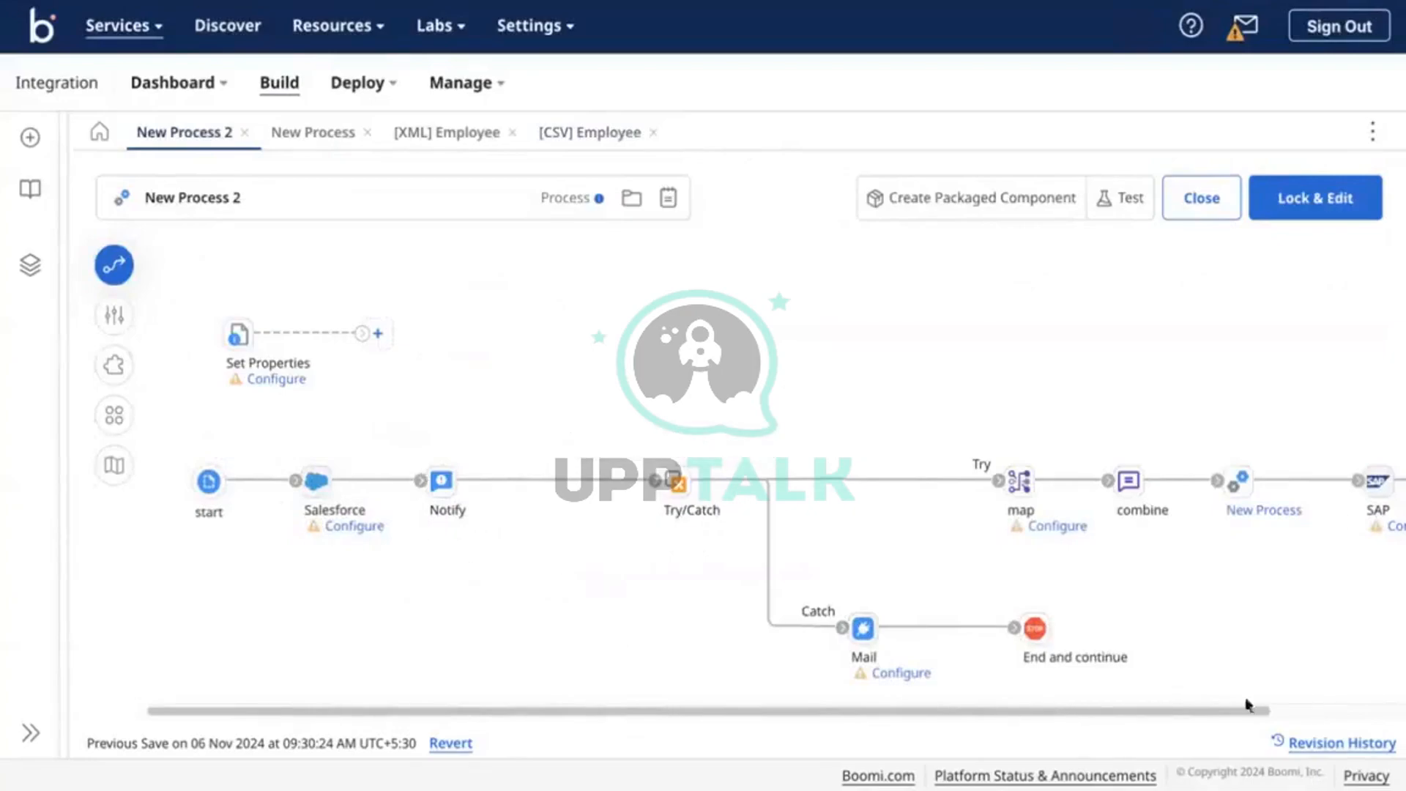
left_click(568, 148)
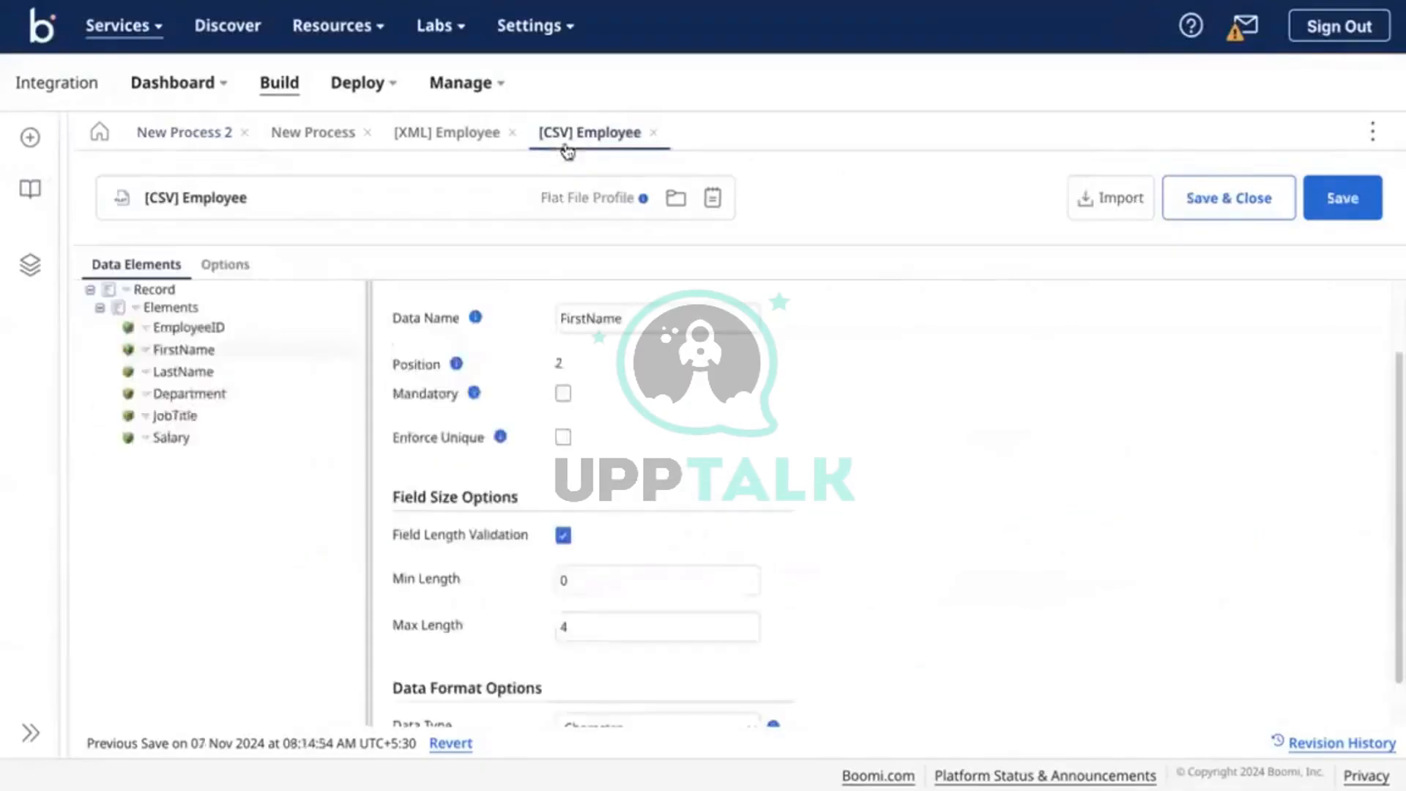
left_click(563, 534)
scroll(477, 521, "down", 2)
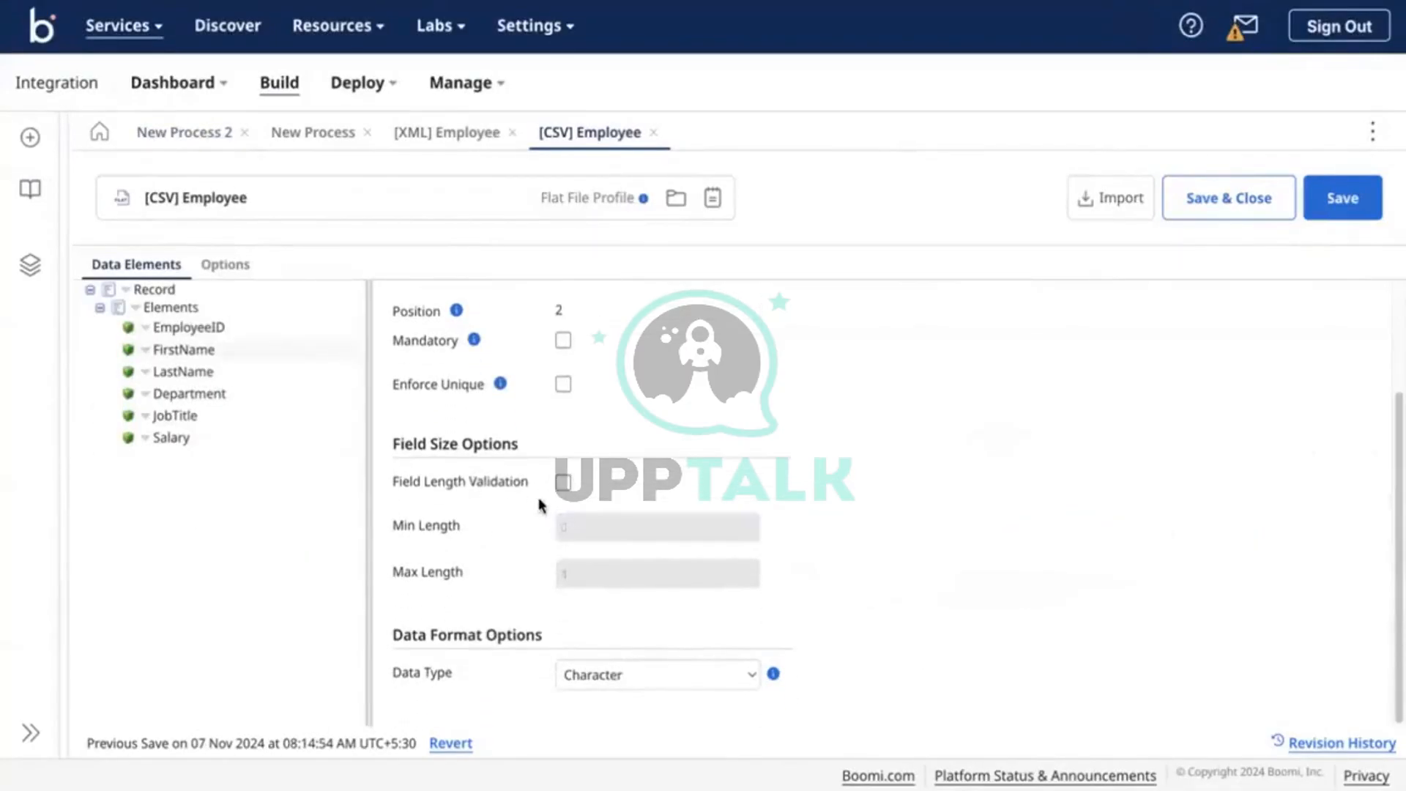
scroll(542, 495, "up", 1)
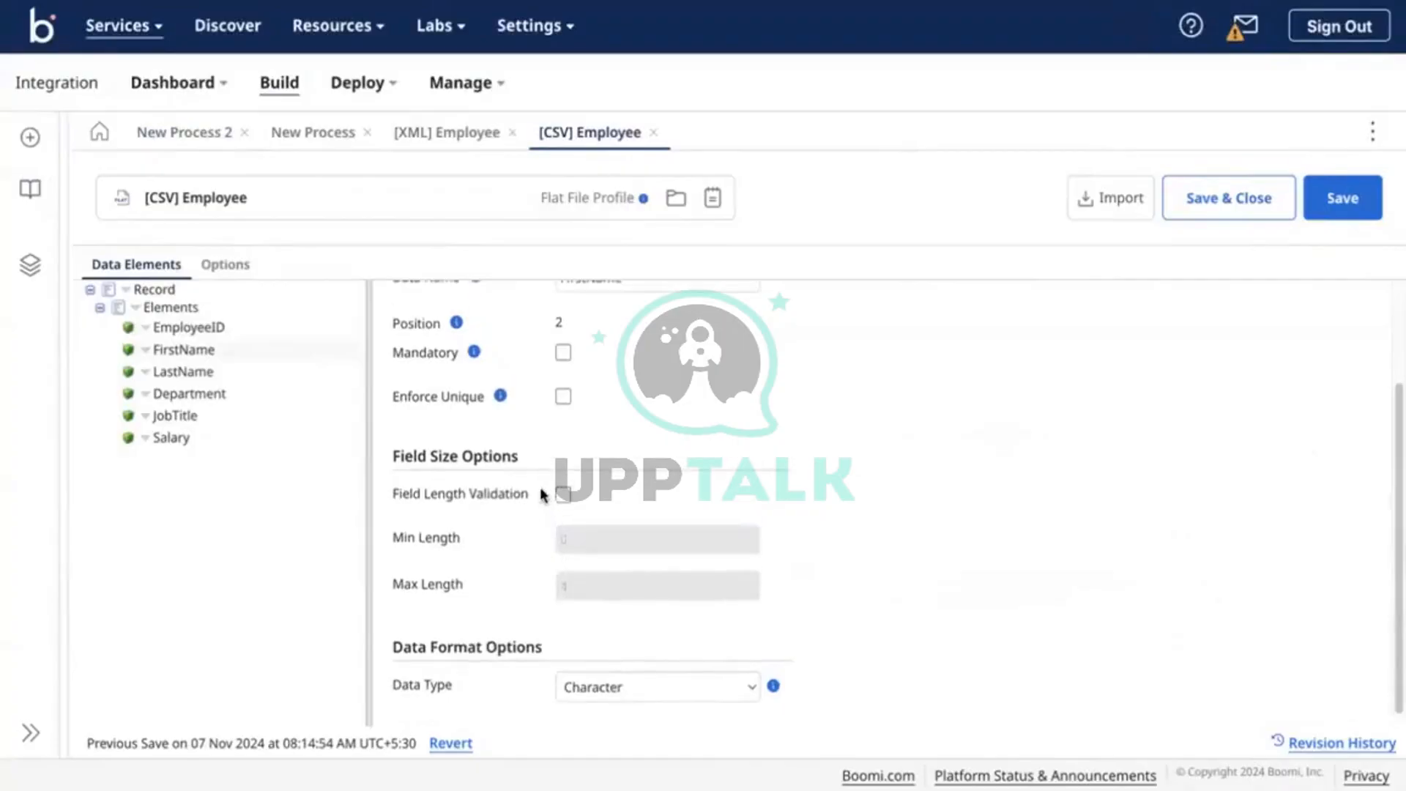
scroll(569, 493, "up", 2)
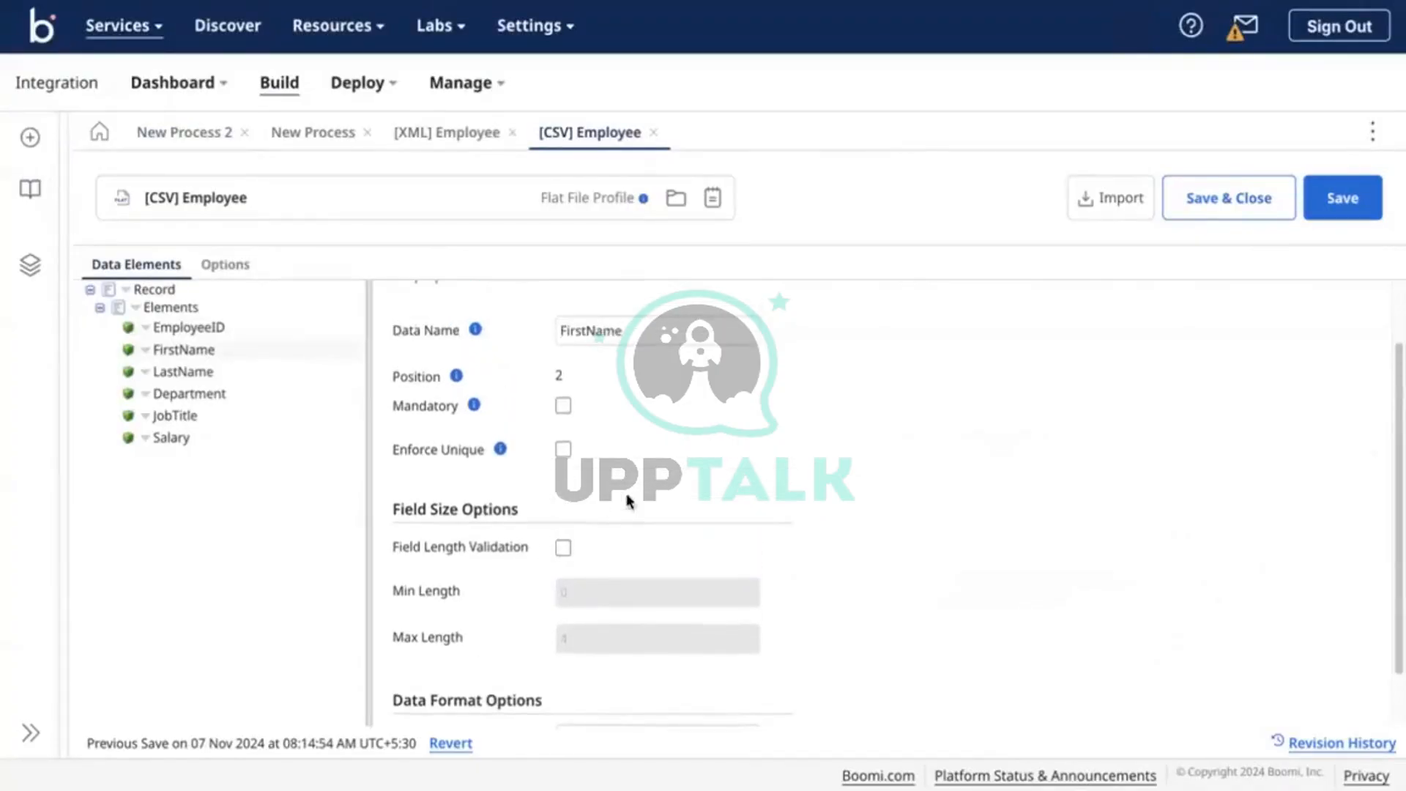
Examine the EmployeeID element's details, including its mandatory, uniqueness, field size and data format options
left_click(217, 327)
scroll(654, 431, "down", 2)
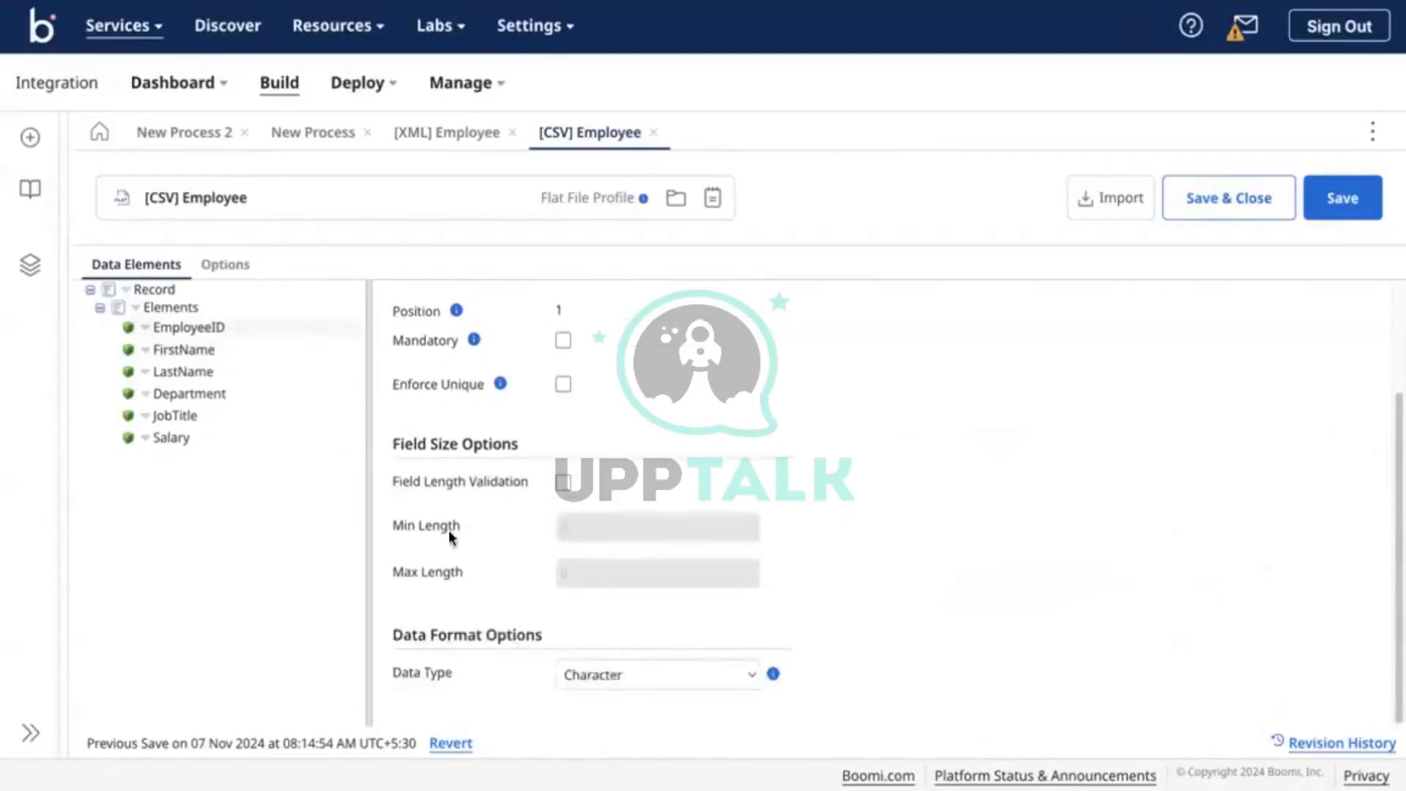
scroll(449, 530, "up", 2)
scroll(495, 486, "down", 1)
scroll(524, 521, "up", 2)
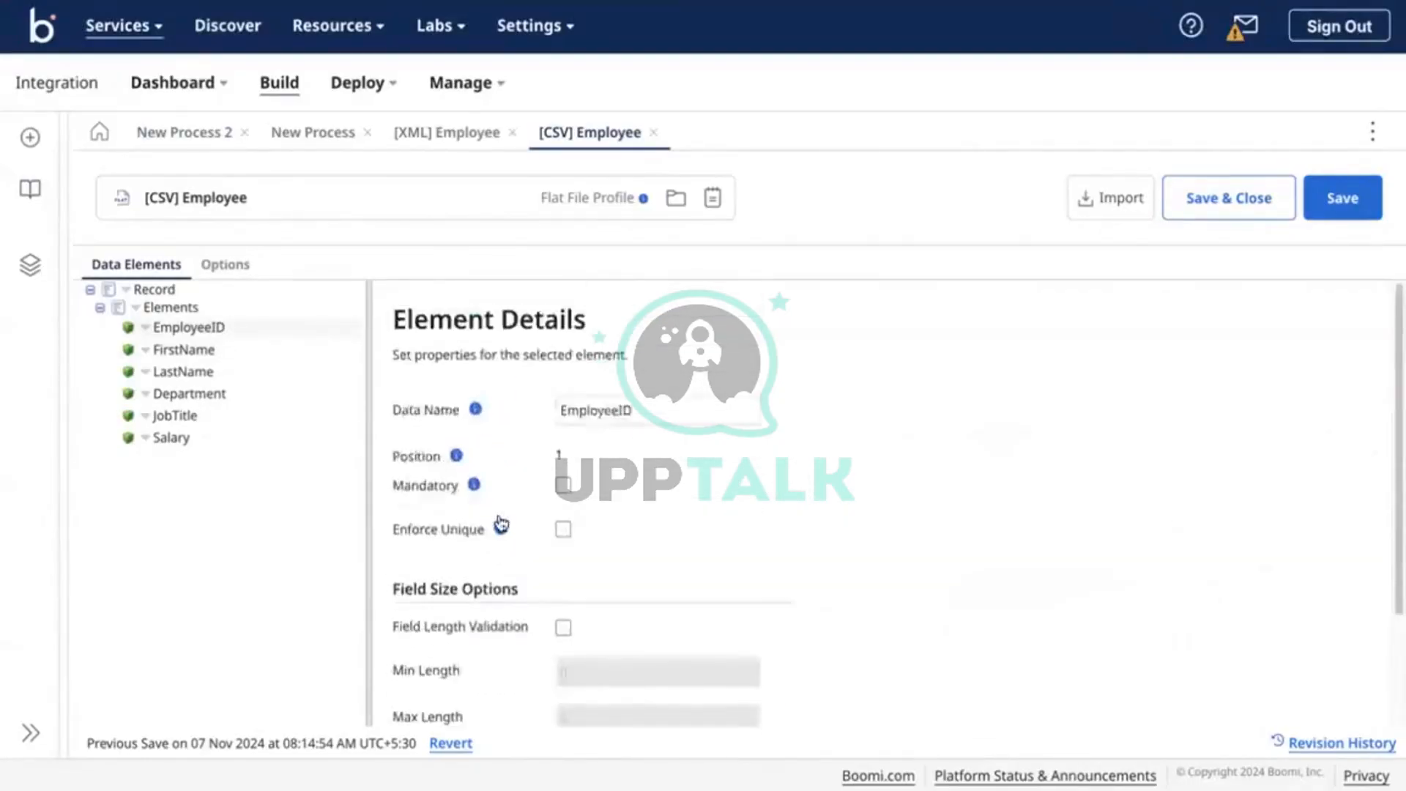
scroll(502, 527, "down", 3)
scroll(502, 520, "up", 3)
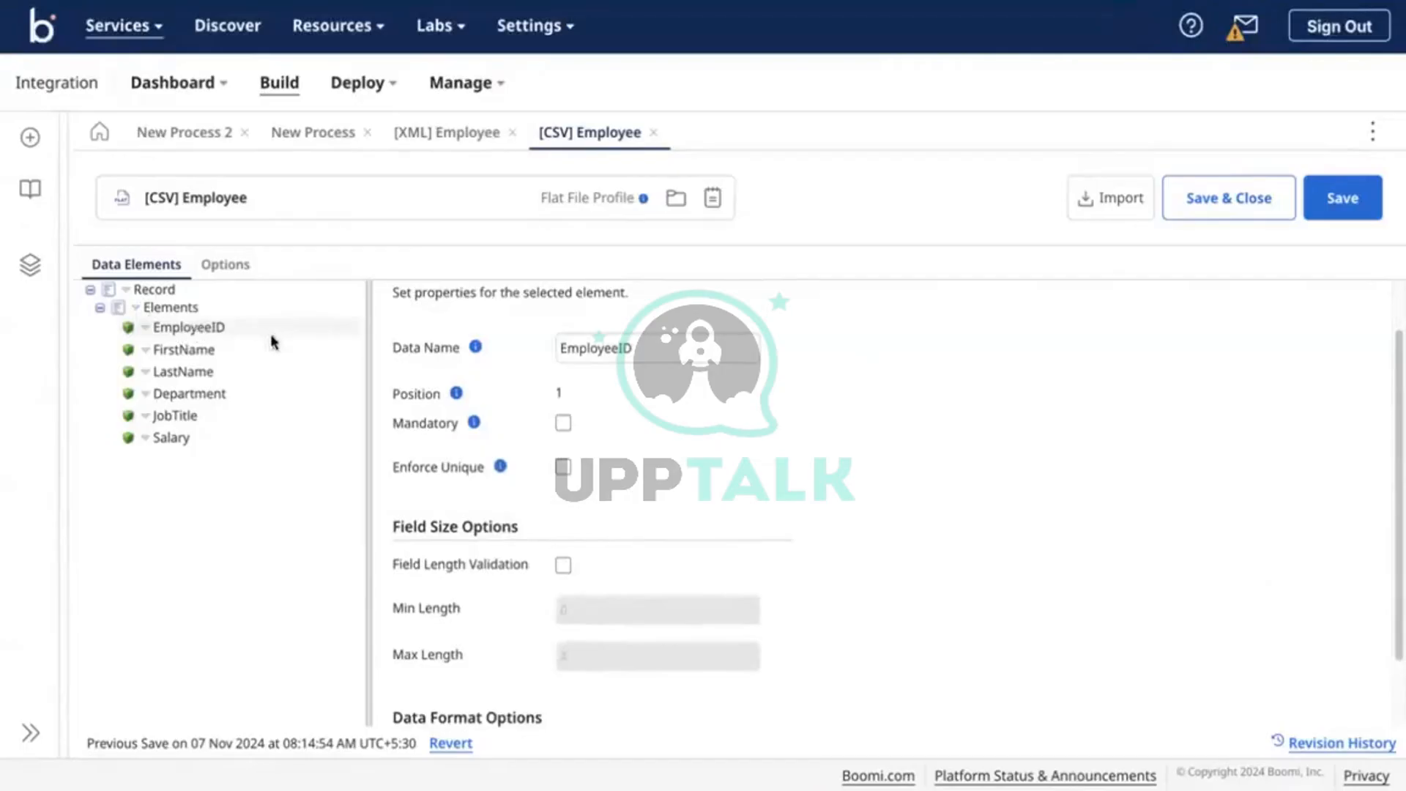
Set the Salary element's data type to Number
left_click(180, 433)
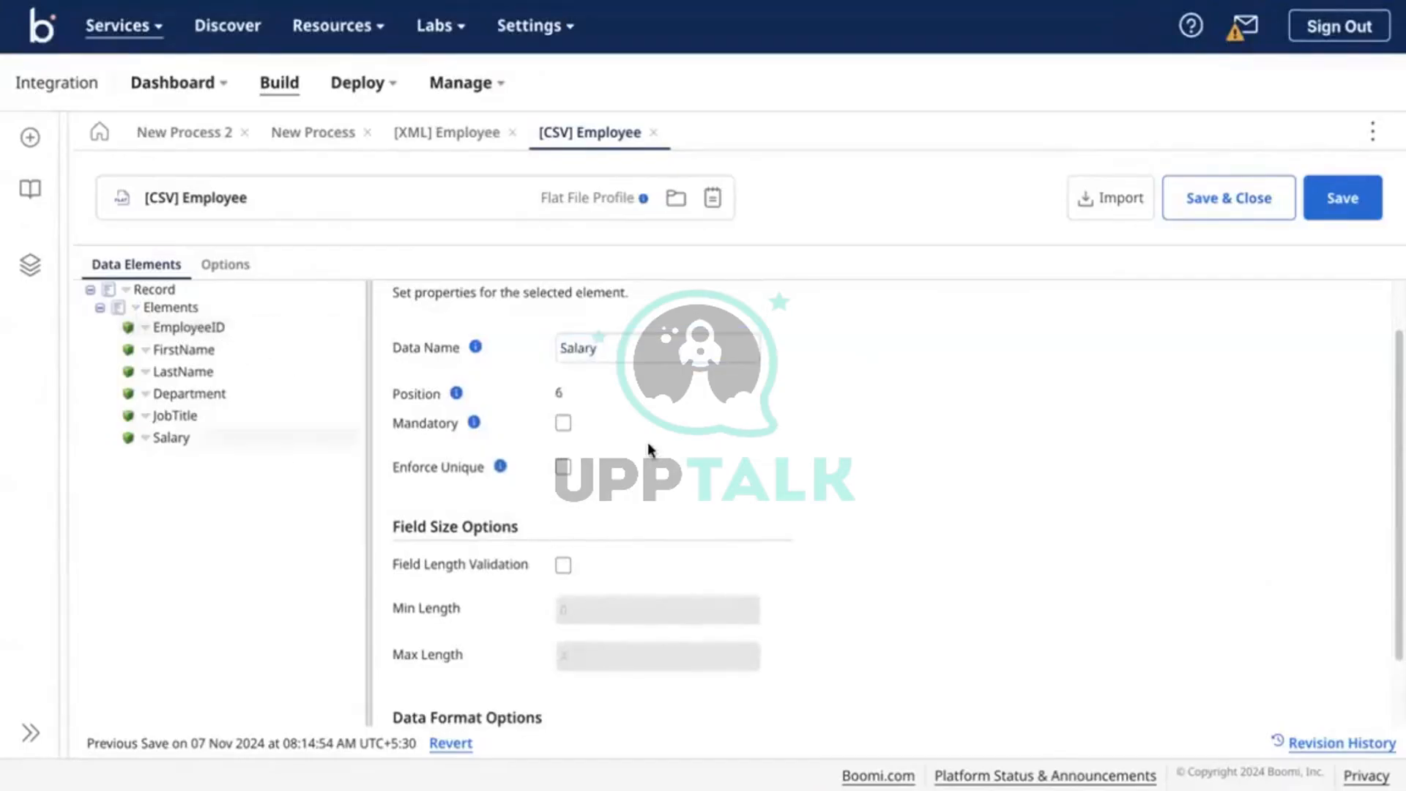
scroll(649, 447, "down", 3)
left_click(696, 677)
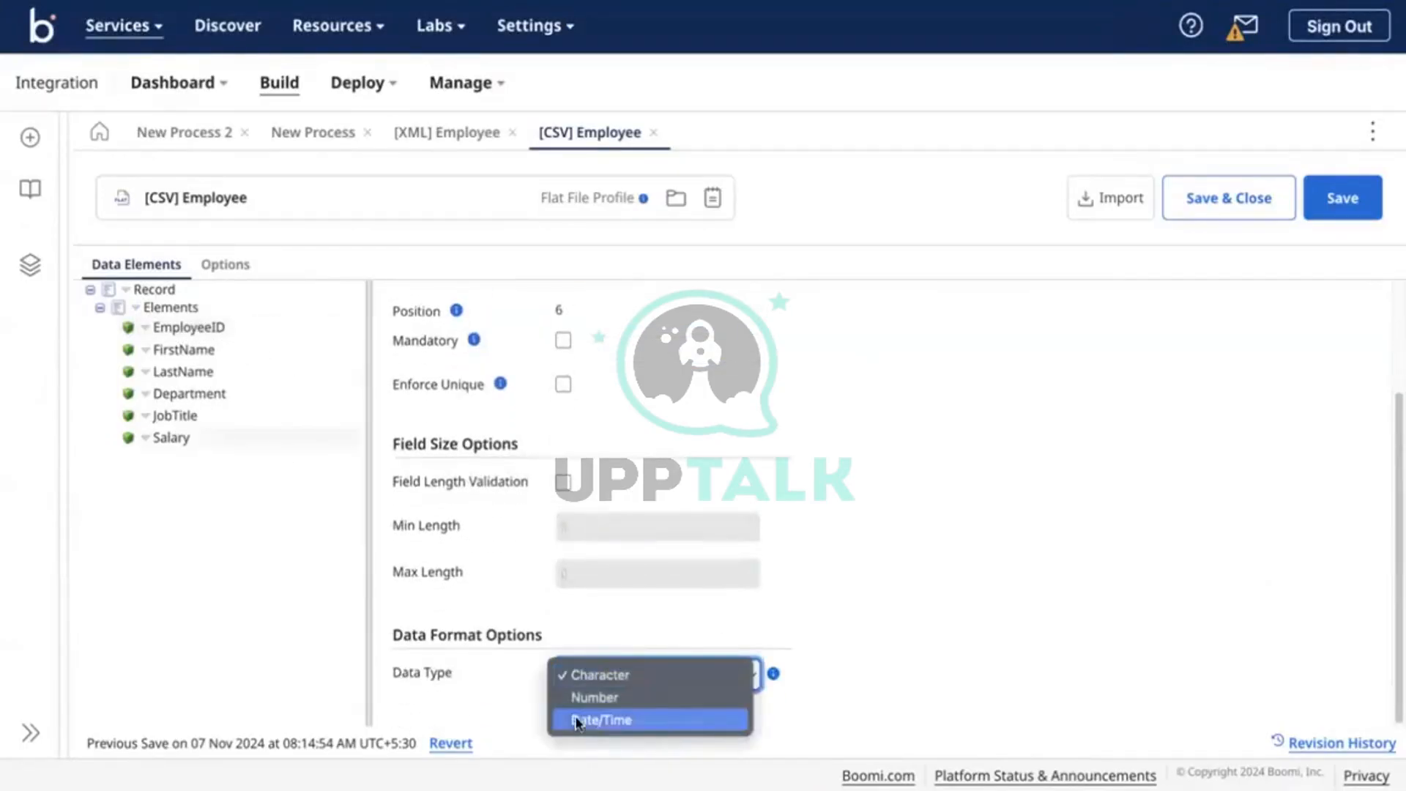
left_click(612, 675)
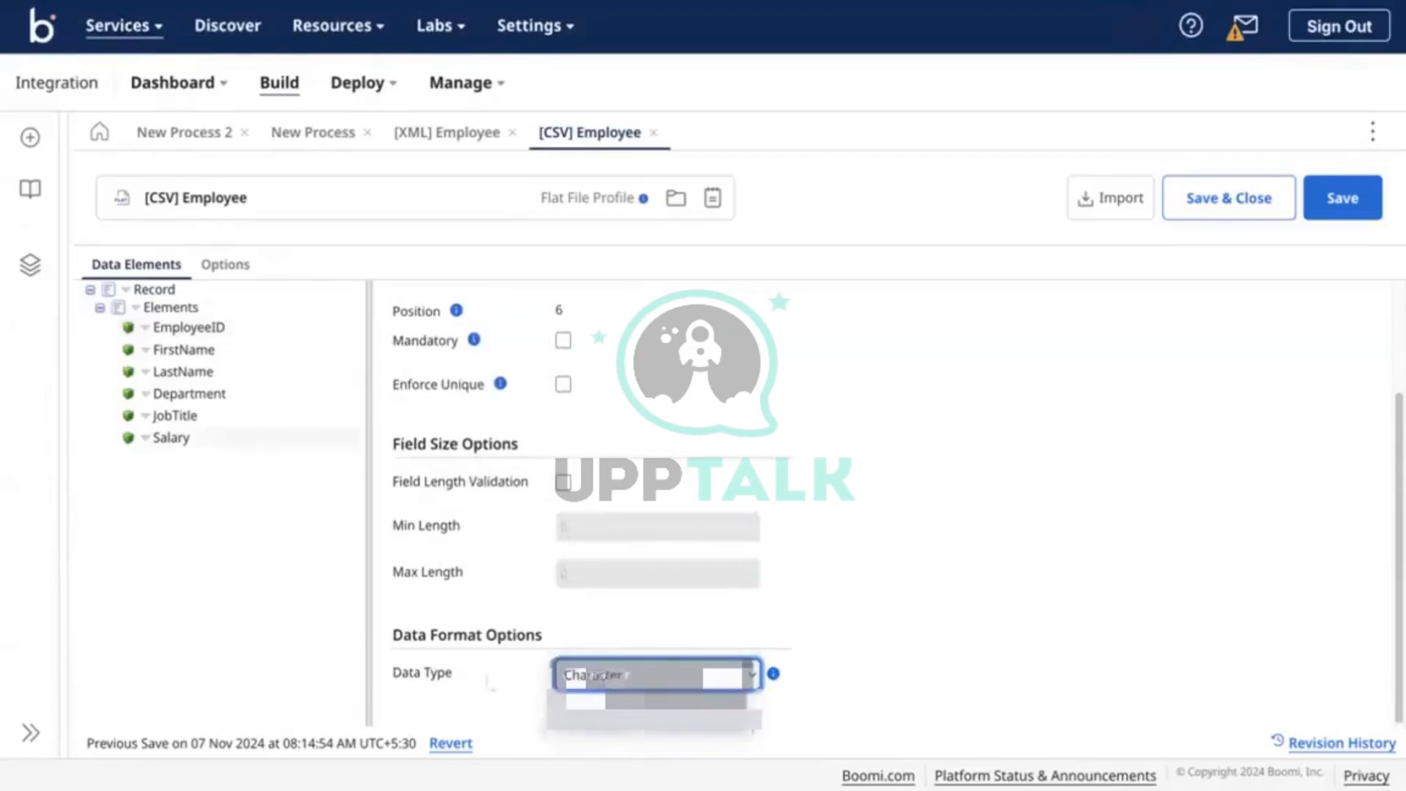
left_click(613, 675)
left_click(619, 699)
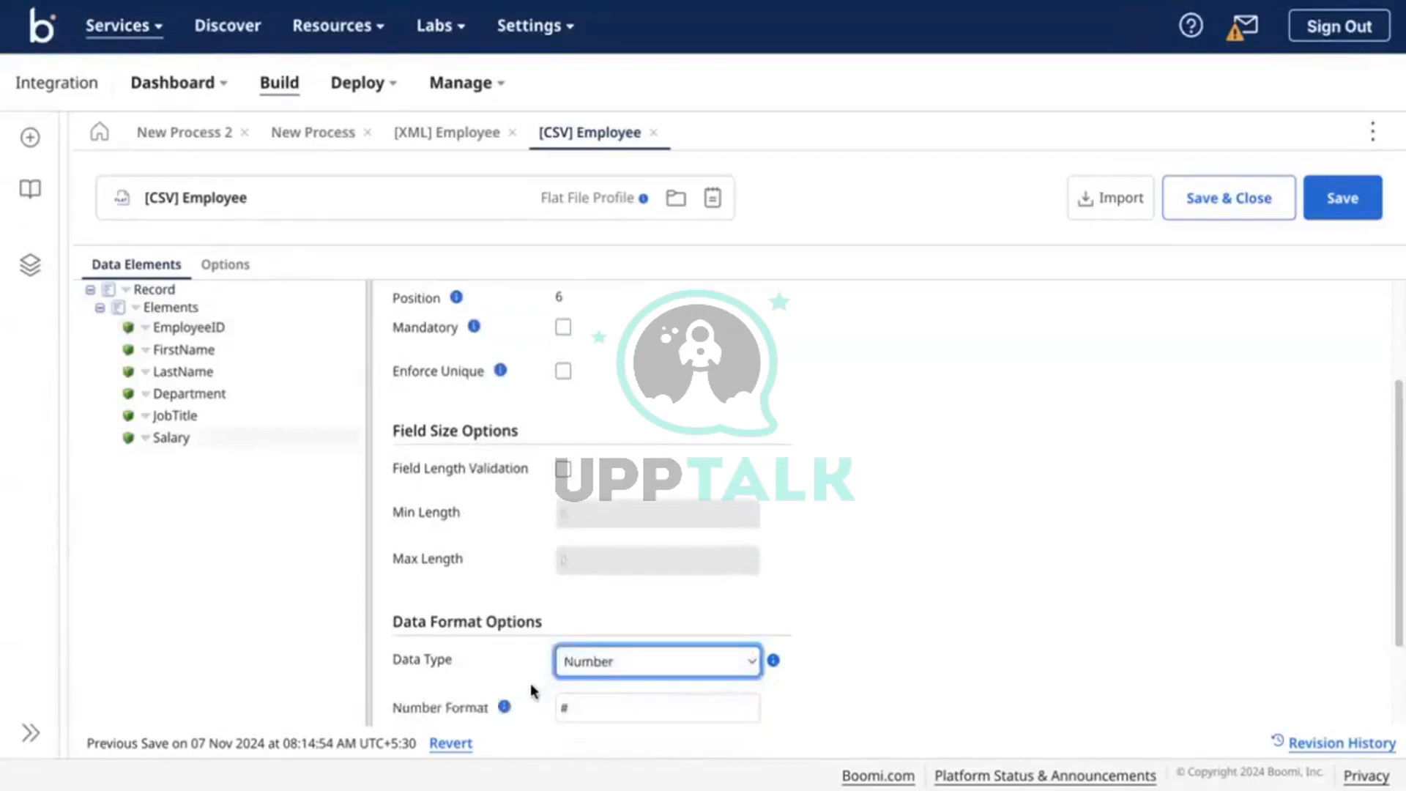
scroll(534, 685, "down", 2)
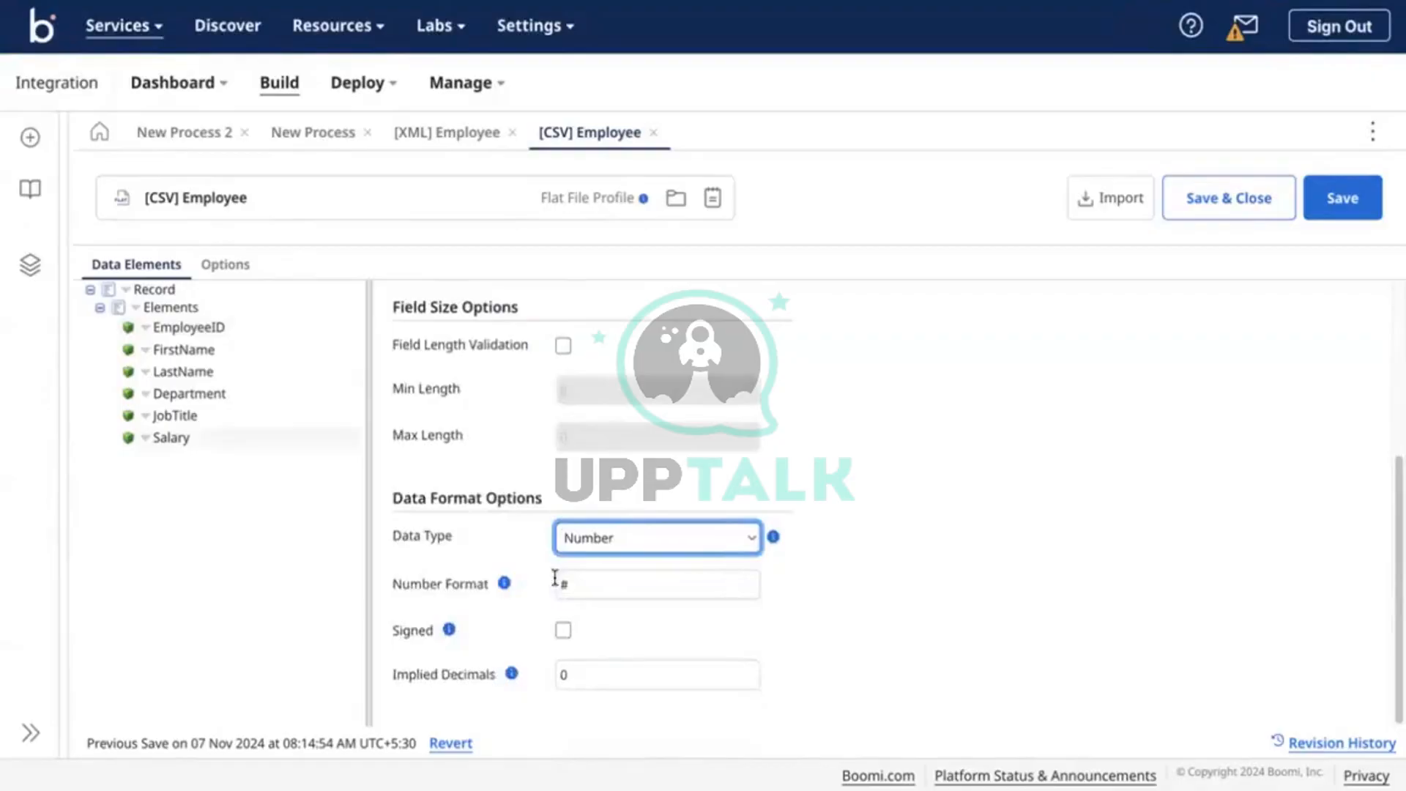
Examine the Salary element's details and its Number Format help, along with the Signed and Implied Decimals options
scroll(671, 556, "up", 4)
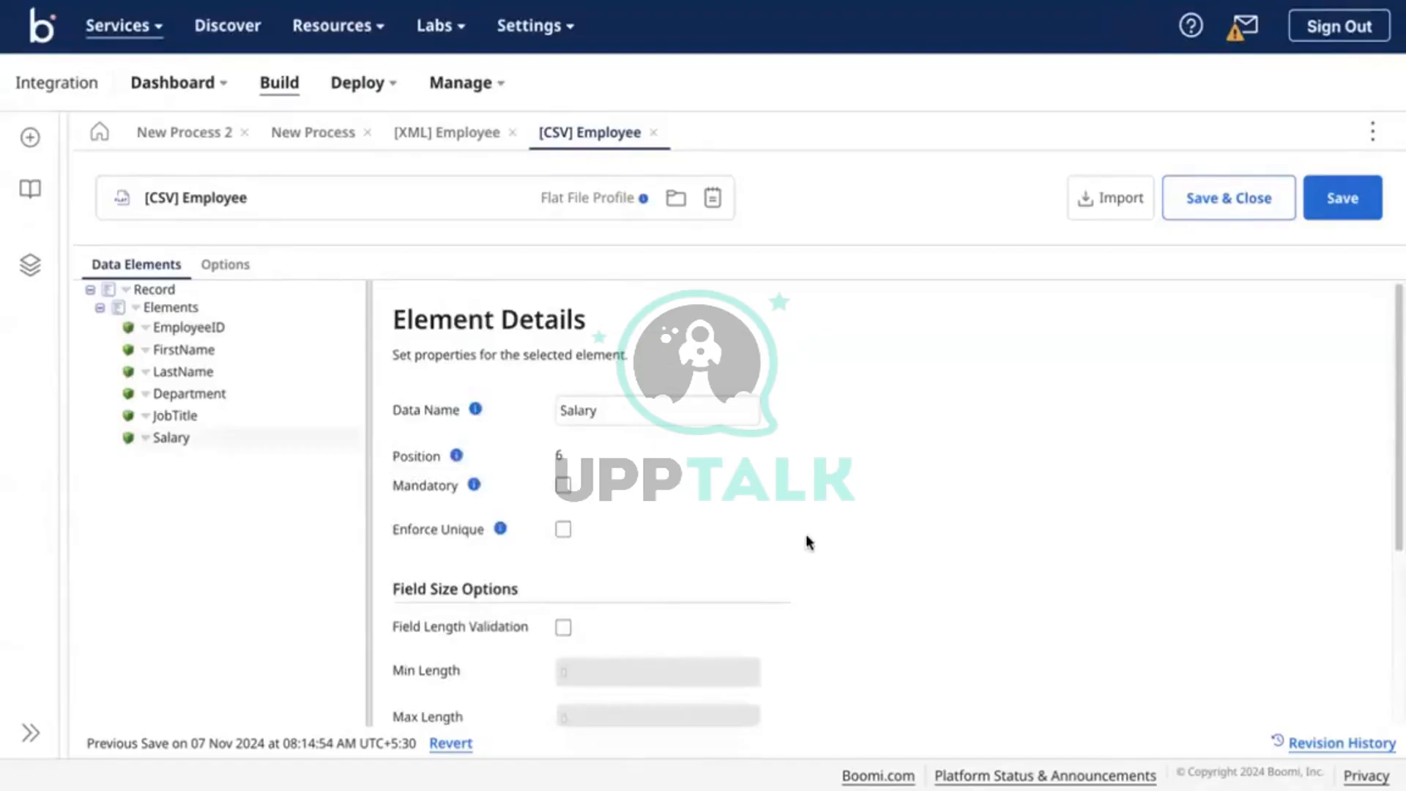
scroll(704, 568, "down", 3)
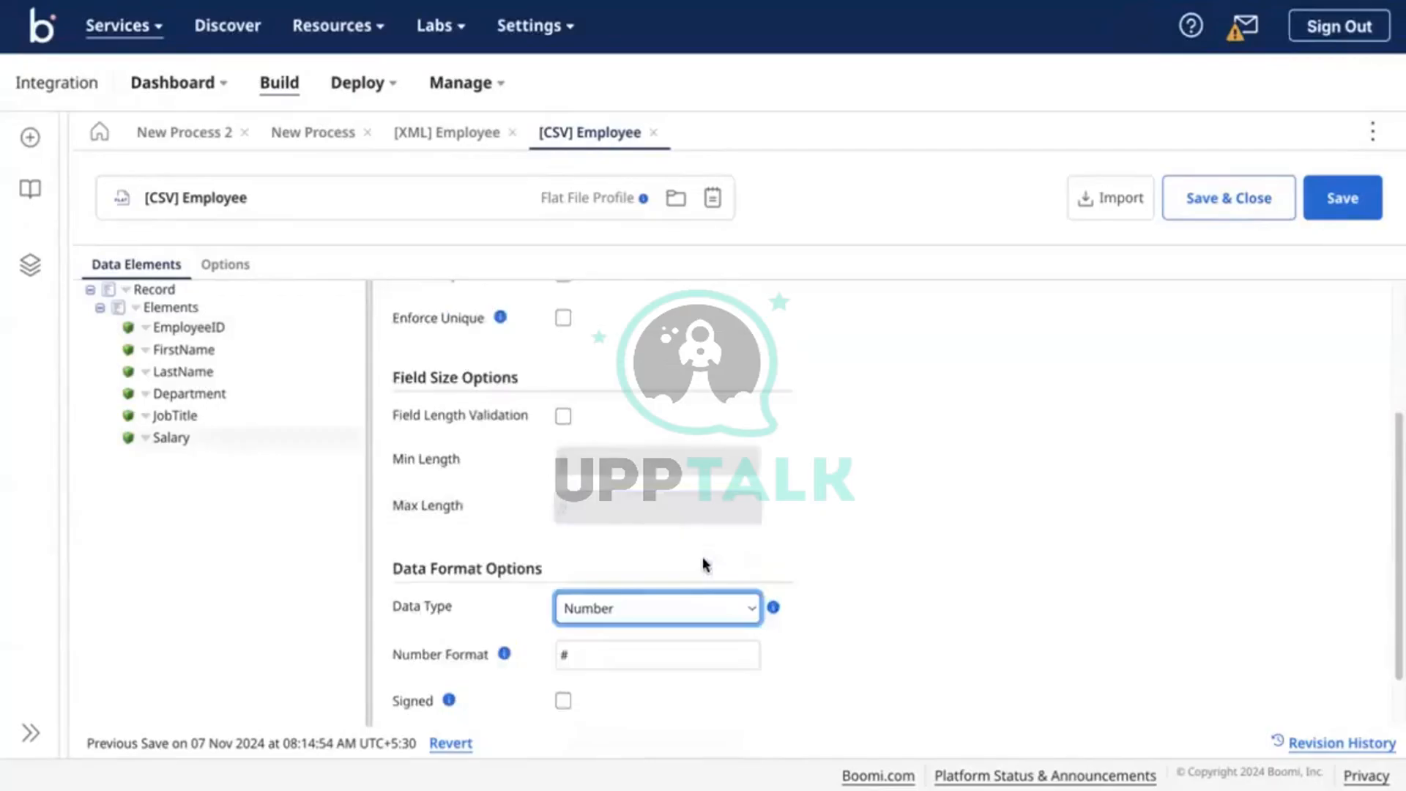
scroll(702, 564, "down", 1)
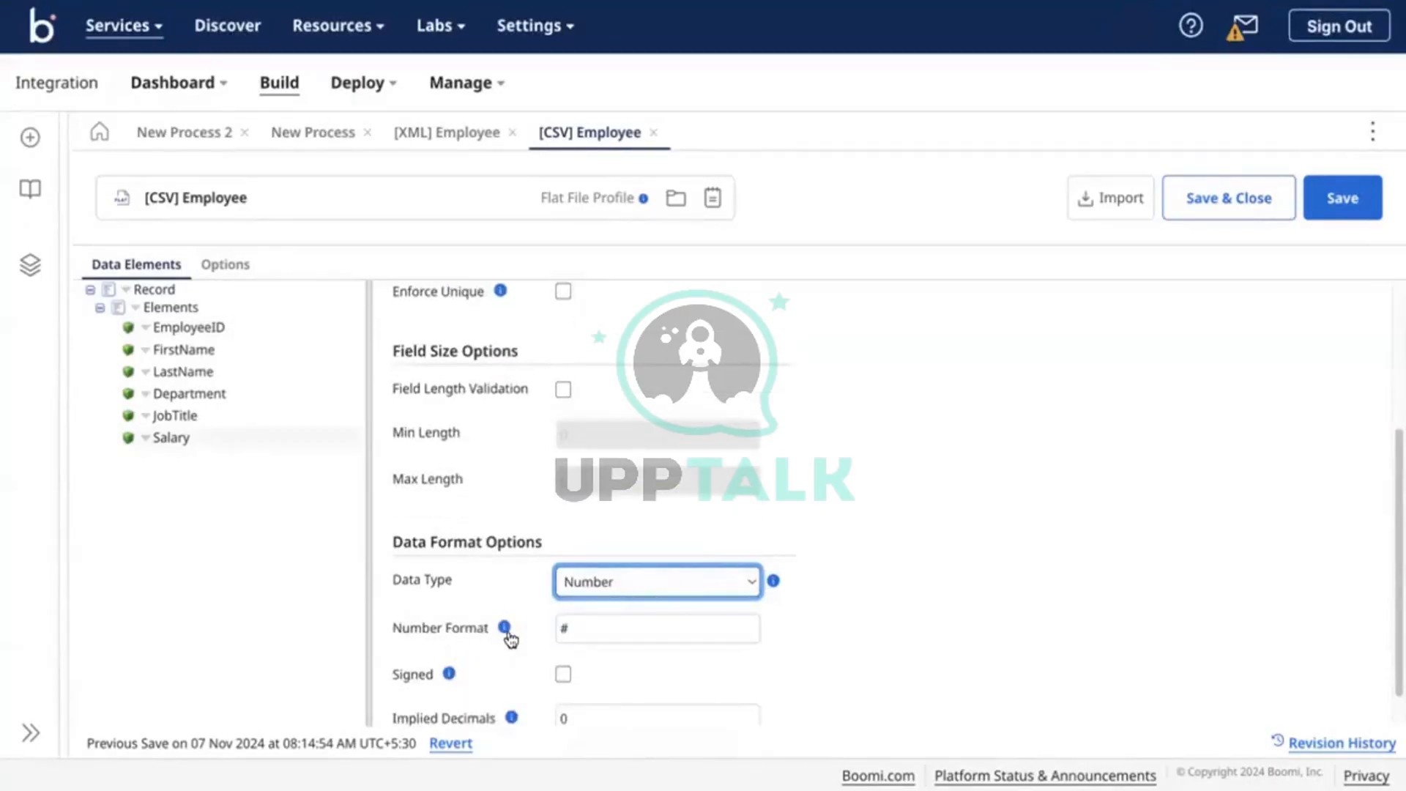
left_click(508, 634)
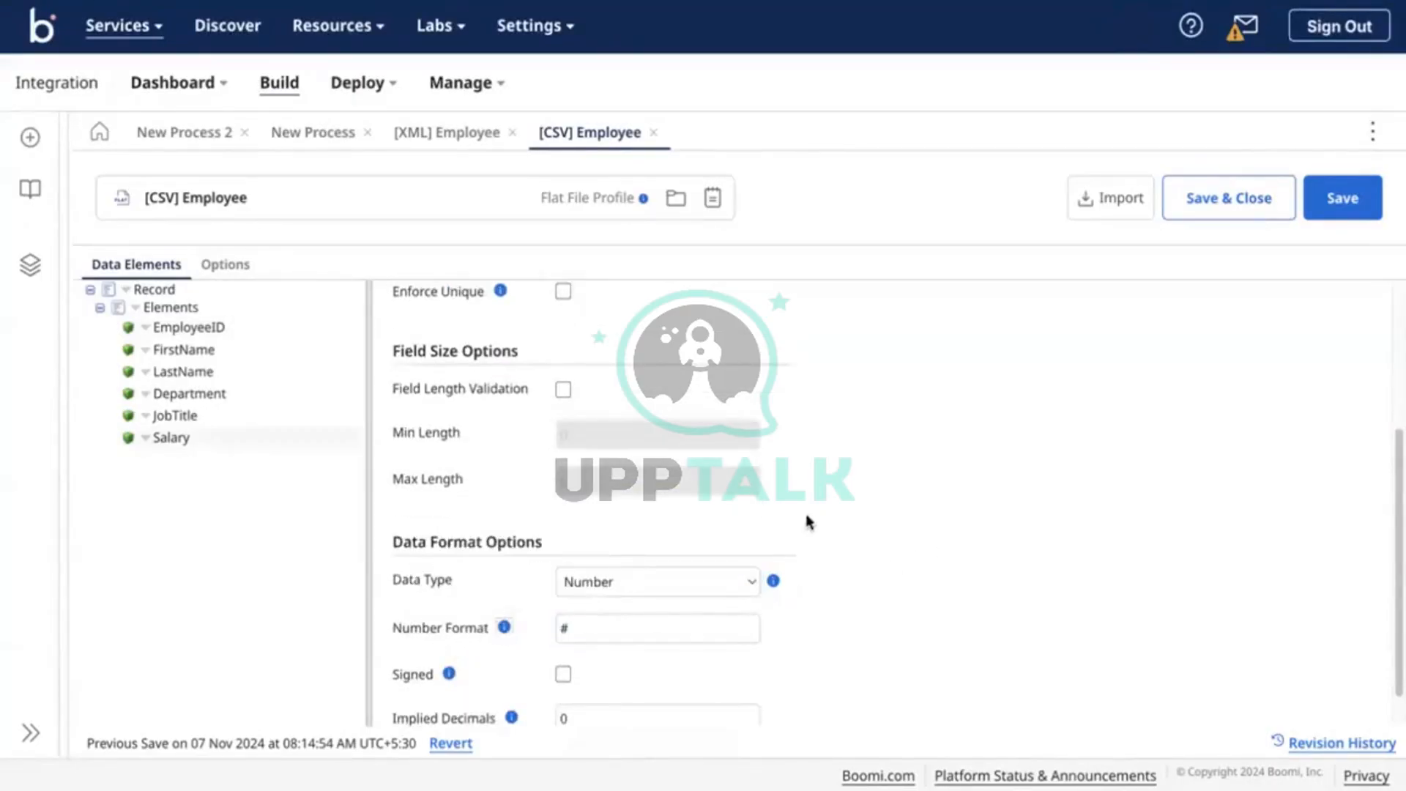
scroll(806, 521, "down", 2)
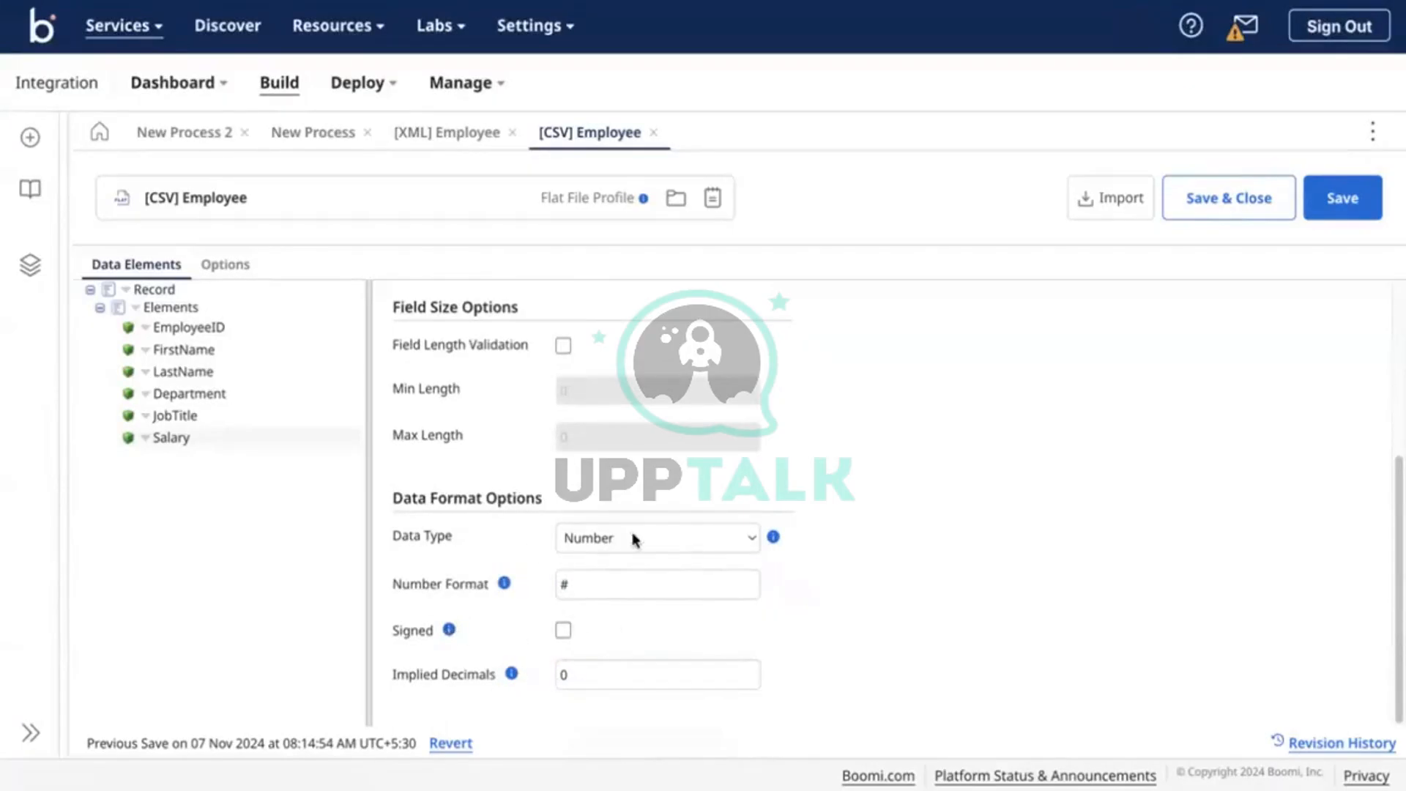
Review the Salary element's field size and data format options, and open the EmployeeID element's details for comparison
scroll(622, 530, "up", 5)
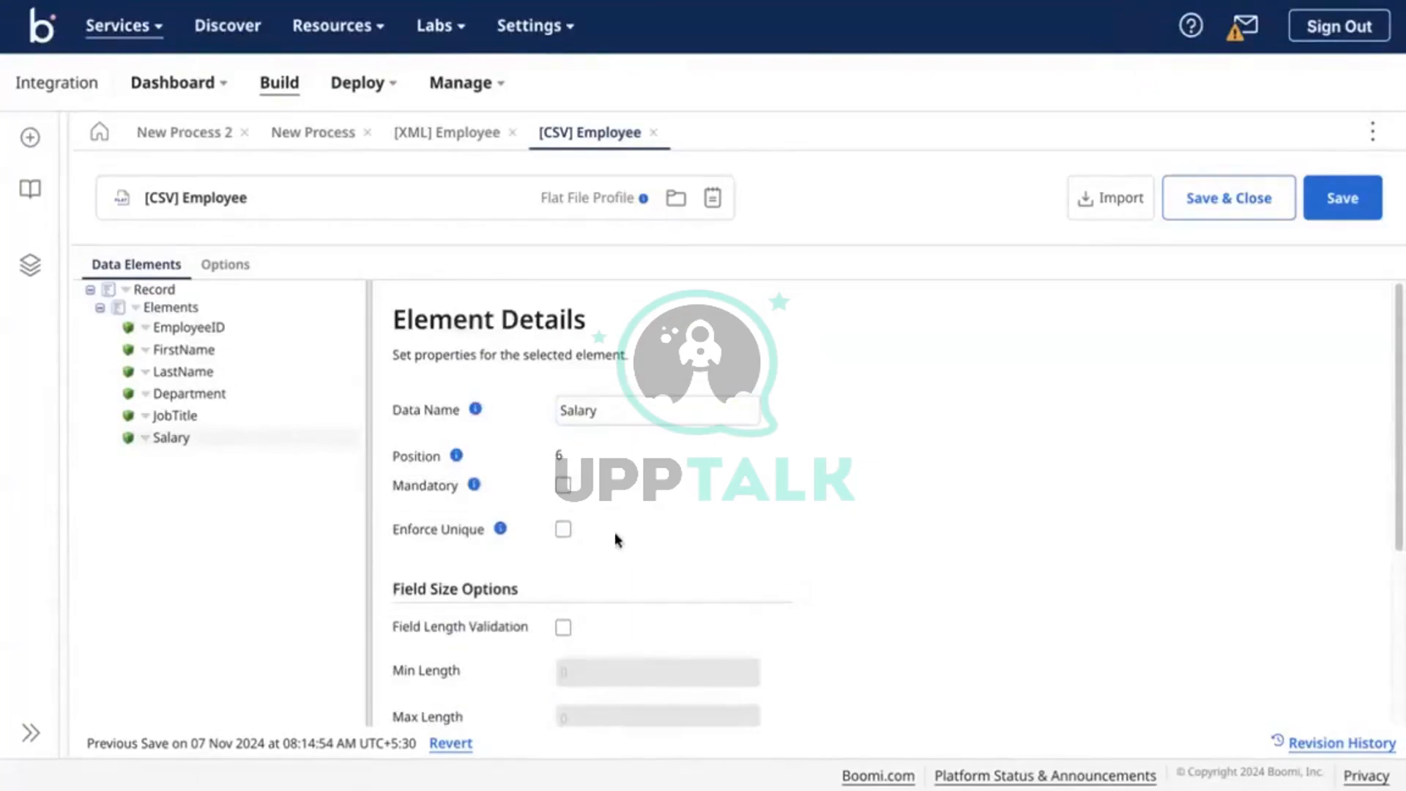
scroll(674, 564, "down", 4)
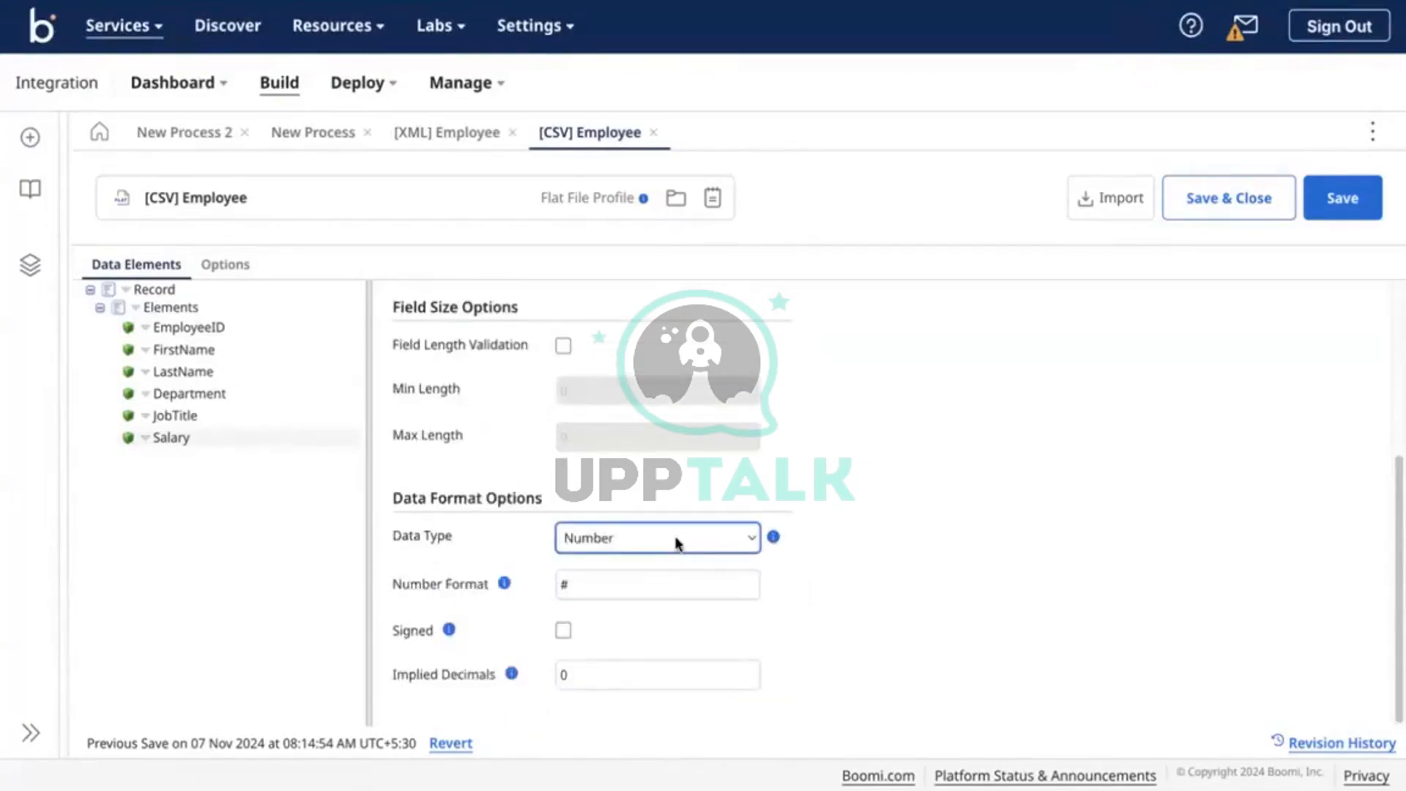
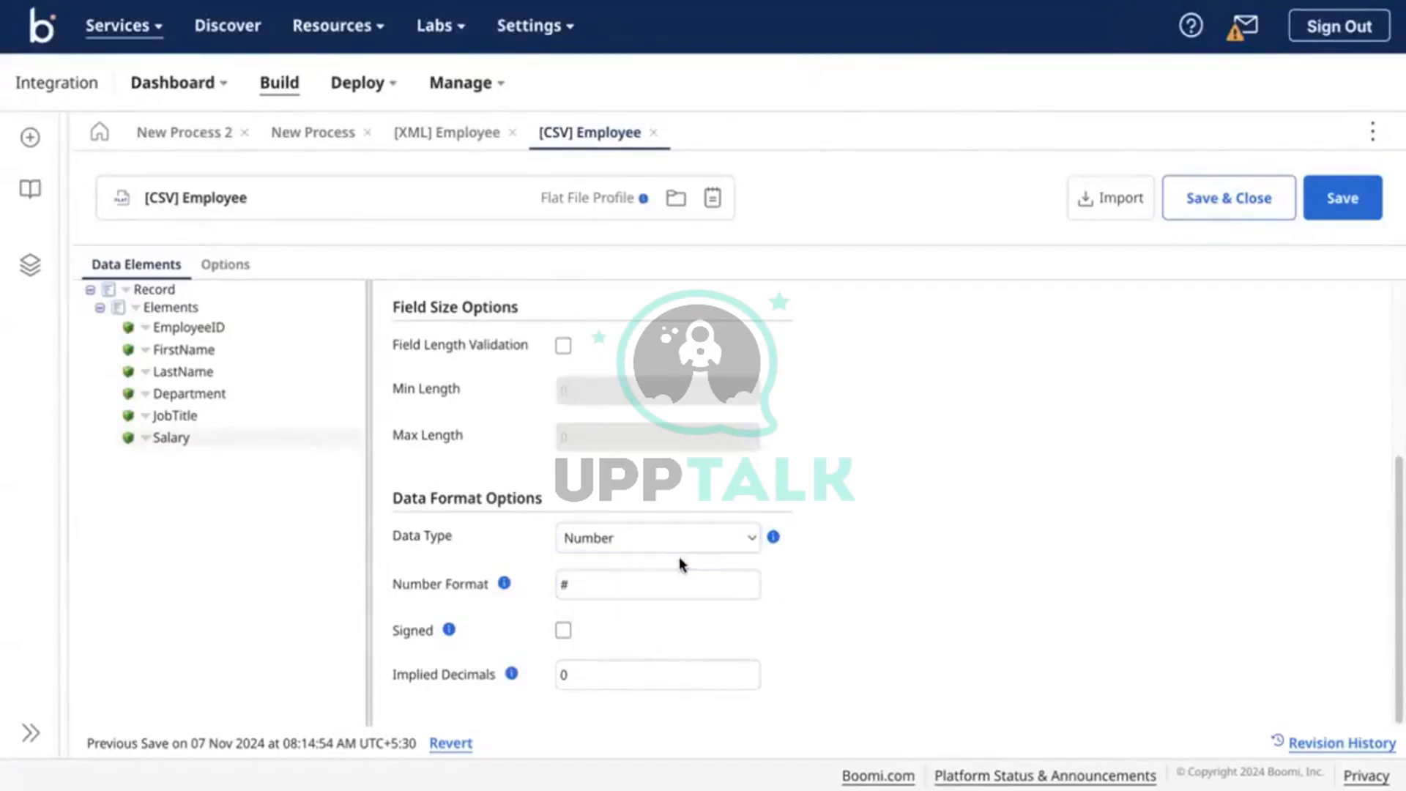
left_click(197, 327)
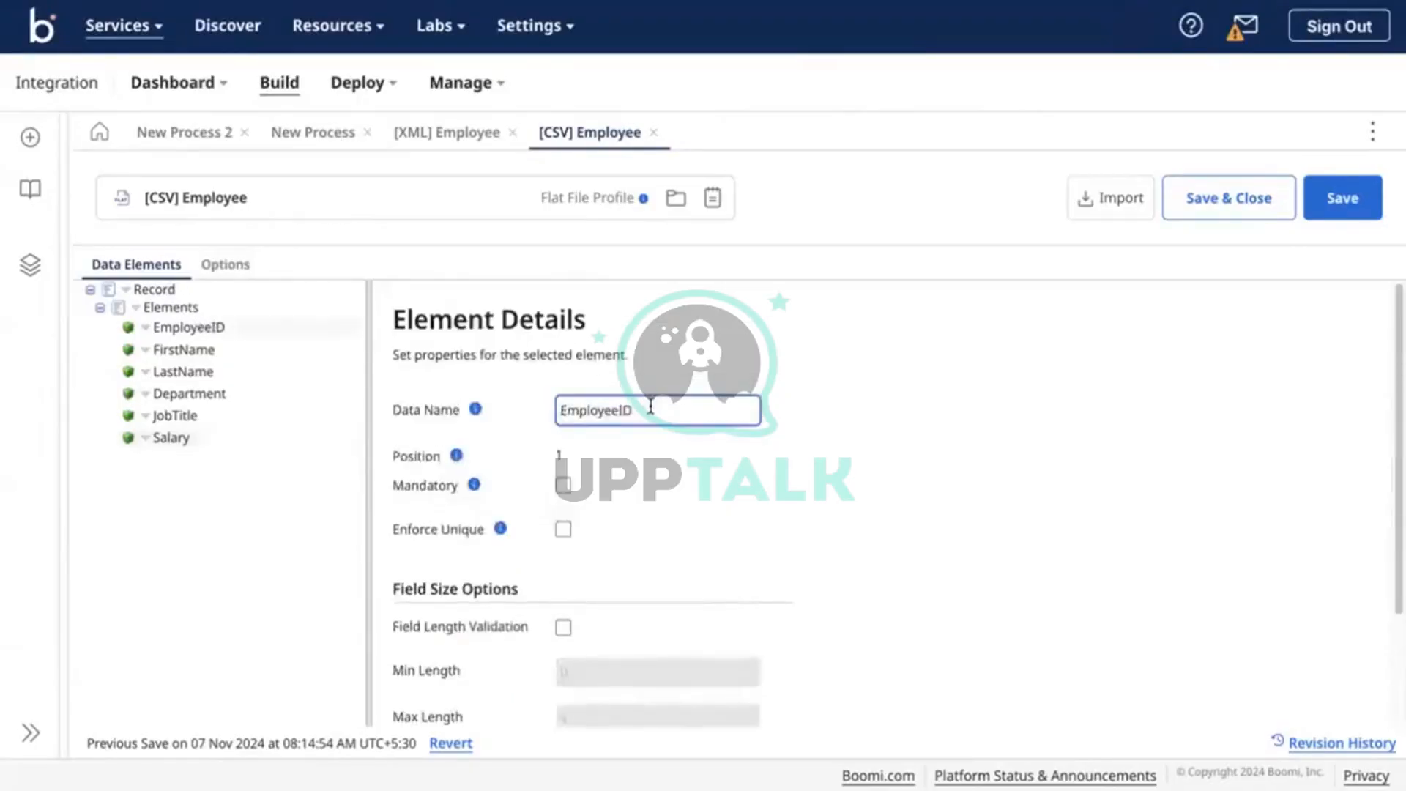
left_click(650, 407)
Switch to the Boomi Training Session Notes and append an alphanumeric sample ID to the EmployeeID line
left_click(901, 2)
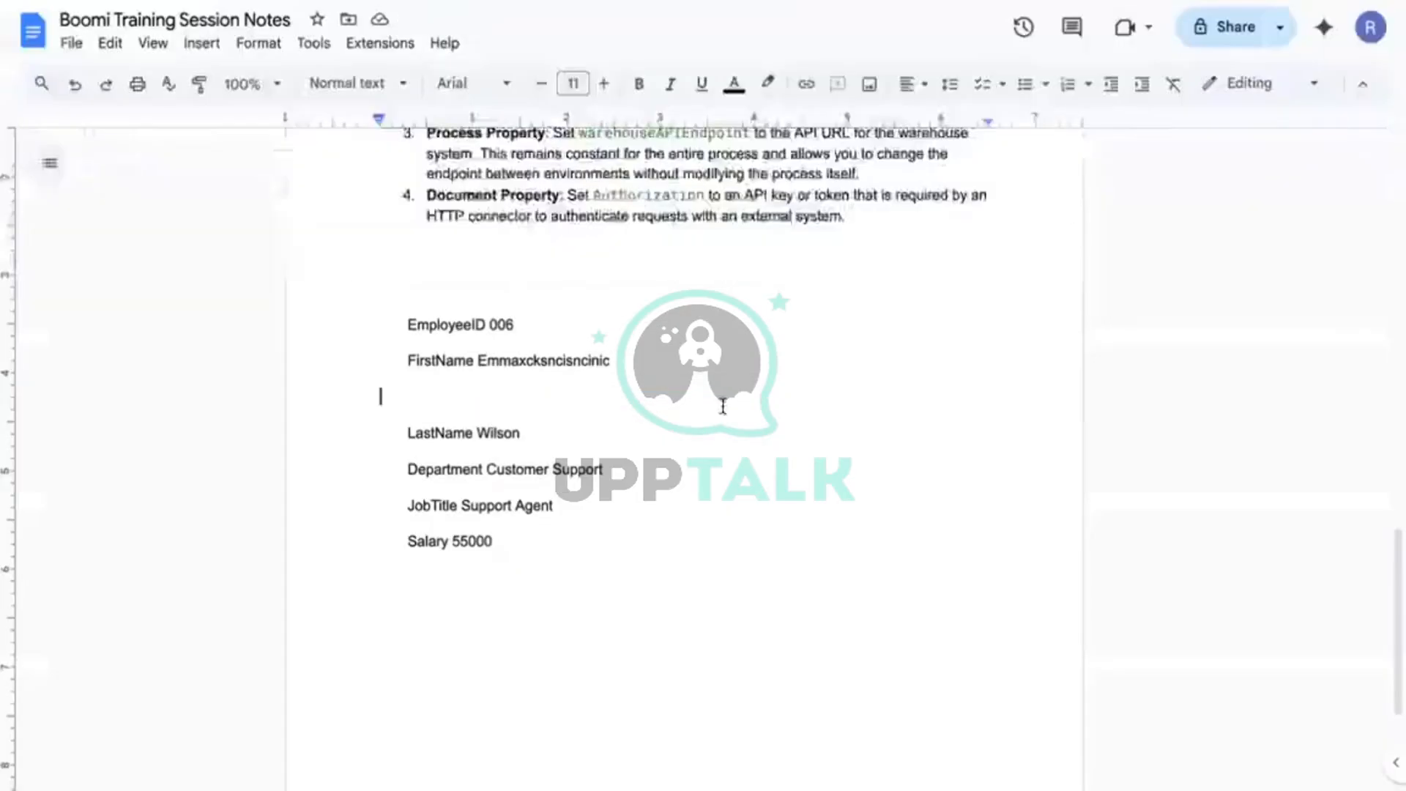
left_click(583, 327)
type("A")
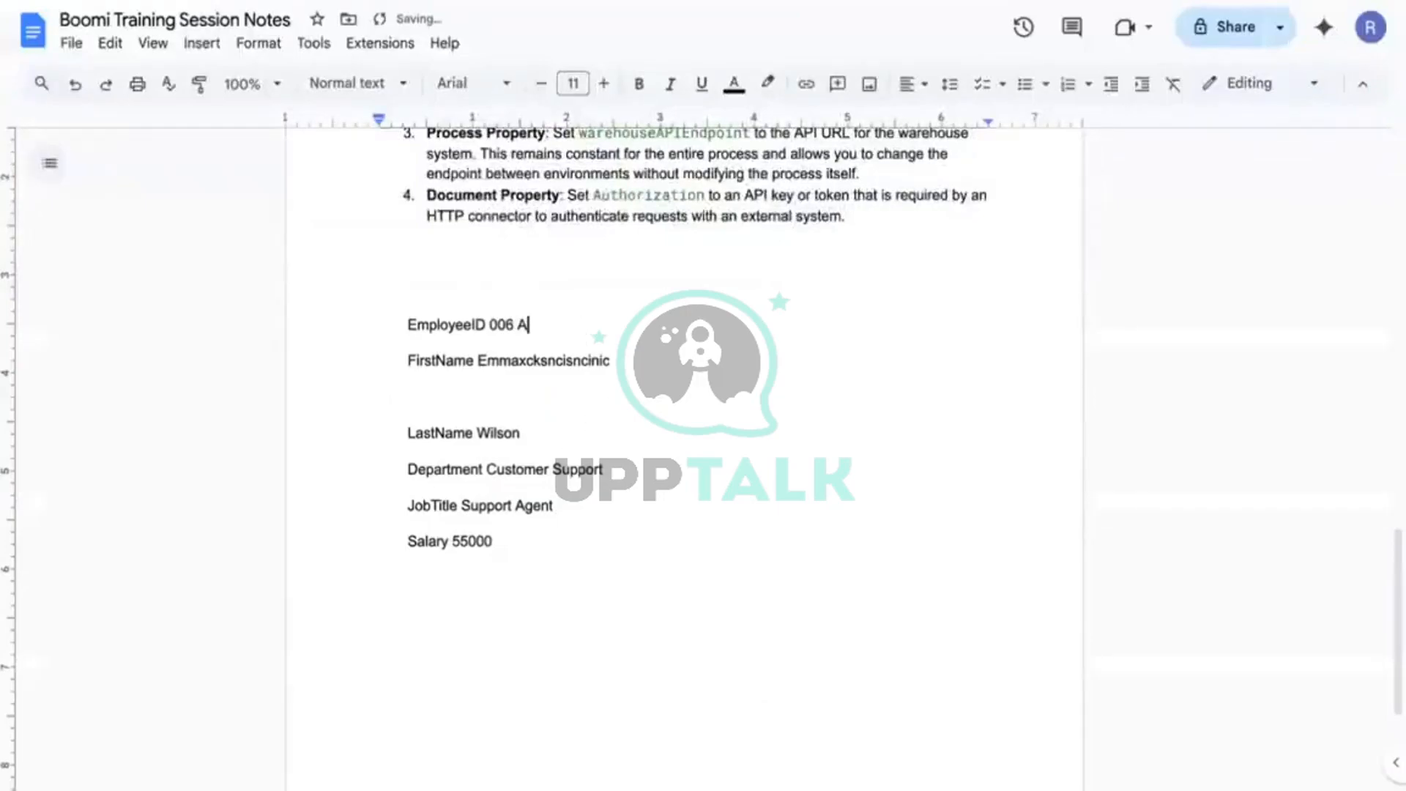
type("3054")
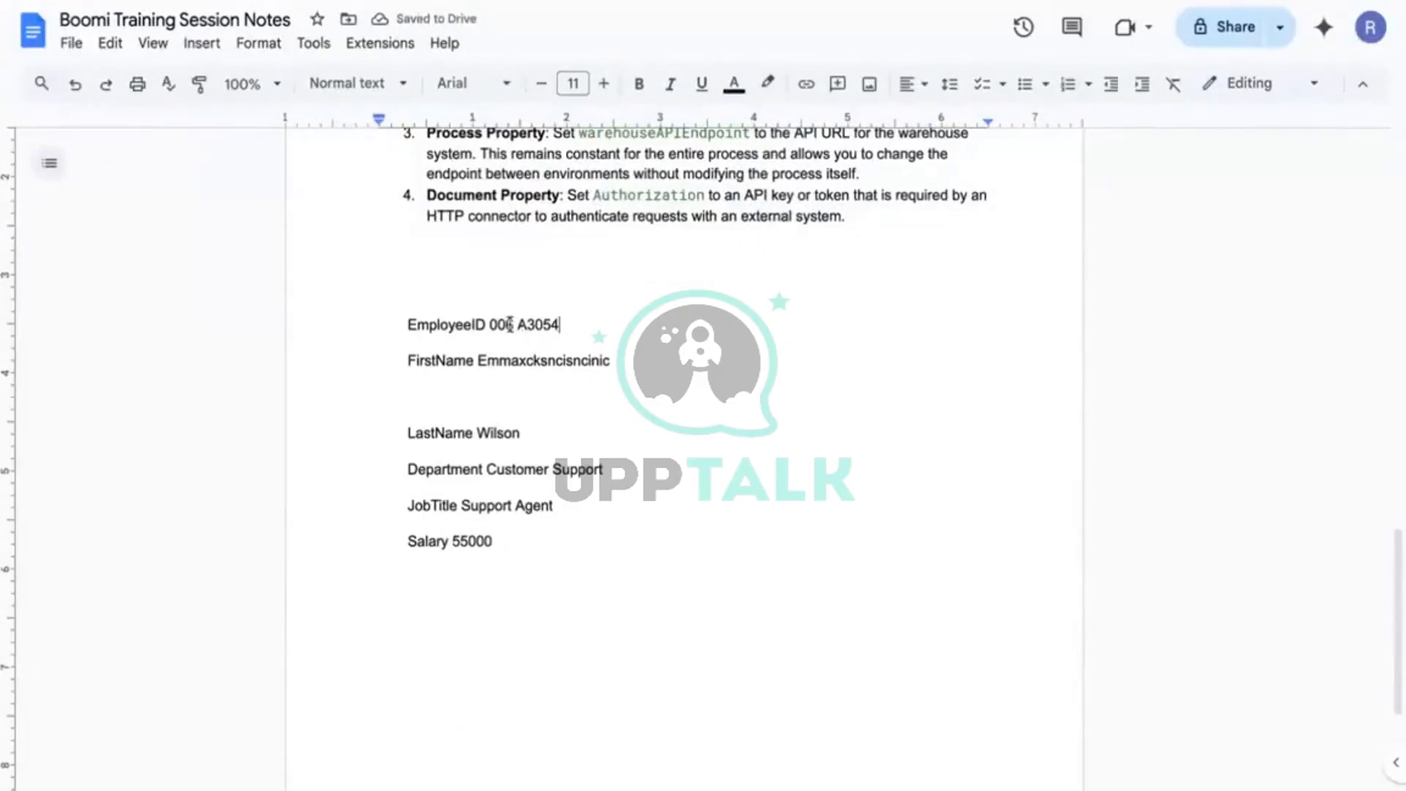
Remove the alphanumeric sample ID from the end of the EmployeeID line in the notes
double_click(510, 325)
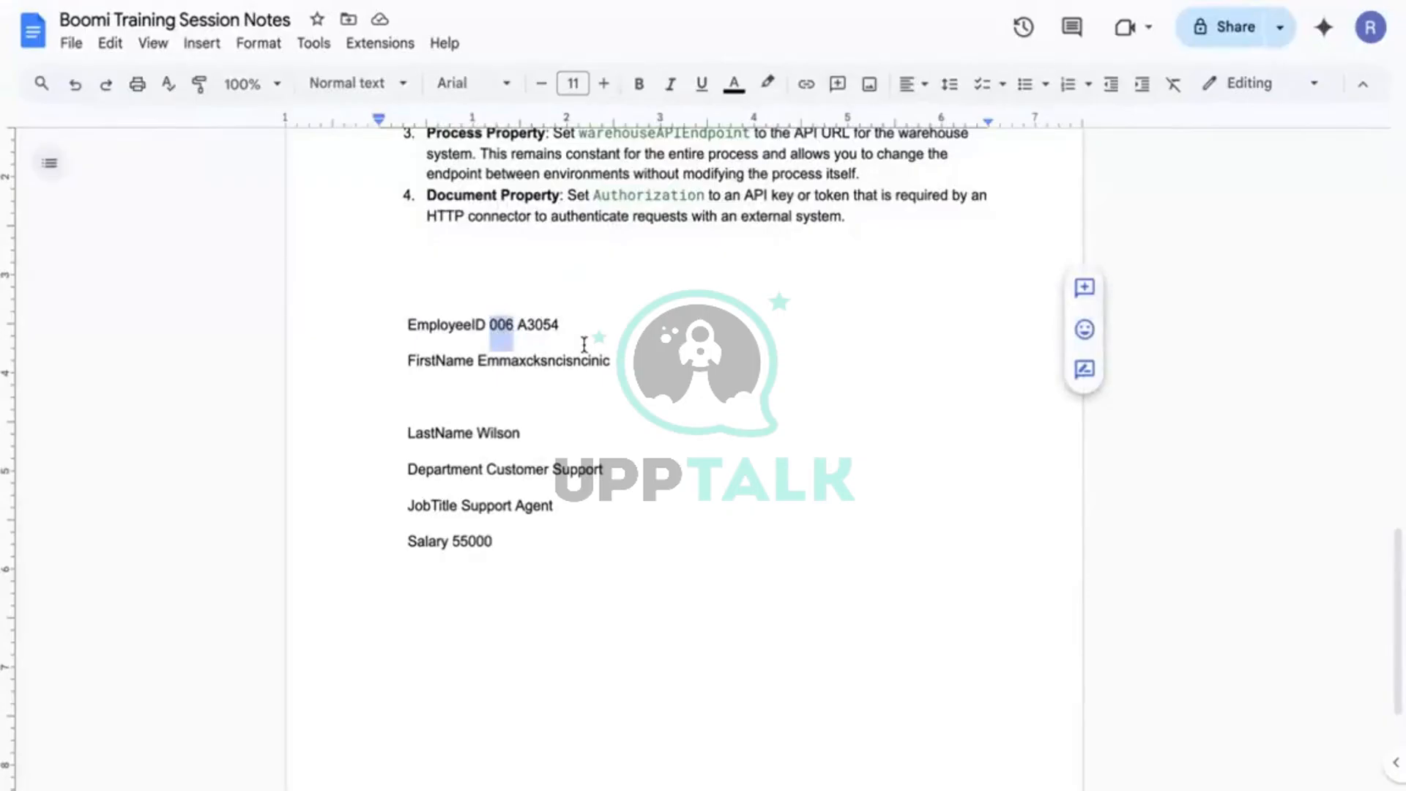
key("Right")
key("Right")
key("Right")
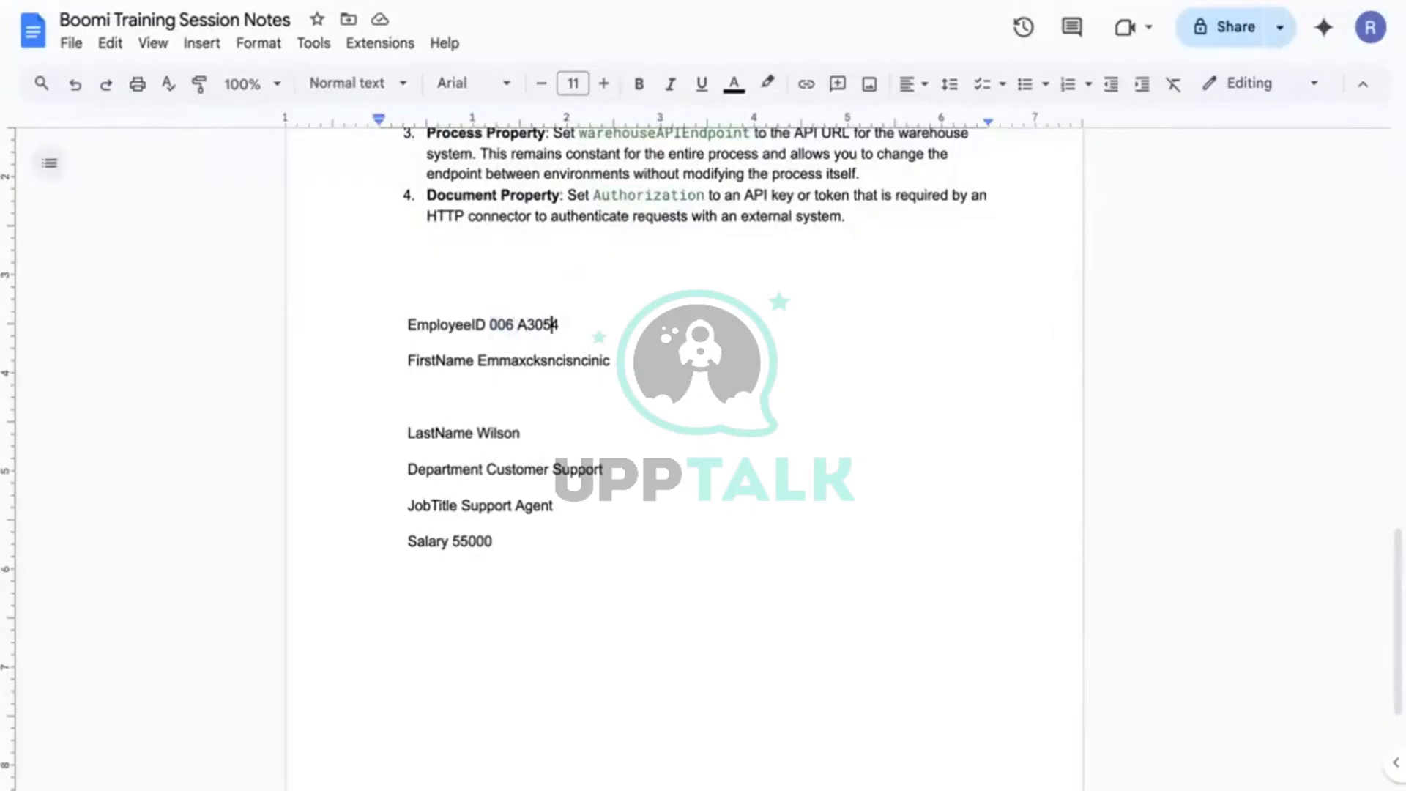
key("BackSpace")
key("BackSpace")
key("BackSpace")
key("BackSpace")
key("BackSpace")
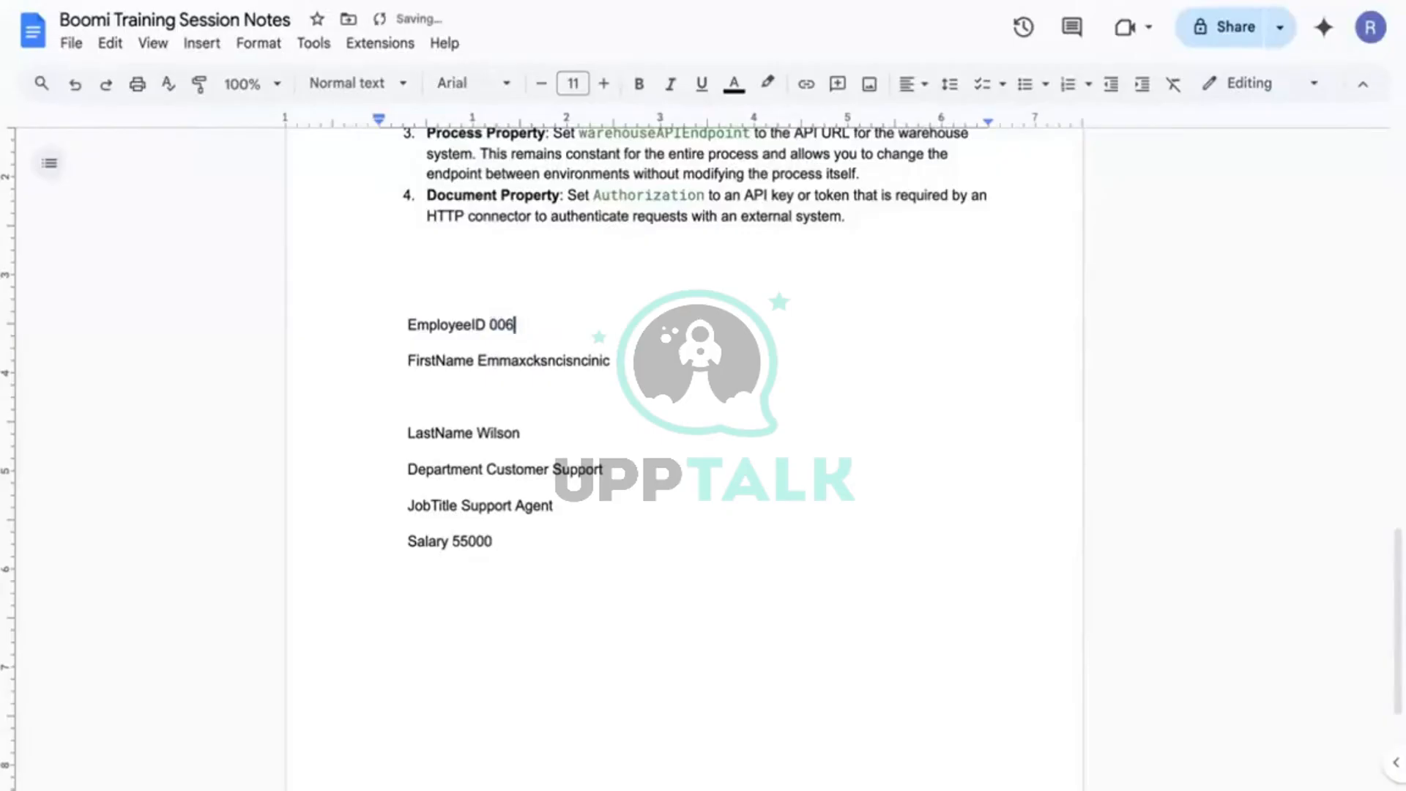
Return to the [CSV] Employee profile in Boomi and review its Salary, Department and EmployeeID elements and its file options
key("ctrl+Tab")
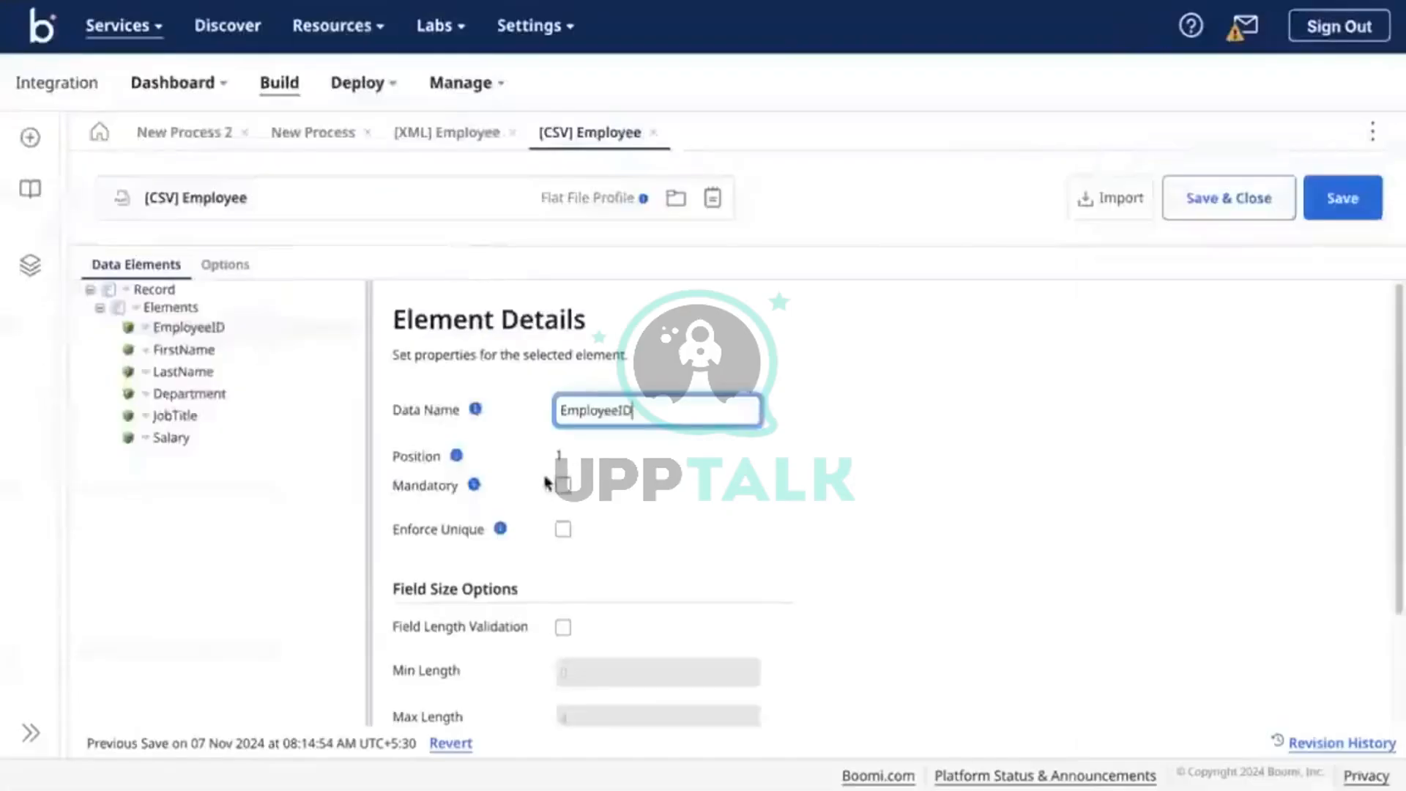
left_click(187, 438)
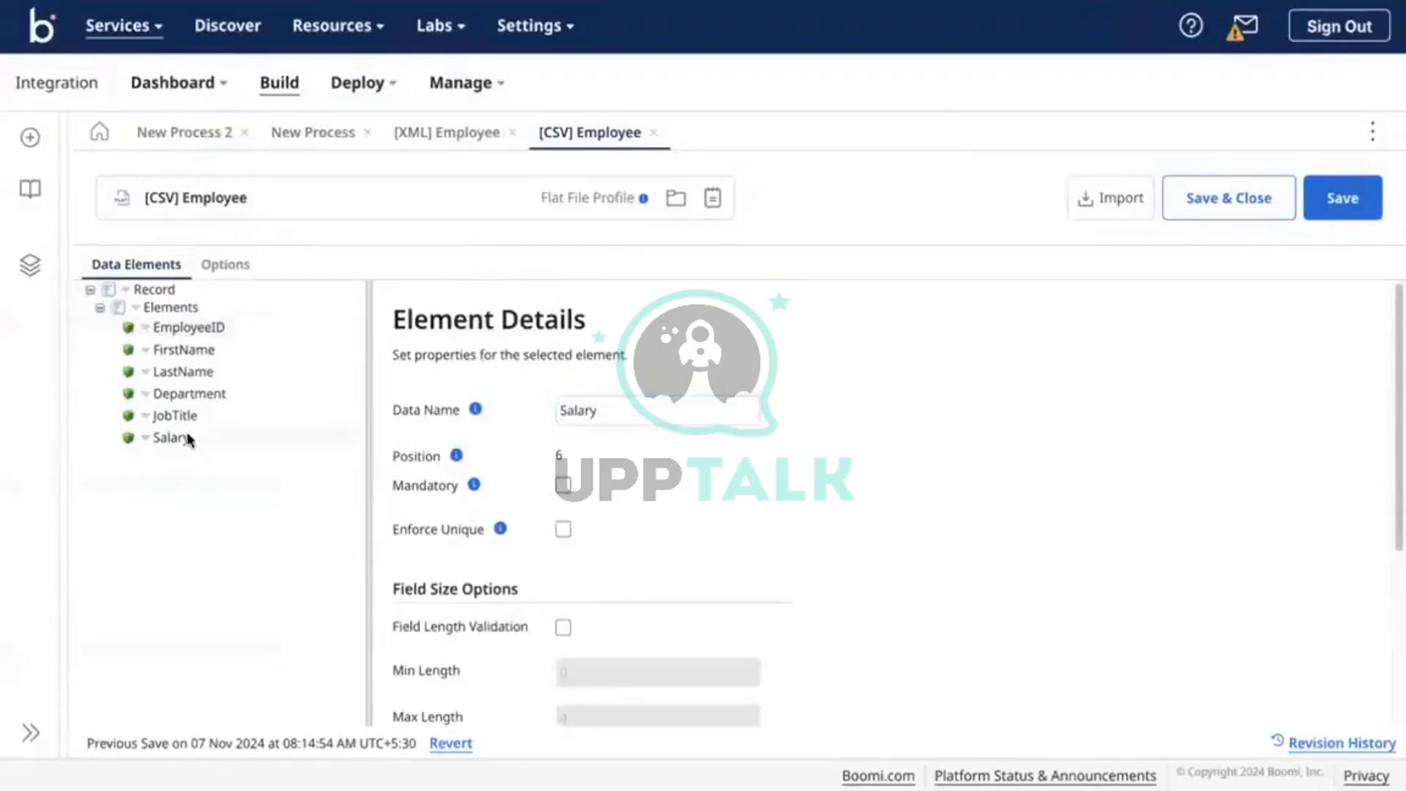
left_click(192, 417)
left_click(199, 391)
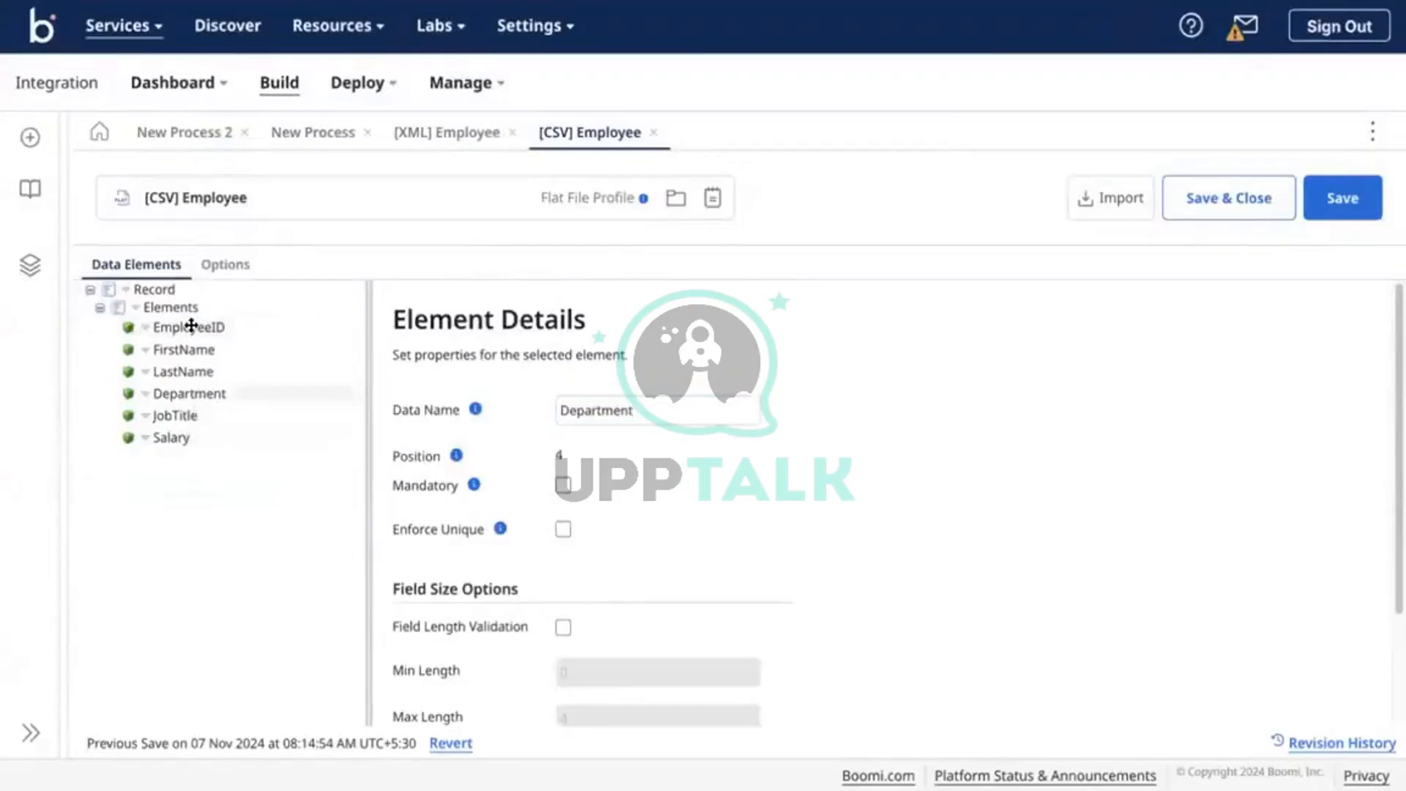
left_click(188, 325)
scroll(1254, 297, "down", 1)
scroll(1254, 296, "up", 1)
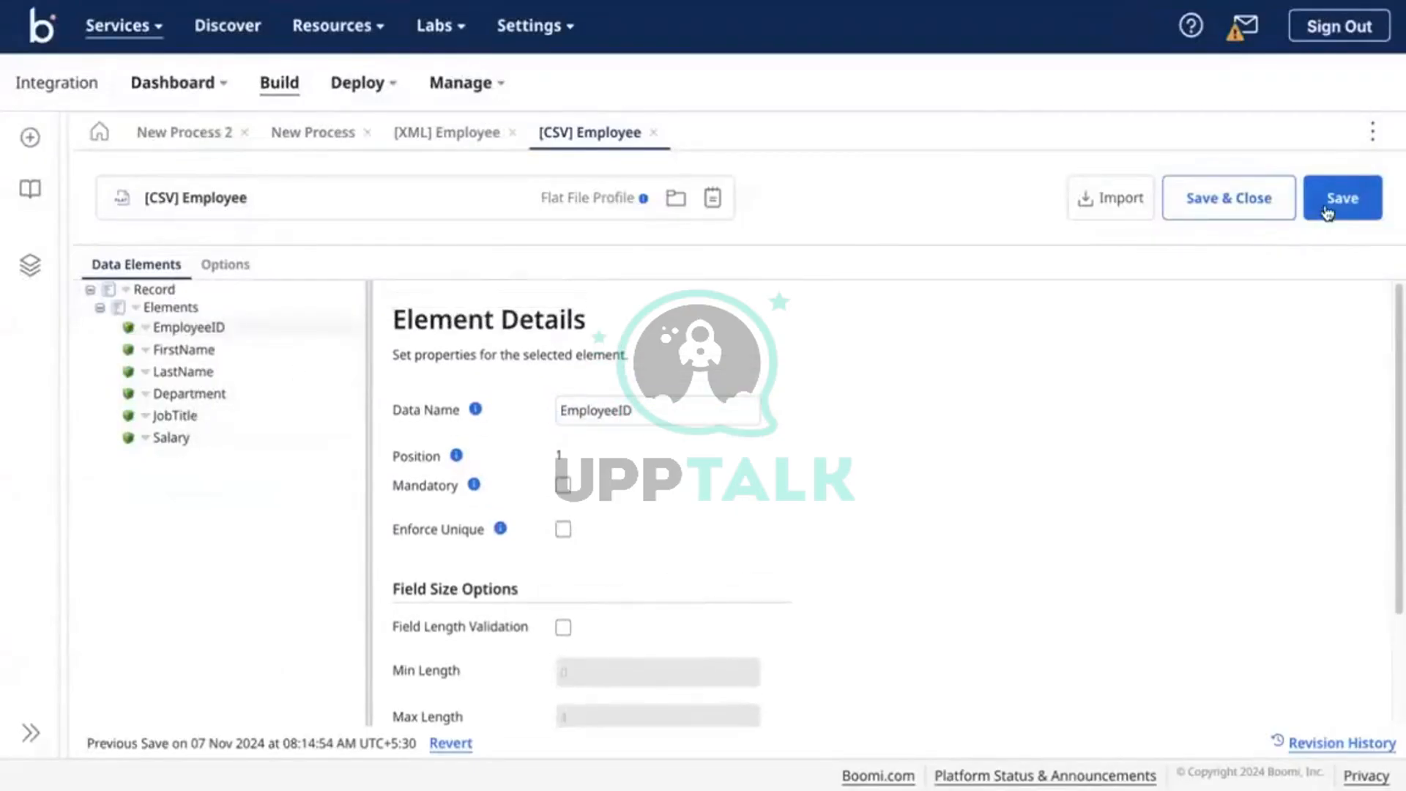
left_click(227, 264)
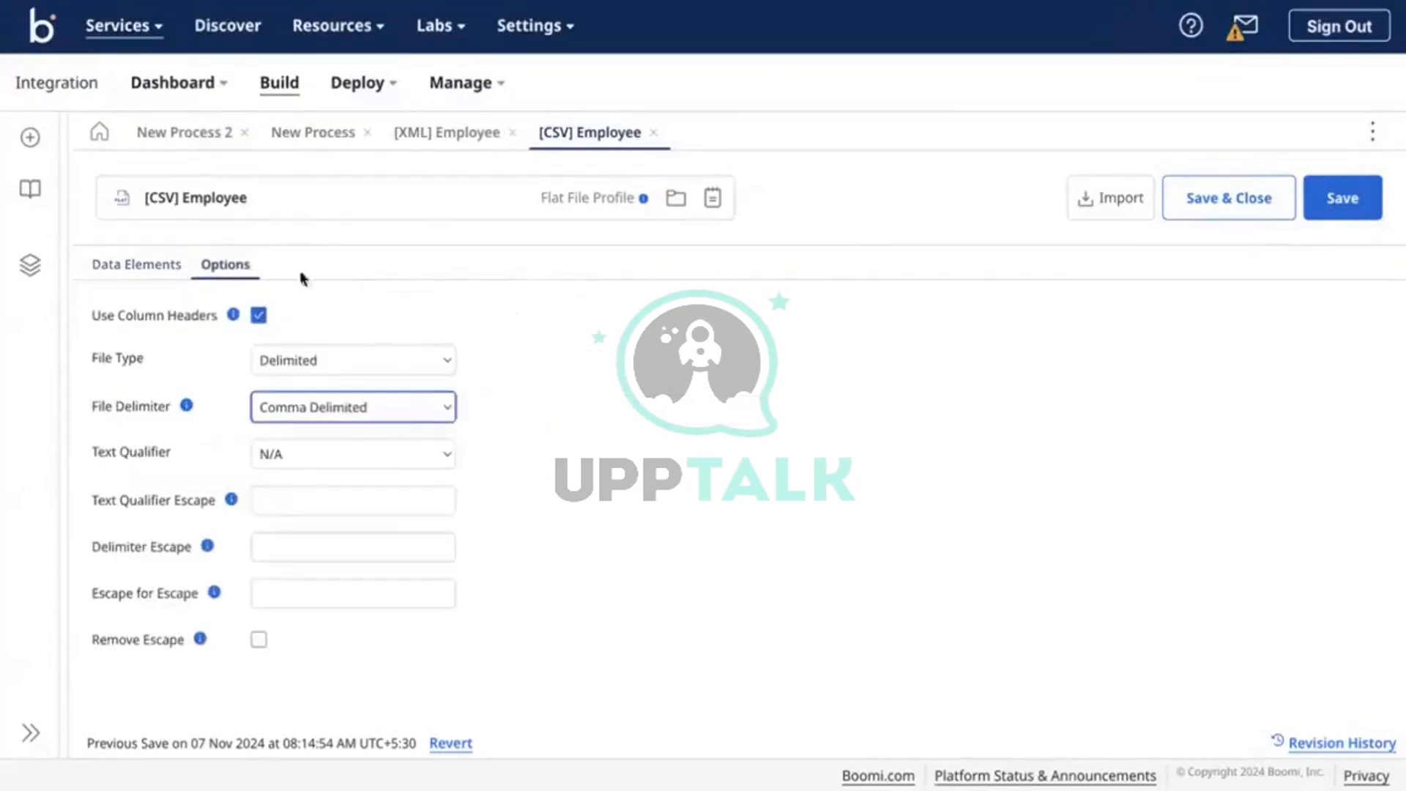
left_click(112, 262)
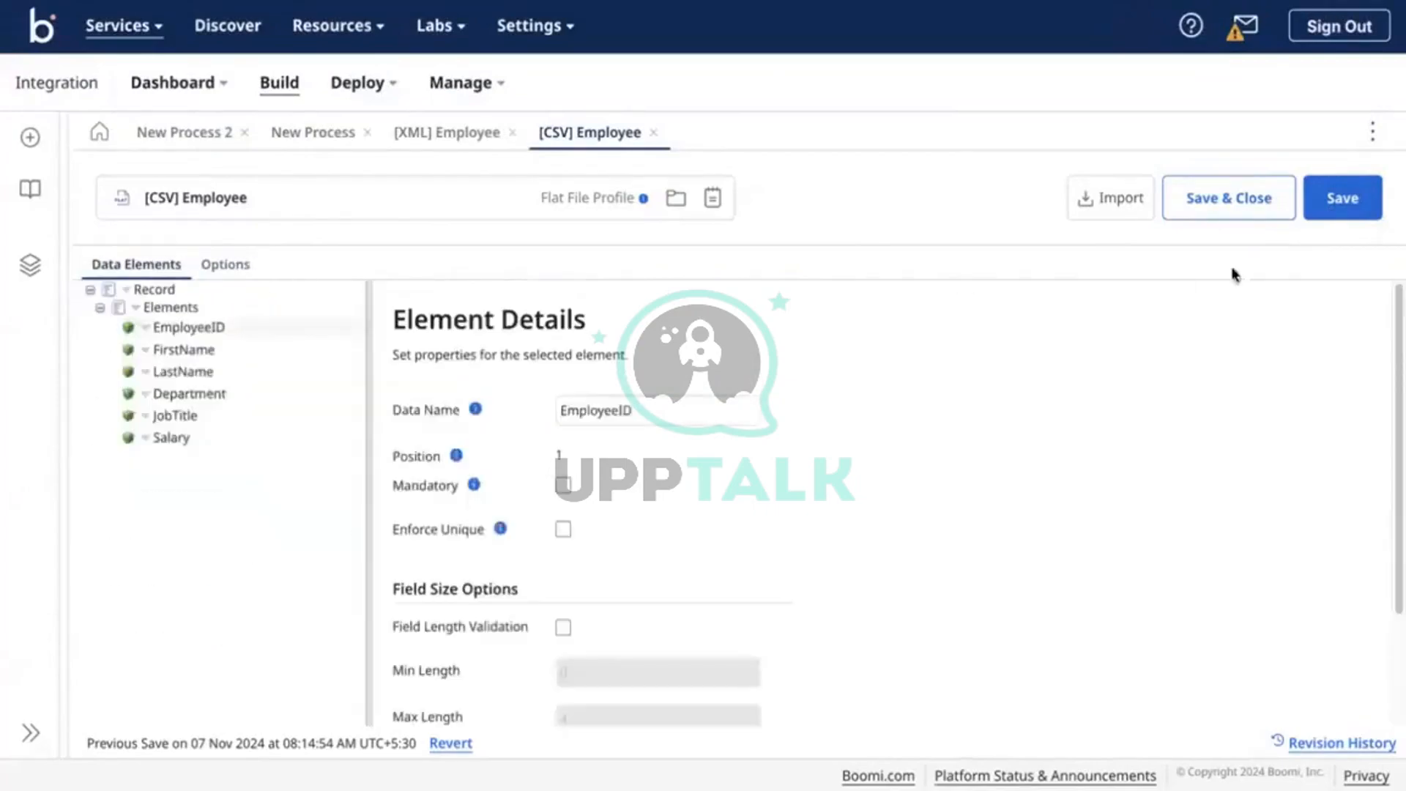
Save the [CSV] Employee profile and close it
left_click(1327, 213)
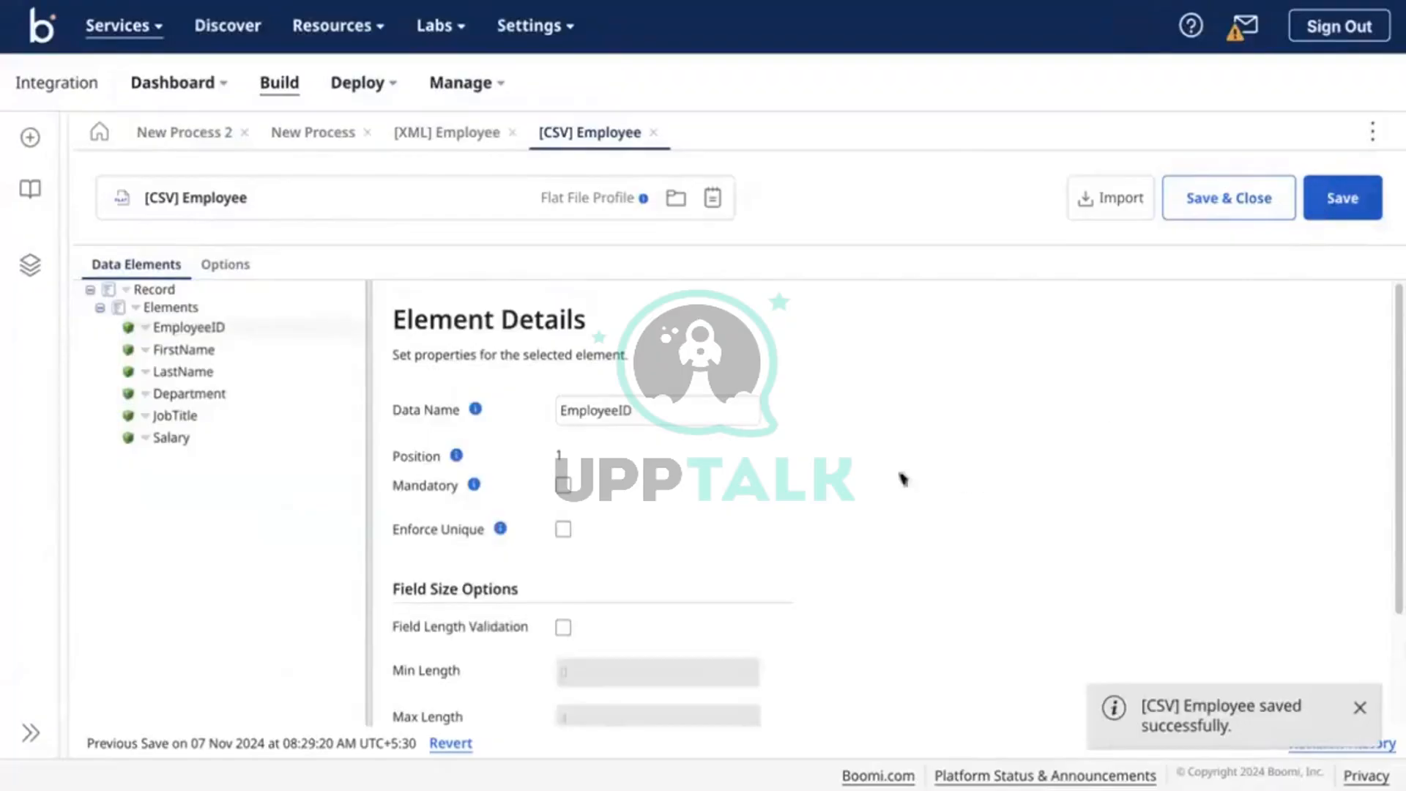
scroll(879, 469, "down", 2)
scroll(671, 415, "up", 2)
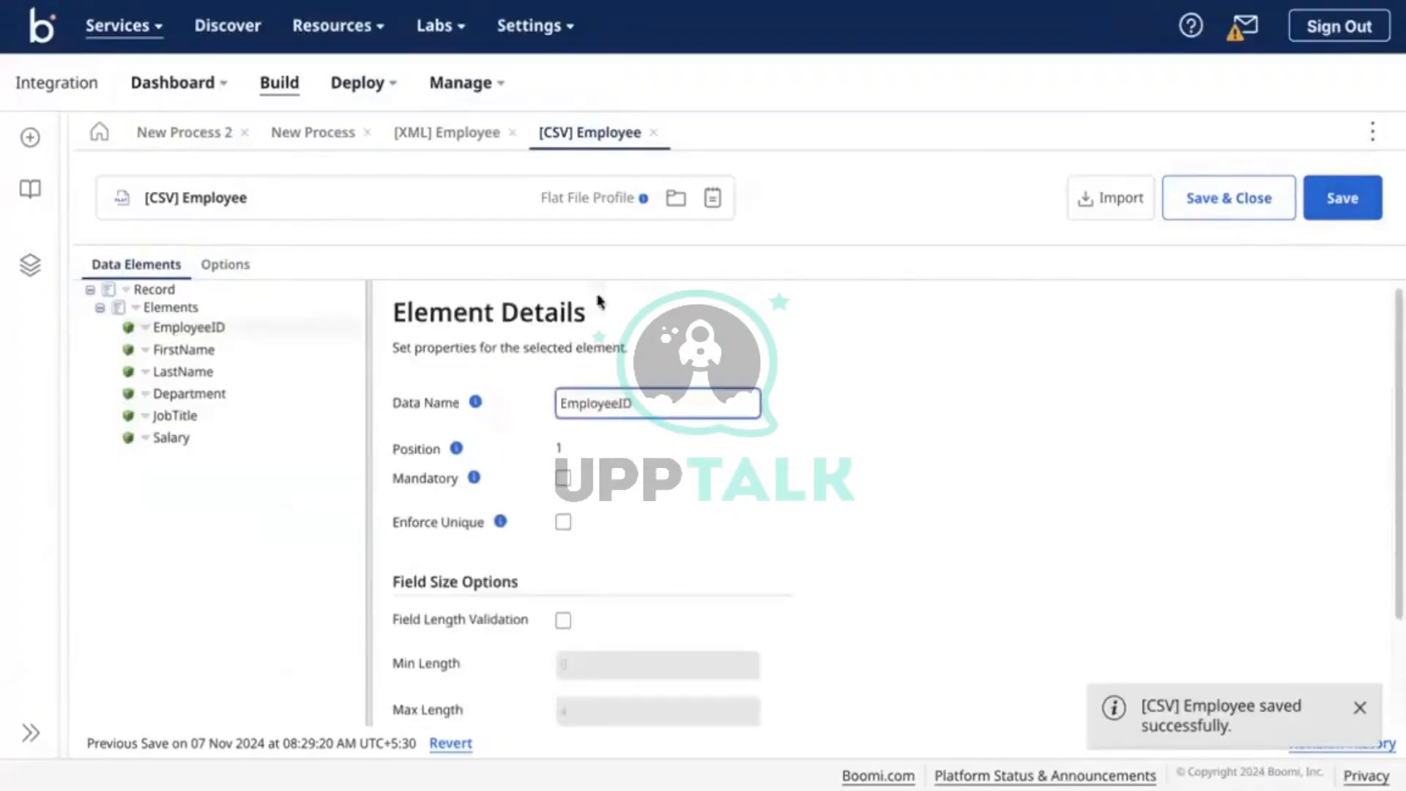
left_click(654, 133)
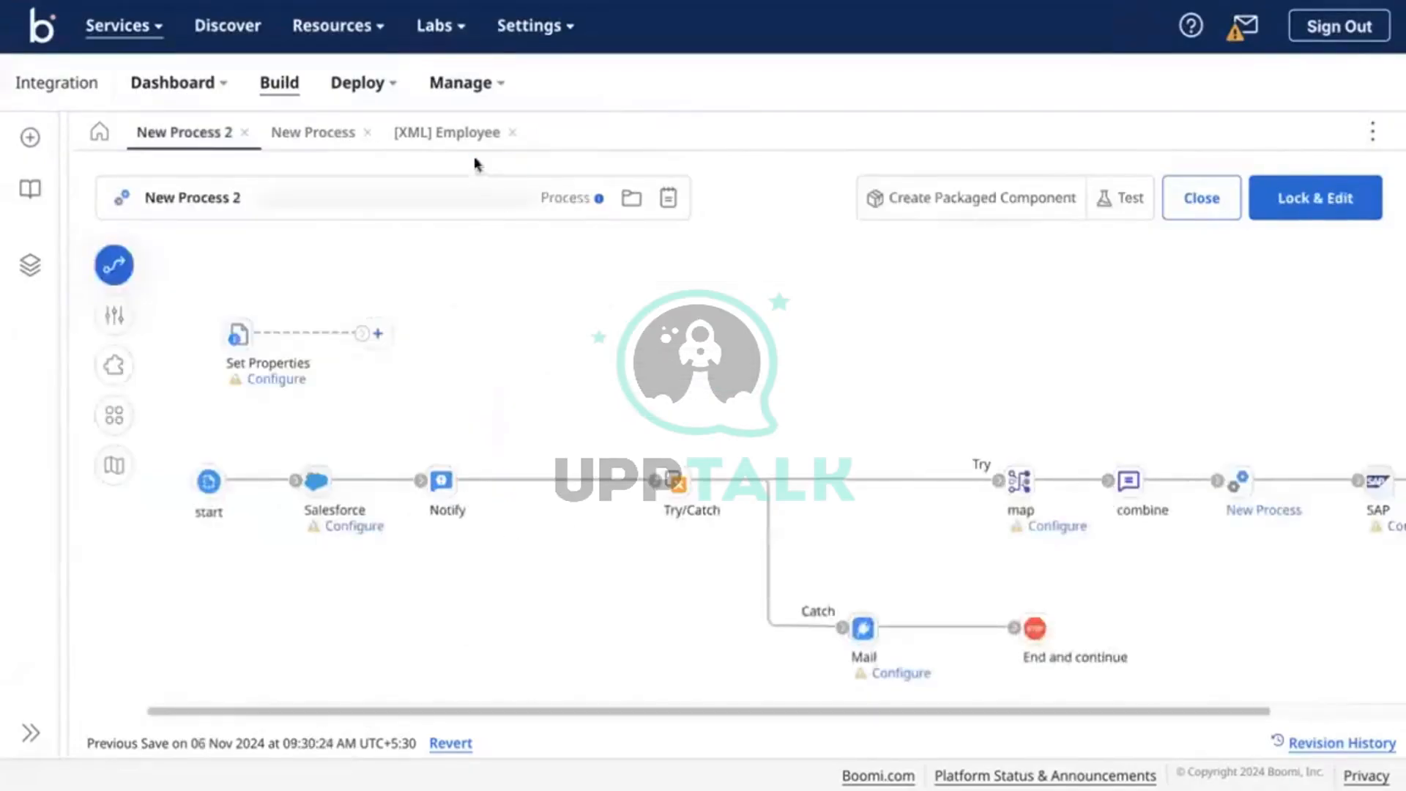
Examine the [XML] Employee profile's encoding choices and the Employees root element's details, including its namespace setting
left_click(462, 134)
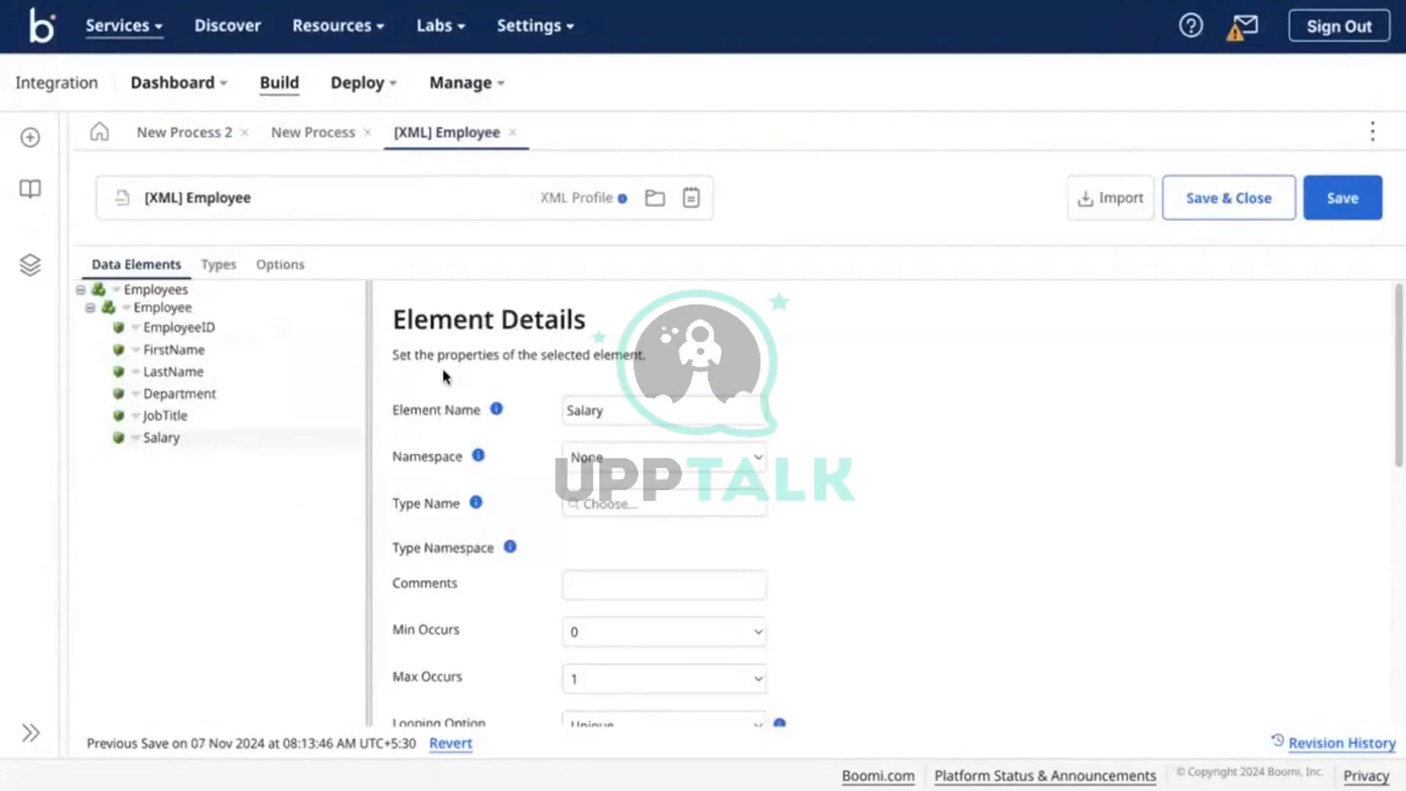
left_click(236, 266)
left_click(263, 271)
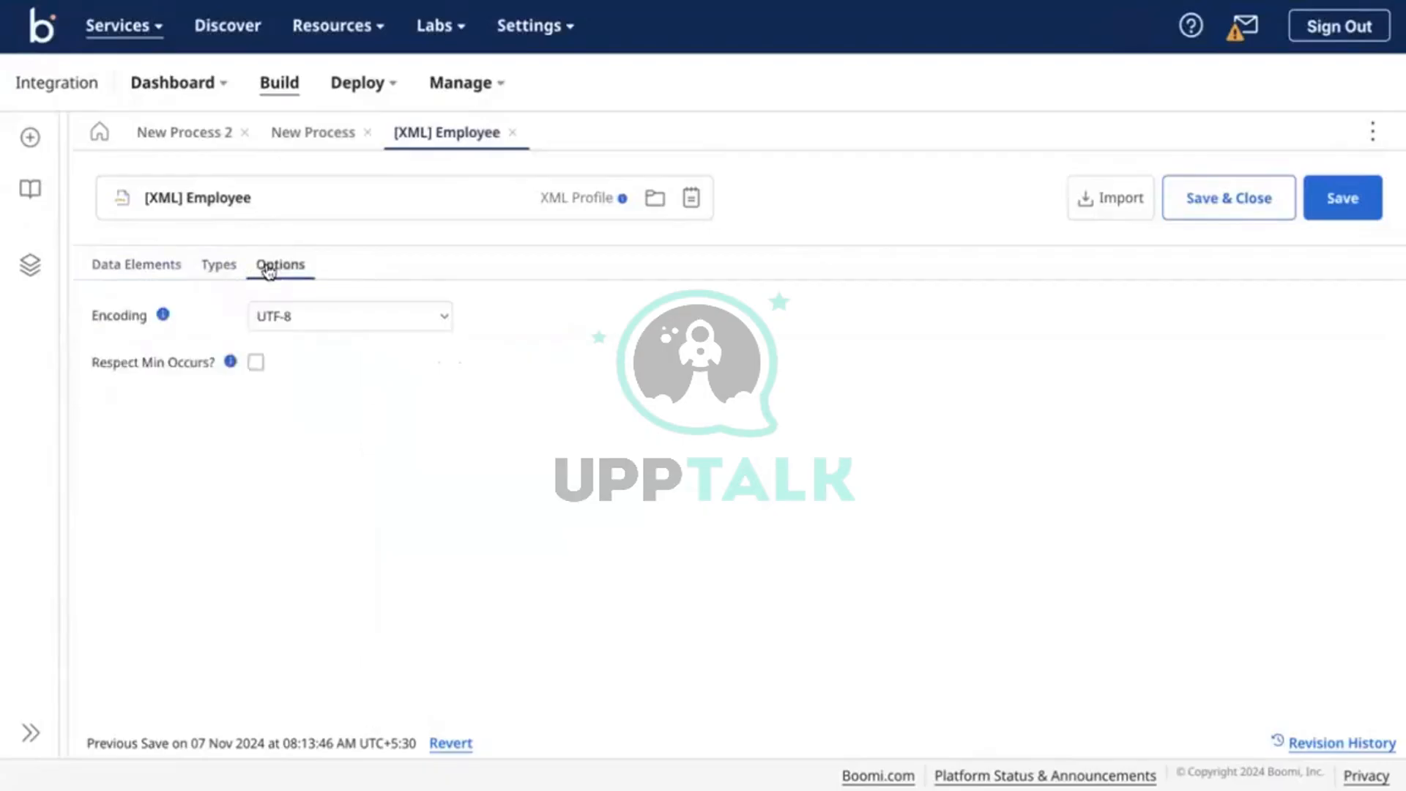
left_click(332, 307)
left_click(735, 321)
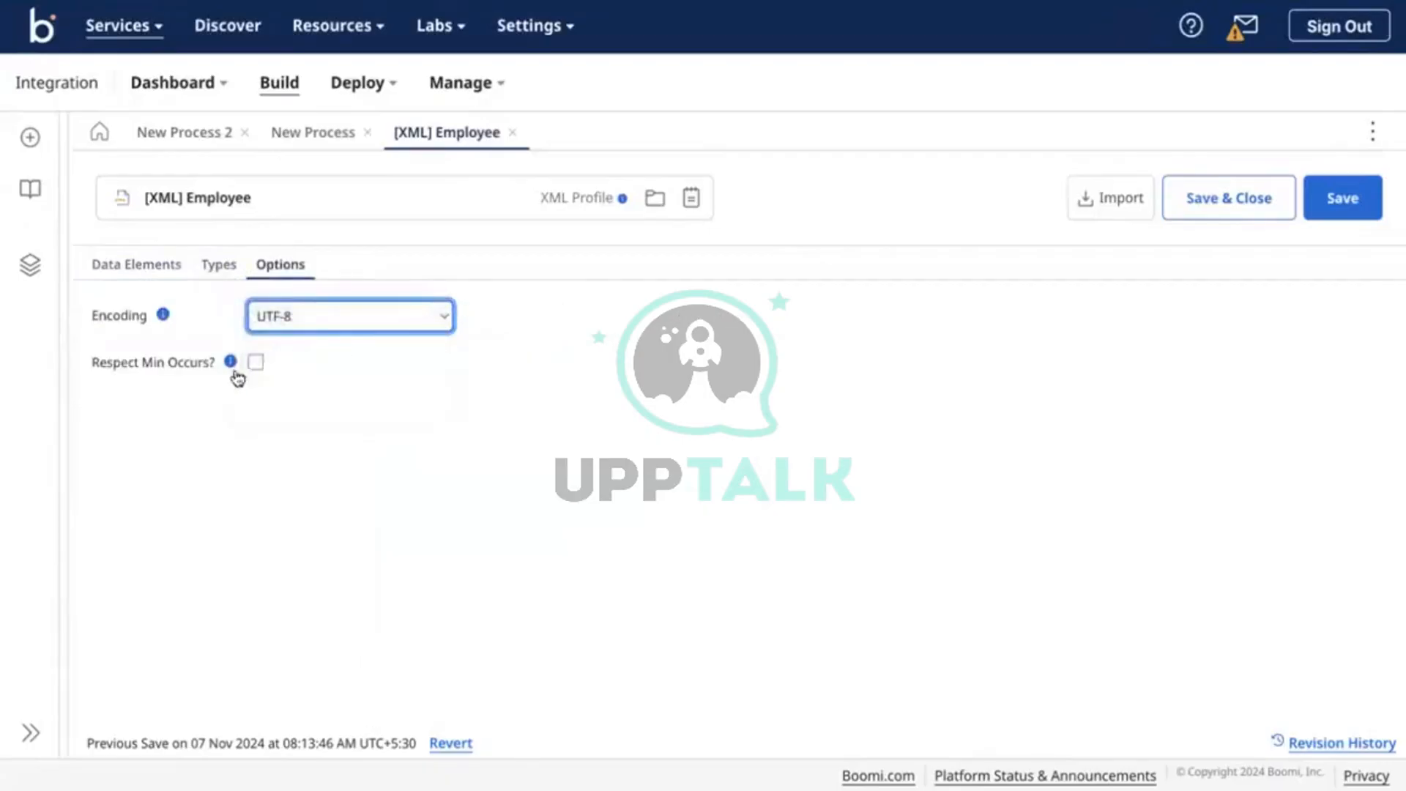
left_click(139, 265)
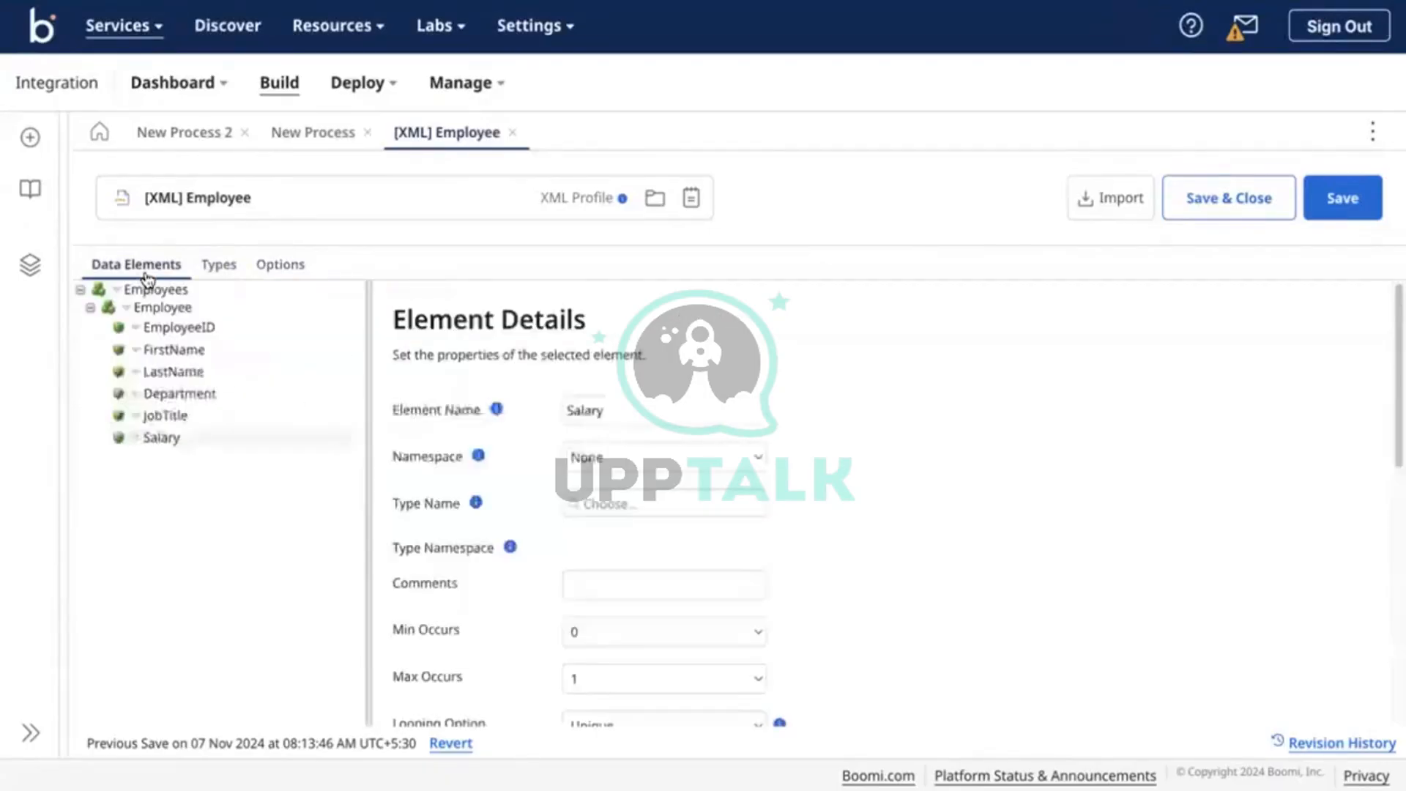
left_click(168, 293)
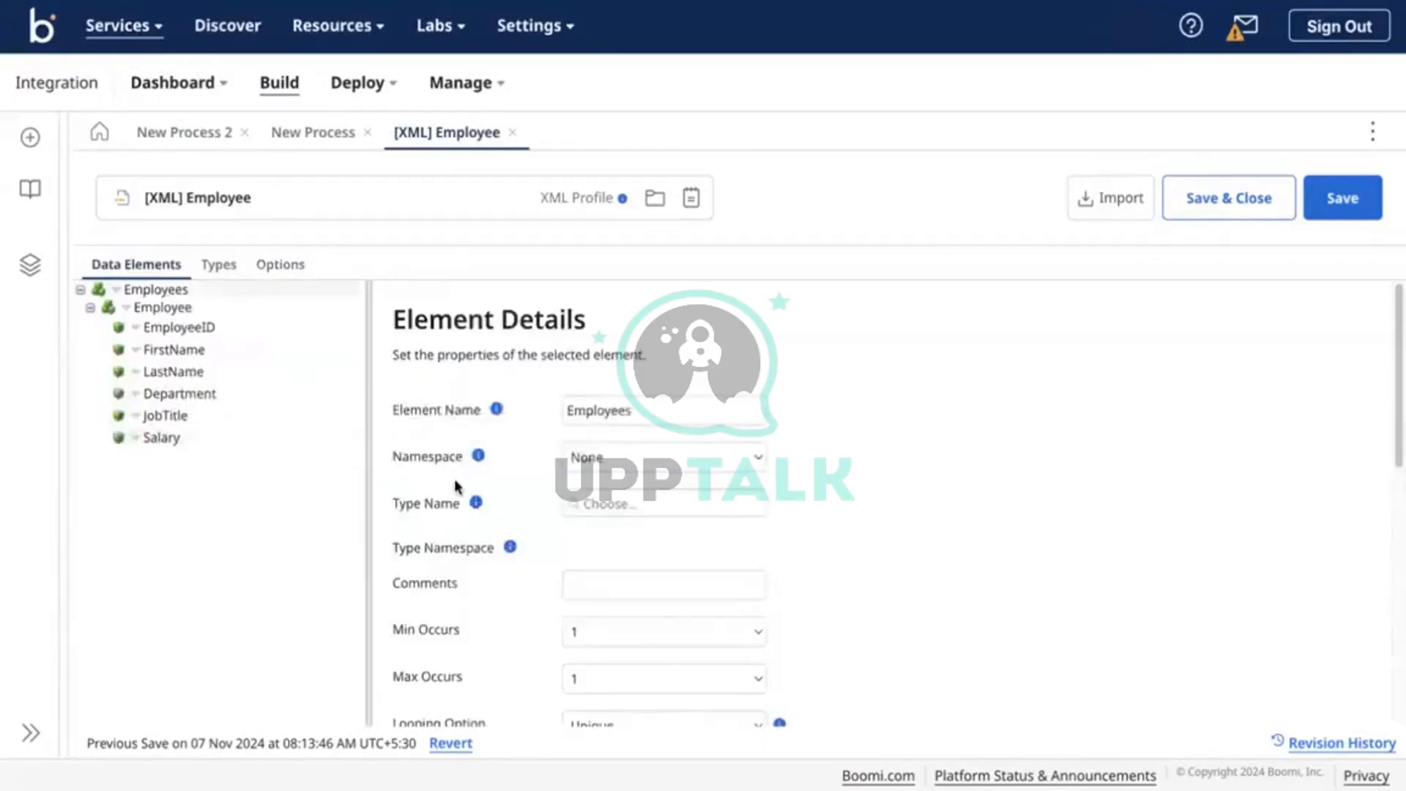
left_click(455, 485)
left_click(453, 455)
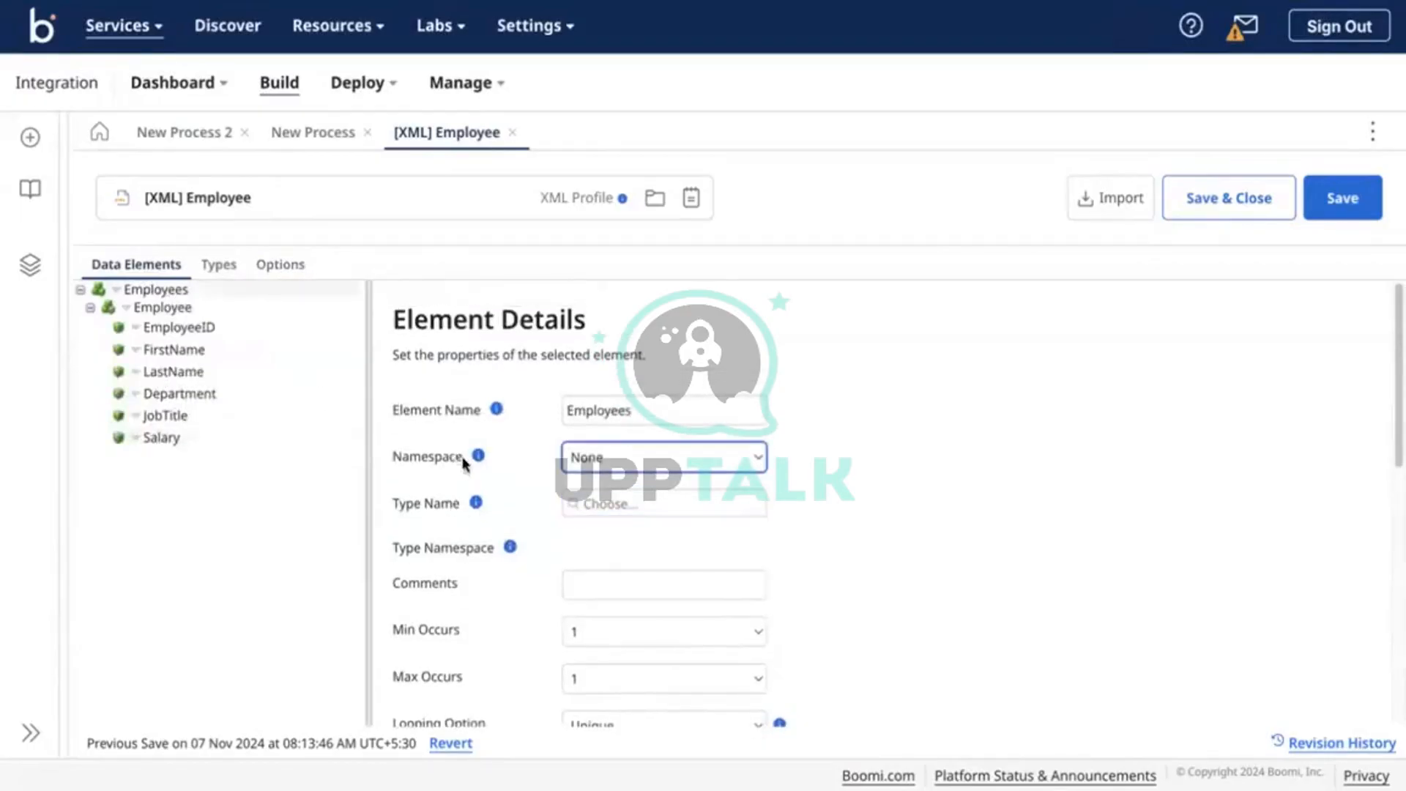
scroll(454, 463, "down", 4)
scroll(486, 493, "up", 4)
Switch to the Sample Data Boomi document and examine how Employee records nest inside the Employees root element
left_click(423, 454)
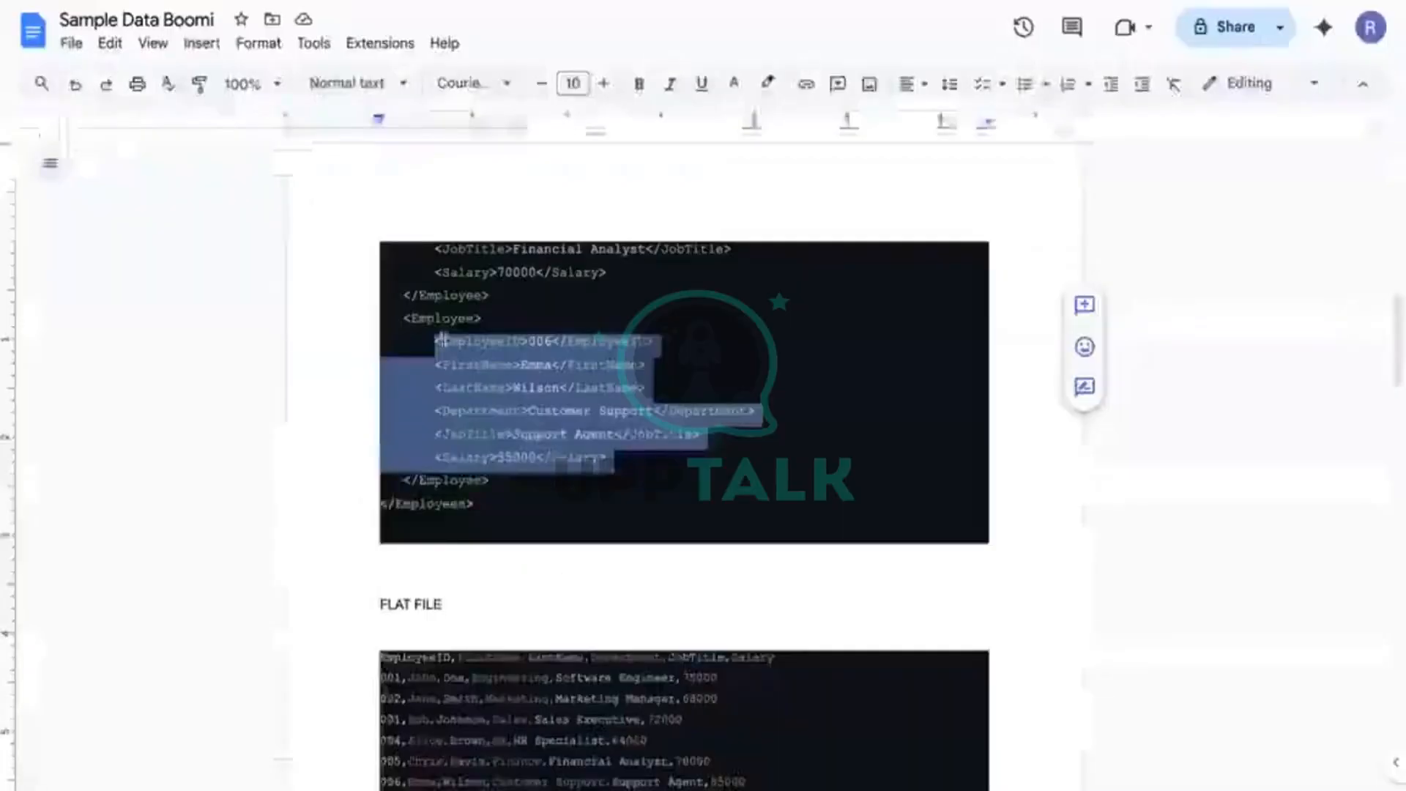
scroll(454, 337, "up", 10)
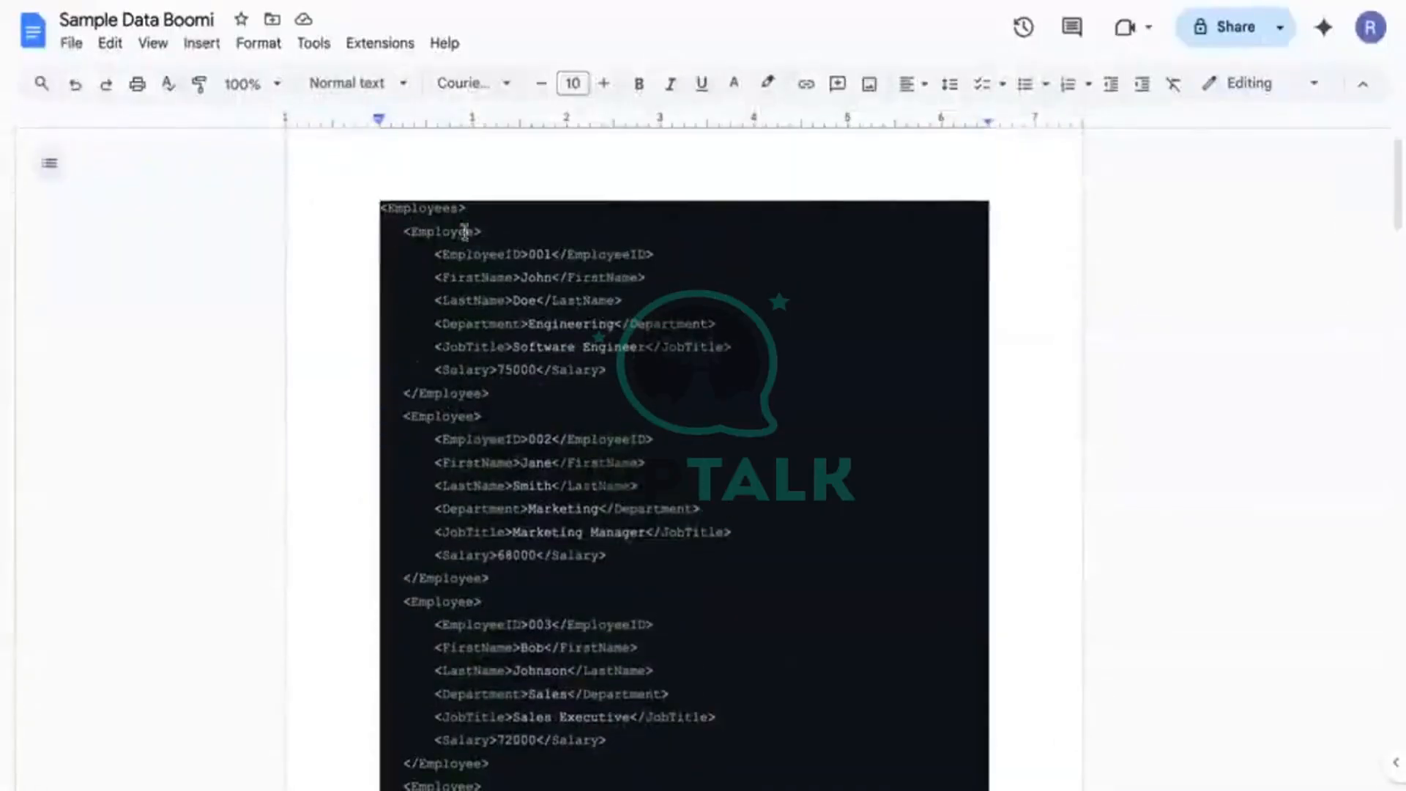
left_click(388, 209)
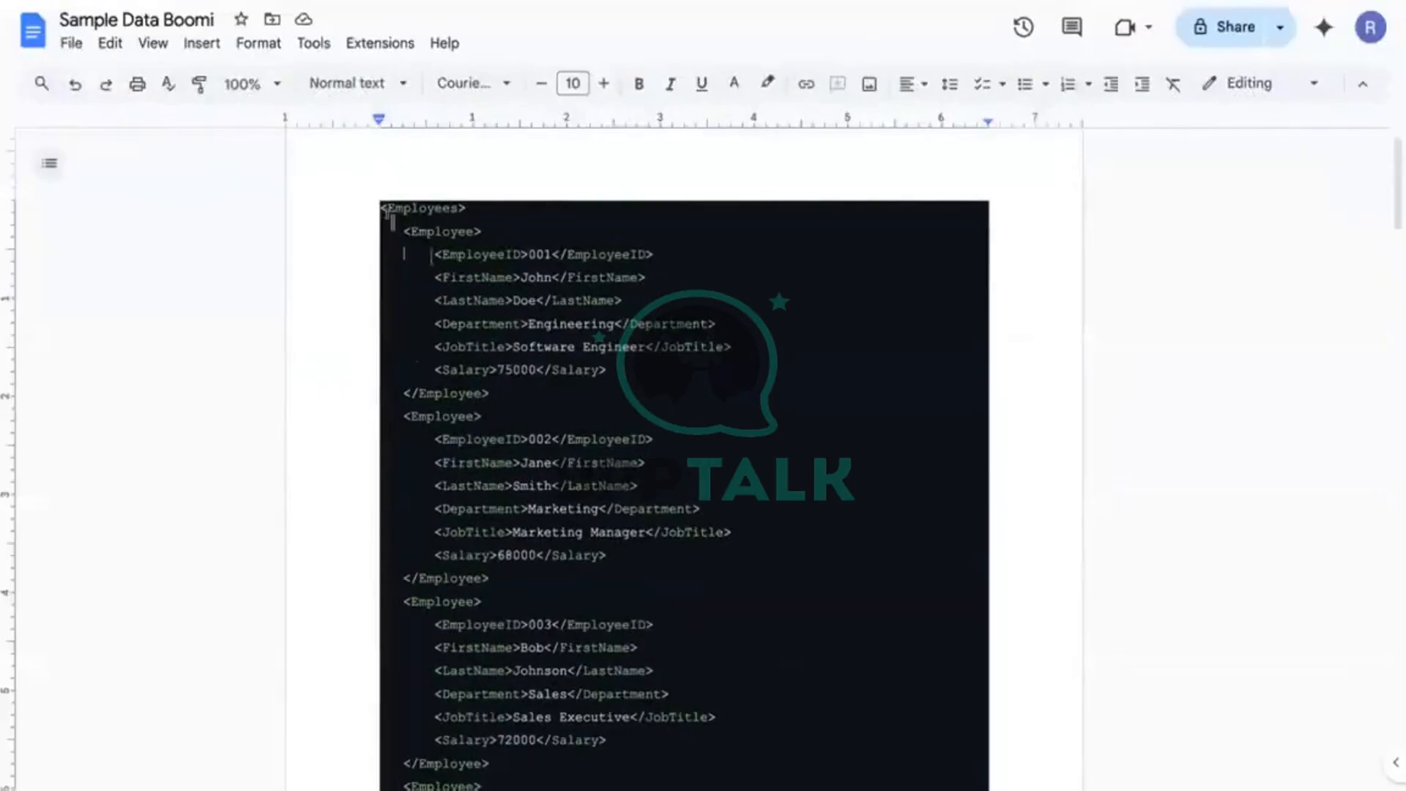
left_click(568, 373, "shift")
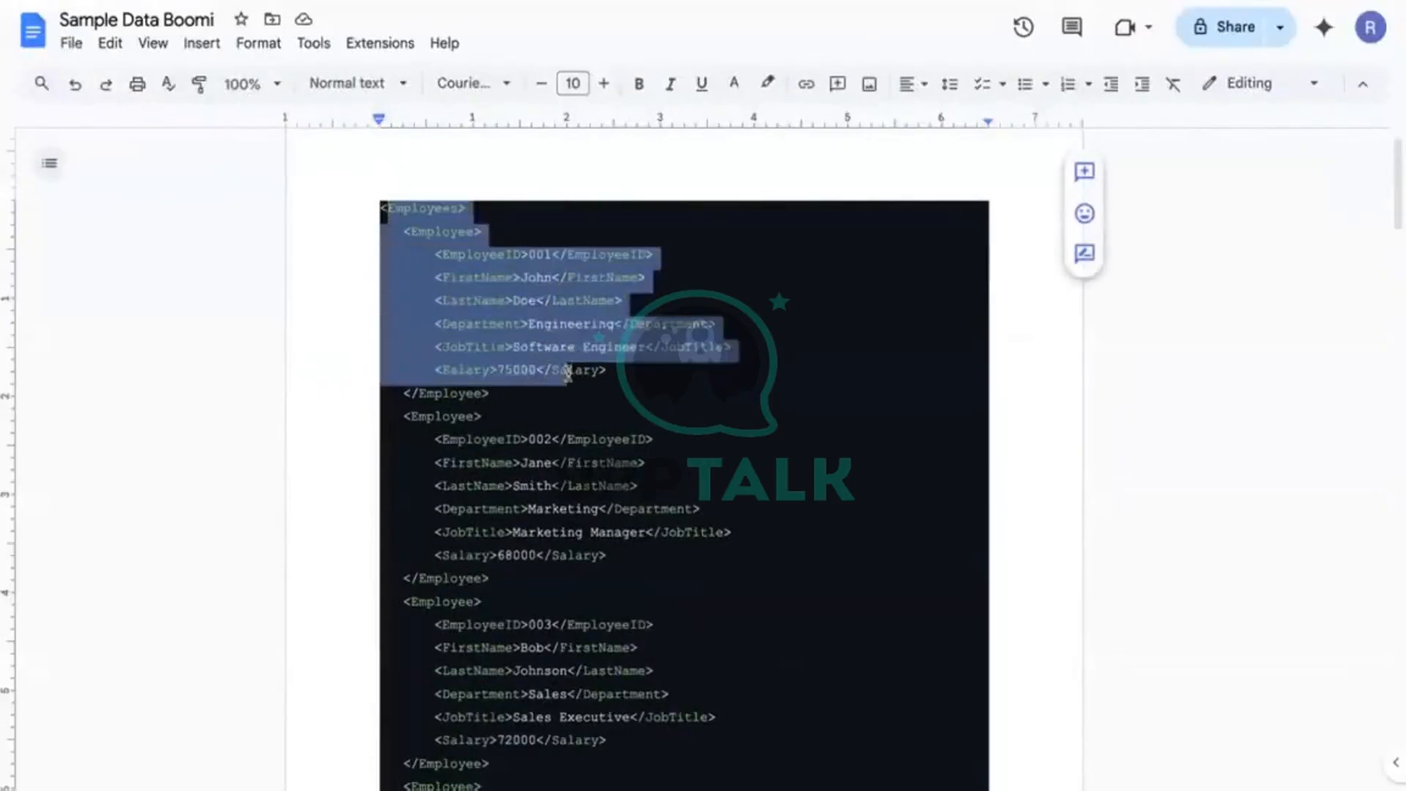
left_click(486, 388)
scroll(505, 399, "down", 10)
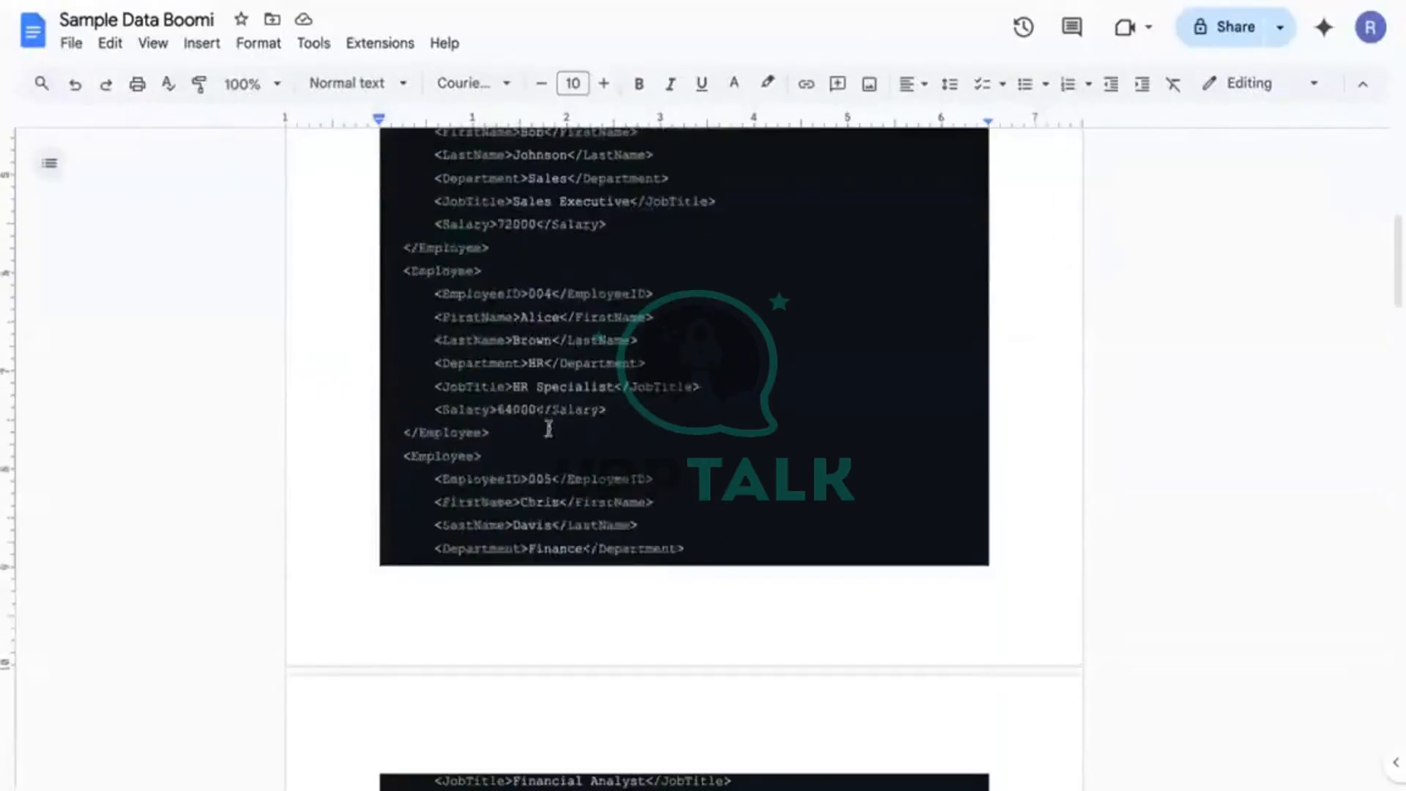
scroll(514, 426, "up", 10)
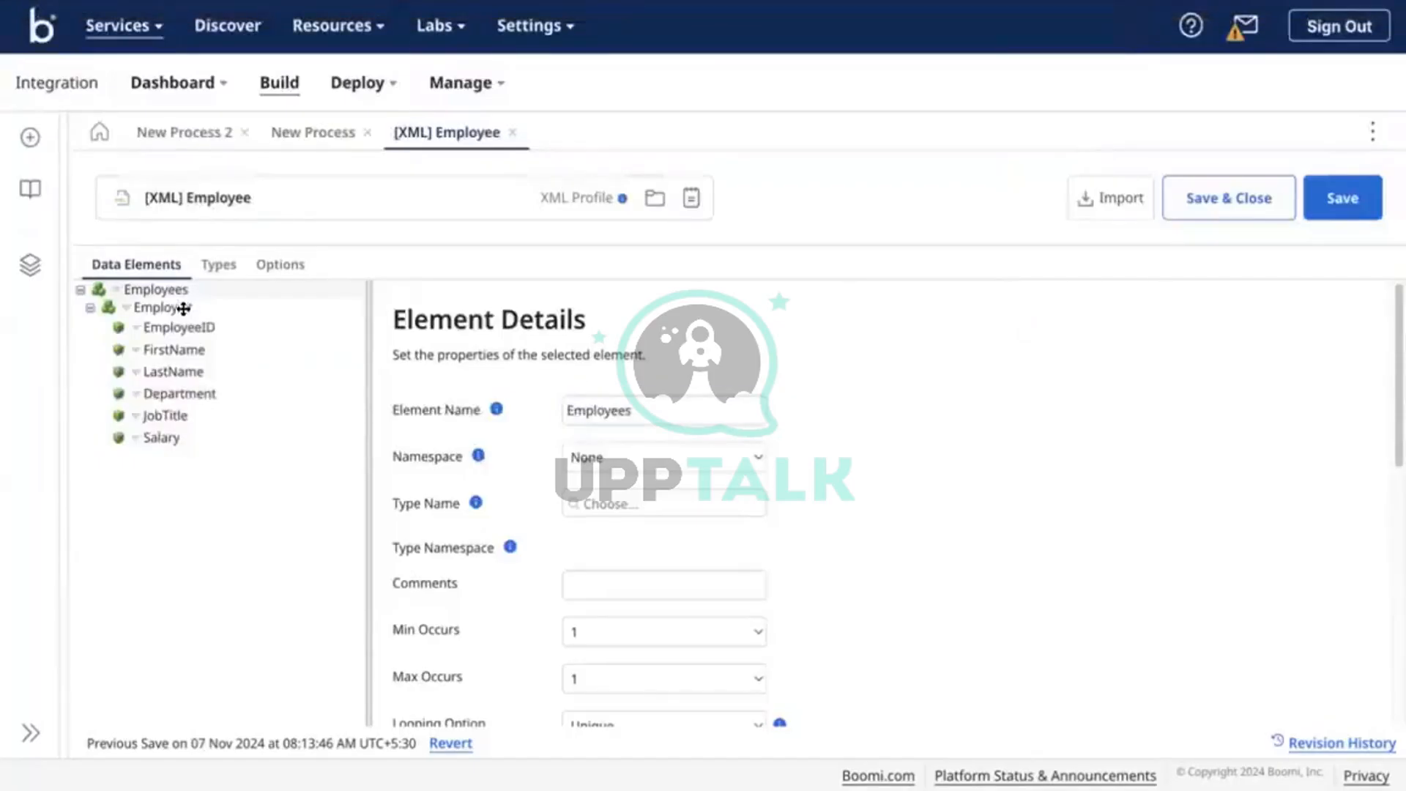
Return to the [XML] Employee profile in Boomi and examine the Employee and EmployeeID elements' details, including the Namespace choices and help
left_click(163, 306)
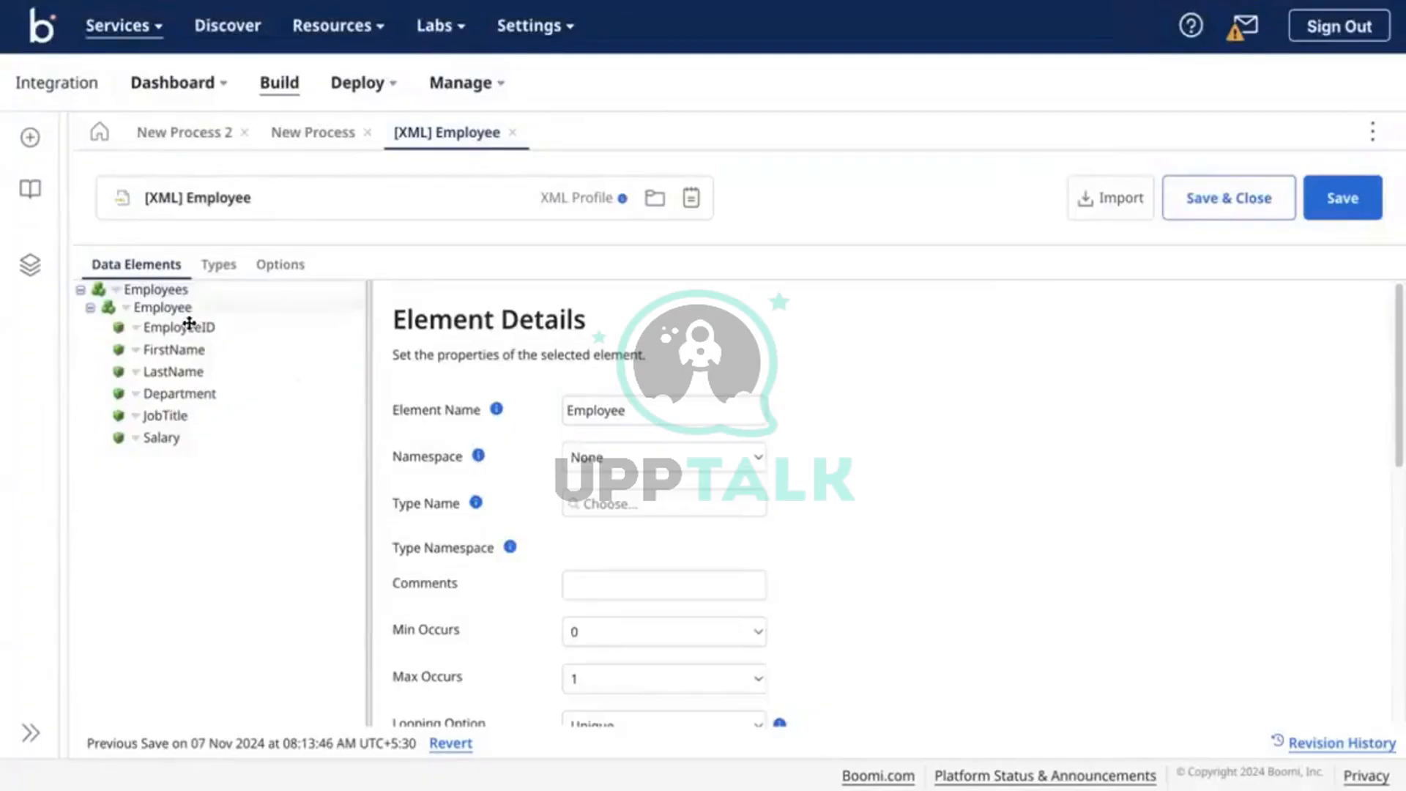
left_click(214, 325)
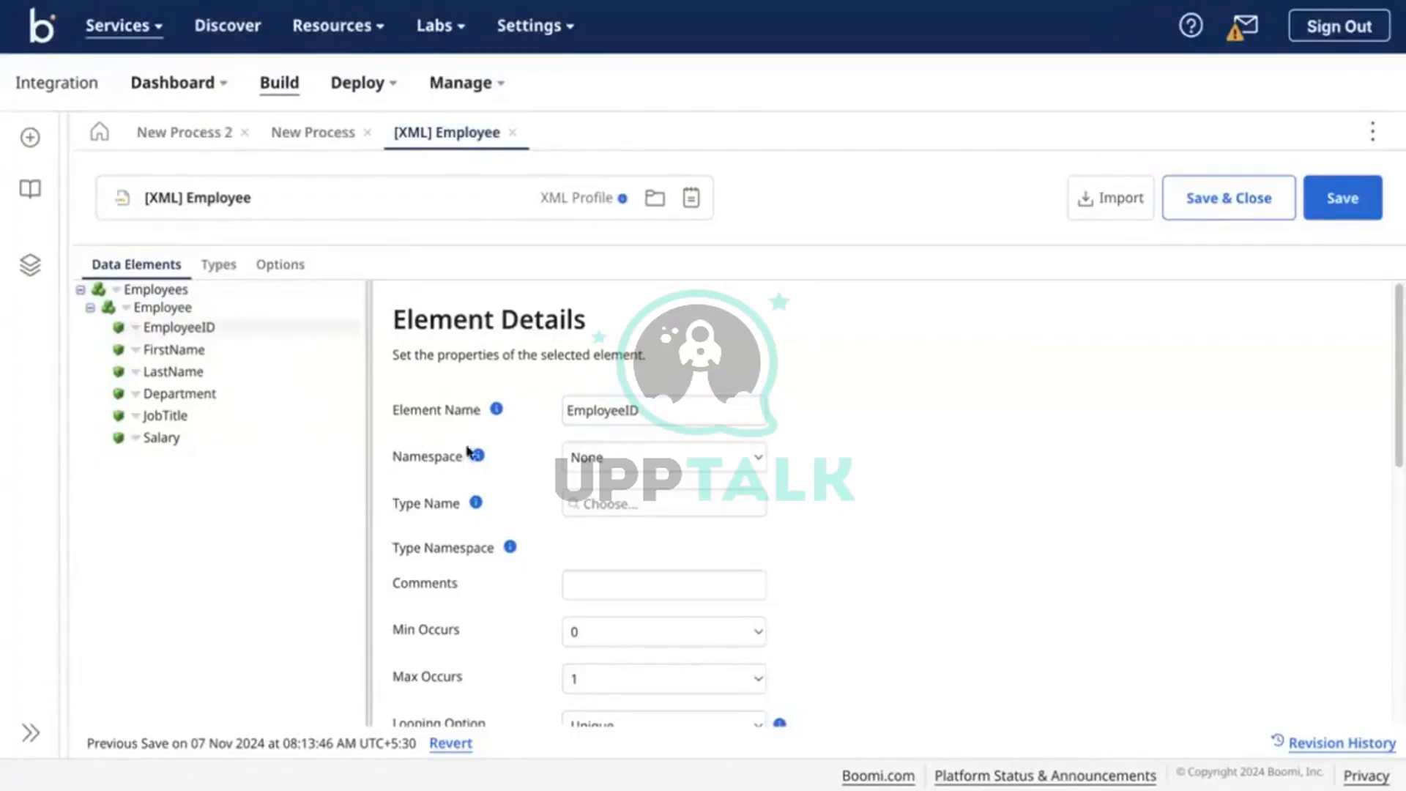
left_click(636, 457)
left_click(912, 434)
scroll(454, 414, "down", 1)
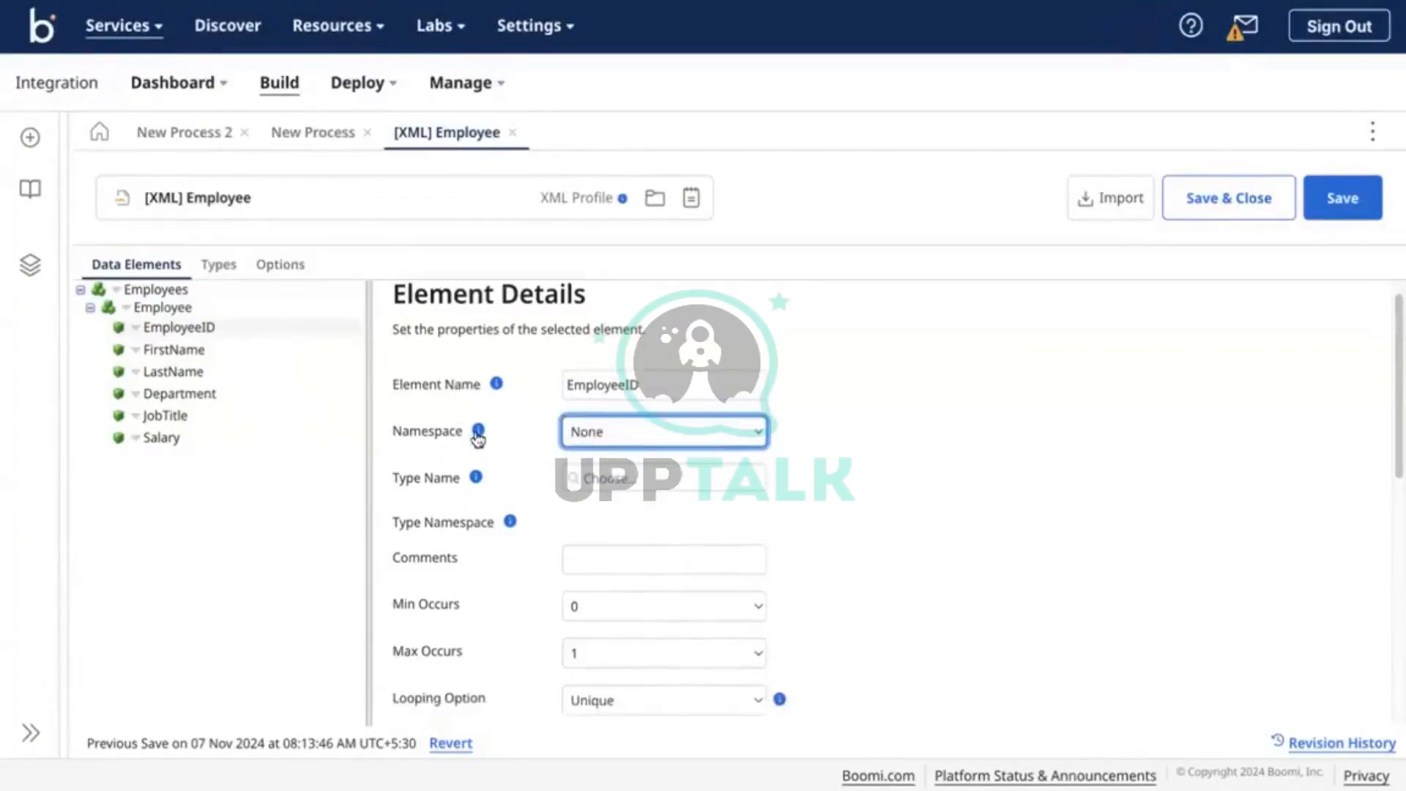
left_click(478, 433)
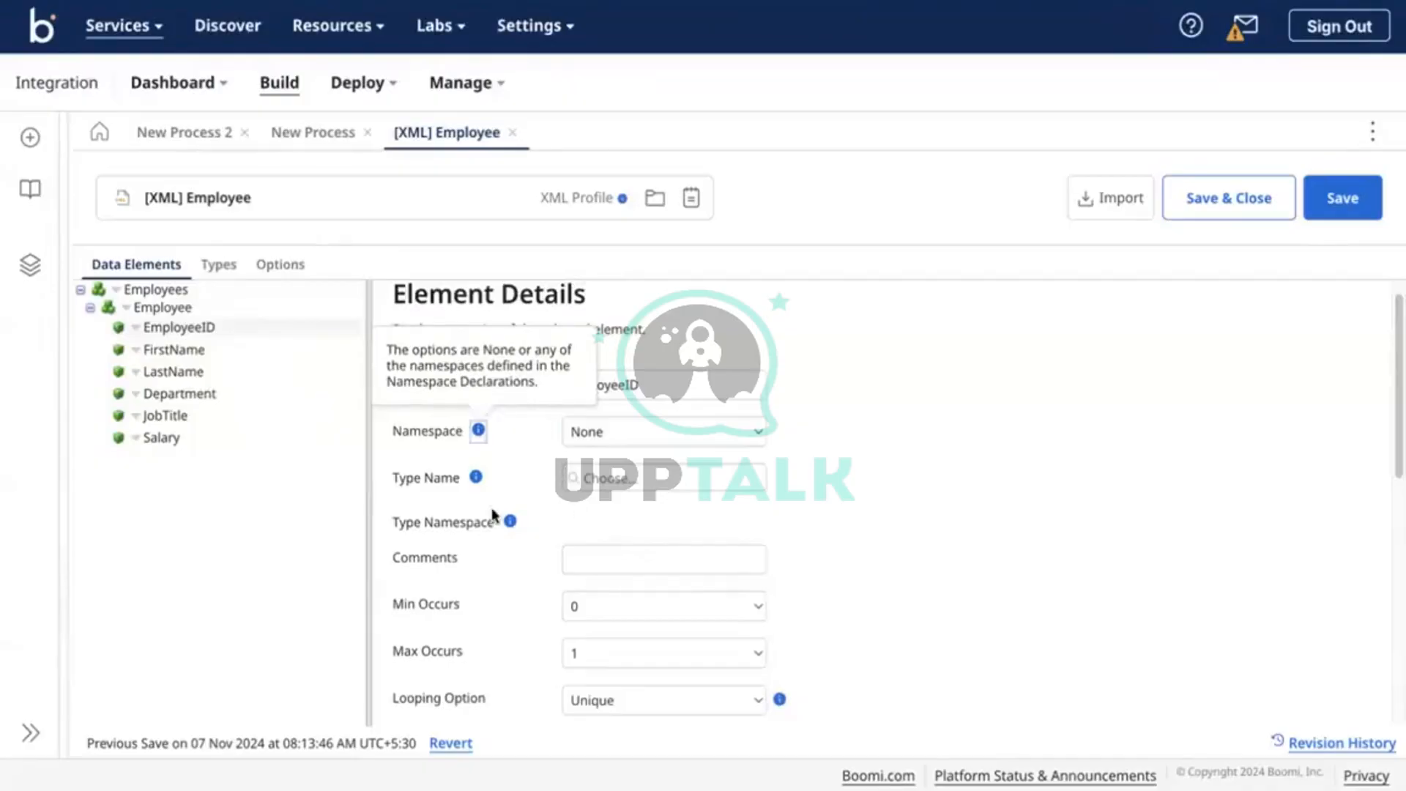
Examine the EmployeeID element's type, occurrence, looping and field size settings, including the Min Occurs choices
scroll(530, 495, "down", 5)
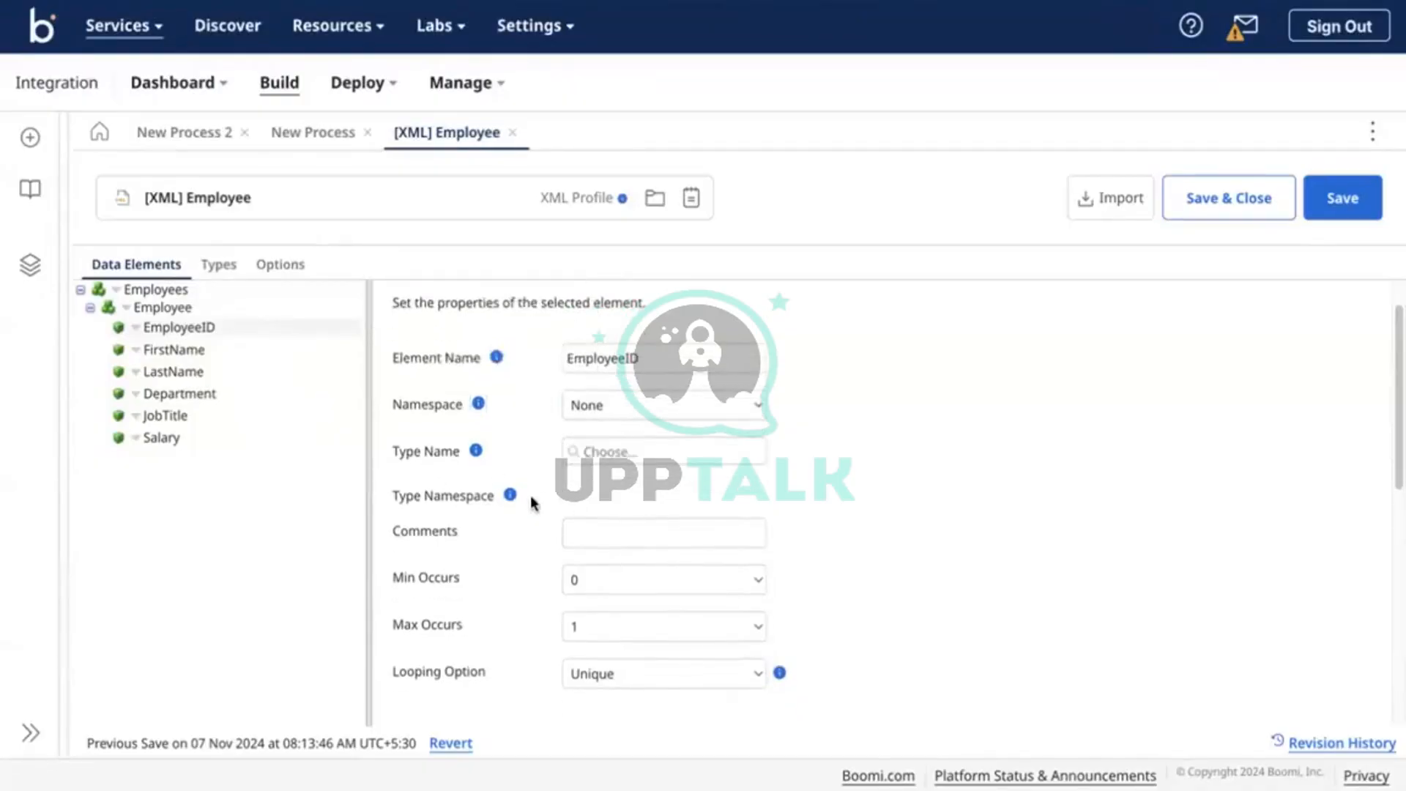
scroll(564, 462, "up", 3)
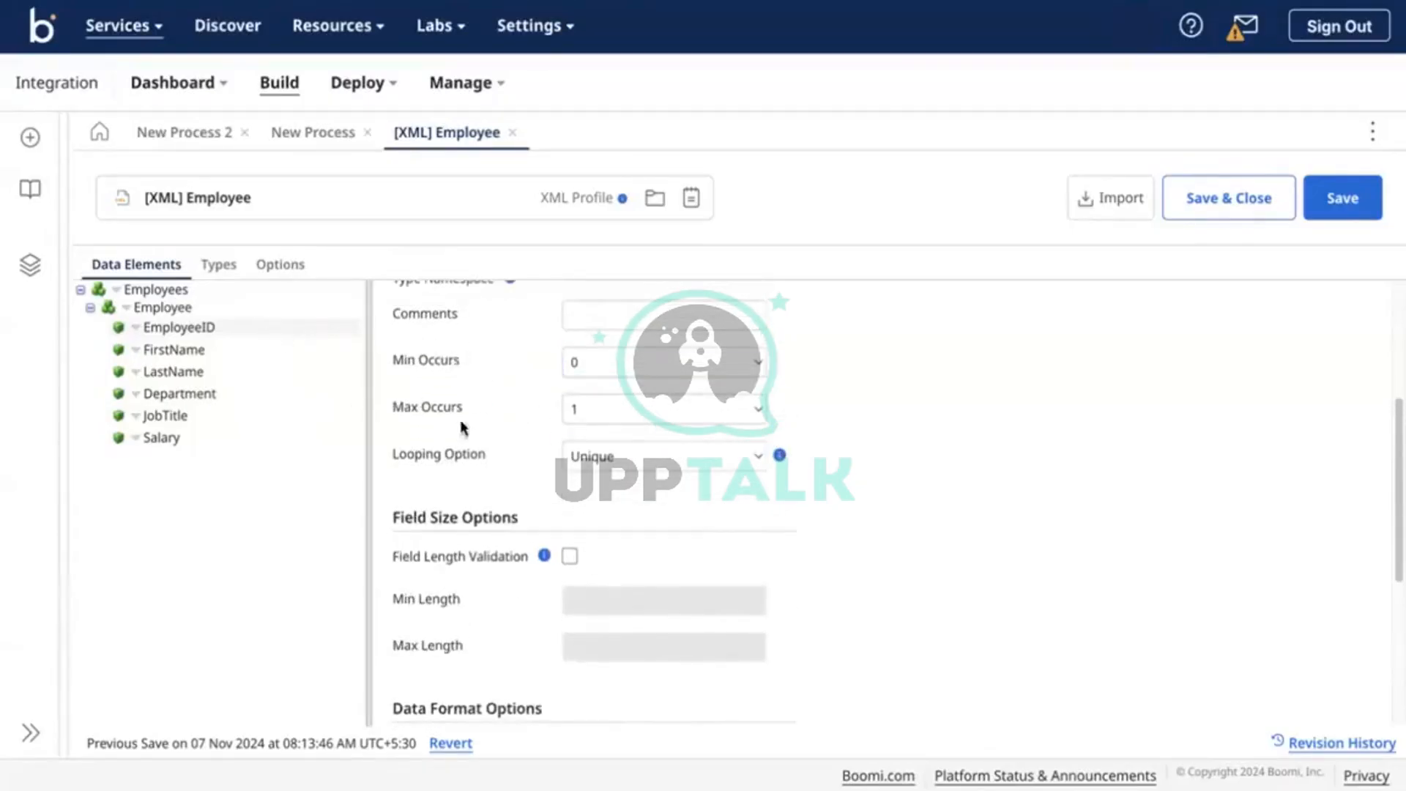
scroll(544, 450, "up", 1)
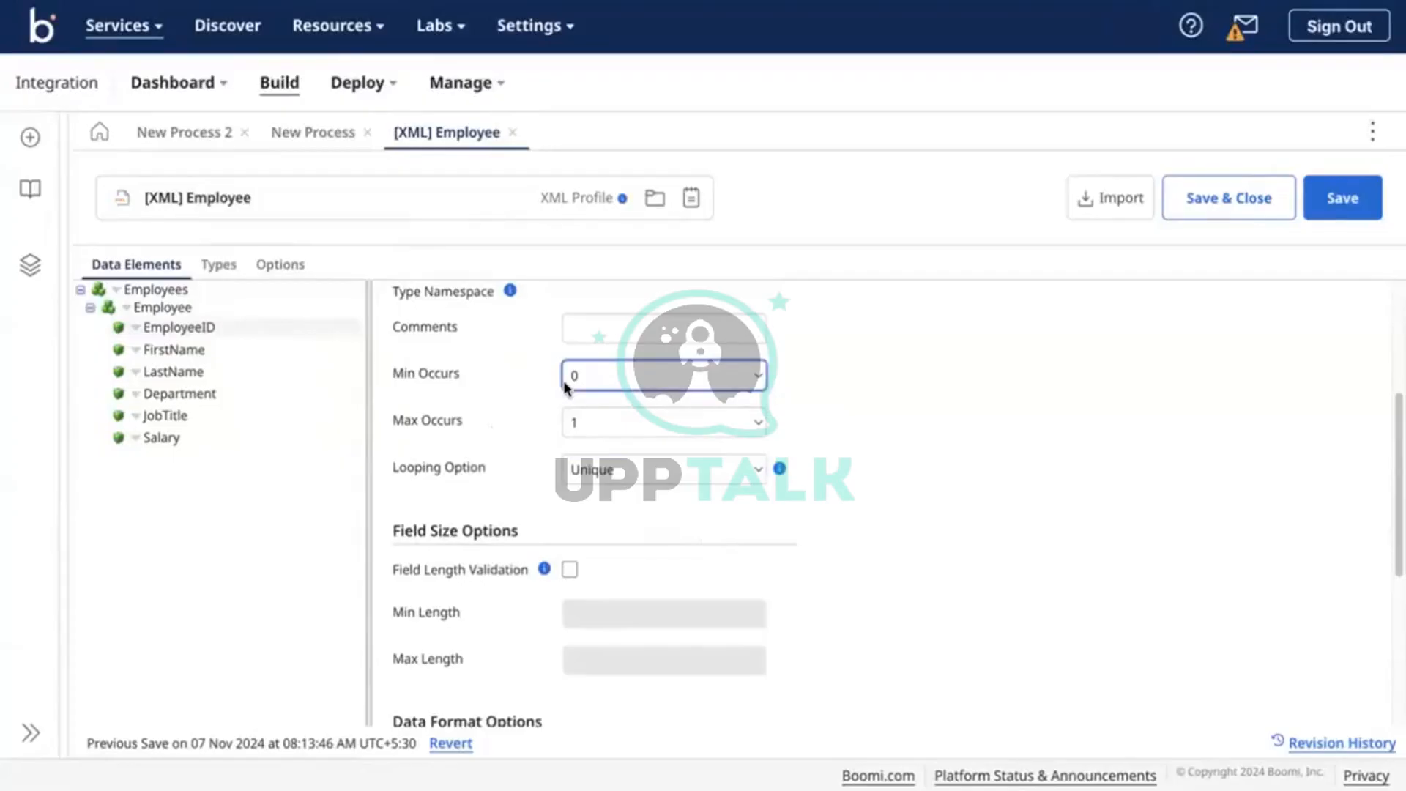
left_click(618, 378)
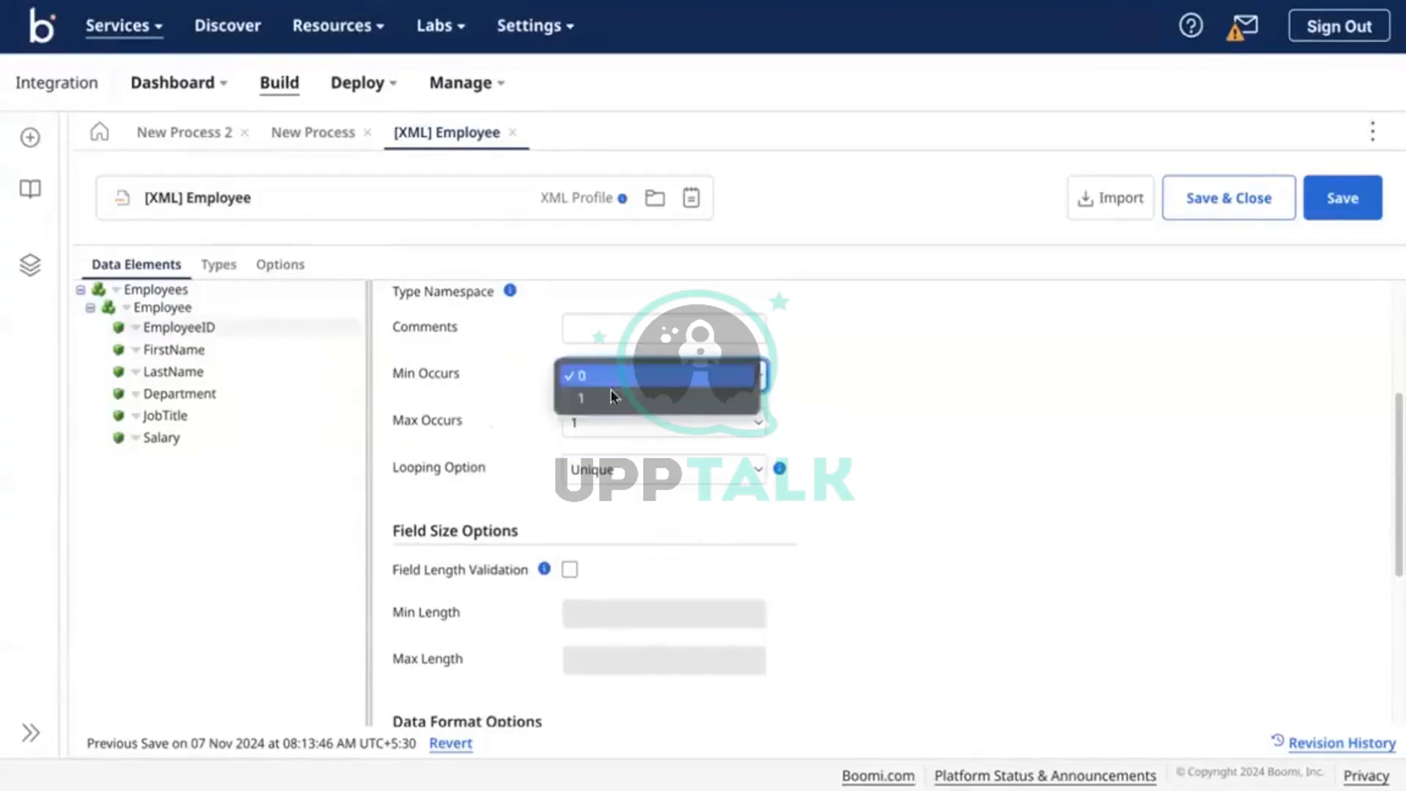
left_click(491, 381)
scroll(607, 398, "up", 4)
scroll(622, 410, "down", 3)
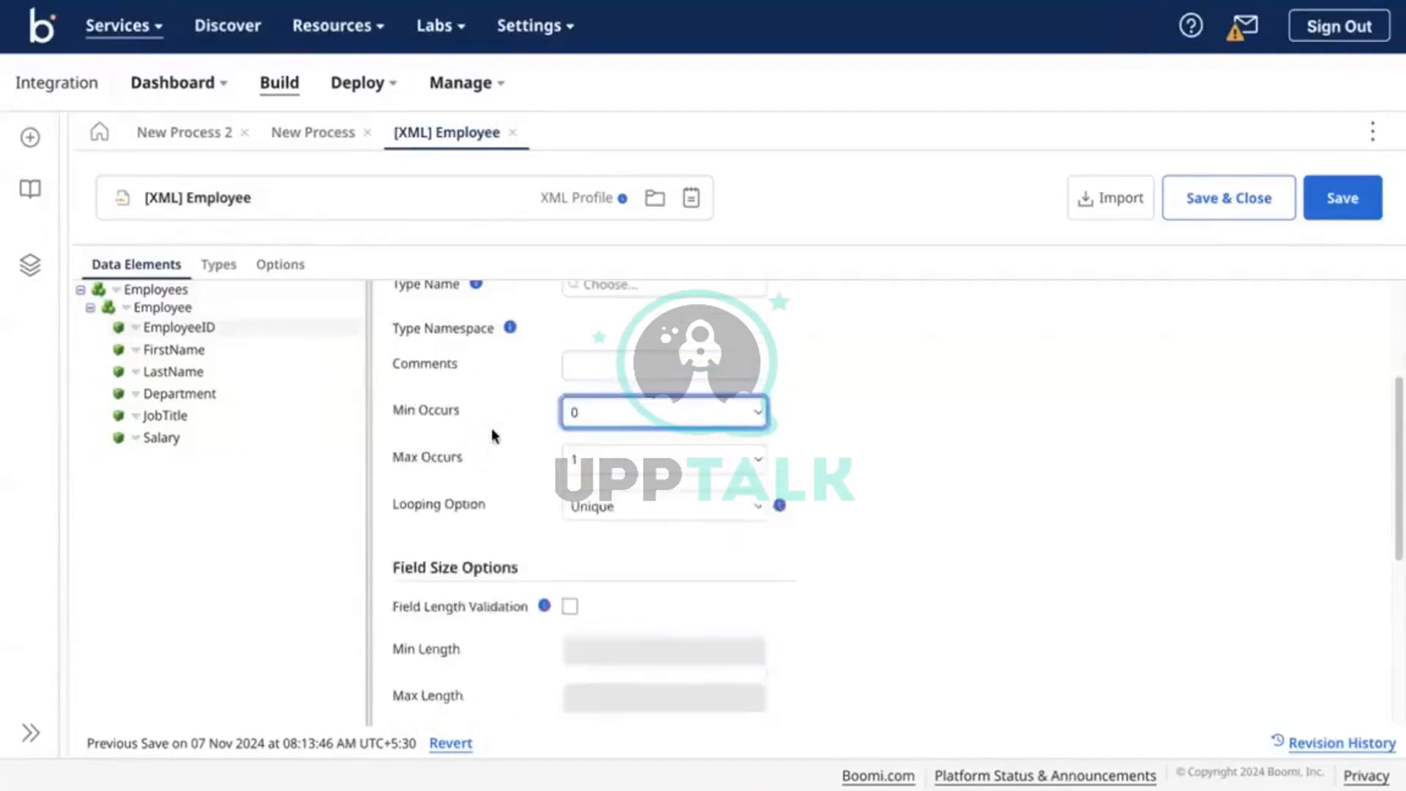
Set the EmployeeID element's Min Occurs to 1
left_click(628, 425)
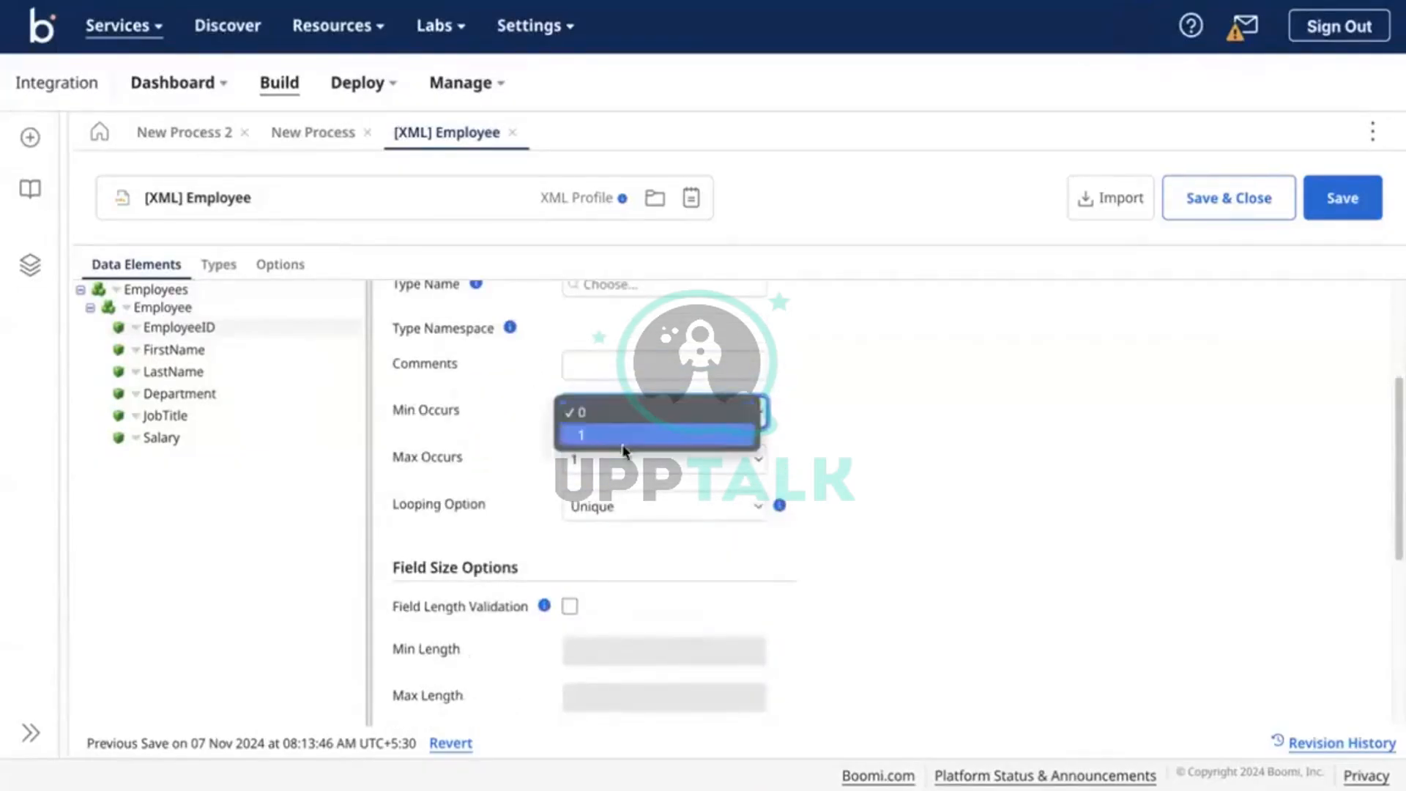
left_click(626, 435)
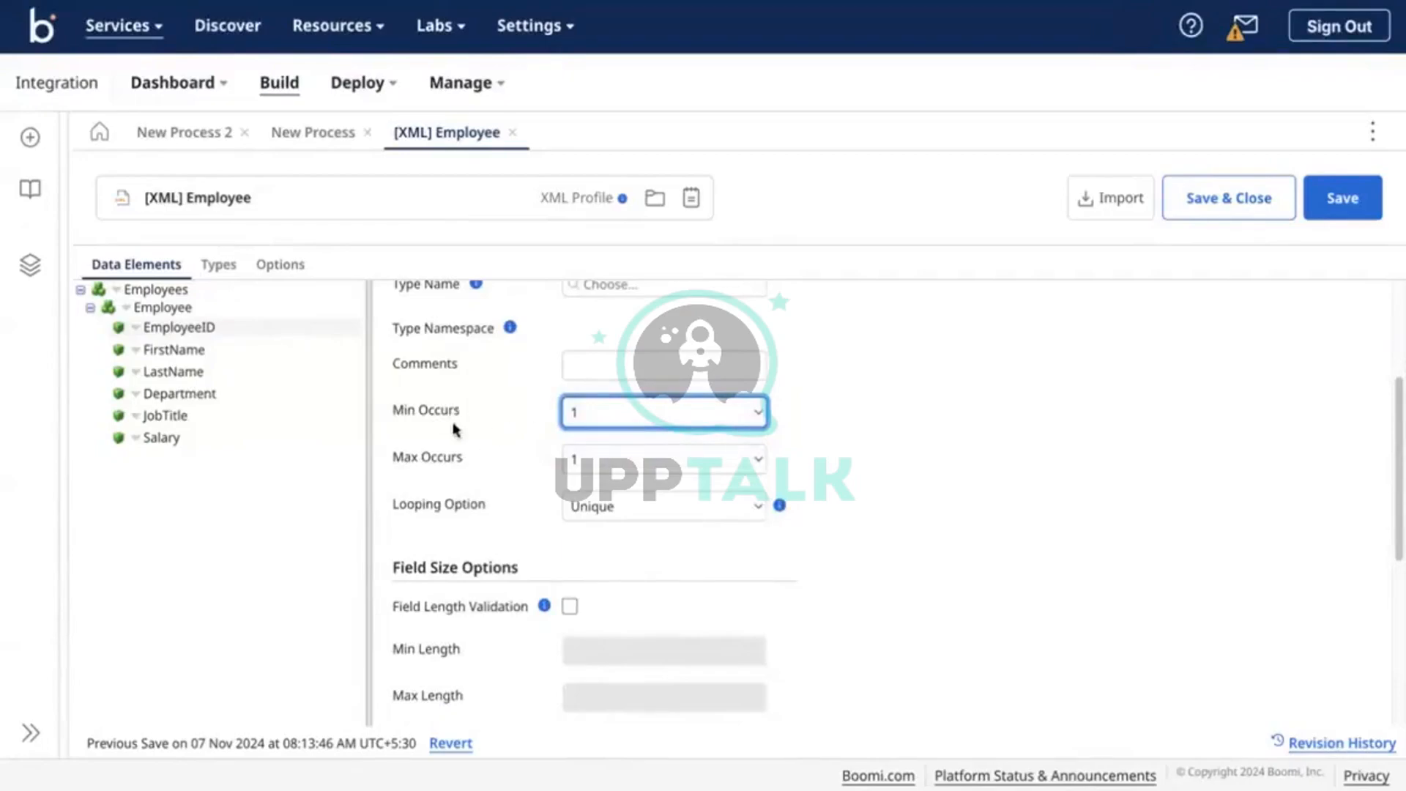
left_click_drag(394, 410, 465, 415)
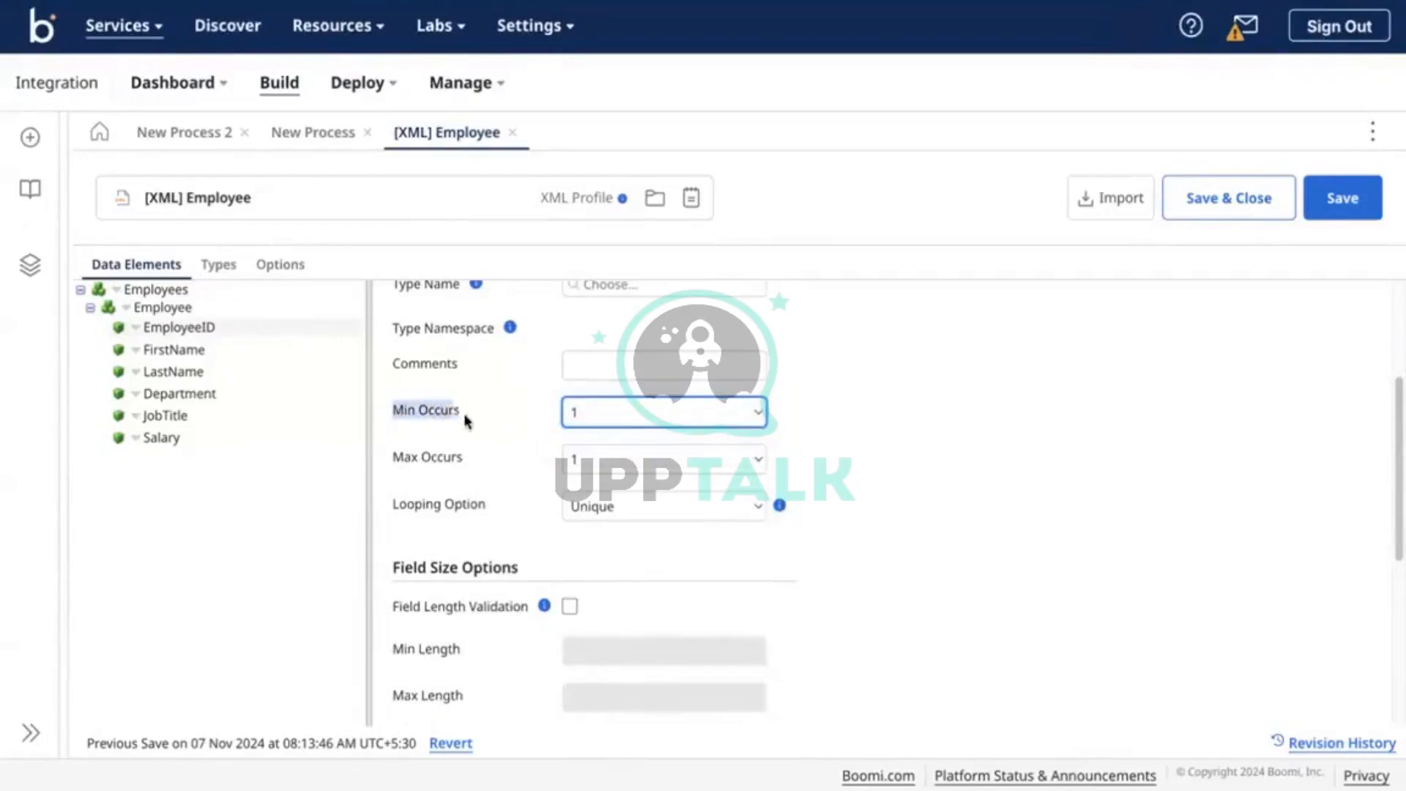
left_click(467, 415)
left_click(480, 415)
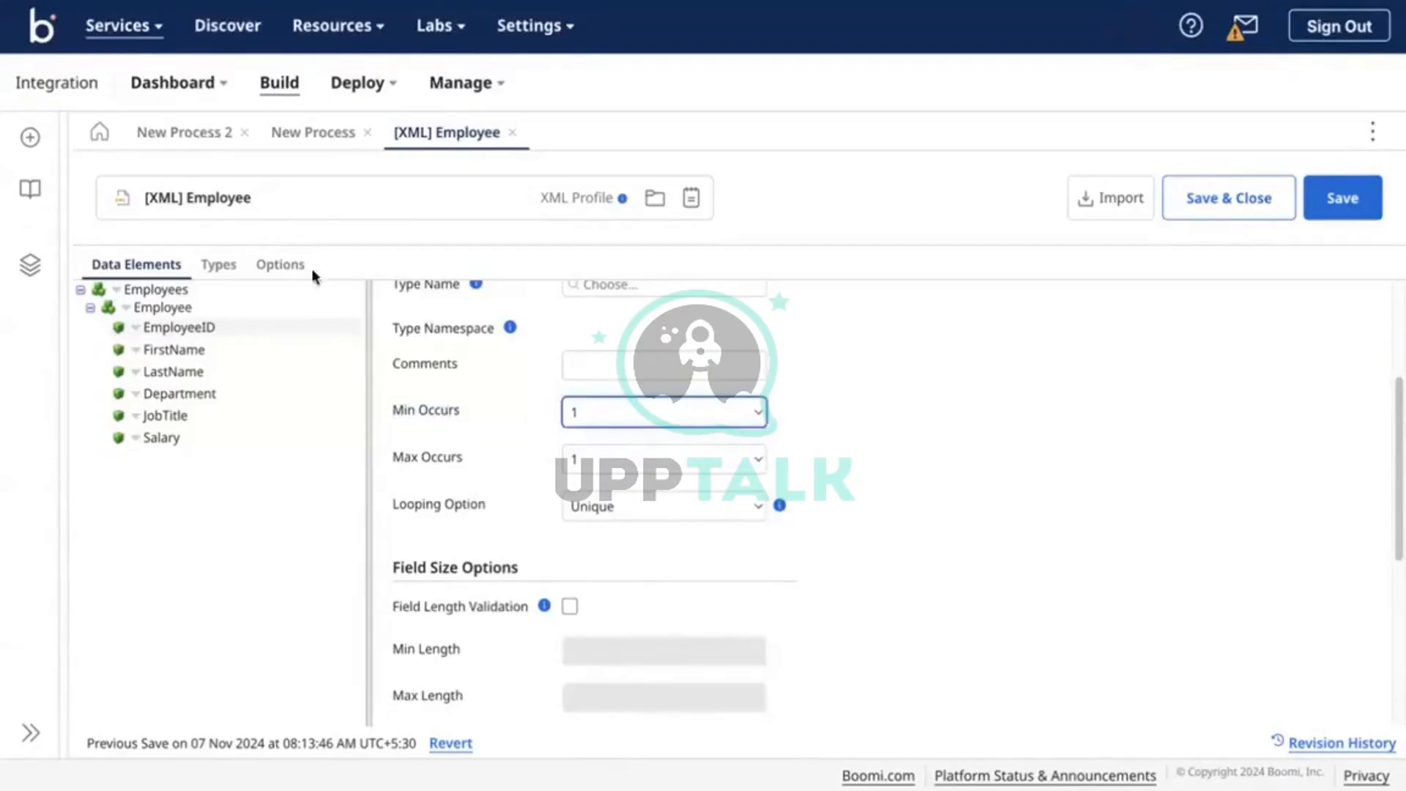
Enable Respect Min Occurs in the [XML] Employee profile's options and return to the EmployeeID element's details
left_click(280, 265)
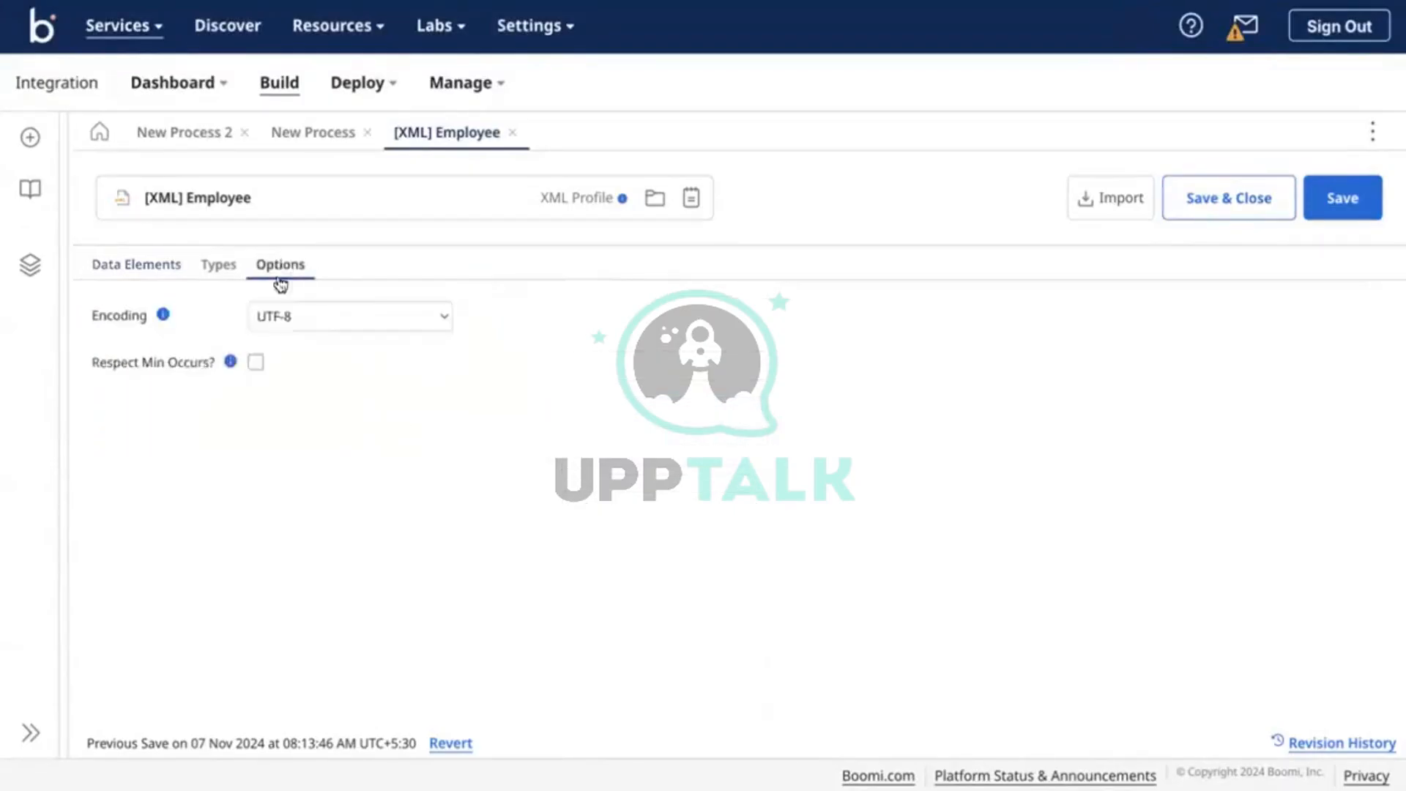
left_click(256, 364)
left_click(148, 266)
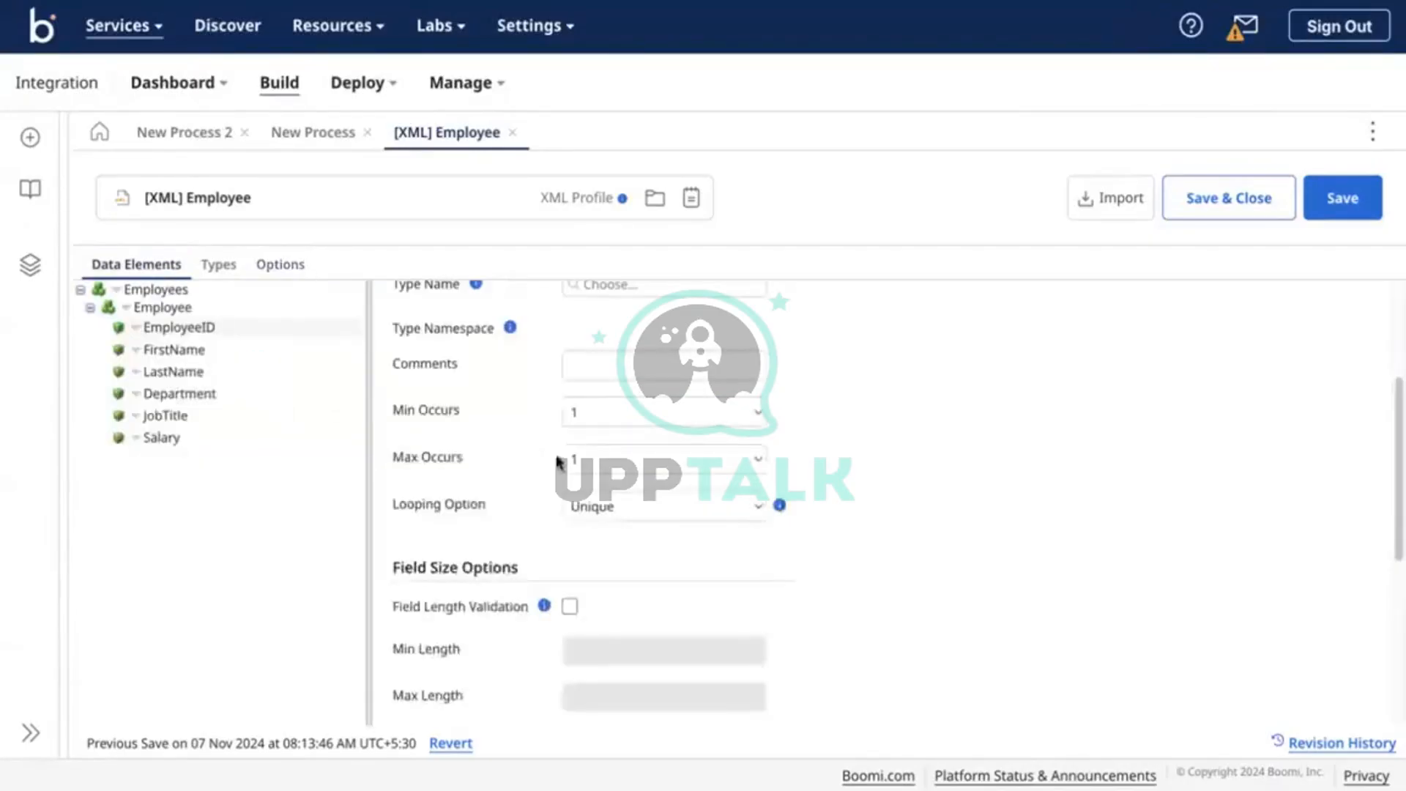
Review EmployeeID's Min Occurs and Max Occurs settings against the profile's Respect Min Occurs option
scroll(697, 449, "up", 1)
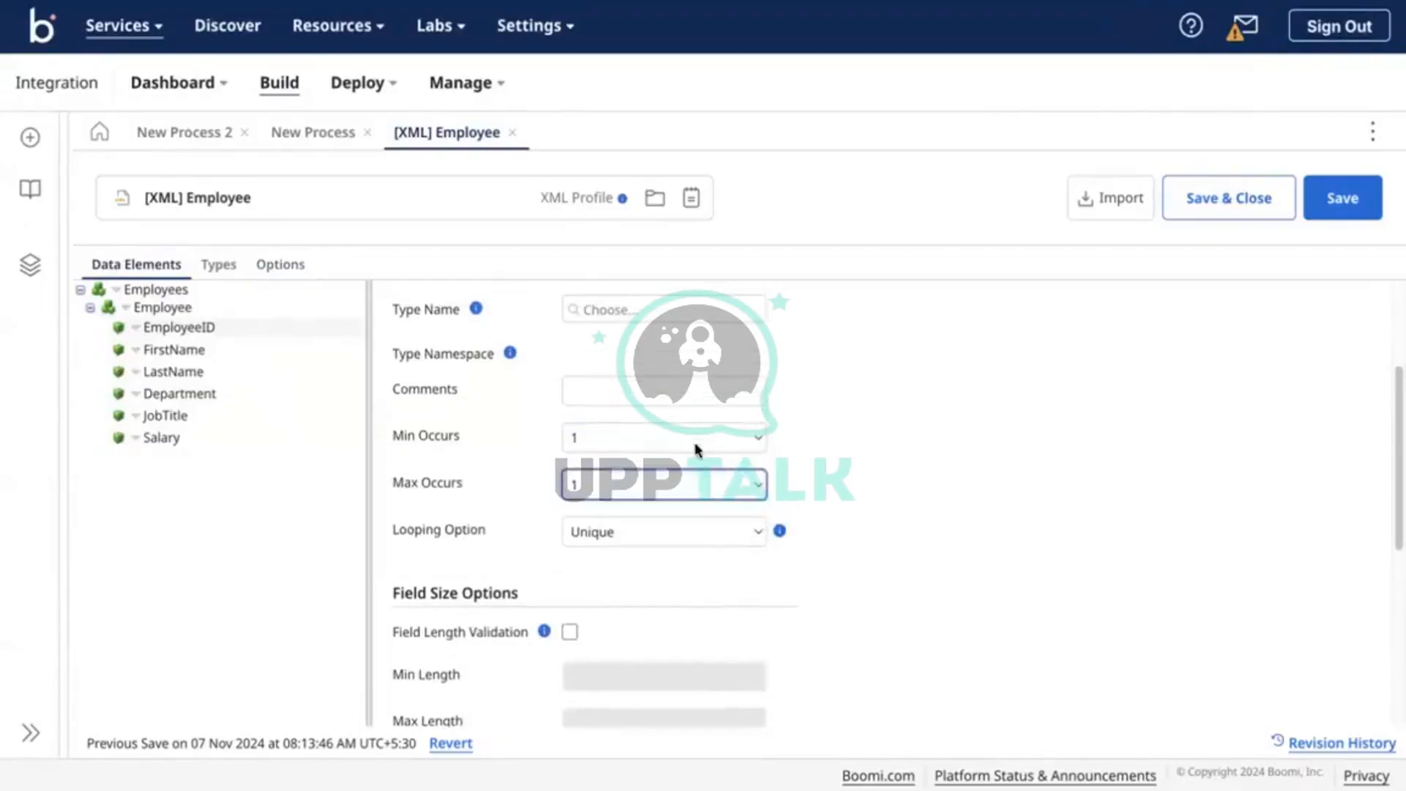
scroll(459, 483, "up", 1)
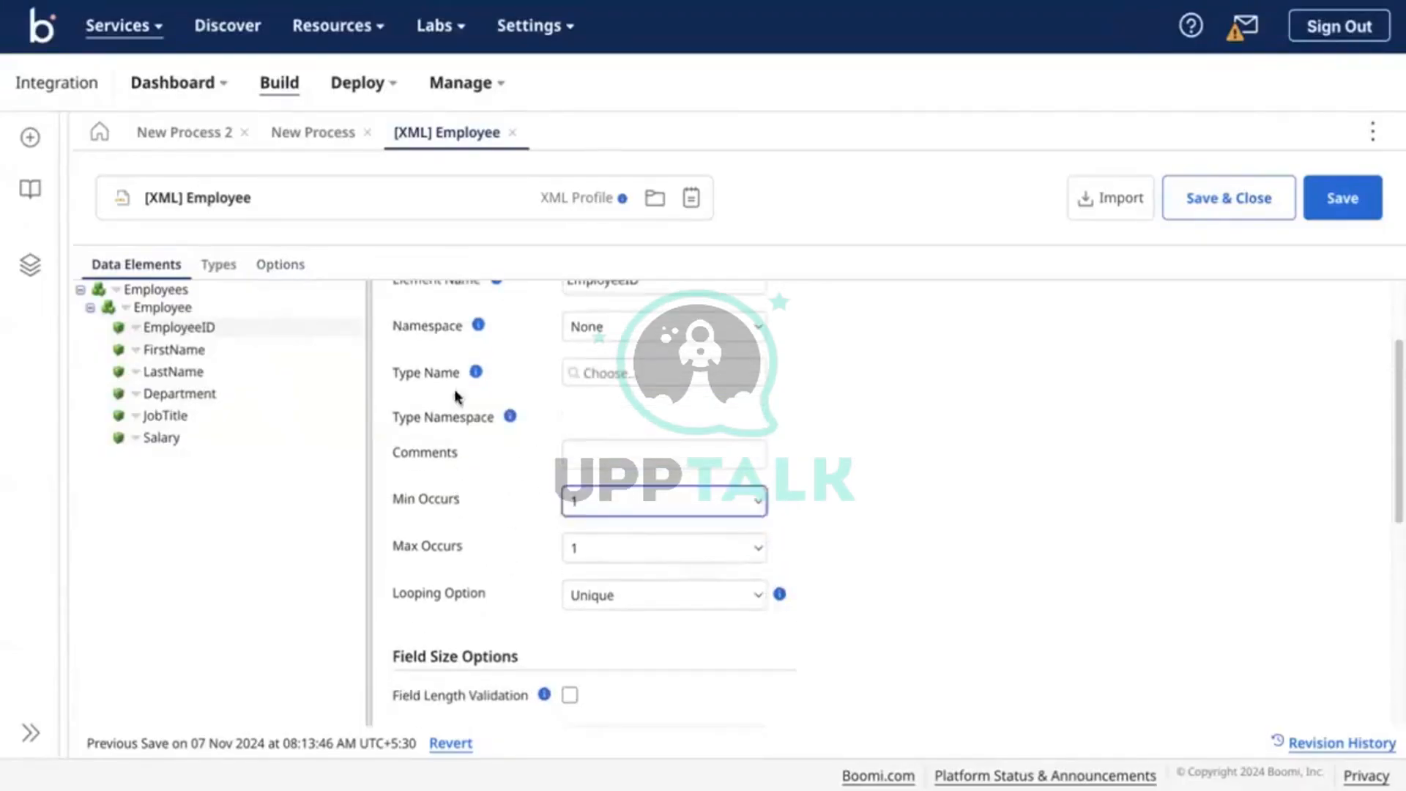
left_click(290, 262)
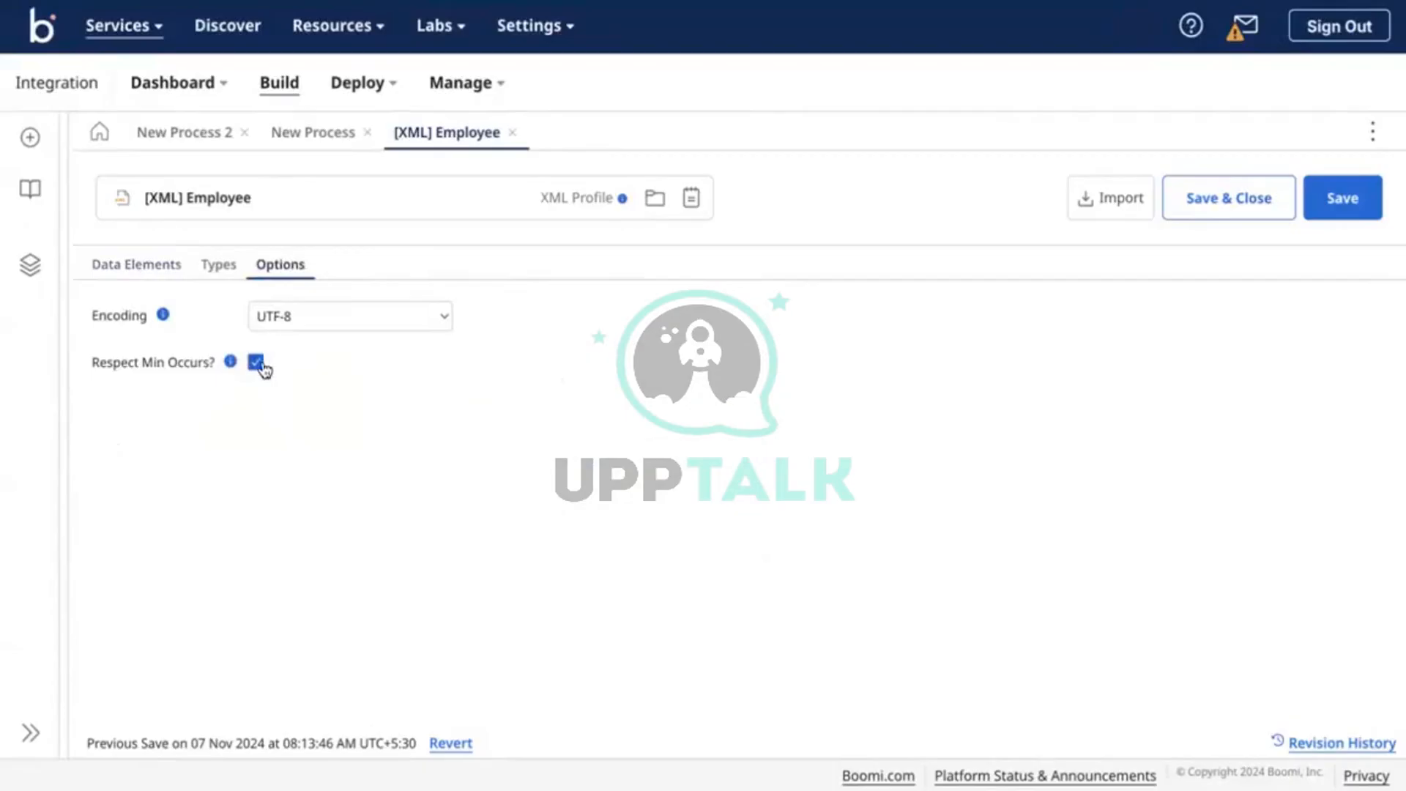
left_click(156, 268)
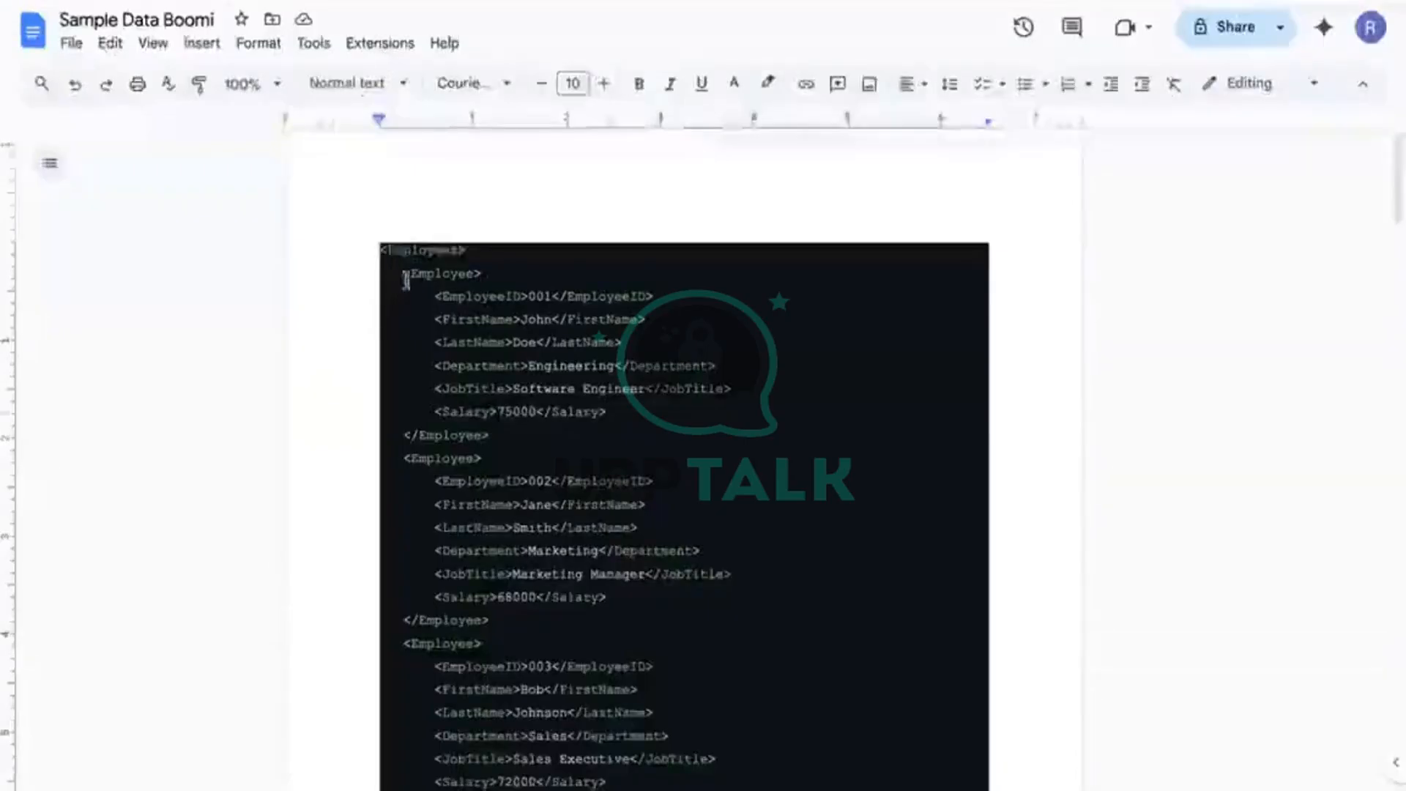
Look through the repeated Employee records and their EmployeeID elements in the Sample Data Boomi document
scroll(442, 314, "down", 6)
scroll(461, 520, "down", 5)
scroll(471, 511, "up", 12)
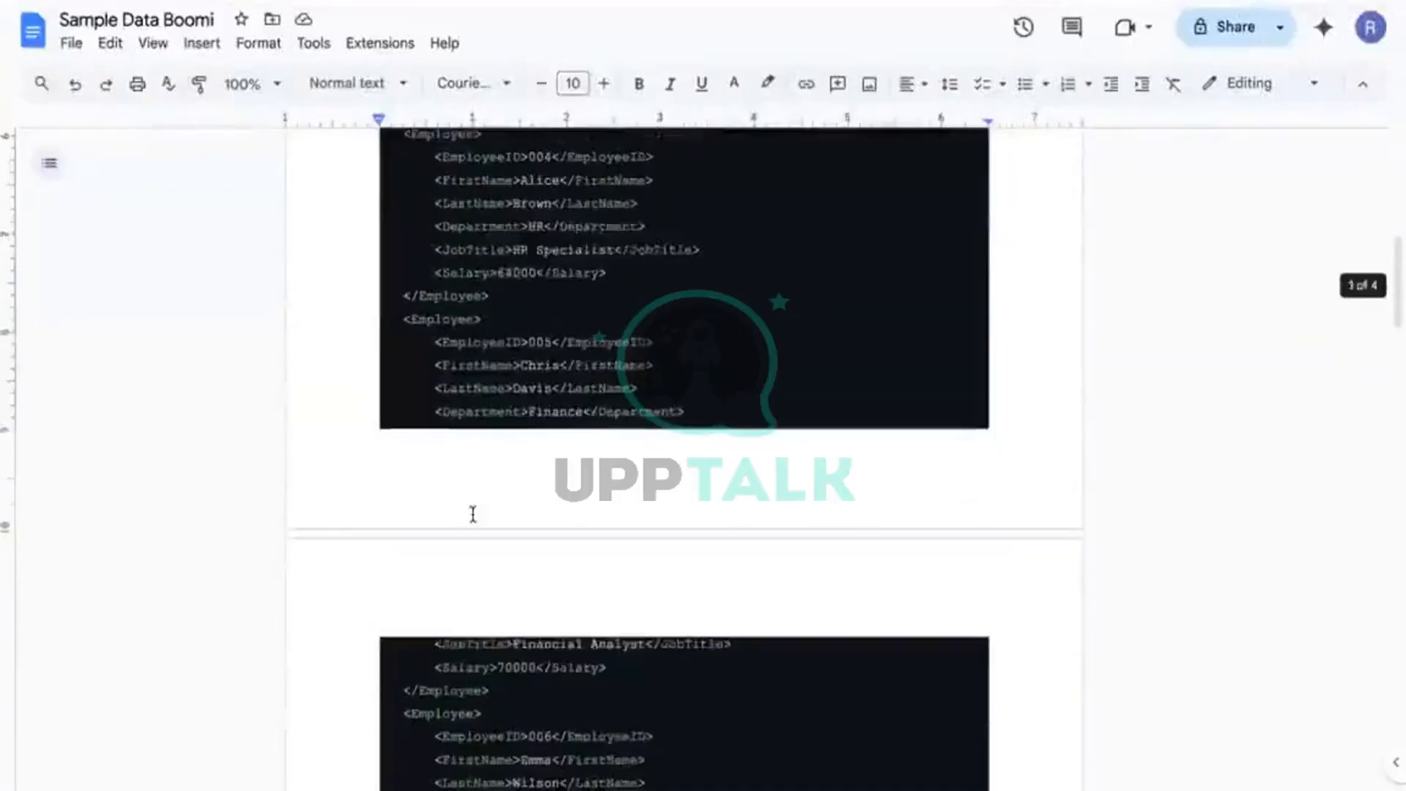
scroll(437, 208, "up", 4)
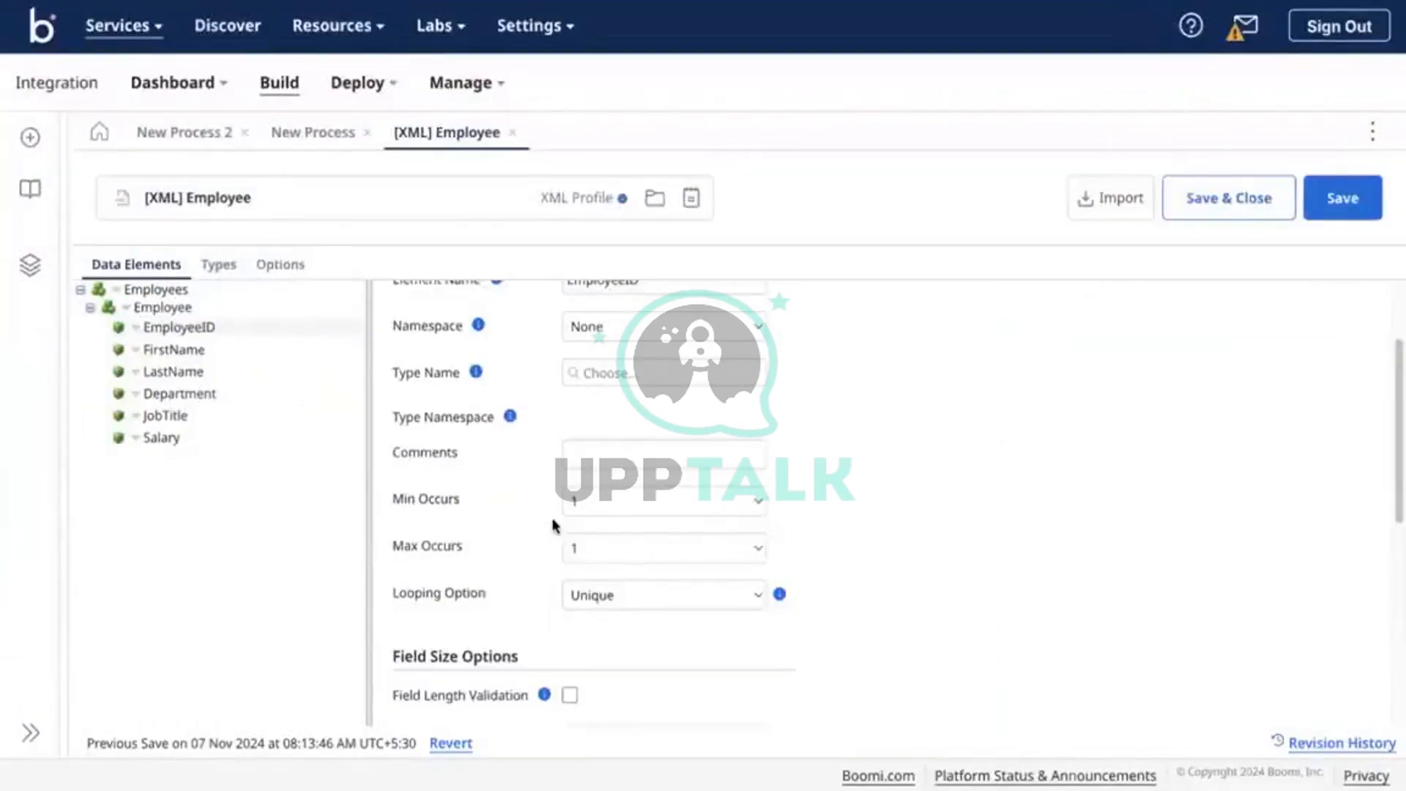
In the [XML] Employee profile, set EmployeeID's Min Occurs to 0 and its Max Occurs to unbounded
scroll(586, 525, "down", 1)
left_click(638, 529)
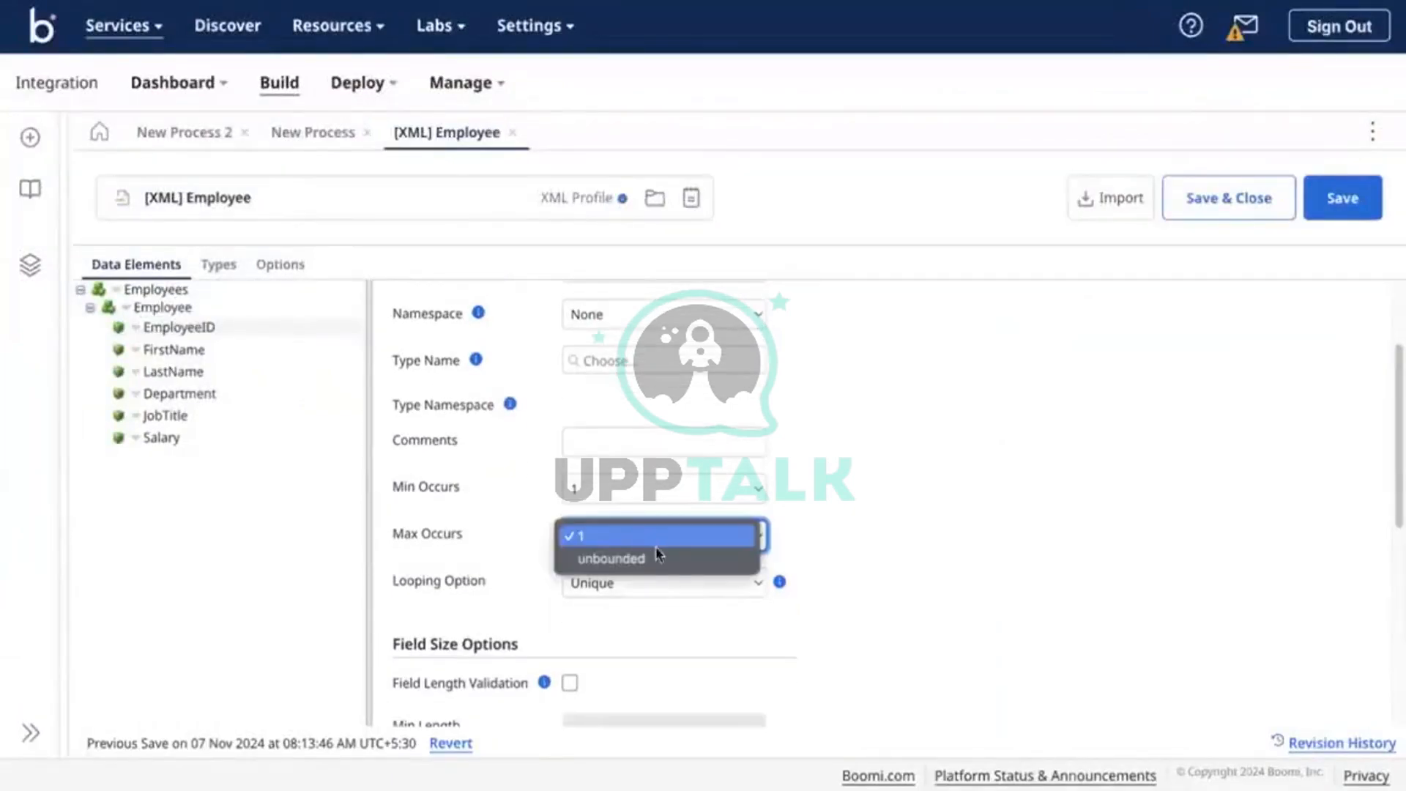
left_click(575, 535)
left_click(598, 480)
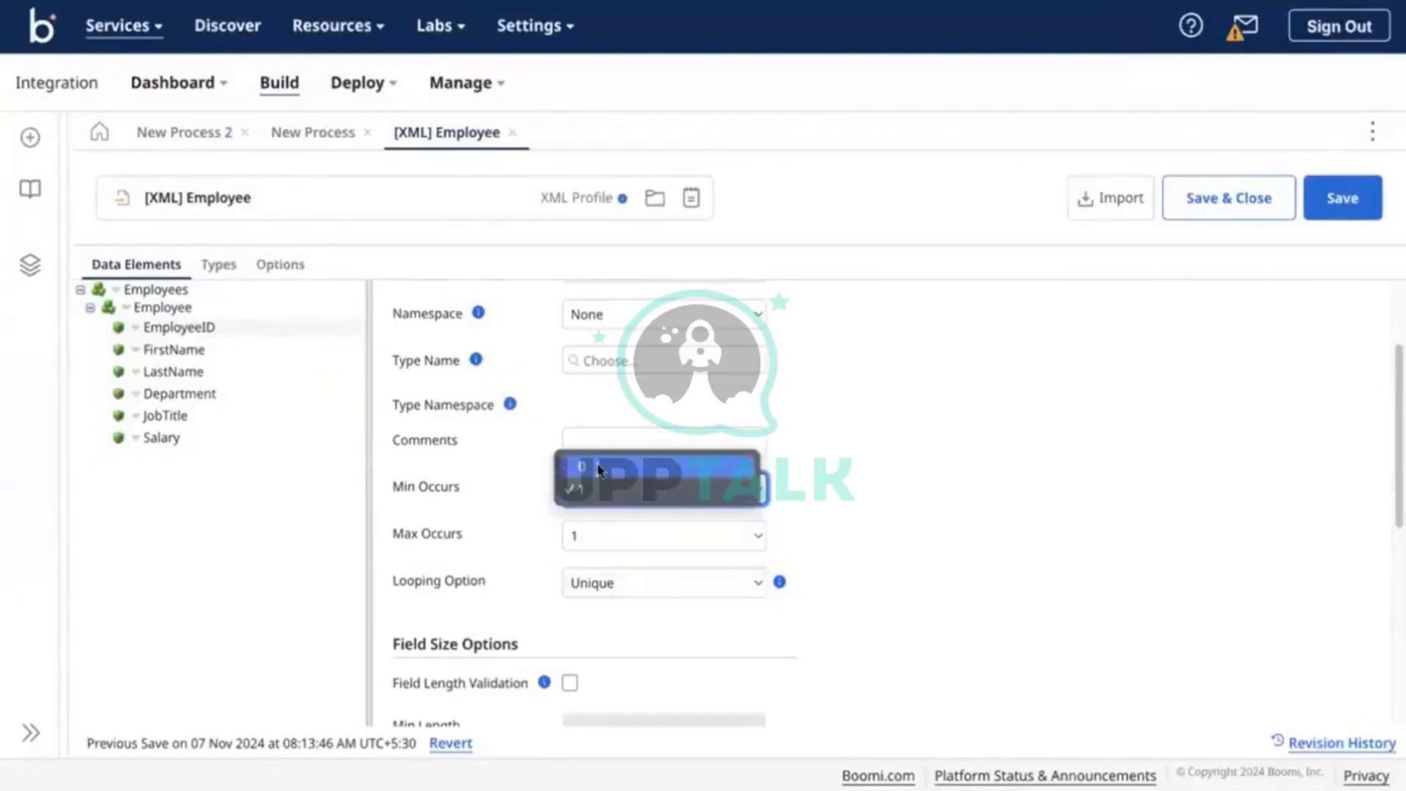
left_click(599, 469)
left_click(567, 542)
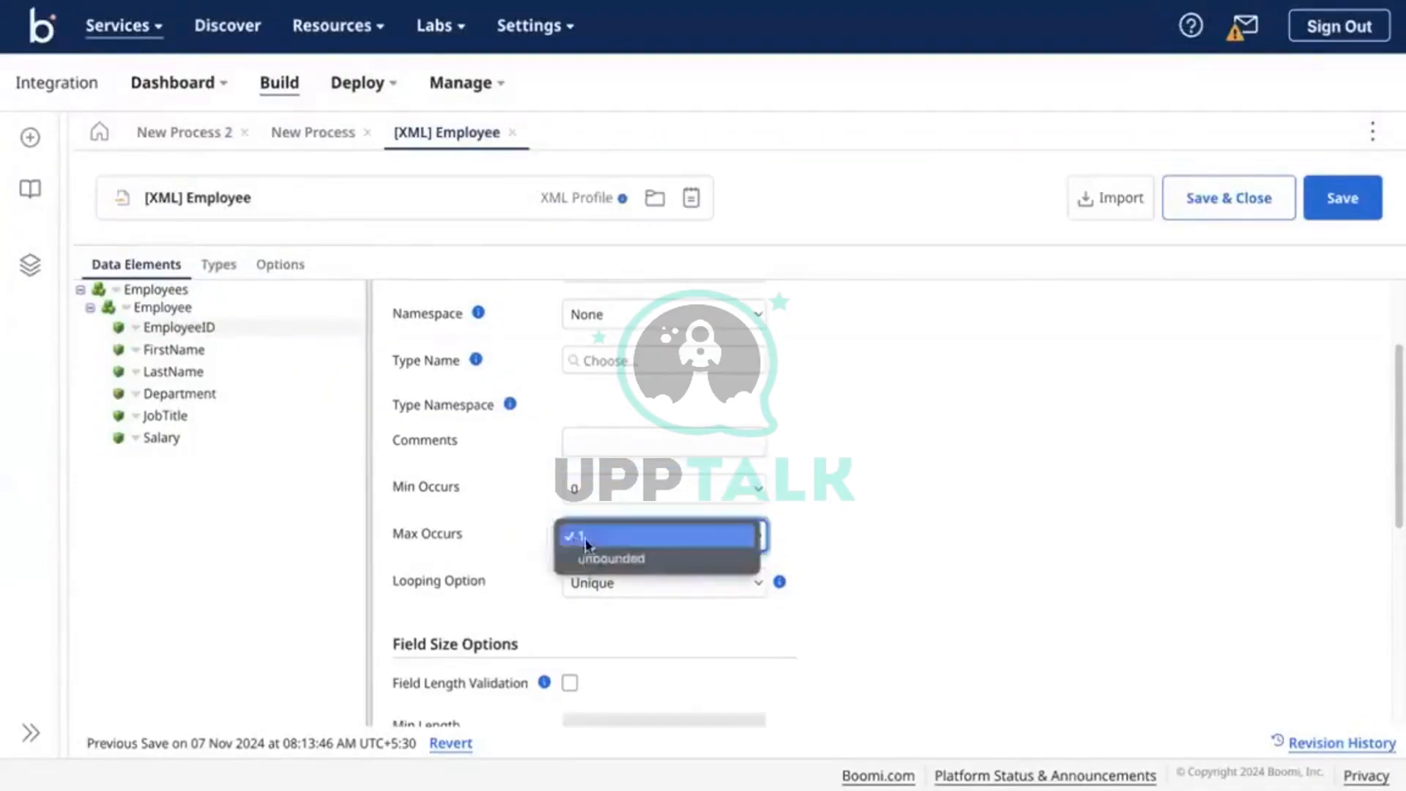
left_click(513, 553)
scroll(544, 520, "down", 1)
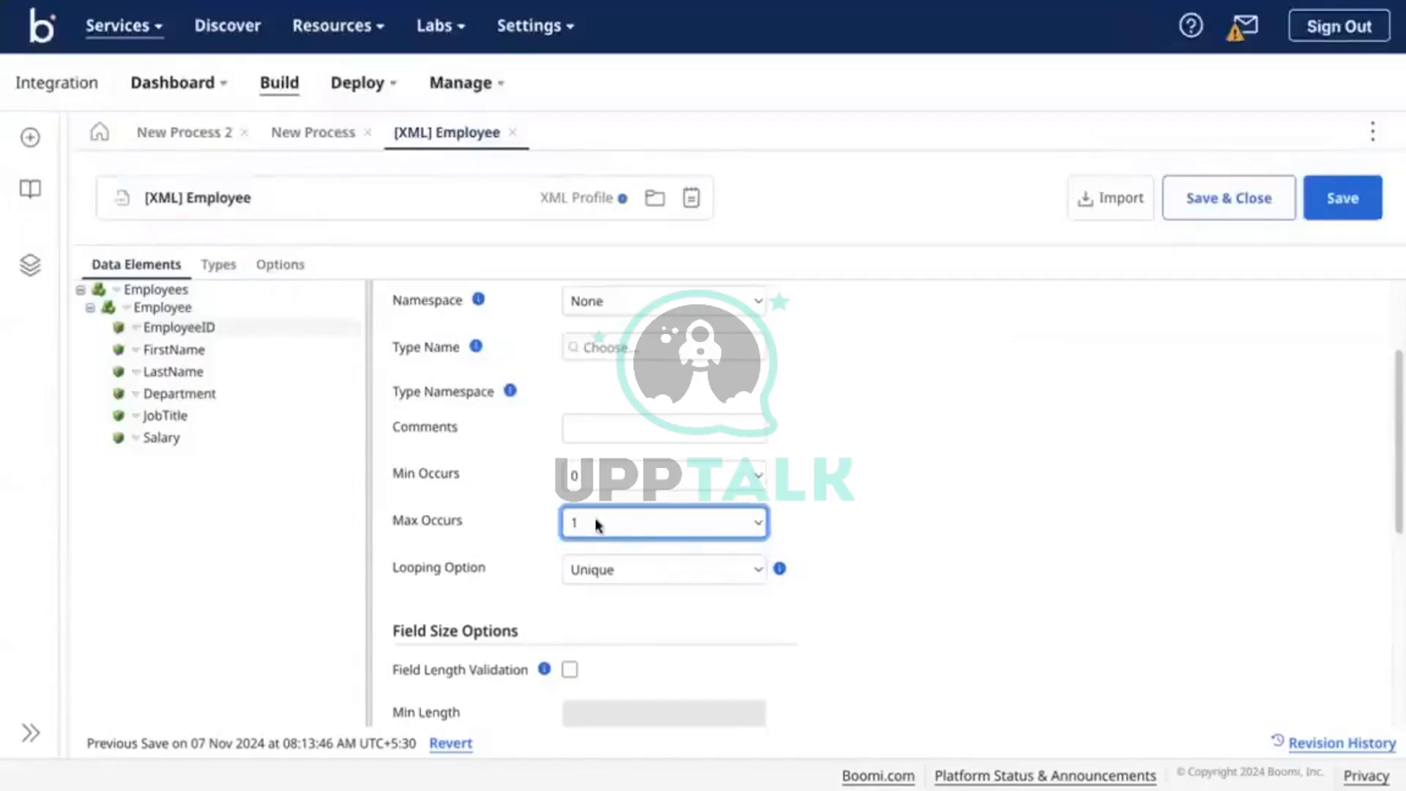
left_click(595, 516)
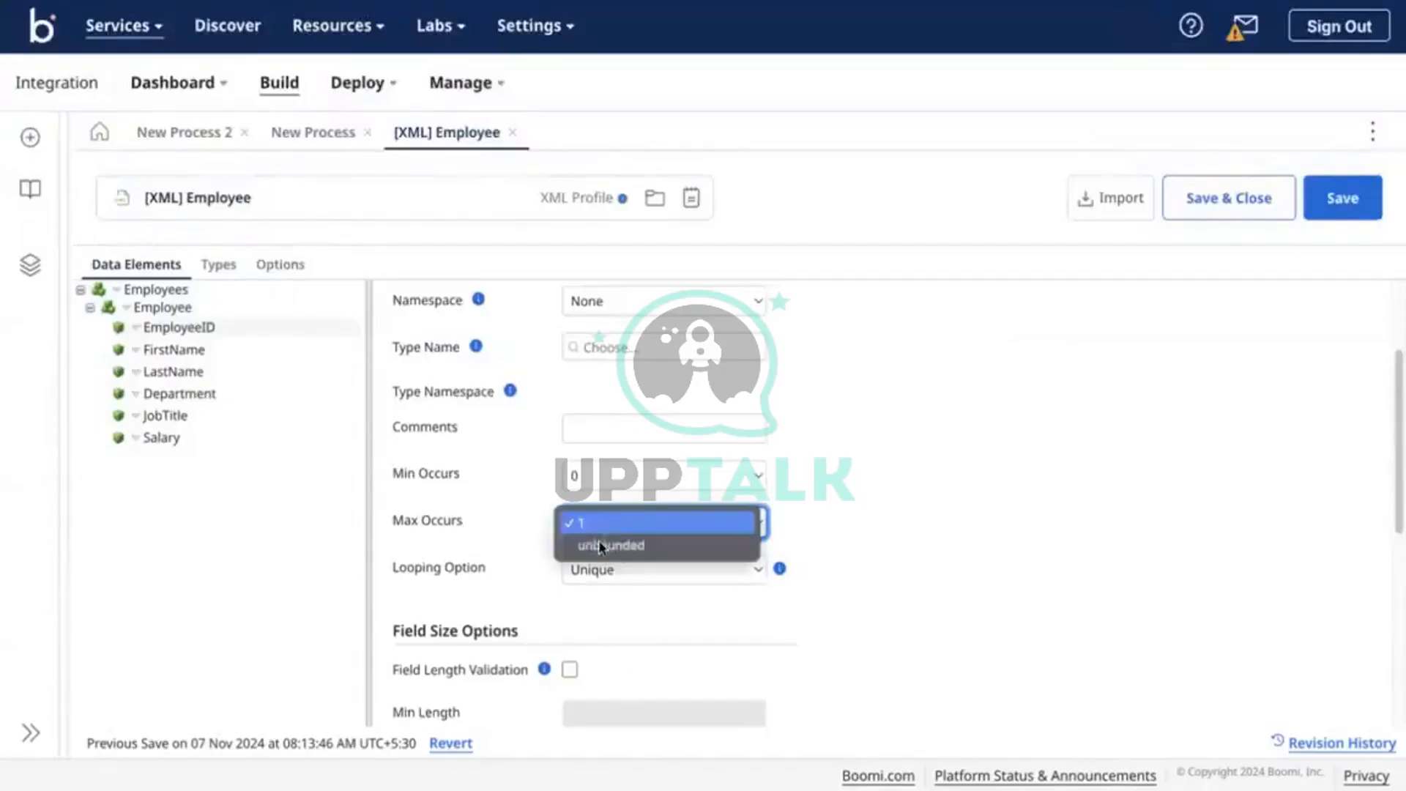
left_click(599, 546)
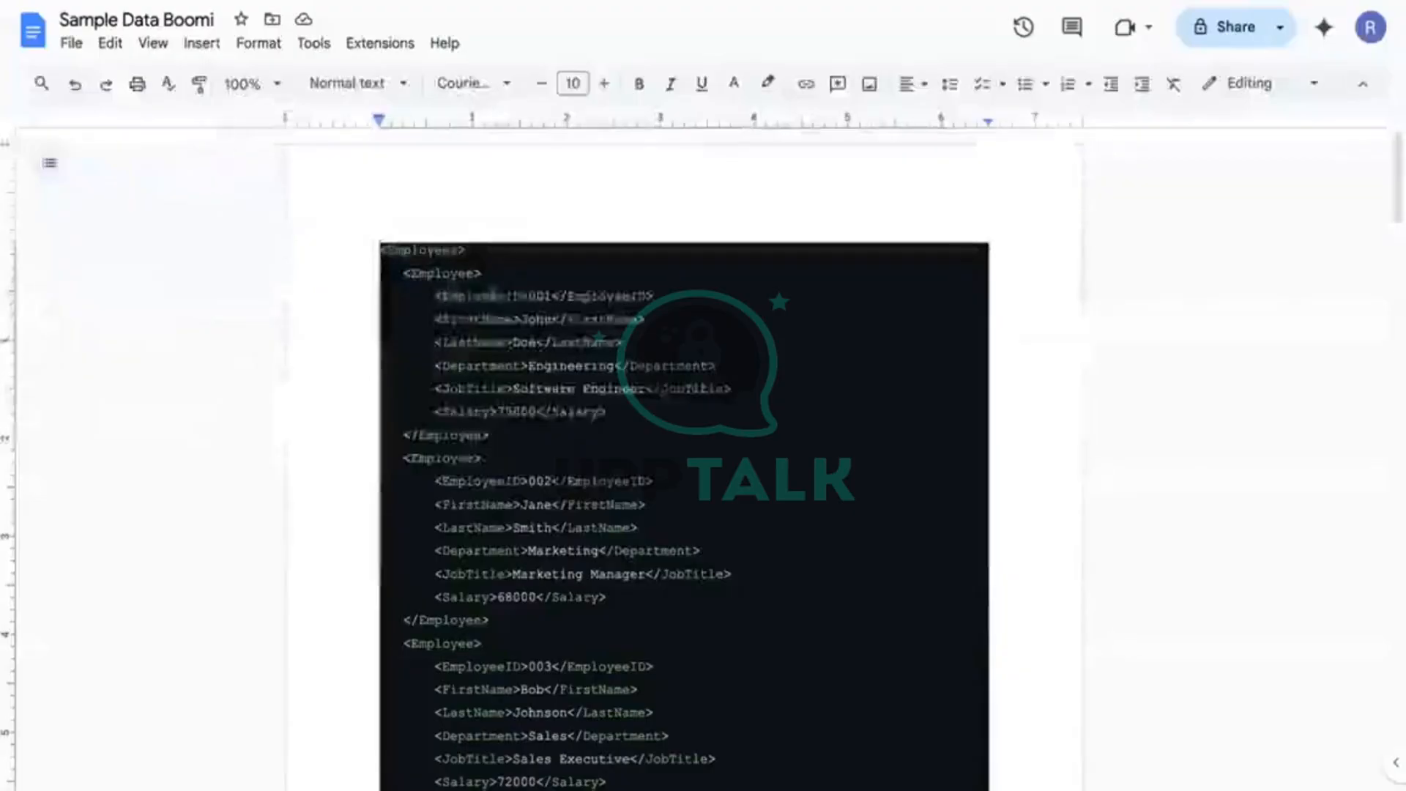
Examine the EmployeeID value of the first Employee record in the Sample Data Boomi document
double_click(540, 296)
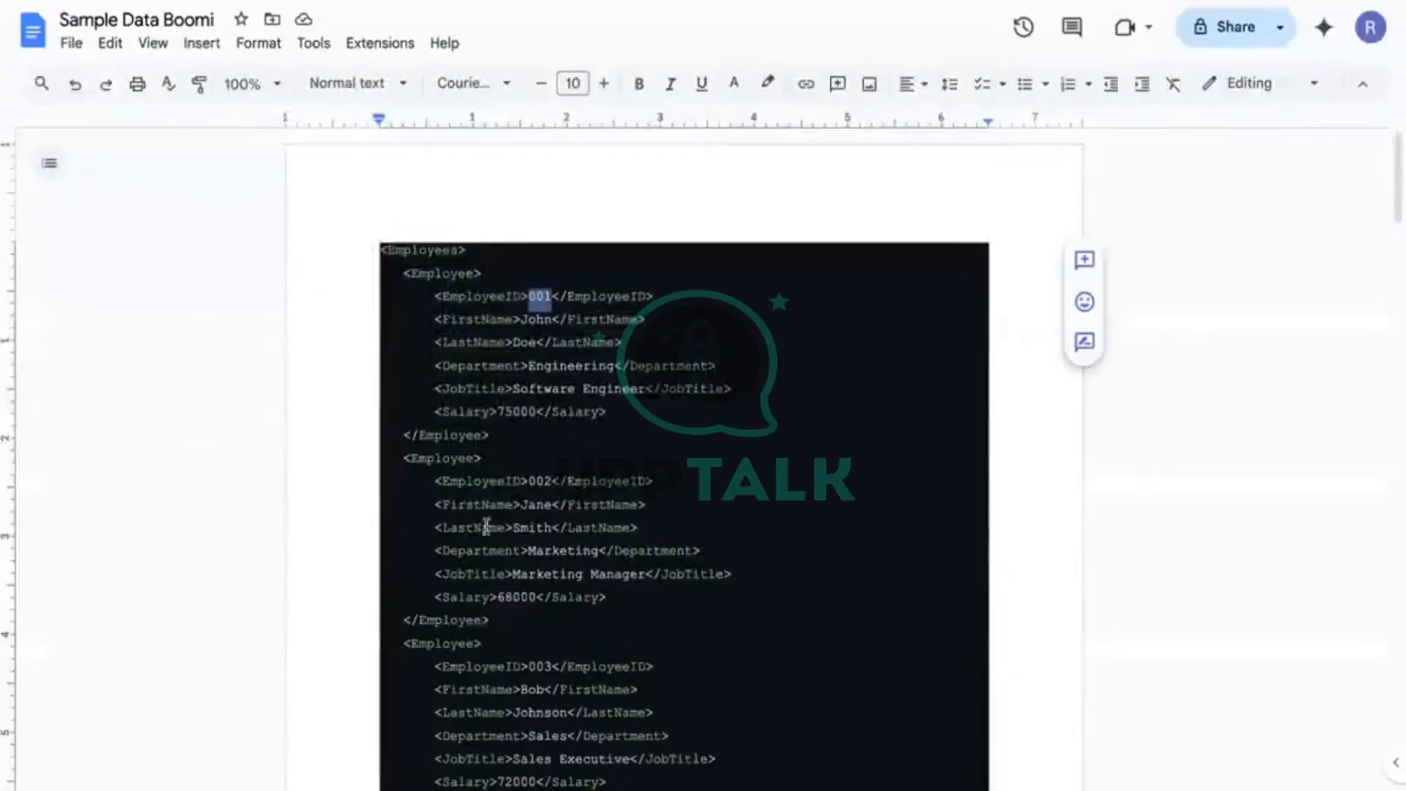
Look through the sample employee records, switch to Boomi and set EmployeeID's Min Occurs to 1
scroll(487, 526, "down", 6)
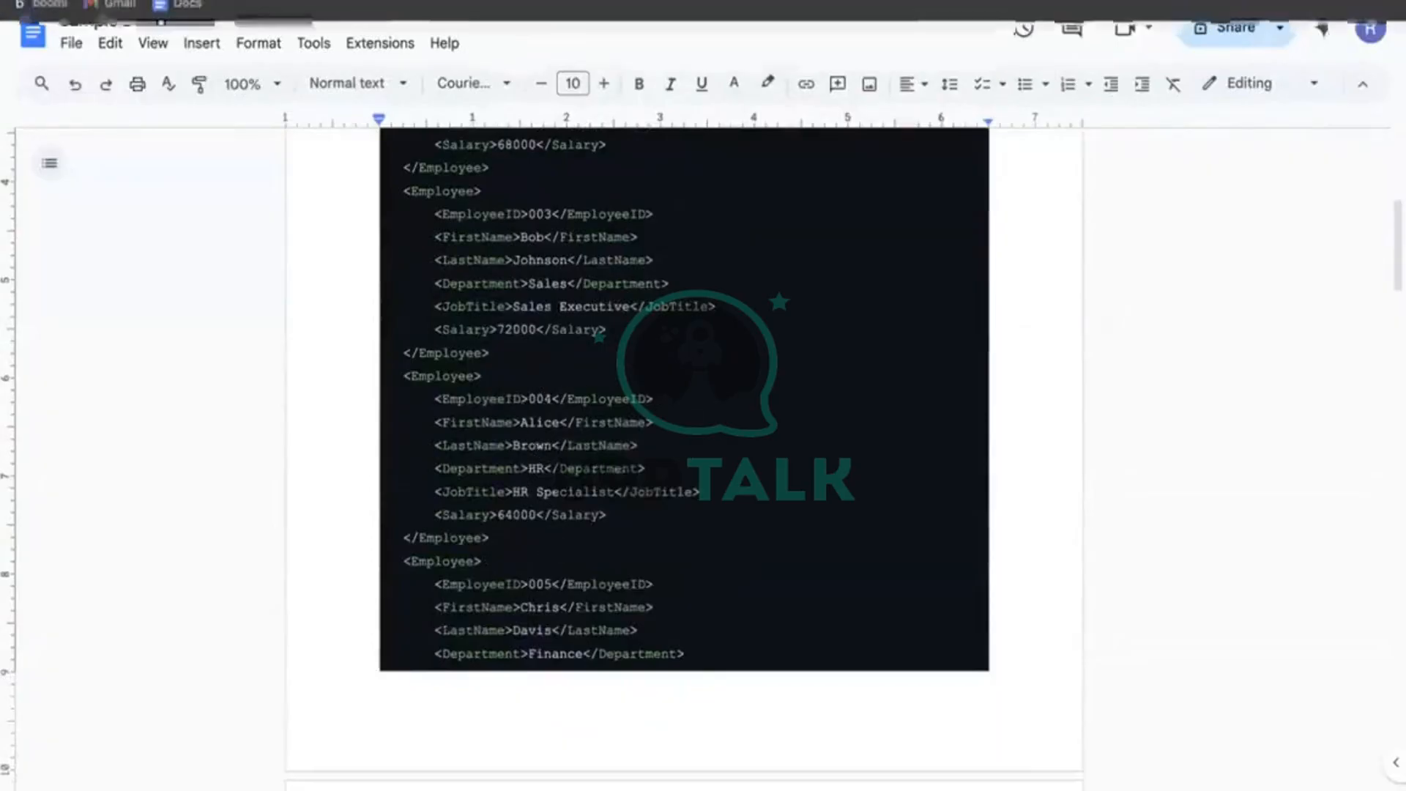
left_click(623, 3)
left_click(635, 476)
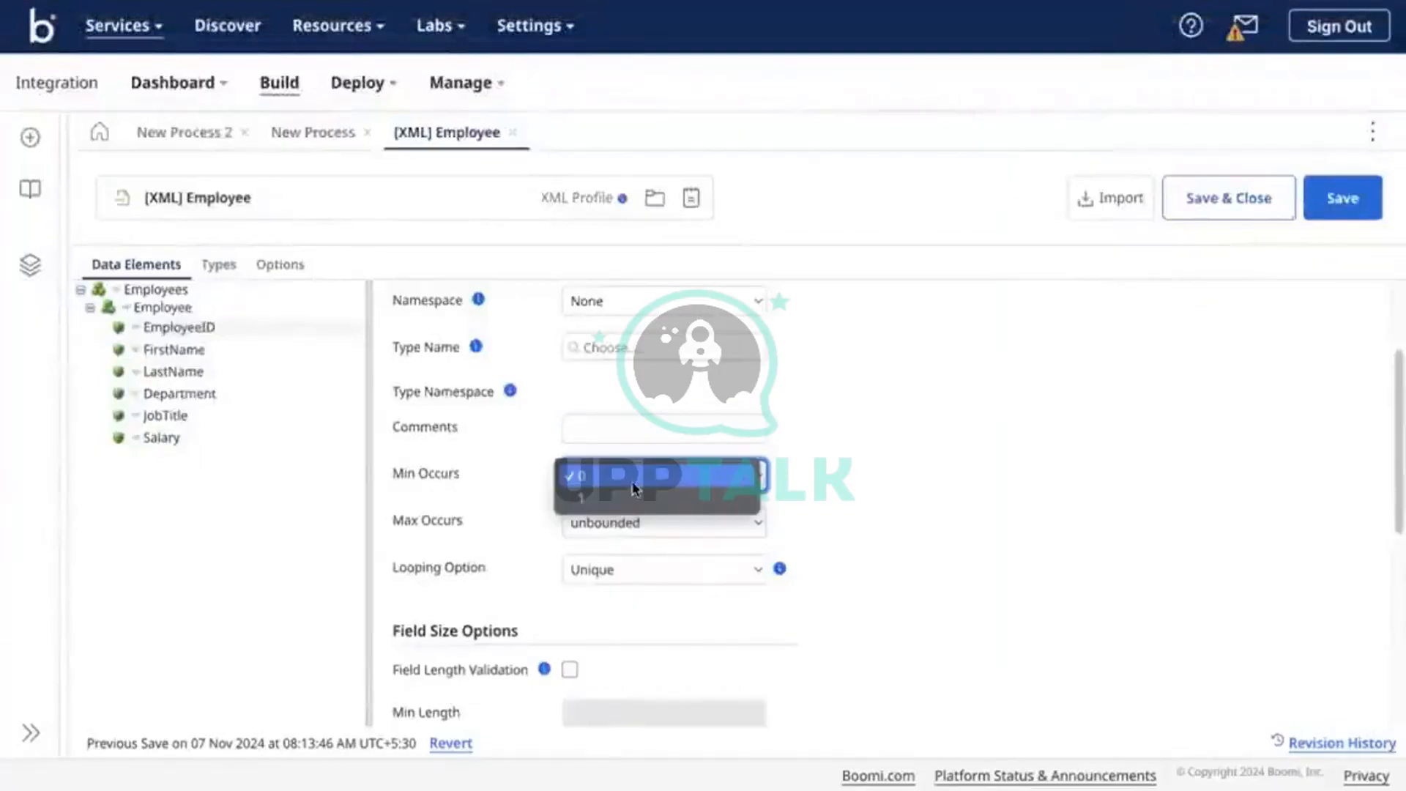
left_click(614, 495)
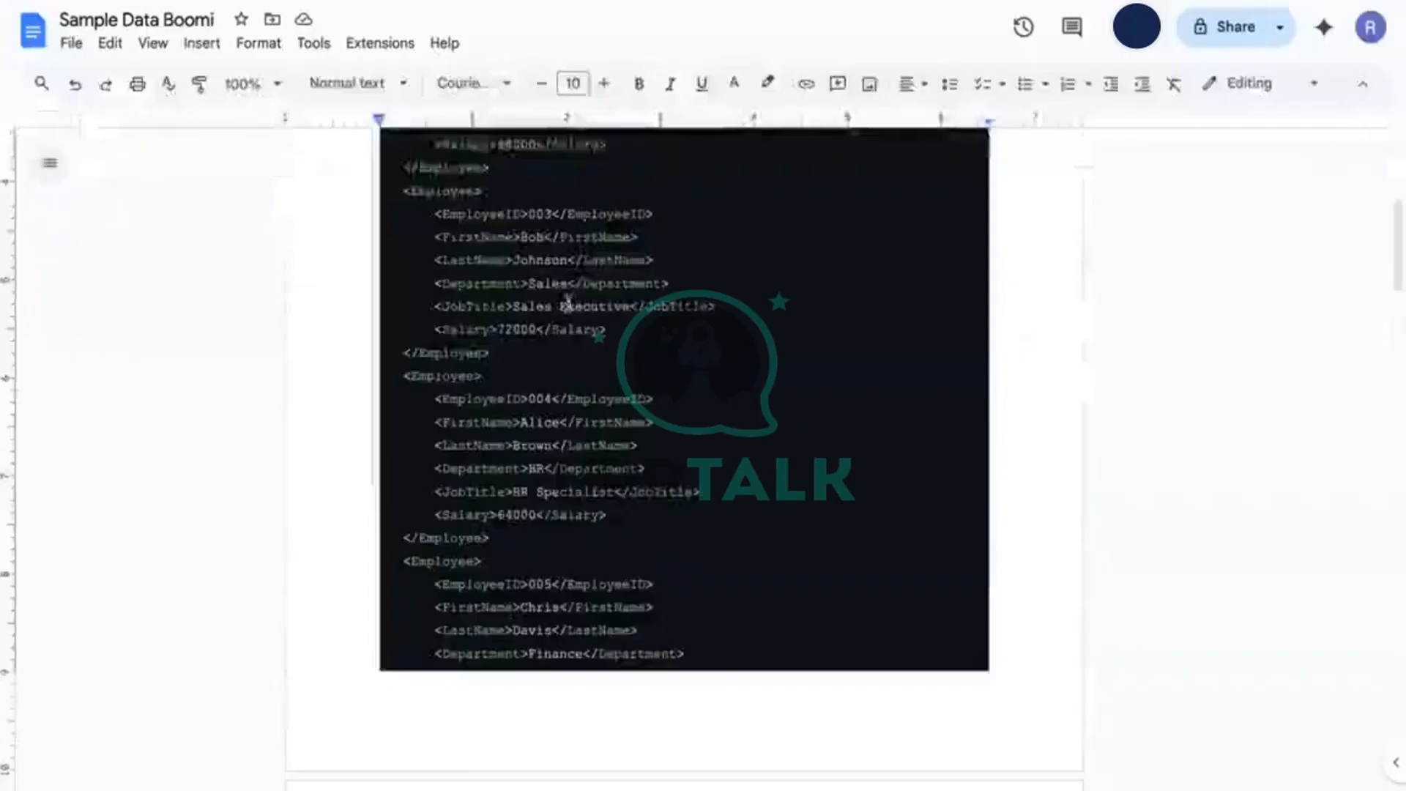
Check the sample records in Google Docs, and in Boomi set EmployeeID's Min Occurs to 0 and Max Occurs to 1
scroll(542, 380, "down", 3)
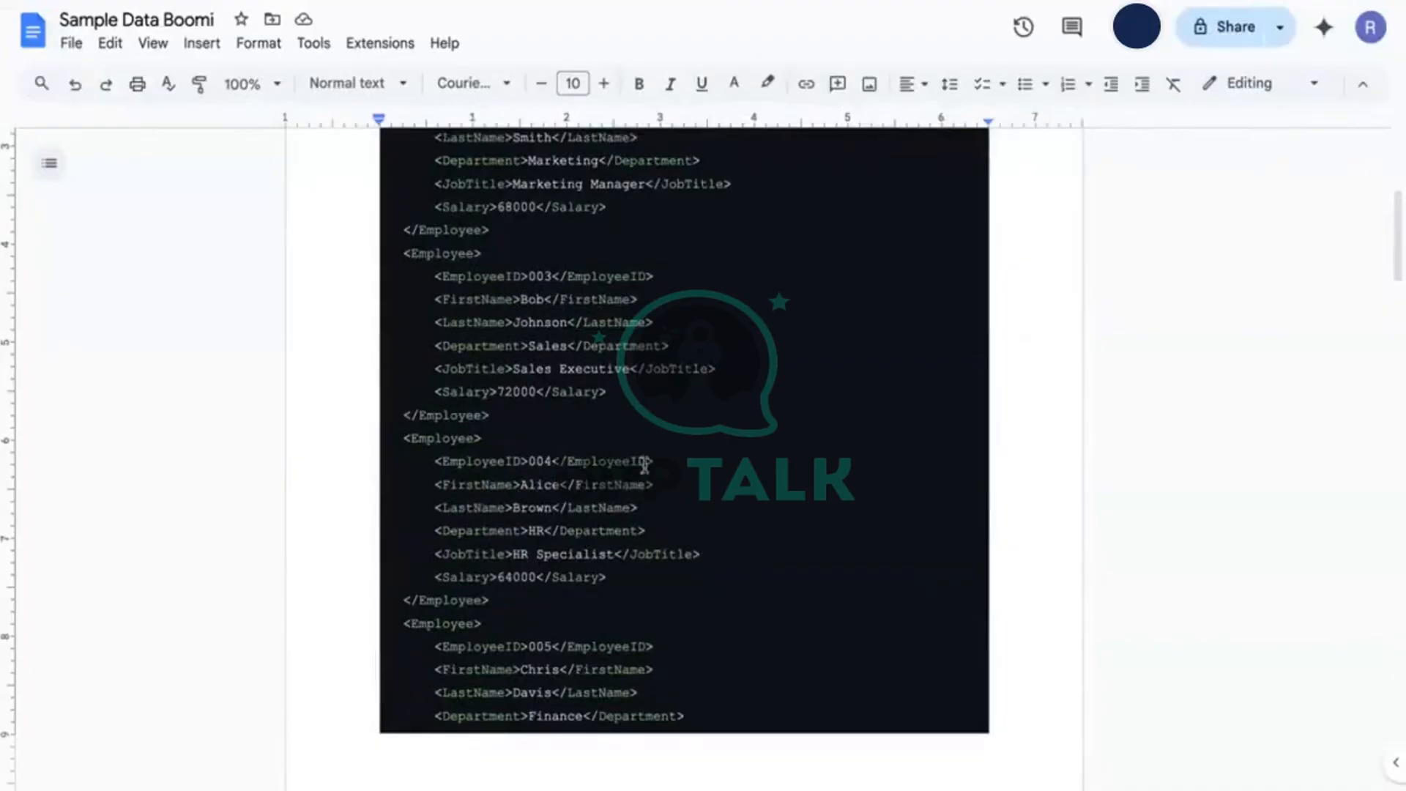
scroll(643, 465, "up", 1)
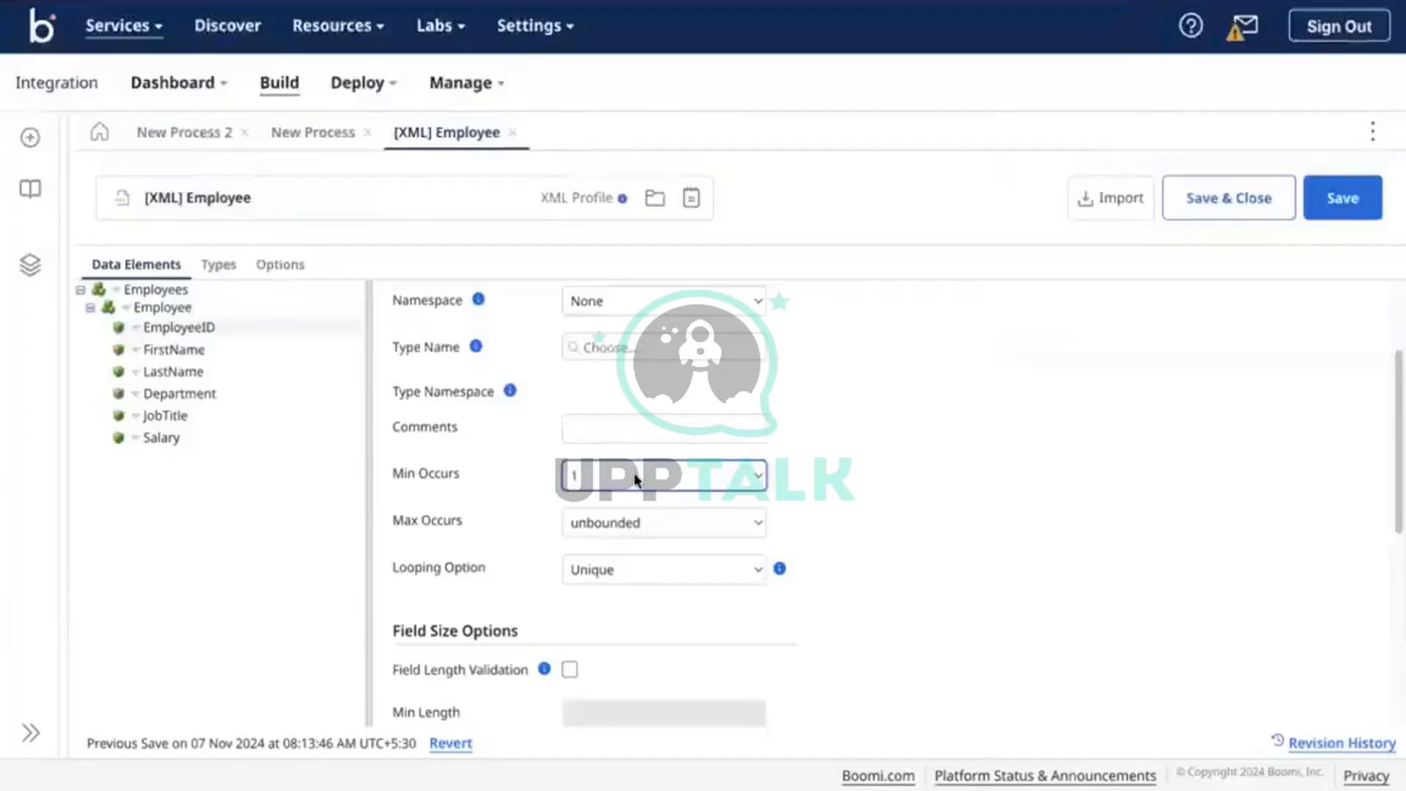
left_click(634, 473)
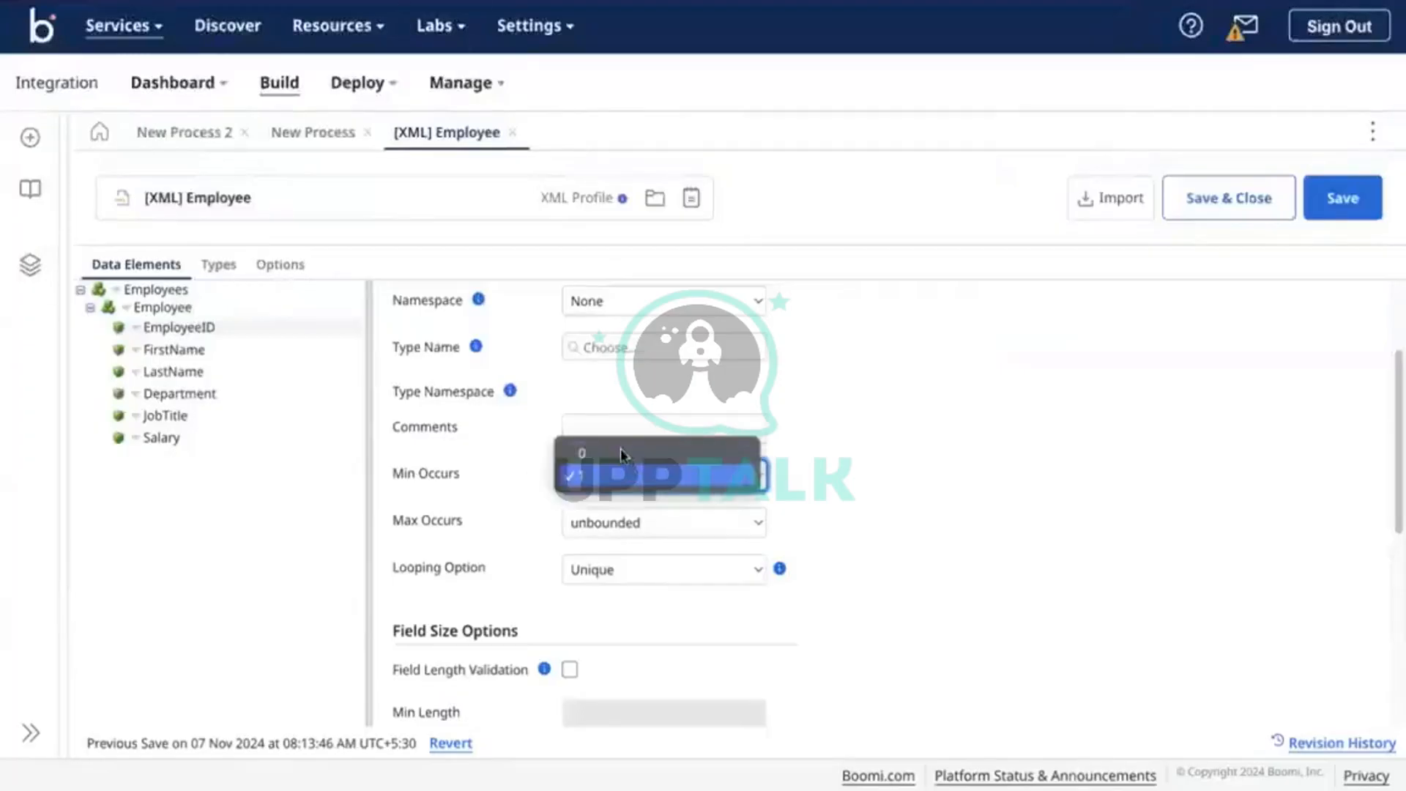
left_click(582, 452)
left_click(608, 522)
left_click(614, 491)
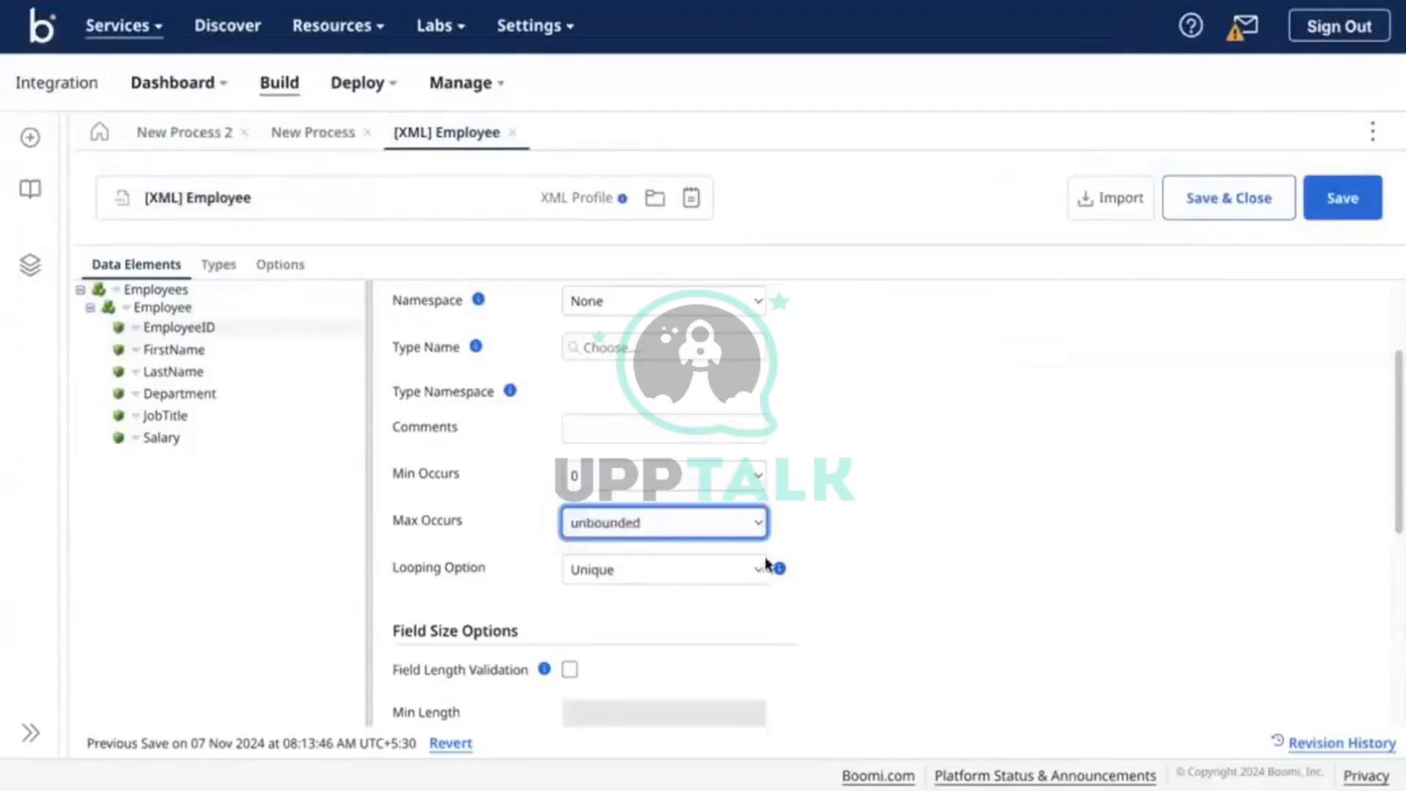
Read the help for the Unique looping option and highlight the Sales Executive employee record in the Google Docs sample data
mouse_move(783, 568)
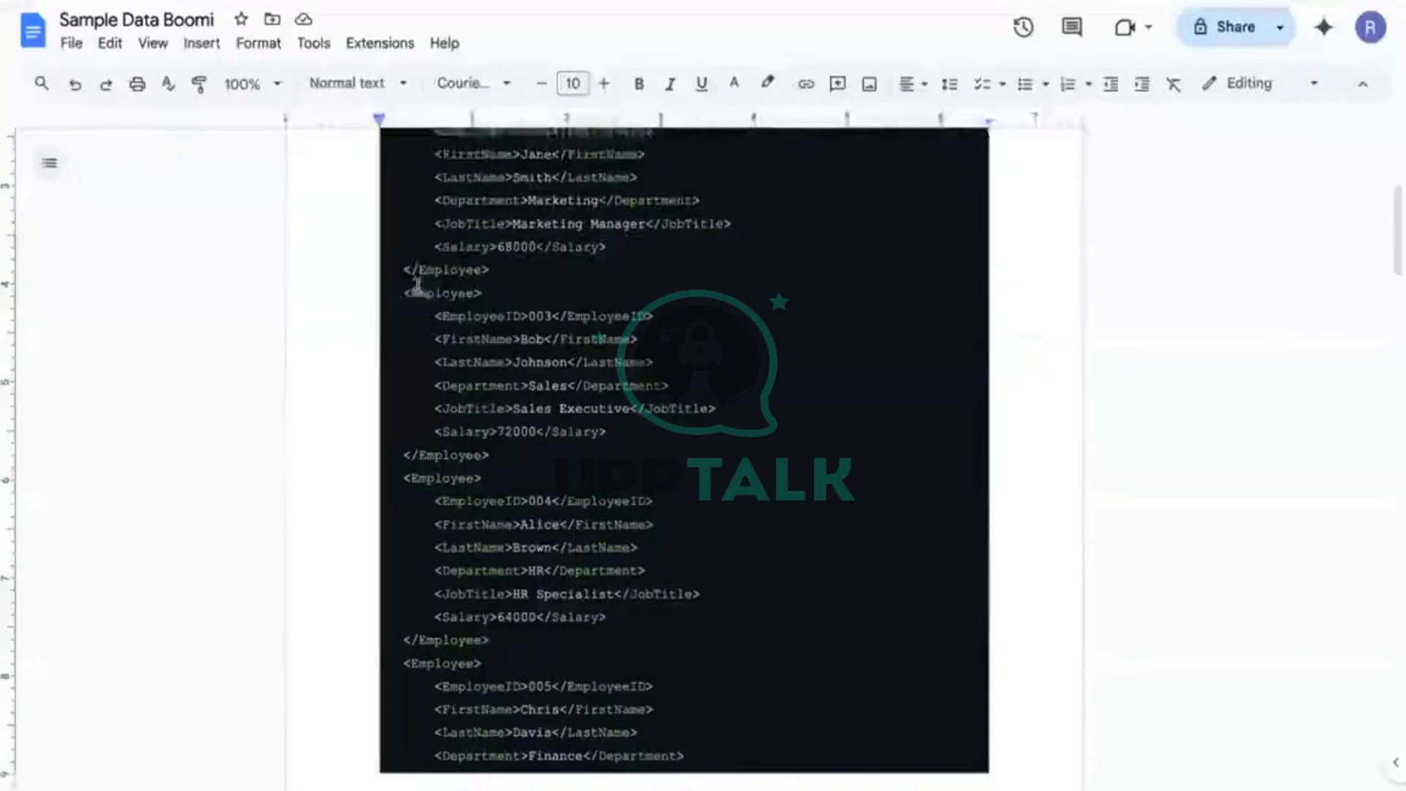
left_click_drag(404, 292, 494, 455)
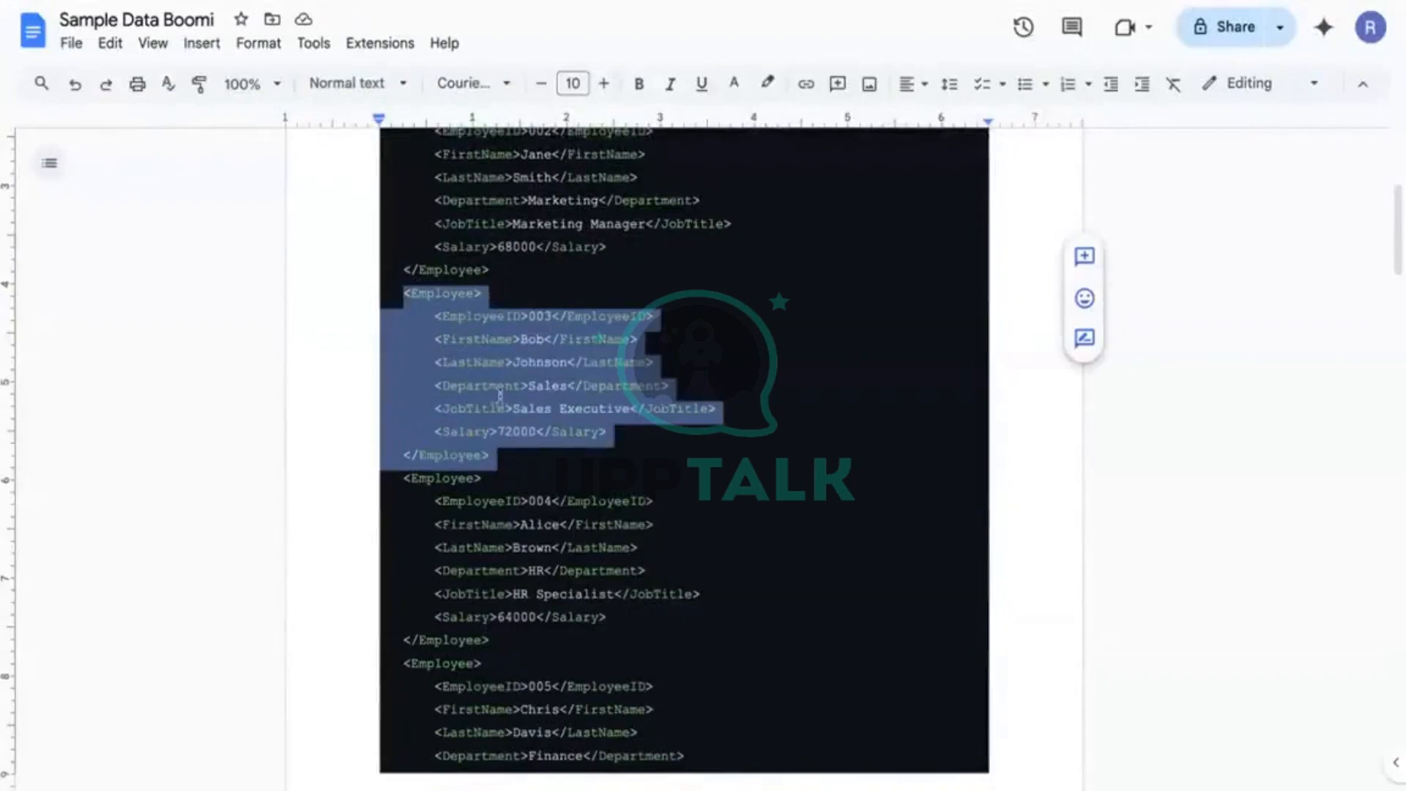
scroll(511, 470, "down", 1)
scroll(468, 688, "down", 1)
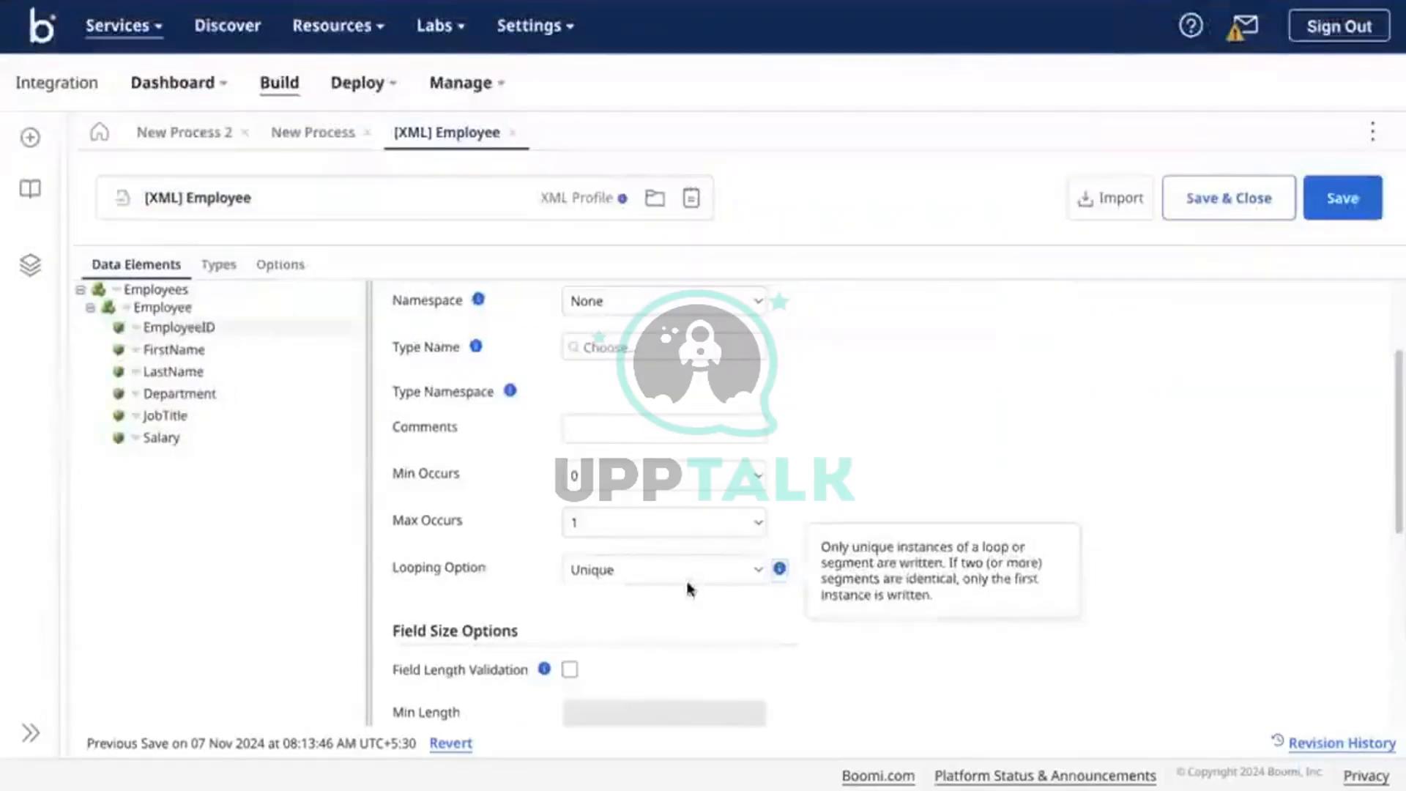
Switch to Boomi, set EmployeeID's Looping Option to Occurrence and view the option's help
left_click(685, 578)
left_click(662, 591)
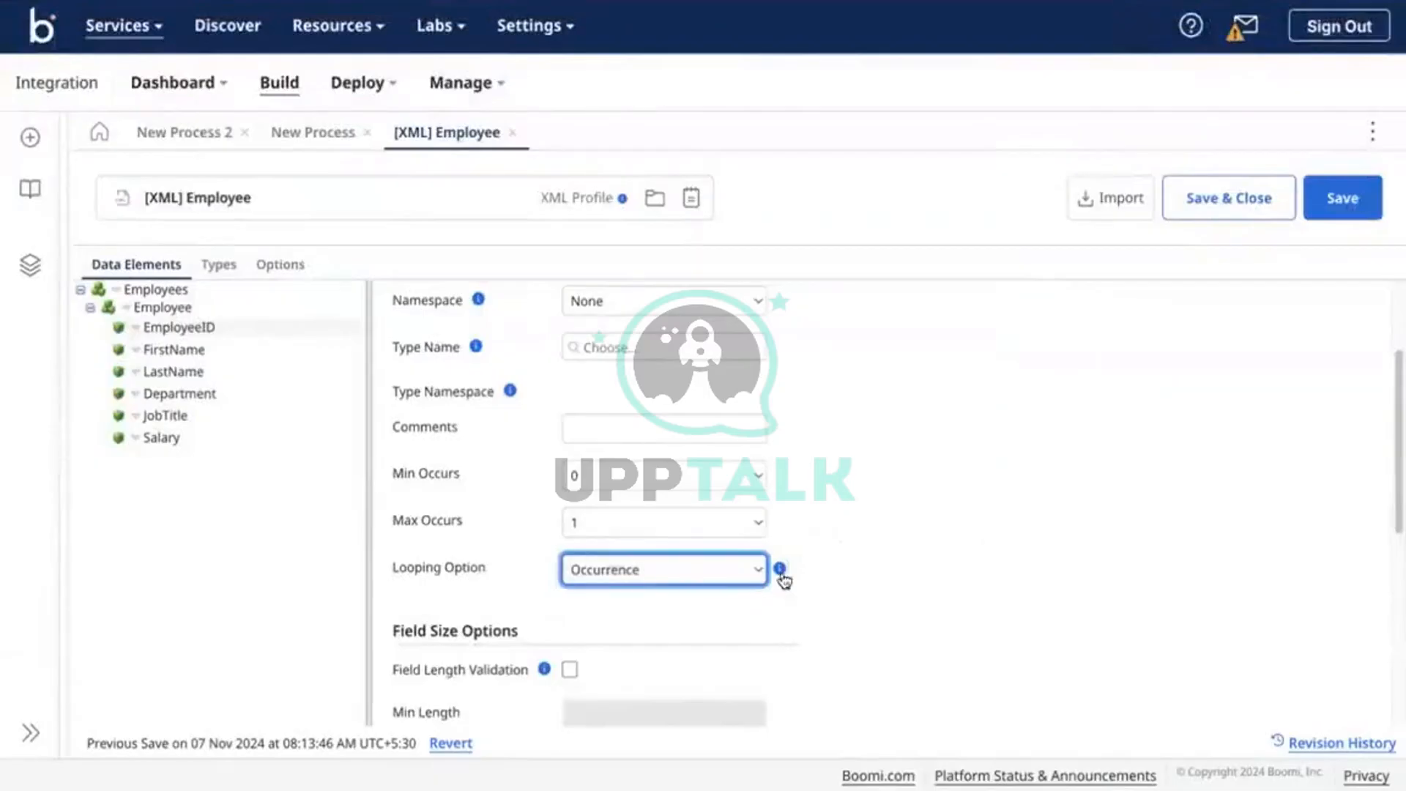
left_click(783, 575)
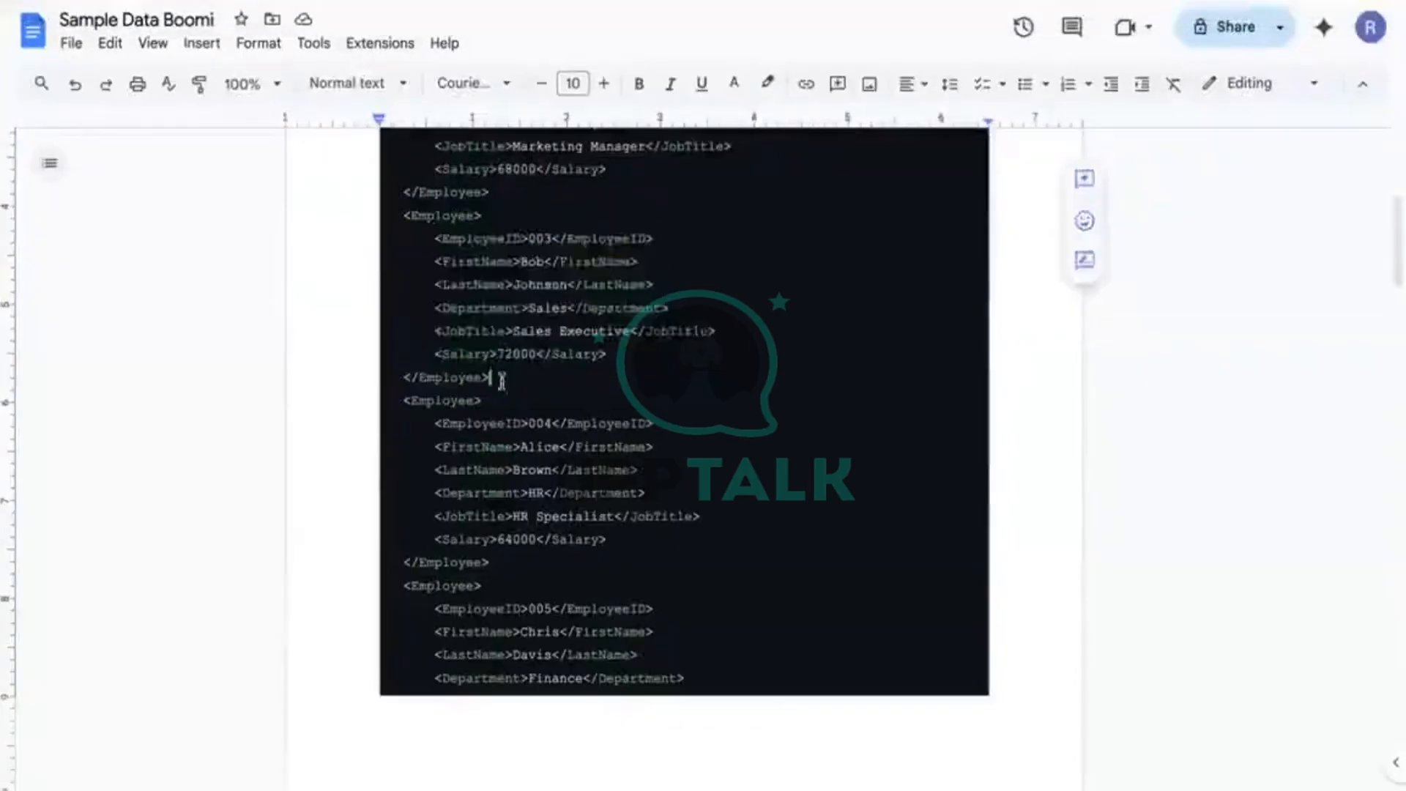
Copy the Sales Executive employee record in the Google Docs sample data and paste a duplicate directly below it
left_click_drag(487, 377, 402, 216)
key("ctrl+c")
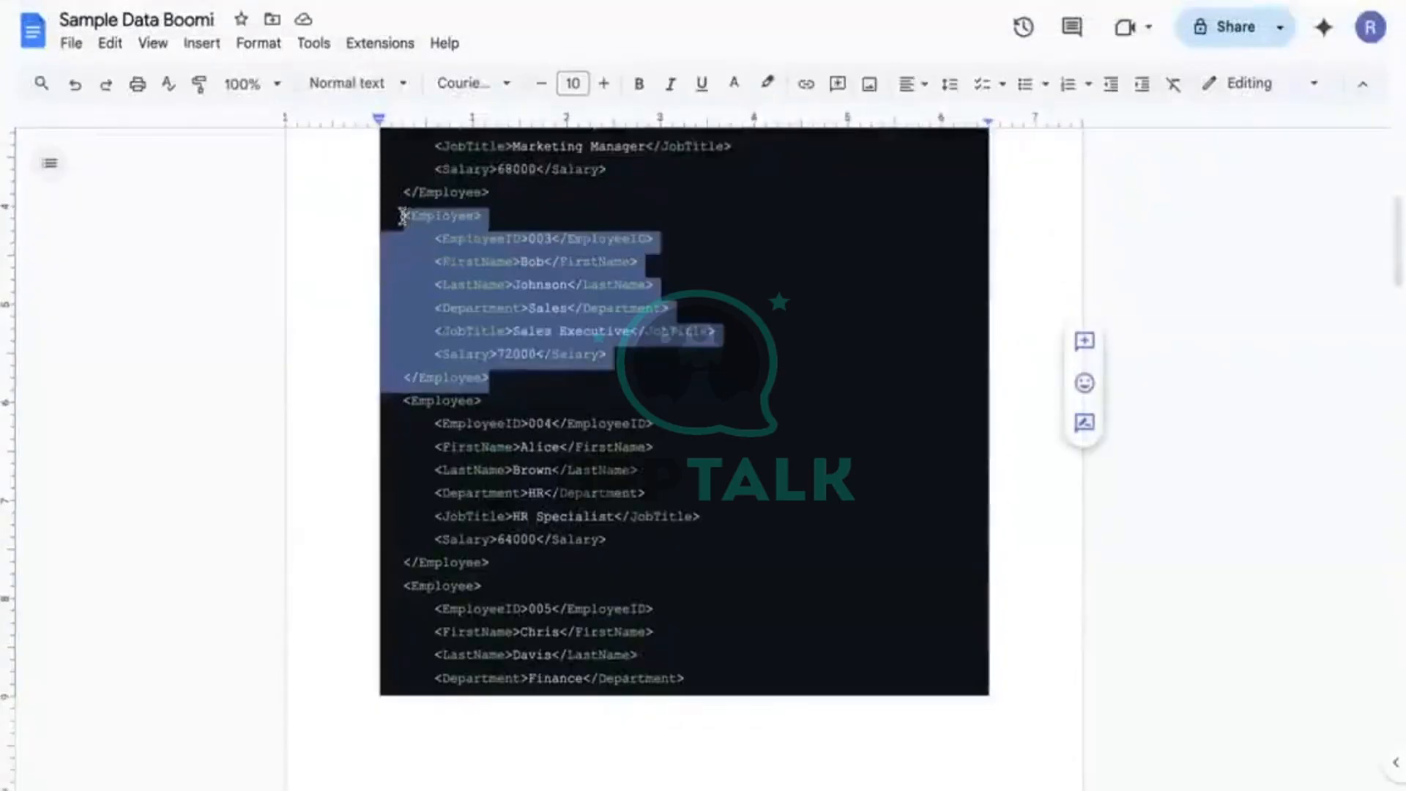
left_click(484, 401)
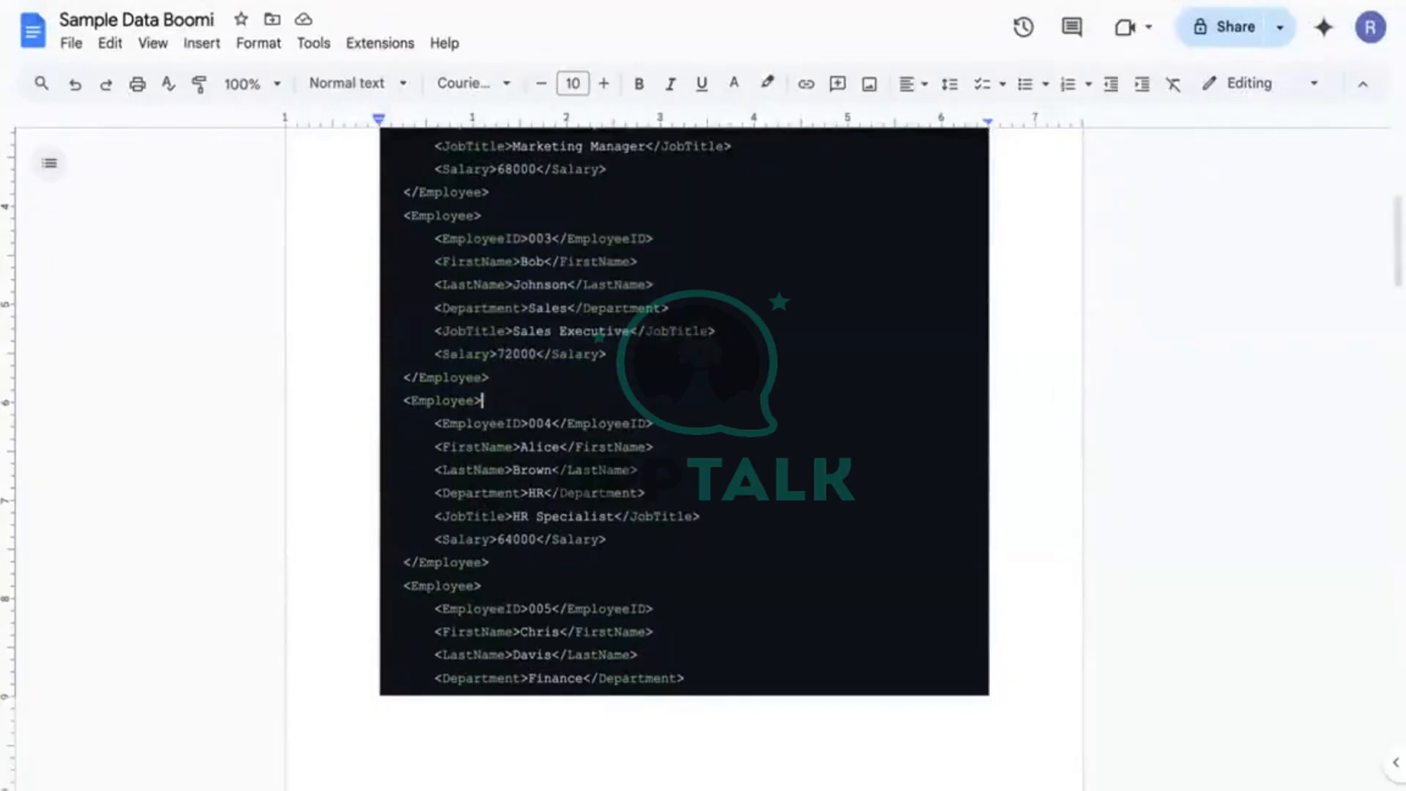
key("Return")
key("ctrl+v")
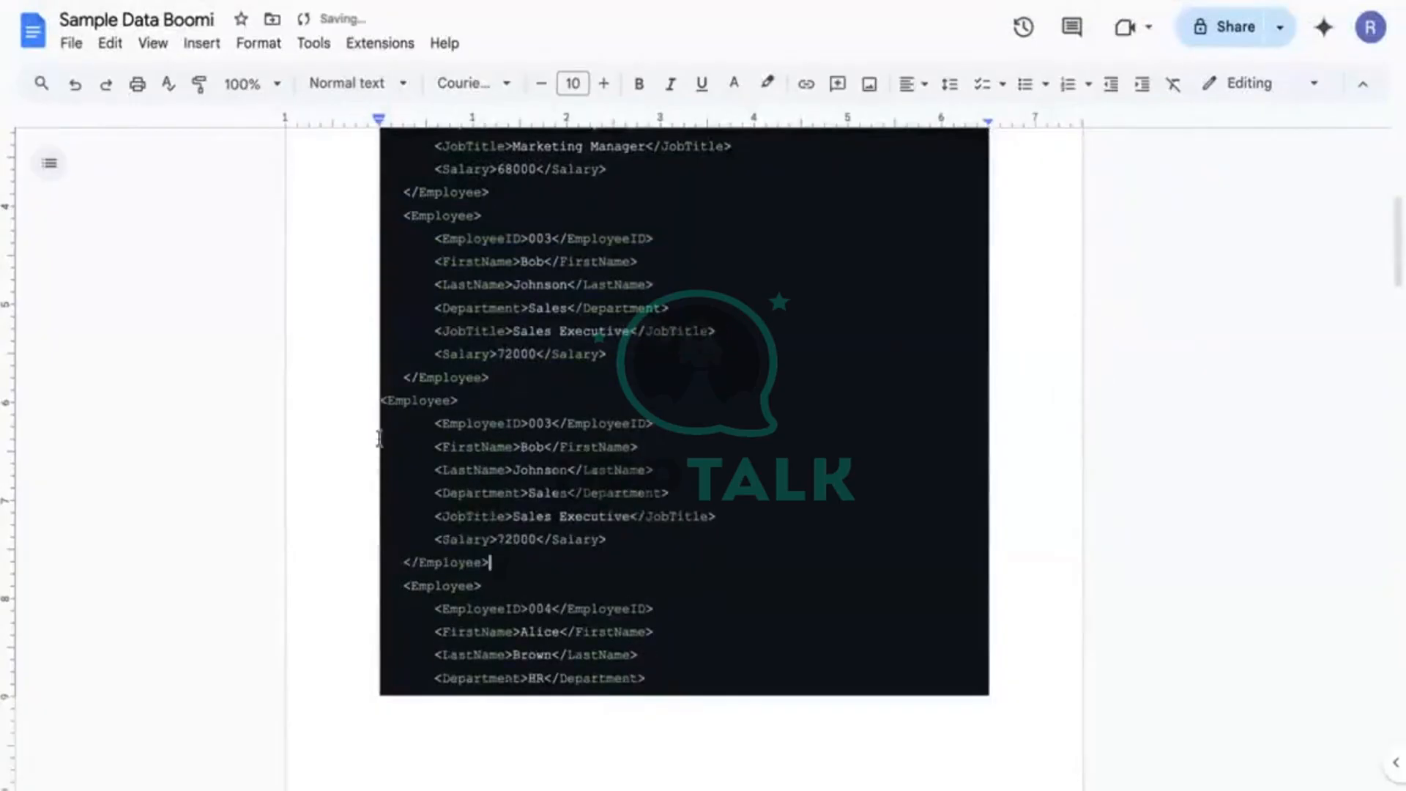
Try to indent the opening Employee tag of the pasted duplicate record
left_click(379, 403)
key("Tab")
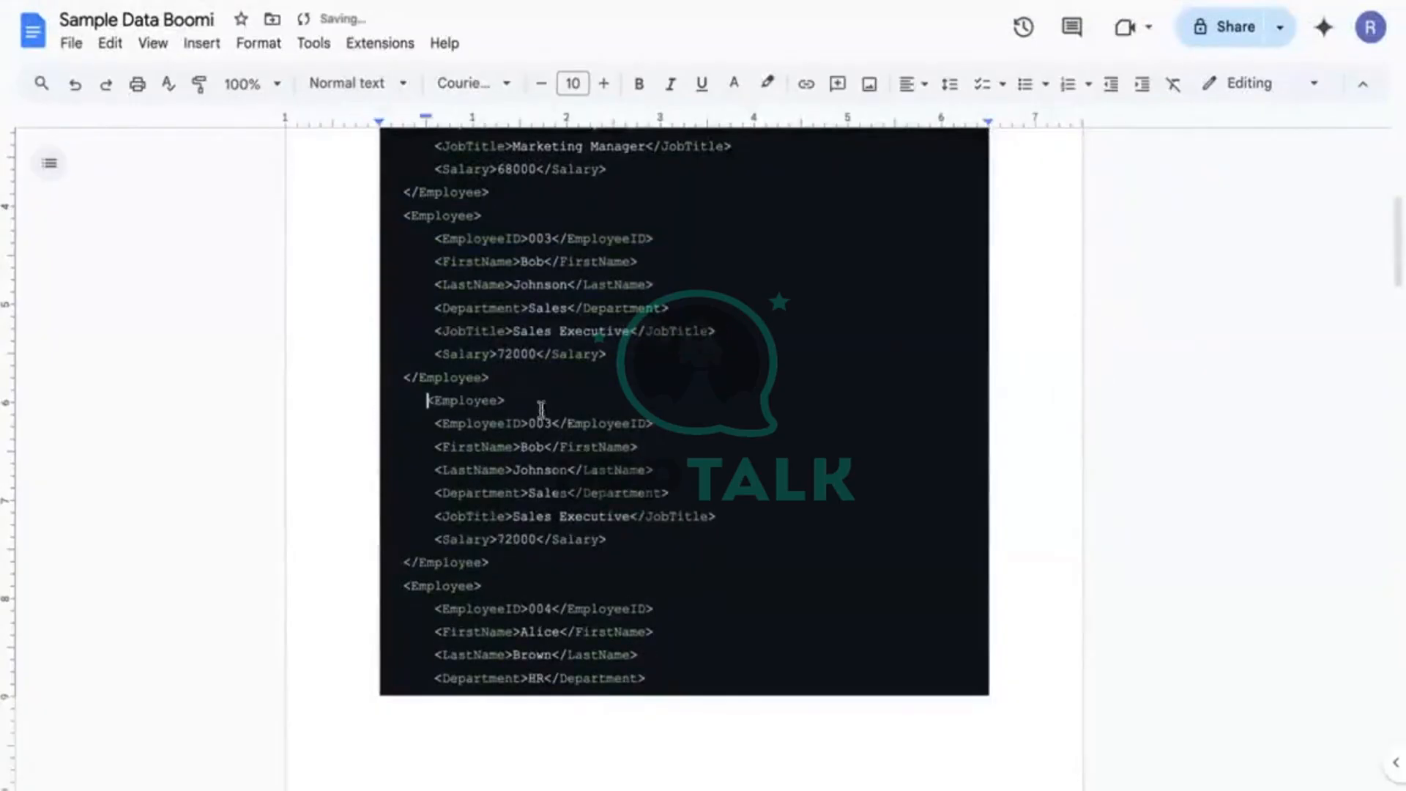
key("BackSpace")
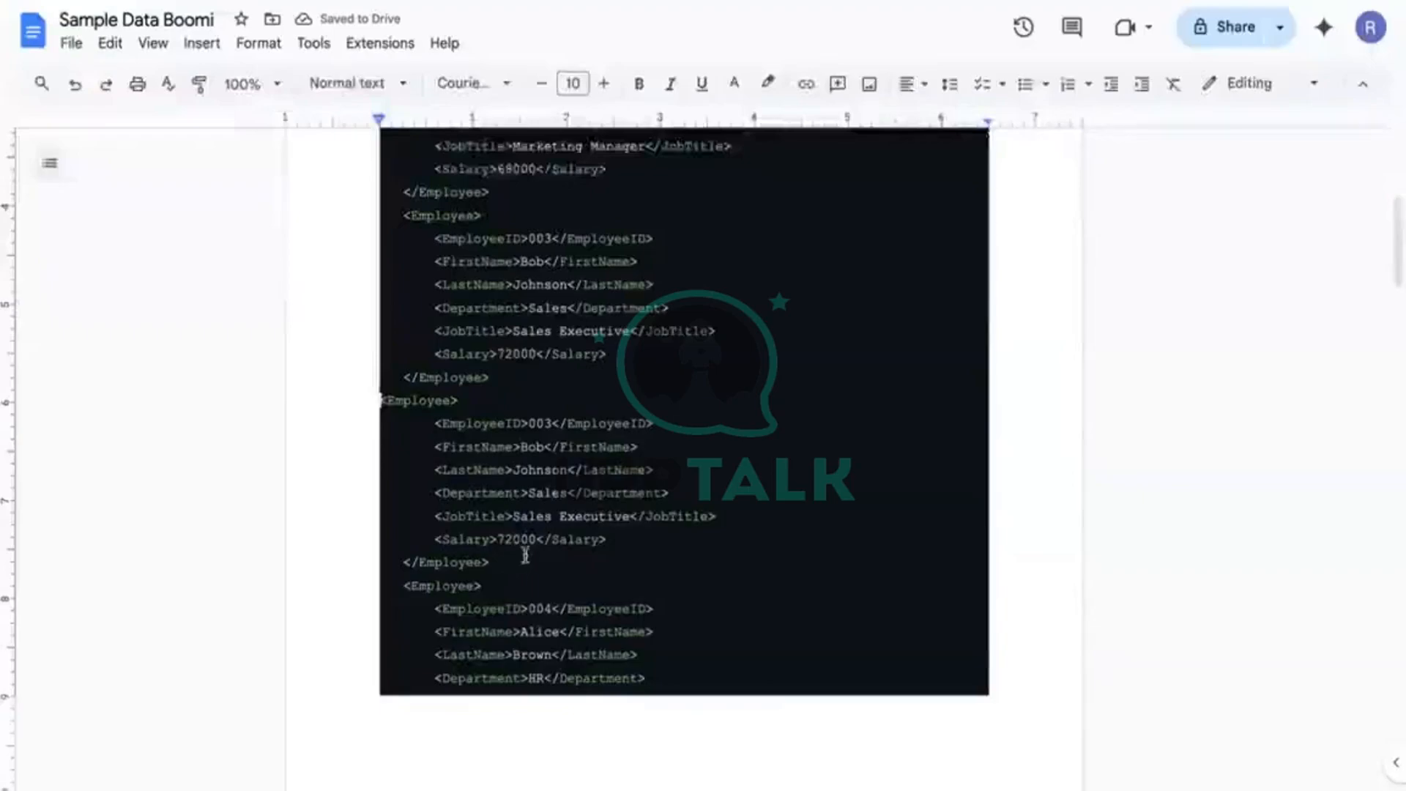
Highlight the duplicated record in the sample data, and in Boomi set EmployeeID's Looping Option to Unique
left_click_drag(513, 542, 396, 422)
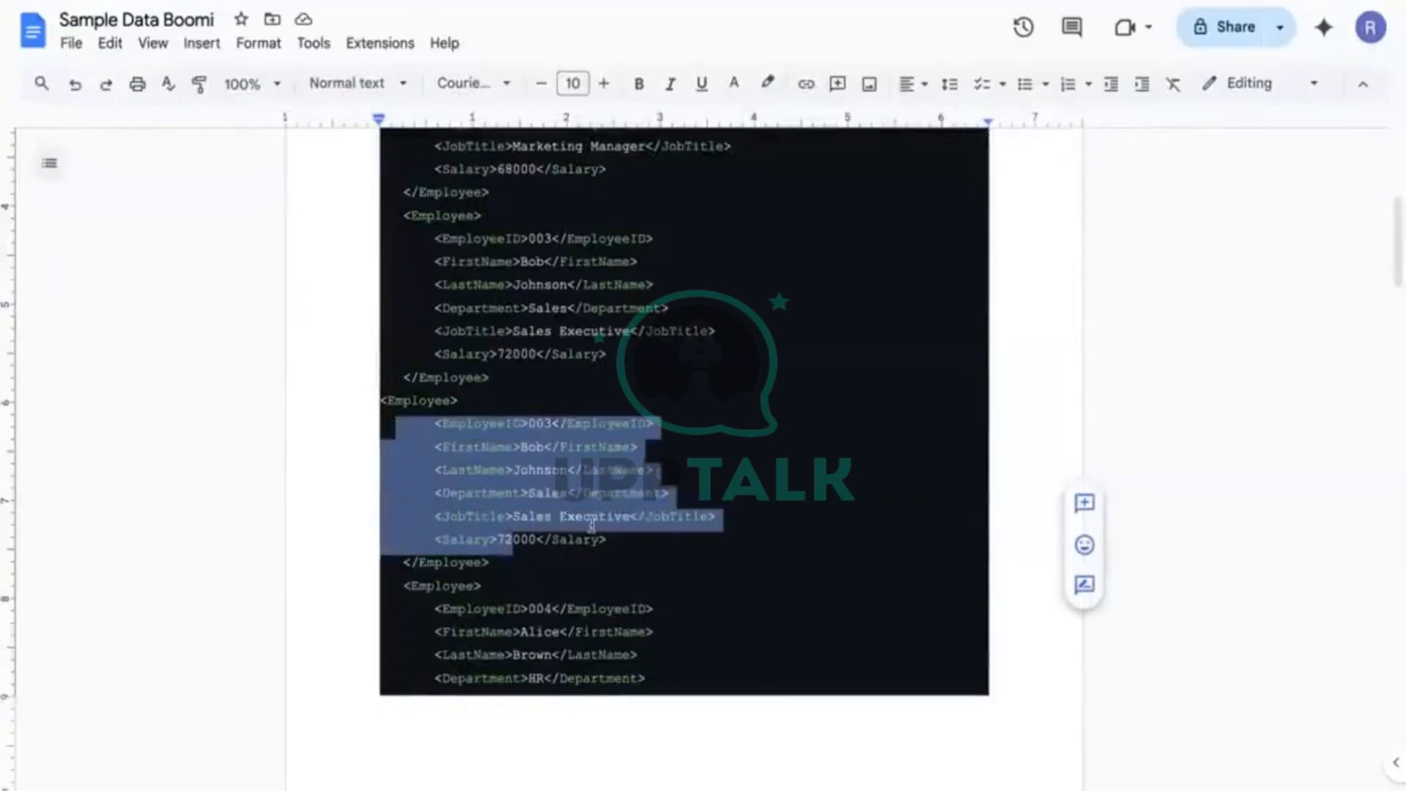
left_click_drag(491, 564, 377, 414)
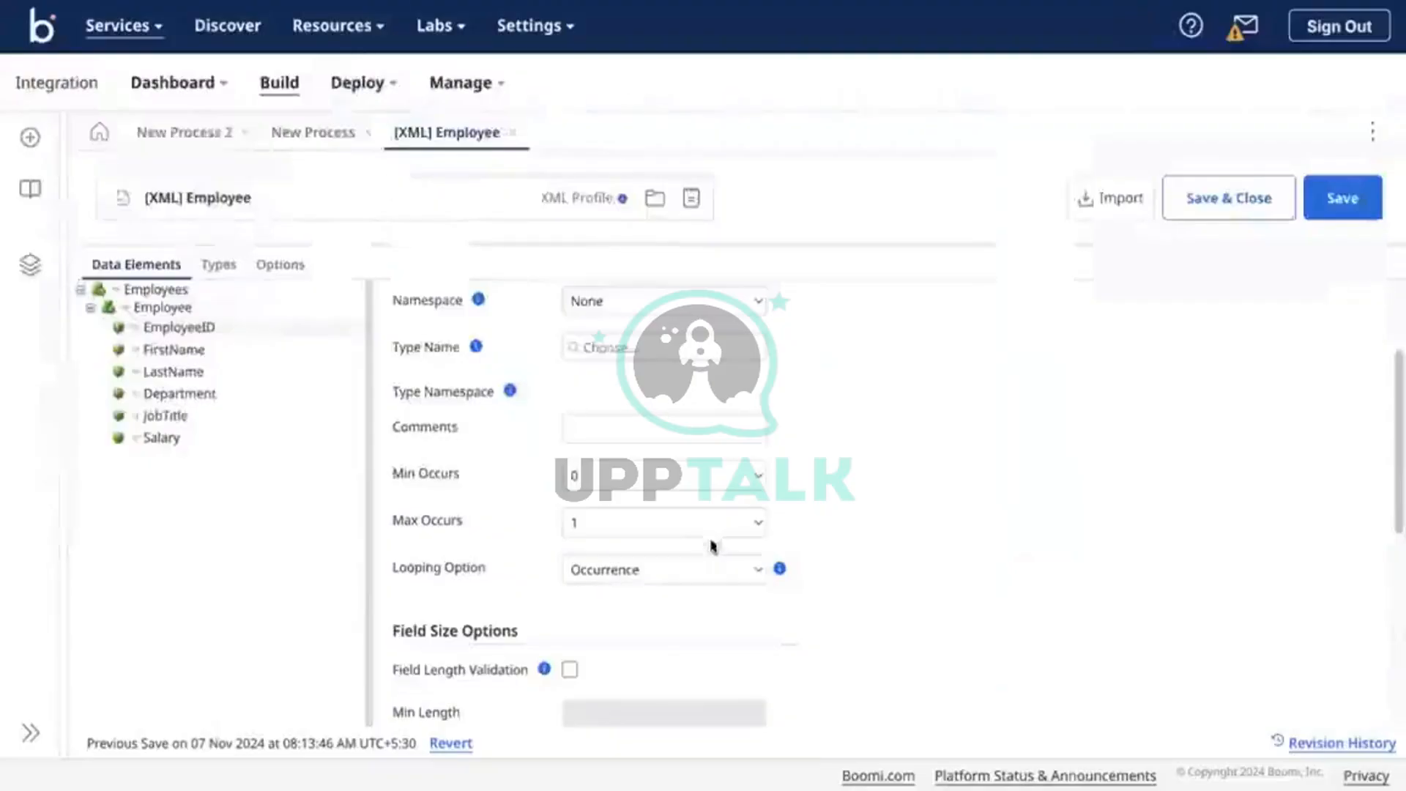
left_click(699, 569)
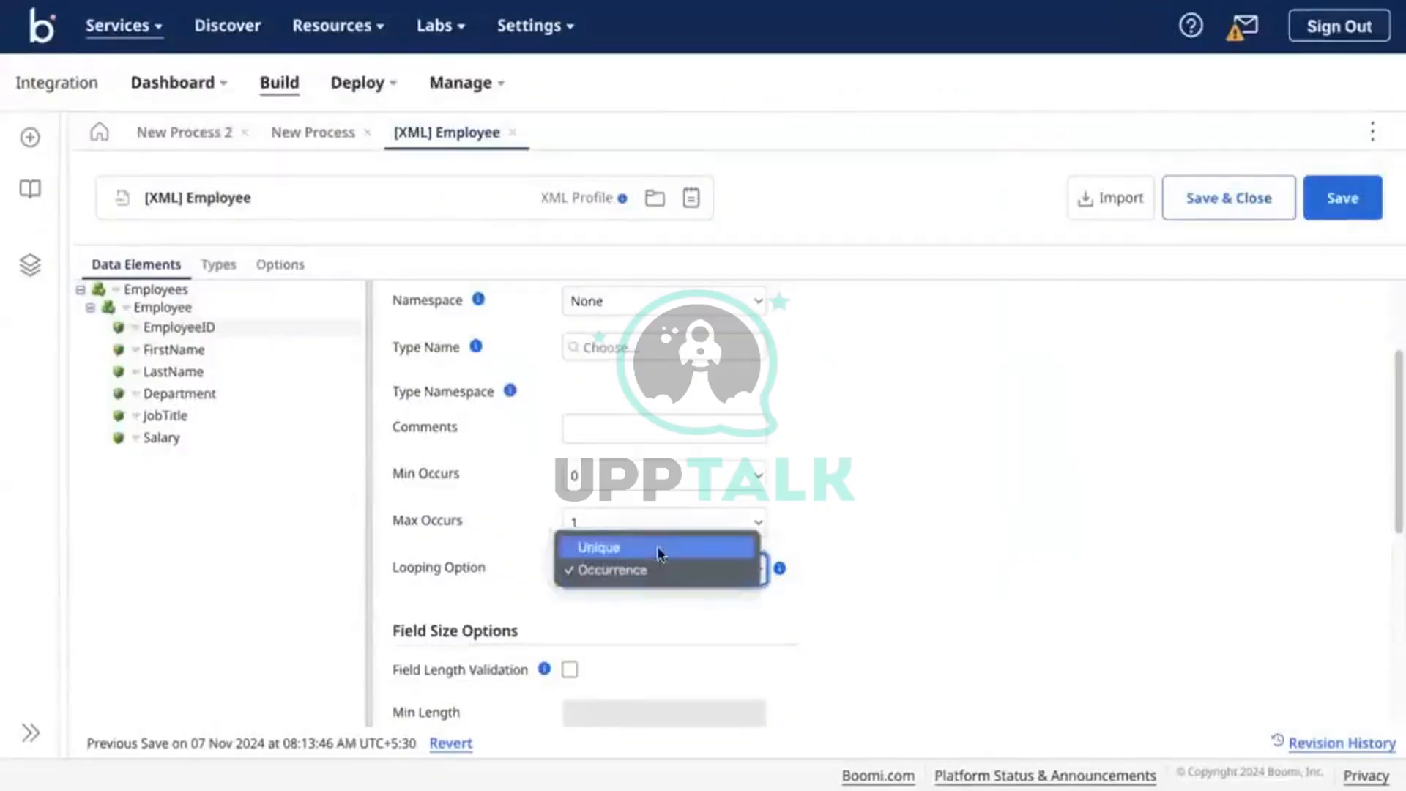
left_click(492, 579)
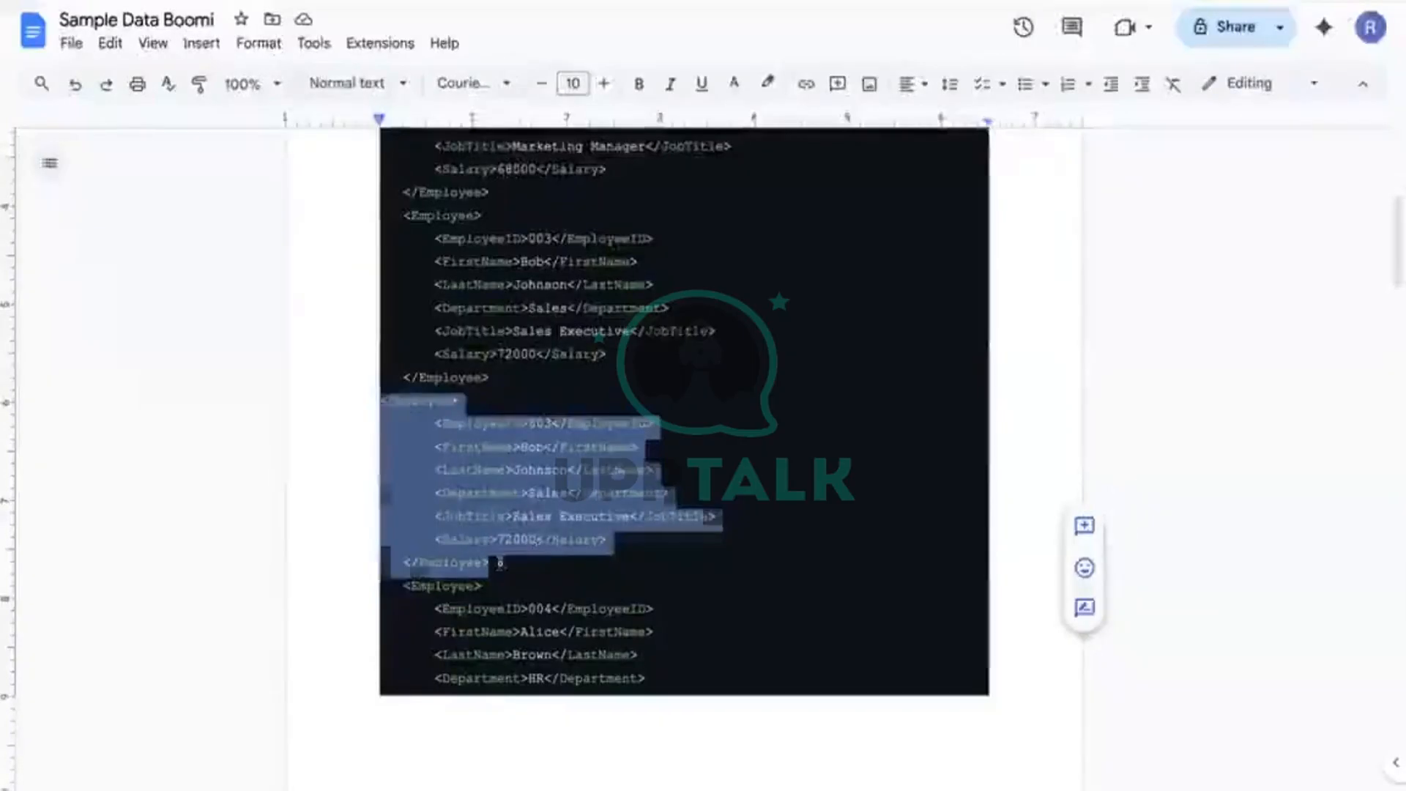
Delete the duplicate Sales Executive record and its leftover blank line from the Google Docs sample data
left_click(489, 562)
left_click_drag(489, 563, 384, 405)
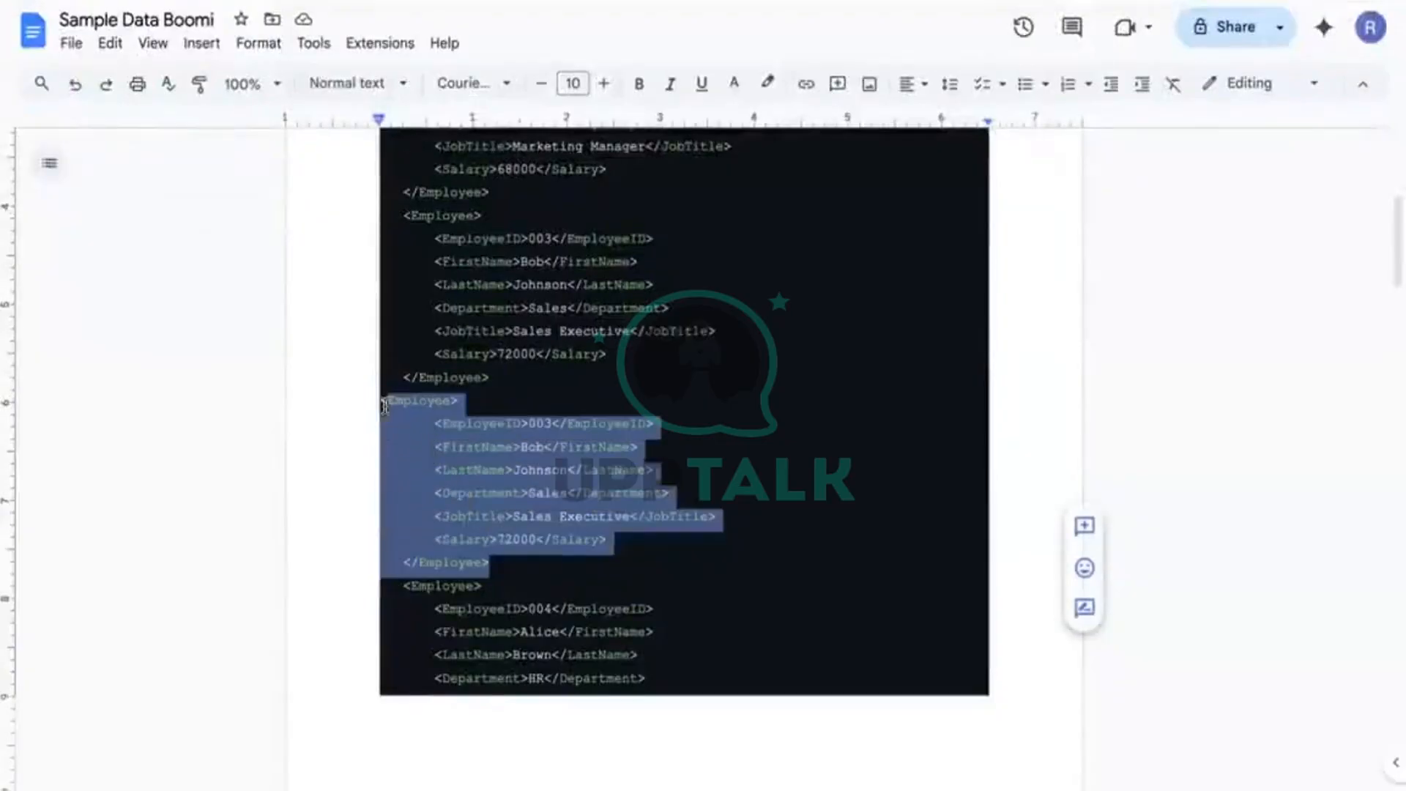
key("BackSpace")
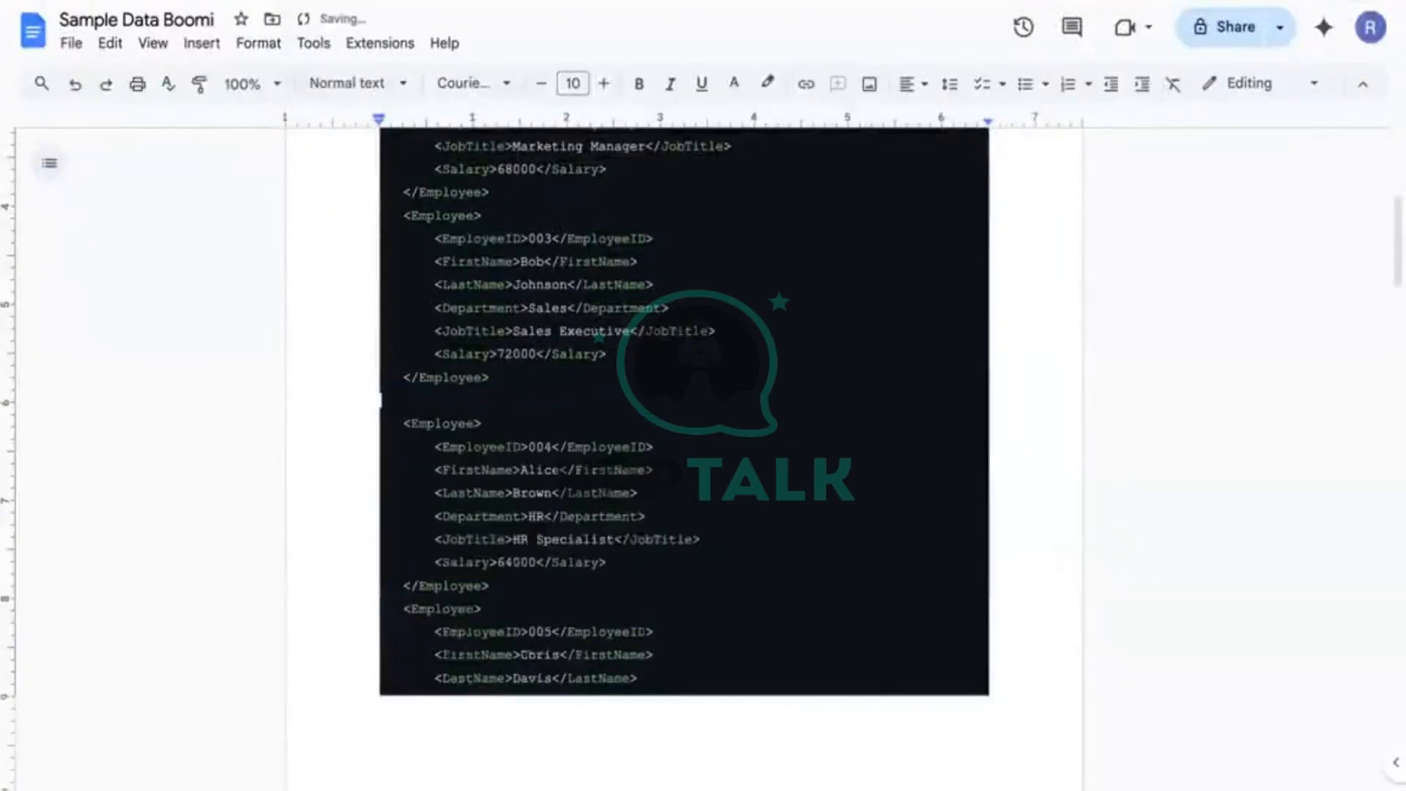
key("BackSpace")
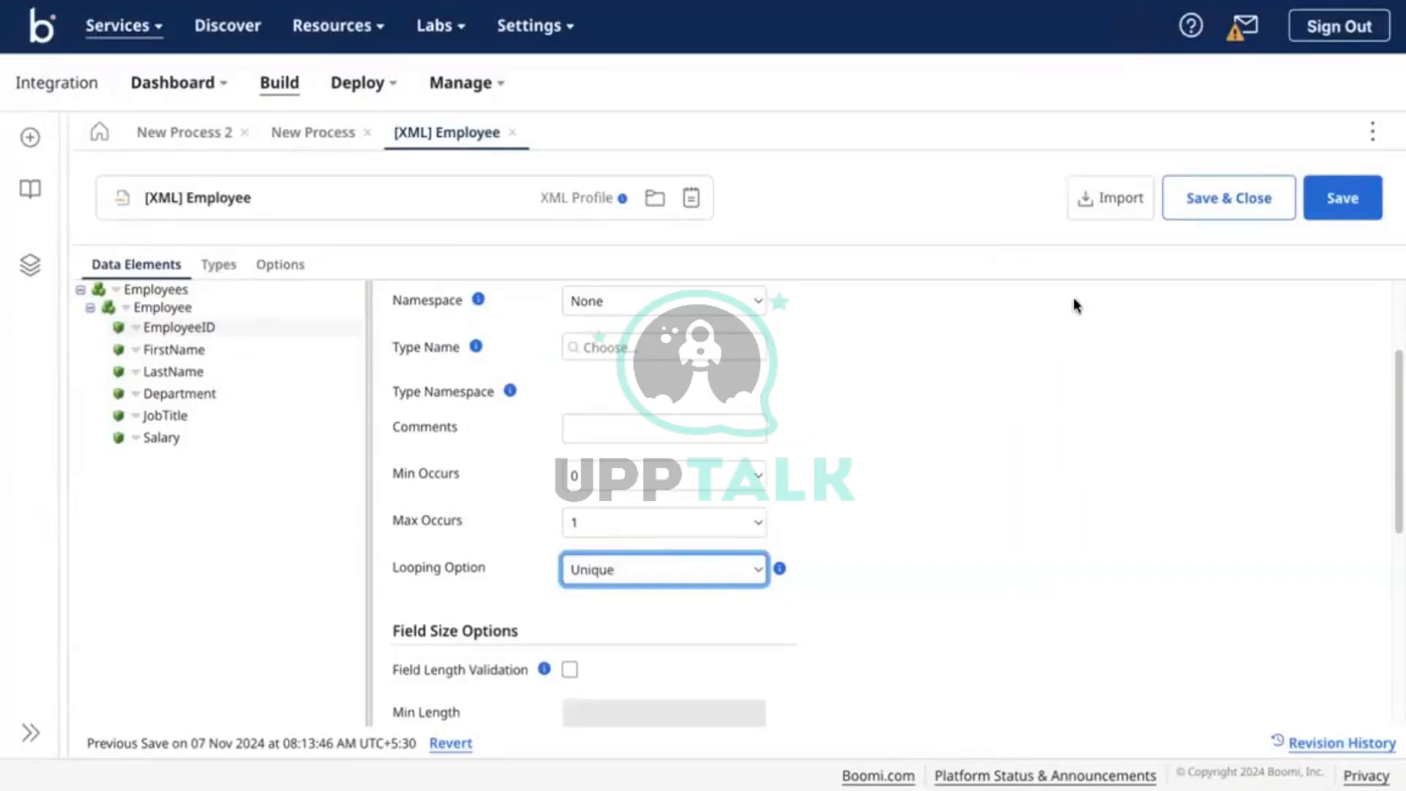
Switch to Boomi and examine EmployeeID's occurrence, looping, field size, data format and qualifier settings
left_click(830, 435)
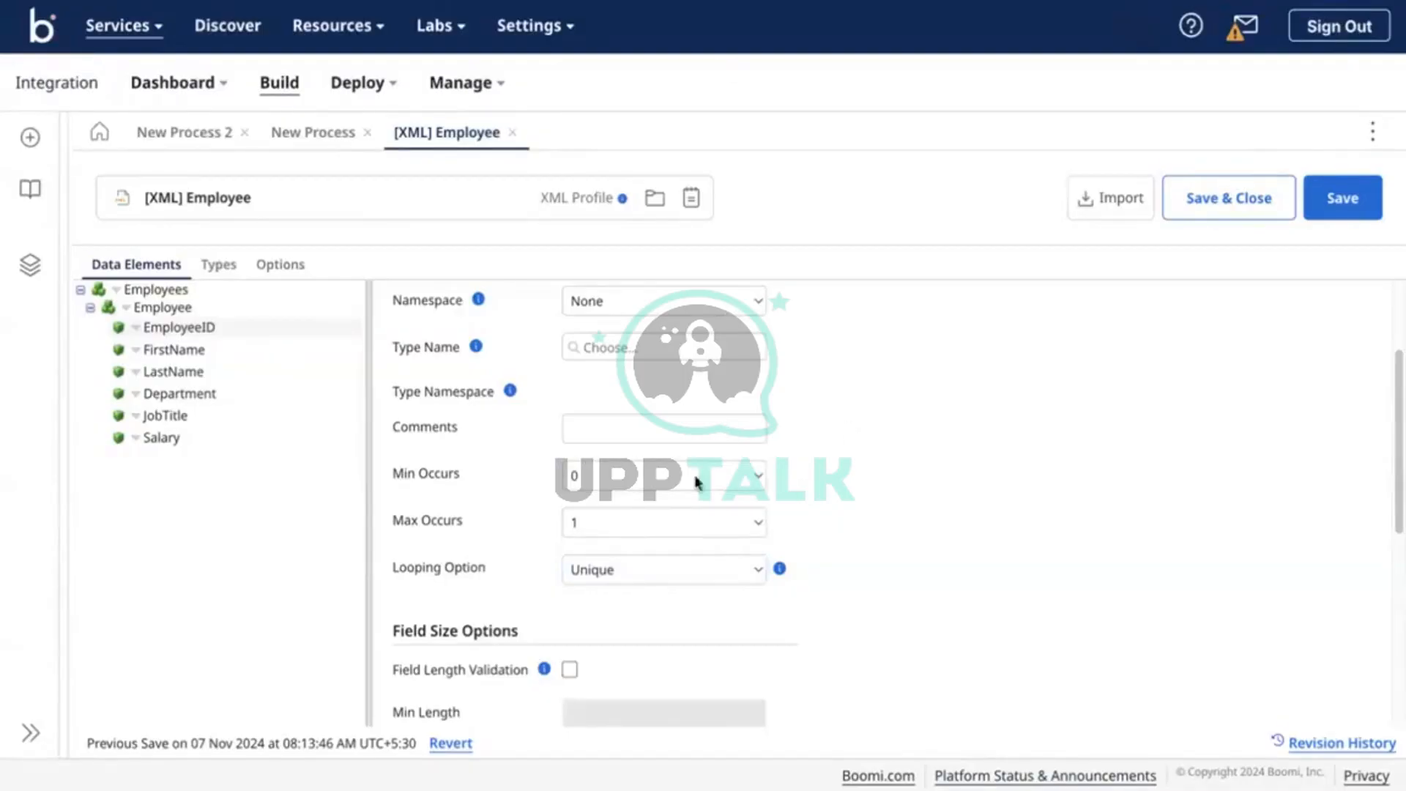
scroll(624, 468, "down", 1)
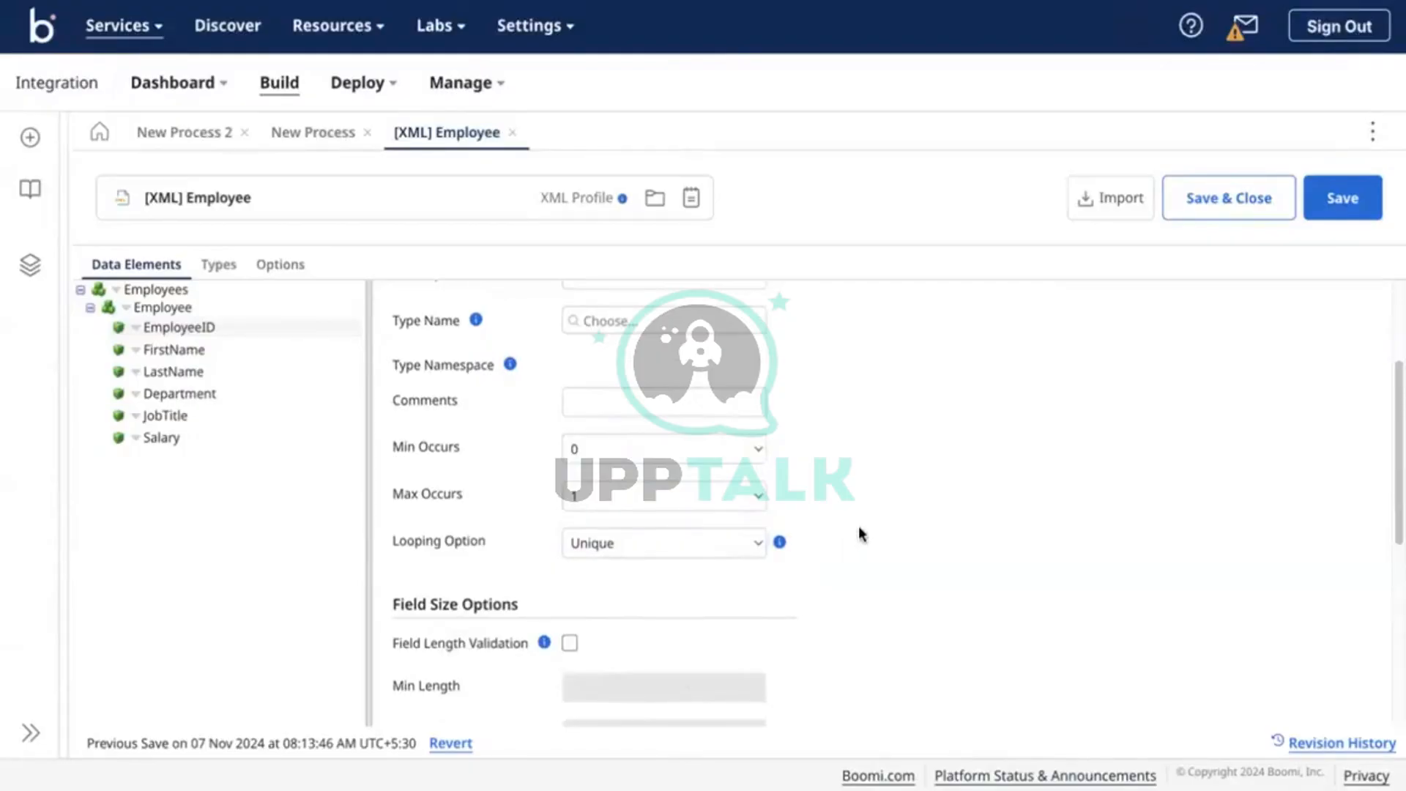
scroll(813, 586, "down", 5)
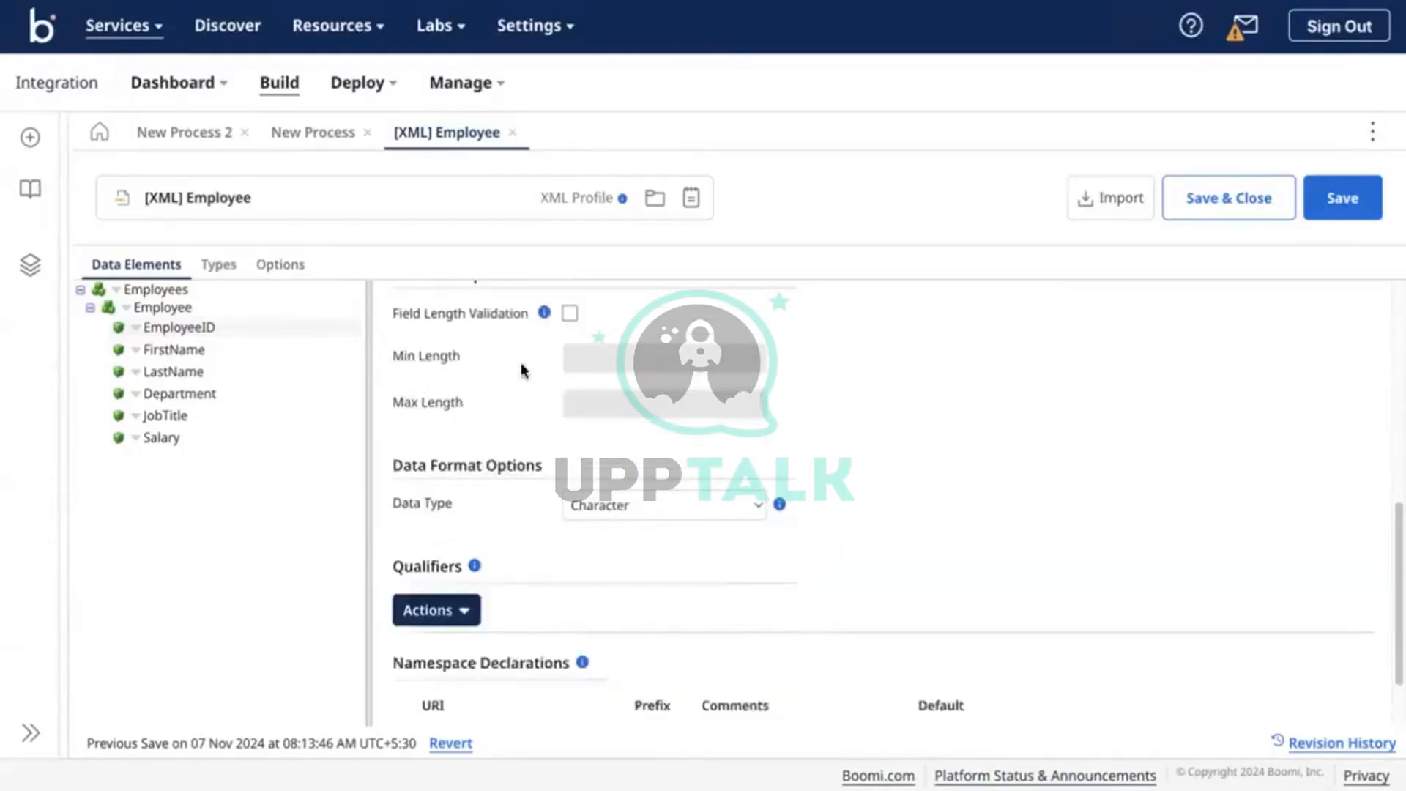
scroll(523, 370, "up", 1)
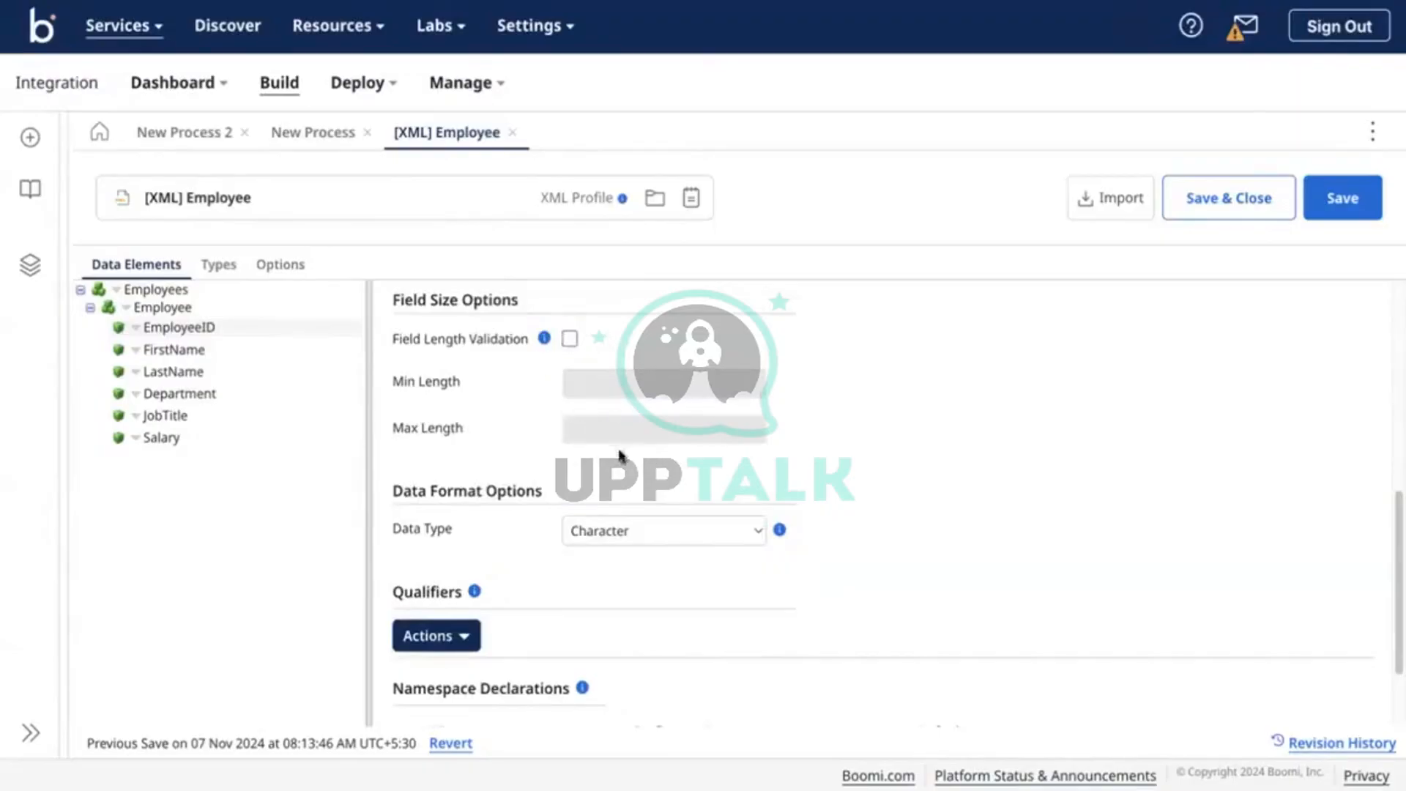
scroll(610, 424, "up", 3)
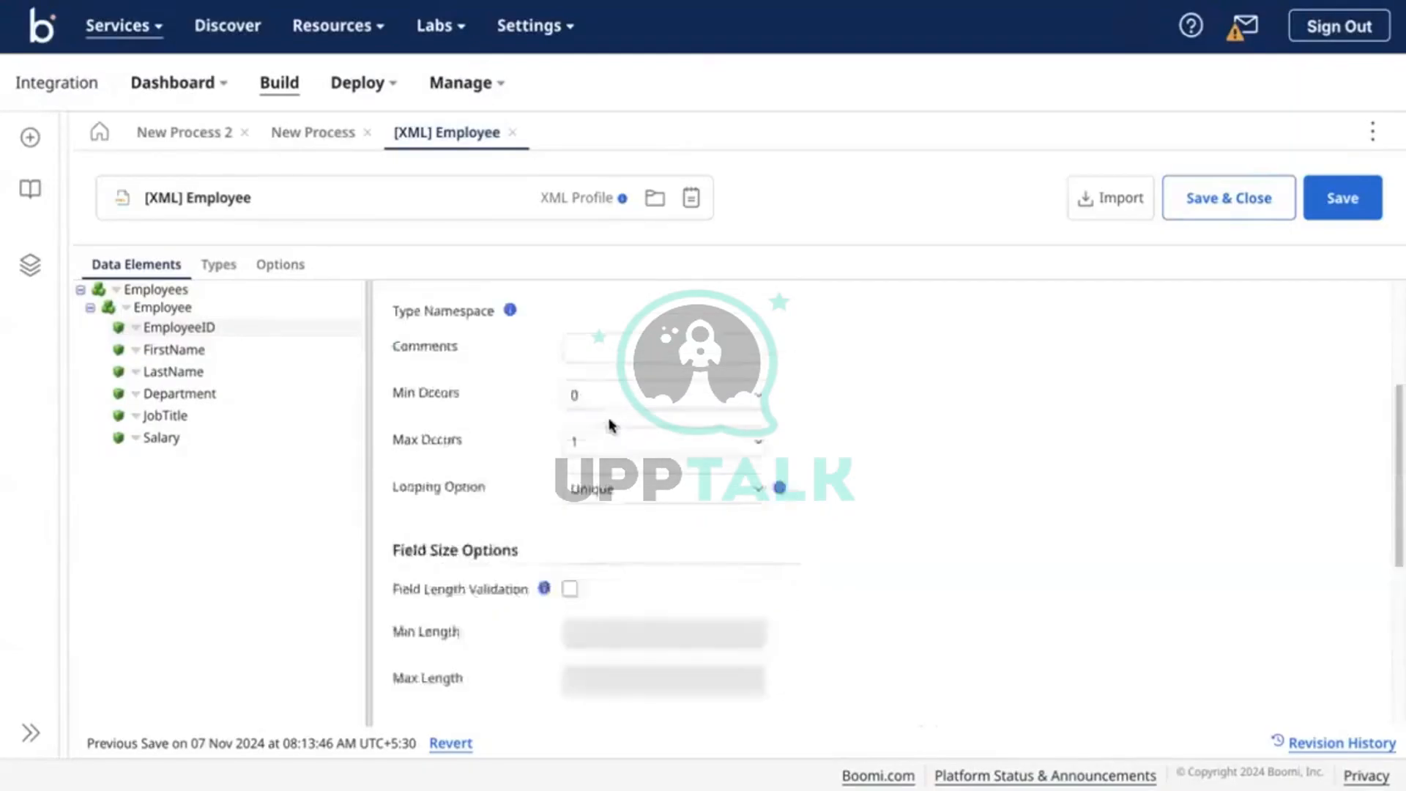
scroll(609, 425, "up", 1)
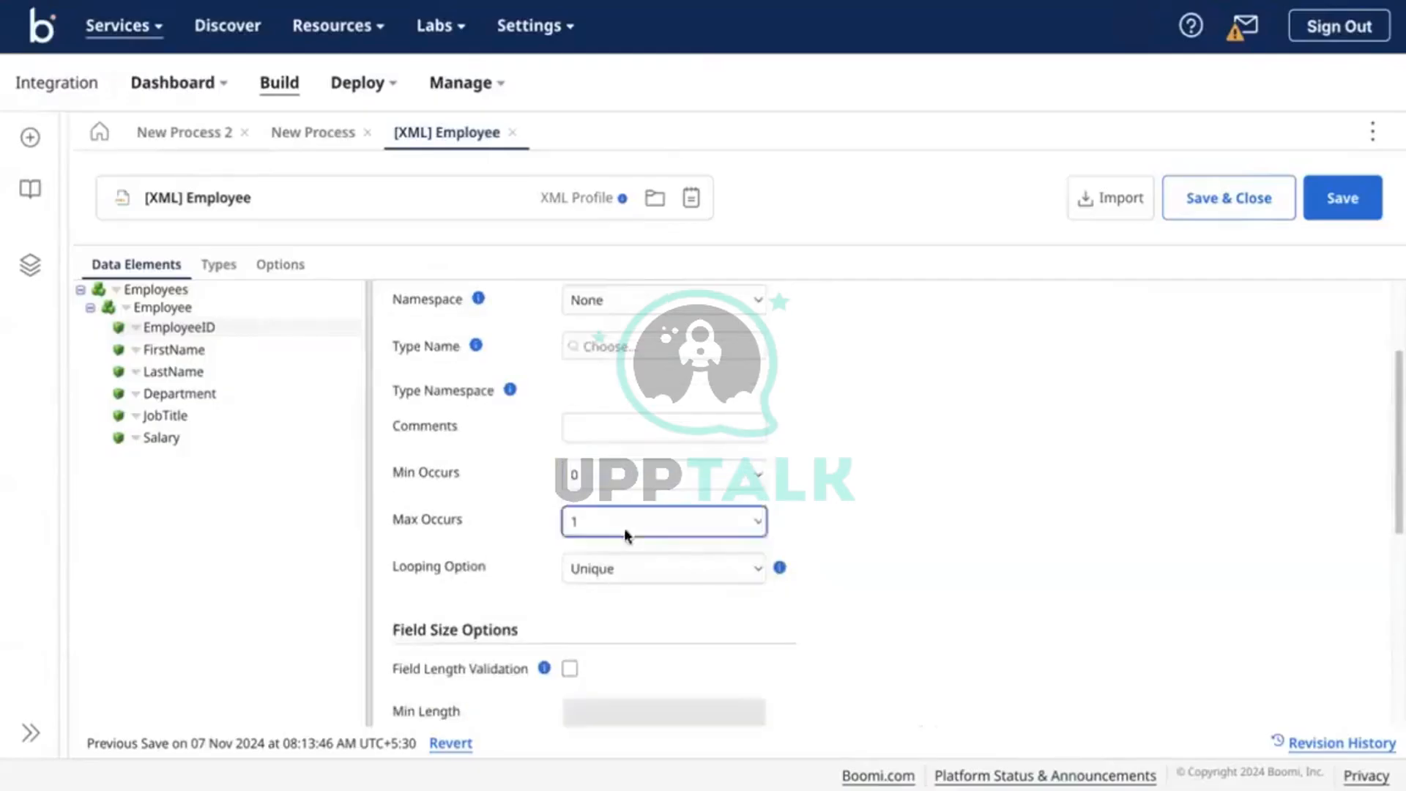
scroll(669, 556, "down", 3)
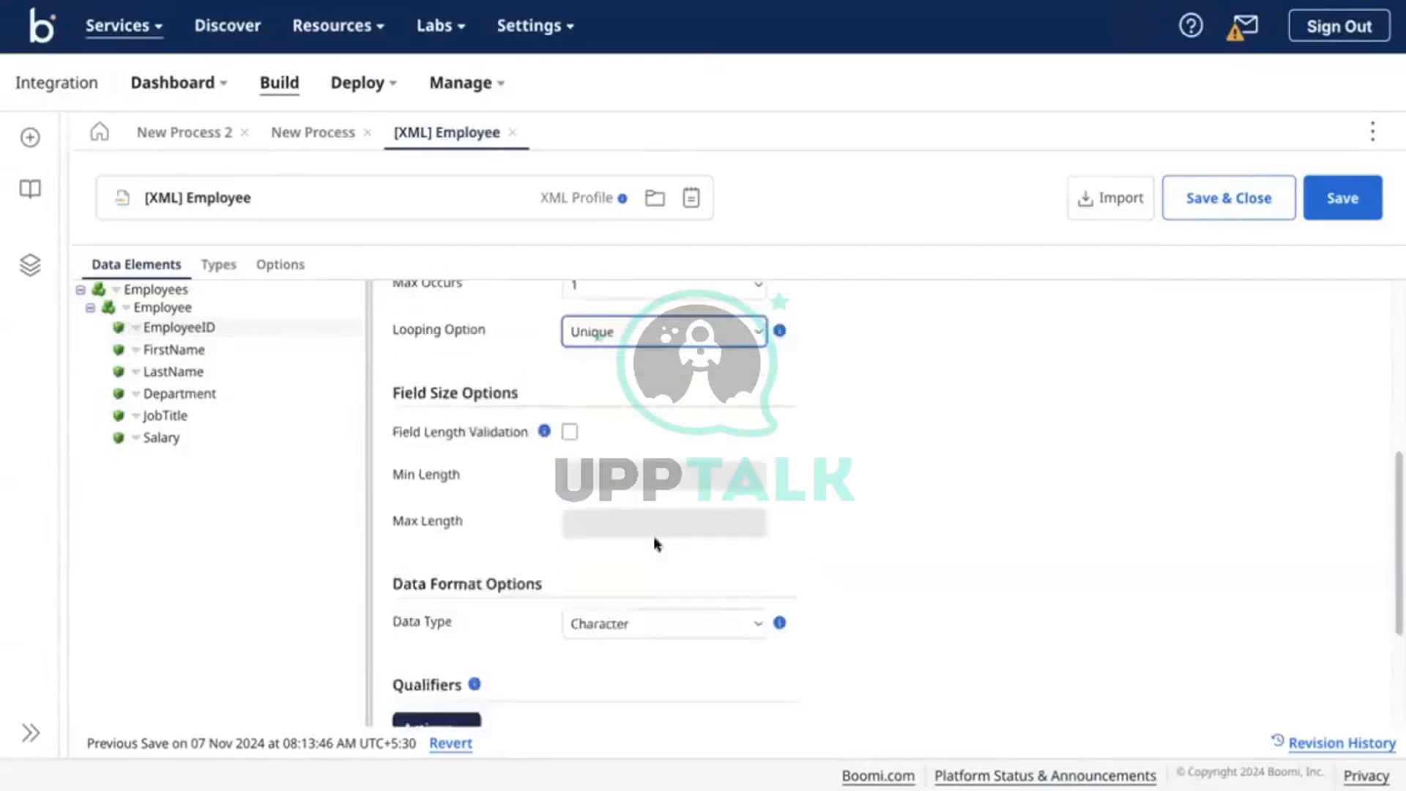
scroll(655, 544, "down", 3)
scroll(633, 540, "up", 1)
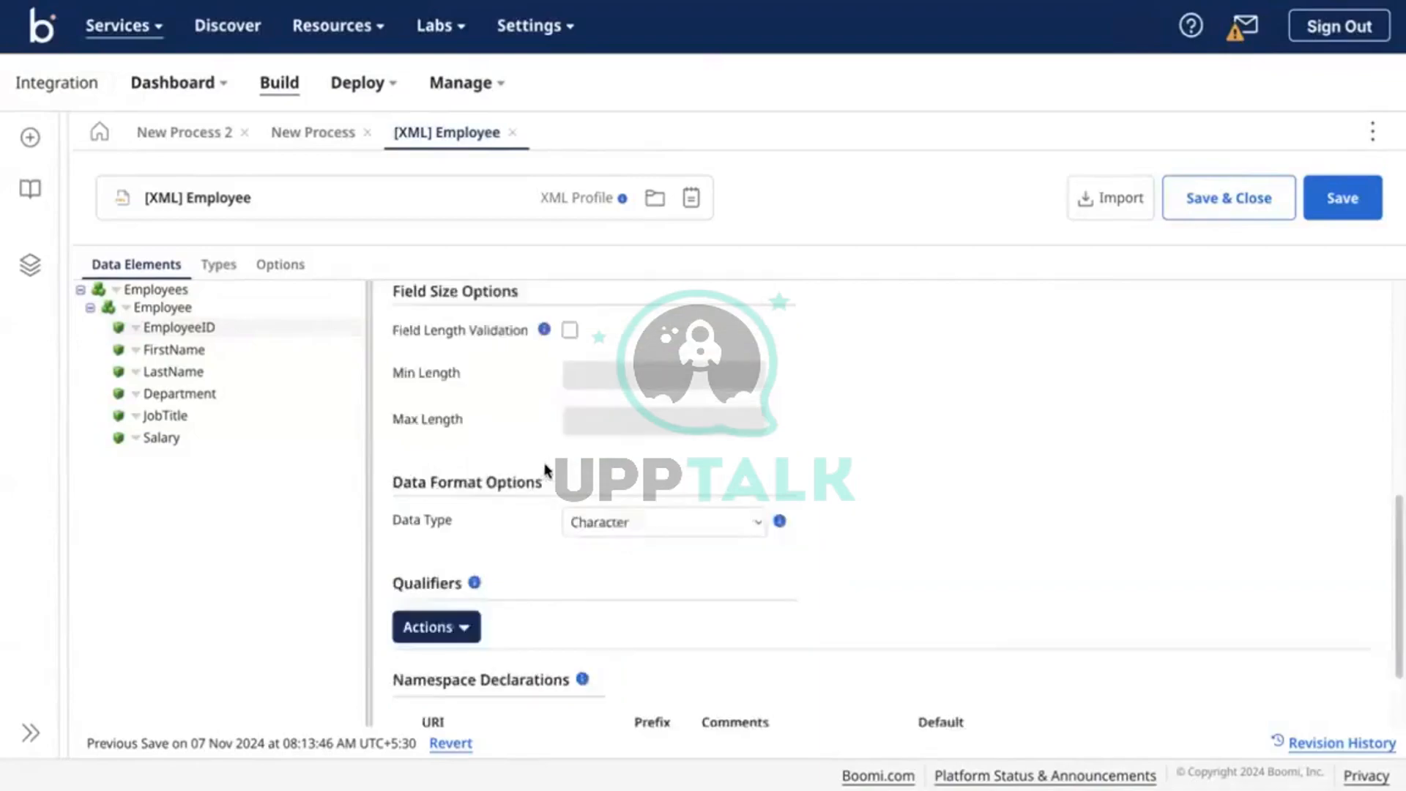
scroll(546, 471, "up", 5)
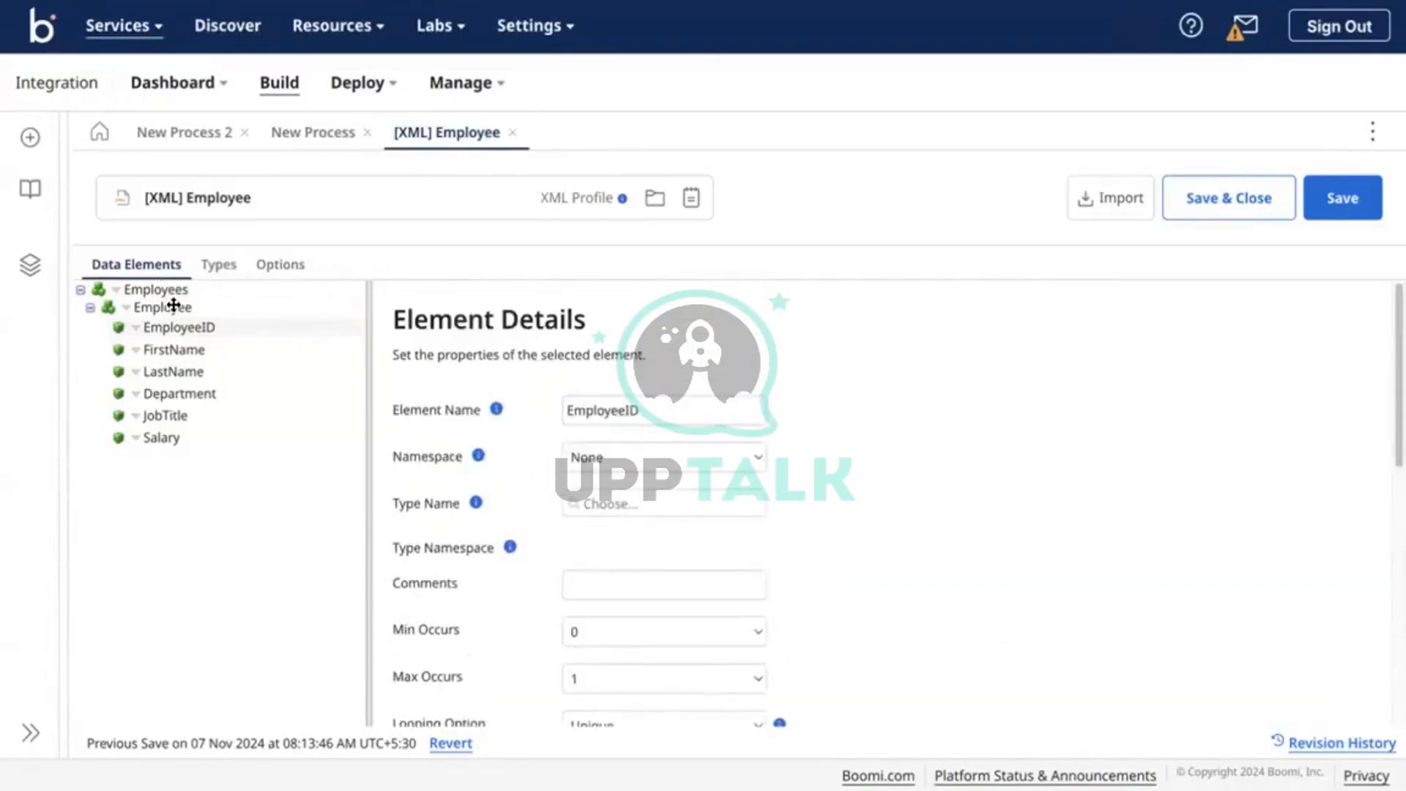
Recheck EmployeeID's occurrence limits and open the XML profile's encoding and Respect Min Occurs options
scroll(493, 408, "down", 3)
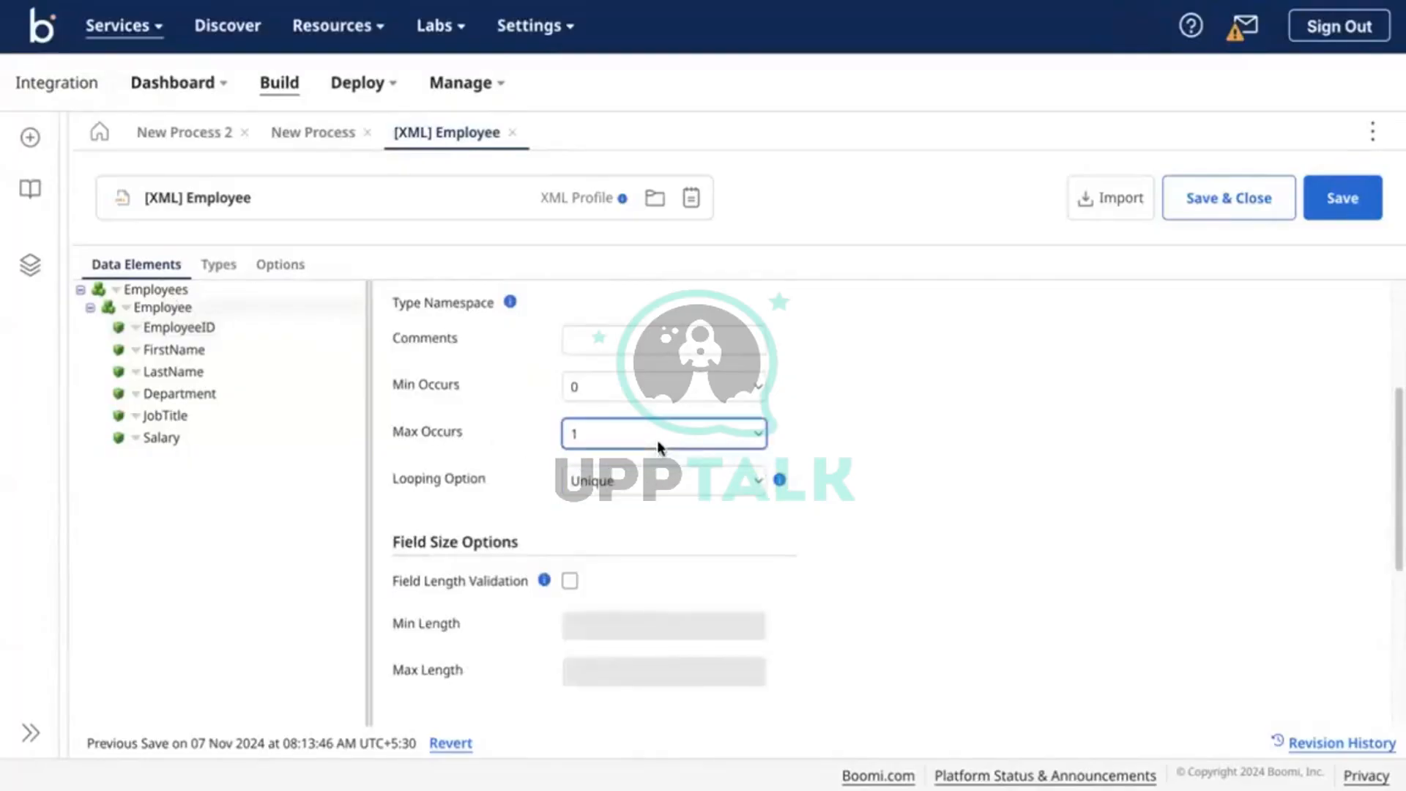
scroll(521, 449, "up", 3)
left_click(280, 267)
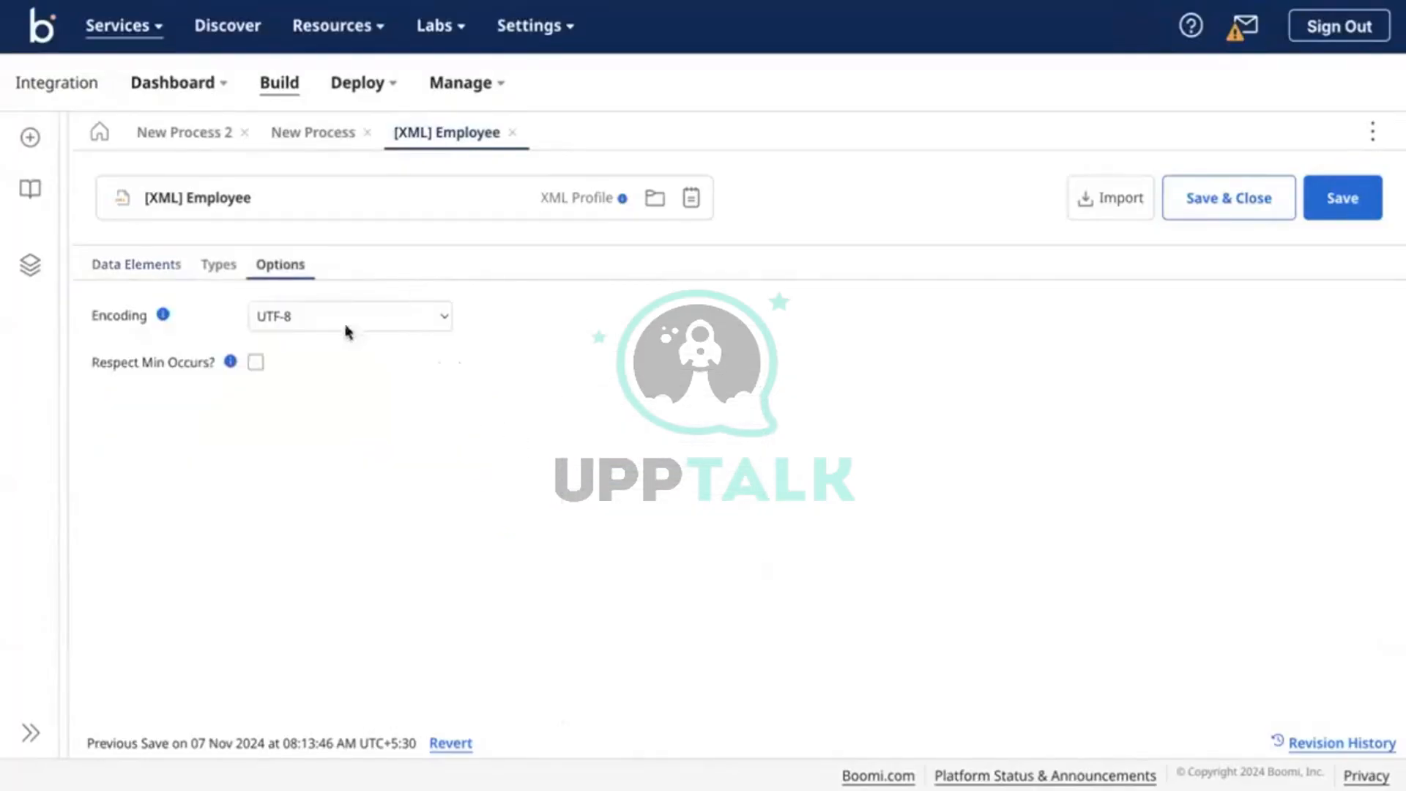
Examine the available encoding choices and the Encoding help text, keeping the XML profile on UTF-8
left_click(344, 322)
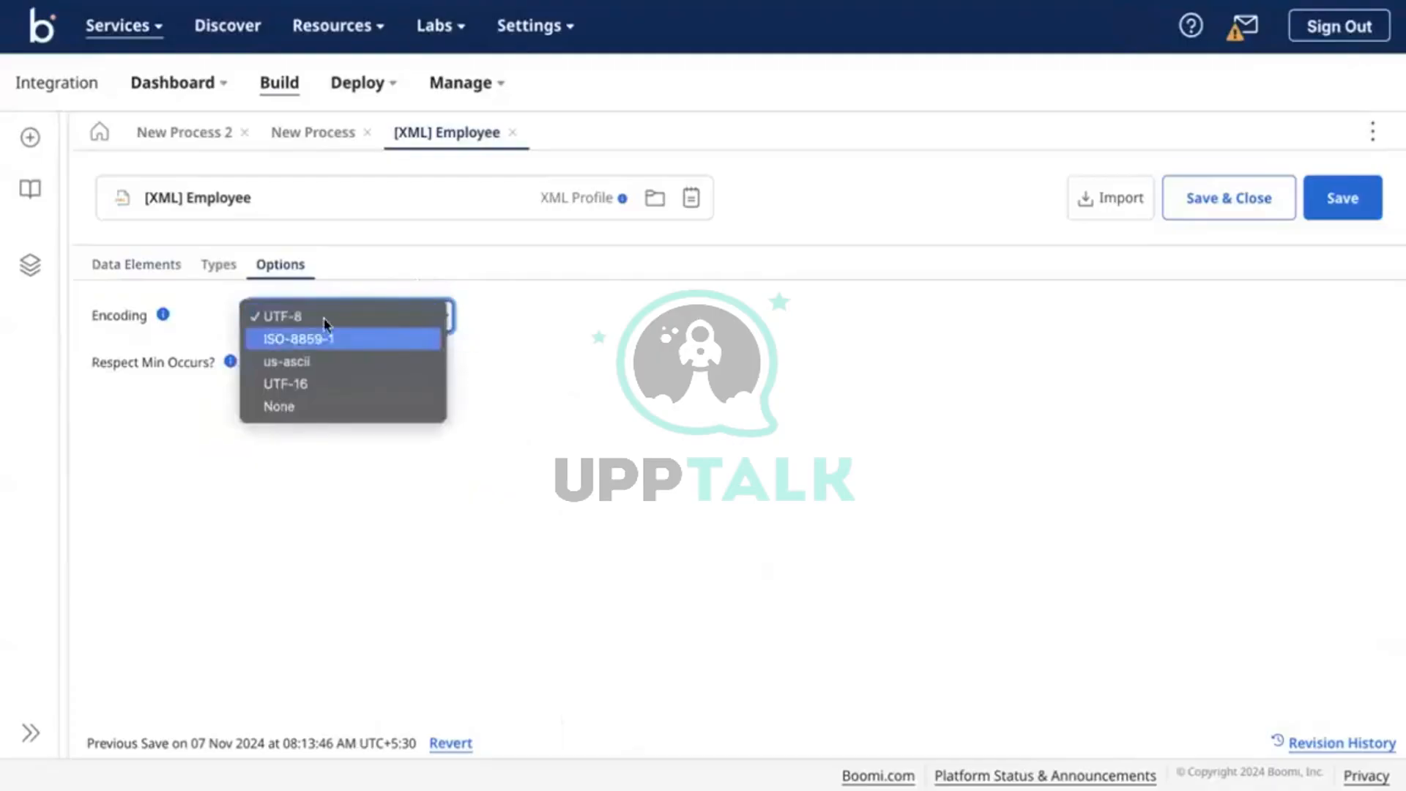
left_click(195, 320)
left_click(163, 316)
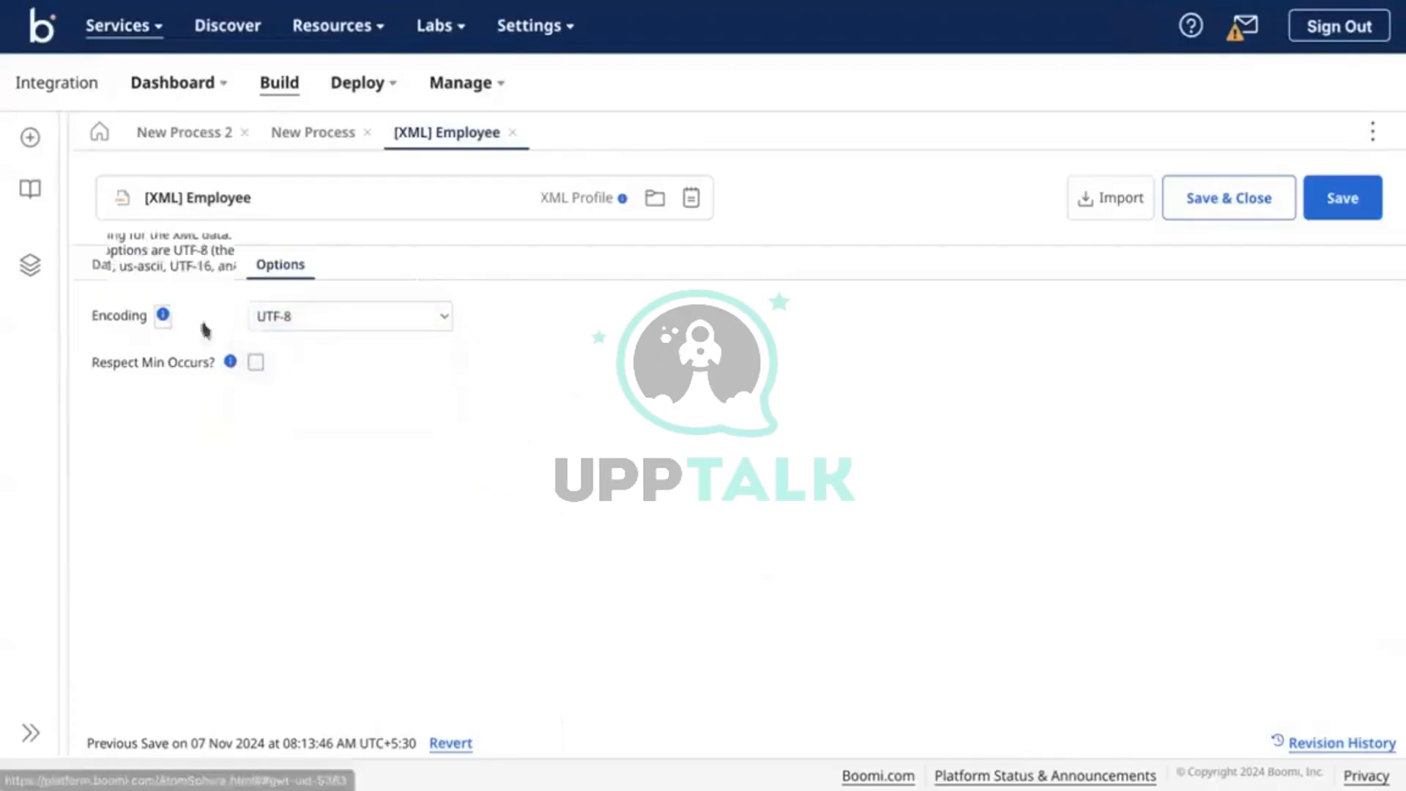
left_click(354, 315)
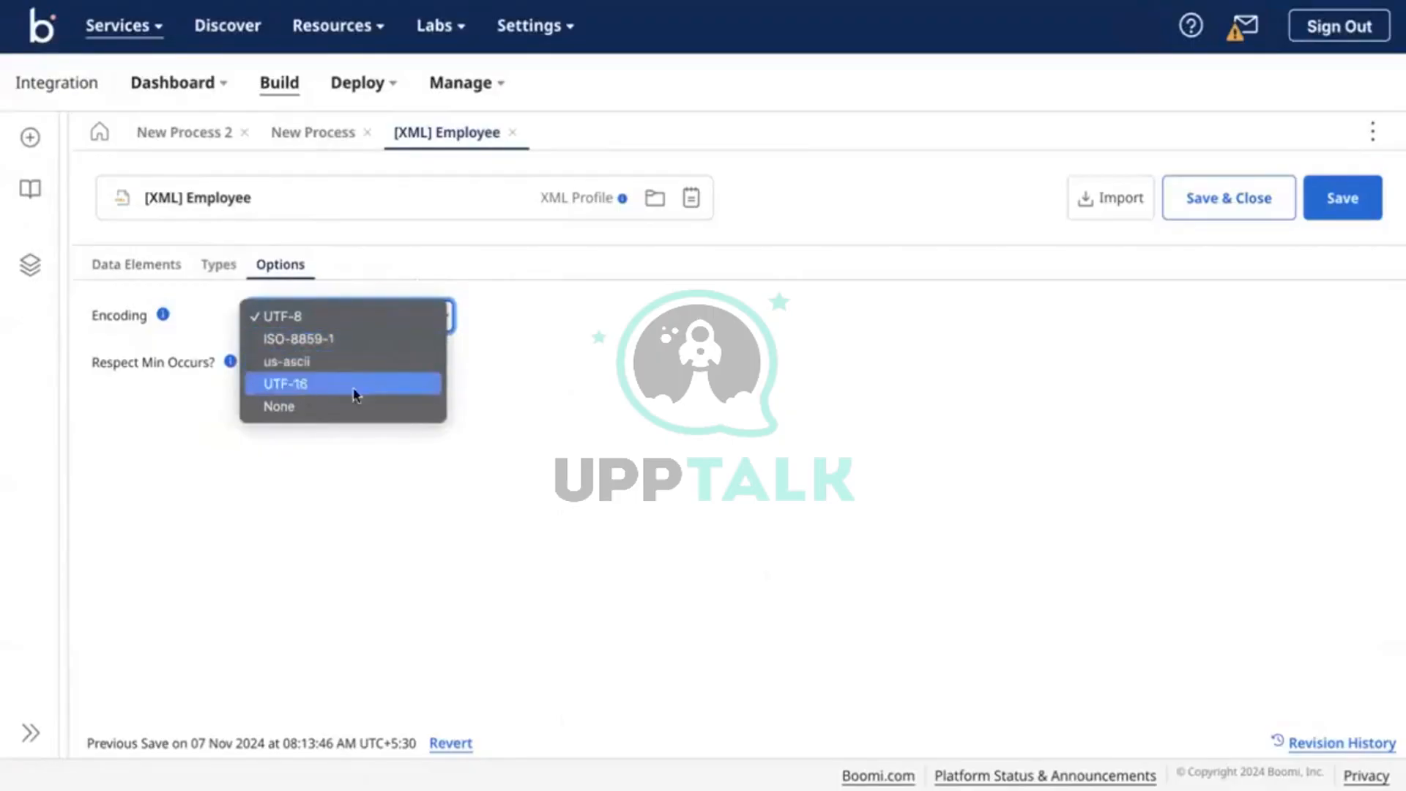
left_click(754, 359)
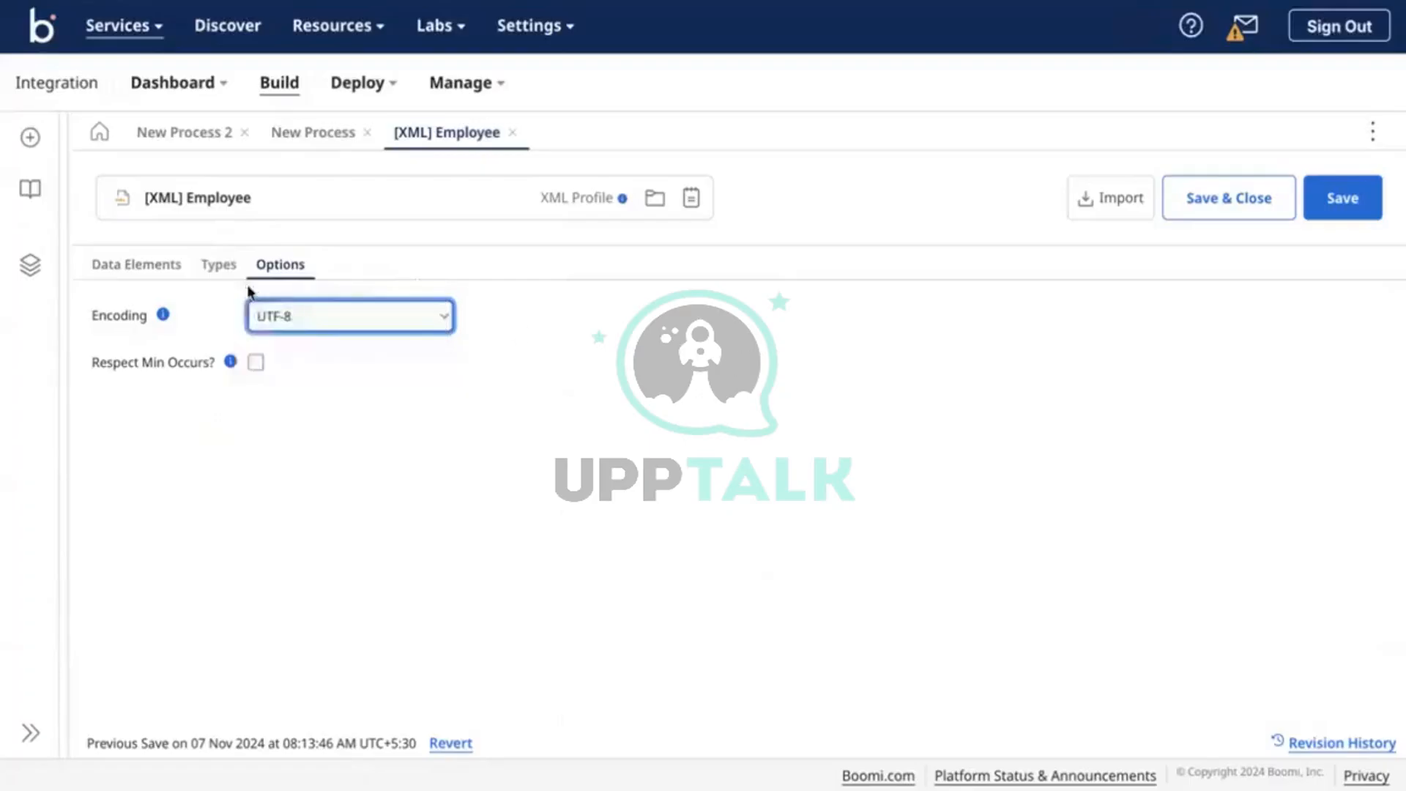
Check the XML profile's types and examine the Employee element's looping, field size, data format, qualifier and namespace settings
left_click(209, 267)
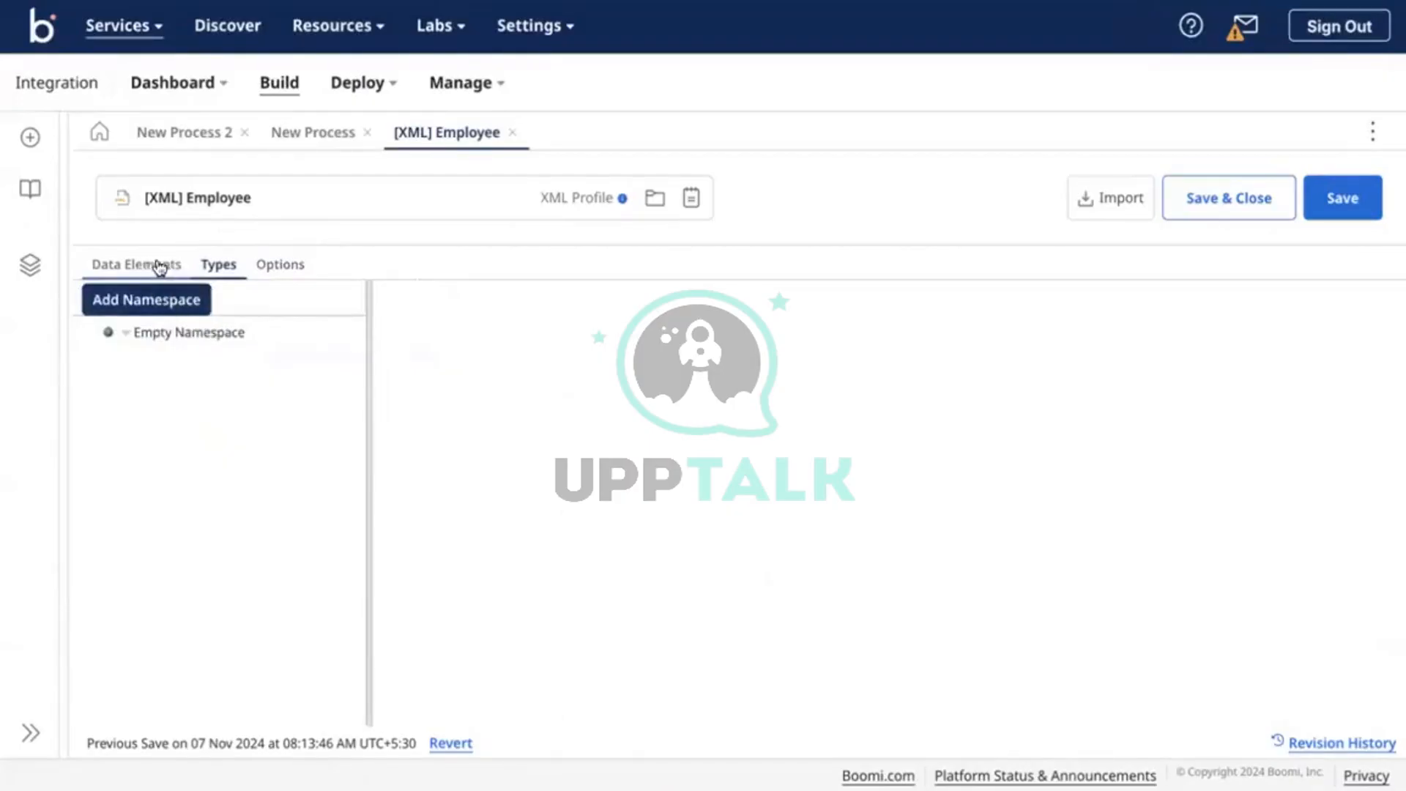
left_click(158, 266)
scroll(526, 595, "down", 8)
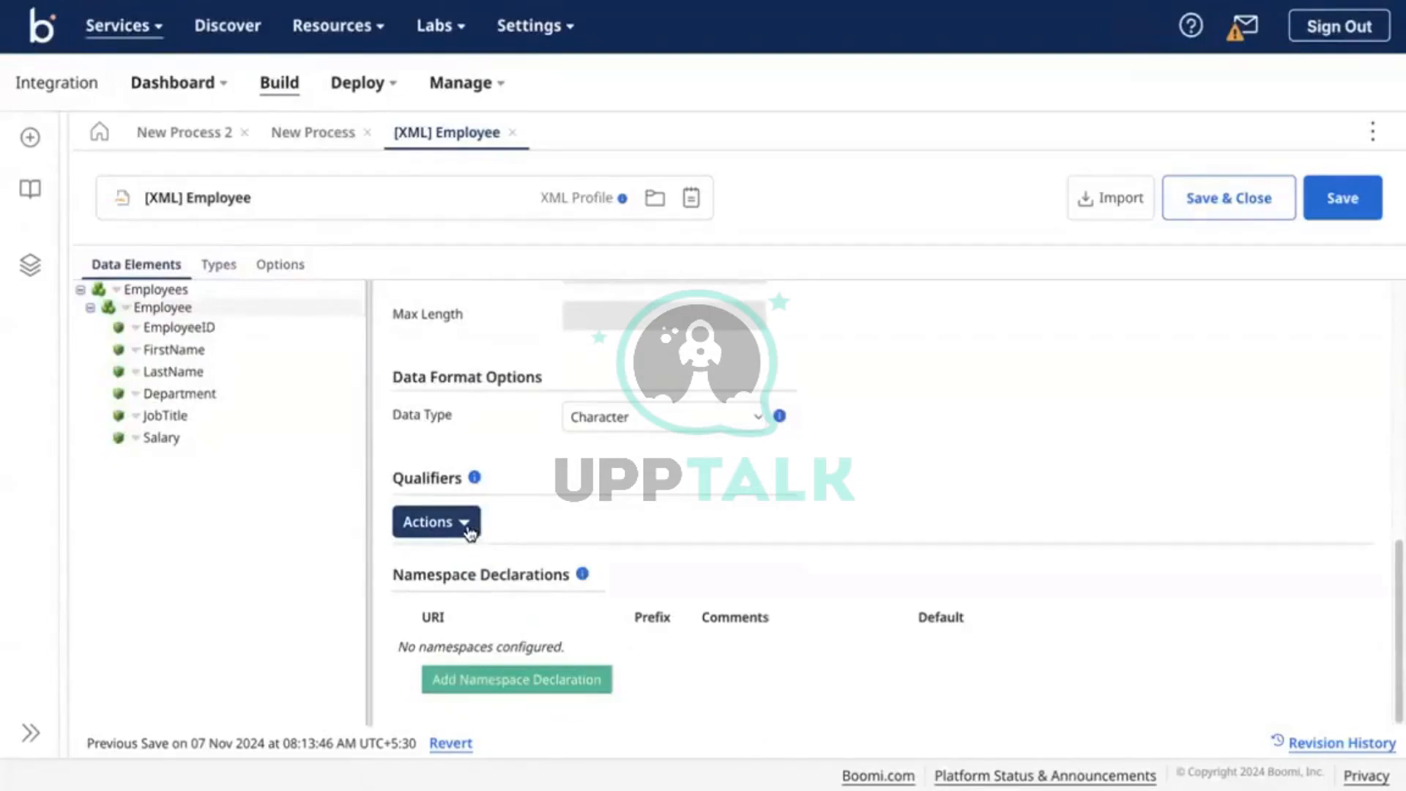
scroll(608, 562, "up", 3)
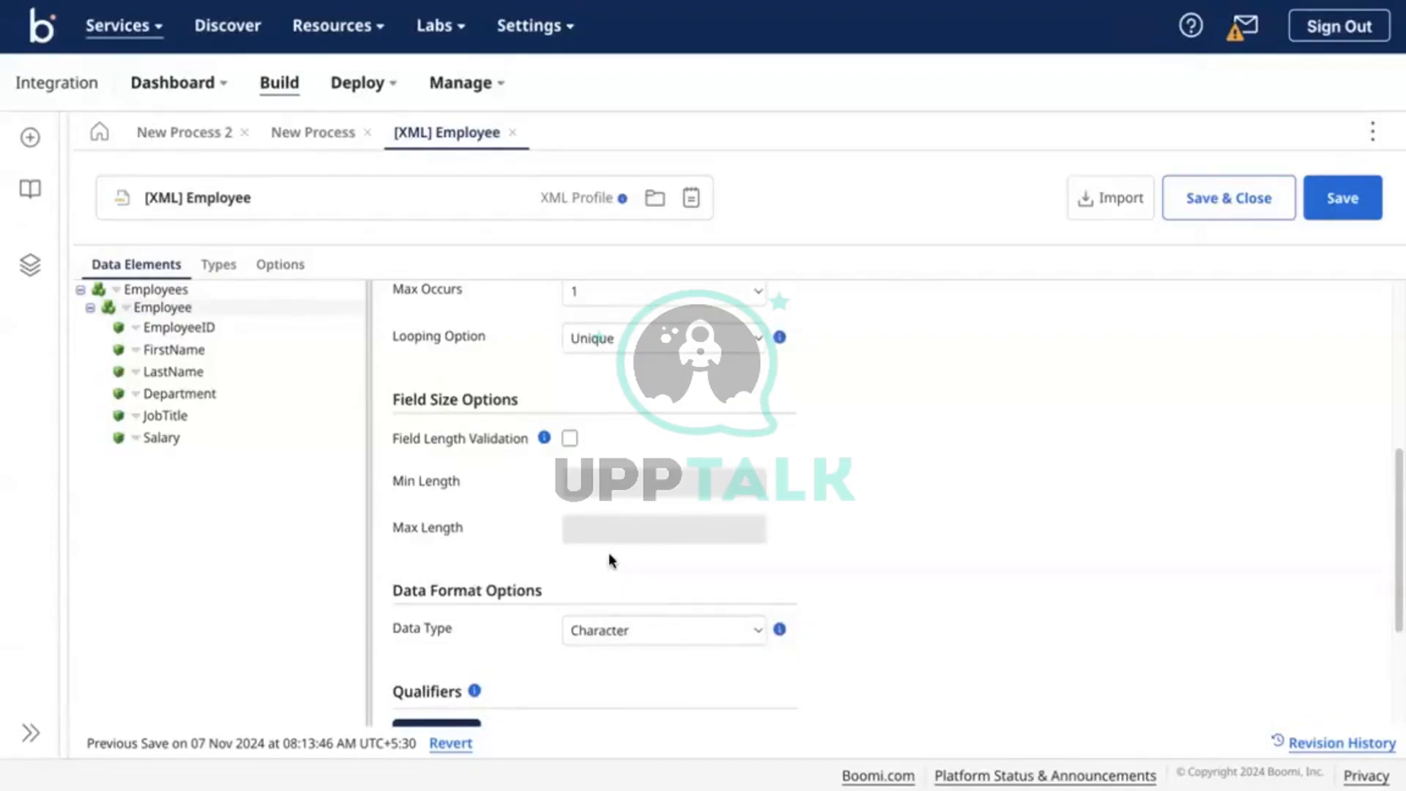
scroll(858, 430, "up", 2)
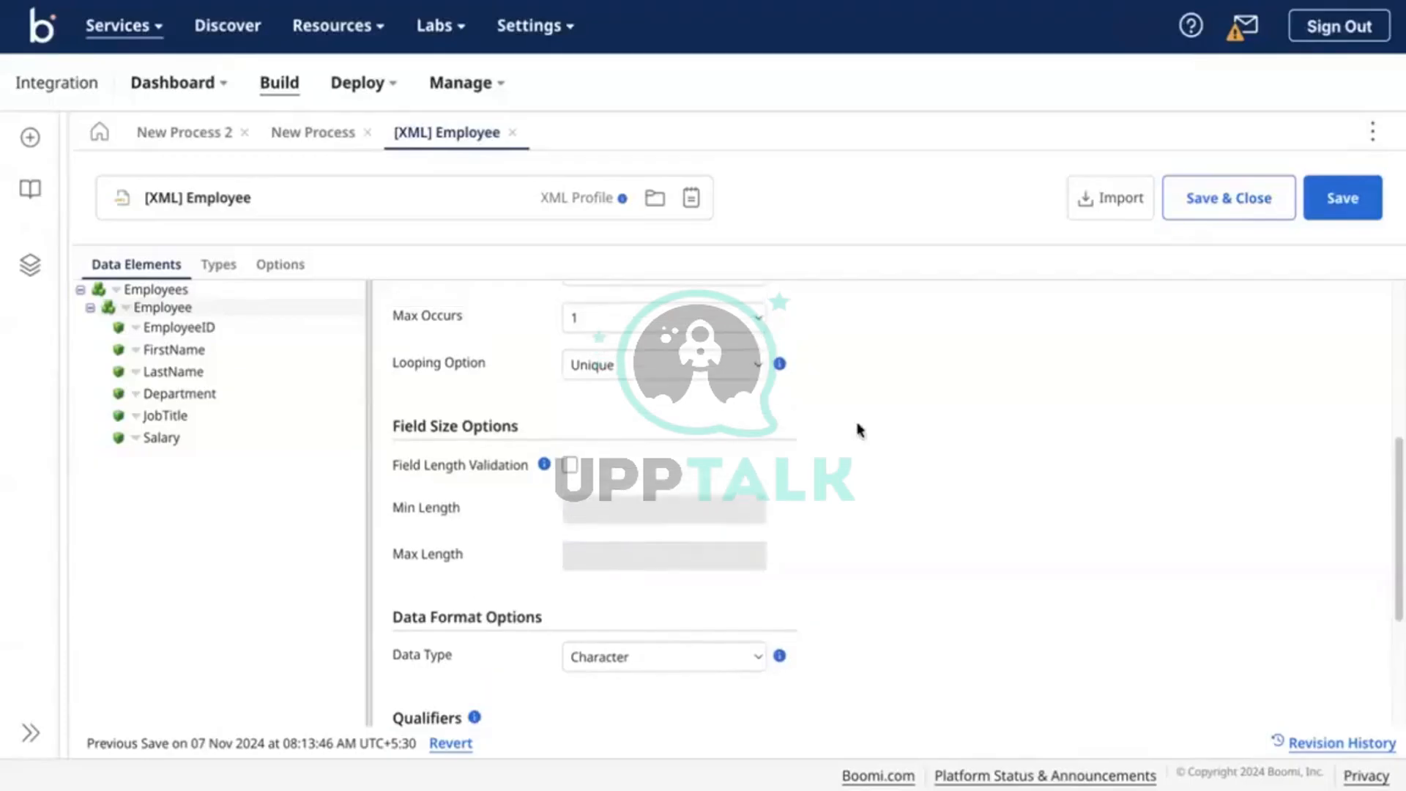
scroll(520, 424, "down", 4)
scroll(396, 359, "up", 10)
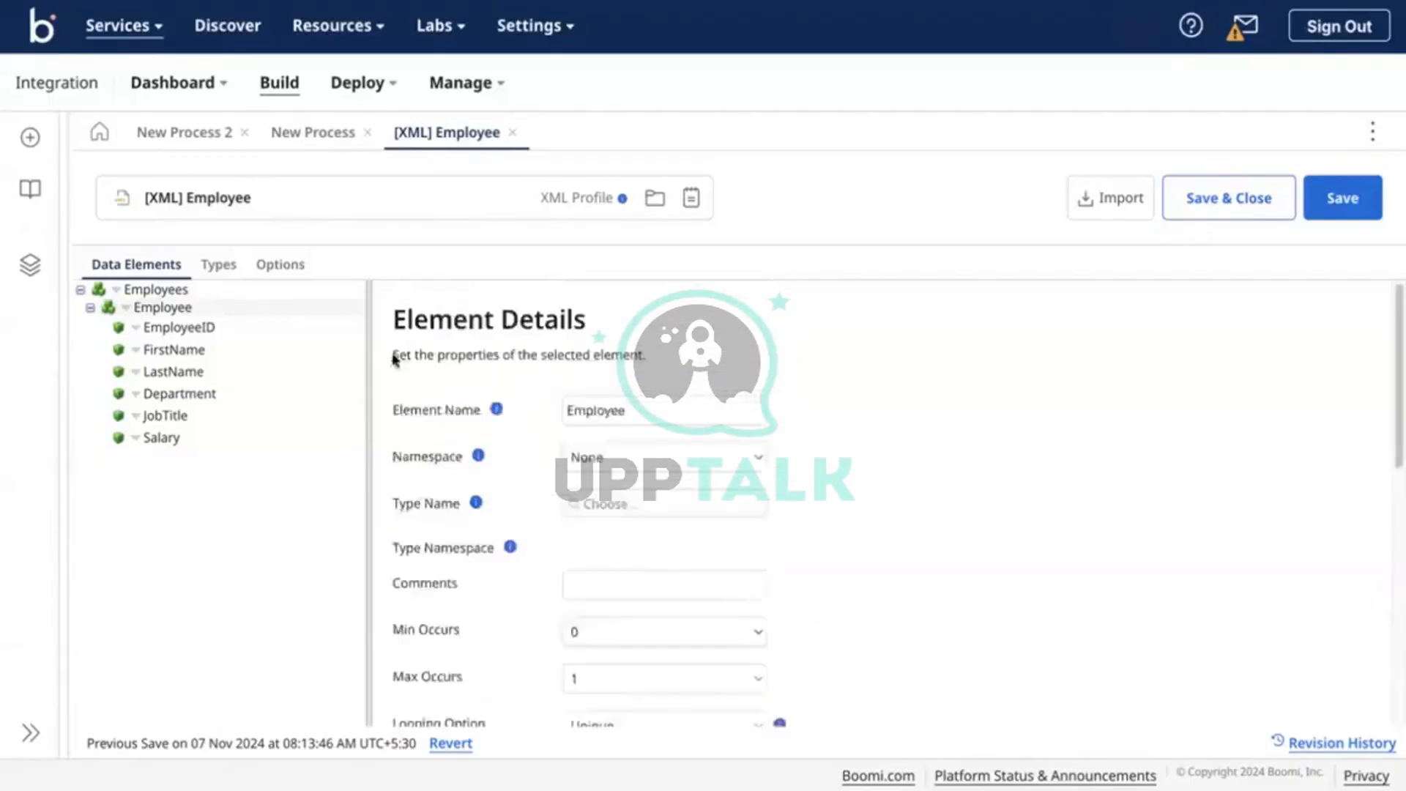
Recheck the profile options and Employee element details, and close the saved [XML] Employee profile
left_click(297, 266)
left_click(137, 265)
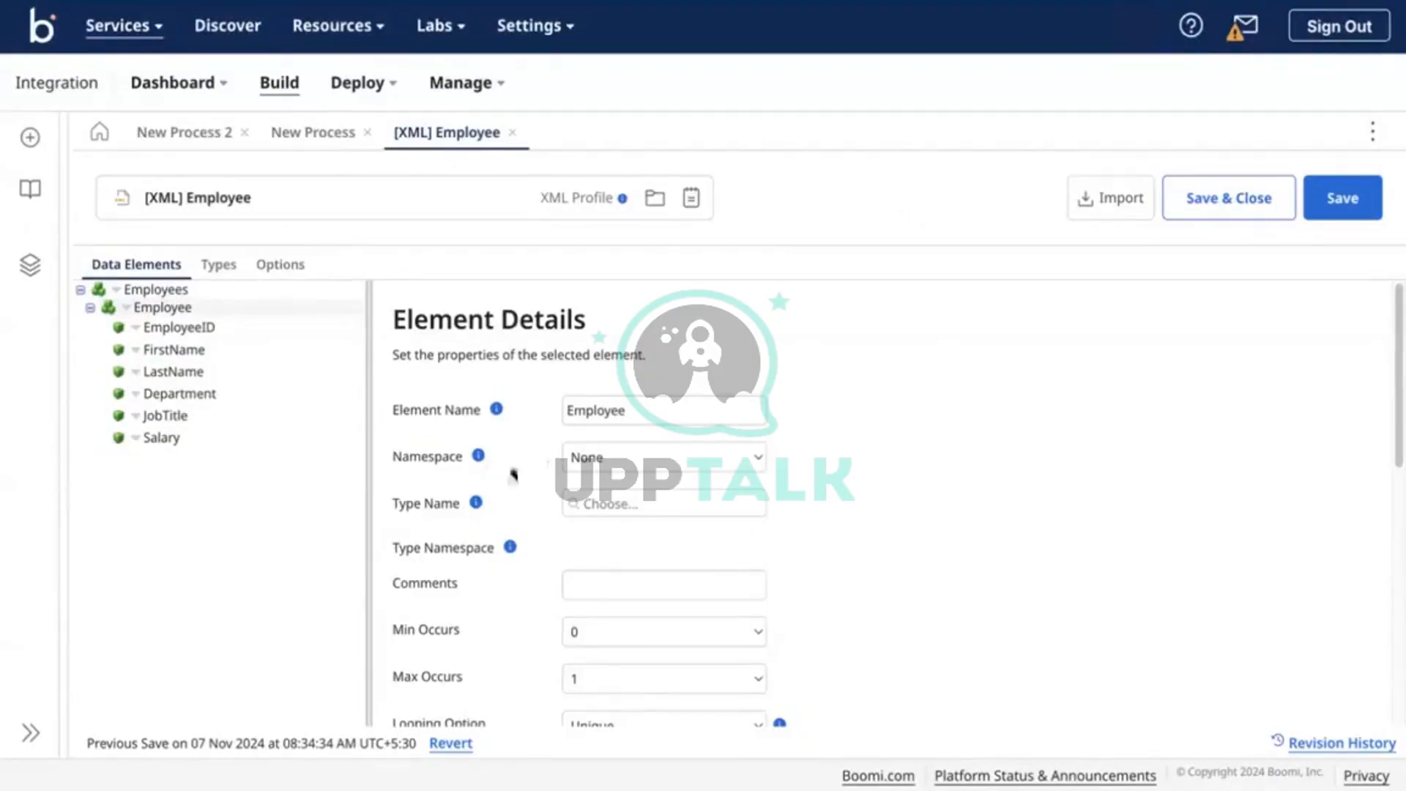
scroll(505, 466, "down", 8)
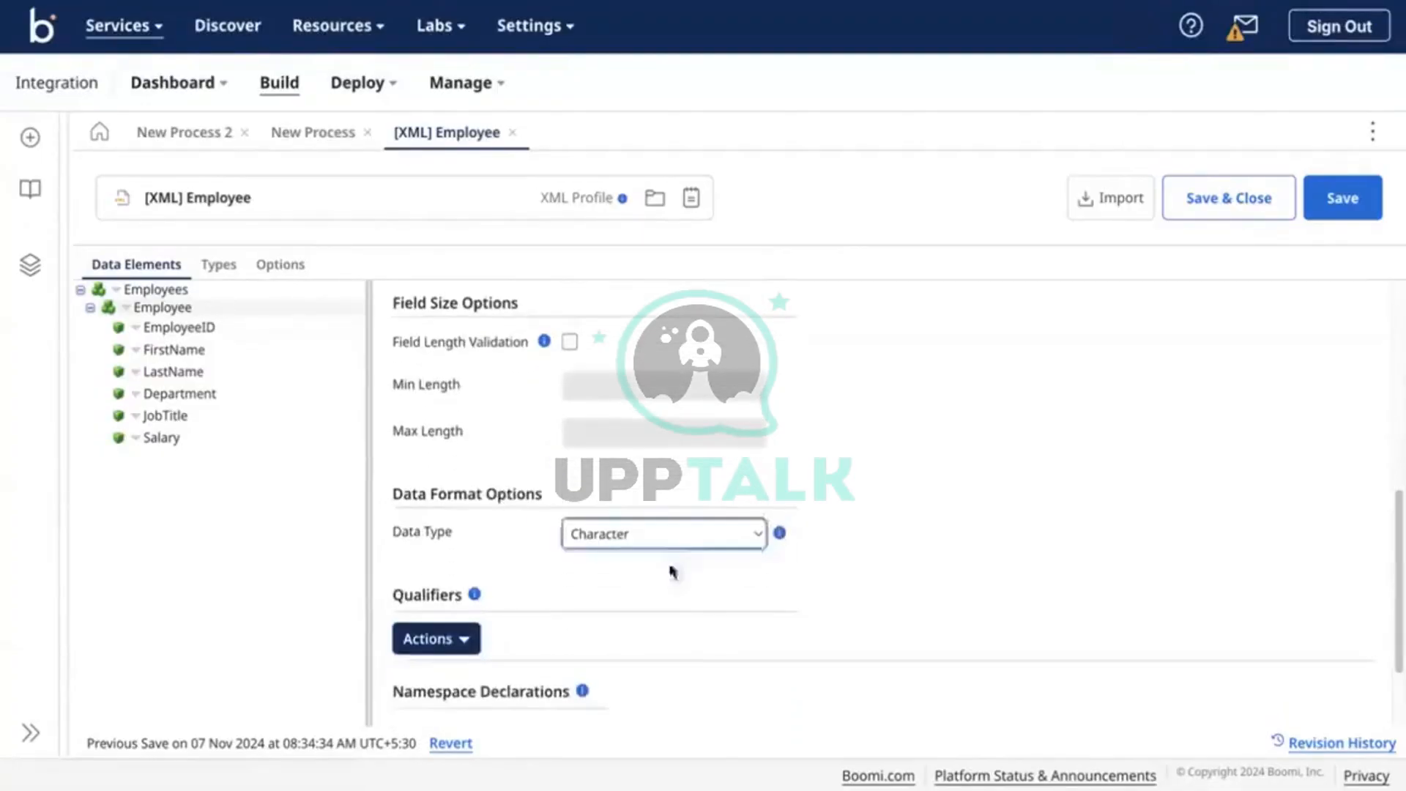
scroll(659, 560, "up", 5)
scroll(733, 527, "up", 2)
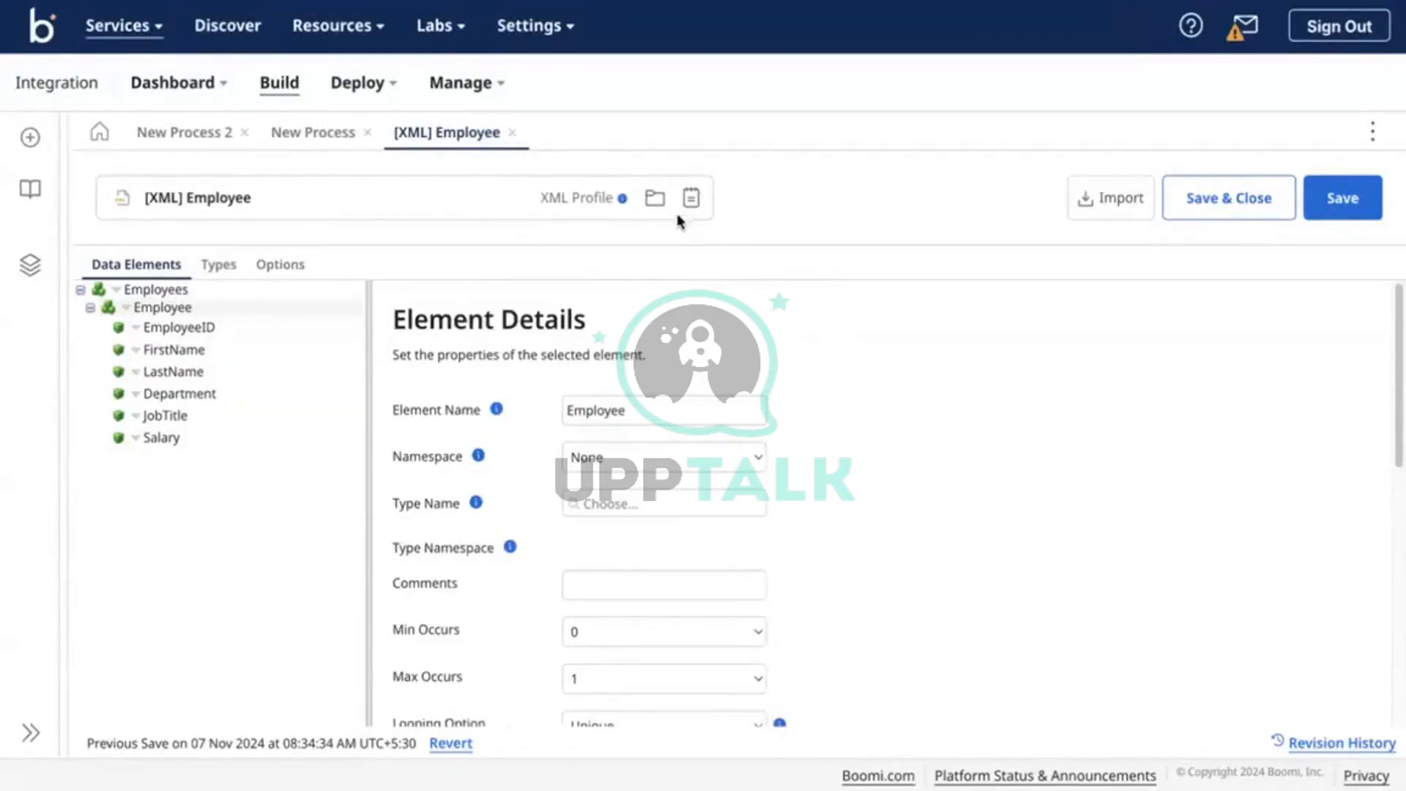
left_click(512, 133)
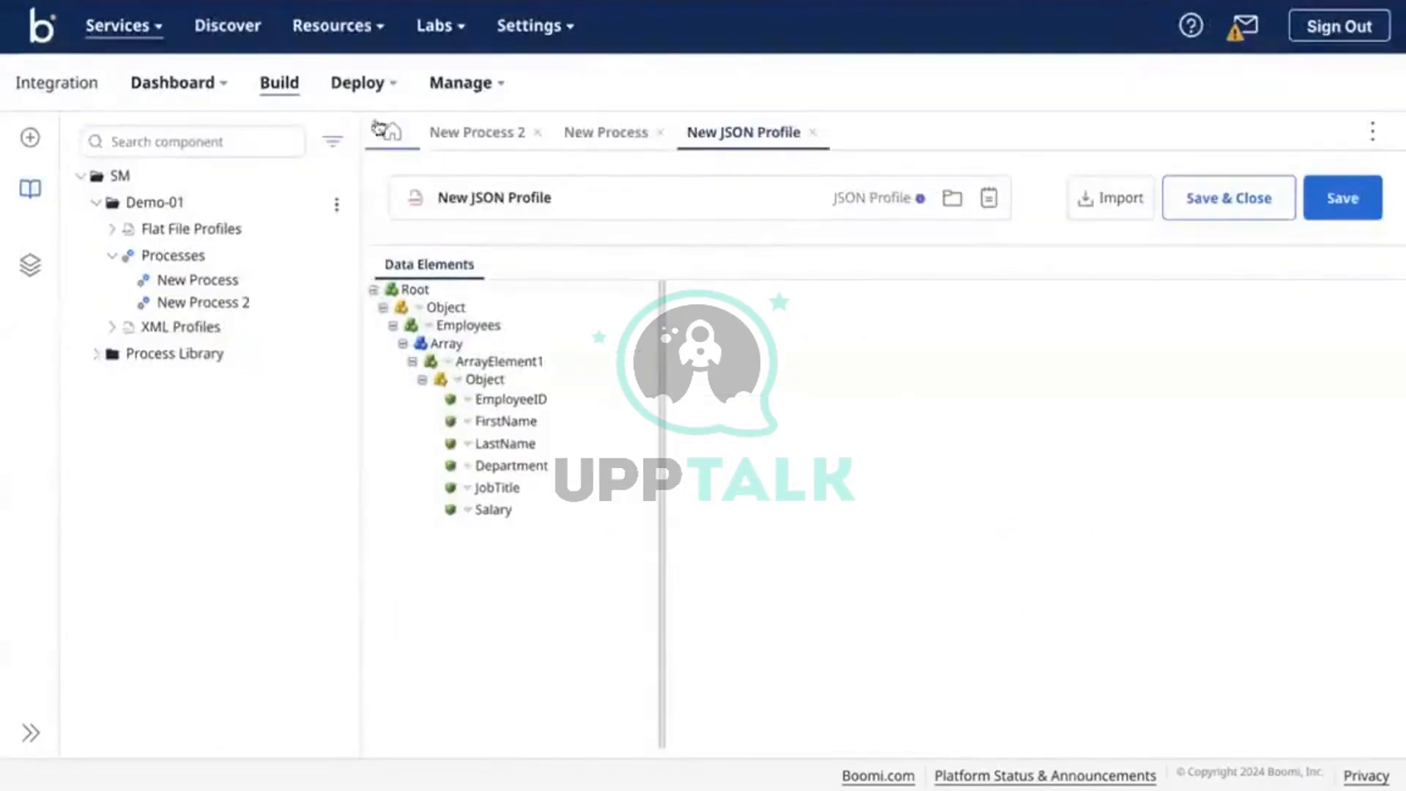
Create a new JSON Profile component in the Demo-01 folder
left_click(337, 205)
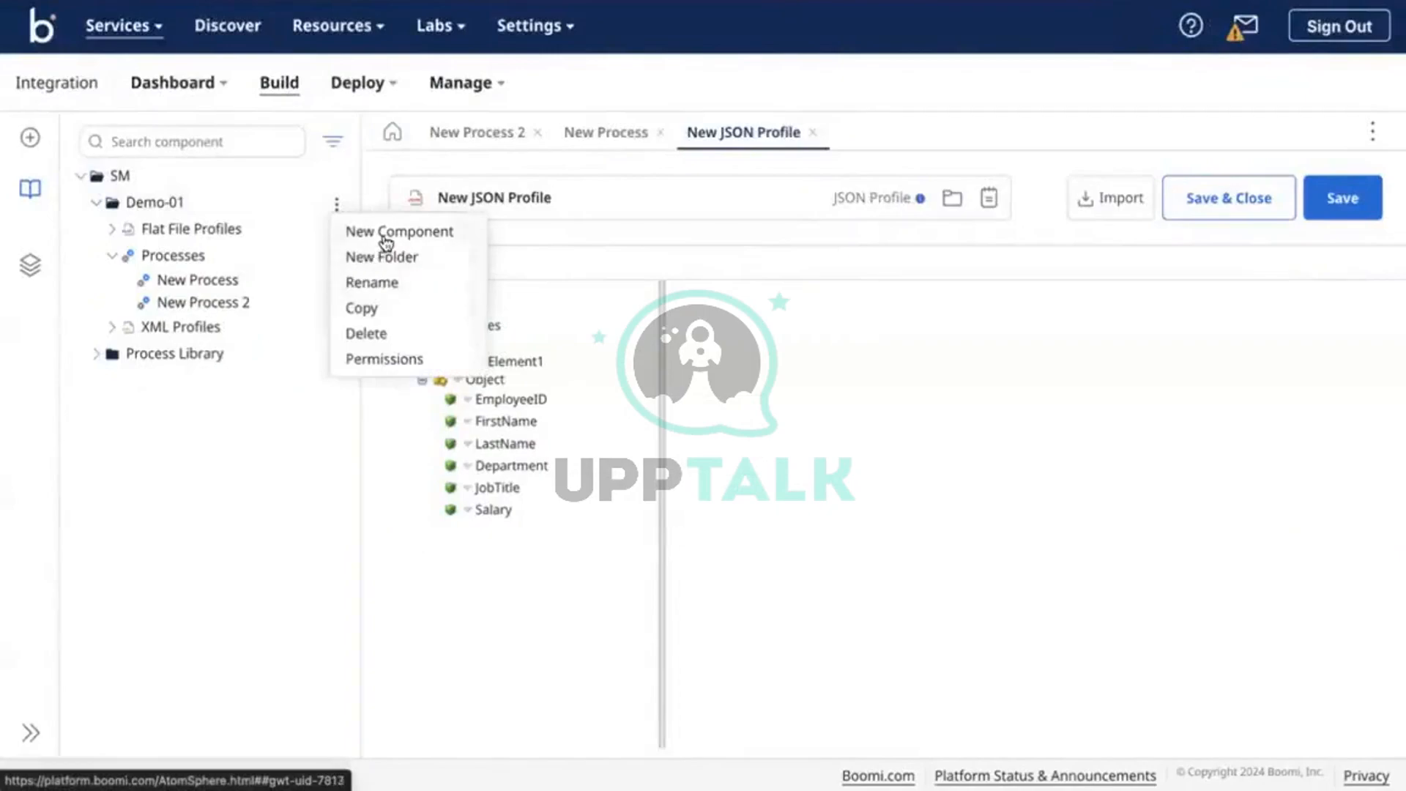
left_click(405, 229)
left_click(710, 387)
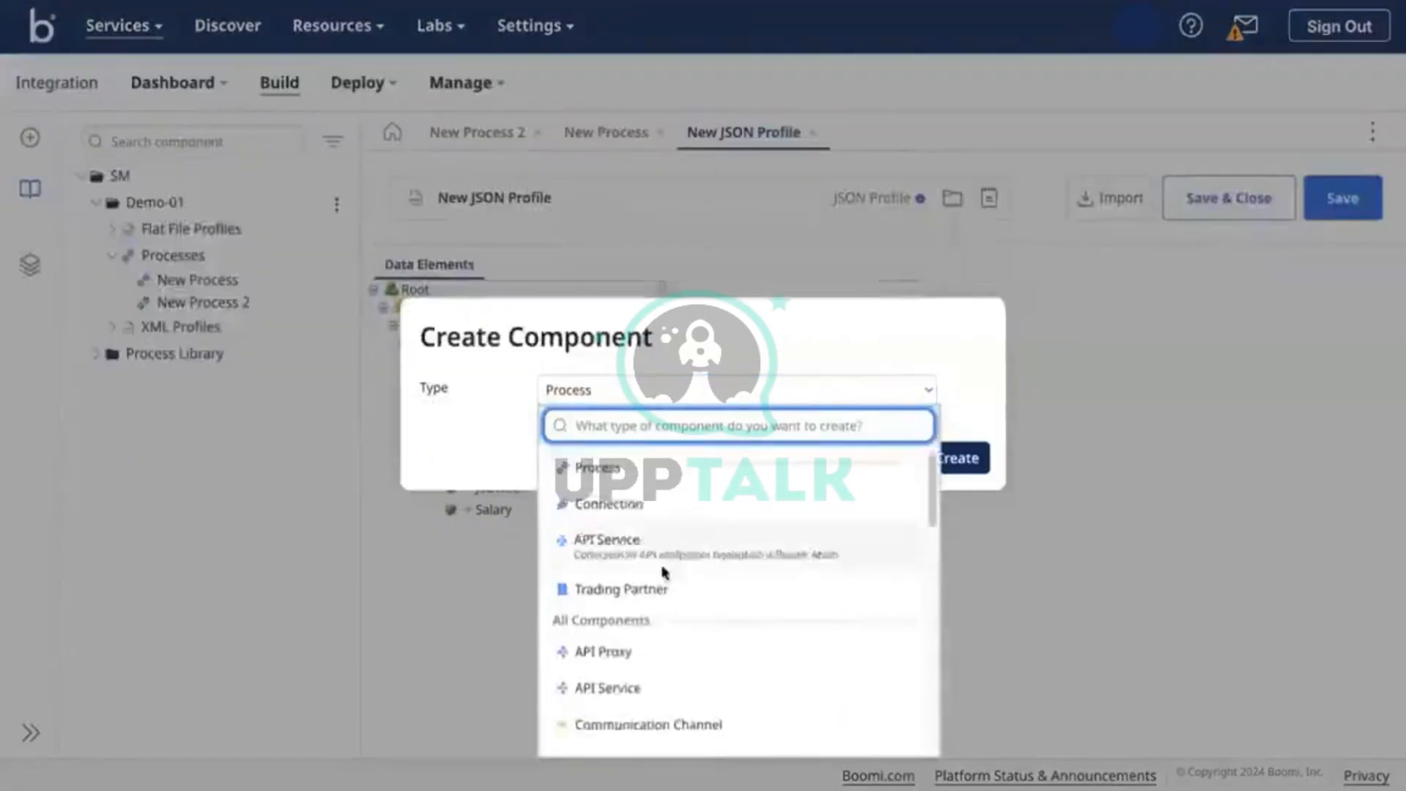
scroll(666, 586, "down", 3)
scroll(666, 590, "down", 5)
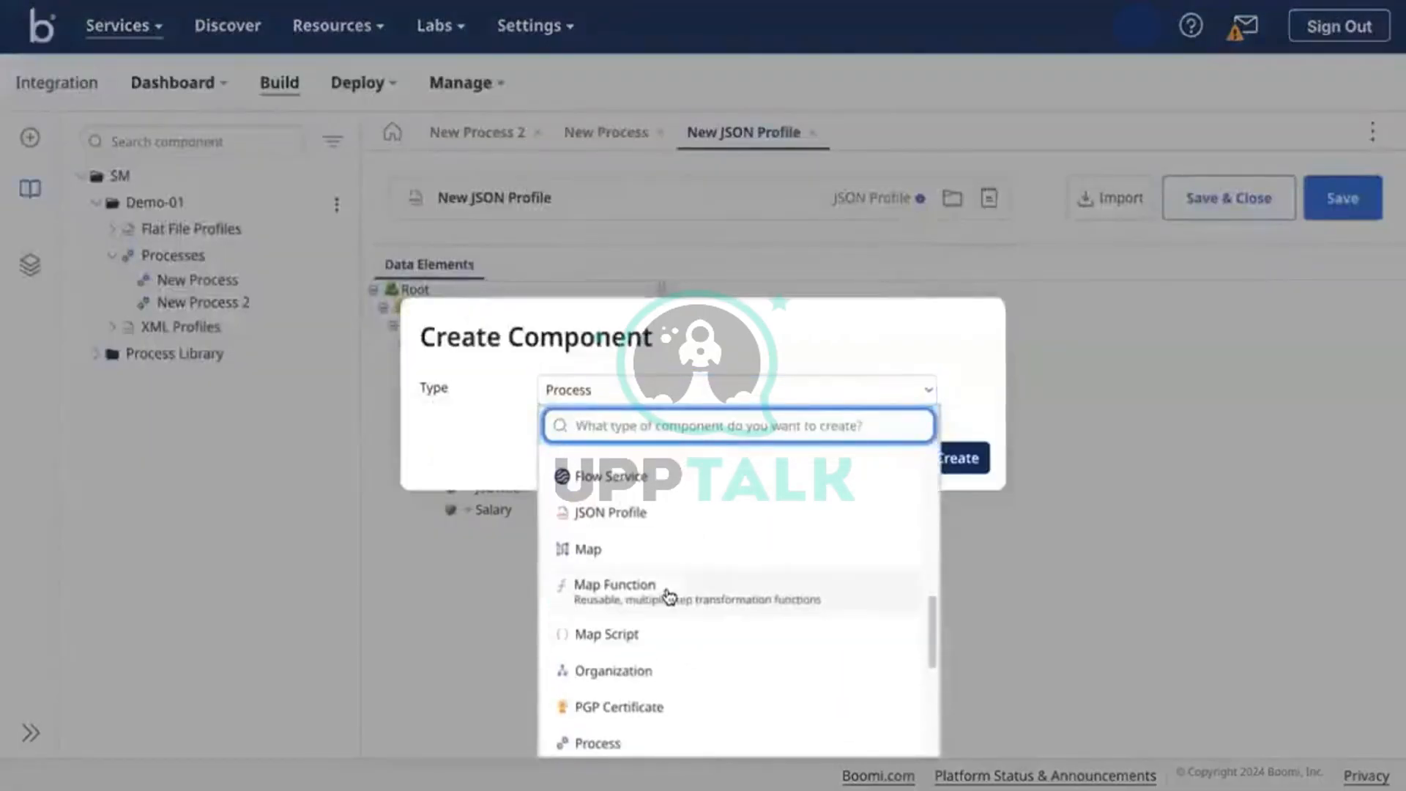
left_click(656, 524)
left_click(957, 459)
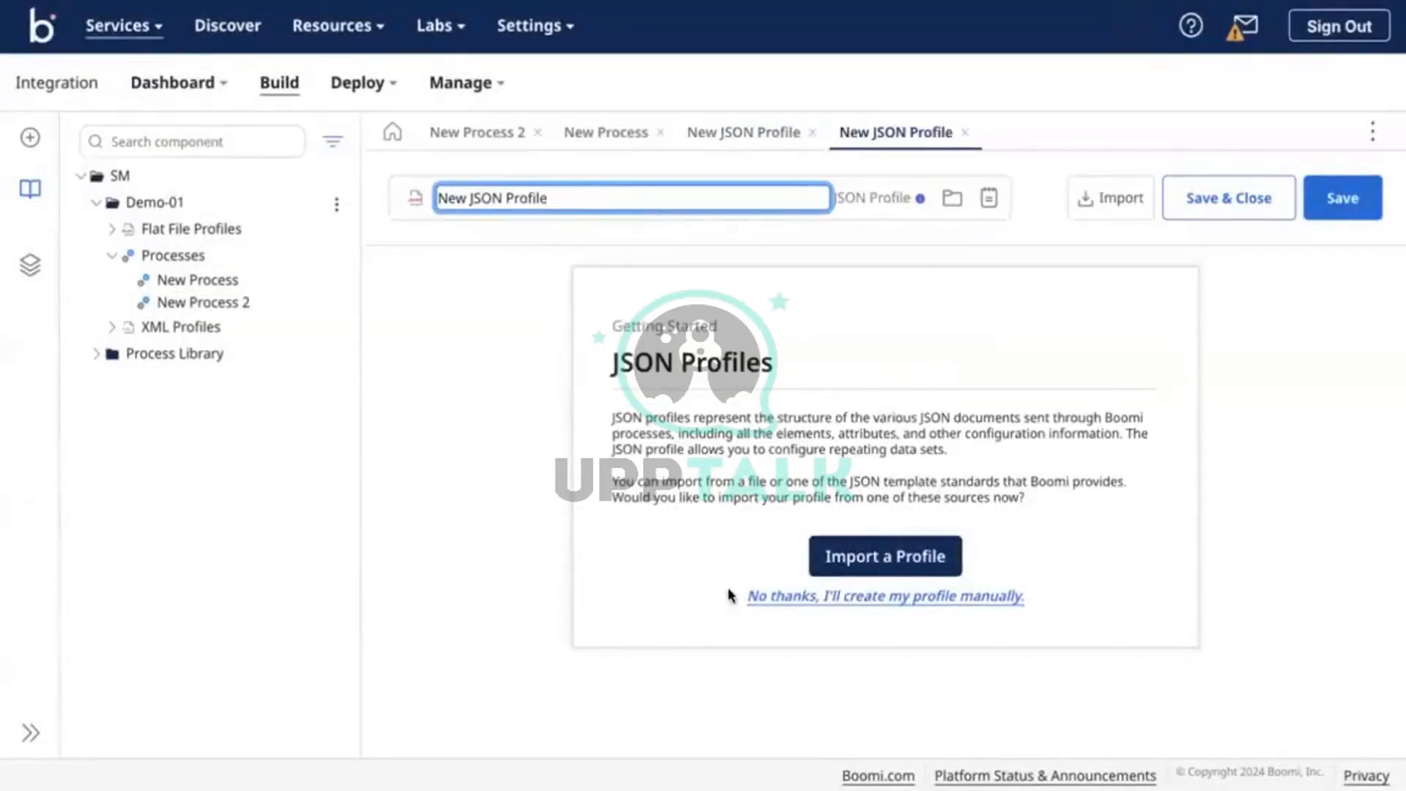
Choose to build the JSON profile manually, set Root's Value Type to Array (Repeating) and inspect its Looping Option choices
left_click(844, 597)
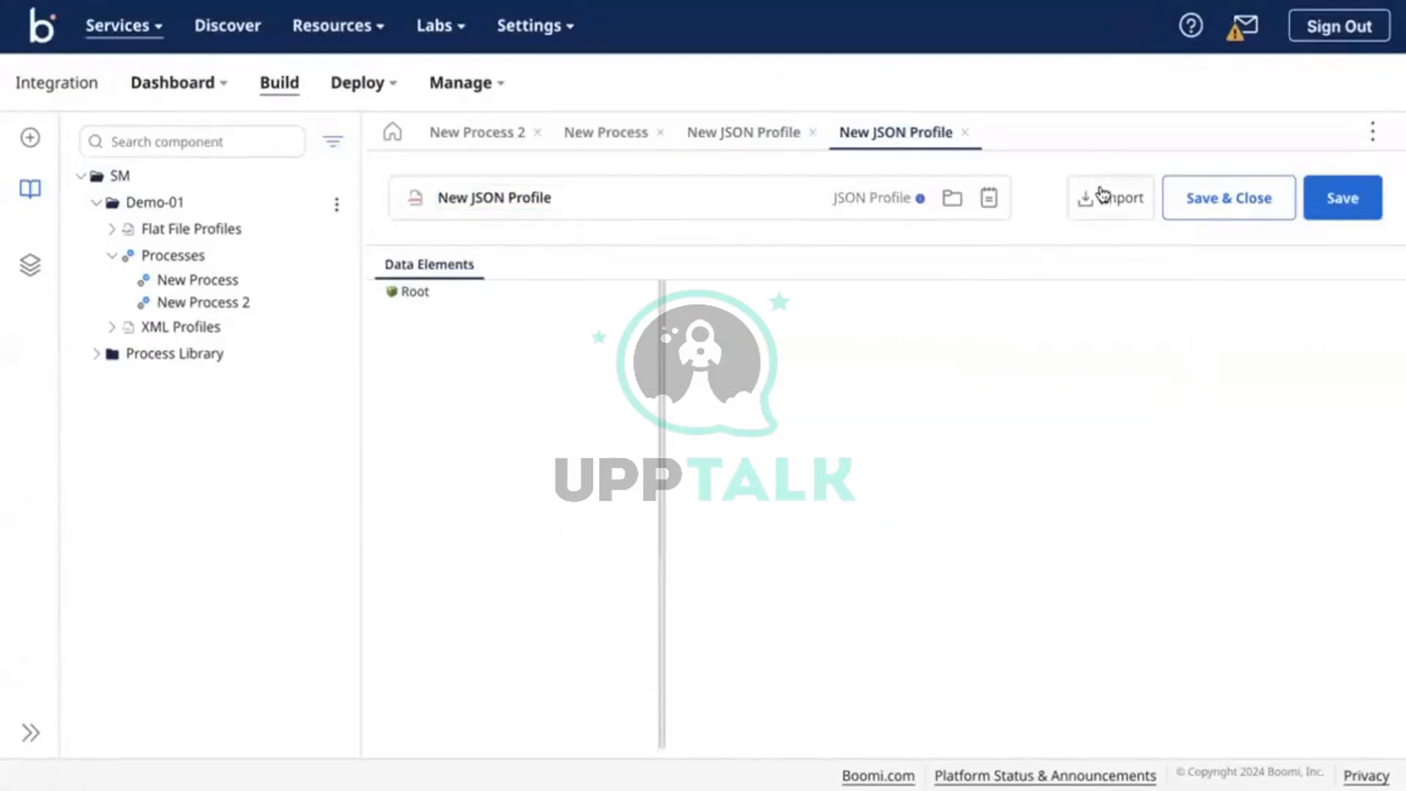
left_click(405, 292)
right_click(457, 291)
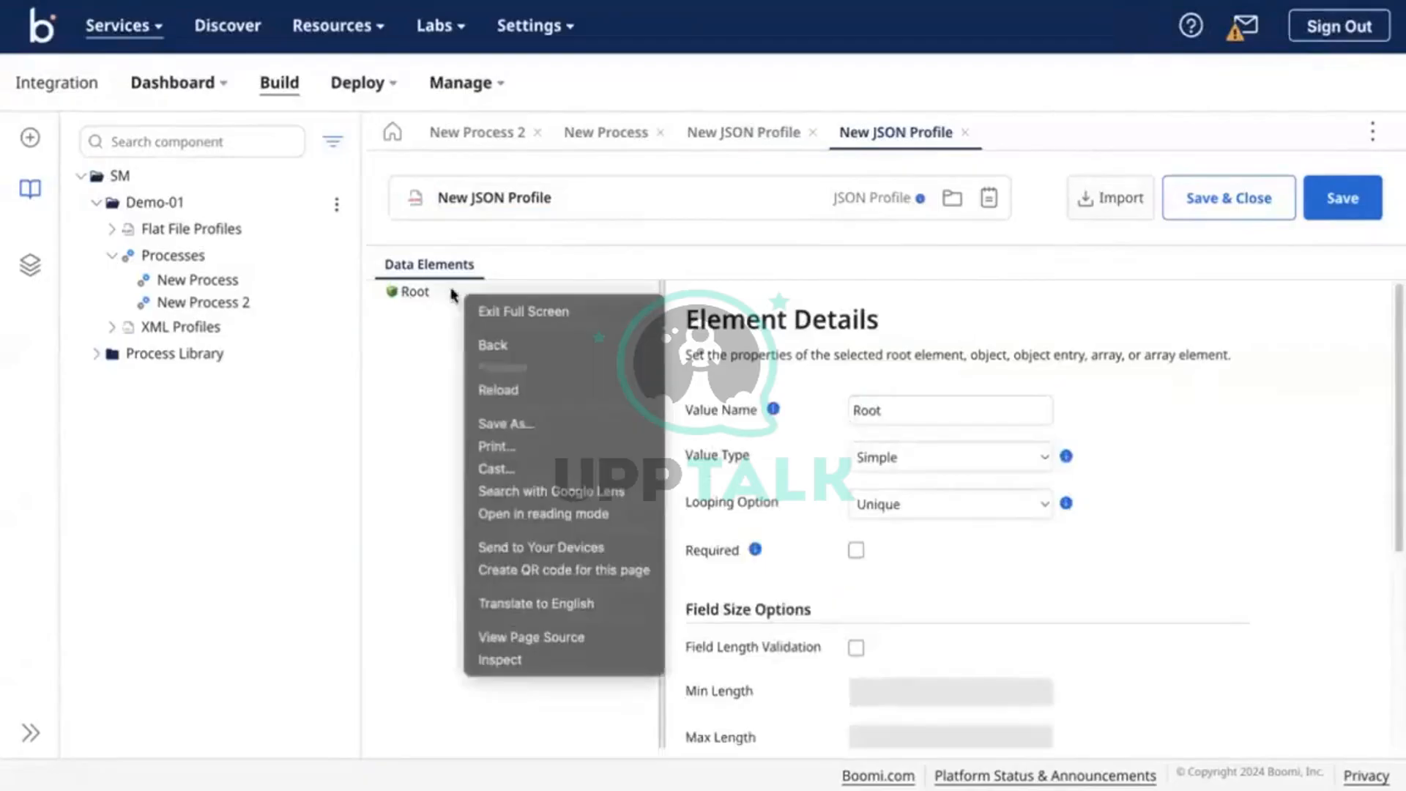
left_click(405, 294)
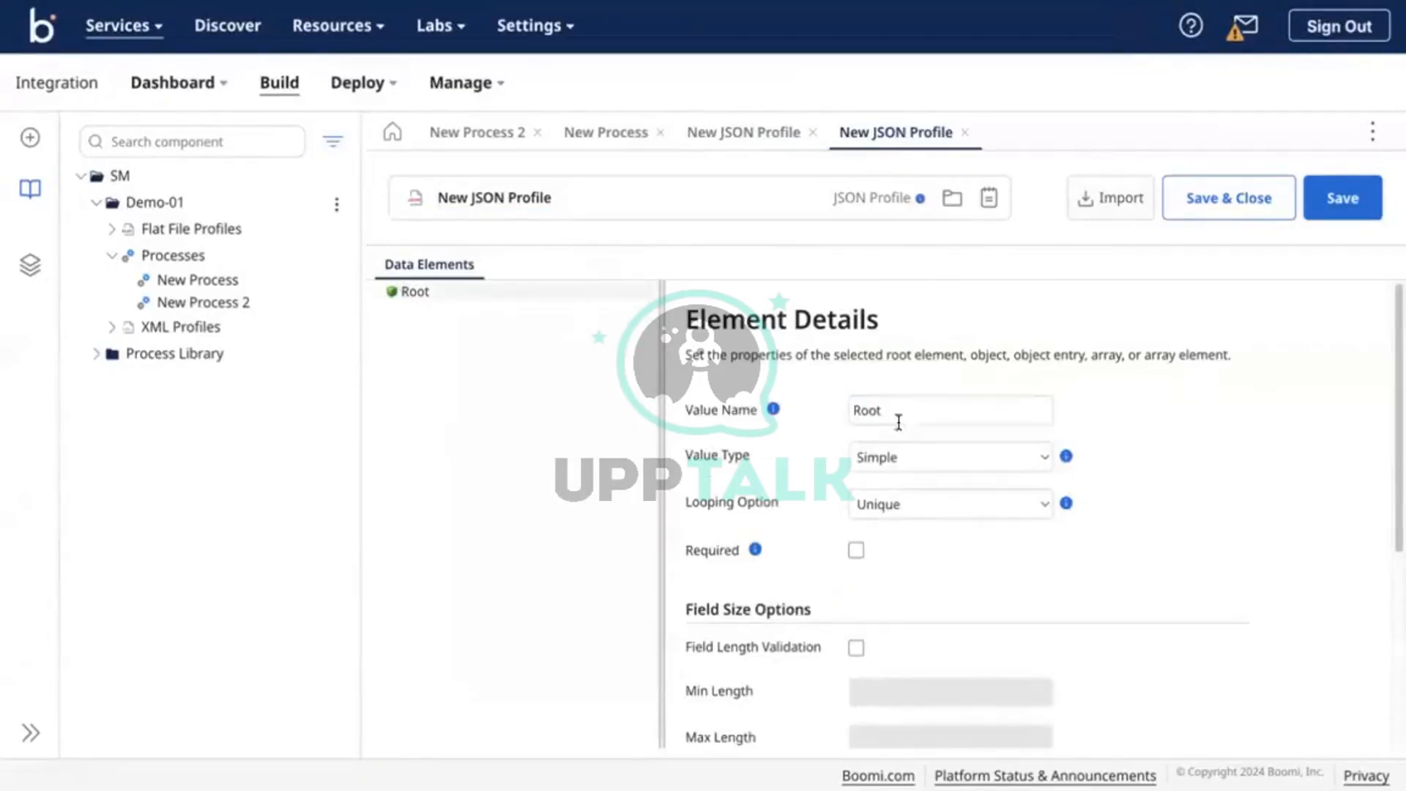
left_click(905, 460)
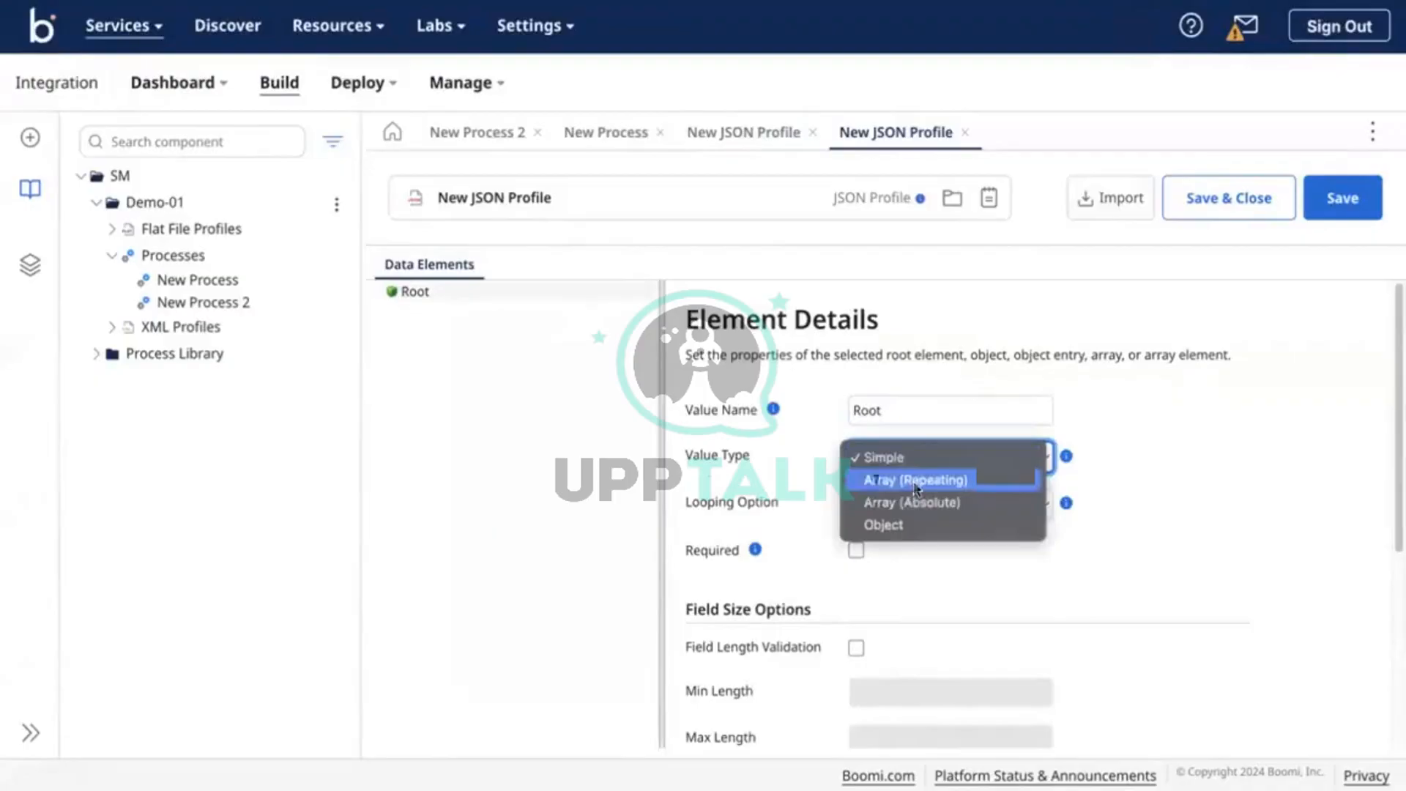
left_click(913, 480)
left_click(886, 502)
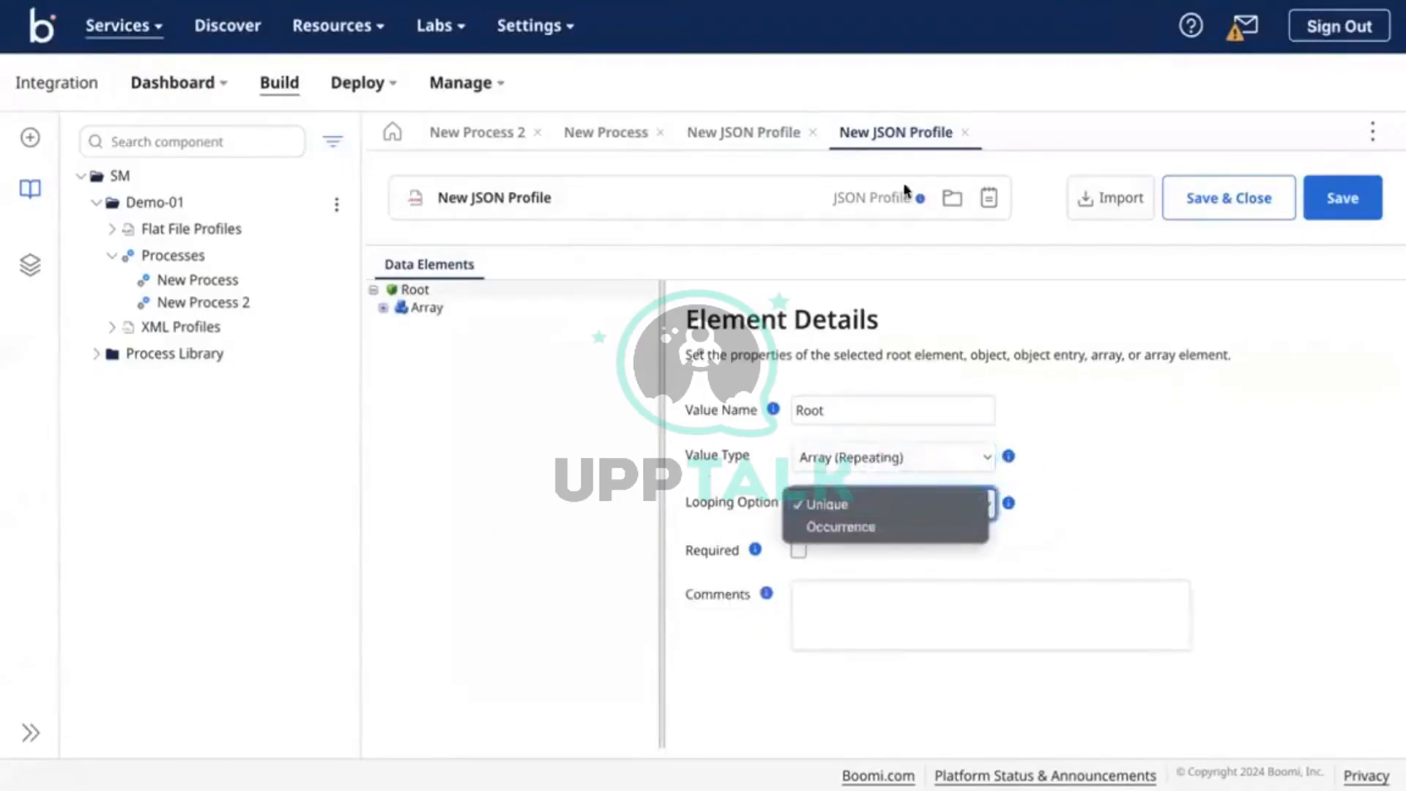
Close the manually built JSON profile and discard its unsaved changes
left_click(965, 134)
left_click(965, 134)
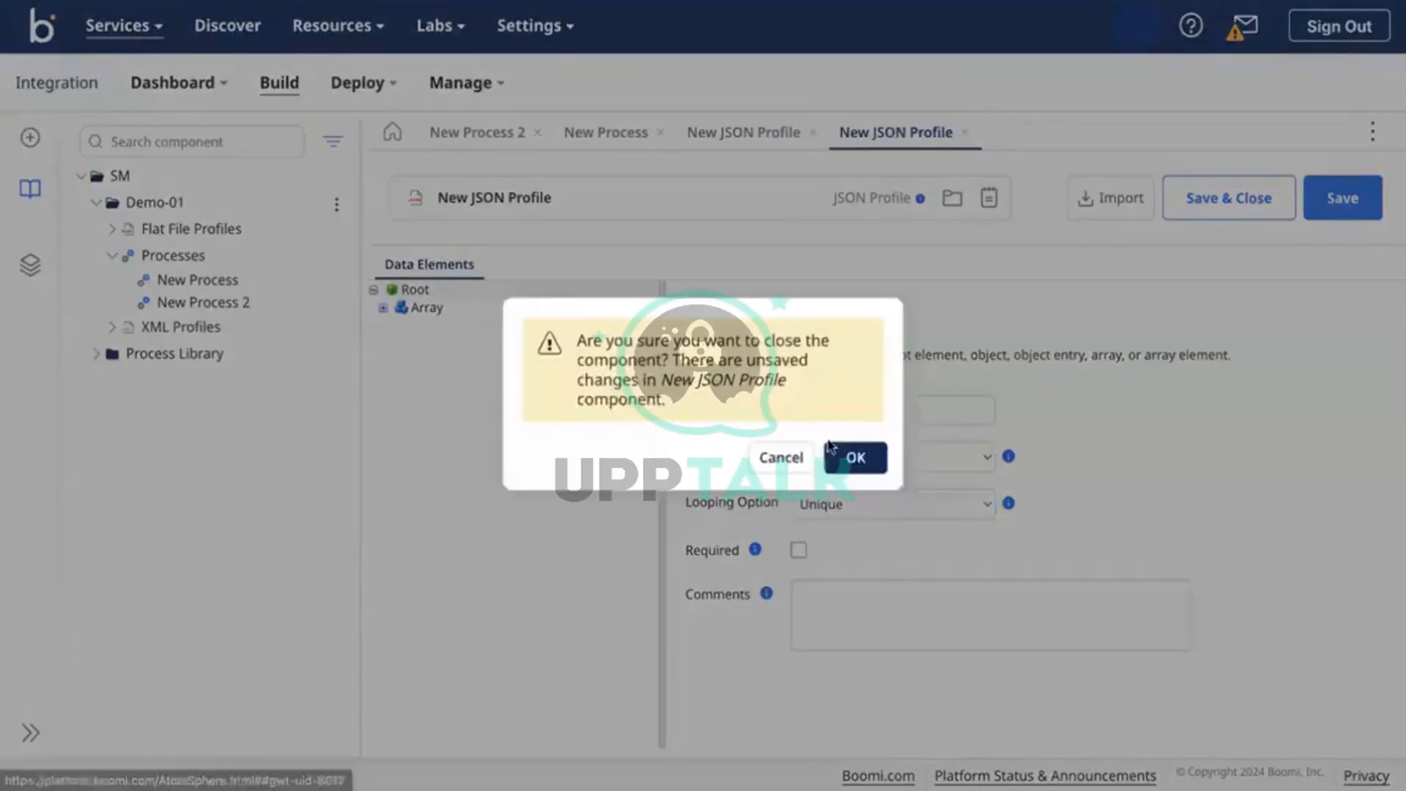
left_click(854, 459)
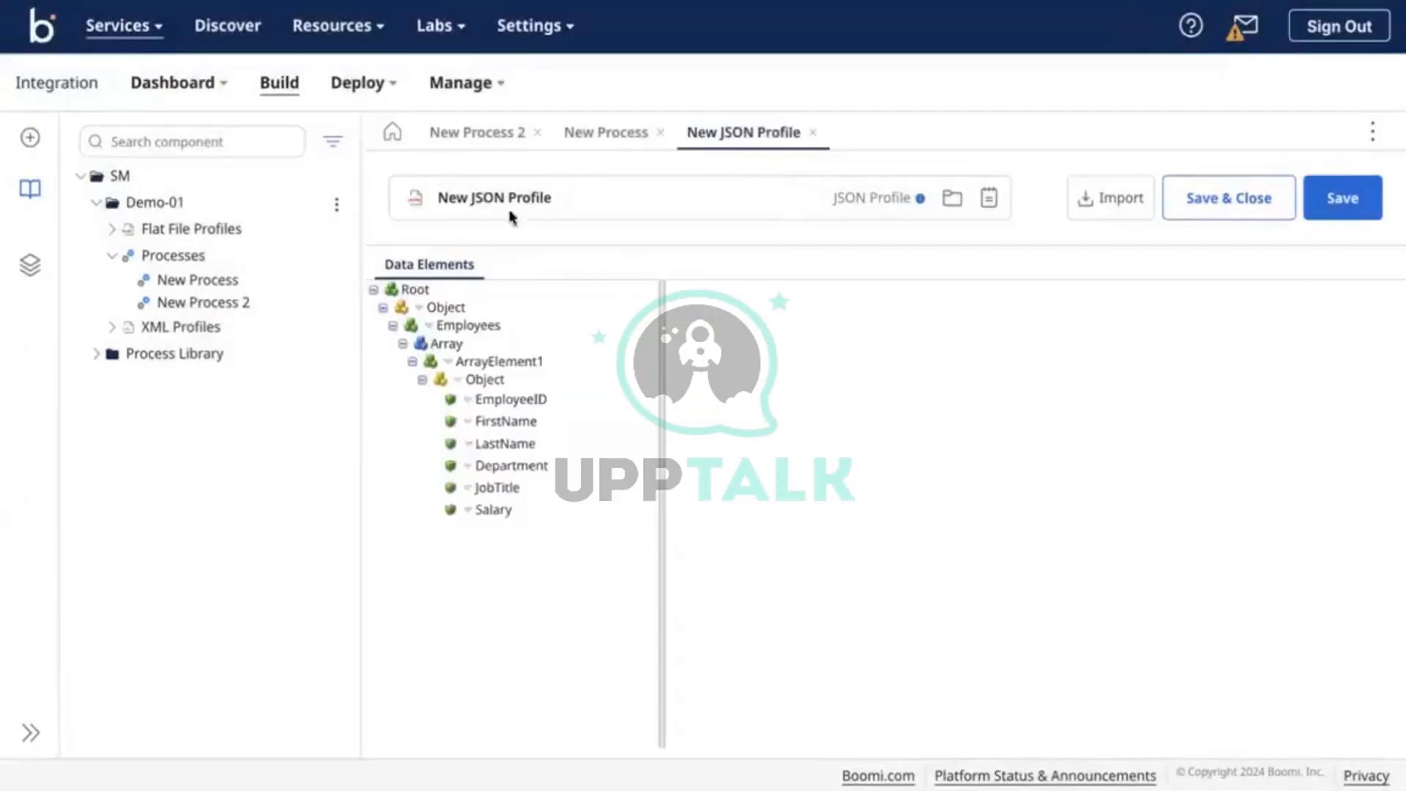
Collapse the component explorer and rename the imported JSON profile as [JSON] Employees
left_click(30, 266)
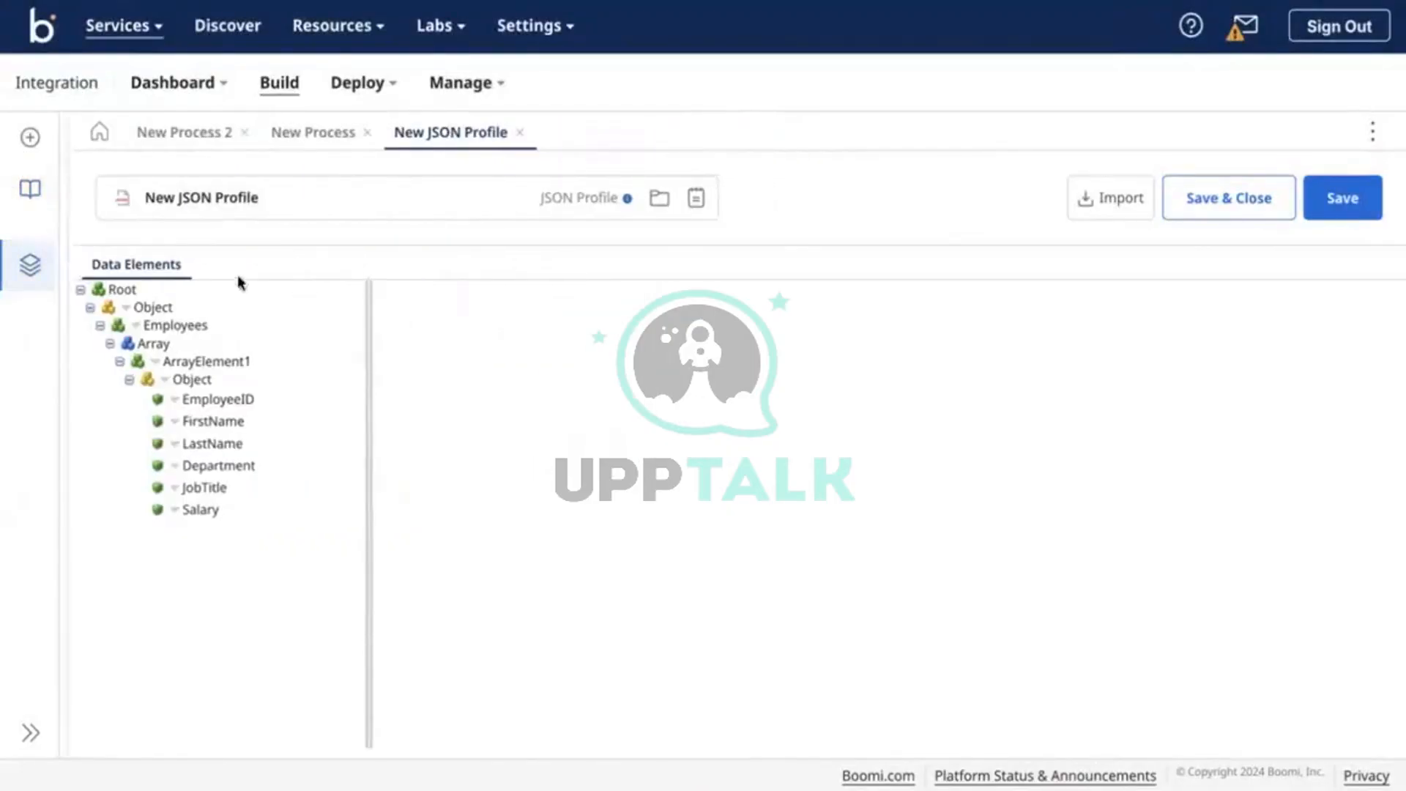
left_click(238, 198)
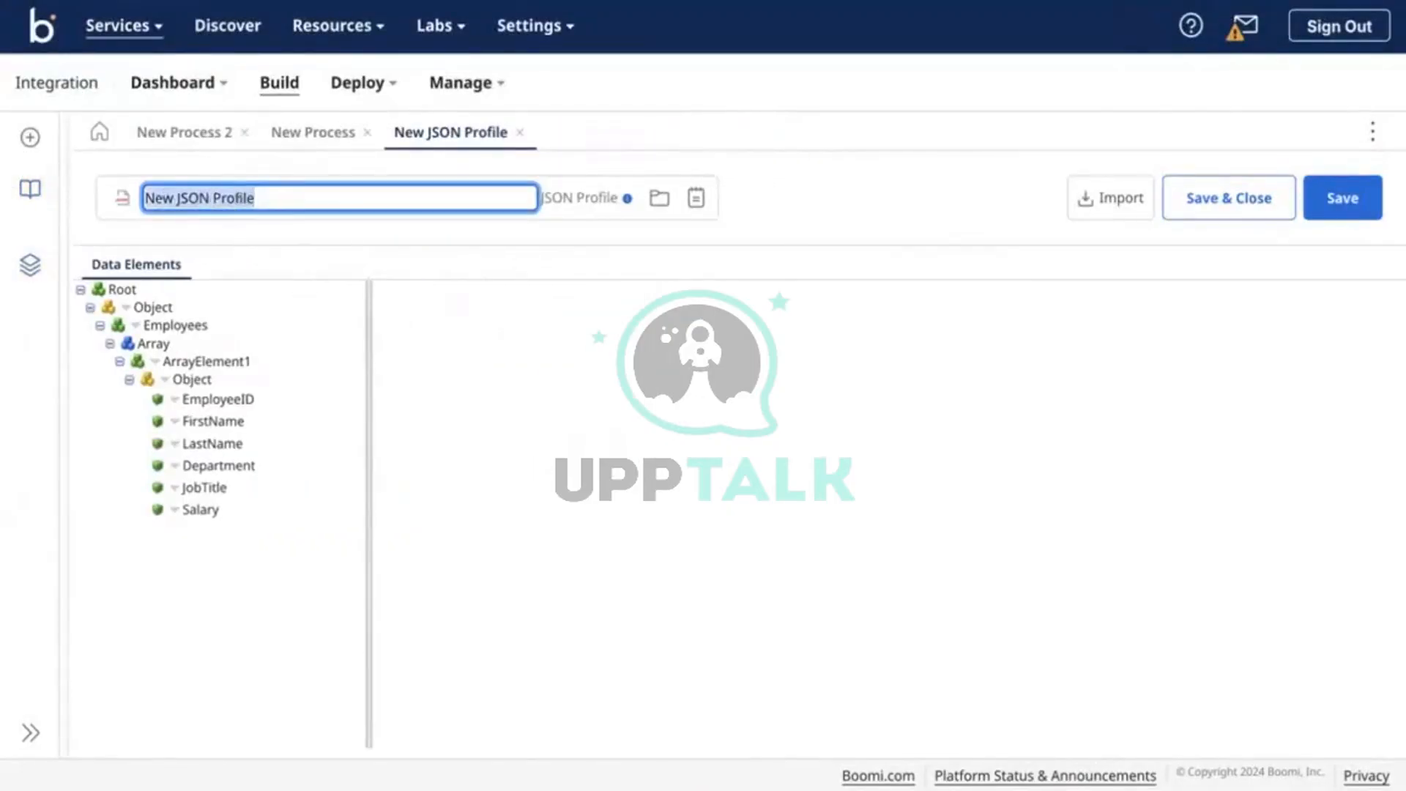
type("E")
type("JSOn")
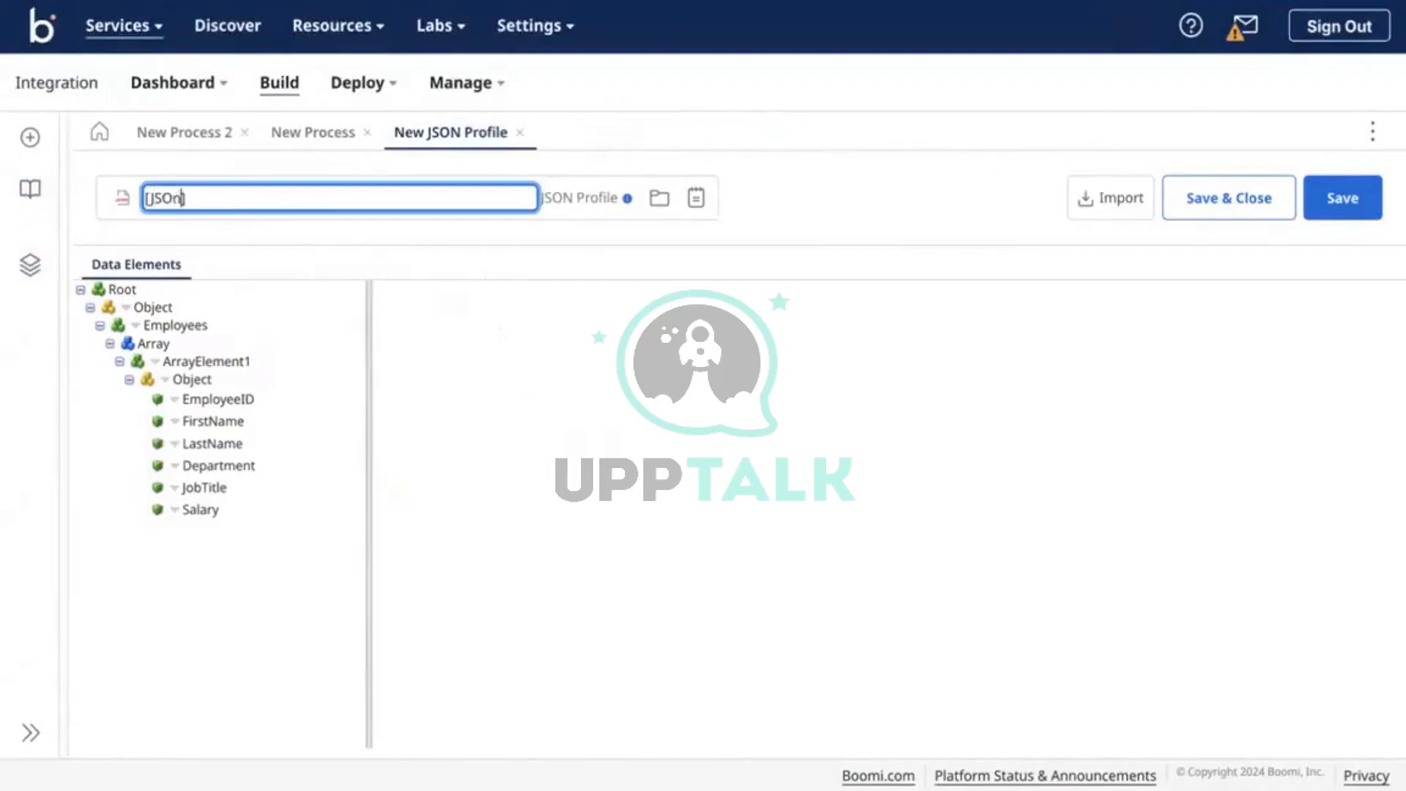
type("N")
type(" Employees")
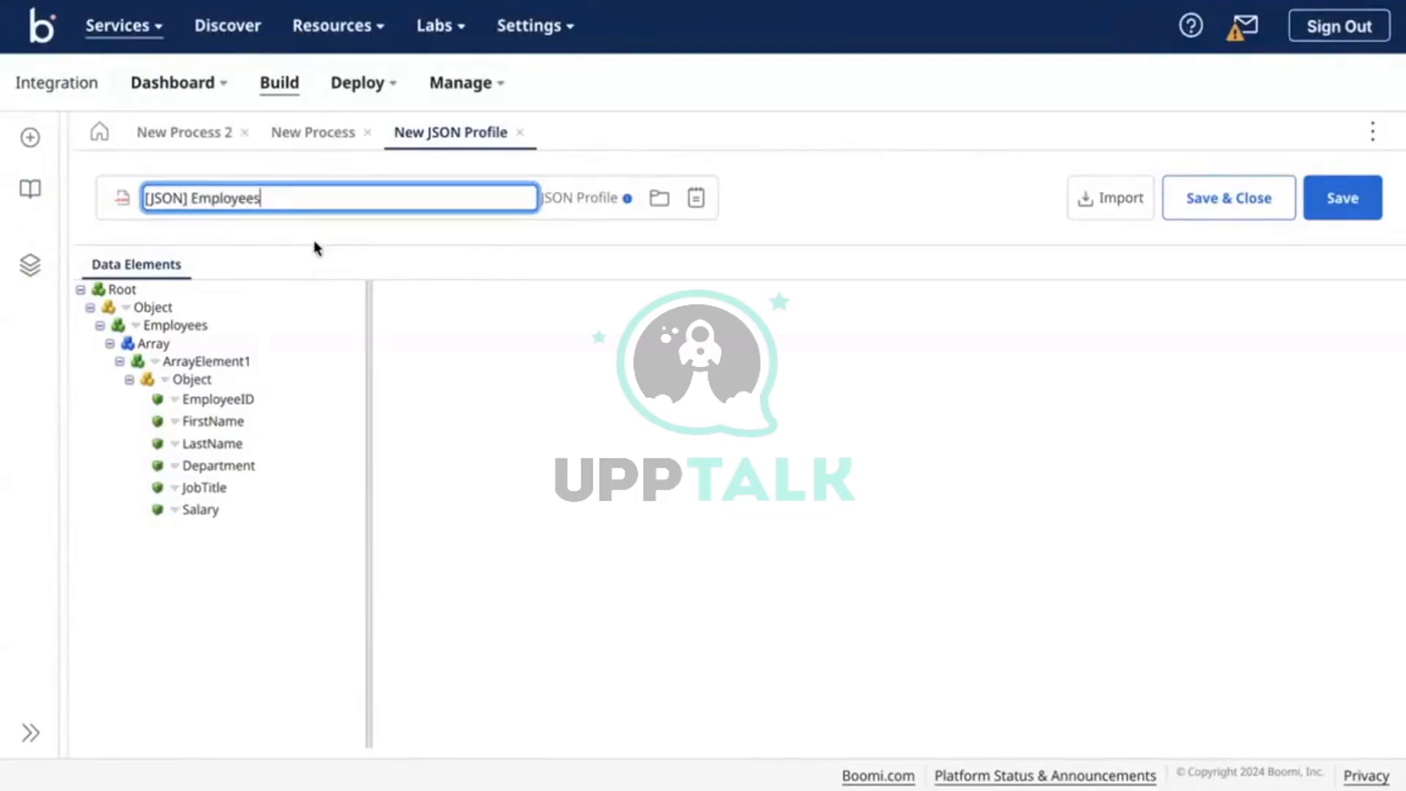
left_click(312, 577)
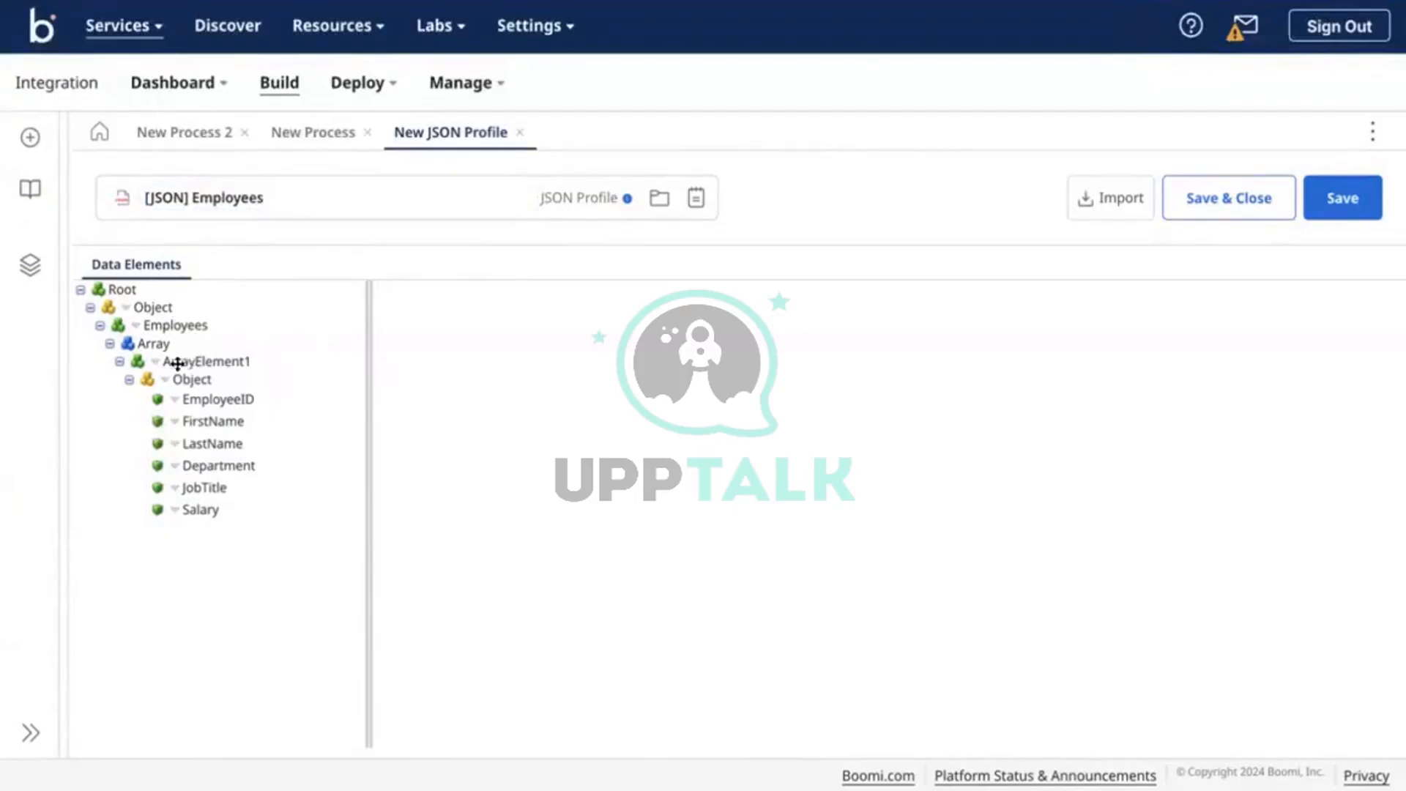
Examine the details of the Object, Employees, Array and ArrayElement1 nodes in the JSON profile
left_click(176, 308)
left_click(176, 325)
left_click(167, 343)
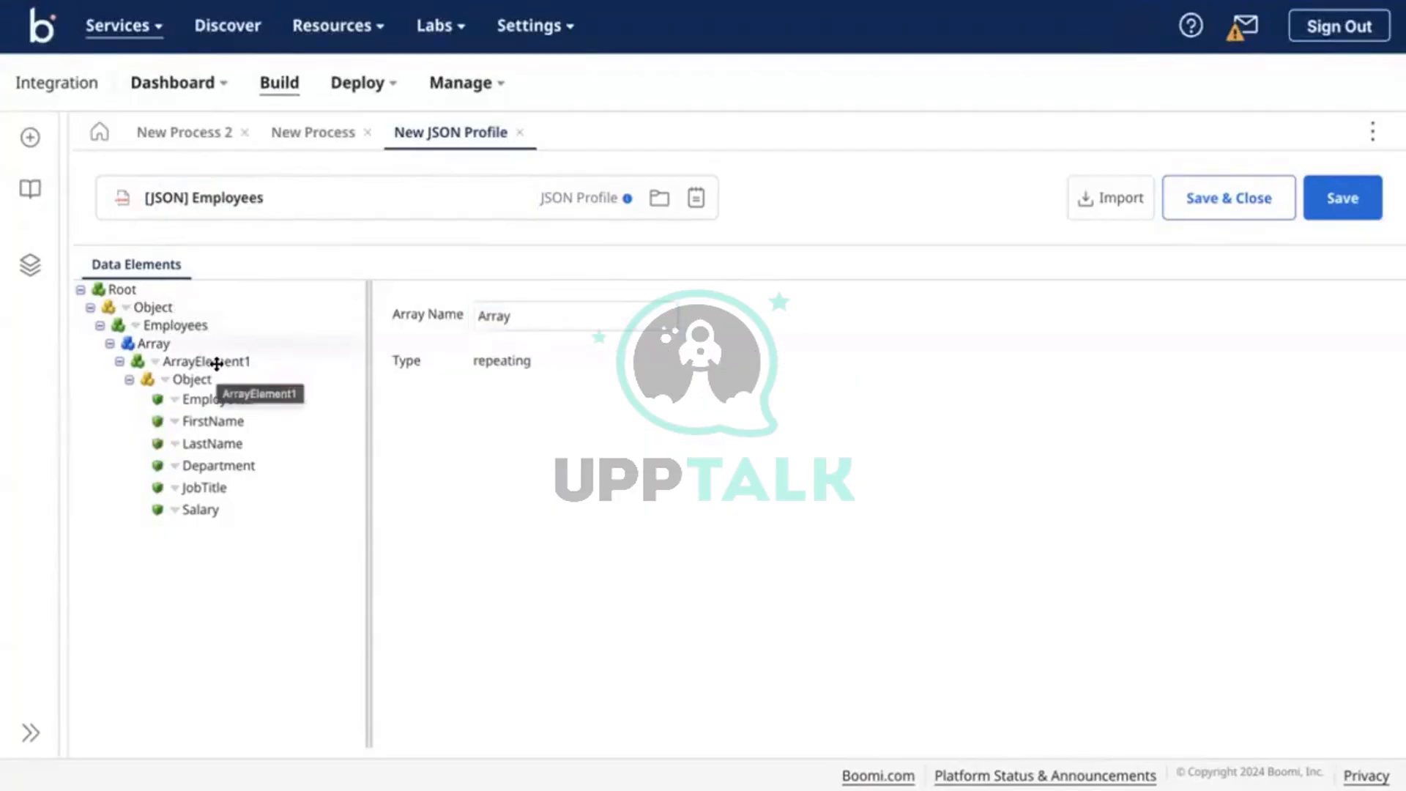
left_click(216, 363)
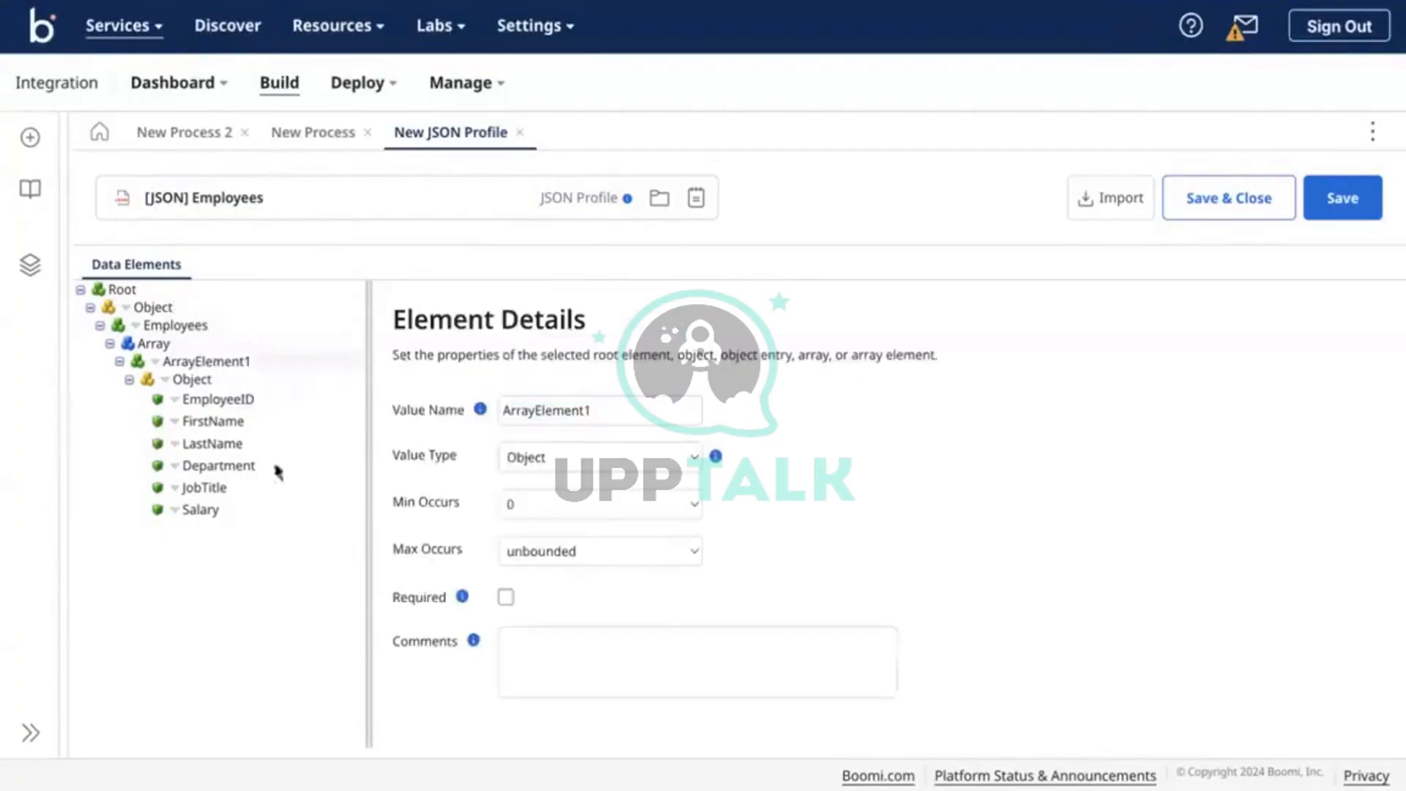
Examine EmployeeID's value type, Required help text, field size, data format and qualifier settings in the JSON profile
left_click(235, 401)
scroll(644, 513, "down", 1)
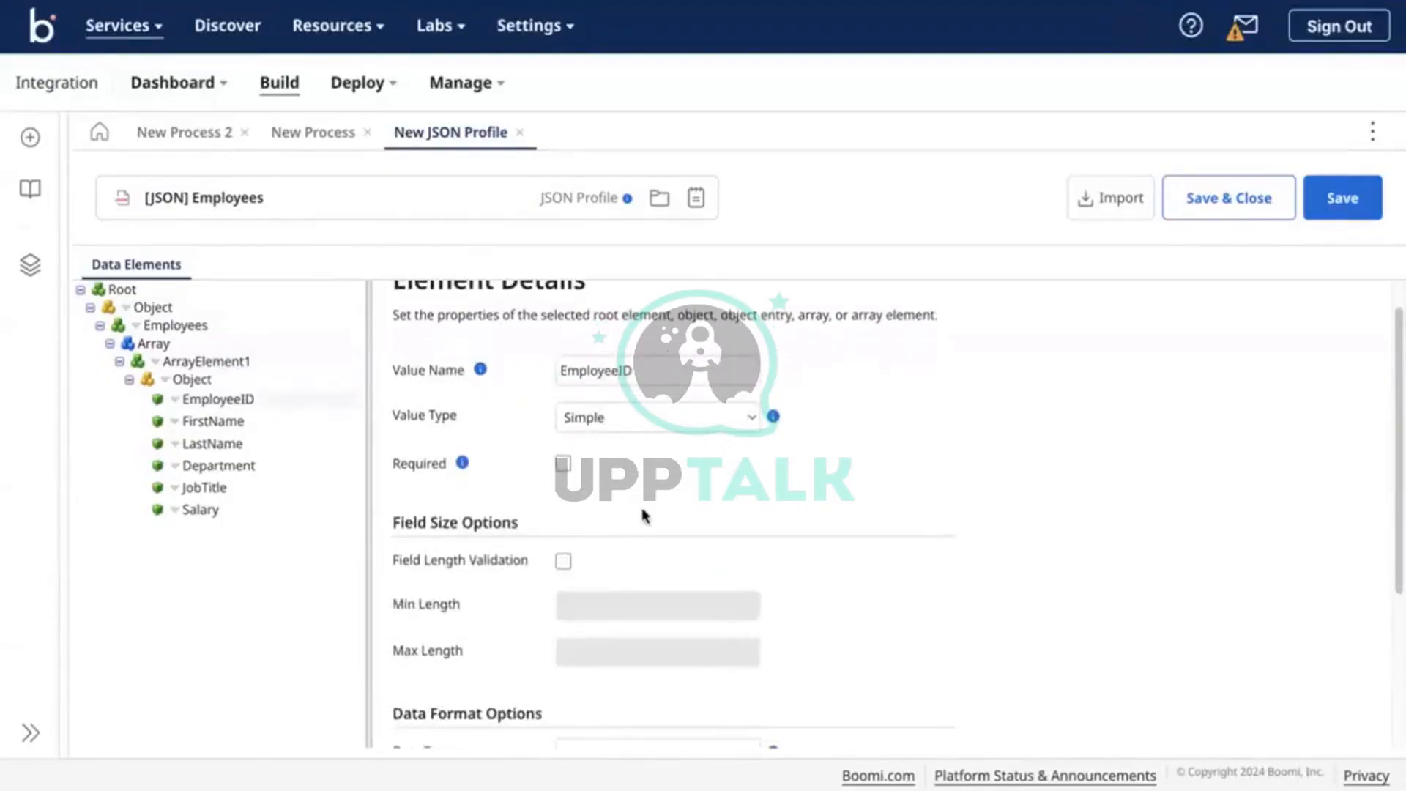
scroll(643, 513, "up", 1)
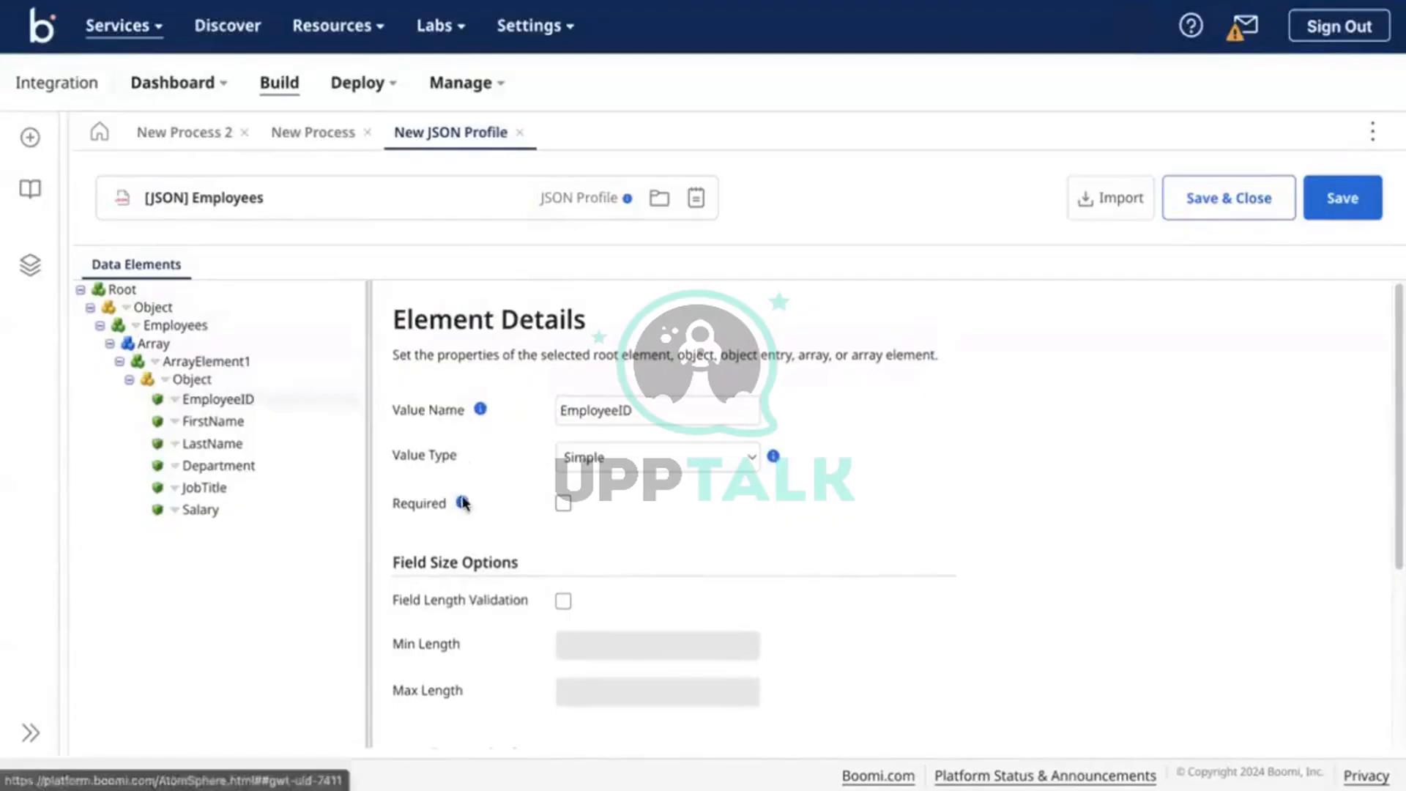
mouse_move(462, 503)
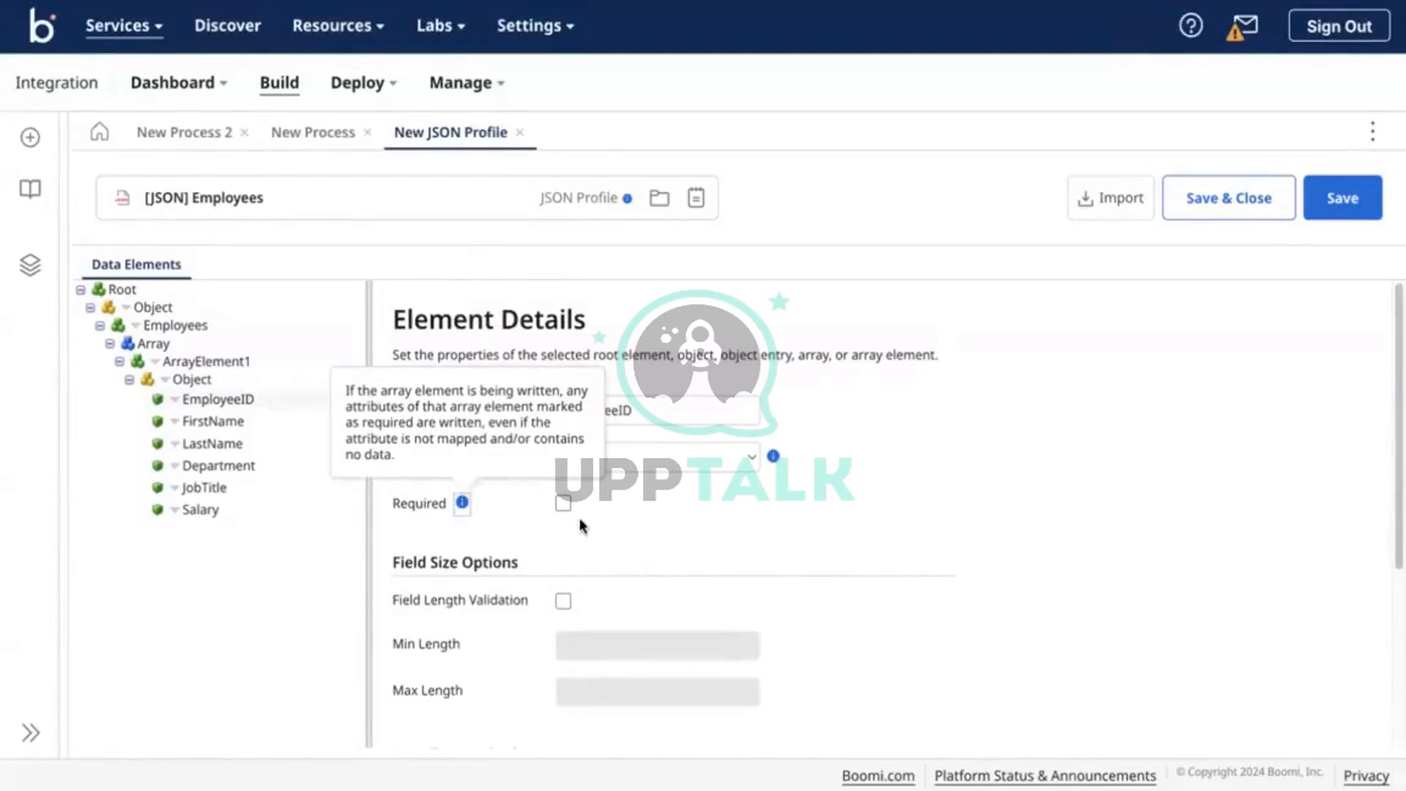
scroll(560, 520, "down", 7)
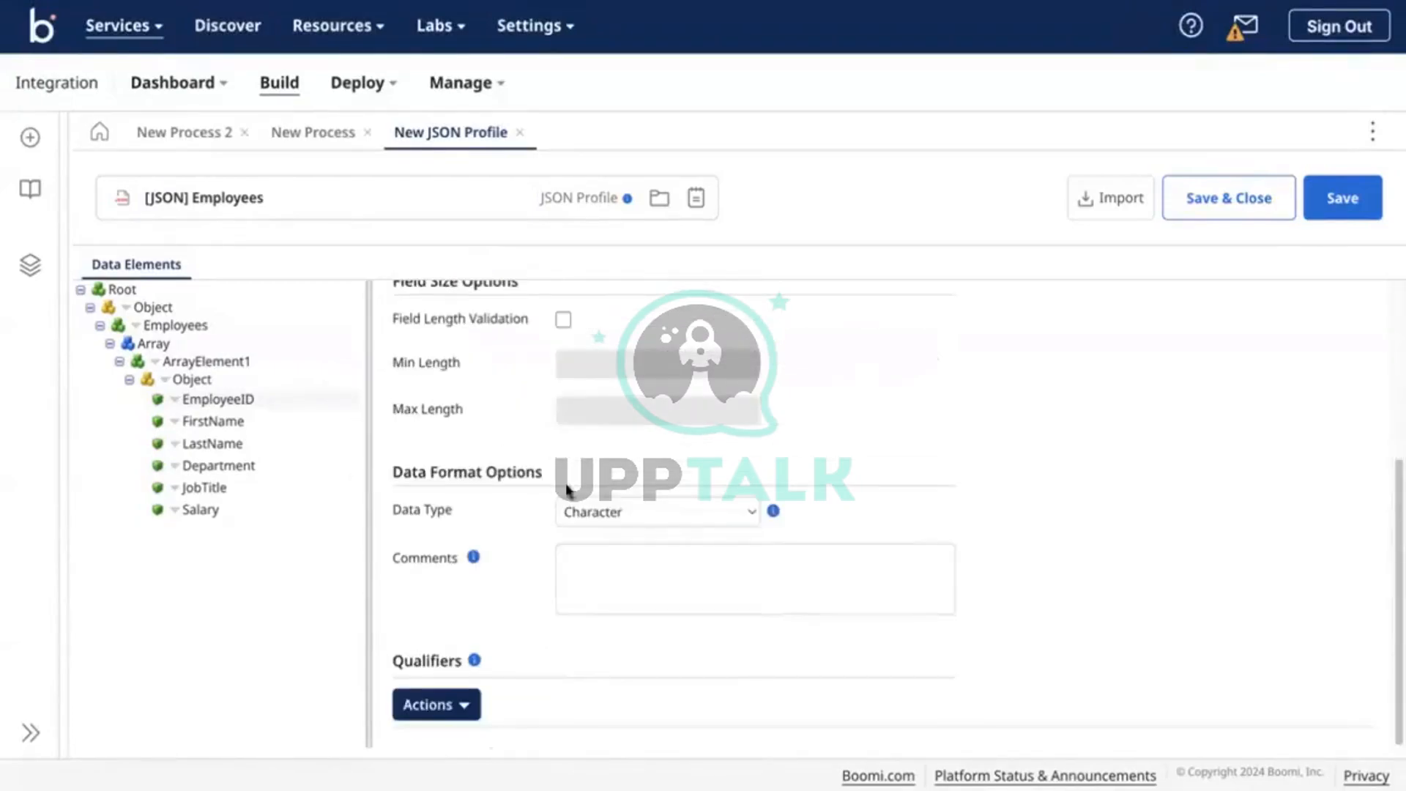
Review the data type options for EmployeeID and view the FirstName and LastName element details
left_click(652, 519)
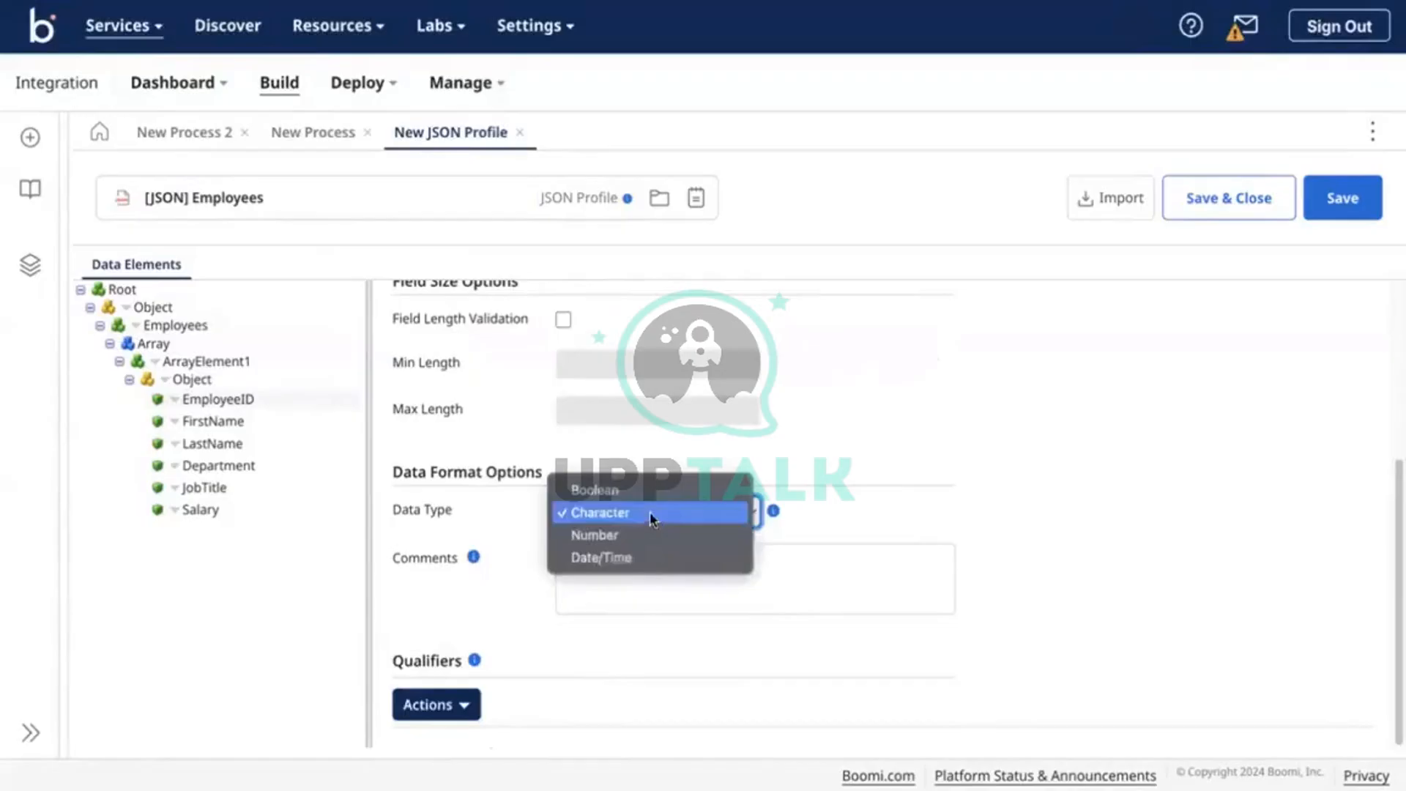
left_click(583, 522)
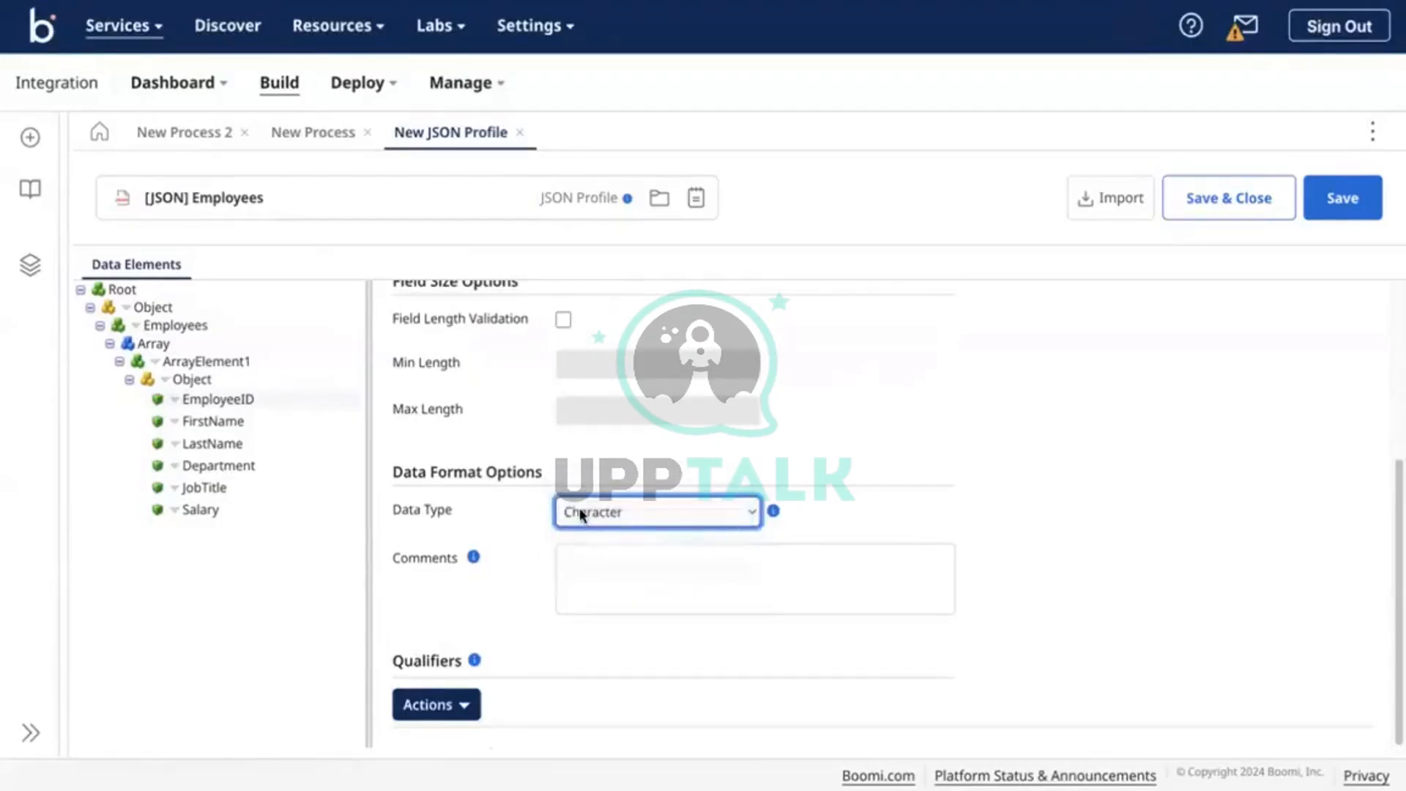
scroll(533, 471, "up", 7)
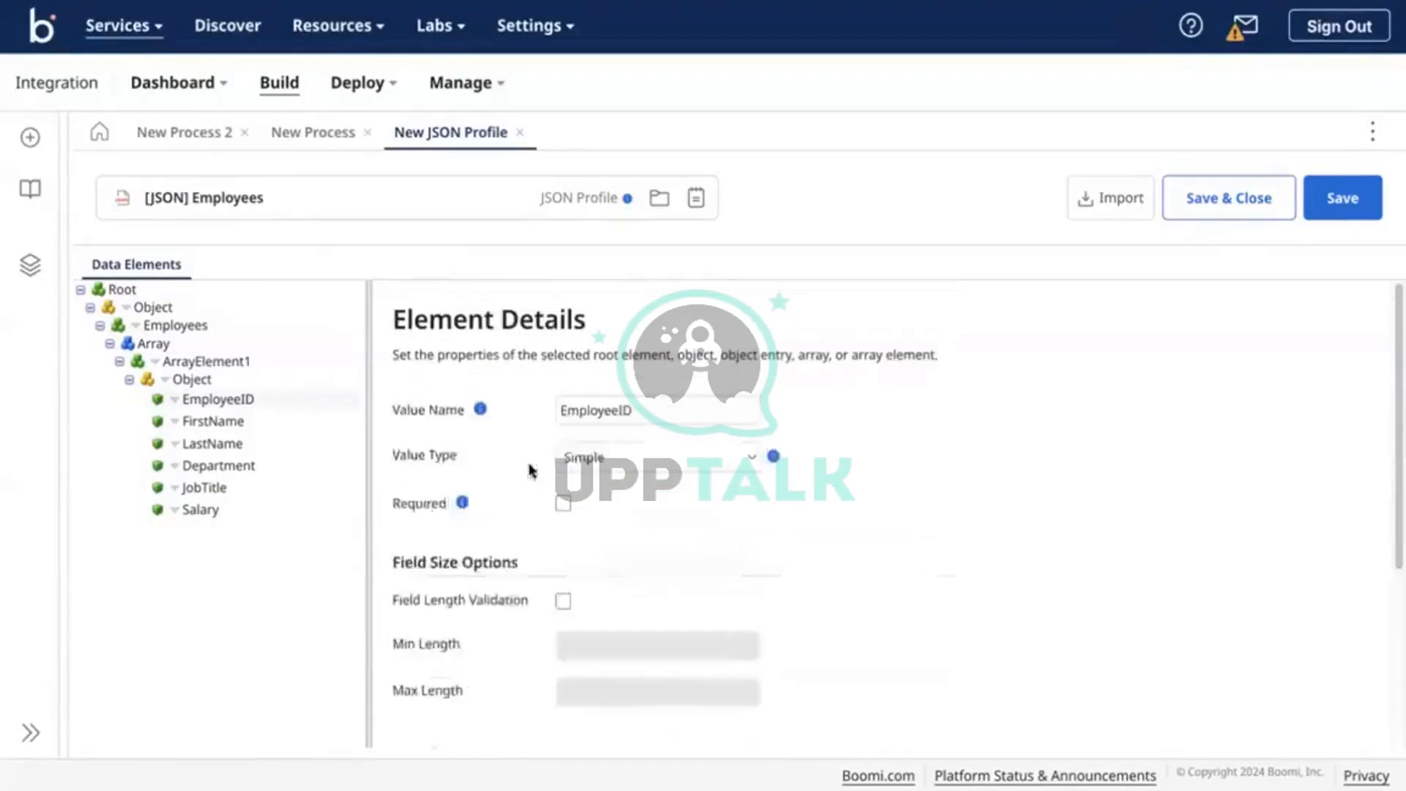
left_click(224, 421)
left_click(219, 443)
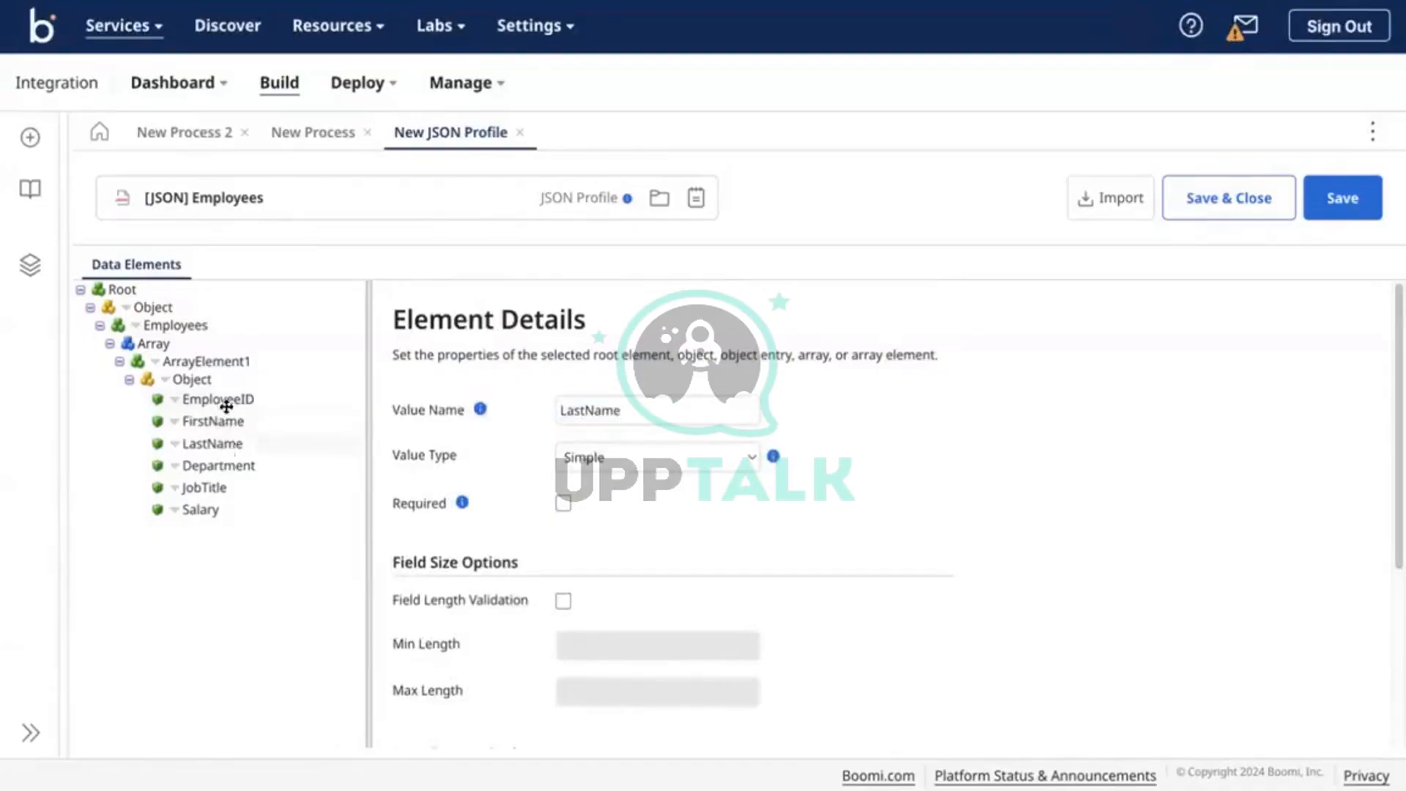
Examine the Array node and ArrayElement1's value type, Min Occurs and Max Occurs options
left_click(219, 362)
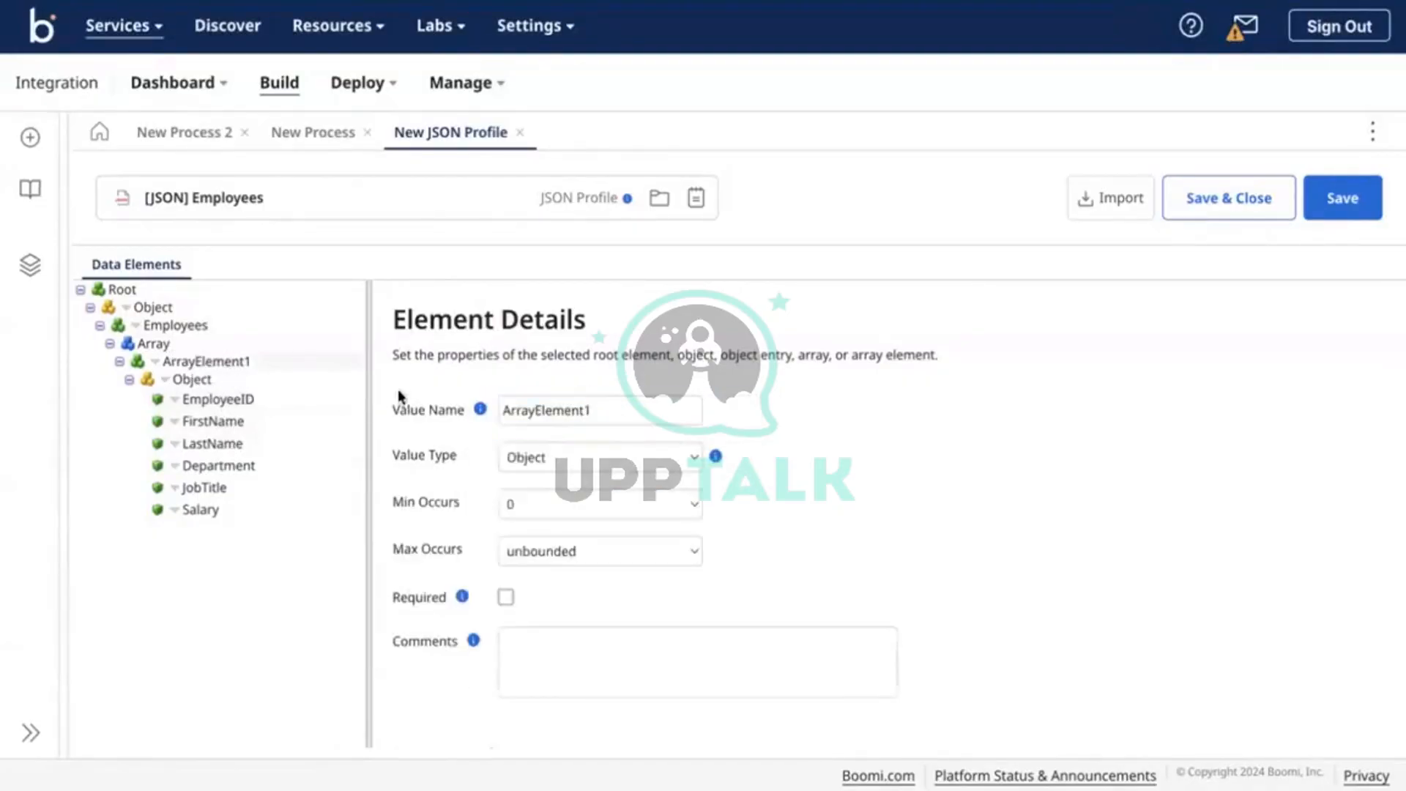
left_click(621, 459)
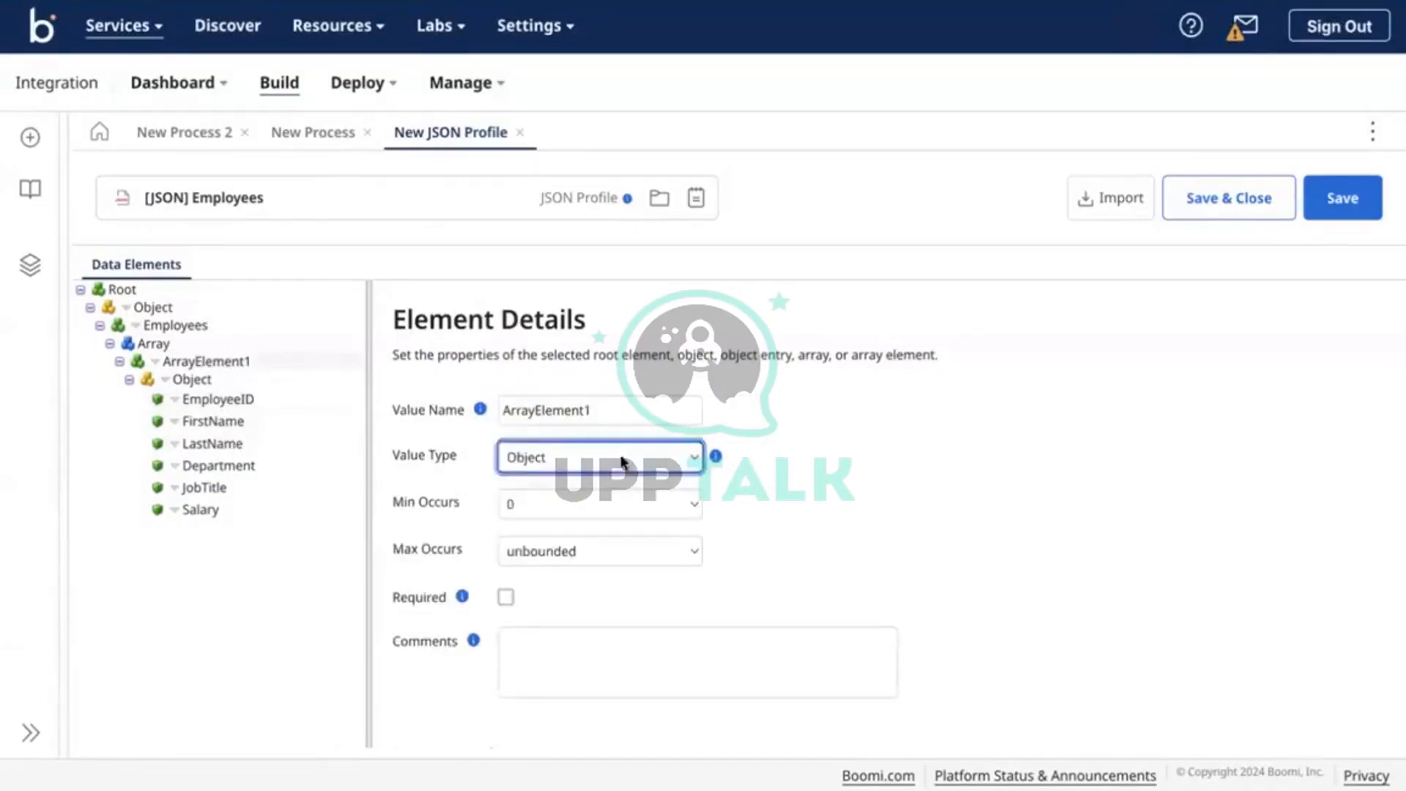
left_click(842, 458)
left_click(162, 343)
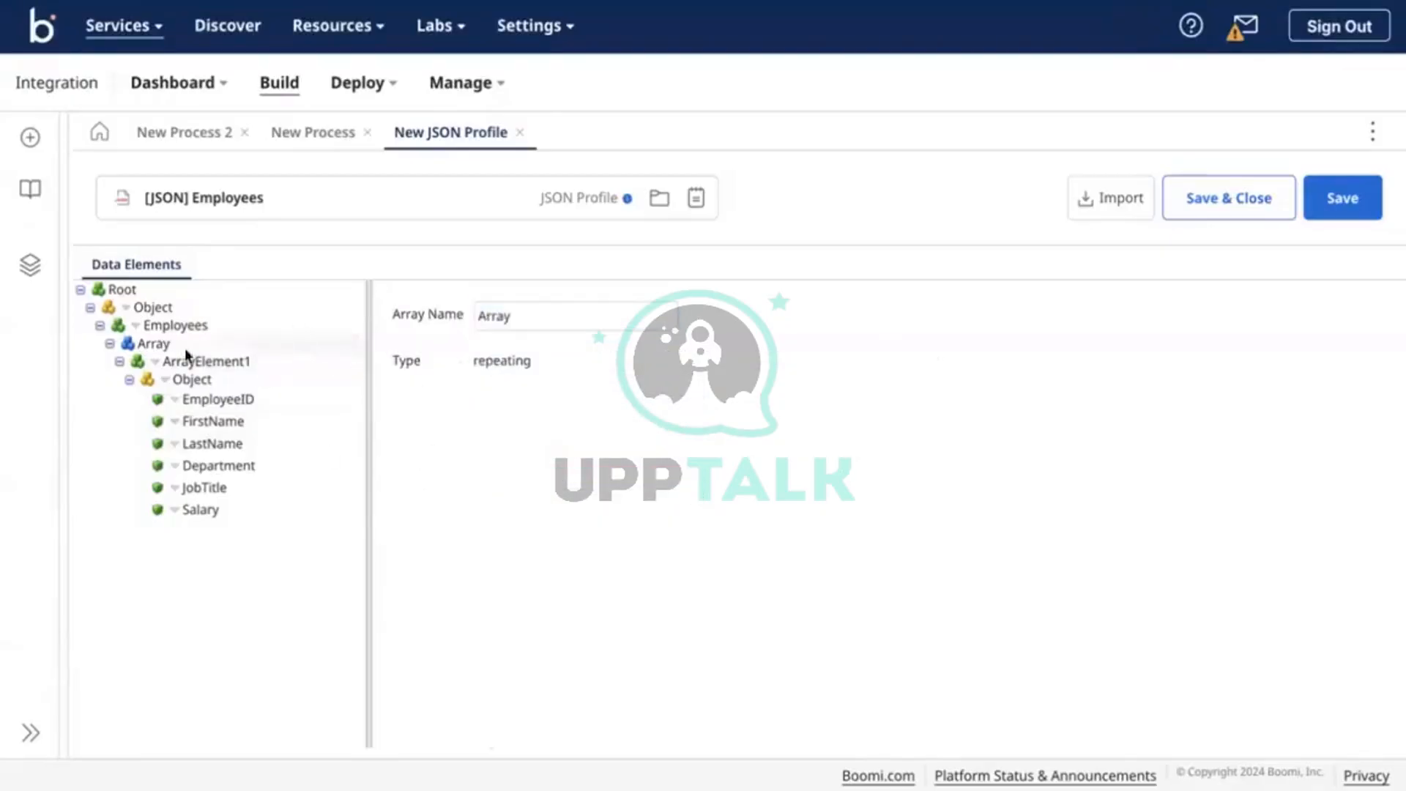
left_click(185, 358)
left_click(615, 410)
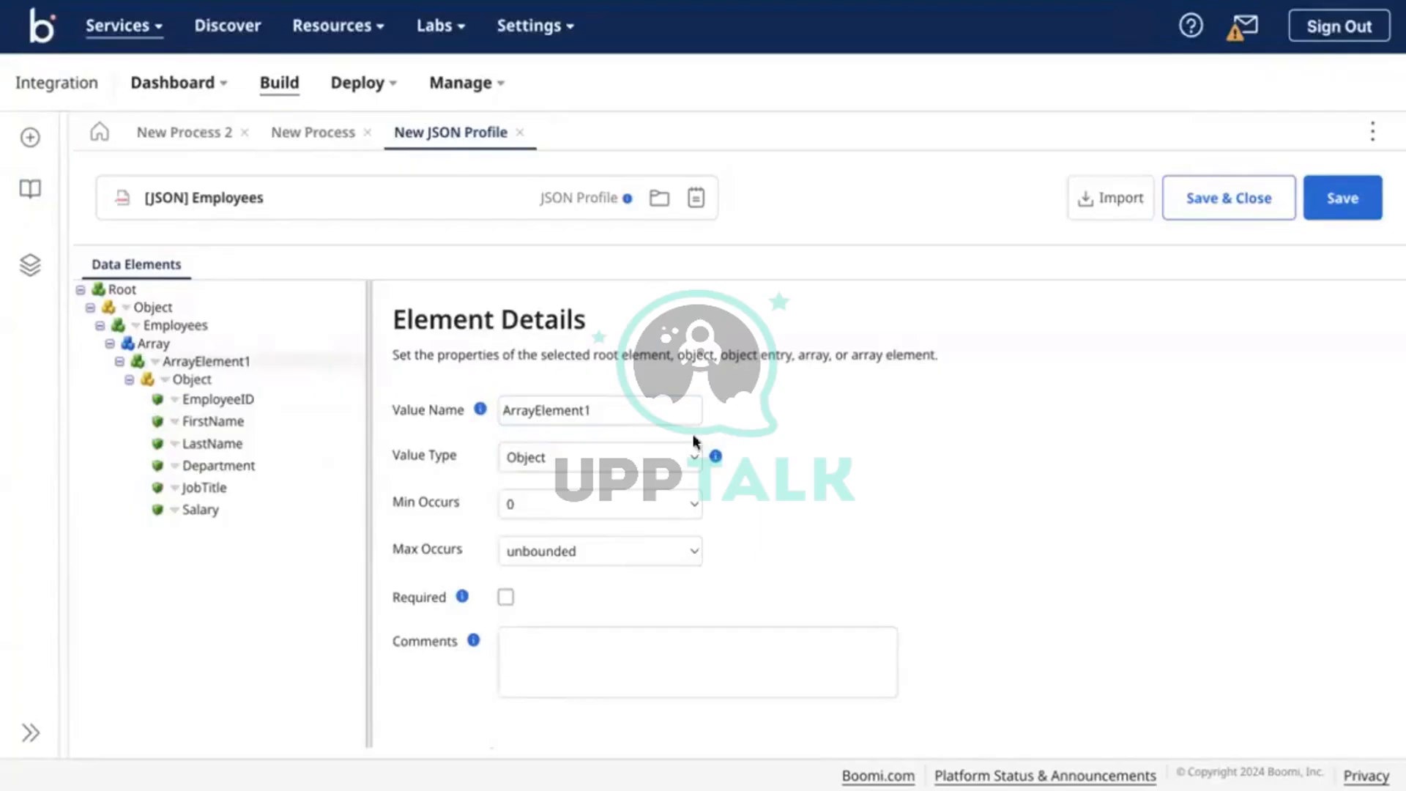
left_click(627, 505)
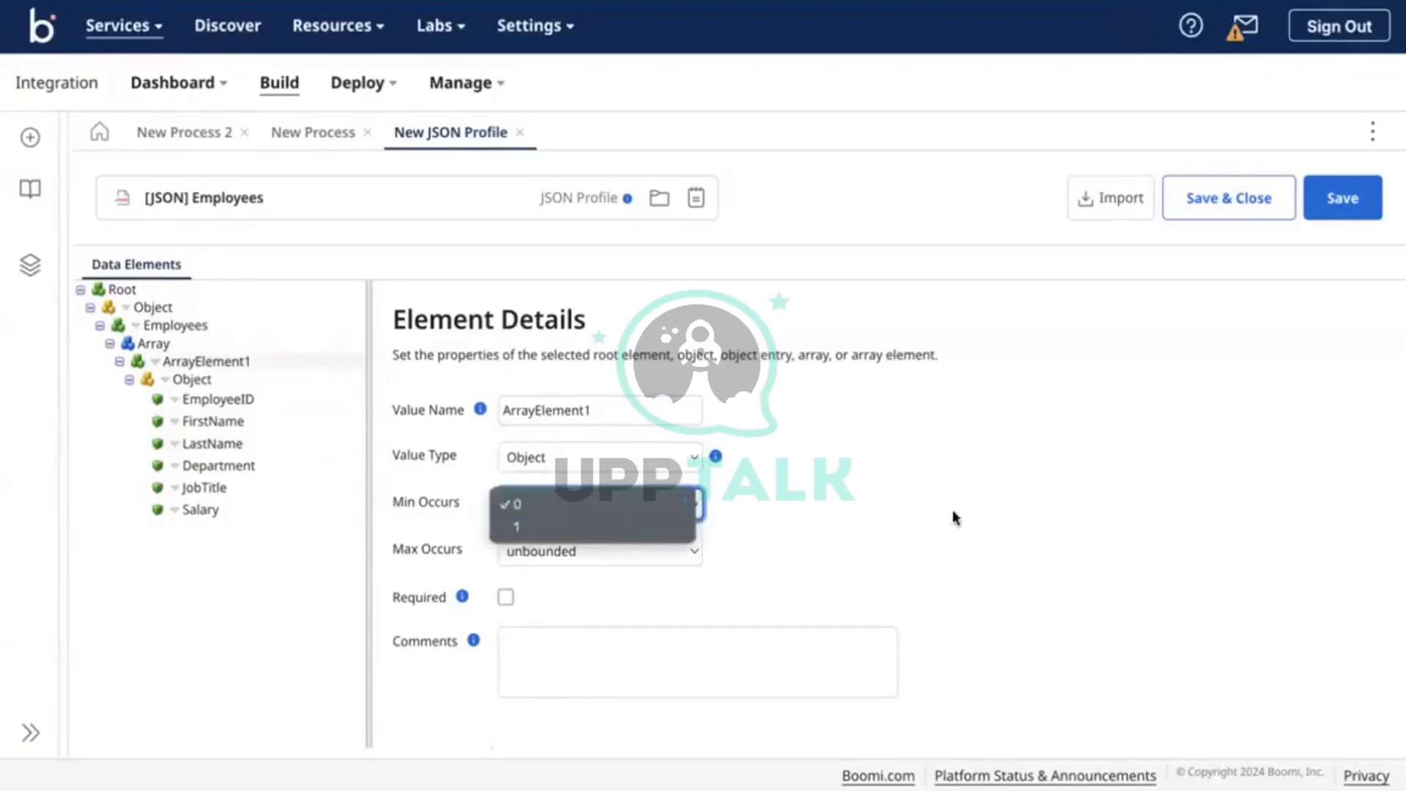
left_click(938, 518)
left_click(644, 551)
left_click(921, 546)
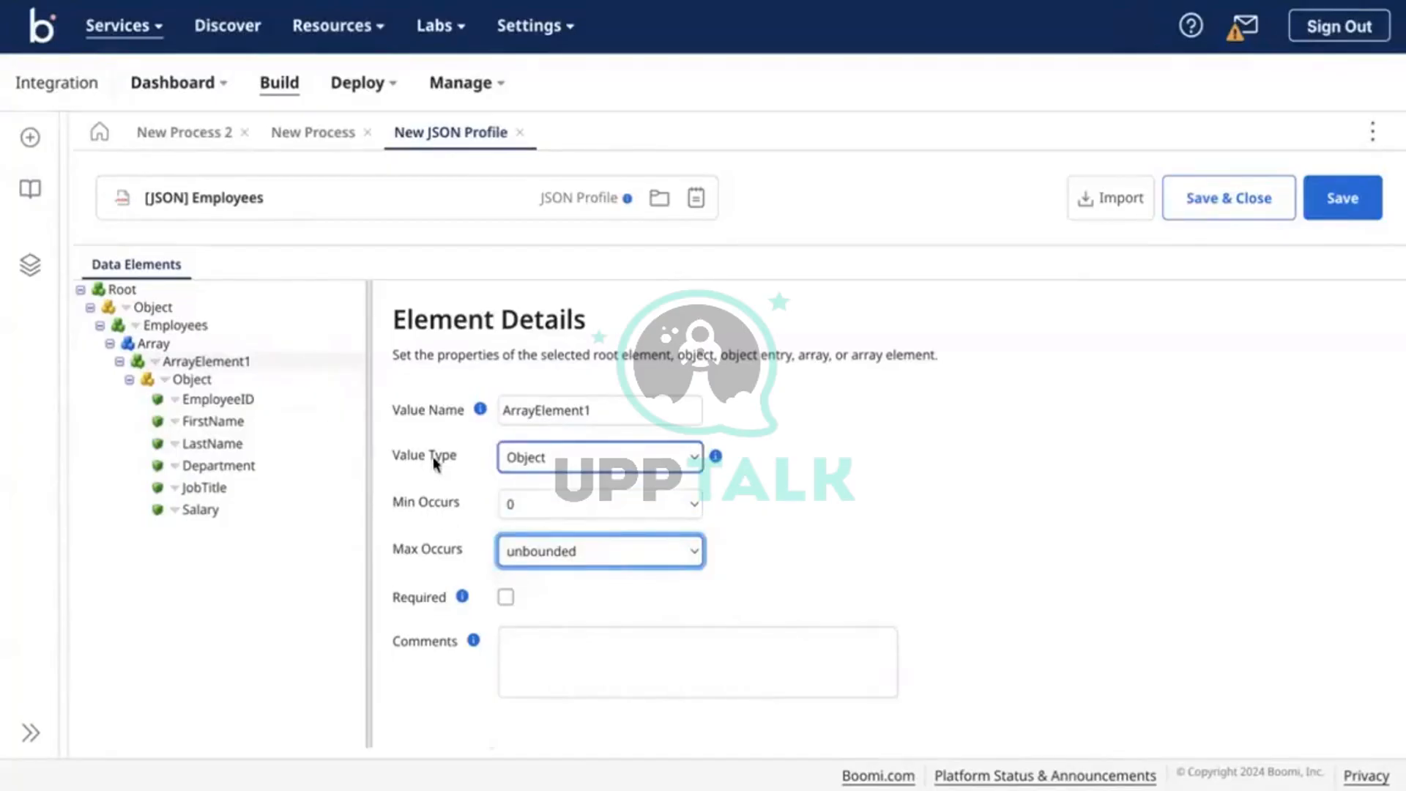
Set ArrayElement1's Min Occurs and Max Occurs both to 1, and save and close the [JSON] Employees profile
left_click(572, 510)
left_click(560, 528)
left_click(523, 562)
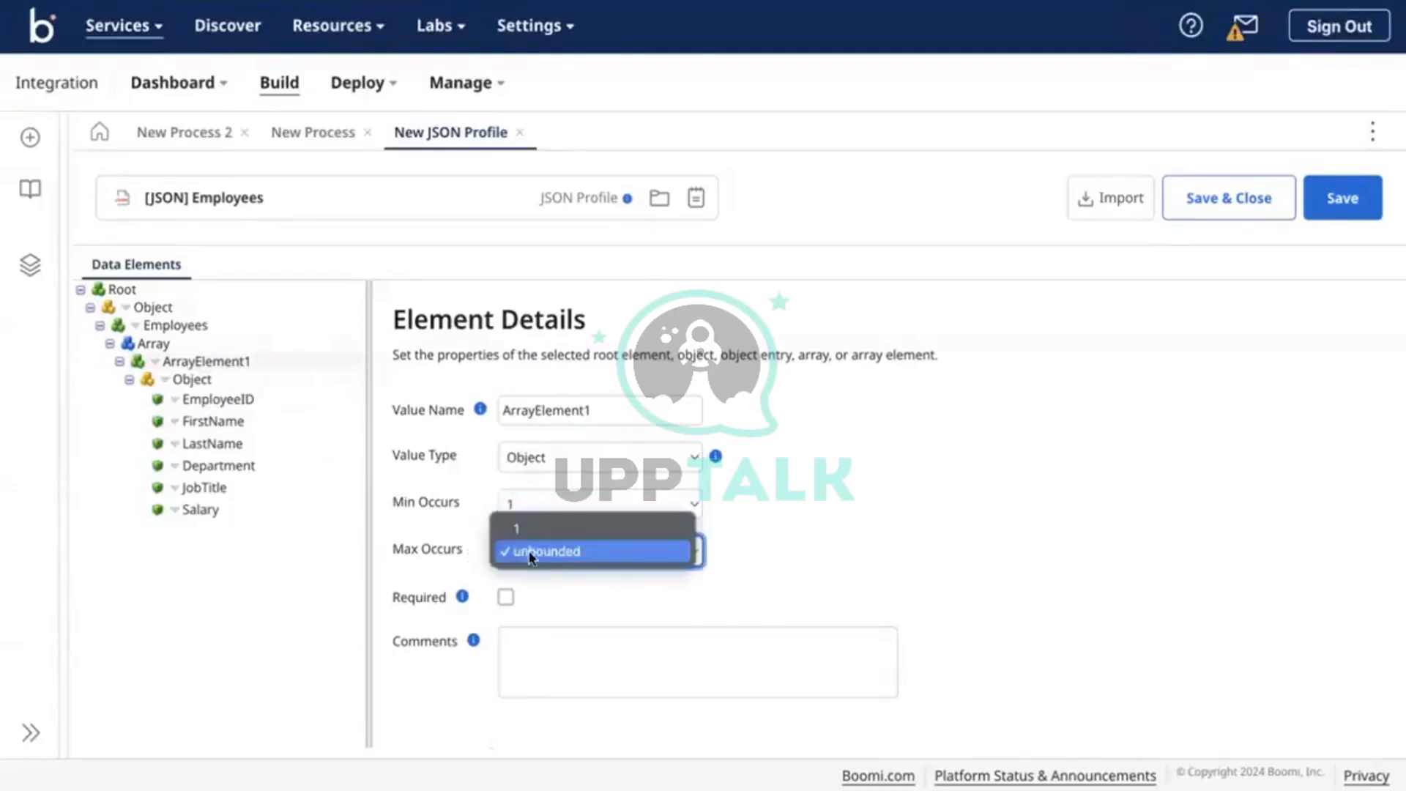
left_click_drag(399, 548, 466, 552)
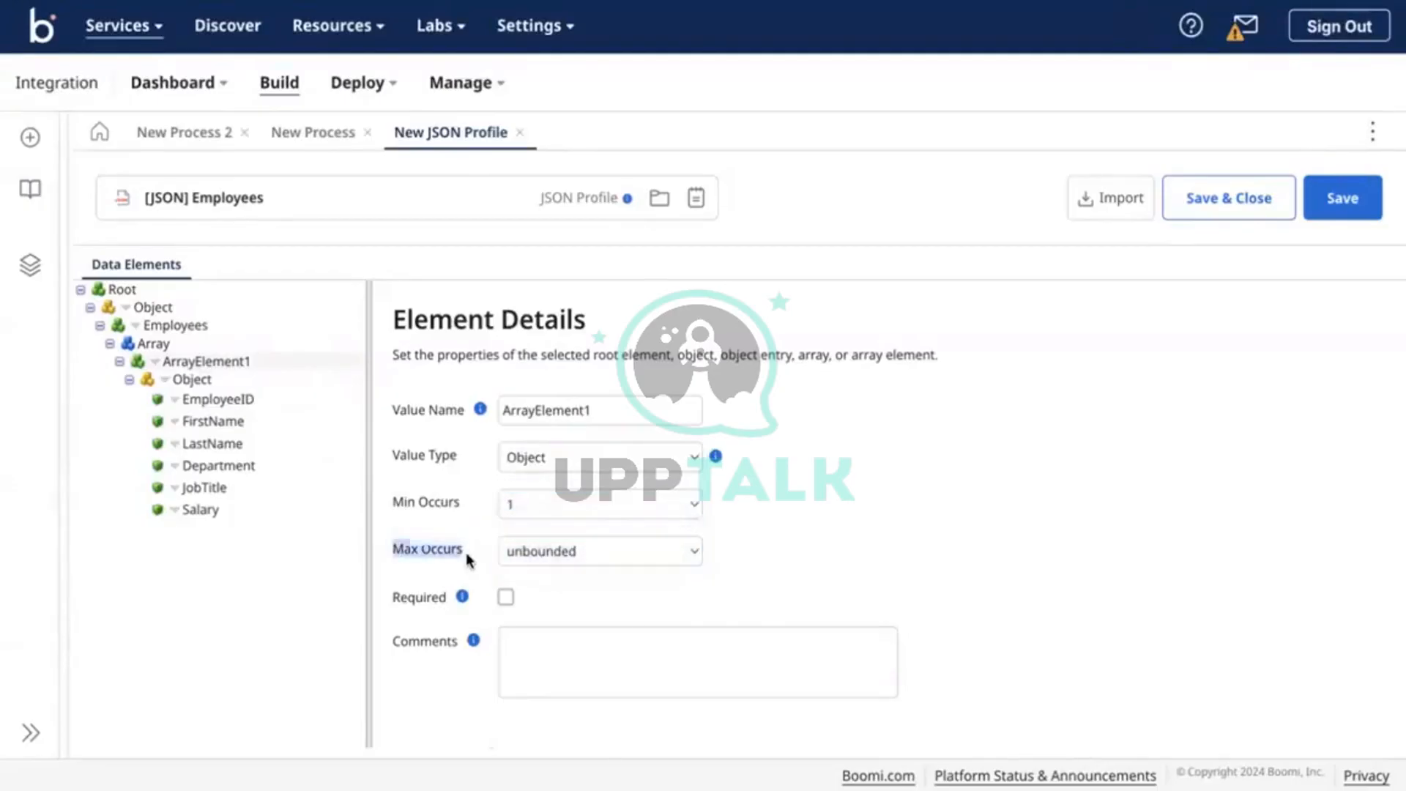
left_click(462, 555)
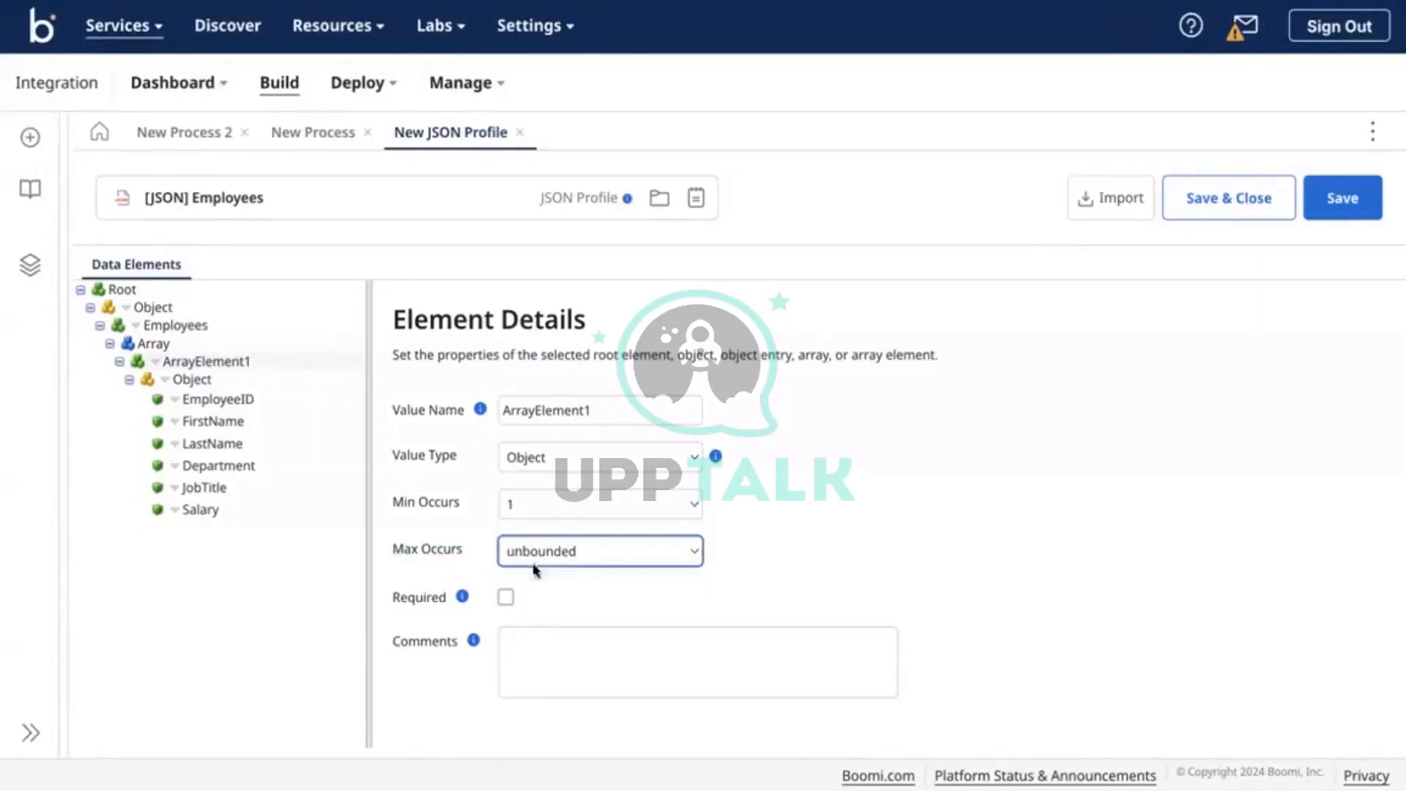
left_click(549, 548)
left_click(551, 535)
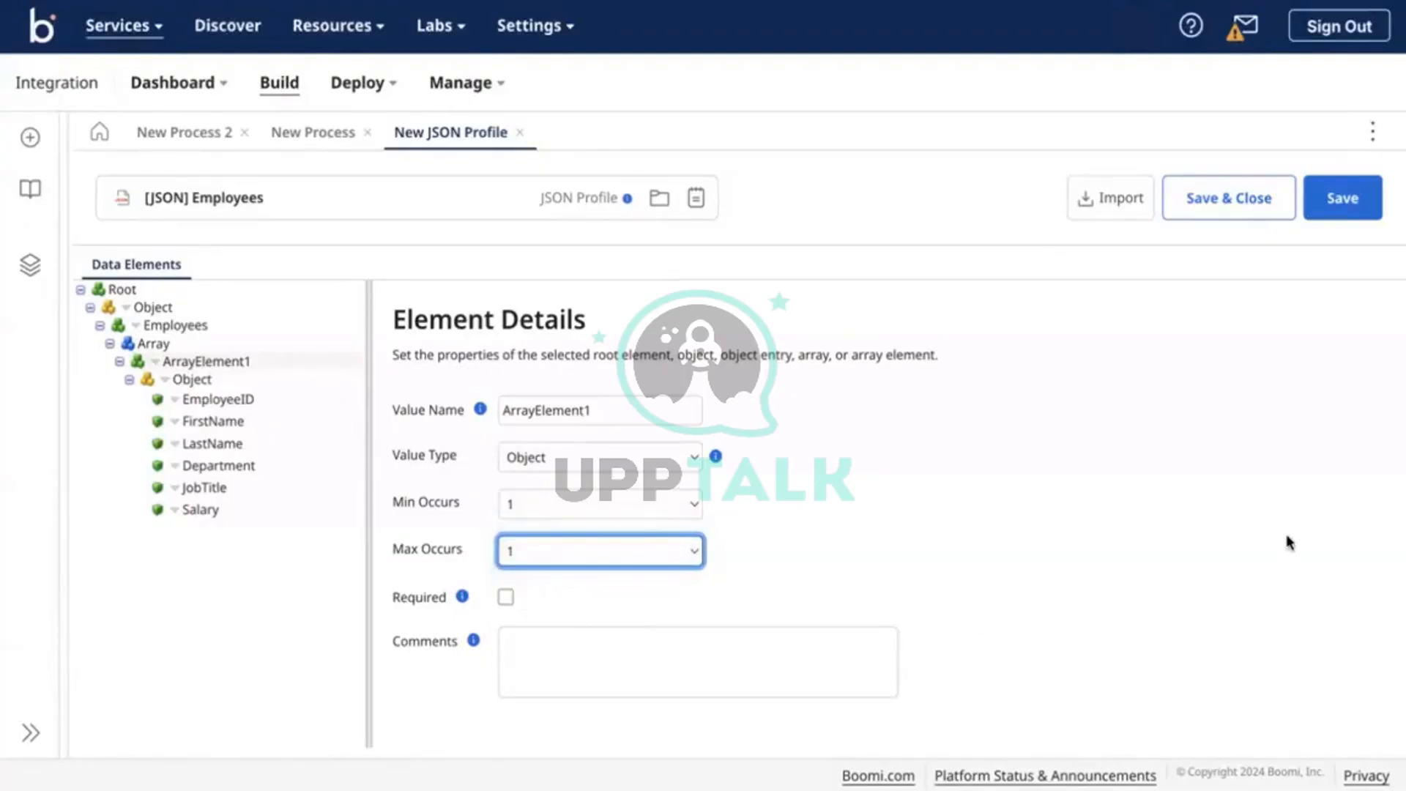
left_click(1355, 199)
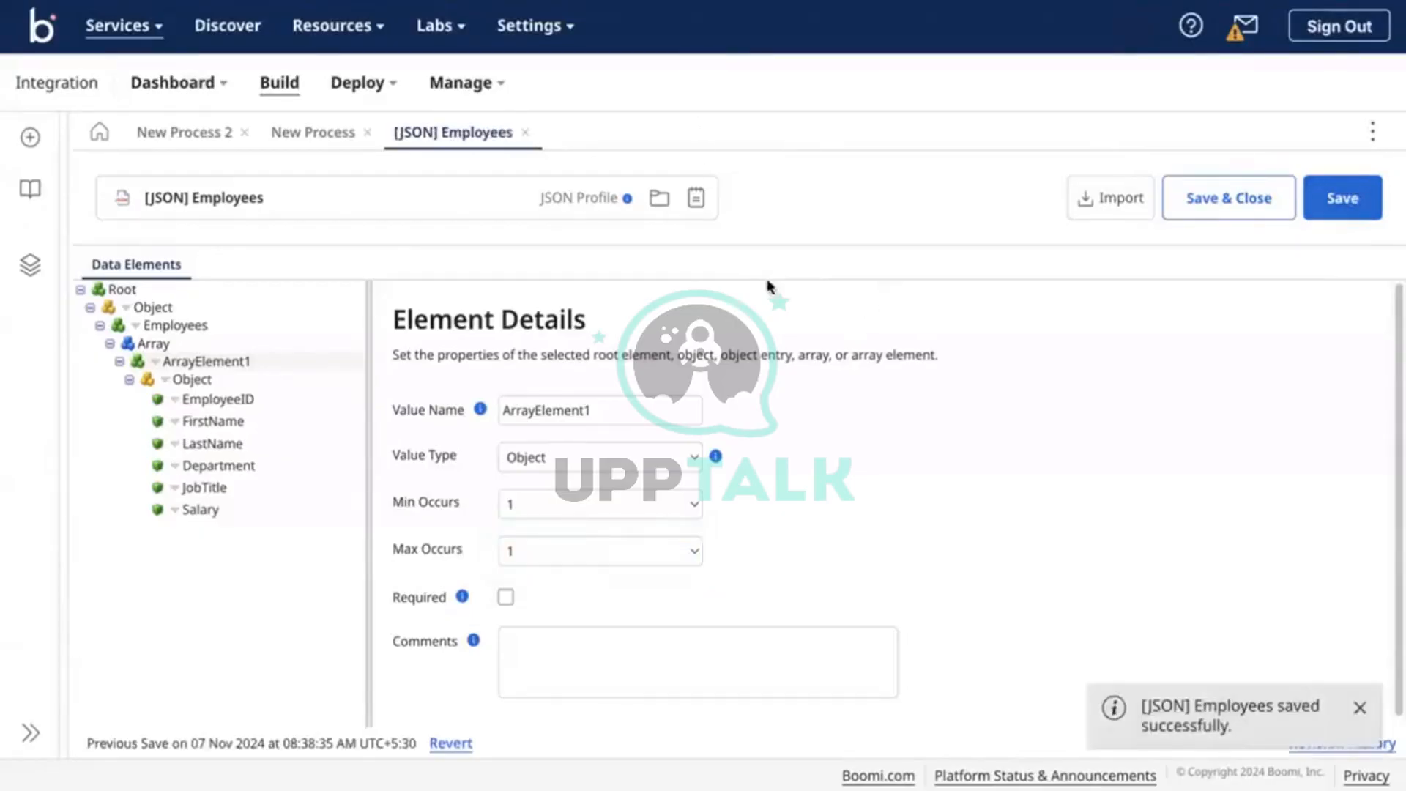
left_click(525, 132)
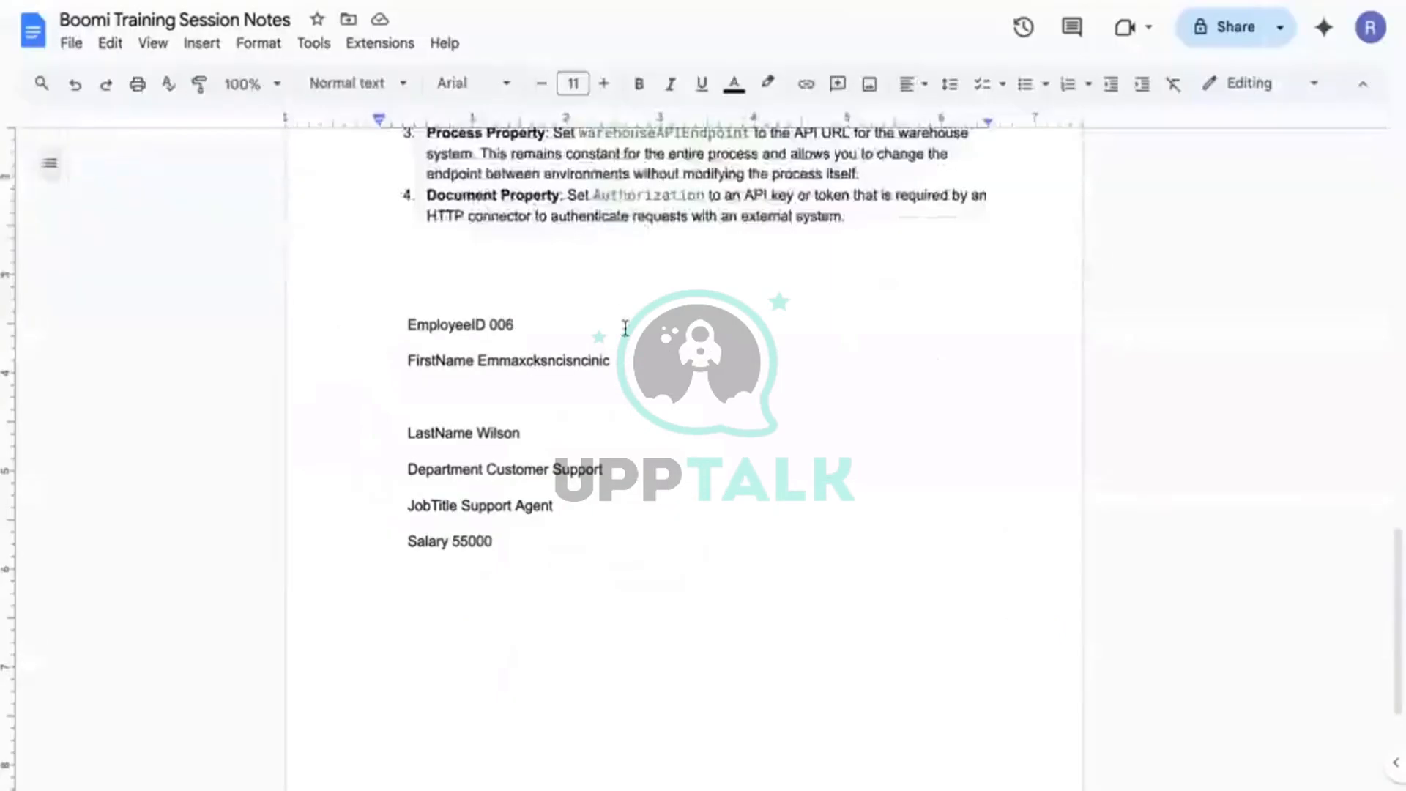
Switch to Google Docs, skim Boomi Training Session Notes, and find the EDI: X12 850 section in Sample Data Boomi
scroll(625, 328, "up", 6)
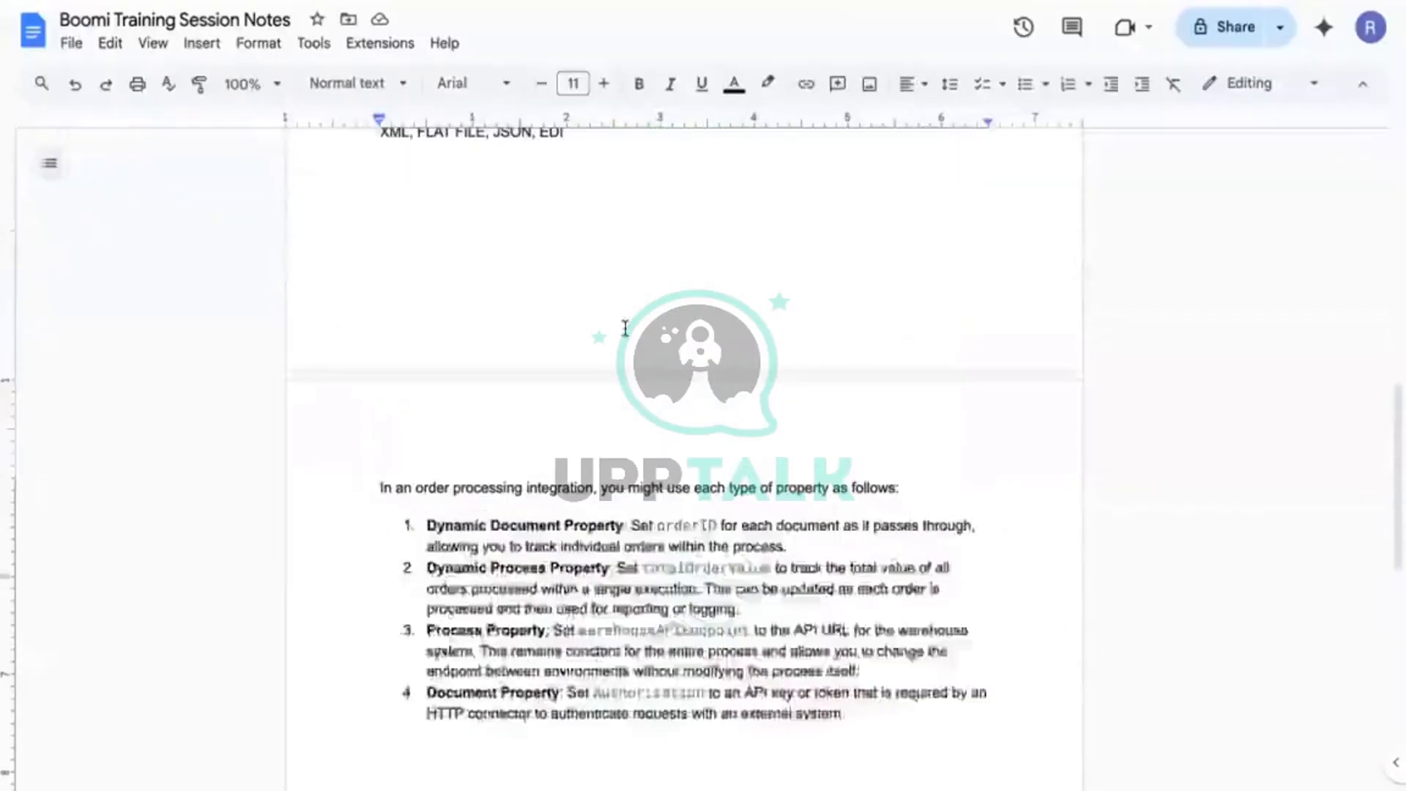
scroll(625, 329, "down", 6)
scroll(625, 329, "up", 14)
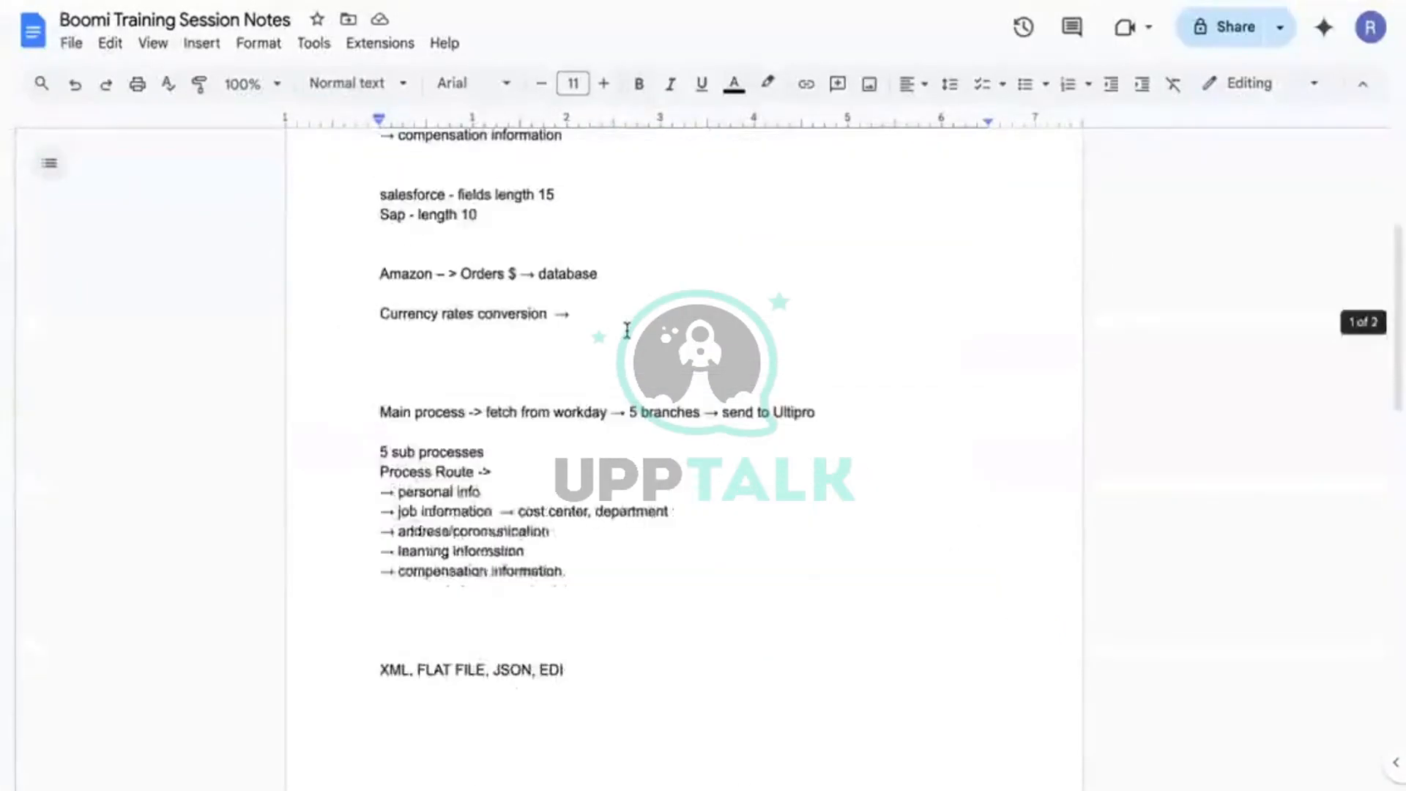
scroll(624, 327, "down", 8)
scroll(627, 331, "down", 8)
scroll(627, 327, "up", 20)
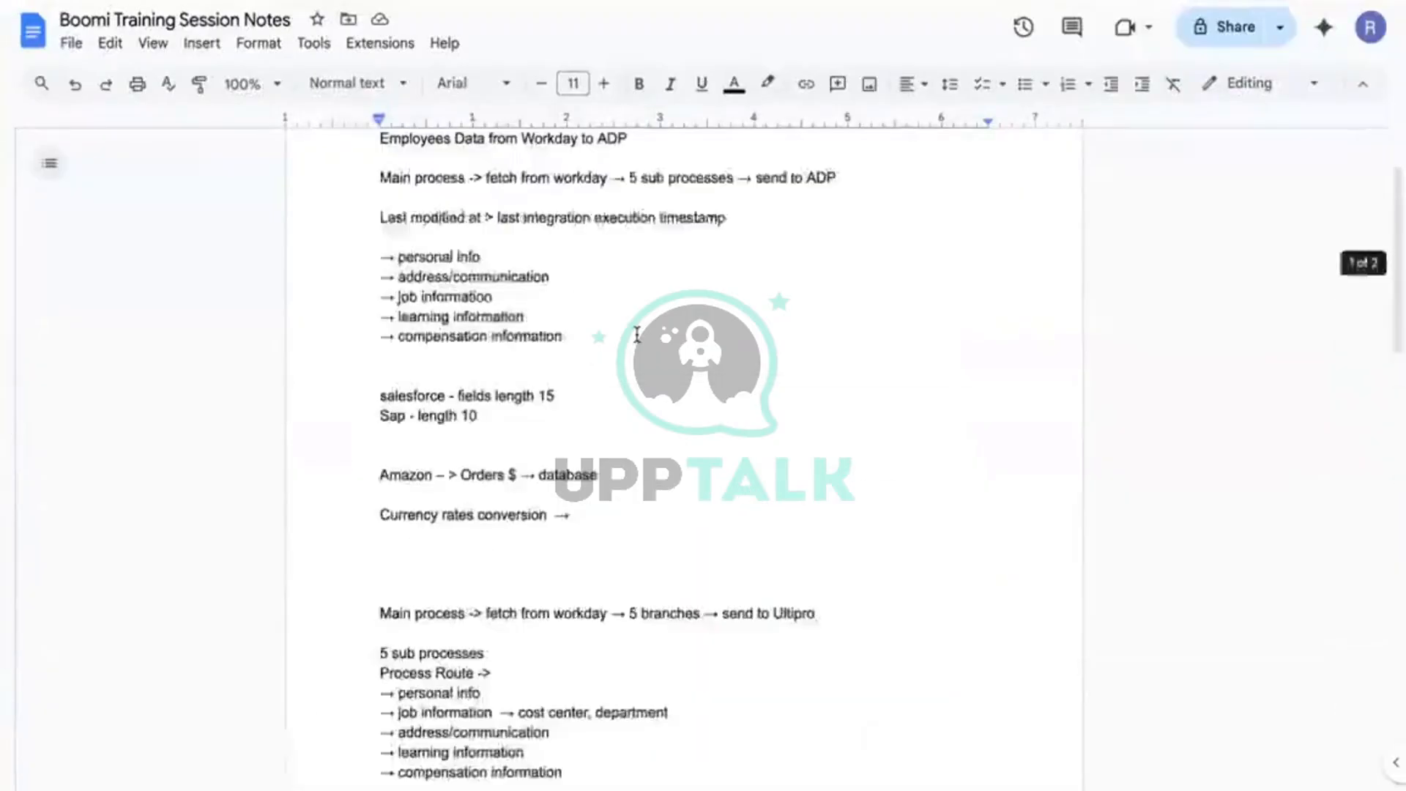
scroll(639, 335, "down", 20)
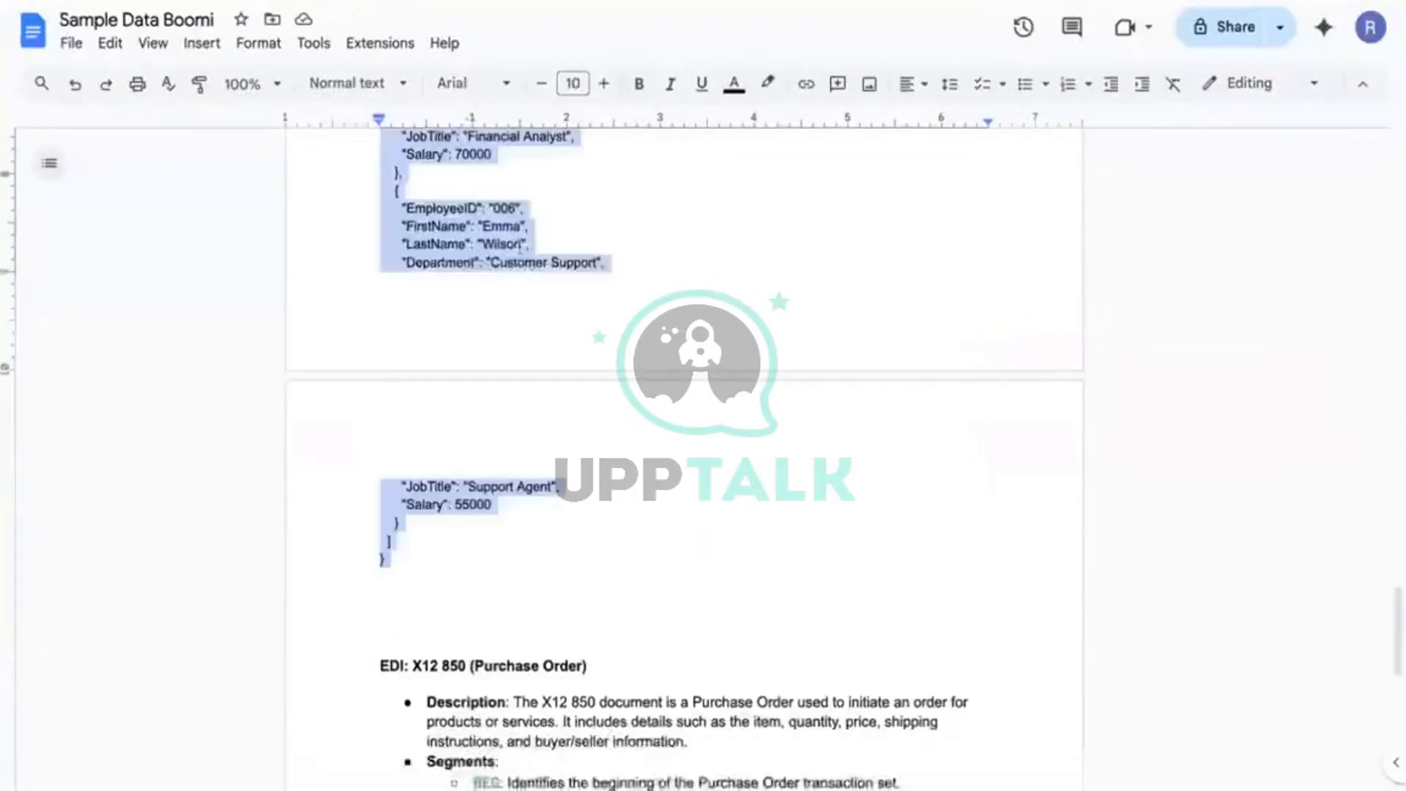
scroll(525, 282, "down", 9)
scroll(524, 283, "up", 5)
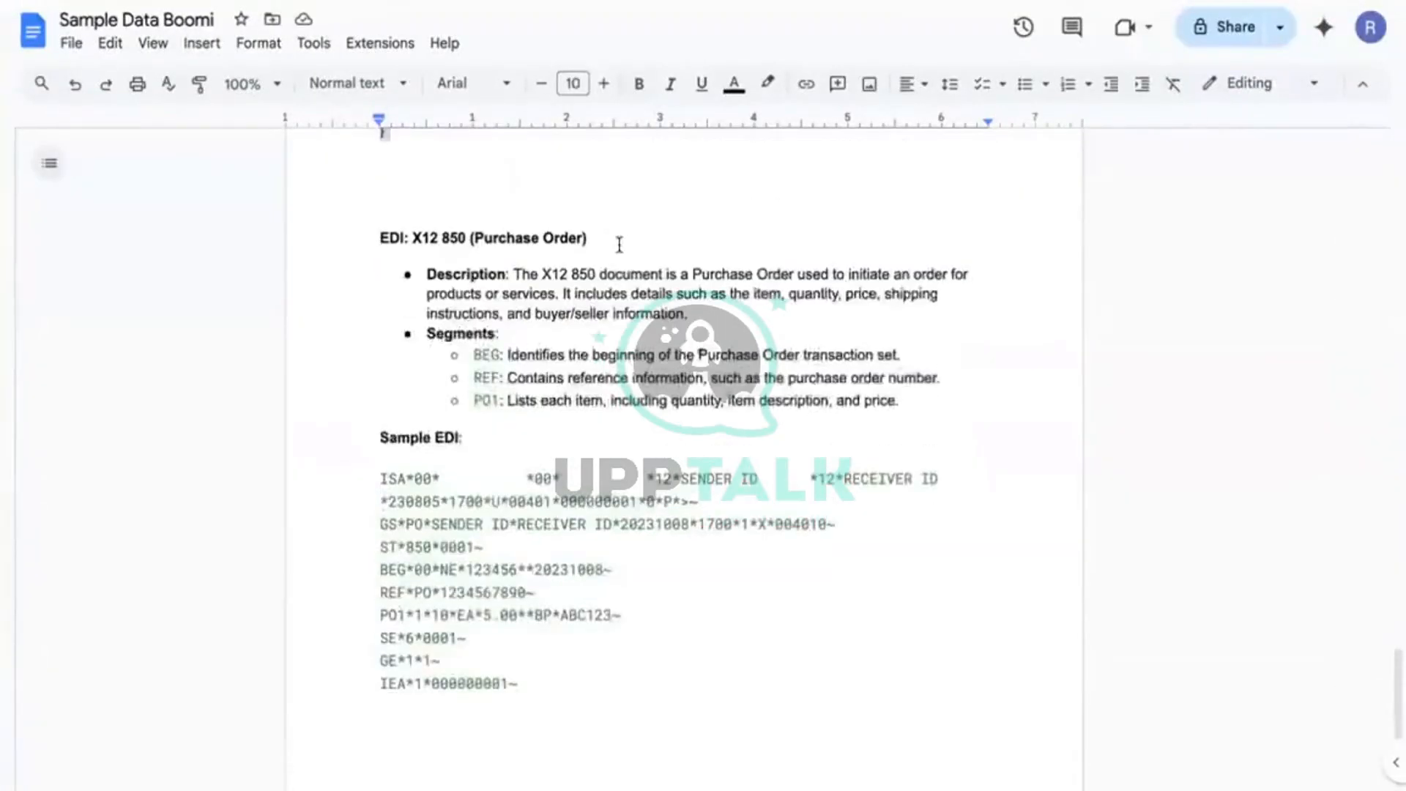
Examine the X12 850 (Purchase Order) heading, its description and segment list, and the start of the sample EDI
left_click(619, 210)
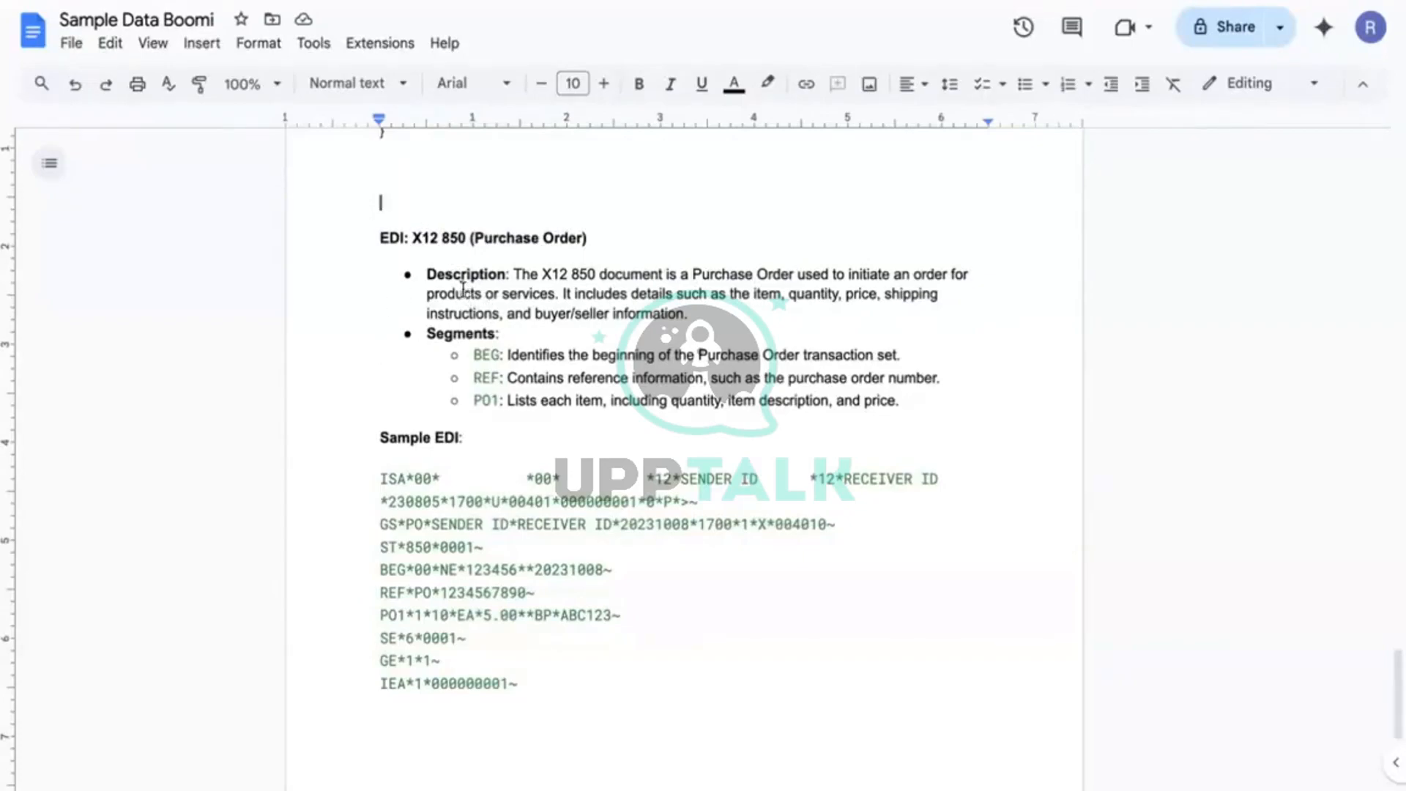
left_click(537, 308)
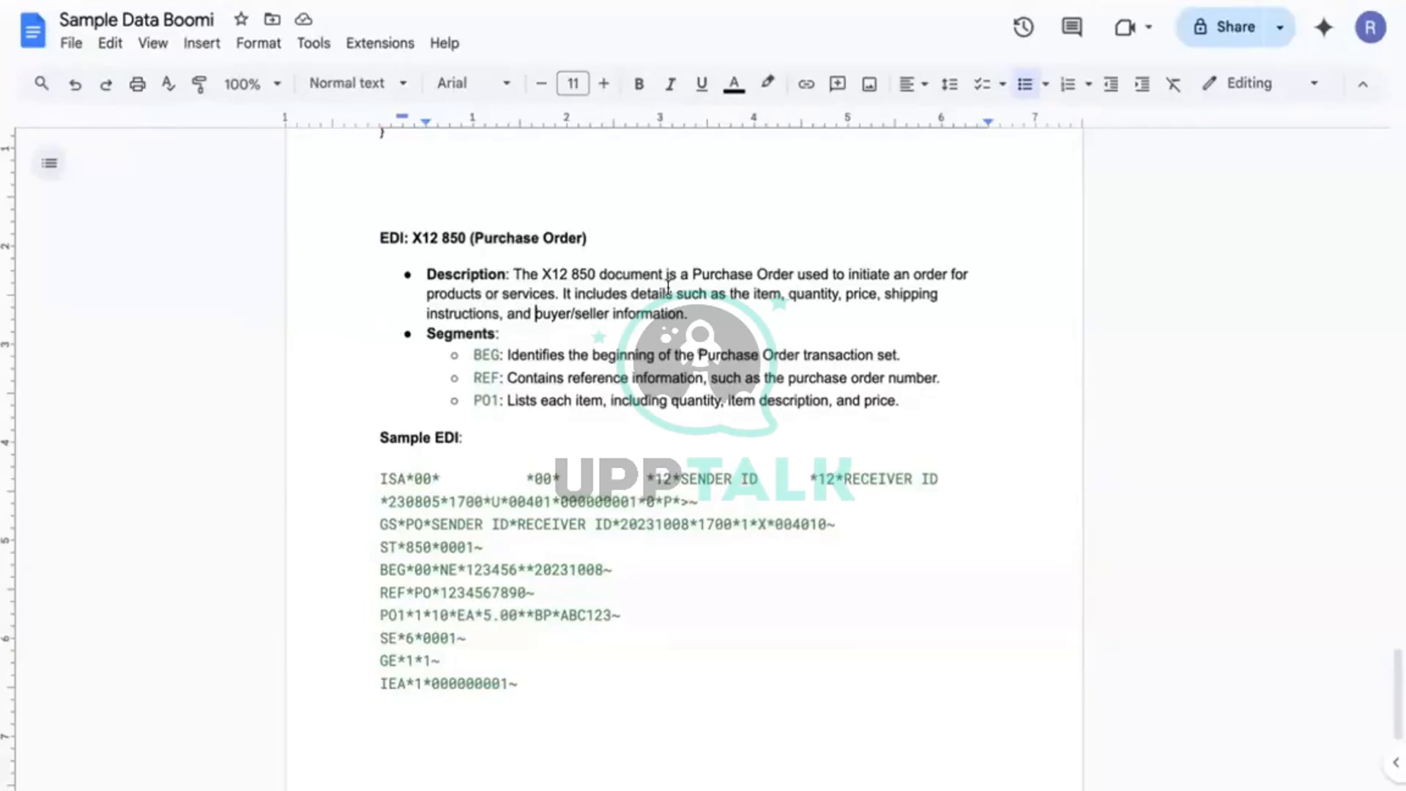
left_click_drag(607, 236, 411, 239)
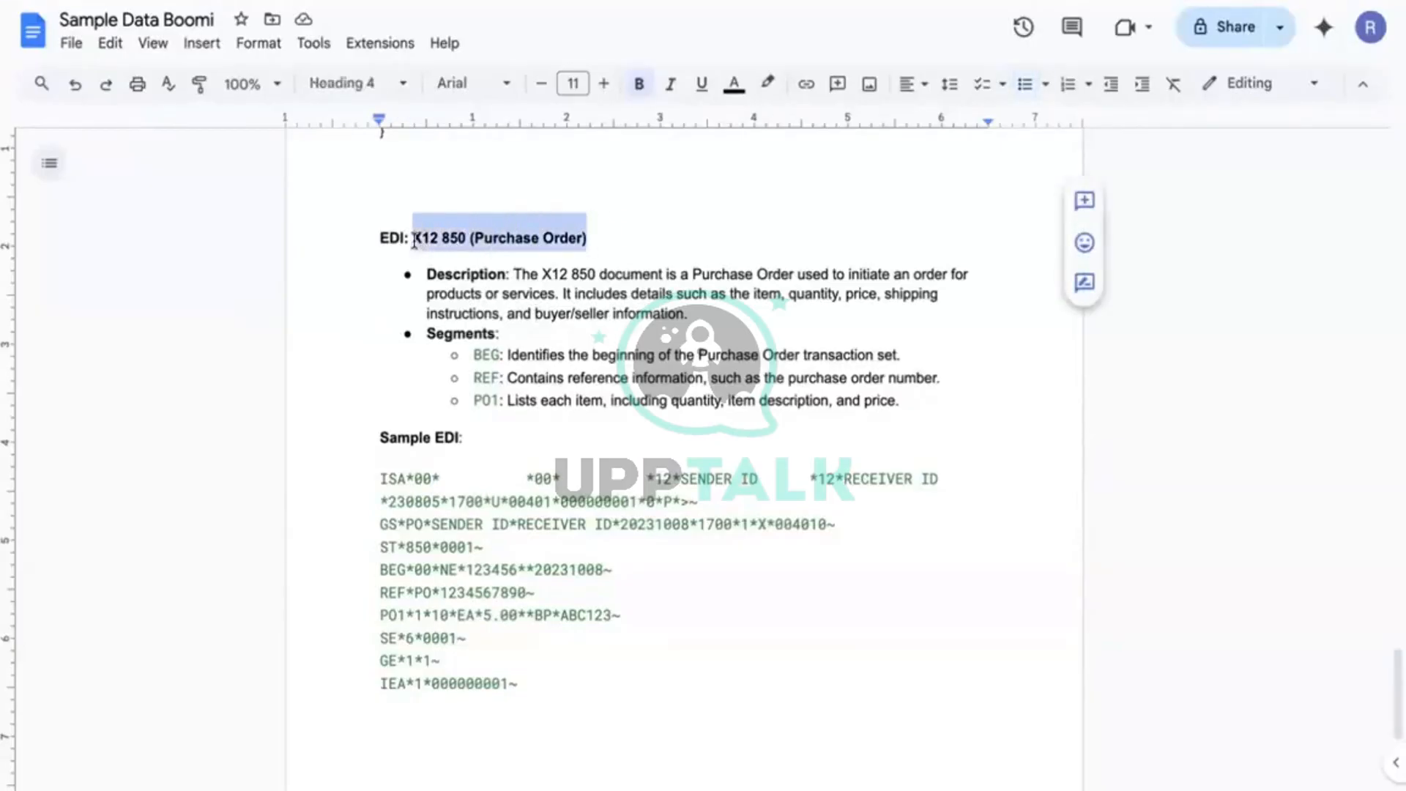
left_click(359, 392)
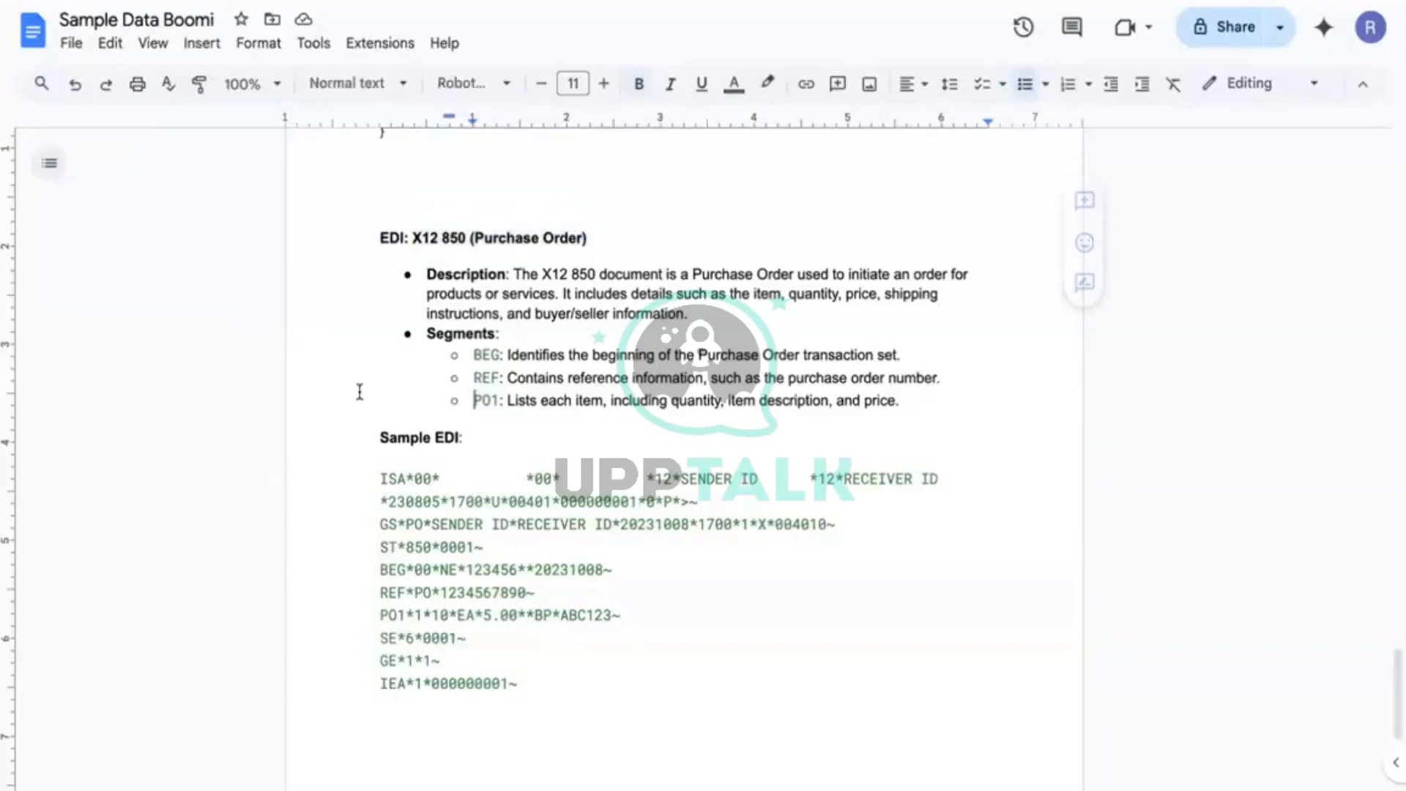
left_click_drag(384, 480, 348, 461)
left_click(370, 478)
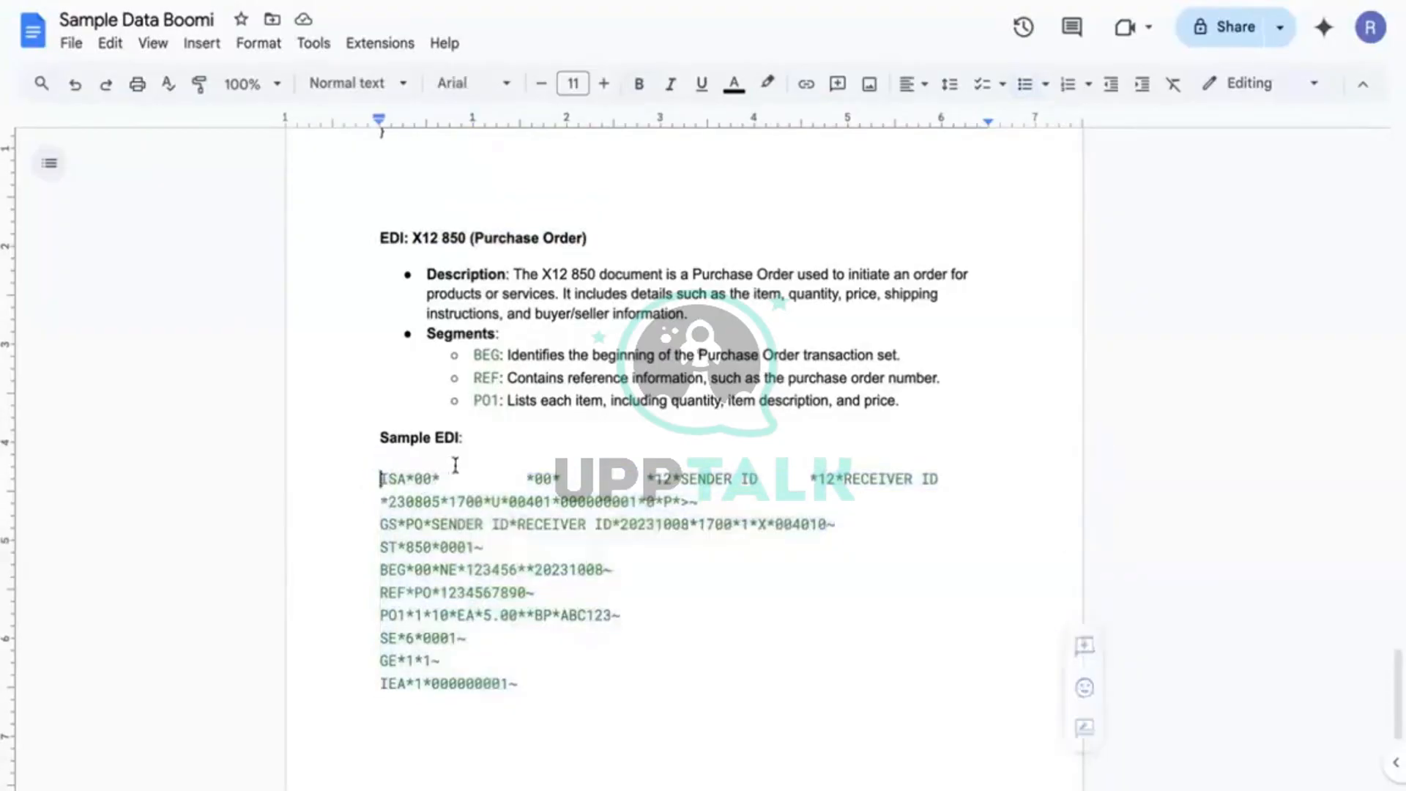
Examine the BEG, REF and PO1 segment lines in the sample EDI against their descriptions
left_click_drag(381, 570, 399, 574)
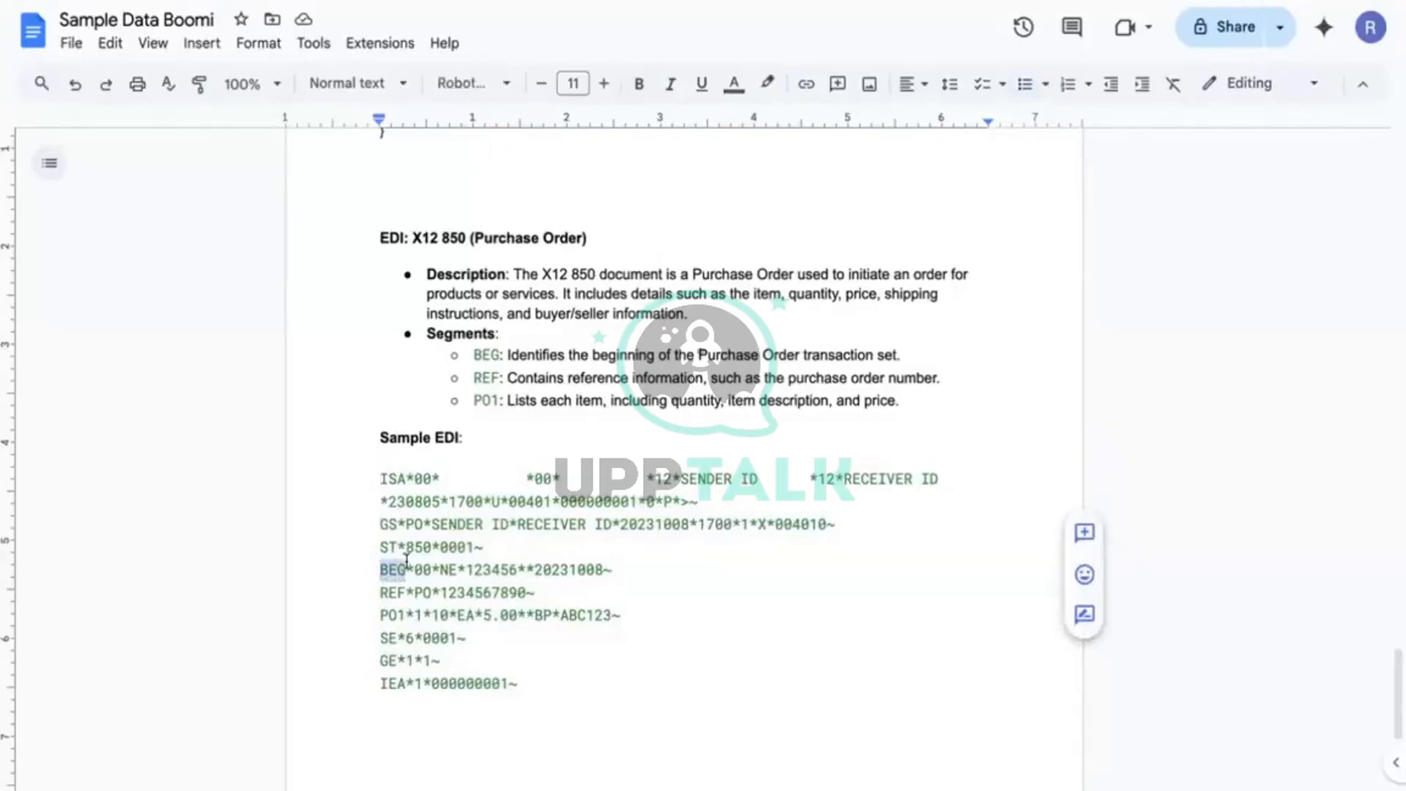
scroll(512, 551, "down", 1)
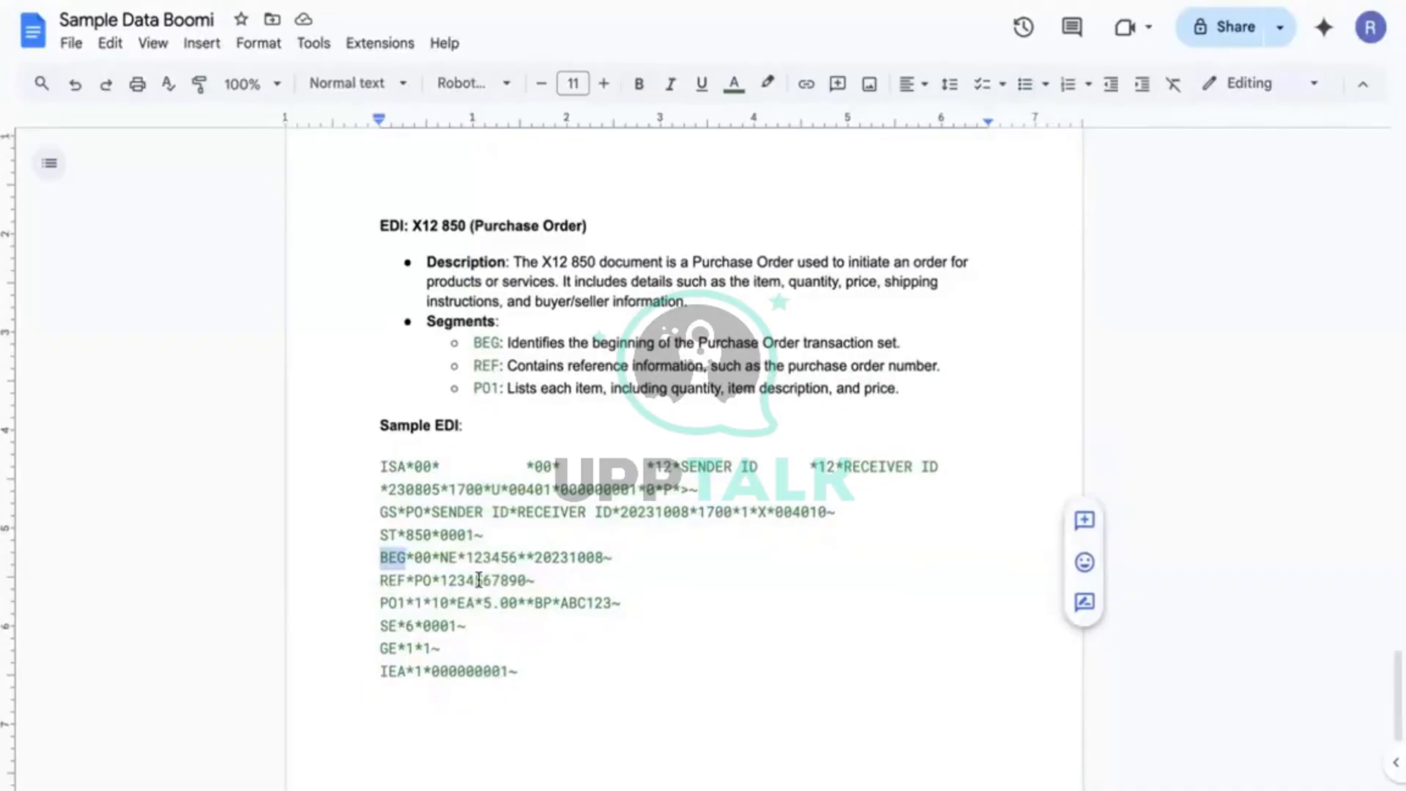
double_click(452, 583)
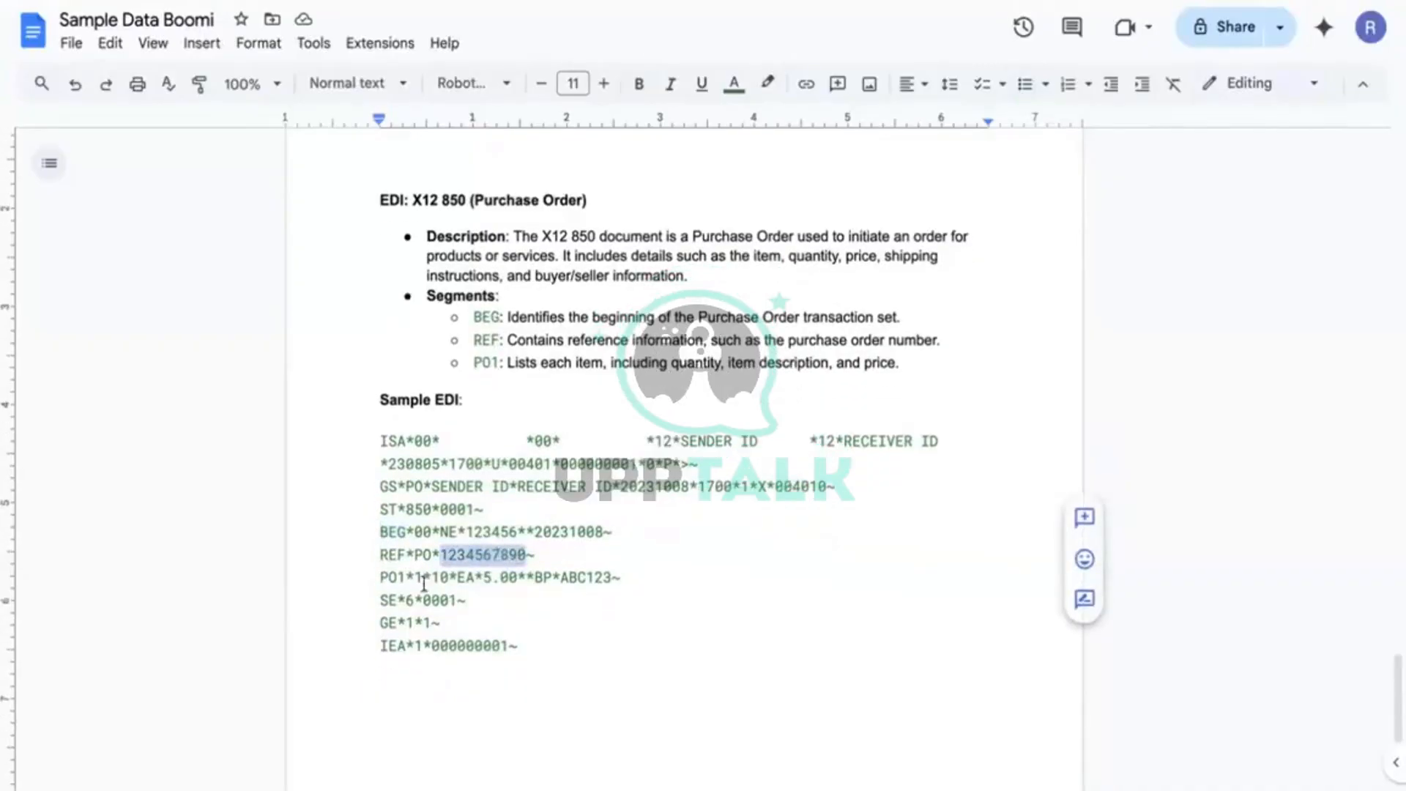
scroll(501, 579, "down", 1)
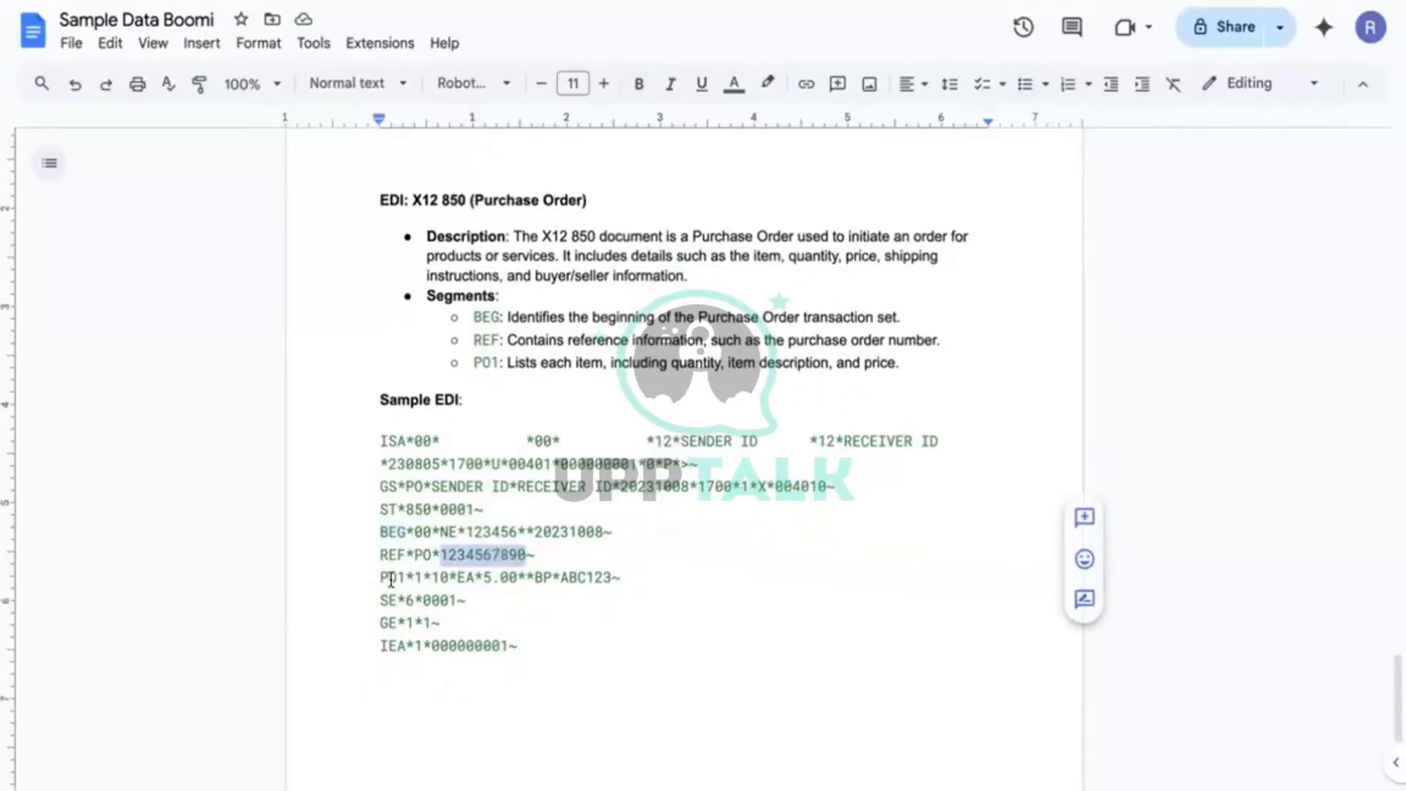
left_click(397, 577)
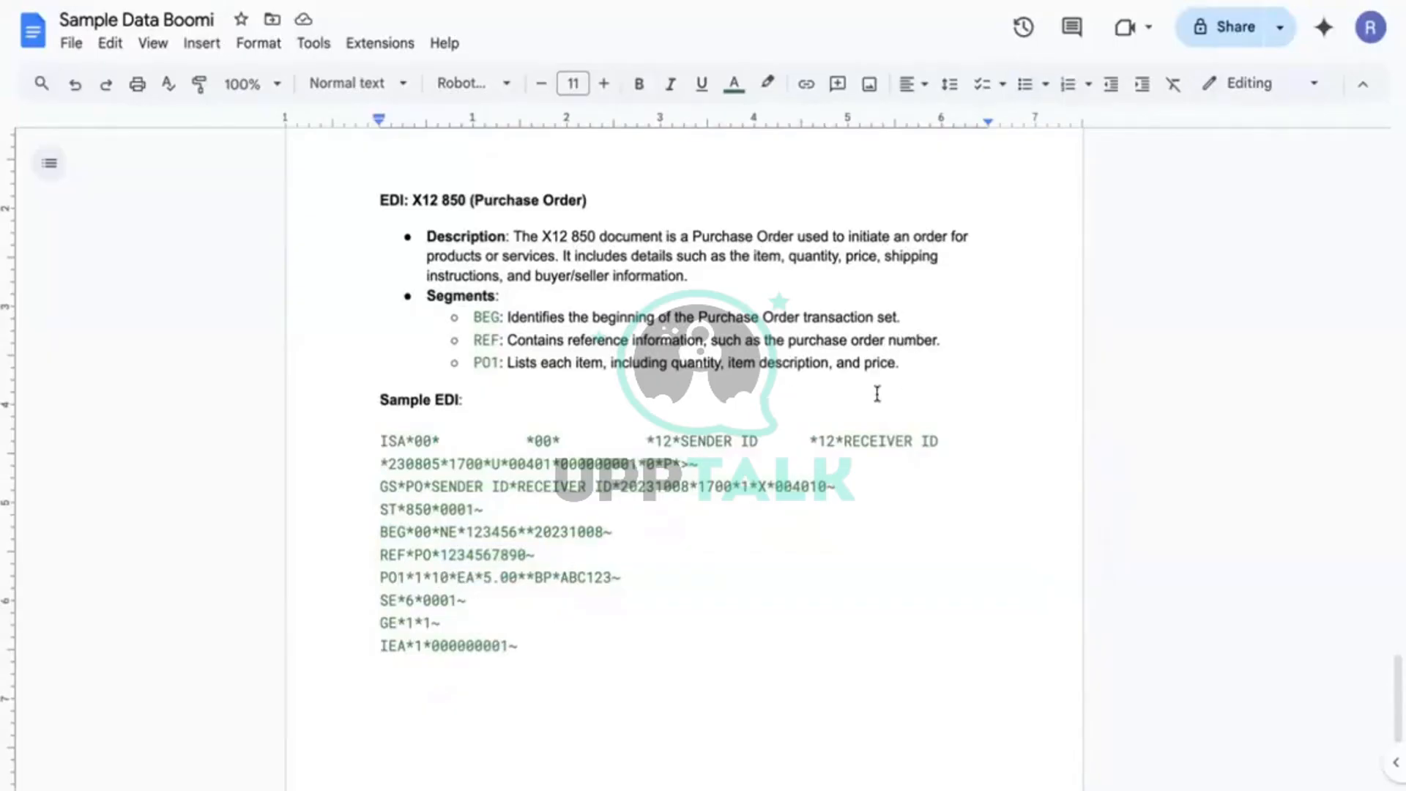
left_click_drag(380, 532, 631, 578)
left_click(627, 578)
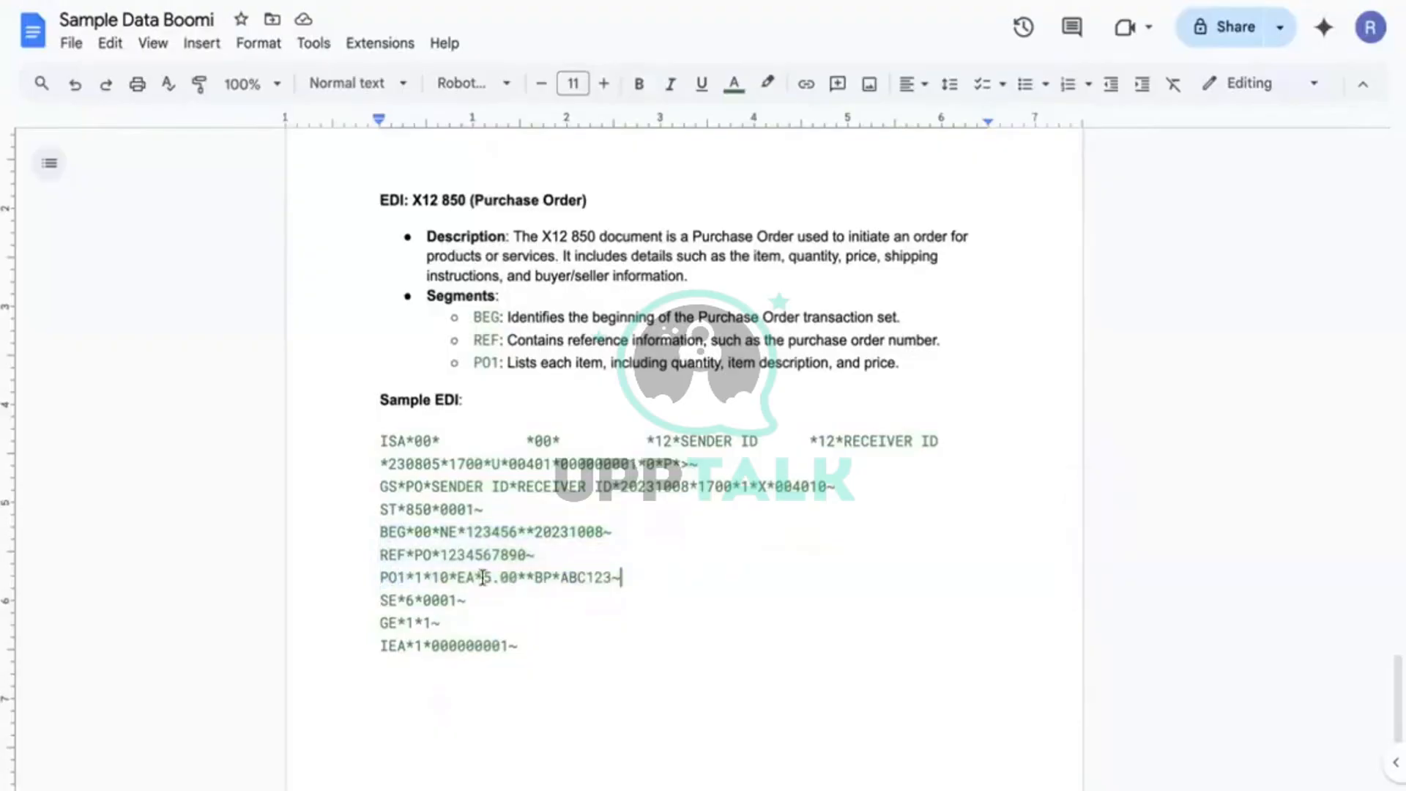
Examine the quantity, unit price and item code in the PO1 line and review the rest of the sample EDI
double_click(439, 580)
left_click_drag(457, 582, 507, 584)
double_click(567, 594)
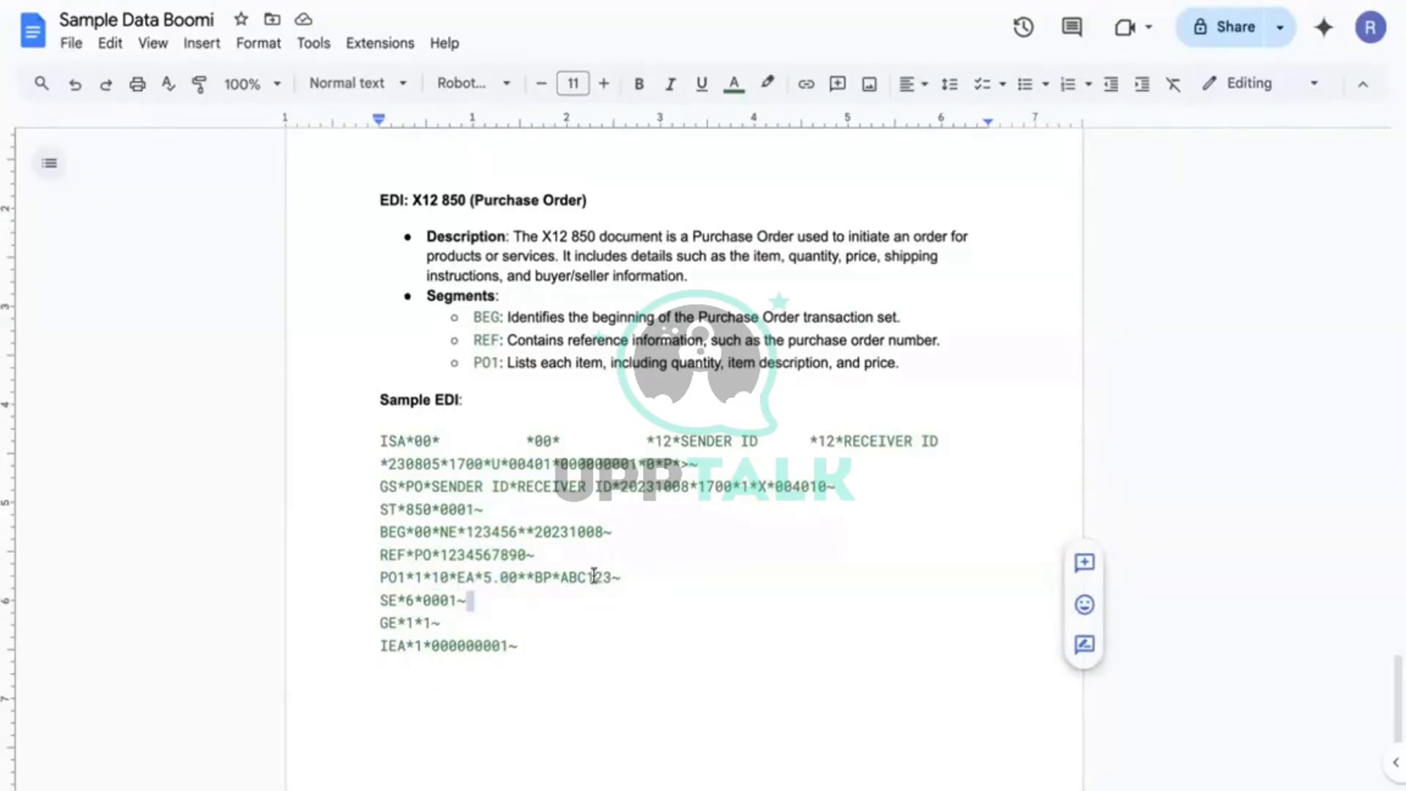
scroll(592, 570, "down", 2)
scroll(594, 551, "up", 3)
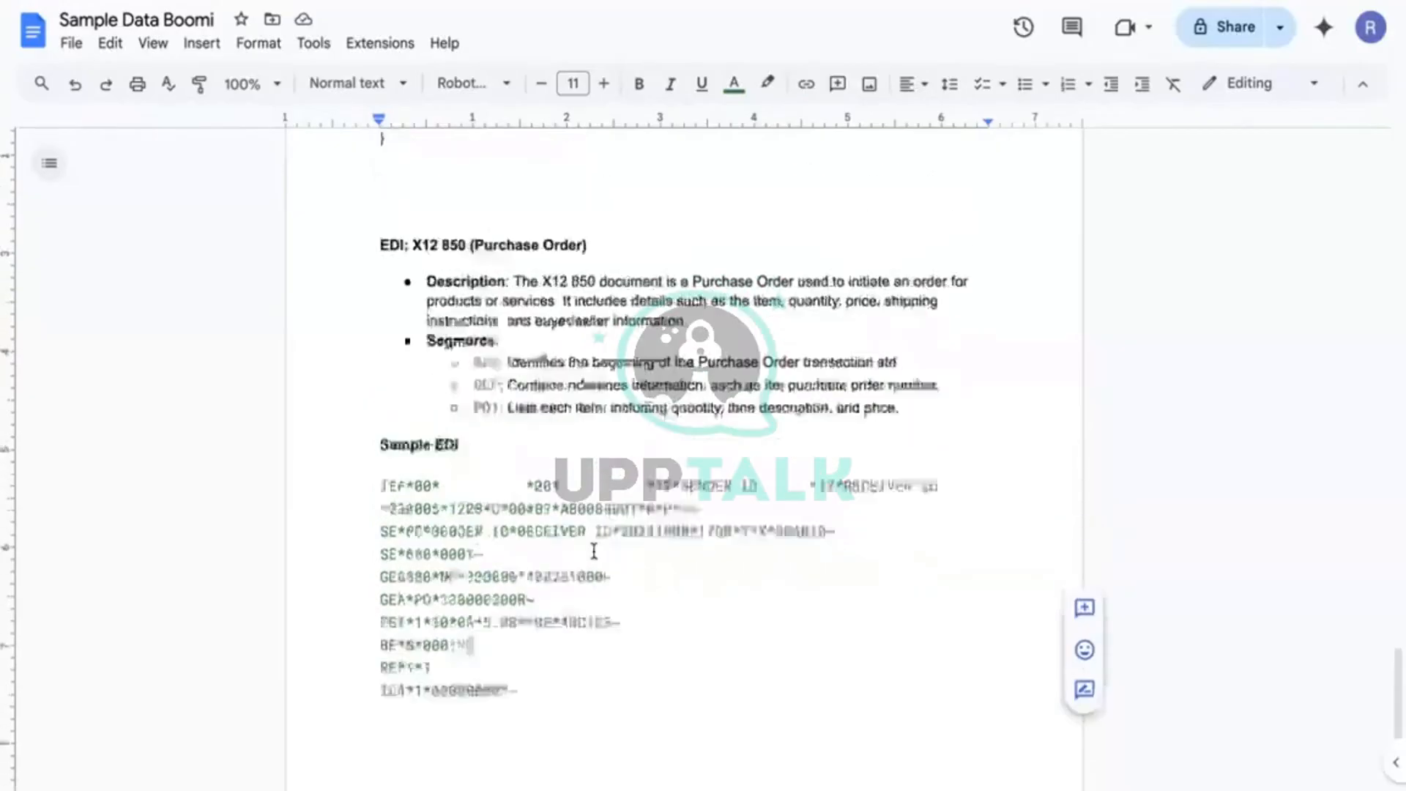
scroll(594, 550, "up", 1)
scroll(578, 512, "down", 5)
scroll(569, 487, "up", 1)
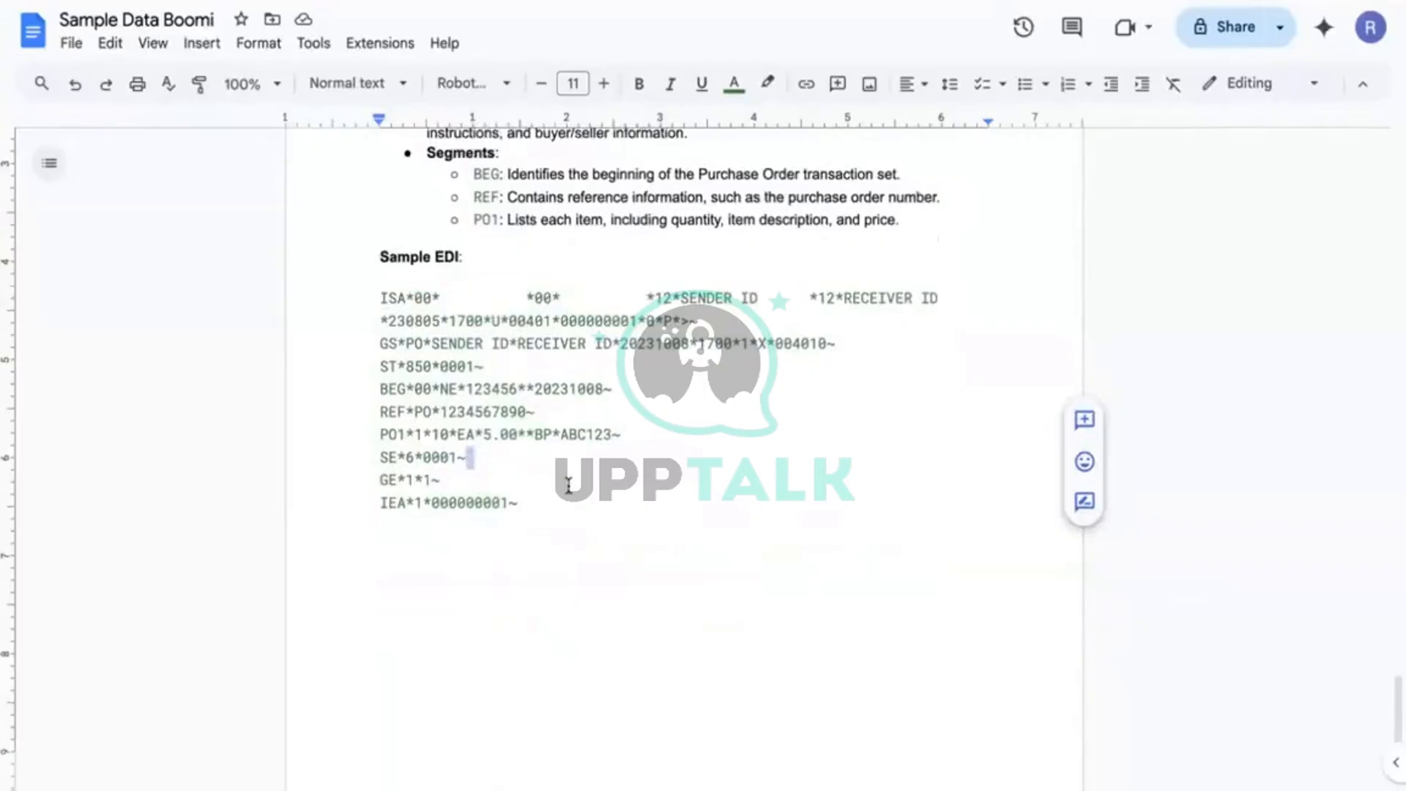
Review the X12 850 segment descriptions and the sample EDI once more
scroll(553, 471, "up", 4)
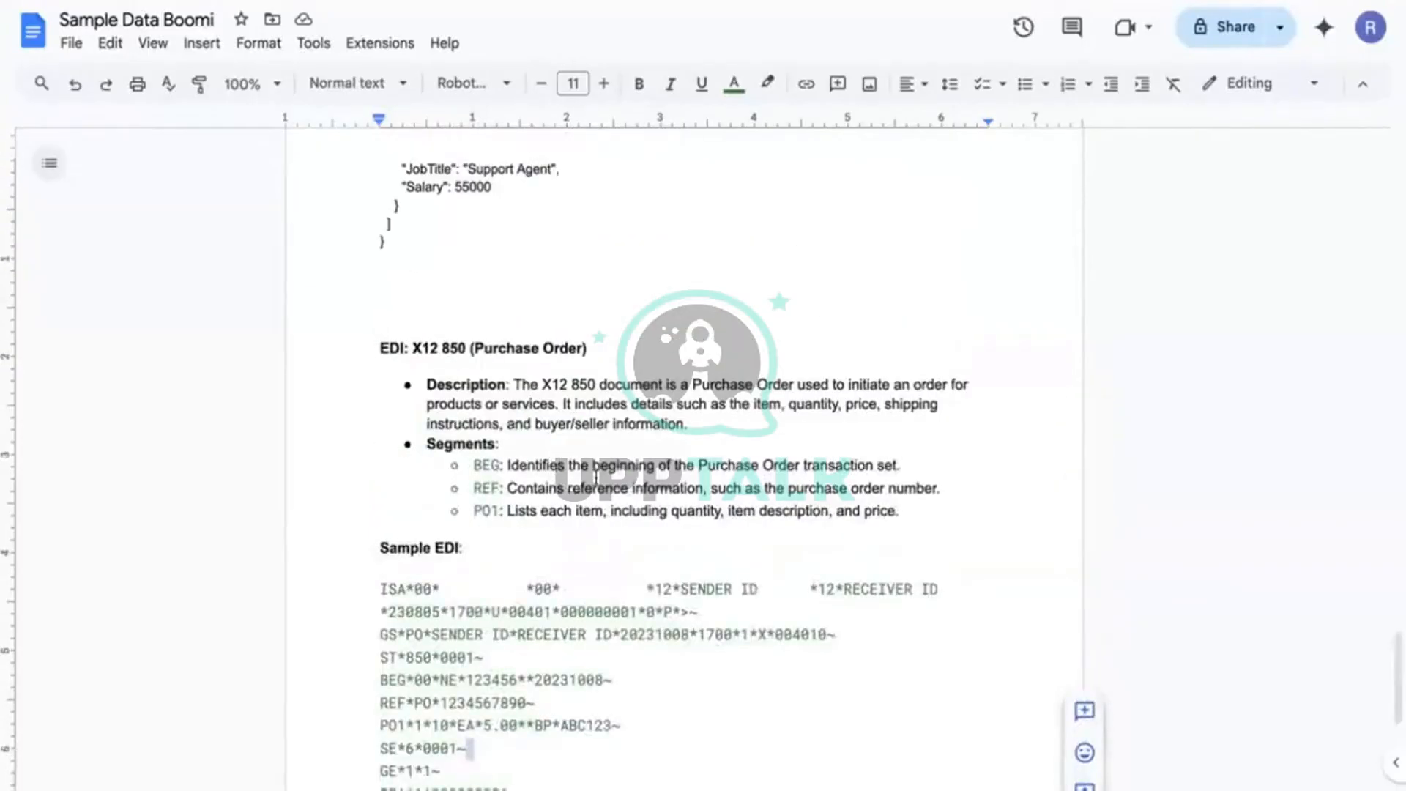
scroll(619, 454, "down", 1)
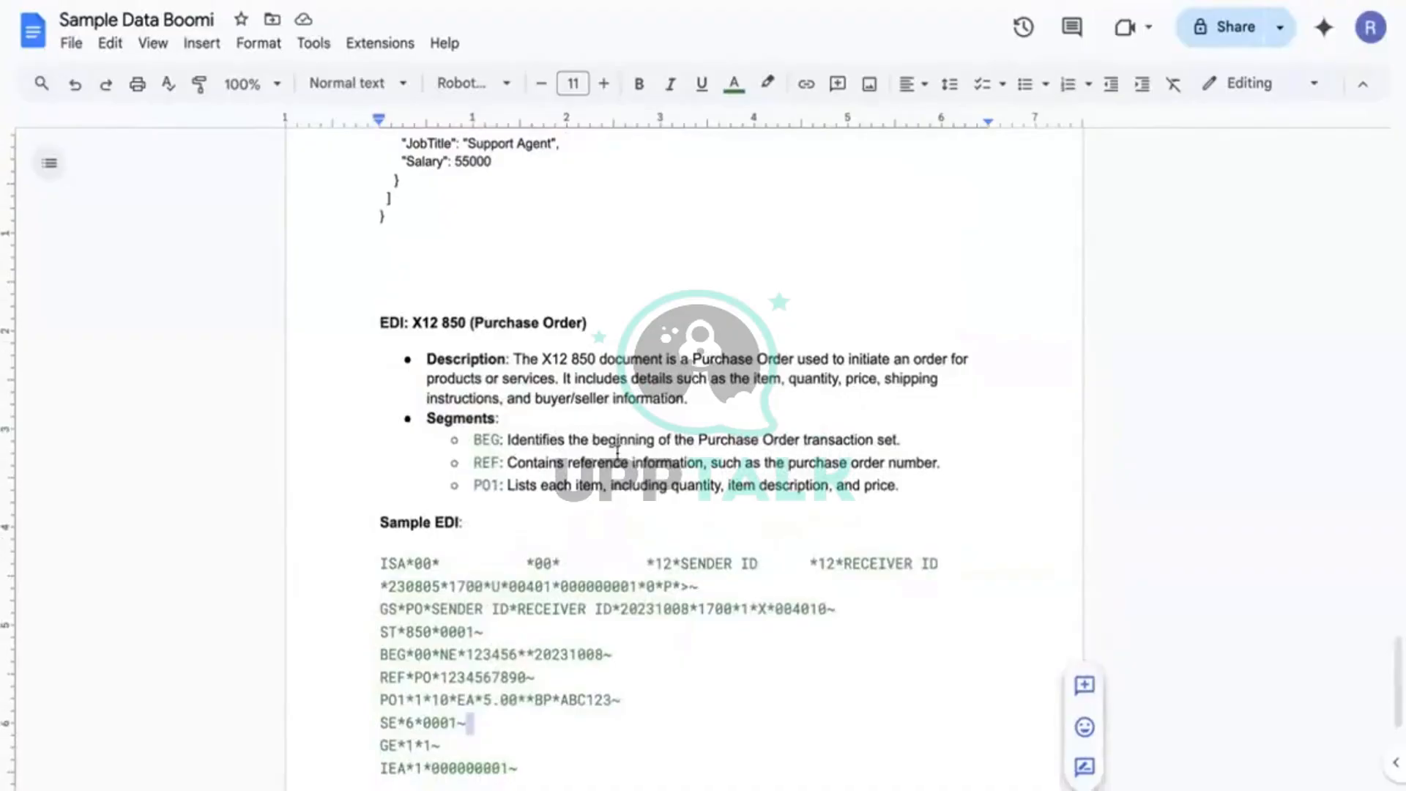
scroll(615, 454, "down", 3)
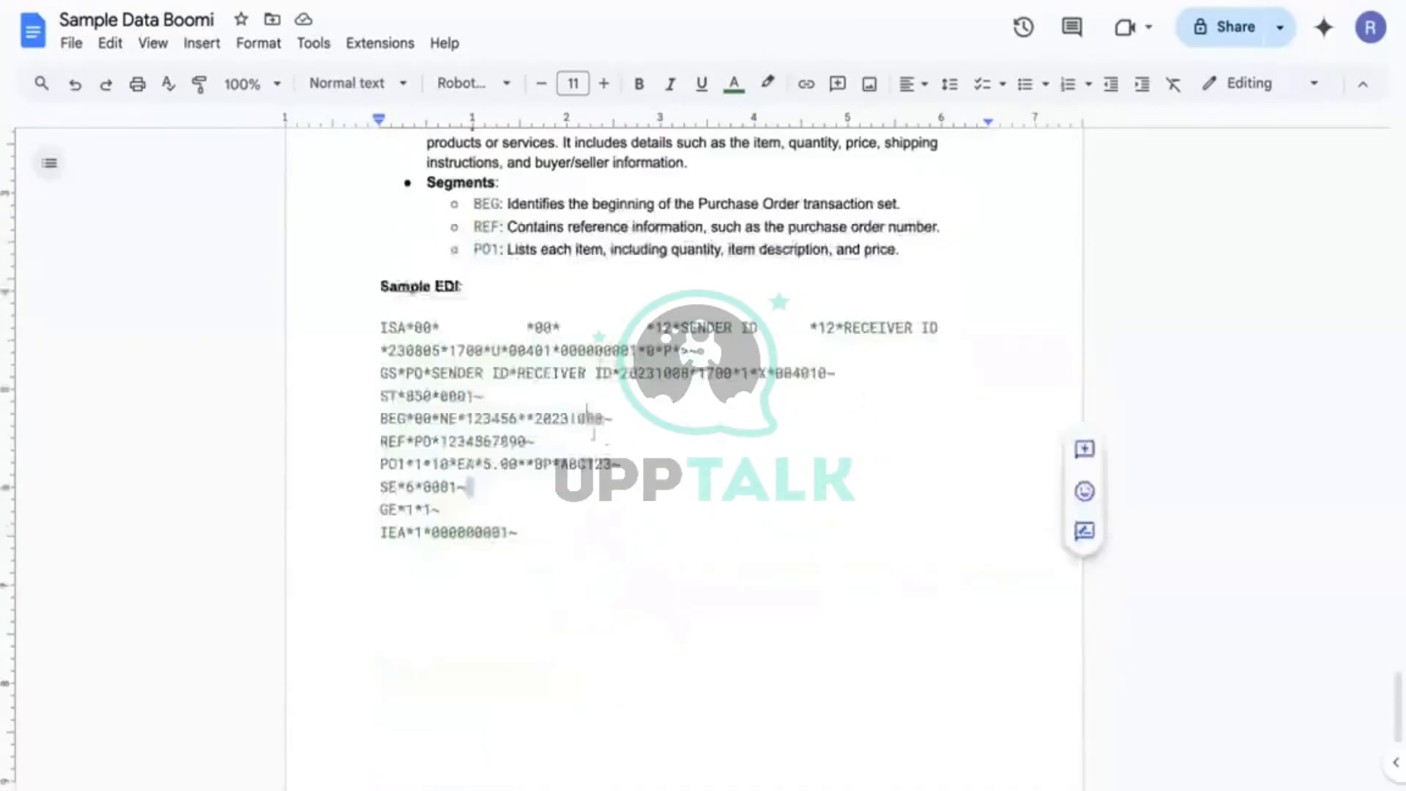
scroll(686, 425, "up", 1)
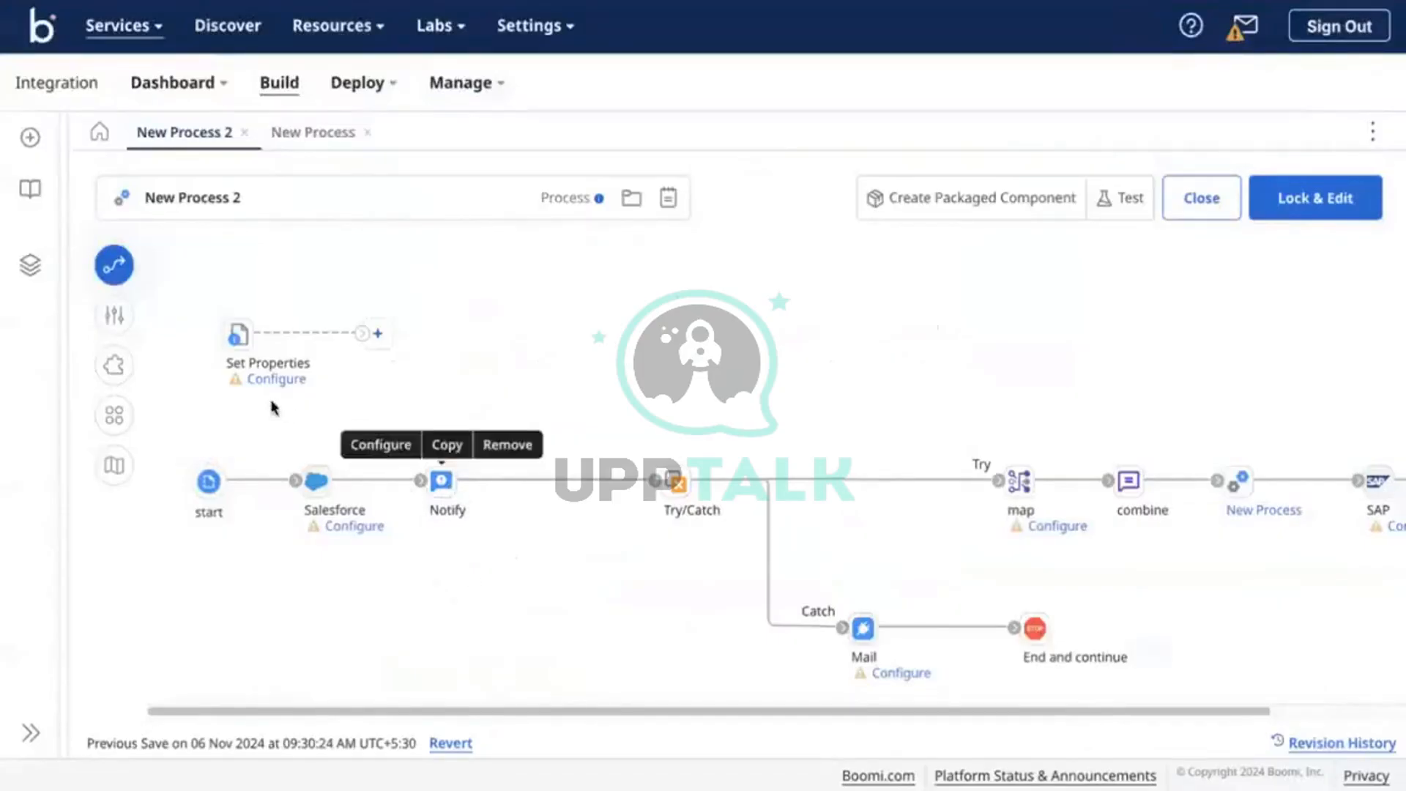
Remove the unconnected Set Properties step from New Process 2
left_click_drag(188, 265, 508, 382)
left_click(329, 301)
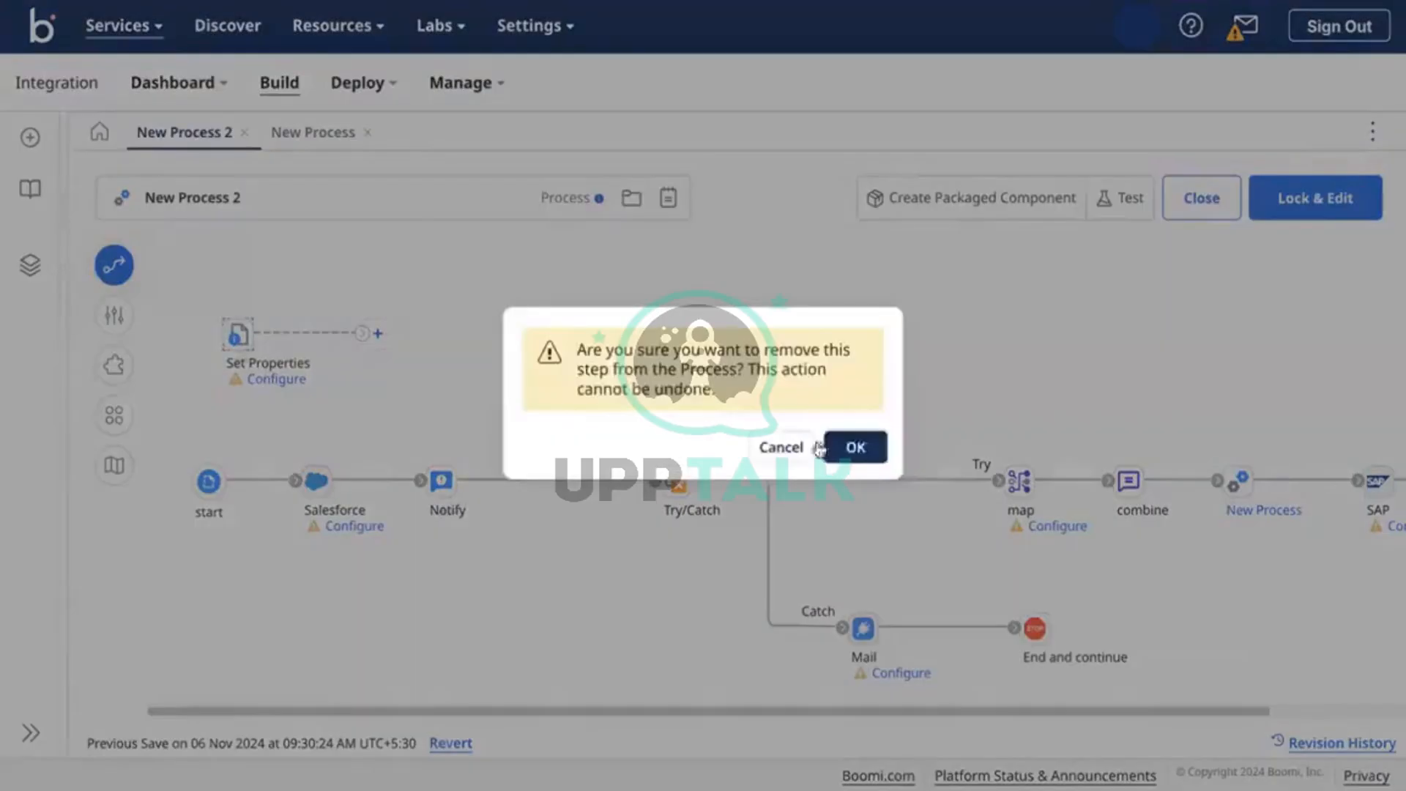
left_click(853, 447)
Remove all remaining steps after start from New Process 2, from Salesforce through End and return, keeping only the start shape
left_click_drag(305, 408, 1384, 653)
left_click(932, 445)
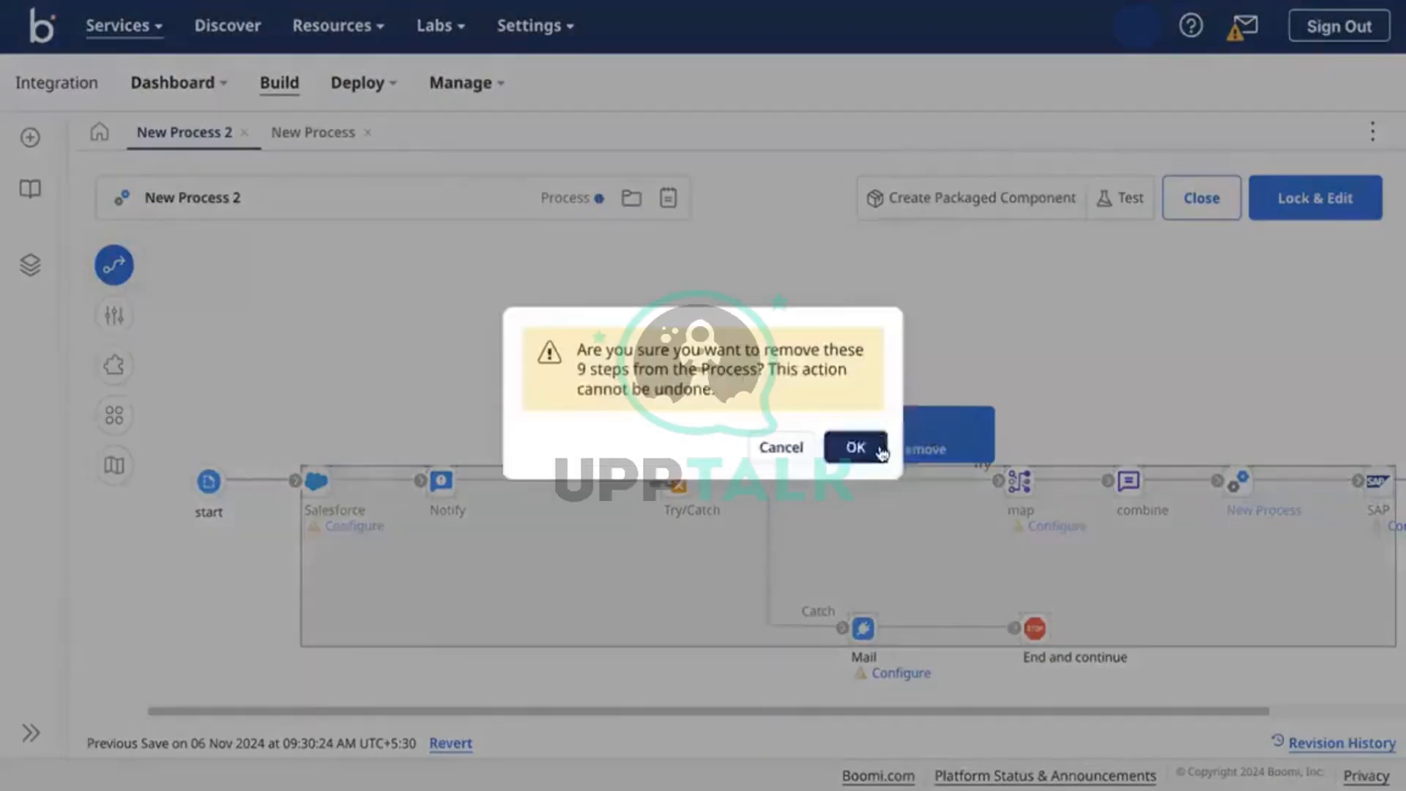
left_click(871, 447)
left_click_drag(1292, 708, 1398, 709)
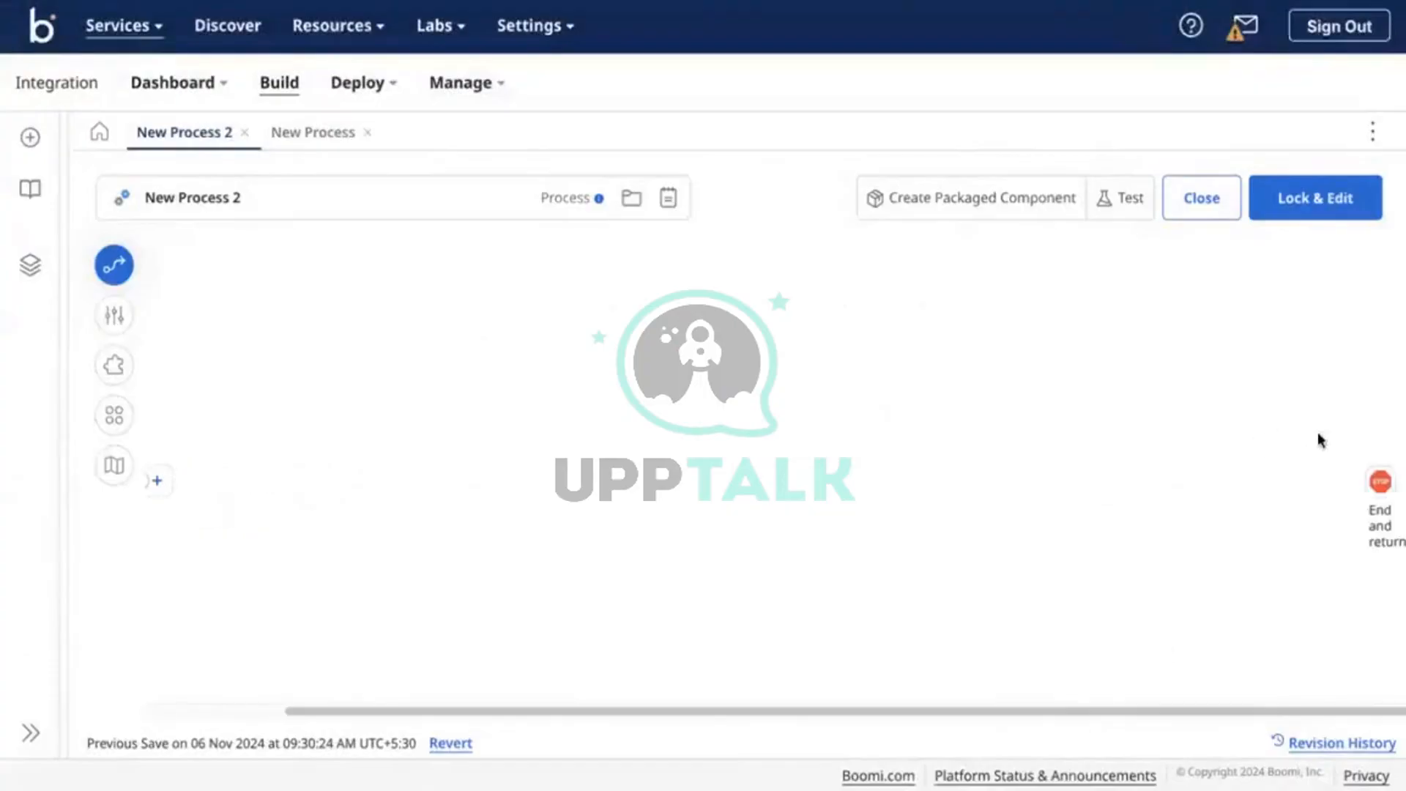
mouse_move(1393, 480)
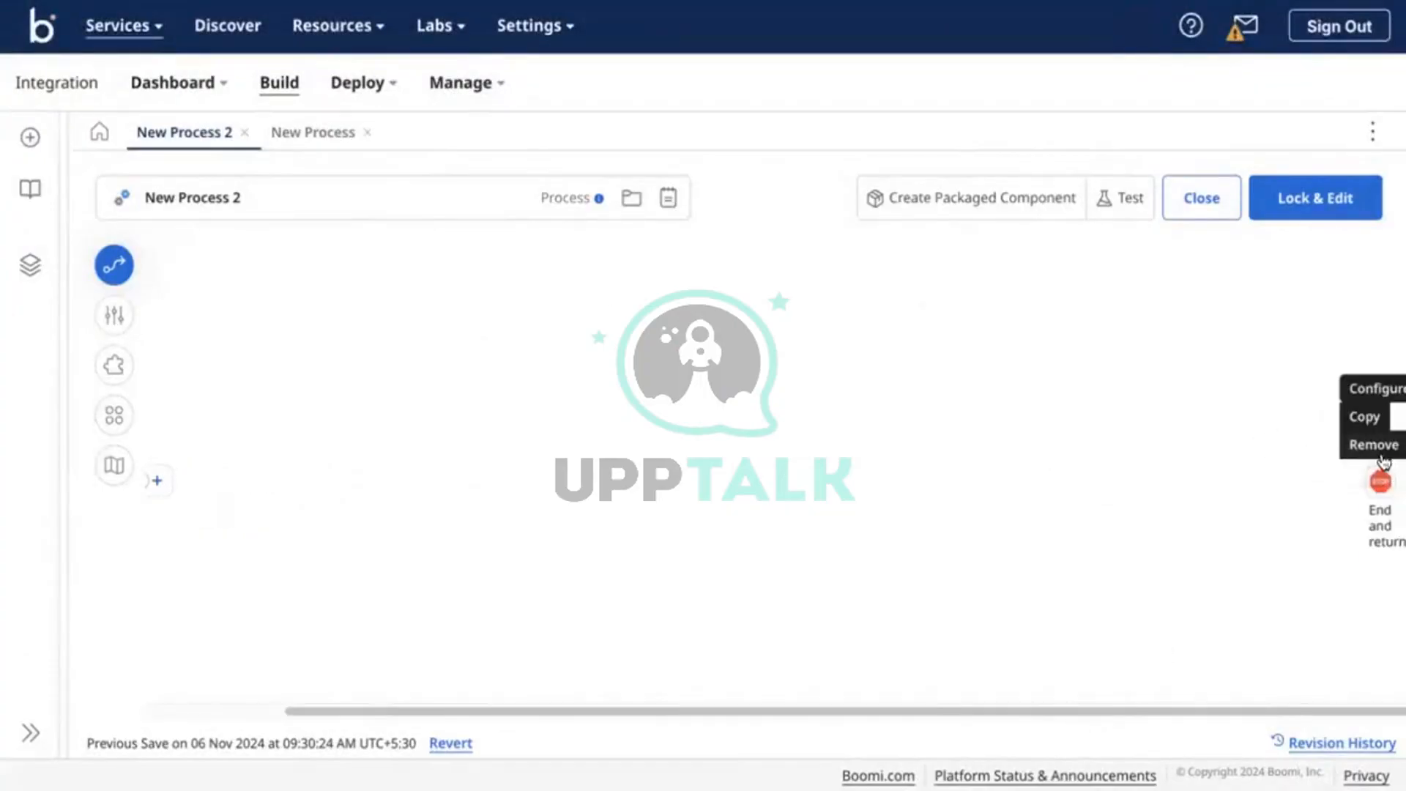
left_click(1375, 444)
left_click(853, 446)
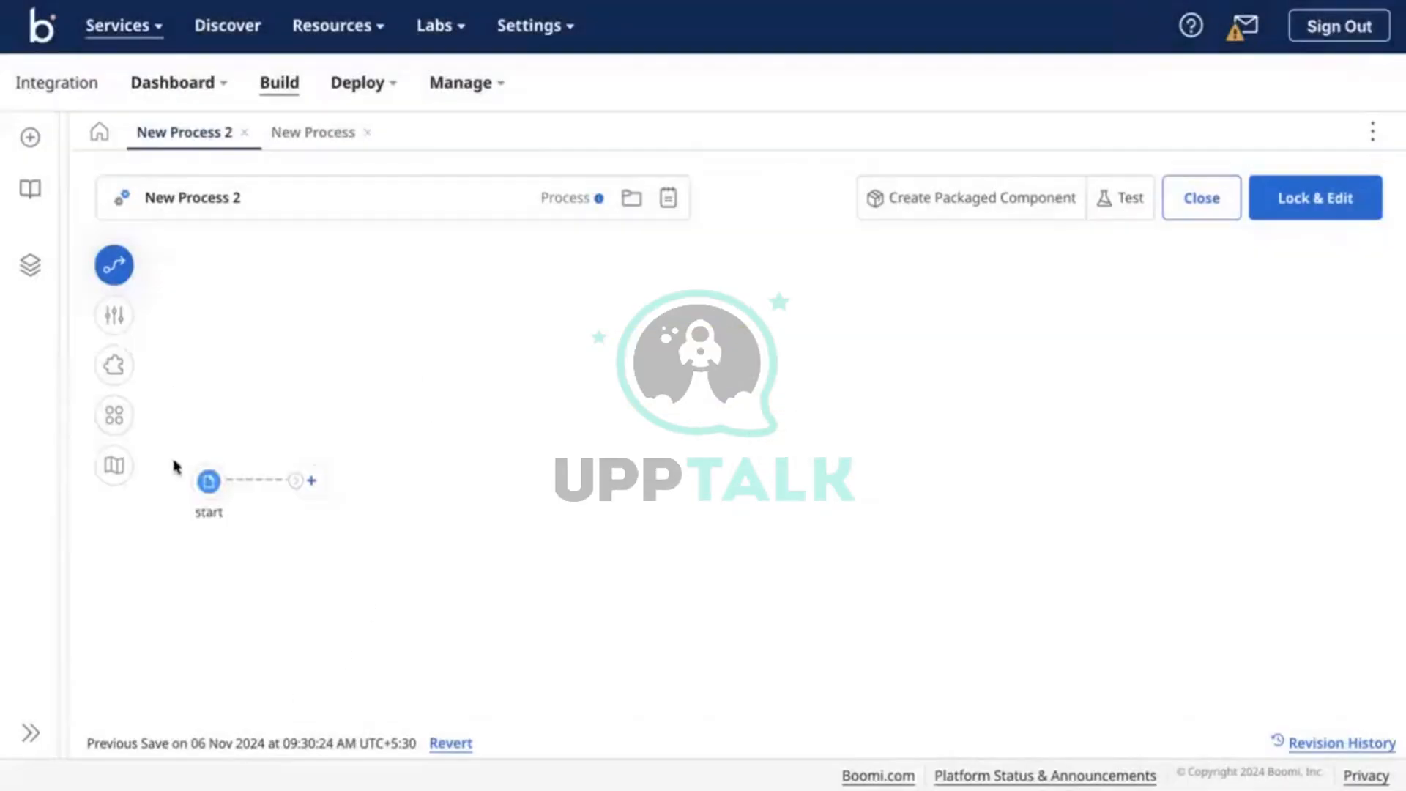
Move the start shape higher on the canvas and add a Set Properties step beside it
left_click_drag(209, 481, 217, 366)
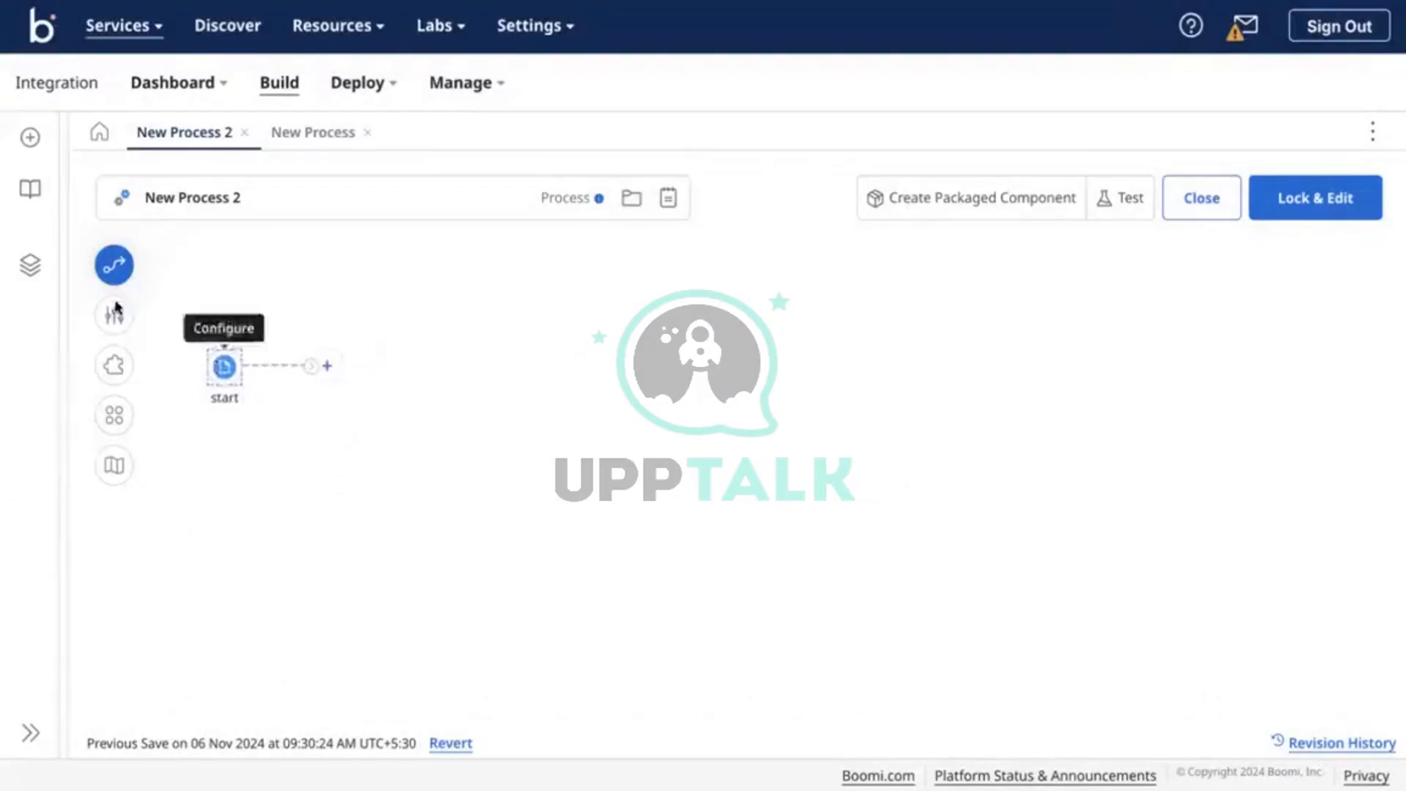
left_click(113, 264)
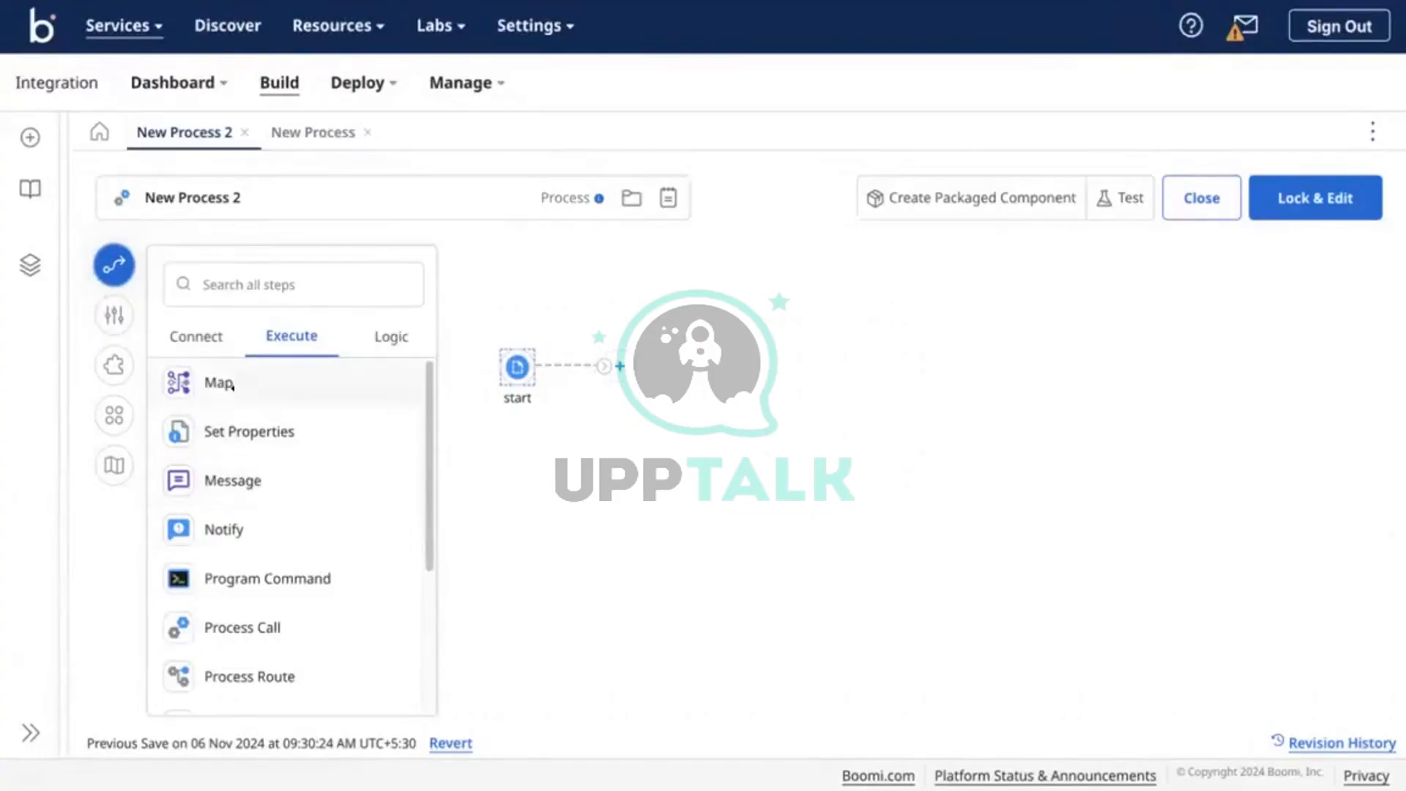
left_click_drag(197, 441, 737, 339)
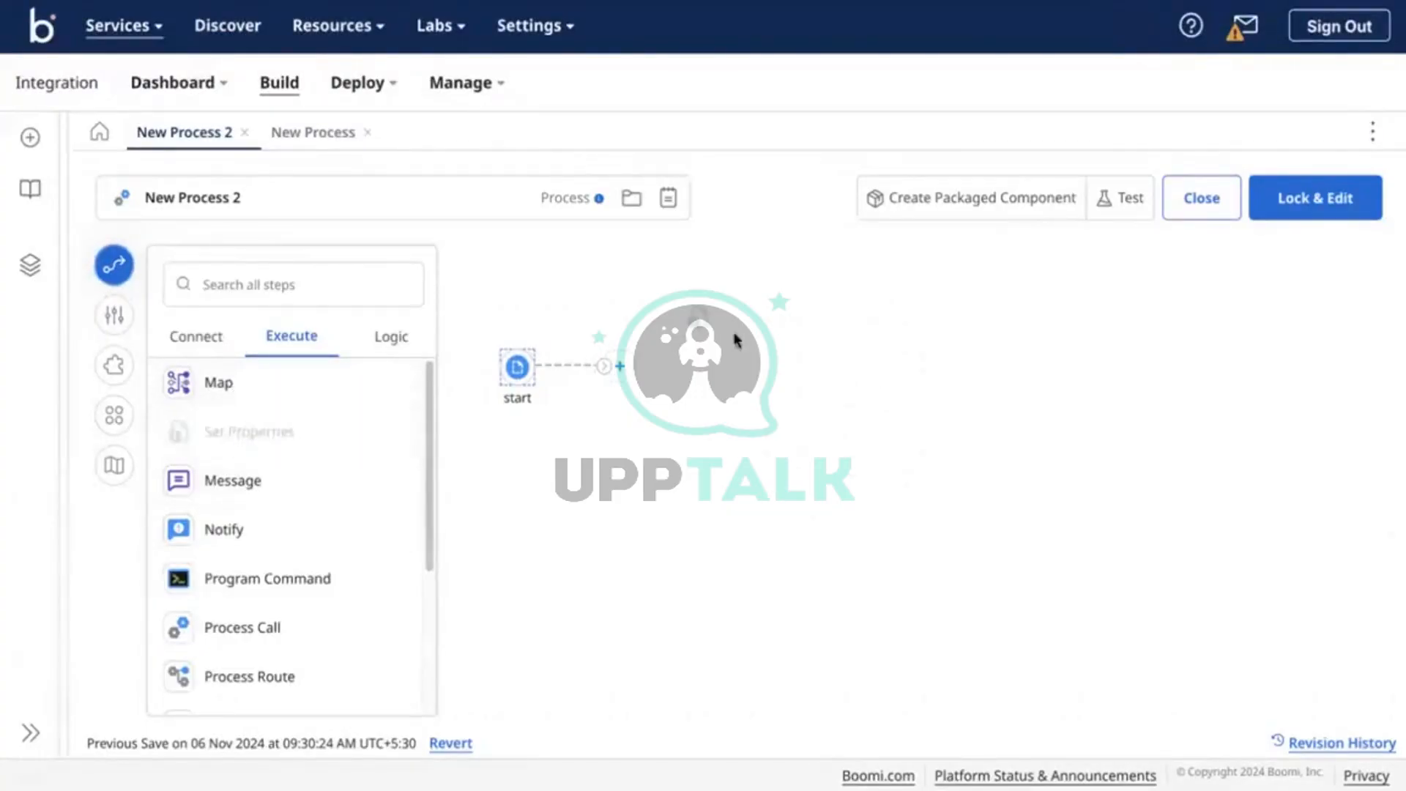
scroll(892, 502, "down", 1)
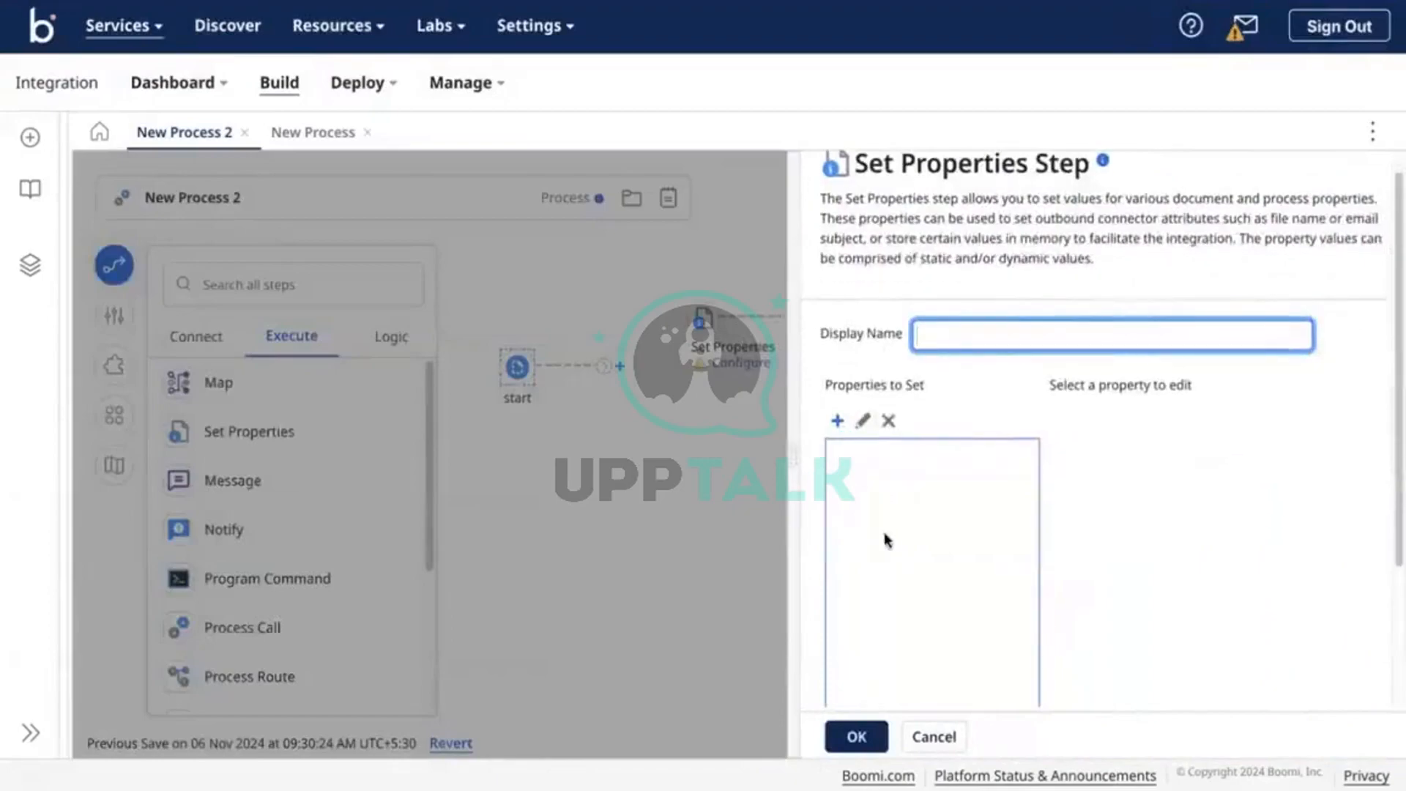
left_click(837, 421)
left_click(888, 636)
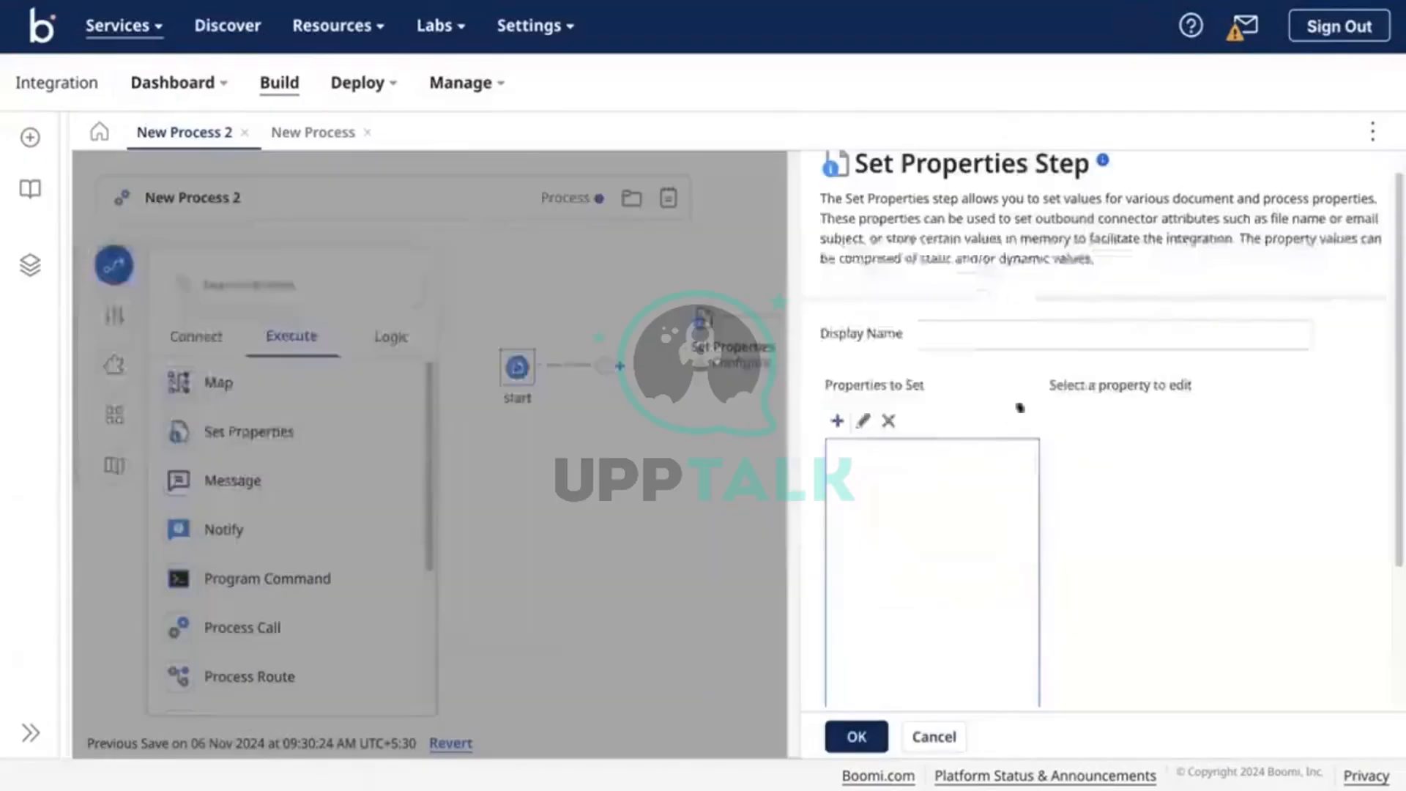
scroll(978, 381, "up", 1)
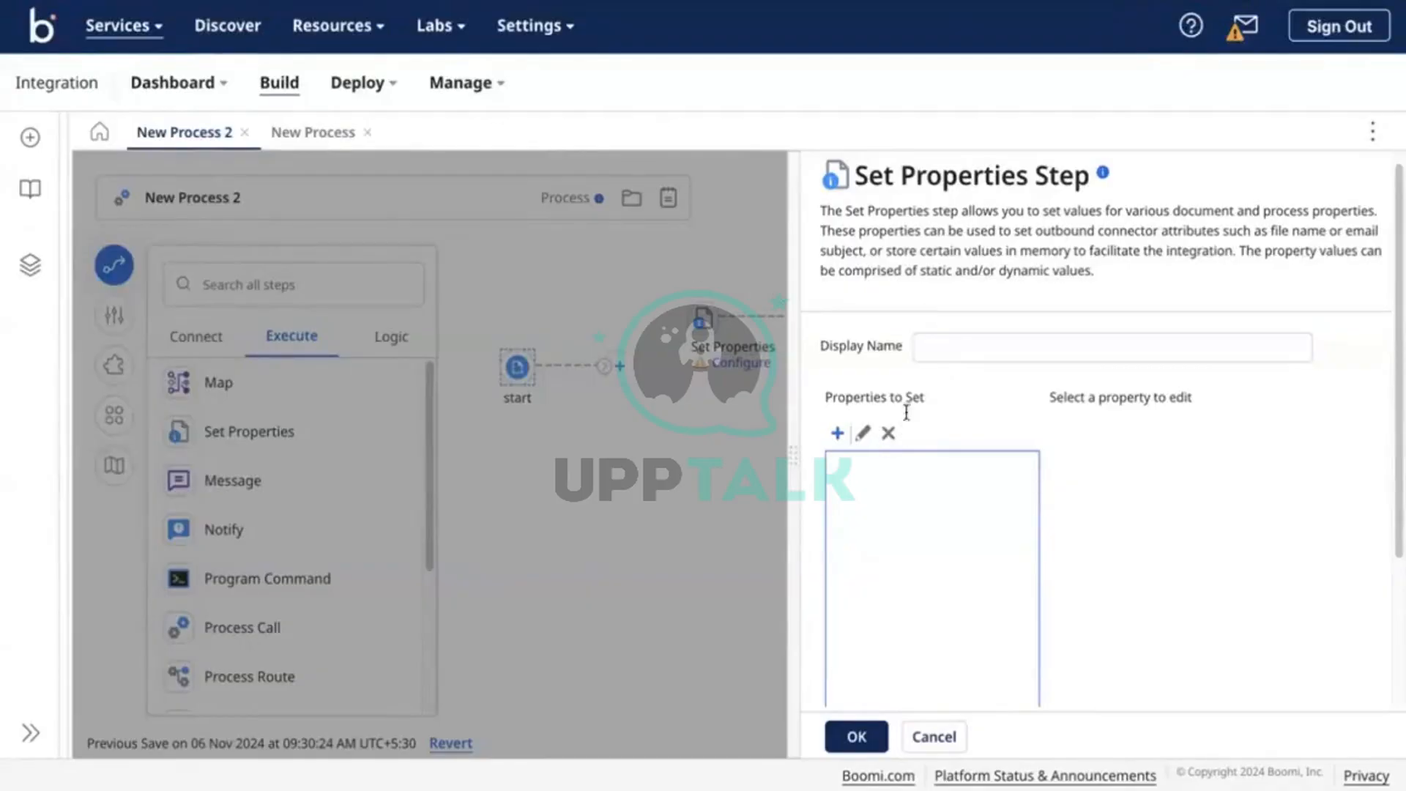
Start adding a property to the Set Properties step and review the available property types
left_click(839, 432)
left_click(668, 225)
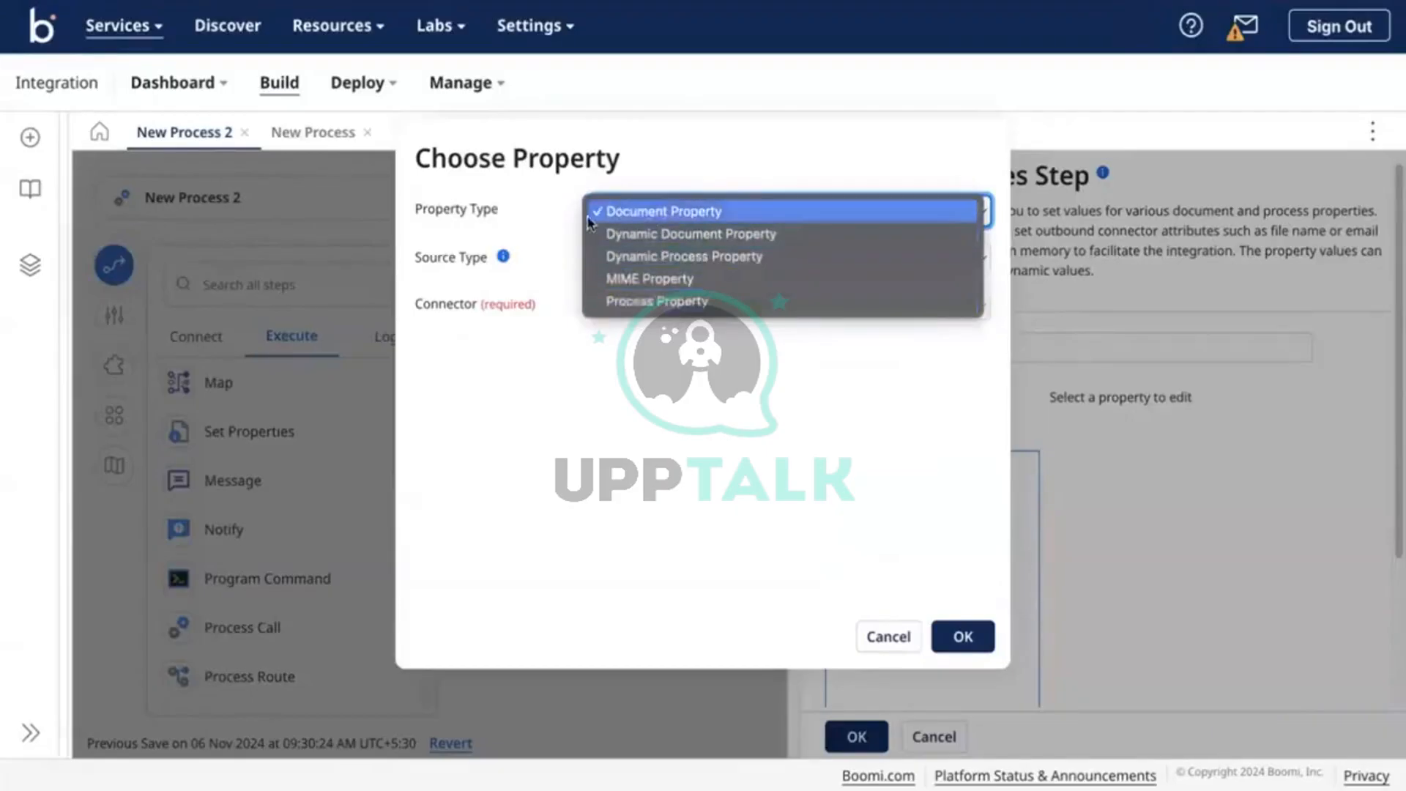
left_click(535, 228)
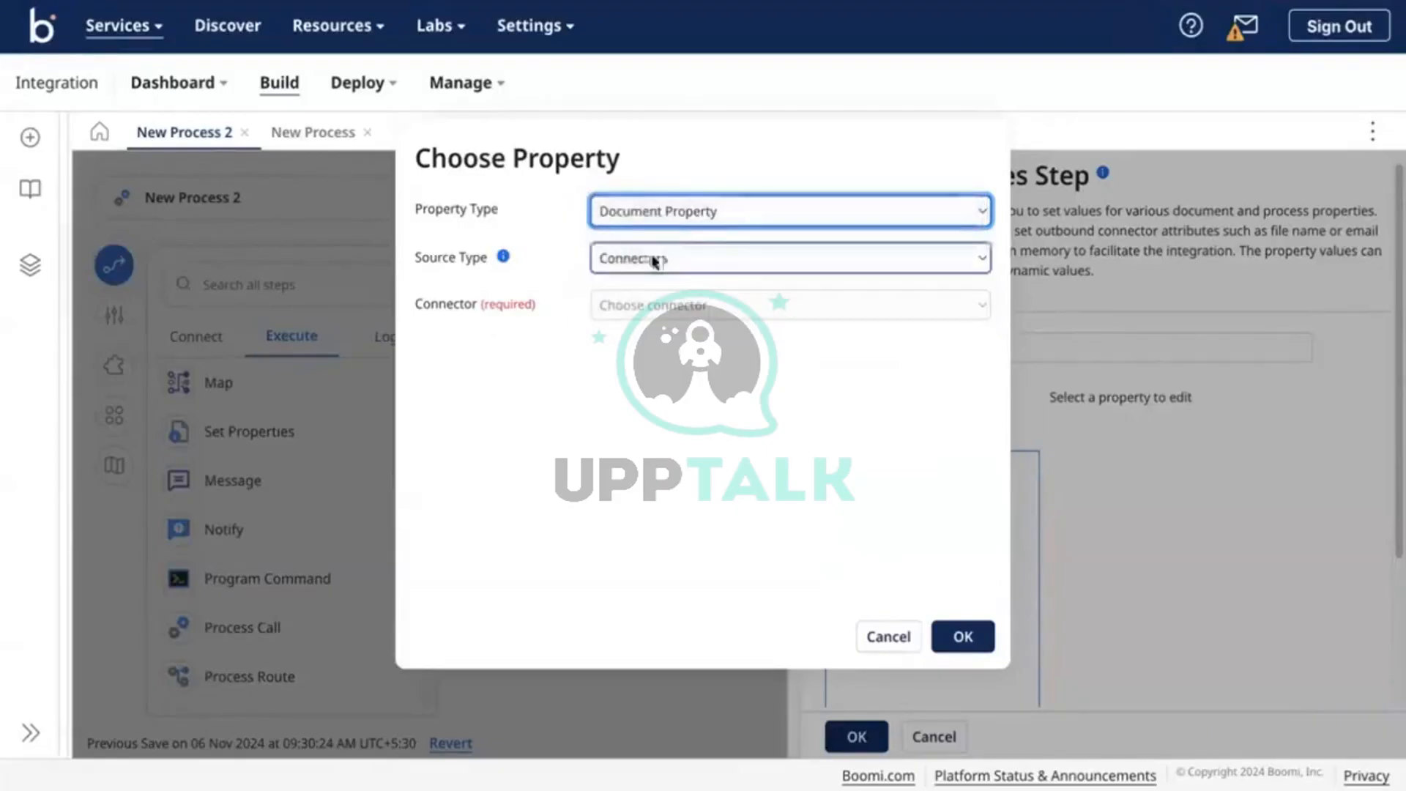
left_click(630, 212)
left_click(530, 208)
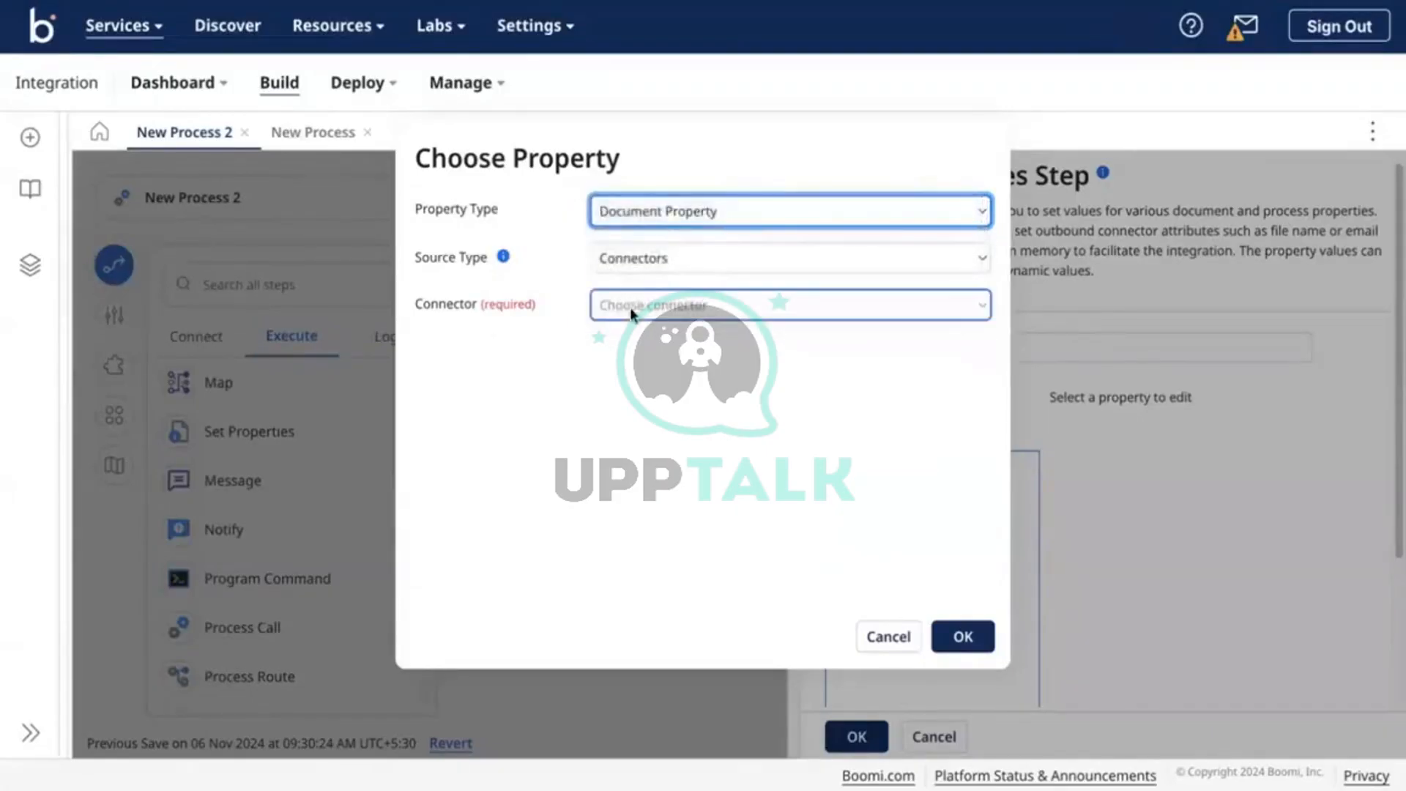
Select Salesforce as the connector for the document property and examine the properties it offers
left_click(629, 306)
scroll(716, 480, "down", 2)
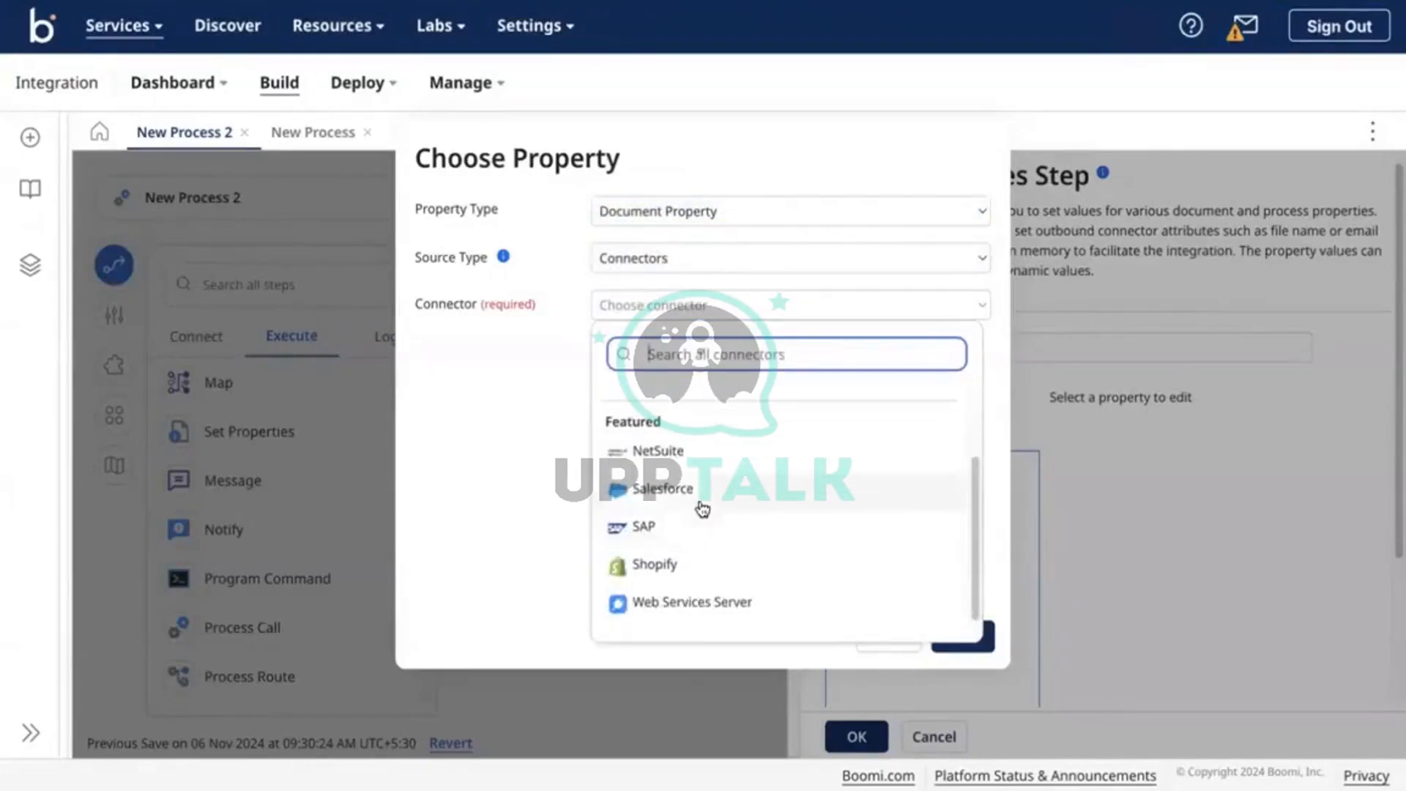
left_click(702, 507)
left_click(695, 350)
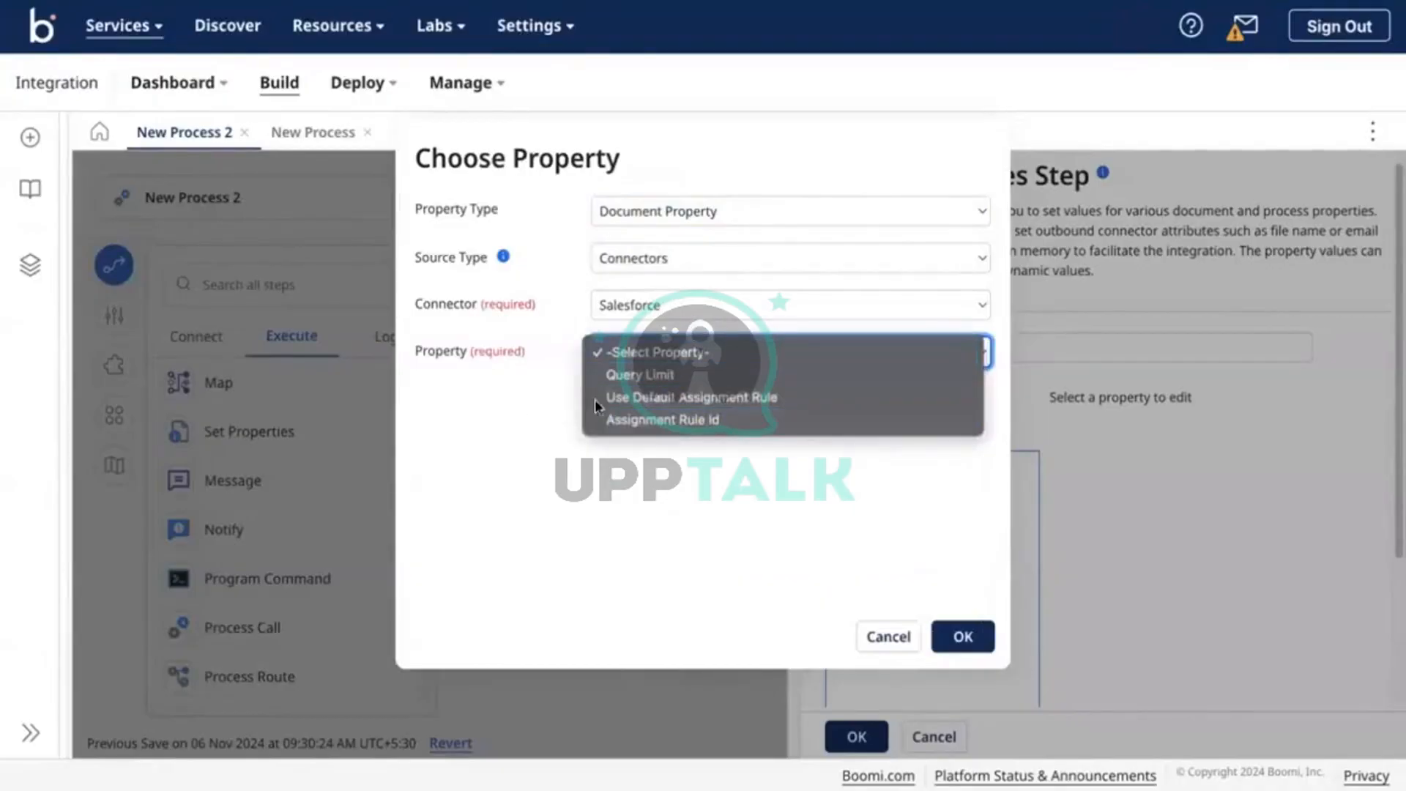
Search the connectors for "wor", select Workday and check which document properties it offers
left_click(685, 306)
left_click(684, 311)
scroll(684, 471, "down", 2)
scroll(684, 480, "up", 2)
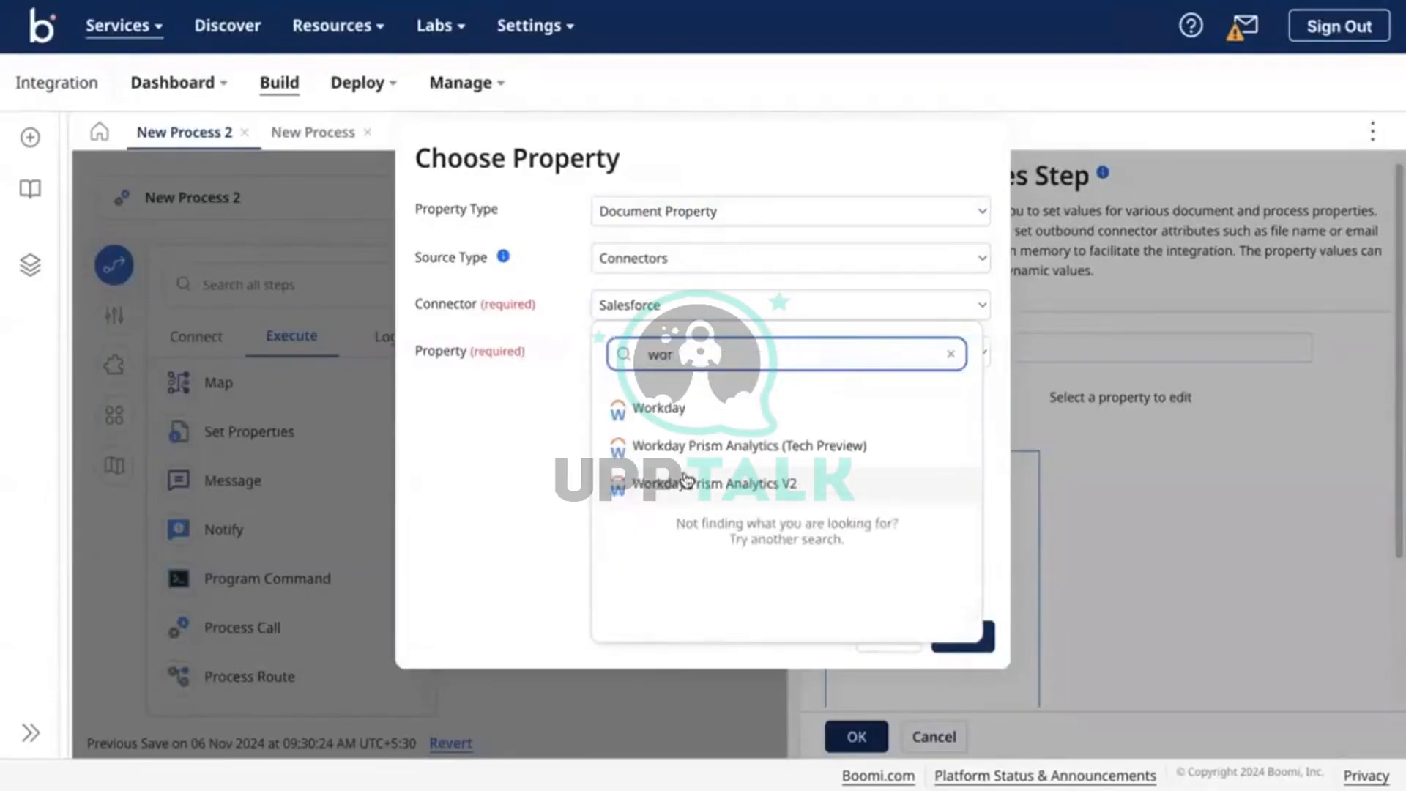
left_click(721, 407)
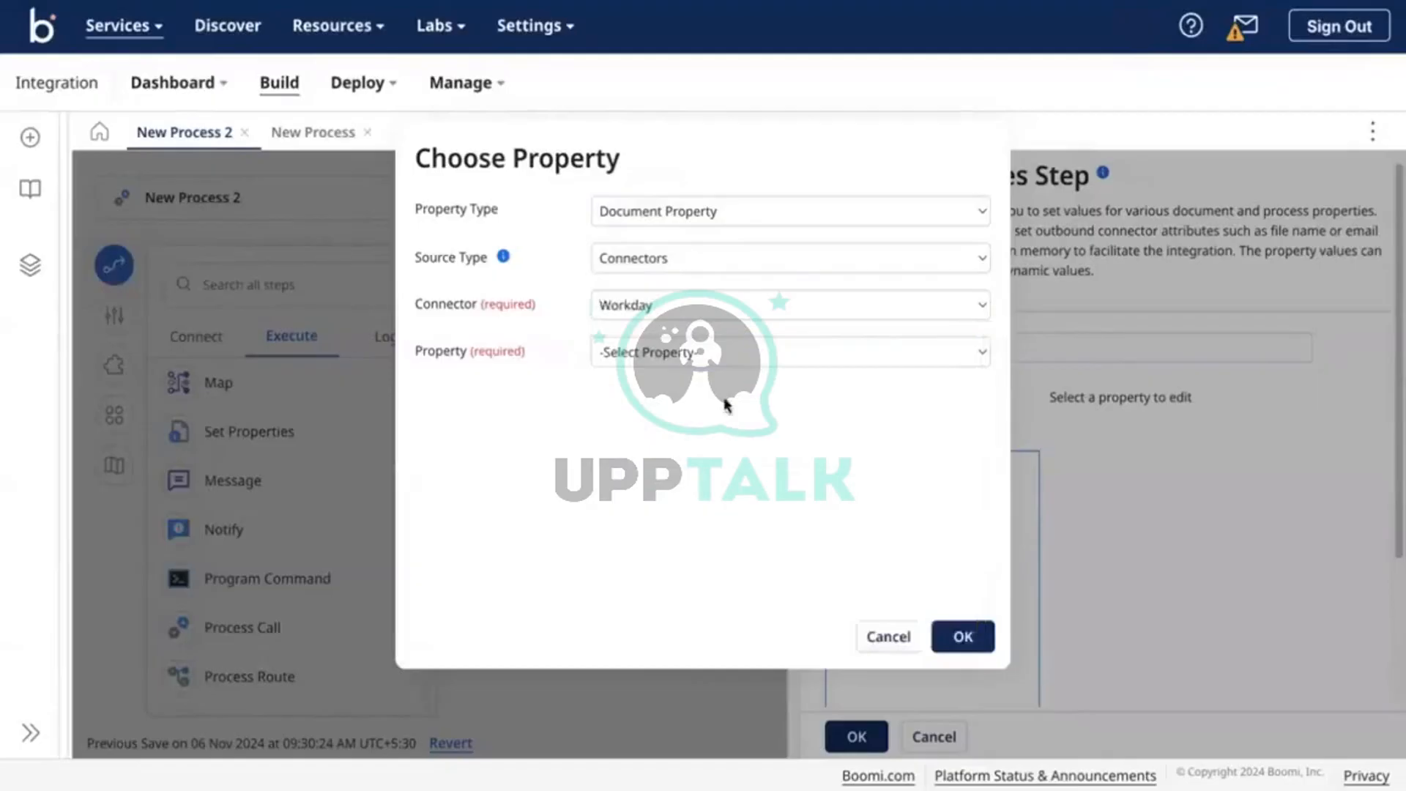
left_click(719, 357)
Change the connector to SAP and check which document properties it offers
left_click(721, 309)
left_click(719, 308)
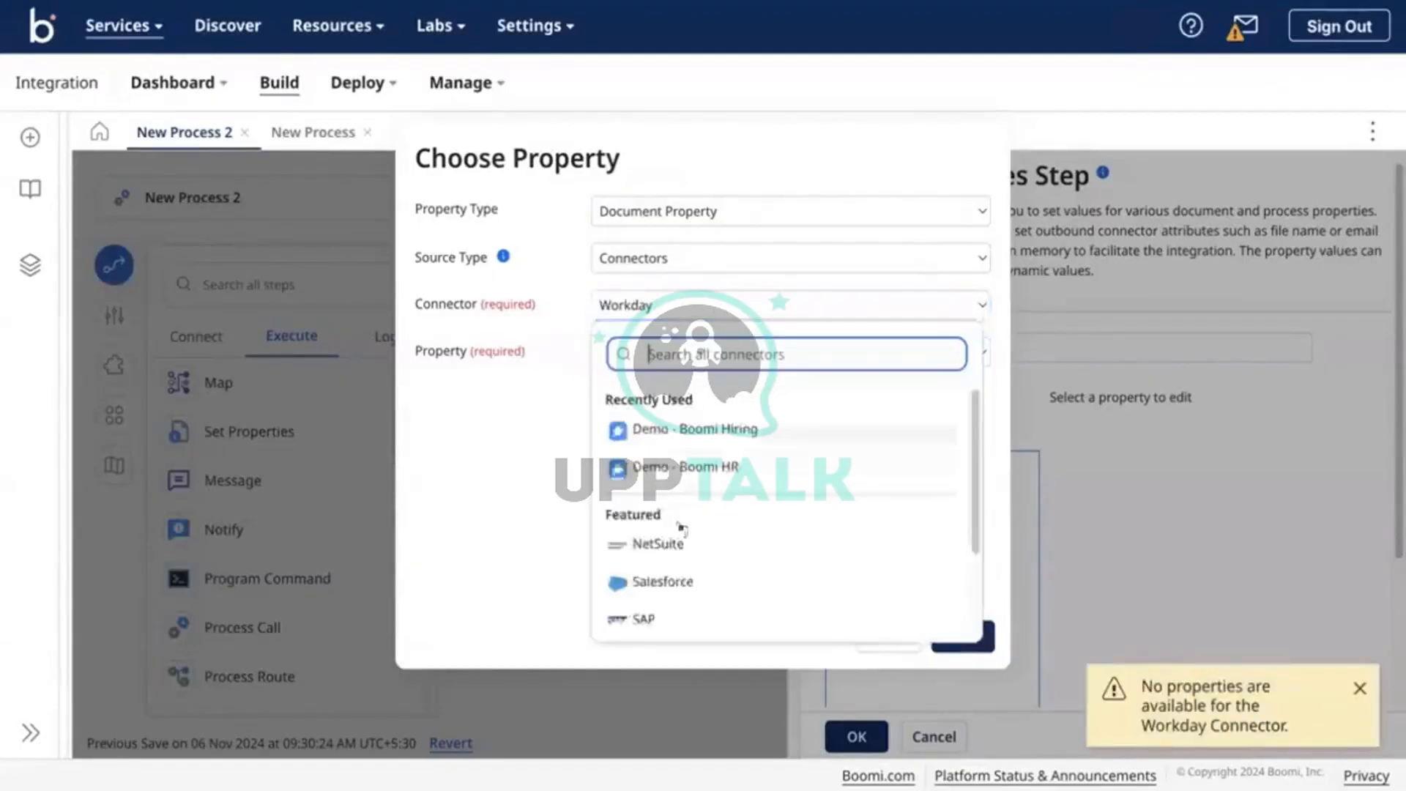
scroll(674, 560, "down", 1)
left_click(670, 568)
left_click(701, 357)
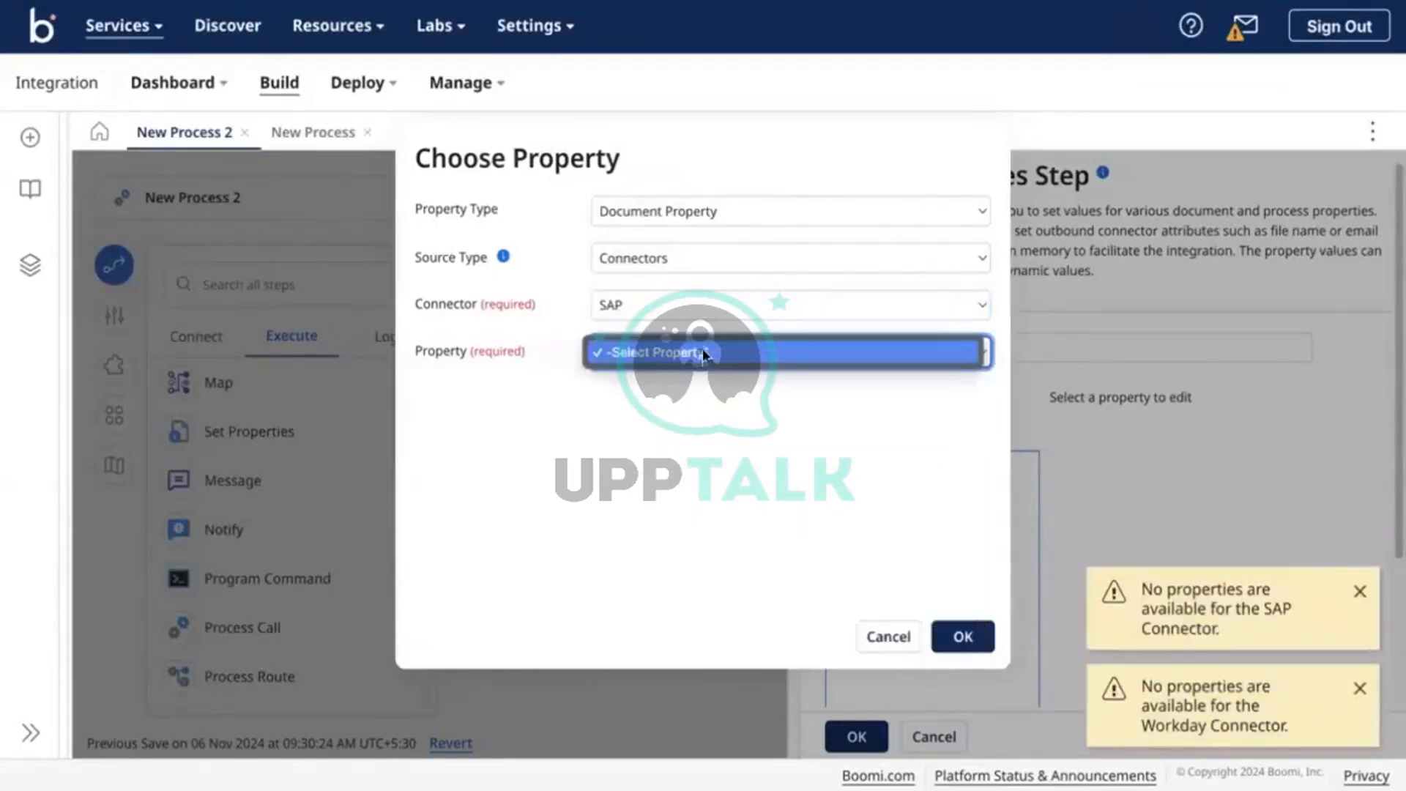
Set the connector back to Salesforce and review its document properties and the available source types
left_click(697, 308)
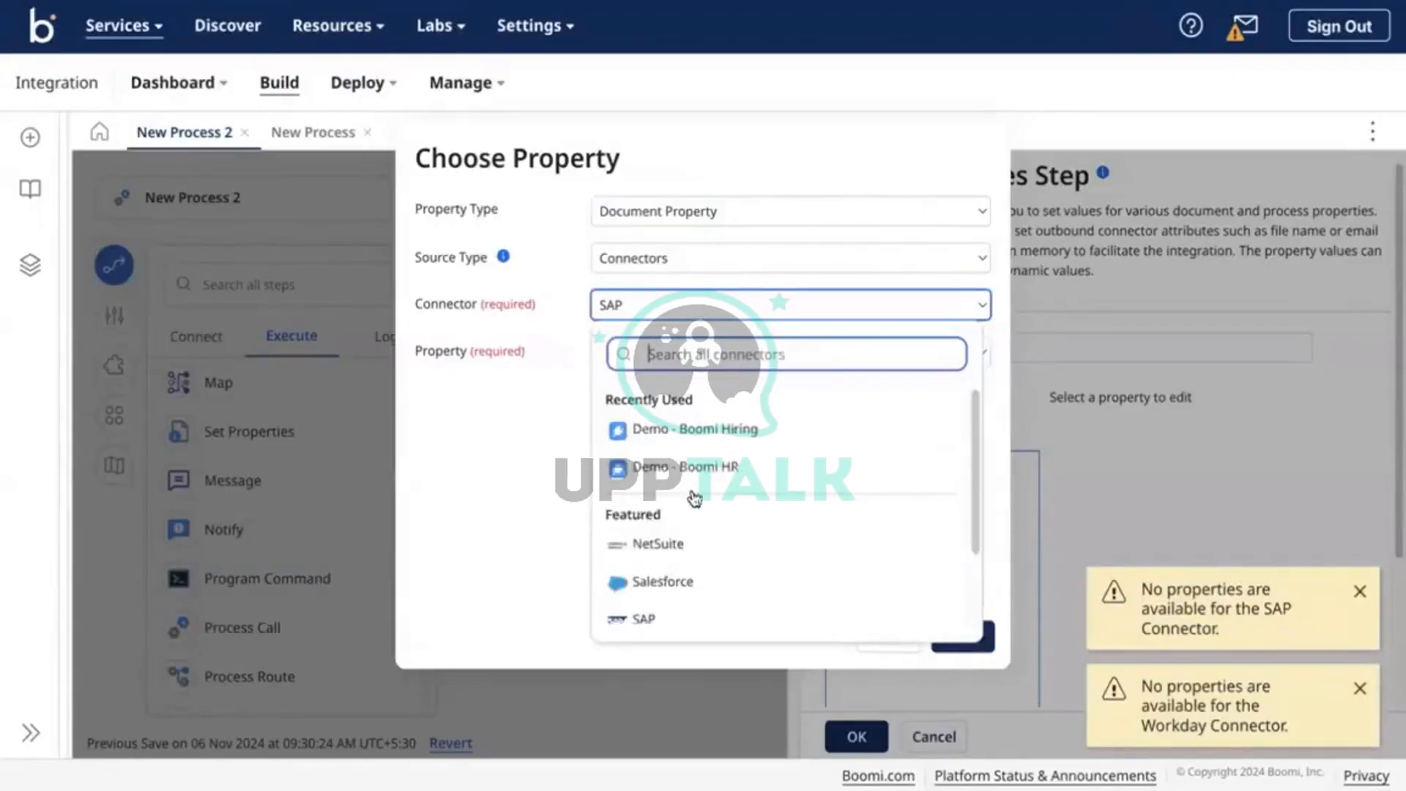
scroll(695, 502, "down", 2)
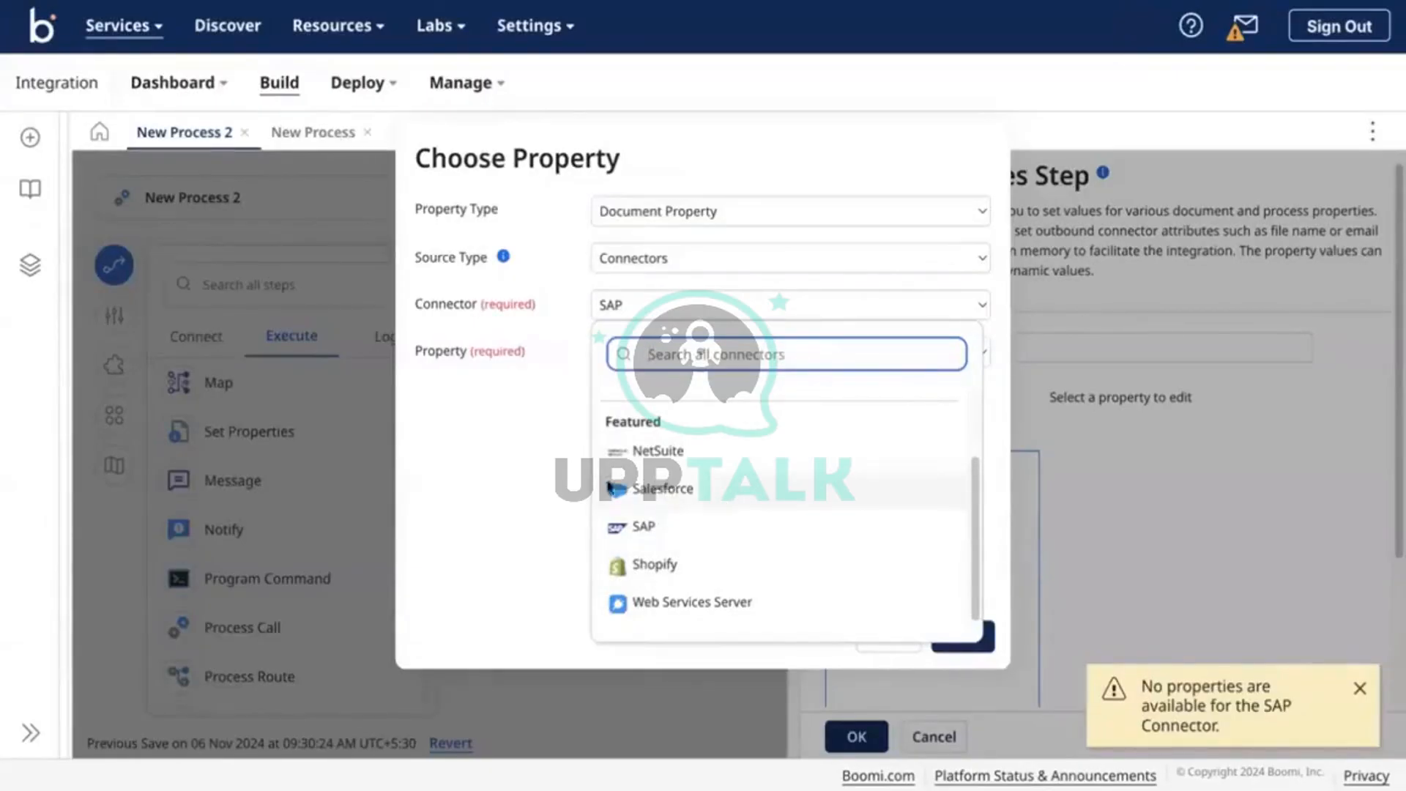
left_click(652, 489)
left_click(697, 350)
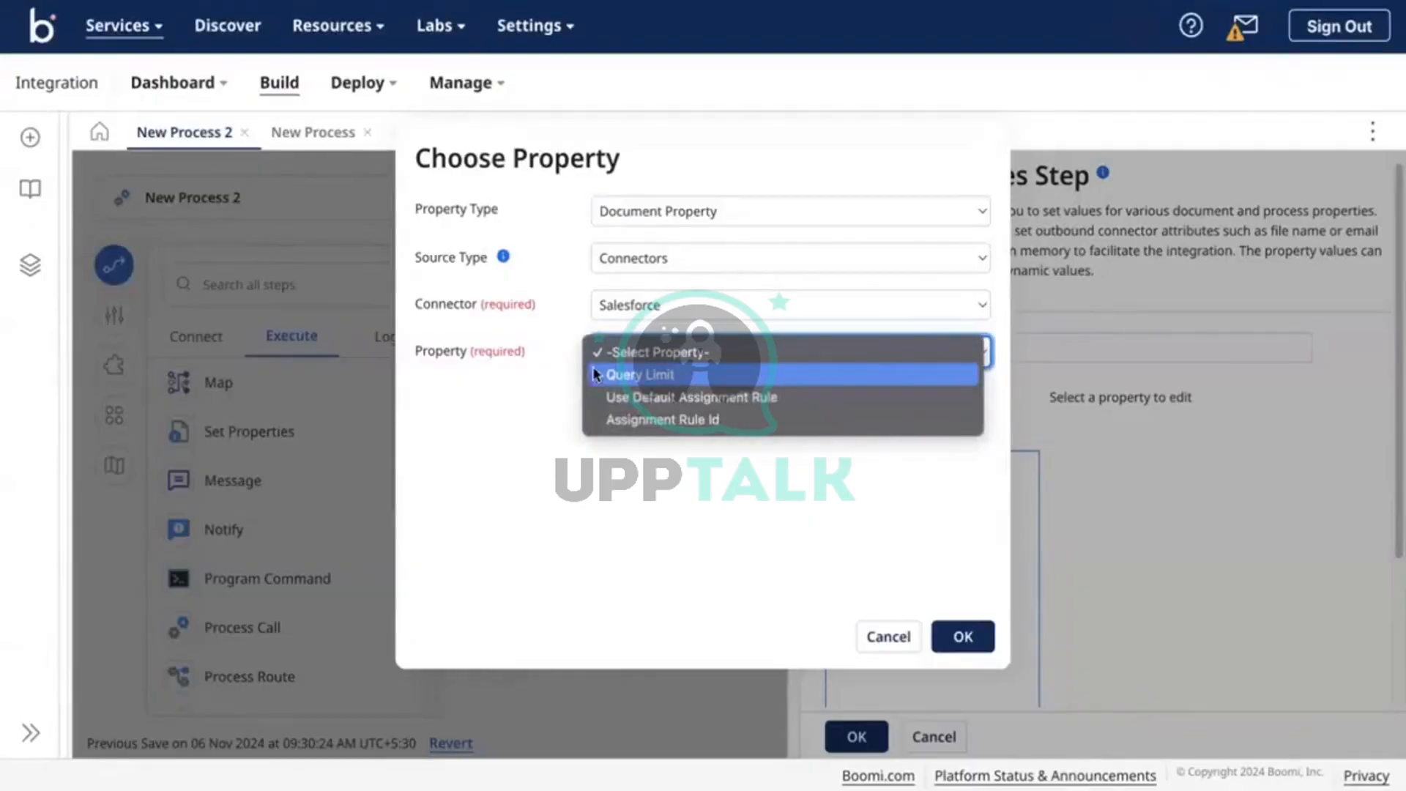
left_click(496, 321)
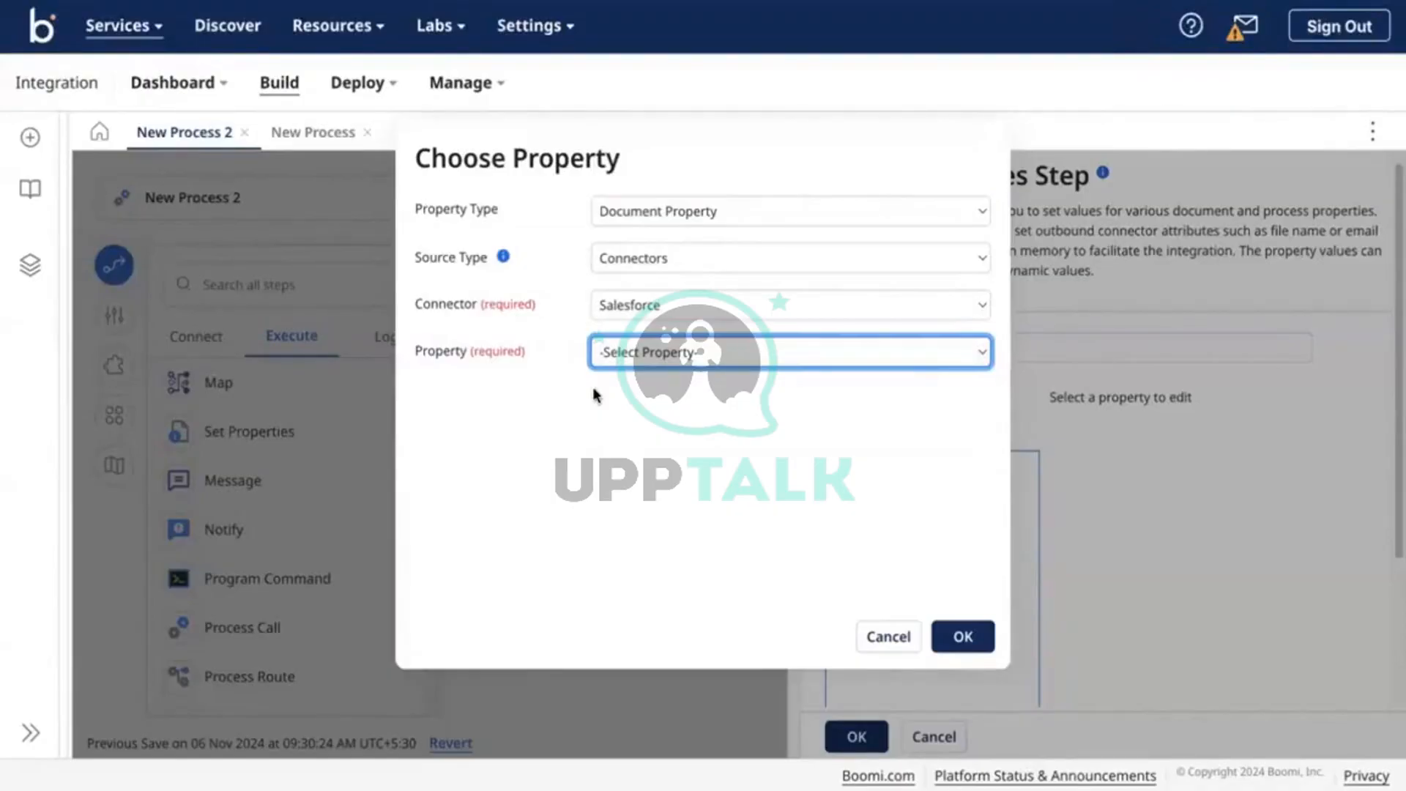
left_click(686, 256)
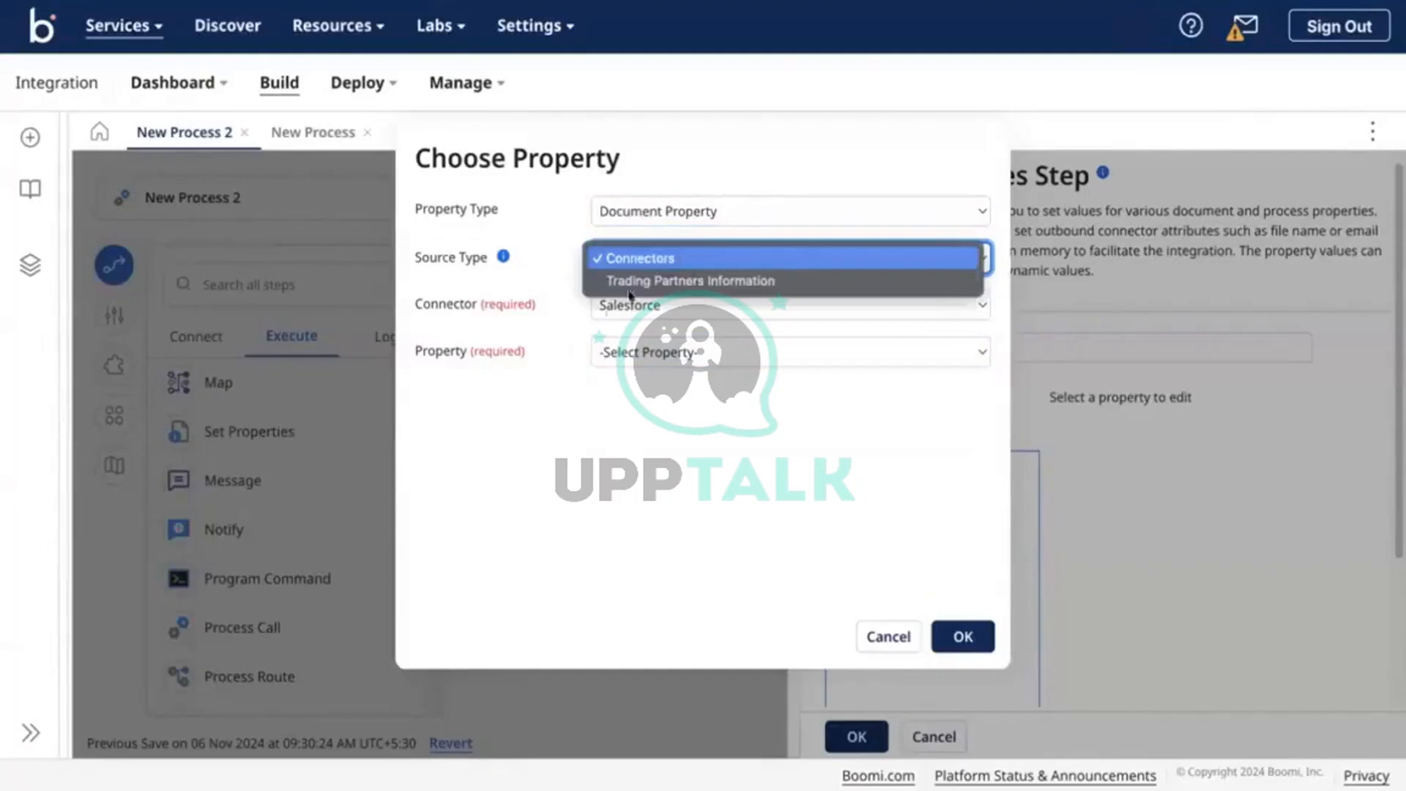
left_click(566, 330)
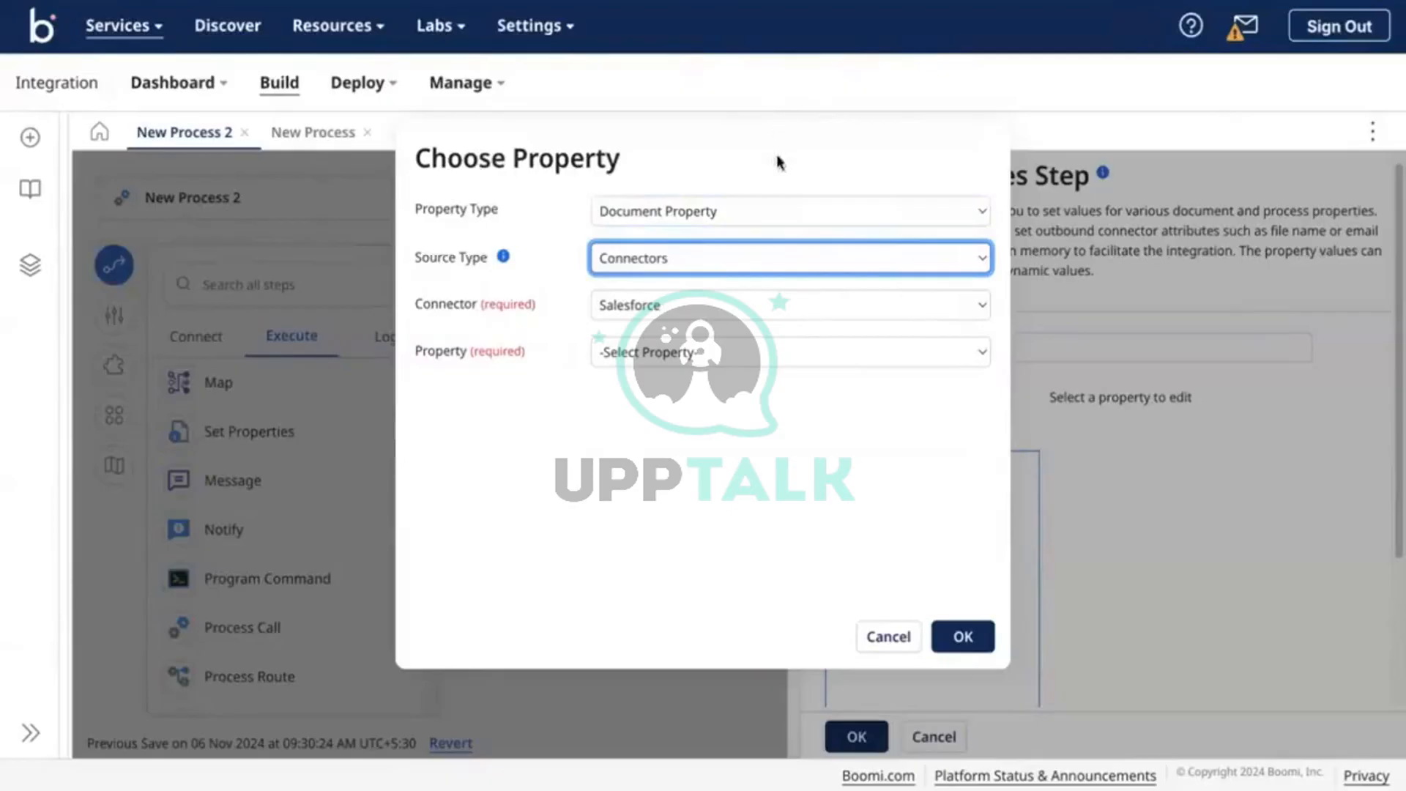
Add a Dynamic Document Property named DDP-EmployeeID to the Set Properties step
left_click(683, 217)
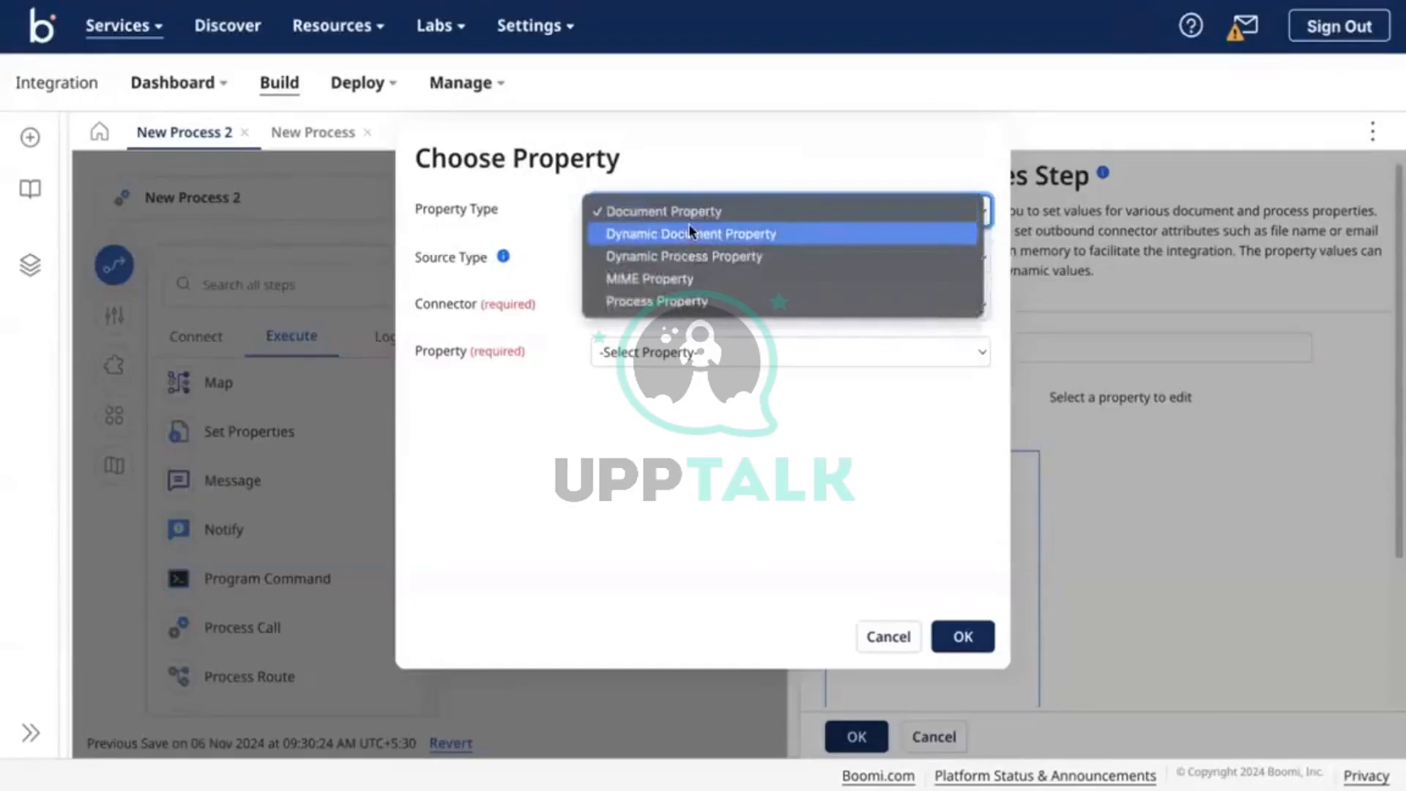
left_click(688, 233)
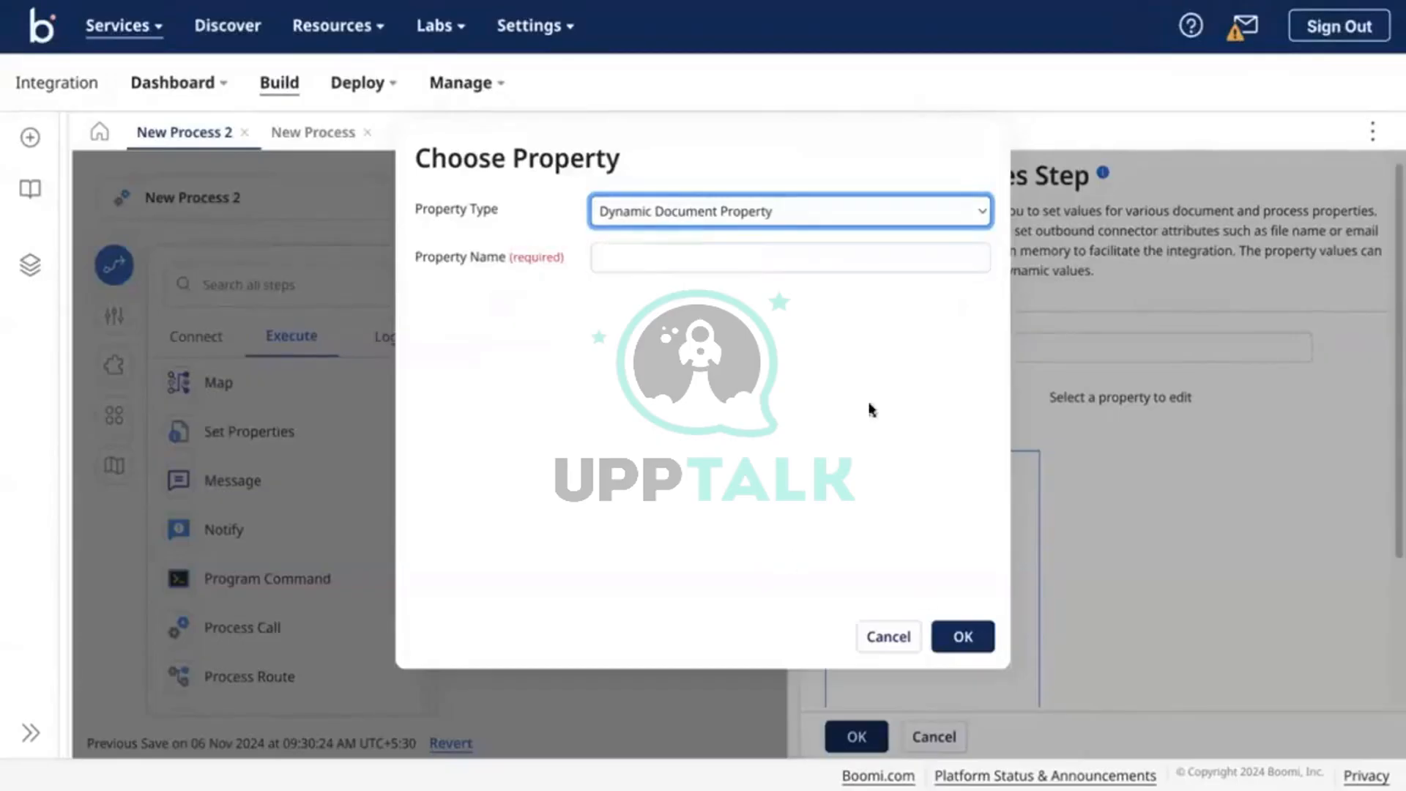
left_click(762, 259)
type("D")
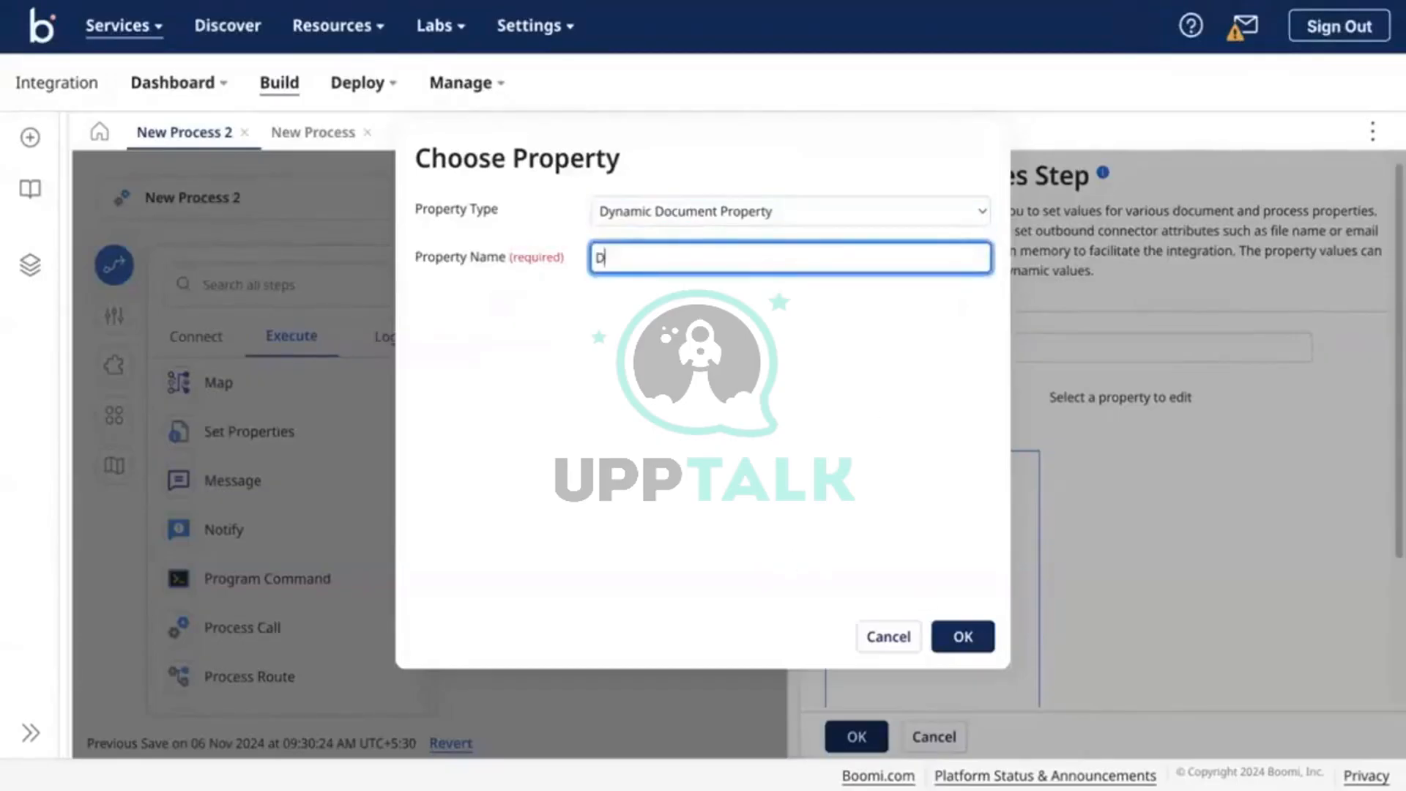
type("DP-EmployeeID")
left_click(978, 633)
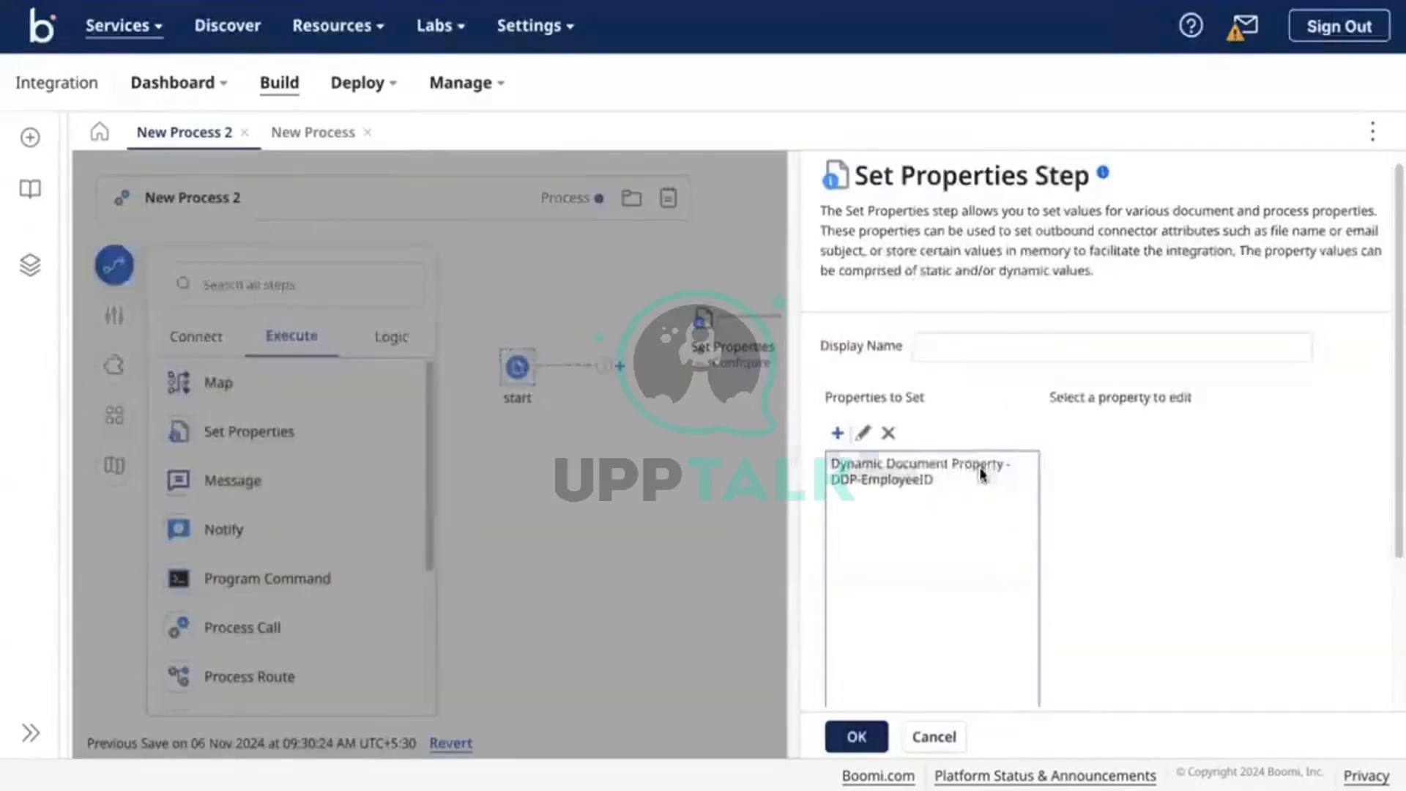
Add a Profile Element value to the DDP-EmployeeID property, using profile type XML and the profile [XML] Employee
left_click(981, 473)
left_click(1057, 433)
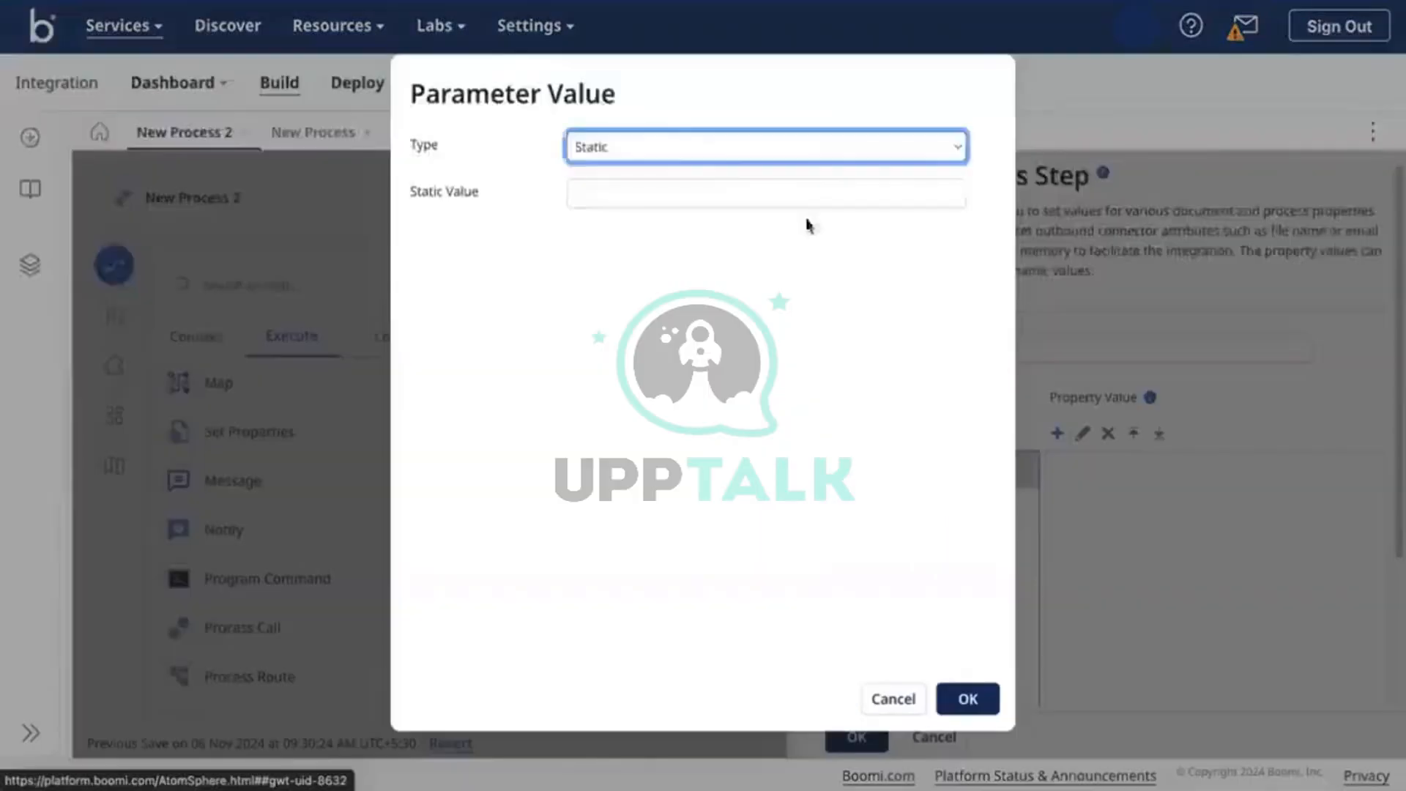
left_click(674, 141)
left_click(630, 78)
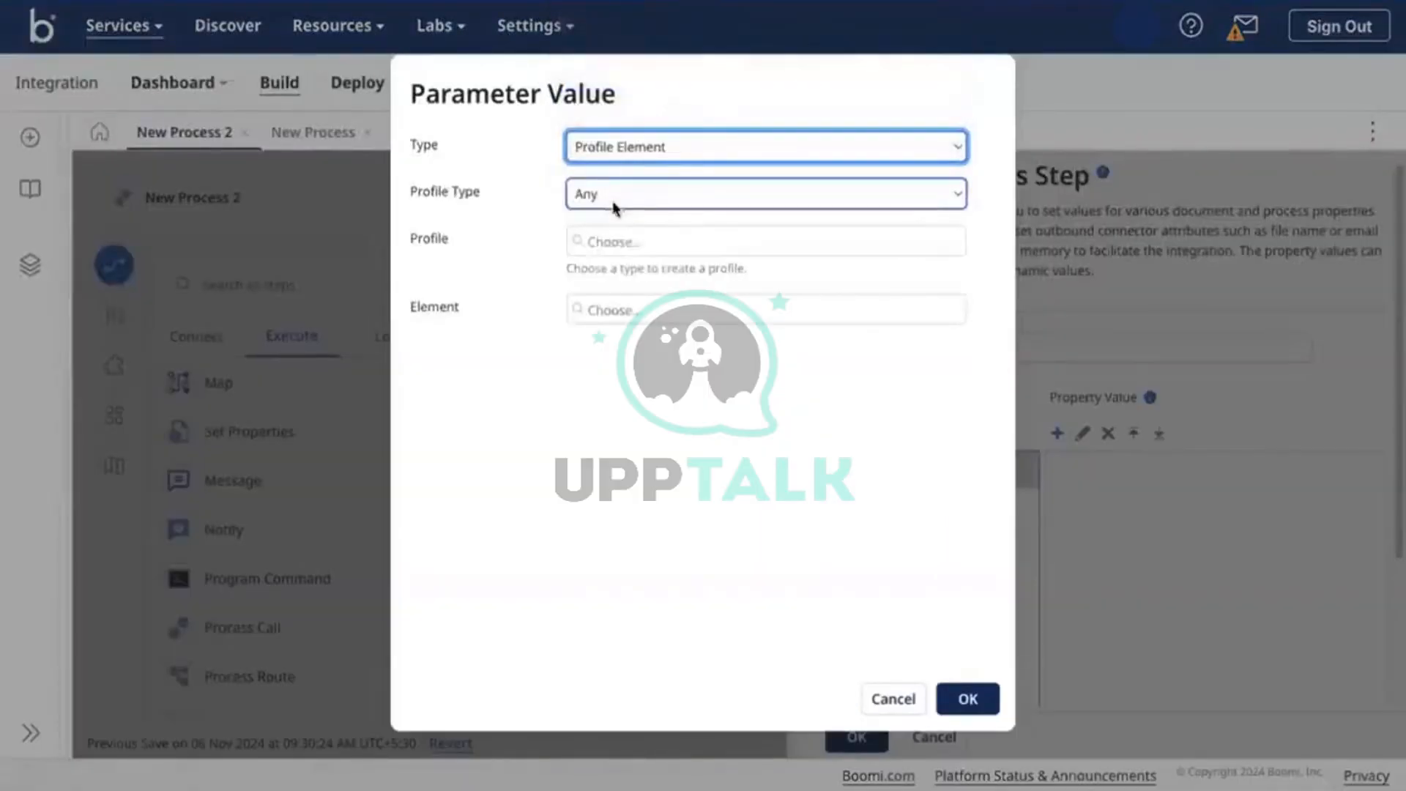
left_click(635, 202)
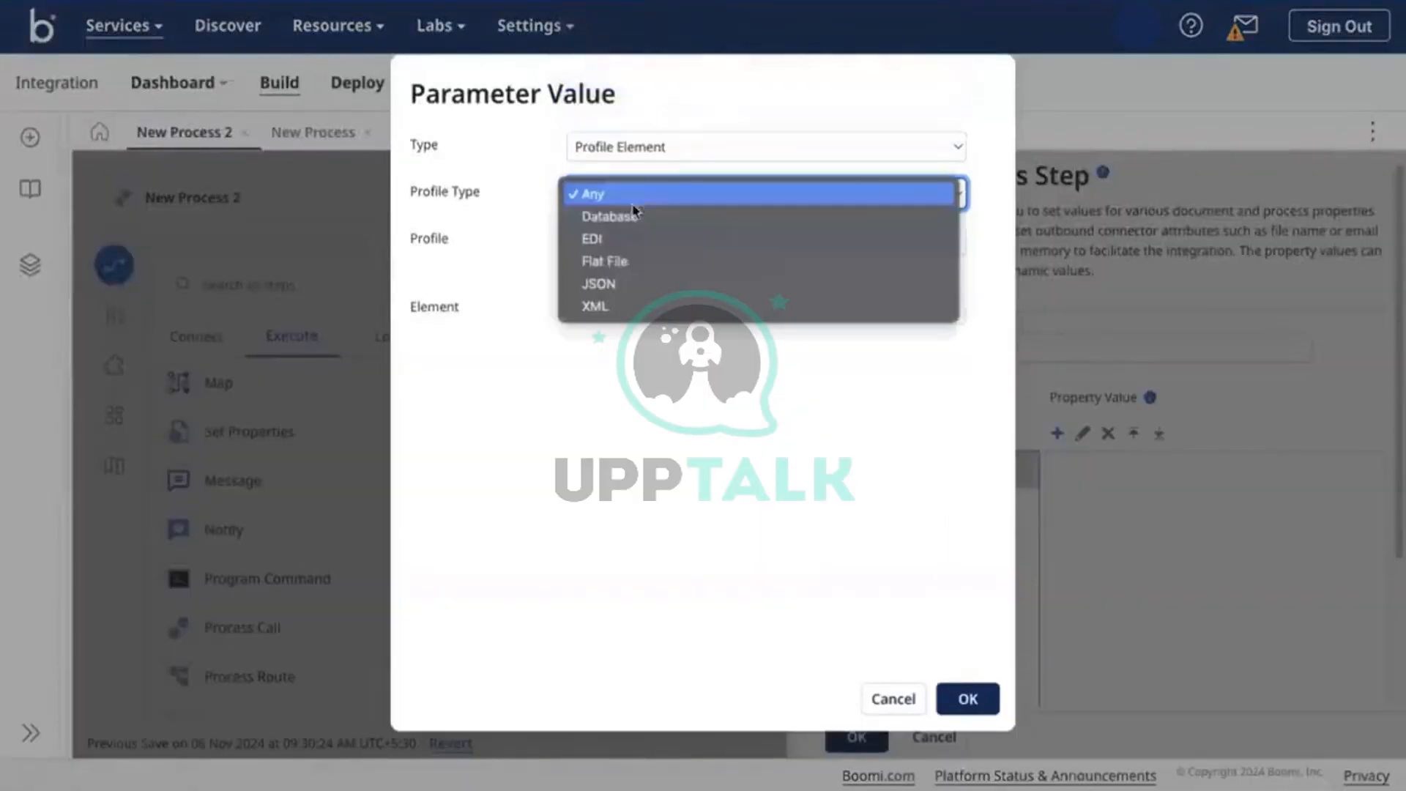
left_click(602, 308)
left_click(607, 239)
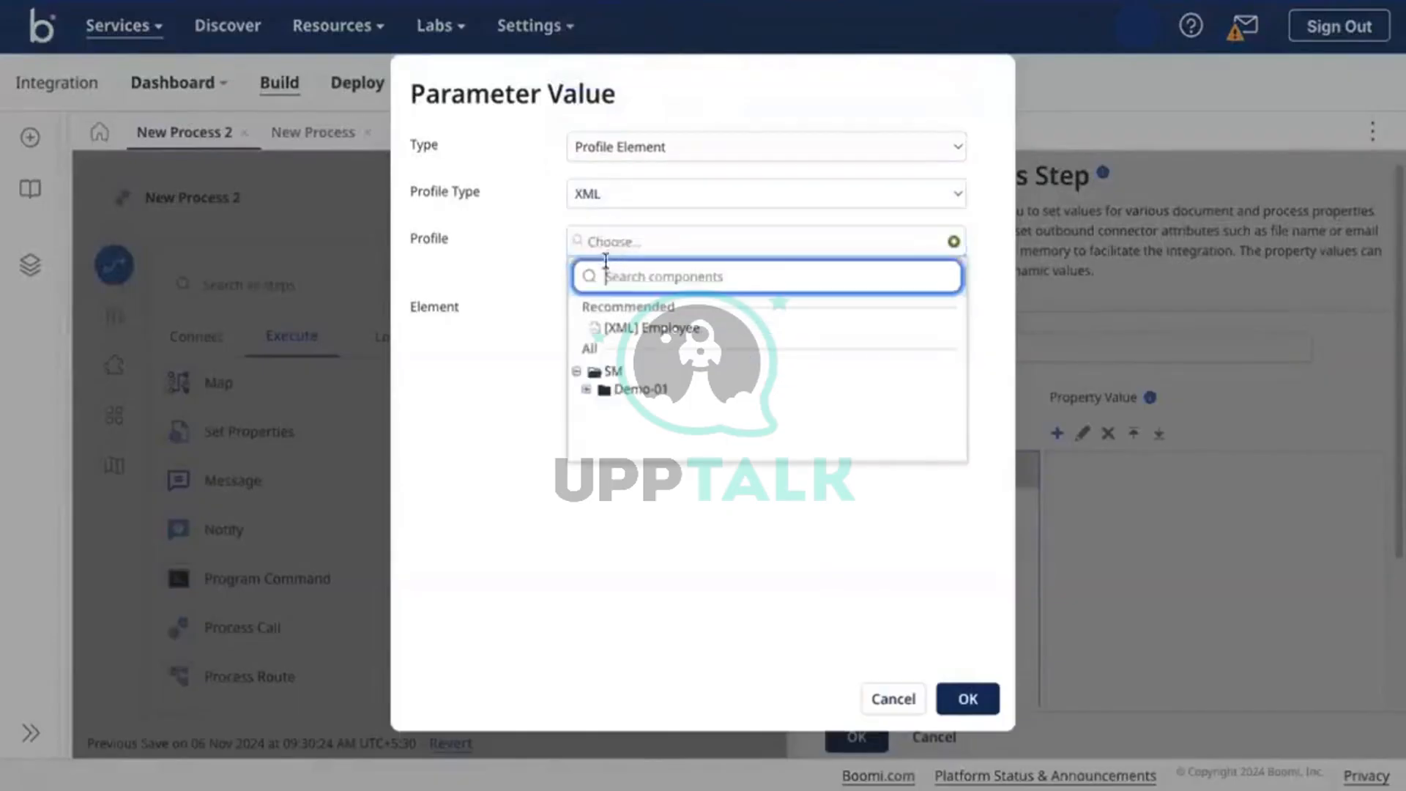
left_click(617, 329)
Choose the EmployeeID element under Employees/Employee as the source and confirm the parameter value
left_click(645, 311)
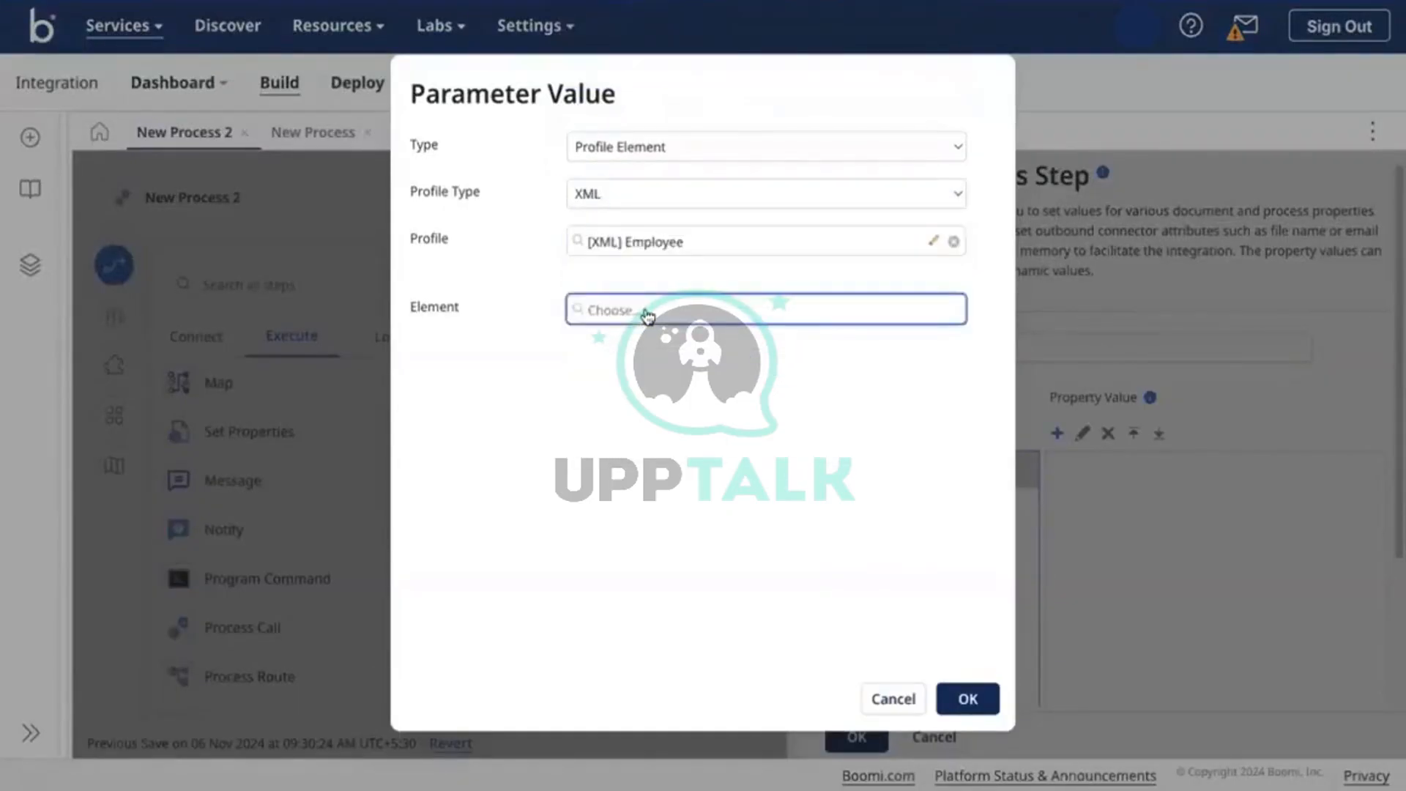
left_click(614, 423)
left_click(663, 442)
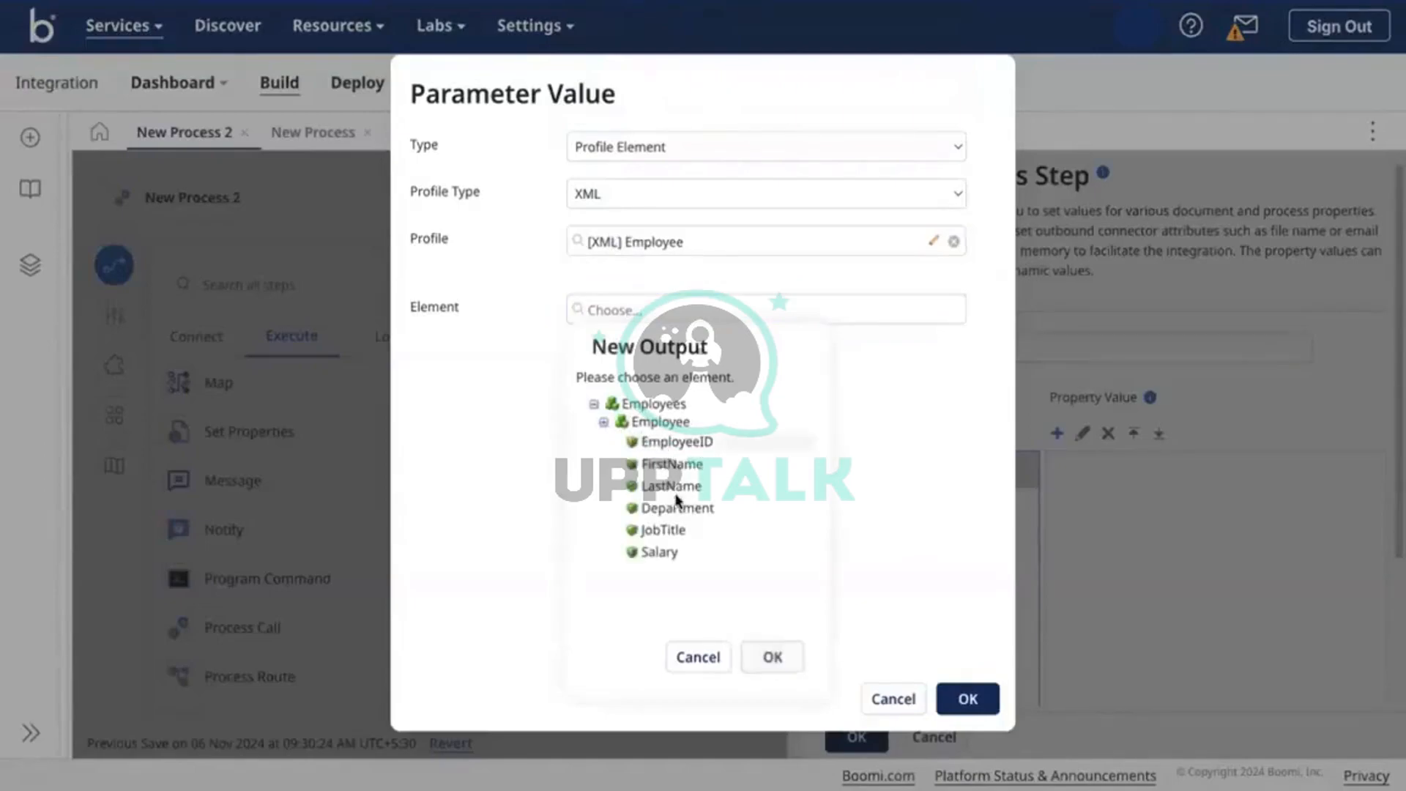
left_click(764, 656)
left_click(967, 699)
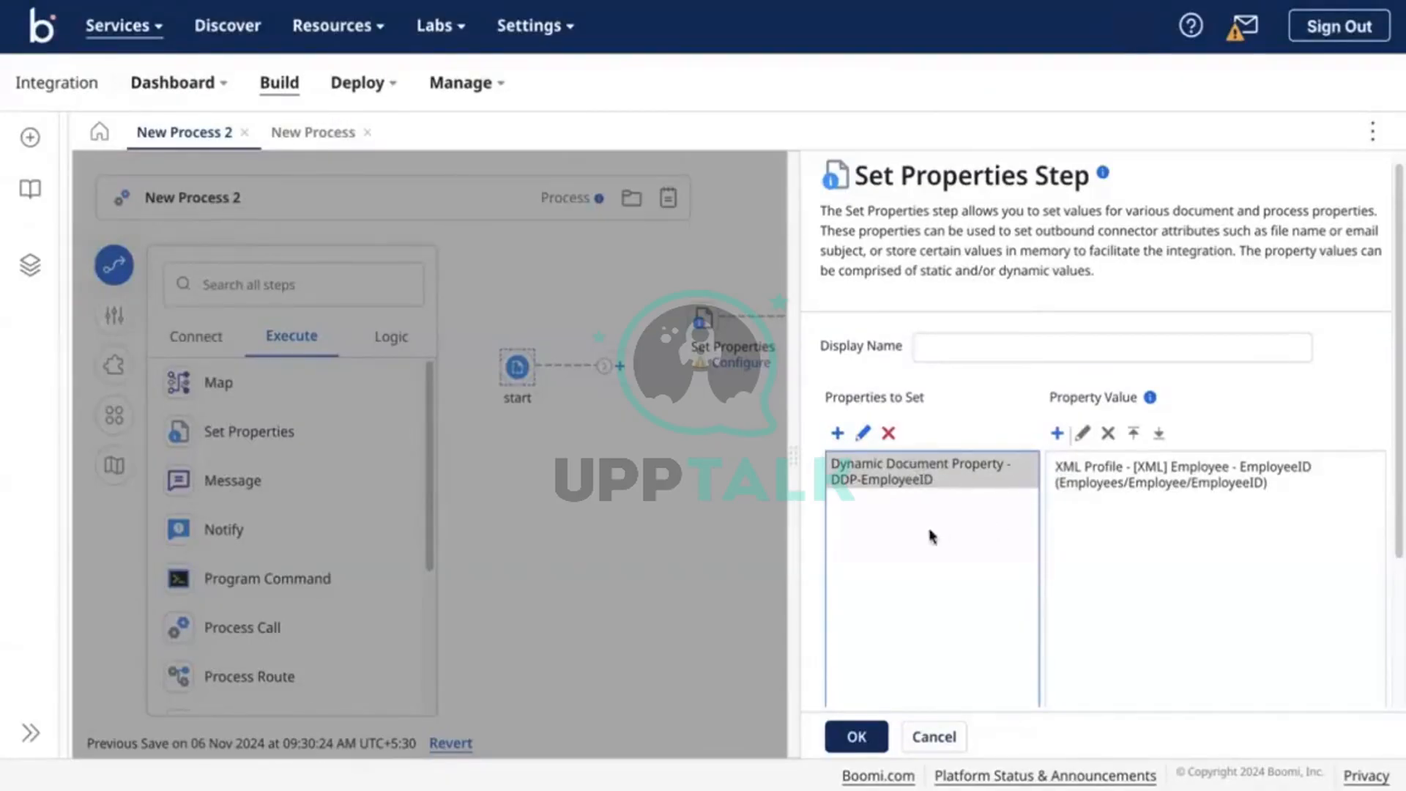
Add a Dynamic Process Property named DPP to the Set Properties step
left_click(843, 434)
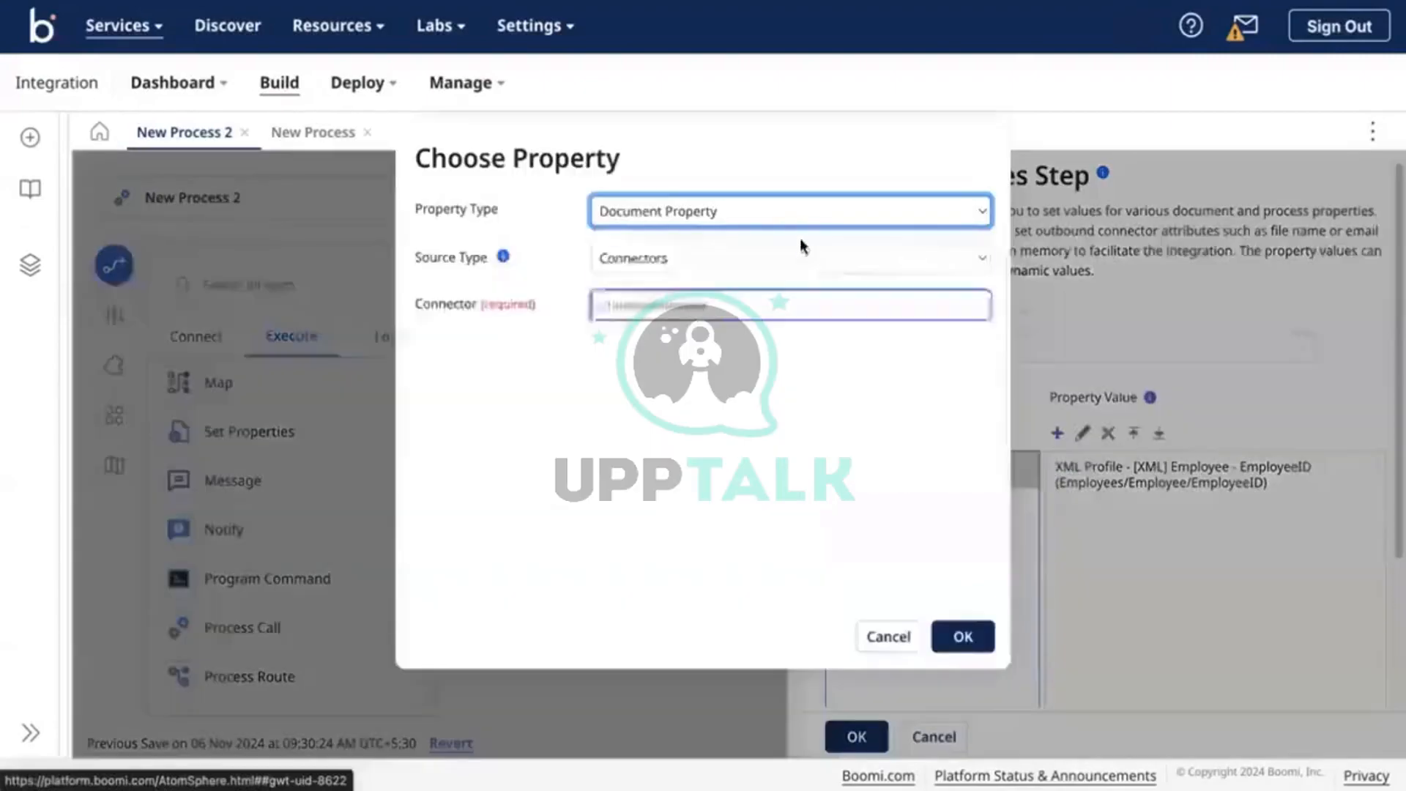
left_click(798, 219)
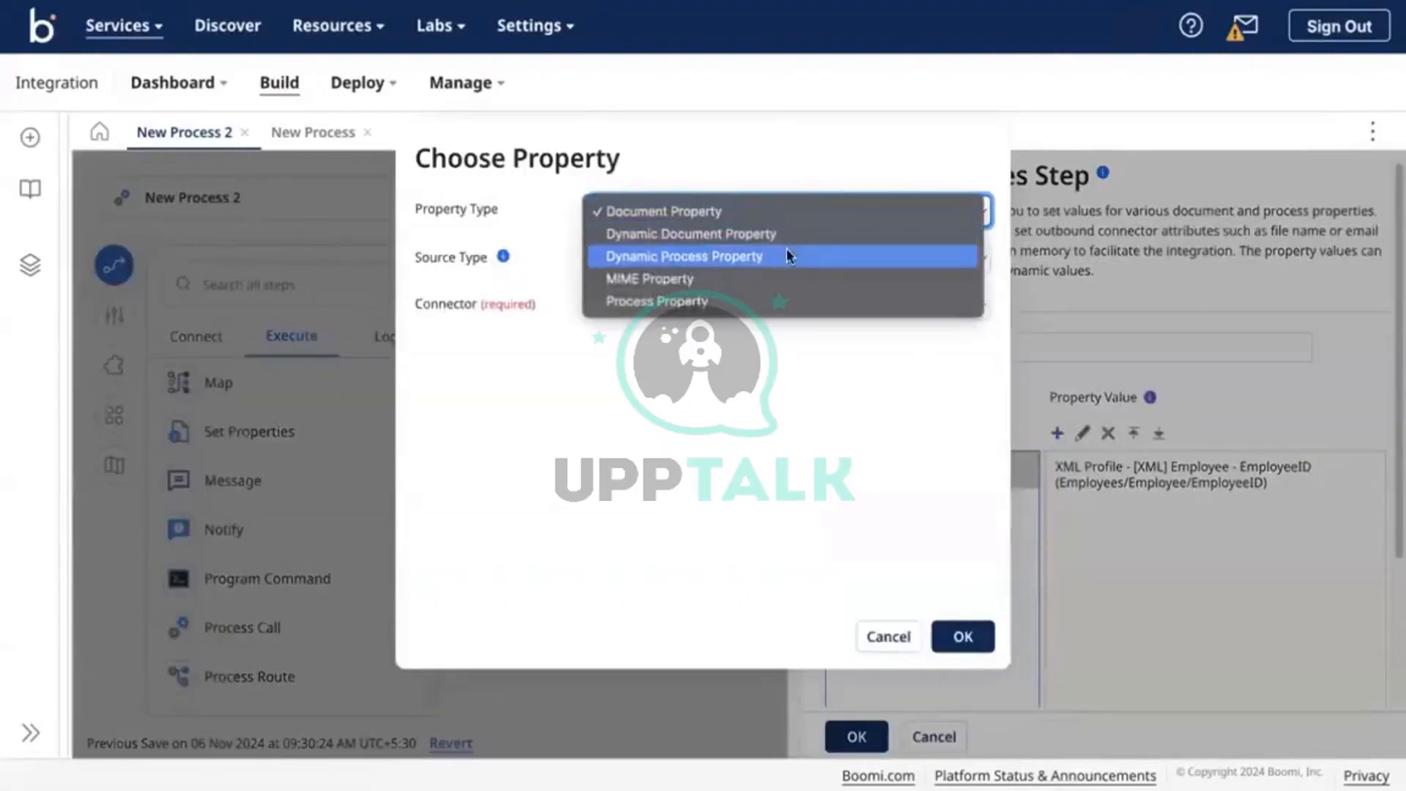
left_click(762, 255)
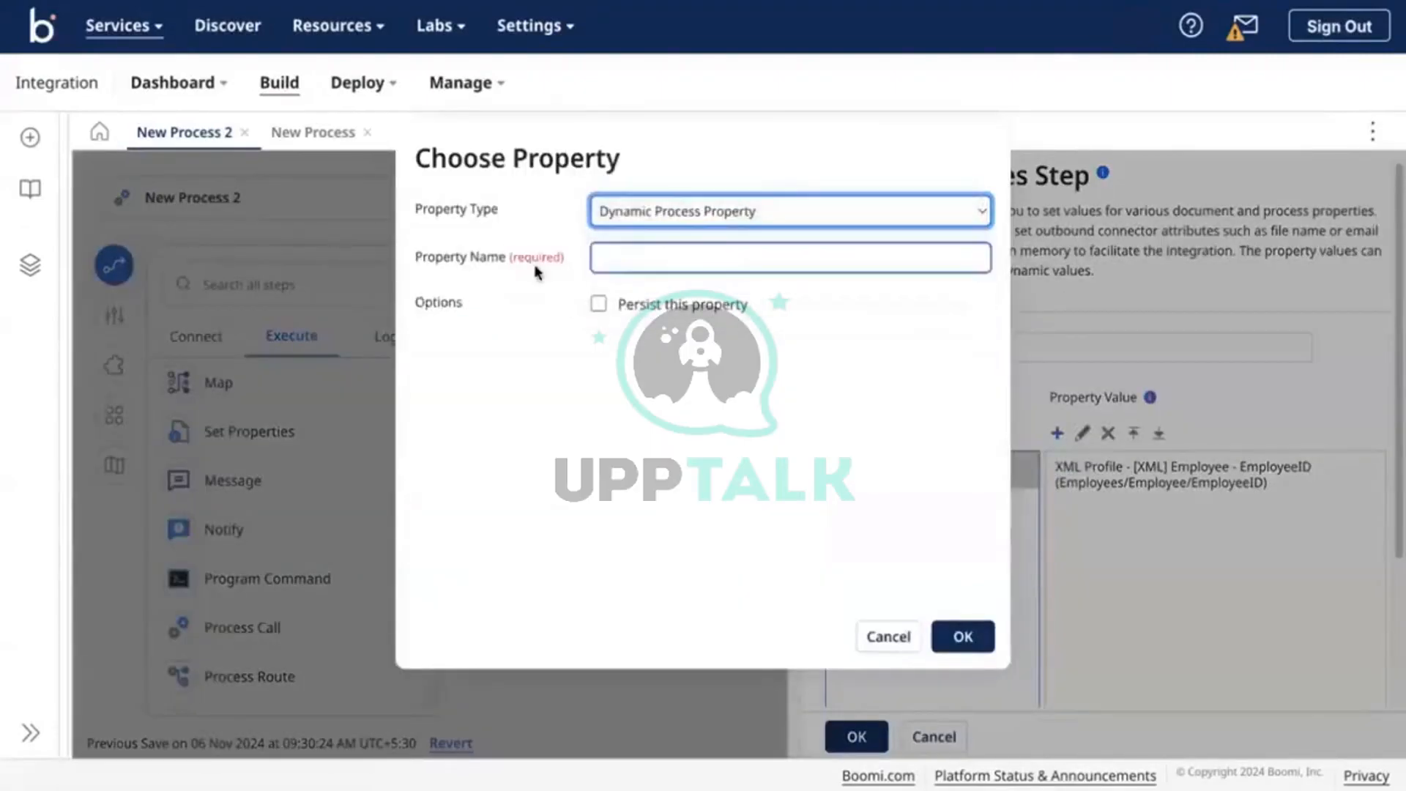
left_click(641, 256)
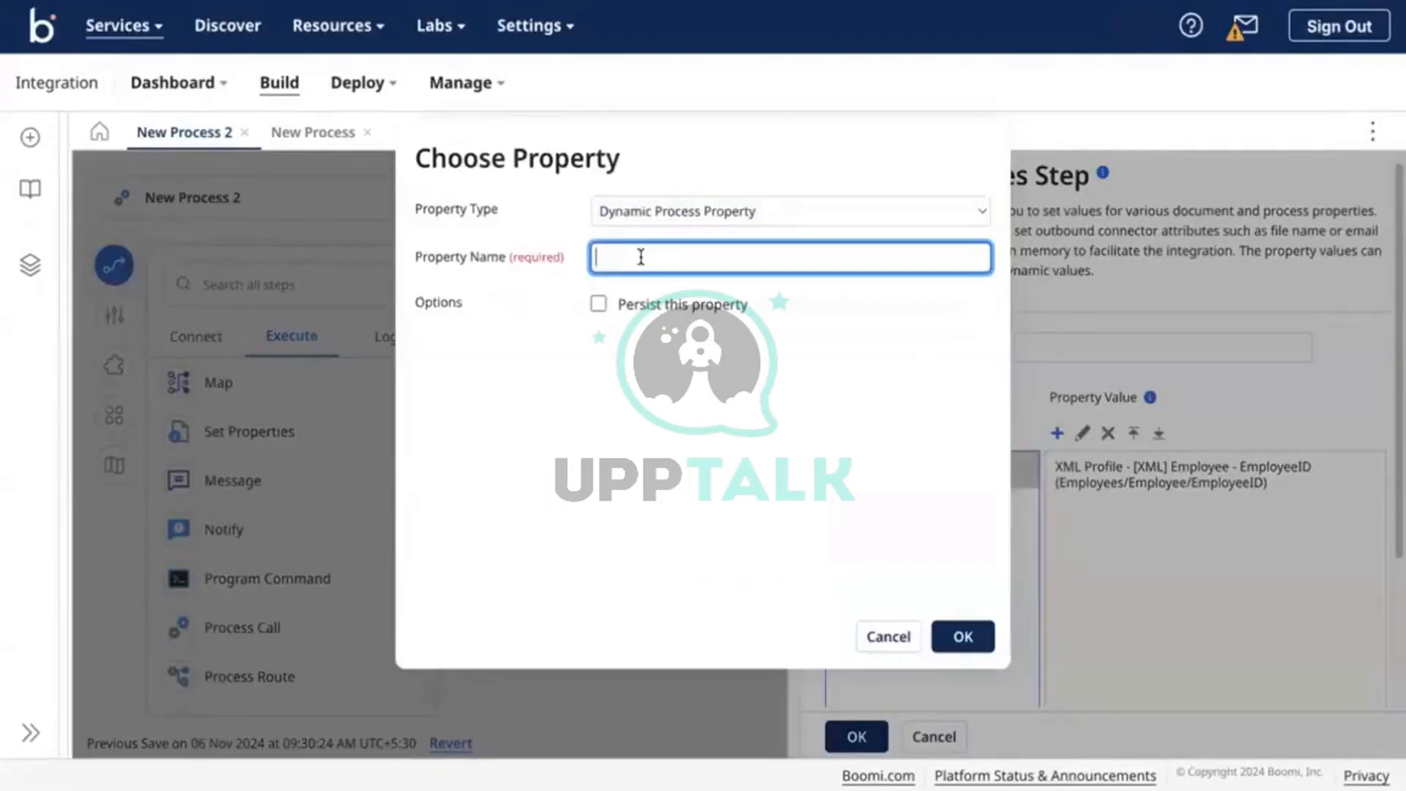
type("DPP")
left_click(965, 638)
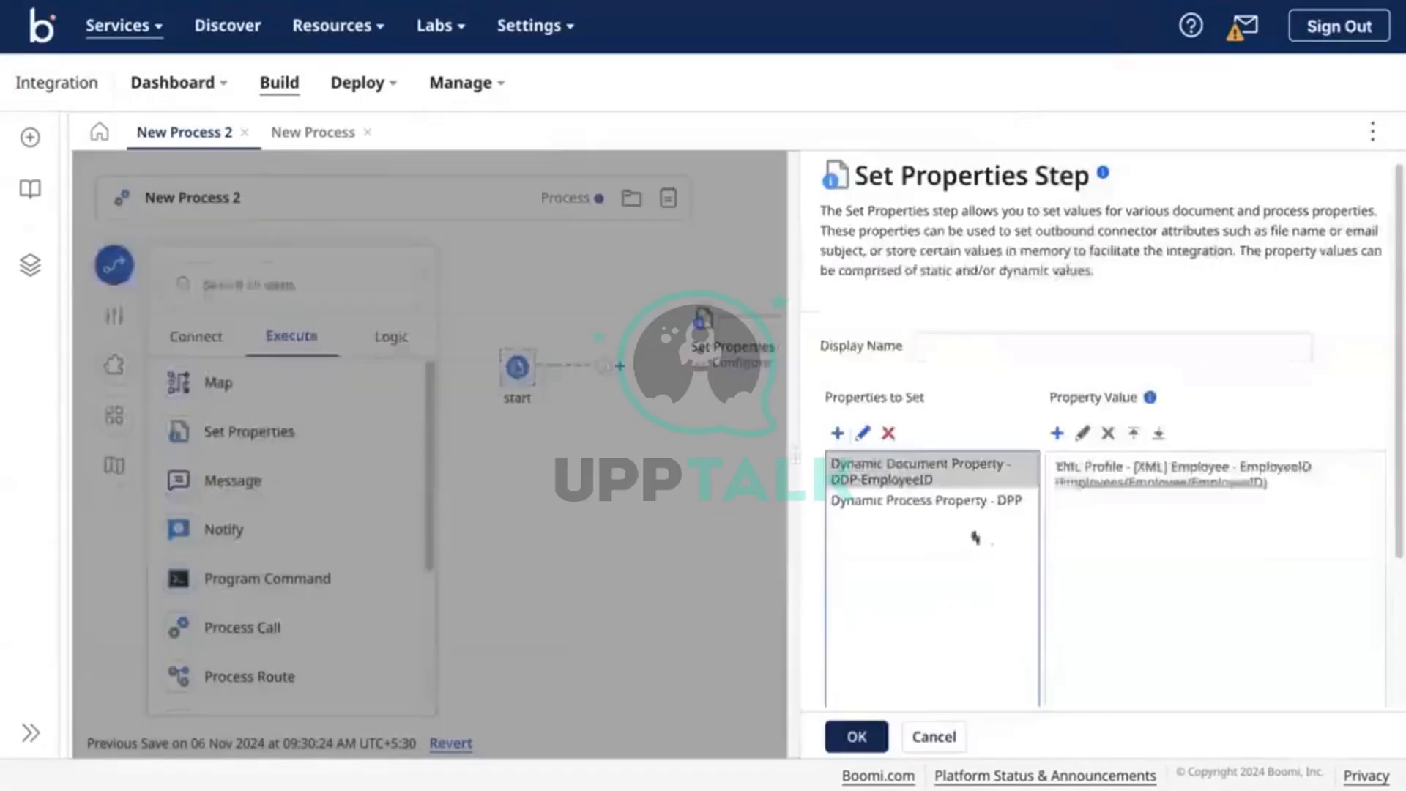
Give the DPP property a Date/Time value with date mask yyyyMMdd HHmmss.SSS and date type Current Date
left_click(1057, 433)
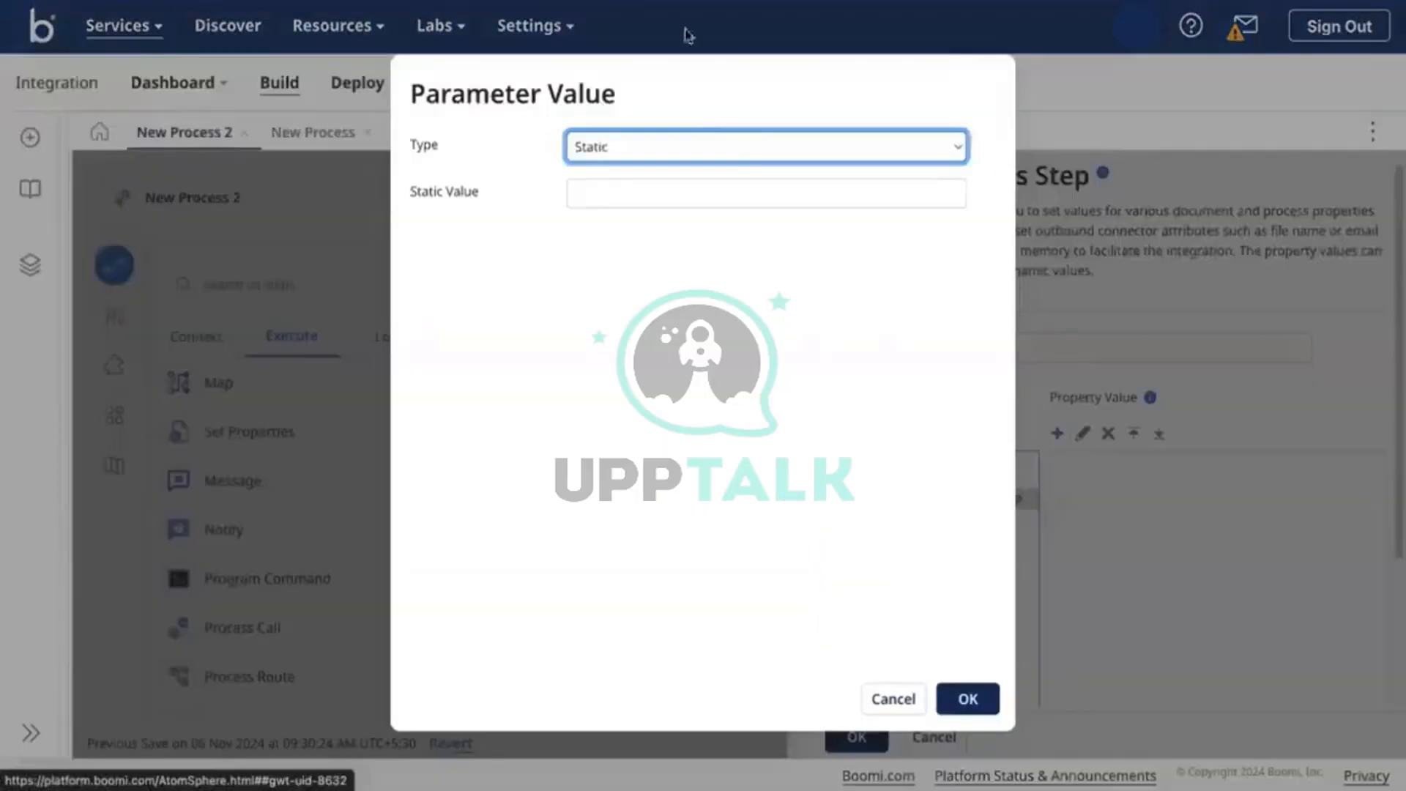
left_click(727, 160)
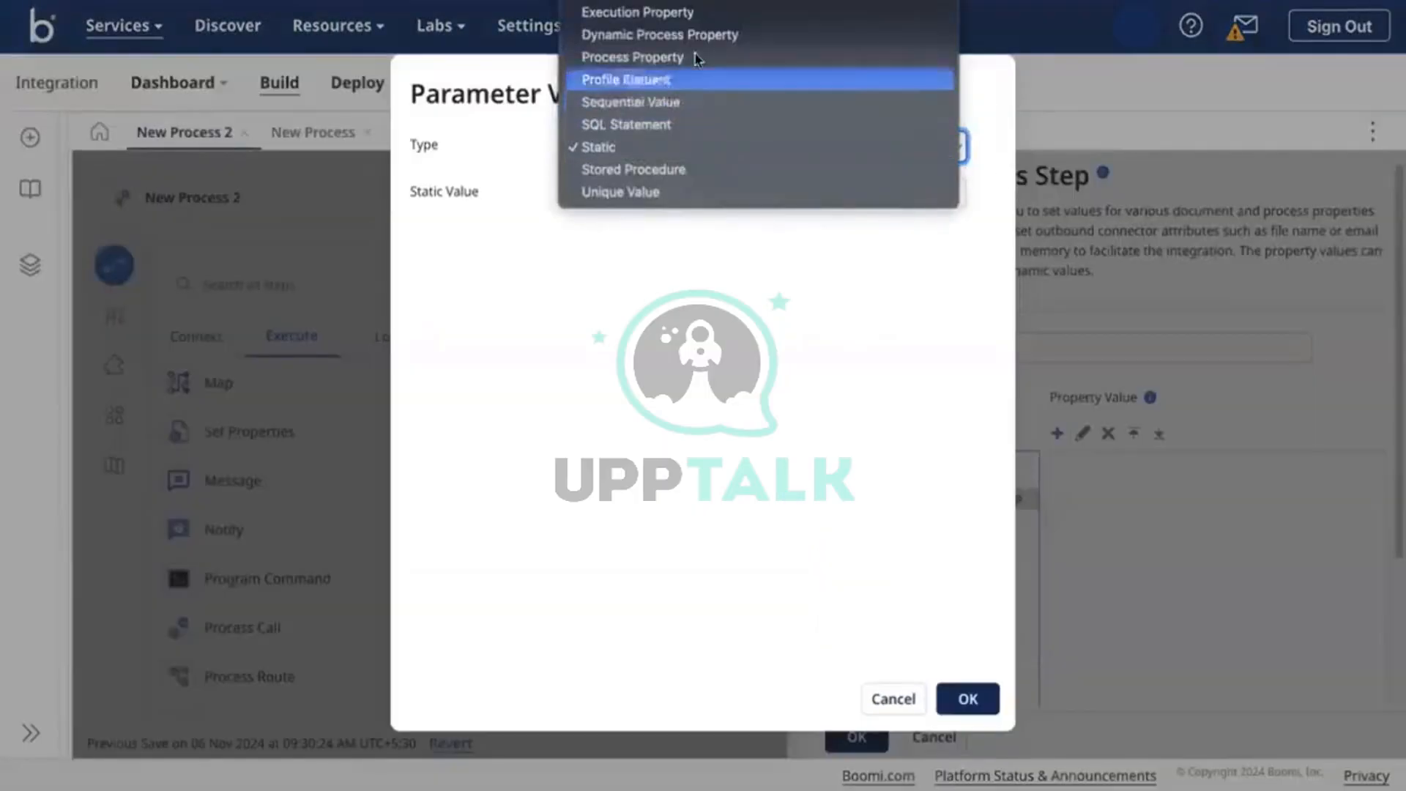
left_click(659, 1)
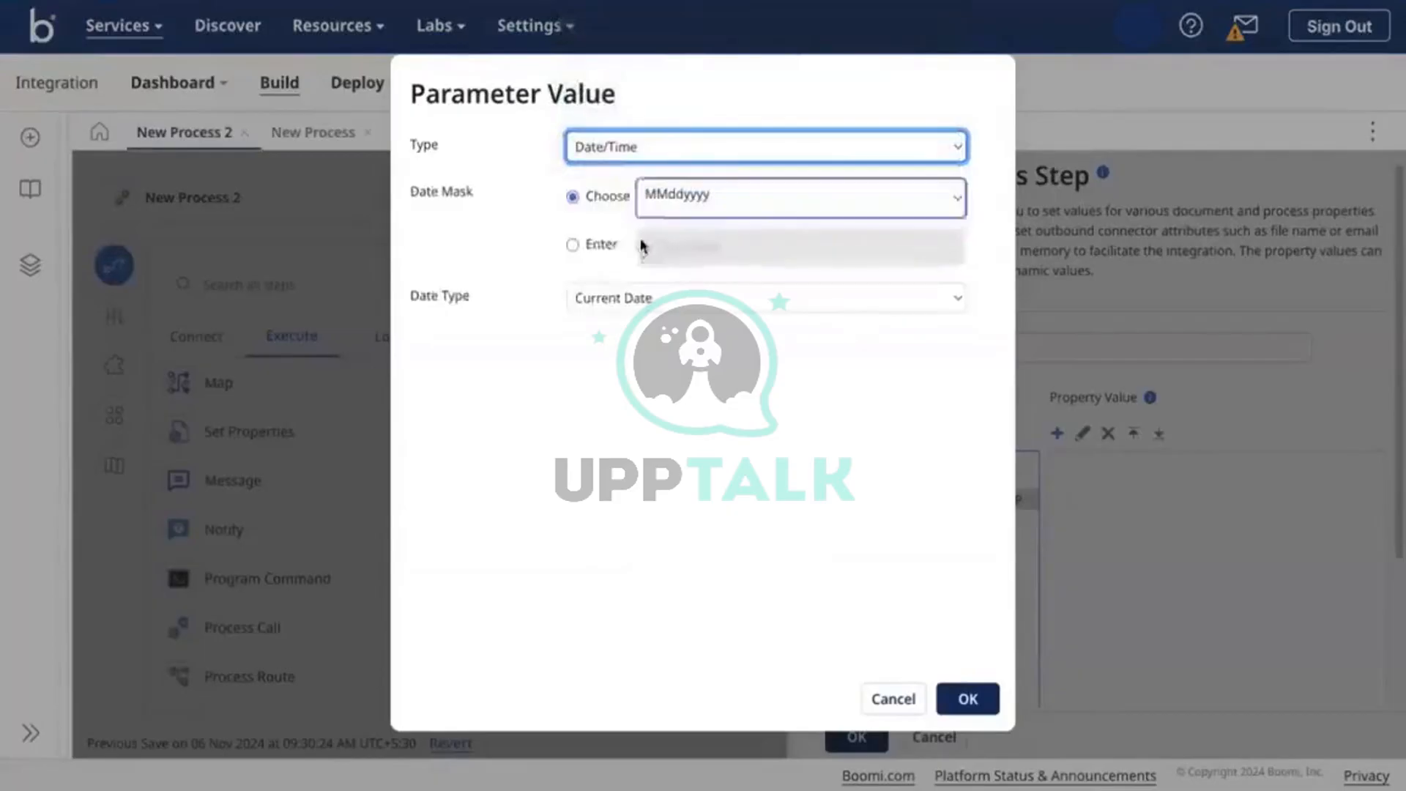
left_click(737, 212)
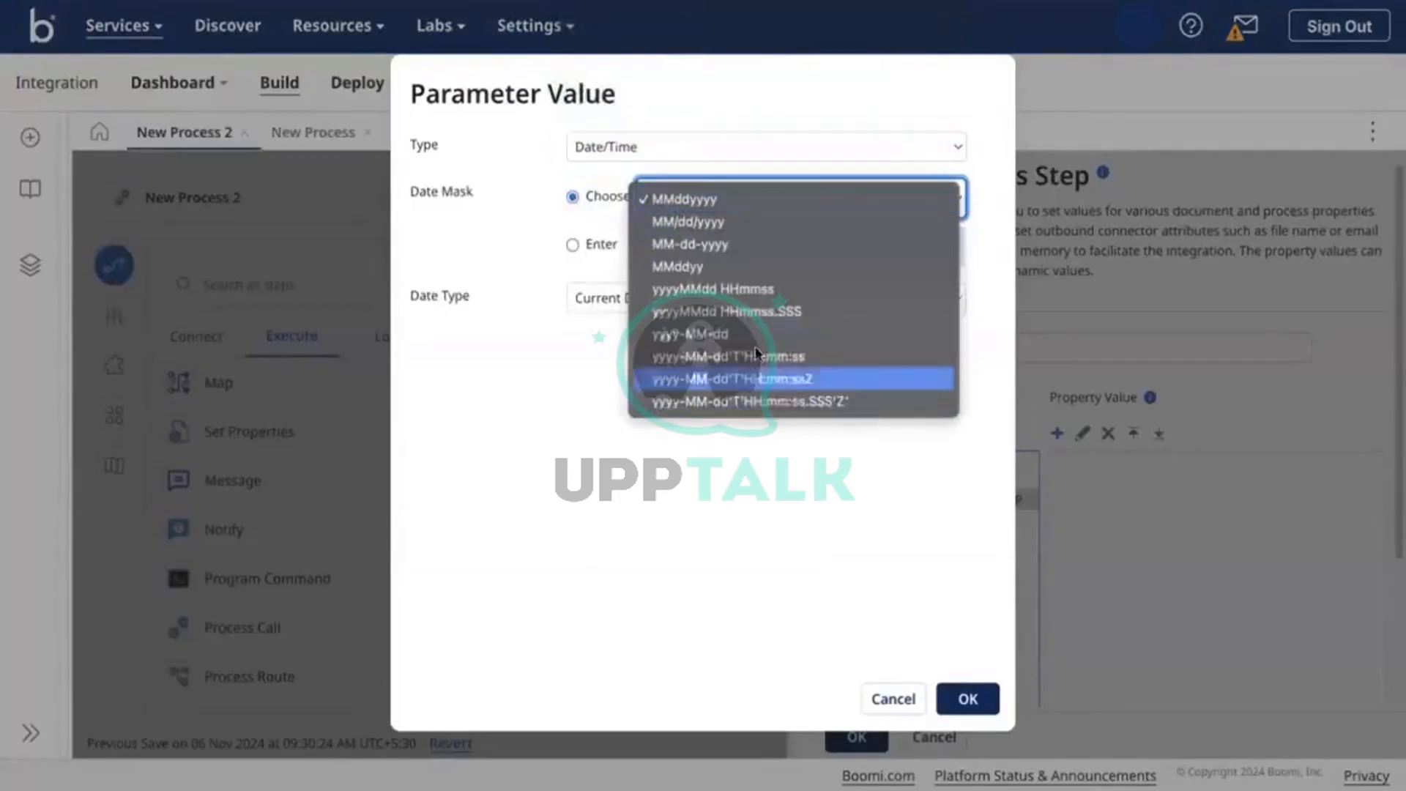
left_click(630, 309)
left_click(670, 300)
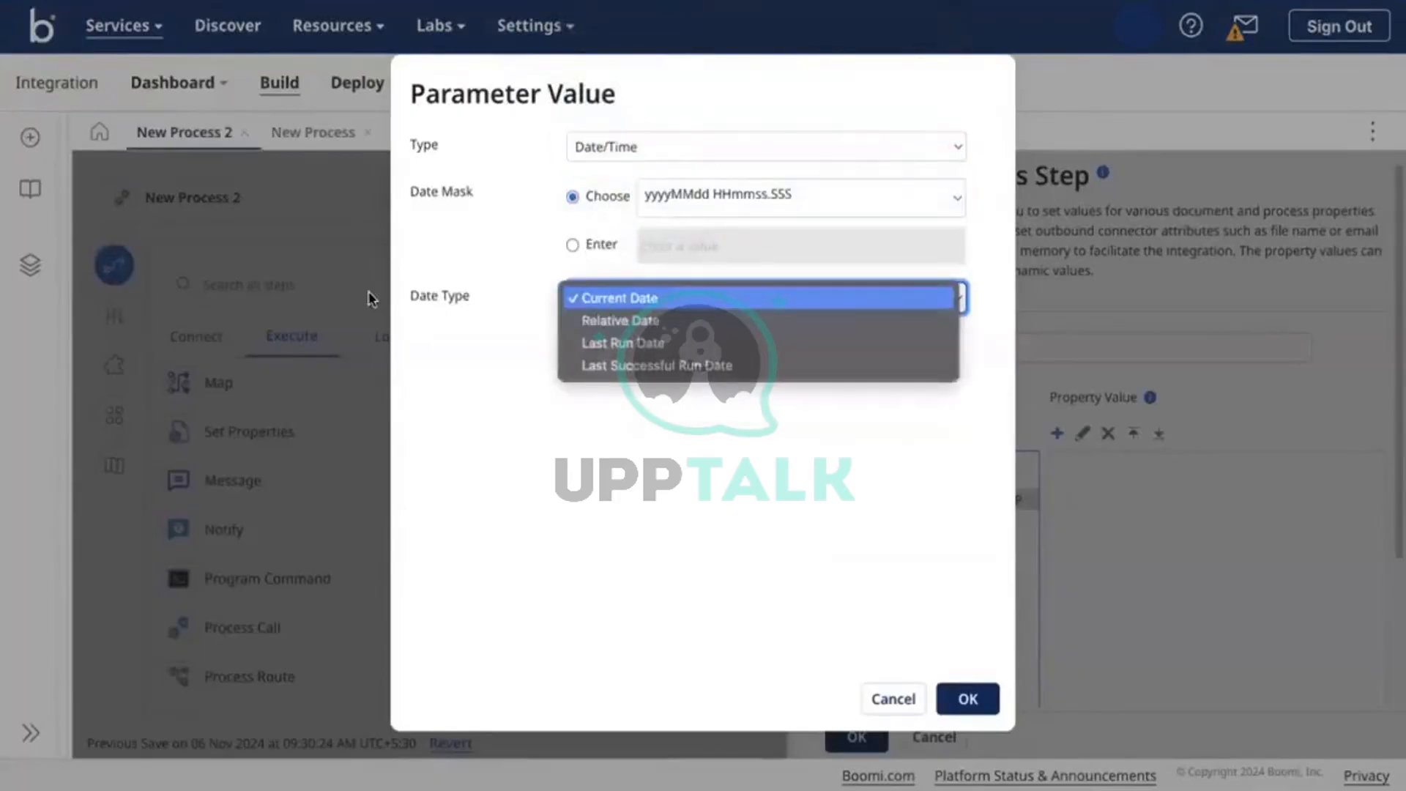
left_click(704, 422)
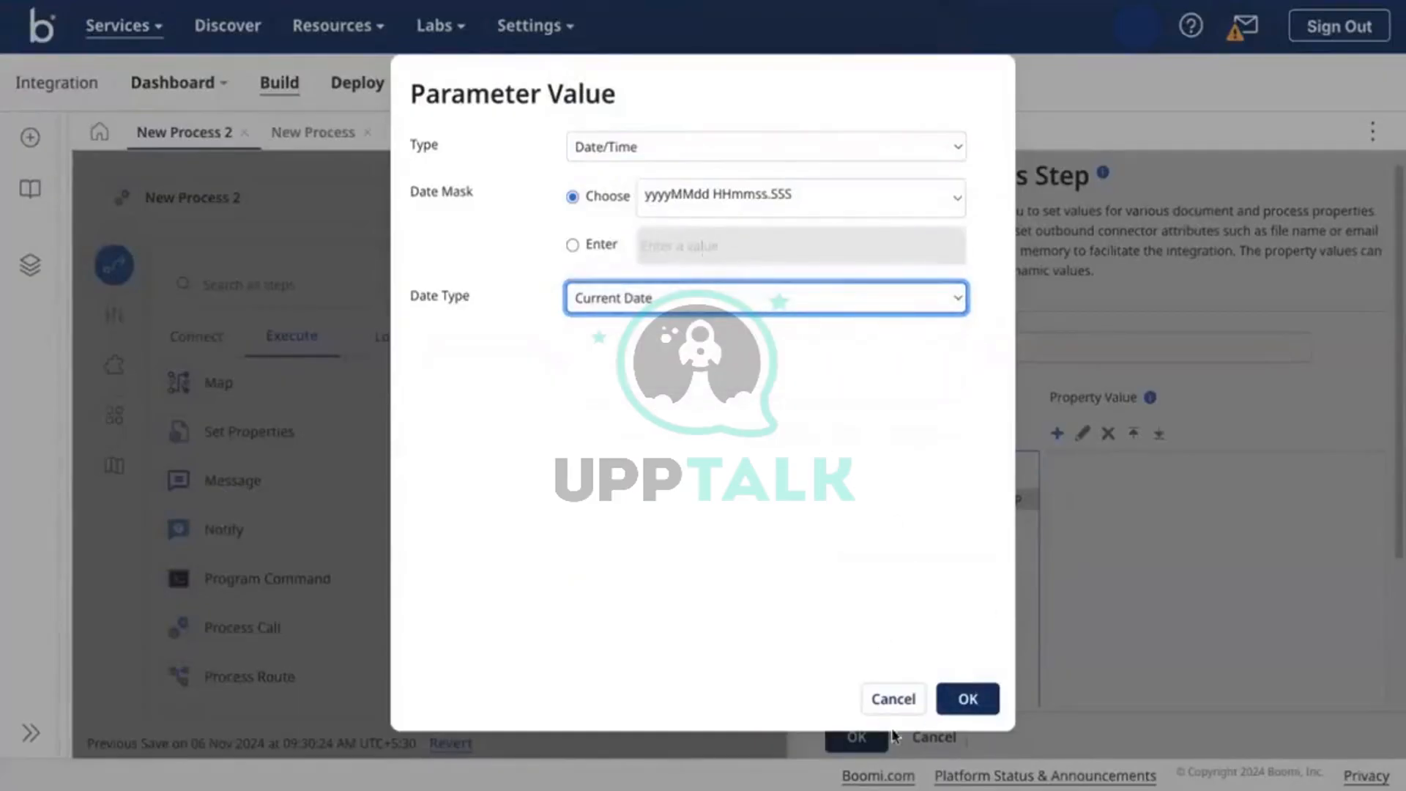
left_click(961, 696)
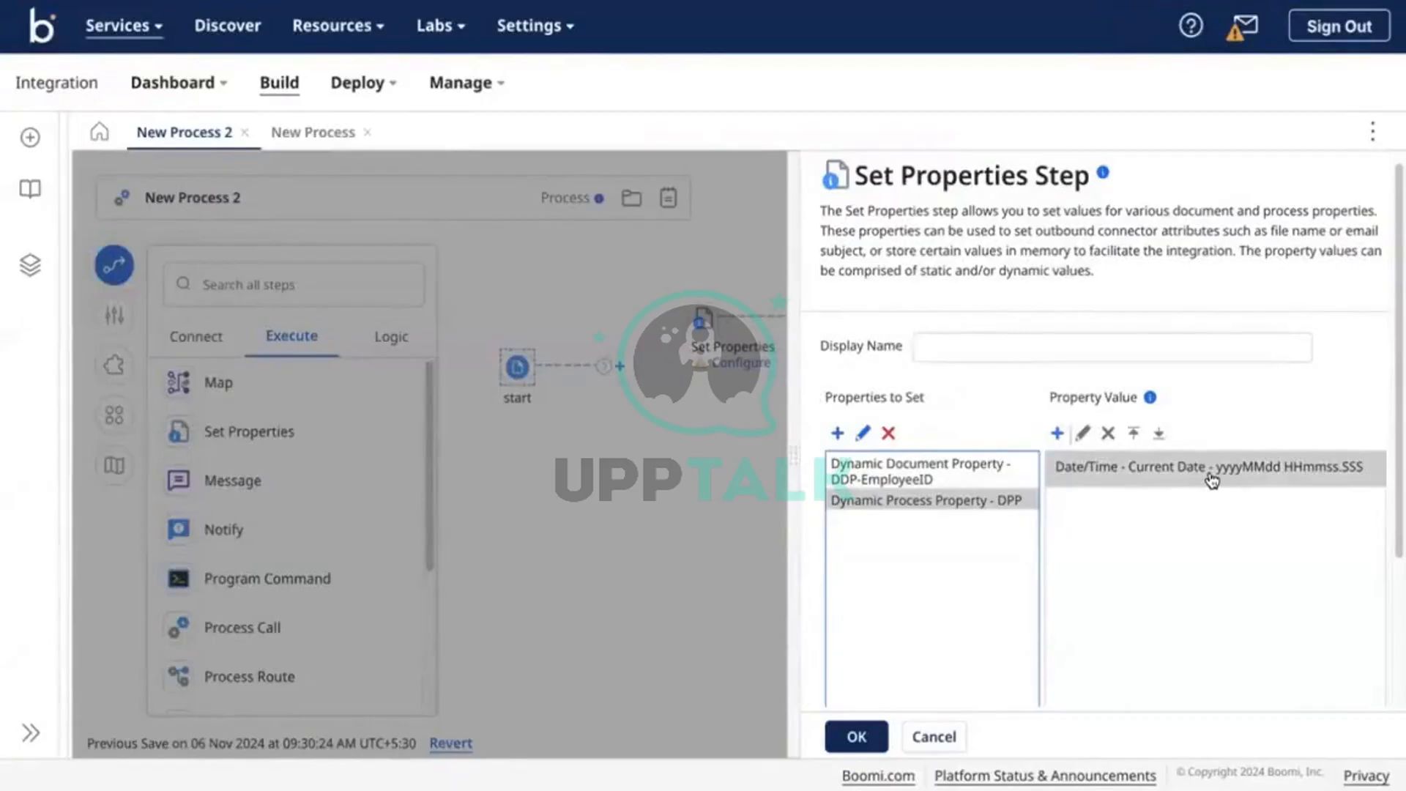
Rename the dynamic process property to DPP-CurrentTime
double_click(1008, 501)
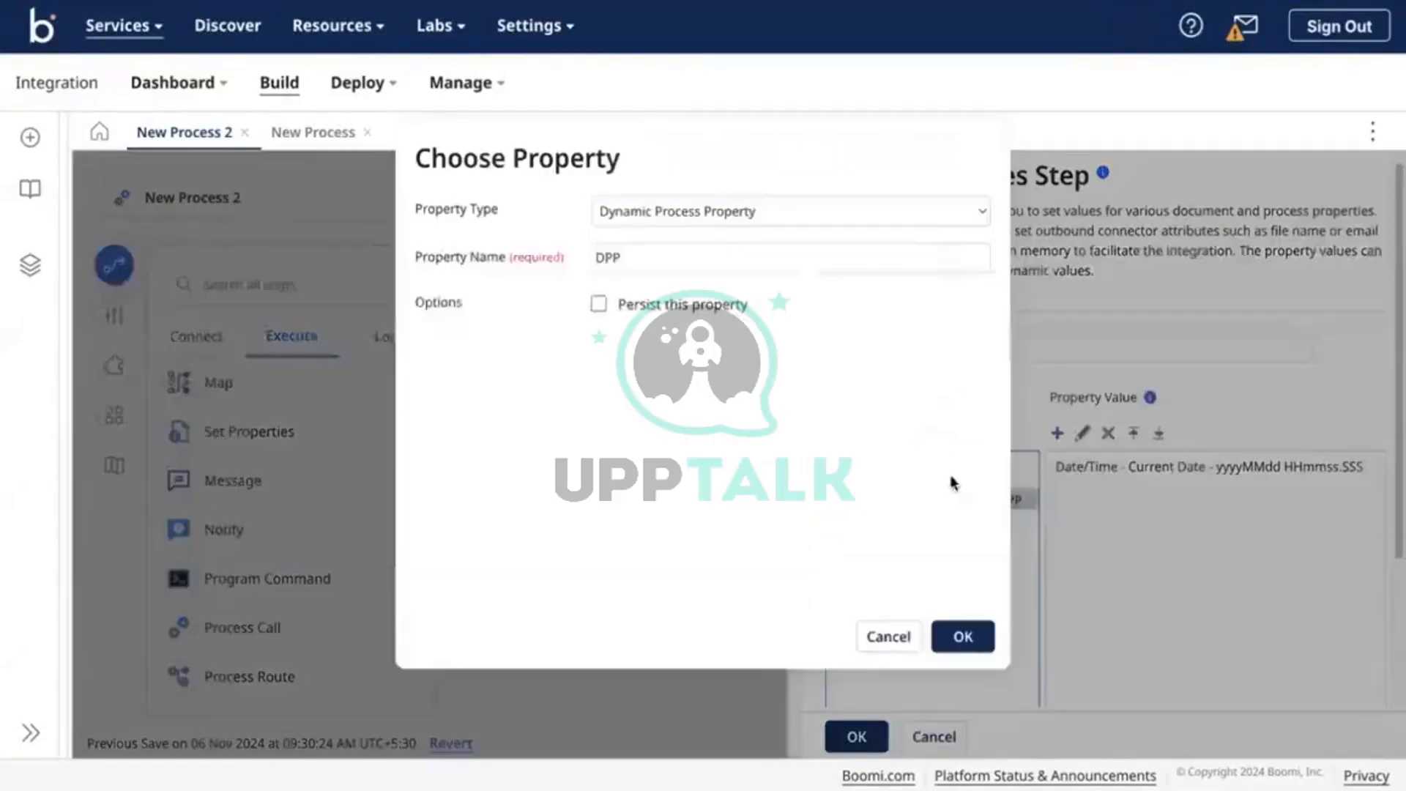
left_click(795, 263)
type("-")
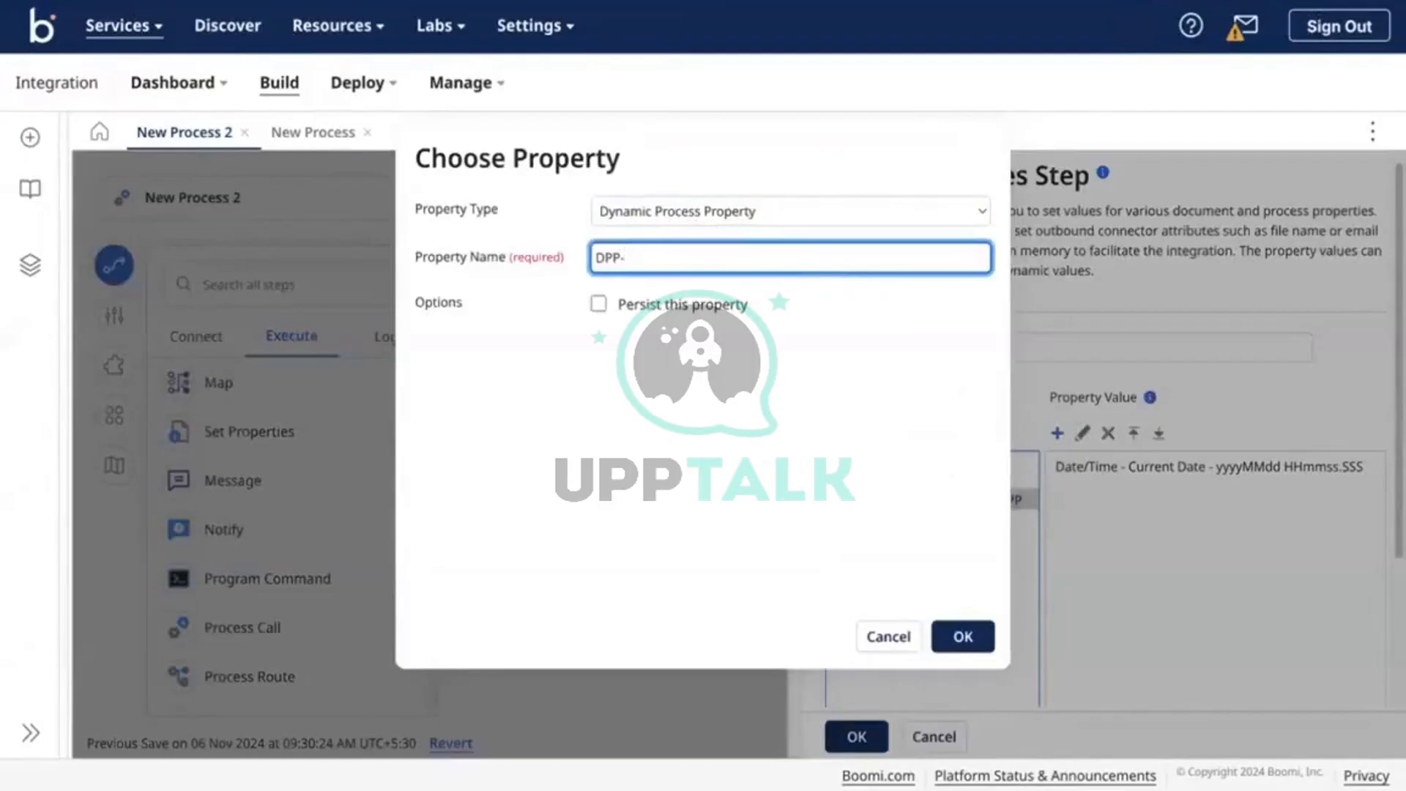
type("CurrentTime")
left_click(946, 638)
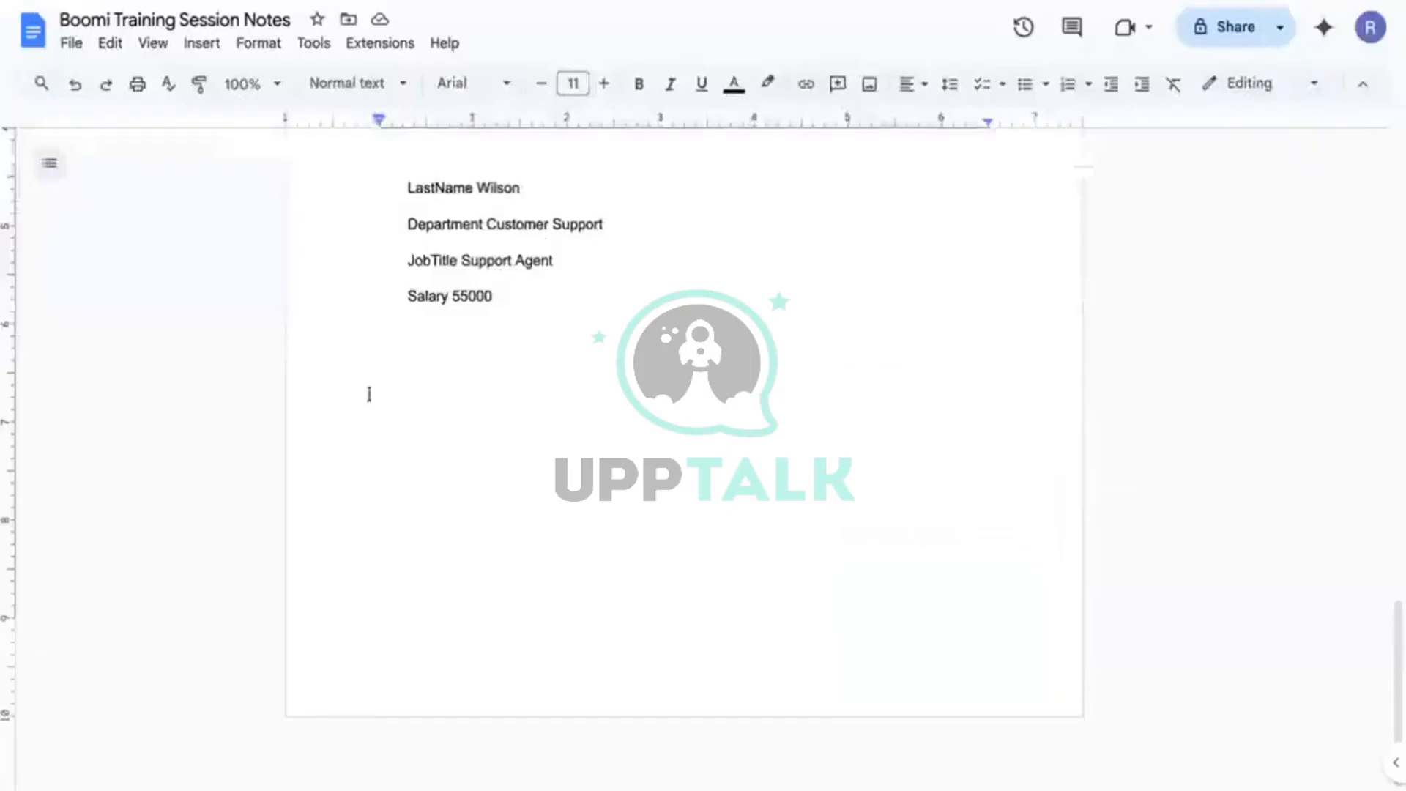
In the Boomi Training Session Notes document in Google Docs, remove the blank line between FirstName and LastName in the employee sample
left_click(368, 392)
scroll(506, 405, "up", 1)
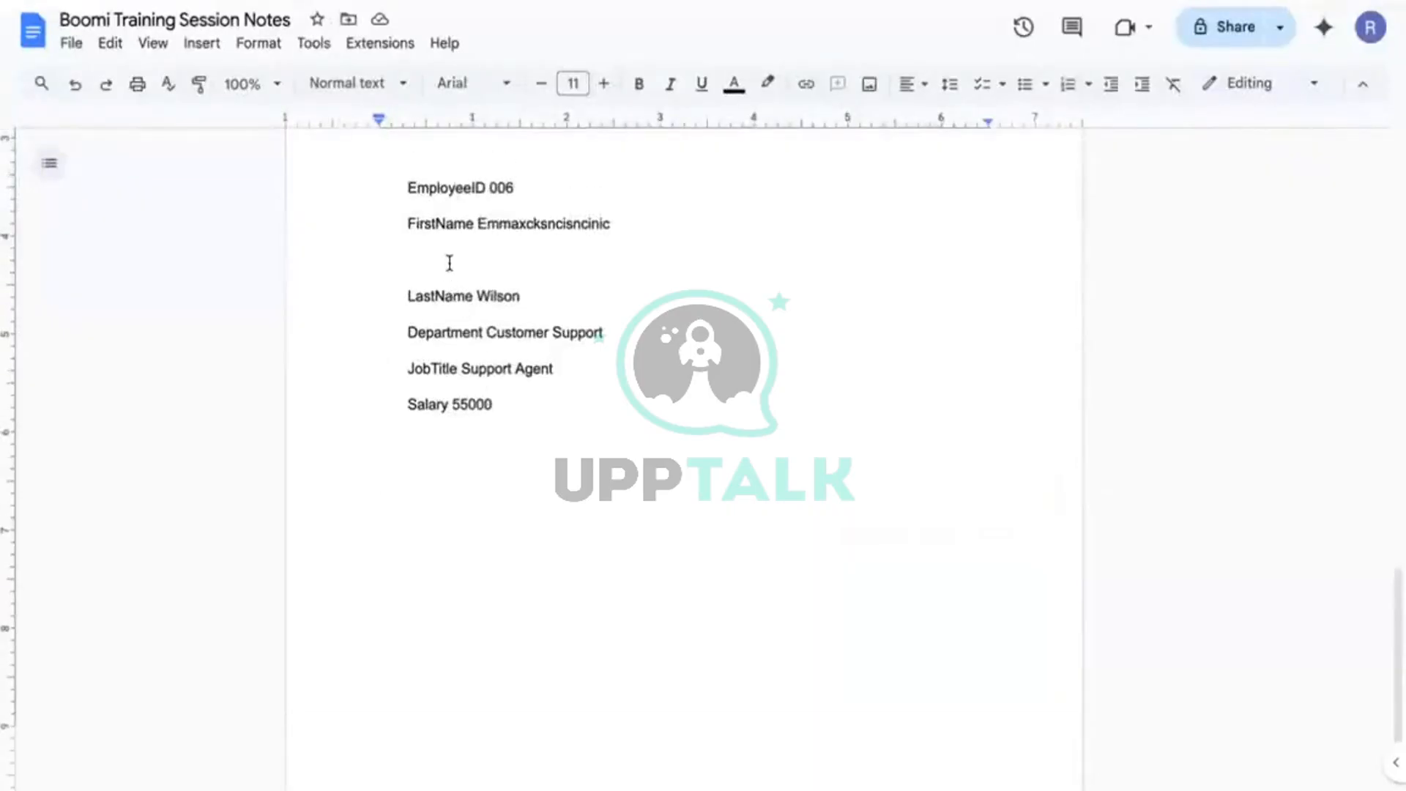
key("BackSpace")
scroll(470, 270, "up", 1)
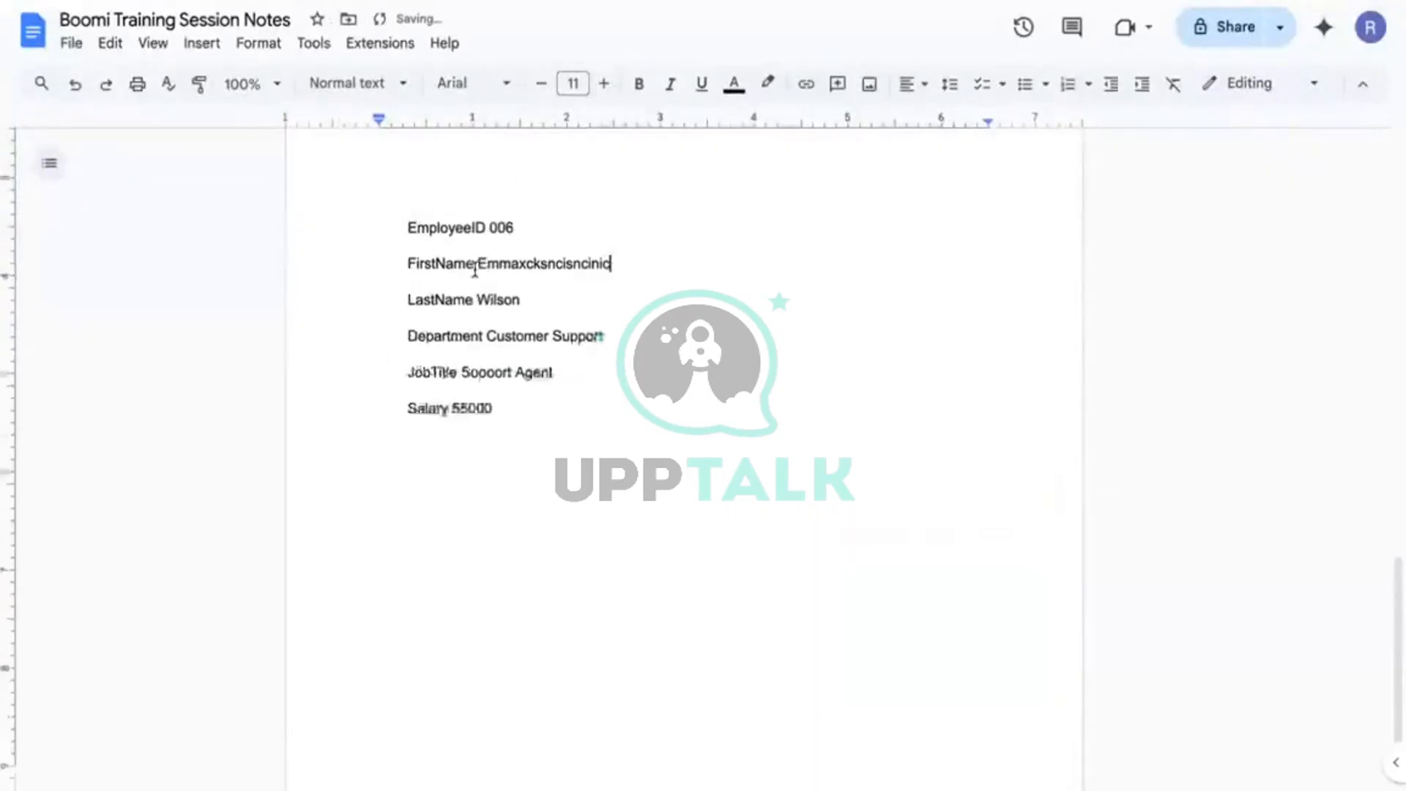
scroll(492, 246, "up", 3)
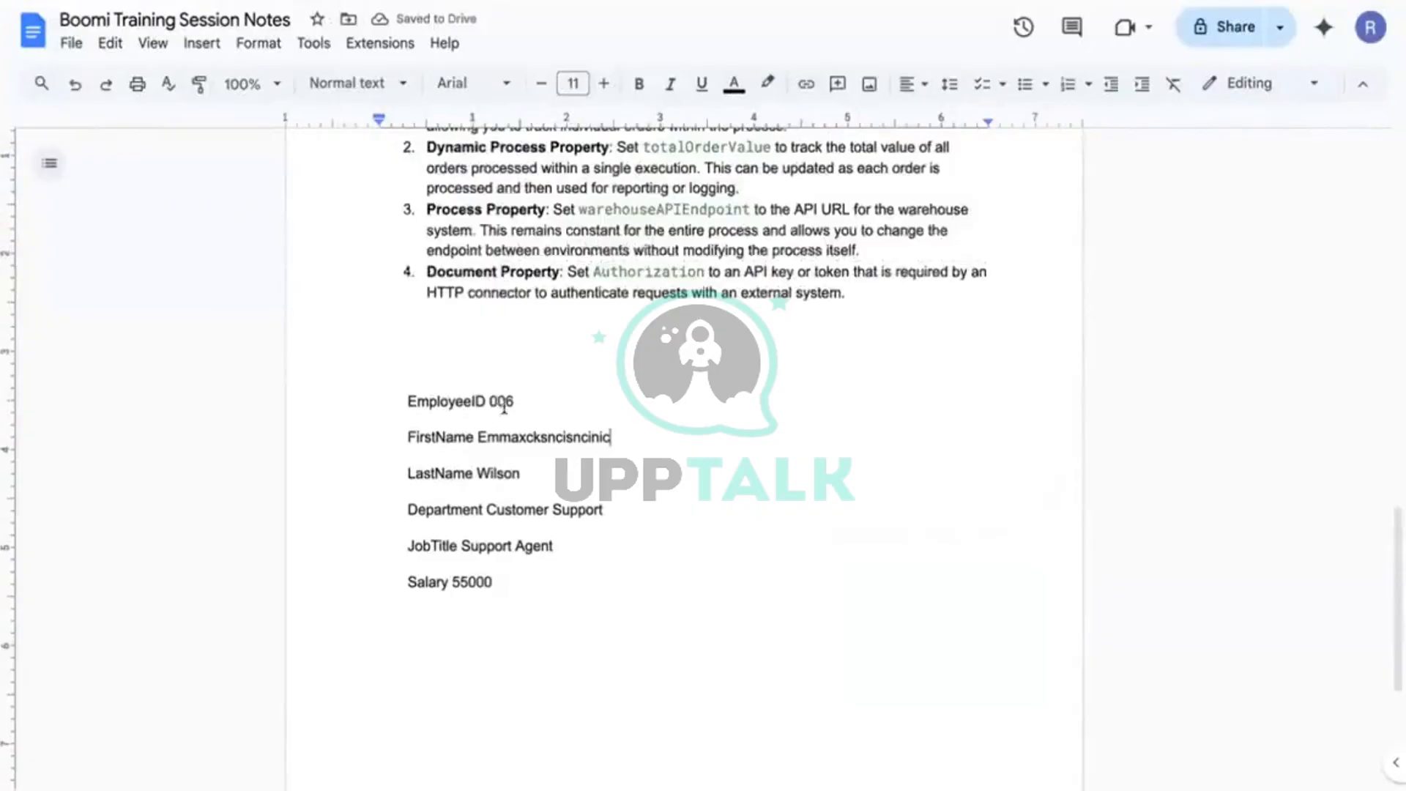
Switch to the Sample Data Boomi document and examine the EmployeeID elements in the employee XML sample
left_click(529, 6)
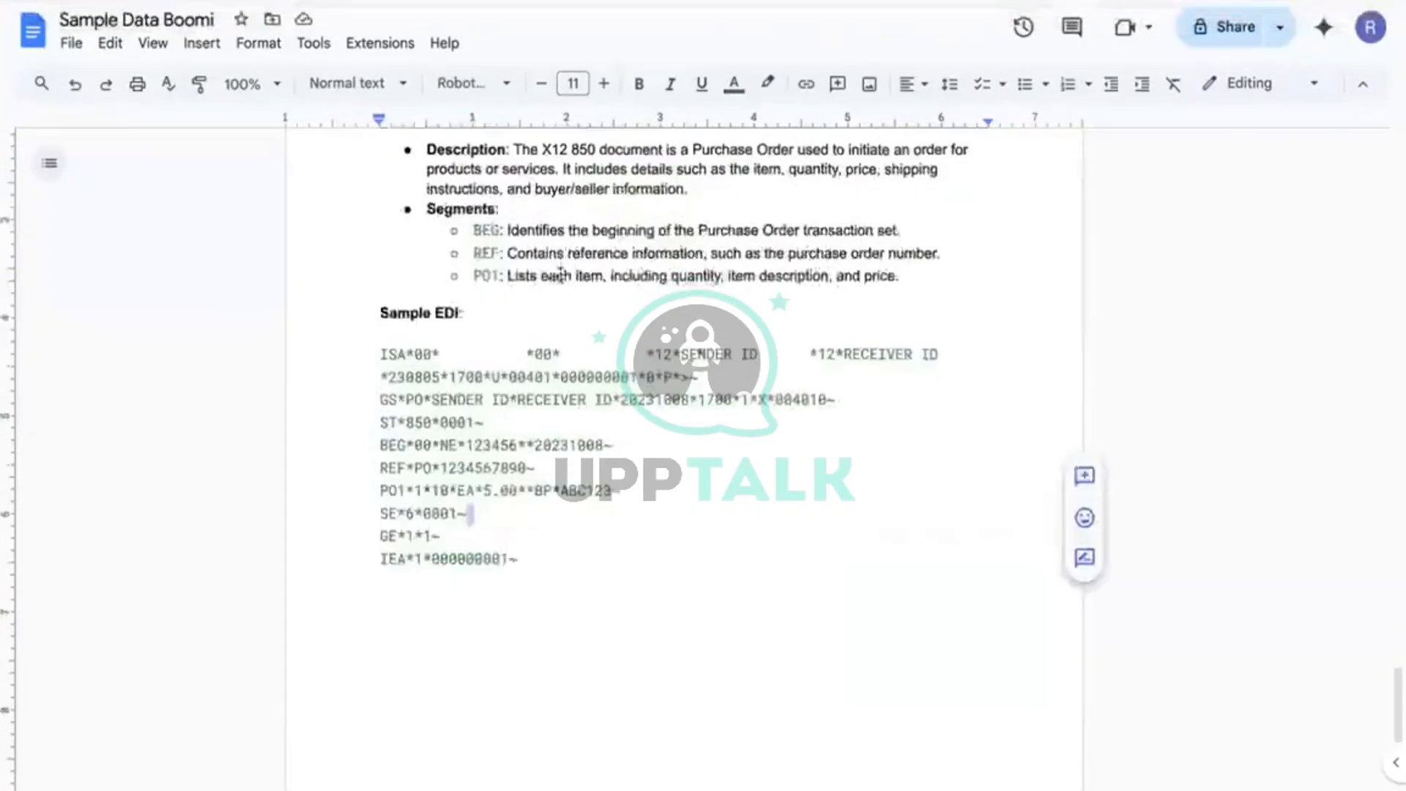
scroll(557, 284, "up", 10)
scroll(556, 283, "up", 15)
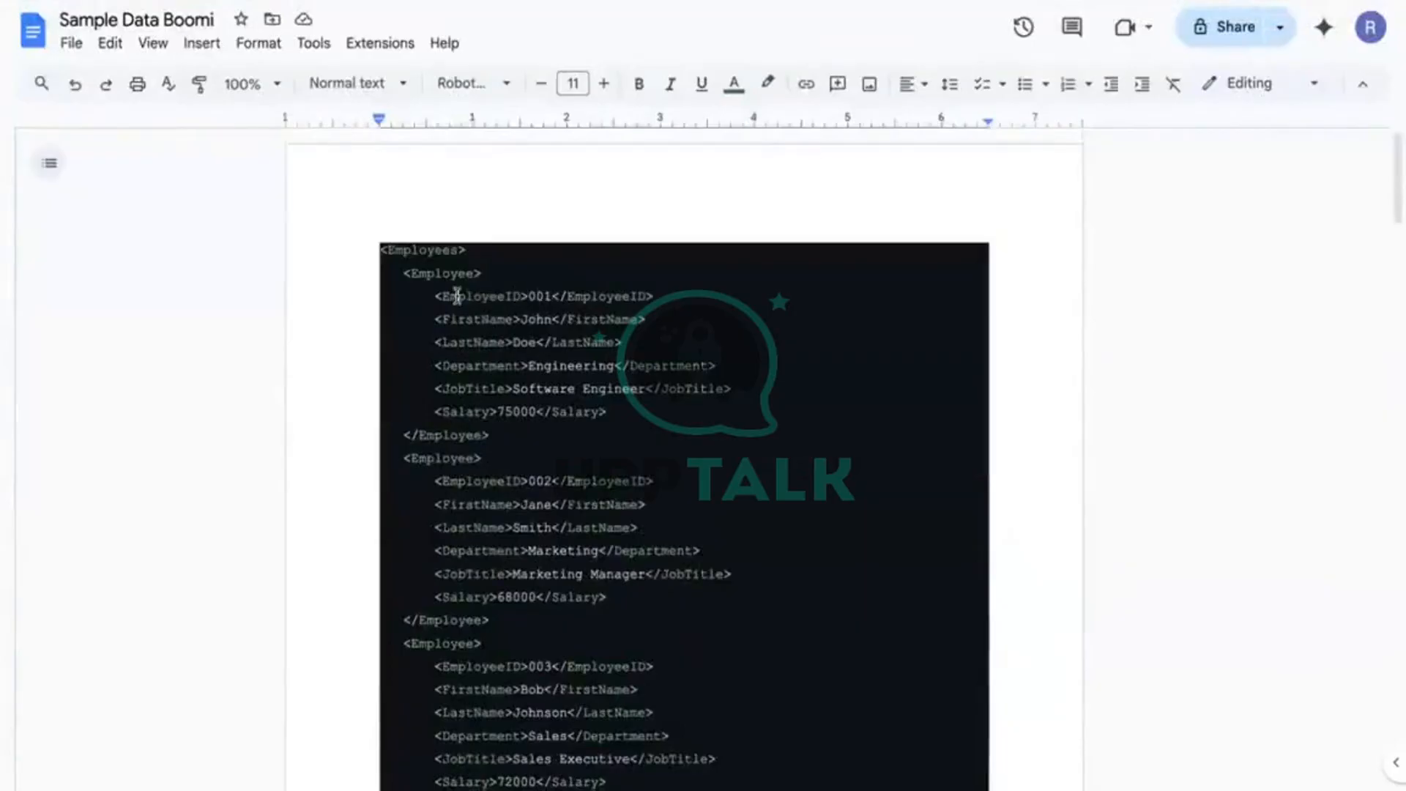
double_click(459, 296)
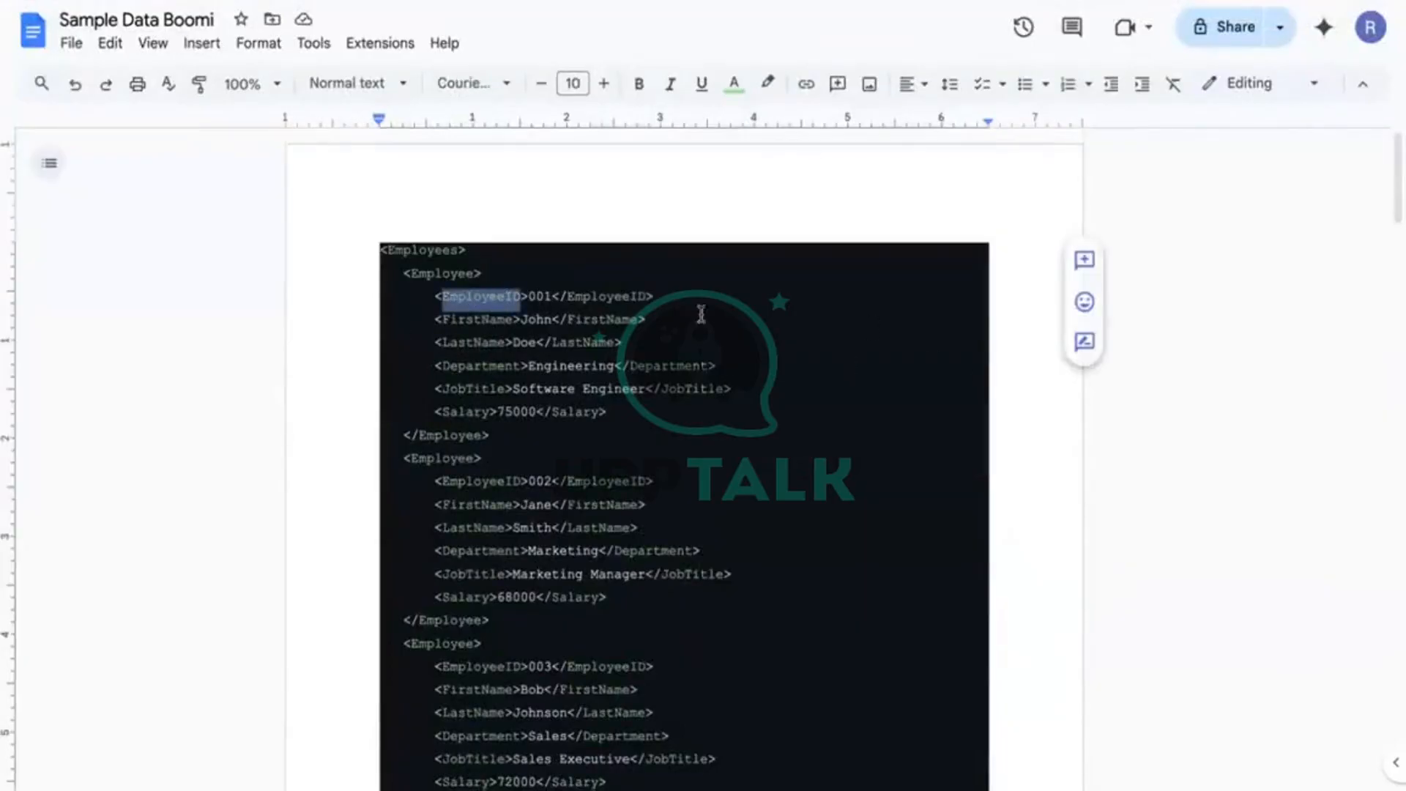
scroll(356, 346, "down", 2)
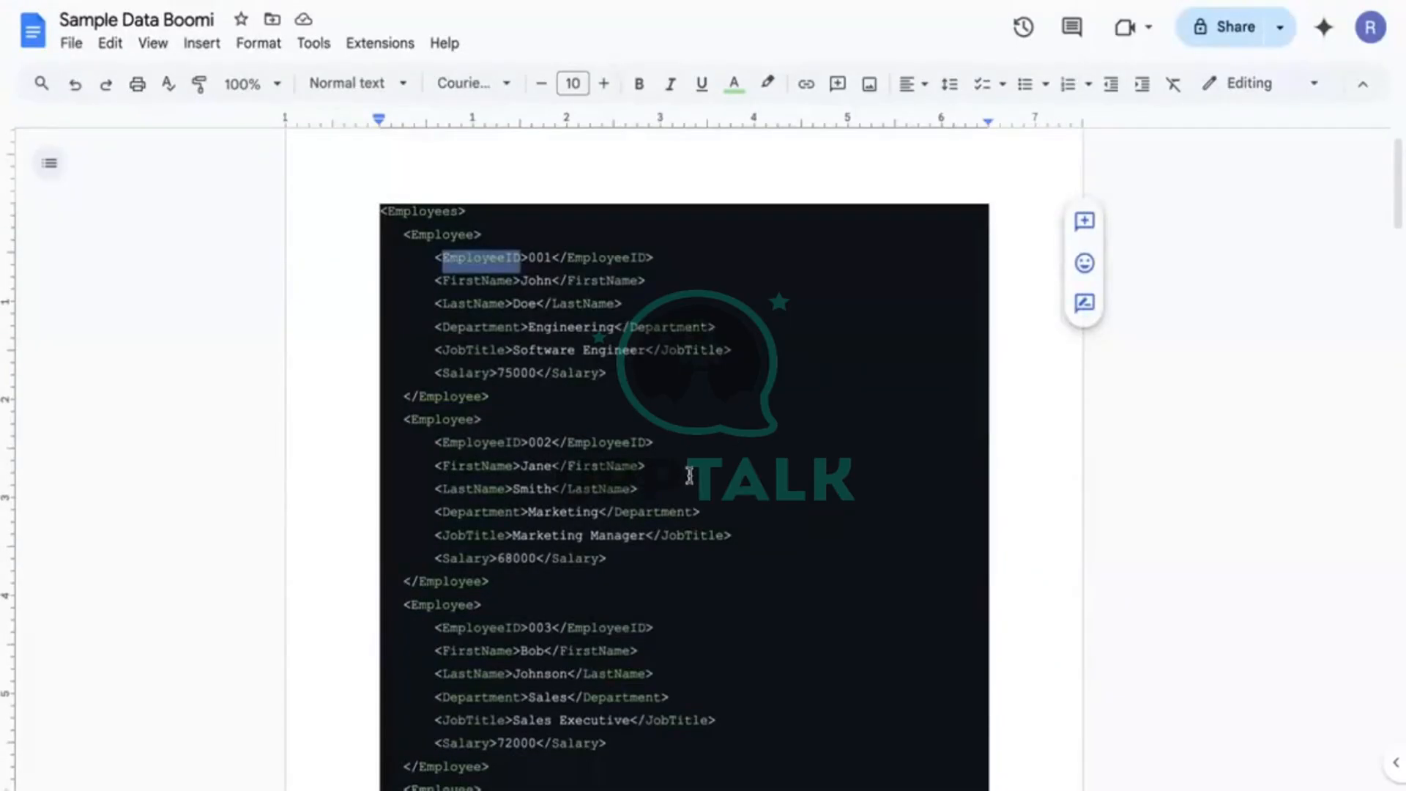
scroll(623, 411, "down", 1)
left_click(569, 362)
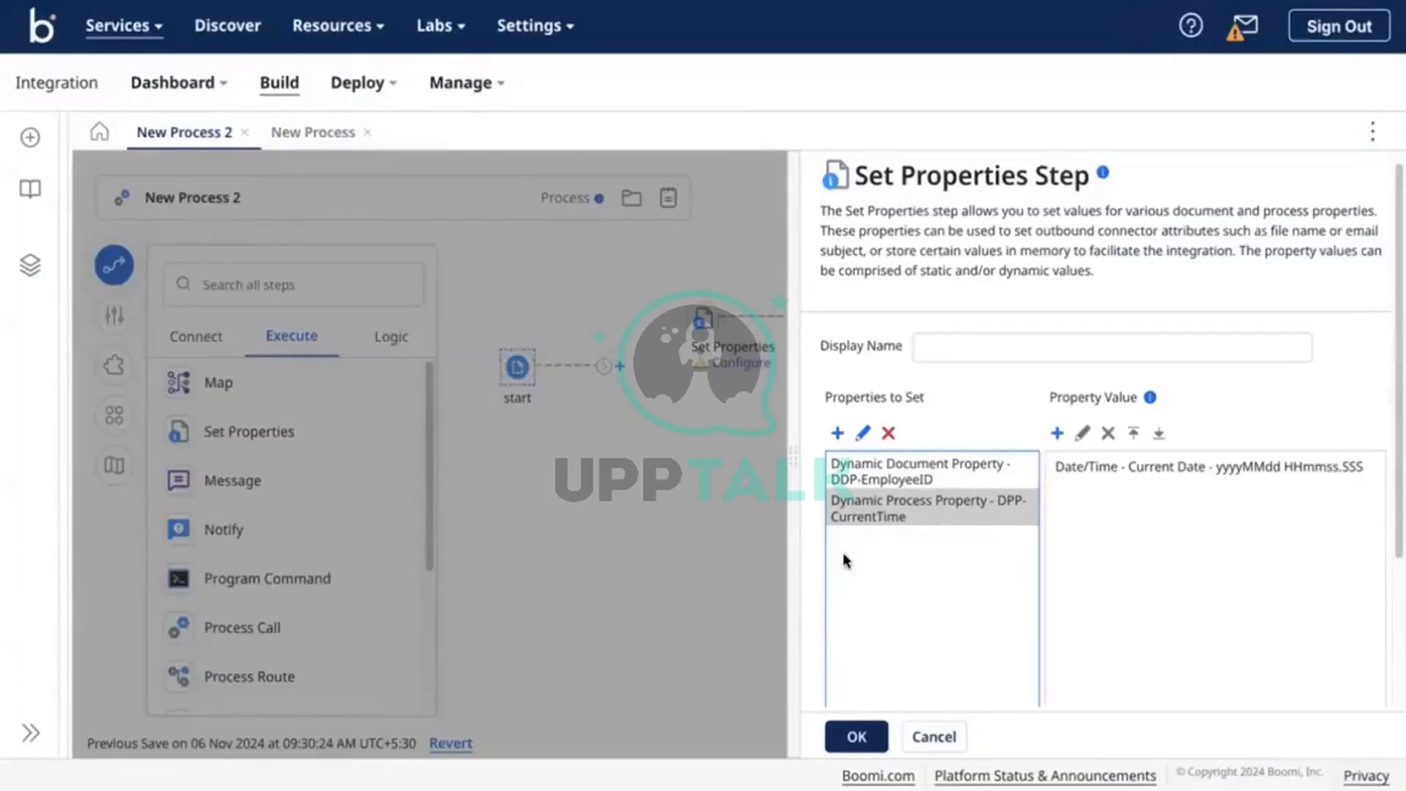
Back in Boomi, start adding a Process Property to the Set Properties step and create a new process property component for it
left_click(837, 433)
left_click(798, 214)
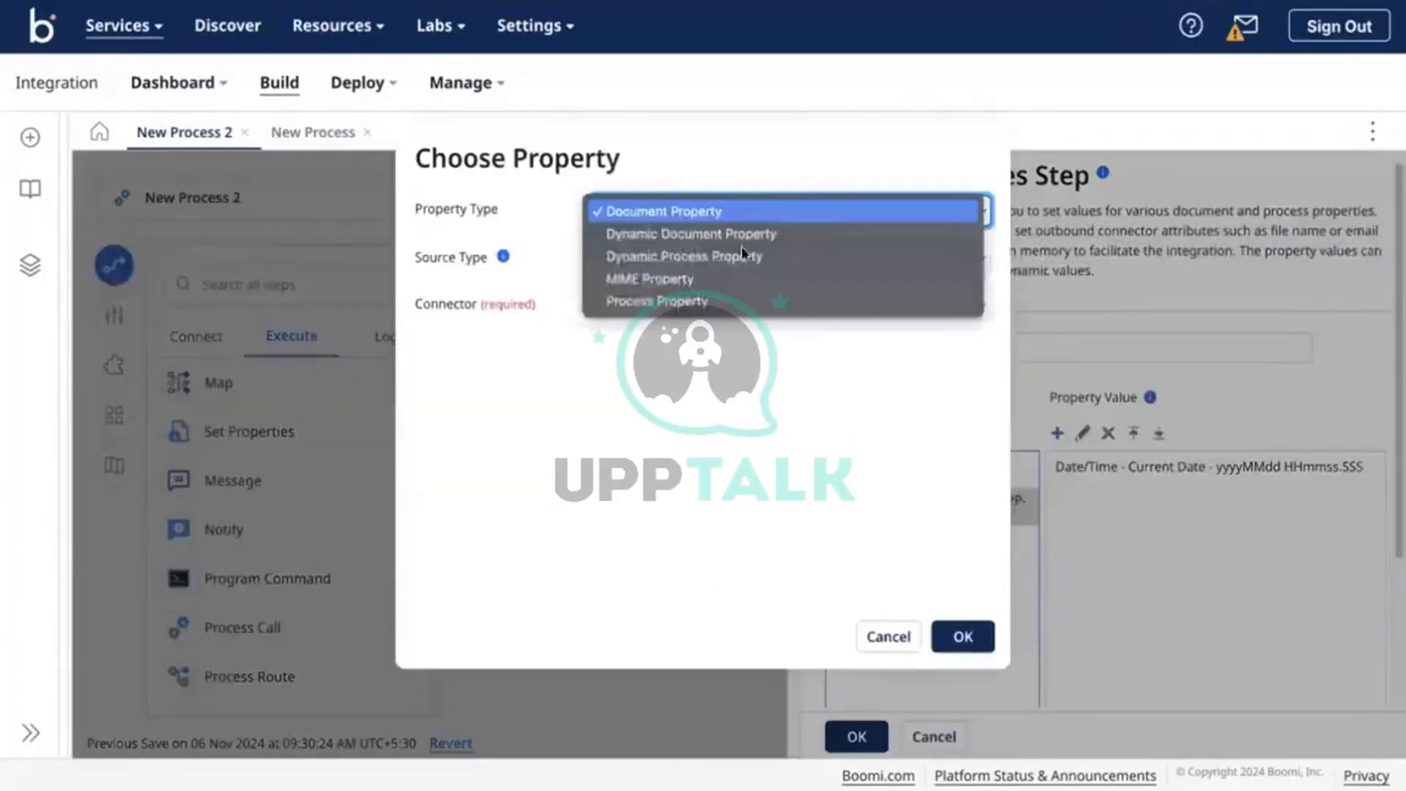
left_click(695, 301)
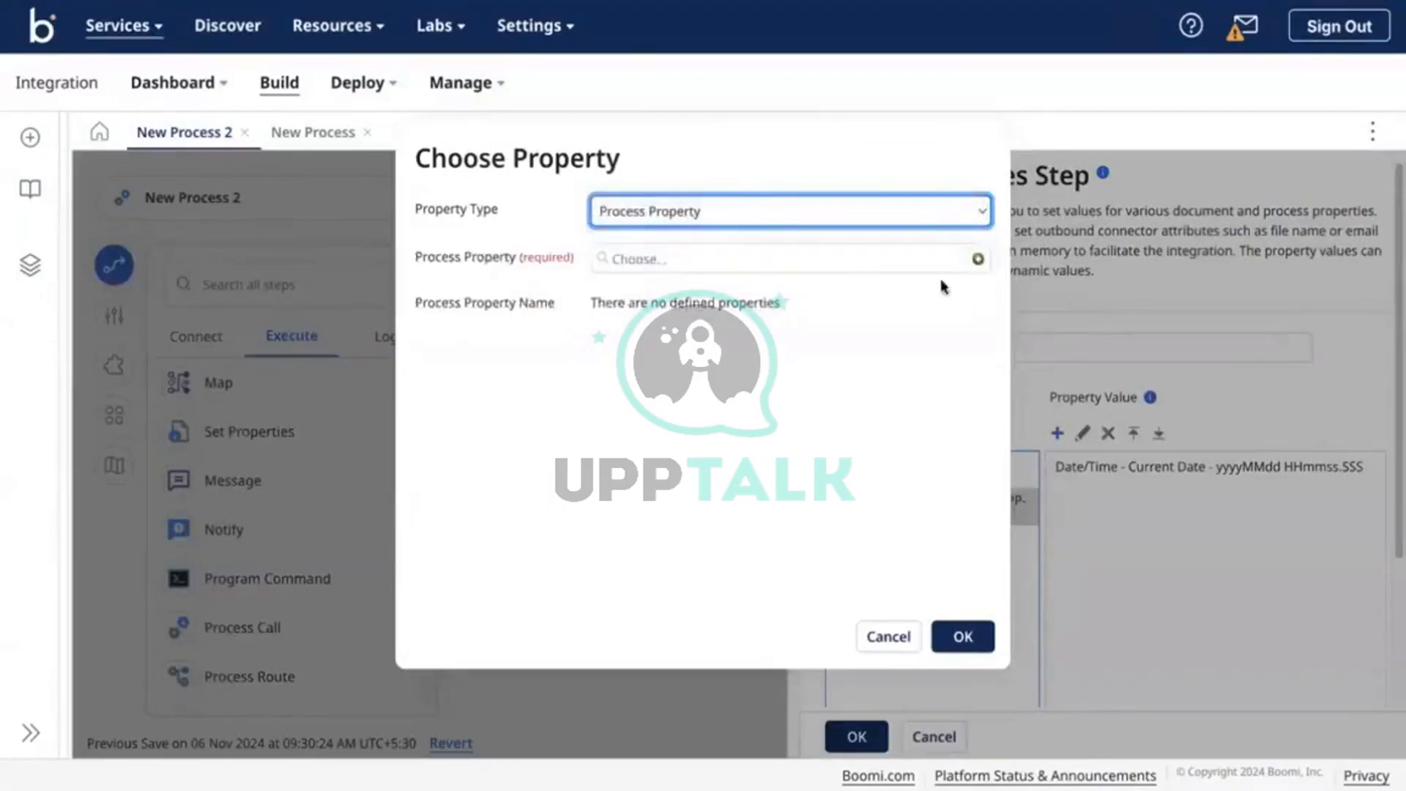
left_click(979, 262)
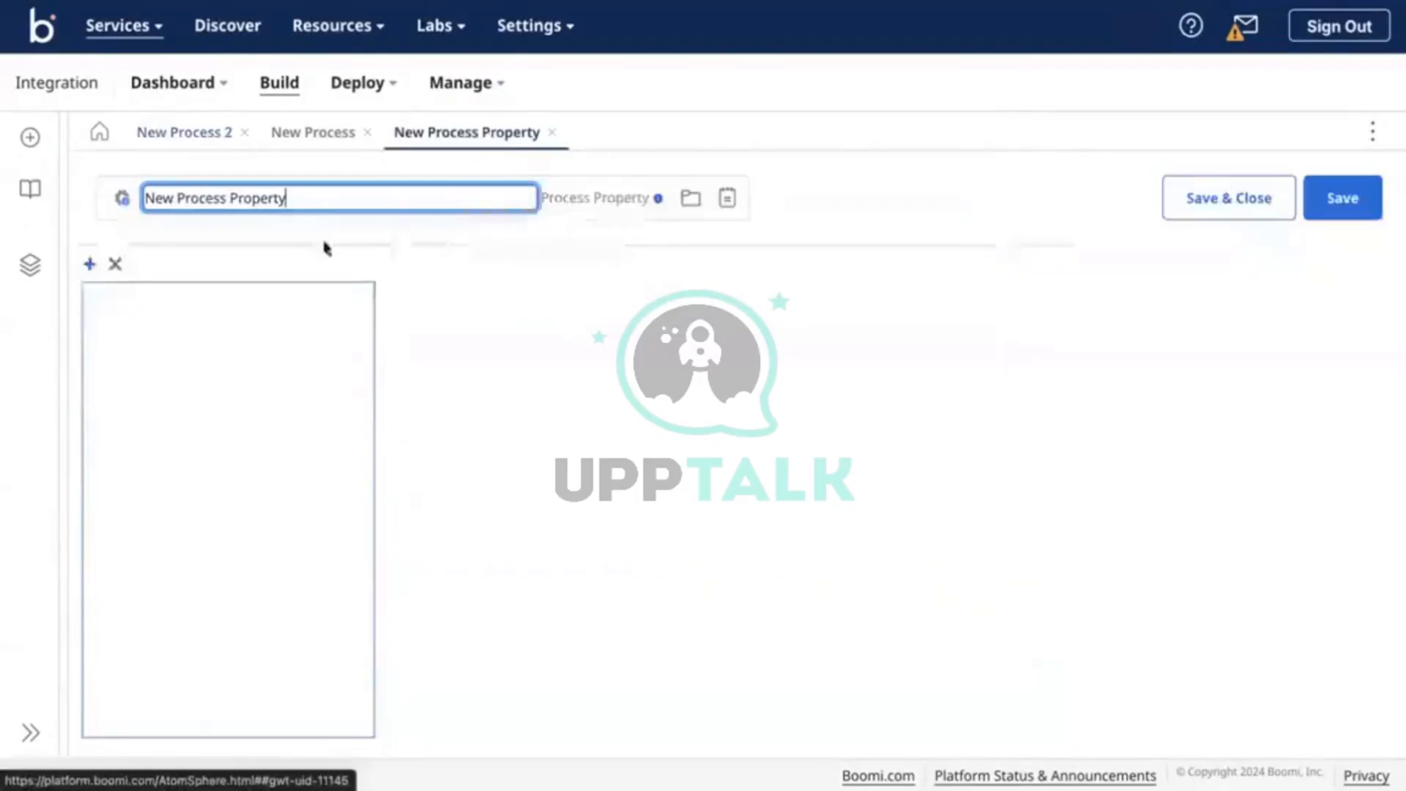
Rename the new process property component as [PP] Process Runtime Properties
double_click(316, 199)
triple_click(317, 199)
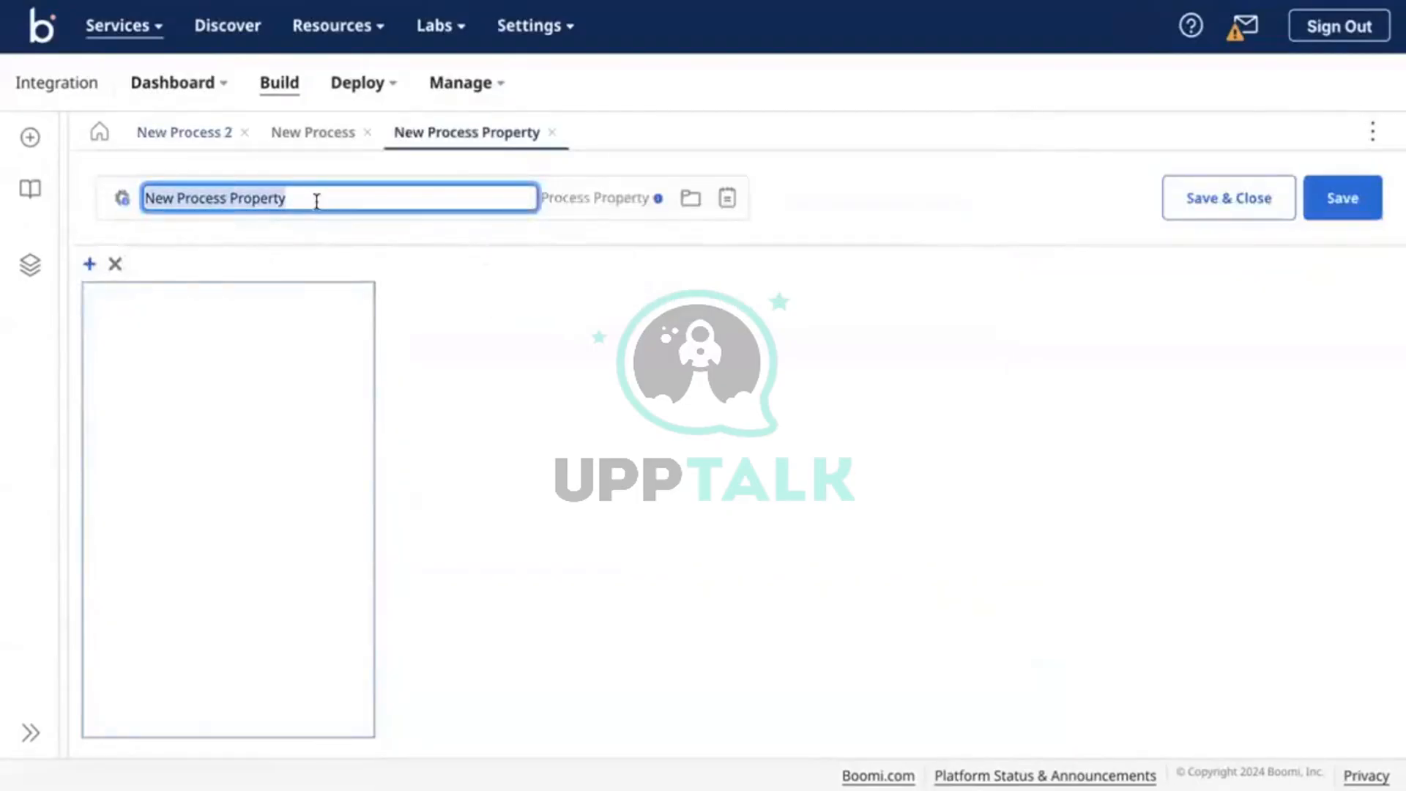
type("Dso")
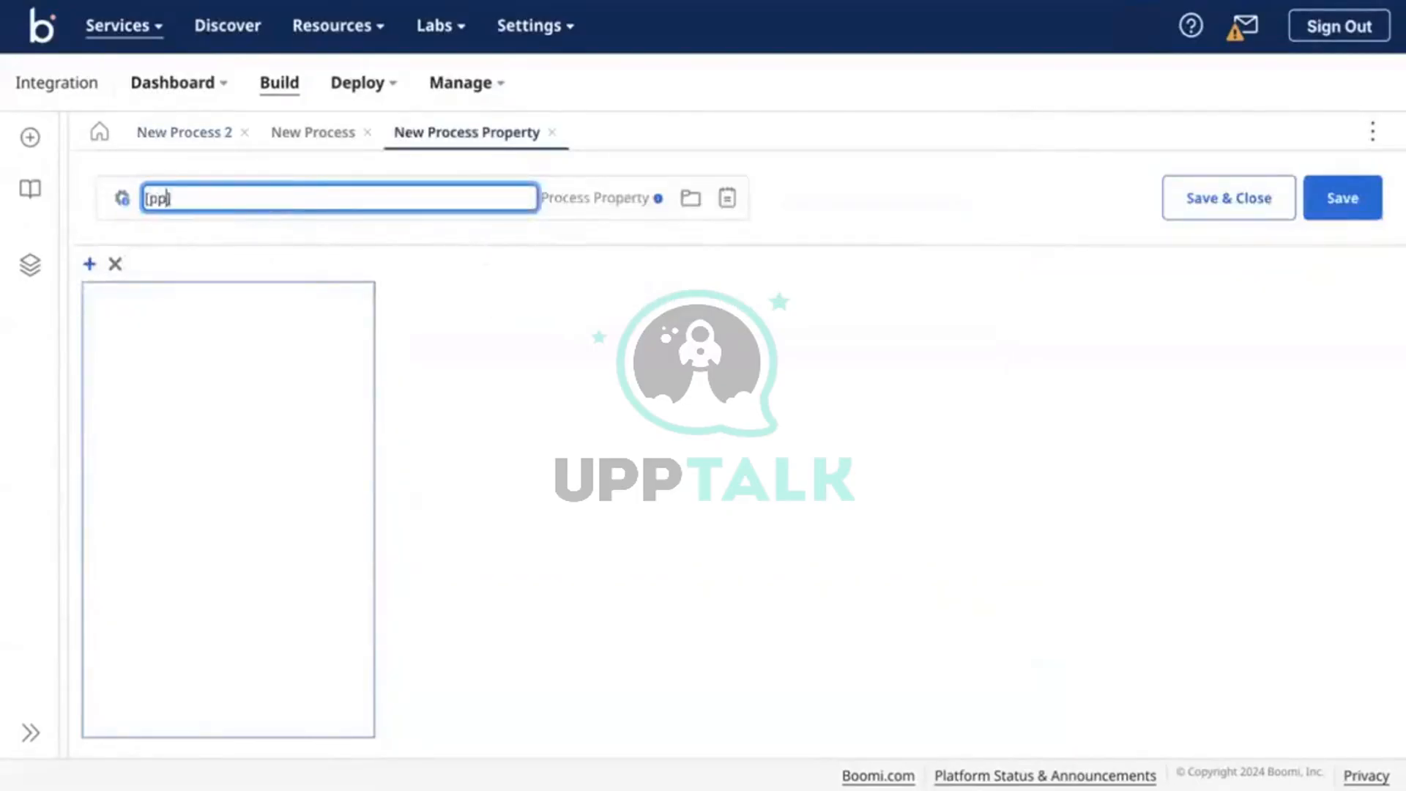
key("BackSpace")
key("BackSpace")
type("PP")
type(" R")
type("Procee")
type("s Runtime ")
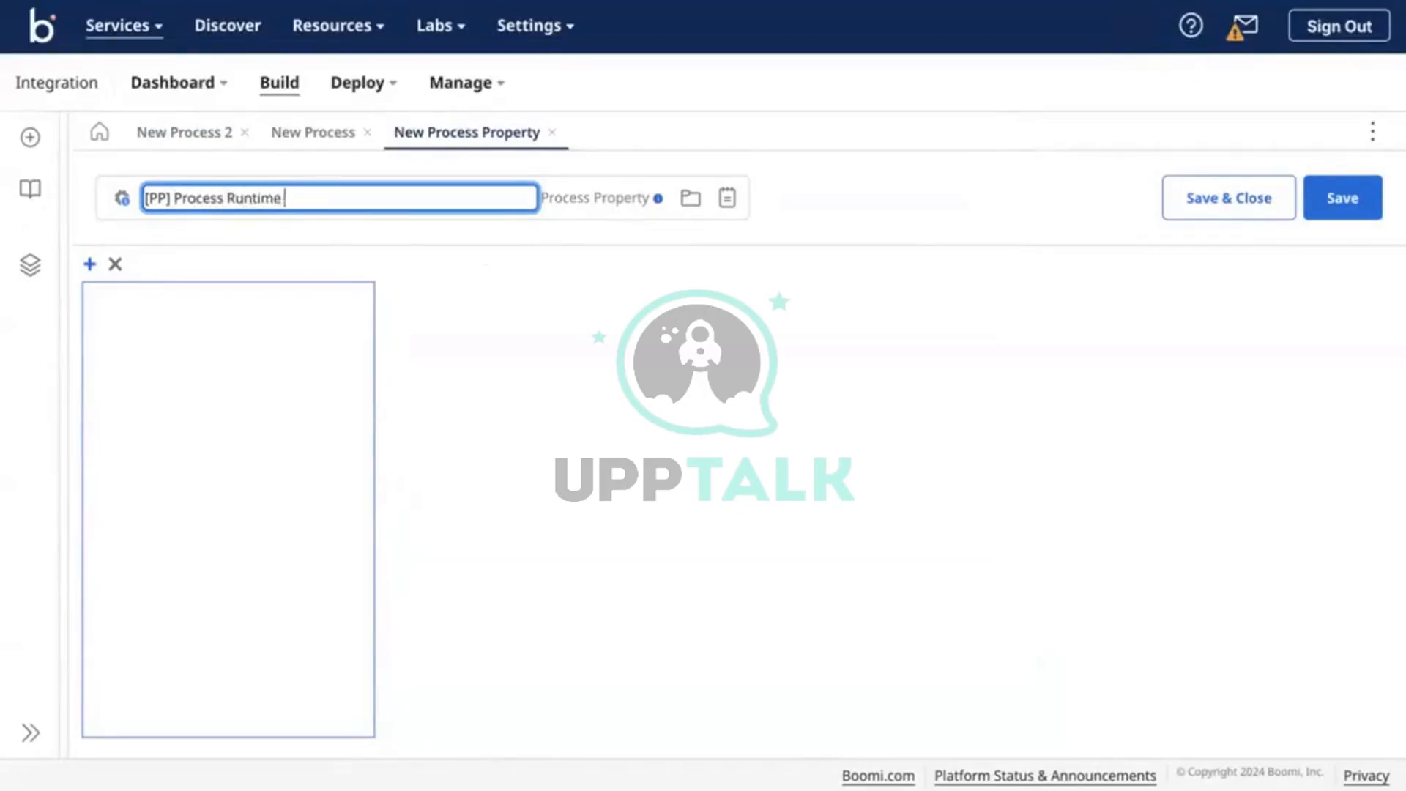
type("Properties")
left_click(55, 278)
Add a process property to the component and review its available data types, keeping String
left_click(89, 266)
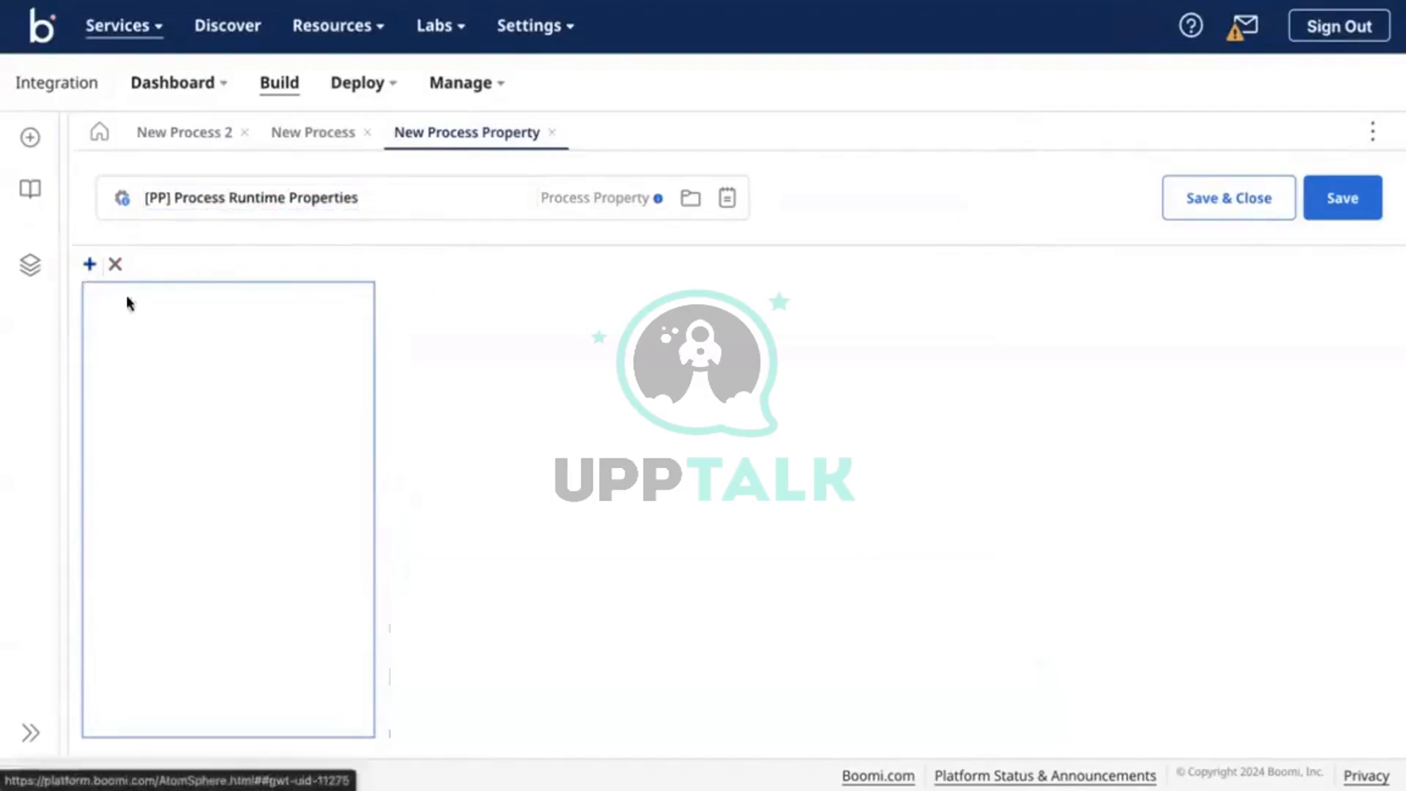
left_click(613, 327)
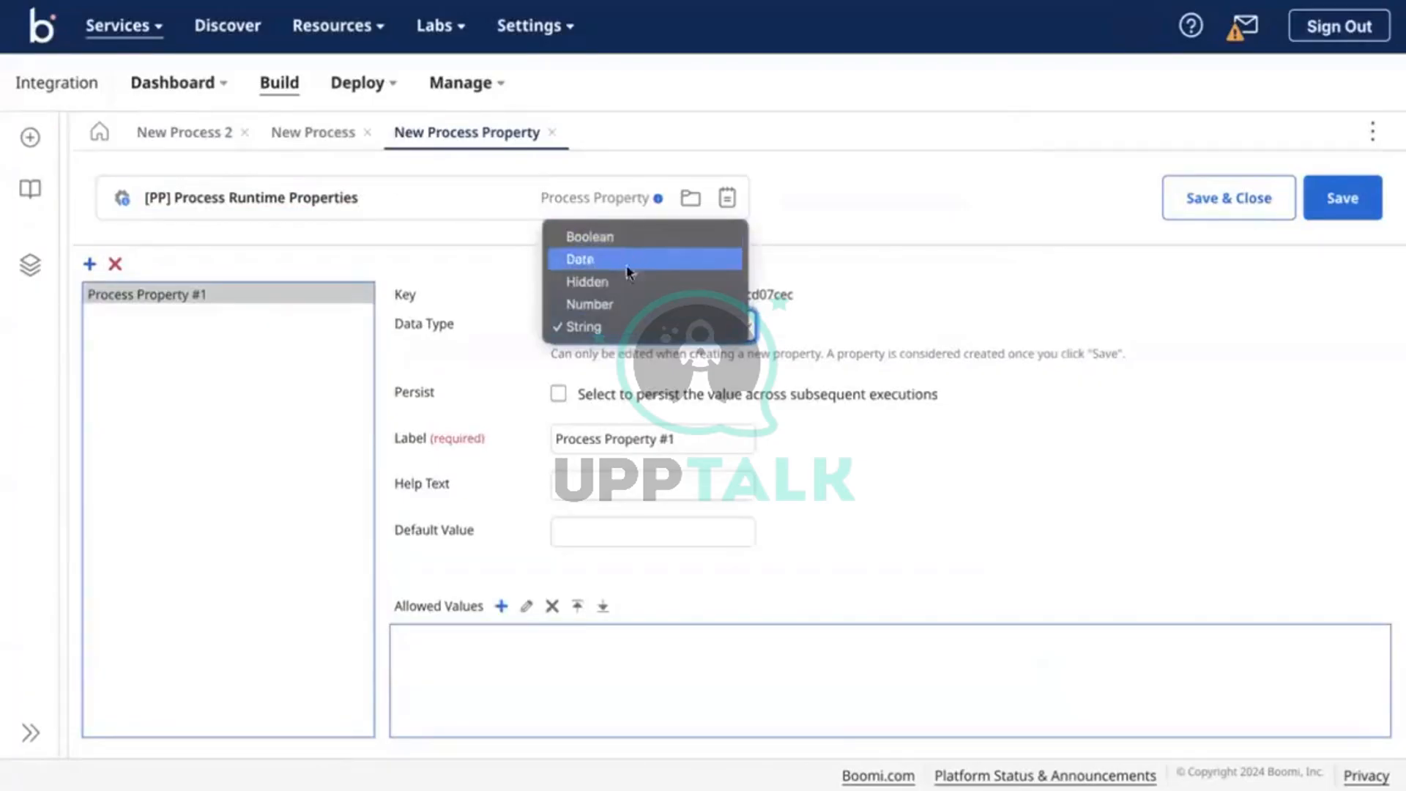
left_click(483, 449)
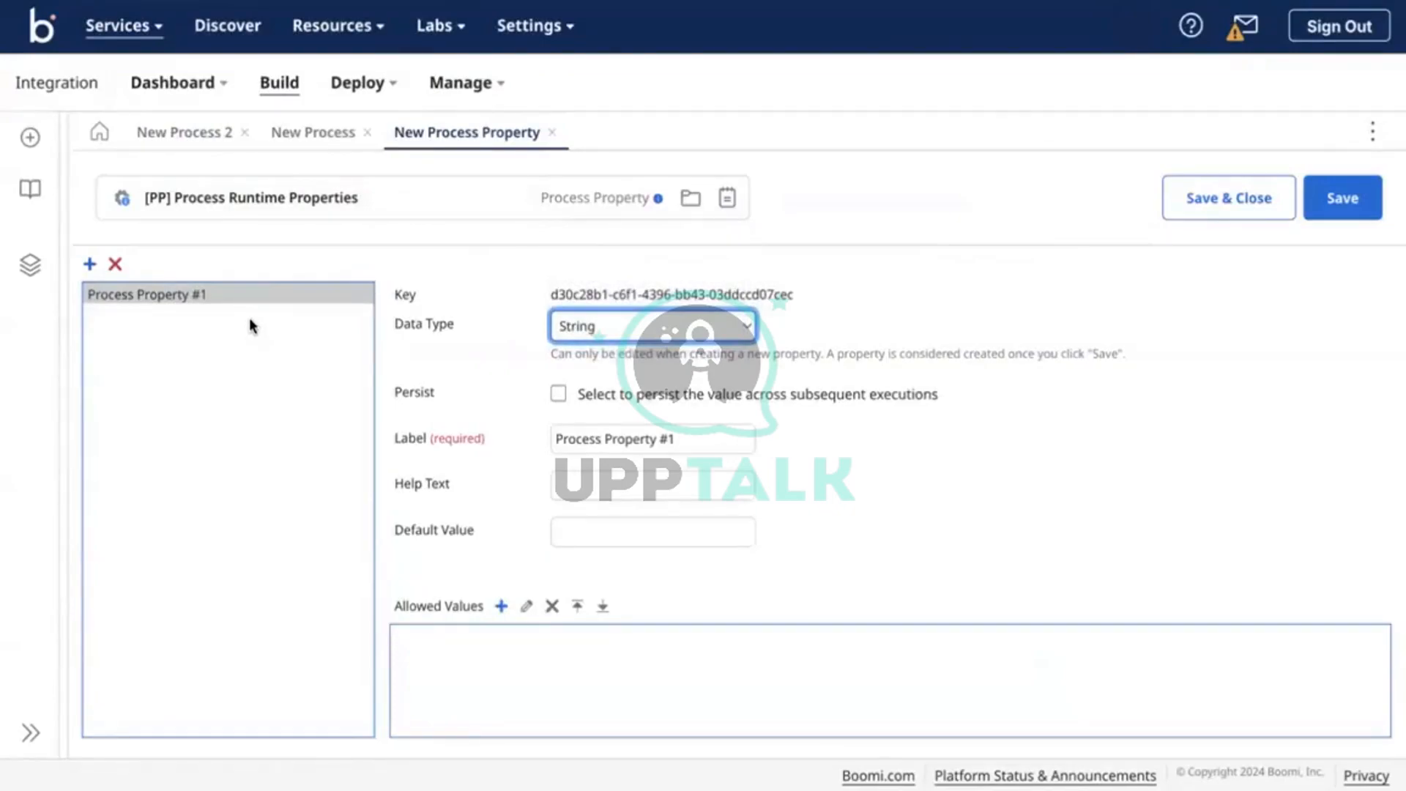
Return to New Process 2, cancel the pending property choice and confirm the Set Properties step's configuration
left_click(165, 135)
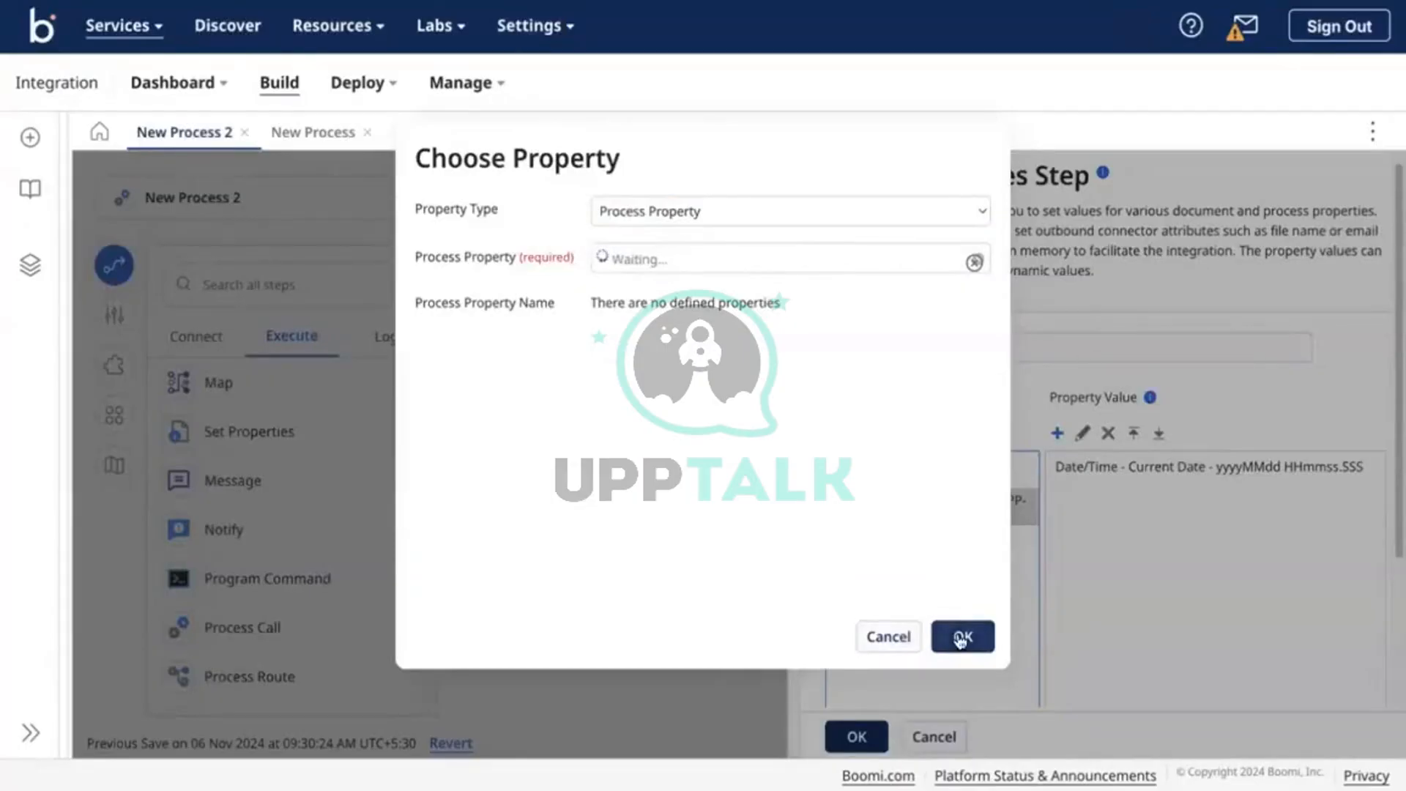
left_click(317, 134)
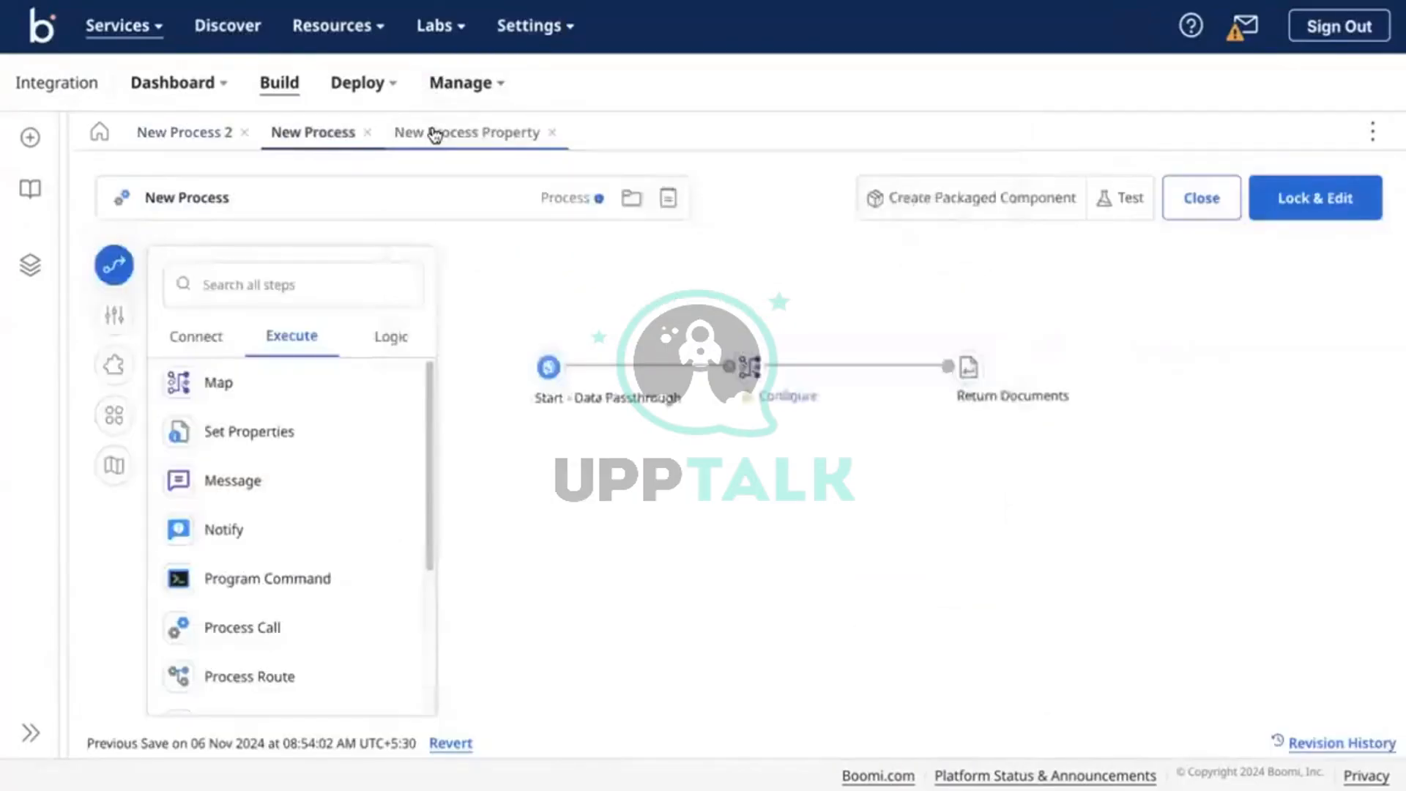
left_click(440, 133)
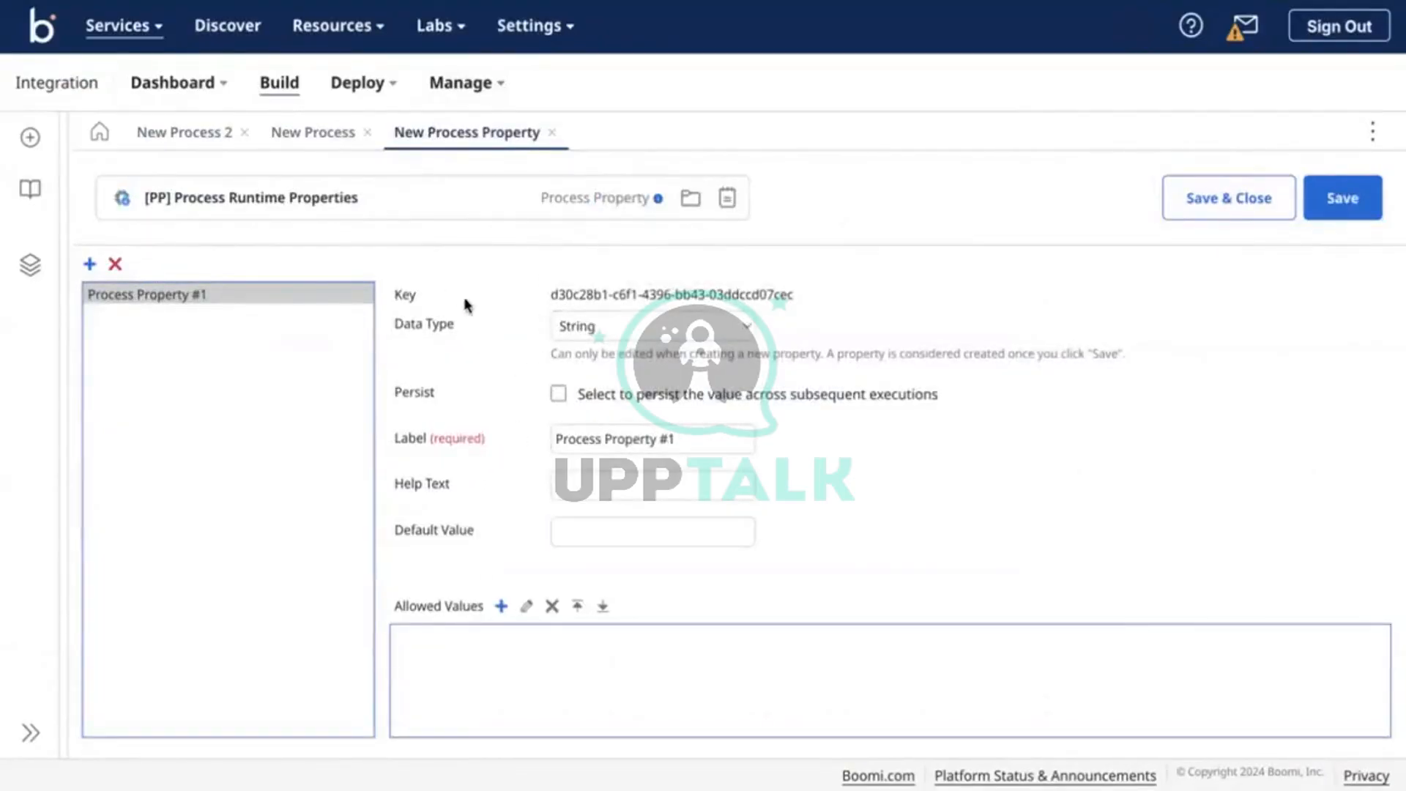
left_click(219, 146)
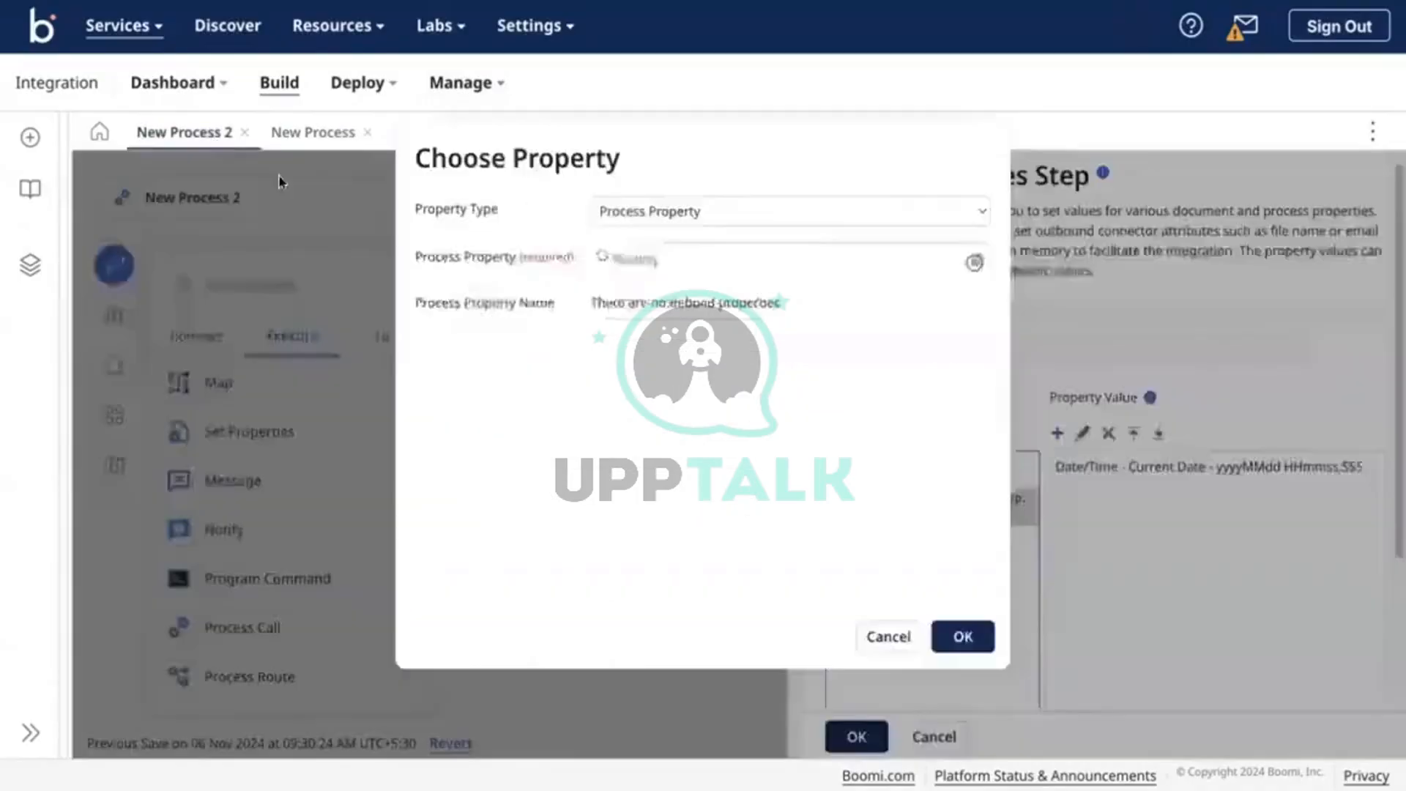
left_click(960, 634)
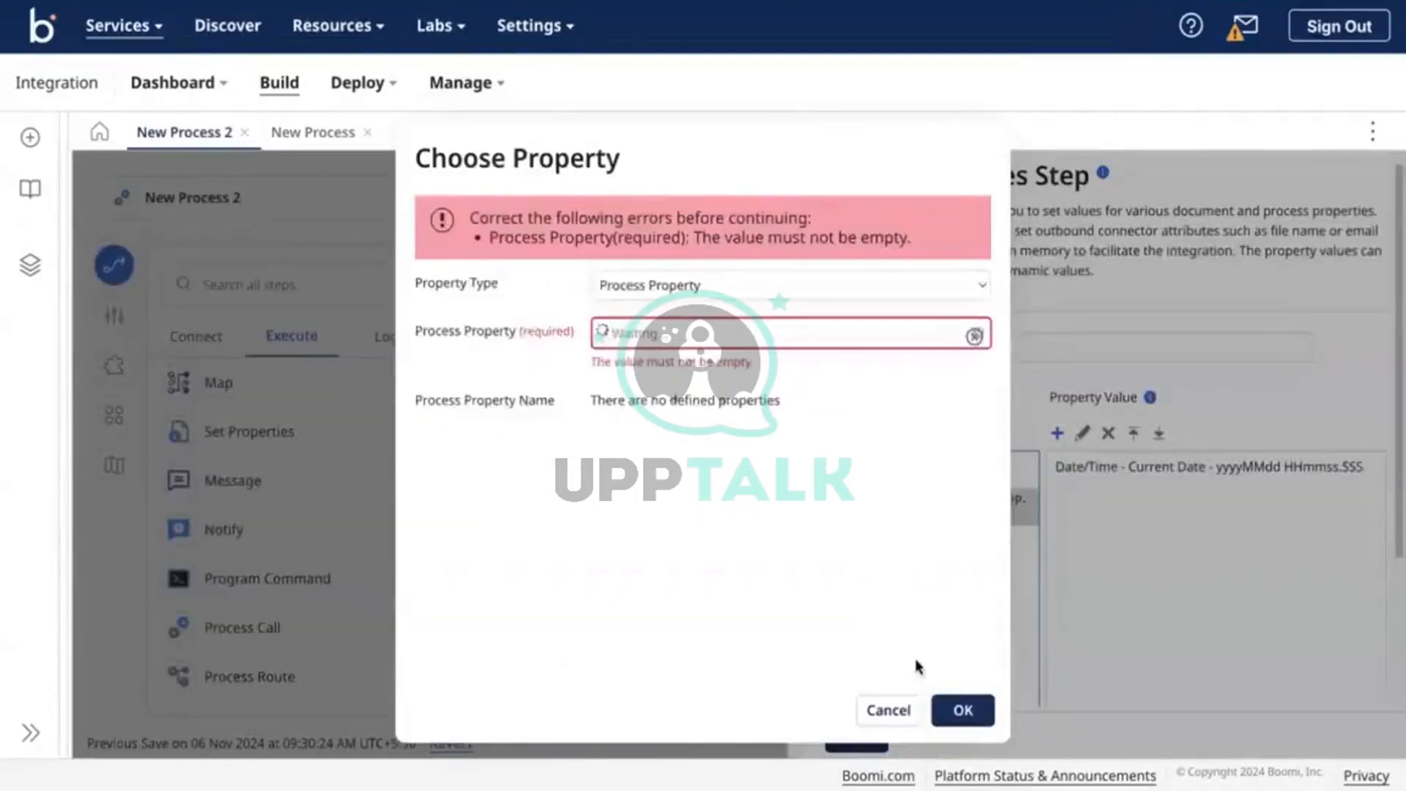
left_click(908, 705)
left_click(855, 736)
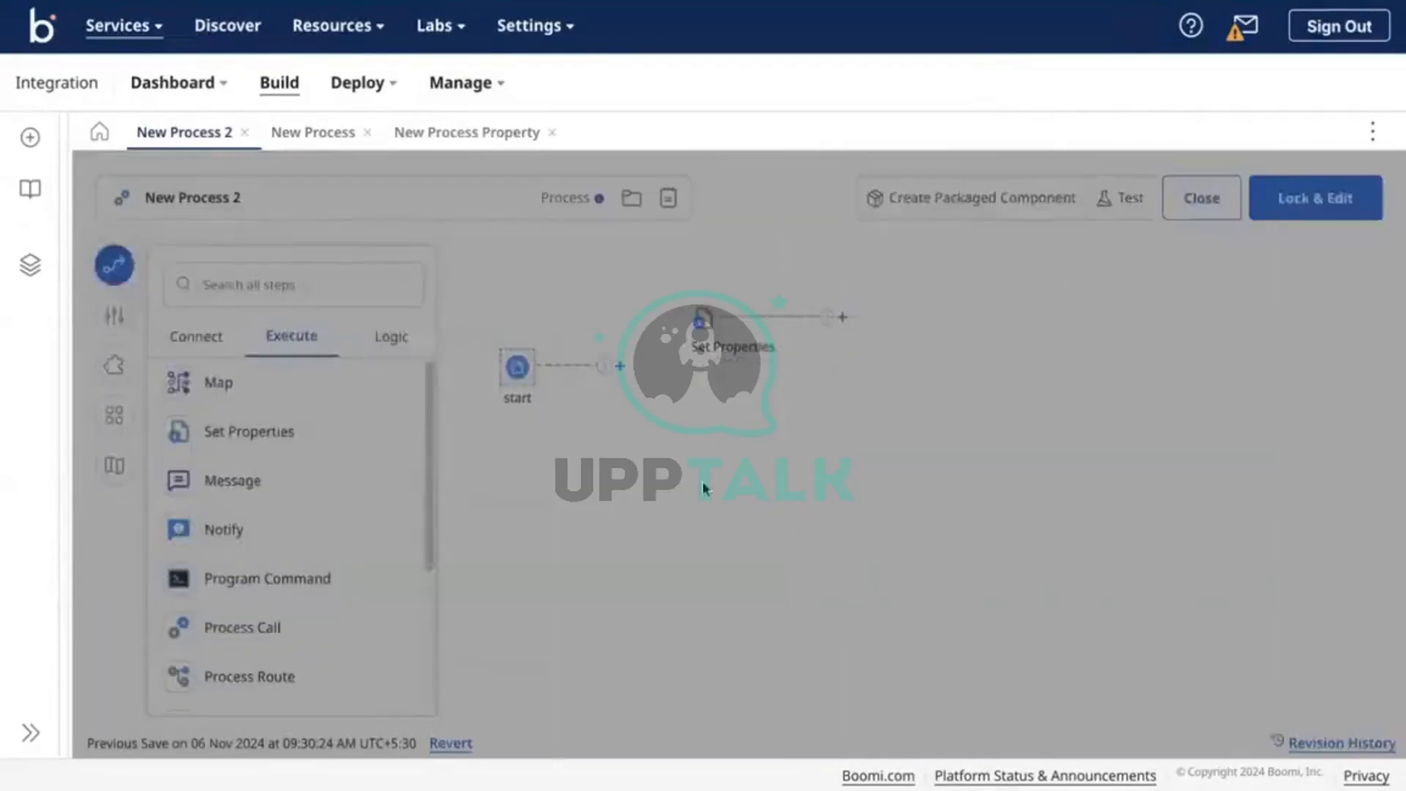
left_click(177, 337)
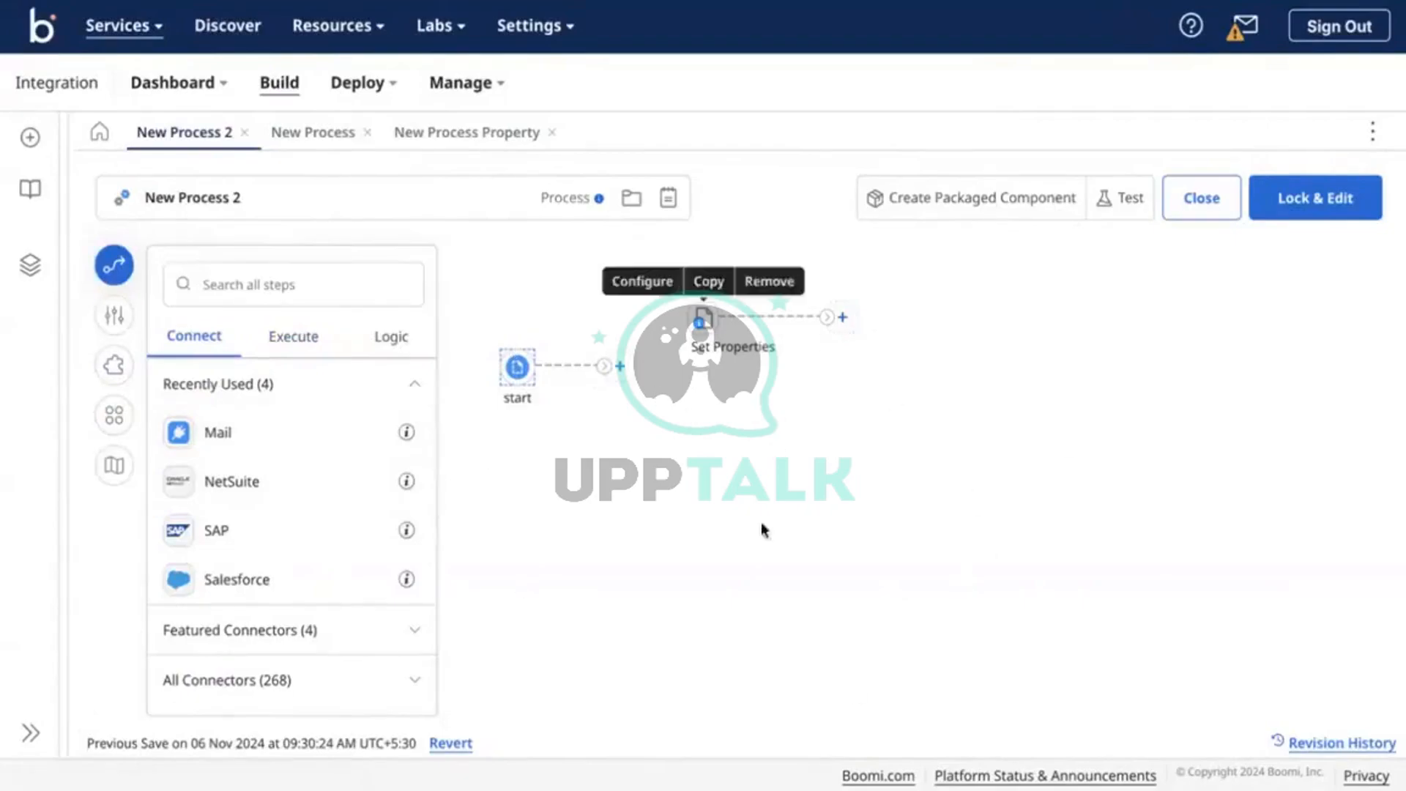
Back in the New Process Property component, label the first process property SAP URL
left_click(477, 130)
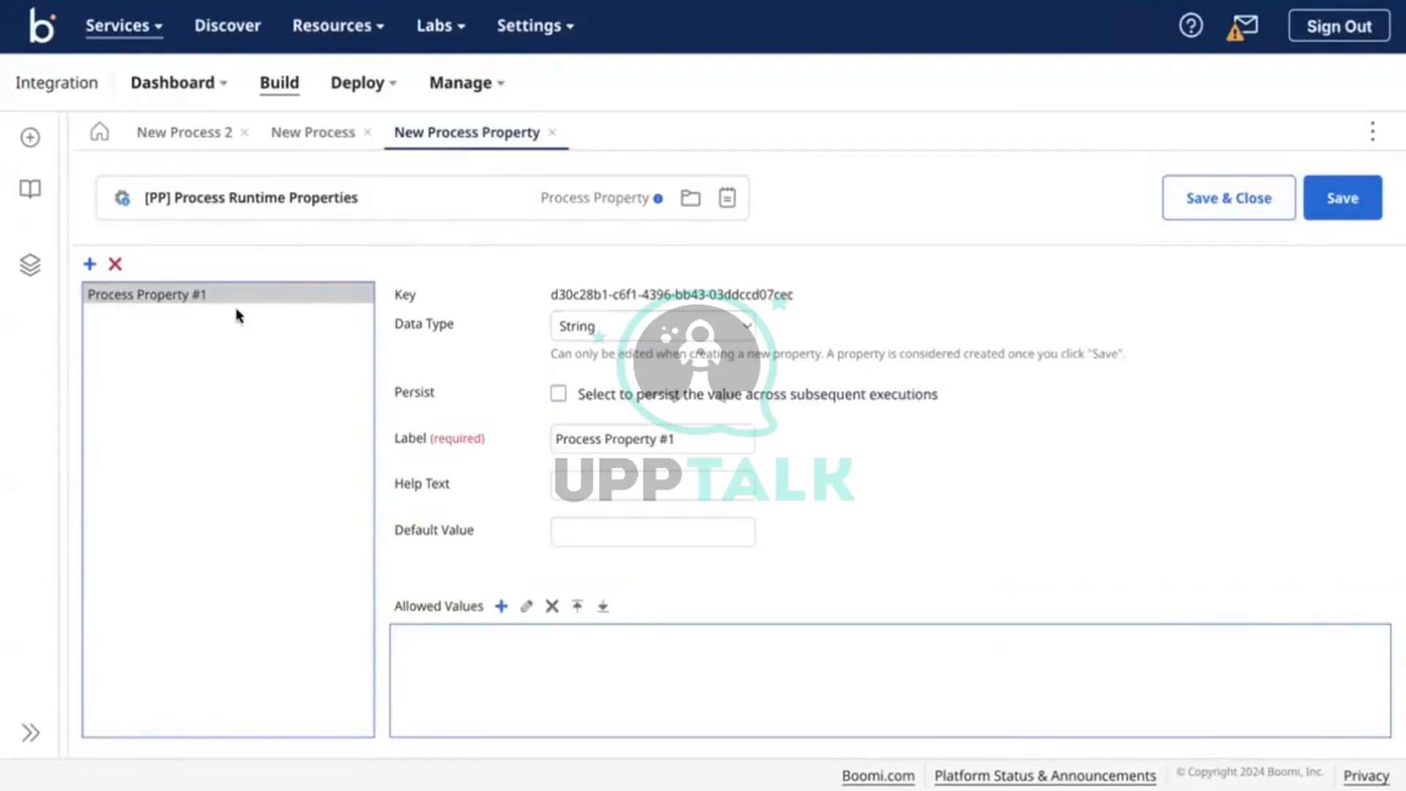
left_click(586, 437)
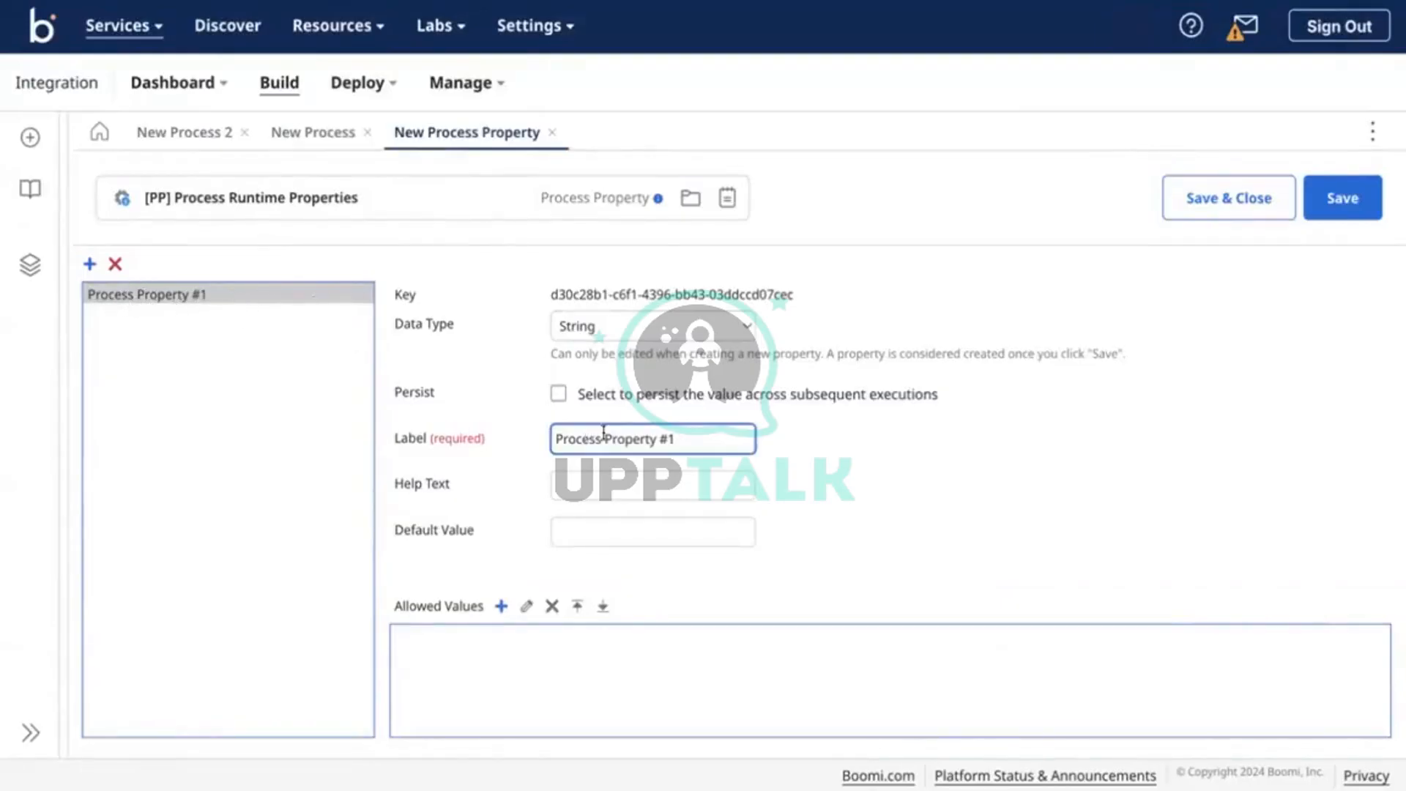
left_click_drag(684, 437, 632, 434)
triple_click(672, 436)
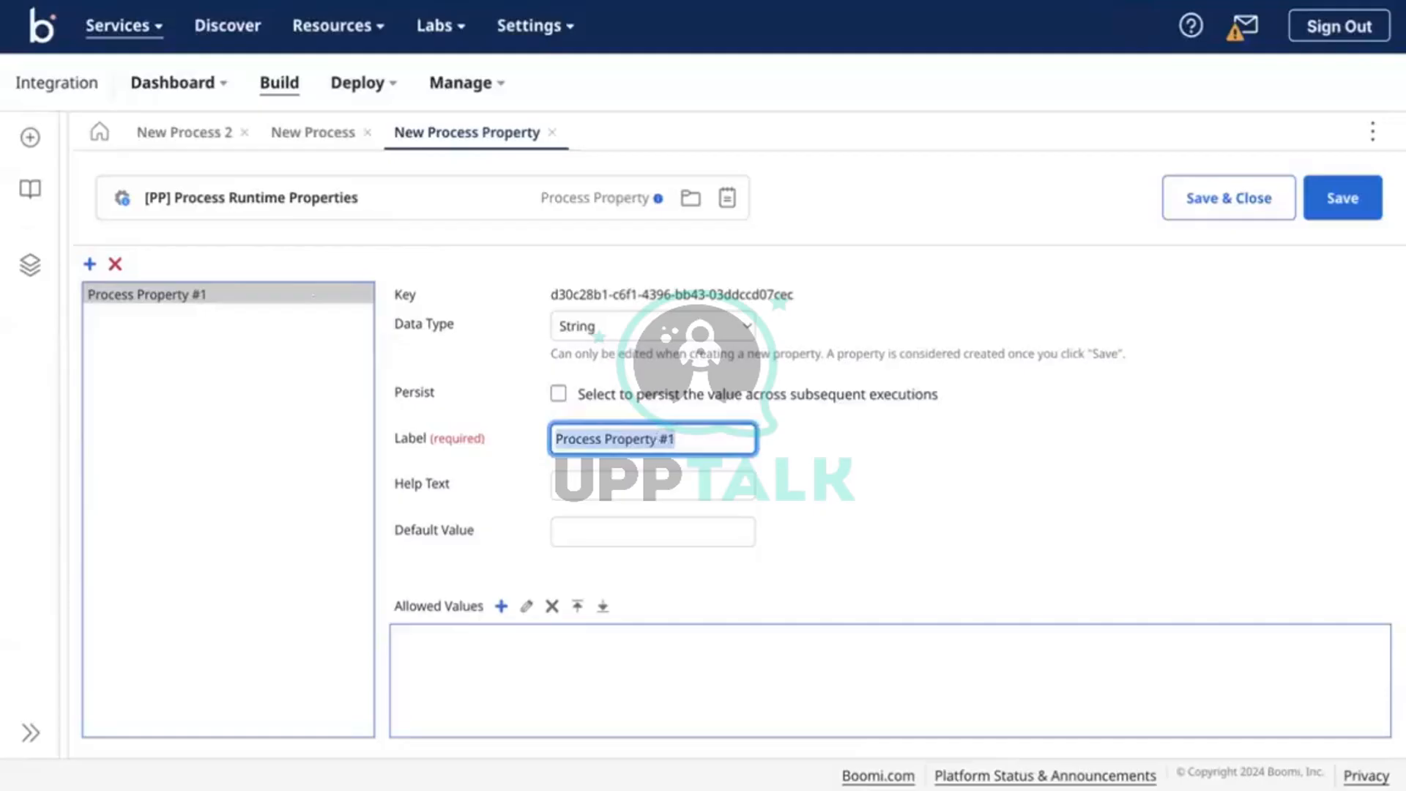
type("URLSAP")
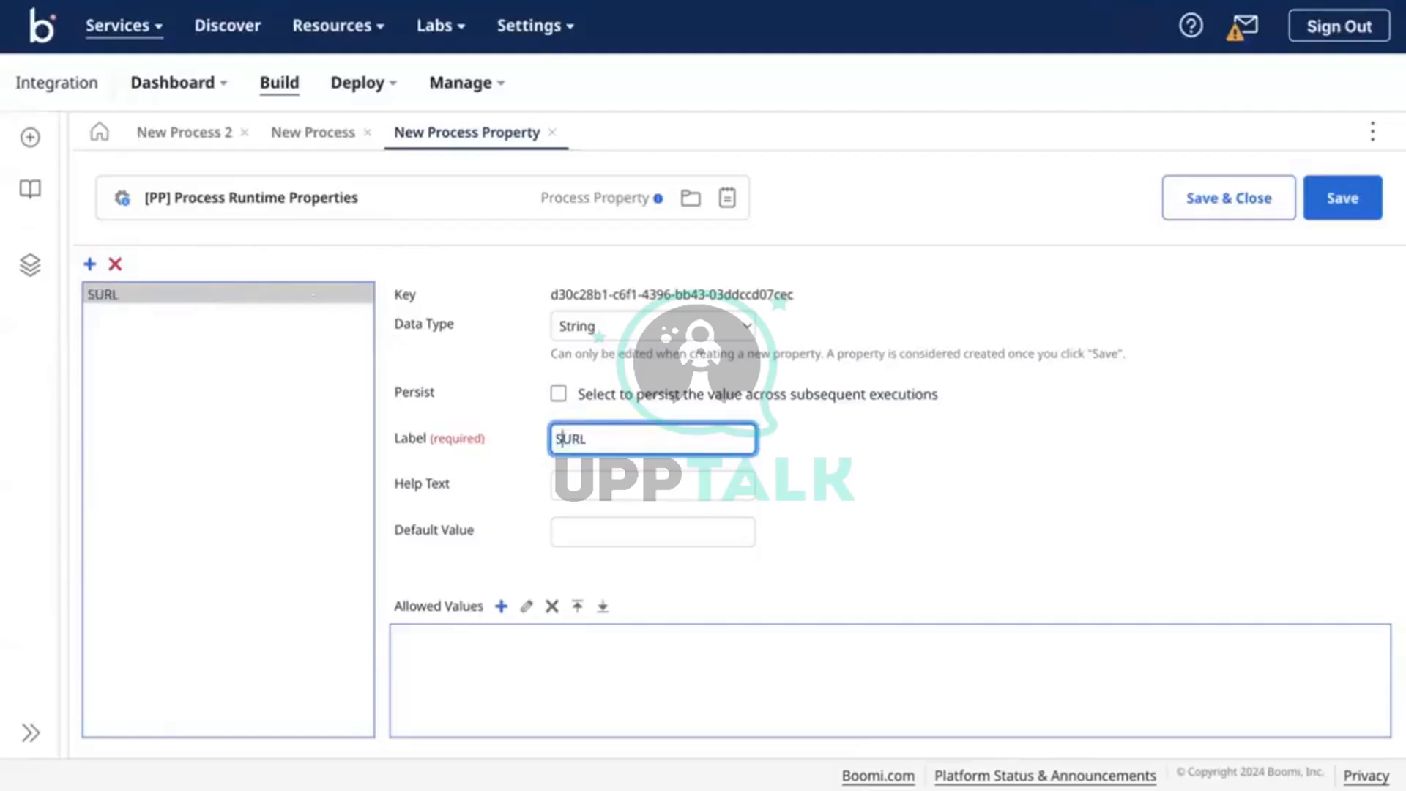
Add a second process property labelled SAP API token and set its data type to Hidden
left_click(88, 265)
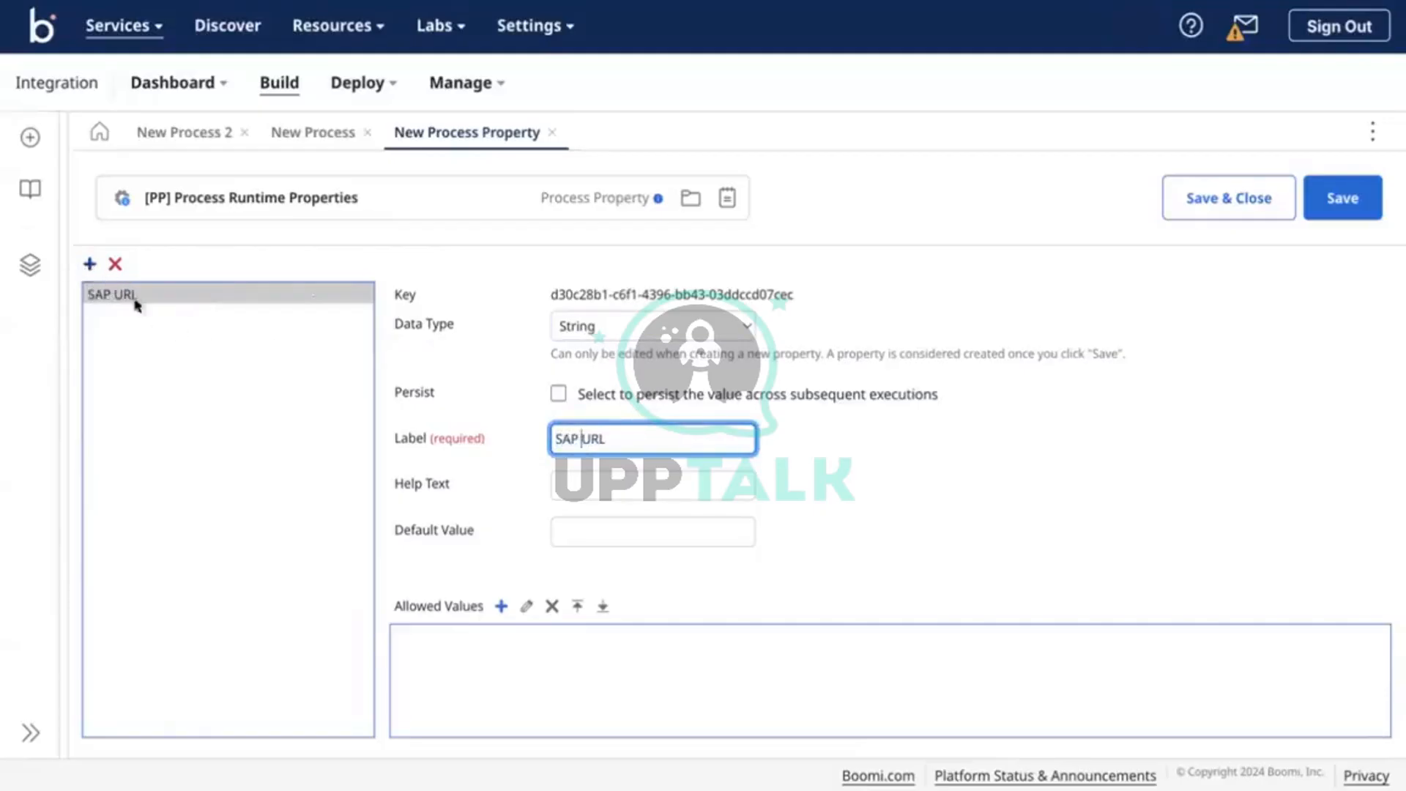
triple_click(643, 440)
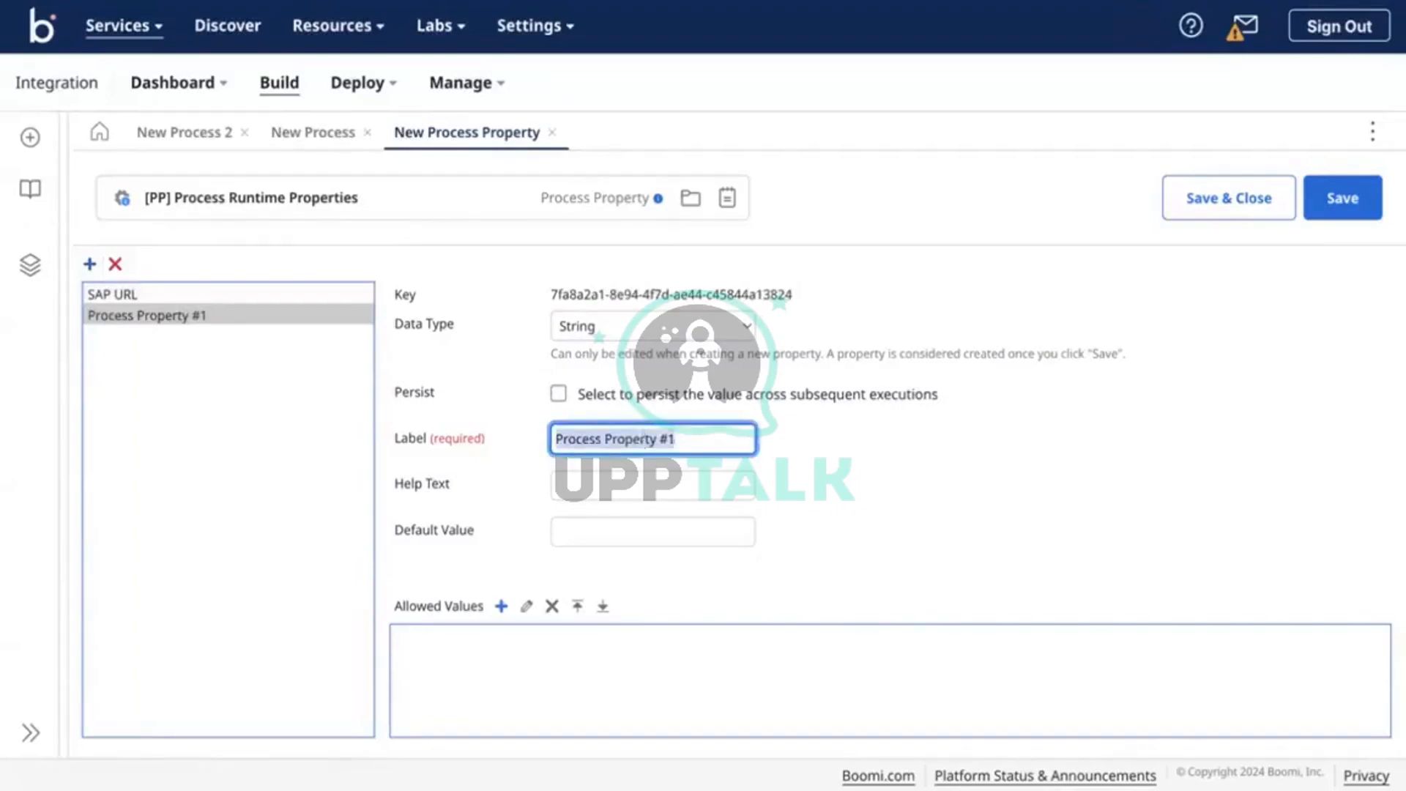
type("SAP API token")
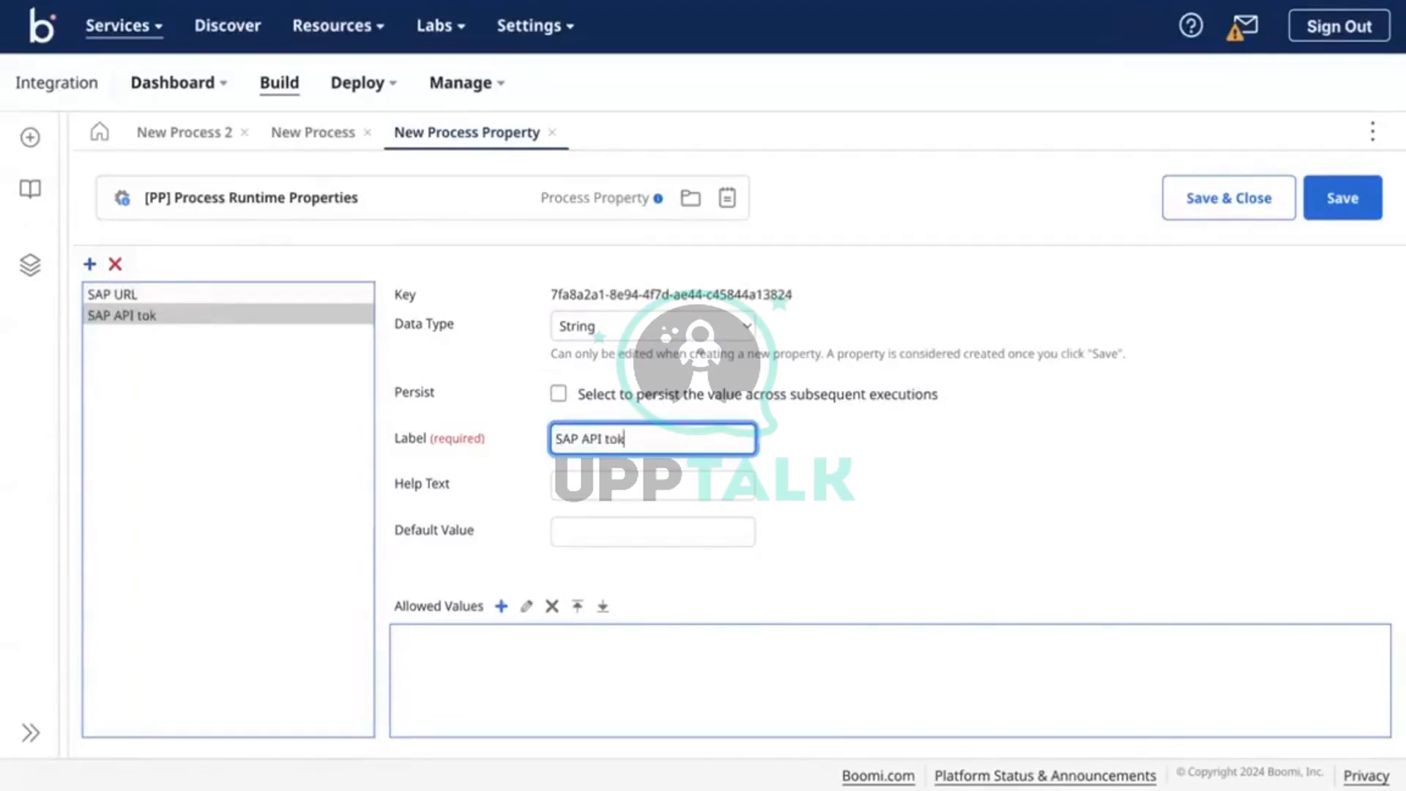
left_click(696, 335)
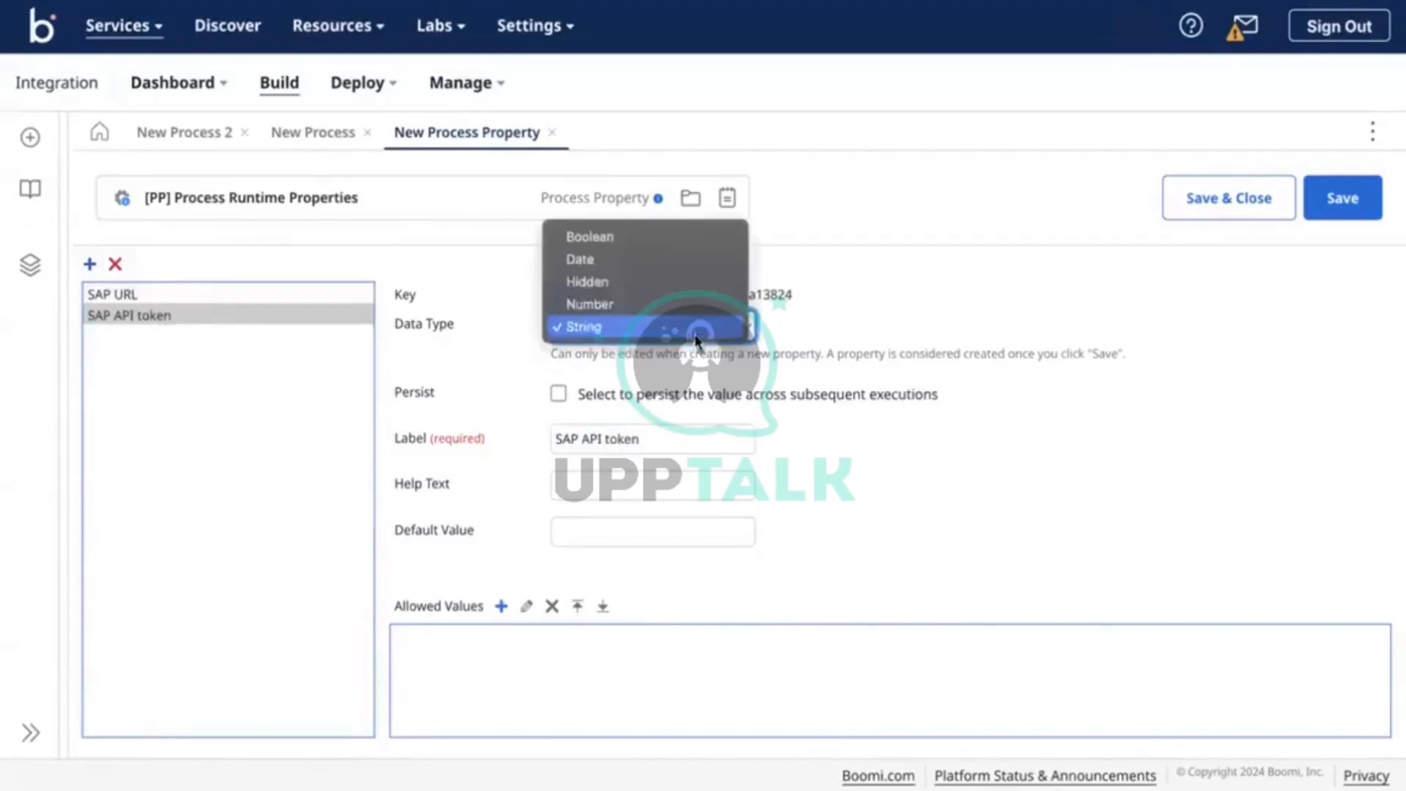
left_click(619, 281)
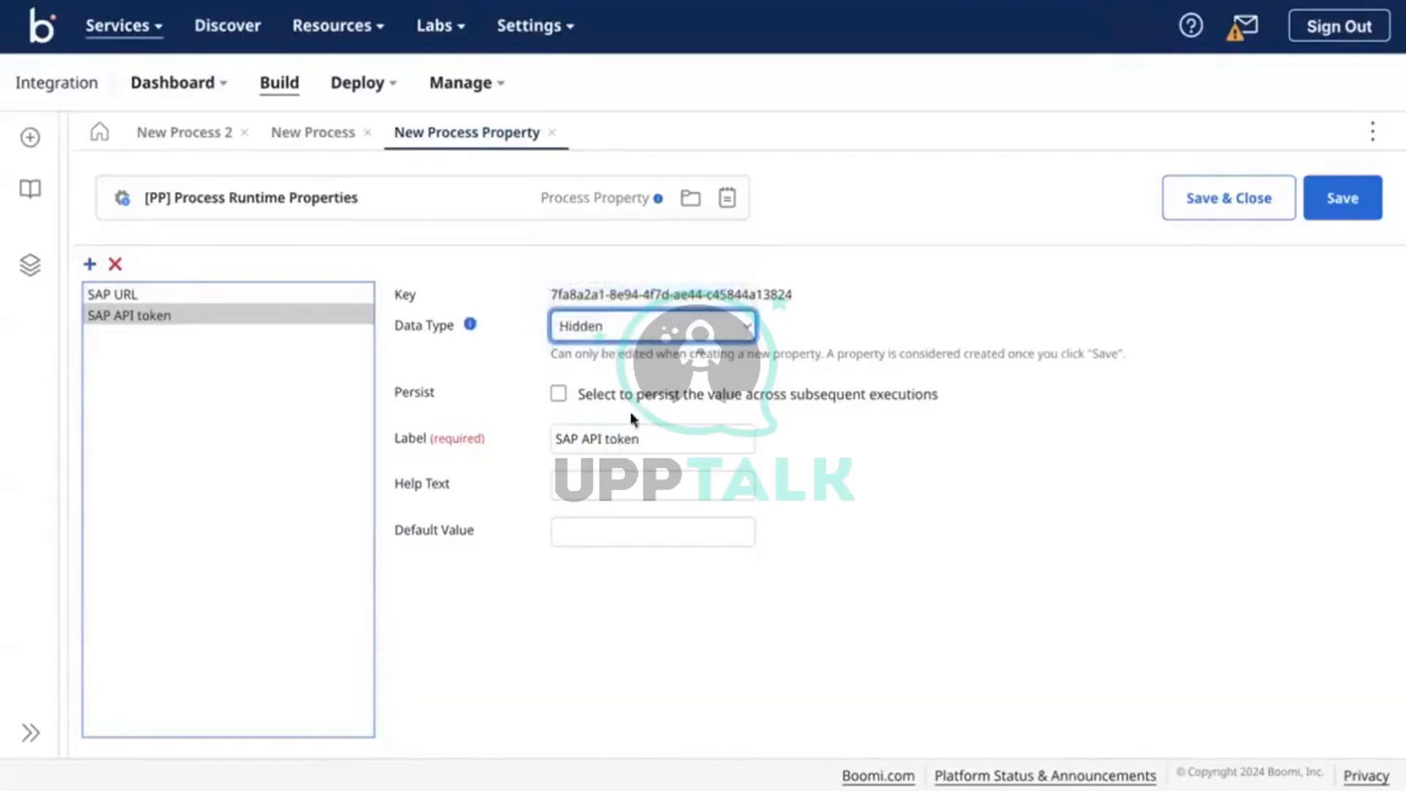
left_click(647, 331)
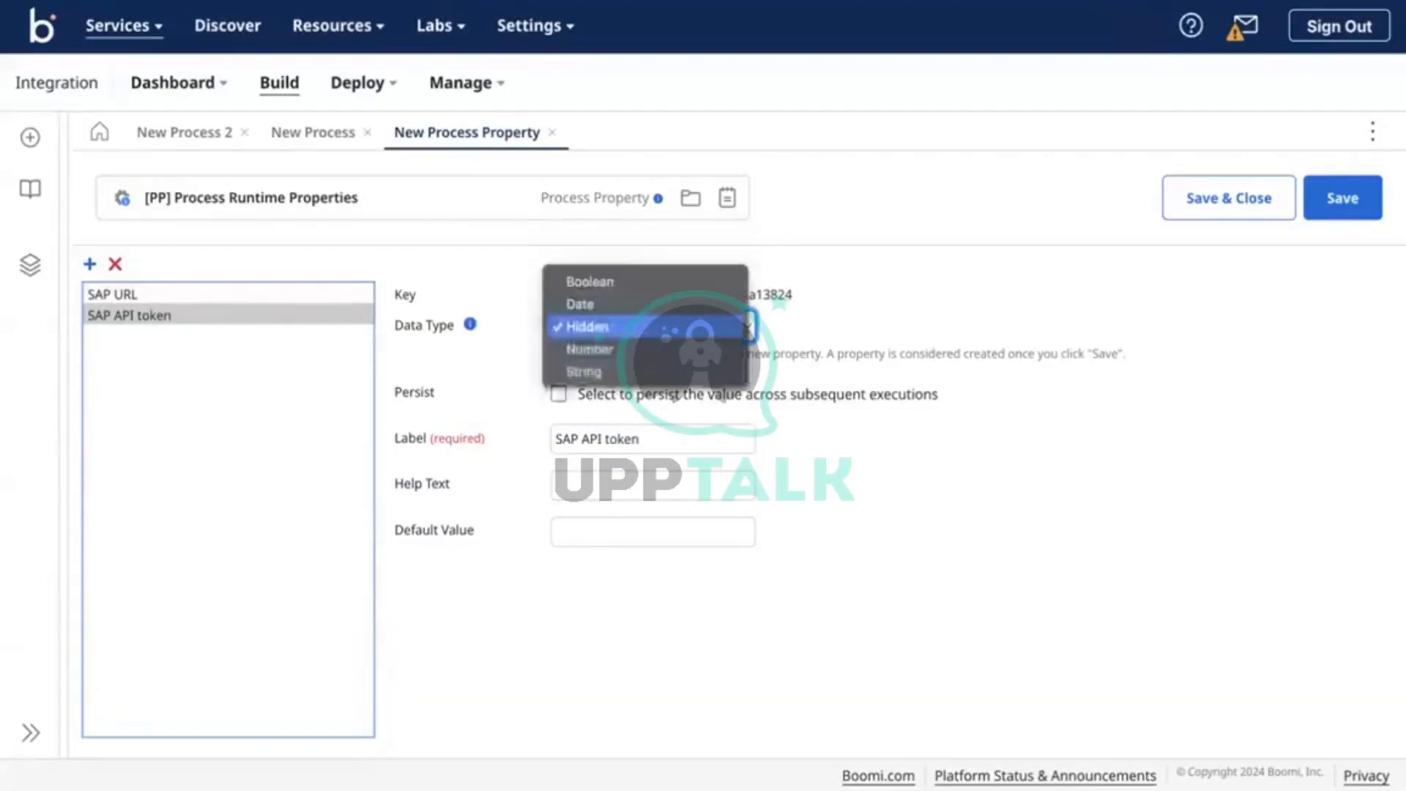
left_click(588, 542)
left_click(588, 540)
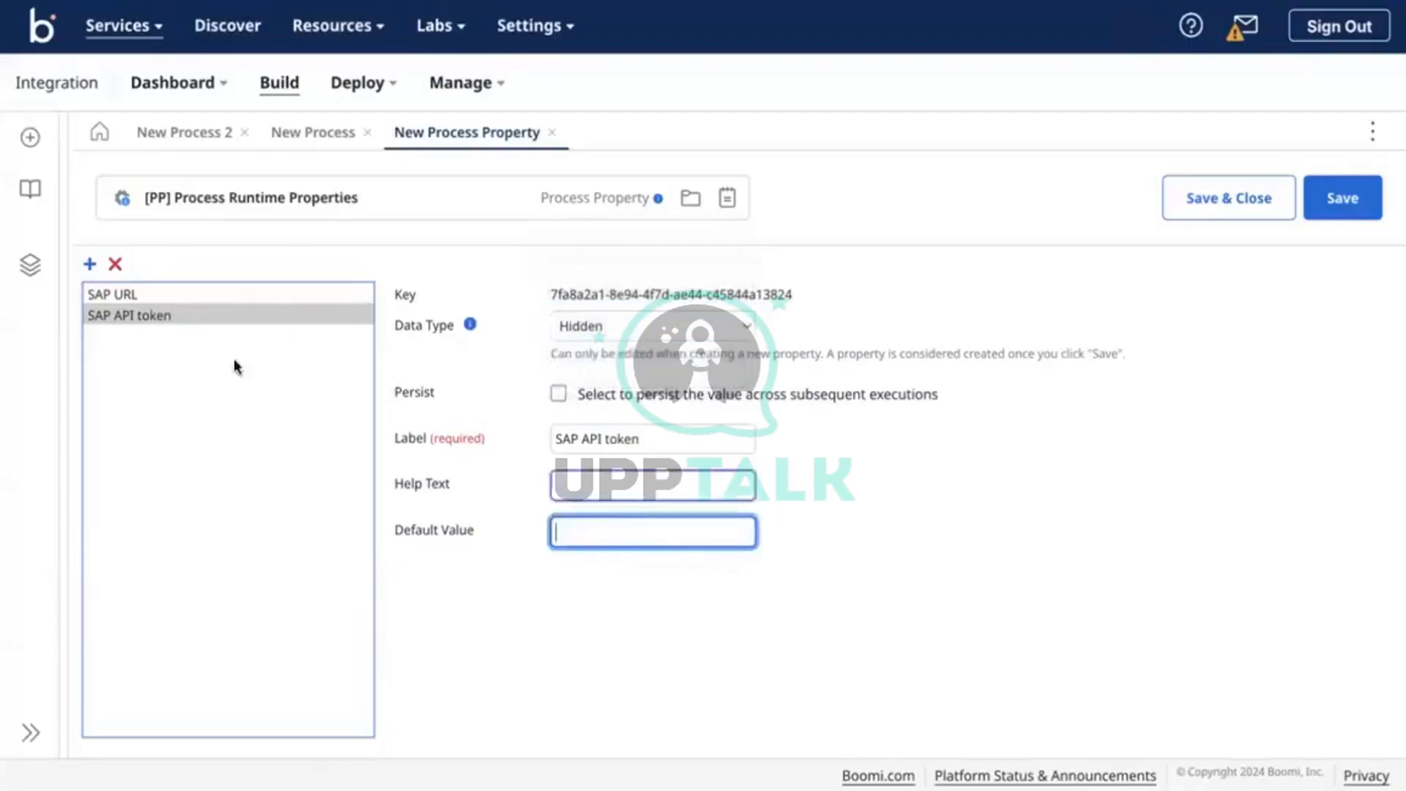
Review the SAP URL and SAP API token property settings and close the New Process Property component without saving
left_click(210, 296)
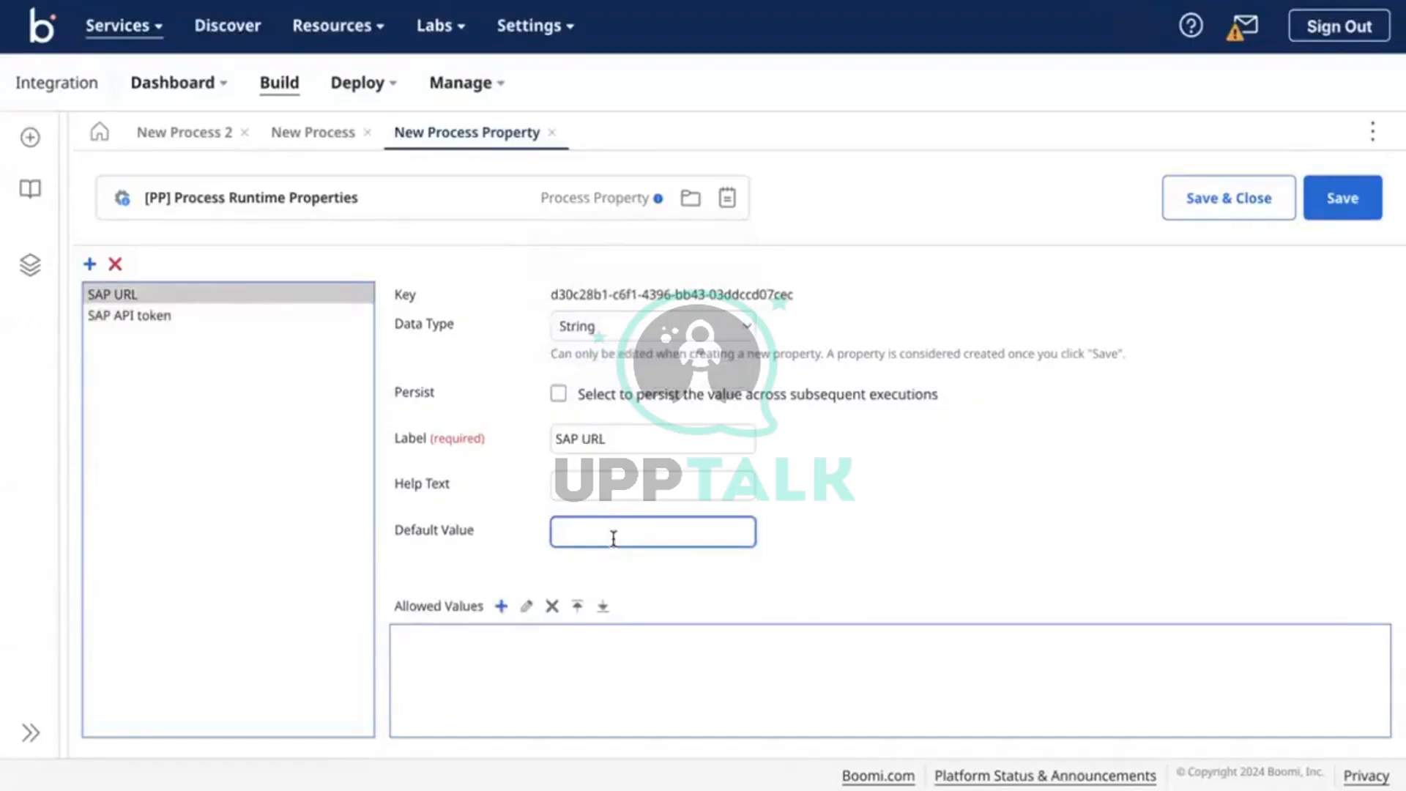
left_click(586, 527)
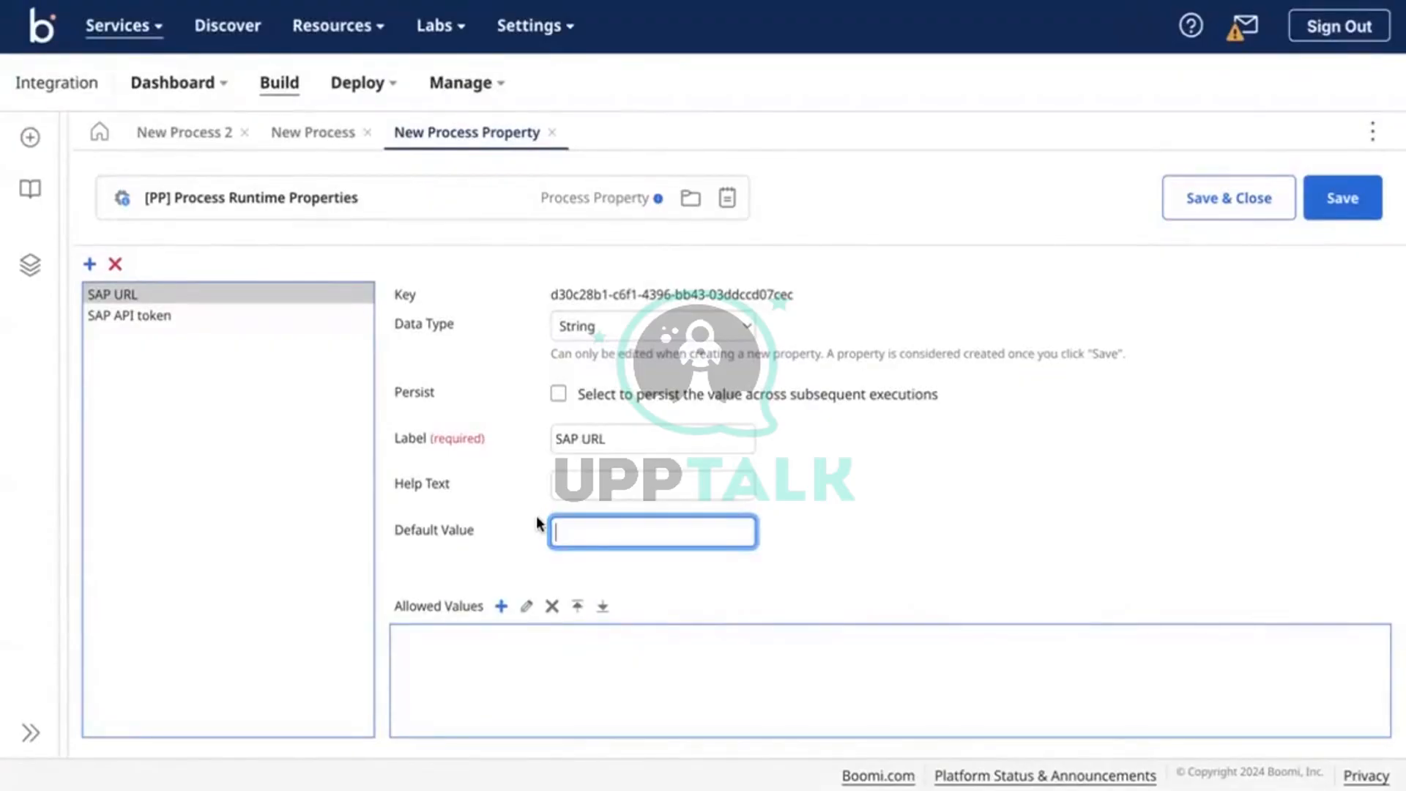
left_click(231, 320)
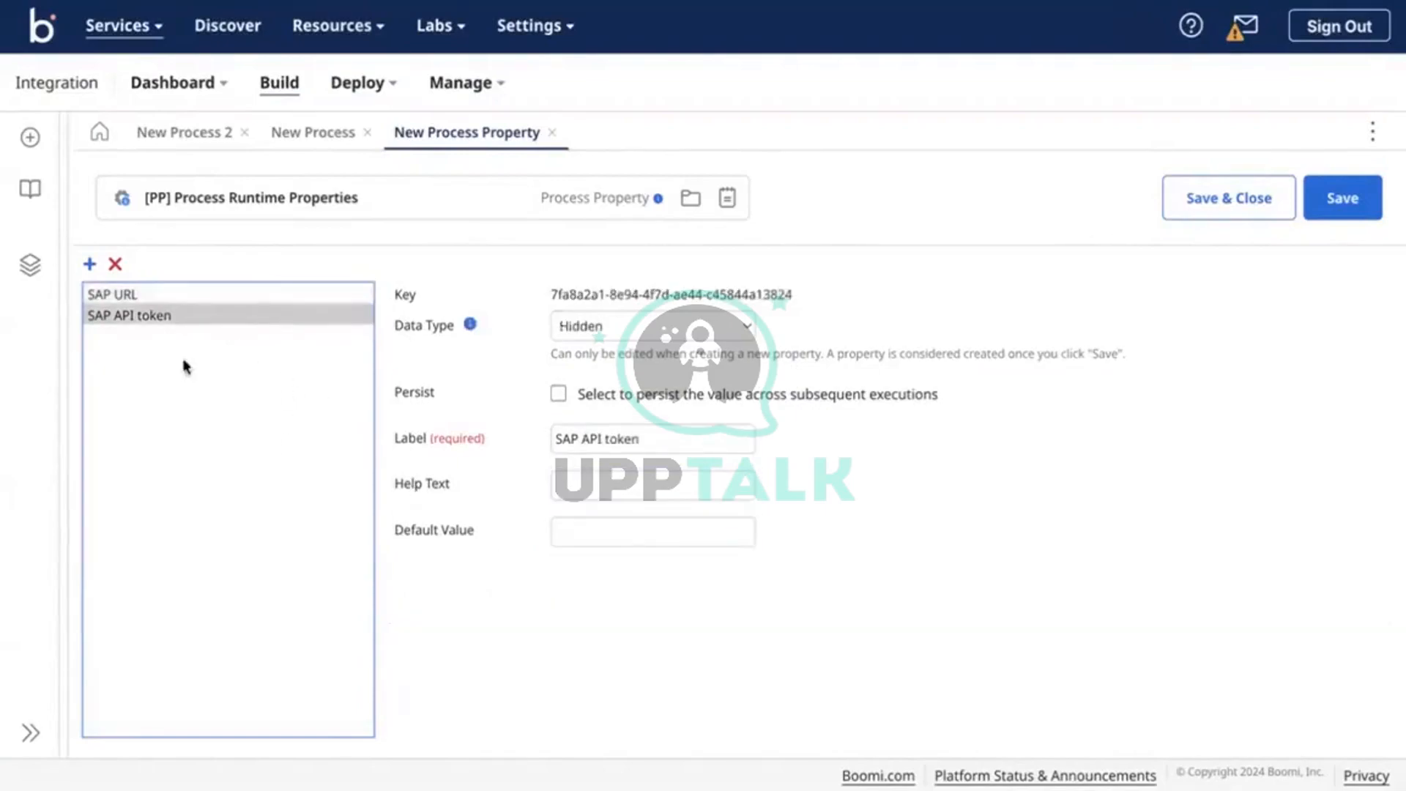
left_click(174, 297)
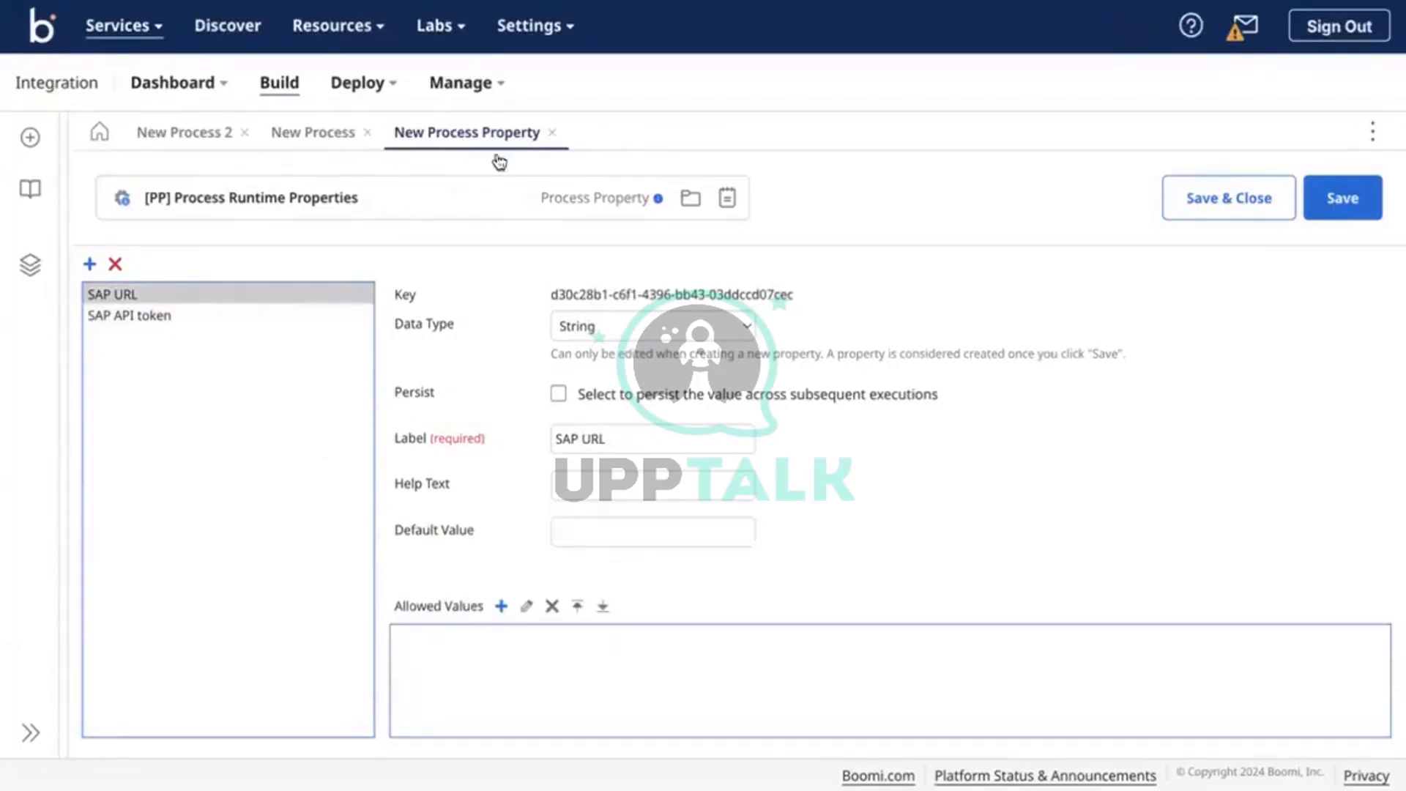
left_click(553, 133)
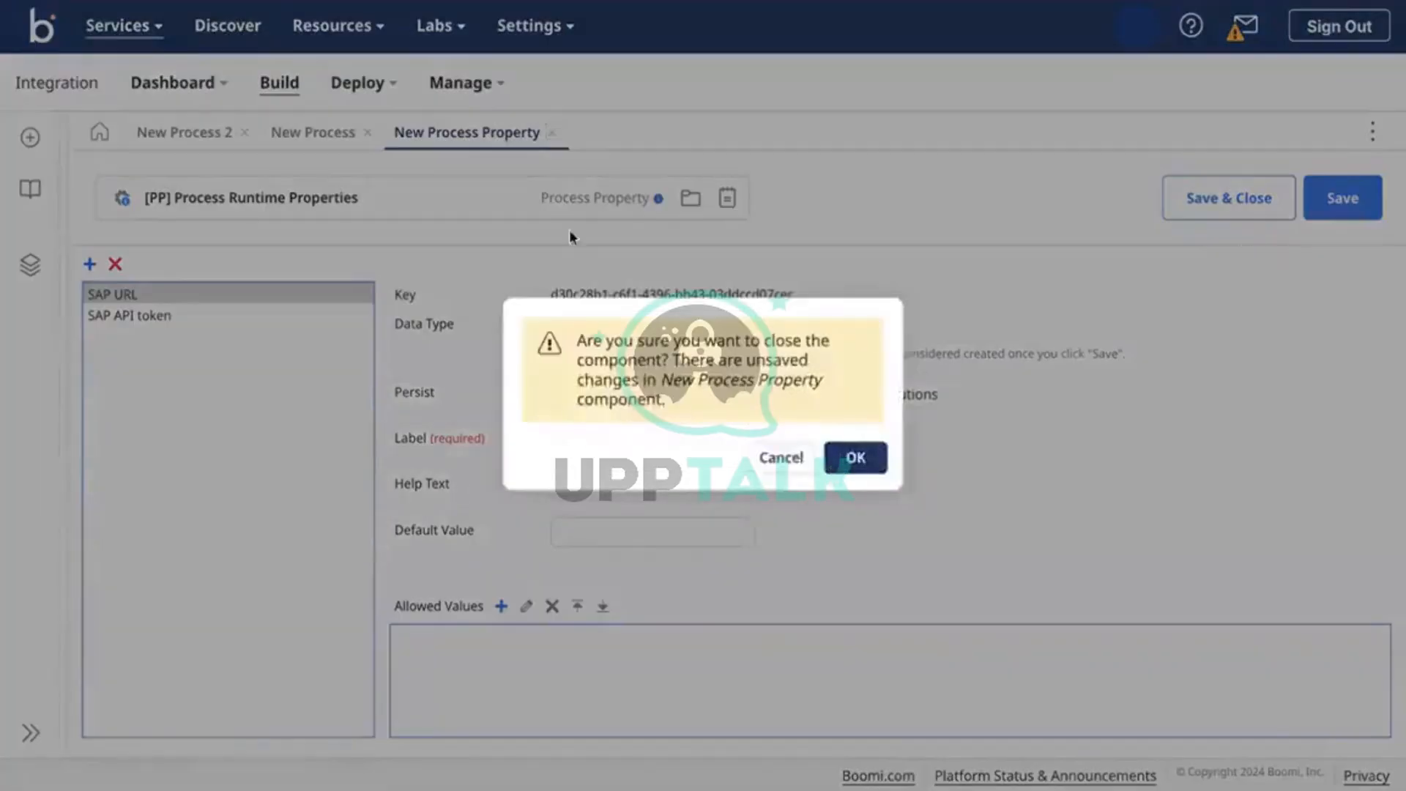
key("Return")
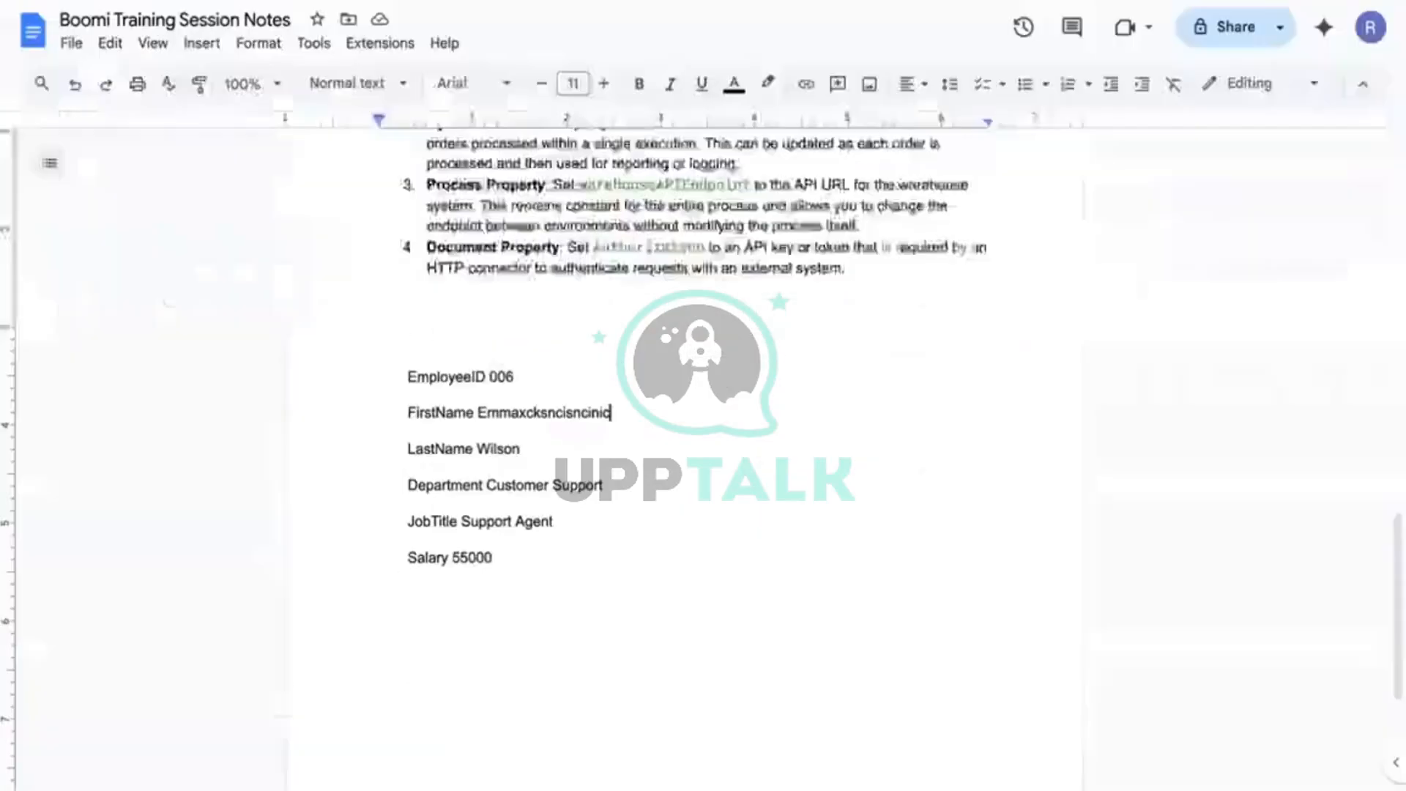
In the Boomi Training Session Notes document in Google Docs, examine the order processing examples for dynamic document and dynamic process properties
scroll(621, 340, "up", 5)
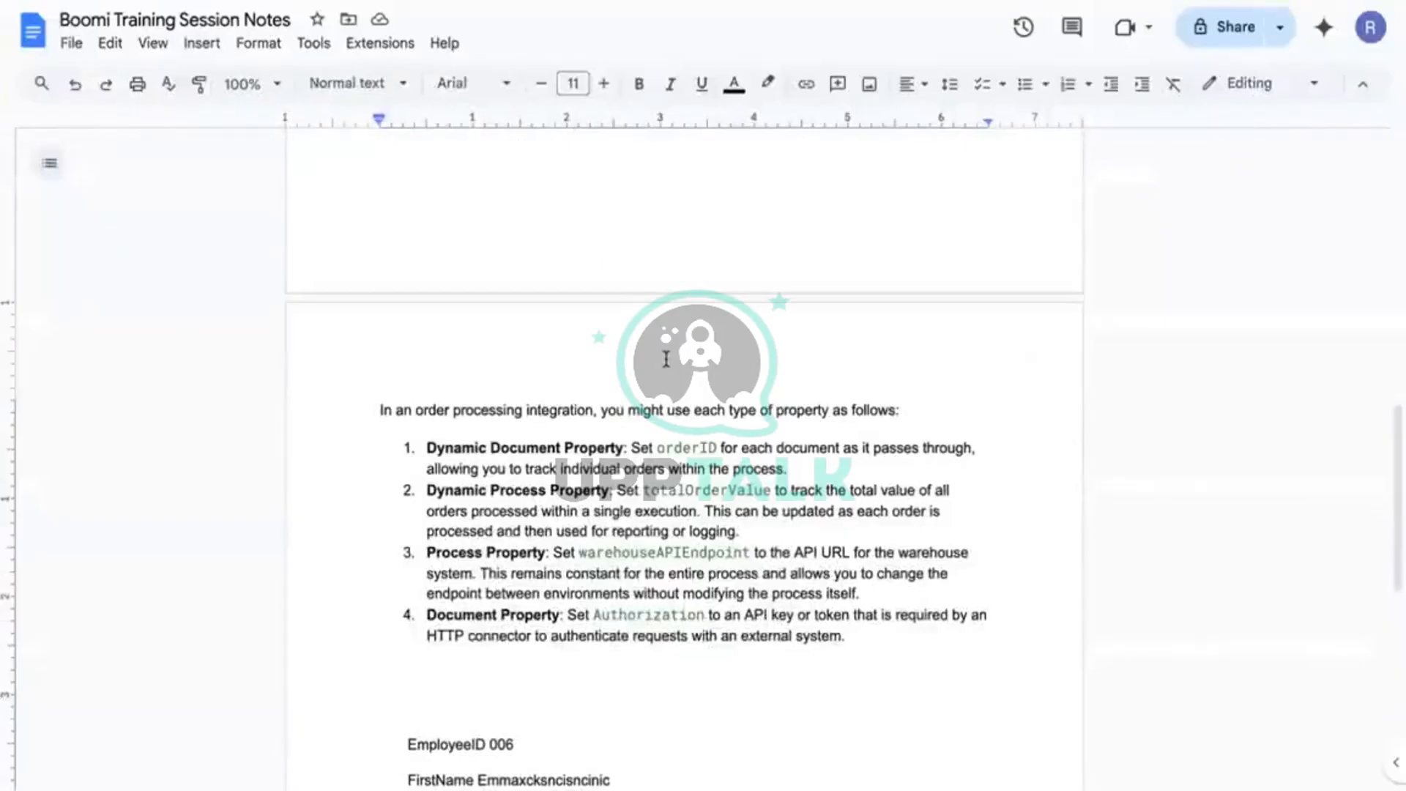
scroll(587, 305, "down", 1)
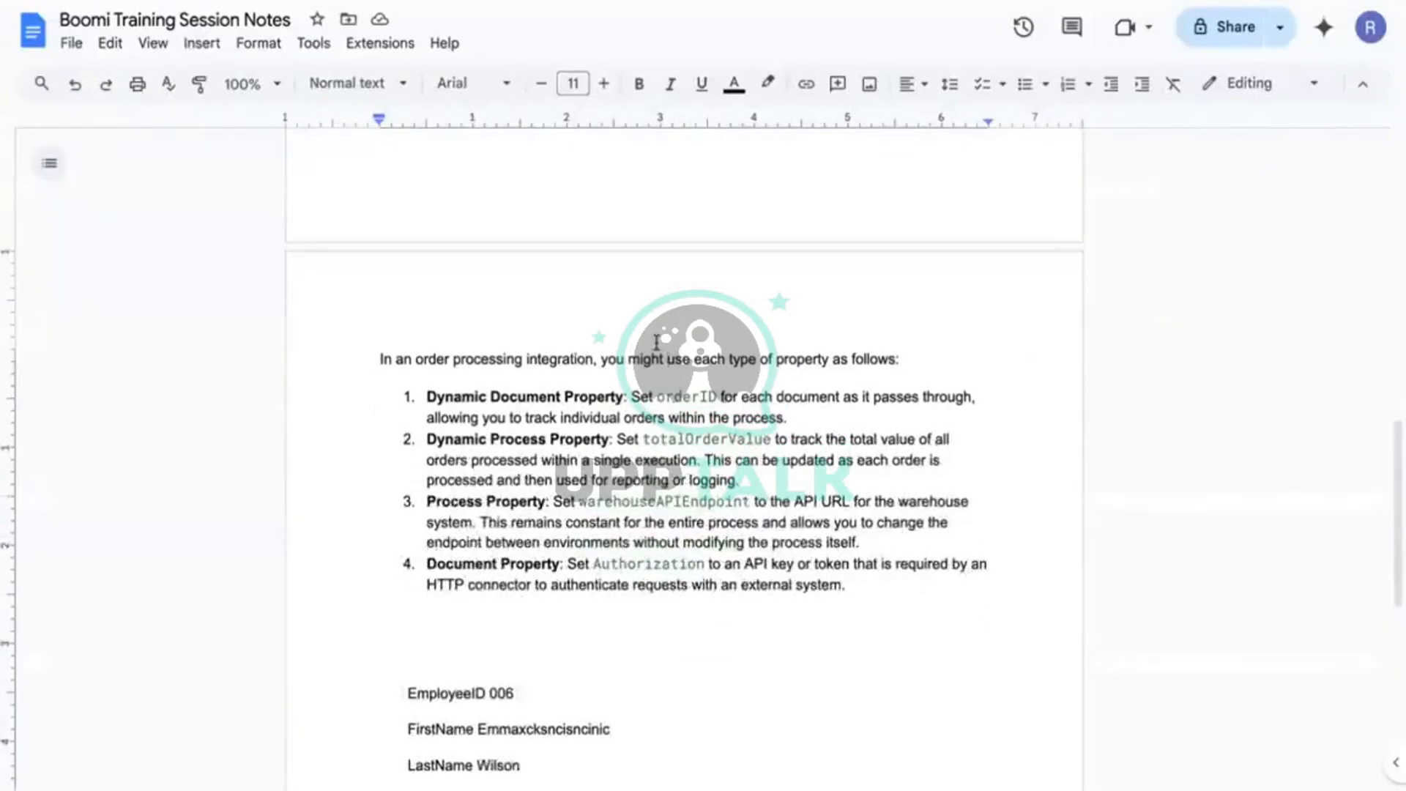
scroll(651, 336, "down", 1)
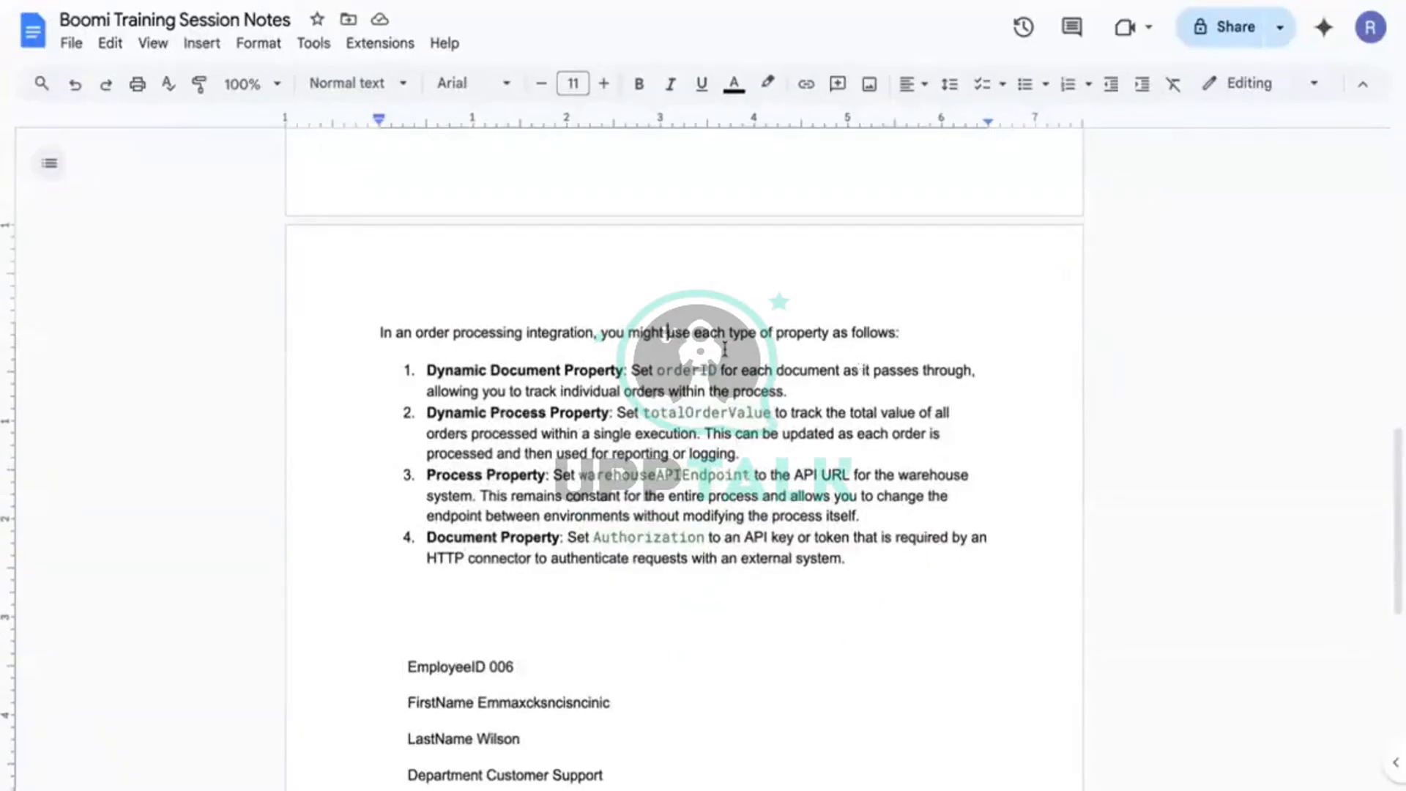
left_click_drag(437, 371, 614, 374)
left_click(659, 371)
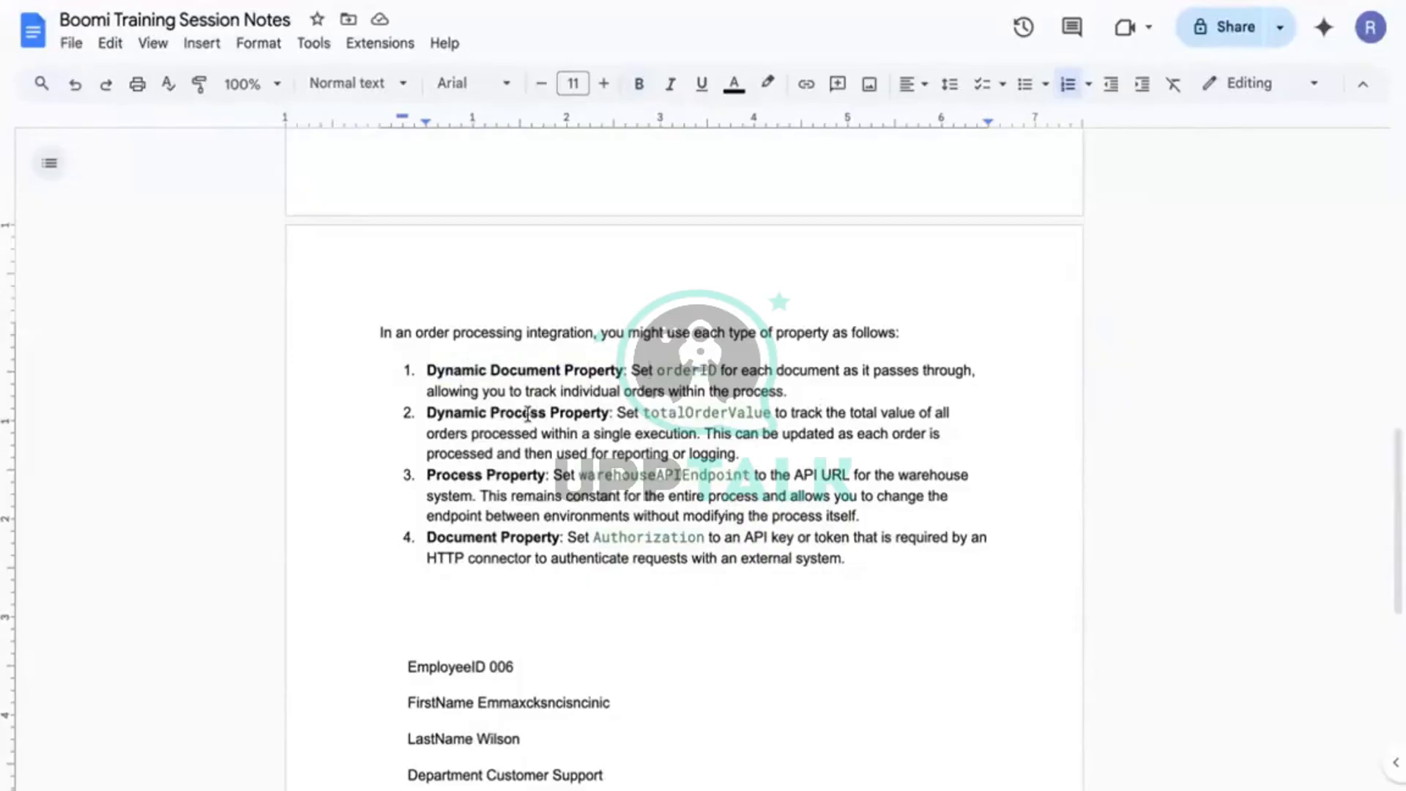
left_click(412, 431)
double_click(660, 416)
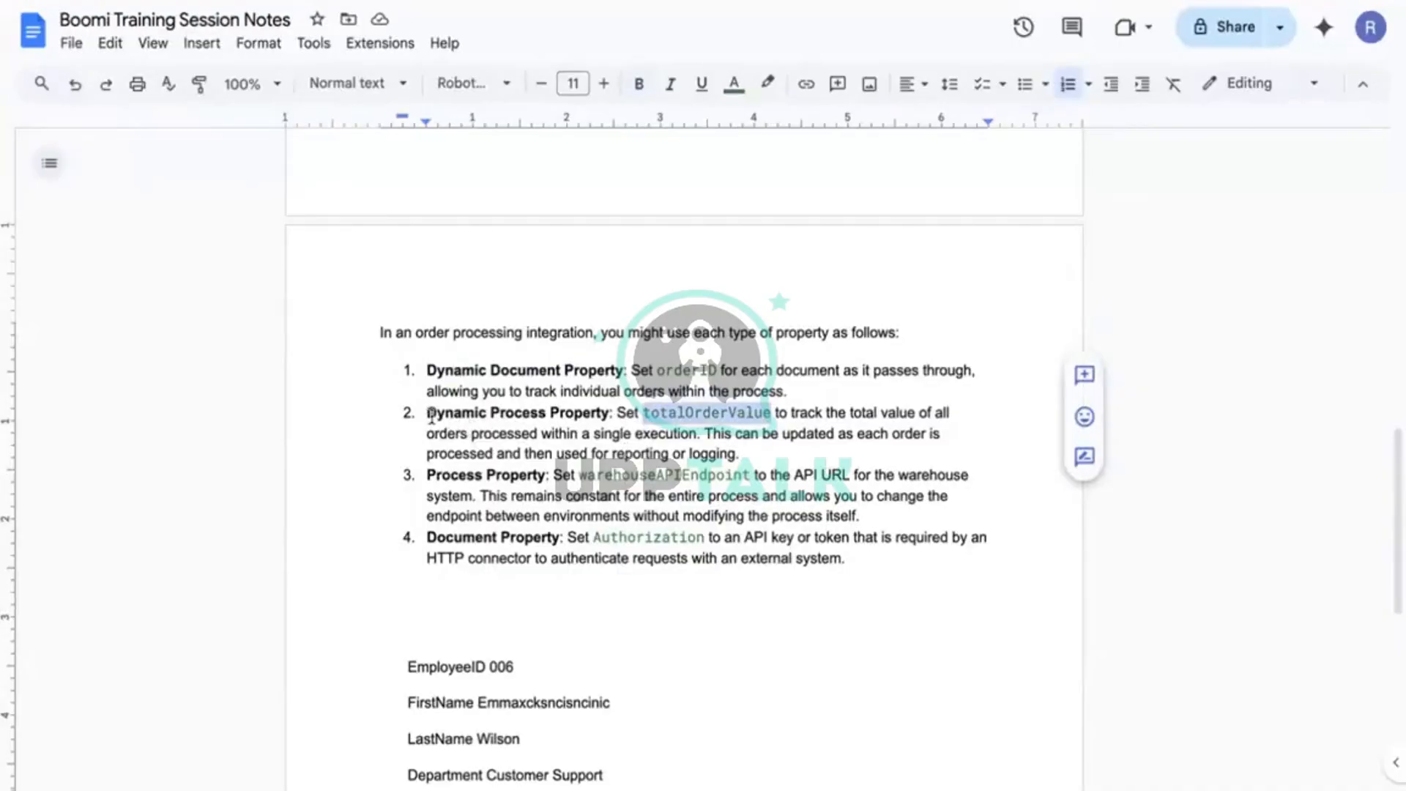
Examine the Dynamic Process Property example in the order processing list of the session notes
left_click_drag(426, 414, 578, 414)
left_click(587, 433)
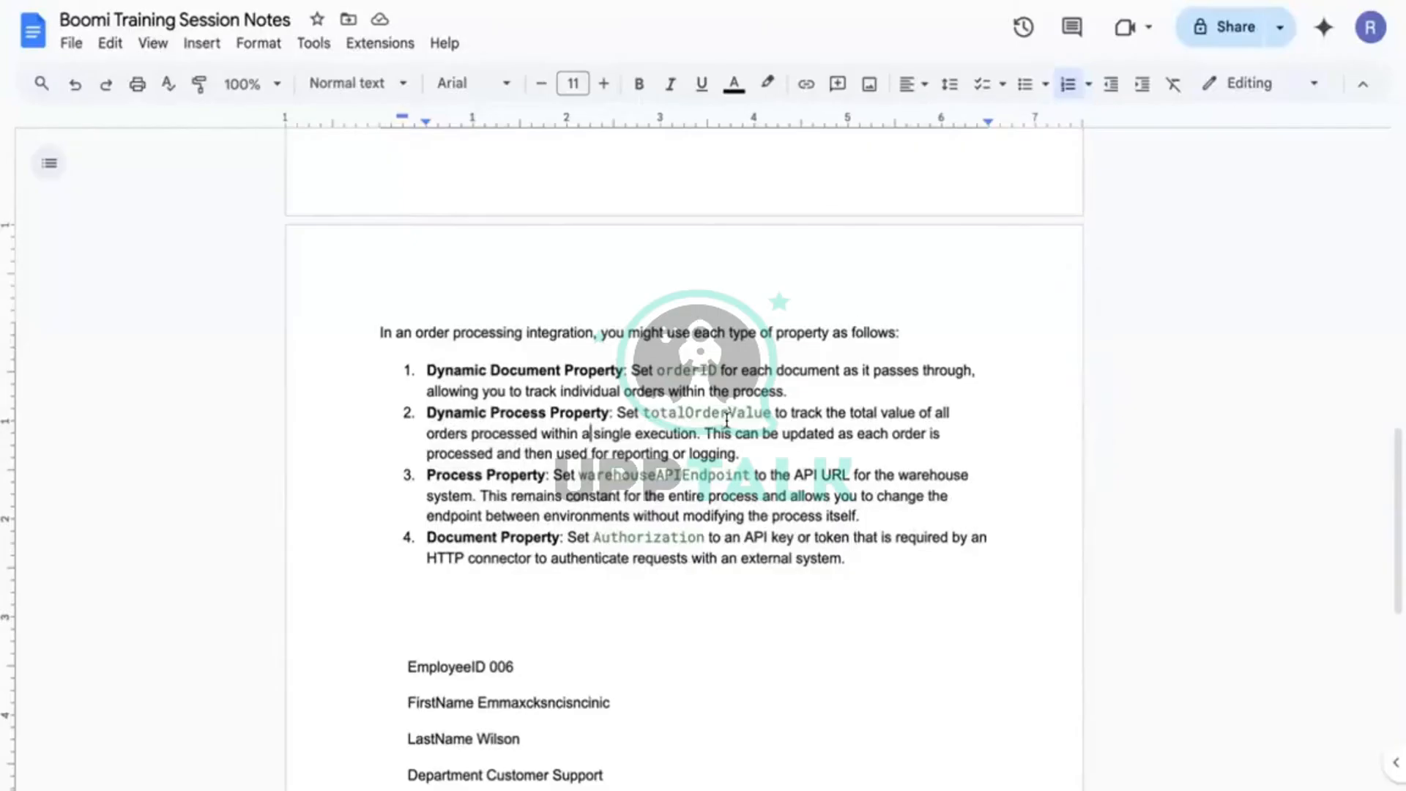
scroll(699, 398, "up", 2)
Switch to Boomi and remove the Set Properties step from New Process 2
left_click(227, 294)
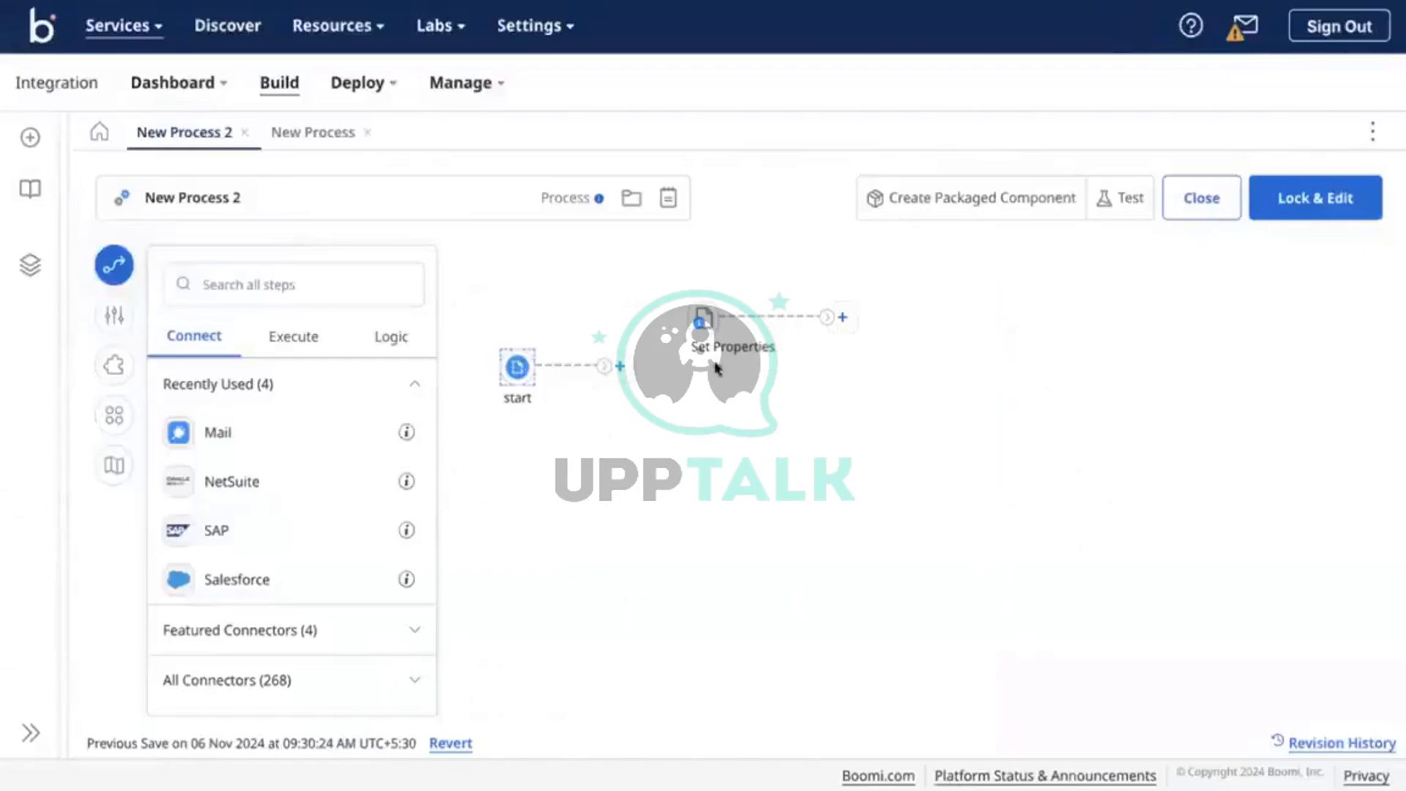
mouse_move(704, 323)
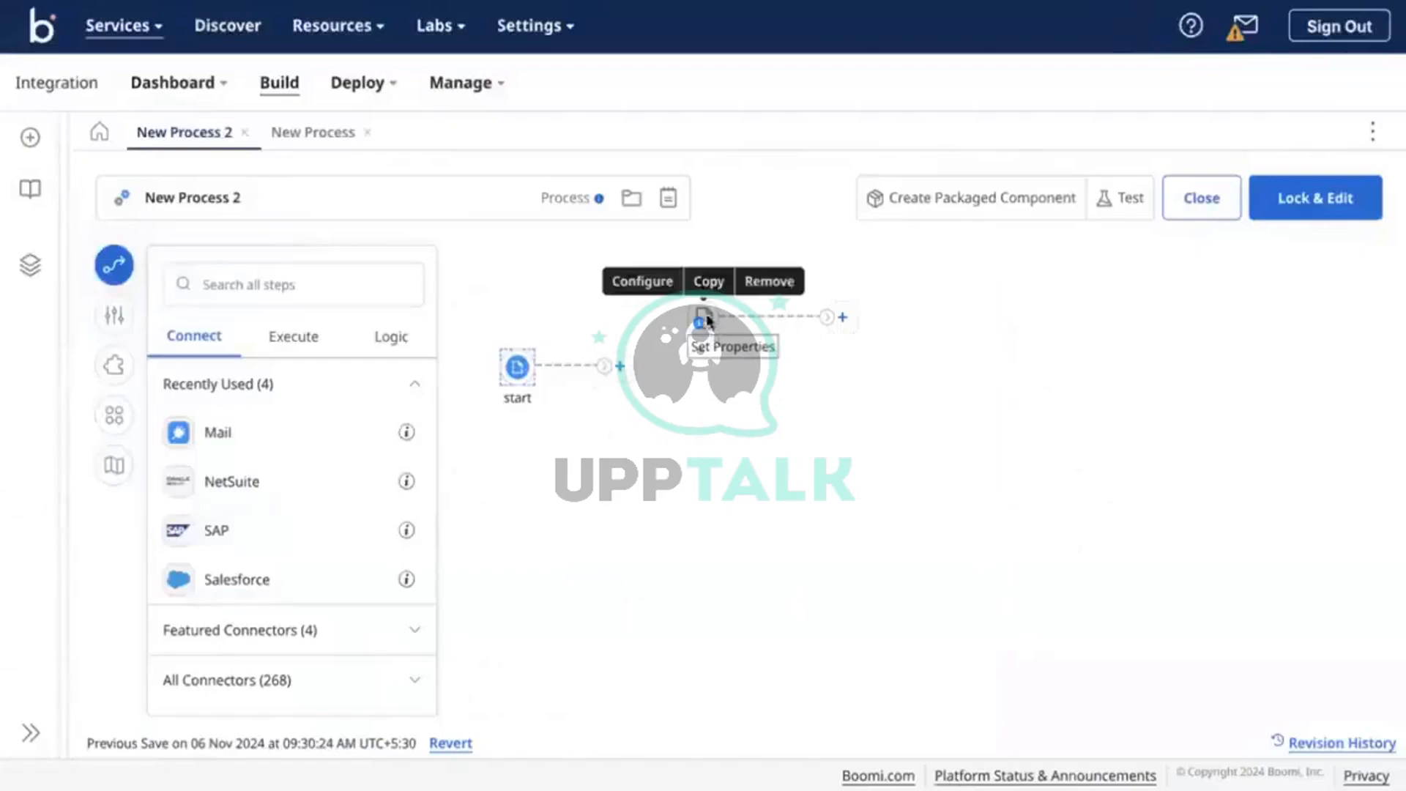
left_click(747, 286)
left_click(854, 446)
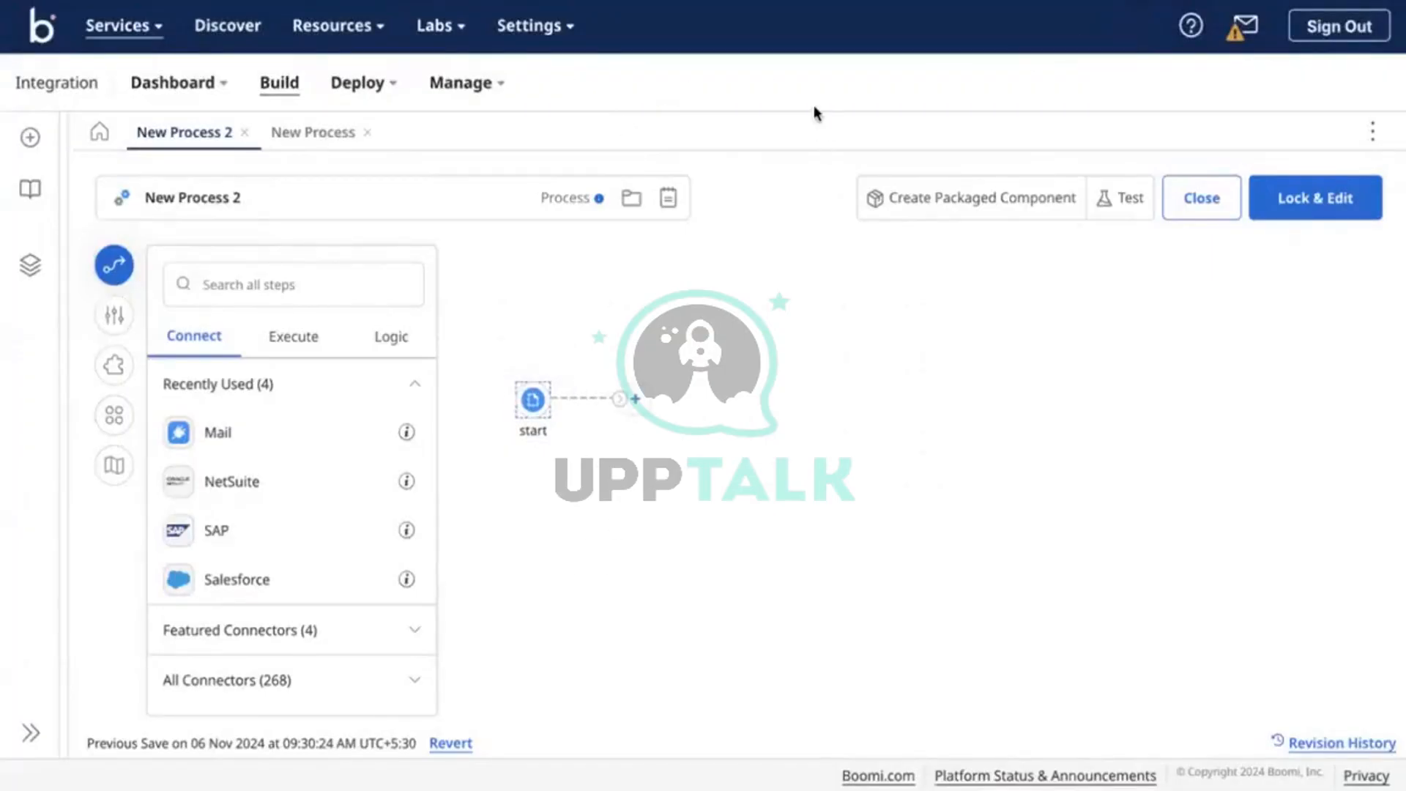
Add a Message step beside the start step on the New Process 2 canvas
left_click(300, 336)
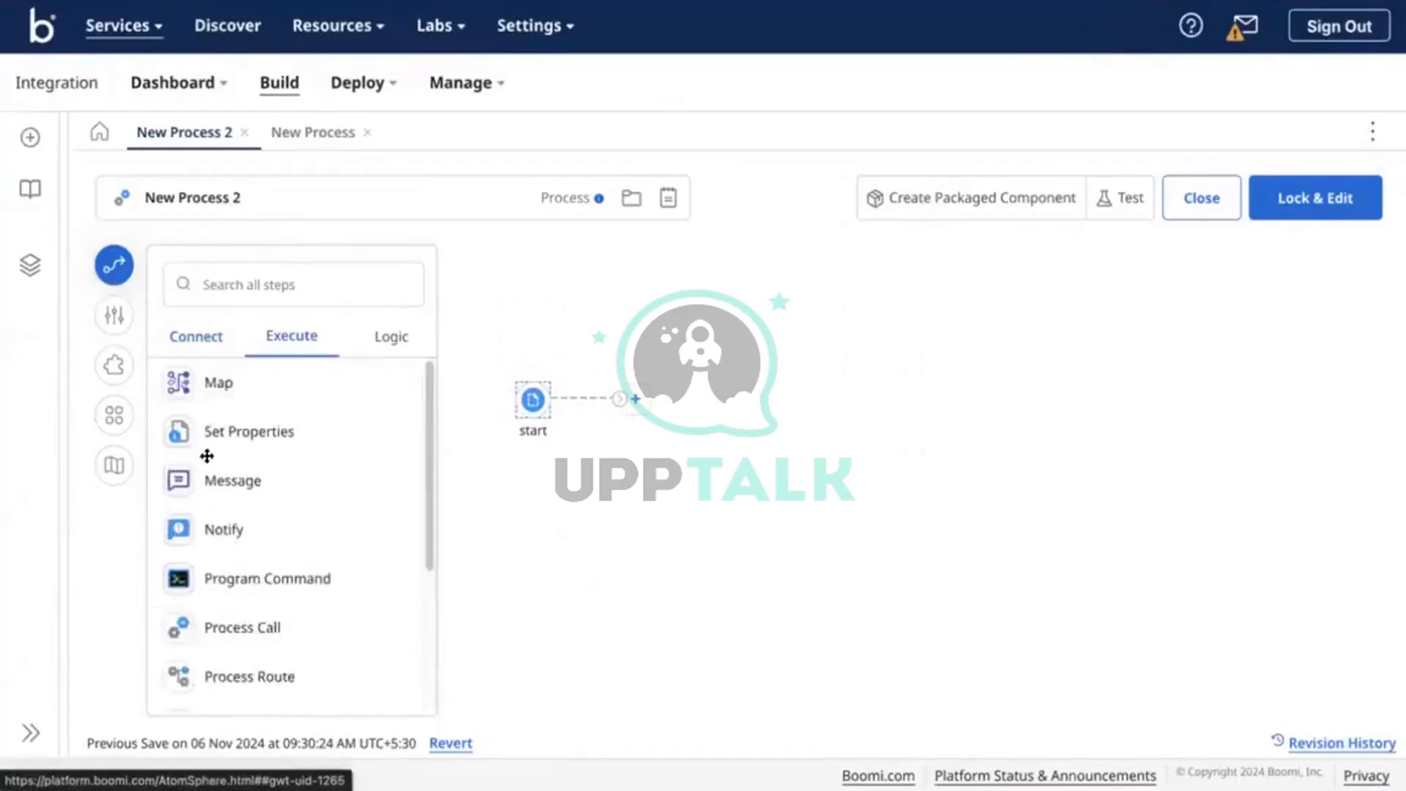
left_click_drag(205, 480, 687, 399)
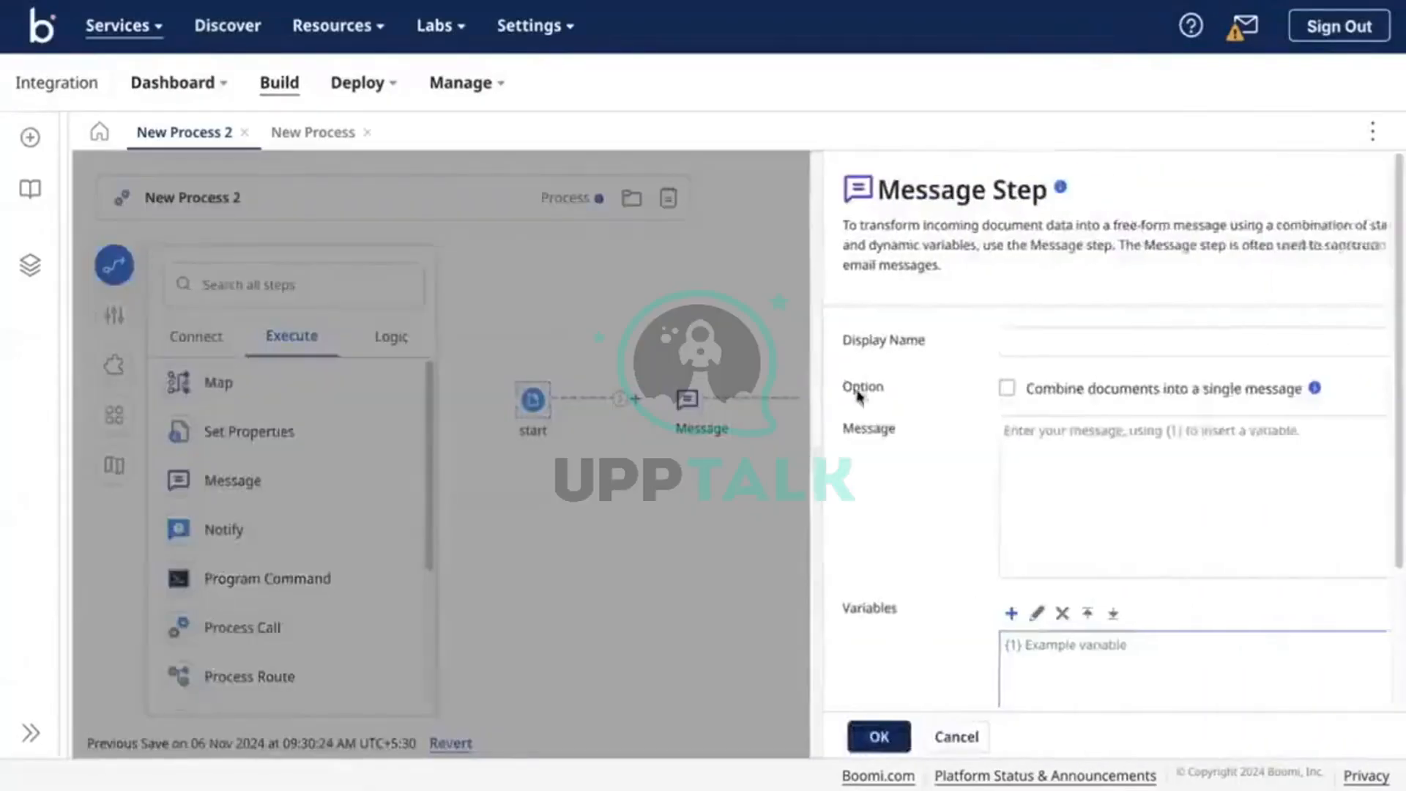
left_click(1029, 343)
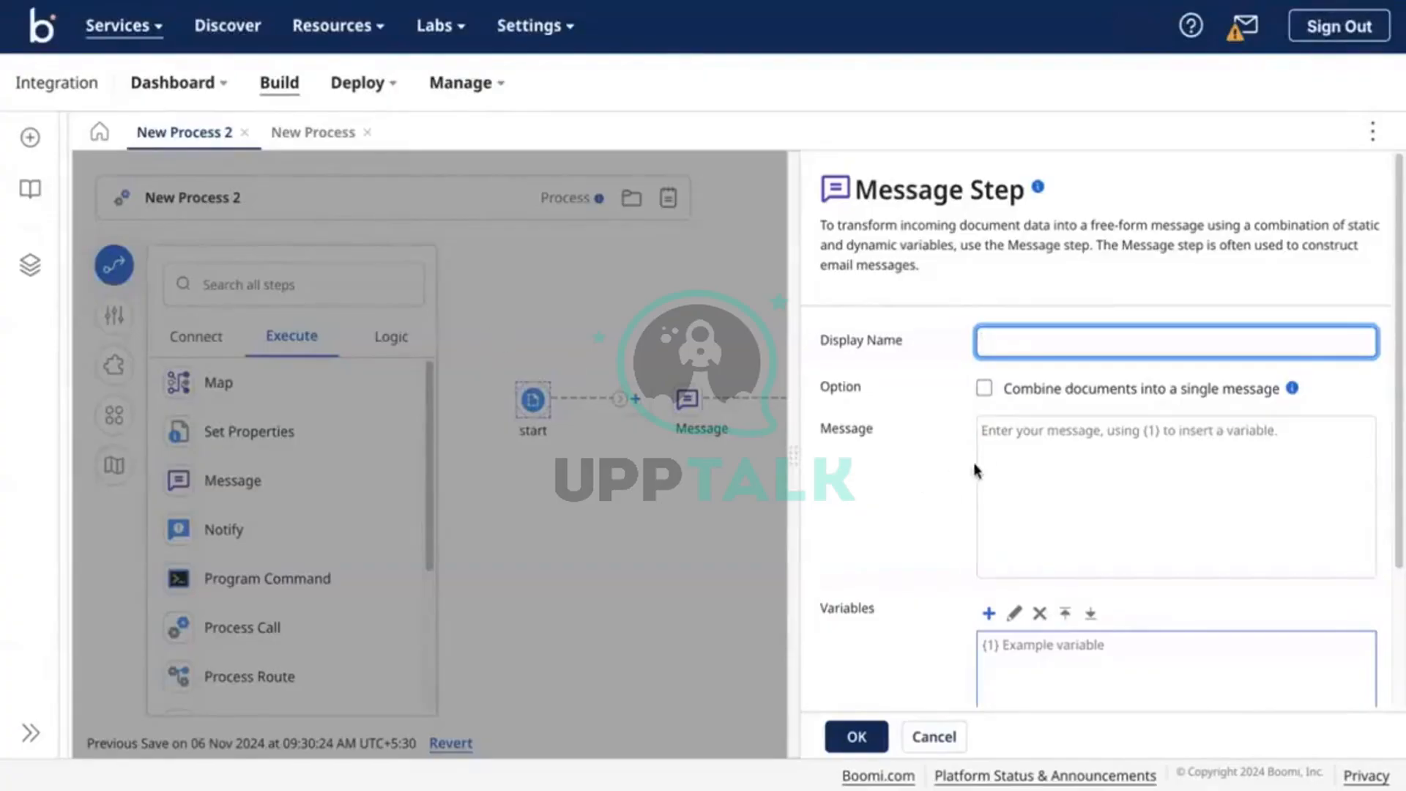
Copy the FLAT FILE employee data from the Sample Data Boomi document in Google Docs into the Message step's message text in Boomi
left_click(1018, 460)
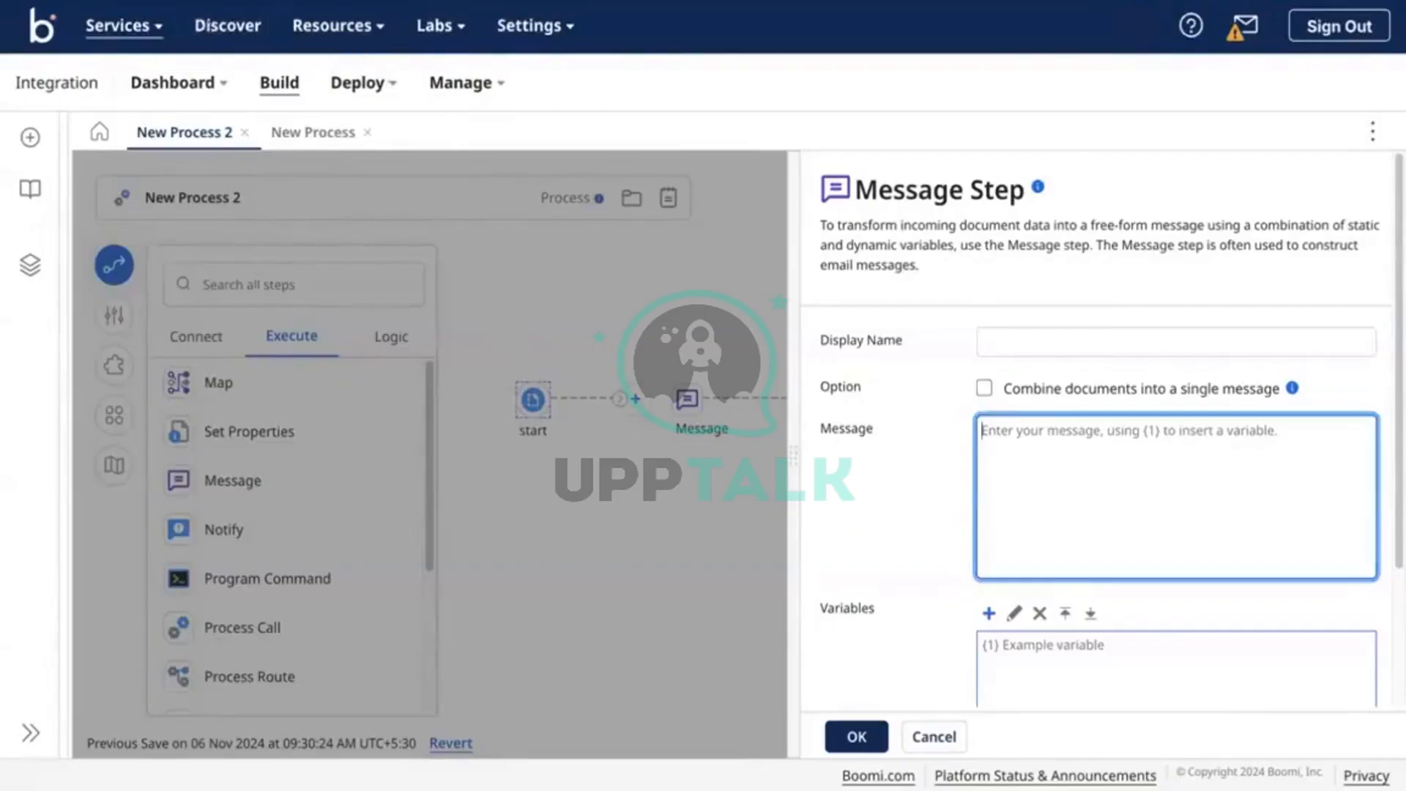
key("ctrl+Tab")
scroll(606, 440, "down", 12)
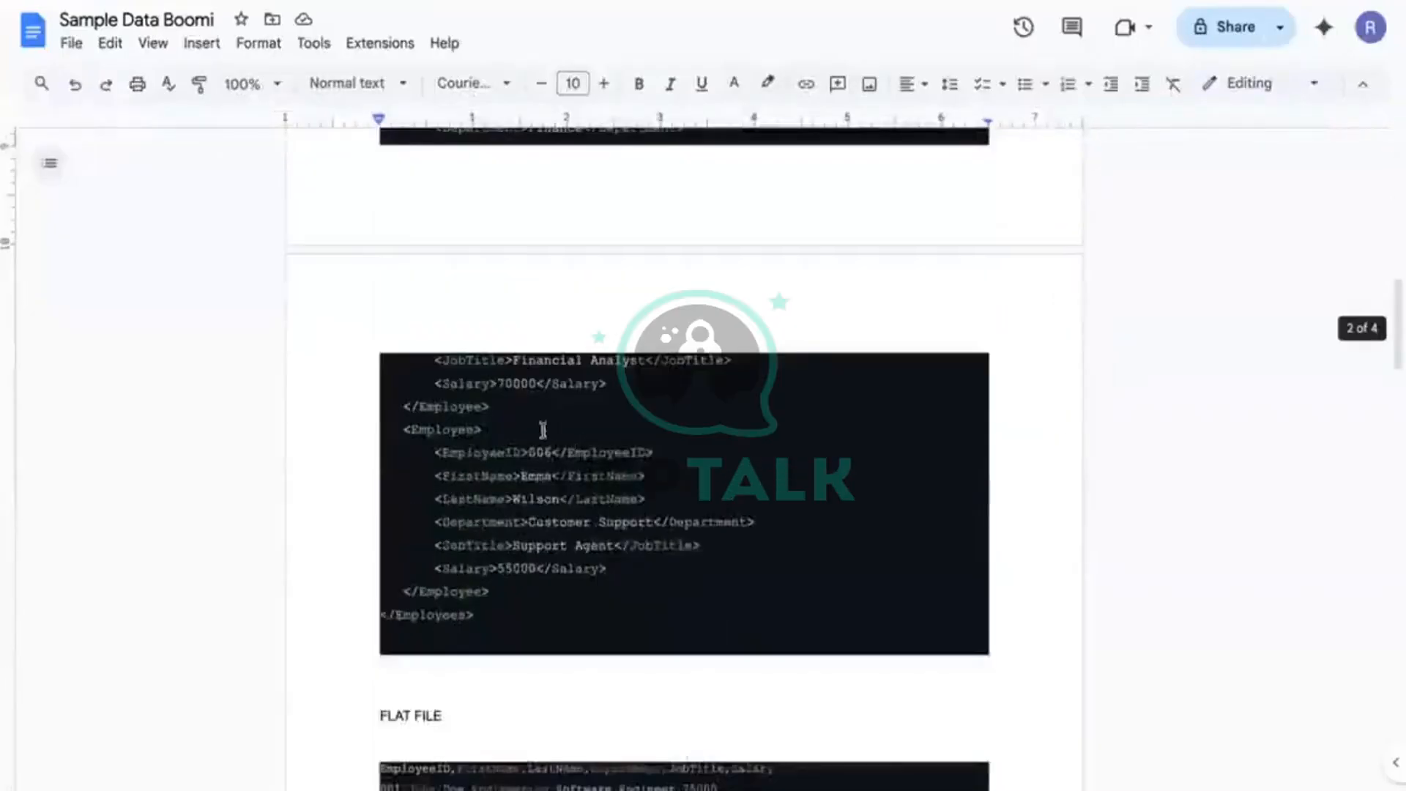
scroll(542, 430, "down", 8)
scroll(753, 433, "up", 1)
left_click(754, 405)
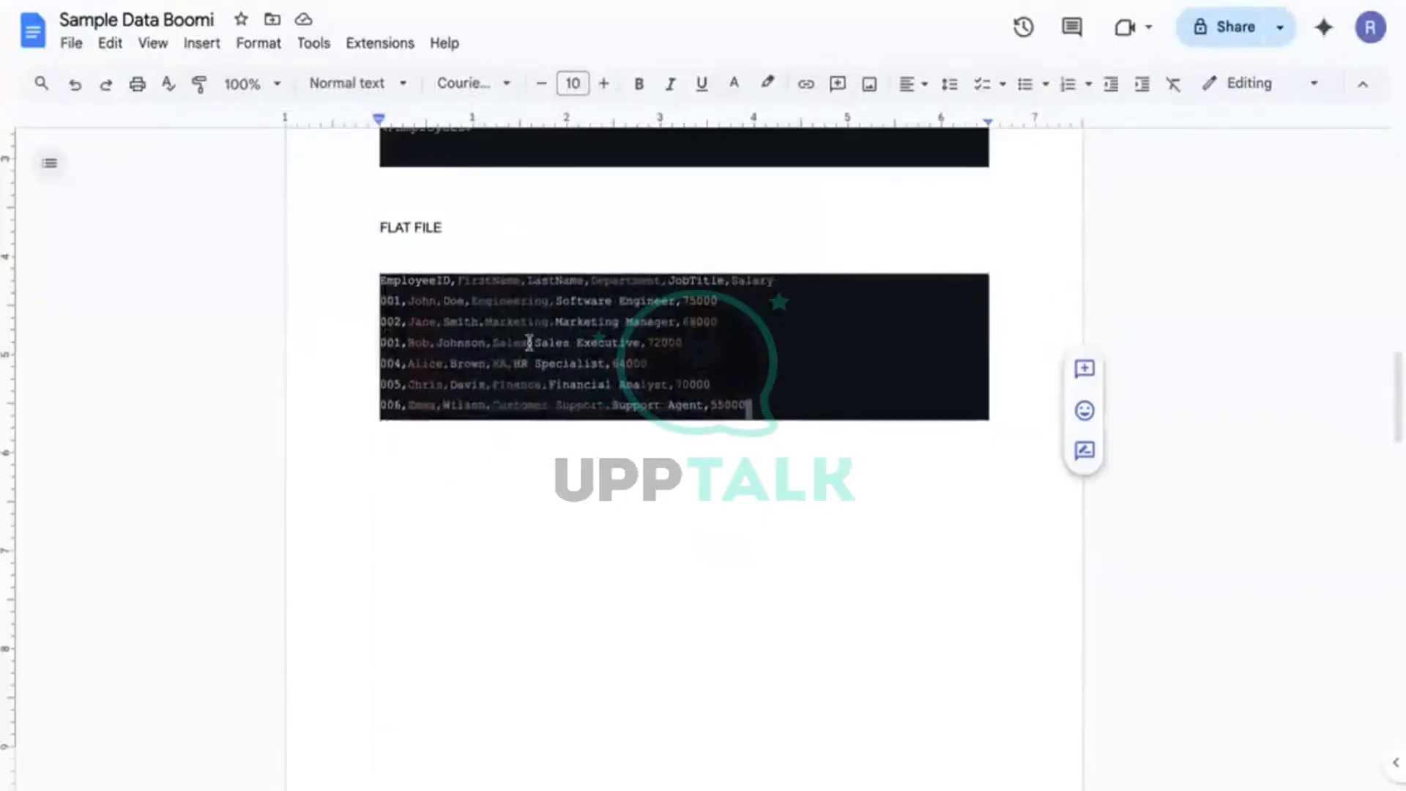
left_click_drag(529, 342, 382, 281)
key("ctrl+c")
left_click(726, 366)
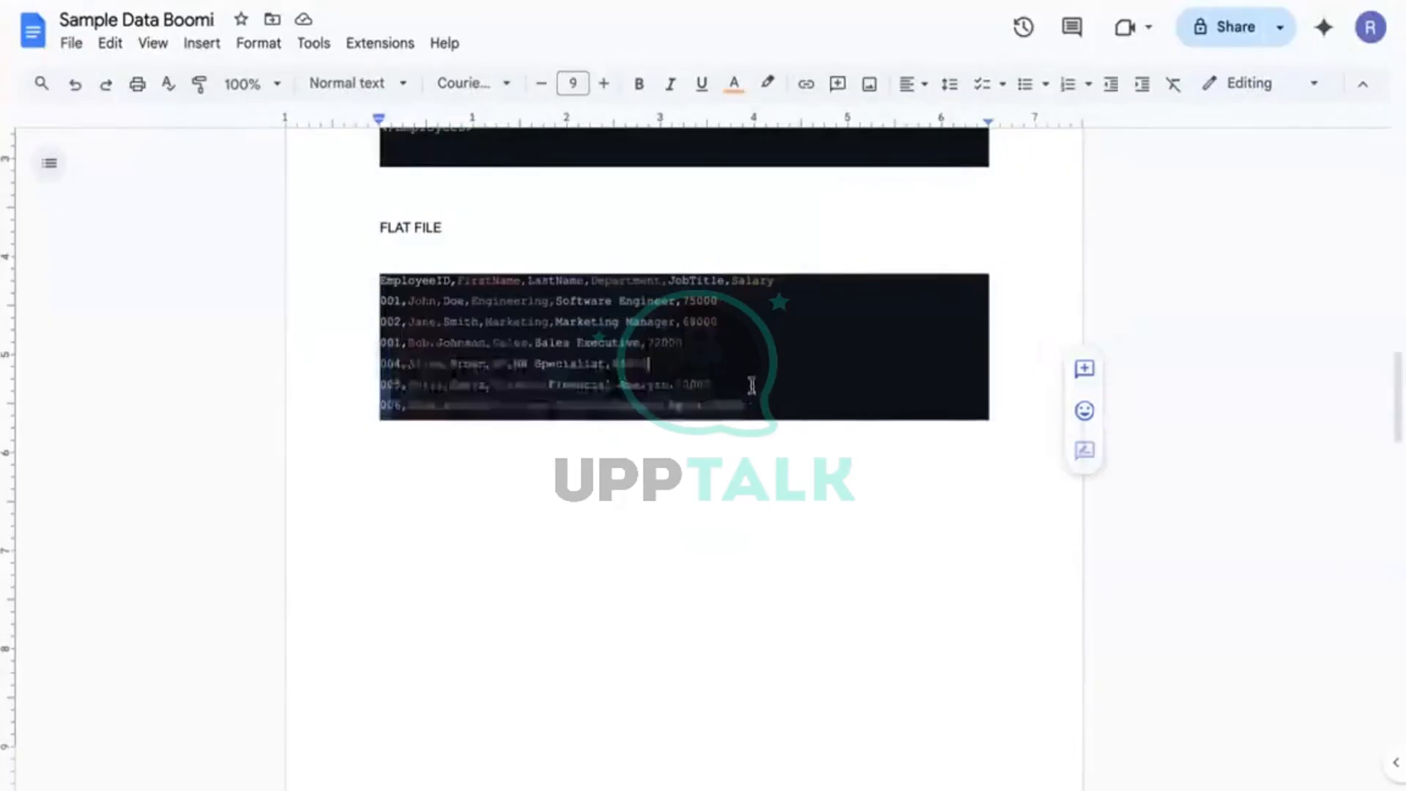
left_click_drag(754, 403, 377, 260)
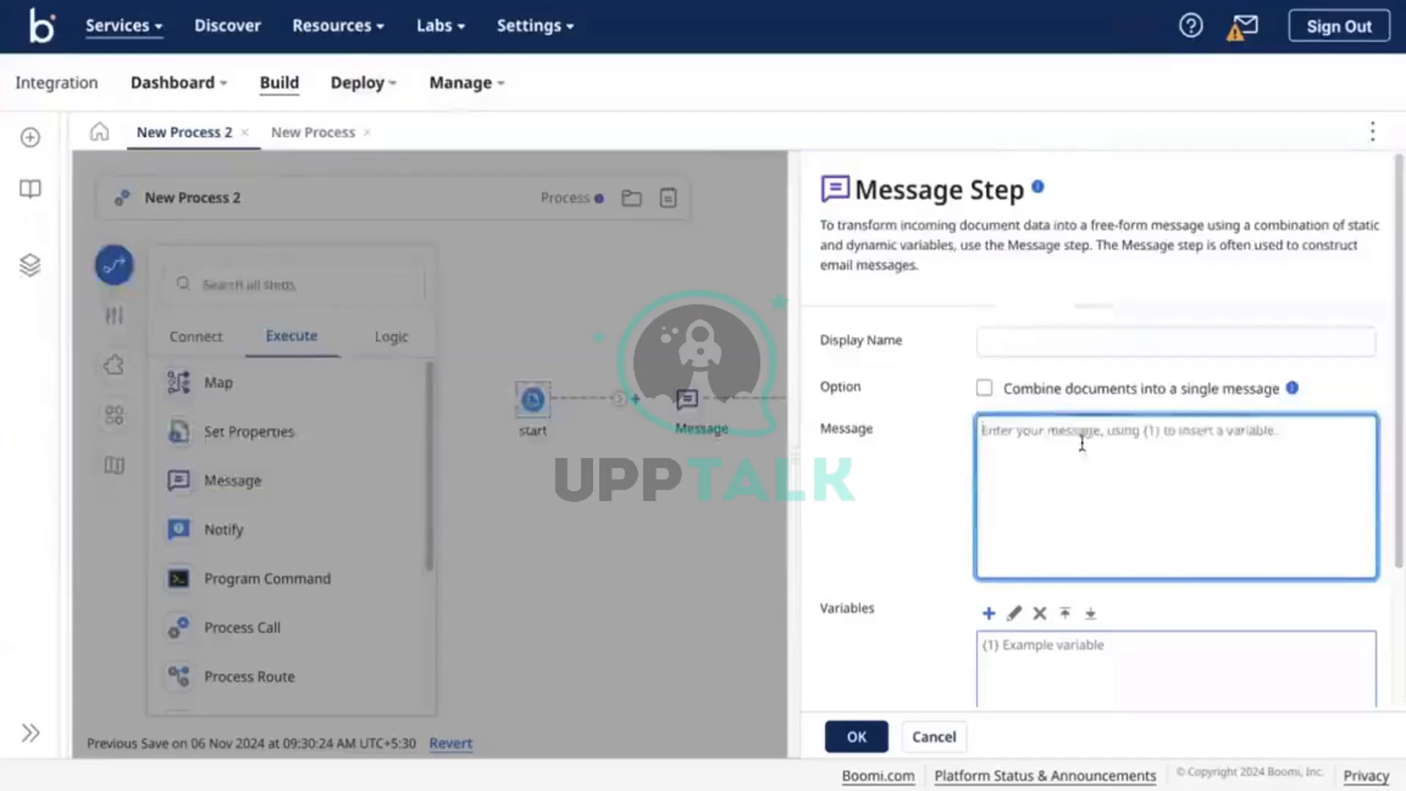
key("ctrl+v")
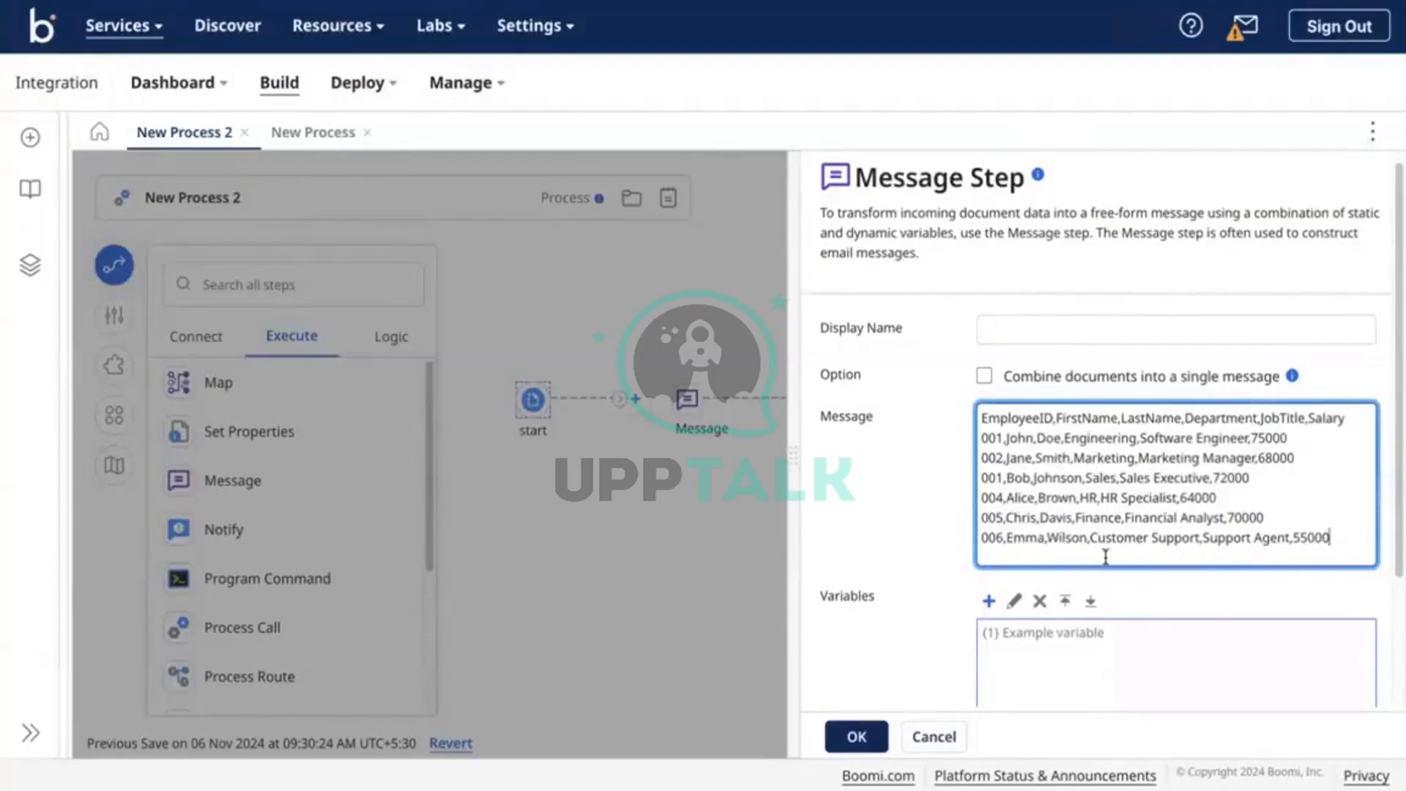
Set the Message step's display name to CSV Employee Data and apply the step settings
left_click(1039, 331)
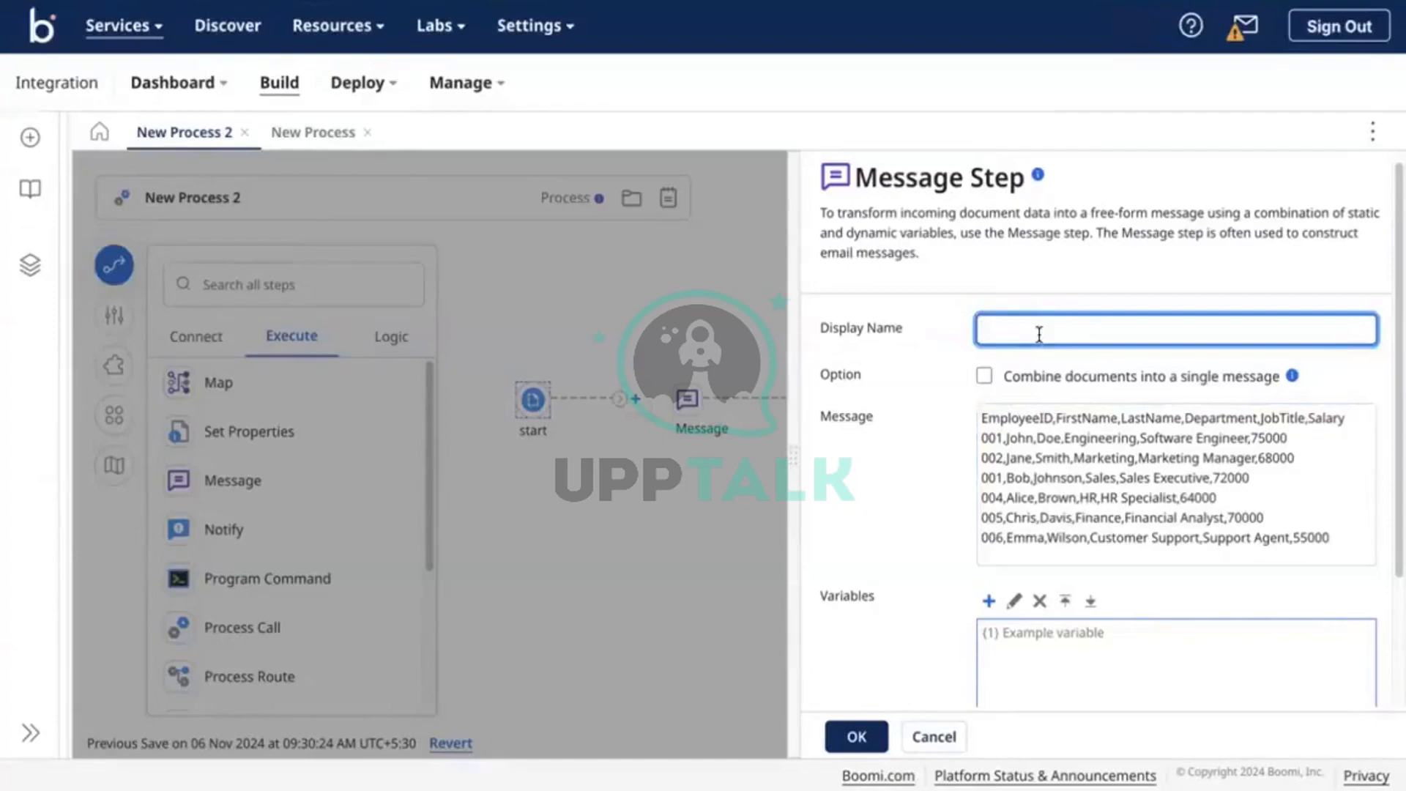
type("E")
type("CSV")
type(" Employee")
type(" Data")
left_click(855, 735)
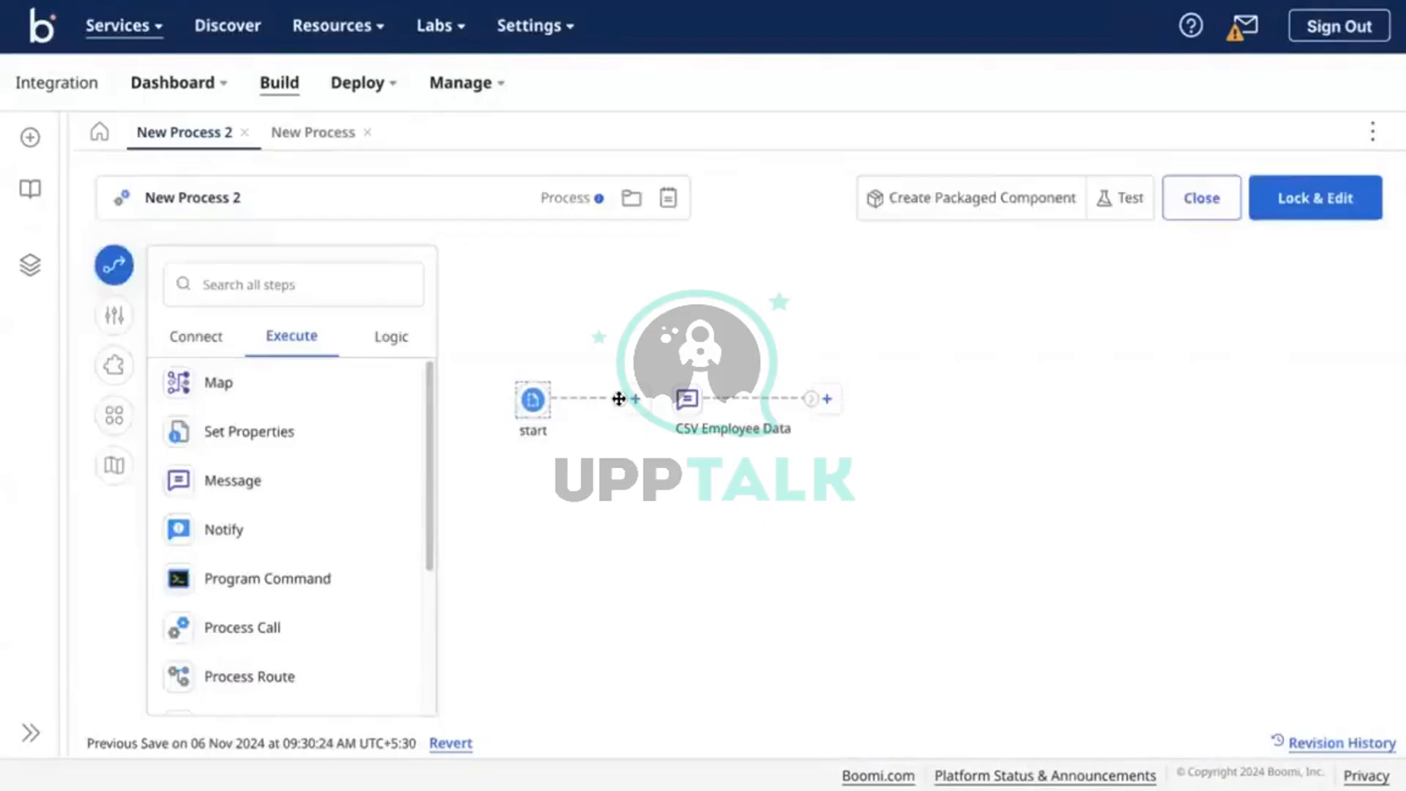
Connect the start step to the CSV Employee Data step and review its message settings
left_click_drag(684, 399, 627, 400)
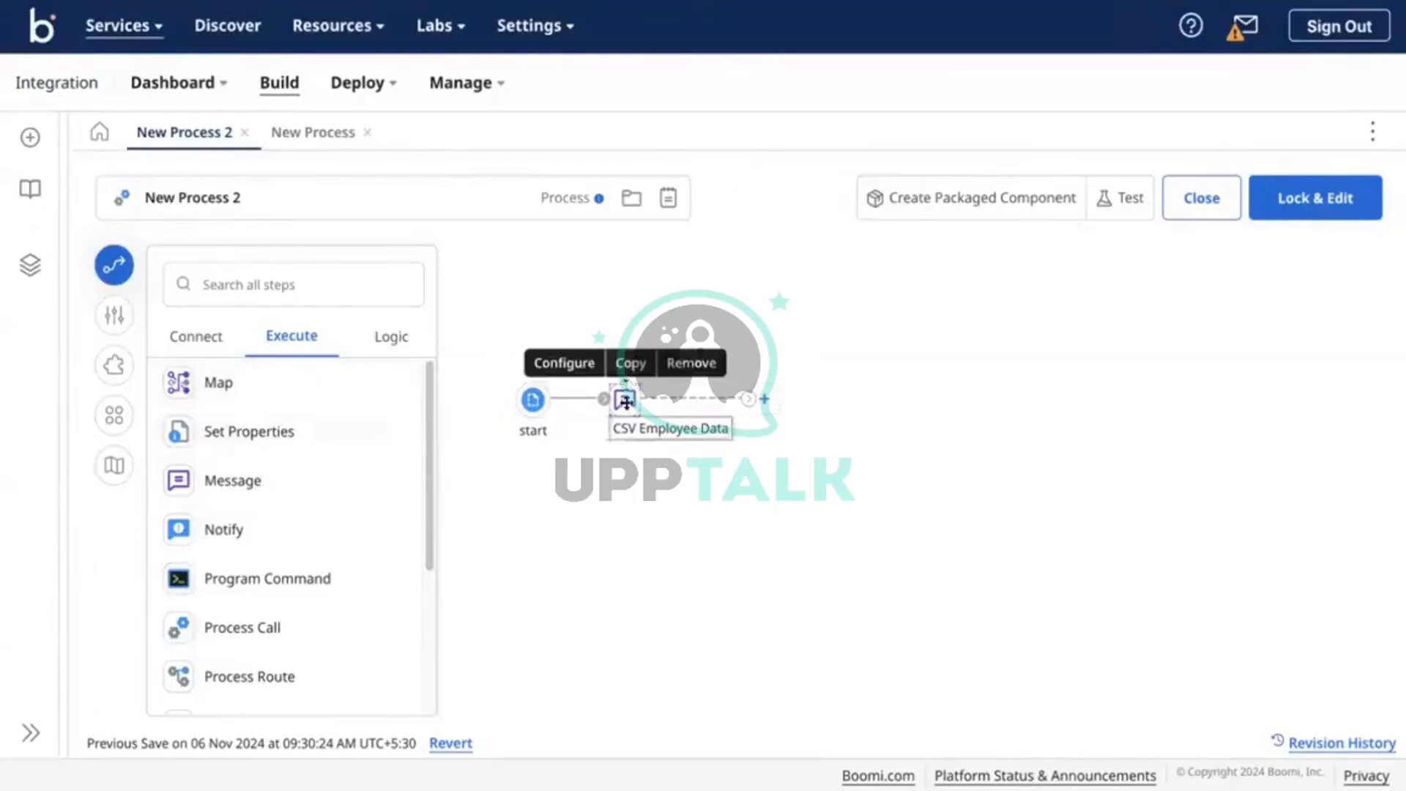
double_click(626, 402)
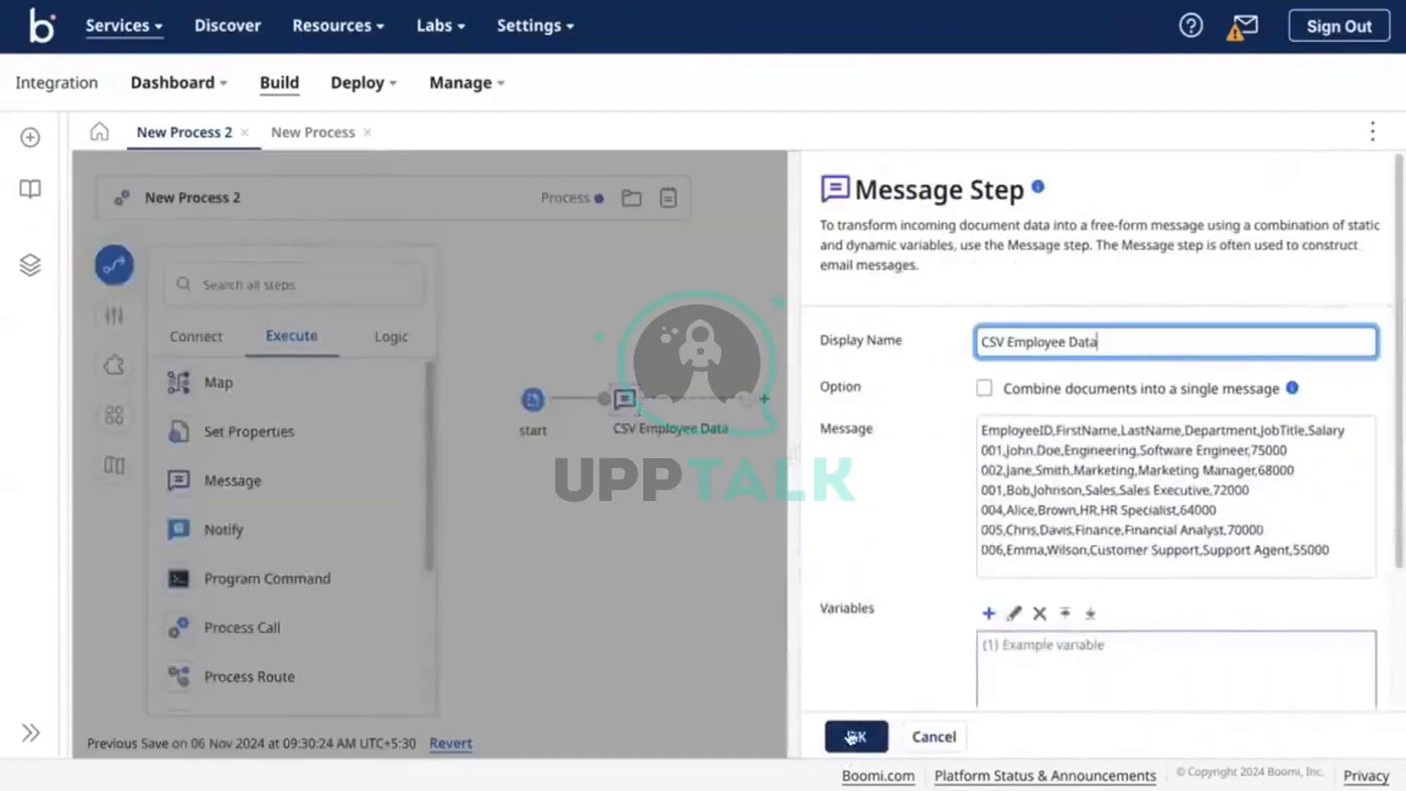
left_click(856, 736)
mouse_move(648, 422)
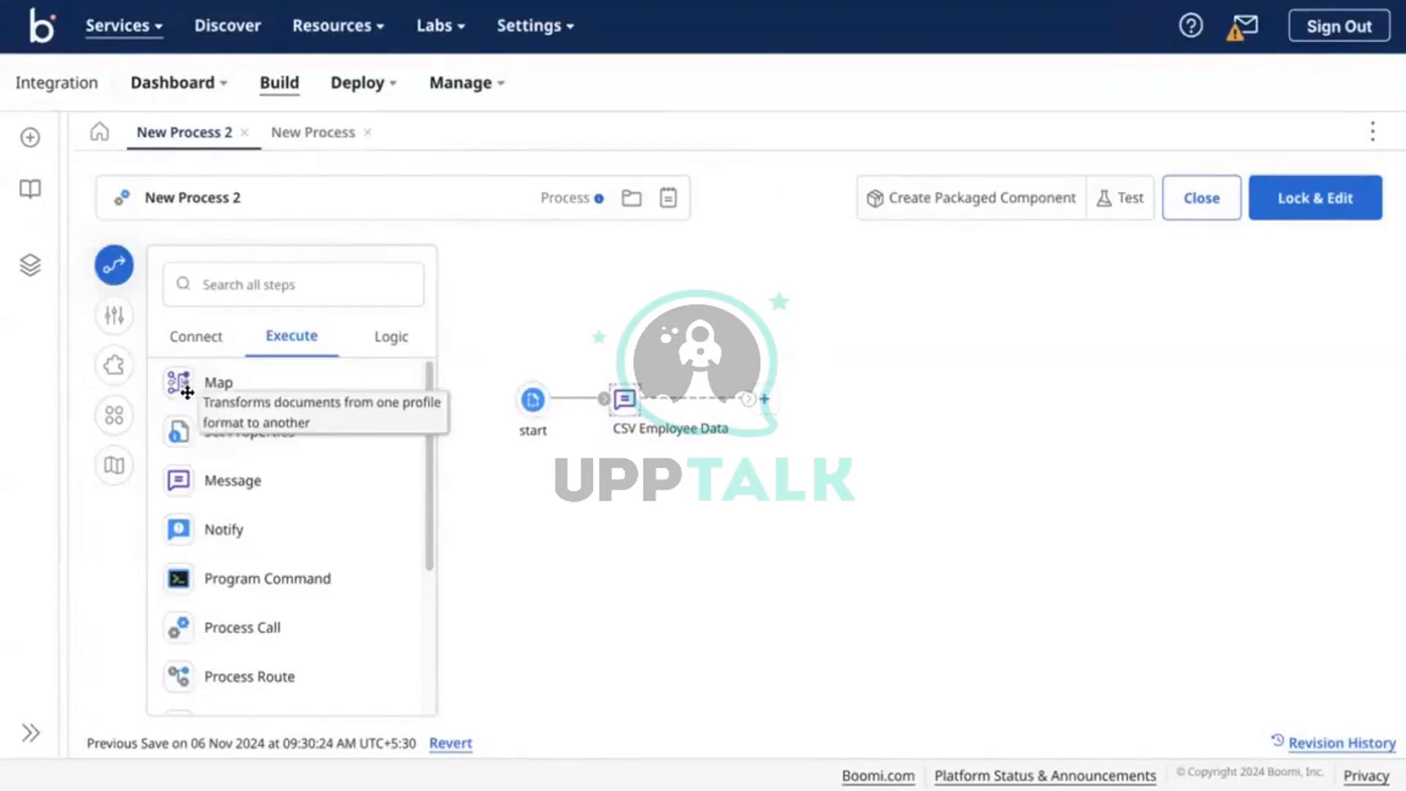
Add a Map step without choosing a map and align it after the CSV Employee Data step
left_click_drag(219, 382, 842, 424)
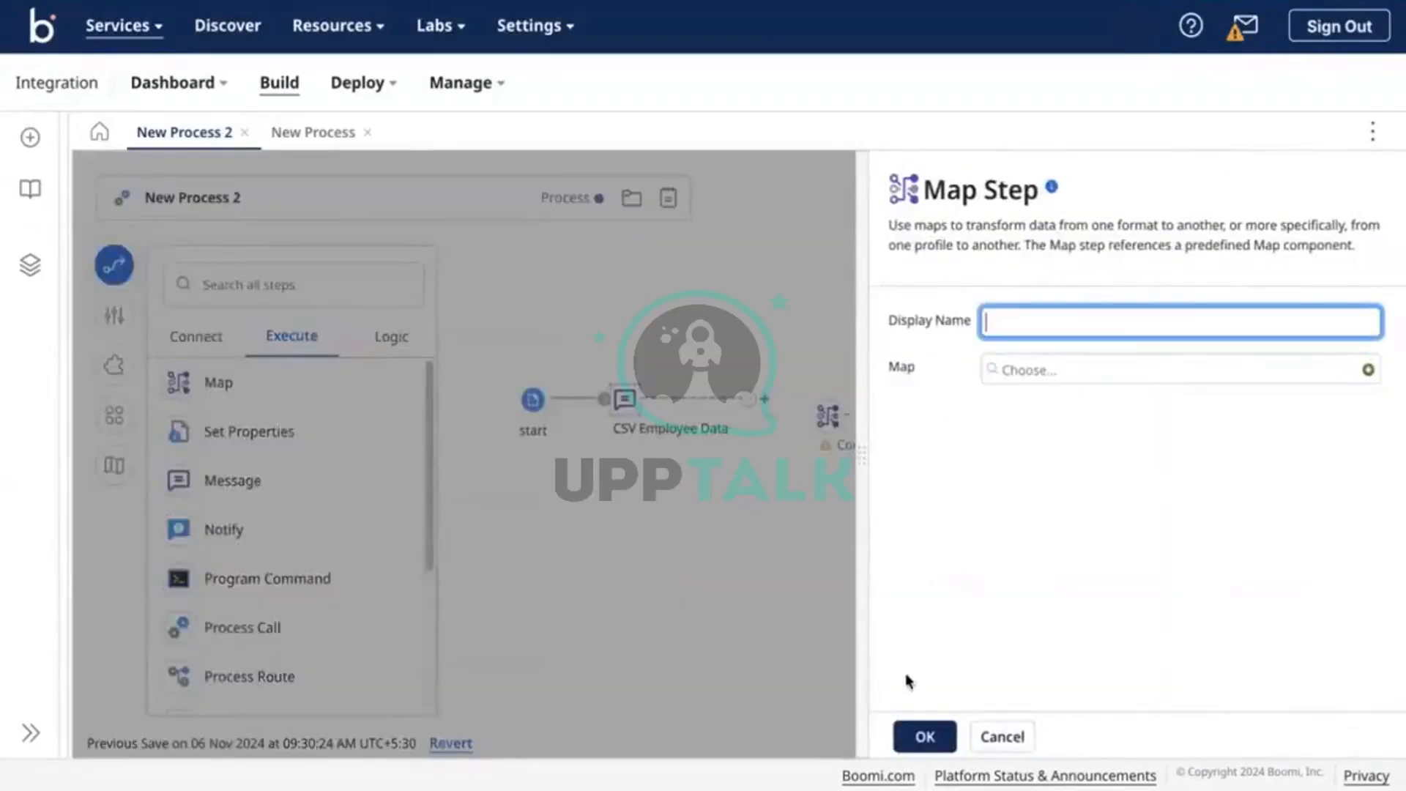
left_click(924, 736)
mouse_move(829, 416)
left_click_drag(829, 415, 814, 400)
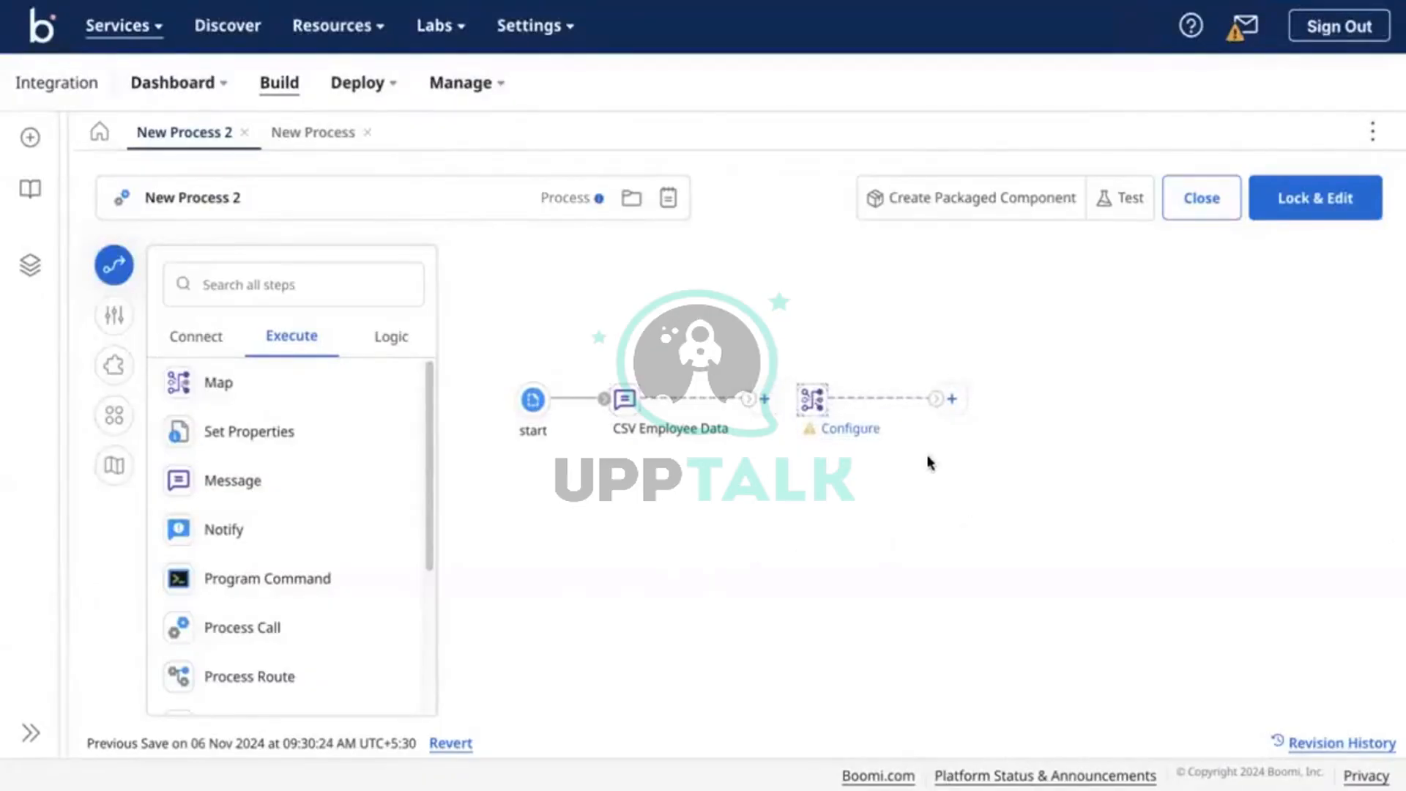
Add a Stop step that continues other execution paths at the end, and connect the message, map and stop steps in sequence
left_click(219, 356)
left_click(303, 341)
left_click(313, 287)
type("stop")
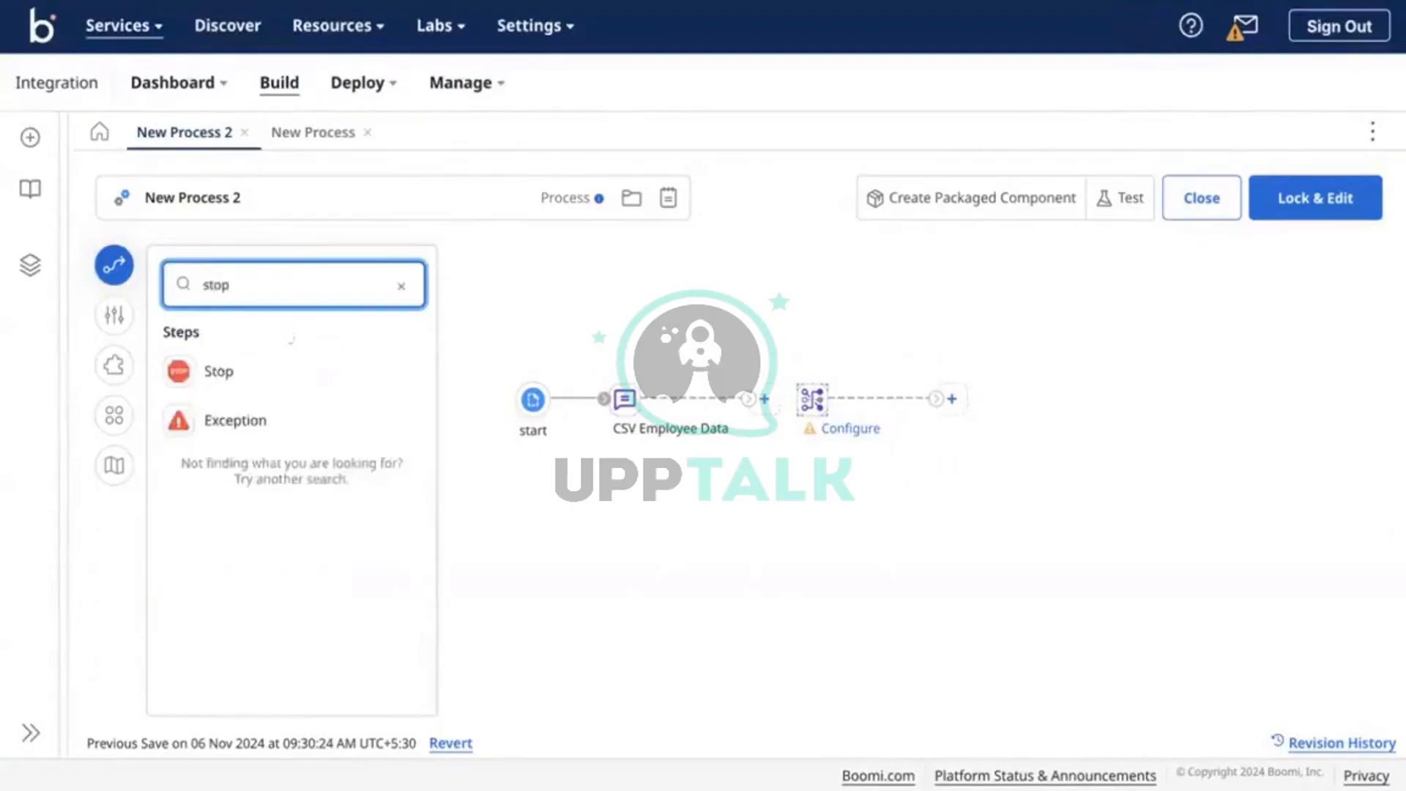
left_click_drag(218, 371, 1127, 414)
left_click(915, 737)
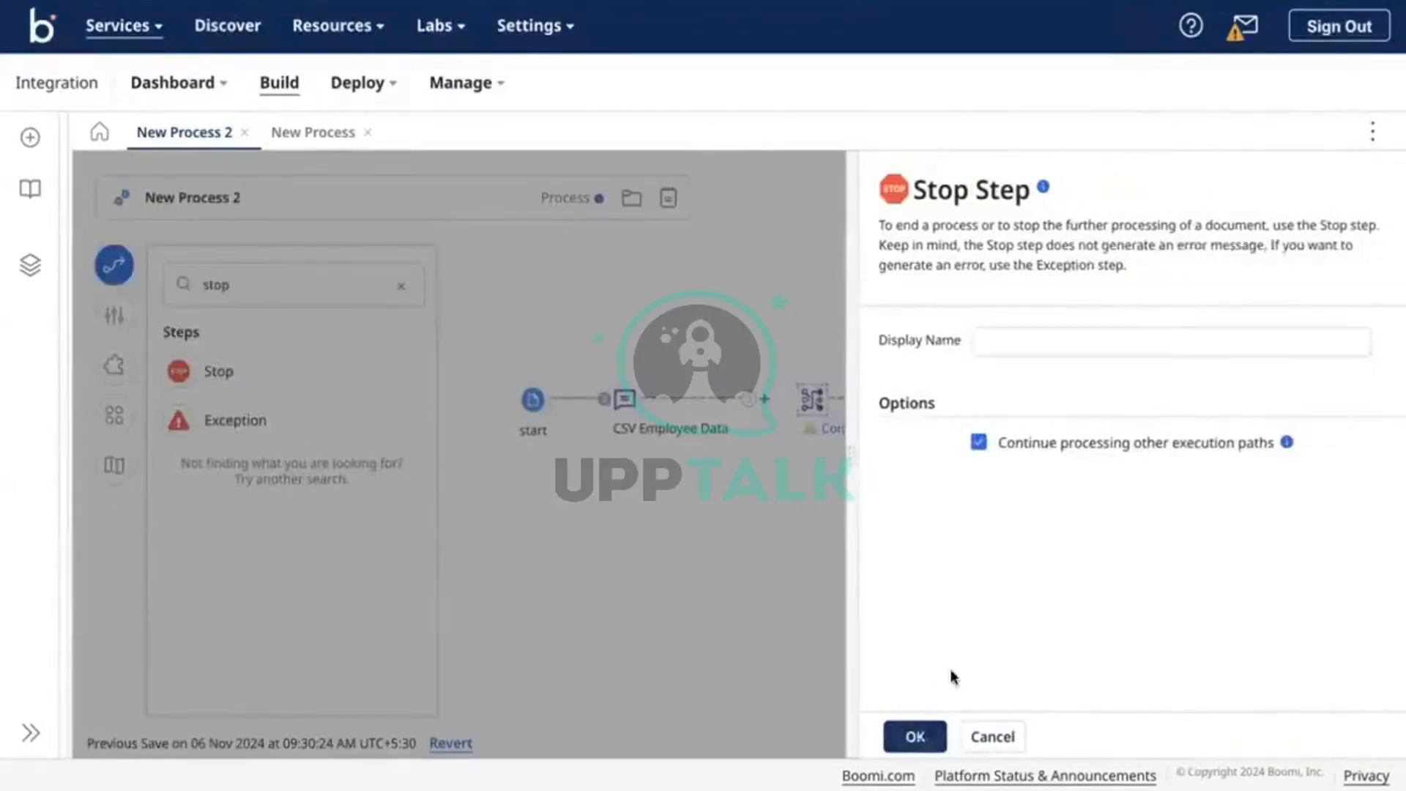
left_click(105, 273)
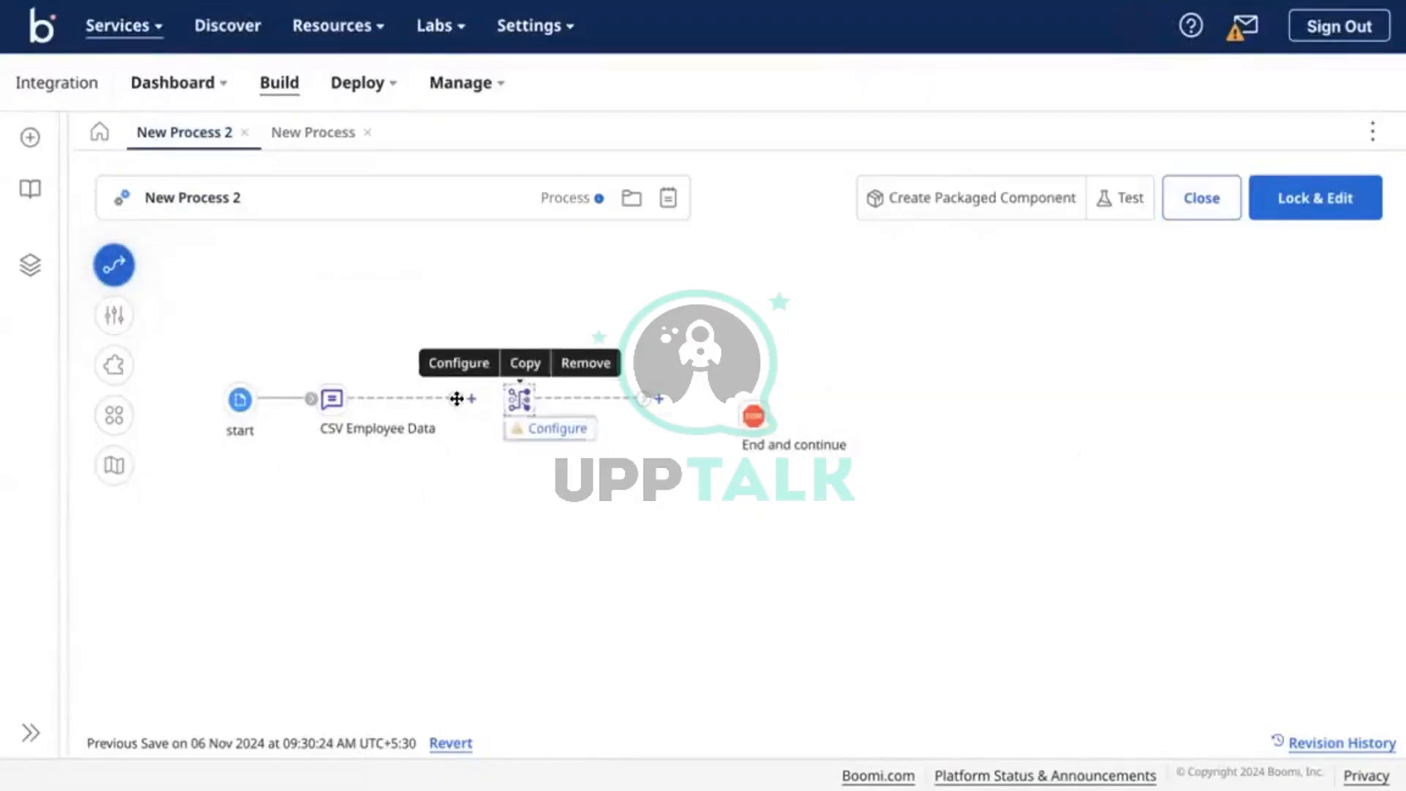
left_click_drag(643, 400, 756, 401)
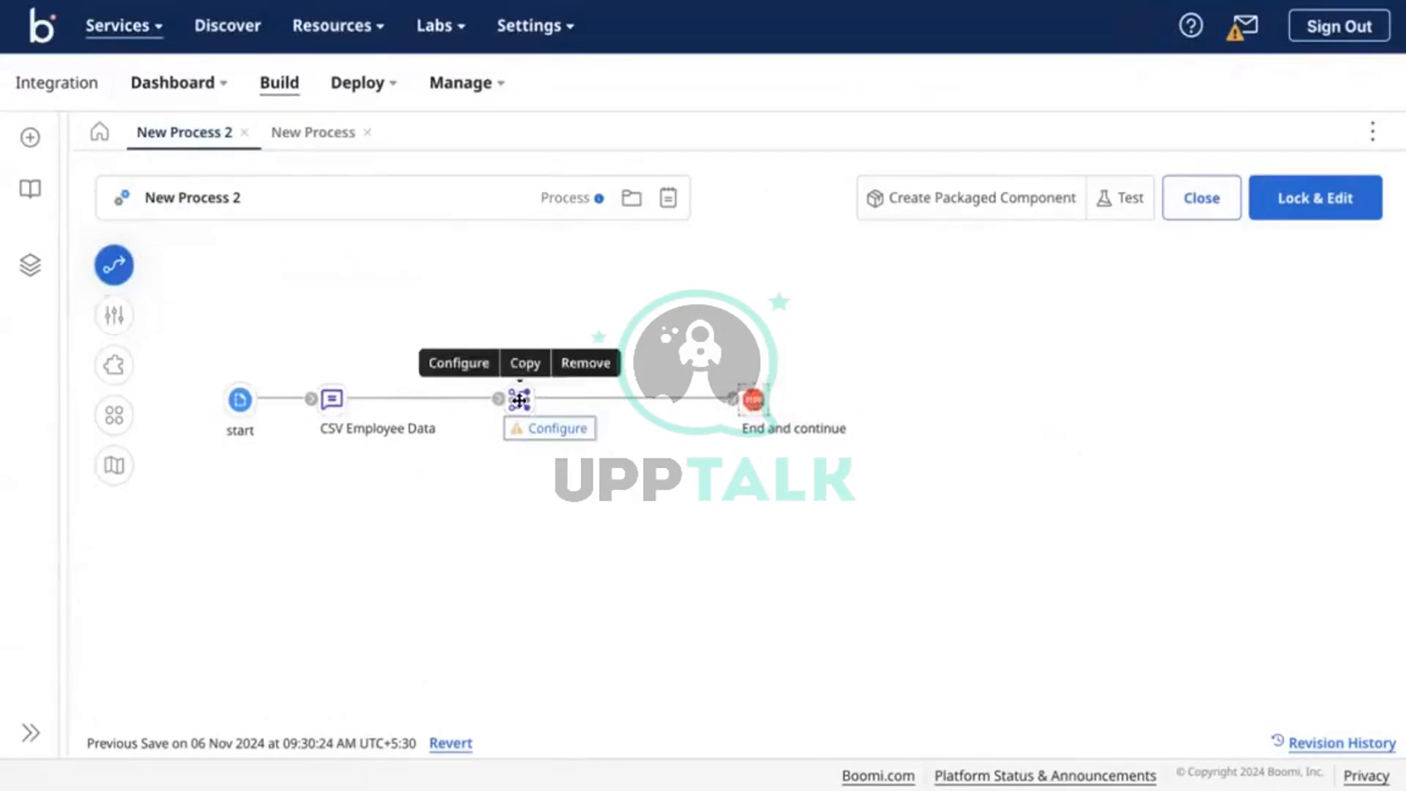
Set the Map step's display name to CSV to XML conversion
left_click(519, 400)
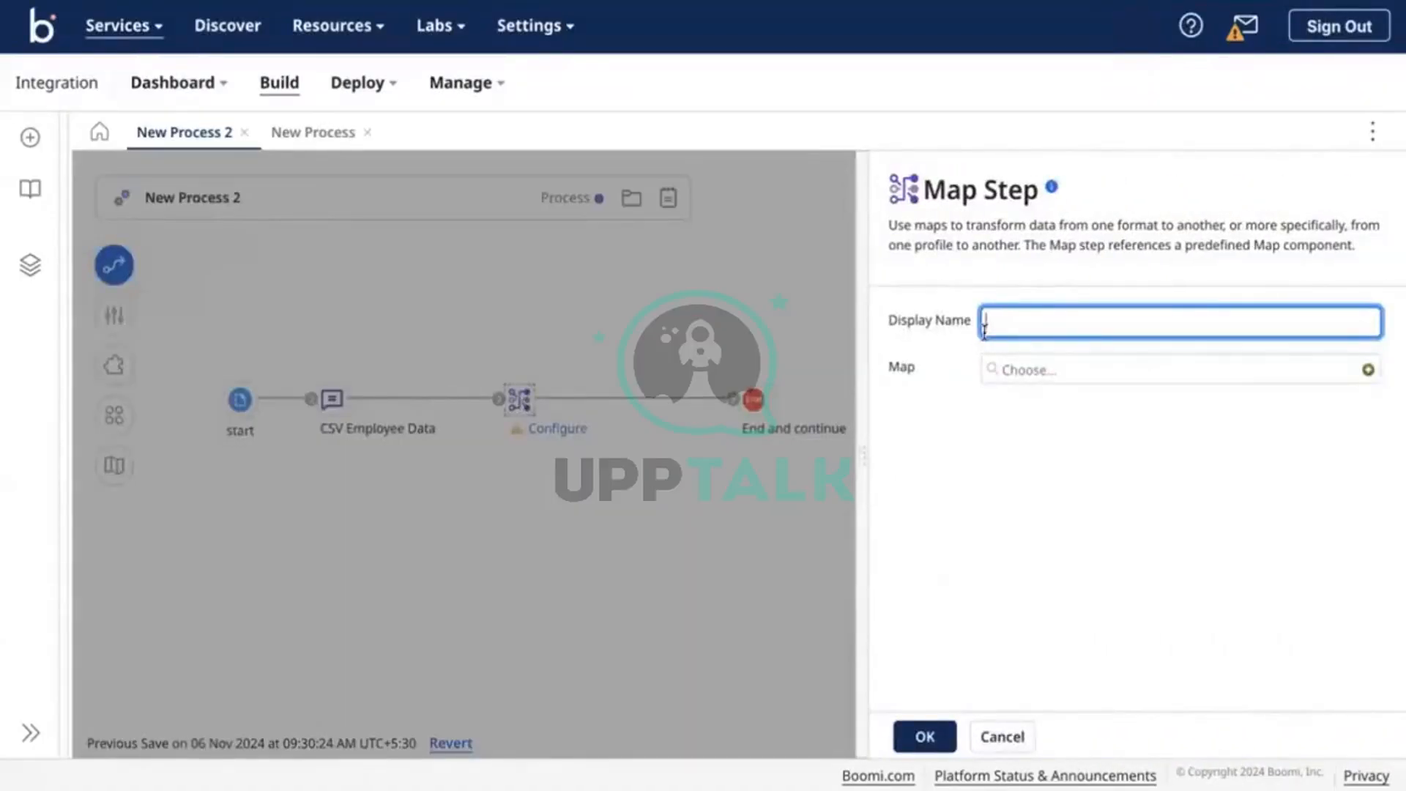
type("CSV to XML[]")
key("Left")
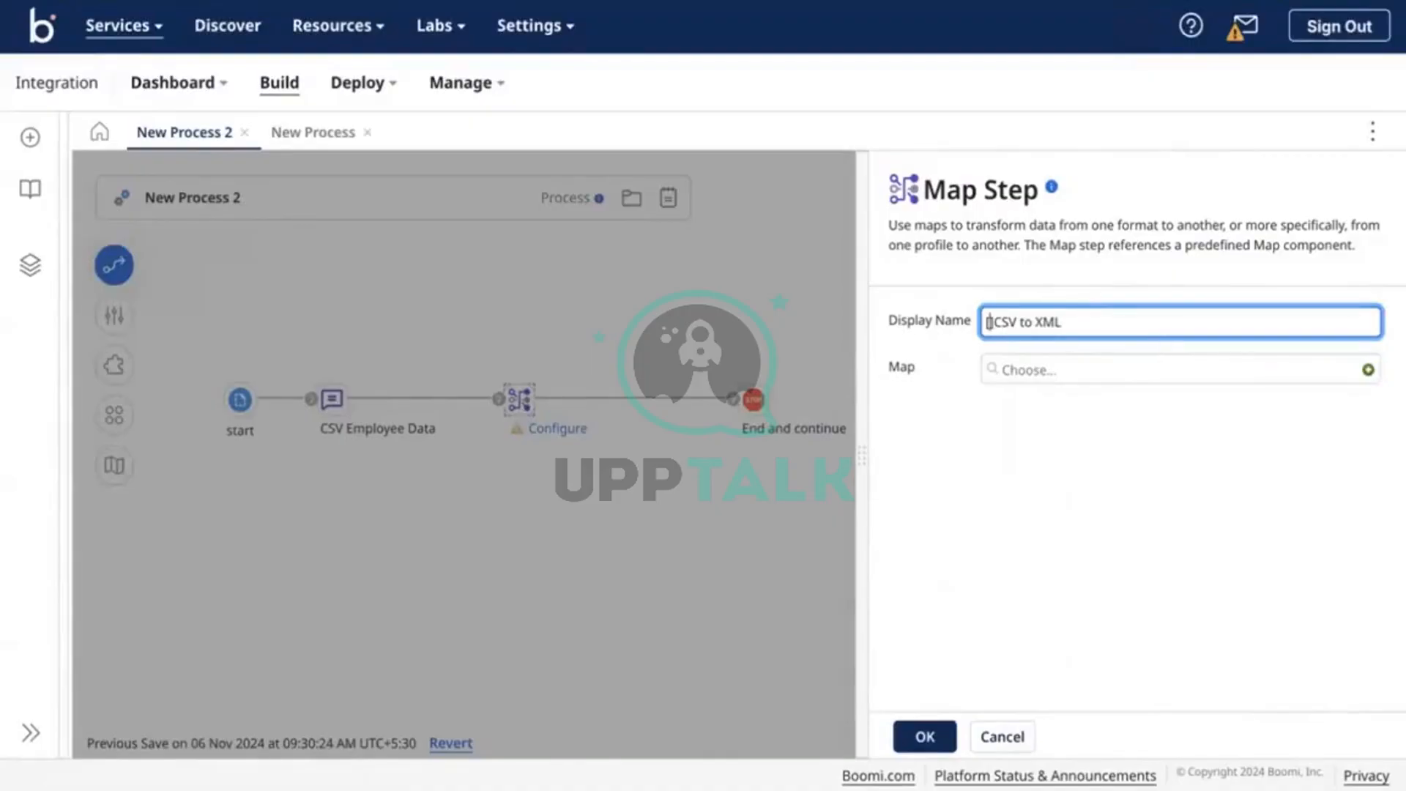
type("MAP")
left_click(1021, 323)
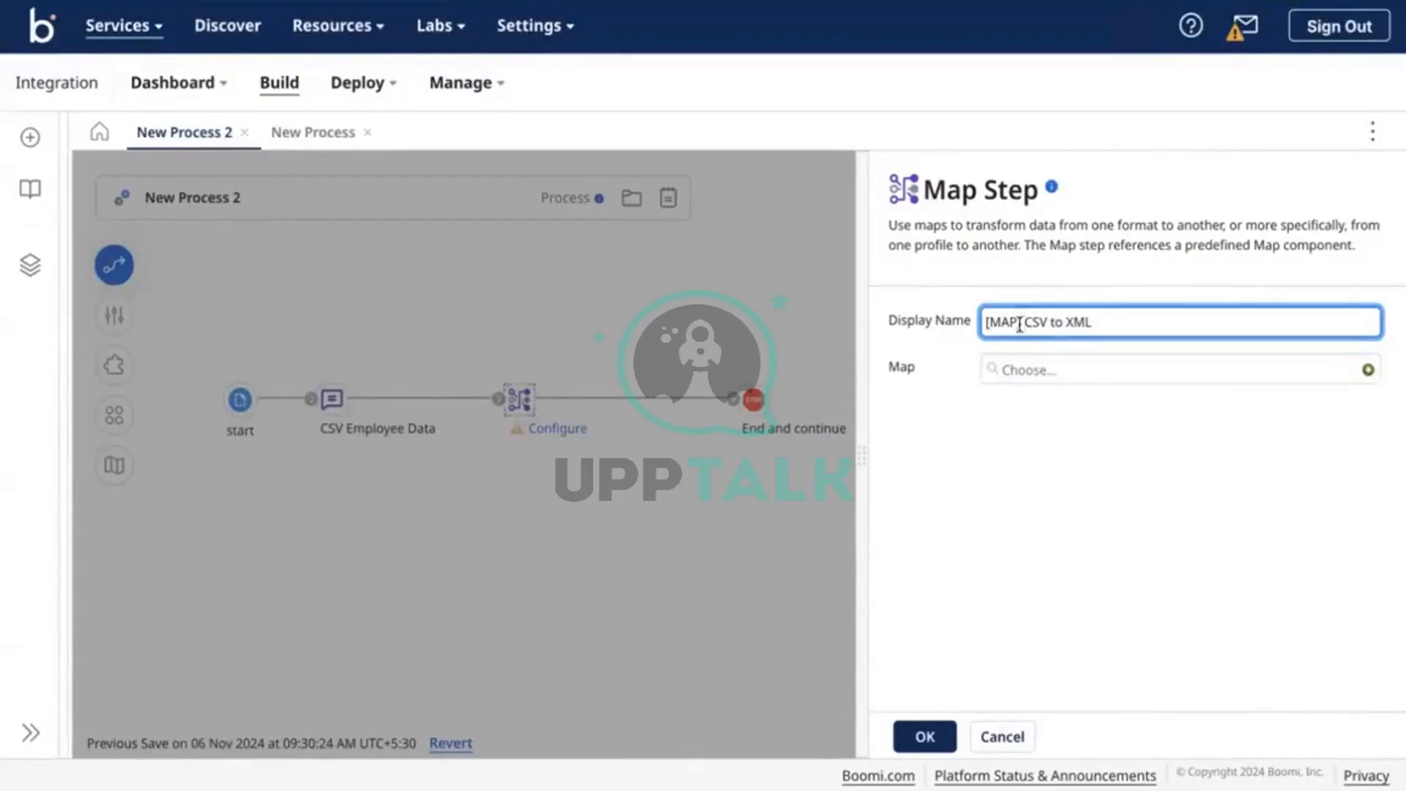
left_click_drag(1023, 323, 970, 326)
key("Delete")
key("Delete")
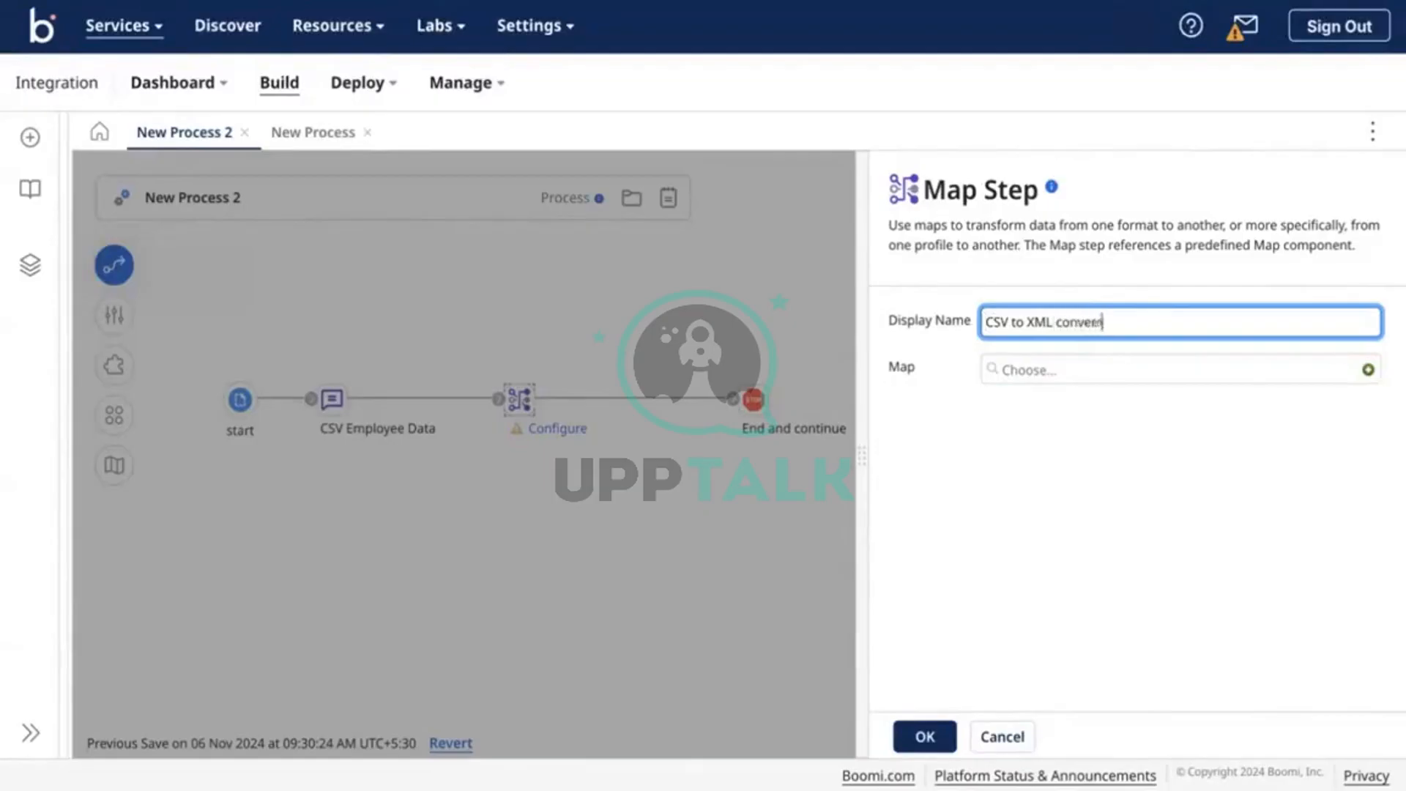
type("sion")
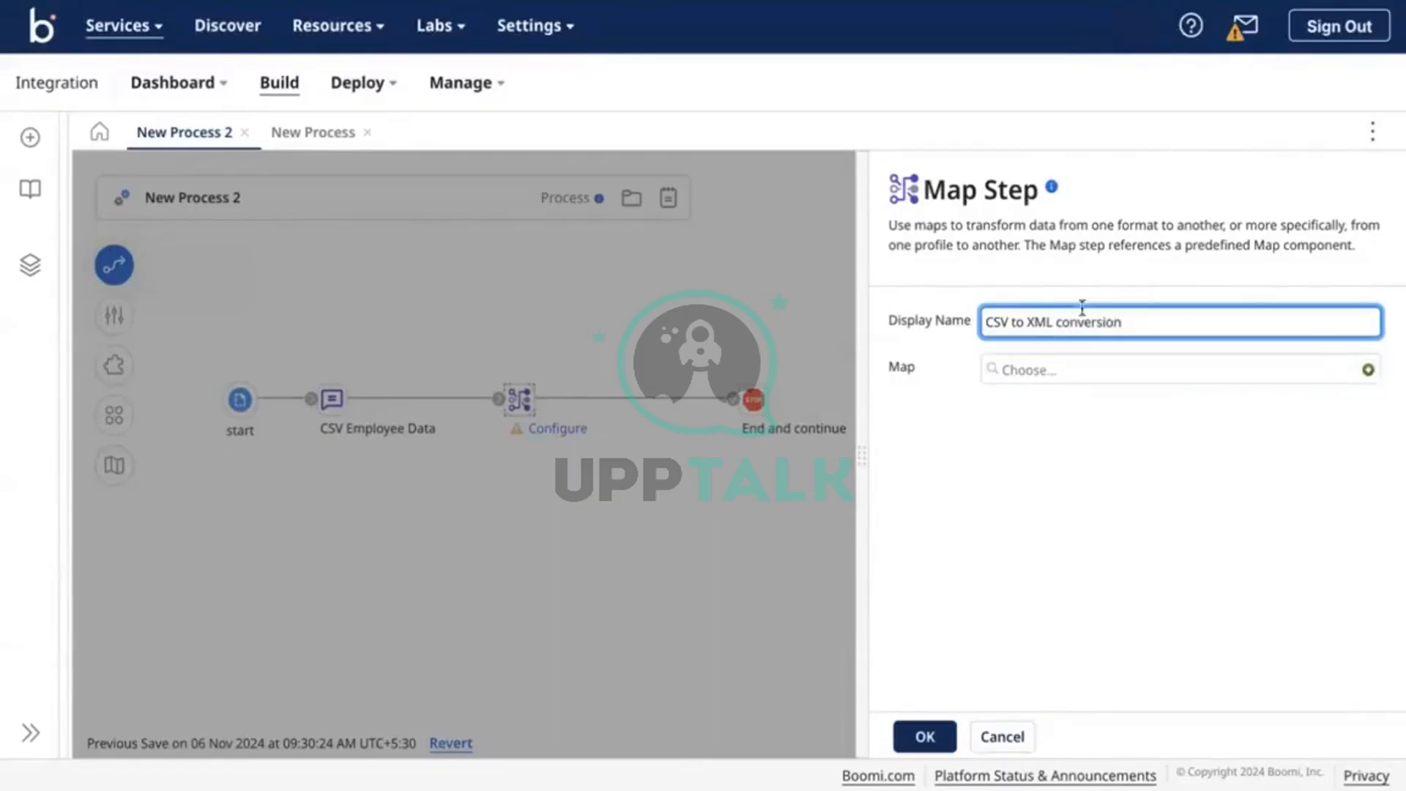
Create a new map component for the Map step and name it [MAP] CSV-emp-XML
left_click(1368, 370)
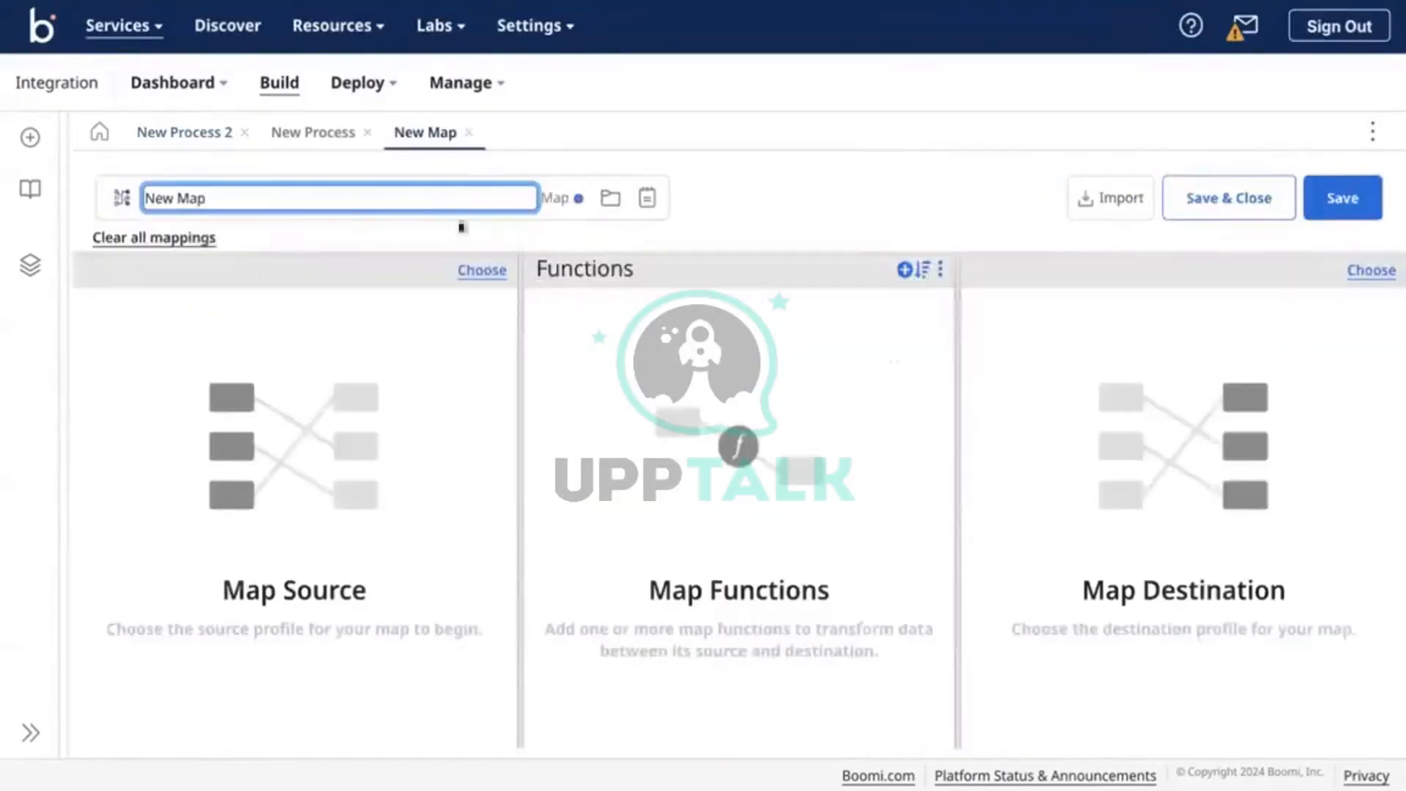
triple_click(389, 194)
type("CSV")
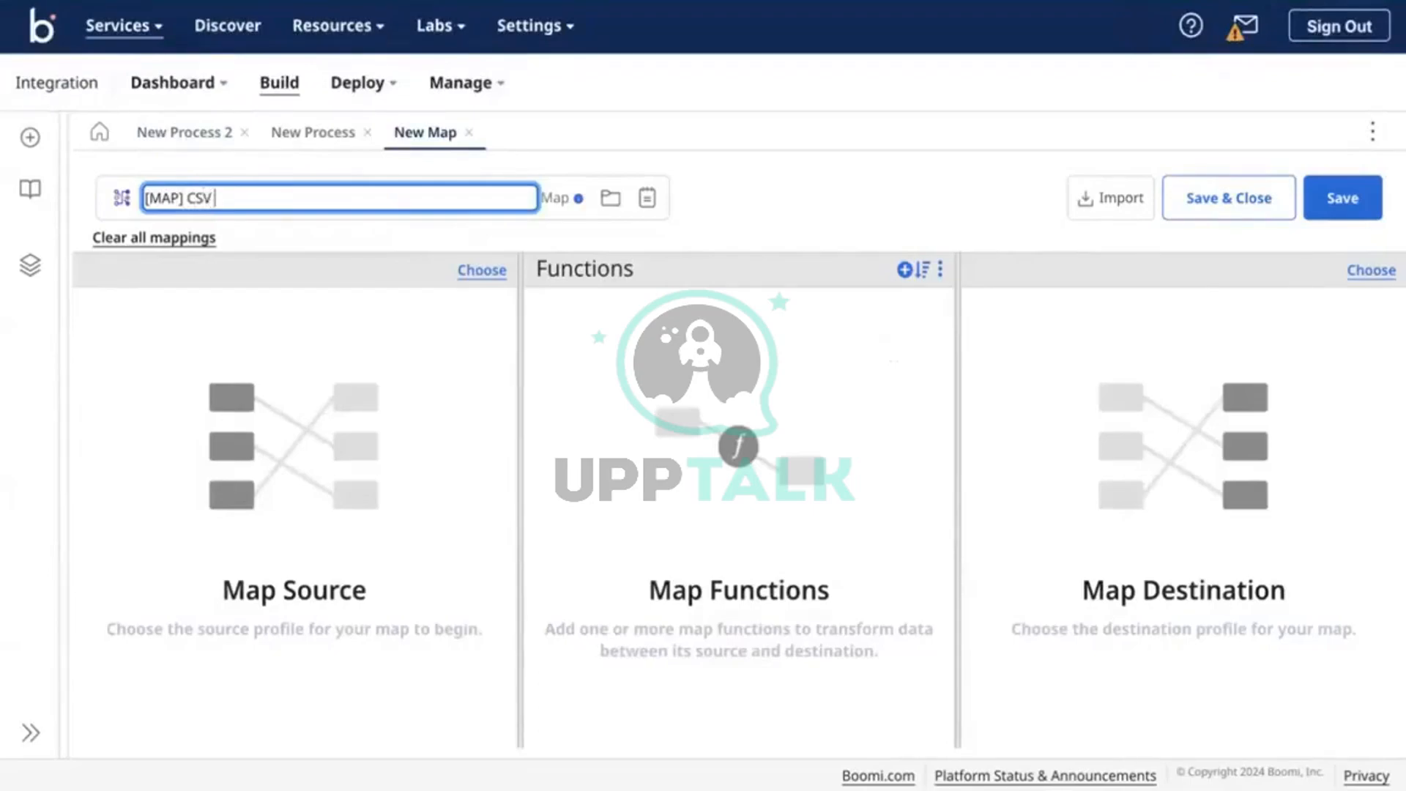
type("XM")
key("BackSpace")
key("BackSpace")
key("BackSpace")
type("-emp-")
key("BackSpace")
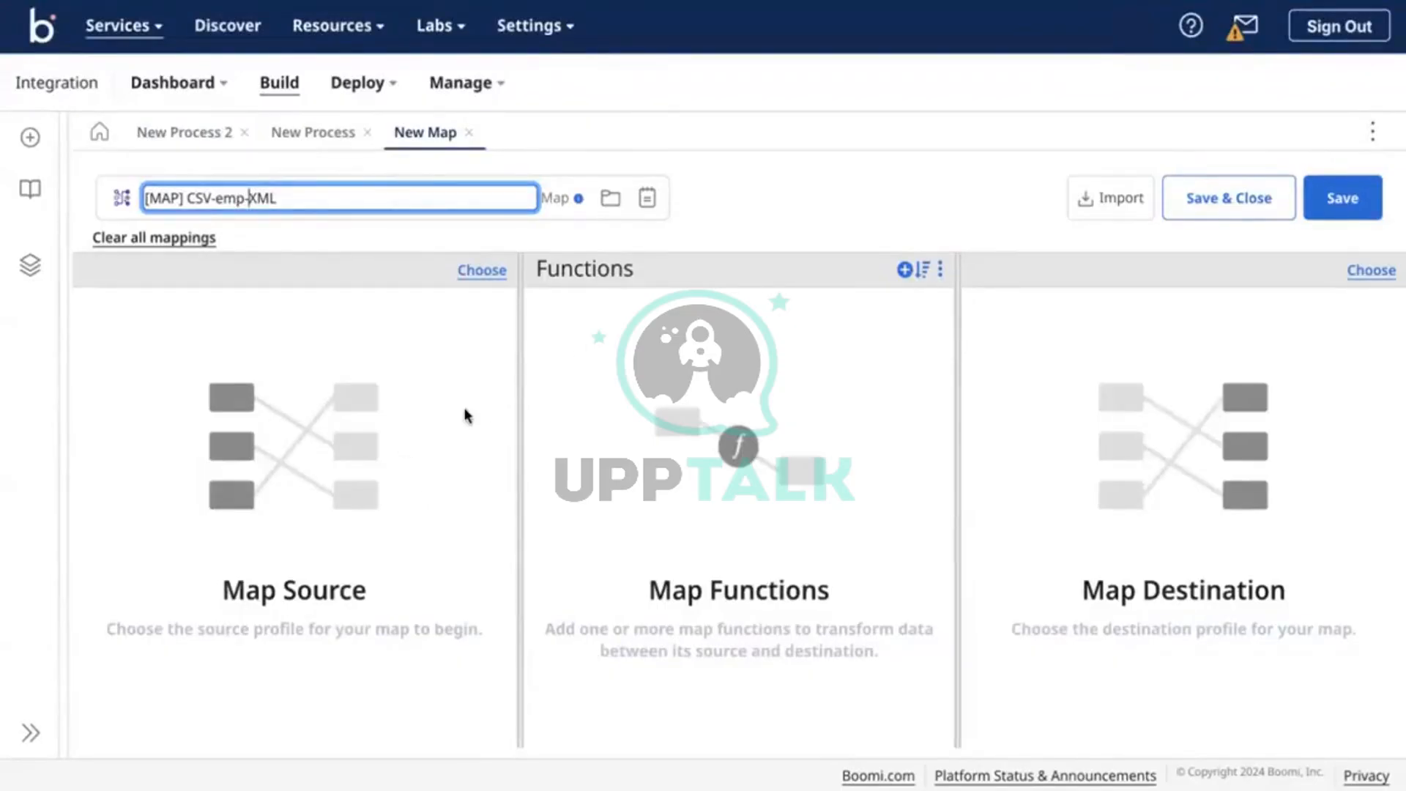
Look through the employee information categories in the Boomi Training Session Notes document in Google Docs
left_click(485, 268)
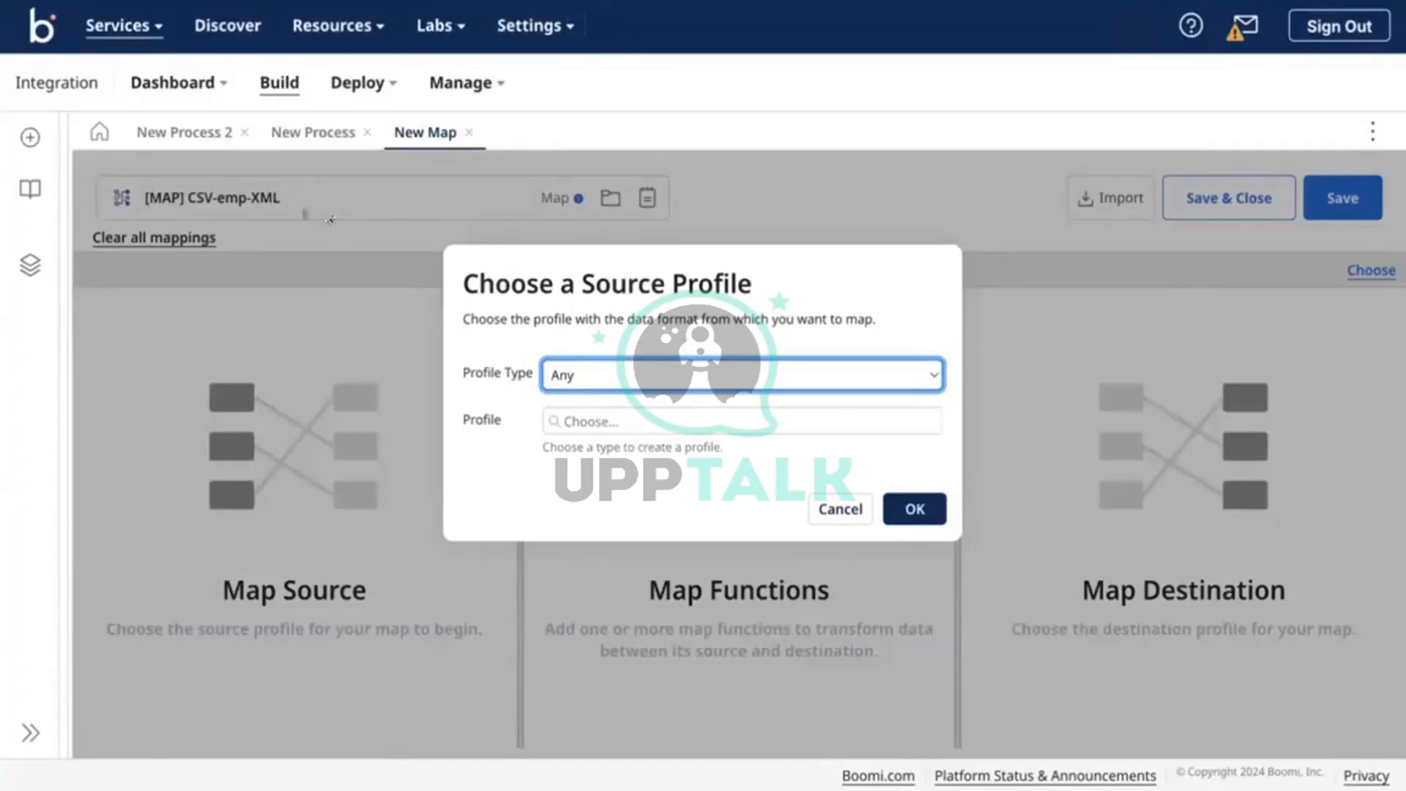
left_click(840, 509)
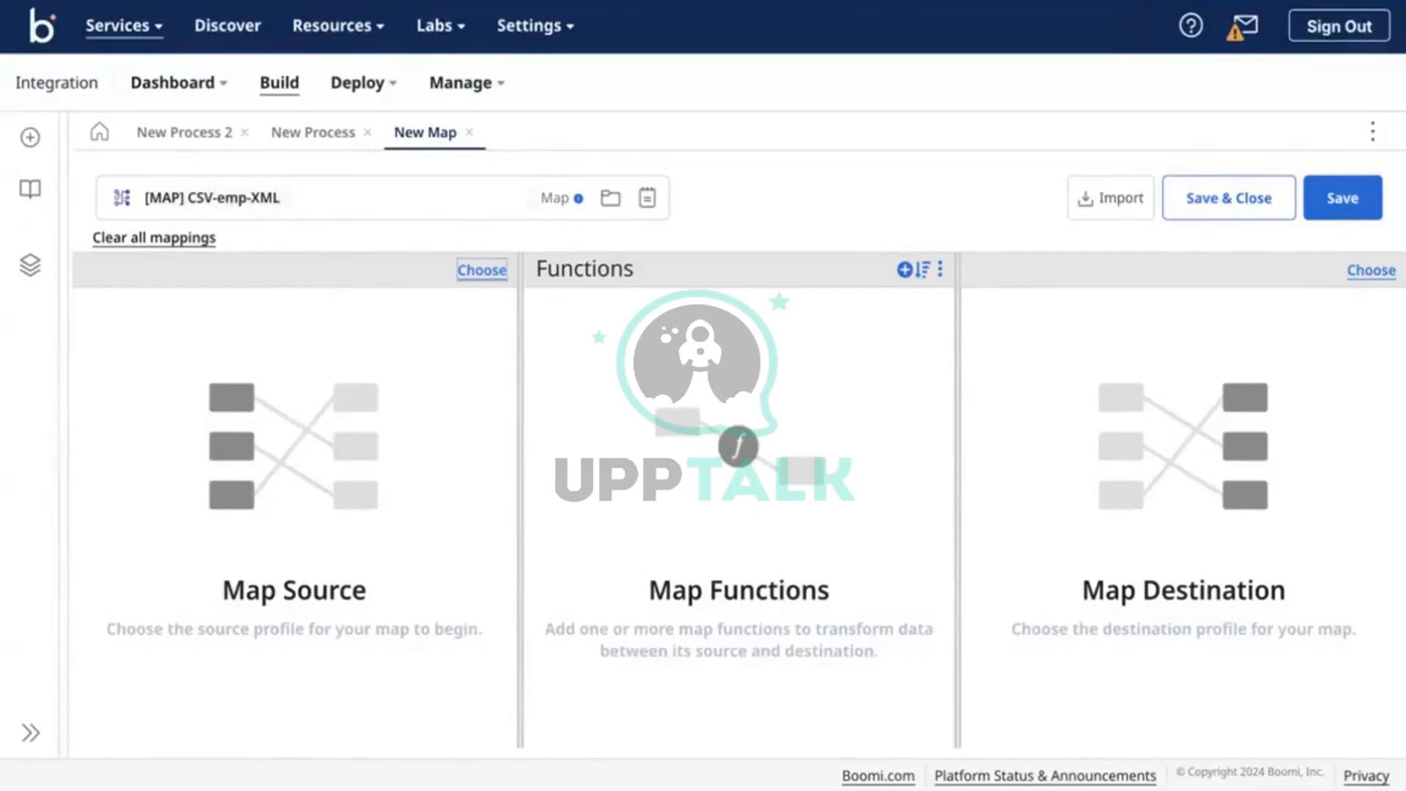
key("ctrl+Tab")
scroll(776, 276, "up", 9)
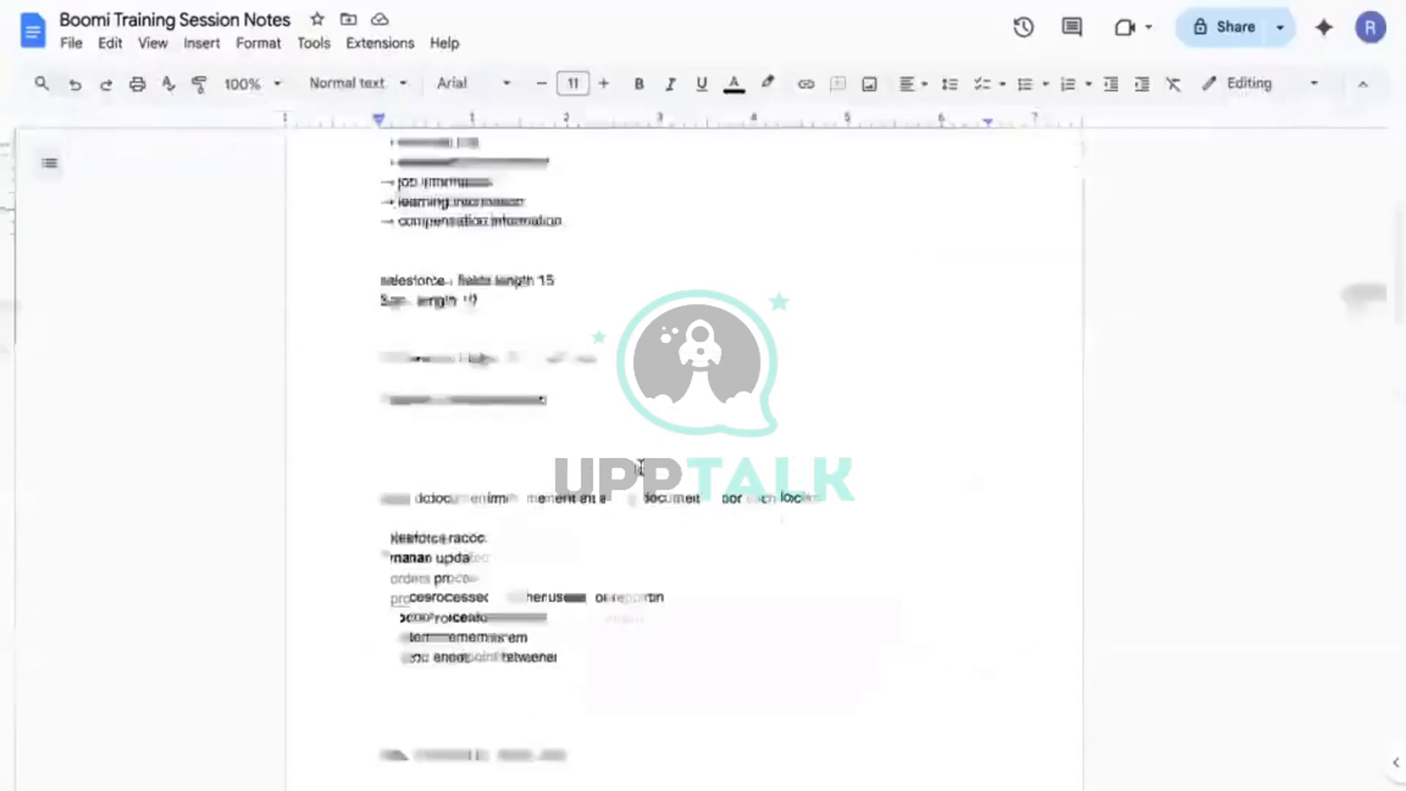
scroll(469, 414, "down", 1)
scroll(463, 412, "up", 1)
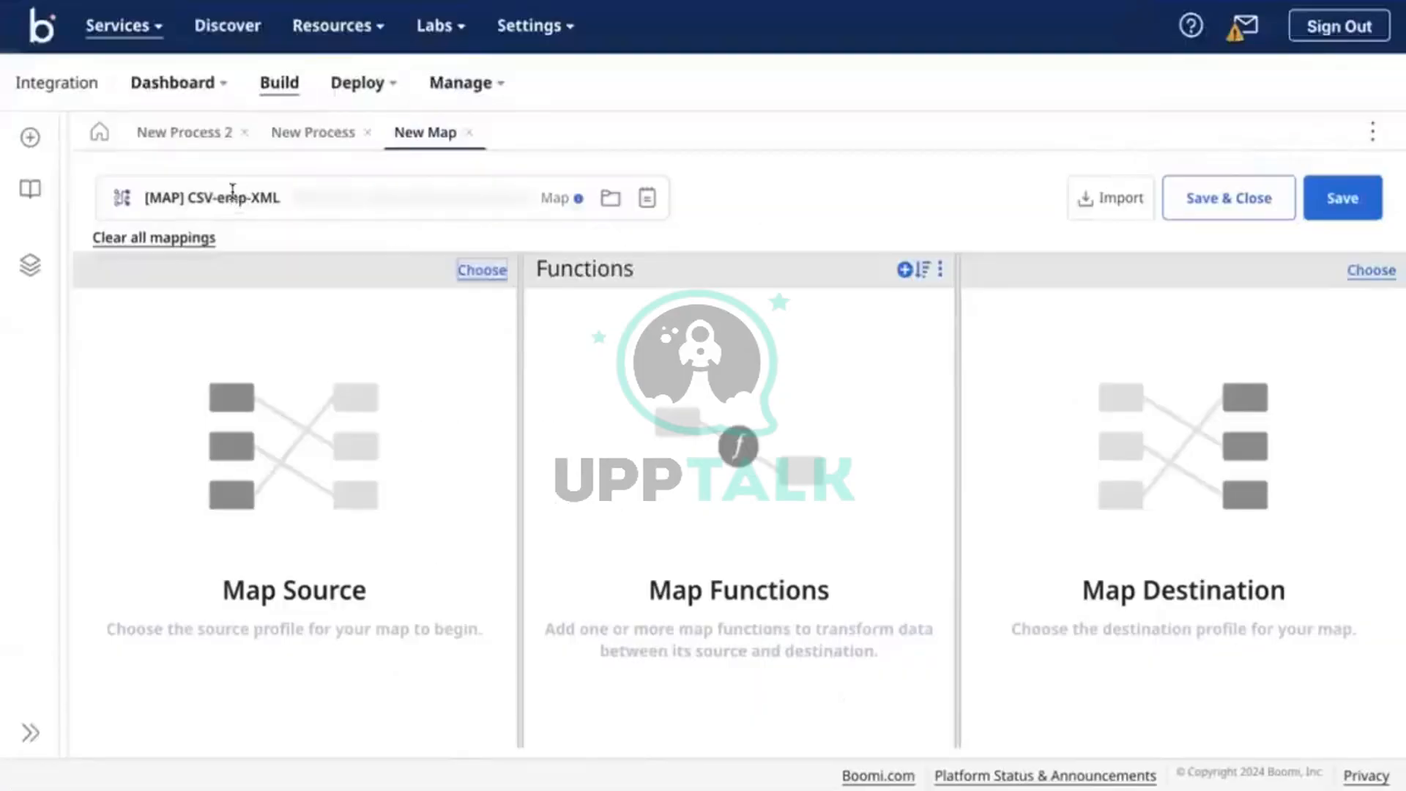
In the Boomi map component, change the name to [MAP] CSV-personal-info-XML
left_click(231, 198)
double_click(232, 198)
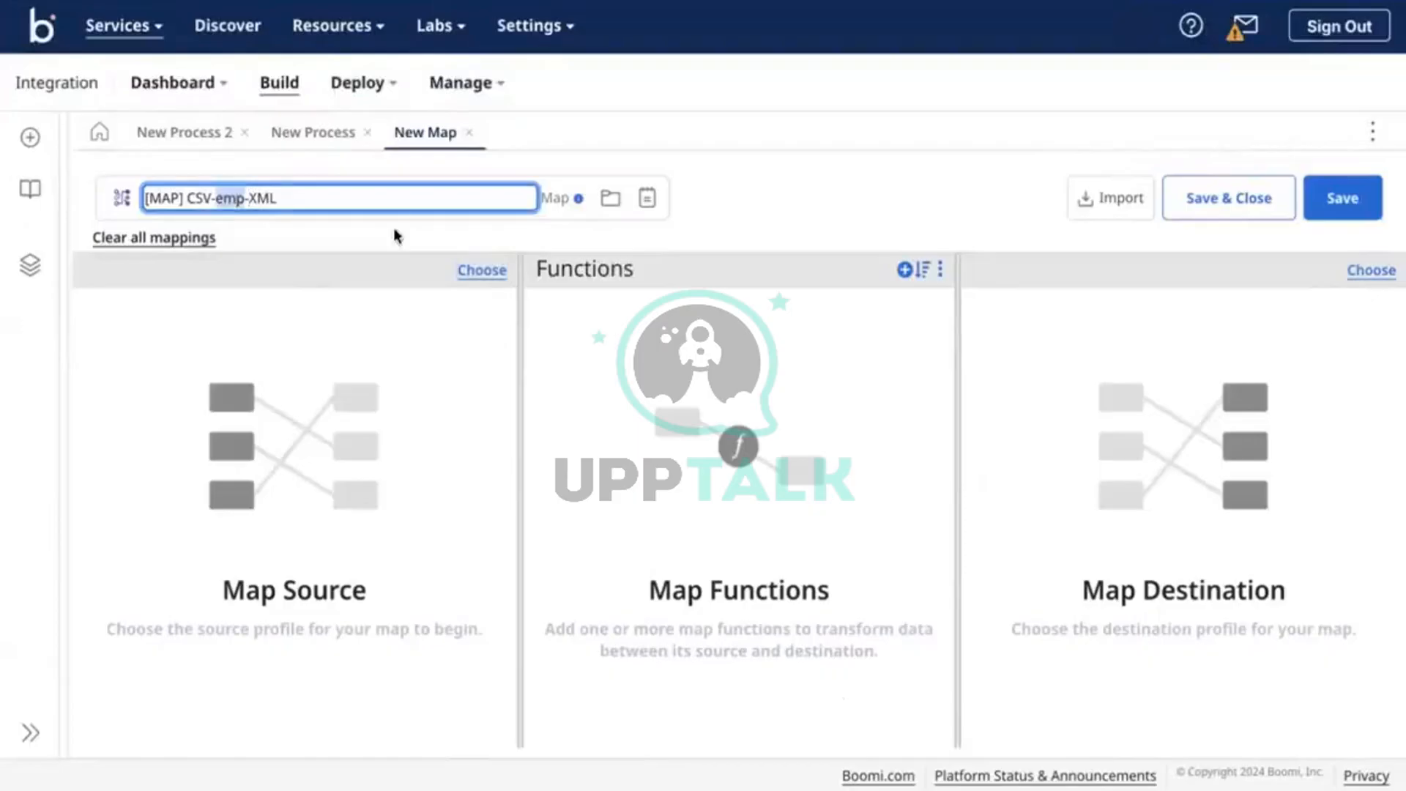
type("personal-")
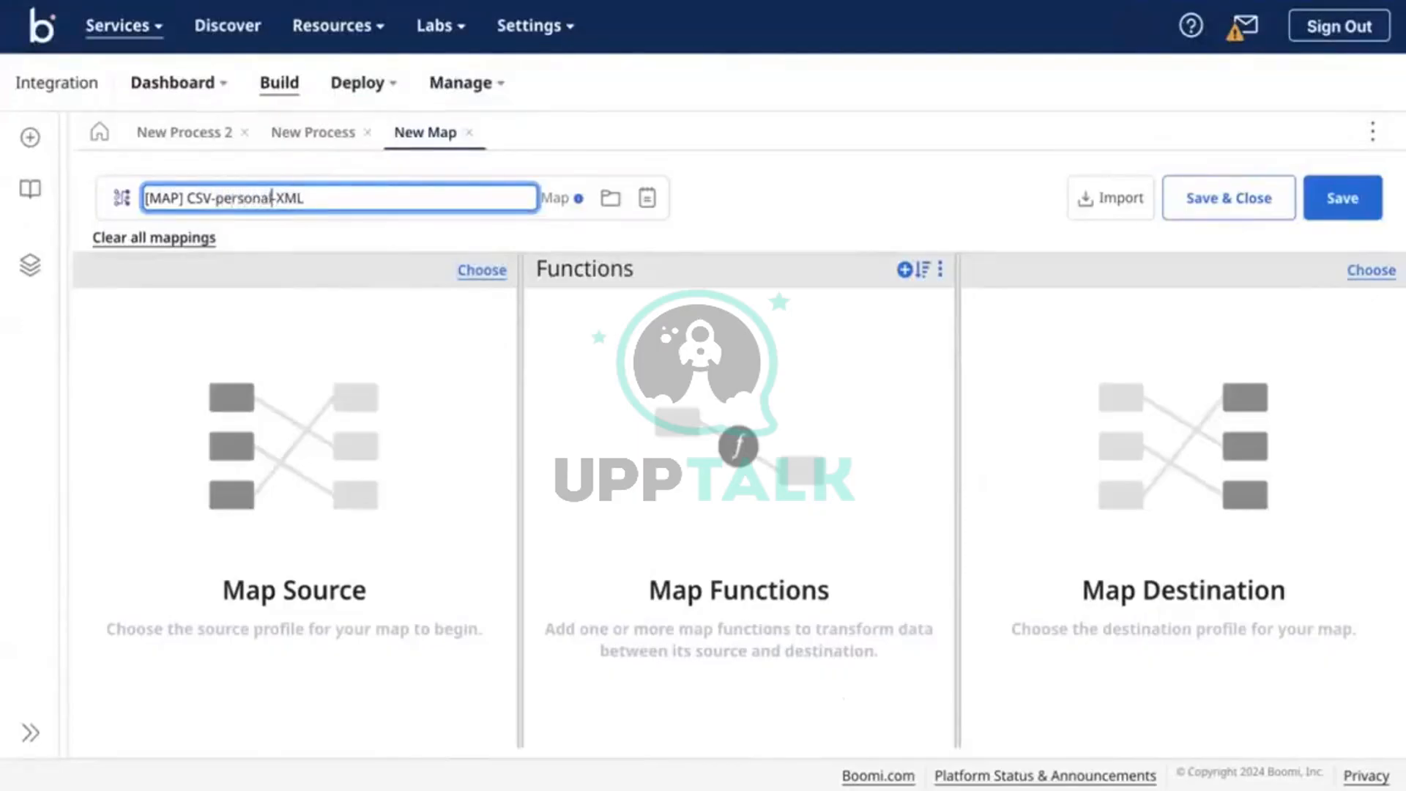
type("info-")
left_click(748, 367)
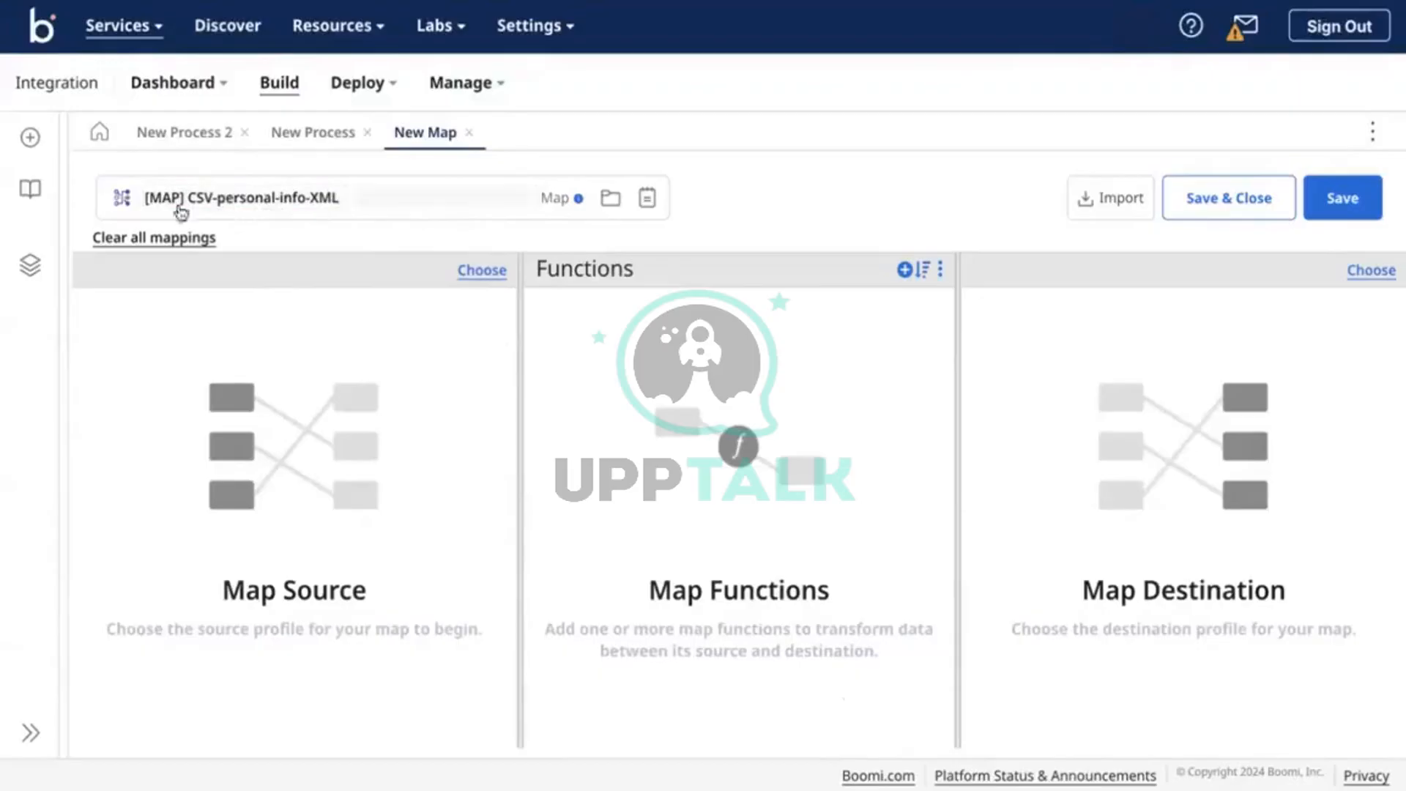
Change the map component's name back to [MAP] CSV-emp-XML
left_click(260, 188)
double_click(296, 198)
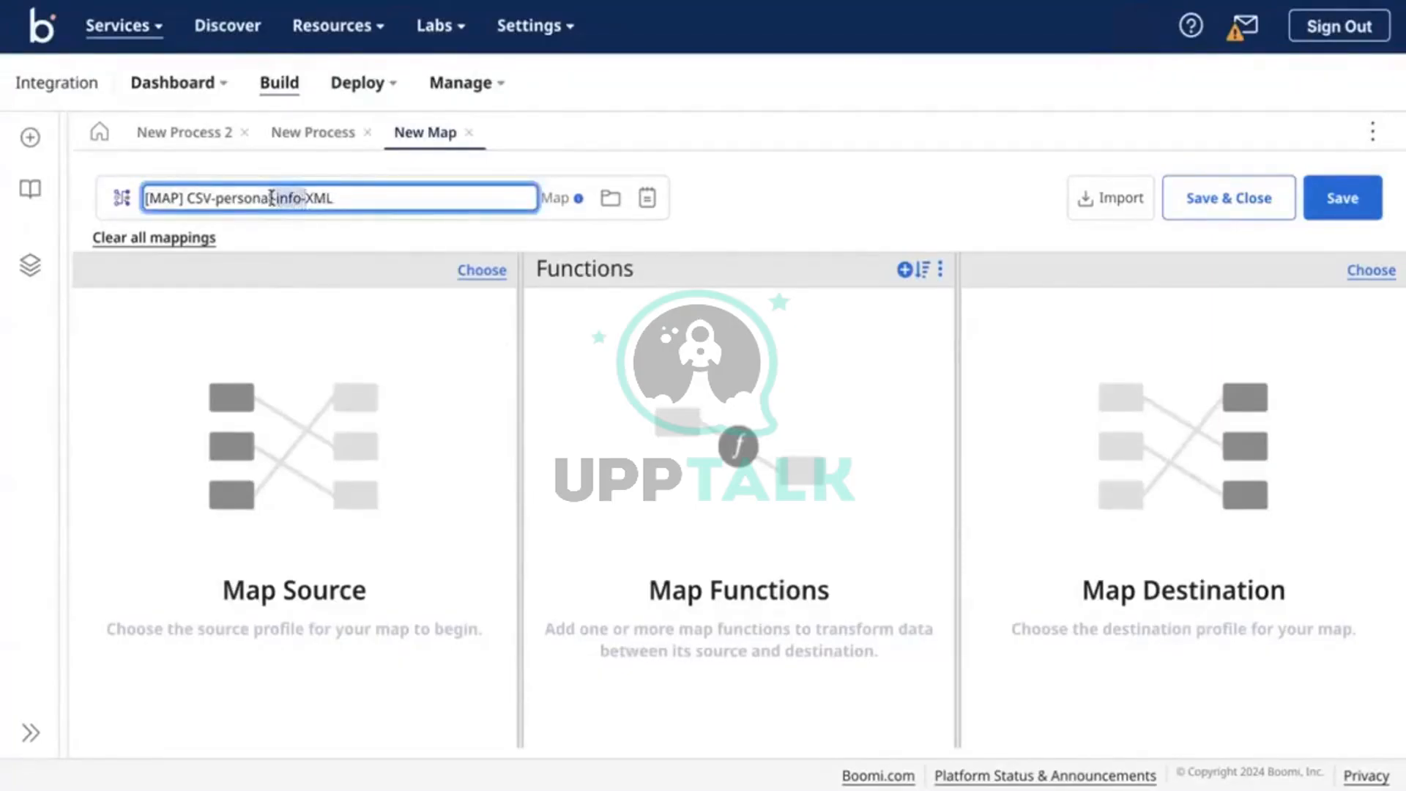
left_click_drag(238, 204, 213, 206)
key("BackSpace")
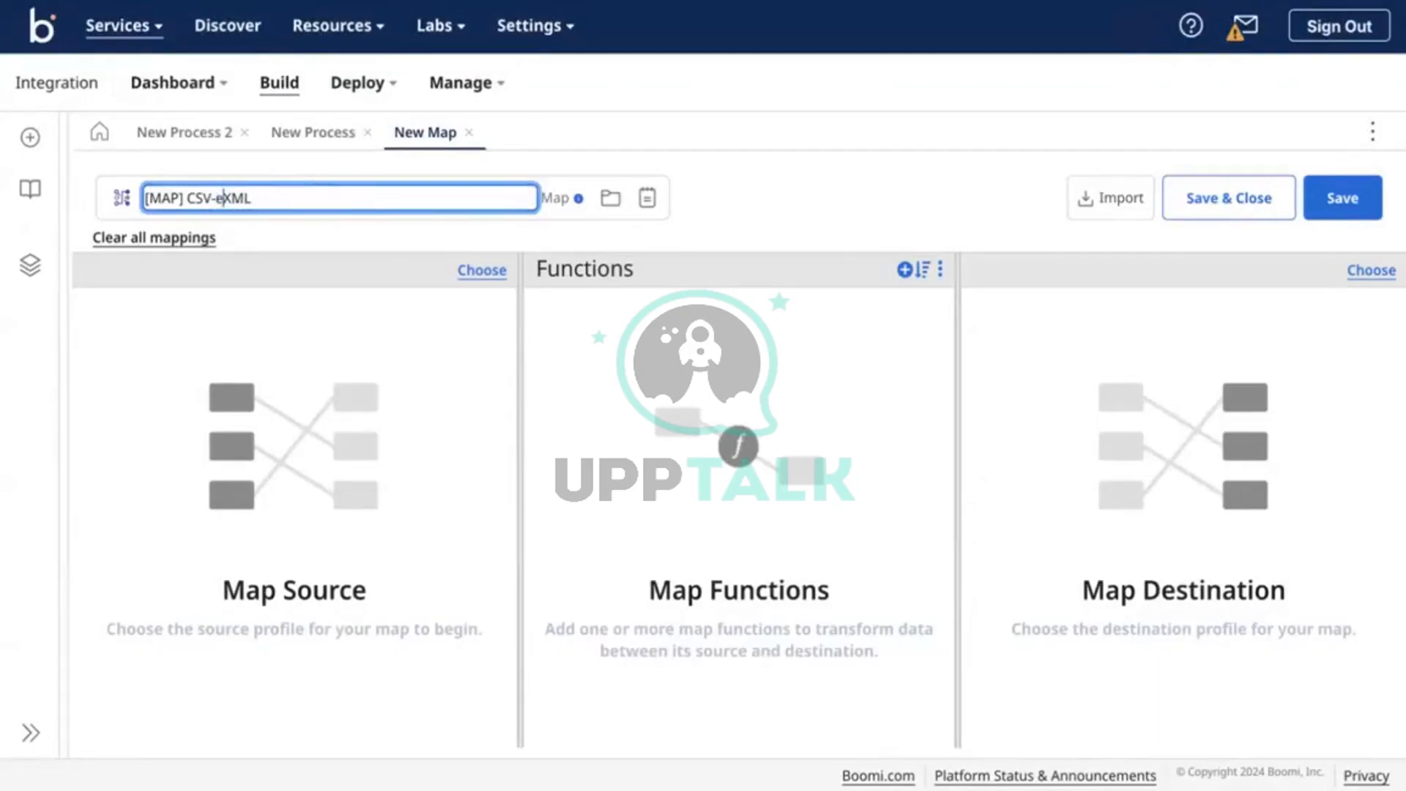
type("emp-")
left_click(448, 381)
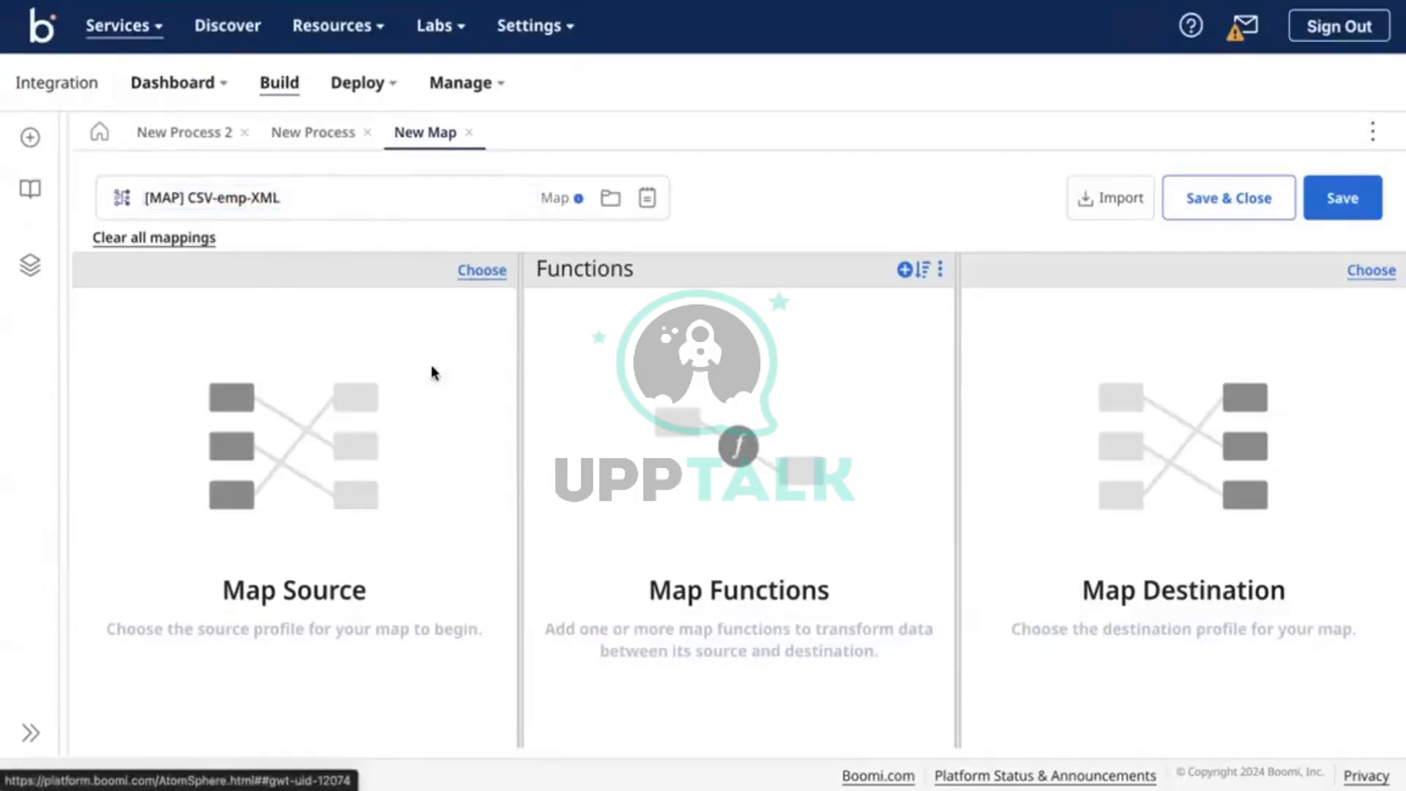
Set the map's source to the Flat File profile [CSV] Employee from the Demo-01 folder
left_click(481, 270)
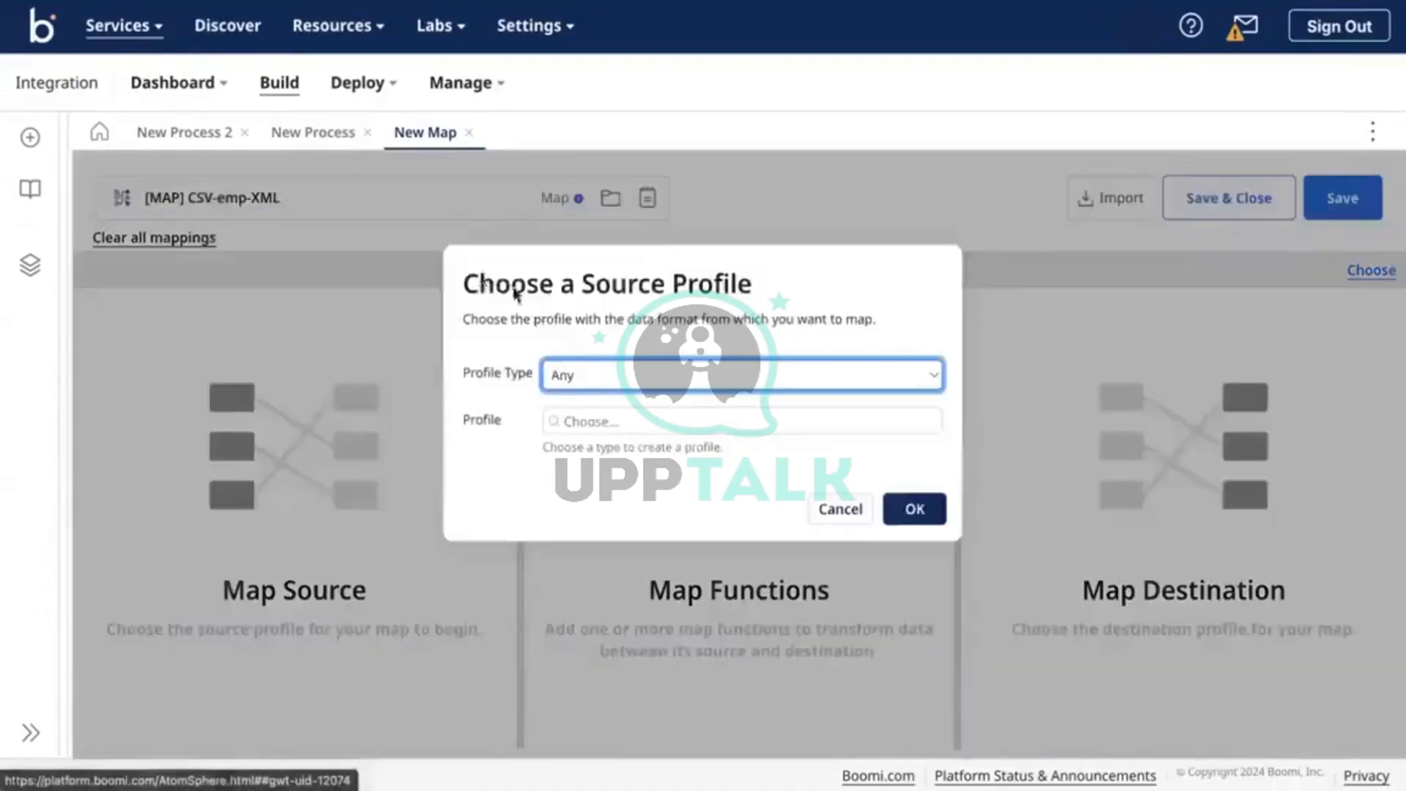
left_click(609, 384)
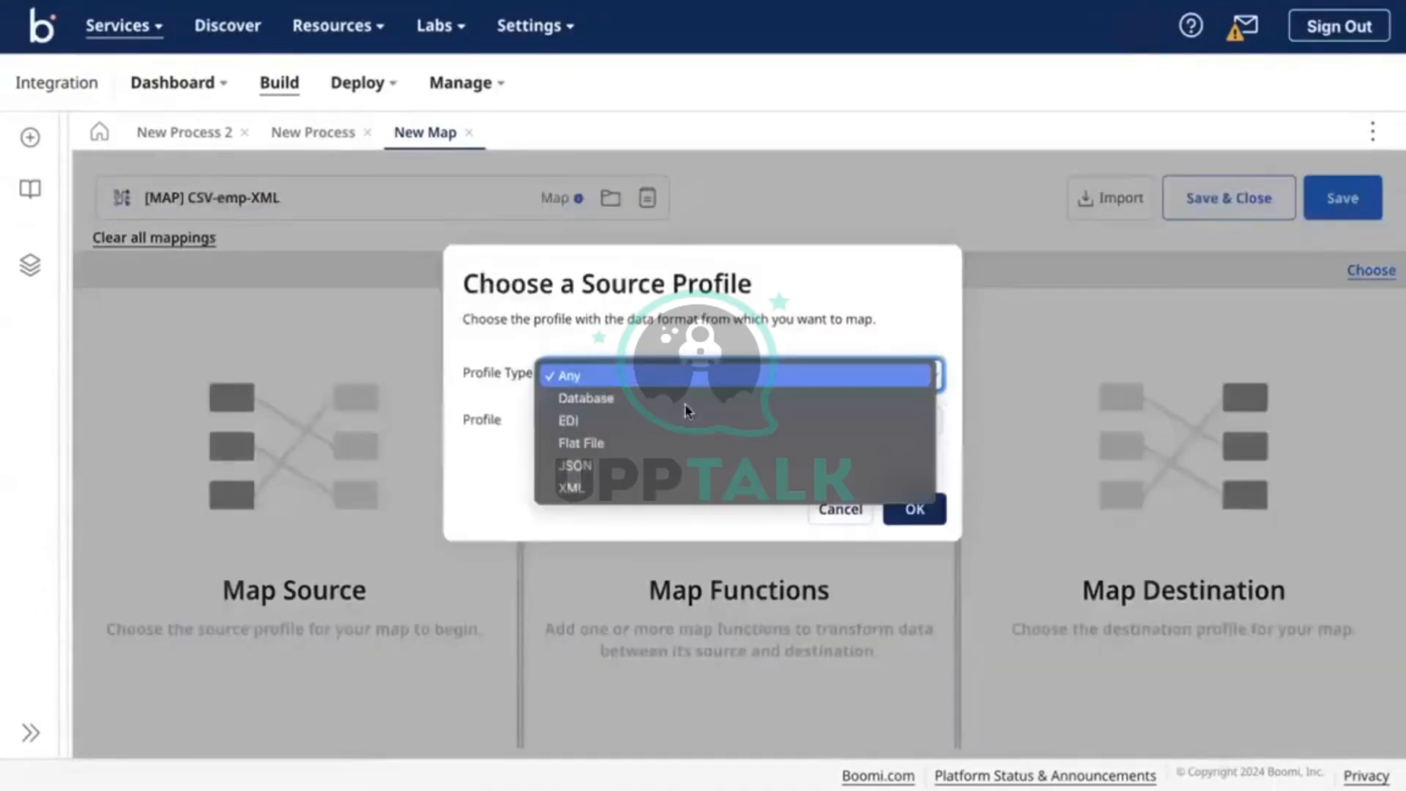
left_click(572, 375)
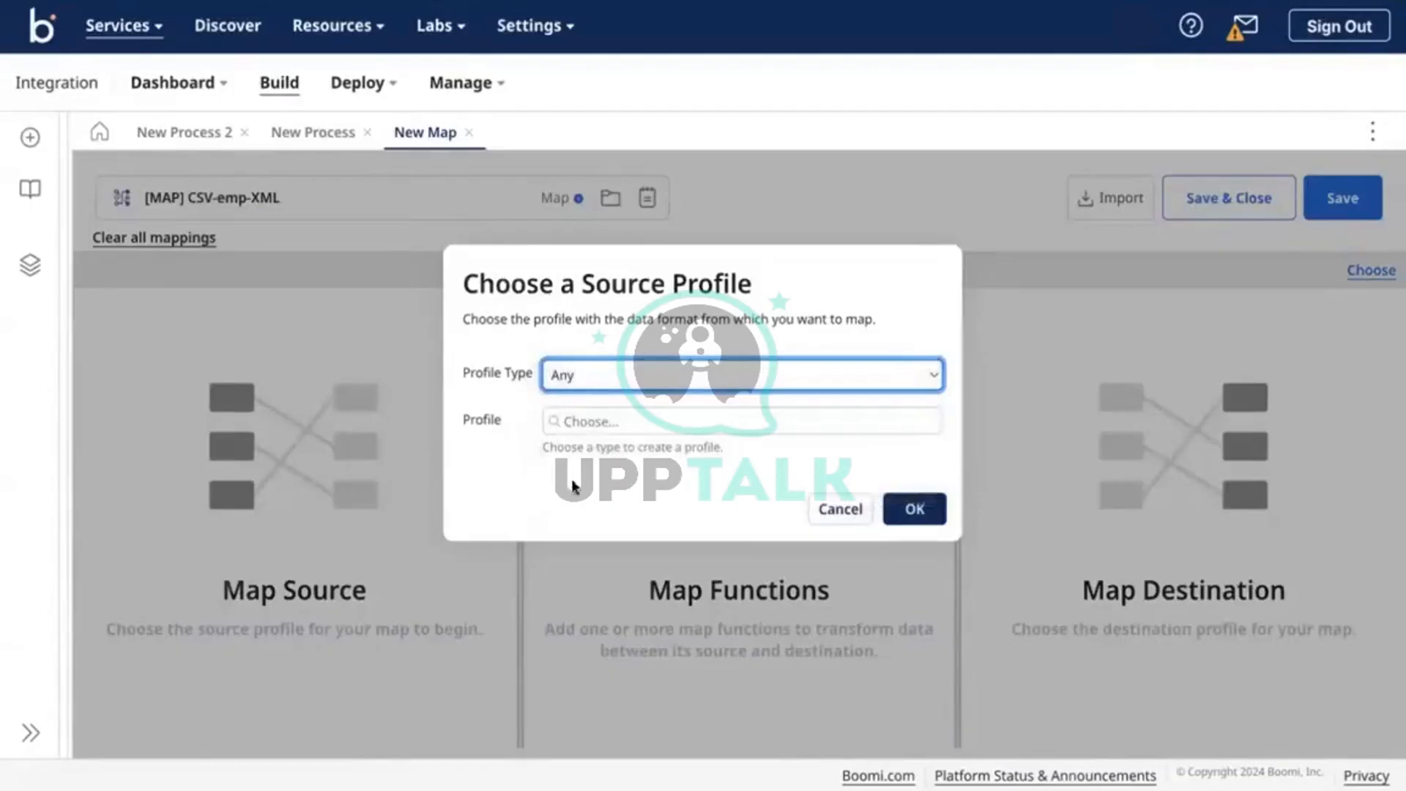
left_click(620, 374)
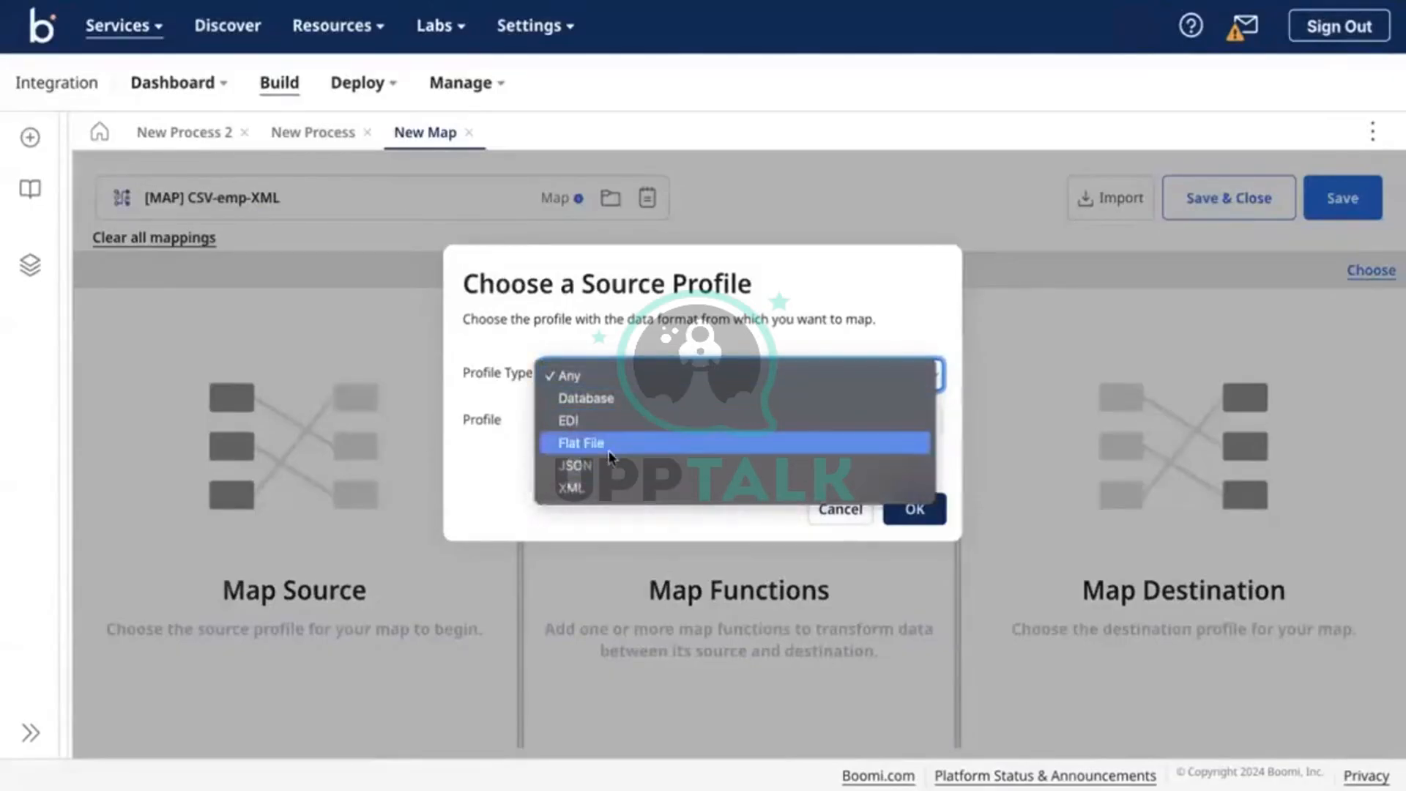
left_click(609, 443)
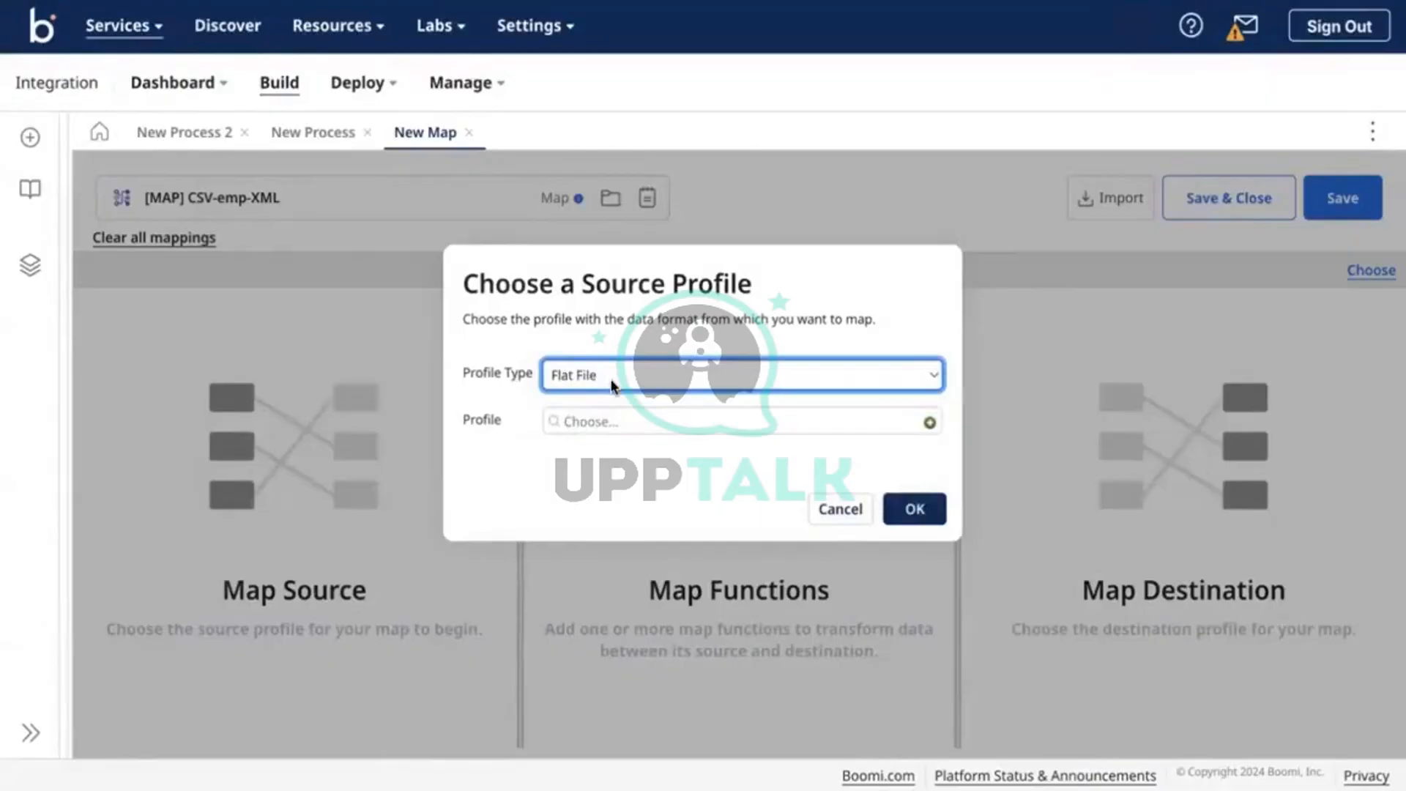
left_click(622, 421)
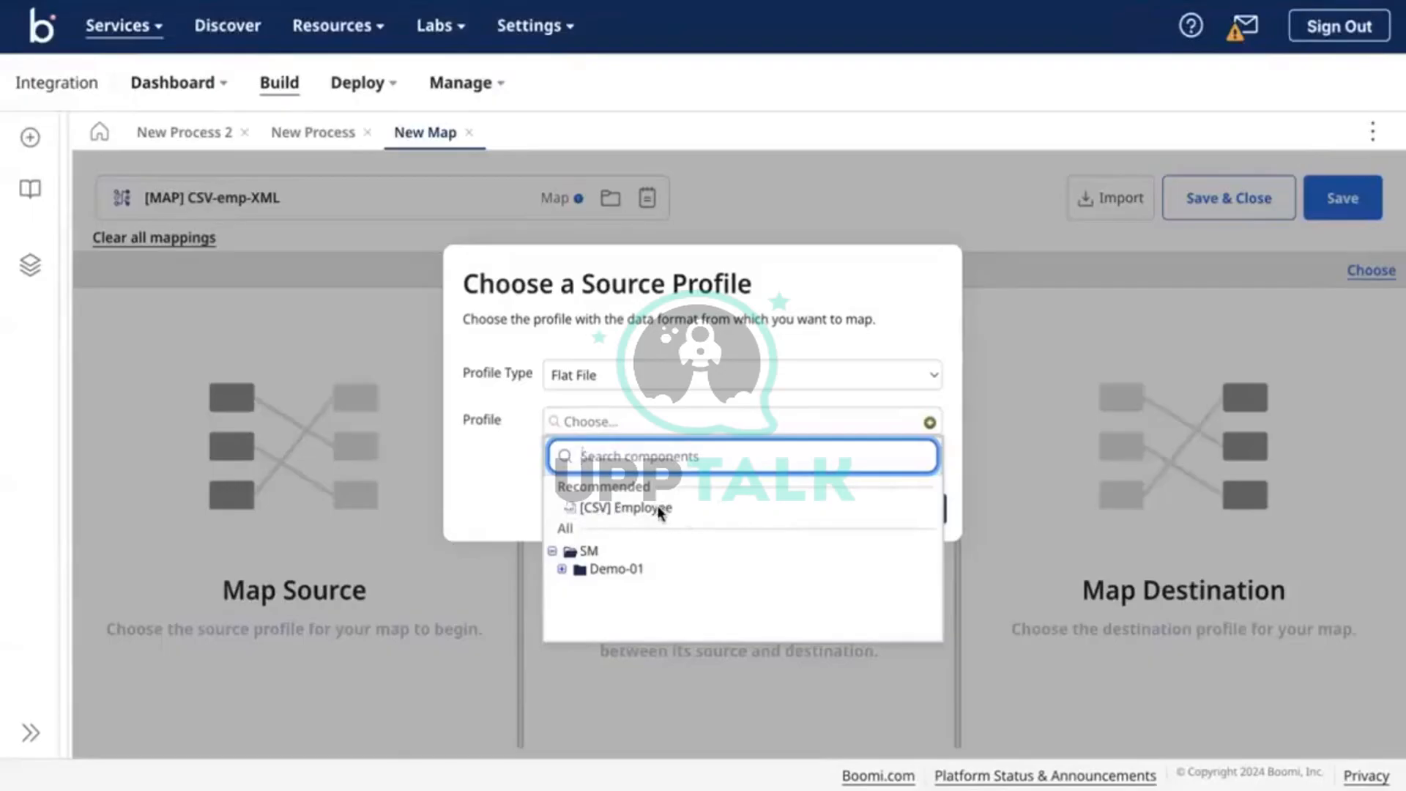
left_click(561, 569)
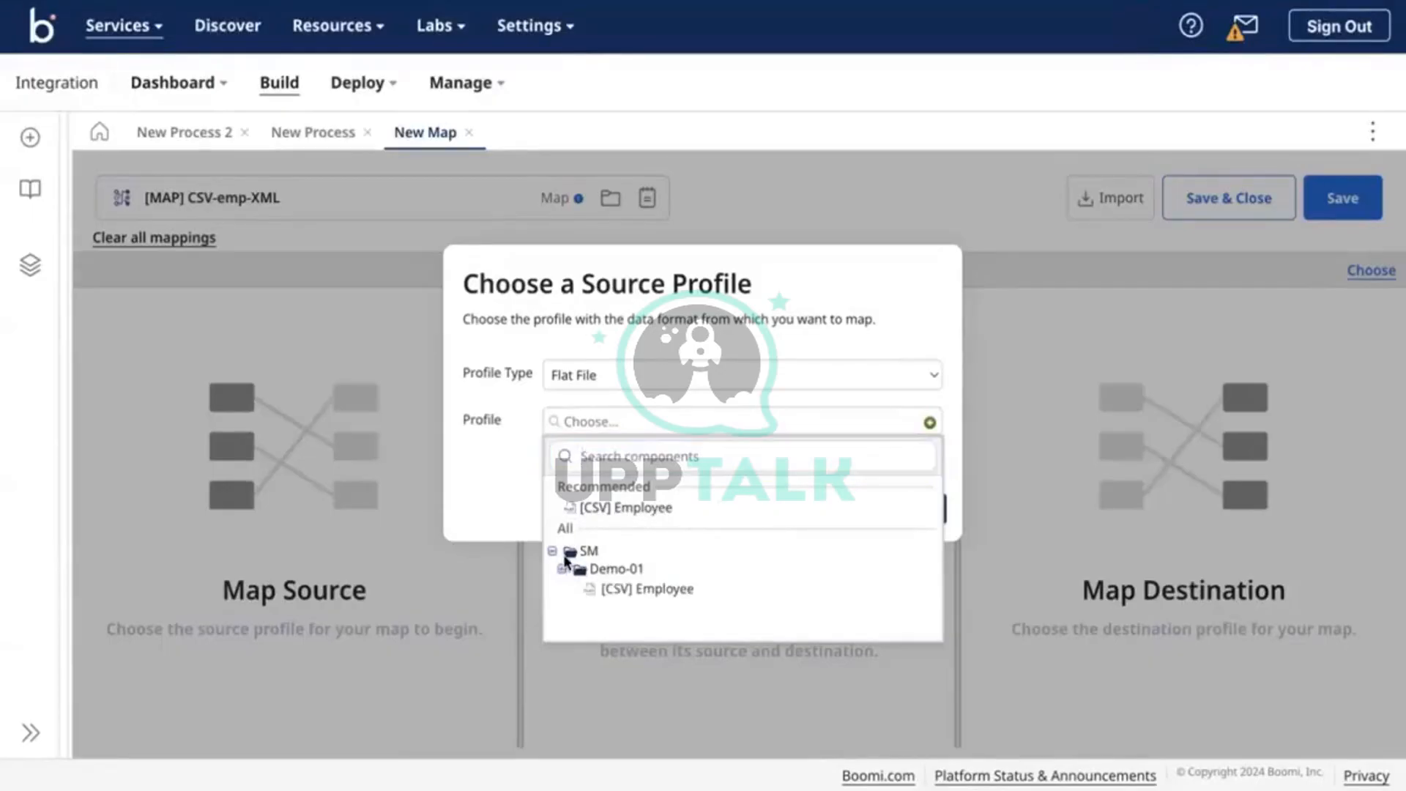
left_click(635, 591)
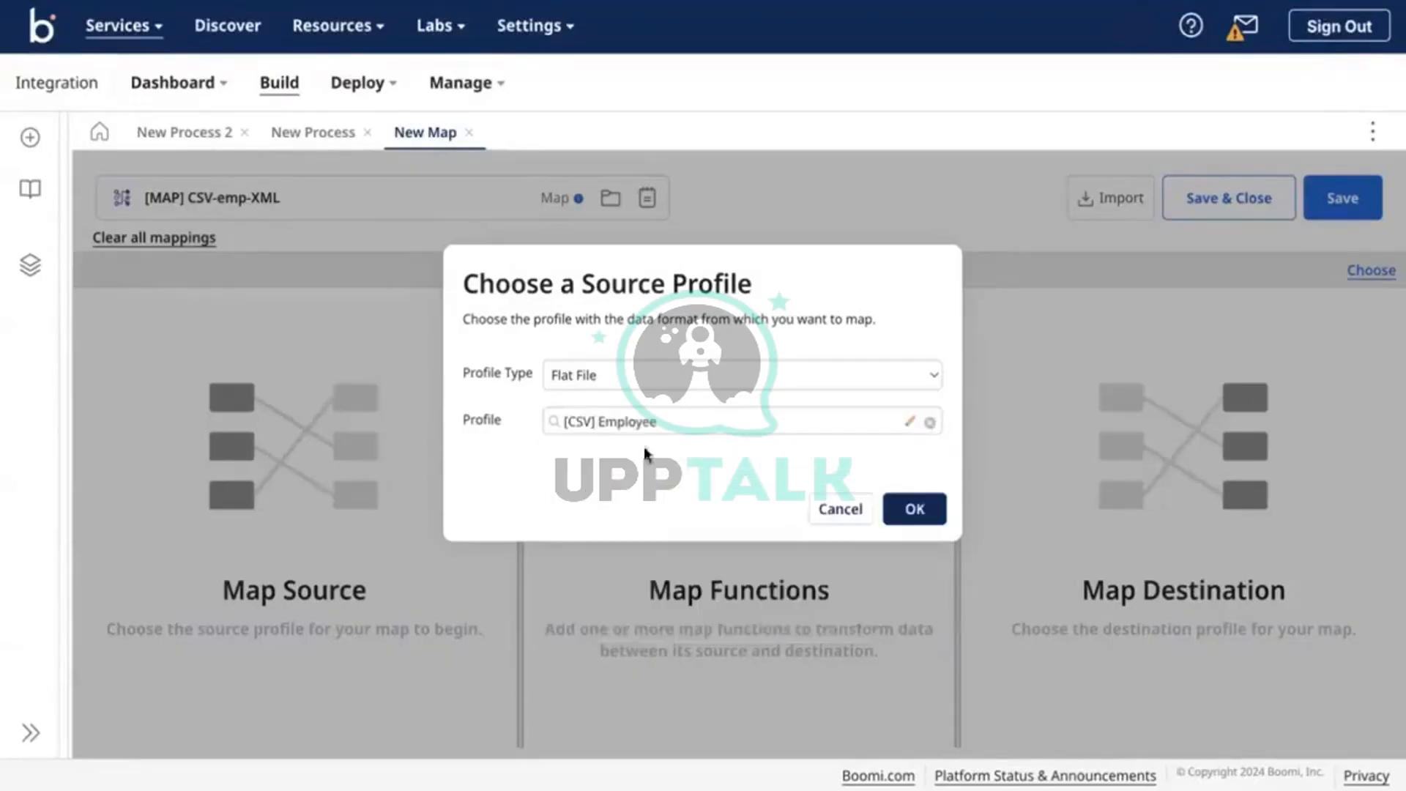
left_click(895, 517)
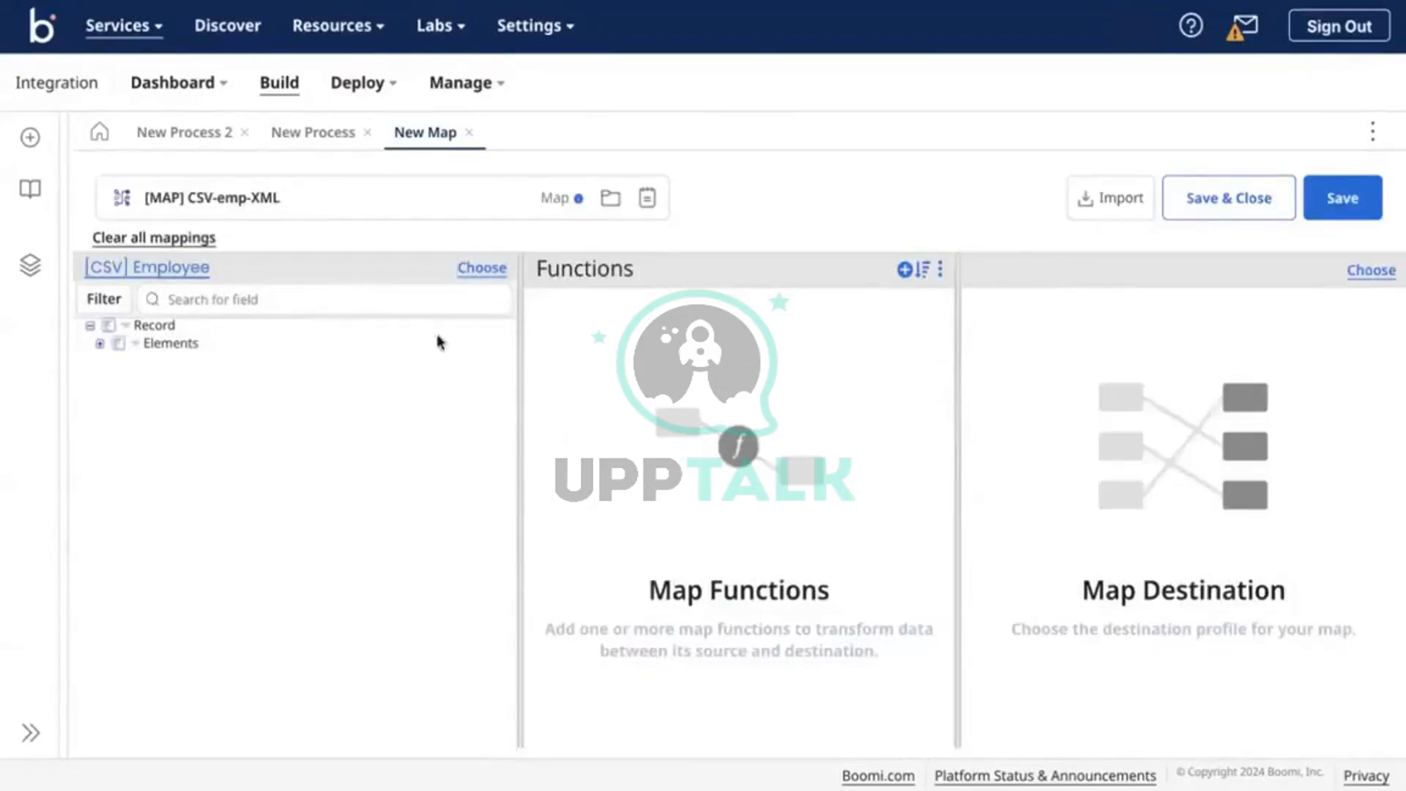
Set the map's destination to the XML profile [XML] Employee
left_click(1360, 283)
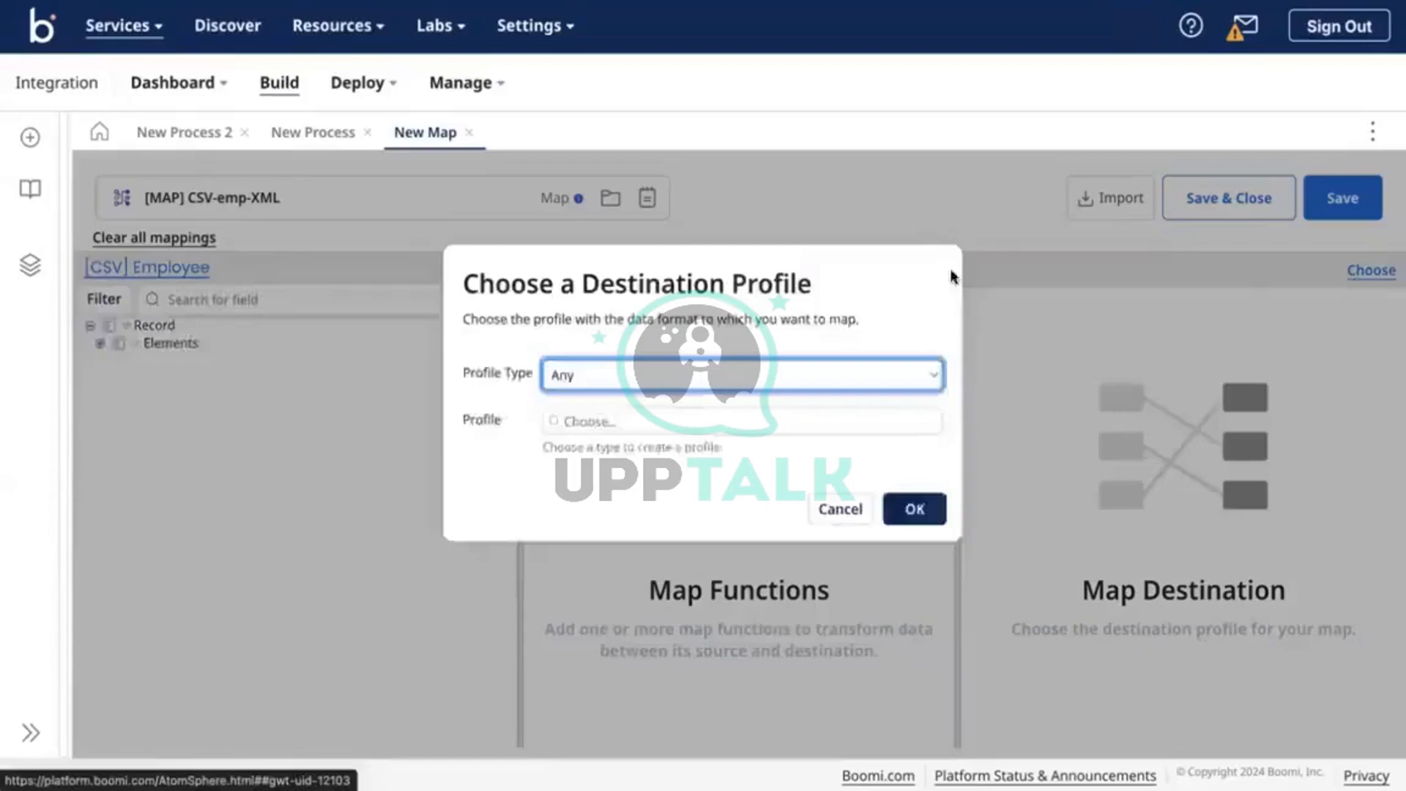
left_click(696, 375)
left_click(586, 484)
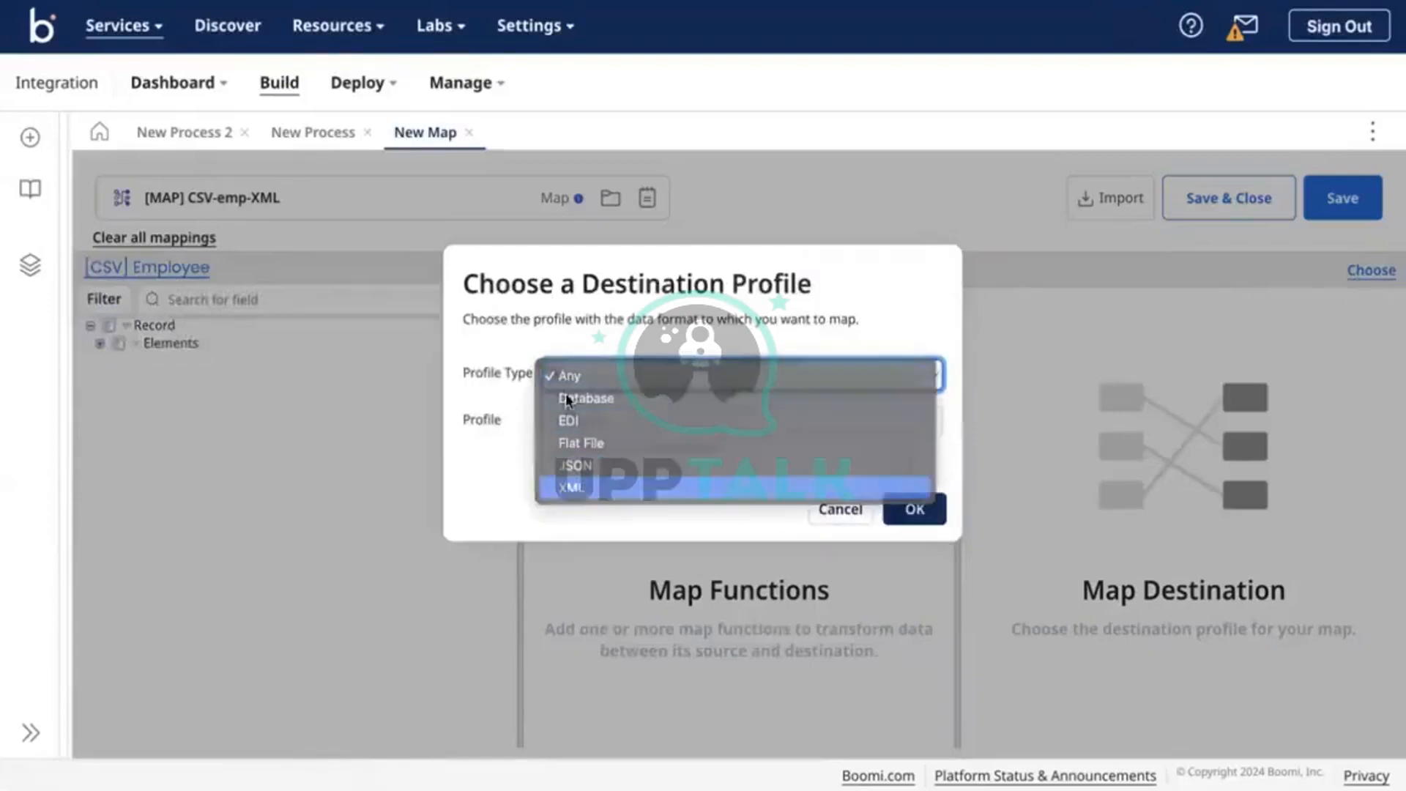
left_click(624, 422)
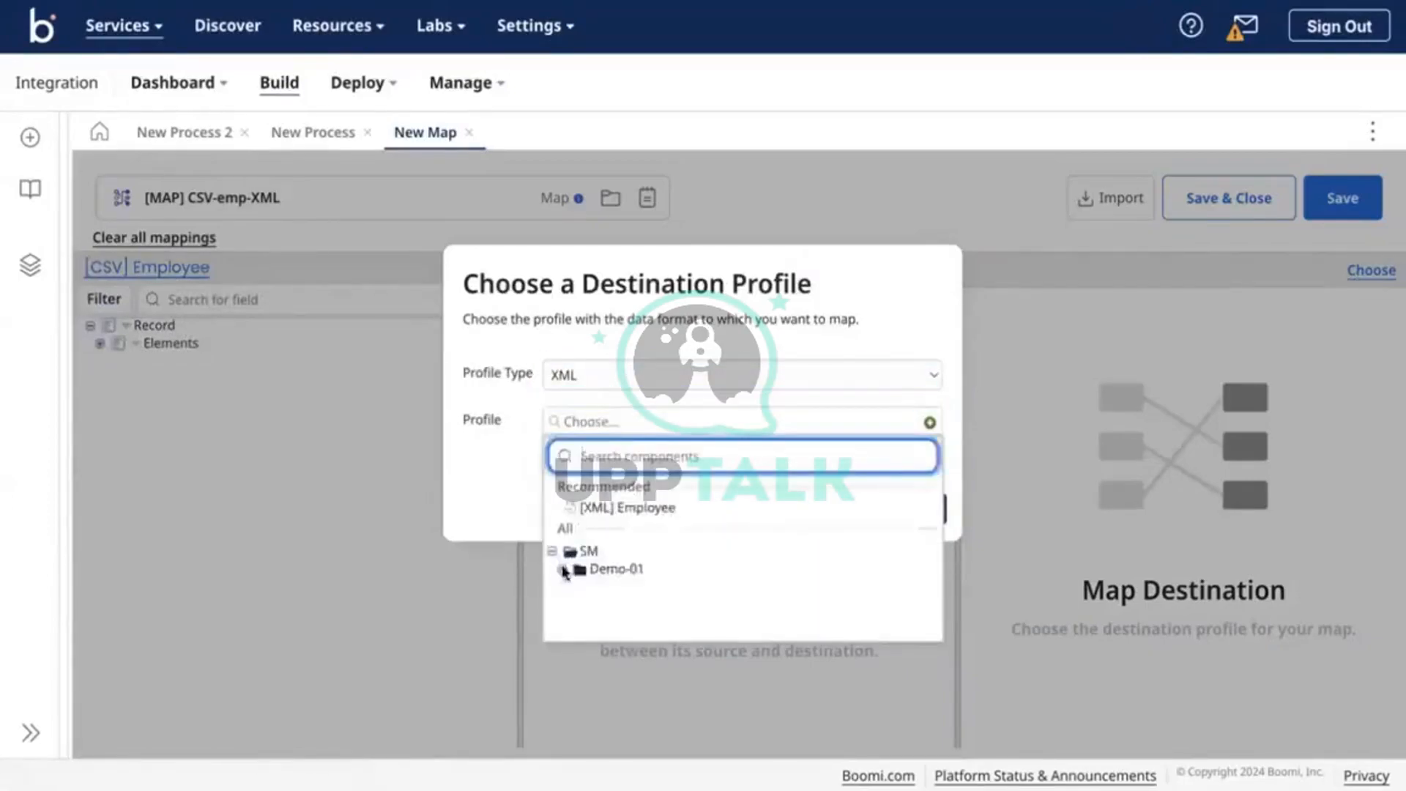
left_click(628, 589)
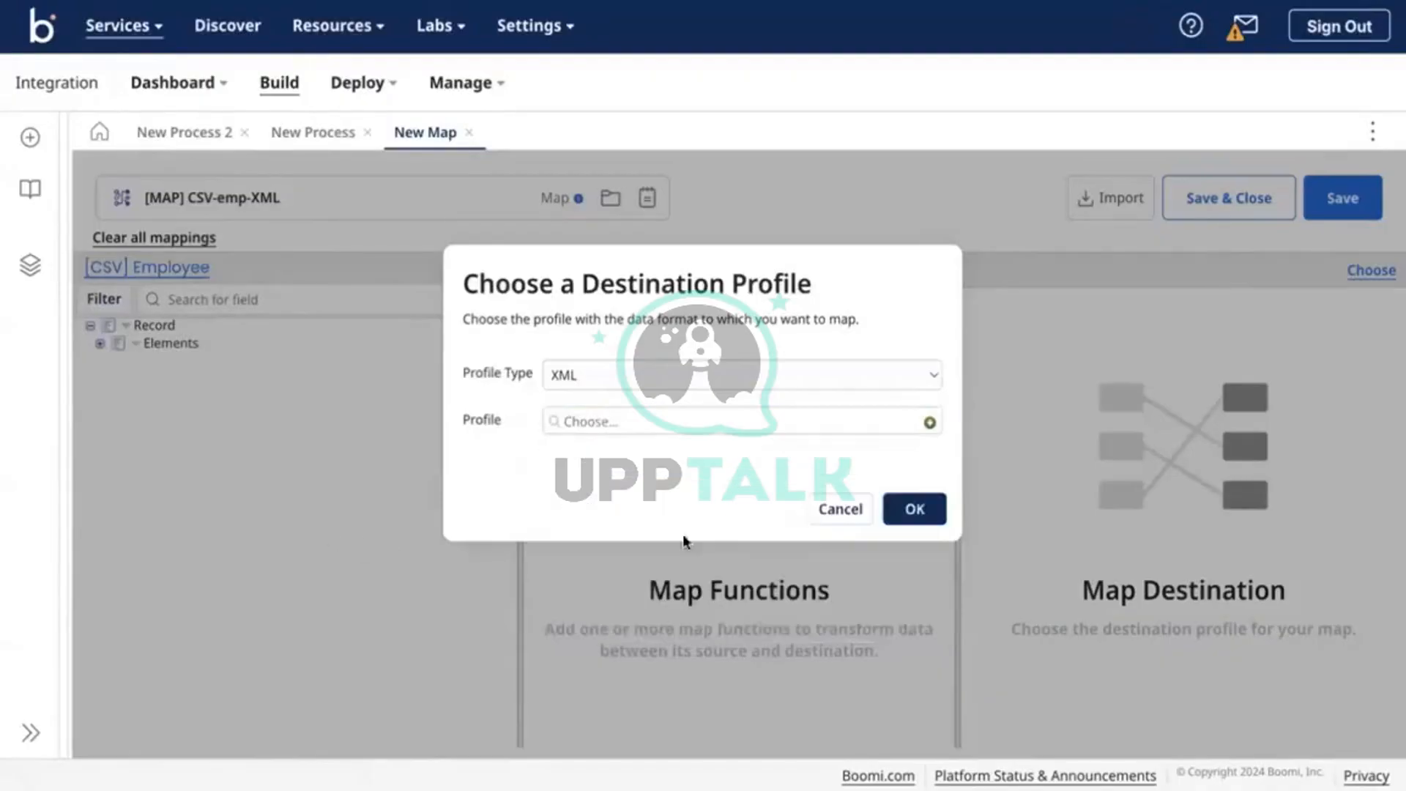
left_click(925, 510)
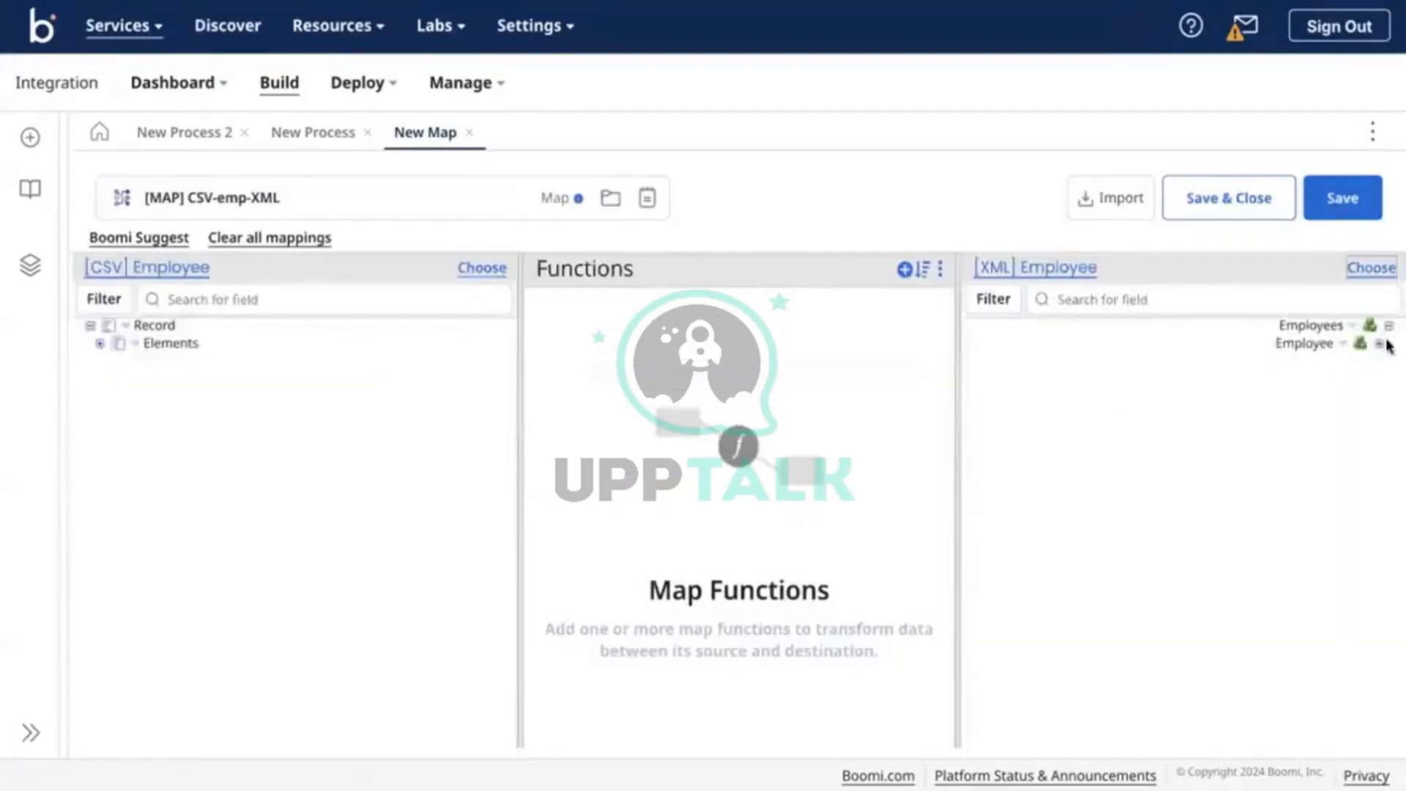
Map EmployeeID, FirstName, LastName, Department, JobTitle and Salary to the same-named XML fields and save the map
left_click(1380, 344)
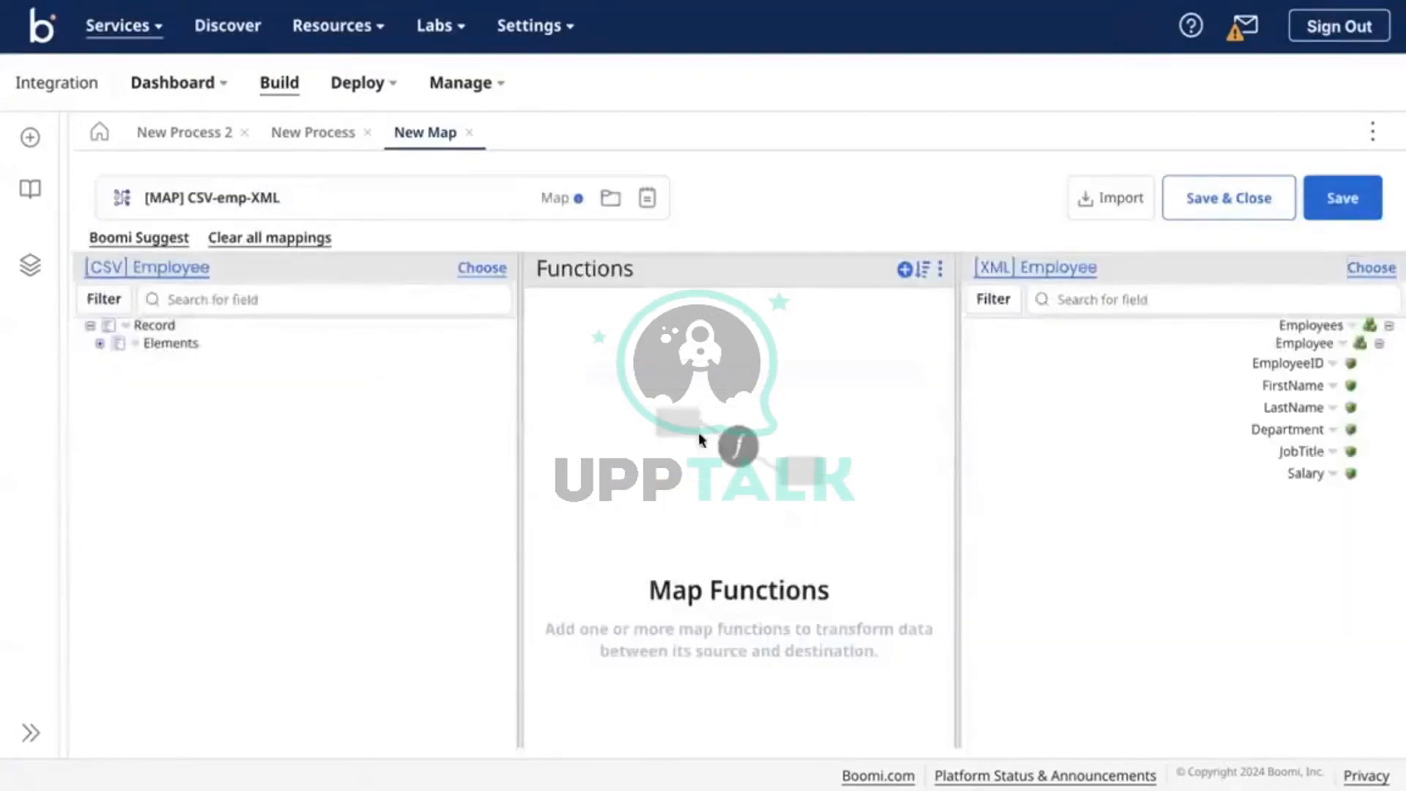
left_click(100, 344)
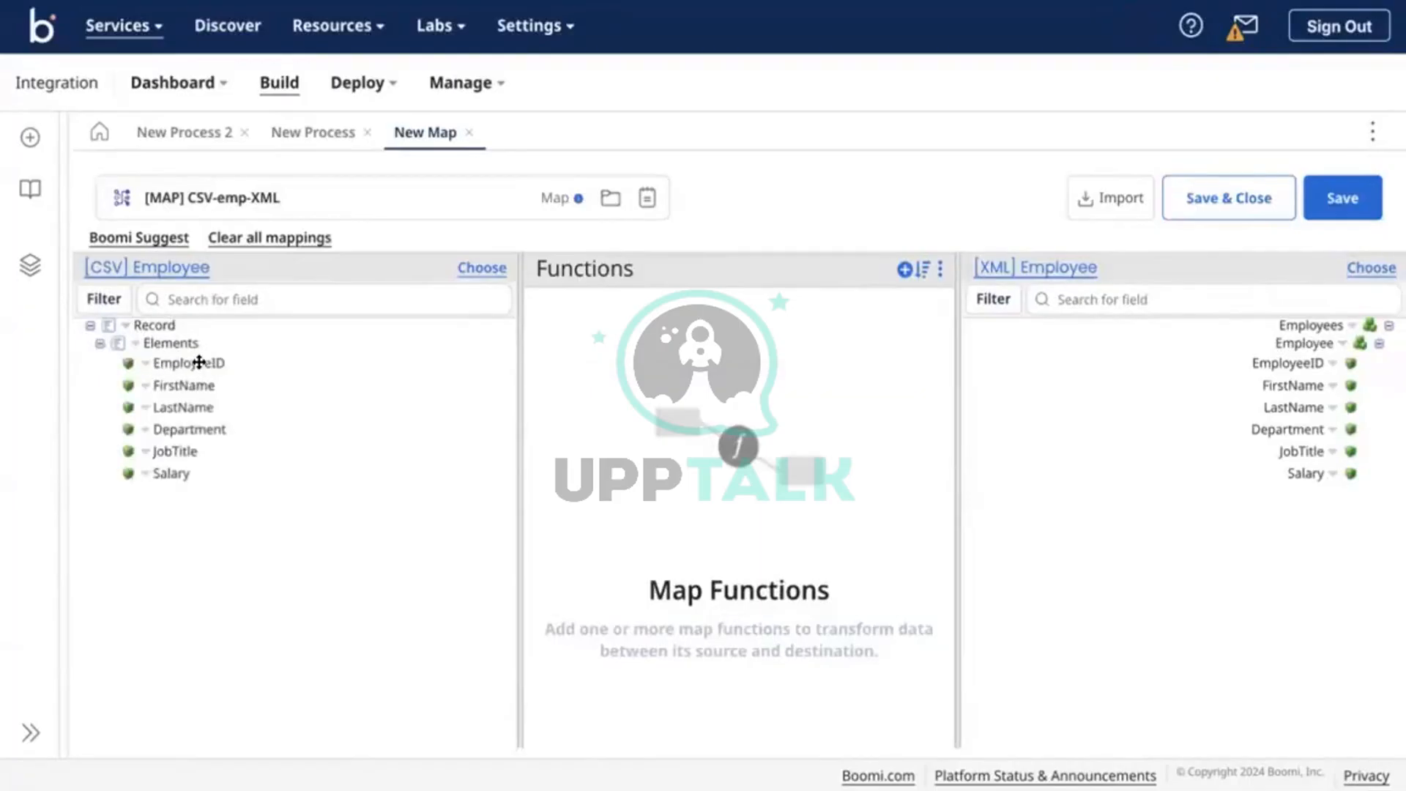
left_click_drag(222, 366, 1289, 363)
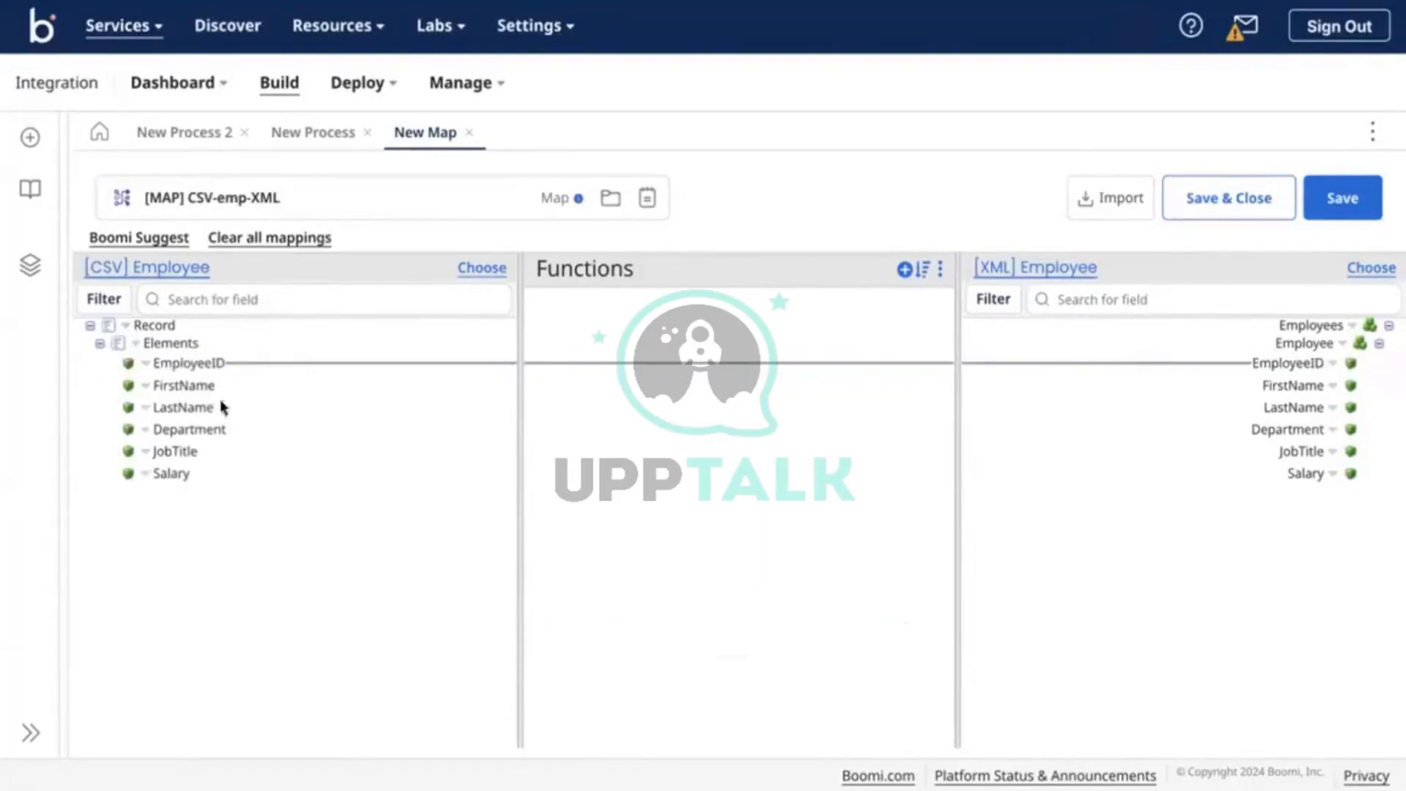
left_click_drag(185, 388, 1289, 387)
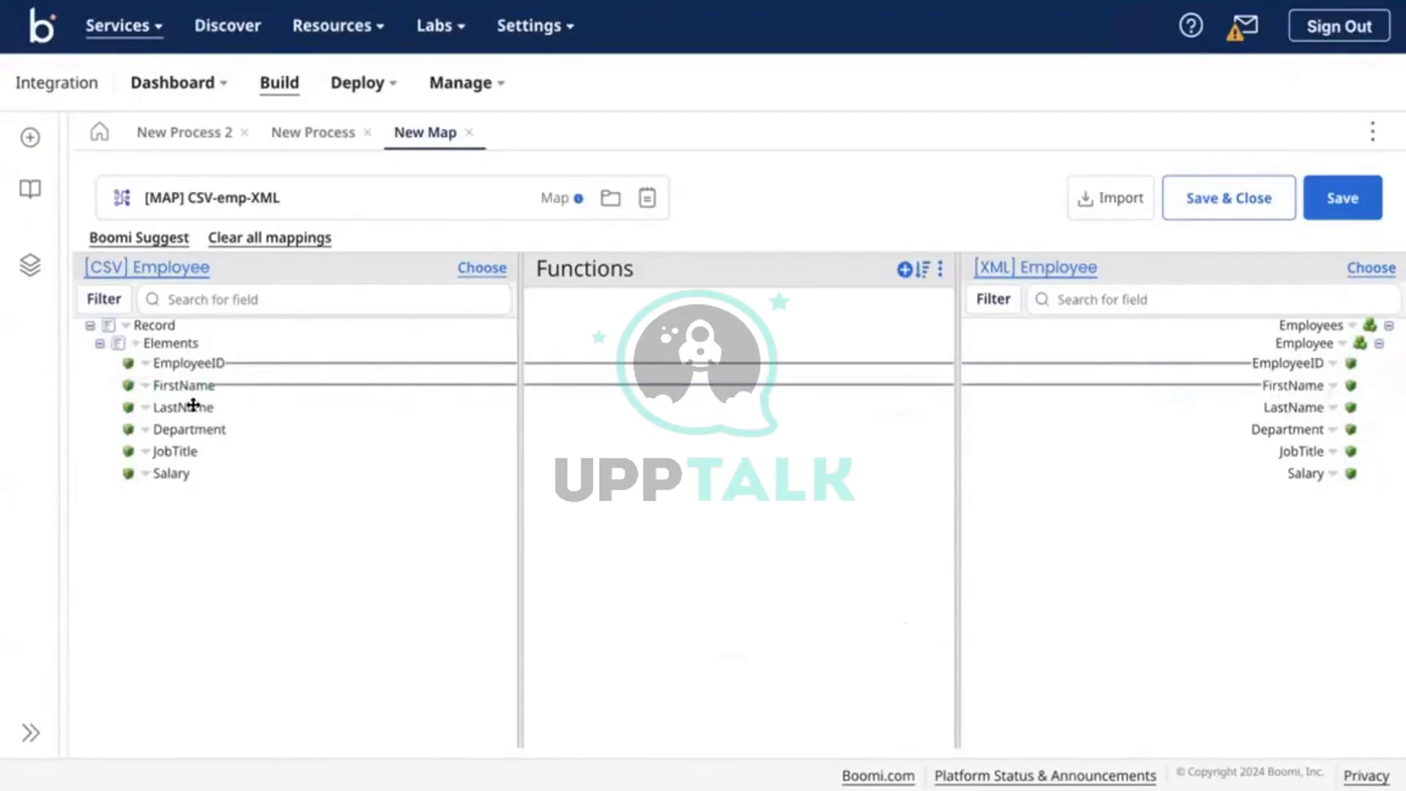
left_click_drag(195, 406, 1293, 407)
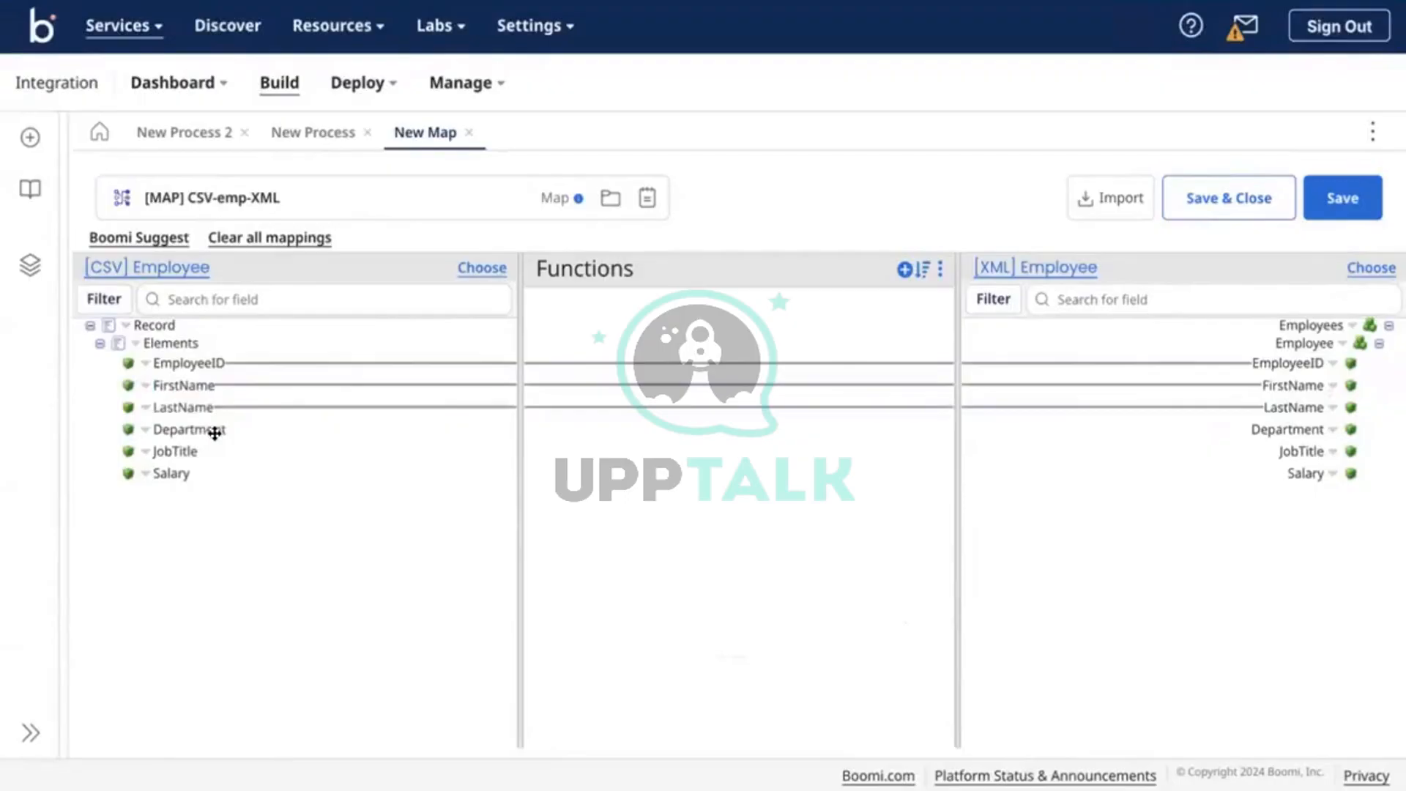
left_click_drag(213, 432, 1287, 431)
left_click_drag(185, 453, 1293, 454)
left_click_drag(169, 474, 1305, 473)
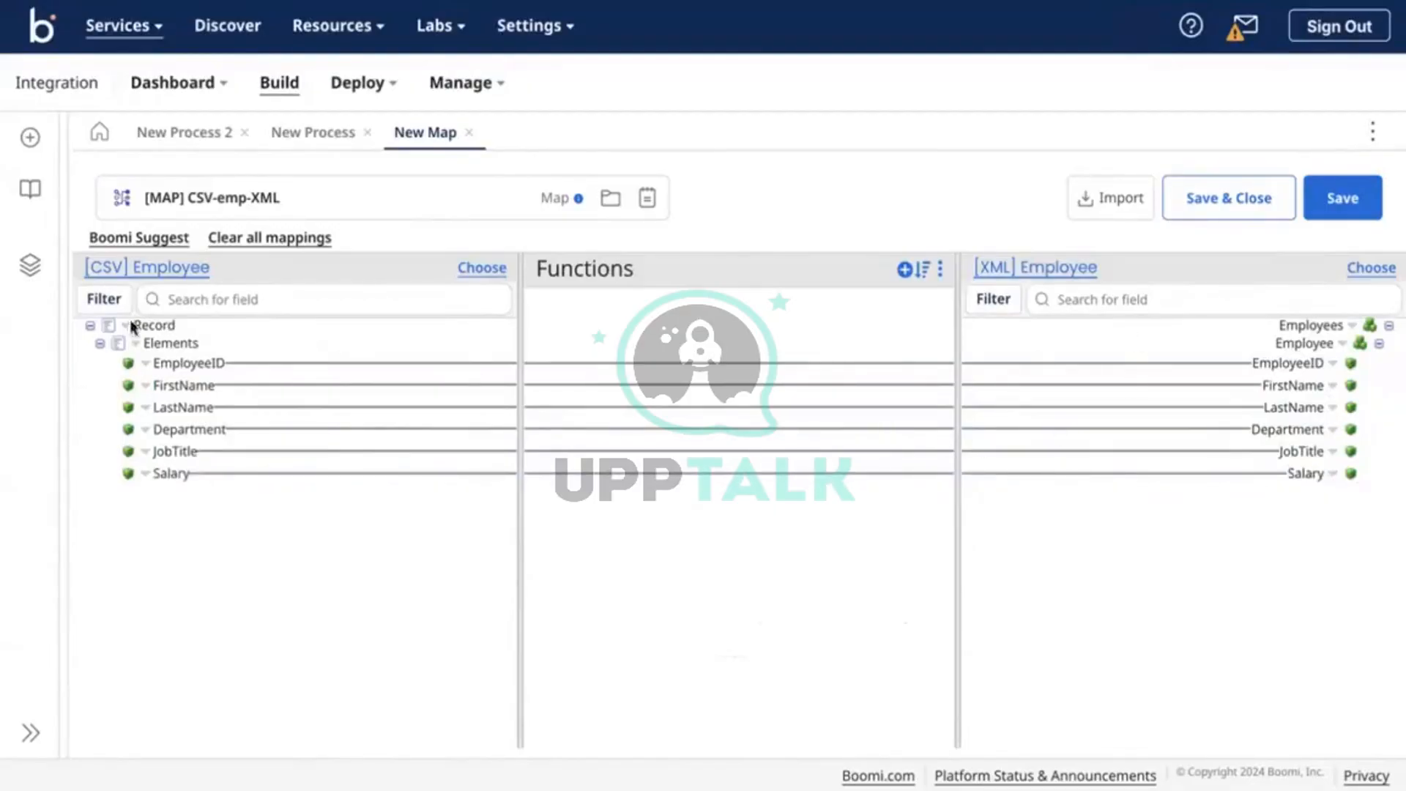
left_click(139, 292)
left_click(1355, 214)
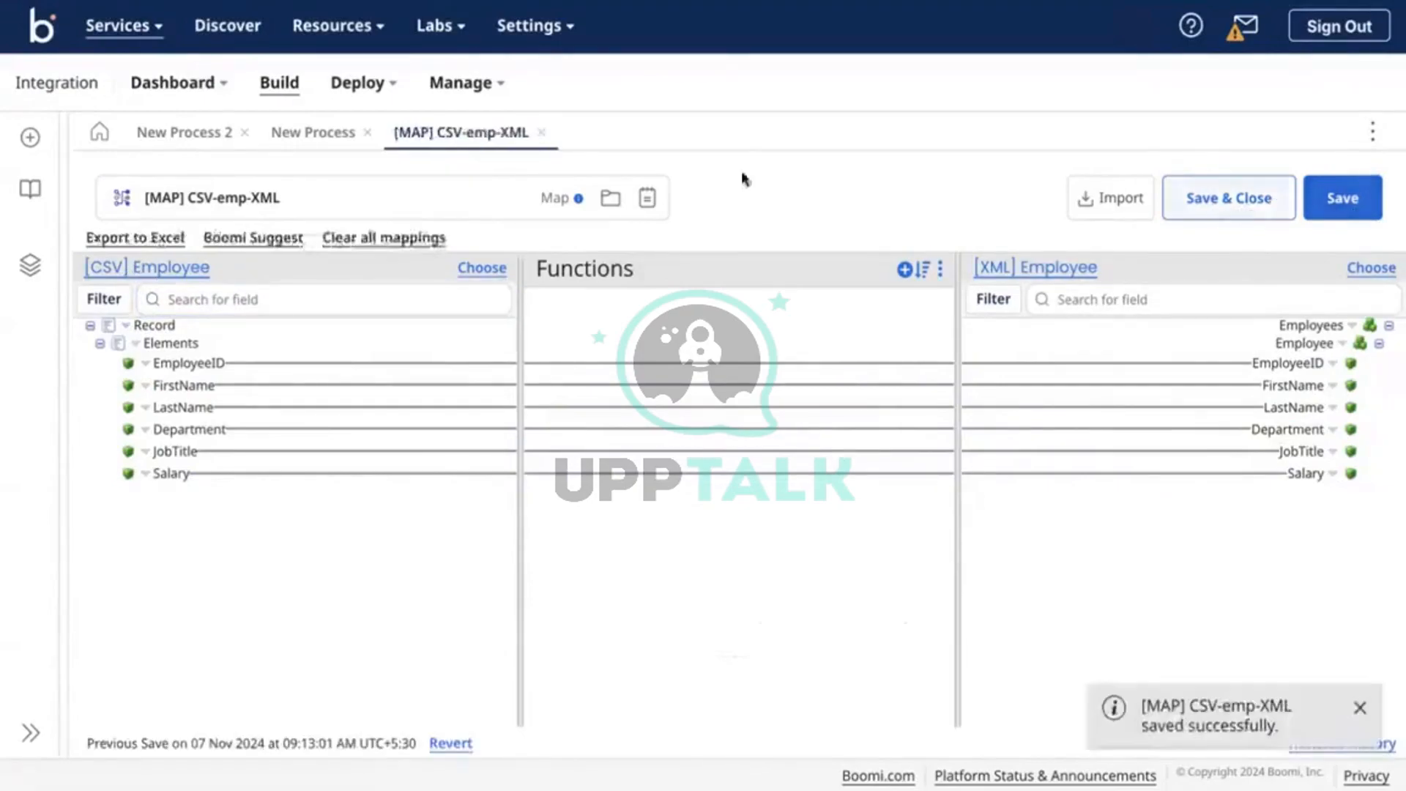
Close the unused New Process and confirm the Map step with [MAP] CSV-emp-XML in New Process 2
left_click(368, 132)
left_click(218, 137)
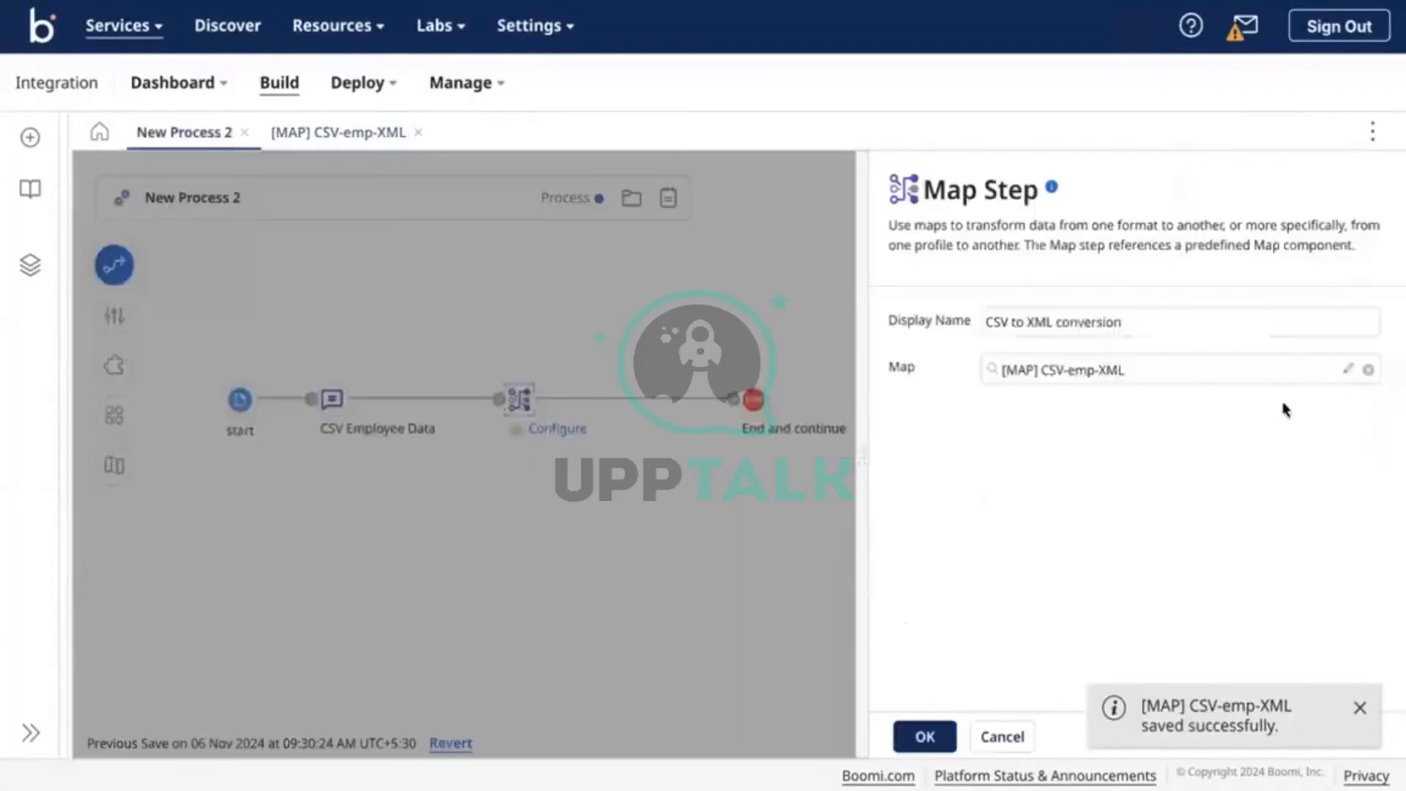
left_click(926, 736)
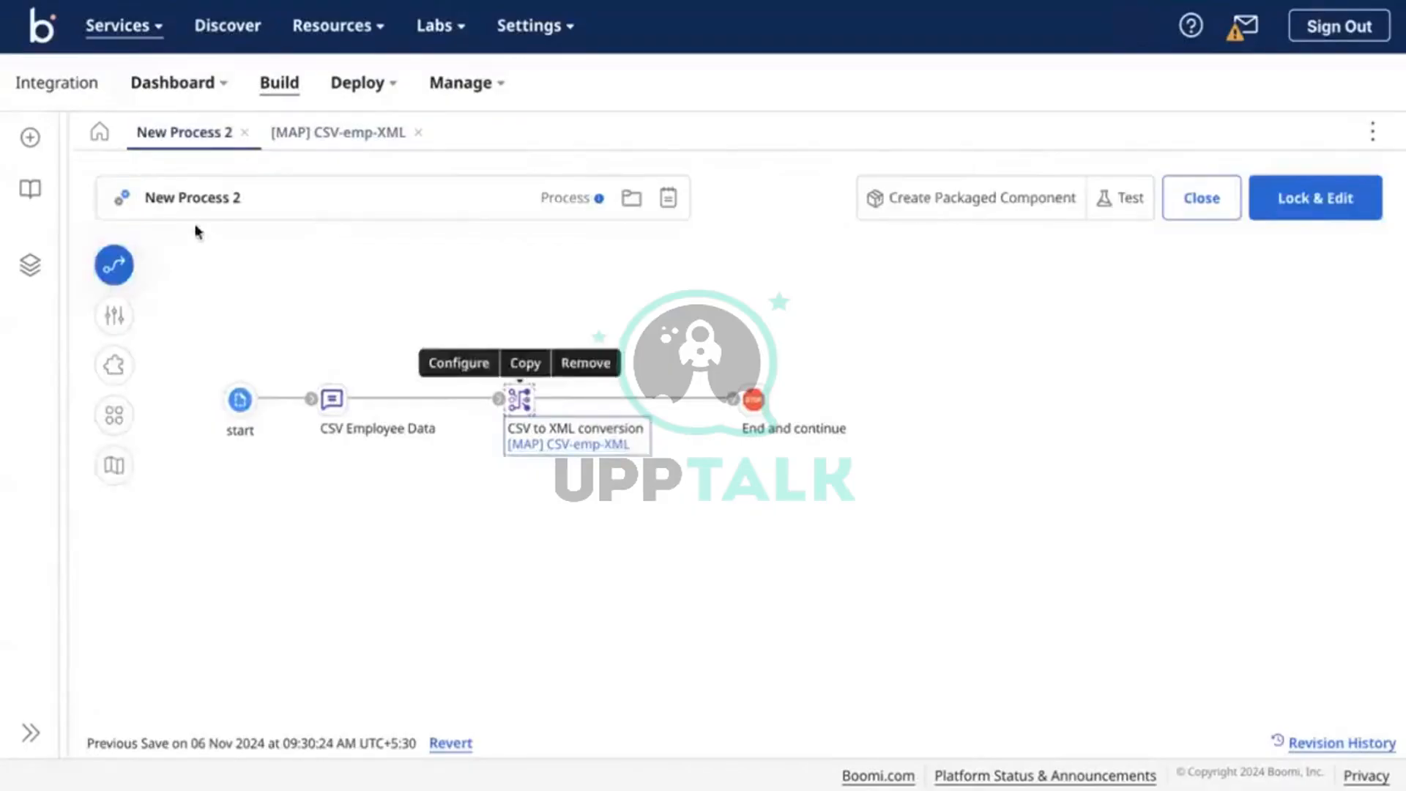
Rename the process New Process 2 as CSV to XML conversion
left_click(177, 198)
triple_click(177, 198)
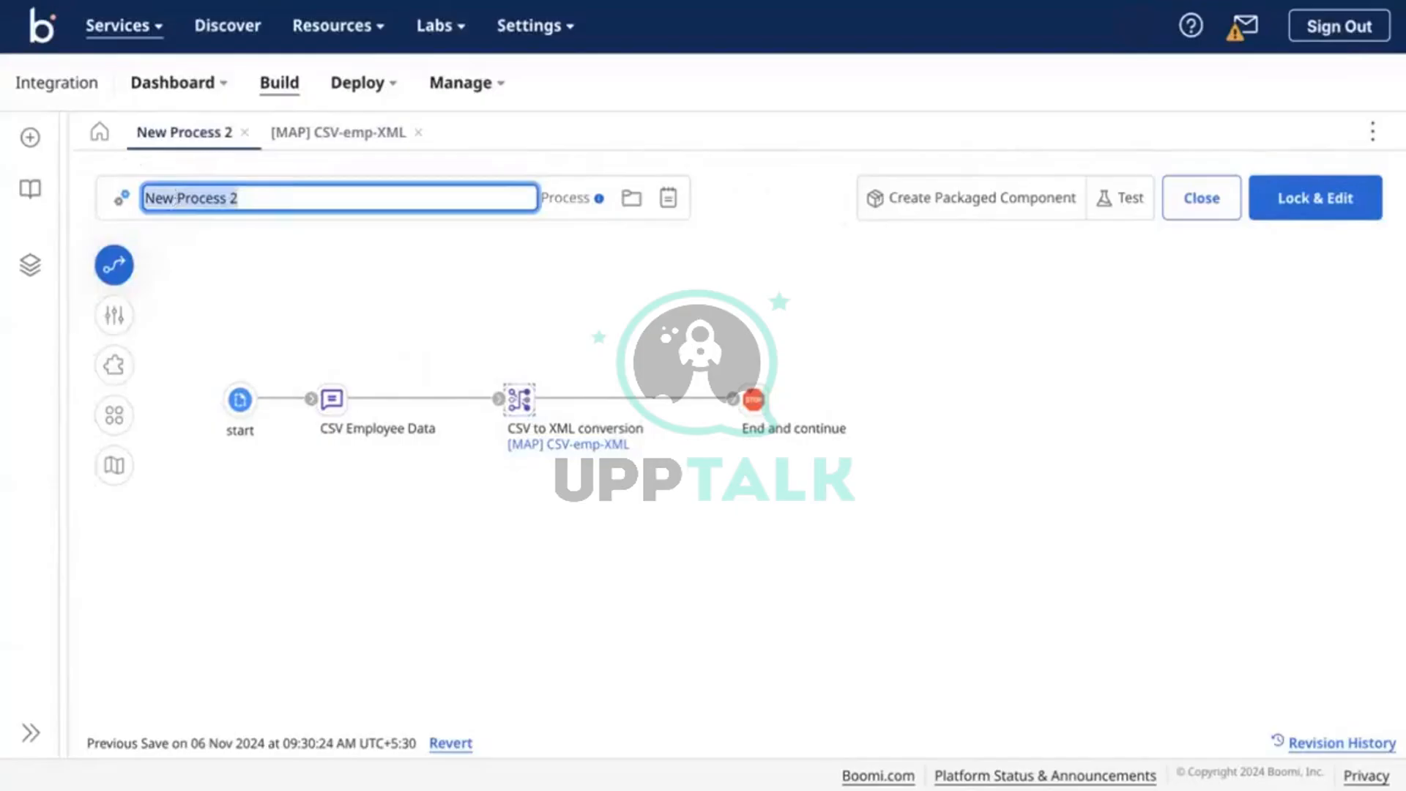
type("CSV to XML conversion")
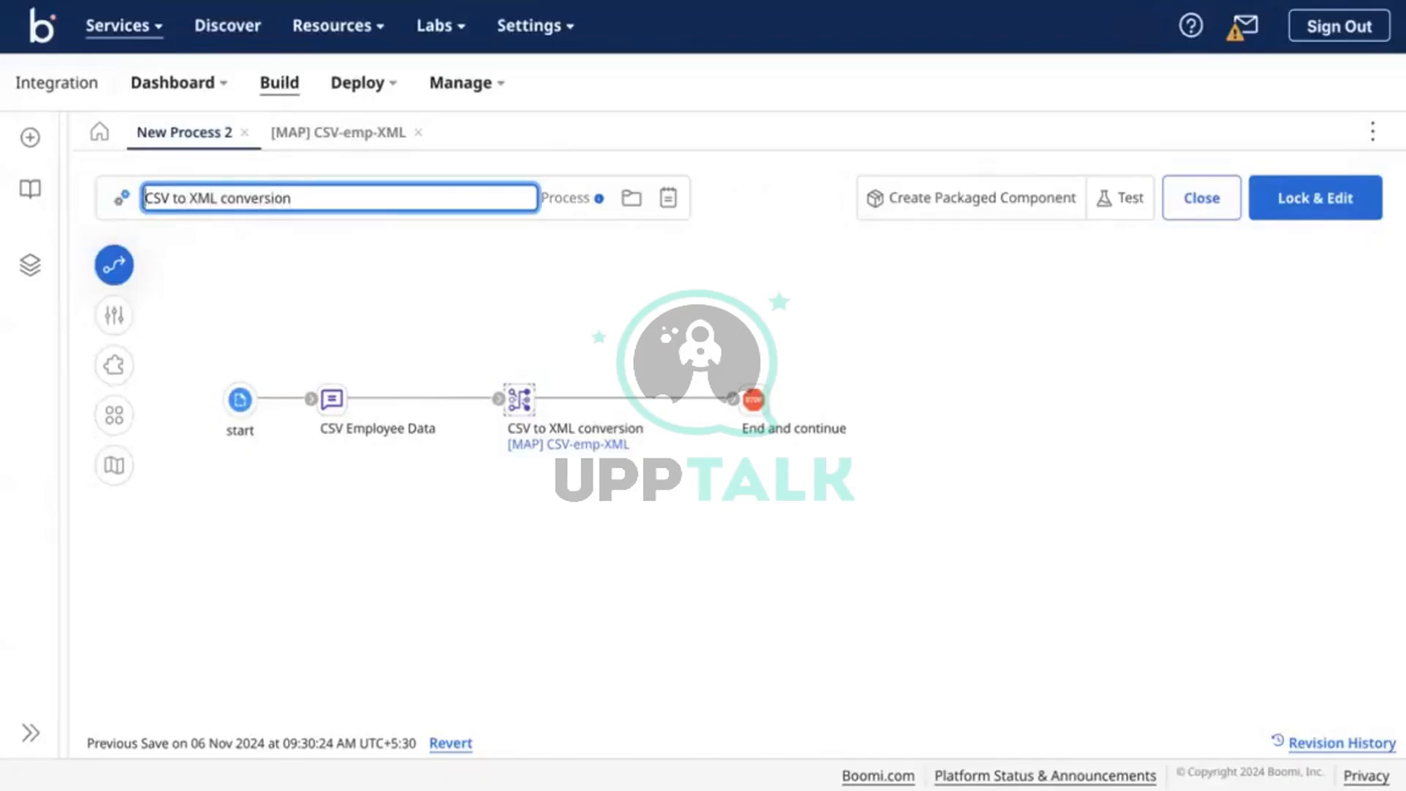
Prefix the process name CSV to XML conversion with [MAIN] and save the process
type("[MAIN]")
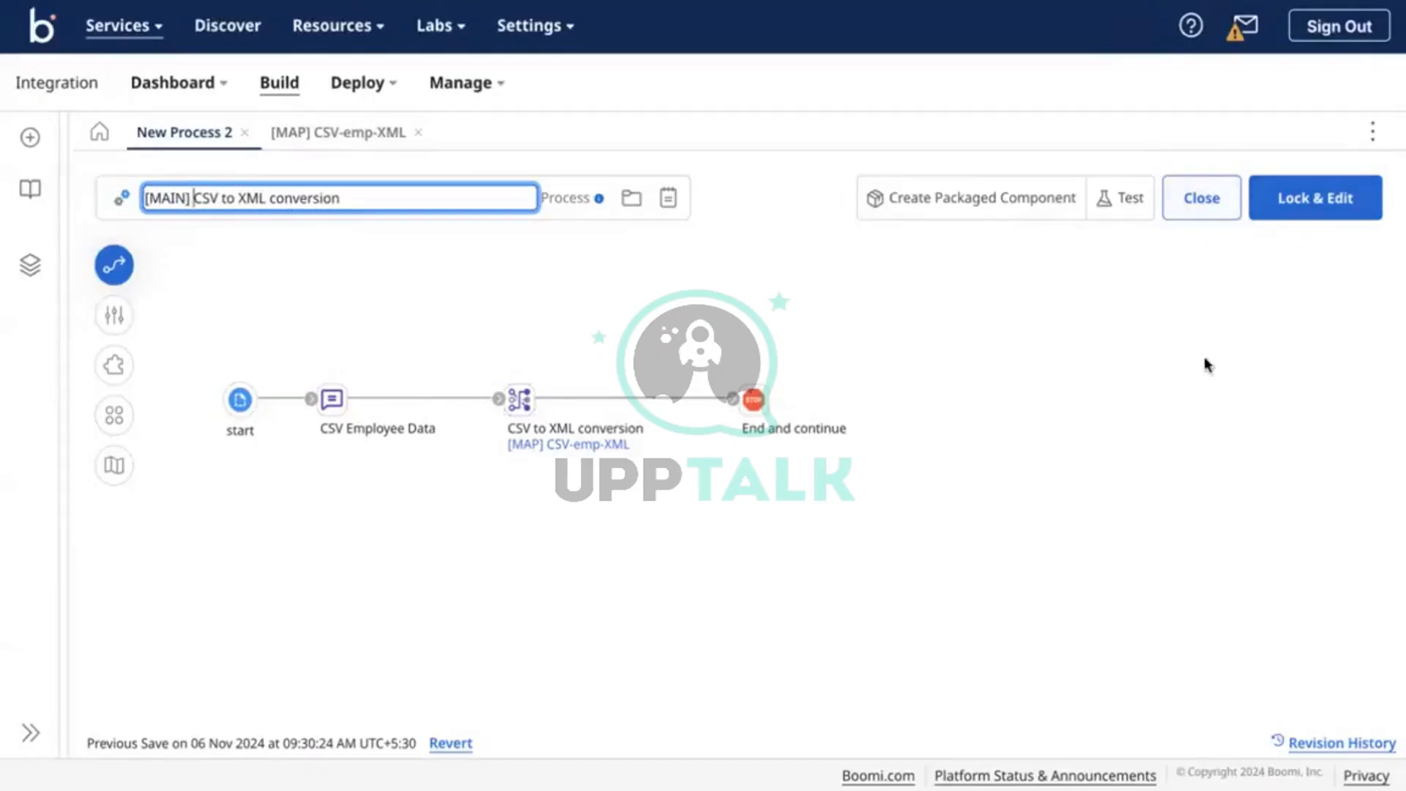
left_click(1298, 213)
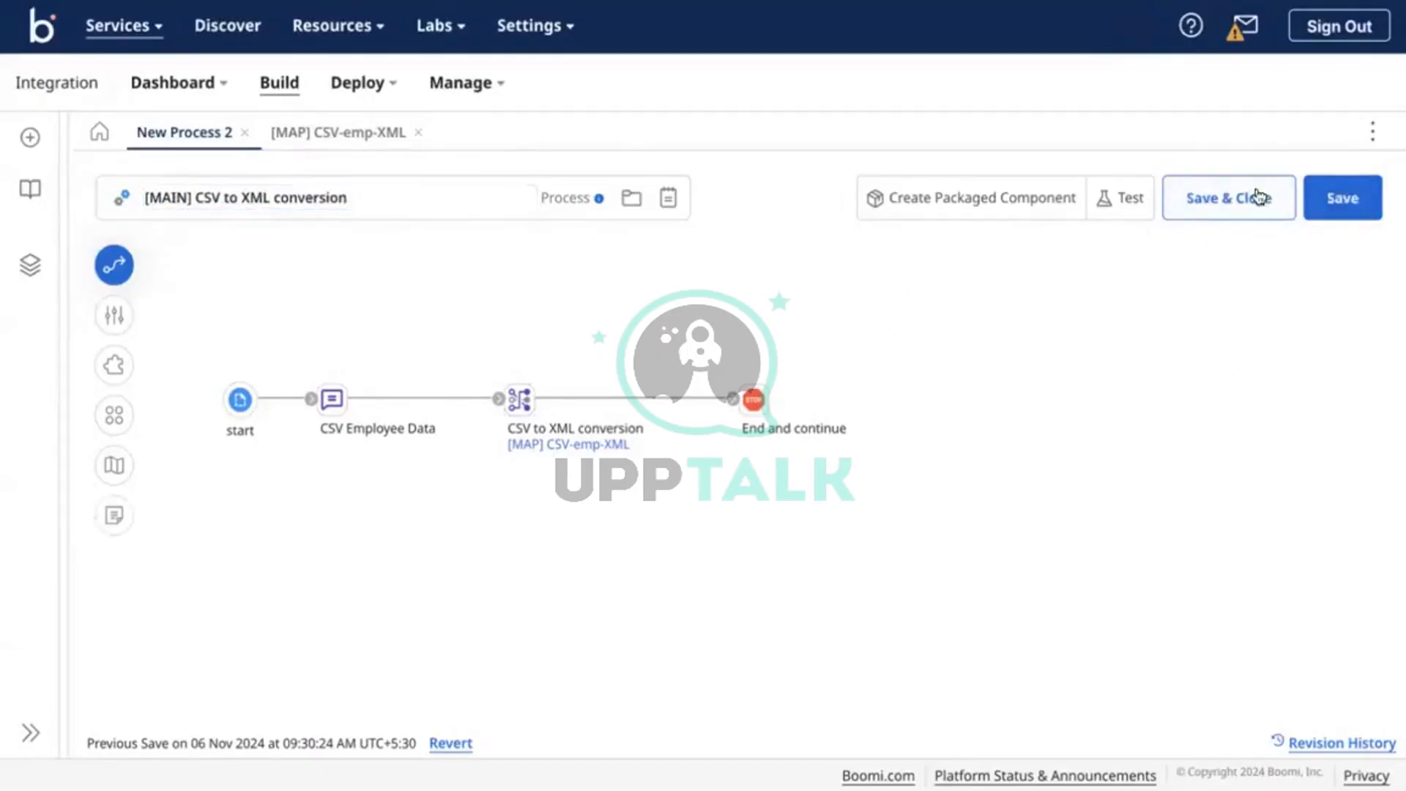
left_click(1321, 193)
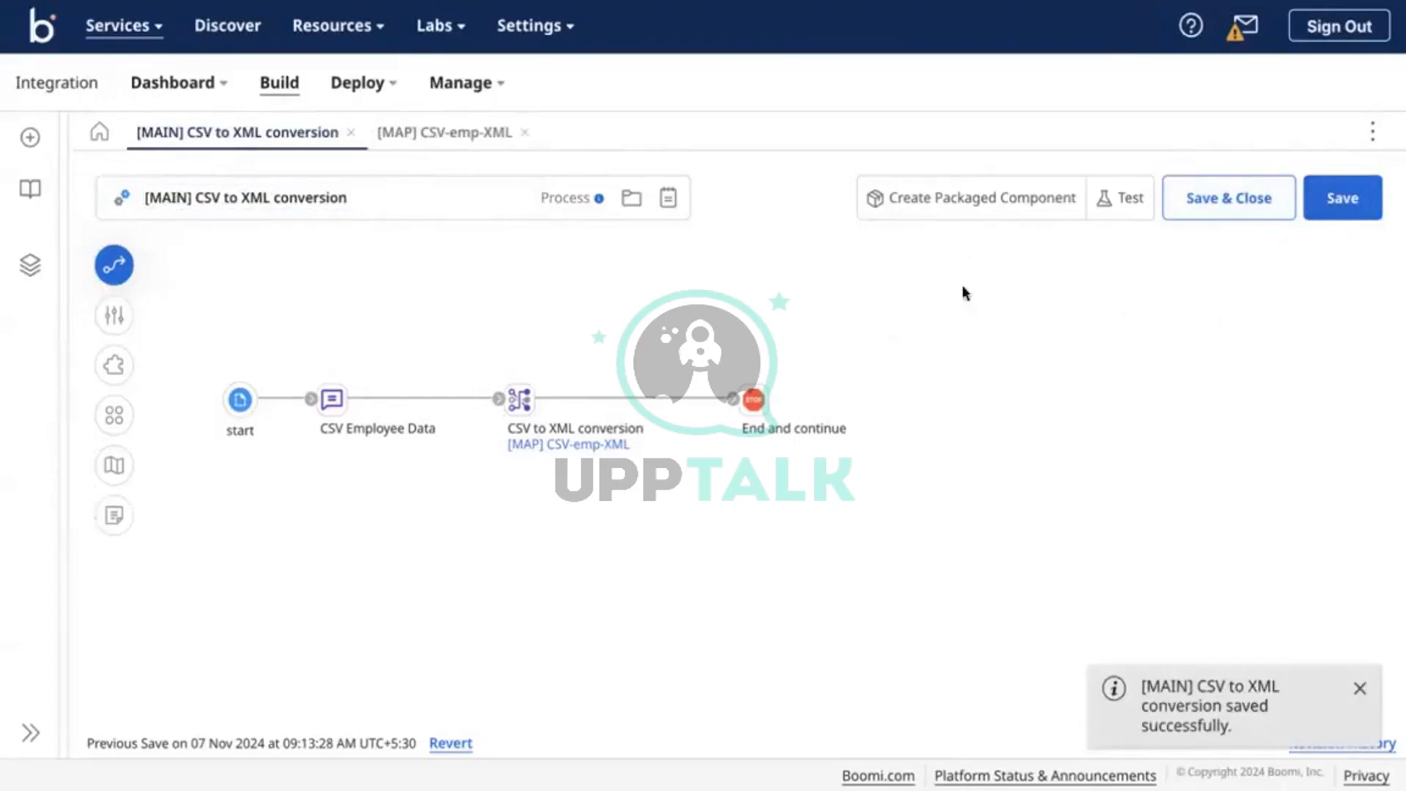
Run the process in test mode on the Test-DV atom and enlarge the test results area
left_click(1130, 209)
left_click(738, 155)
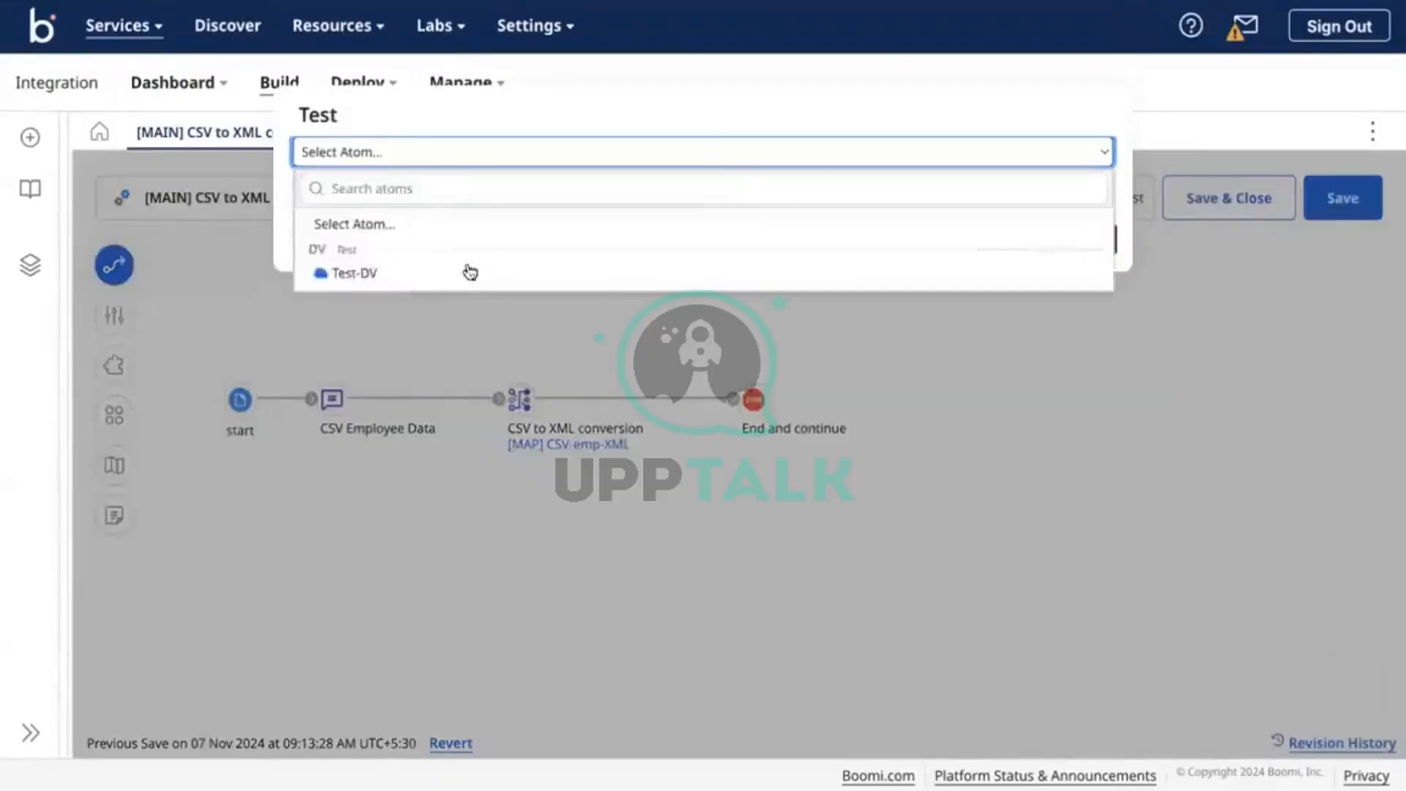
left_click(446, 273)
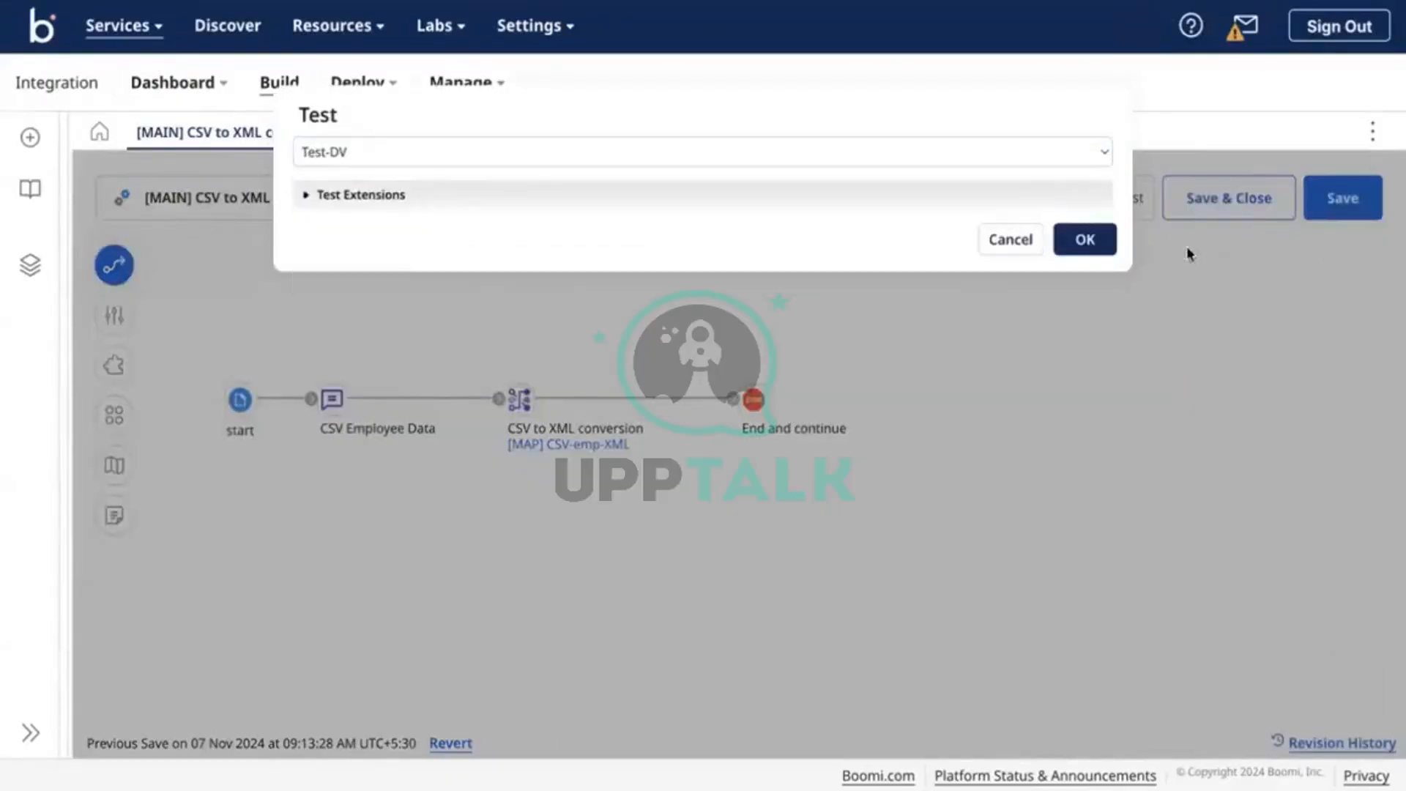
left_click(1107, 253)
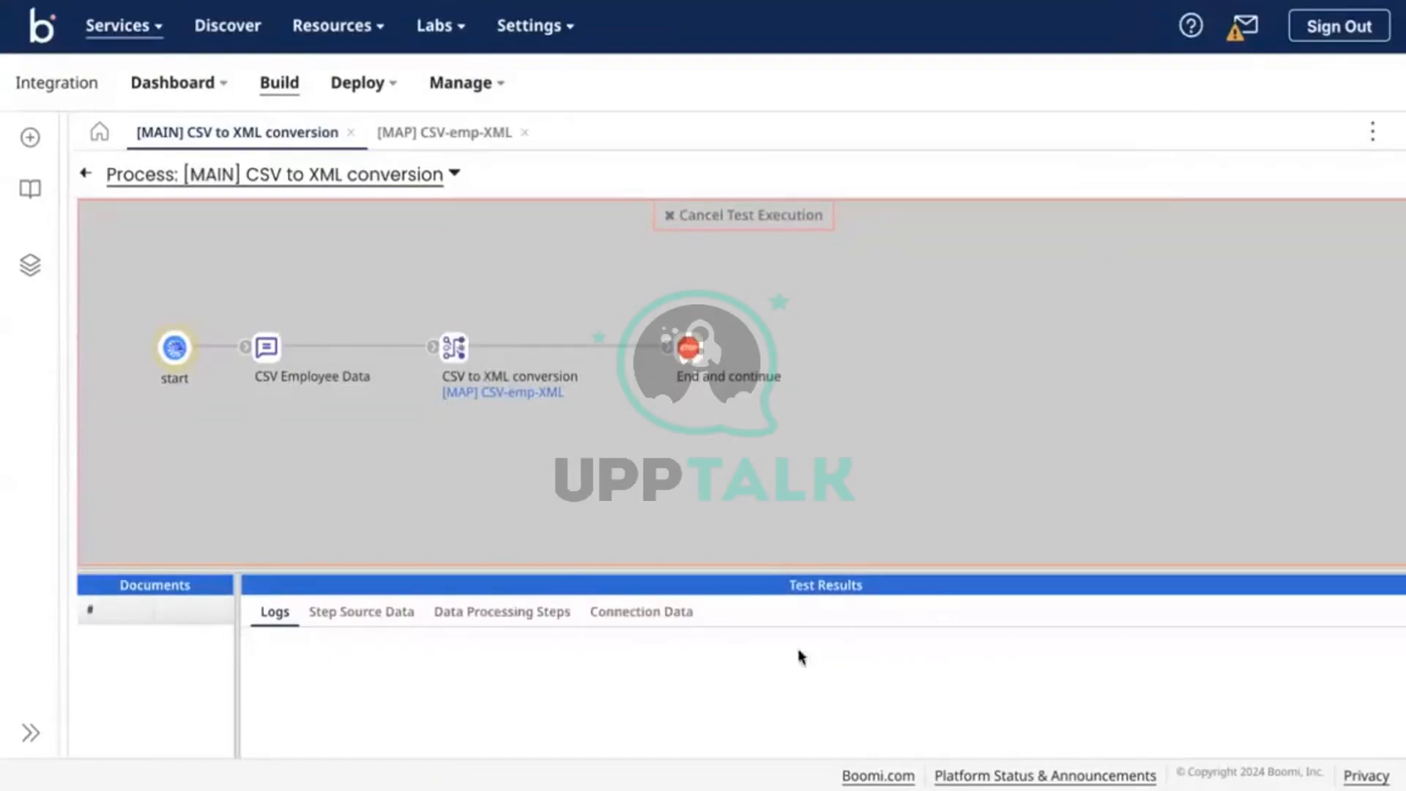
left_click_drag(679, 566, 706, 461)
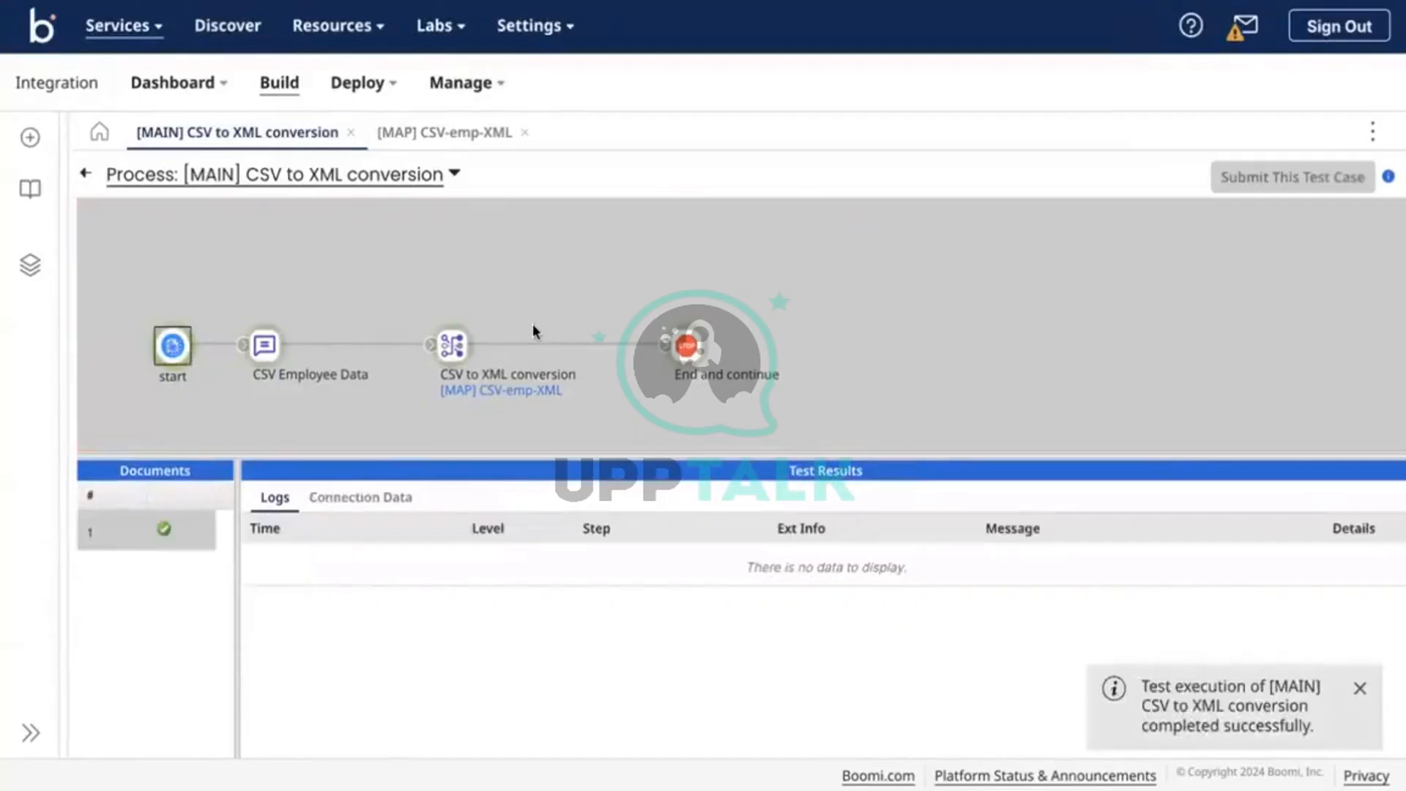
Inspect the source document received by the CSV Employee Data step in the test results
left_click(264, 344)
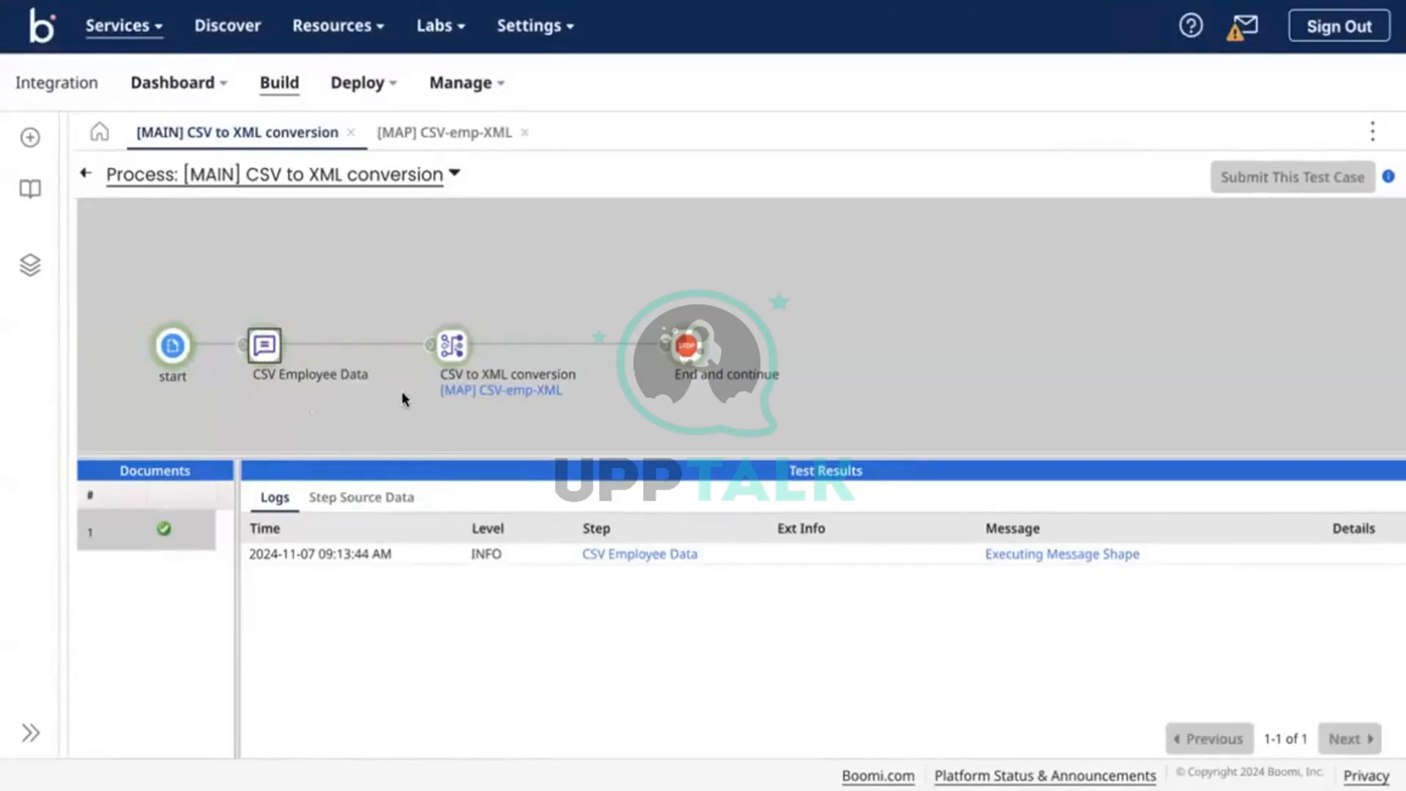
left_click(395, 497)
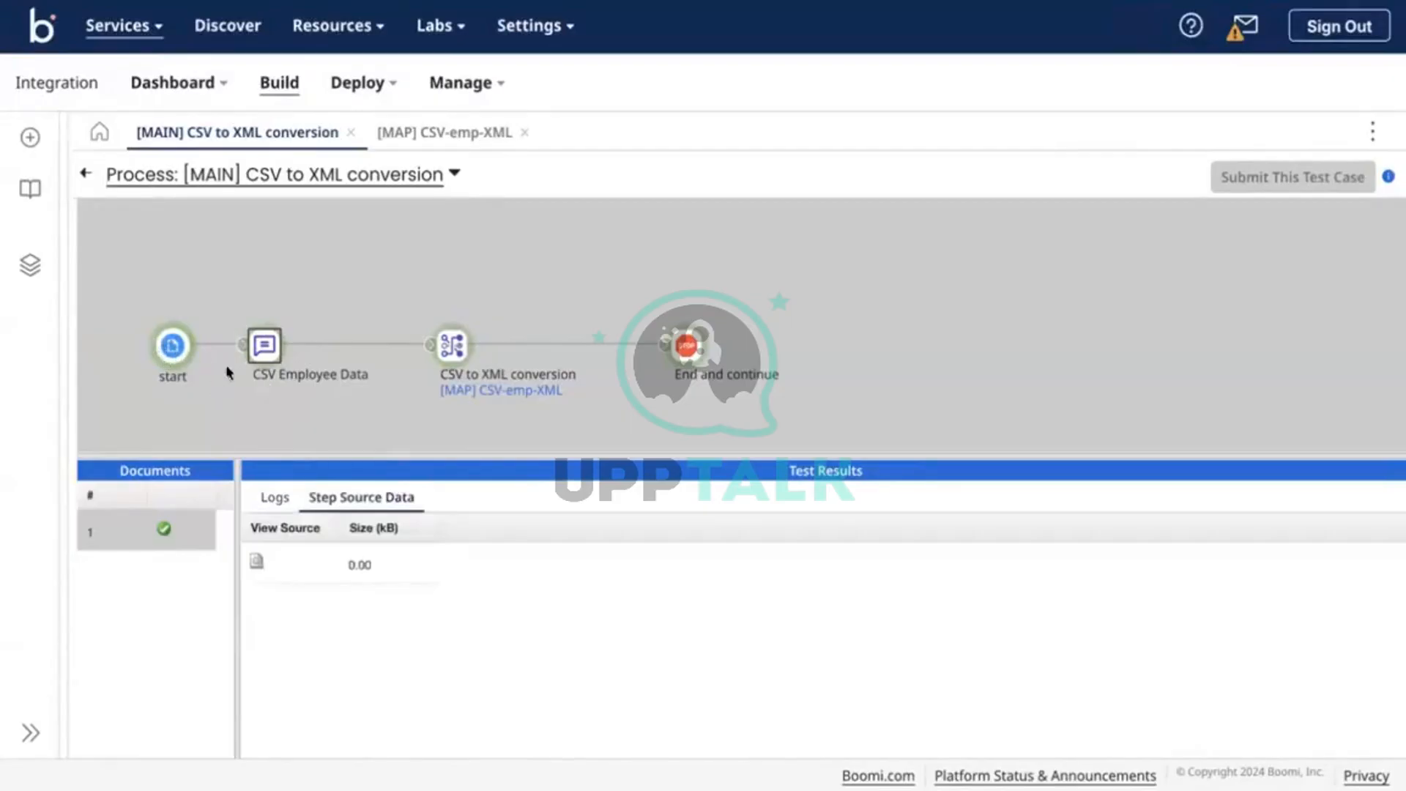
left_click(257, 561)
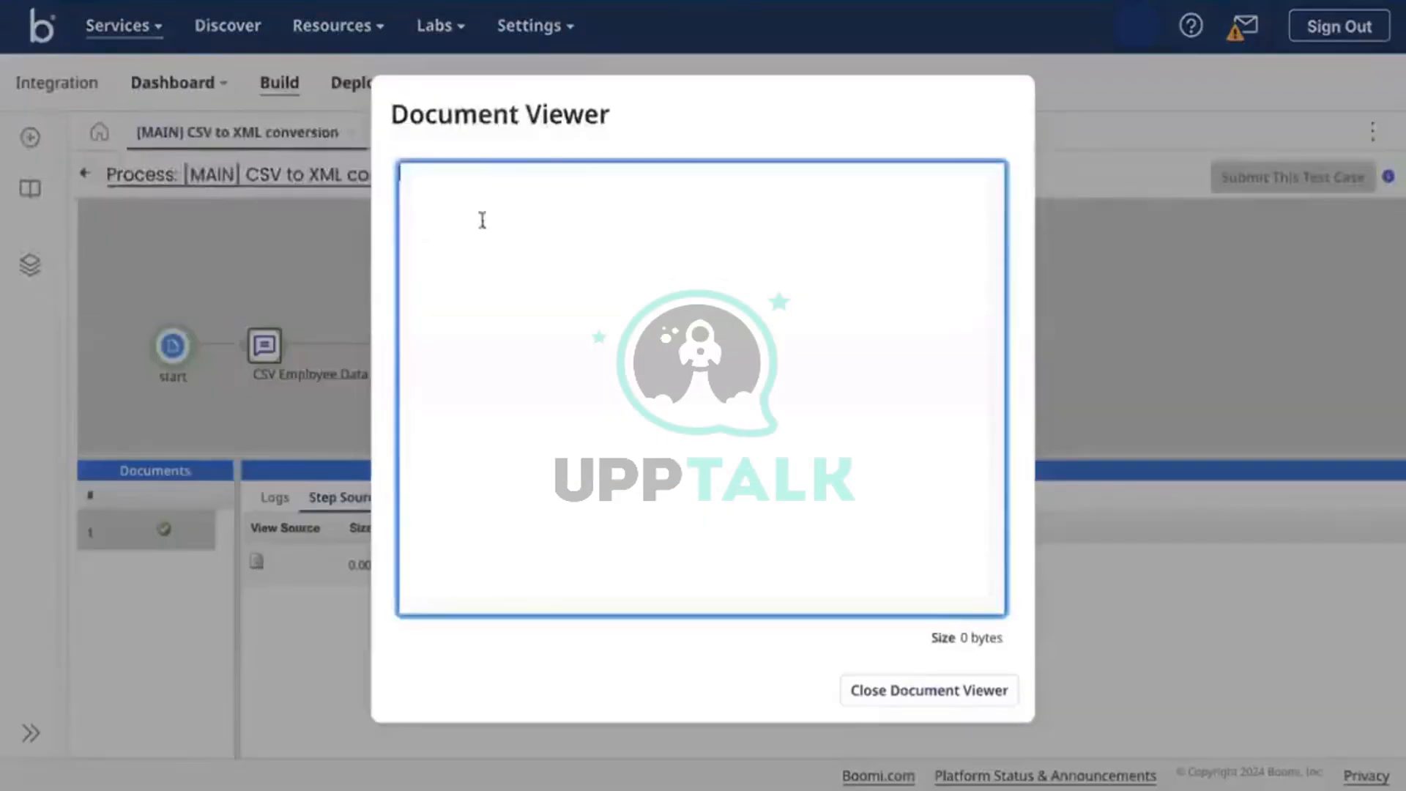
left_click(895, 702)
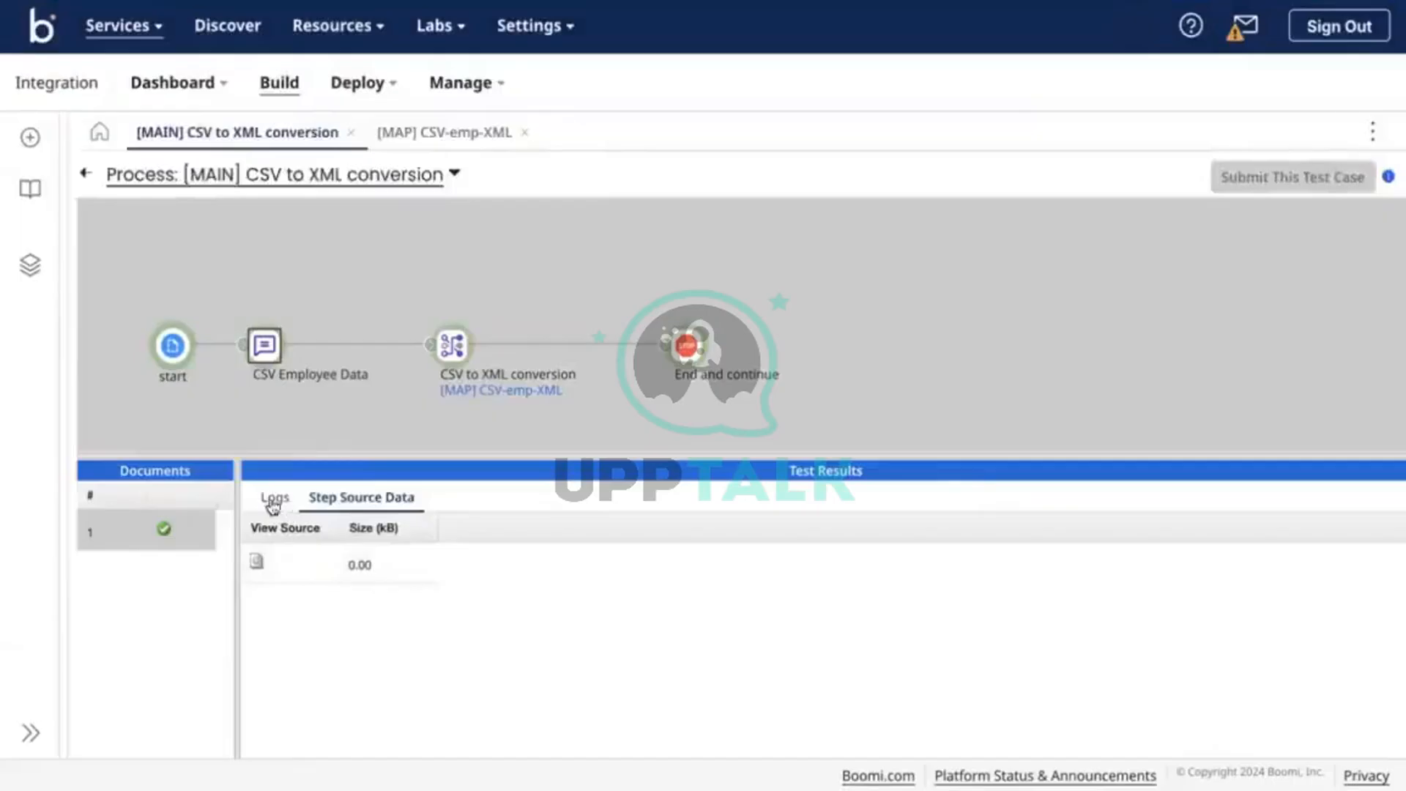
Inspect the CSV source document entering the CSV to XML conversion map step, including its employee records
left_click(449, 353)
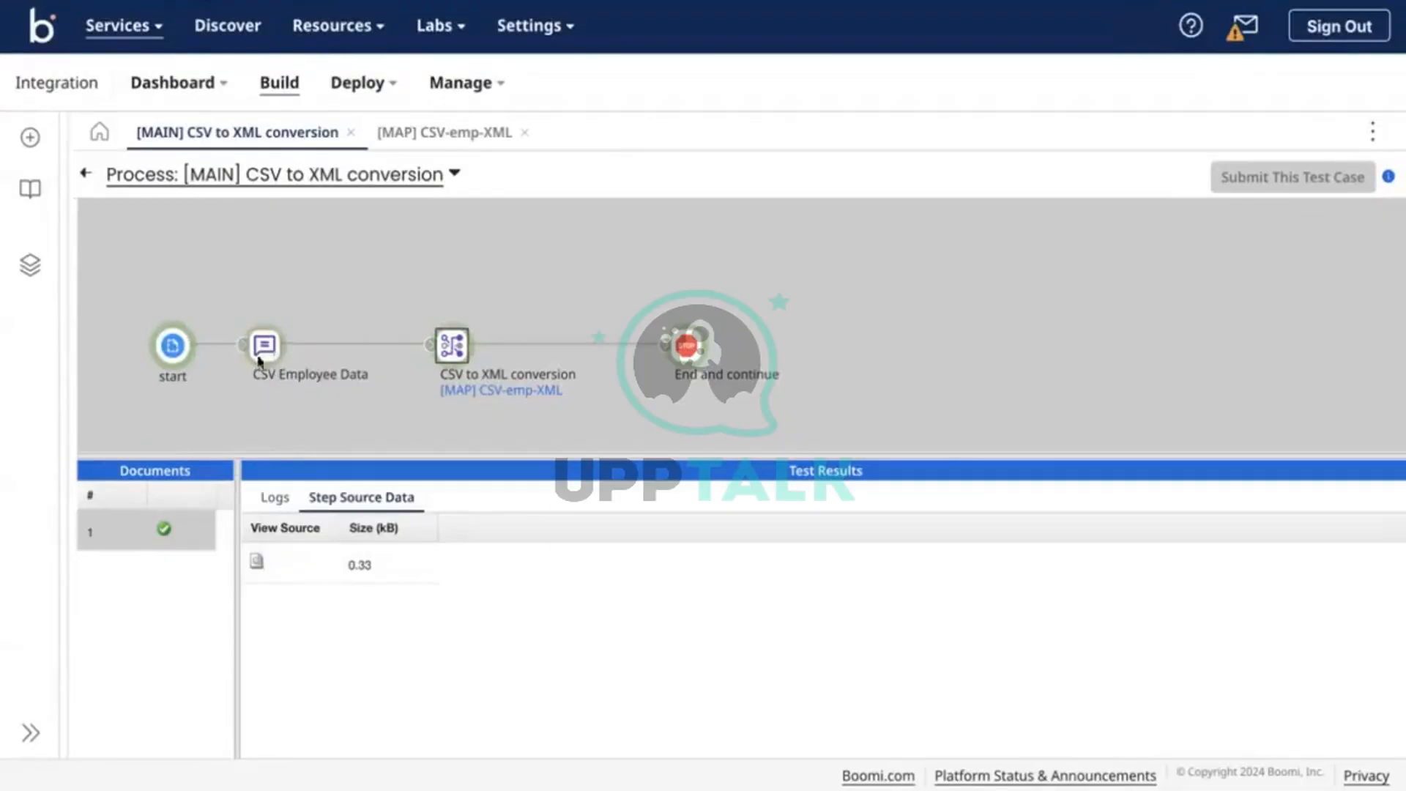
left_click(263, 566)
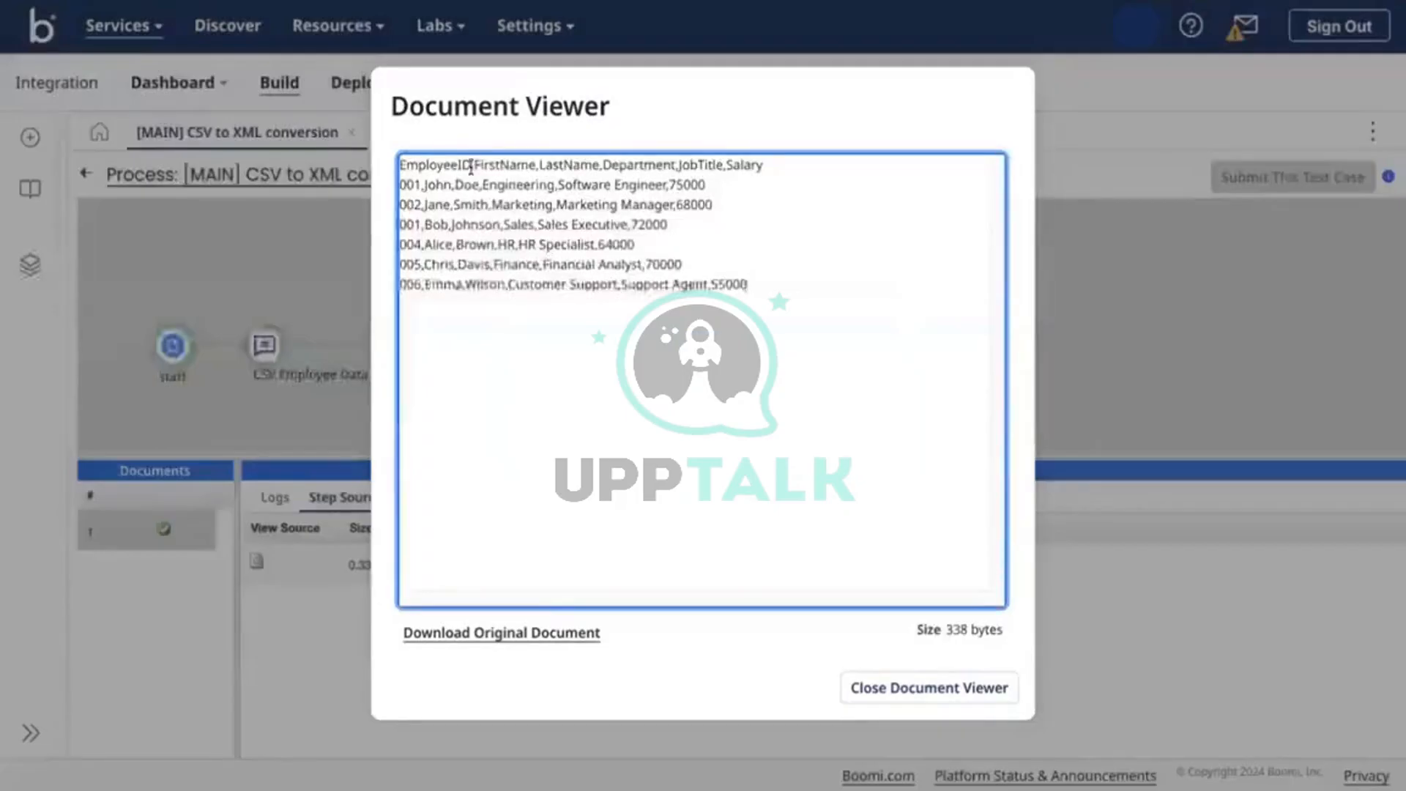
left_click_drag(401, 184, 797, 287)
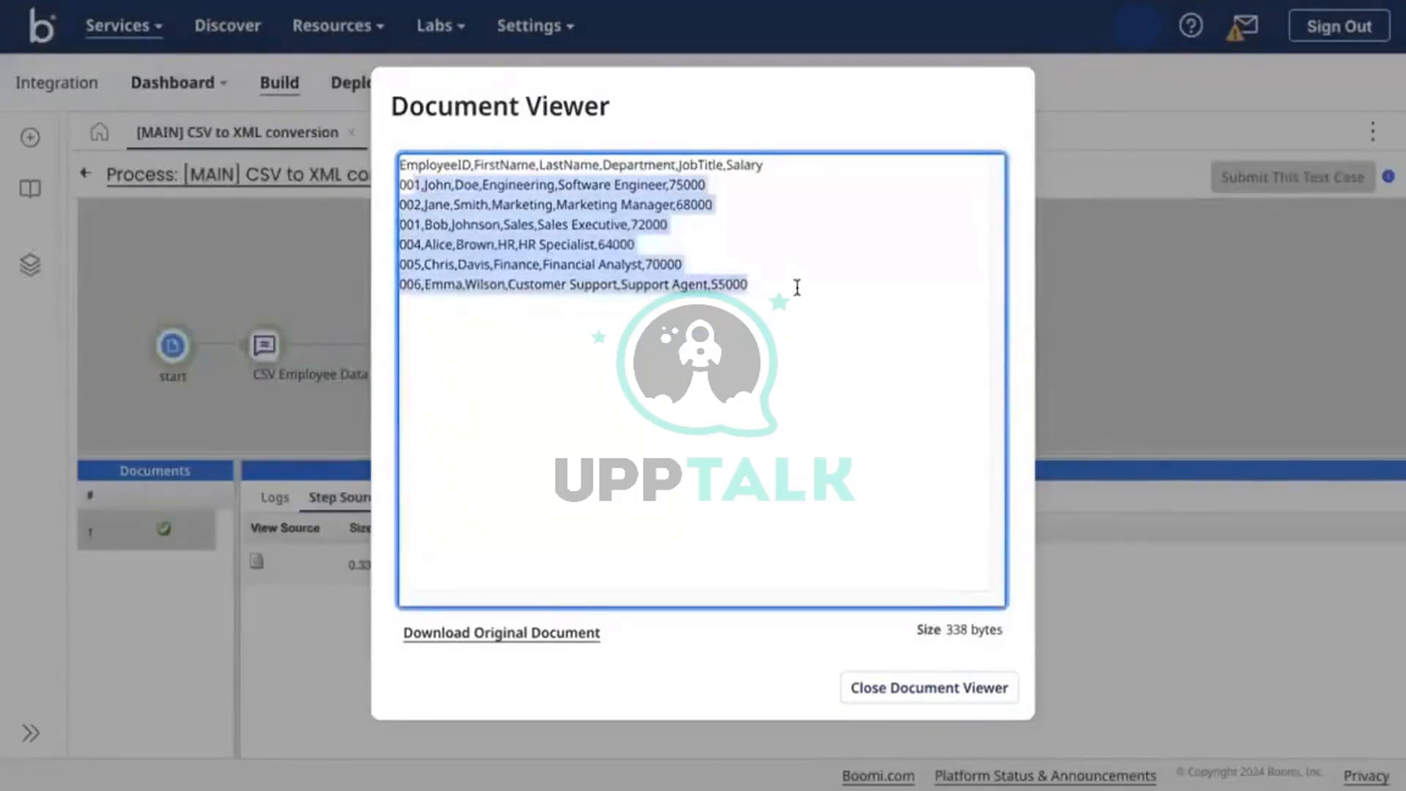
left_click(797, 287)
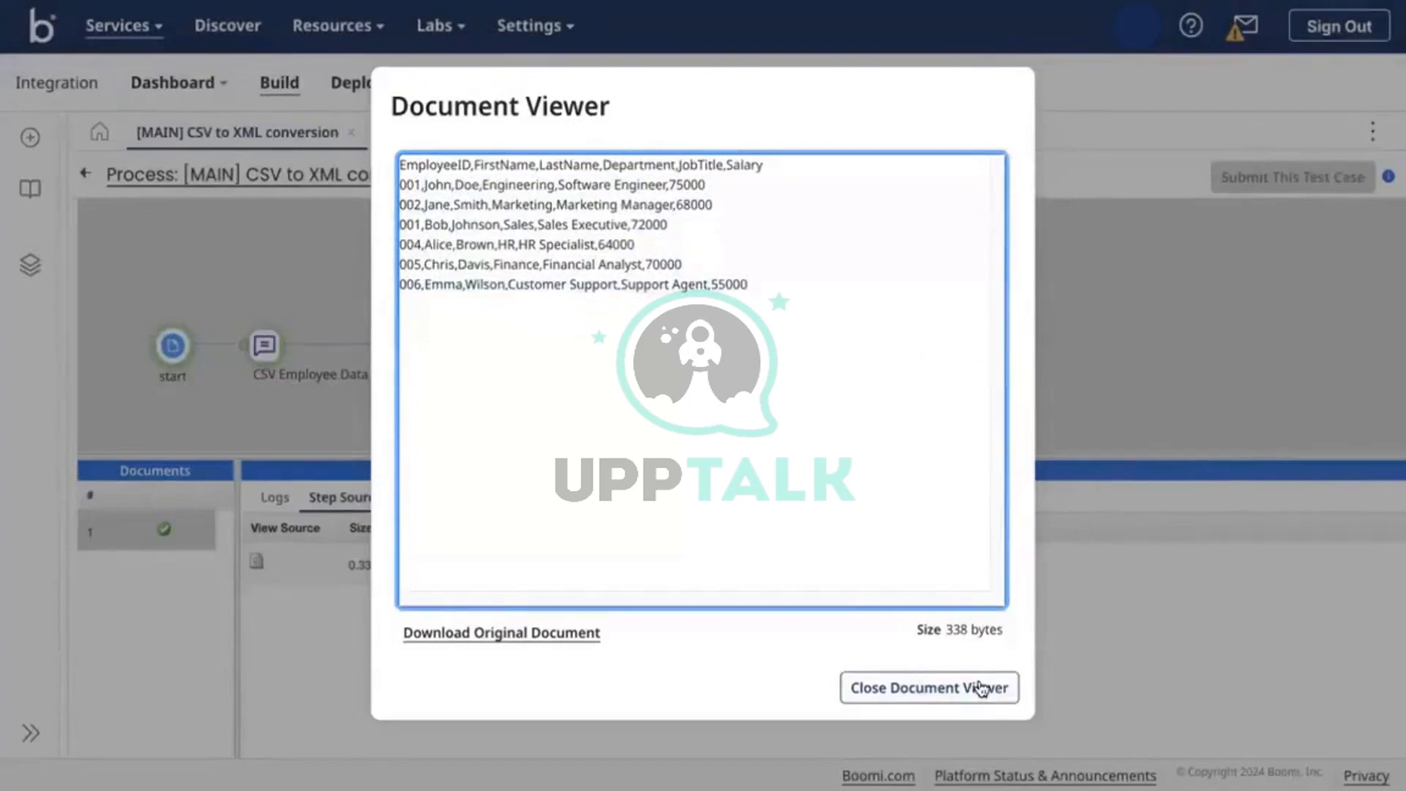
left_click(981, 689)
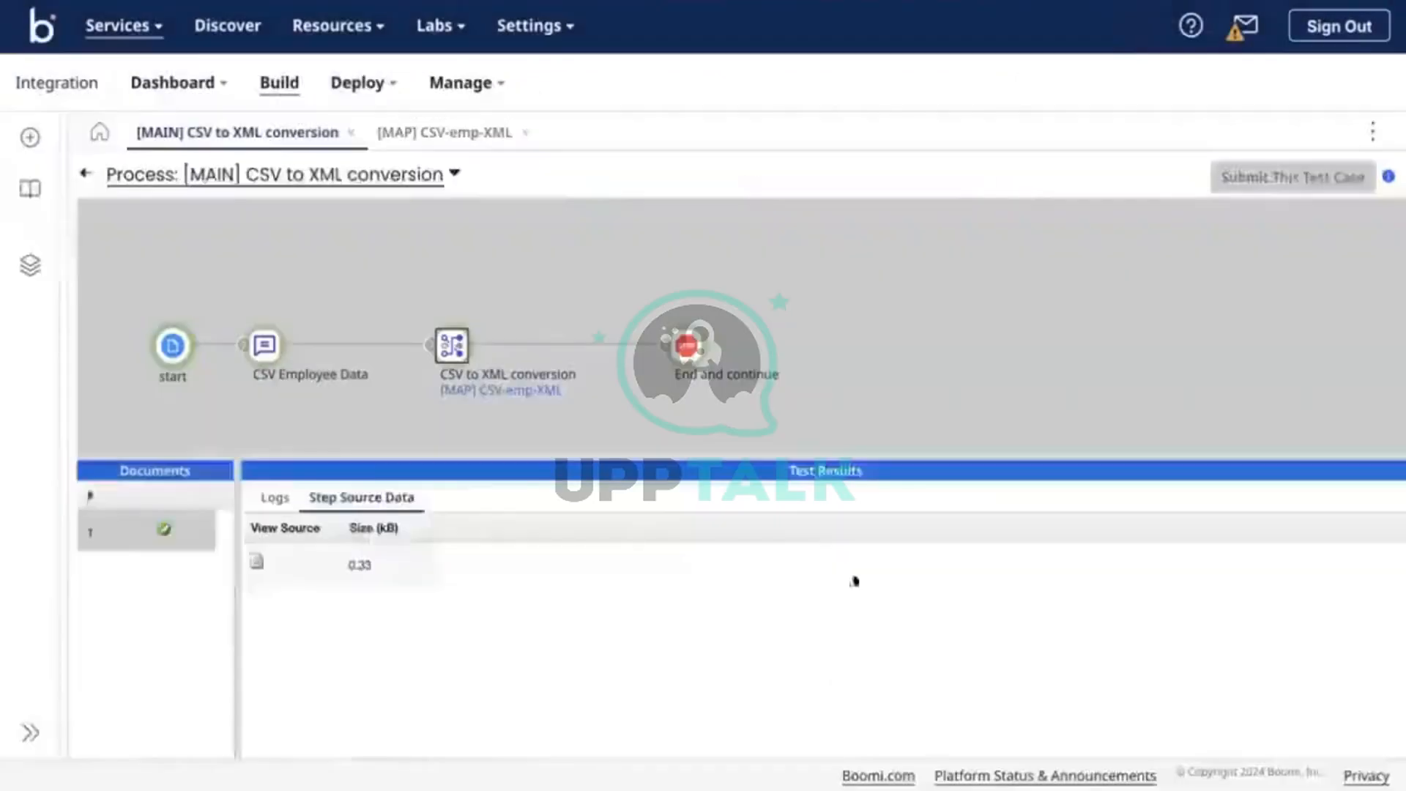
Examine the first XML source document reaching the End and continue step, checking its employee ID and name fields
left_click(700, 344)
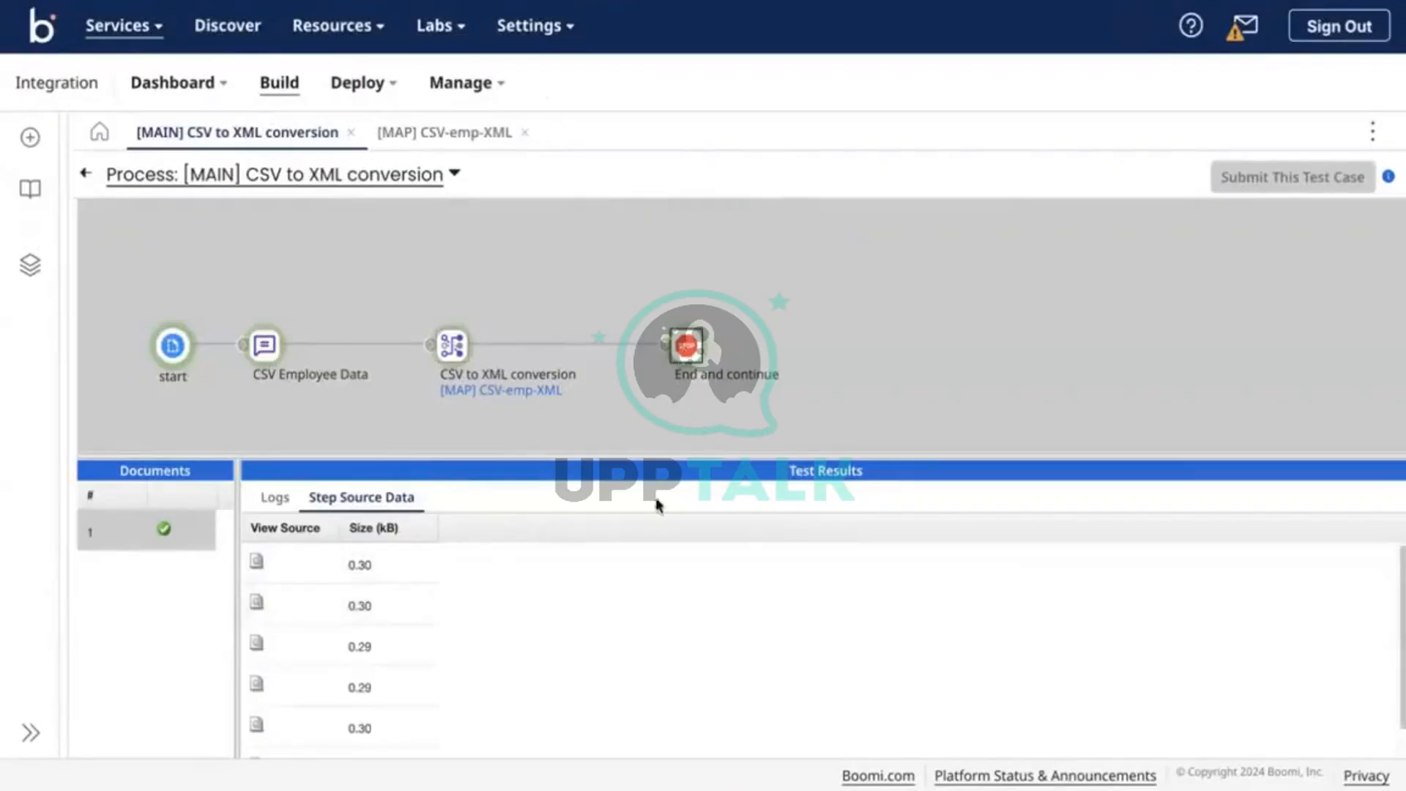
left_click(256, 562)
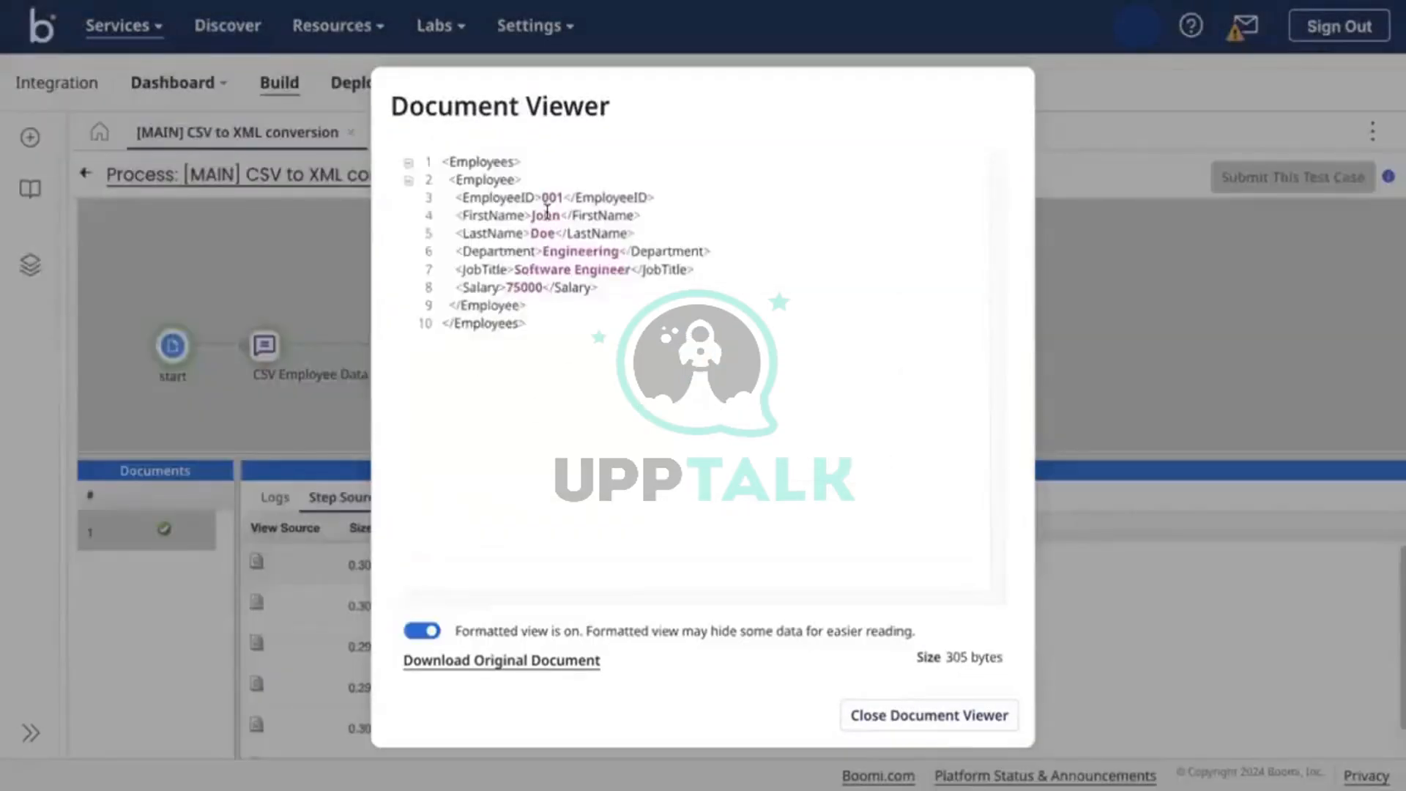
double_click(551, 198)
left_click(546, 234)
left_click(965, 715)
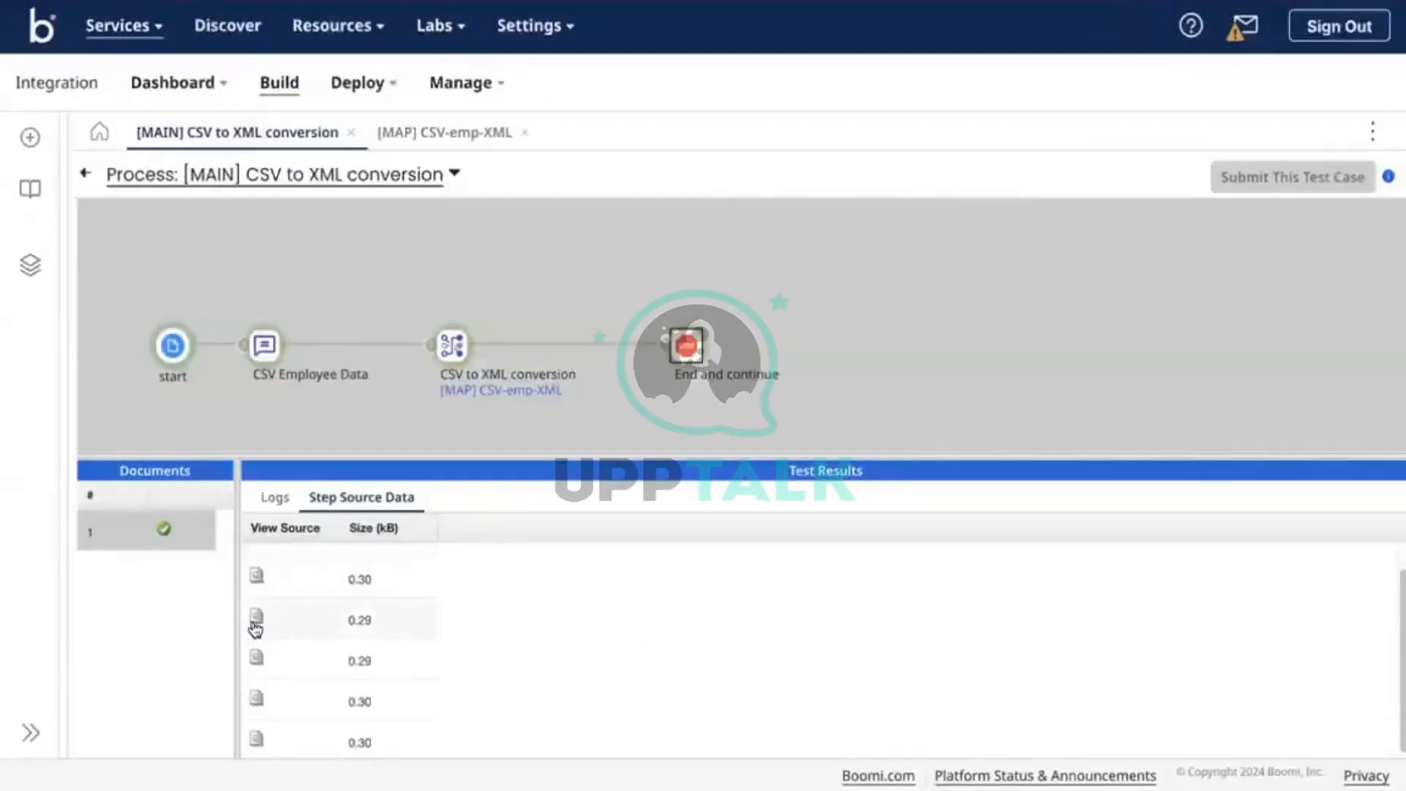
Examine the third and fifth XML source documents reaching the End and continue step
left_click(257, 616)
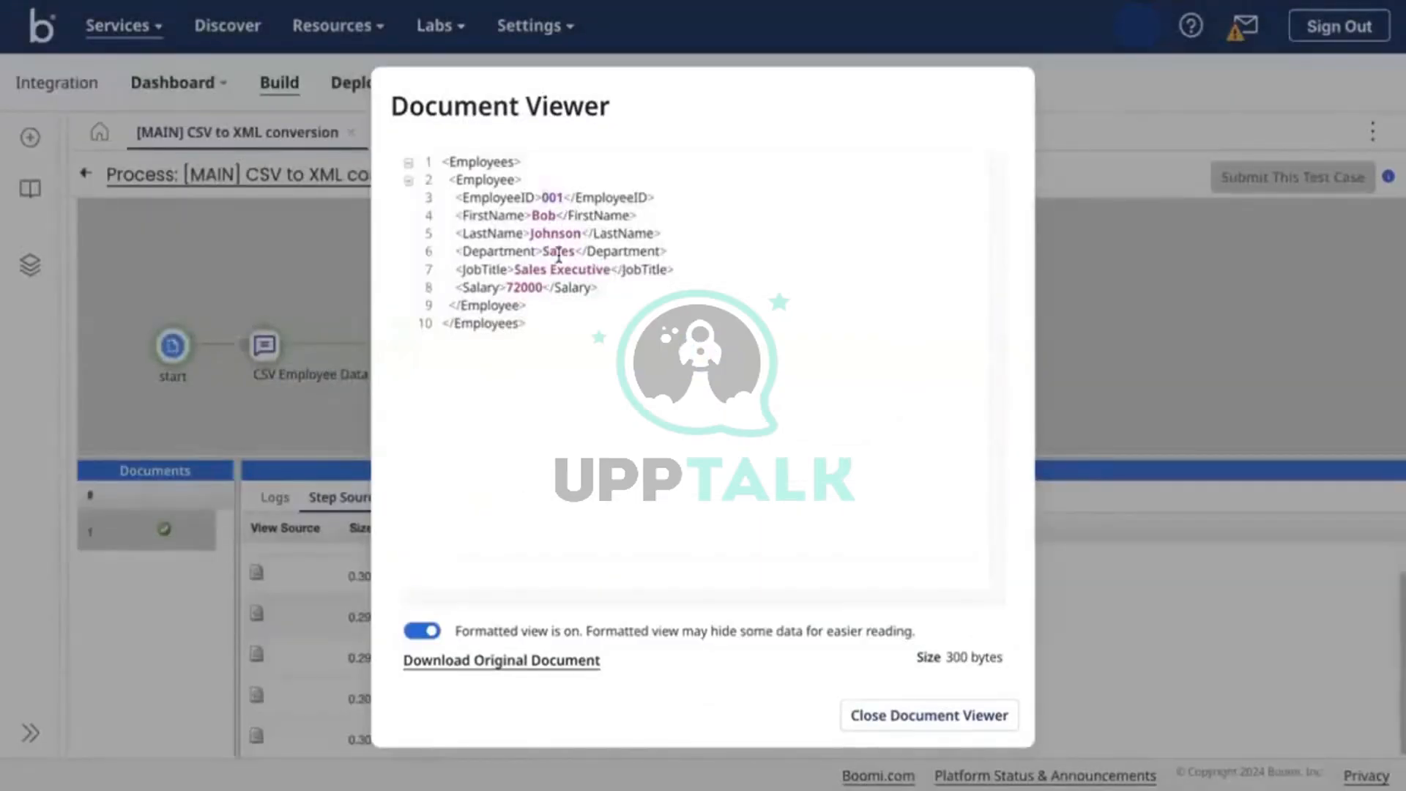
left_click(910, 725)
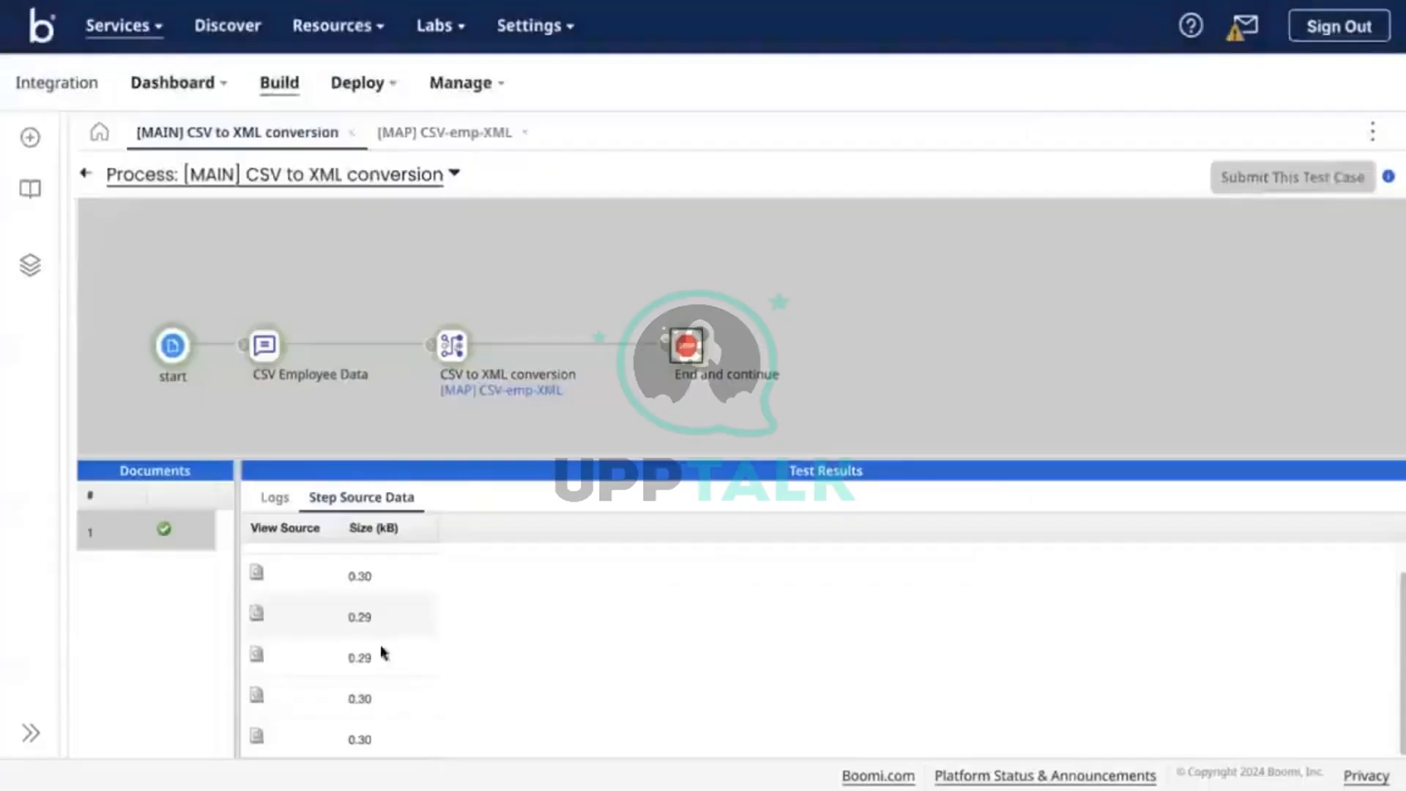
left_click(255, 695)
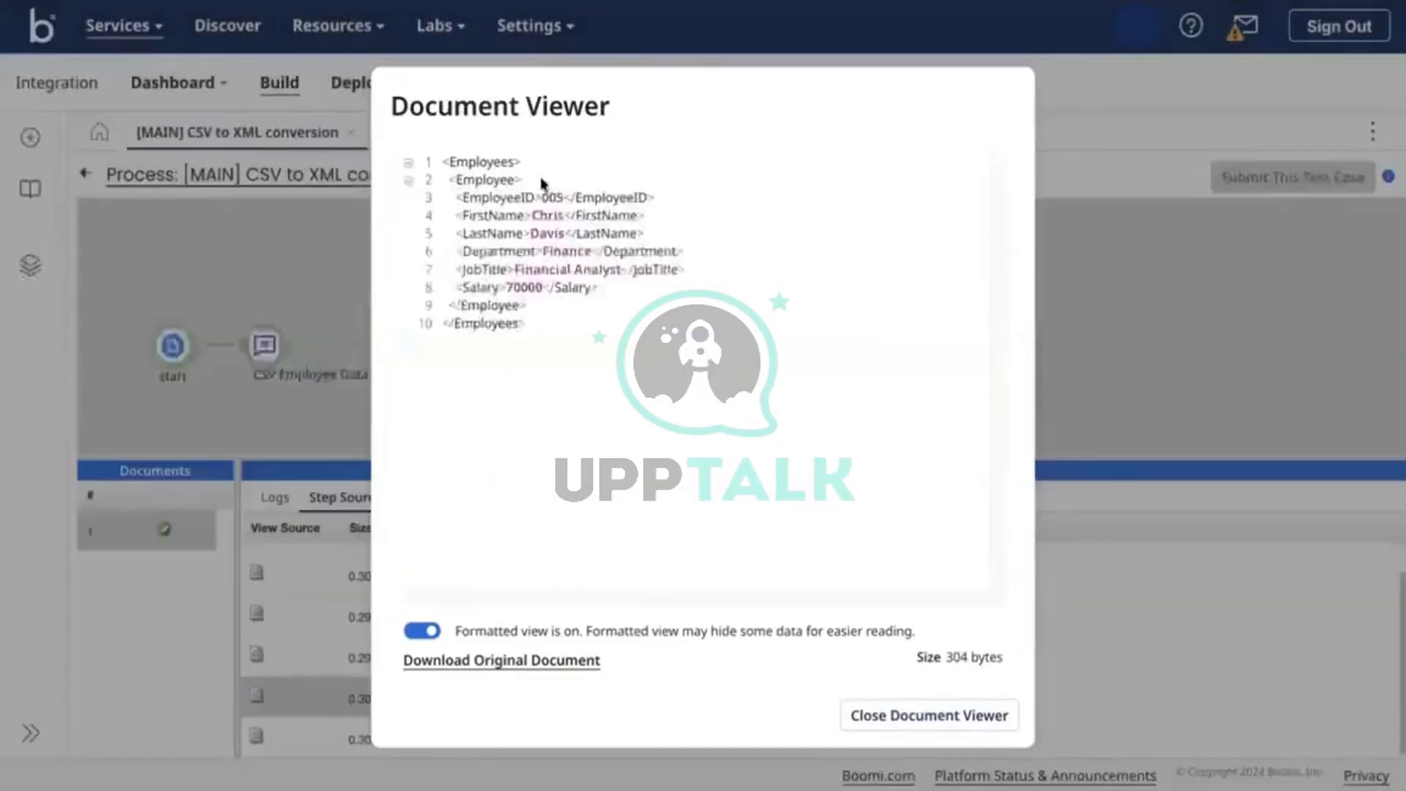
double_click(553, 198)
left_click(869, 718)
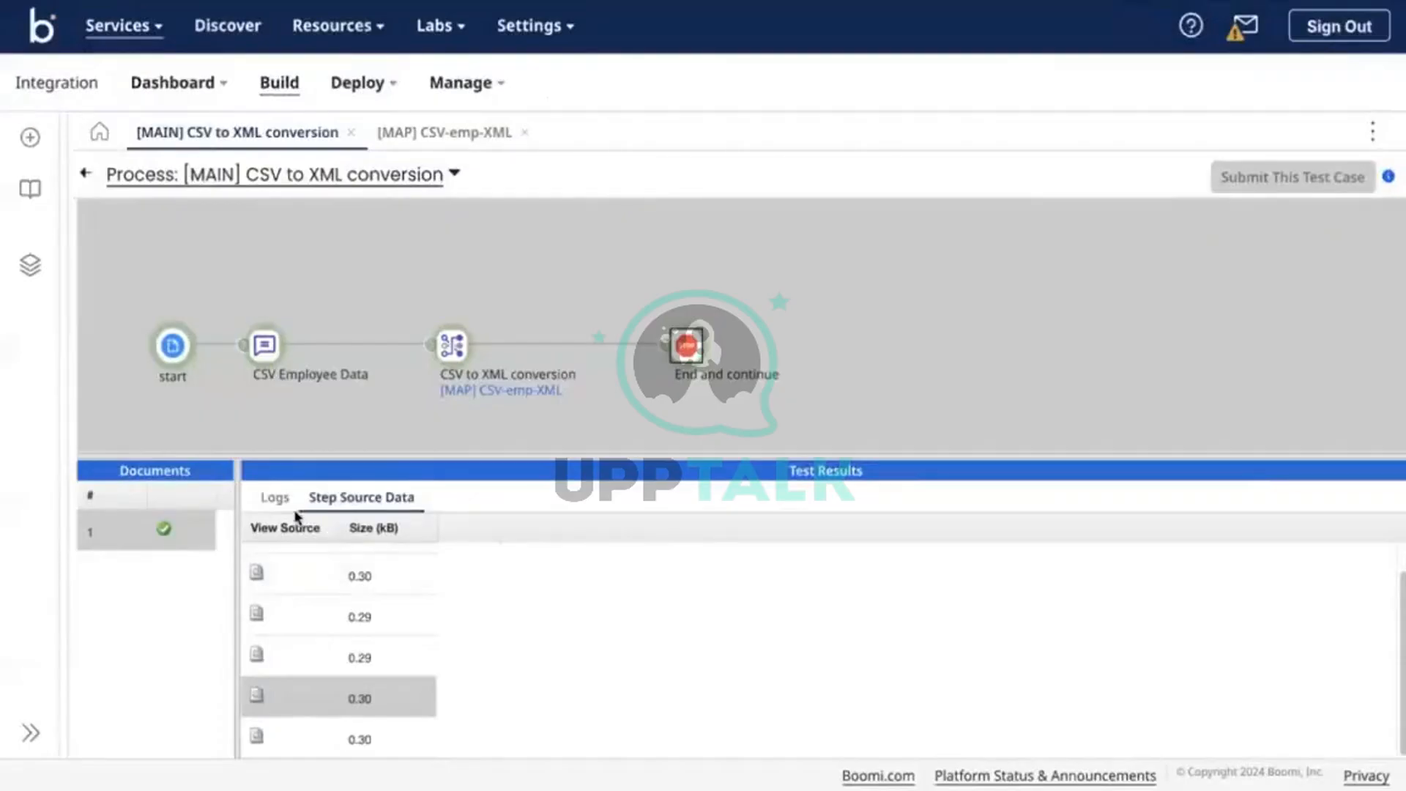
Review the test logs of the End and continue step and the CSV to XML conversion map step
left_click(277, 500)
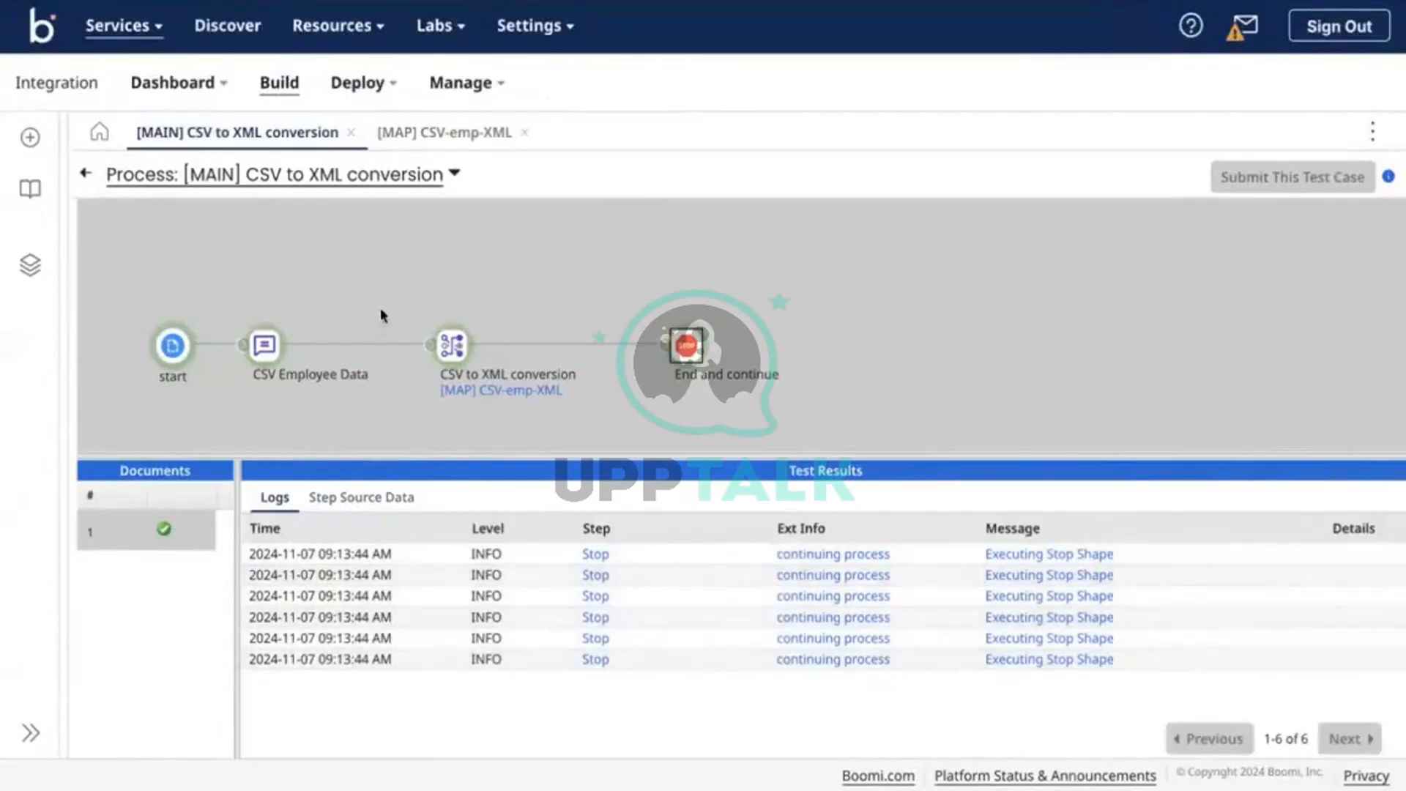
left_click(450, 350)
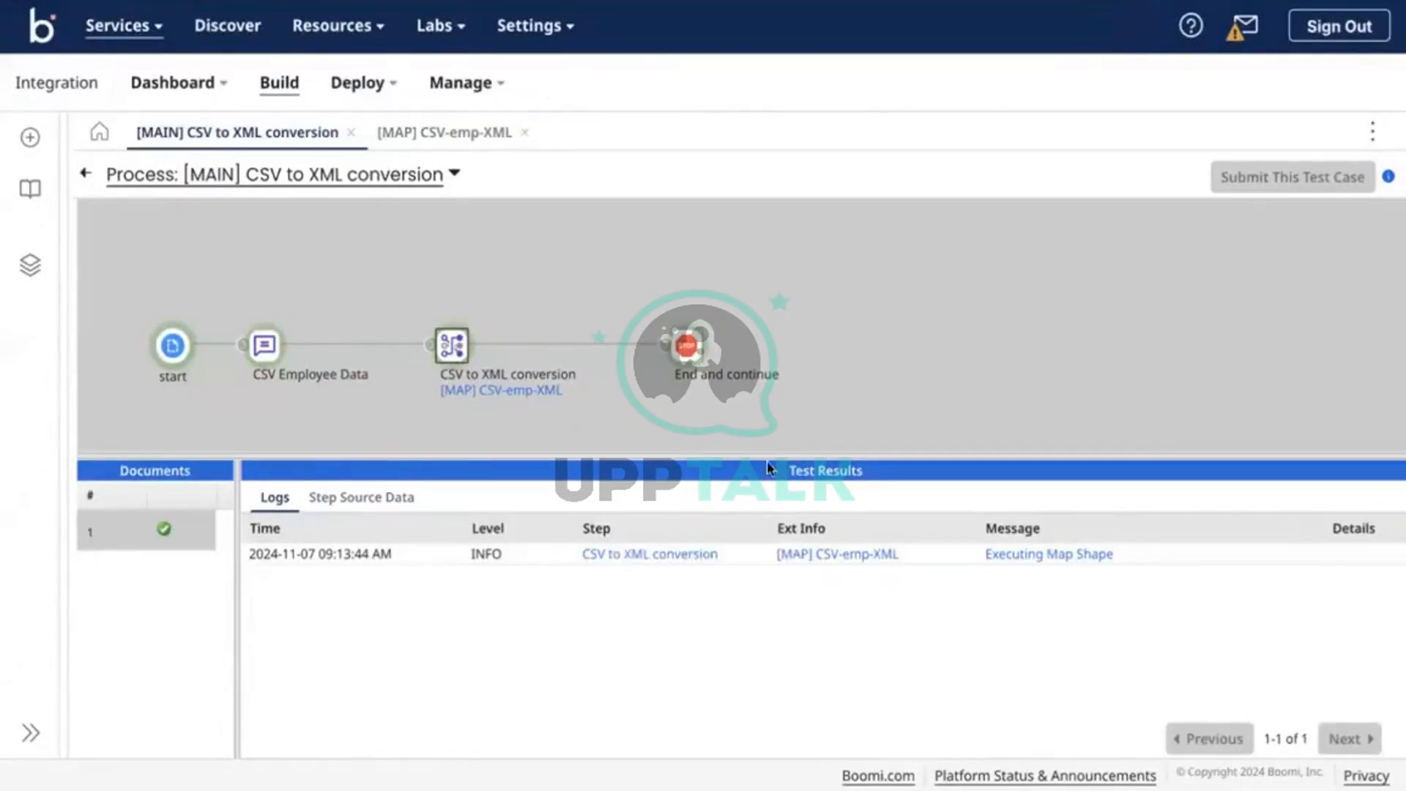
left_click_drag(763, 456, 773, 421)
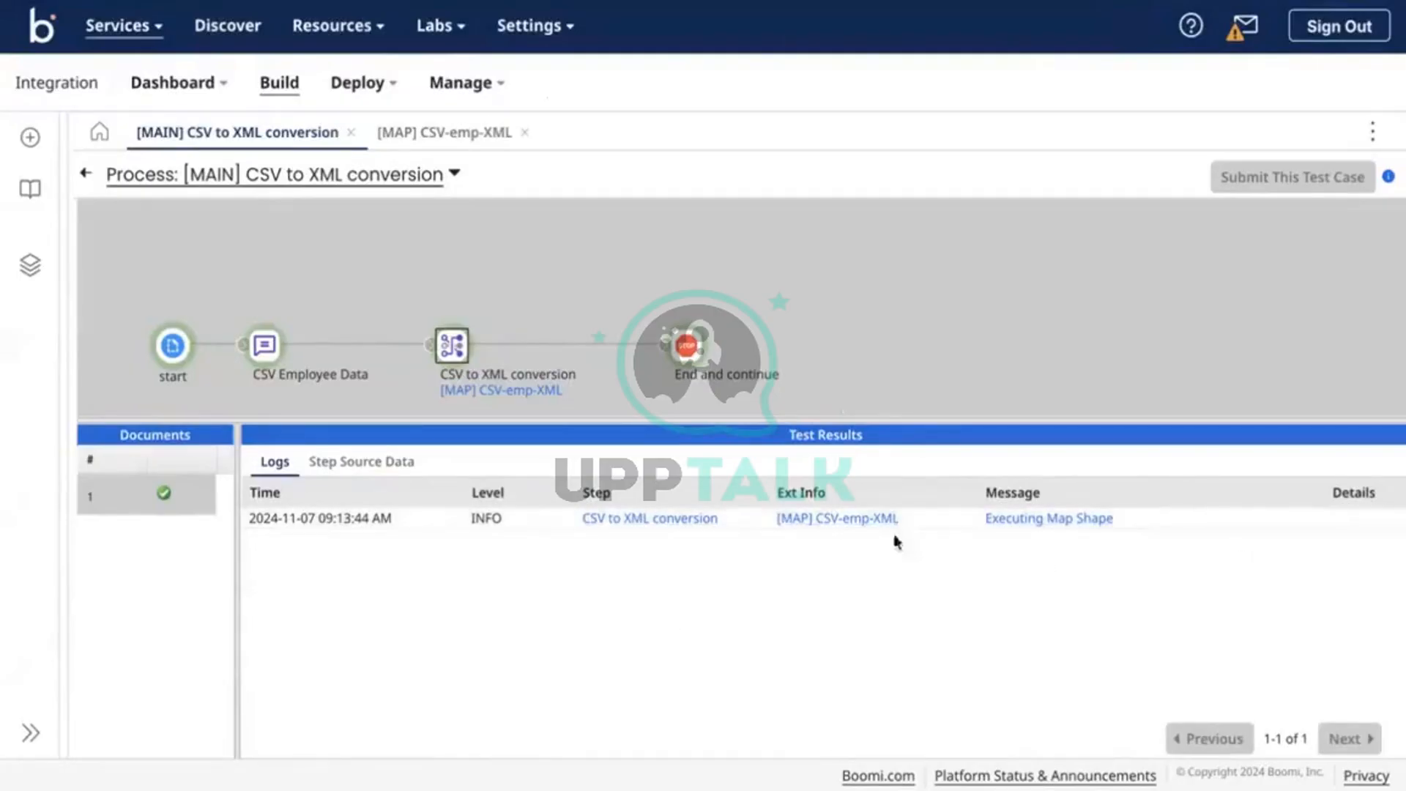
left_click_drag(824, 418, 826, 463)
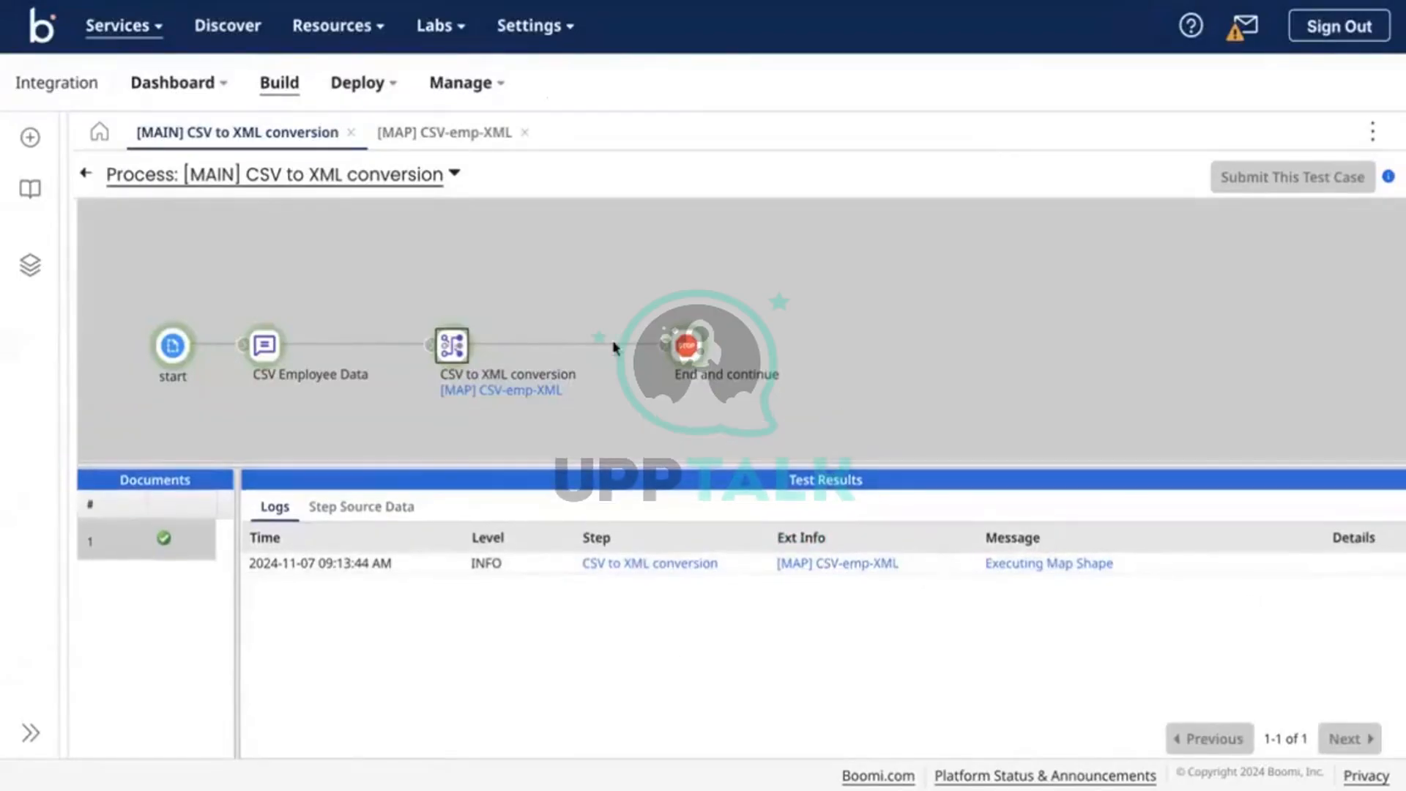
Leave the test results, review the field mappings in [MAP] CSV-emp-XML, and return to the process
left_click(86, 179)
mouse_move(490, 412)
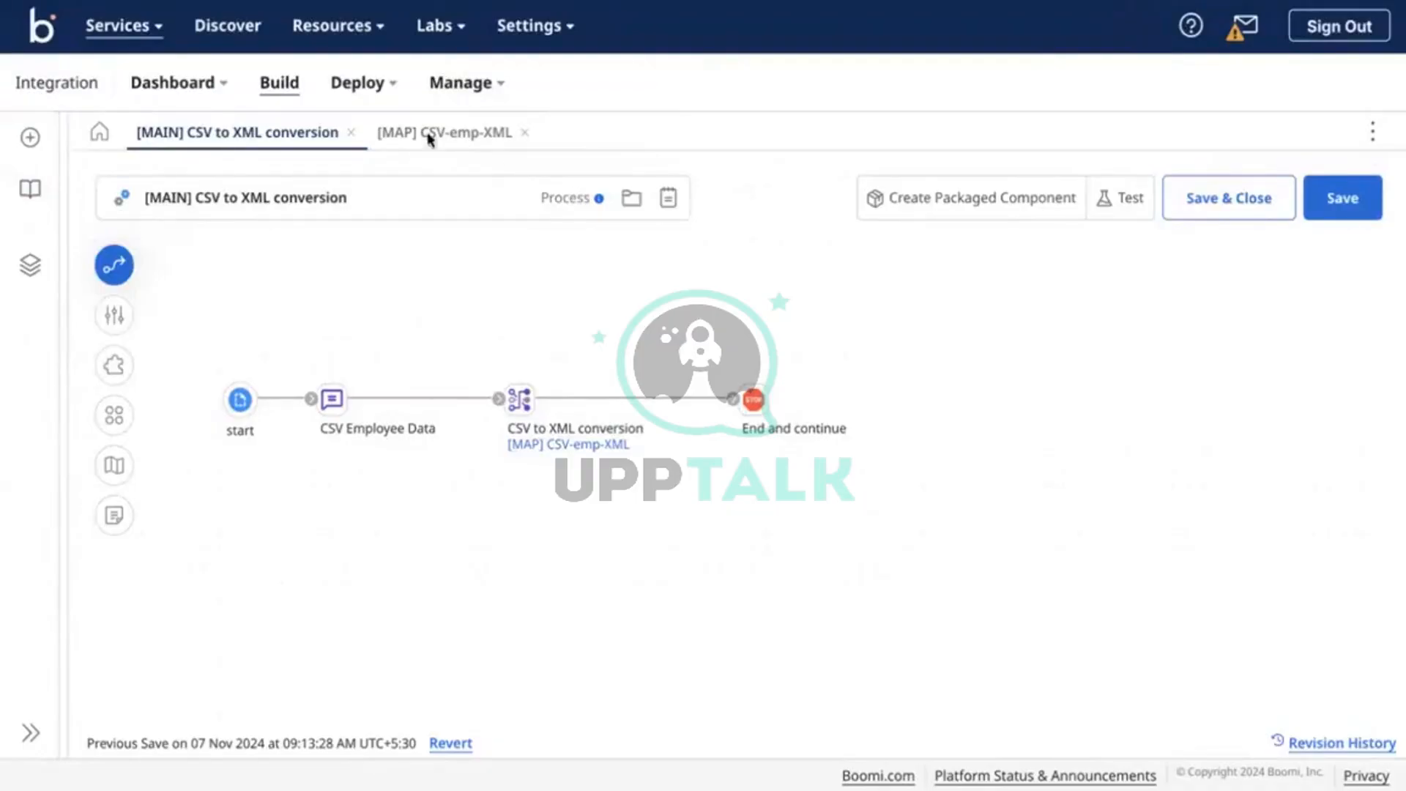
left_click(464, 138)
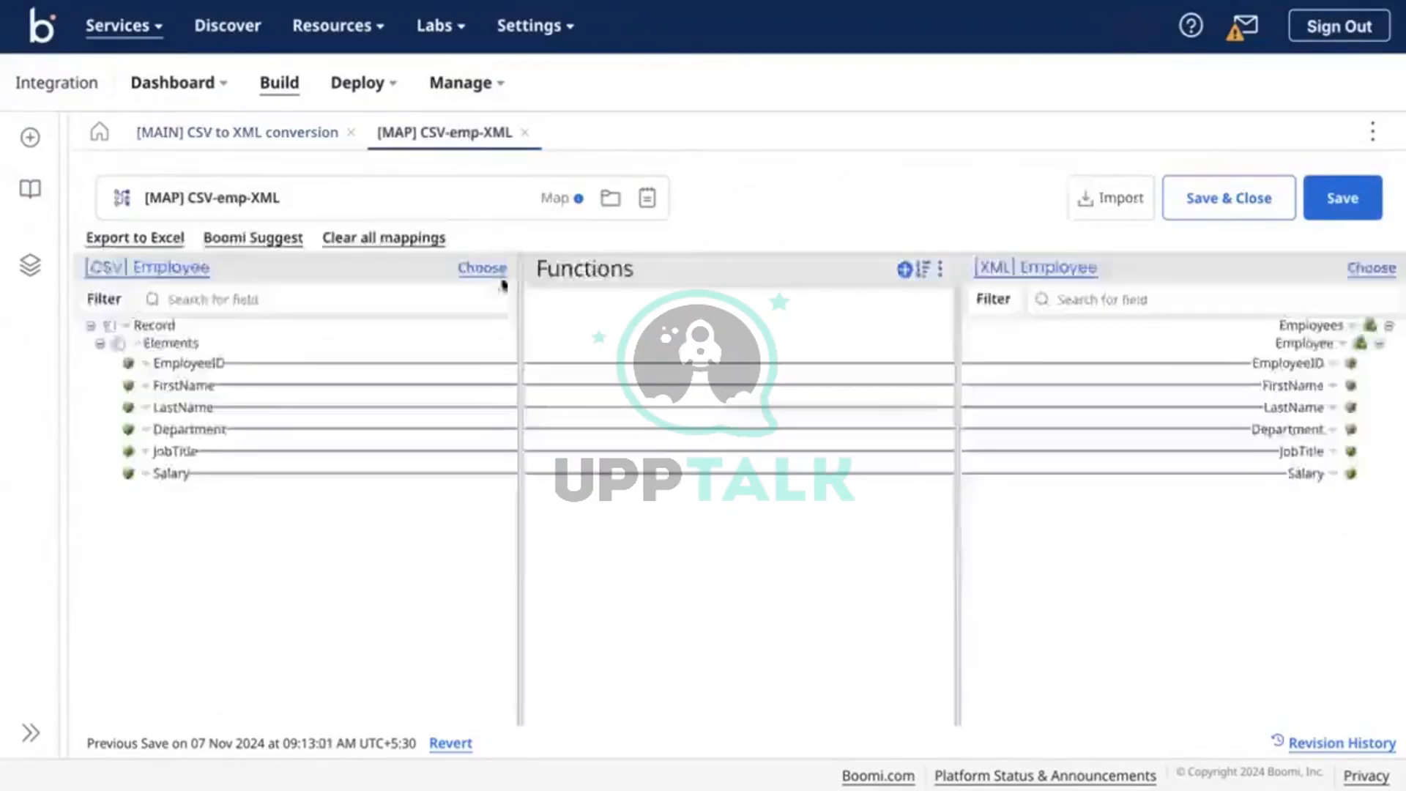
left_click(160, 145)
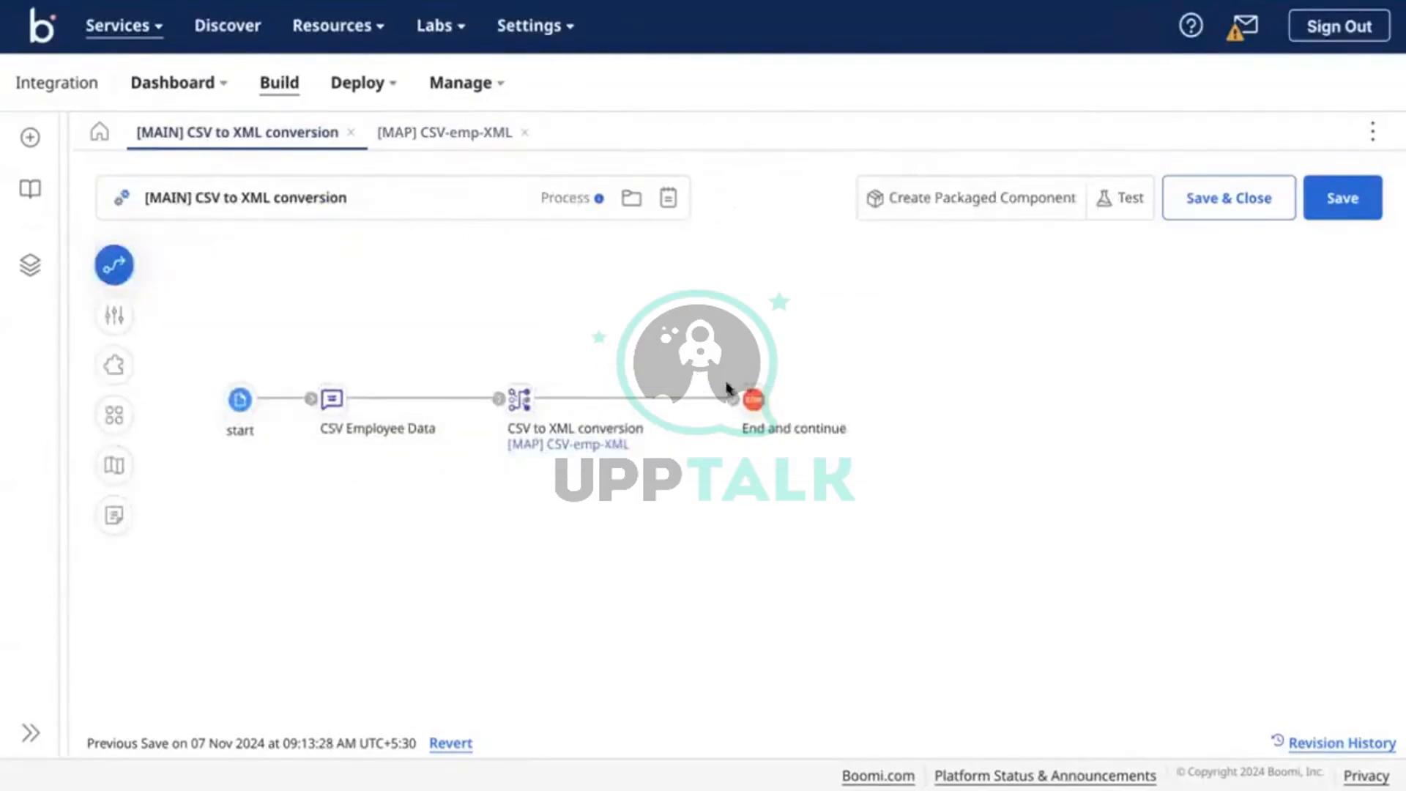
Move the start step farther away from the CSV Employee Data step to widen the gap between them
mouse_move(751, 399)
left_click(520, 400)
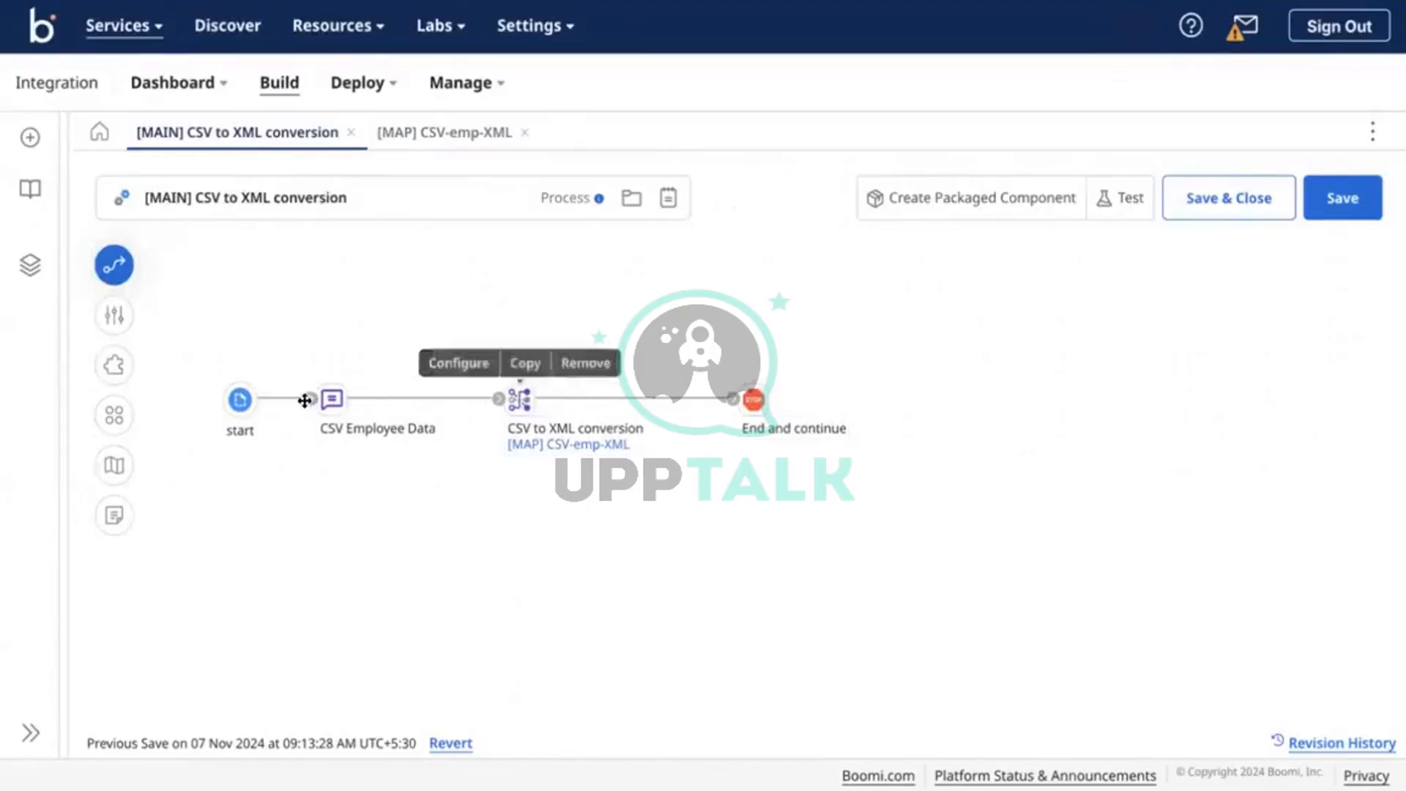
left_click_drag(220, 400, 158, 405)
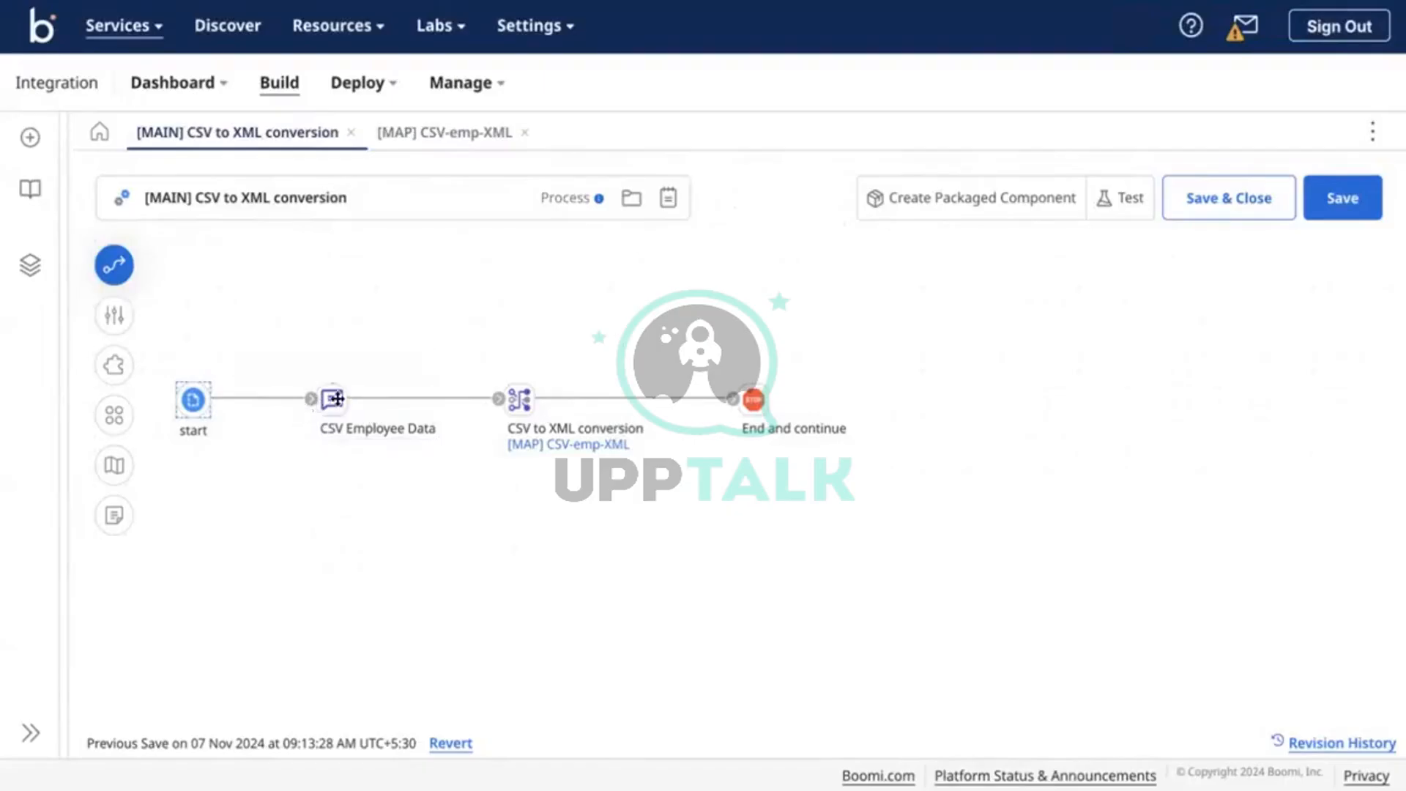
mouse_move(335, 398)
Remove the FirstName and LastName mappings from [MAP] CSV-emp-XML
left_click(462, 144)
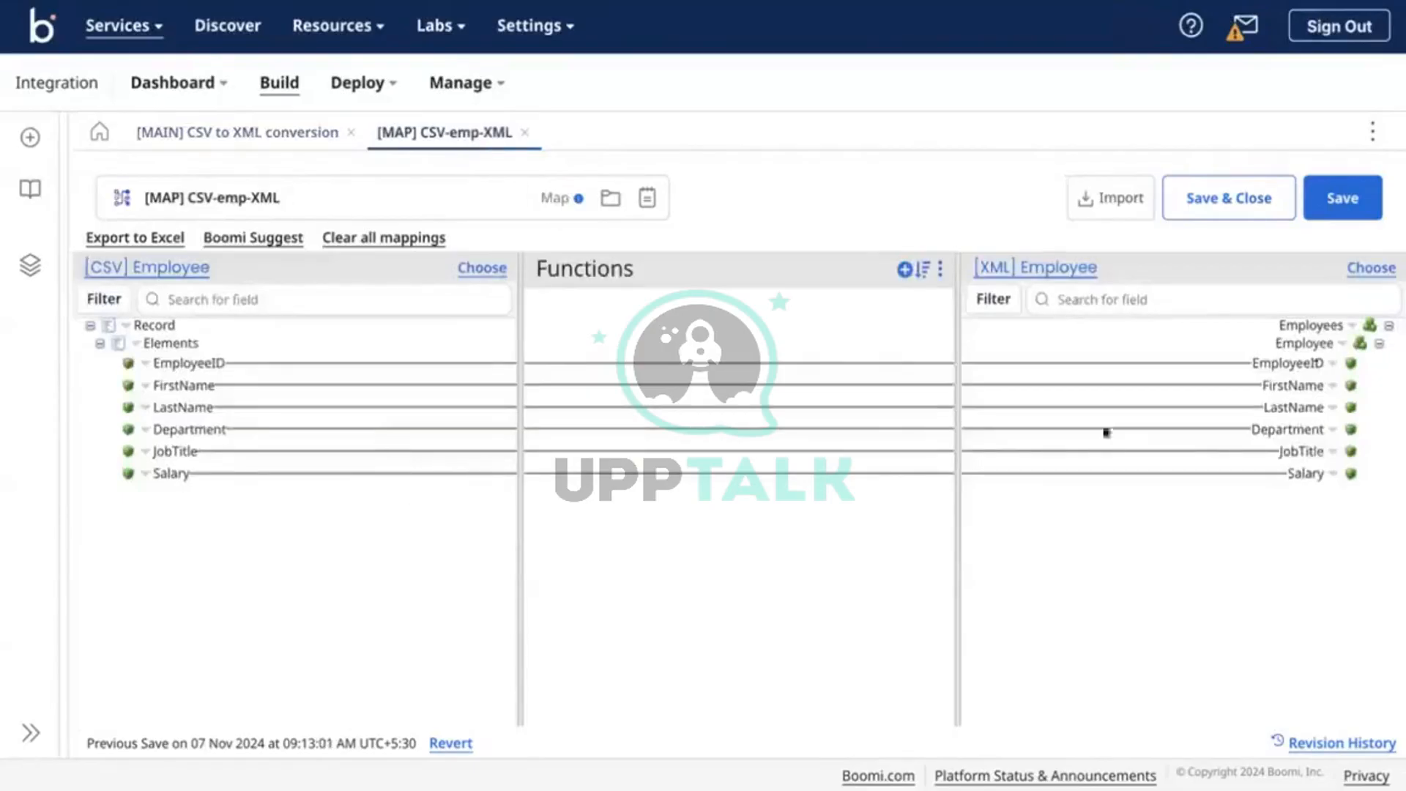
left_click_drag(1272, 386, 323, 389)
left_click_drag(1293, 408, 615, 389)
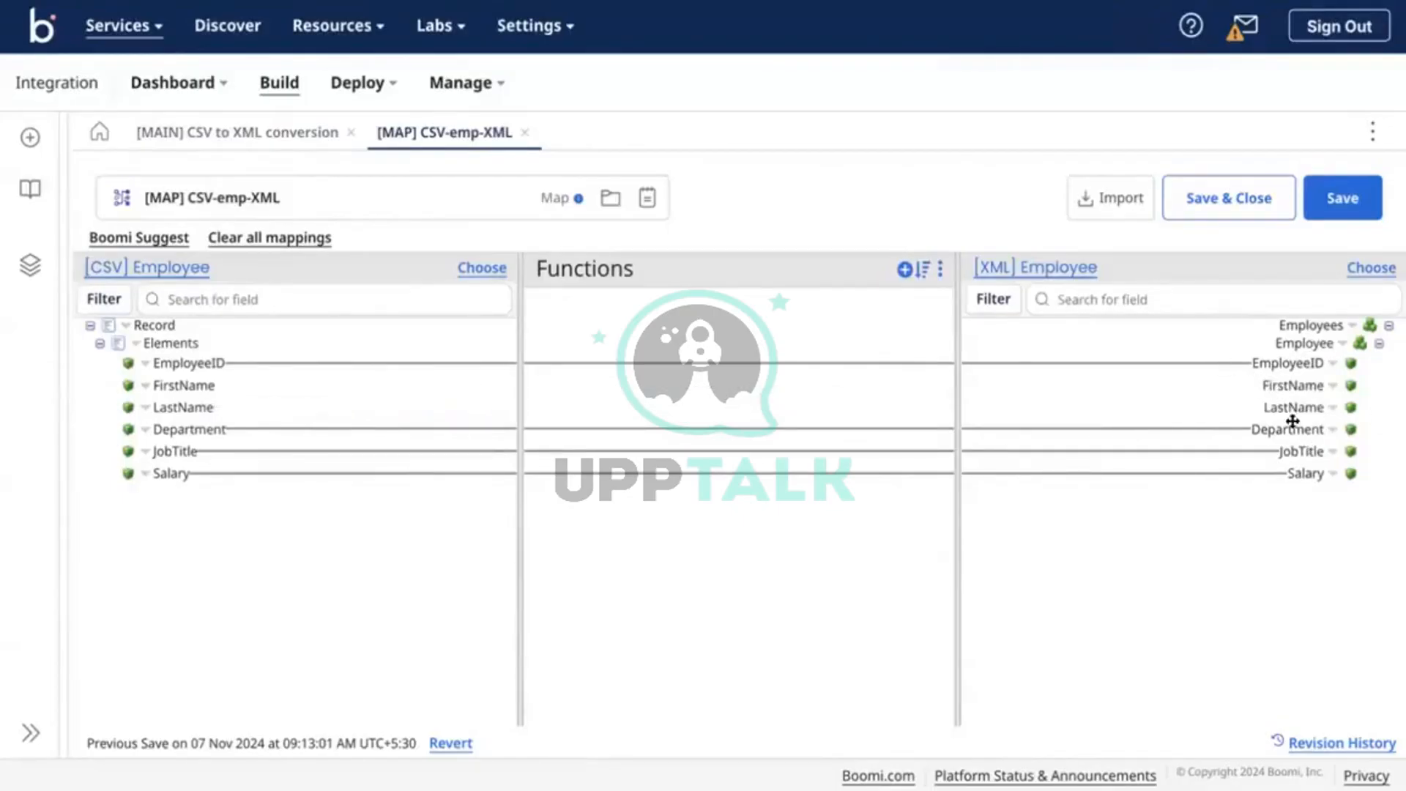
Open the [XML] Employee profile and rename its FirstName element to Name
left_click(1062, 271)
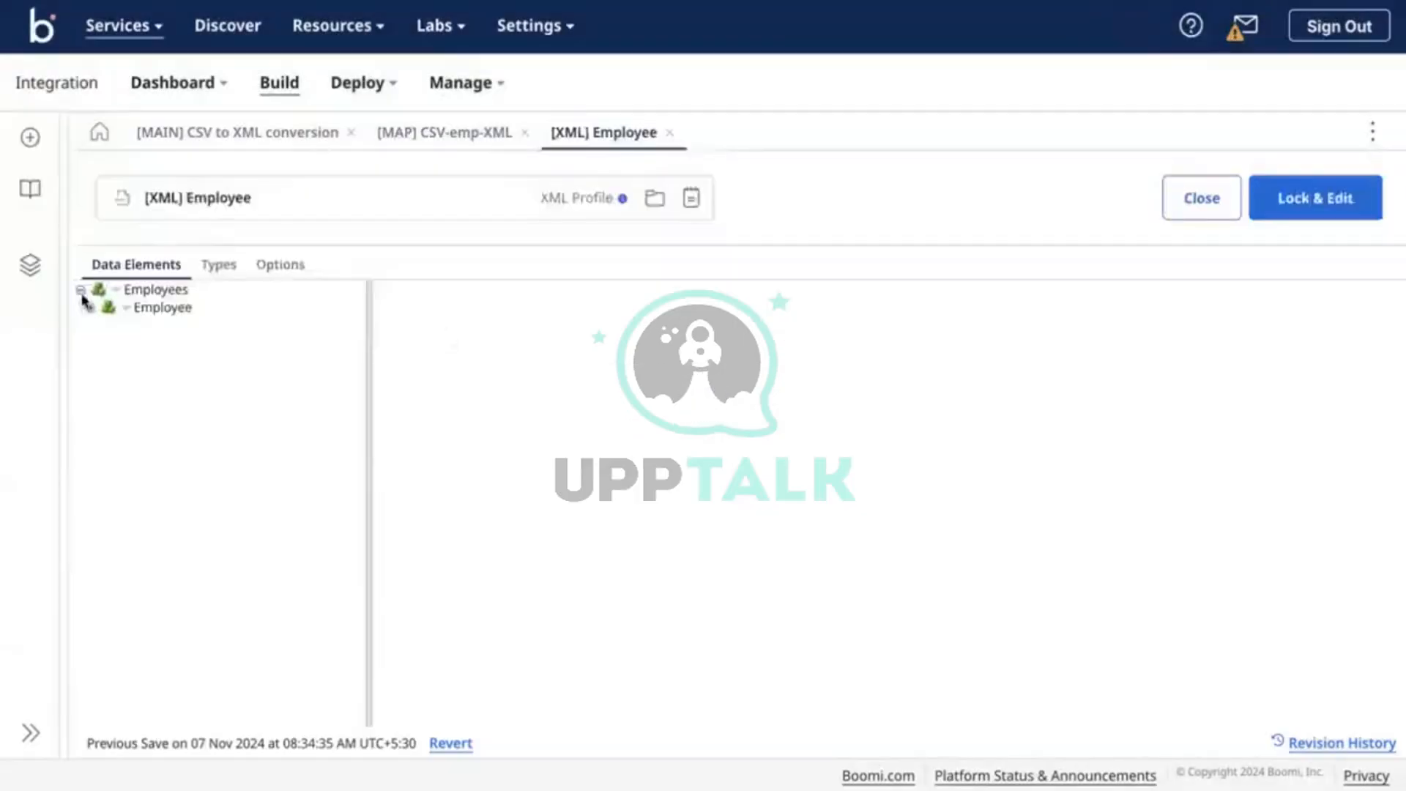
left_click(89, 308)
left_click(174, 350)
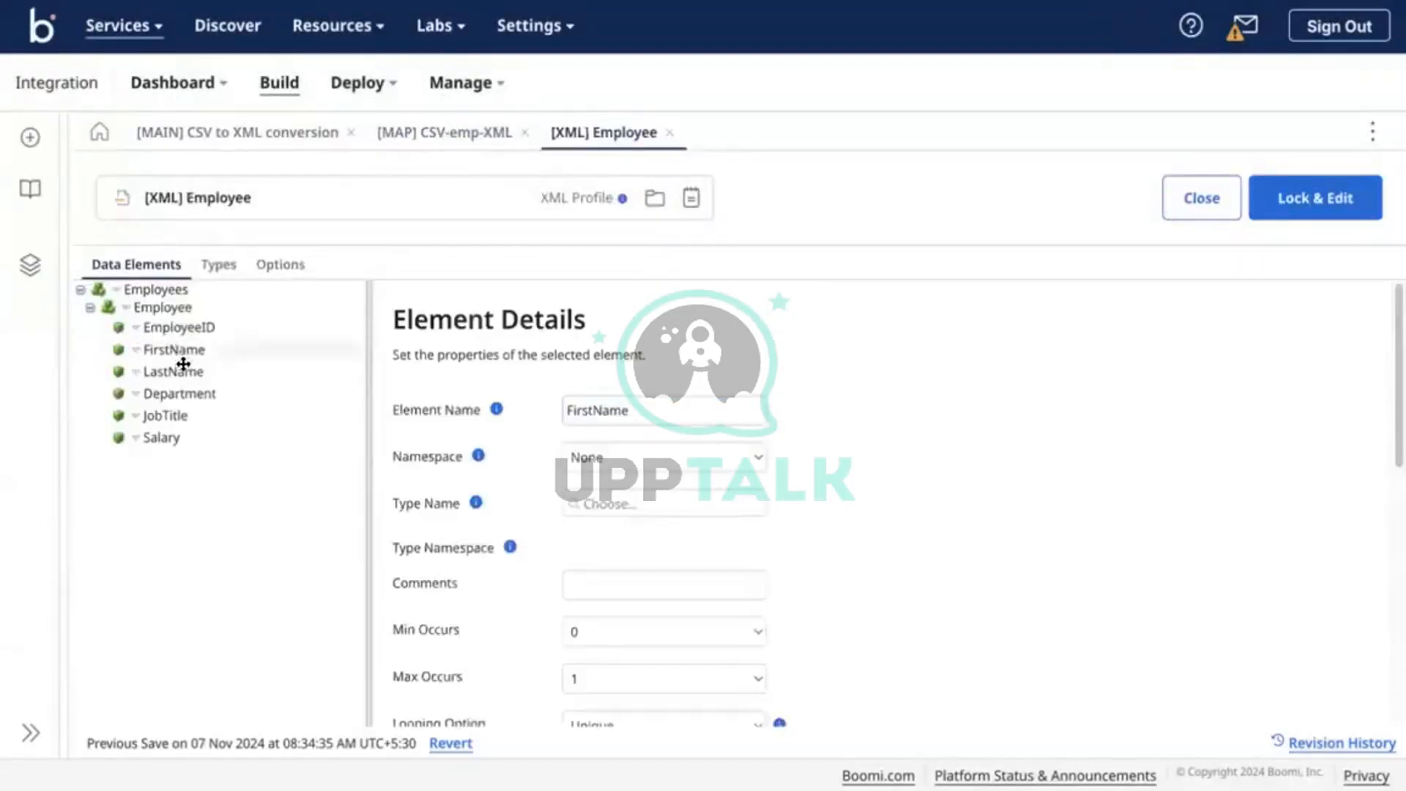
left_click(590, 412)
left_click_drag(592, 412, 555, 414)
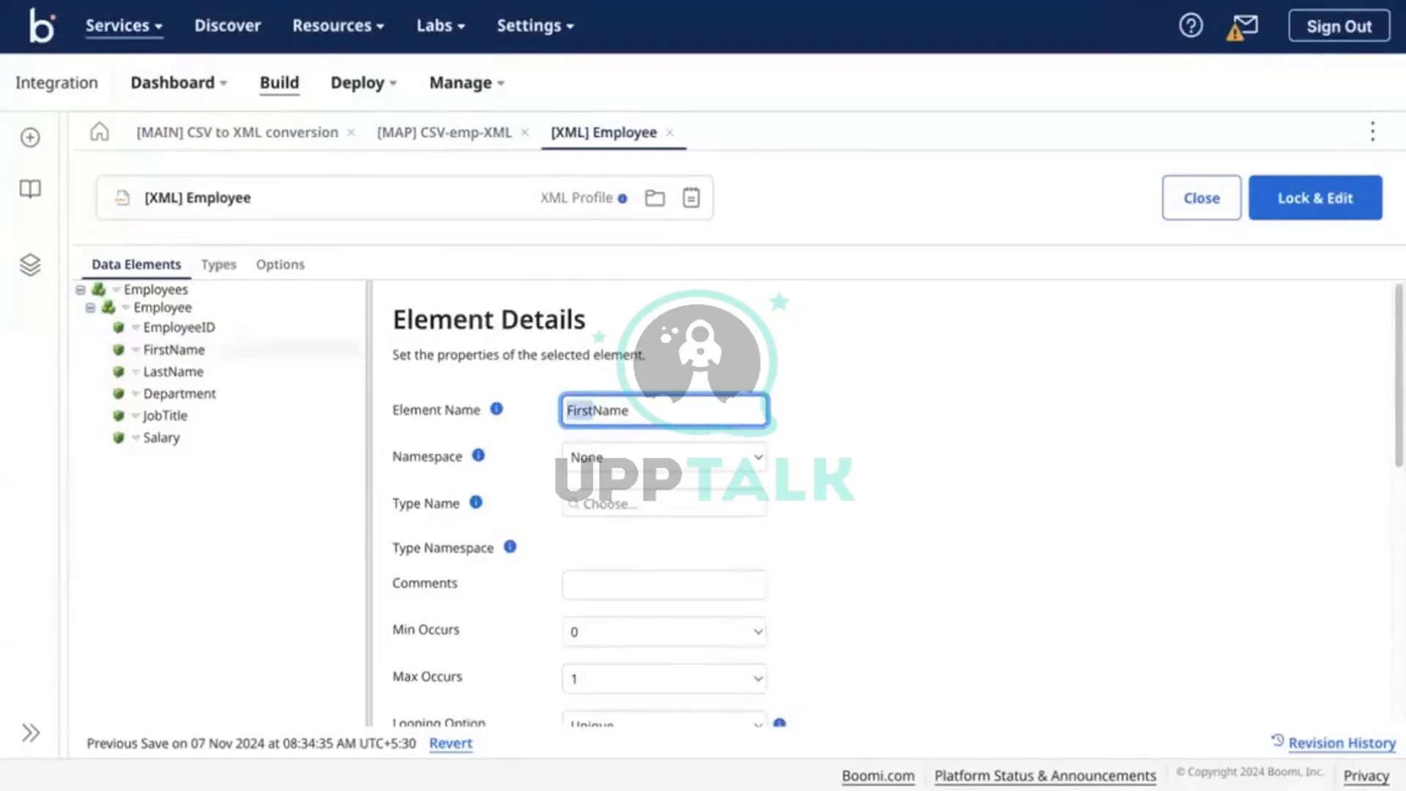
key("BackSpace")
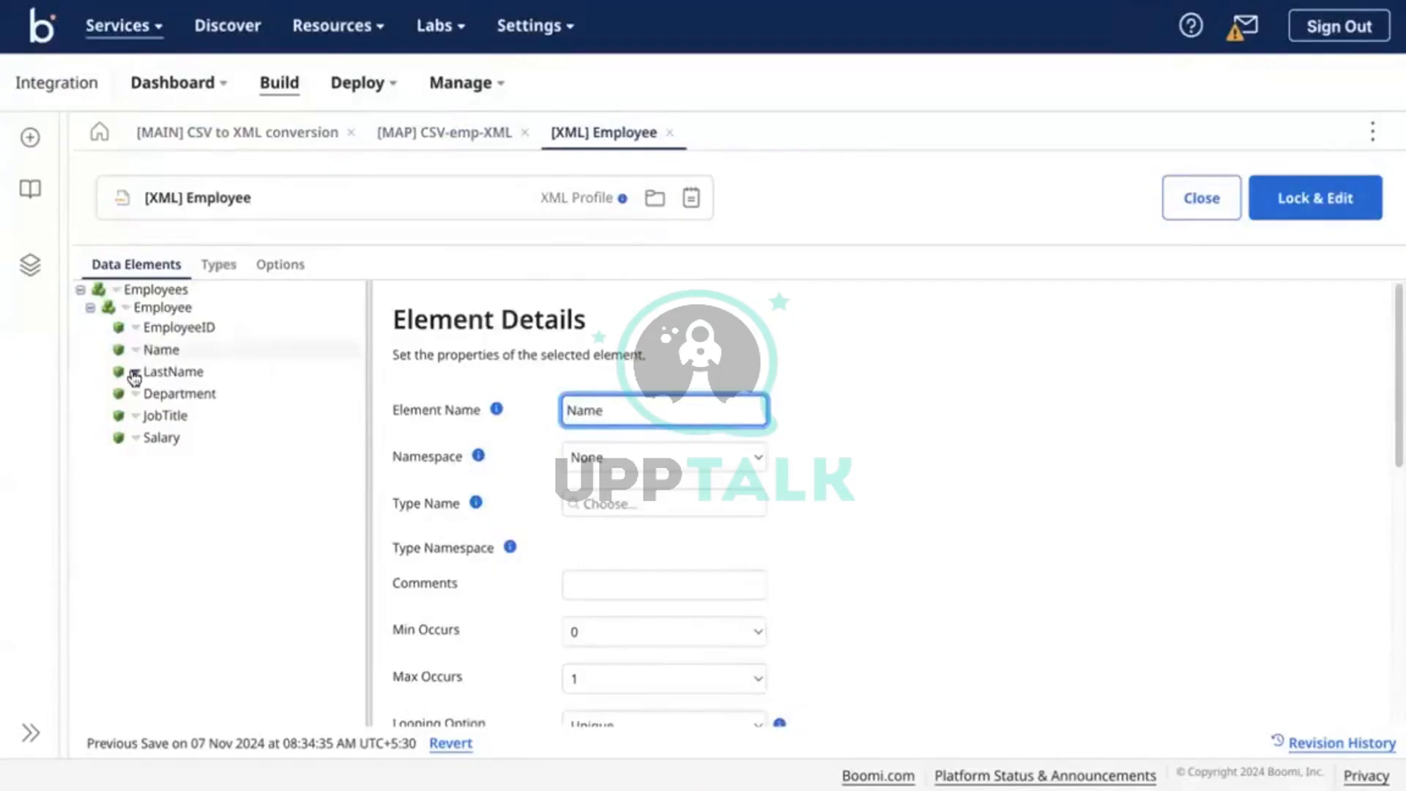
Delete the LastName element, save the [XML] Employee profile, and return to its fields in [MAP] CSV-emp-XML
left_click(136, 371)
left_click(197, 533)
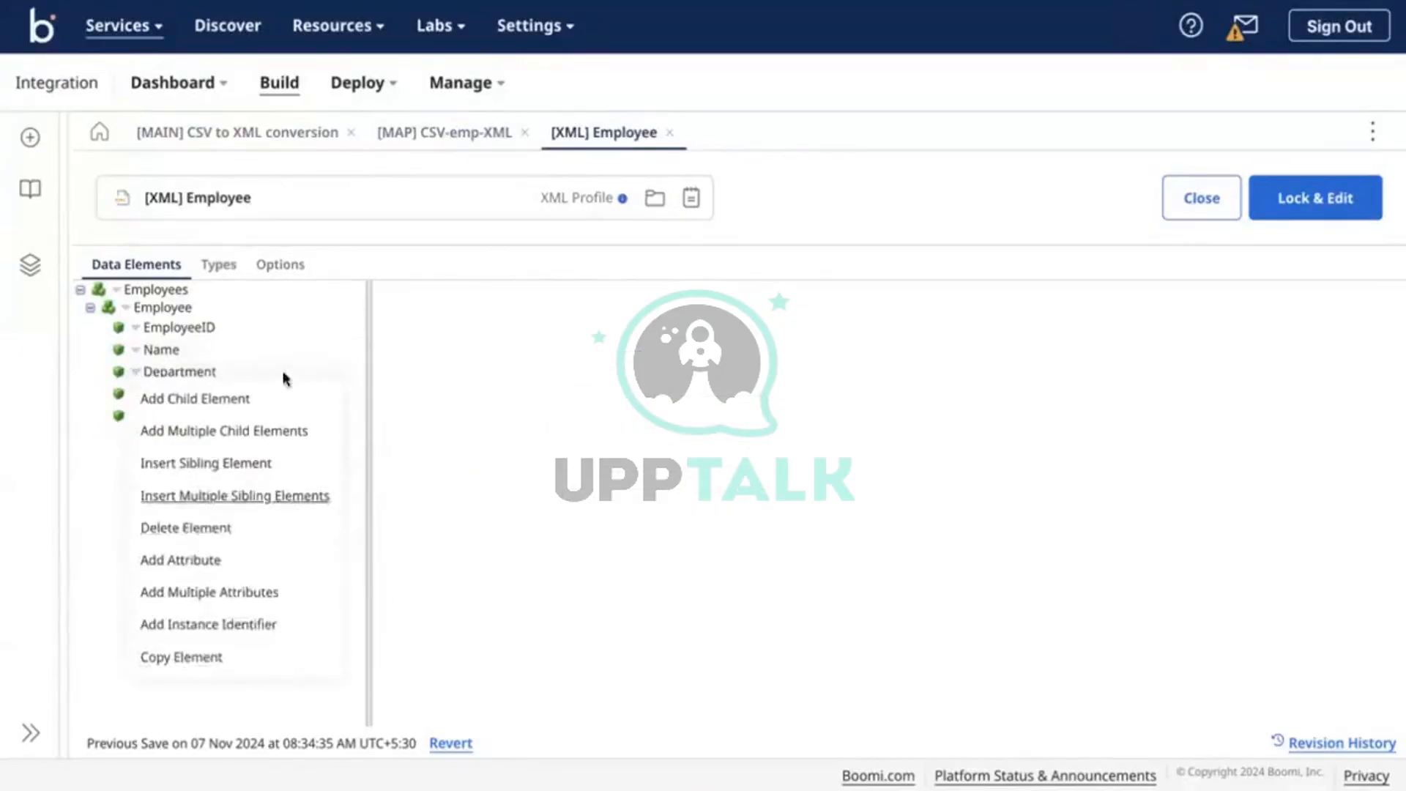
left_click(1269, 215)
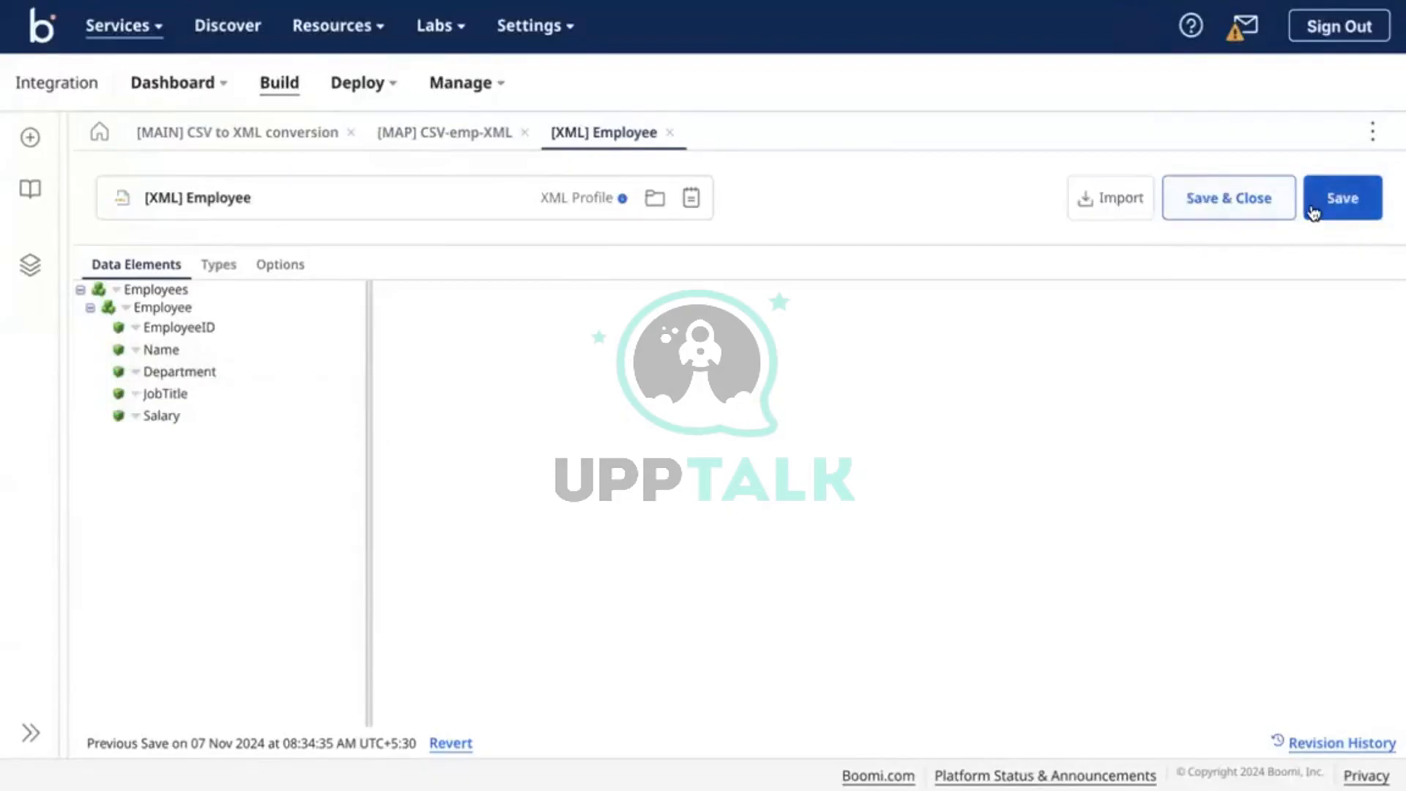
left_click(1314, 211)
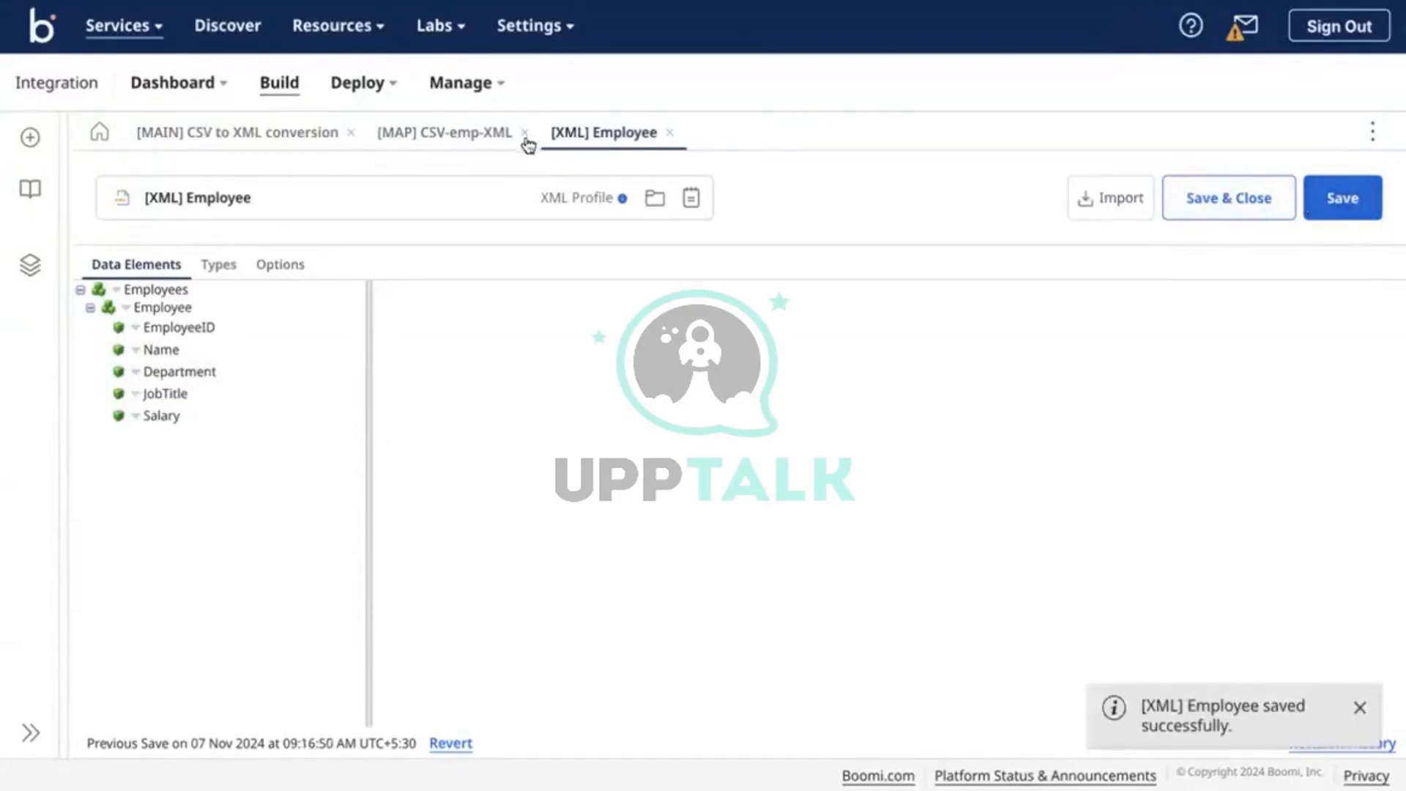
left_click(404, 137)
left_click(1379, 343)
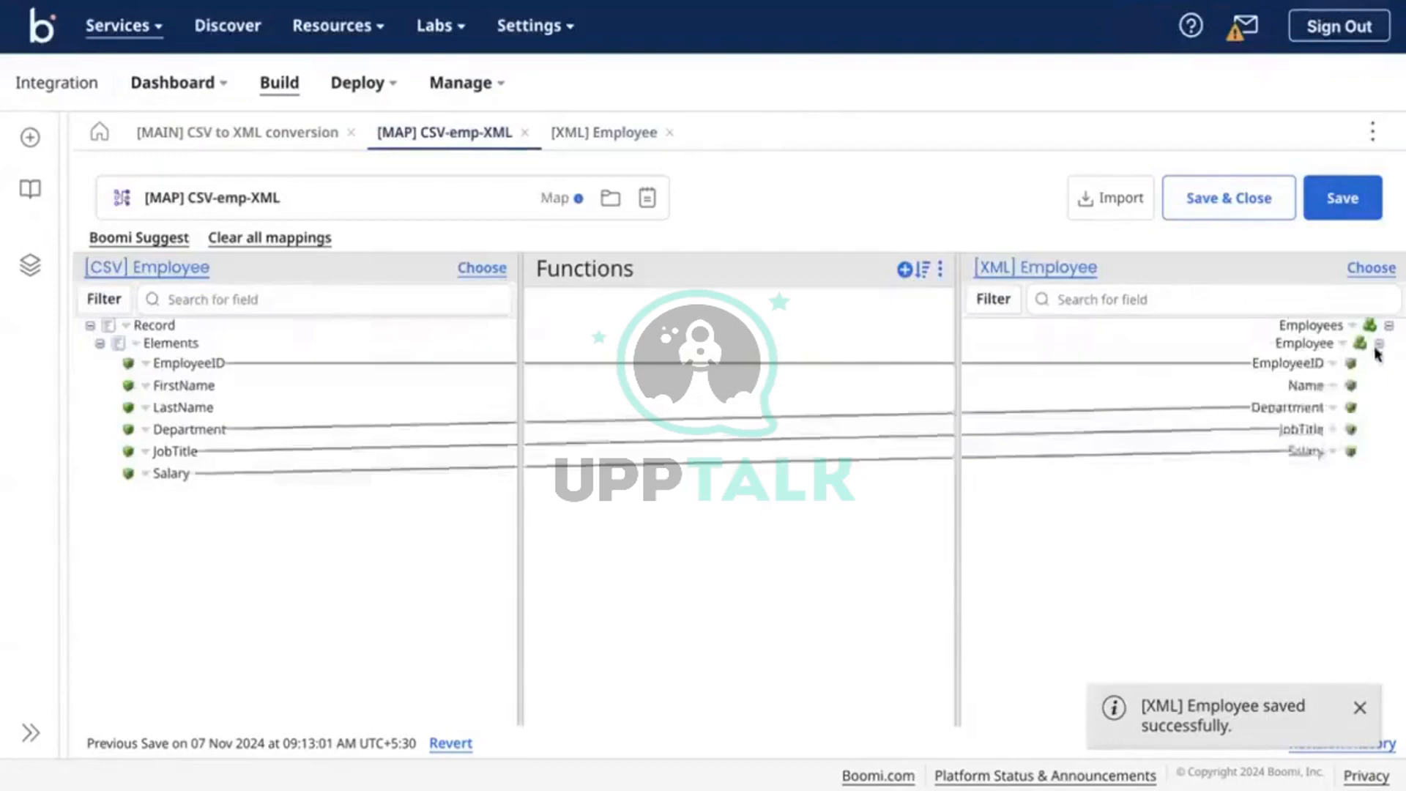
left_click(903, 271)
left_click(682, 214)
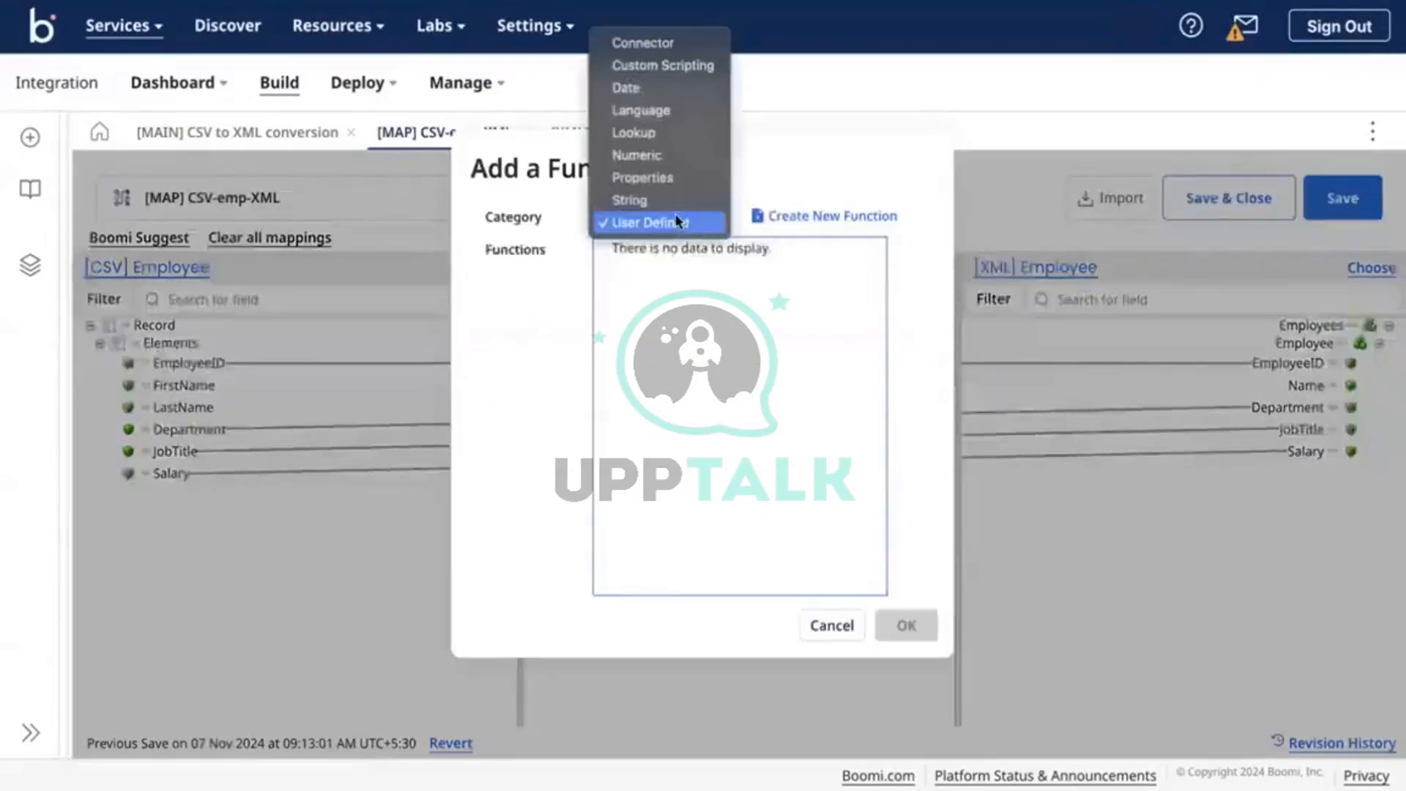
left_click(660, 222)
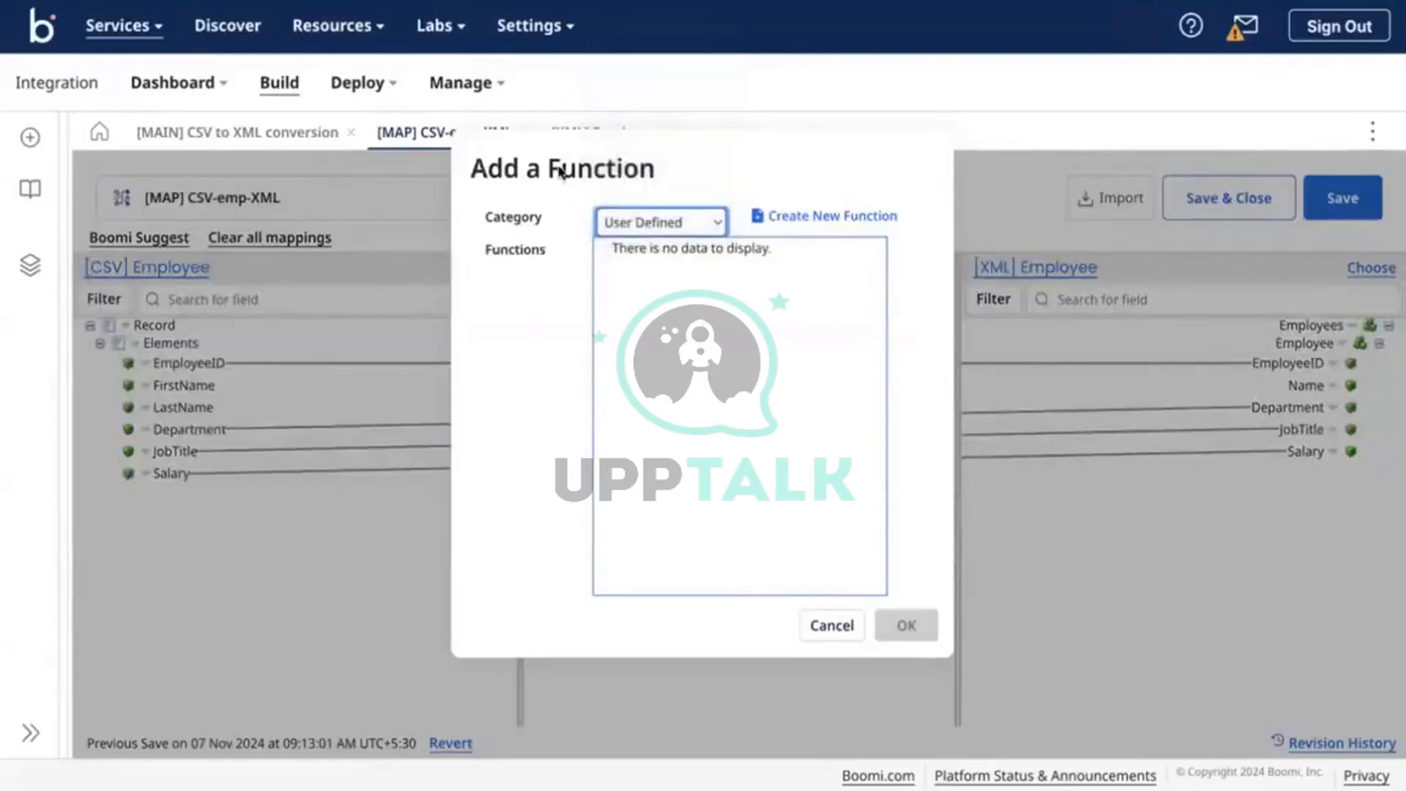
left_click(709, 233)
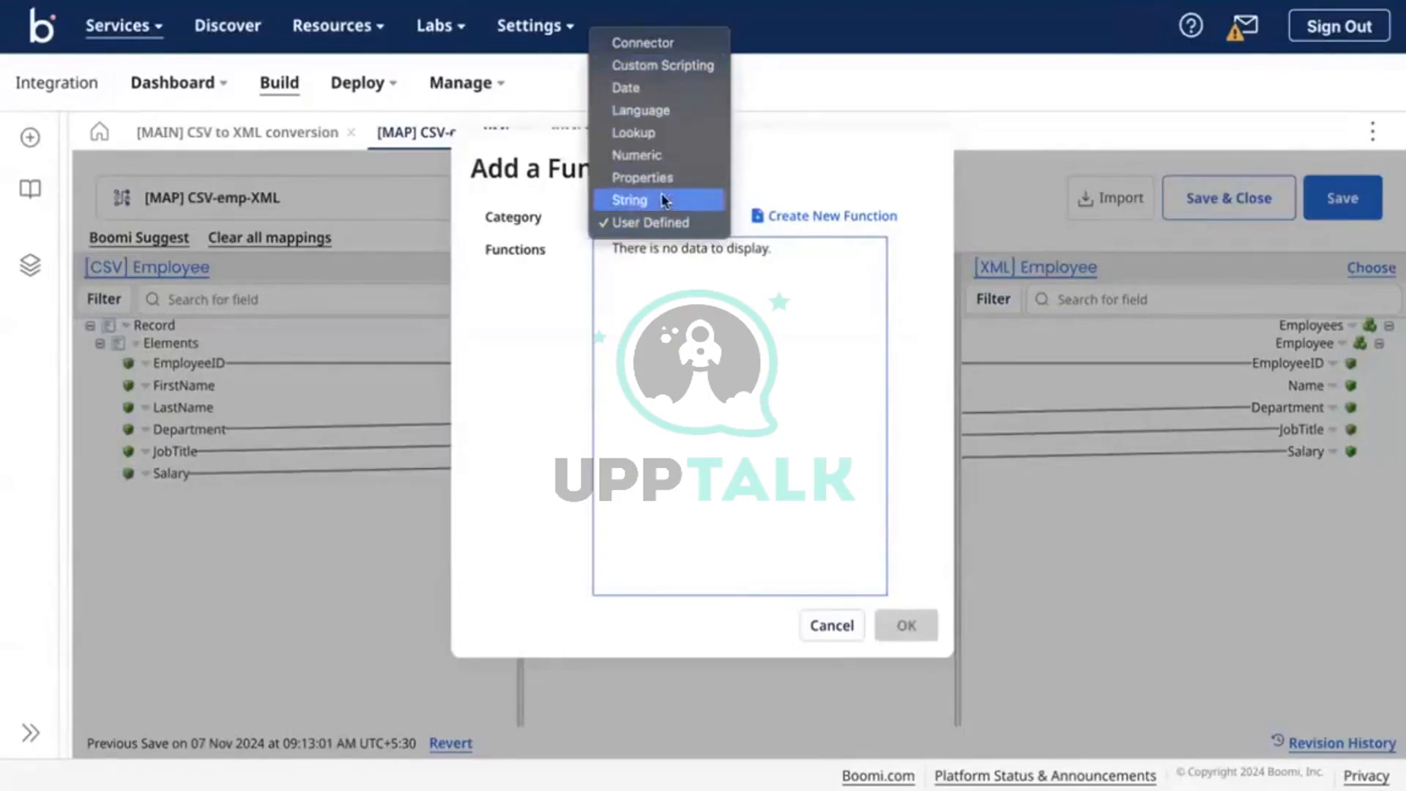
left_click(835, 626)
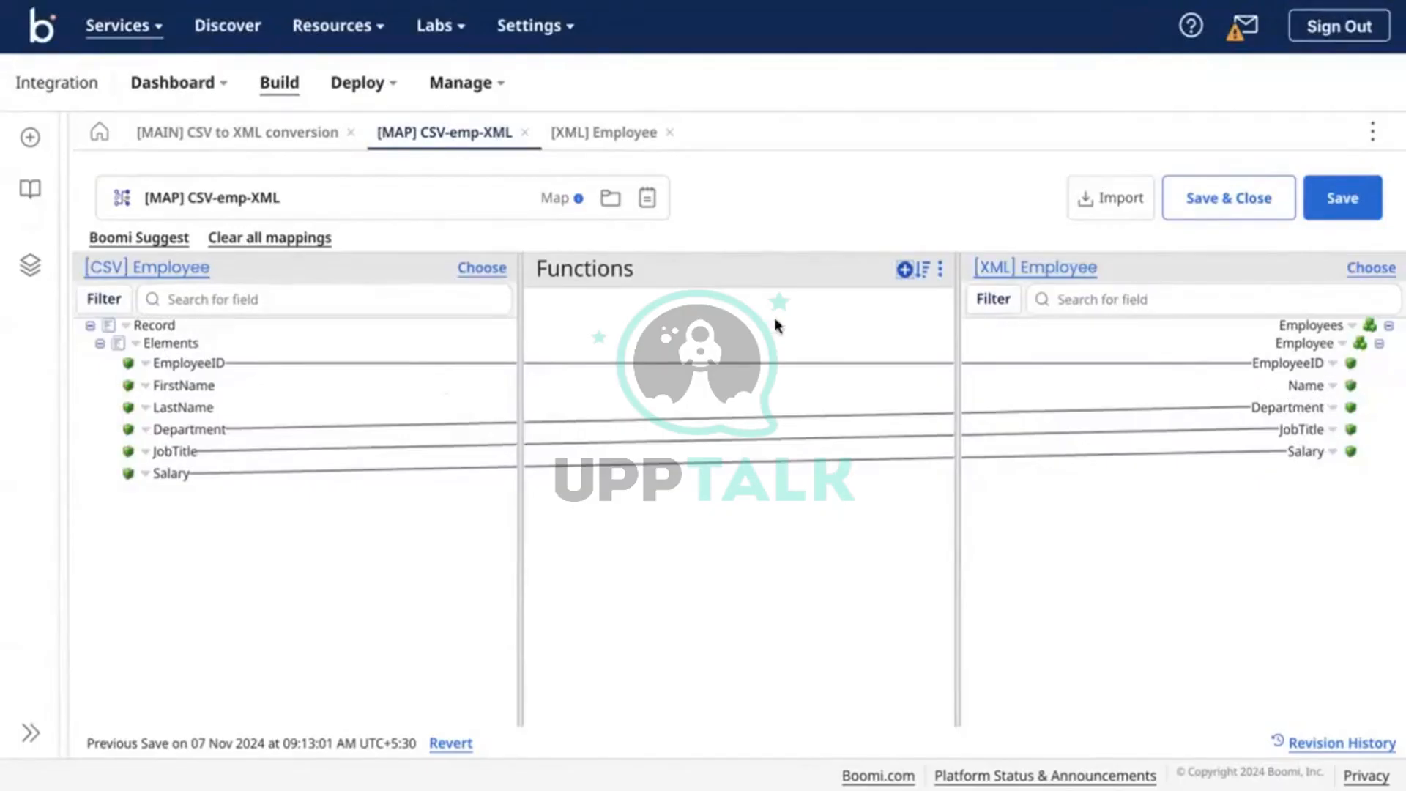
Add a String Concat function from the String category to the map
left_click(905, 271)
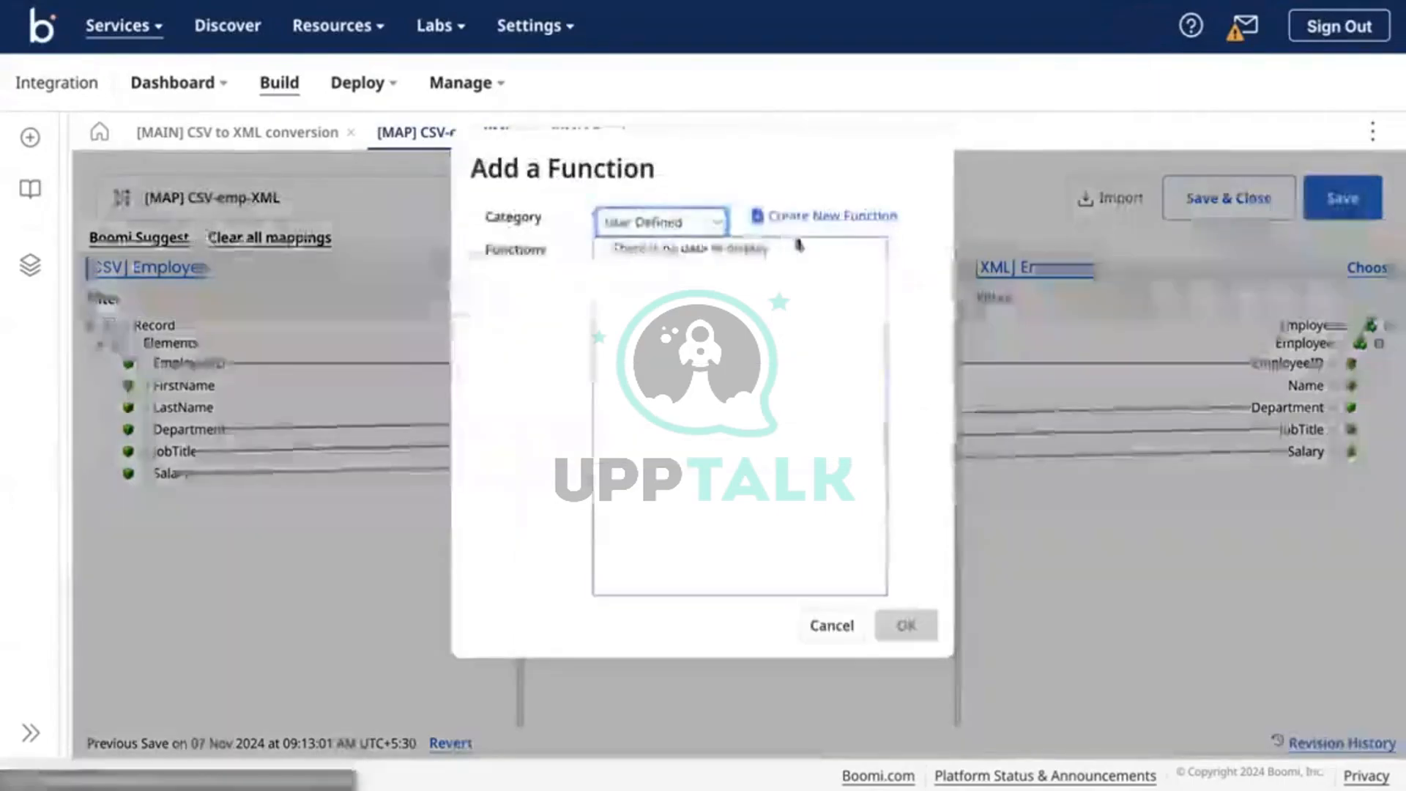
left_click(692, 220)
left_click(659, 200)
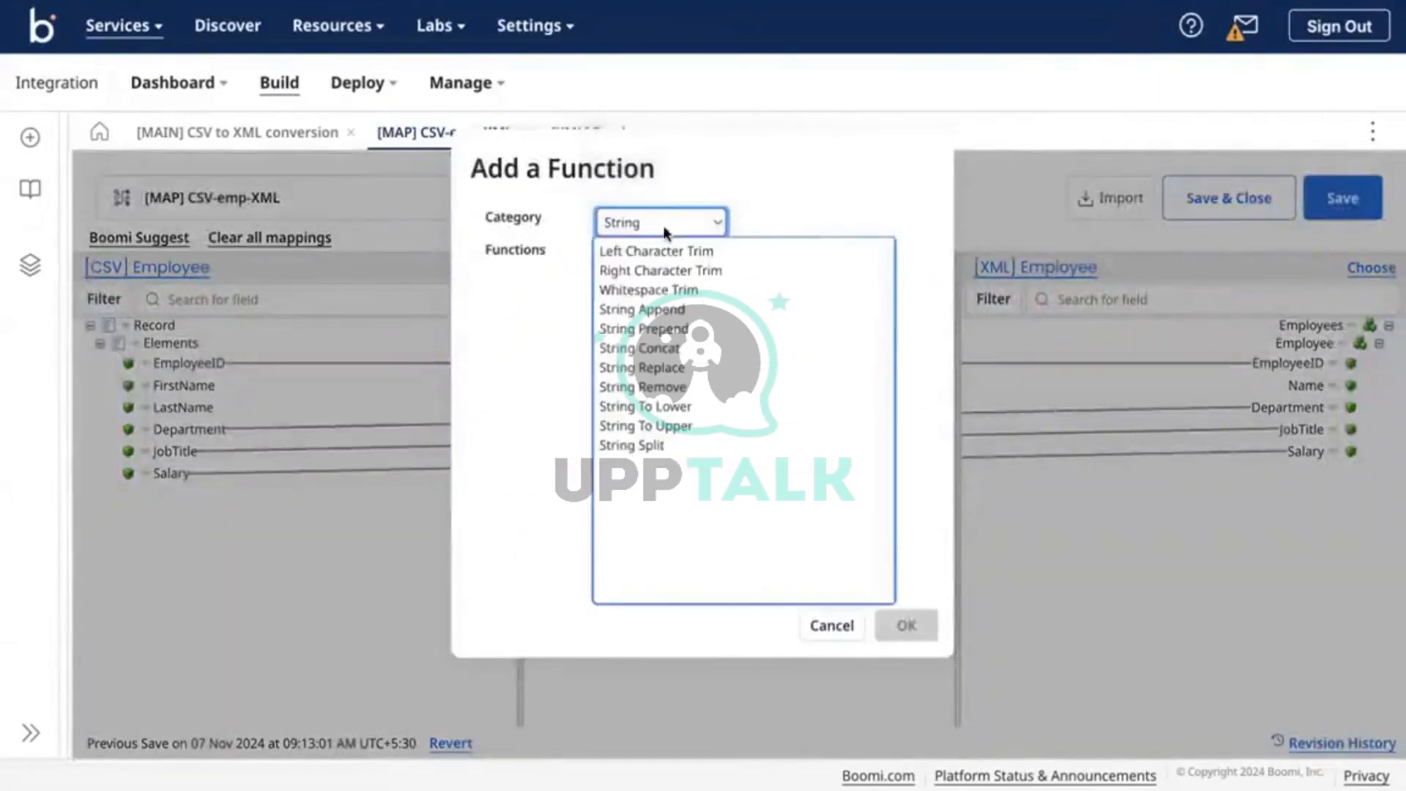
left_click(605, 347)
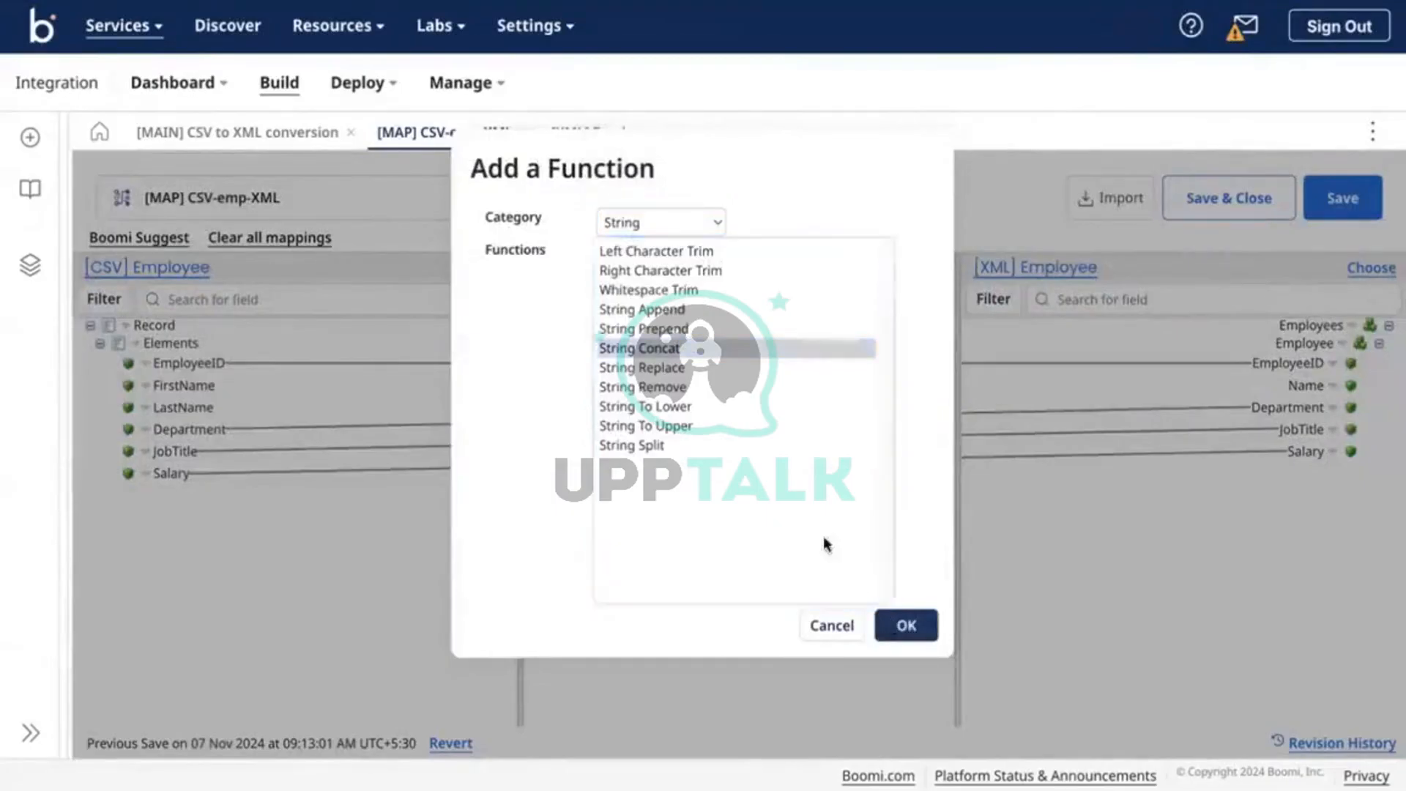
key("Return")
Define two inputs for the string concatenation, "first name" and "last name", leaving Delimiter and Fix to Length empty
left_click(660, 247)
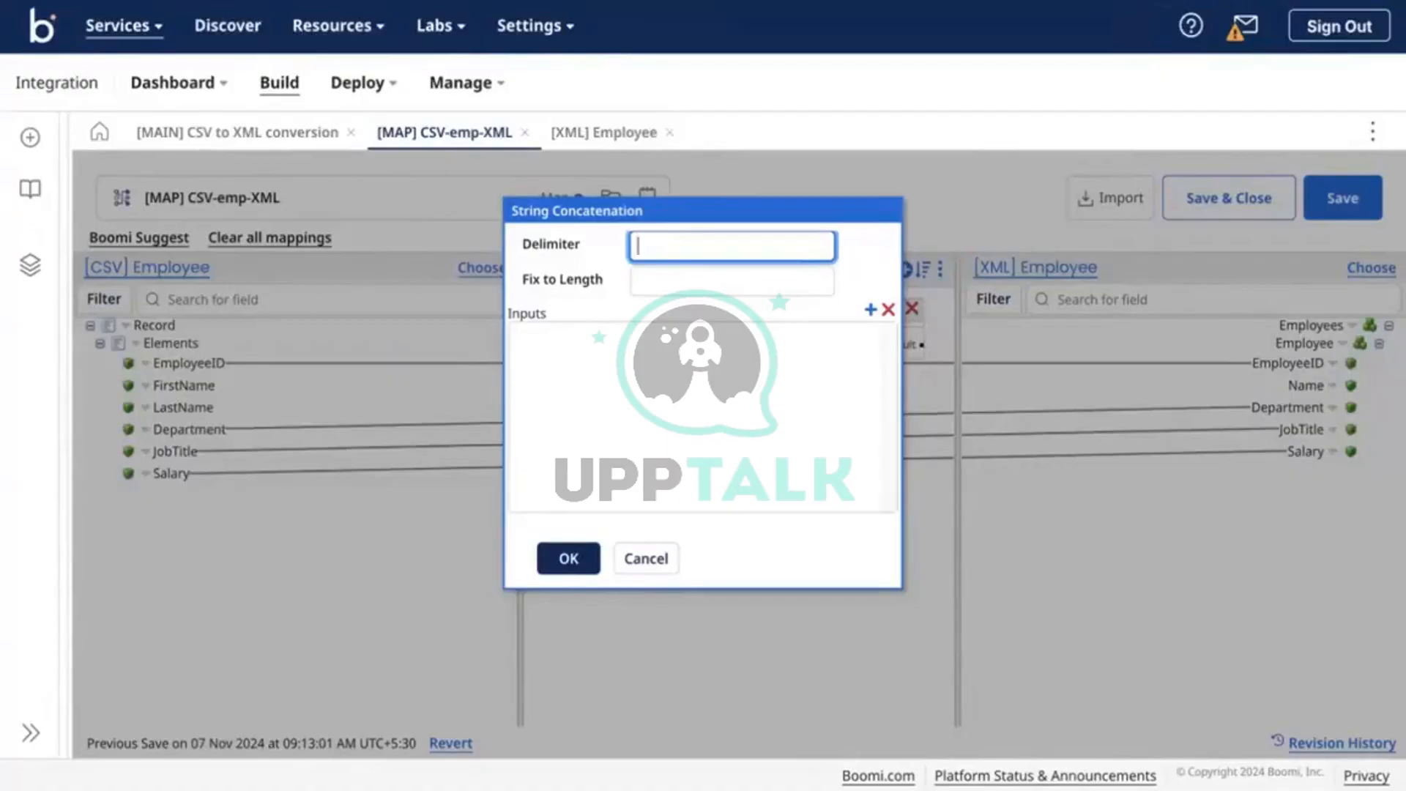
left_click(639, 276)
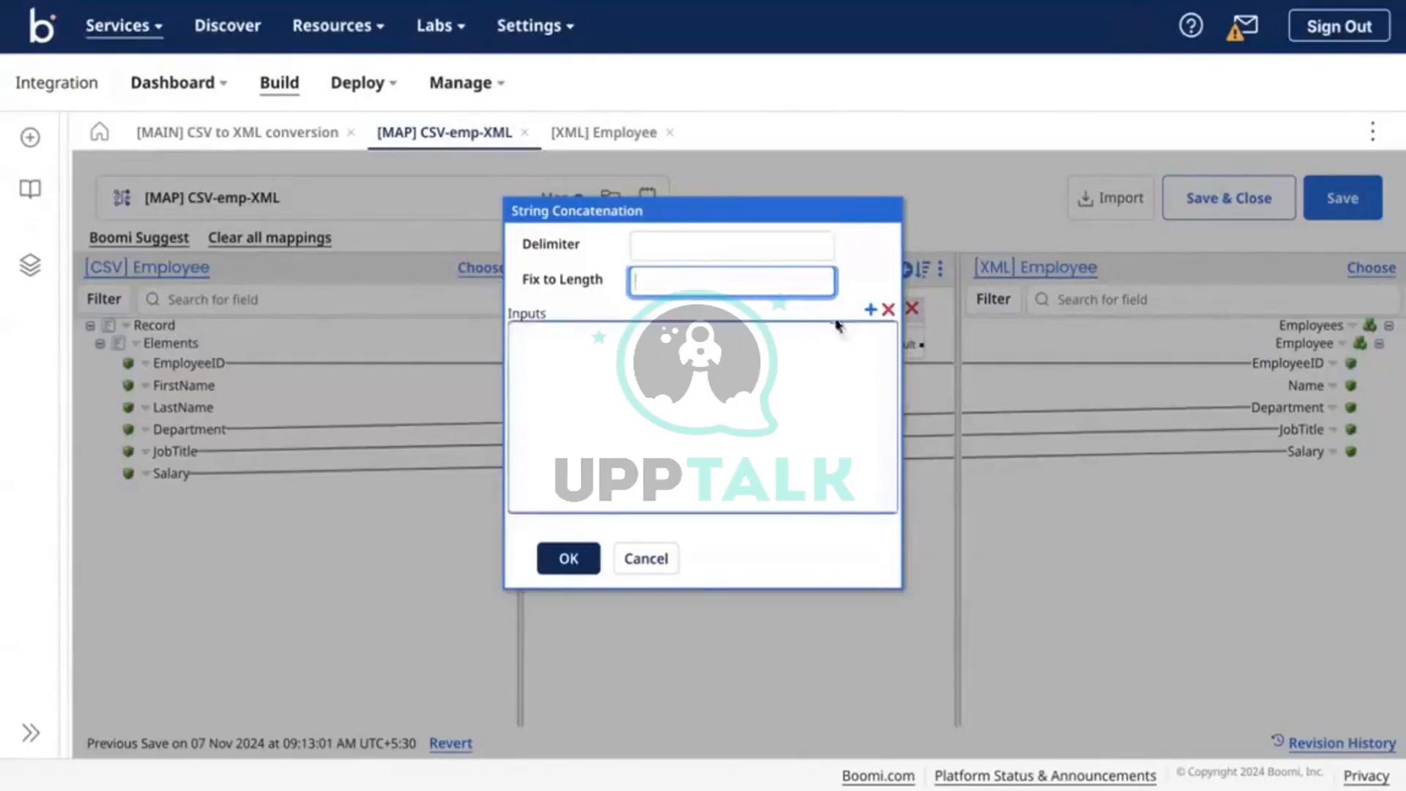
left_click(870, 309)
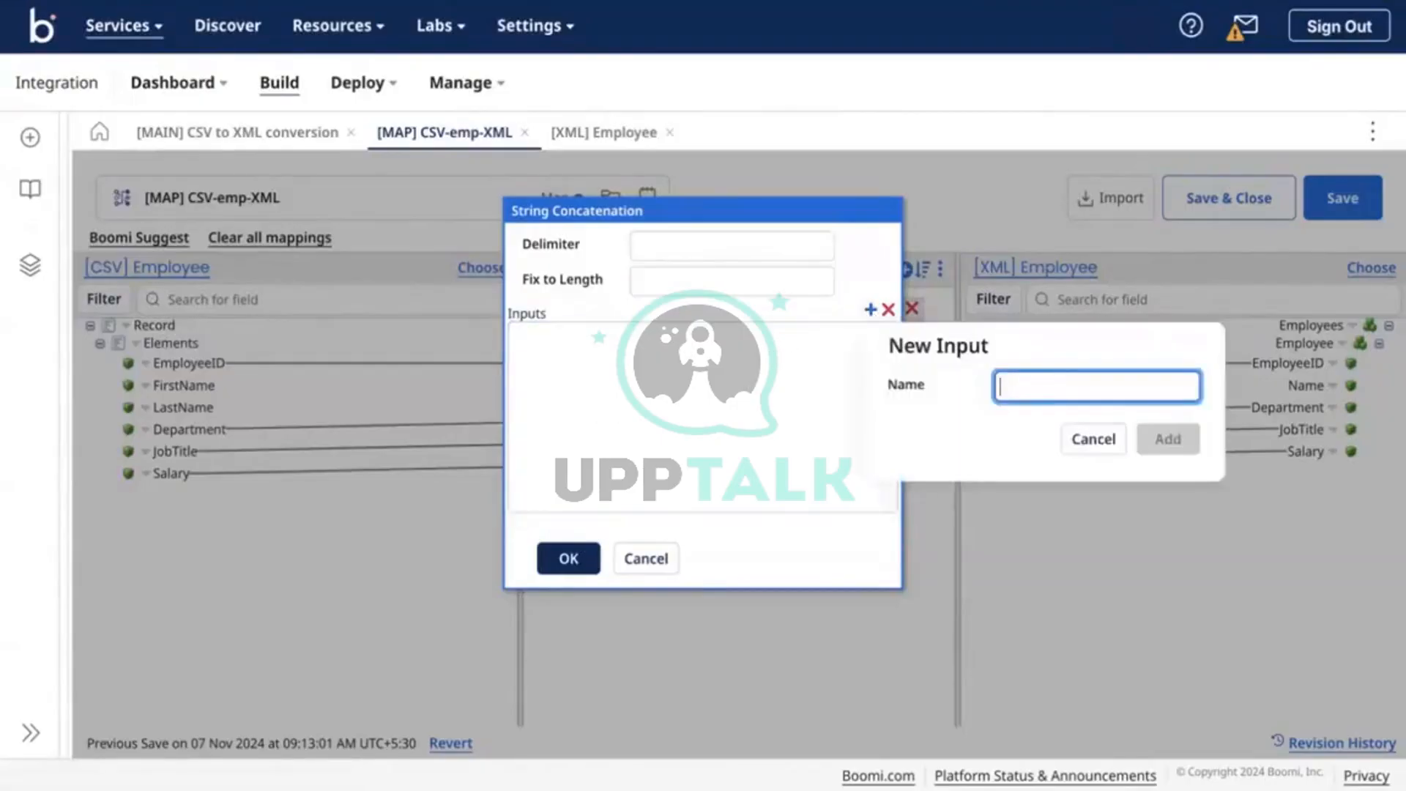
type("first name")
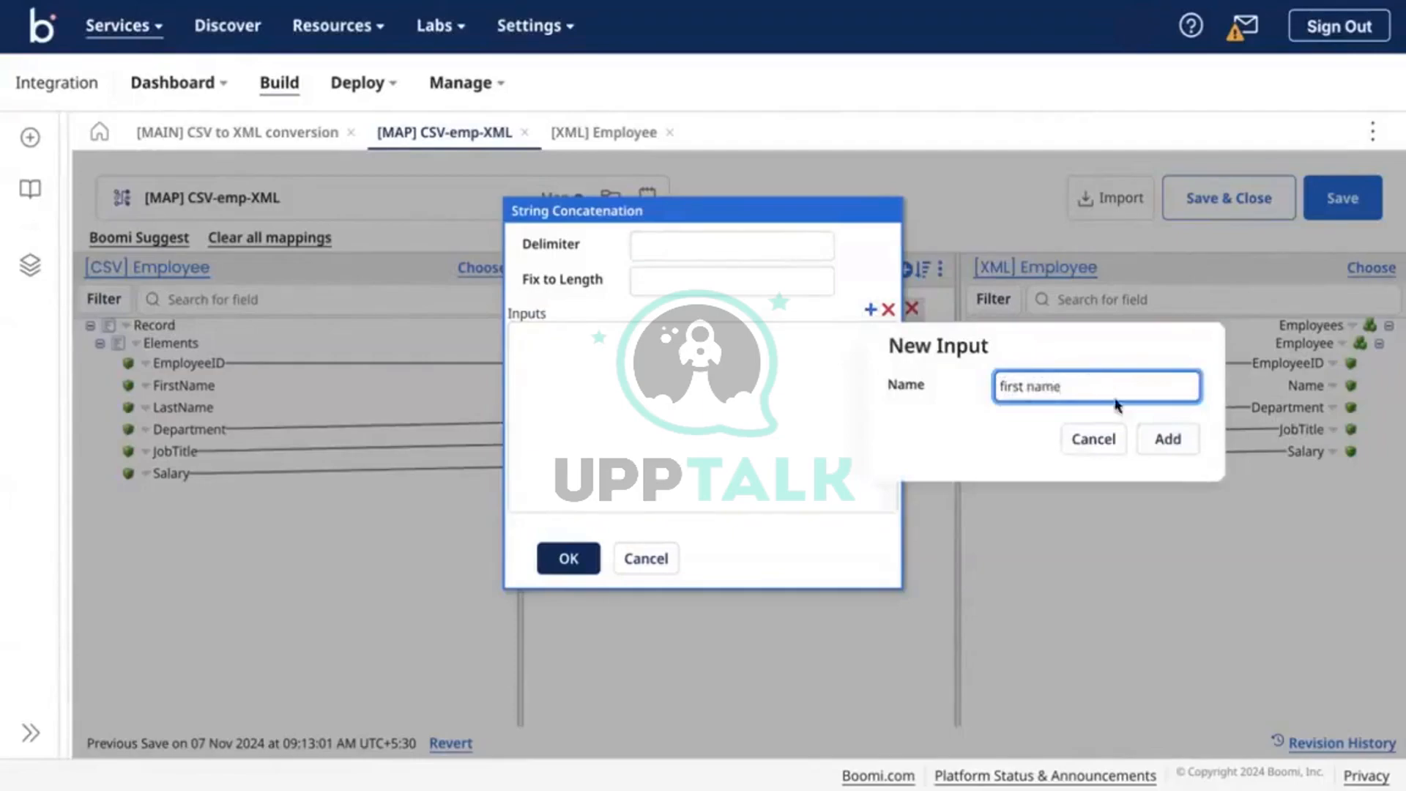
left_click(1151, 438)
left_click(870, 309)
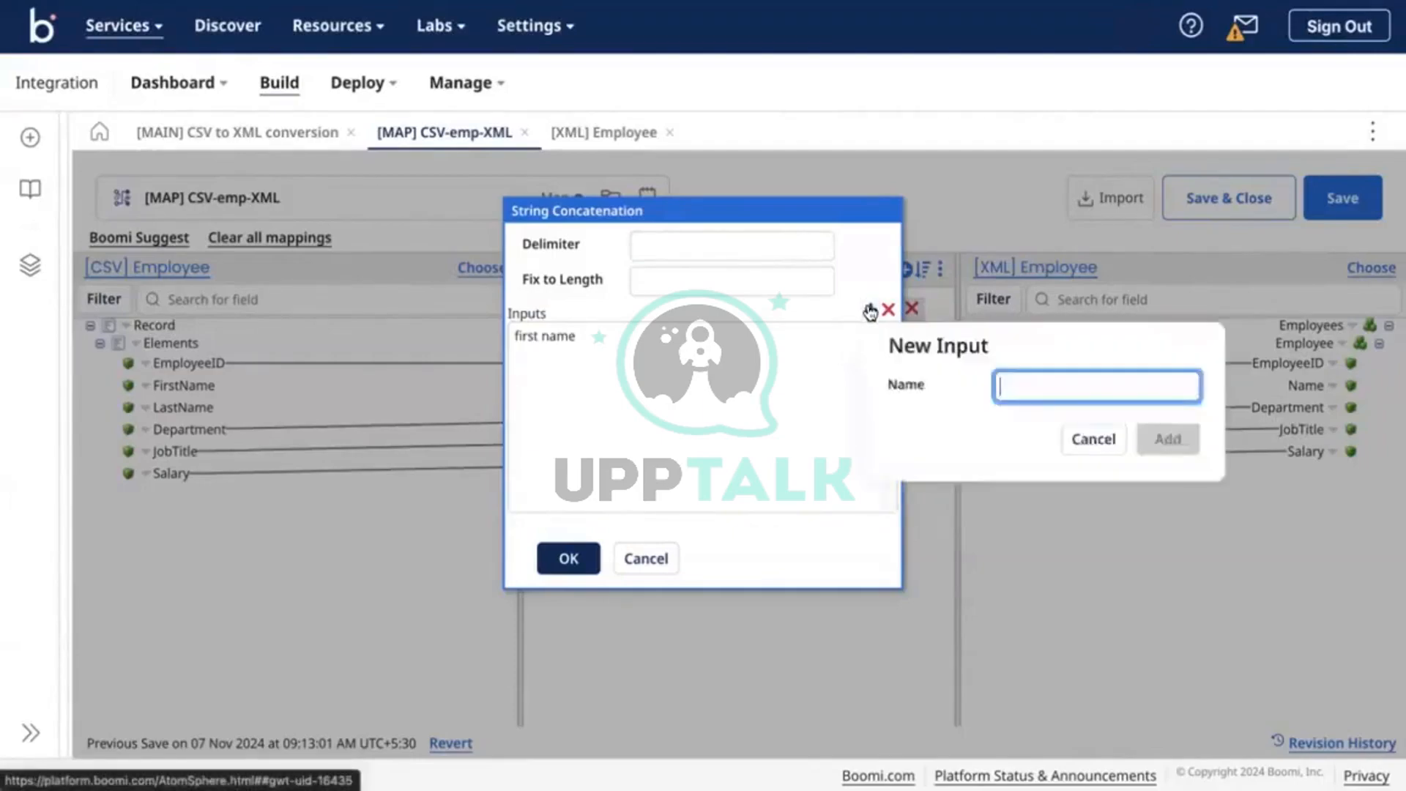
type("last name")
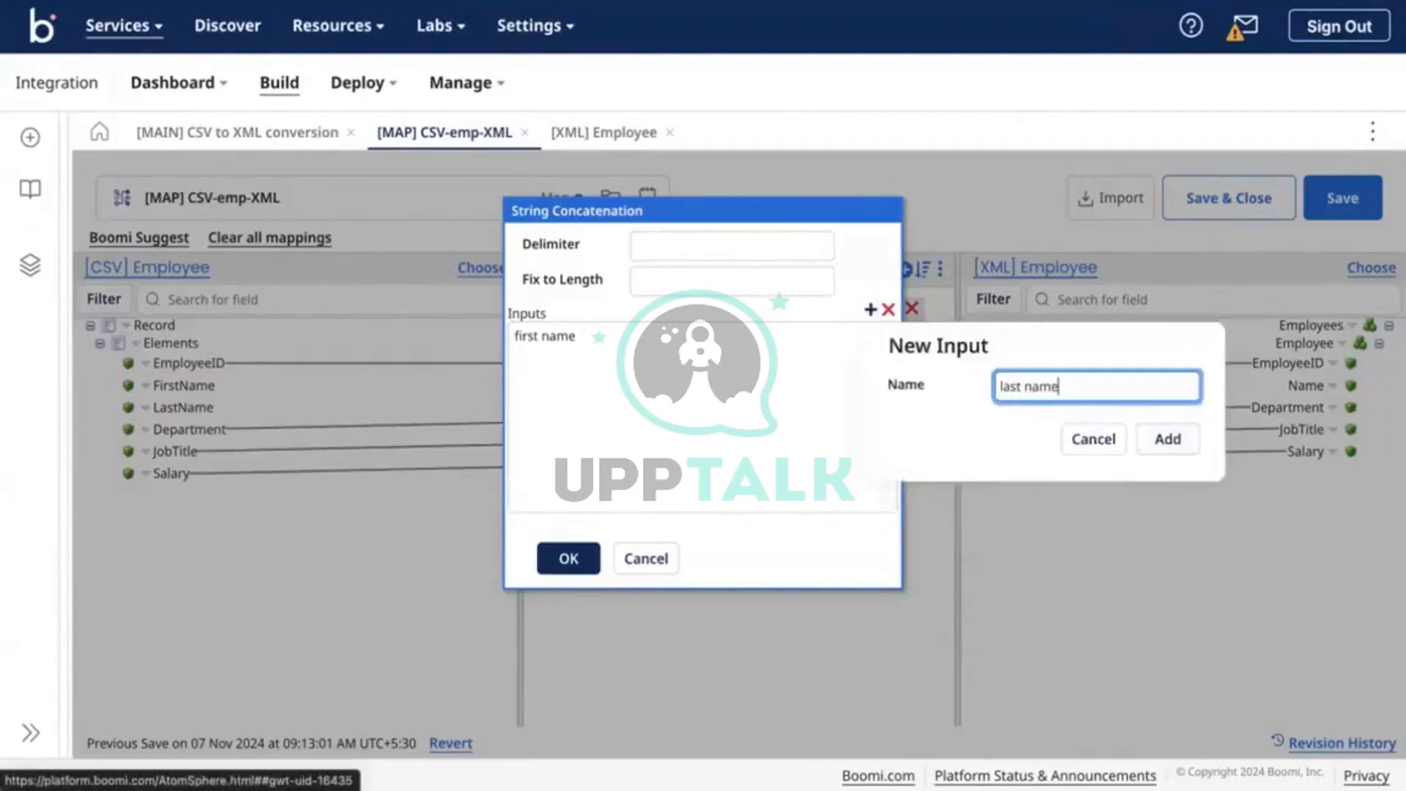
left_click(1167, 440)
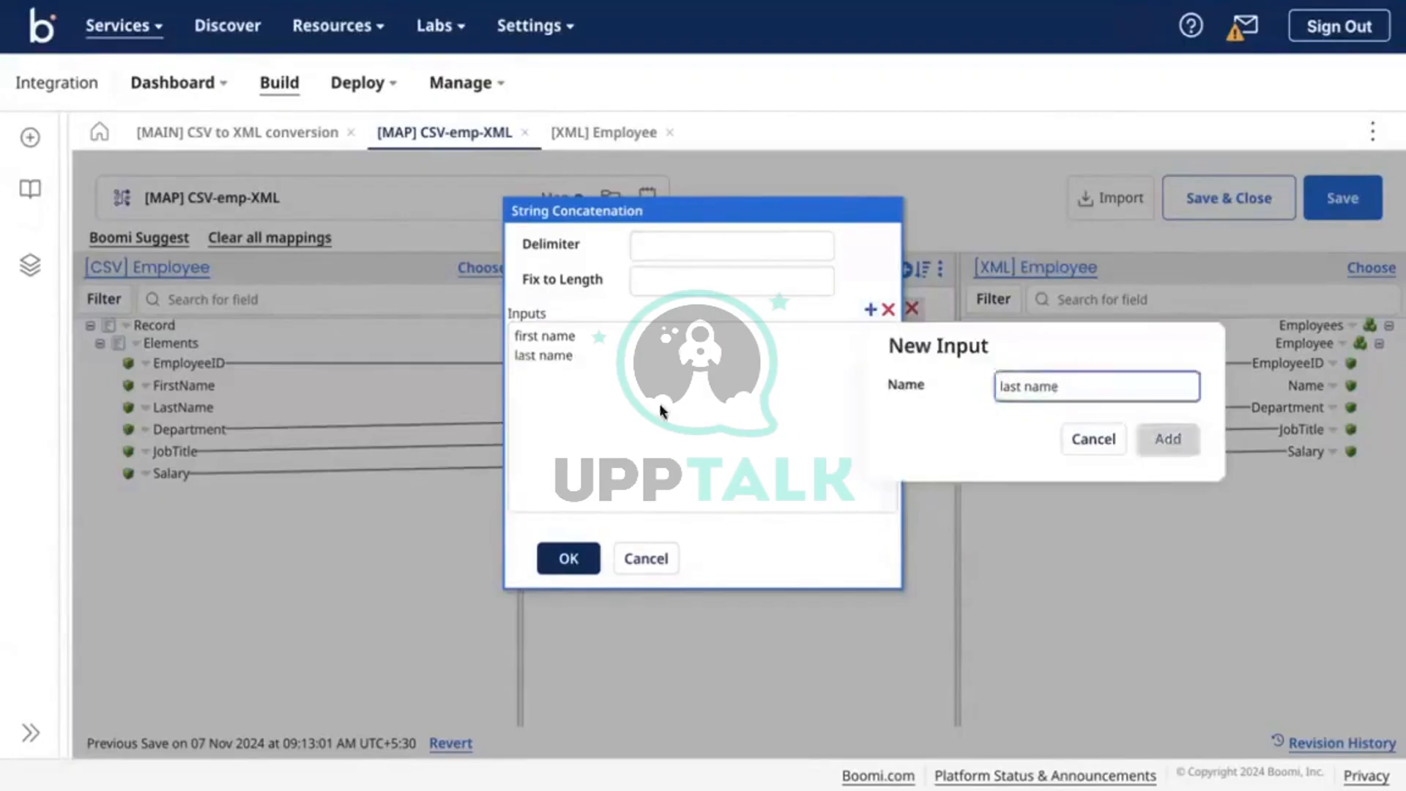
left_click(569, 559)
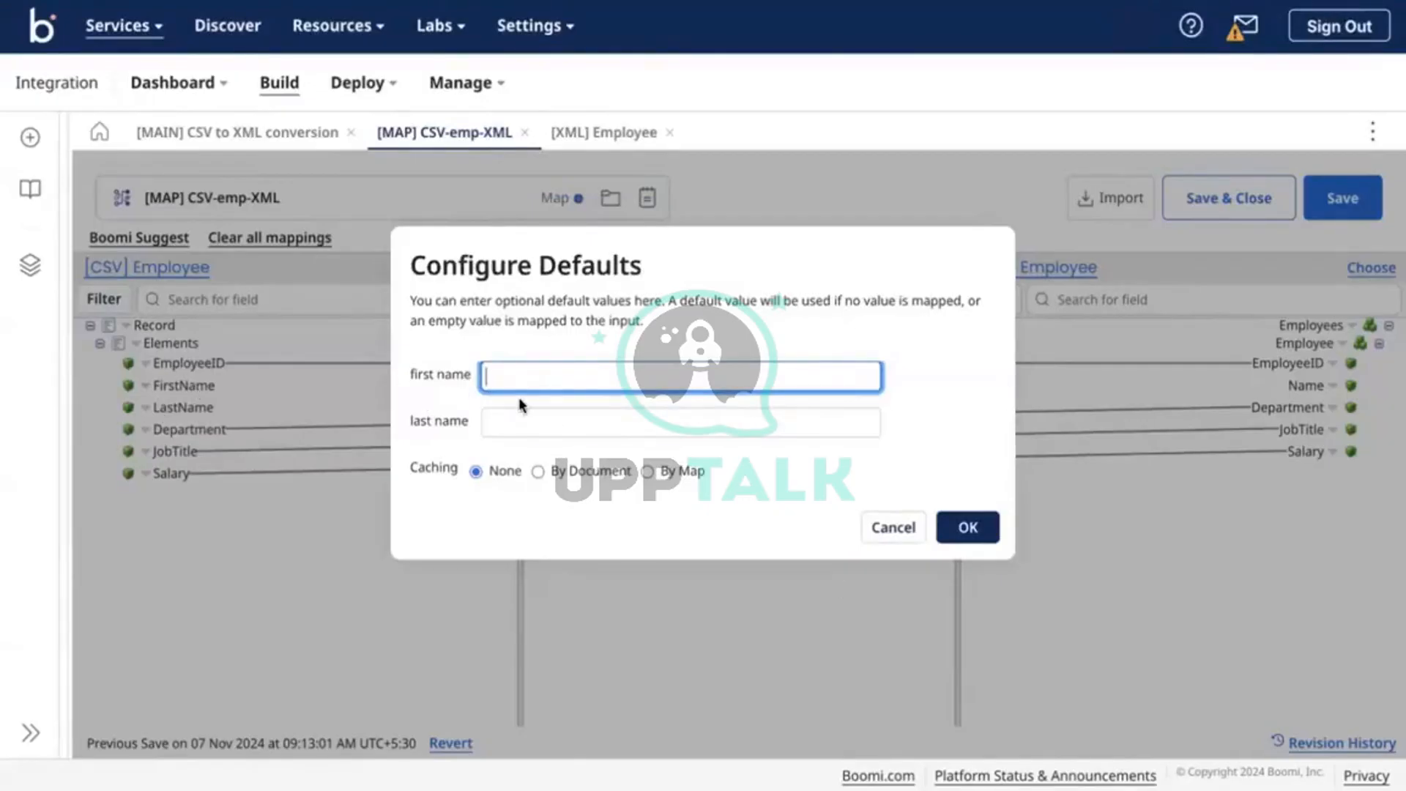
Set the String Concat function's default values to abc for first name and xyz for last name
type("jo")
key("Tab")
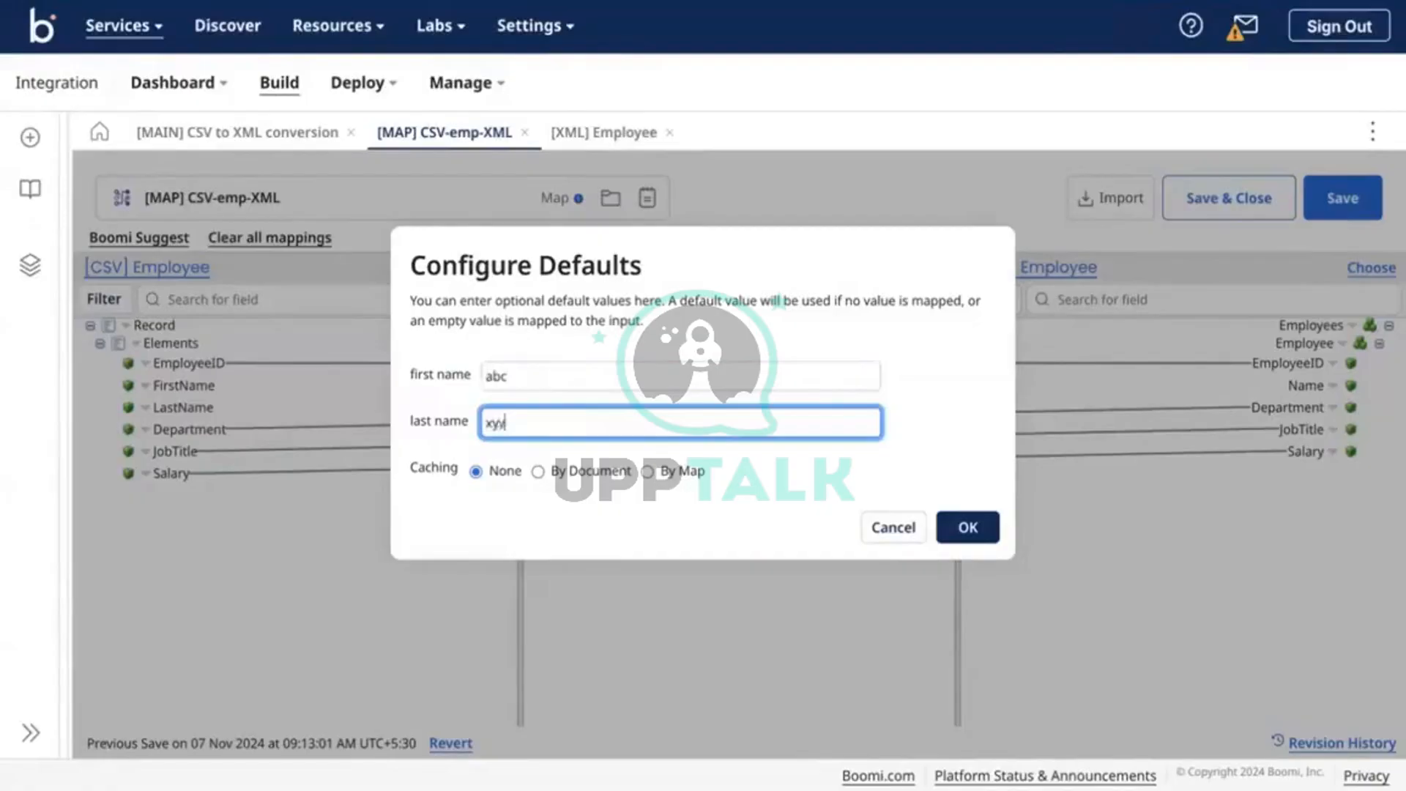
left_click(968, 528)
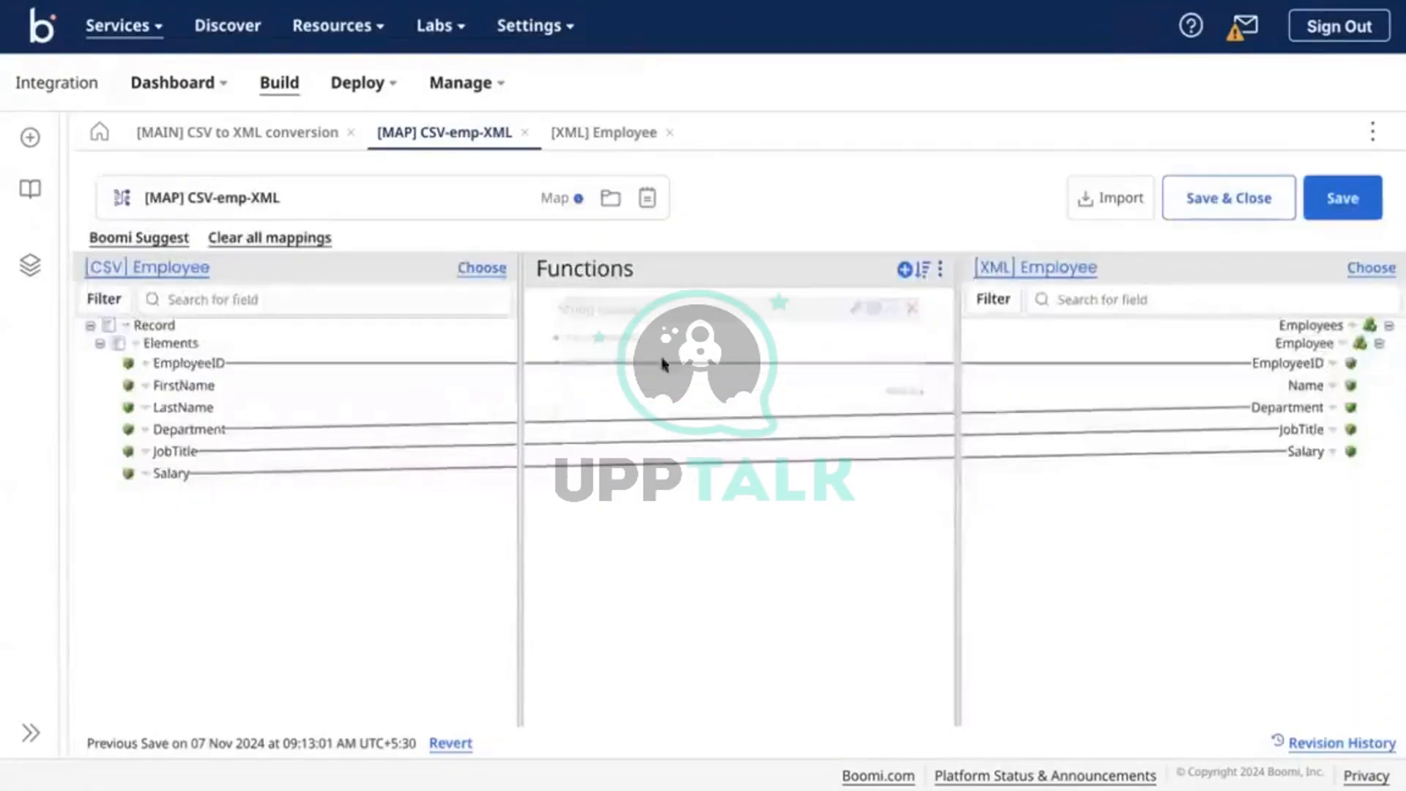
Map FirstName and LastName to the String Concat inputs and its Result to the XML Name element, and save the map
mouse_move(662, 358)
left_mouse_down()
mouse_move(683, 498)
mouse_move(682, 363)
left_mouse_up()
left_click_drag(177, 385, 560, 384)
left_click_drag(212, 403, 610, 414)
left_click_drag(890, 433, 1295, 396)
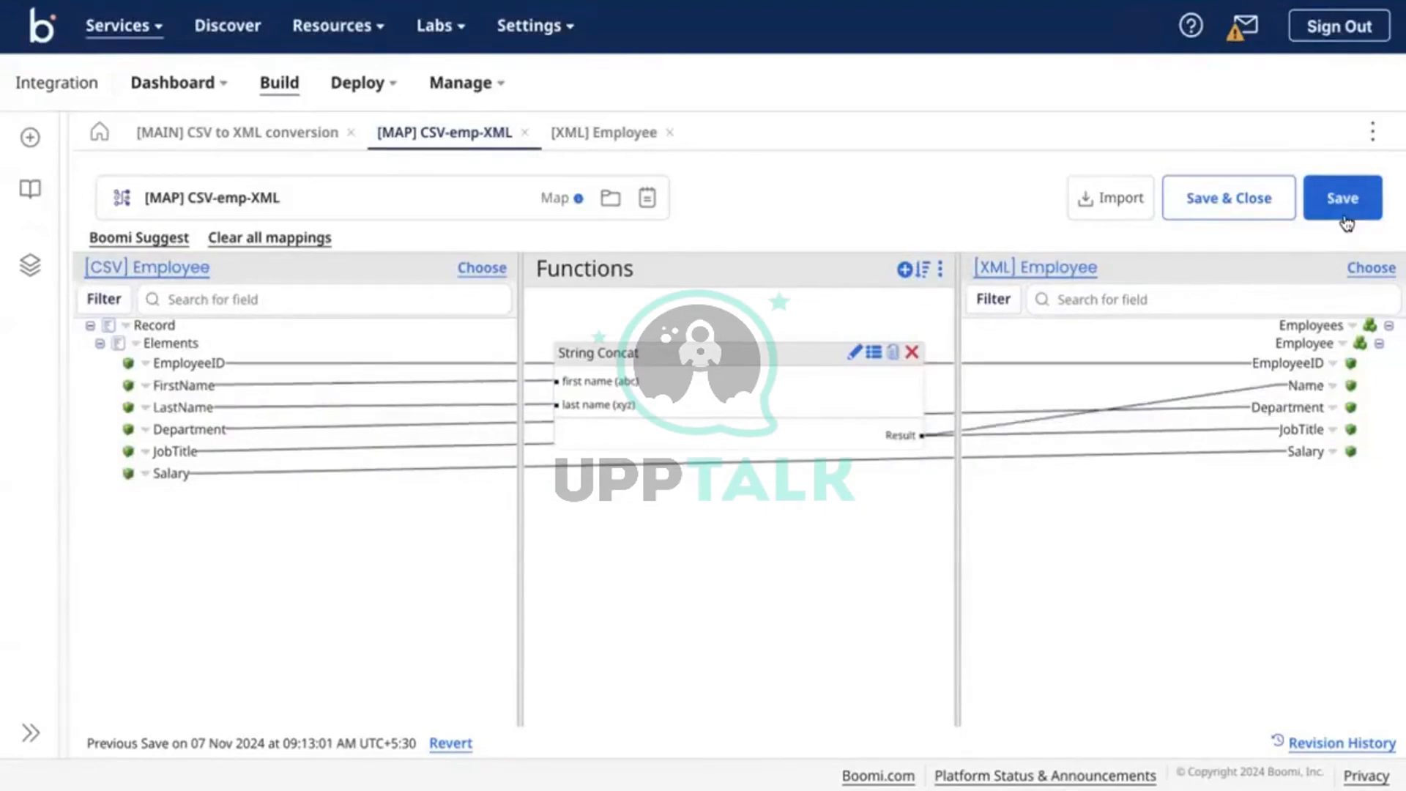
left_click(1345, 221)
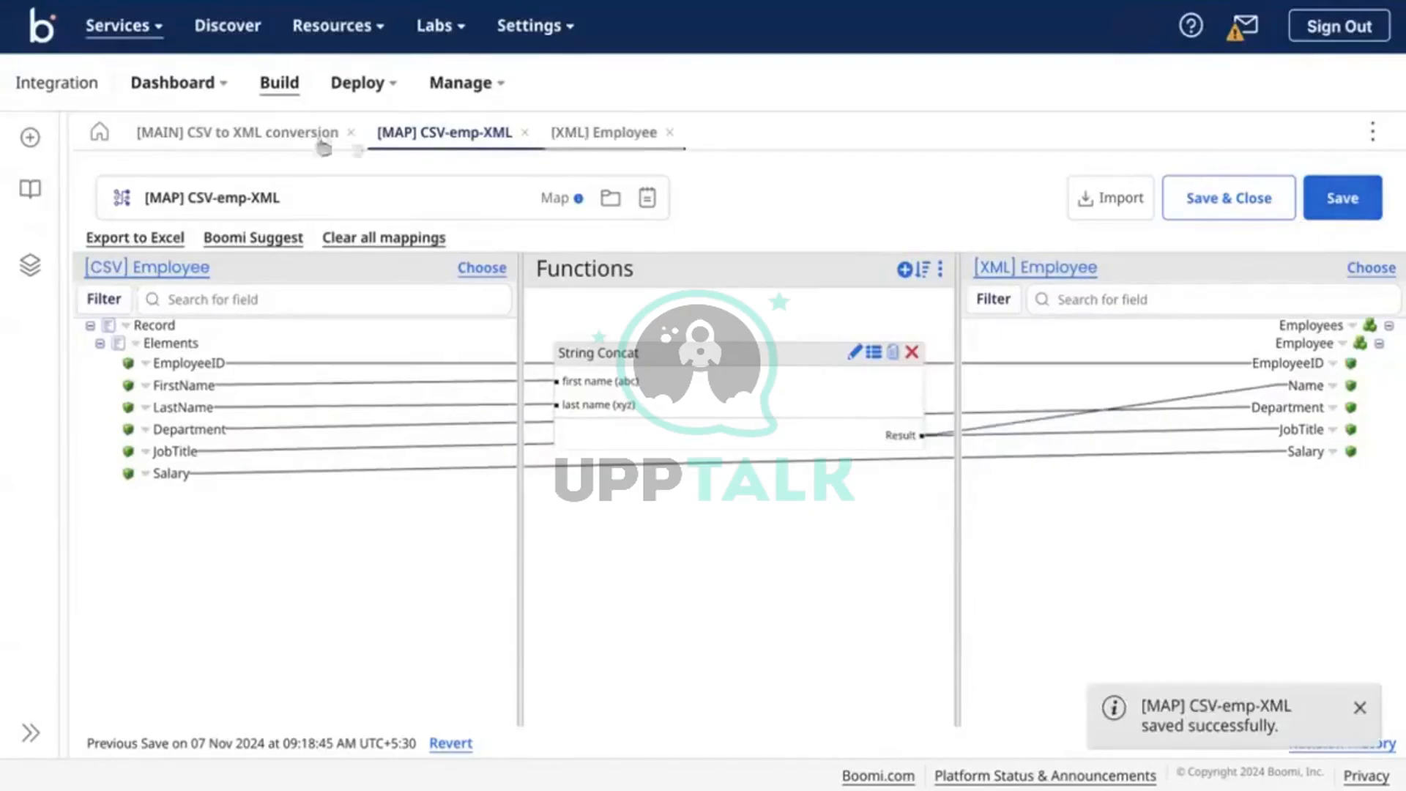
Save the CSV to XML conversion process and run it in a new test
left_click(241, 139)
left_click(1353, 209)
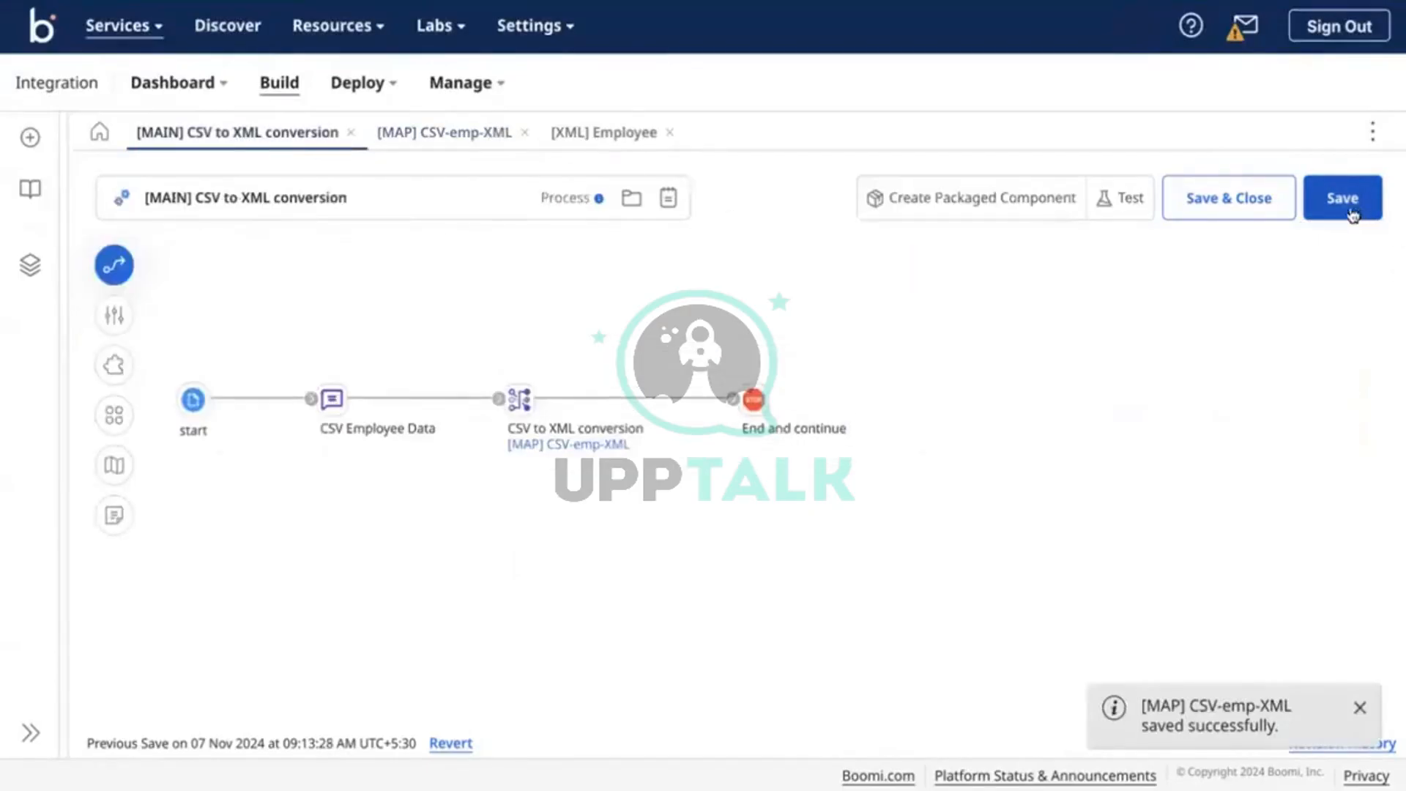
left_click(1107, 208)
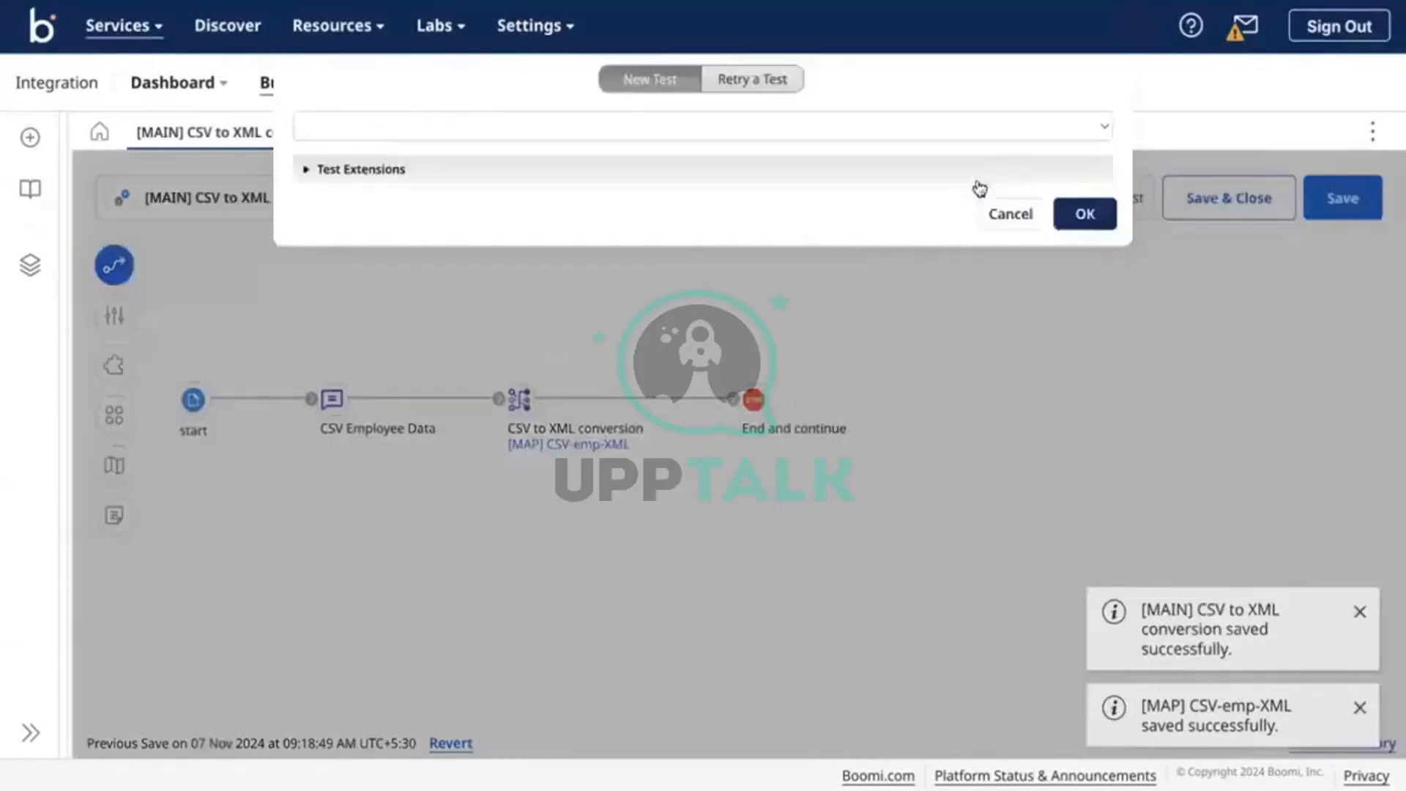
left_click(1082, 214)
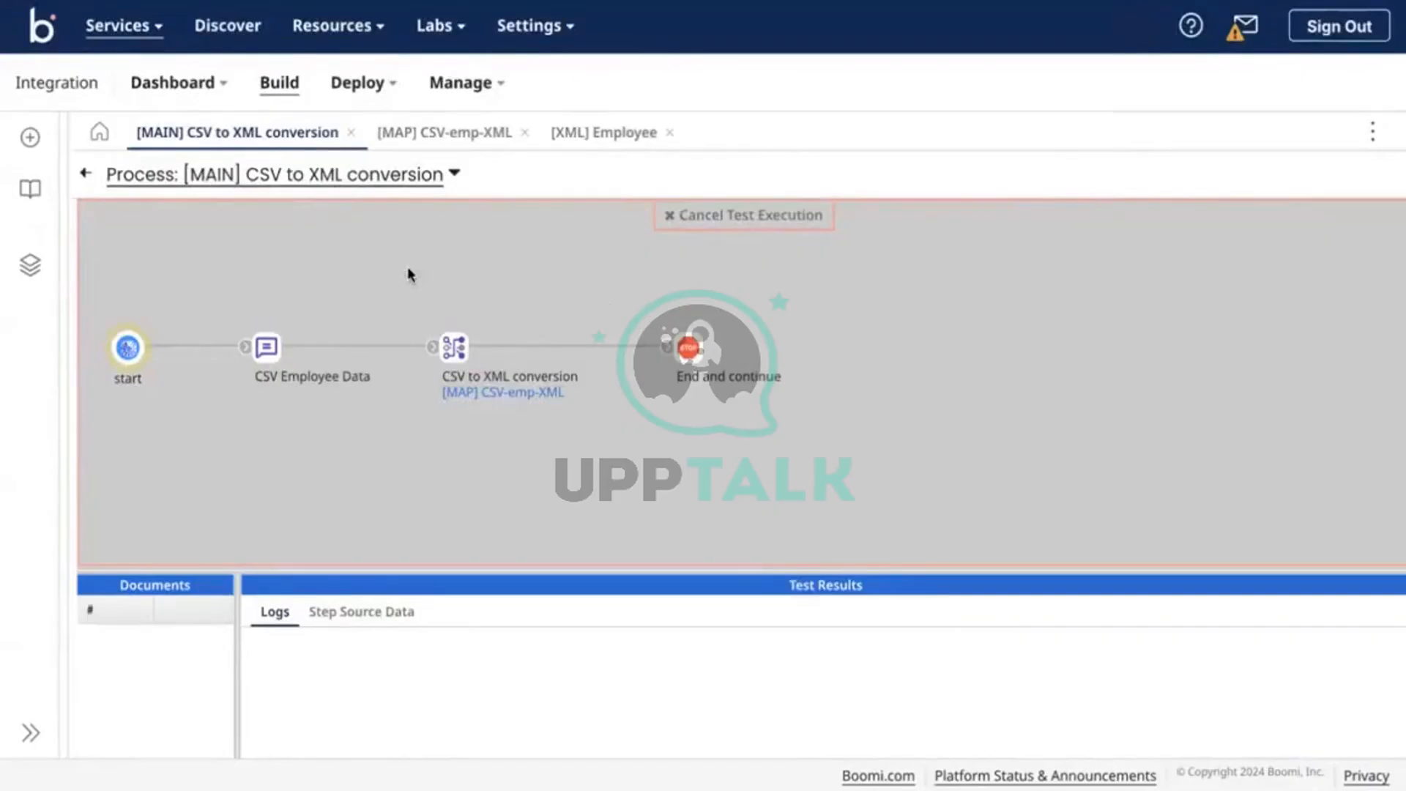
Review the CSV to XML conversion step's test logs and the CSV source document it received
left_click(448, 345)
left_click_drag(672, 578, 678, 372)
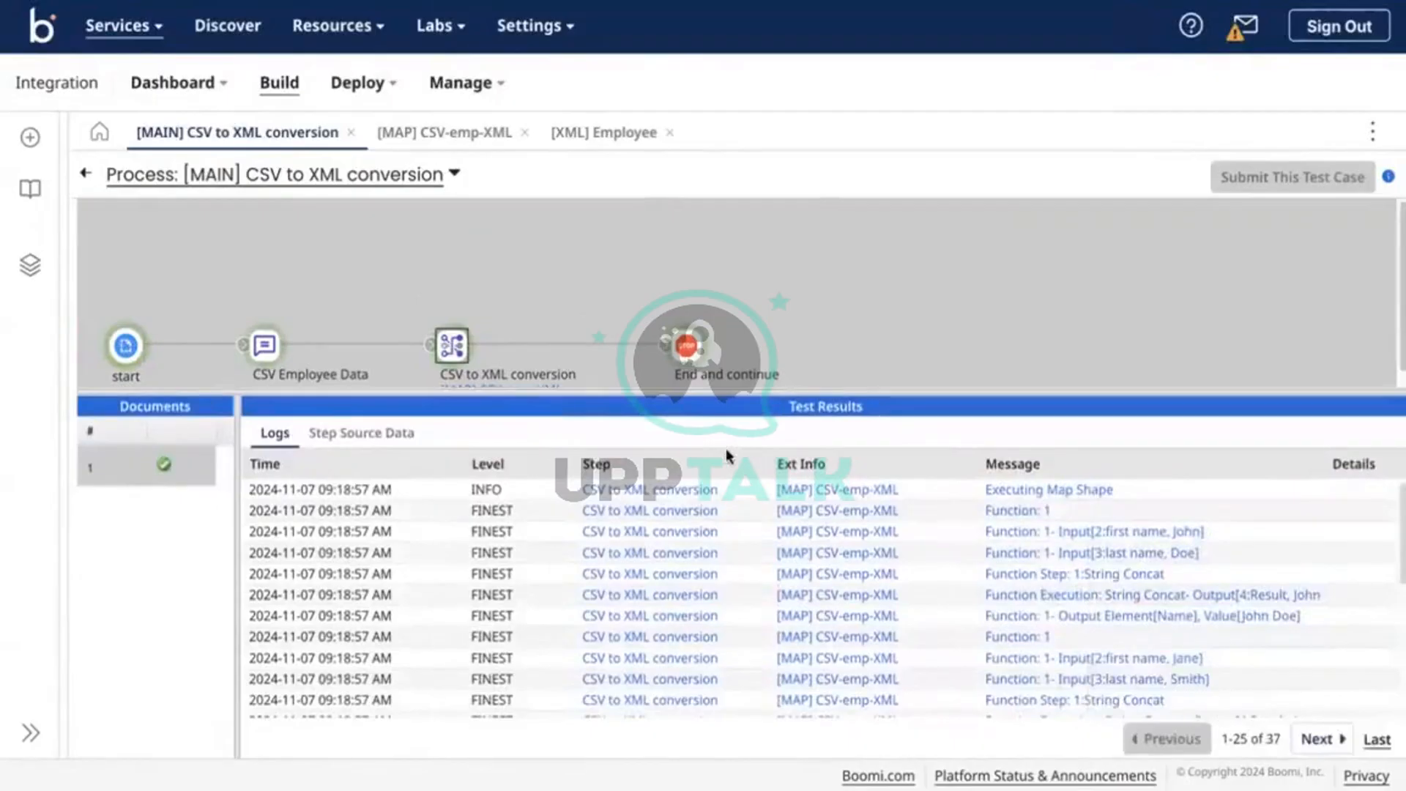
left_click(687, 350)
left_click(449, 359)
left_click(361, 432)
left_click(258, 497)
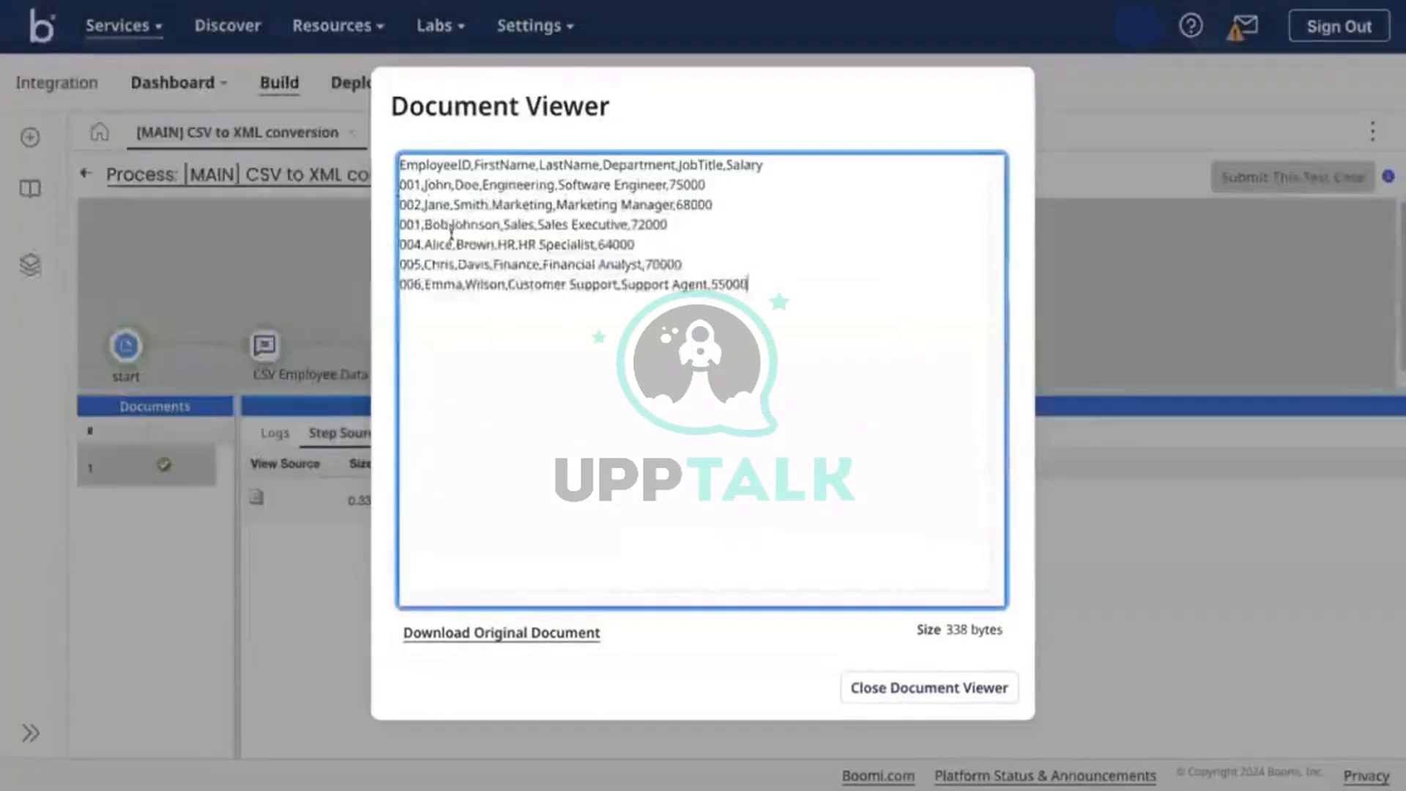
left_click(907, 689)
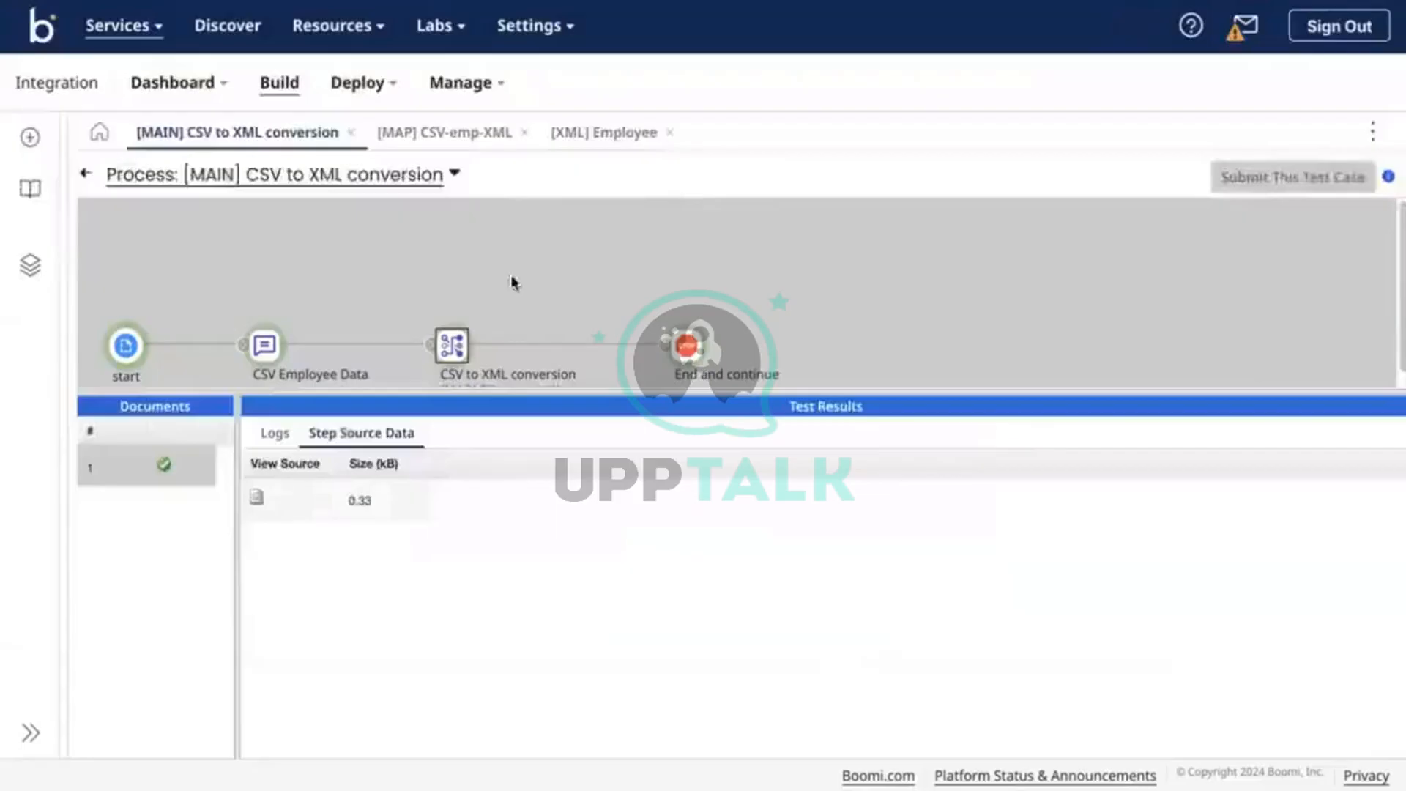
Examine the Name value in the first XML document reaching the End and continue step
left_click(685, 346)
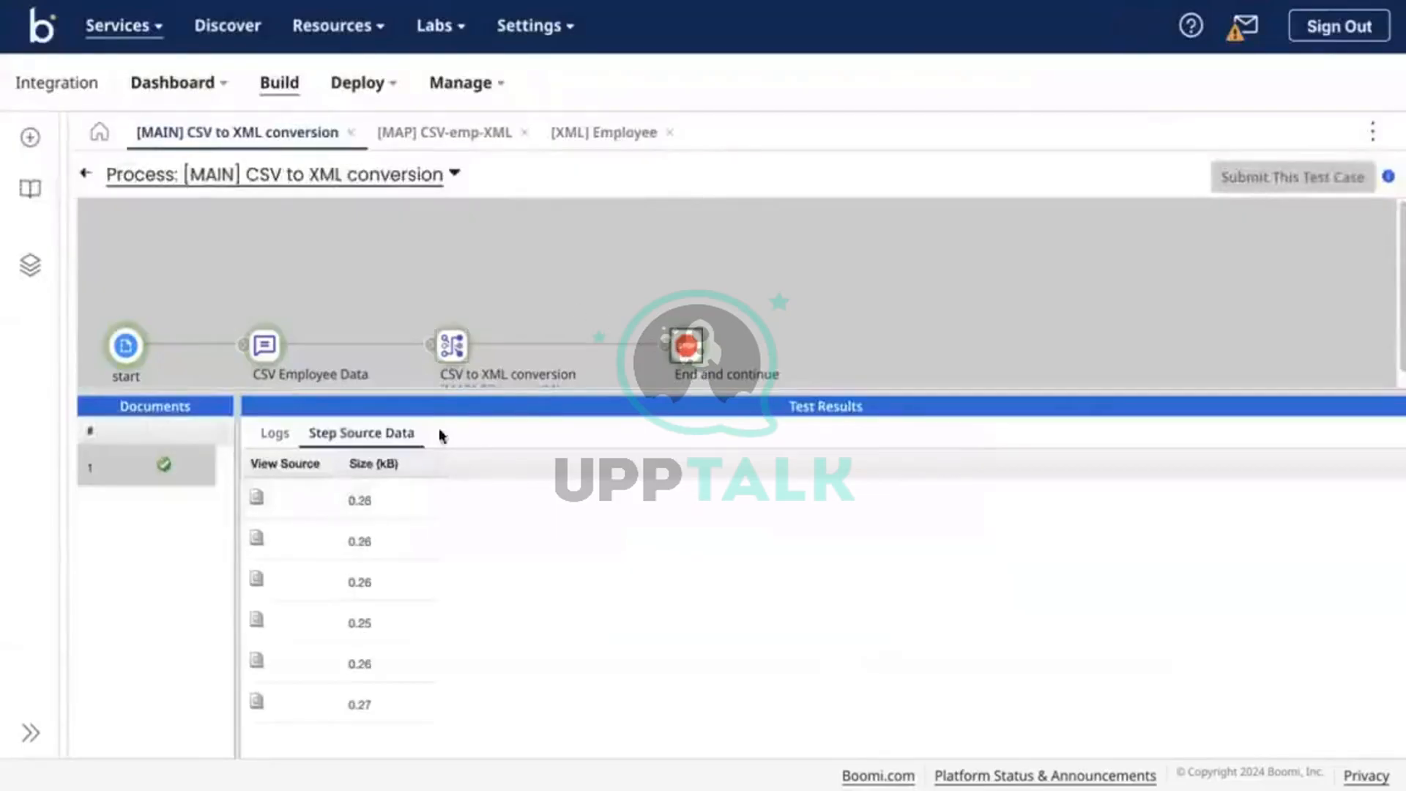
left_click(261, 498)
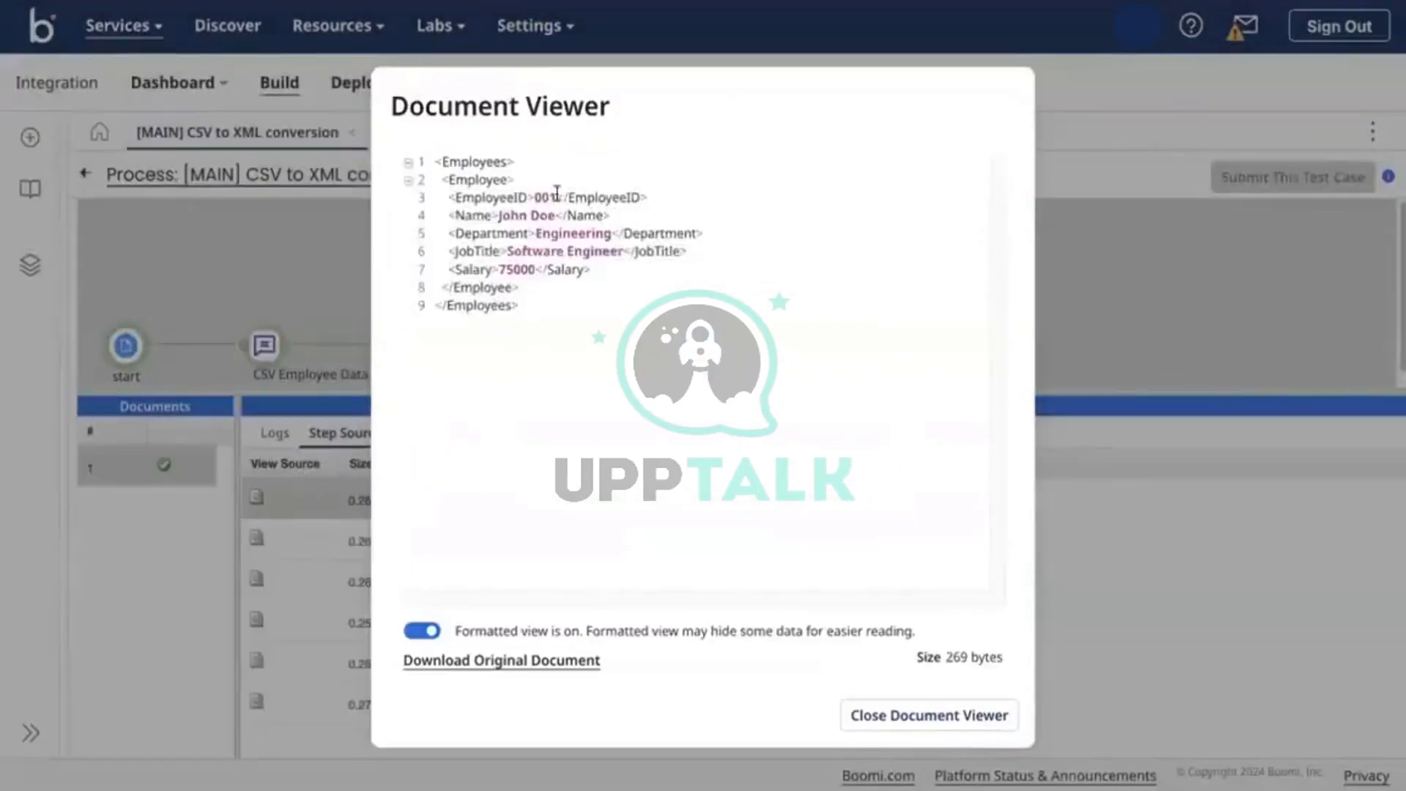
left_click_drag(499, 216, 555, 216)
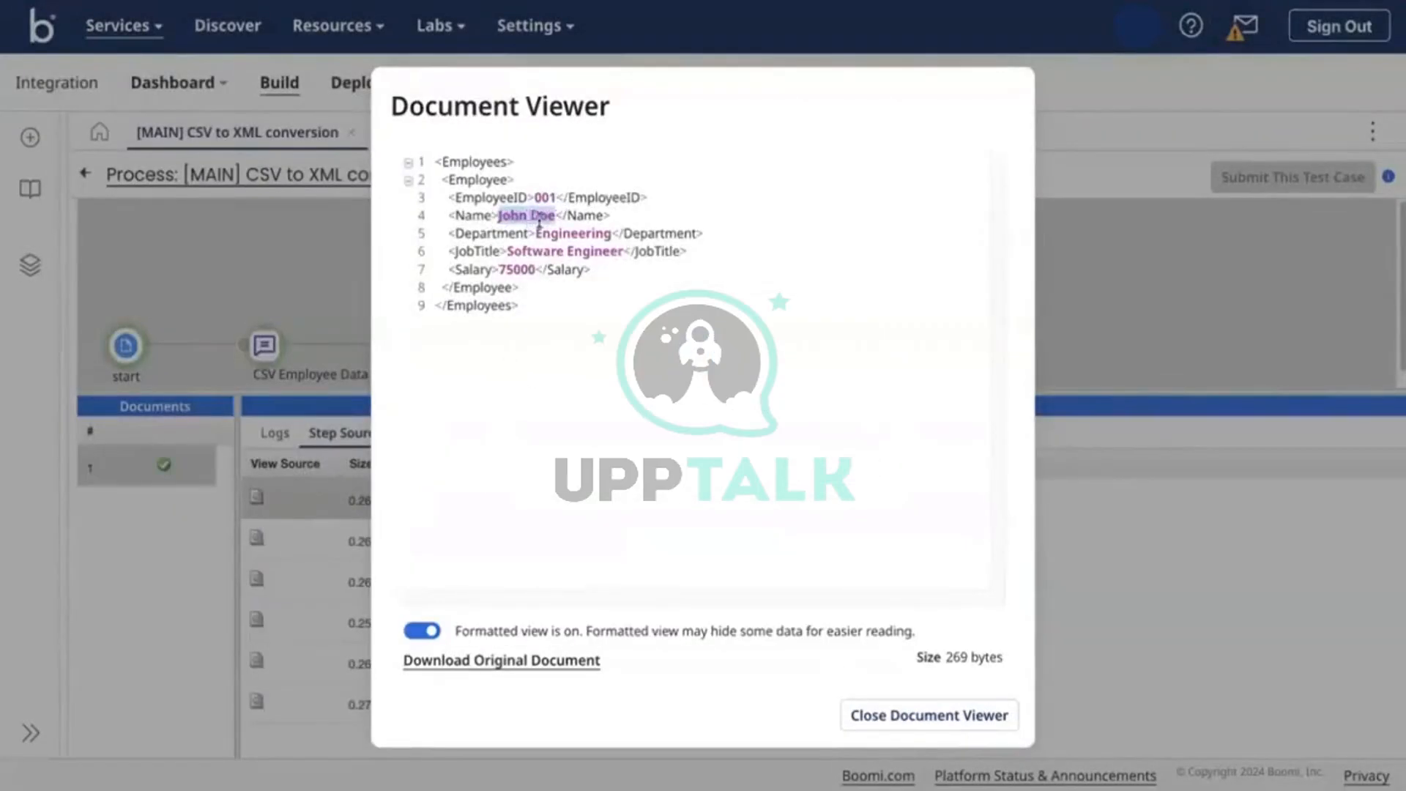
left_click(529, 220)
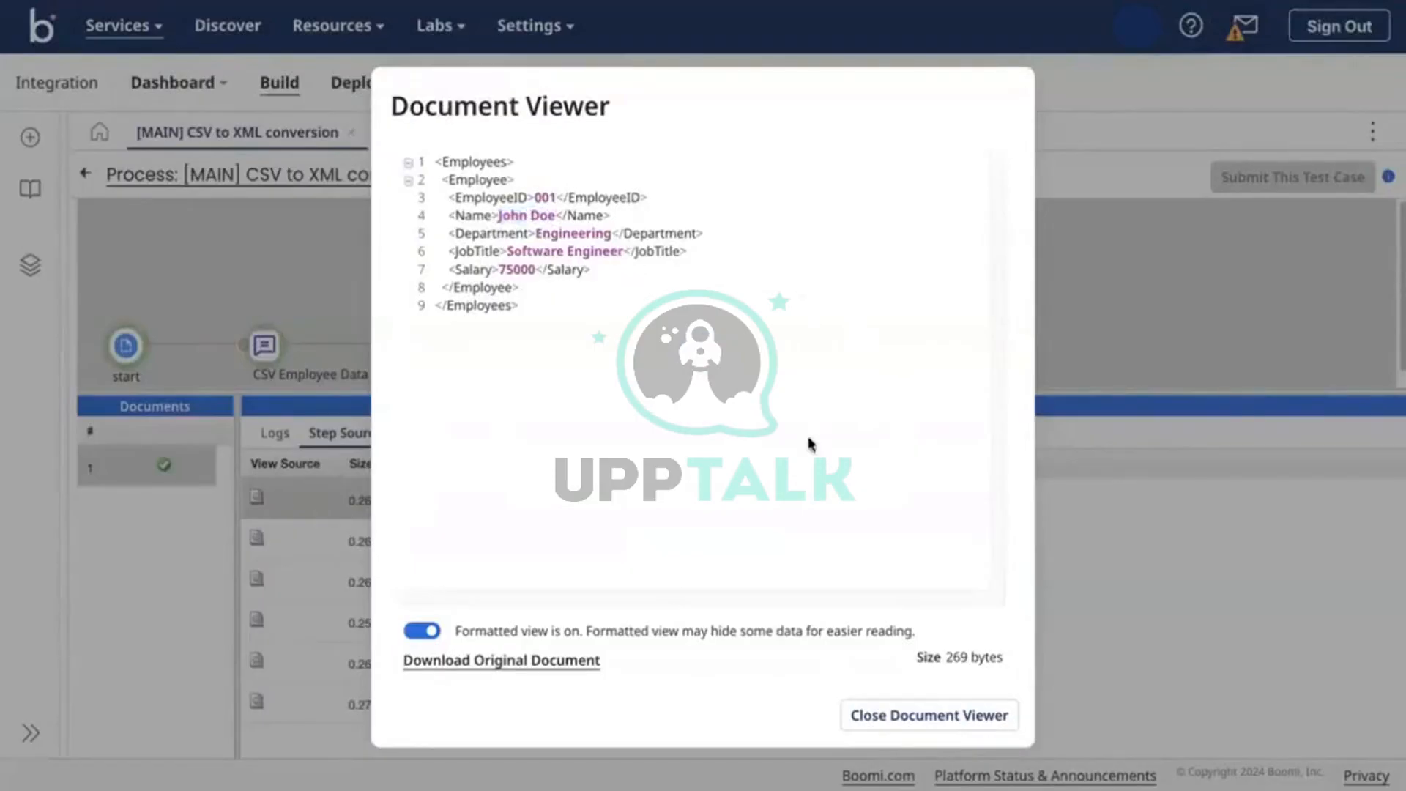
left_click(891, 715)
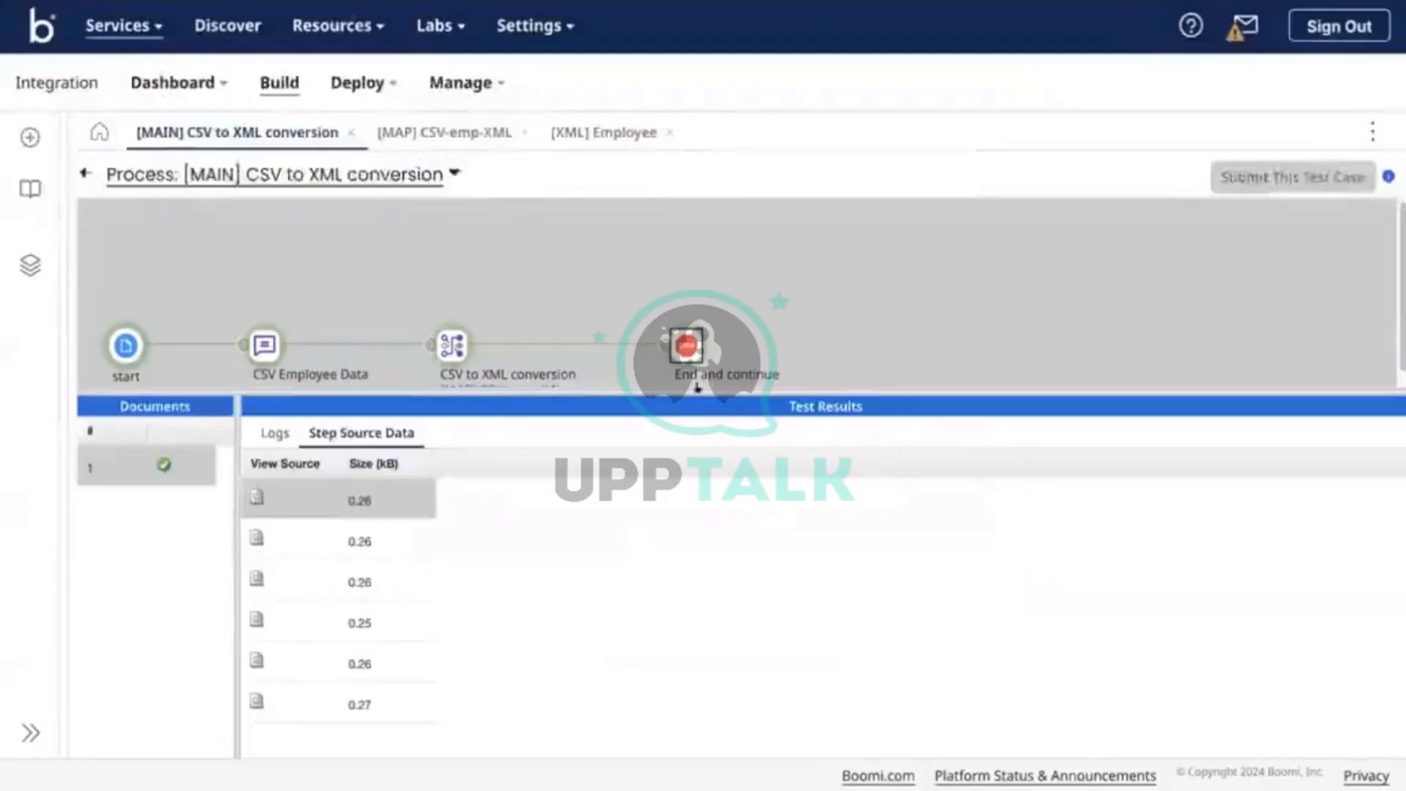
Read the first record's first name and last name input messages in the CSV to XML conversion step's logs
left_click(449, 343)
left_click(269, 436)
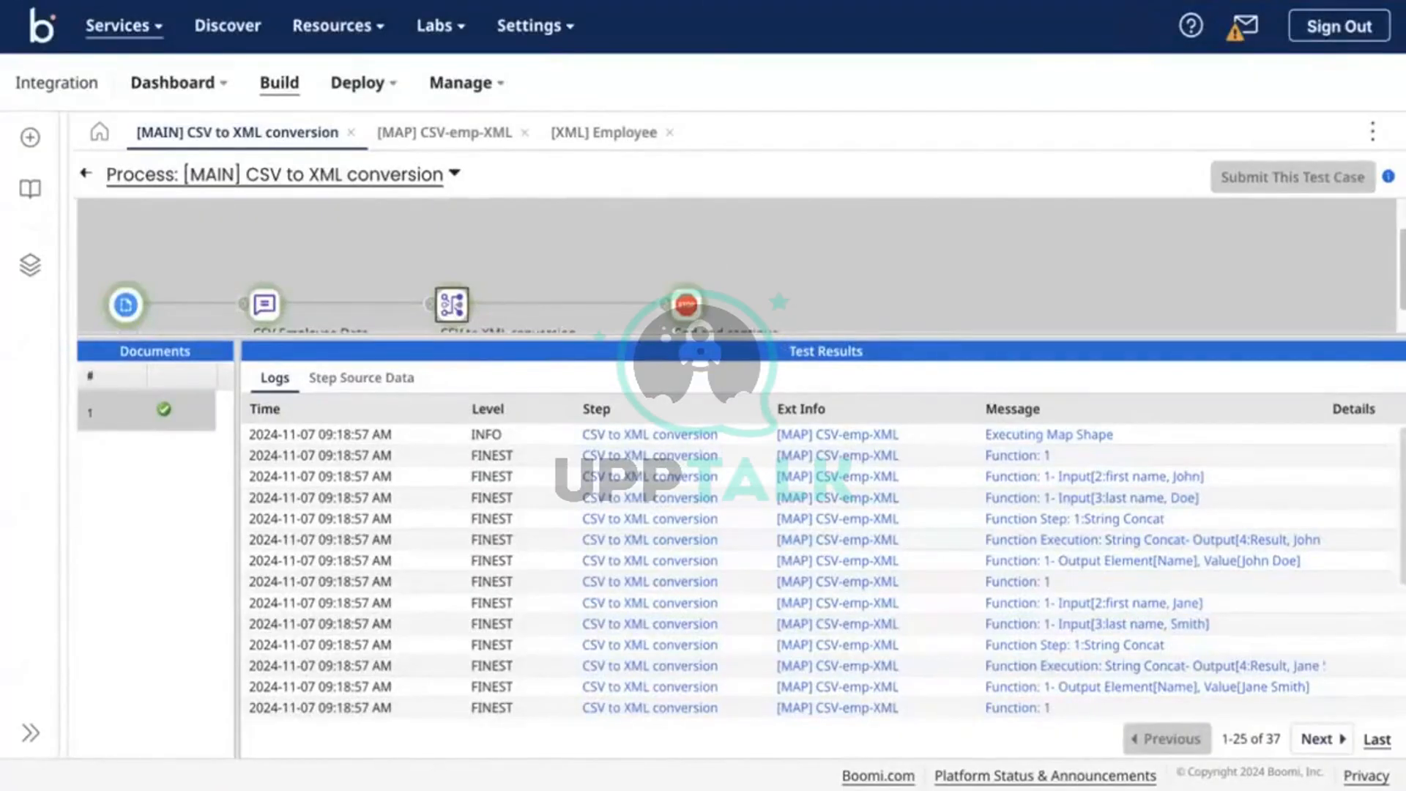
scroll(873, 276, "down", 1)
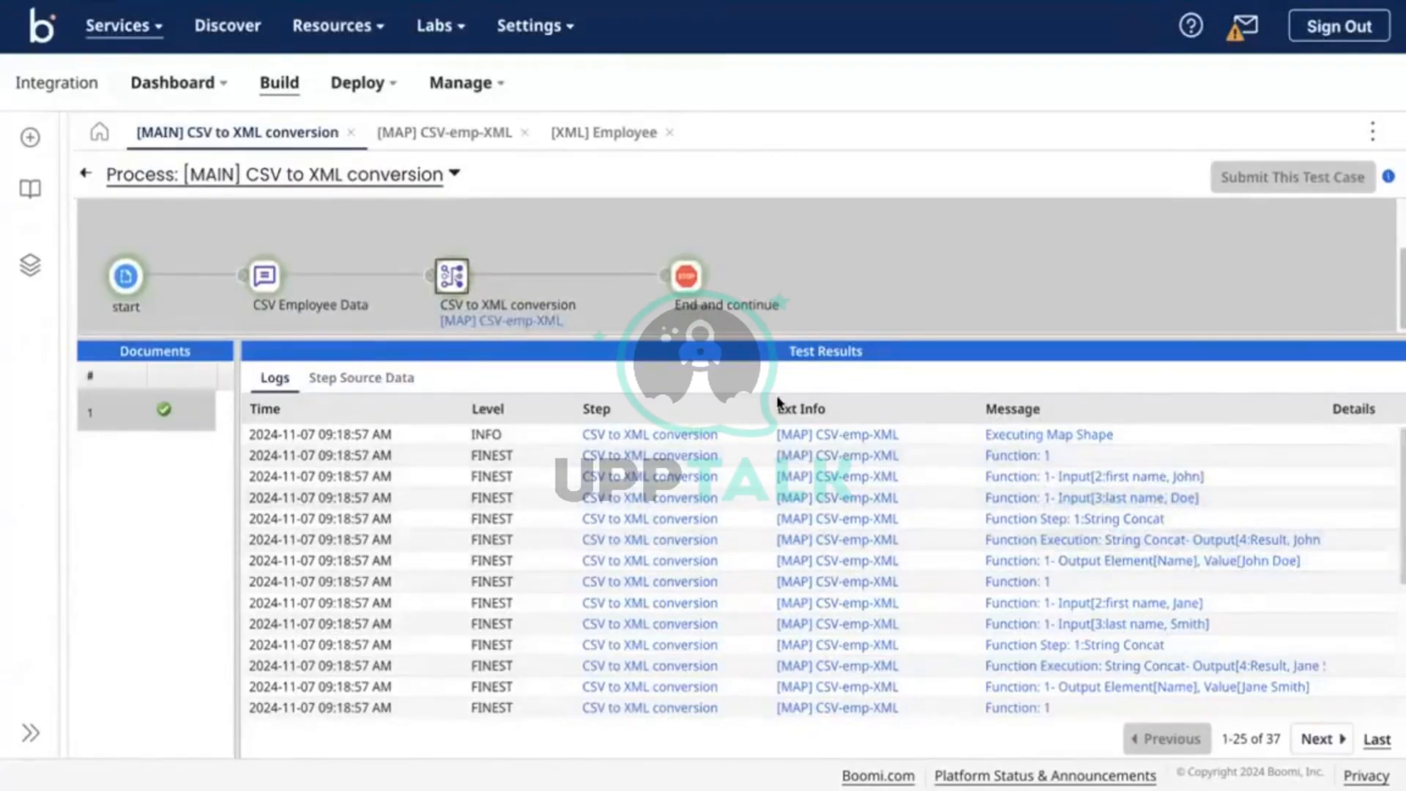
left_click(1150, 478)
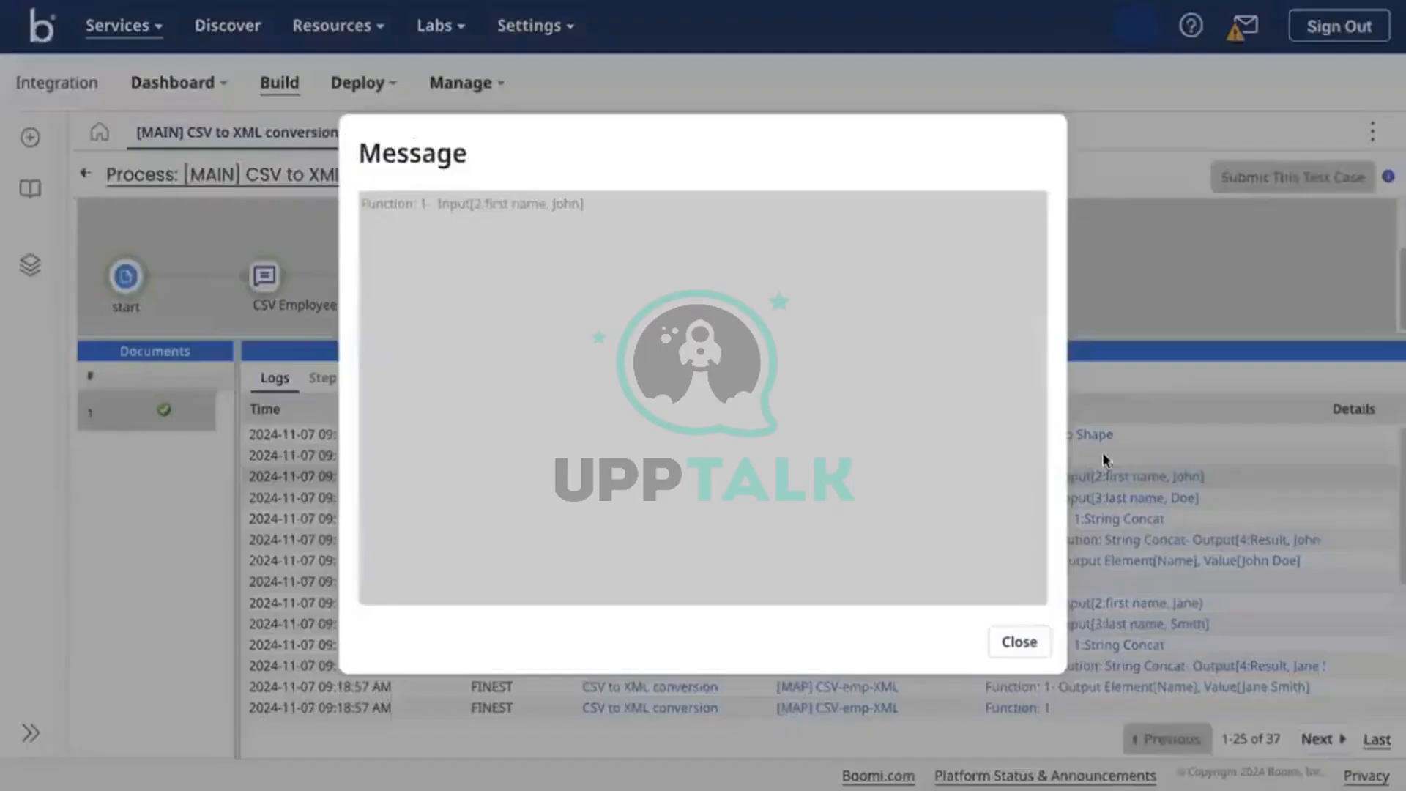
left_click(1017, 640)
left_click(1135, 498)
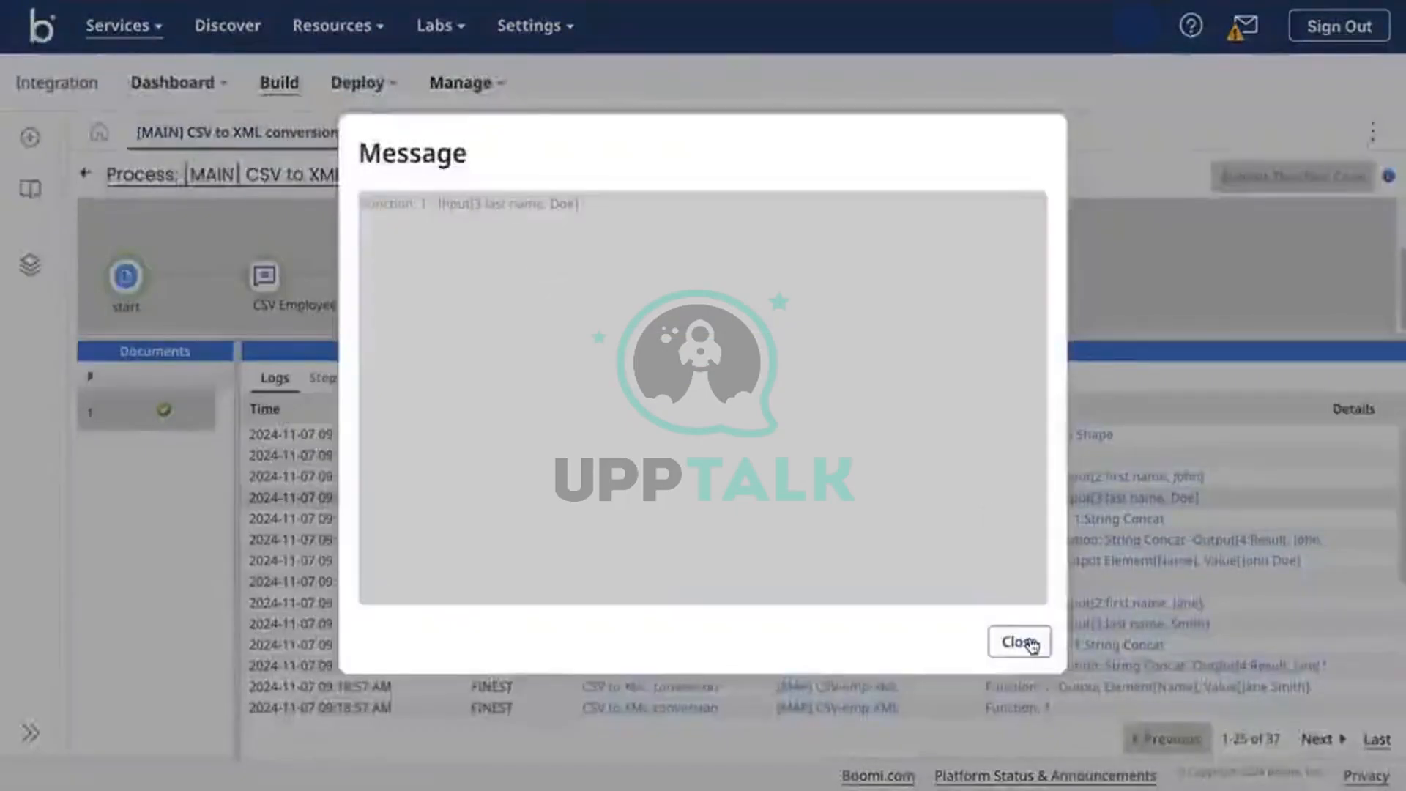
left_click(1025, 642)
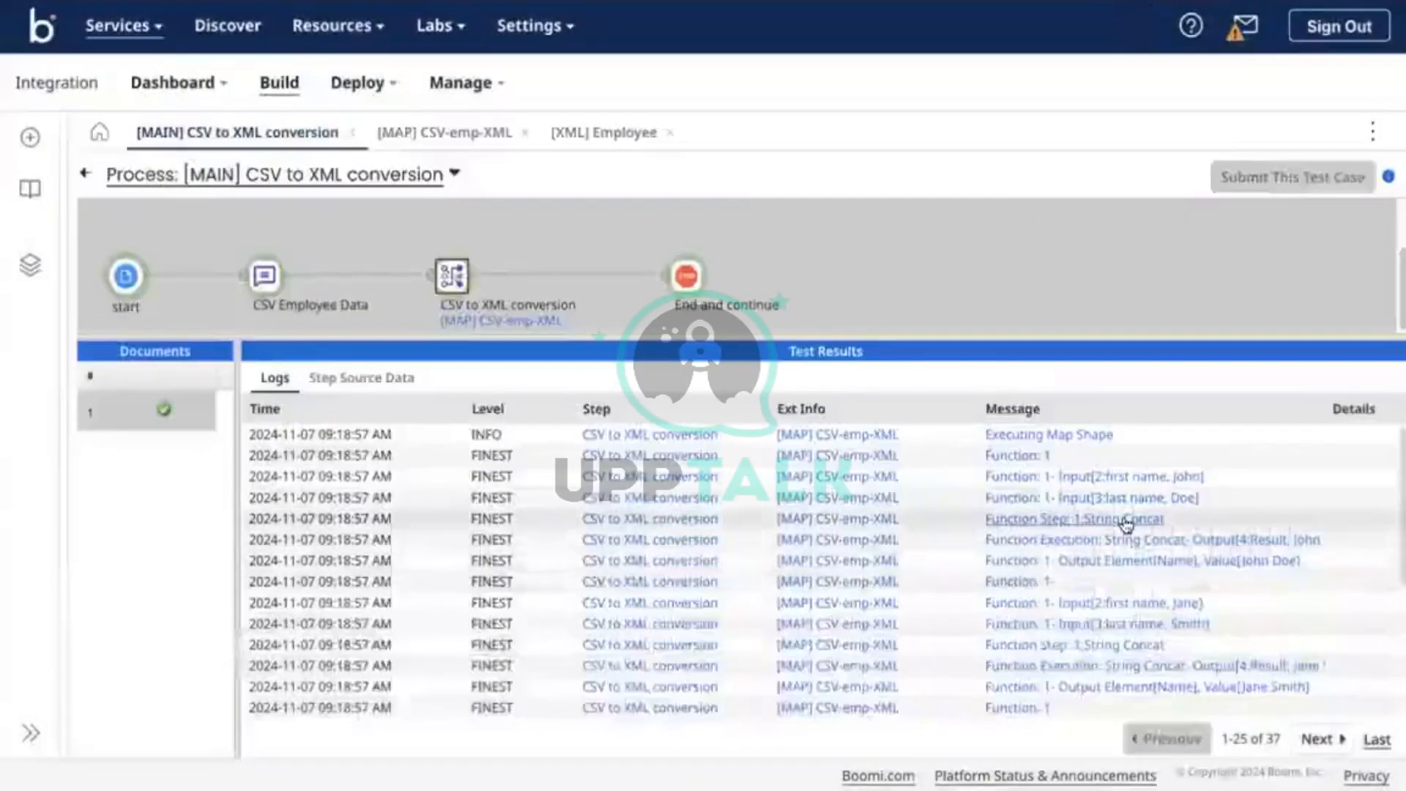
Read the first record's String Concat function step and function execution messages in full
left_click(1120, 518)
left_click(445, 241)
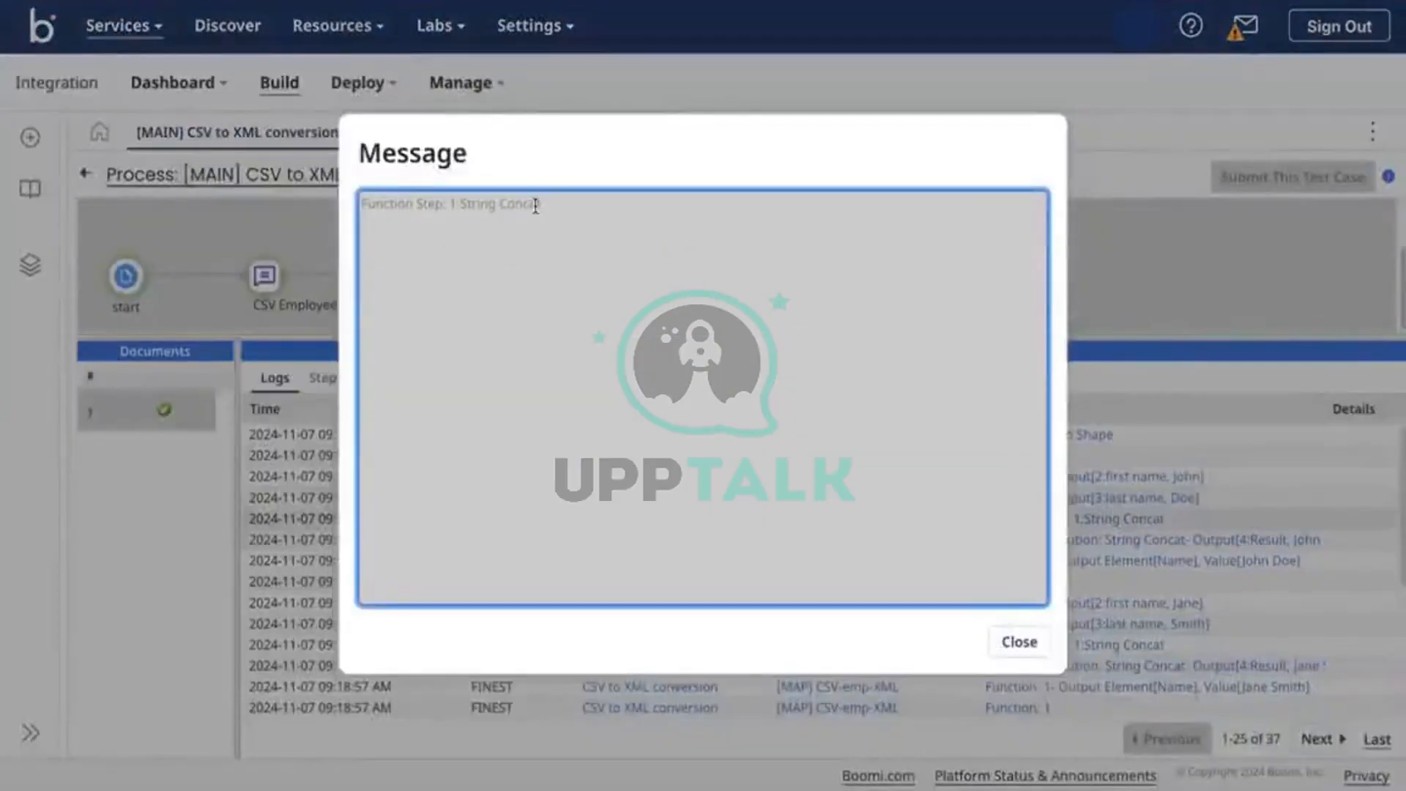
left_click_drag(540, 205, 462, 209)
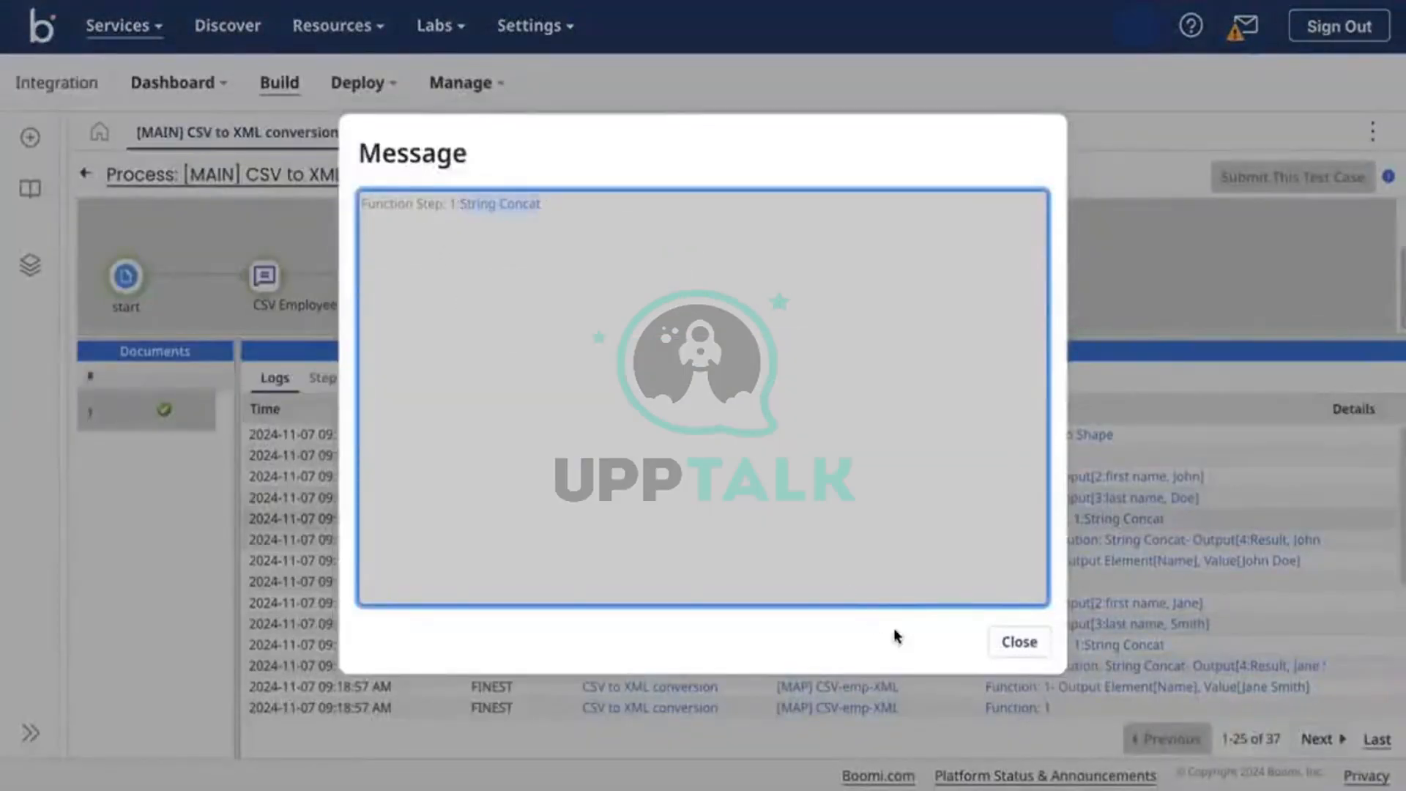
left_click(1020, 642)
left_click(1172, 540)
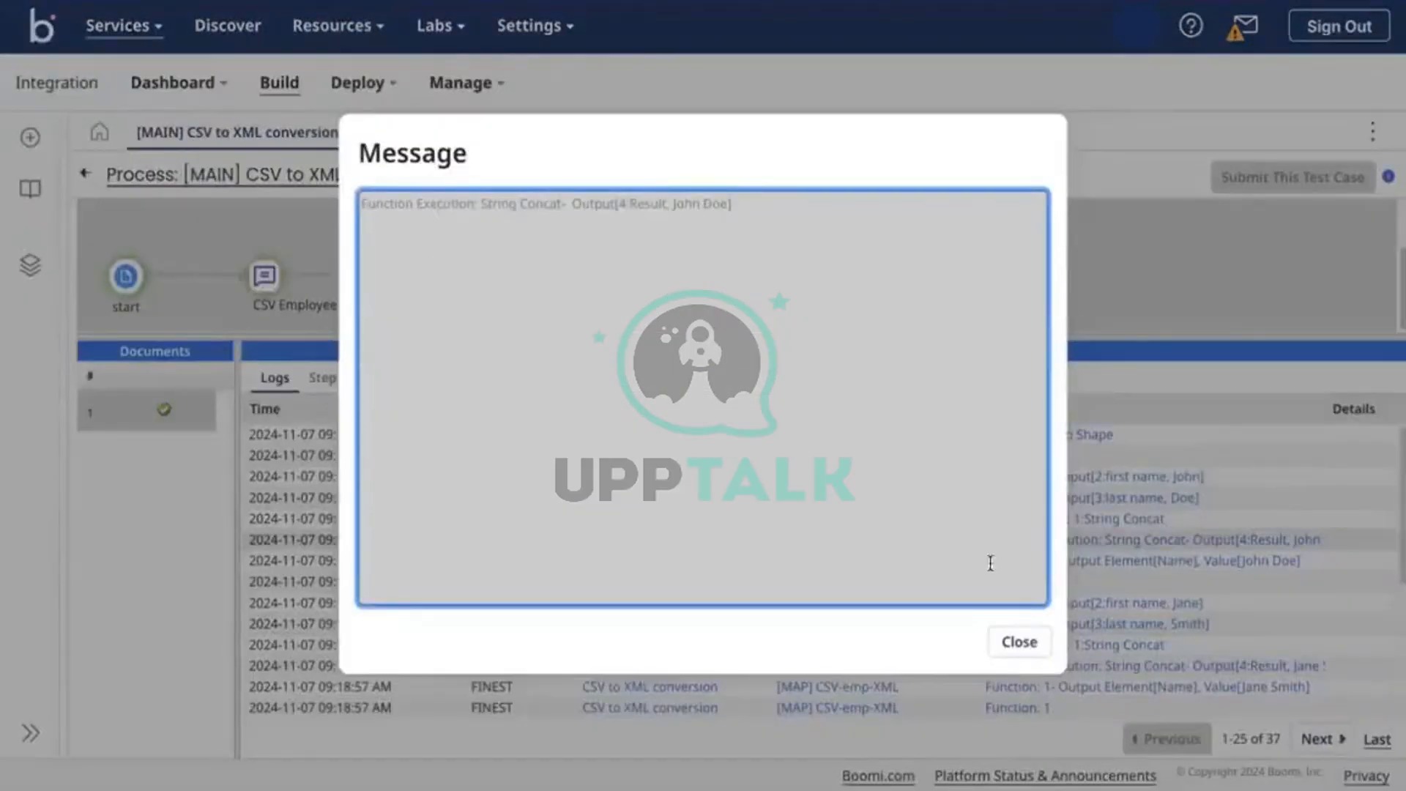
left_click(1019, 642)
Check the first record's Name output element message against the function mapping in the CSV-emp-XML map
left_click(1156, 560)
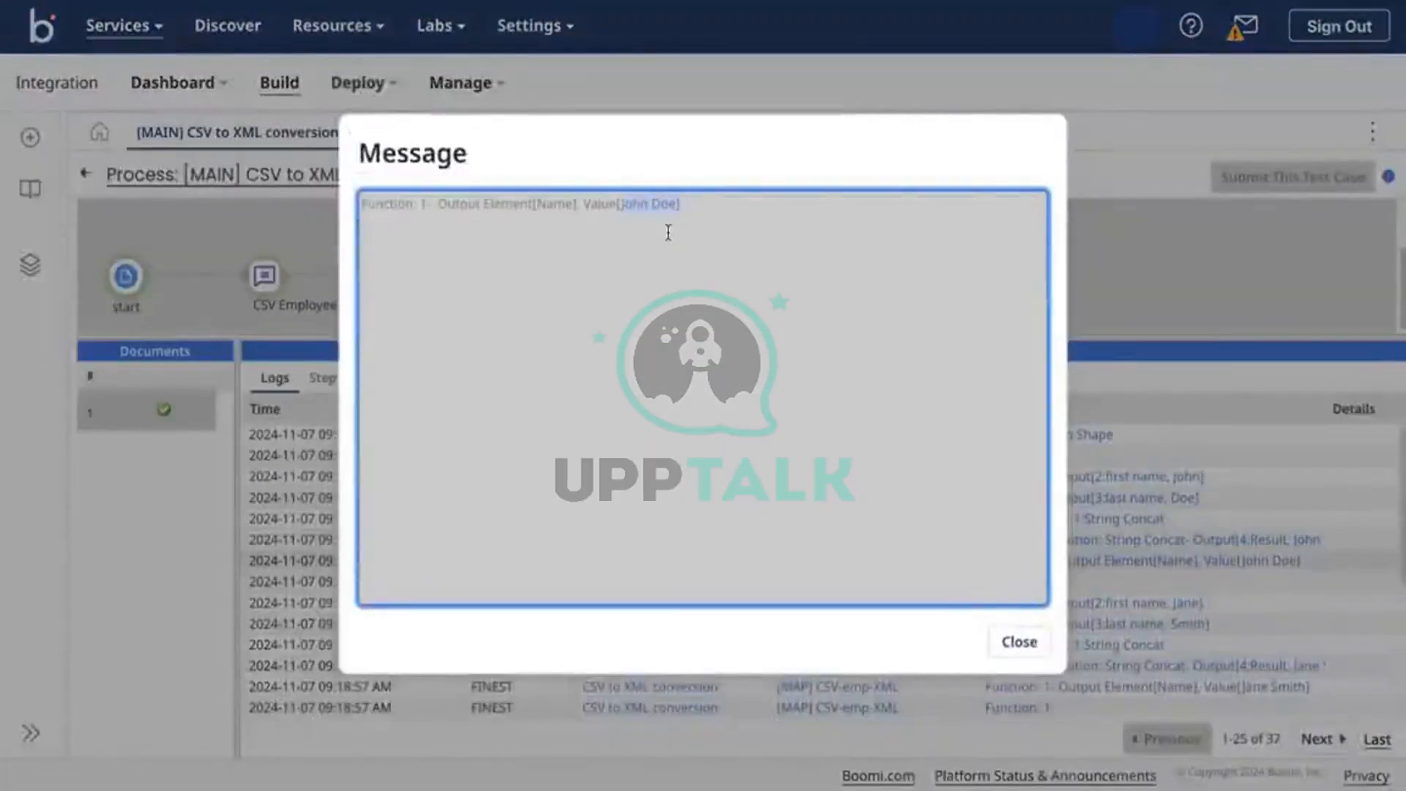
left_click(699, 202)
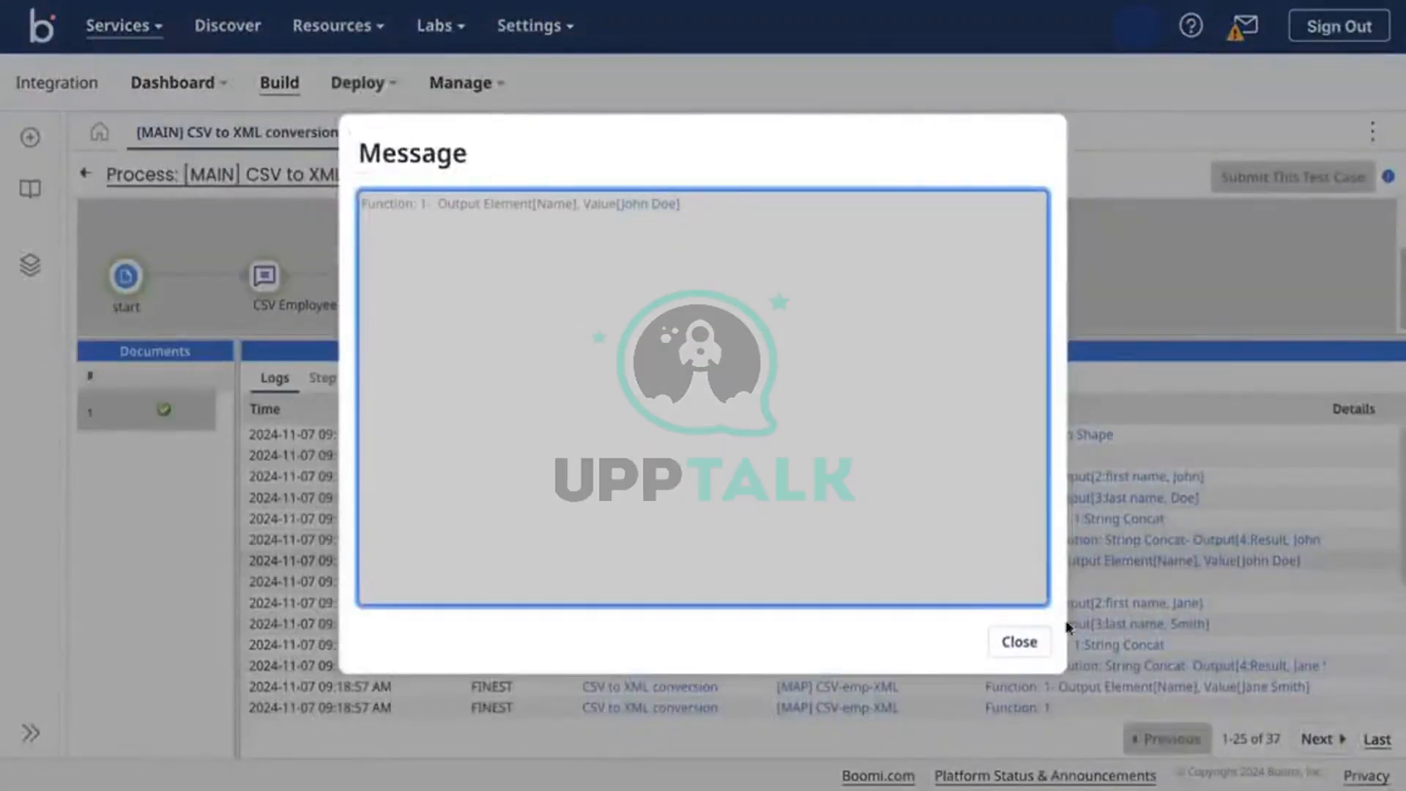
left_click(1020, 641)
left_click(427, 132)
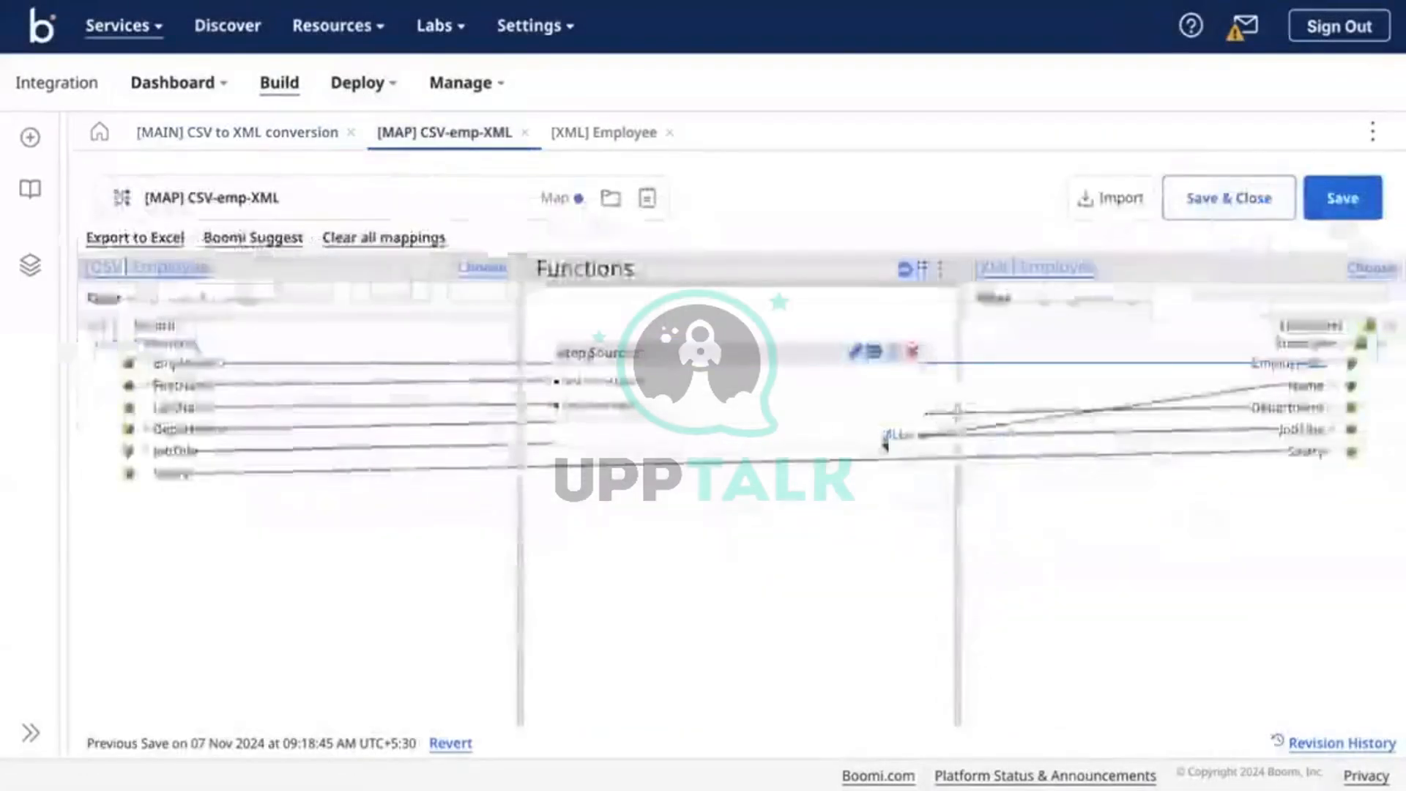
left_click(209, 132)
left_click(1123, 560)
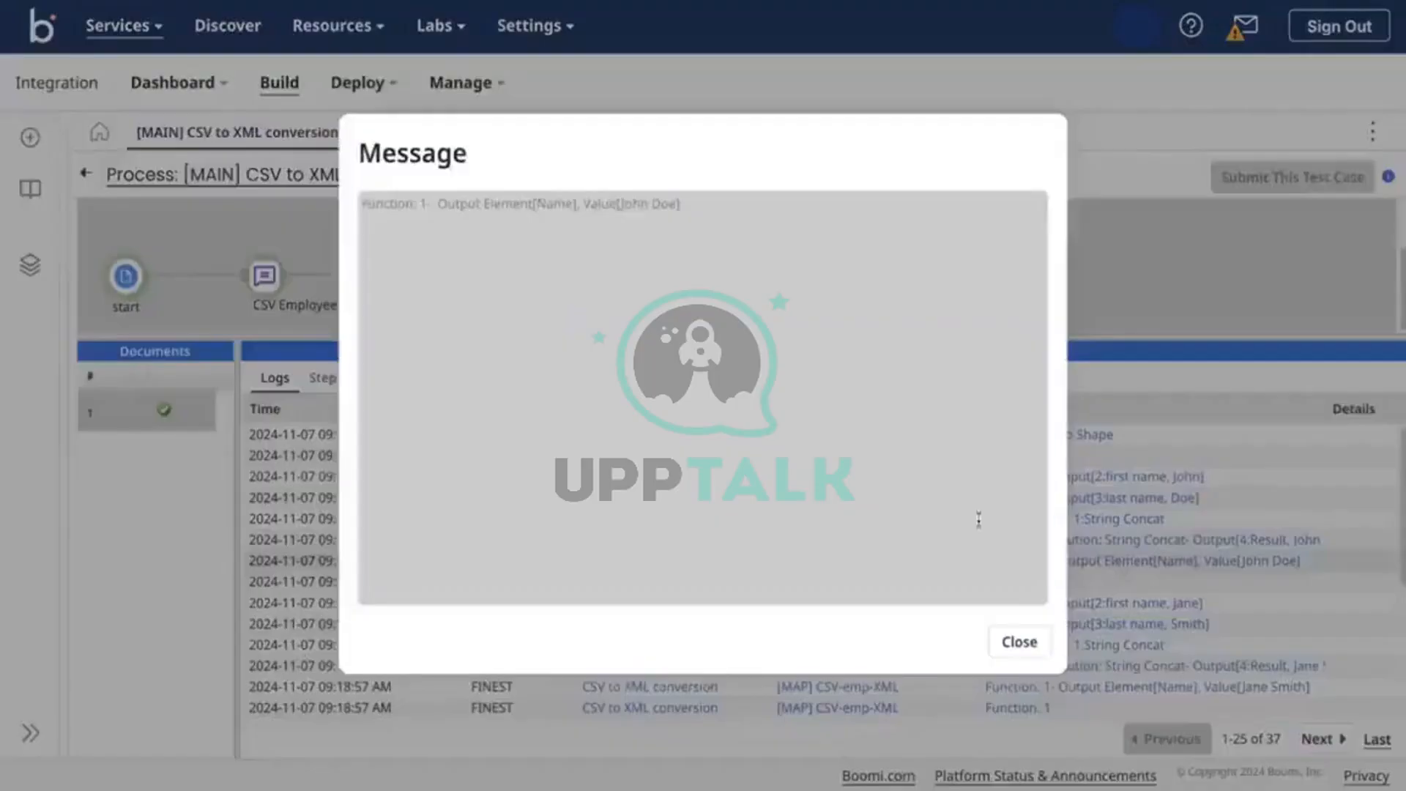
left_click_drag(440, 204, 588, 222)
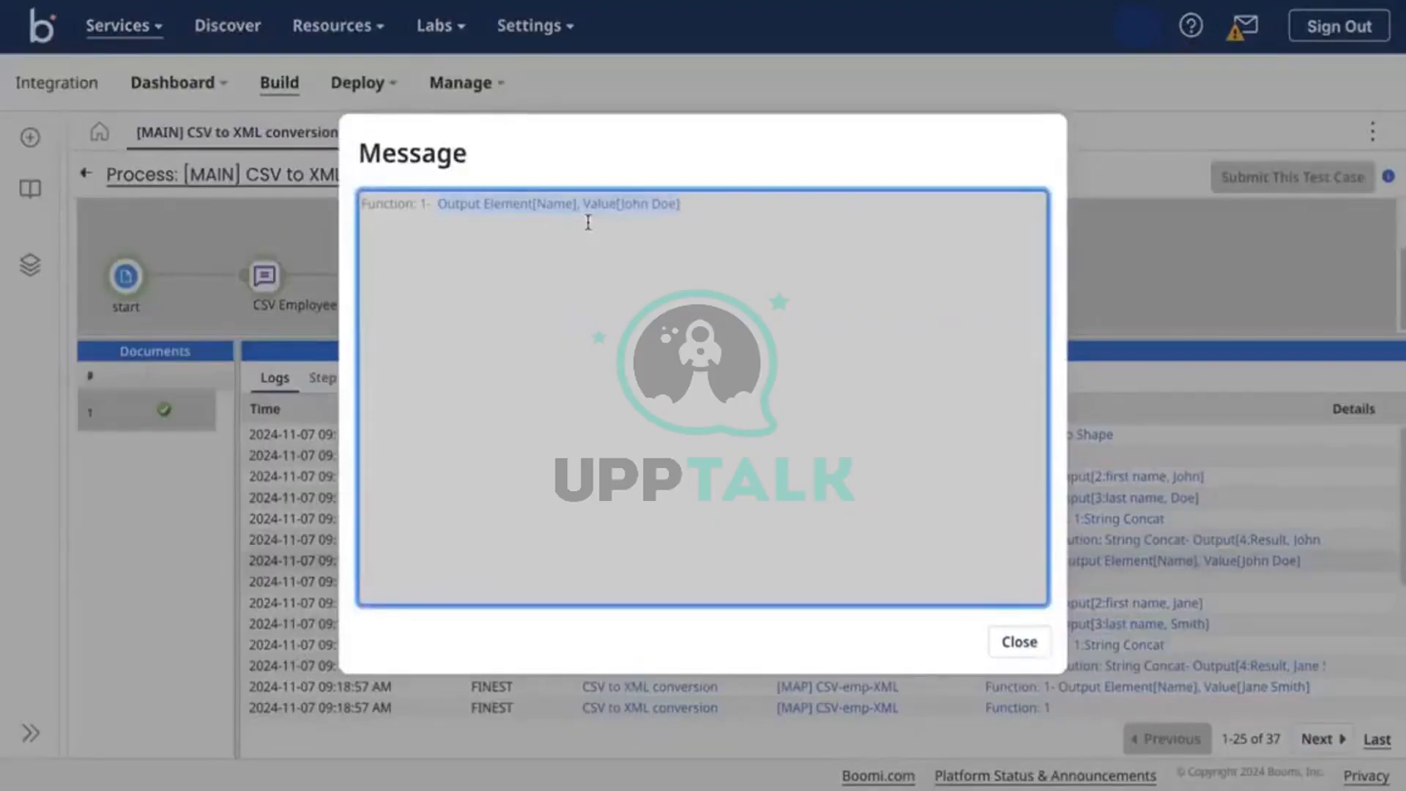
left_click(1036, 650)
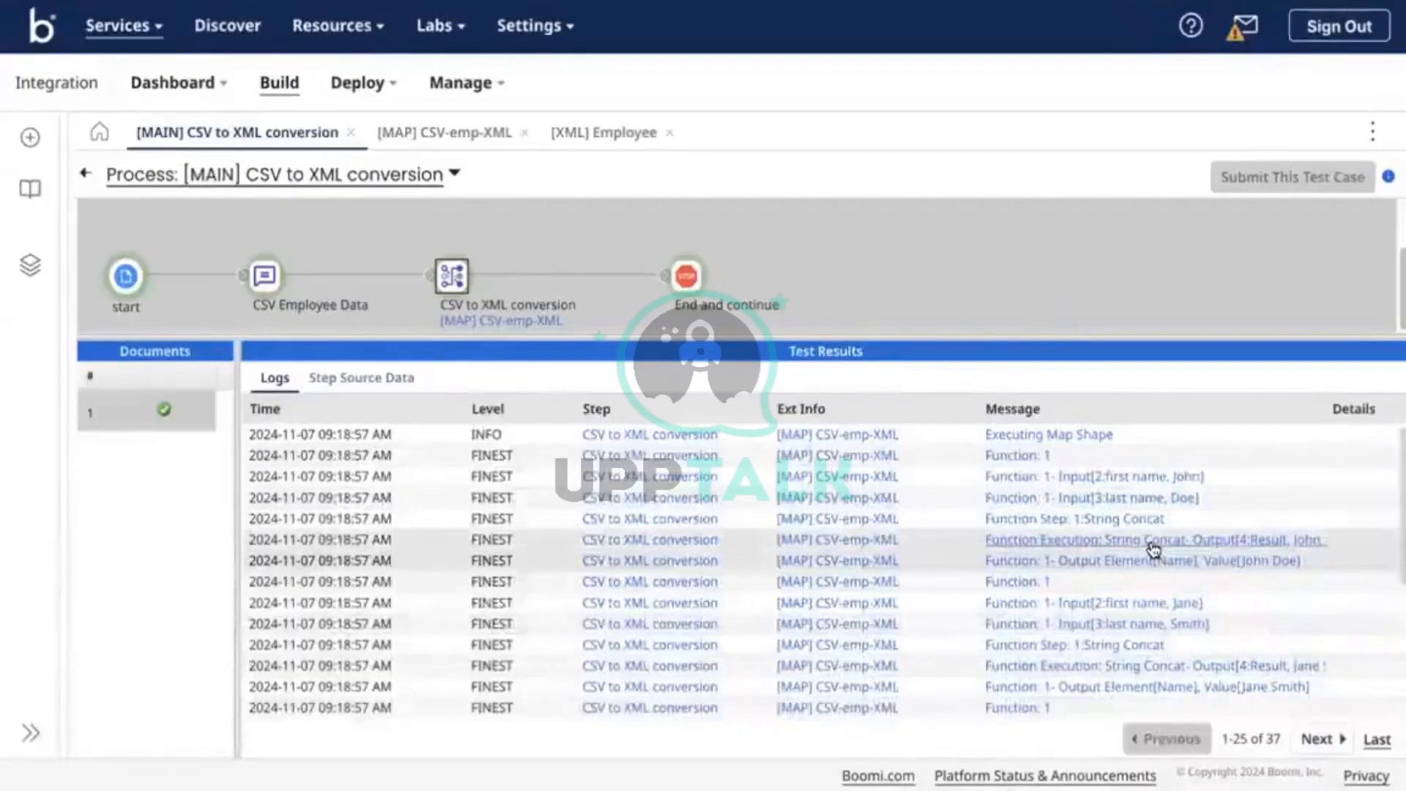
Look through the map function's log entries for the remaining employee records on both log pages
scroll(1144, 545, "down", 2)
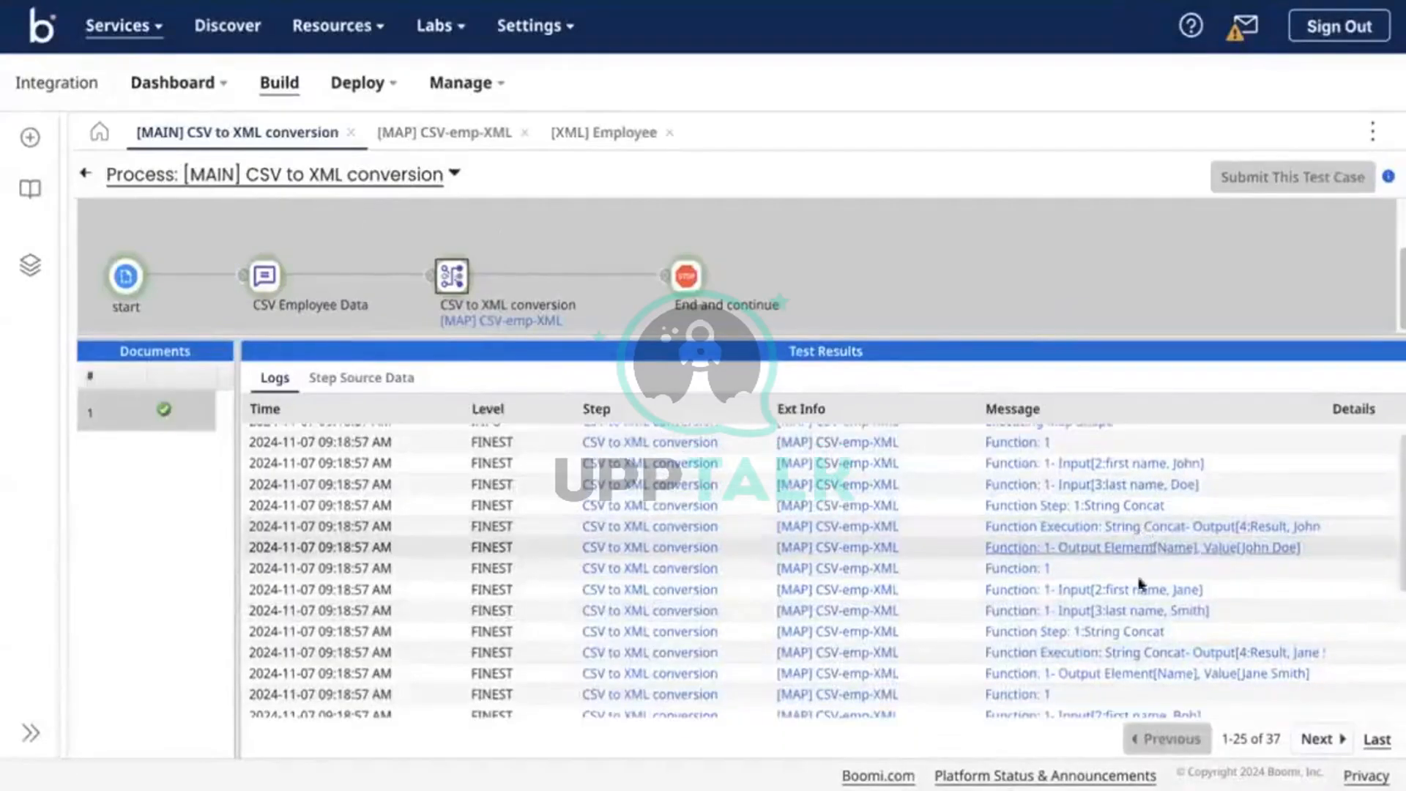
scroll(1186, 645, "down", 5)
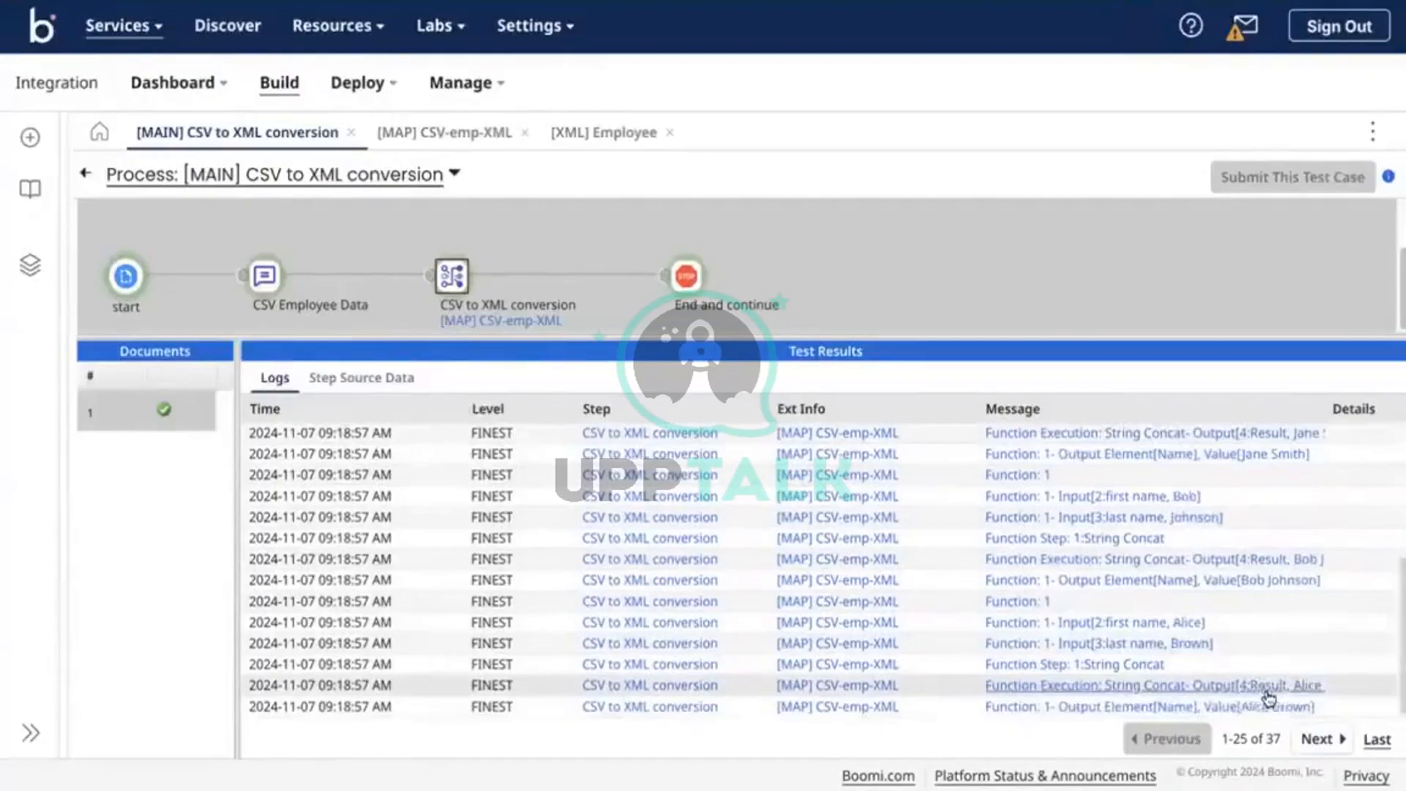
left_click(1324, 738)
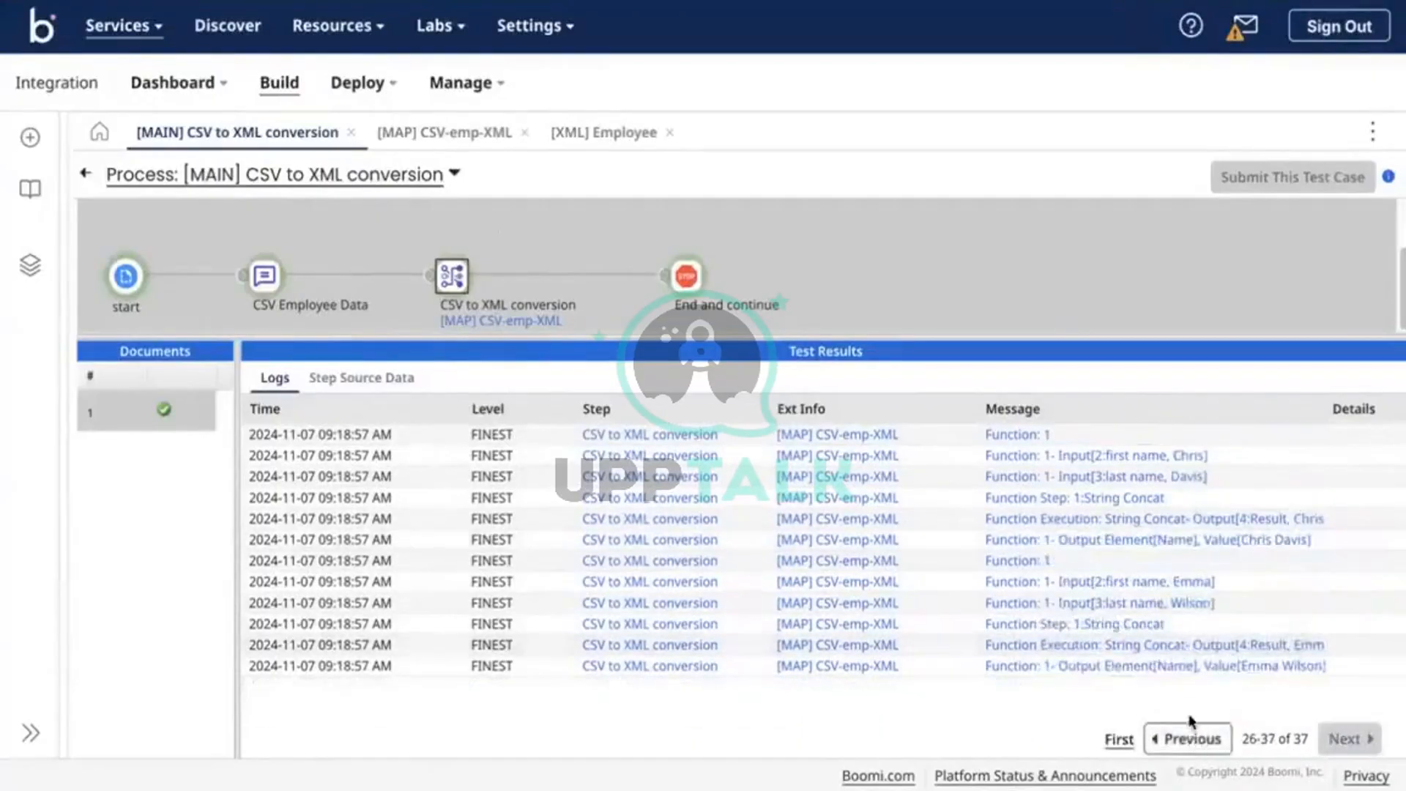
left_click(1188, 739)
scroll(1195, 595, "down", 3)
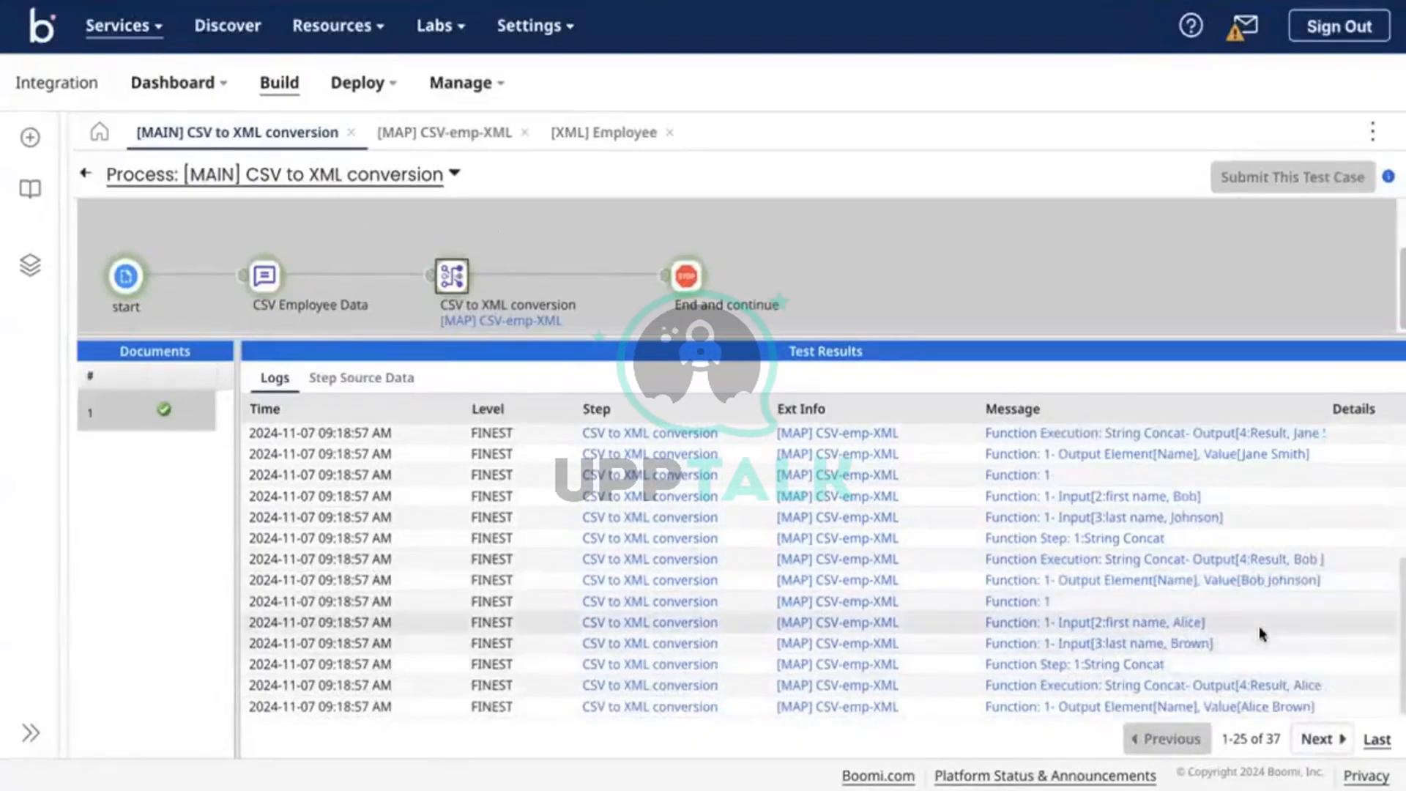
scroll(1268, 584, "up", 3)
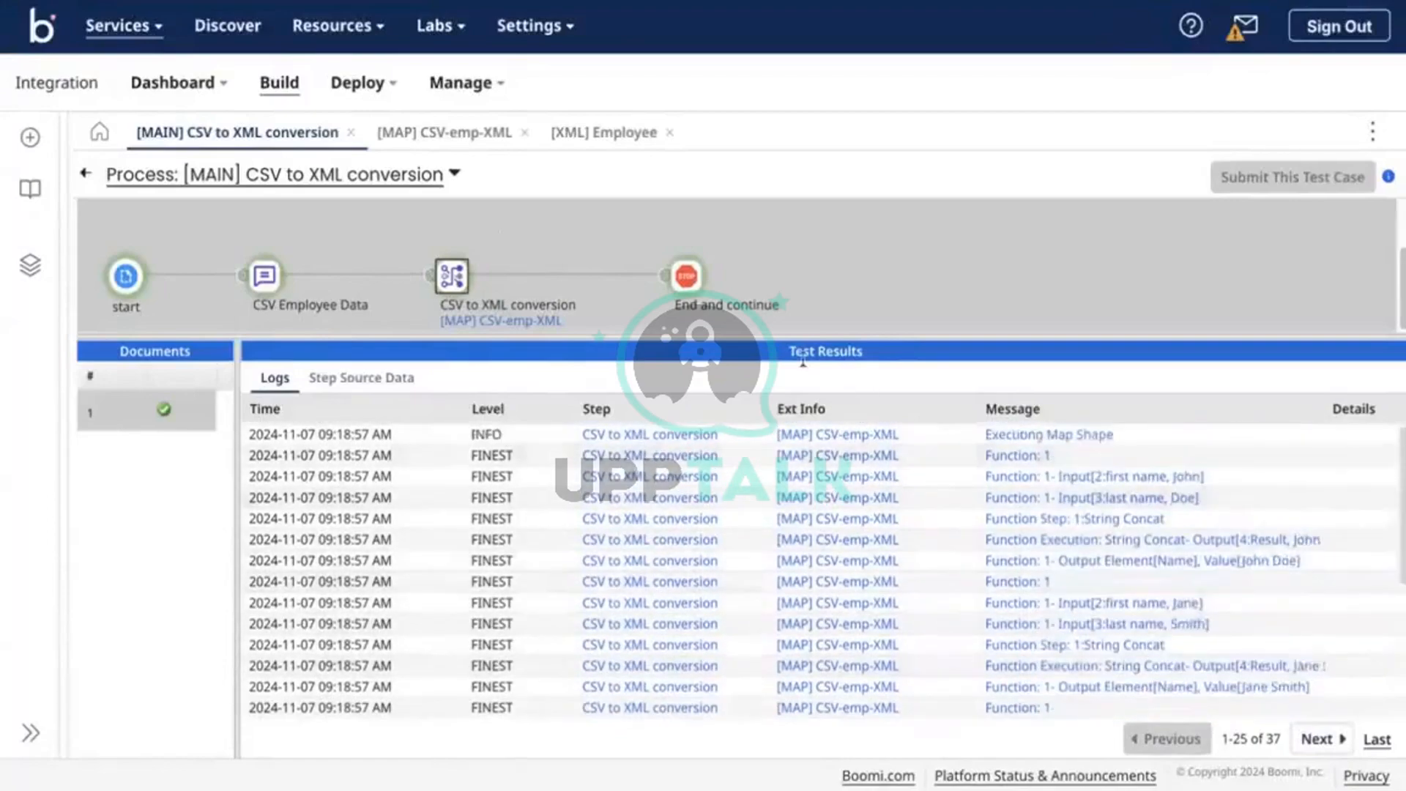
left_click_drag(795, 340, 795, 418)
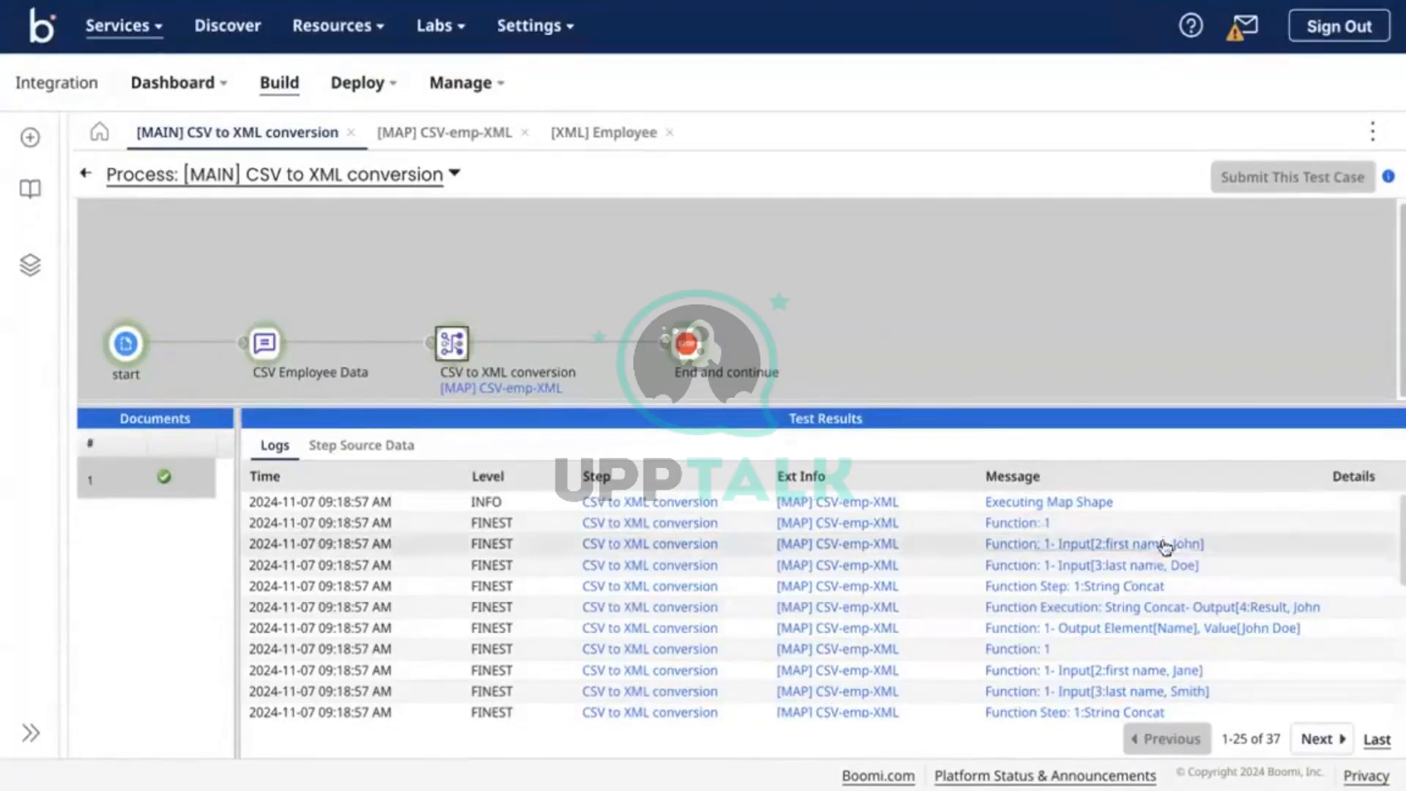
Review the String Concat input and output entries of the other employee records through the final log page in an enlarged results area
scroll(1162, 543, "down", 3)
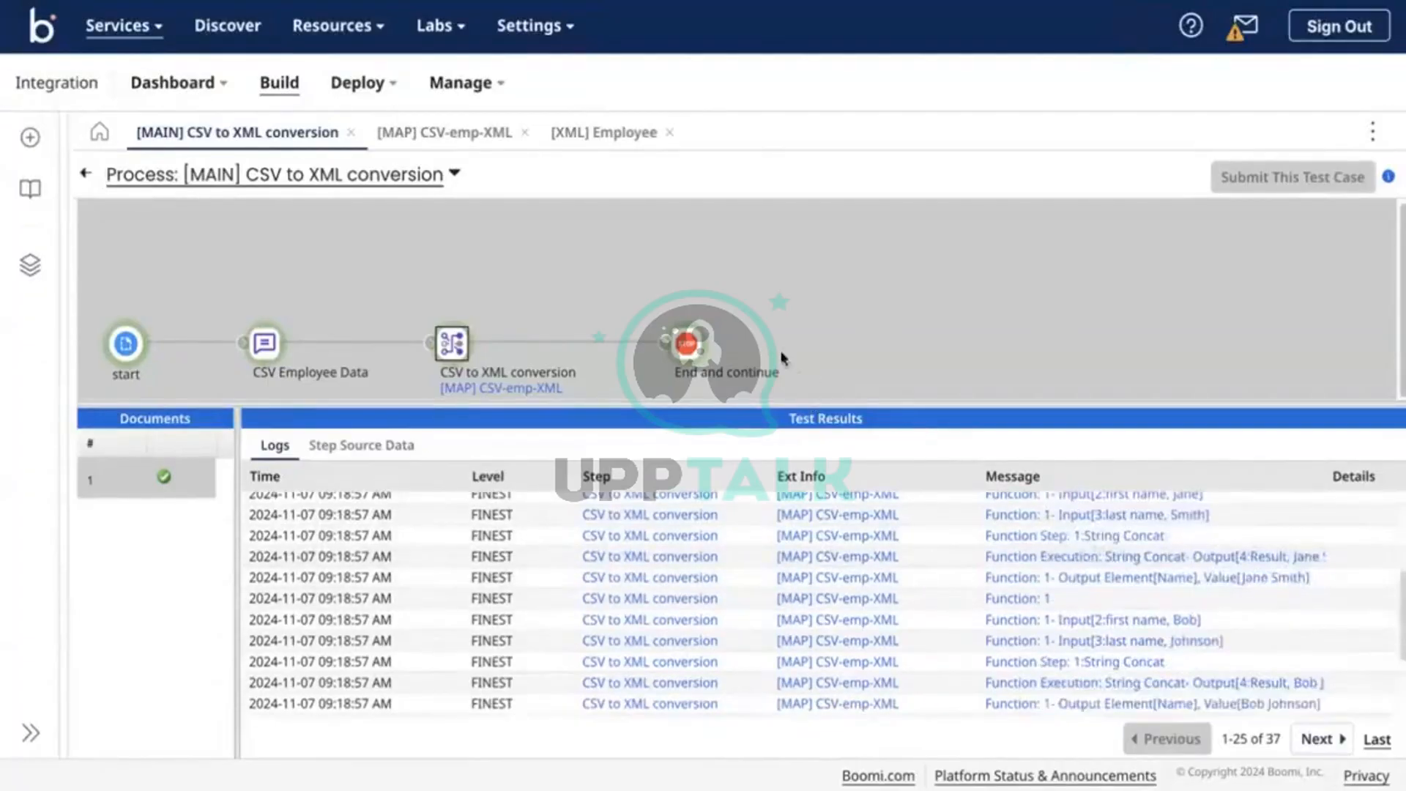
left_click_drag(753, 401, 754, 374)
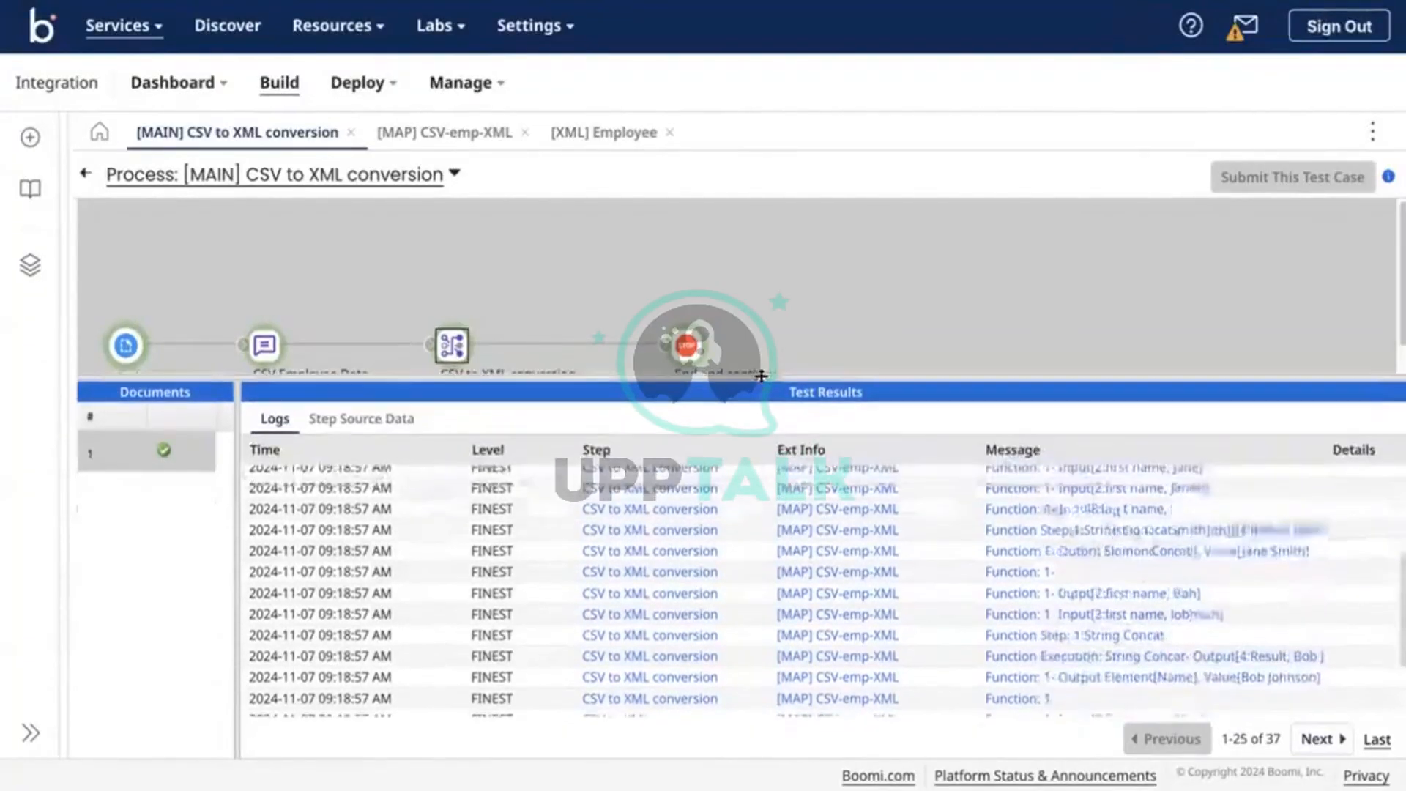
scroll(1158, 546, "down", 2)
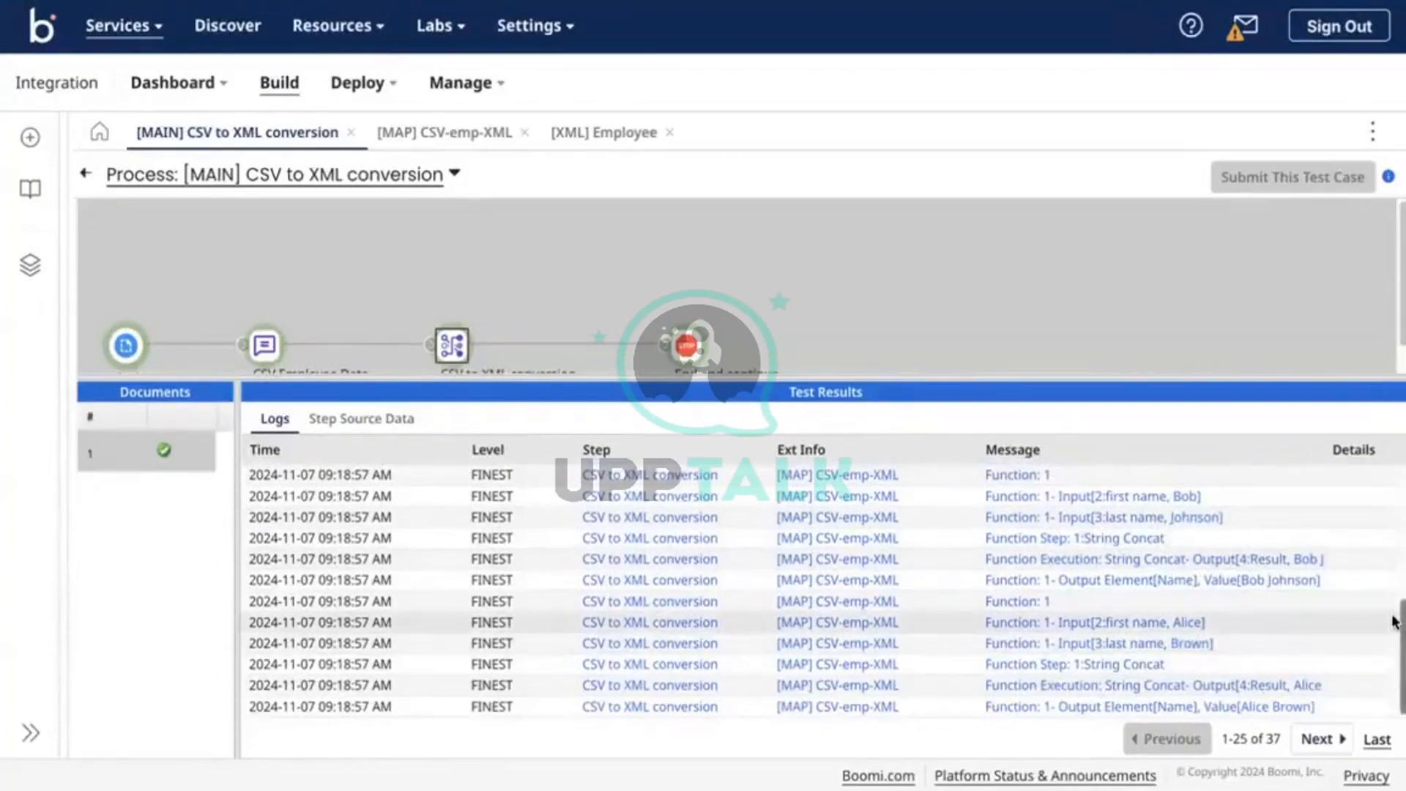
scroll(876, 337, "down", 1)
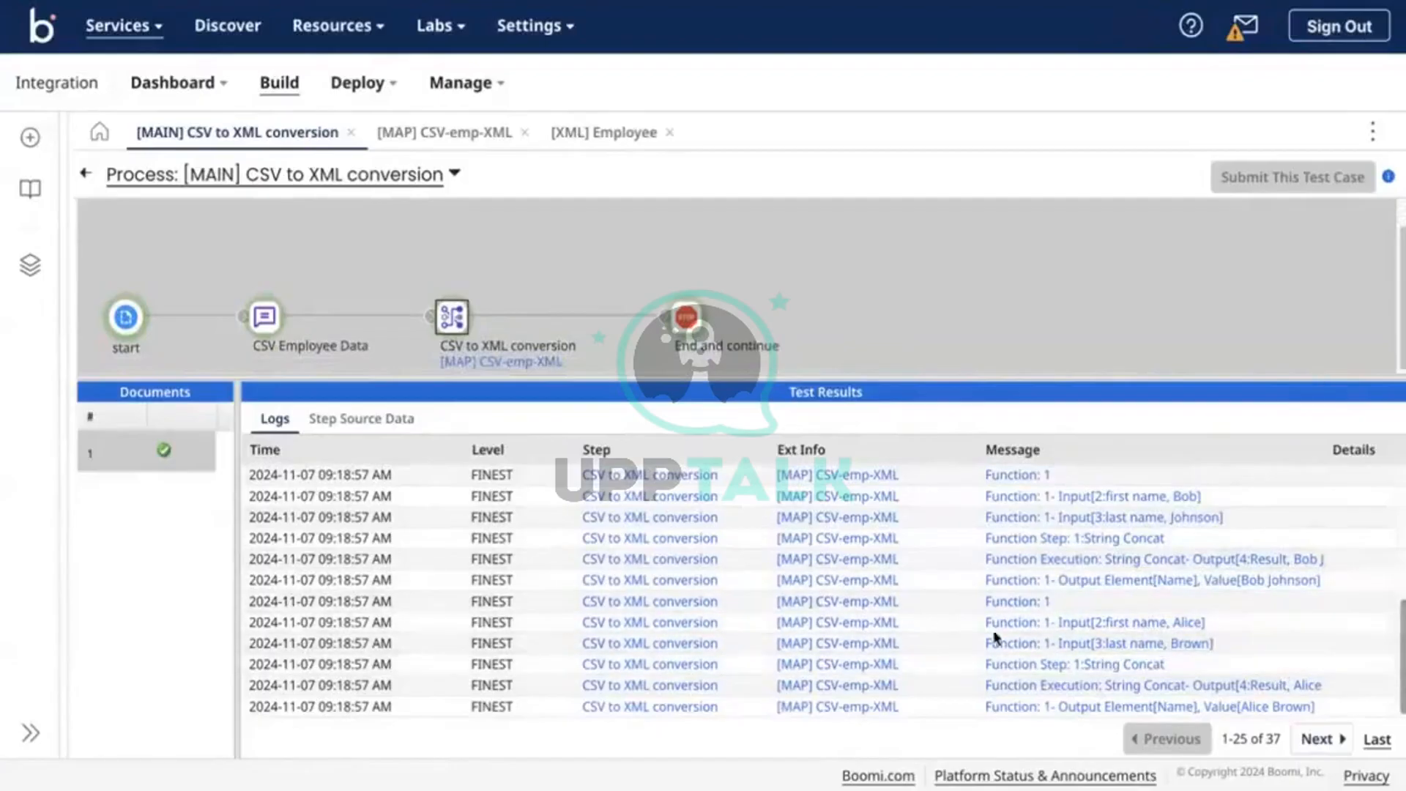
left_click(1320, 738)
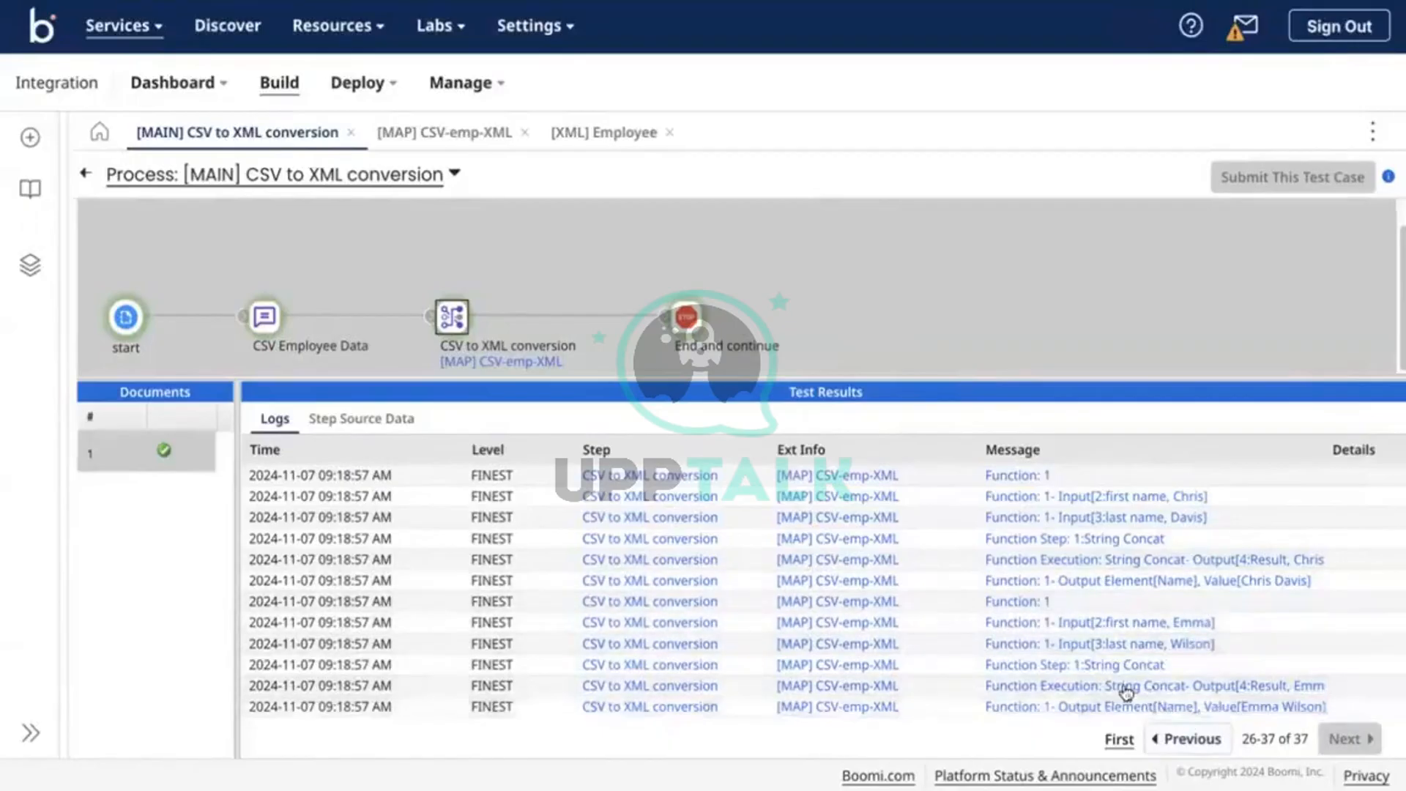
Move the String Concat function slightly higher in the Functions area of the CSV-emp-XML map
left_click(467, 136)
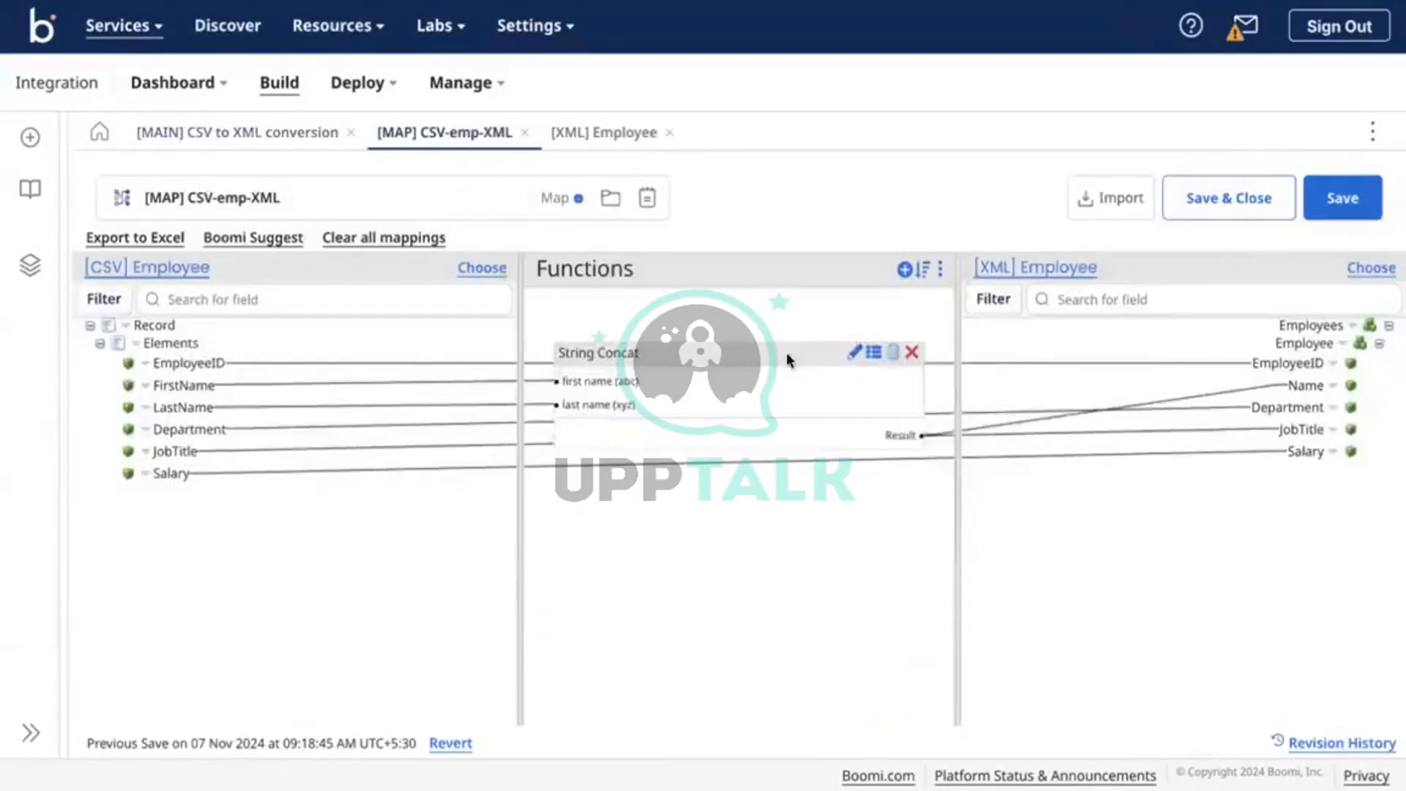
mouse_move(787, 353)
left_mouse_down()
mouse_move(788, 323)
mouse_move(788, 337)
left_mouse_up()
left_click(275, 312)
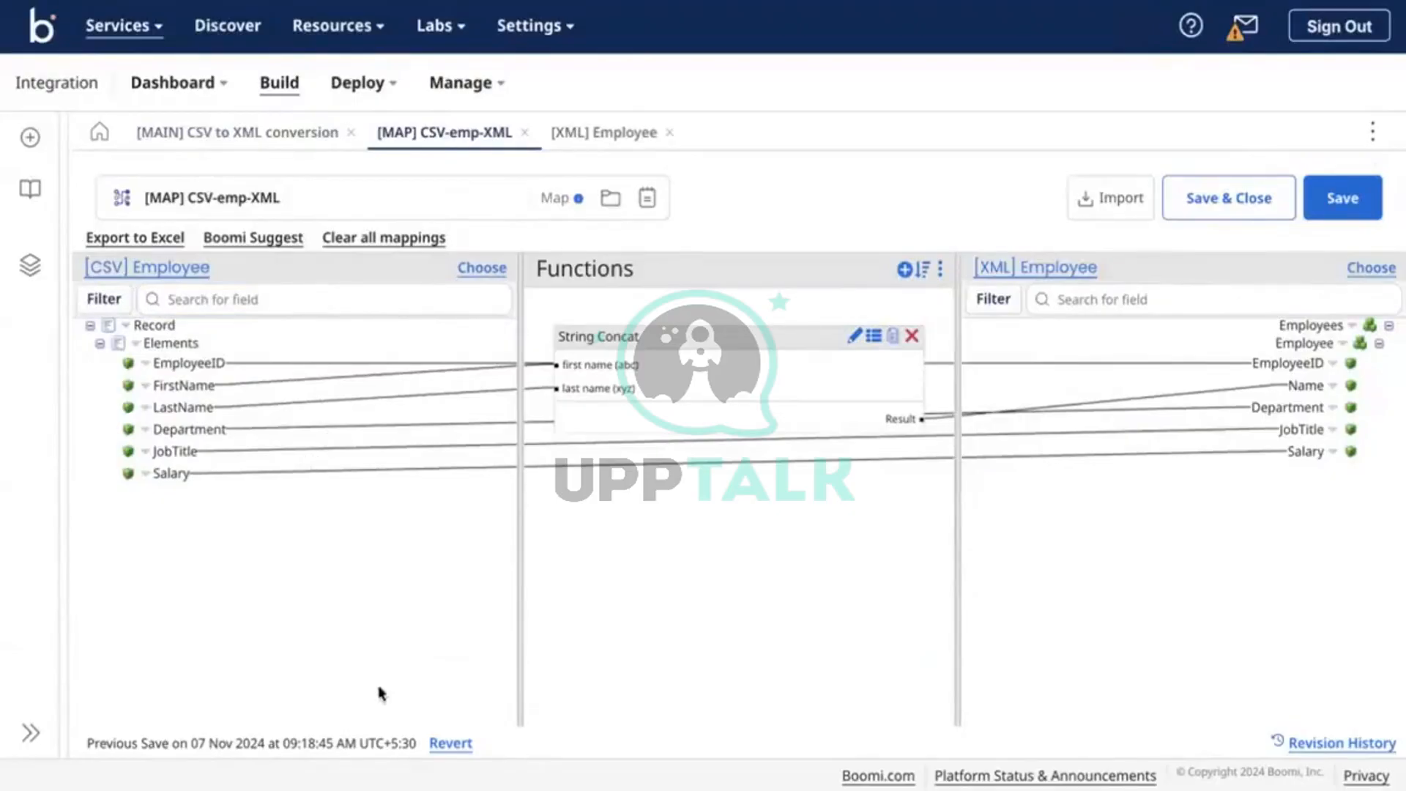
left_click_drag(779, 380, 790, 338)
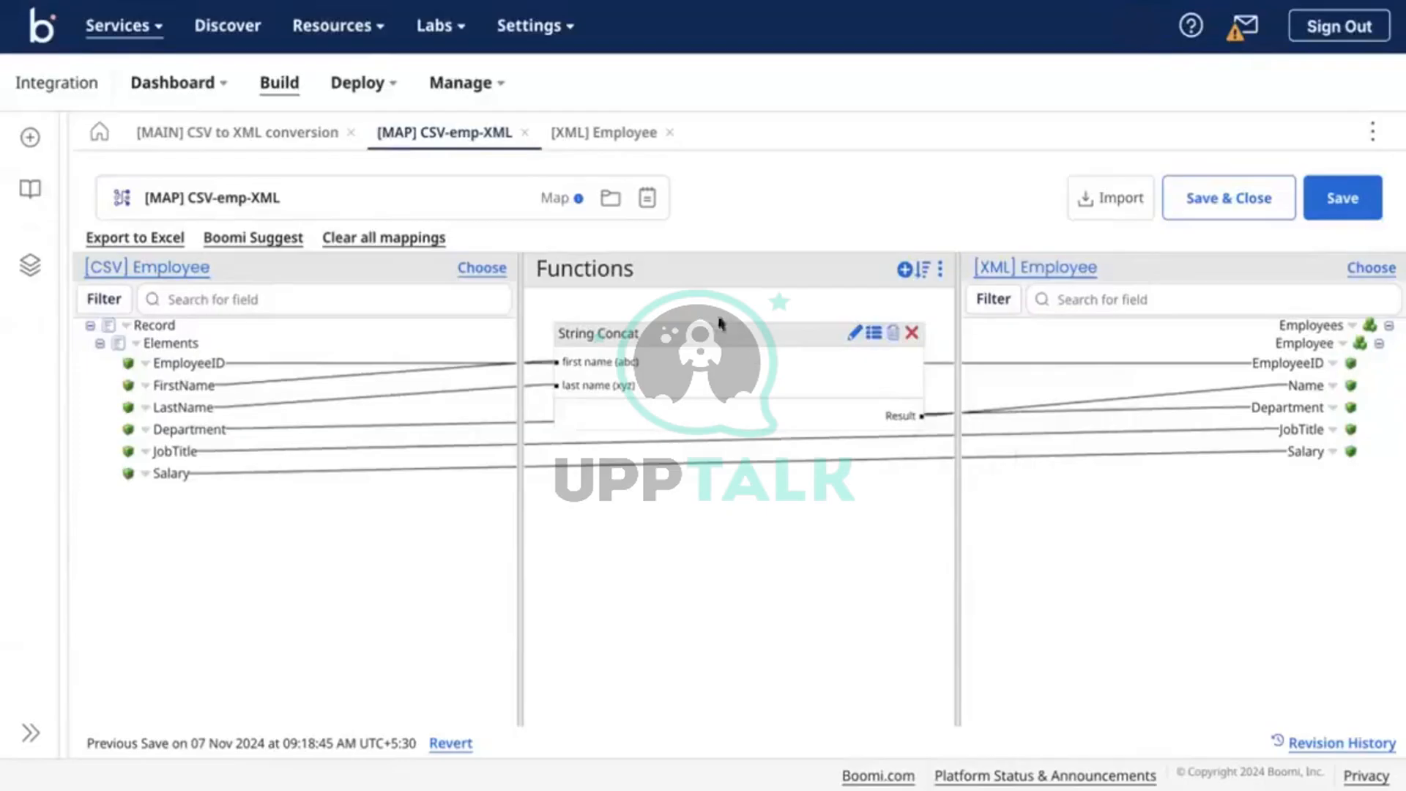
Add a Math Add function from the Numeric category to the map with a default Value to Add of 1000
left_click(904, 270)
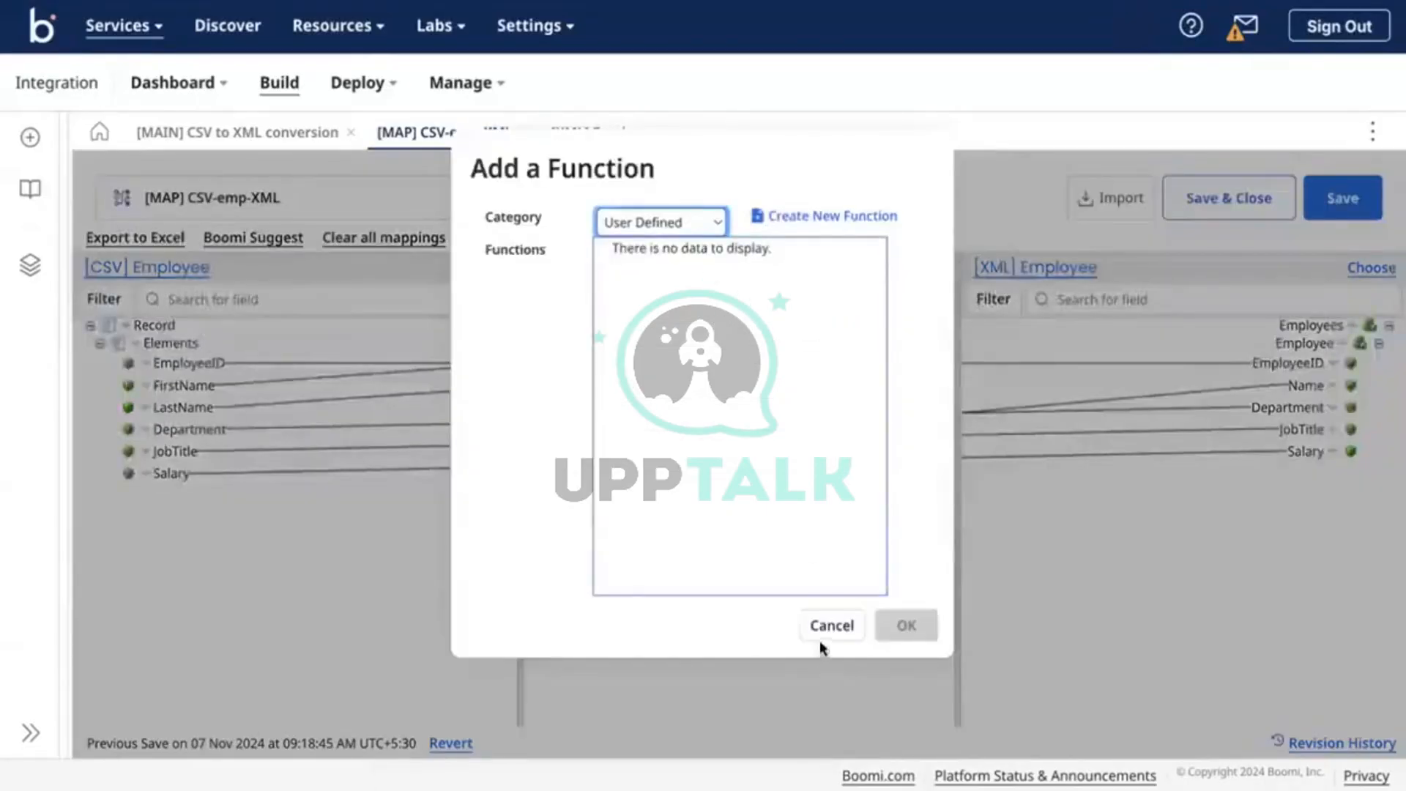
left_click(822, 634)
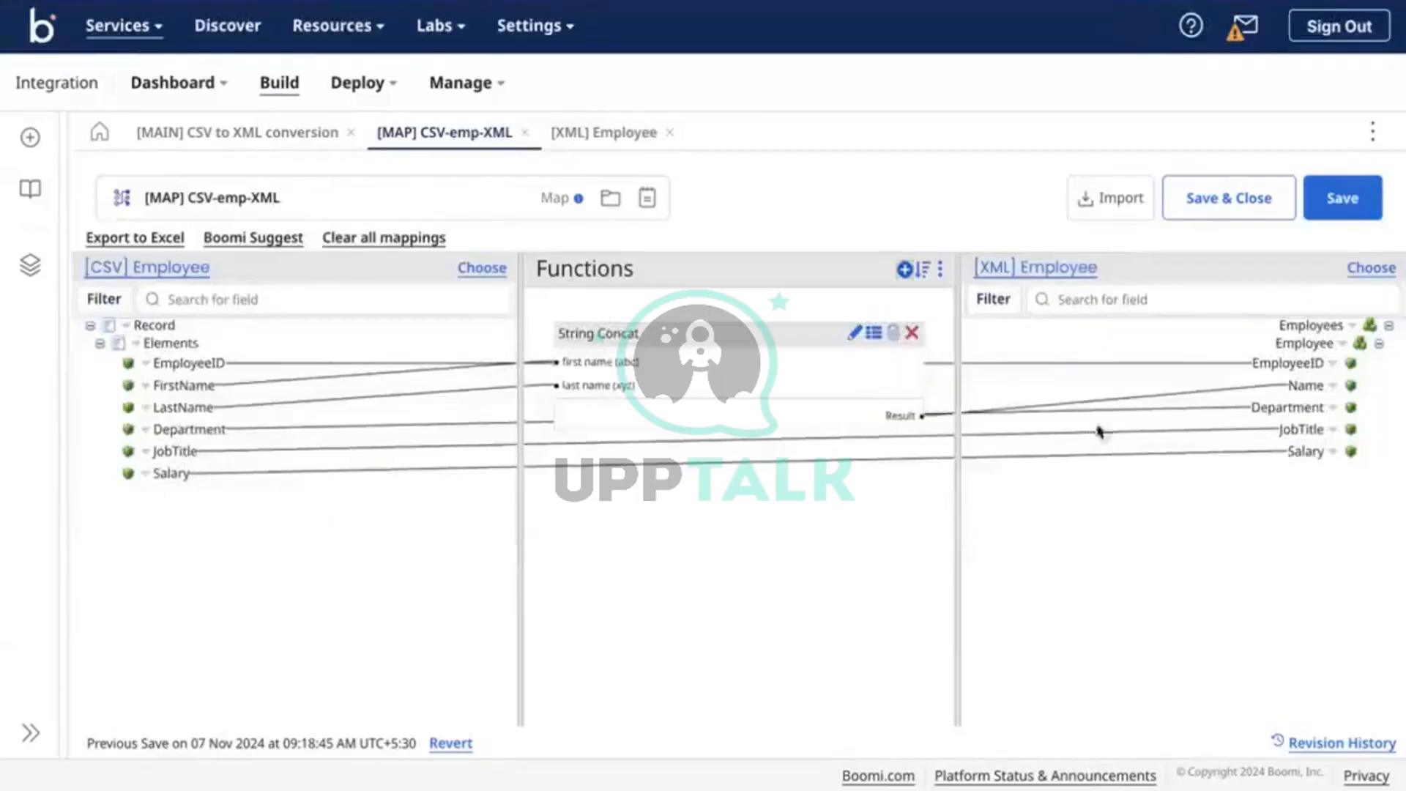
left_click(903, 271)
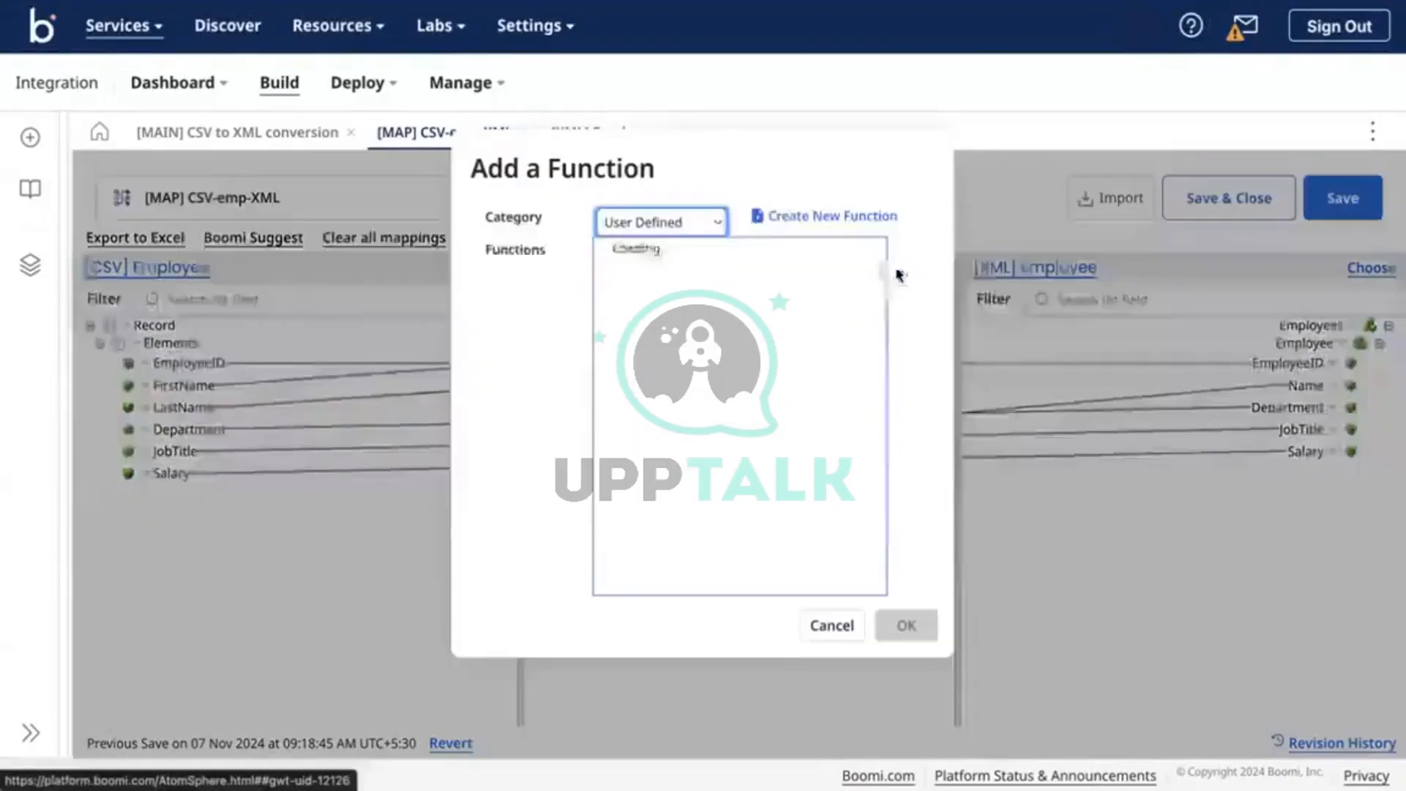
left_click(696, 230)
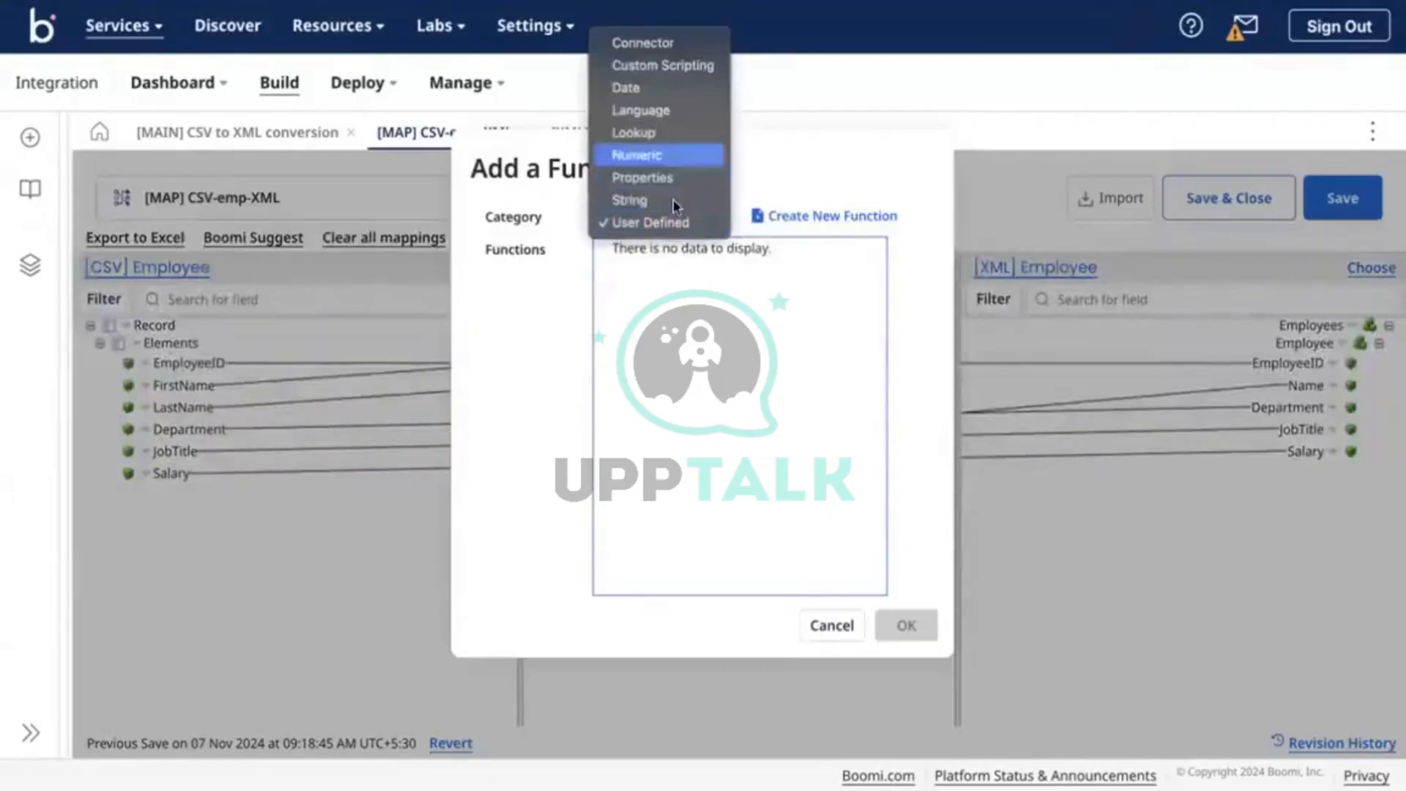
left_click(639, 222)
left_click(640, 223)
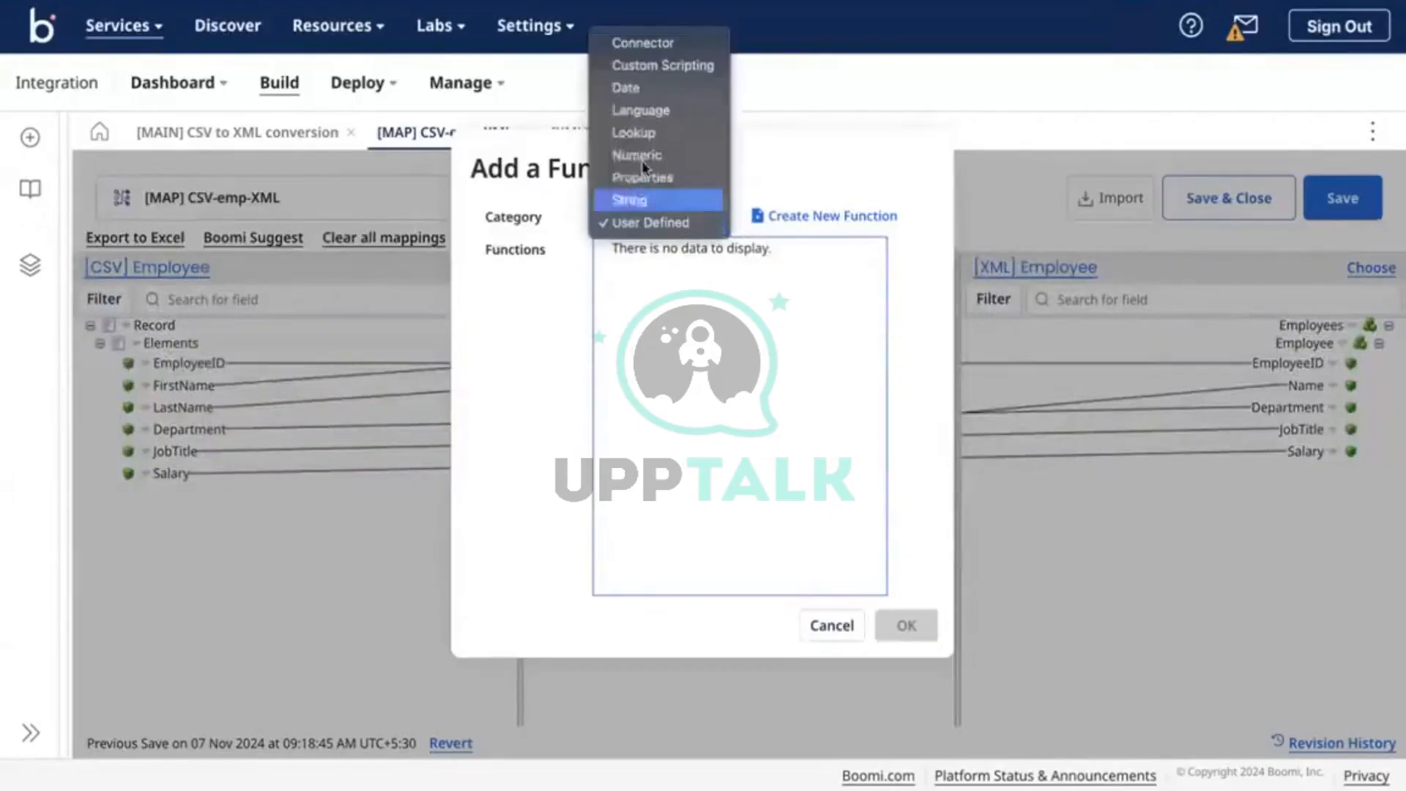
left_click(700, 154)
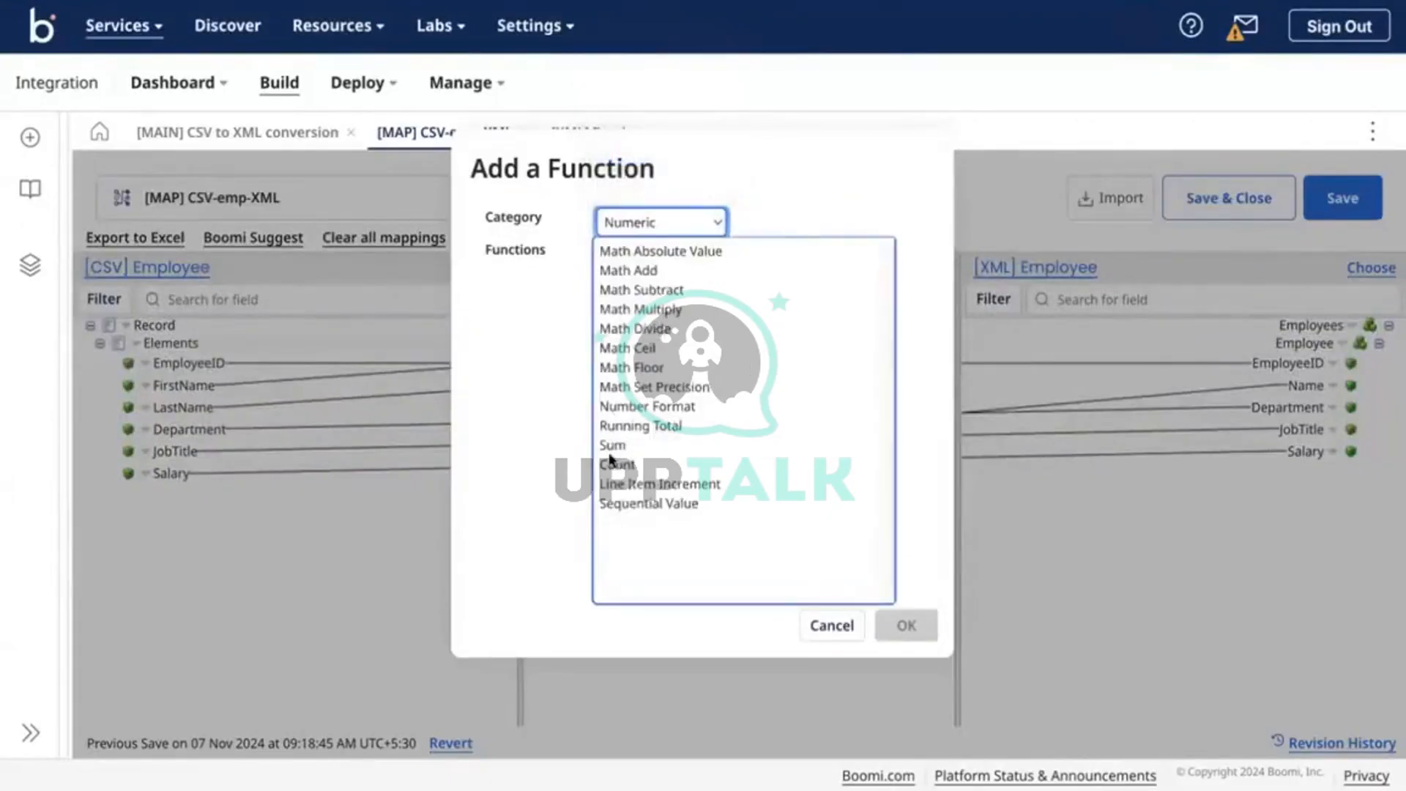
left_click(637, 271)
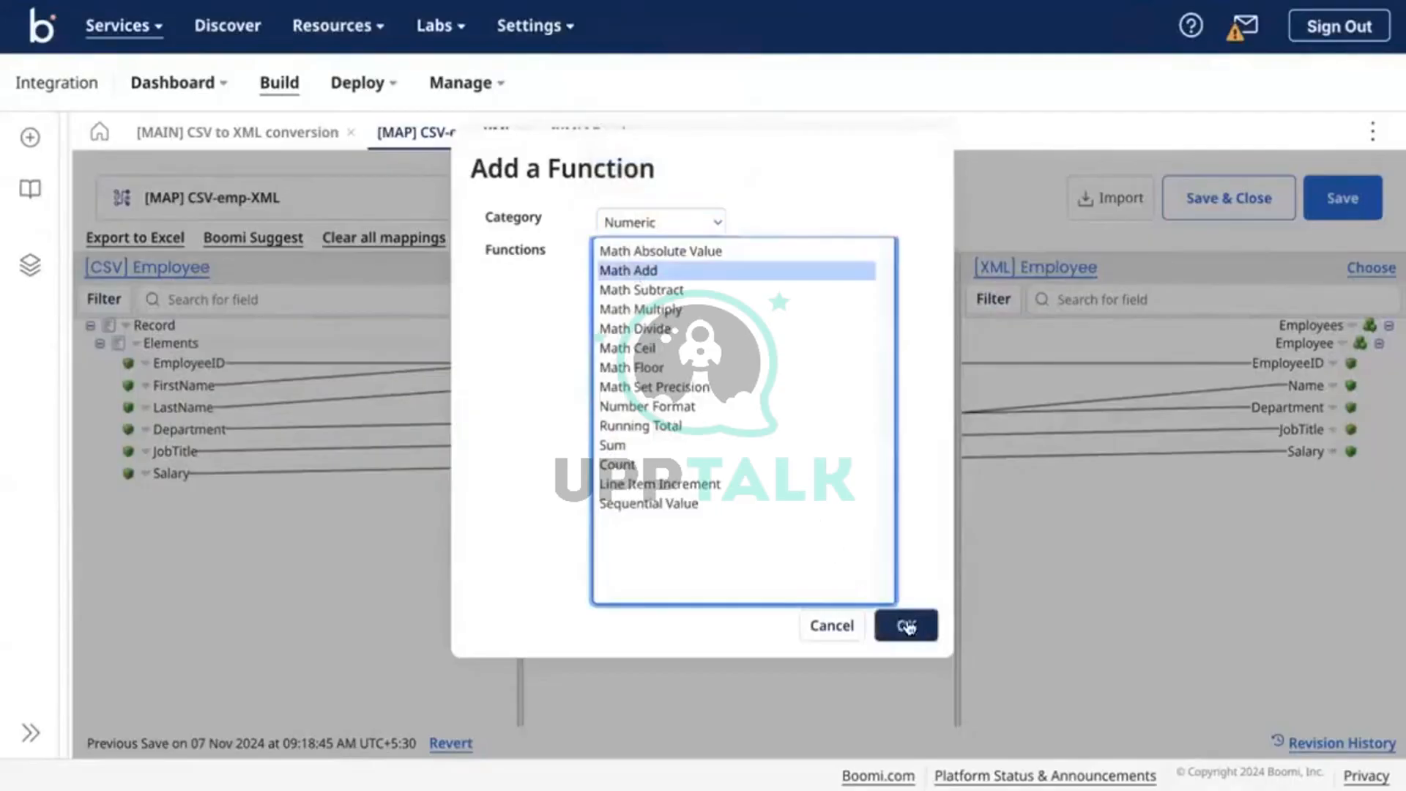
left_click(906, 625)
left_click(549, 421)
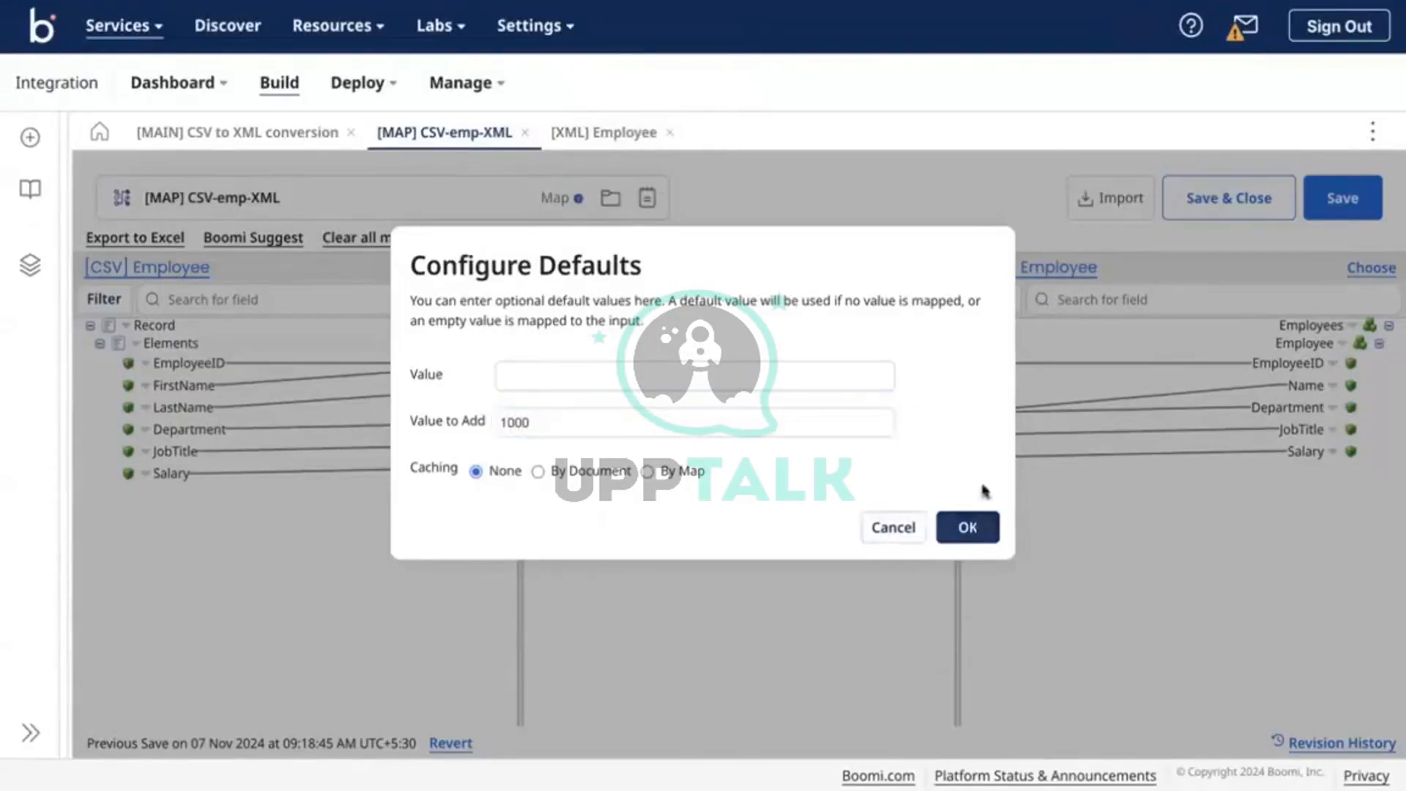
left_click(966, 525)
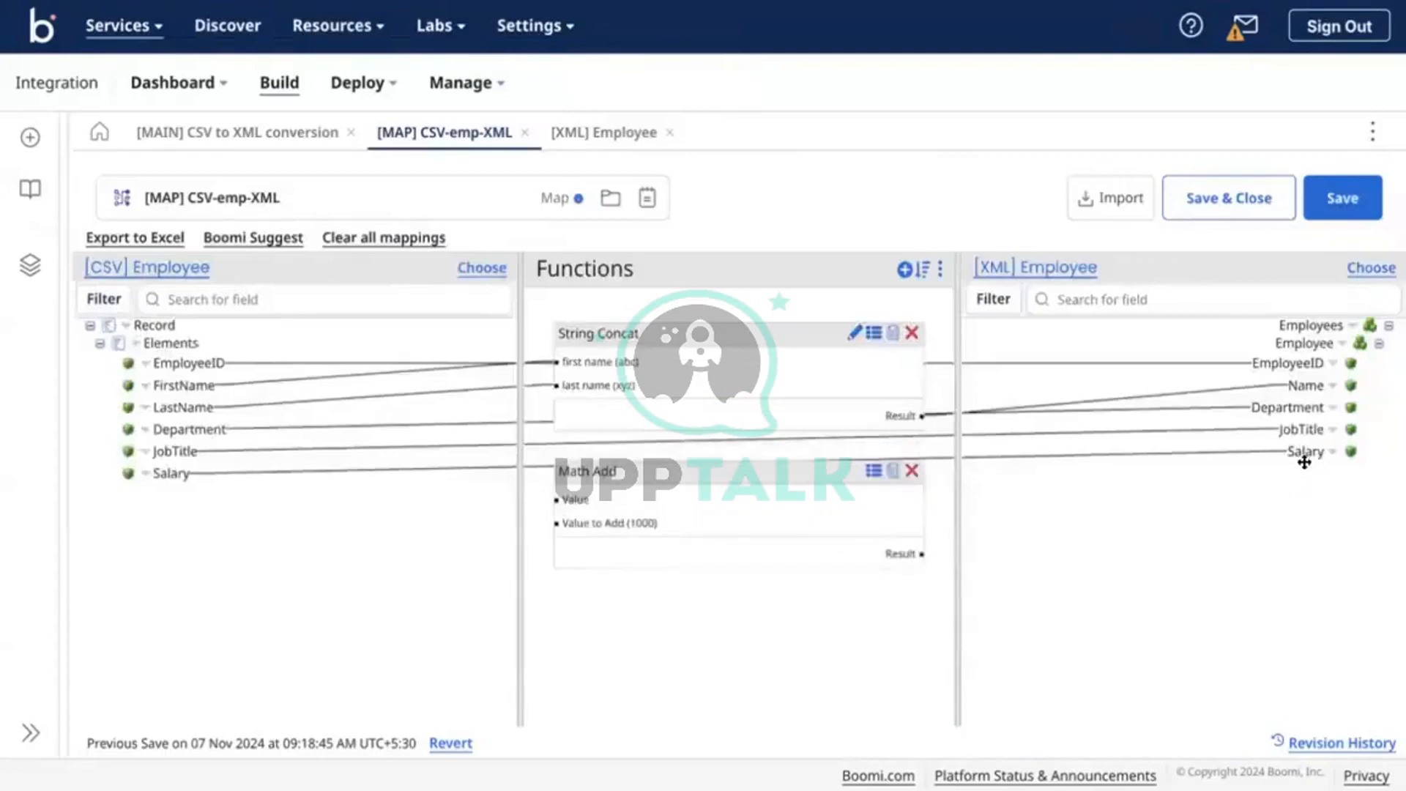
Map the CSV Salary to Math Add's Value input and its Result to the XML Salary element, and save the map
left_click_drag(1299, 451, 520, 501)
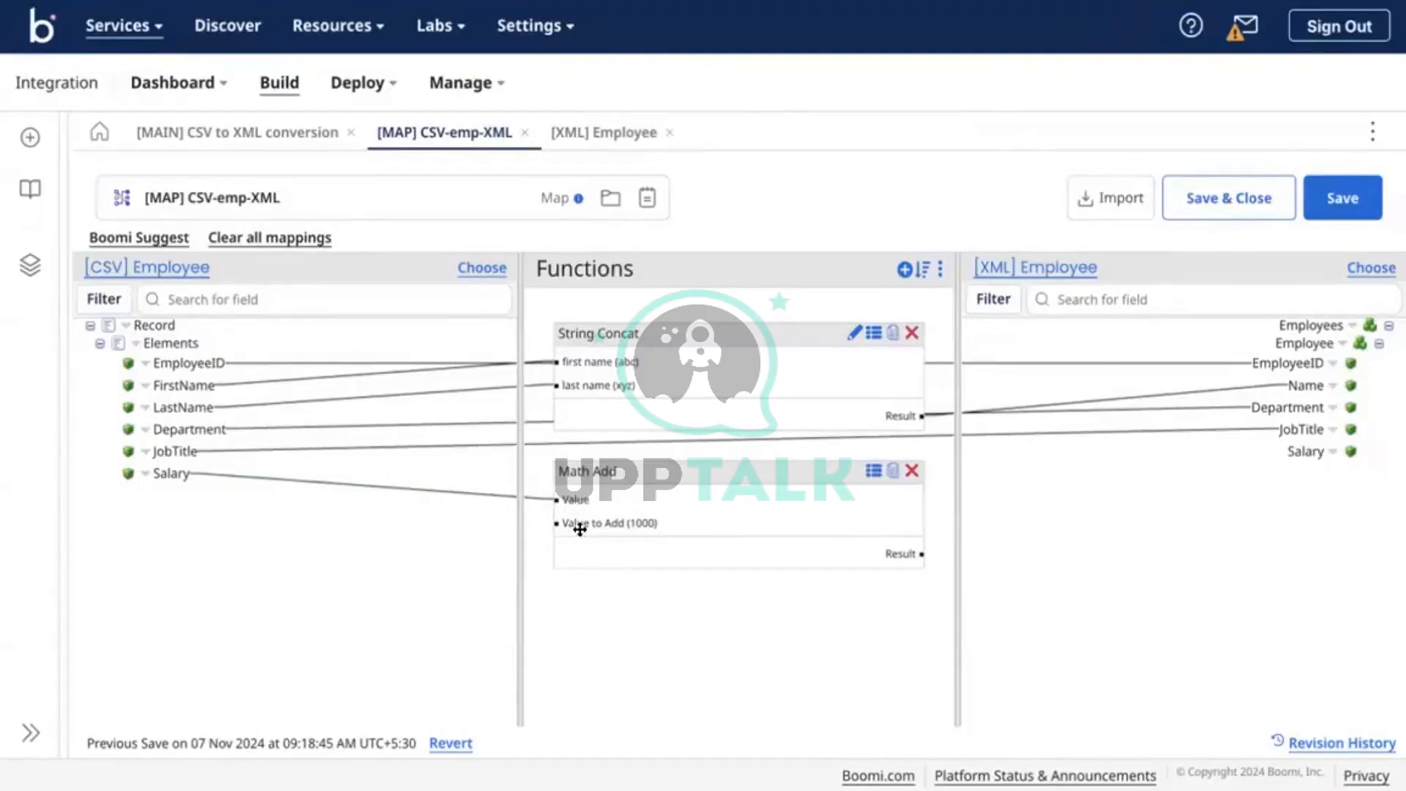
left_click_drag(921, 553, 1298, 451)
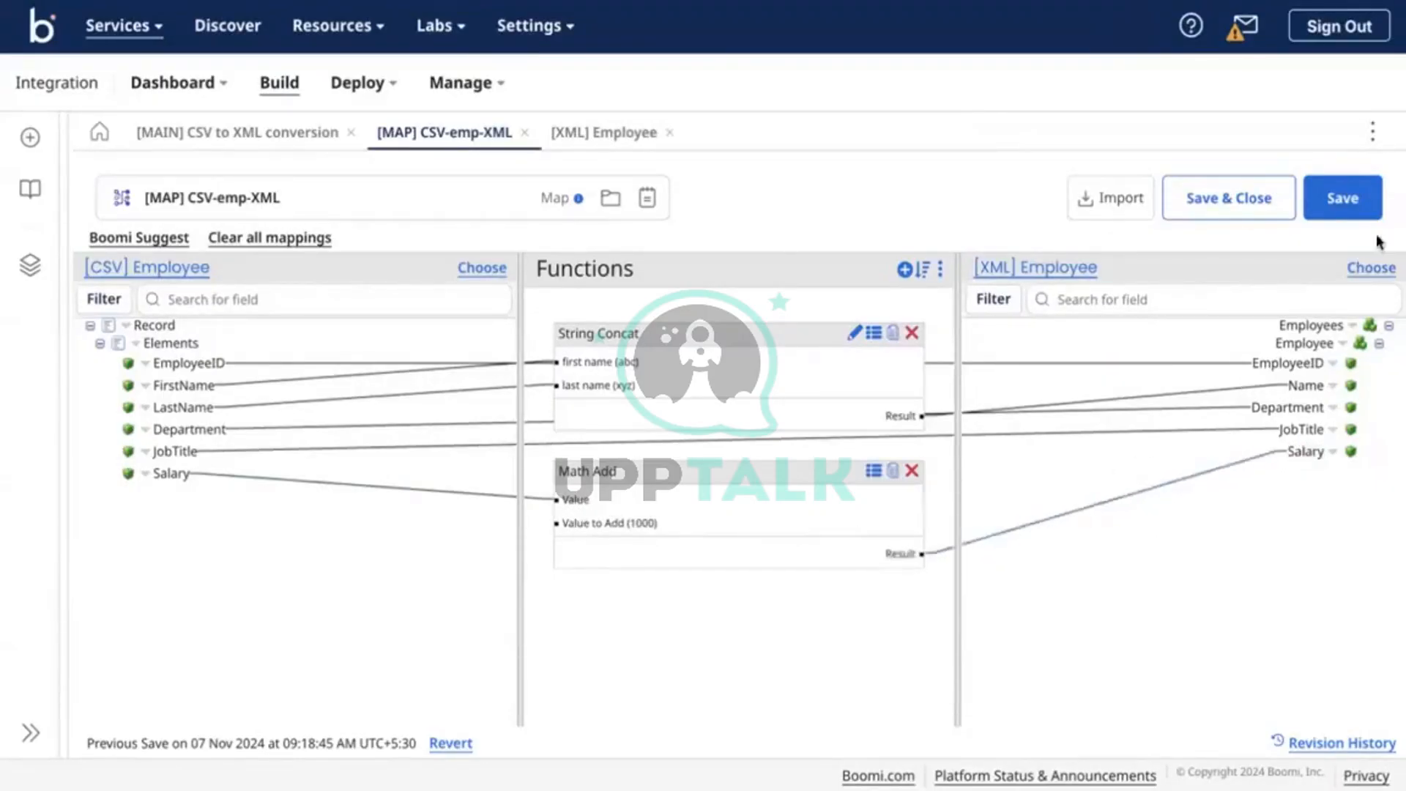
left_click(1318, 209)
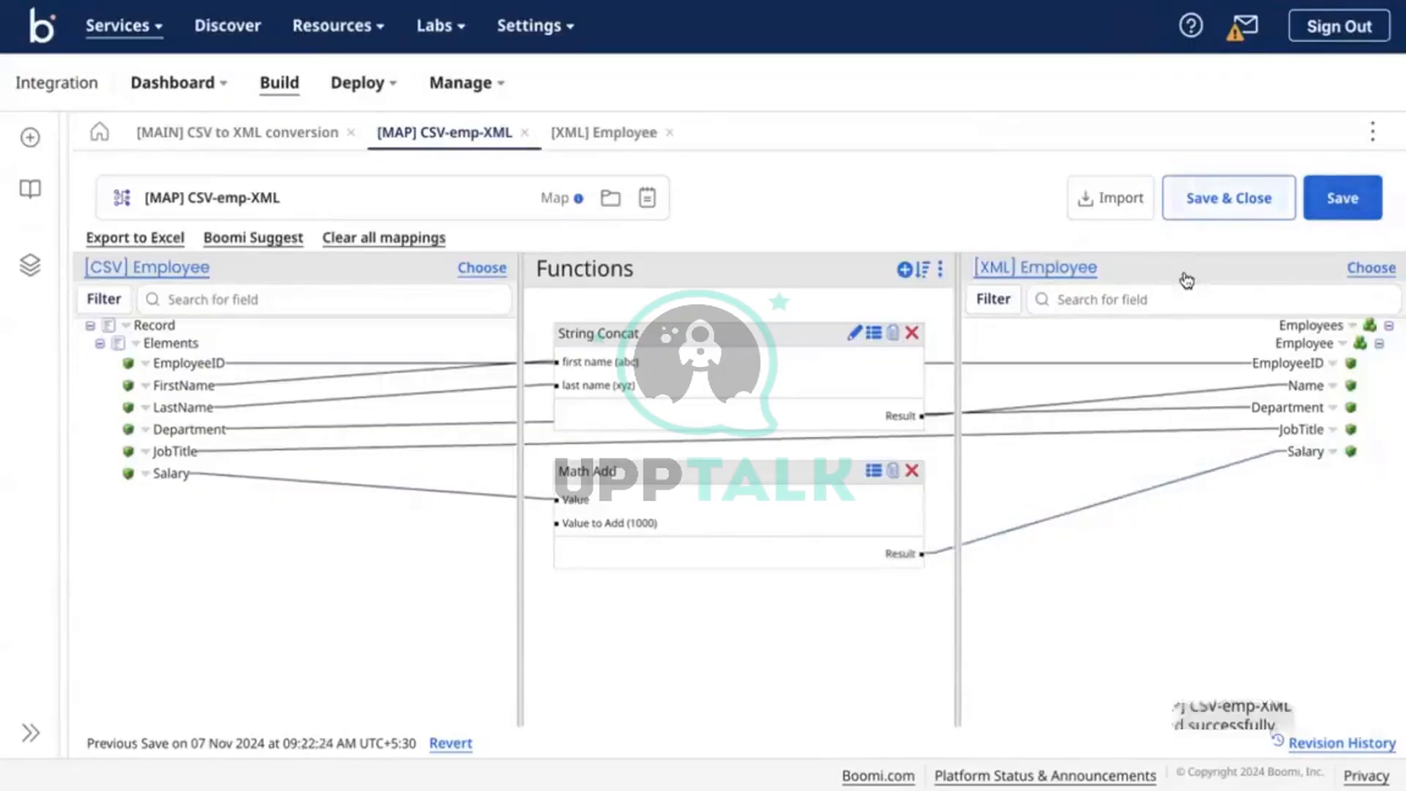
Return to the CSV to XML conversion process, save it and run a new test
left_click(235, 133)
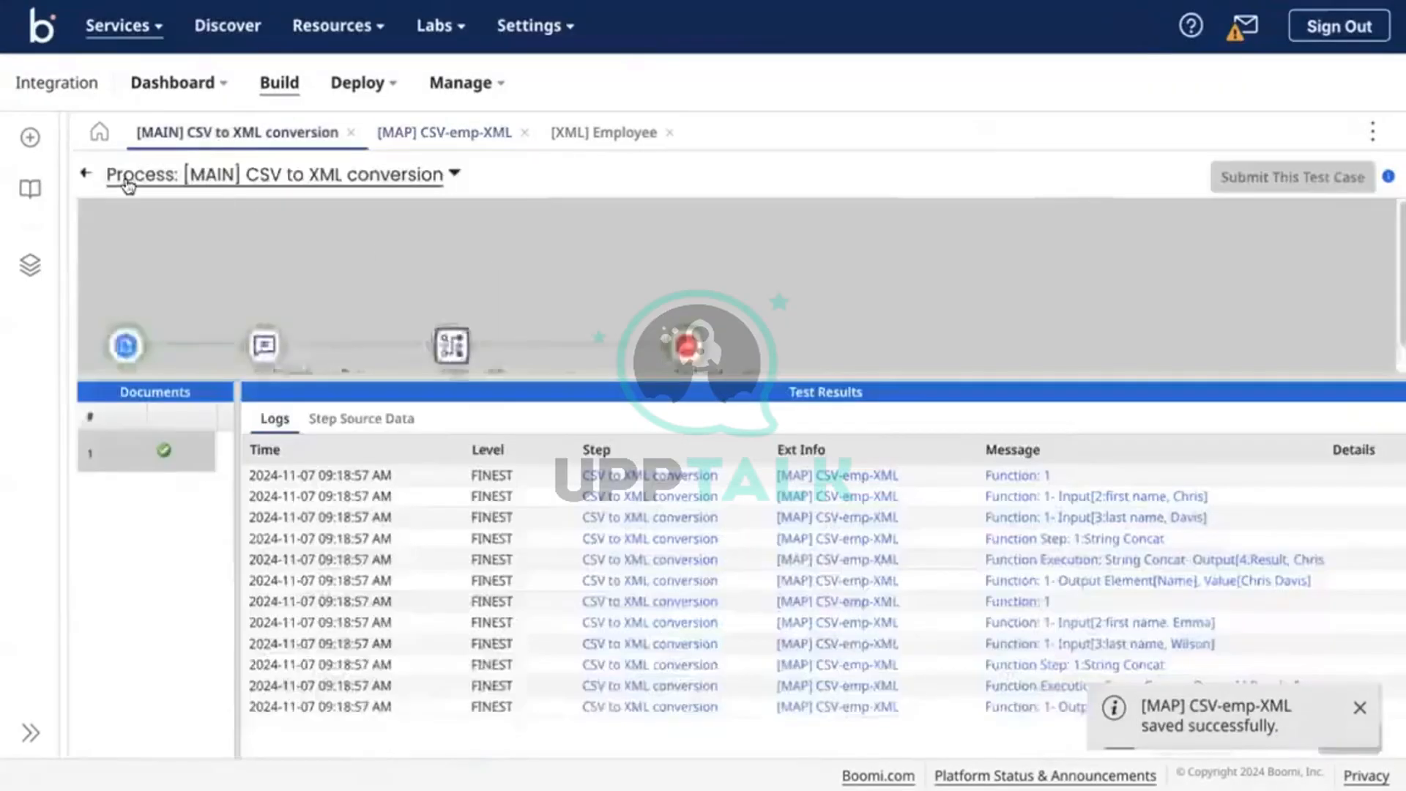
left_click(86, 178)
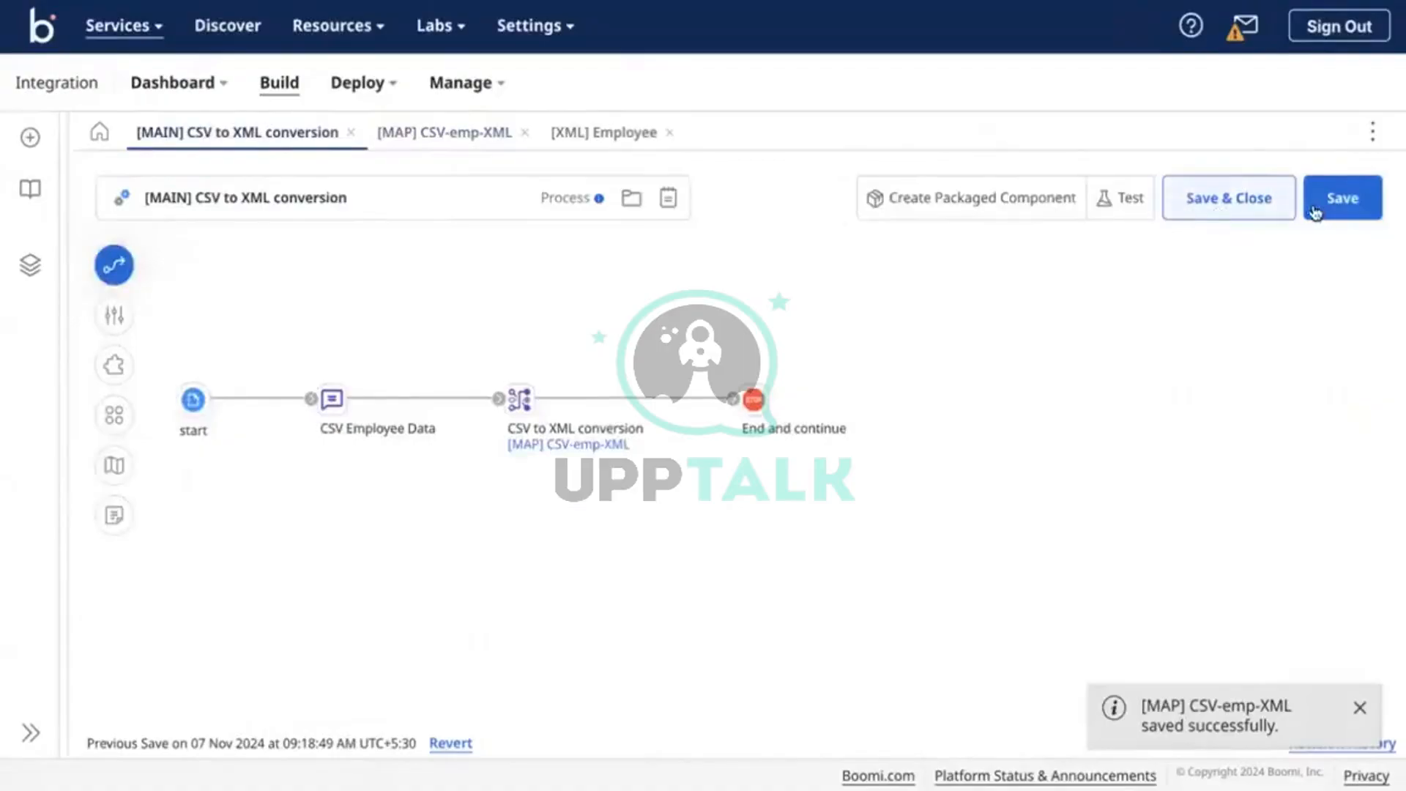
left_click(1340, 209)
left_click(1120, 198)
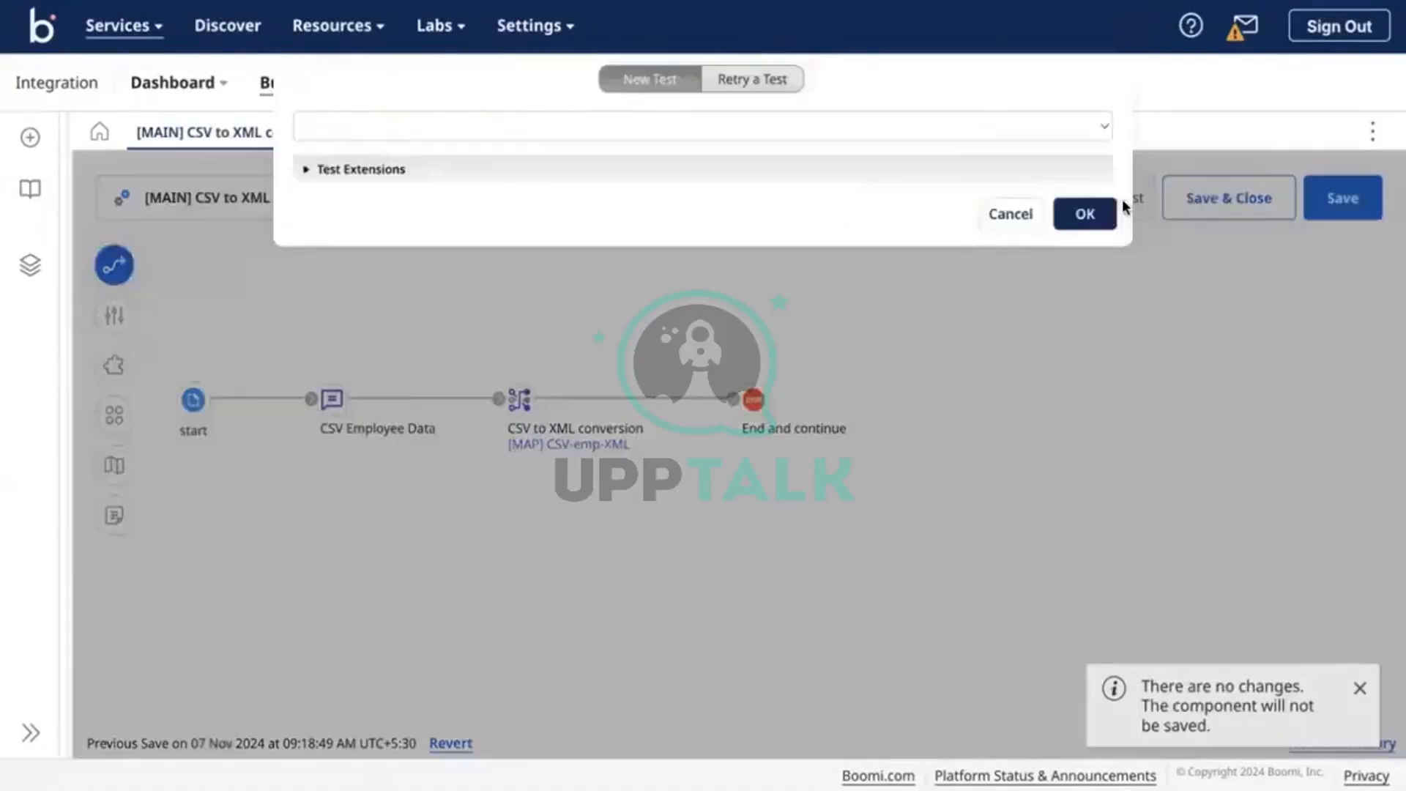
left_click(1085, 214)
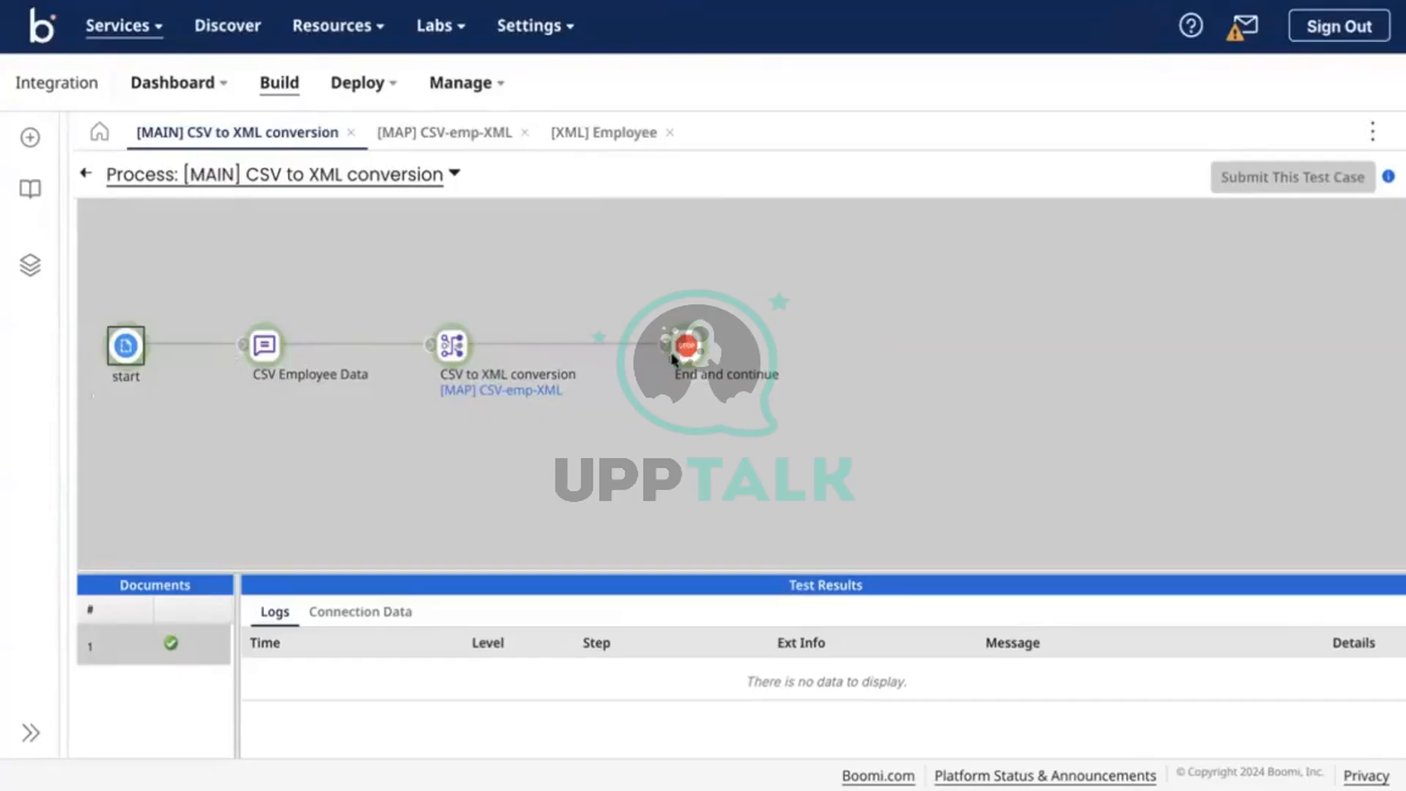
Show the CSV to XML conversion step's logs in an enlarged results area and locate the first record's Math Add entries
left_click(457, 351)
left_click_drag(684, 571, 692, 432)
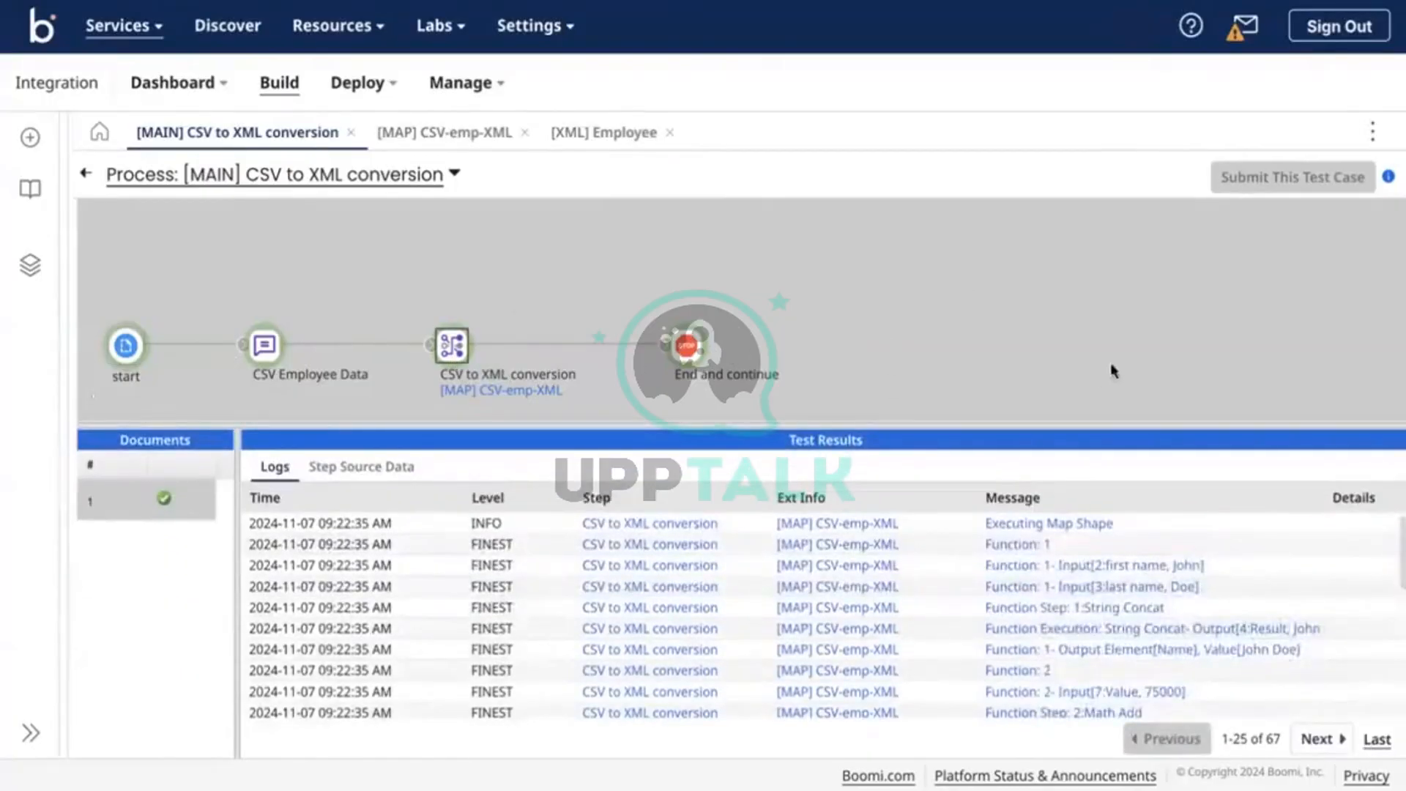
scroll(1053, 596, "down", 1)
scroll(1054, 595, "down", 1)
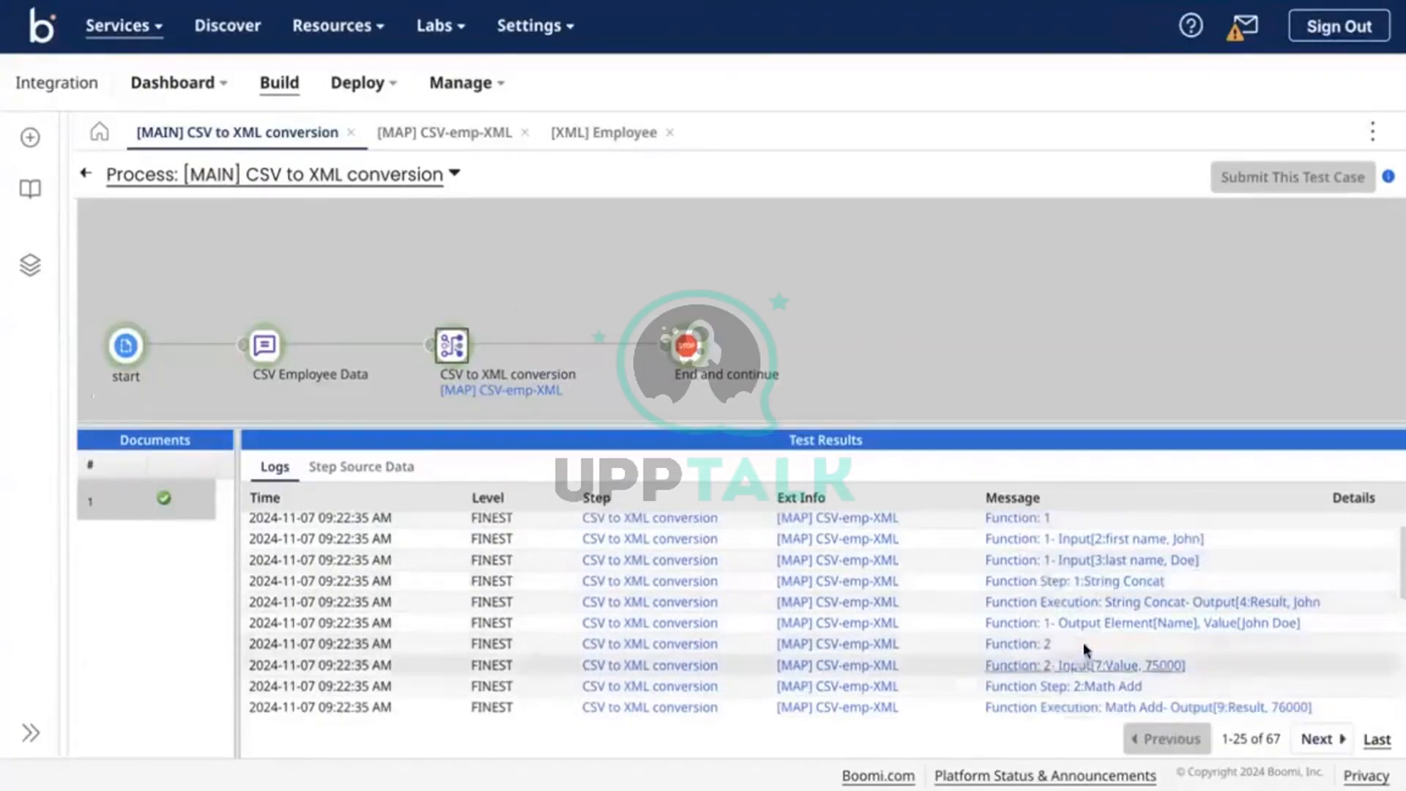
scroll(1084, 643, "down", 1)
scroll(1084, 643, "down", 2)
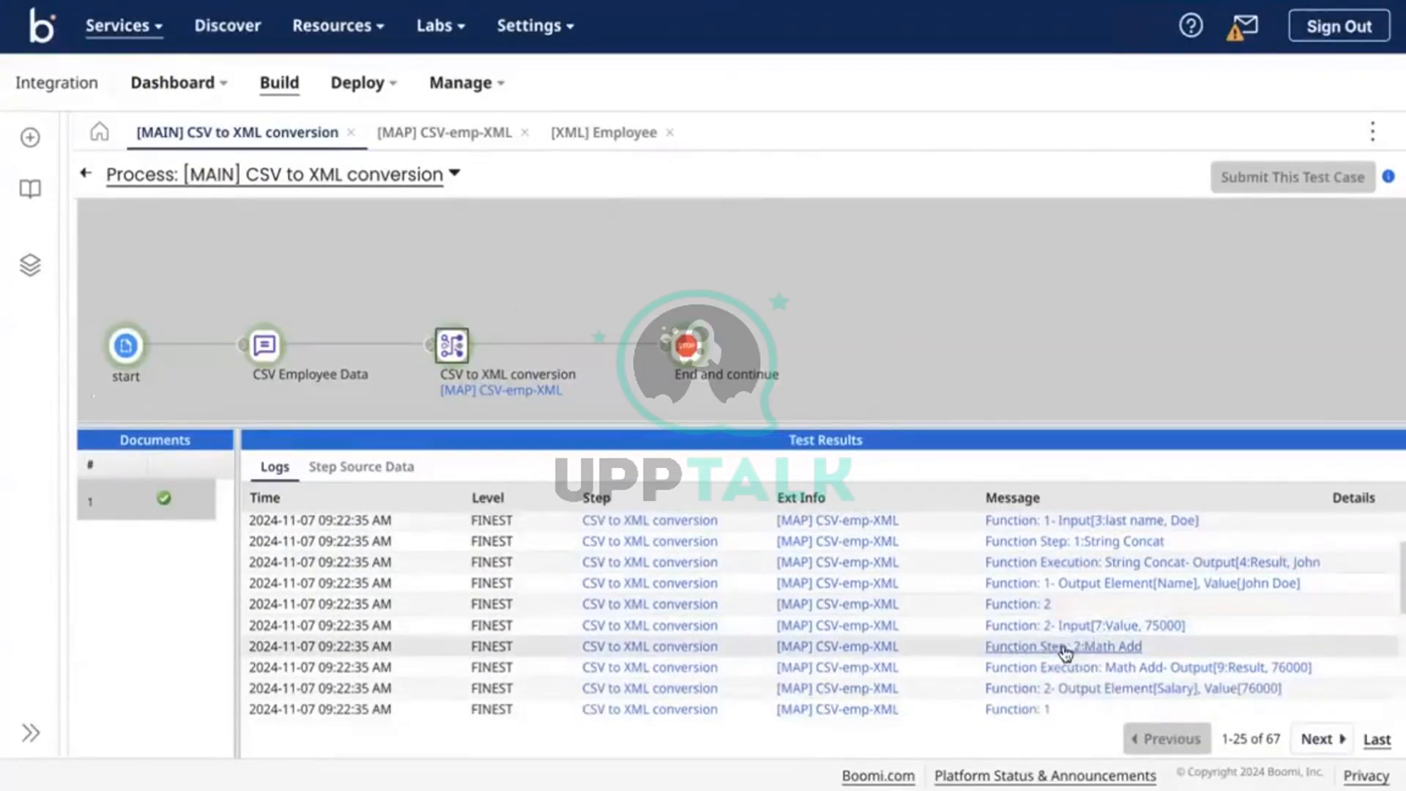
Read the first record's Math Add input value, function step and function execution messages in full
left_click(1115, 629)
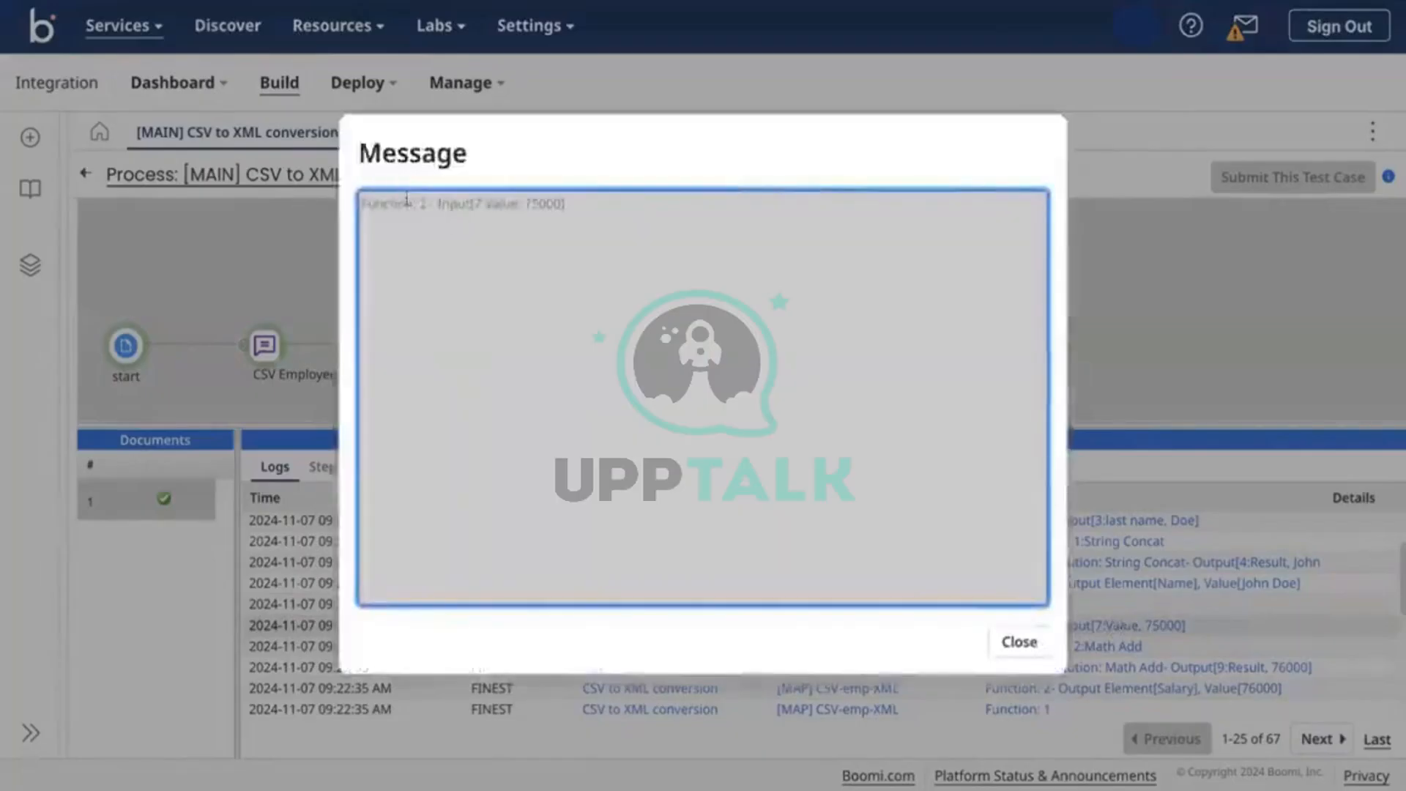
left_click_drag(470, 204, 628, 205)
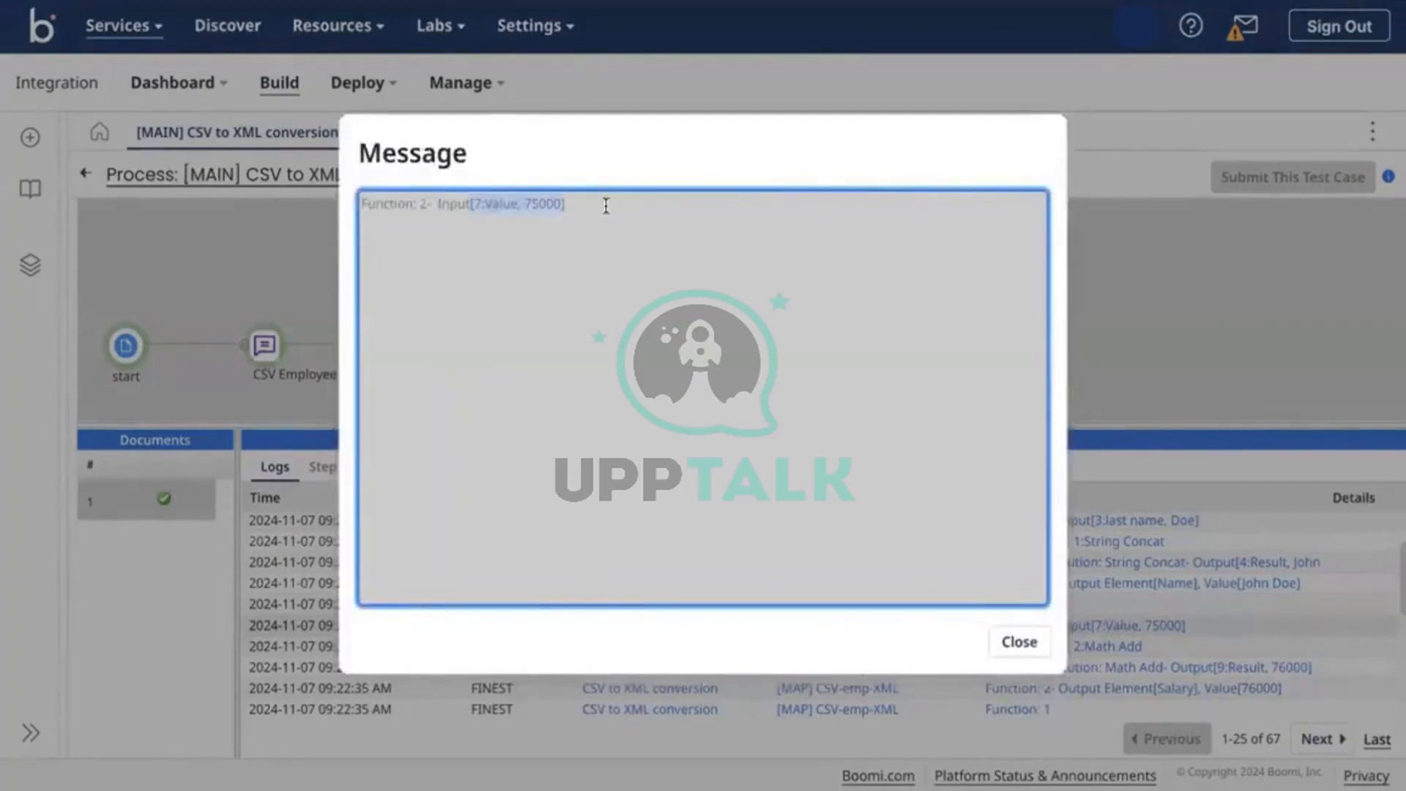
left_click(575, 211)
left_click(1033, 658)
left_click(1099, 648)
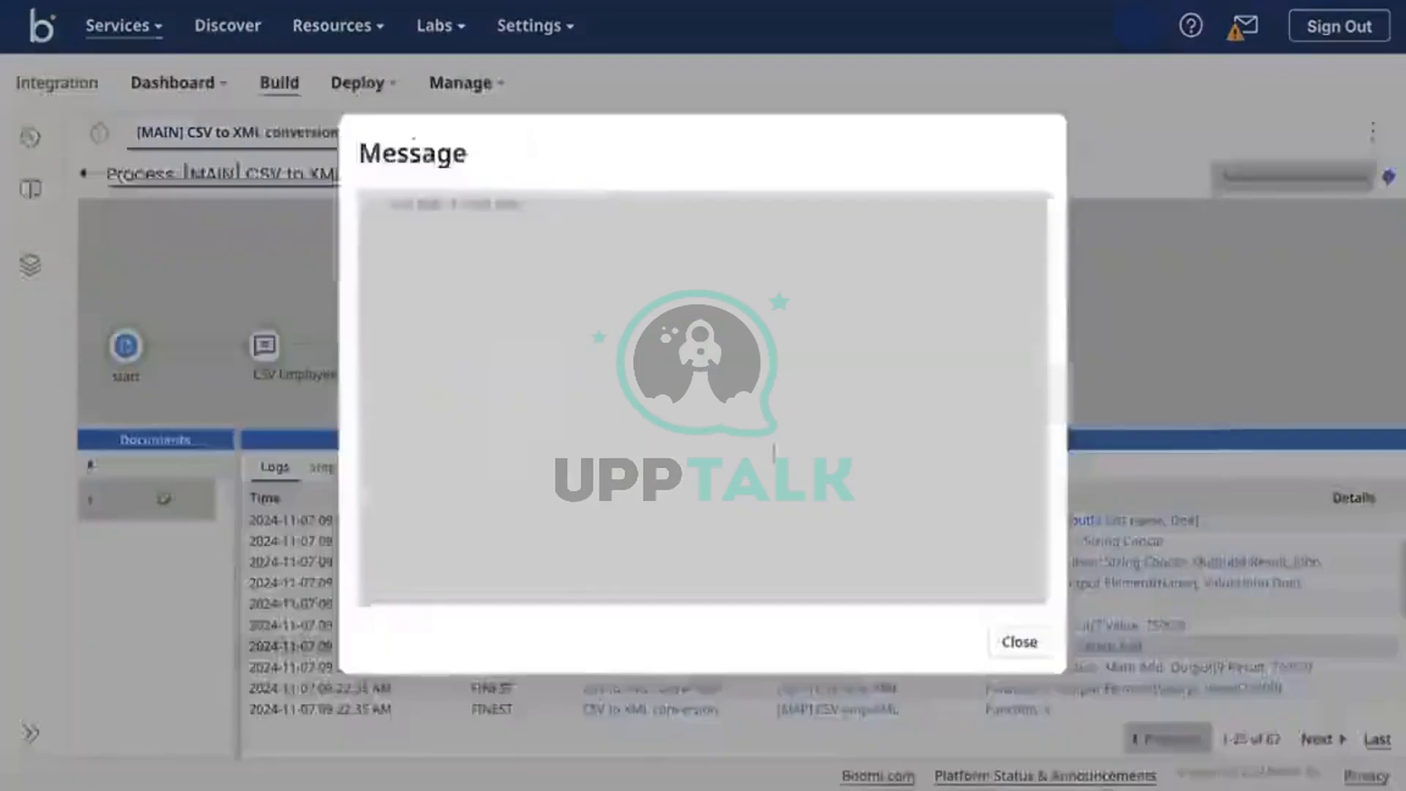
left_click(1032, 651)
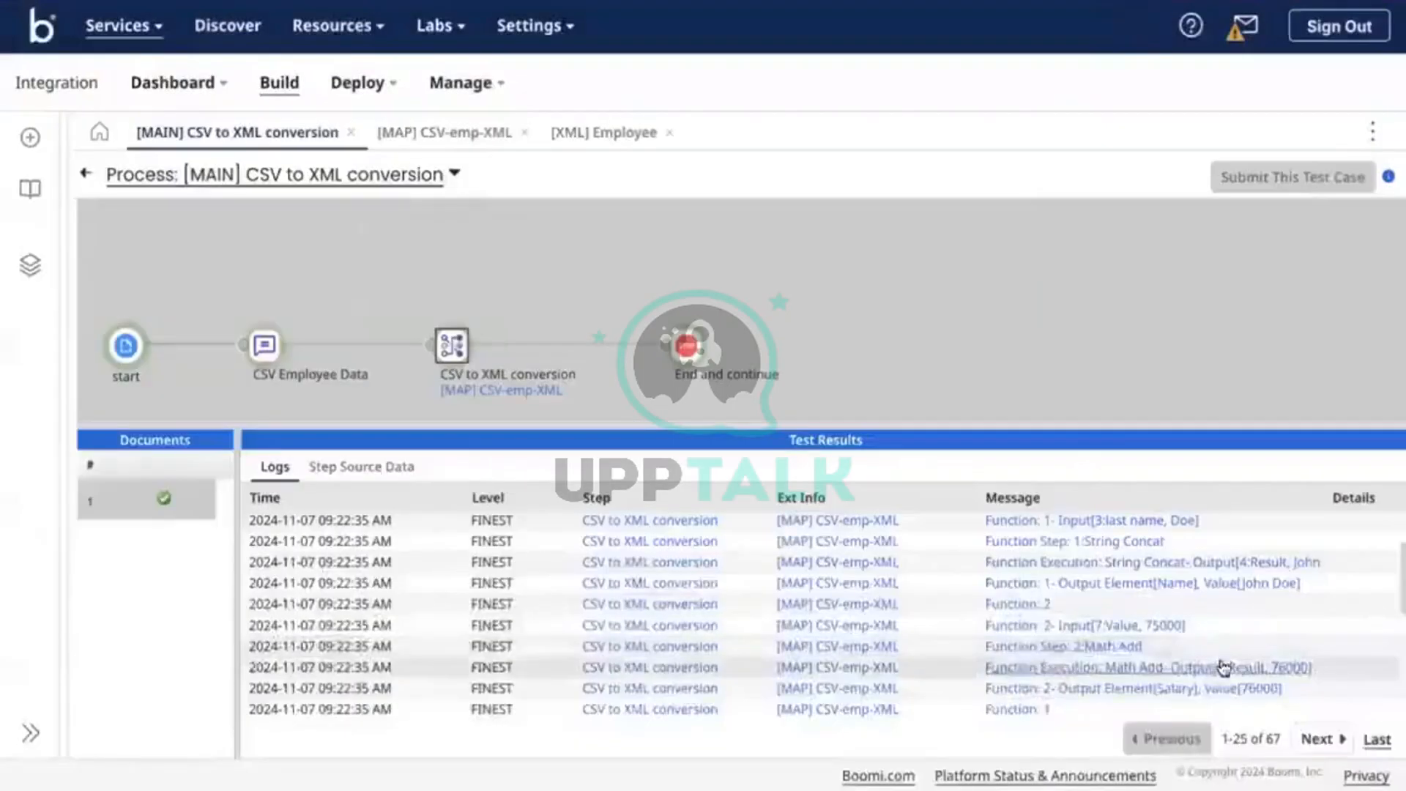
left_click(1223, 667)
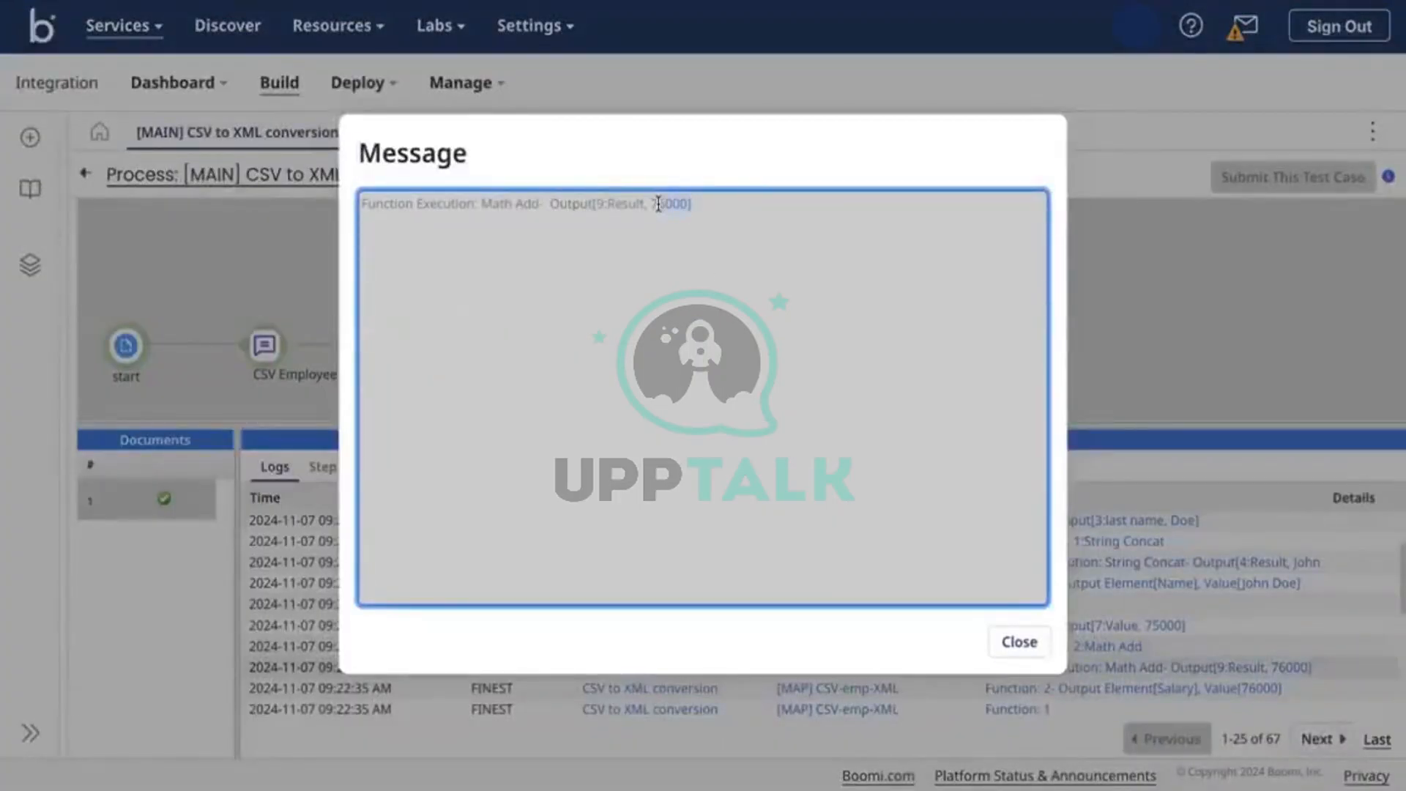
left_click(1018, 642)
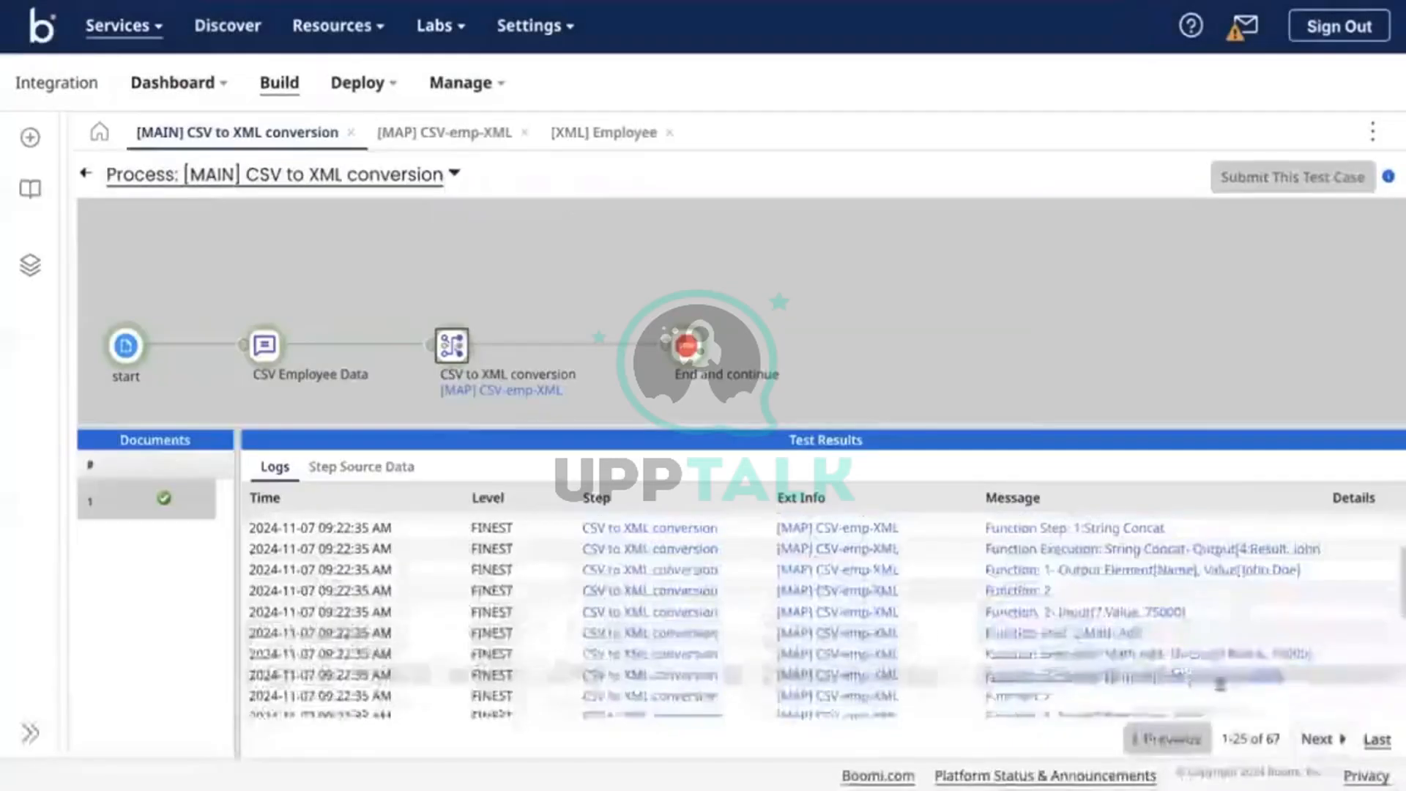
Review the remaining function entries in the CSV to XML conversion logs, and show the source data of the End and continue step
scroll(1220, 684, "down", 5)
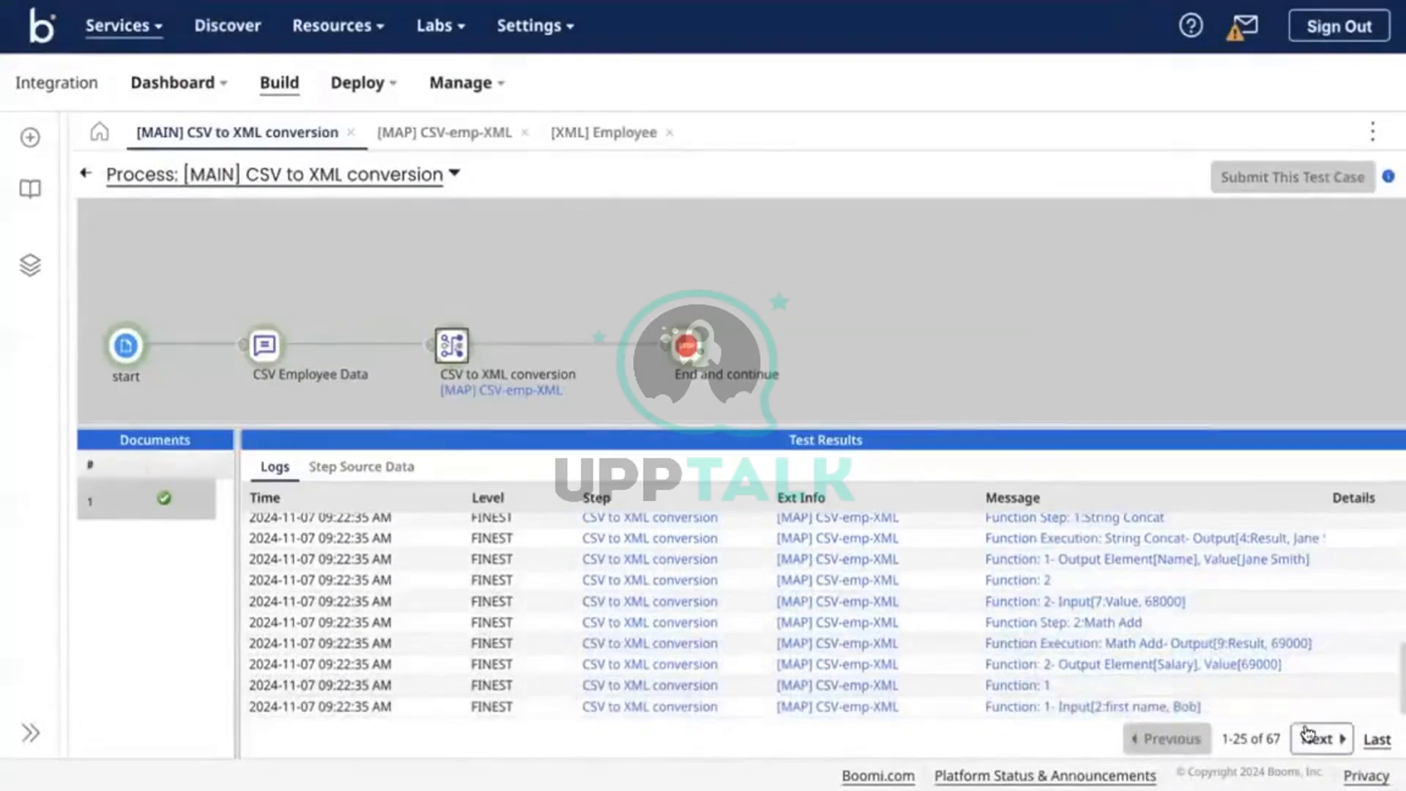
left_click(1309, 735)
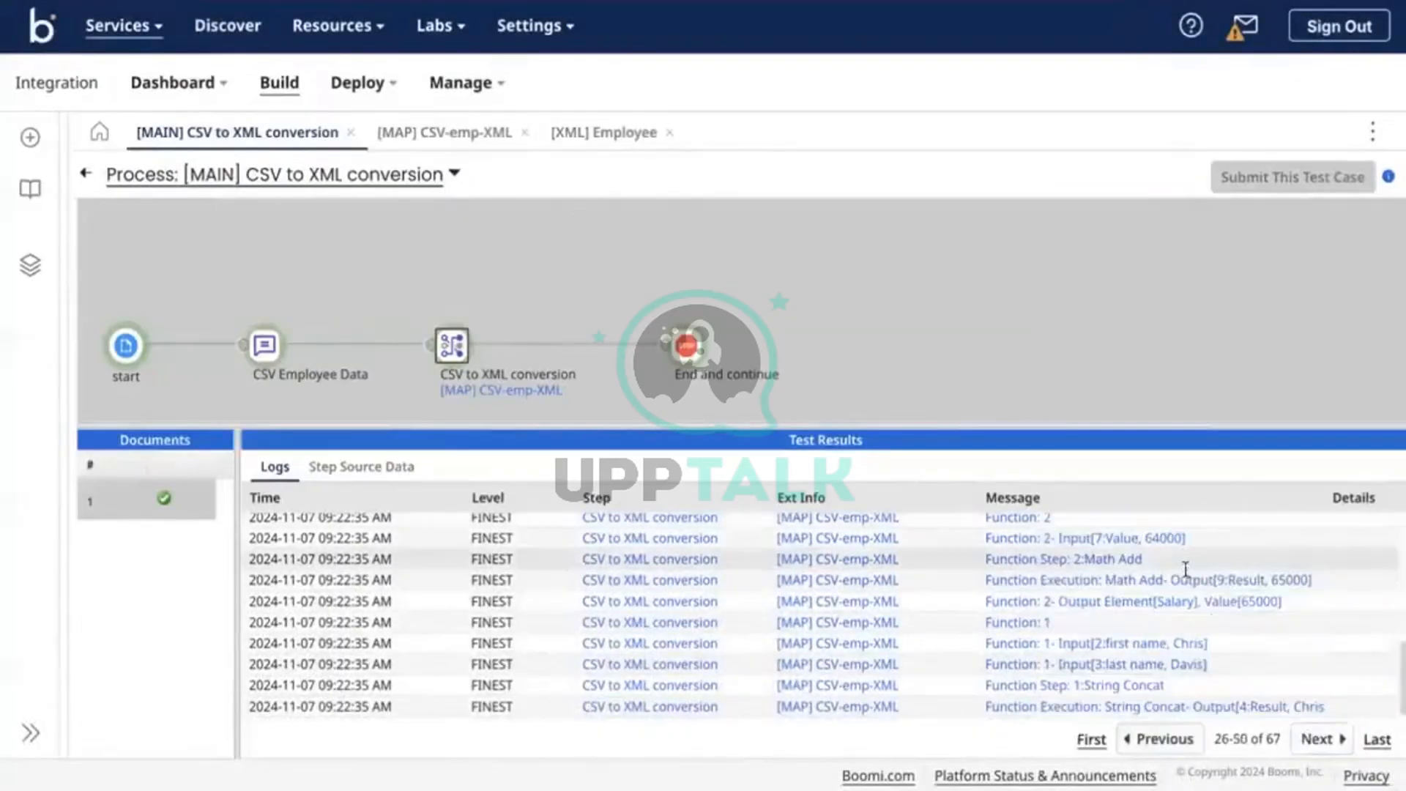
left_click(692, 342)
left_click(366, 468)
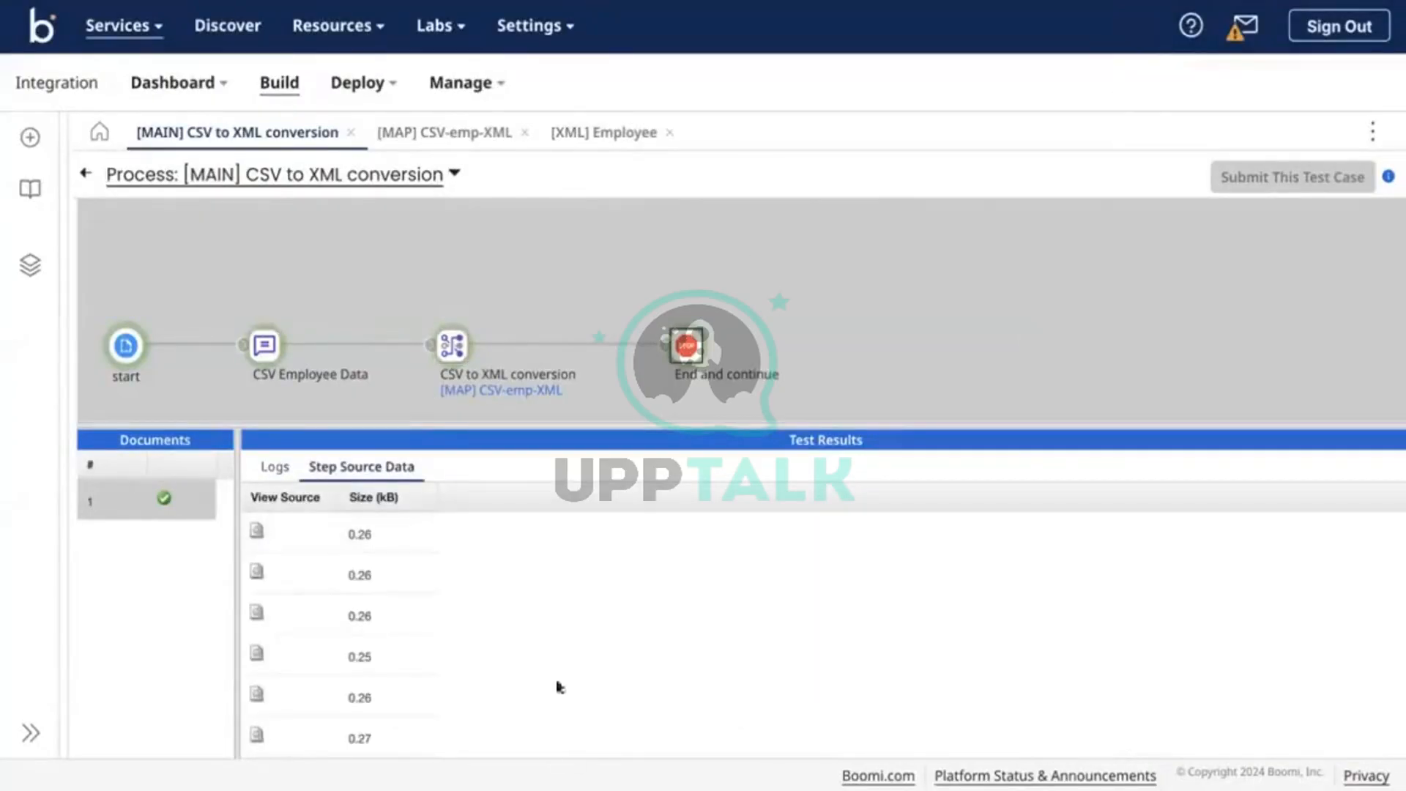
Switch to the Boomi Training Session Notes in Google Docs and start a numbered list headed "Two limitations in test mode" below the file formats line
key("ctrl+Tab")
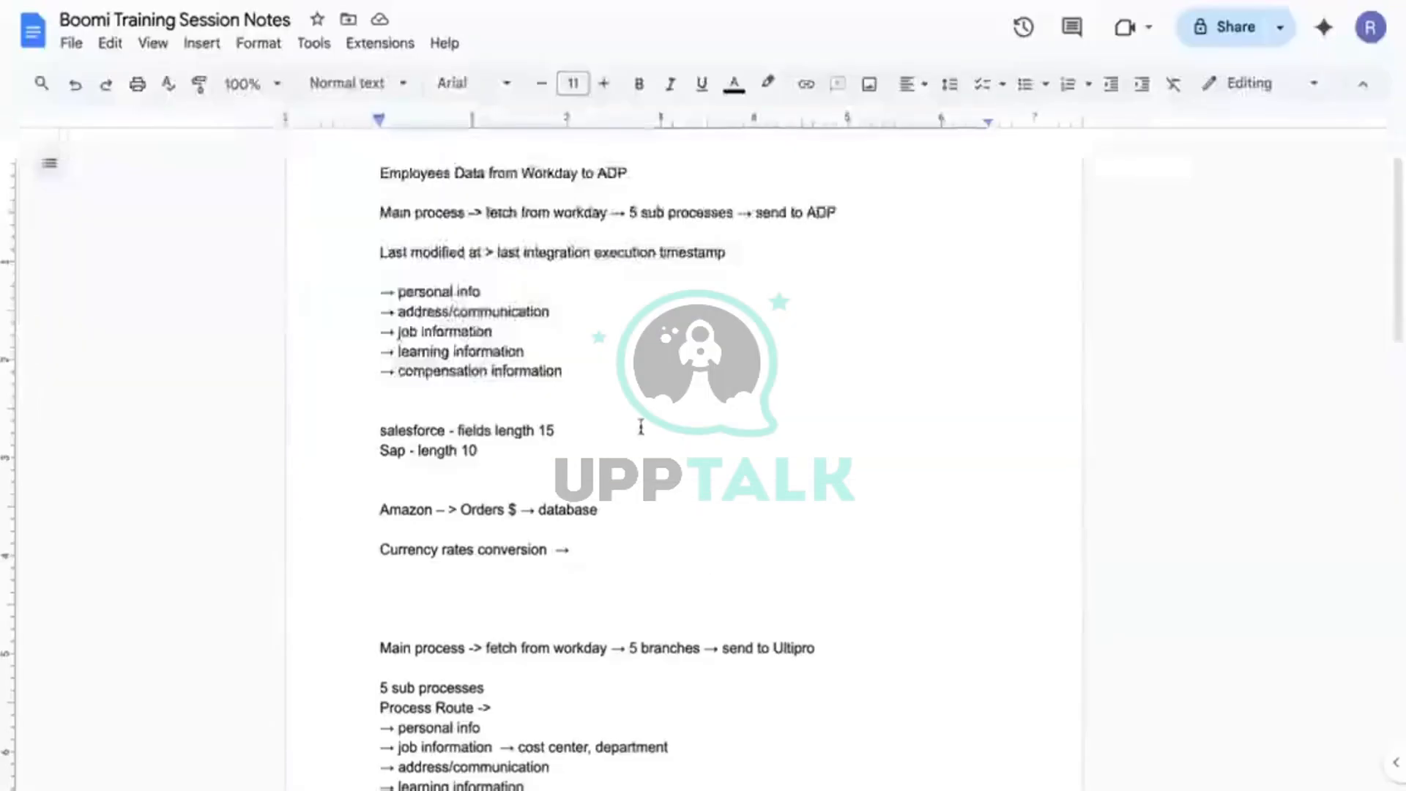
scroll(515, 471, "down", 14)
scroll(512, 463, "up", 7)
scroll(512, 463, "up", 2)
left_click(416, 534)
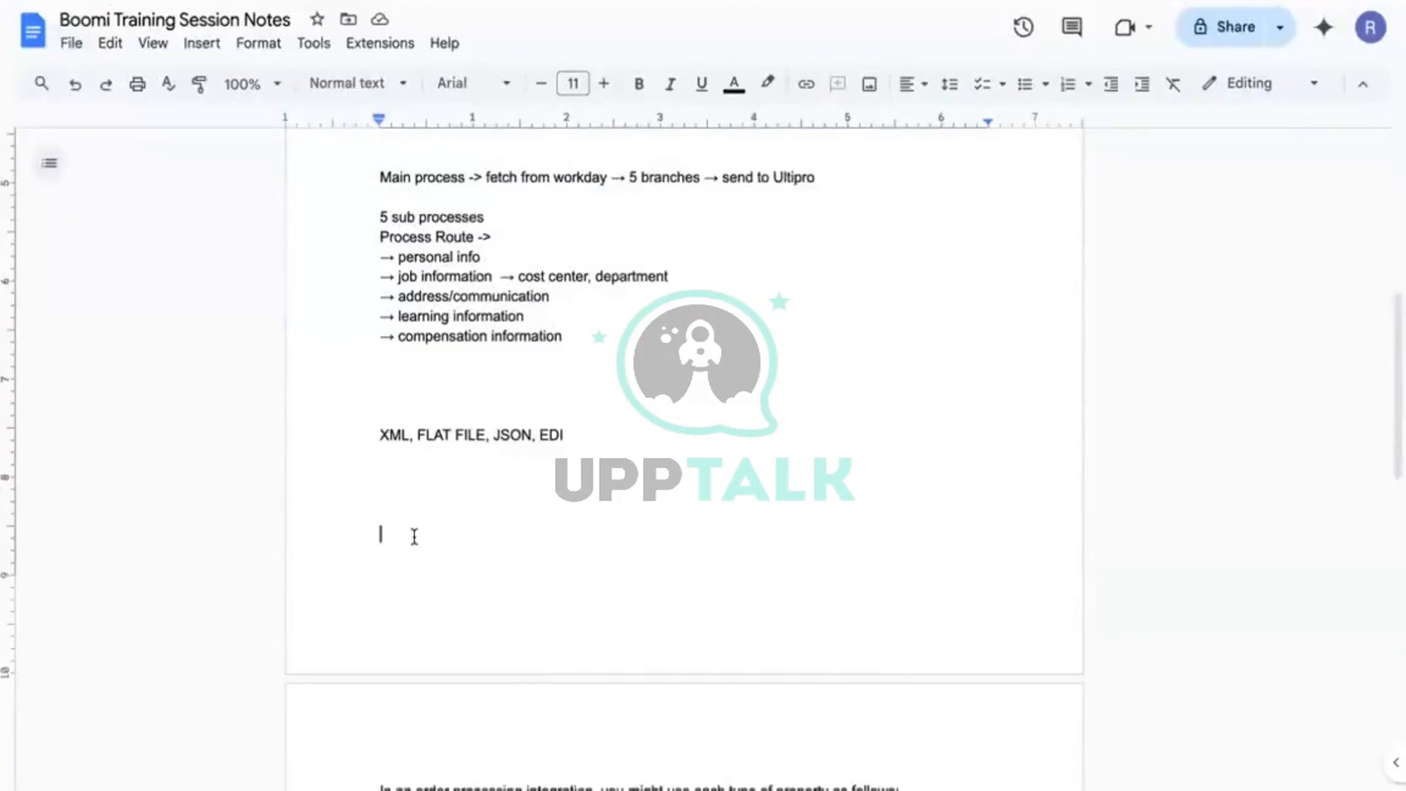
type("Tw")
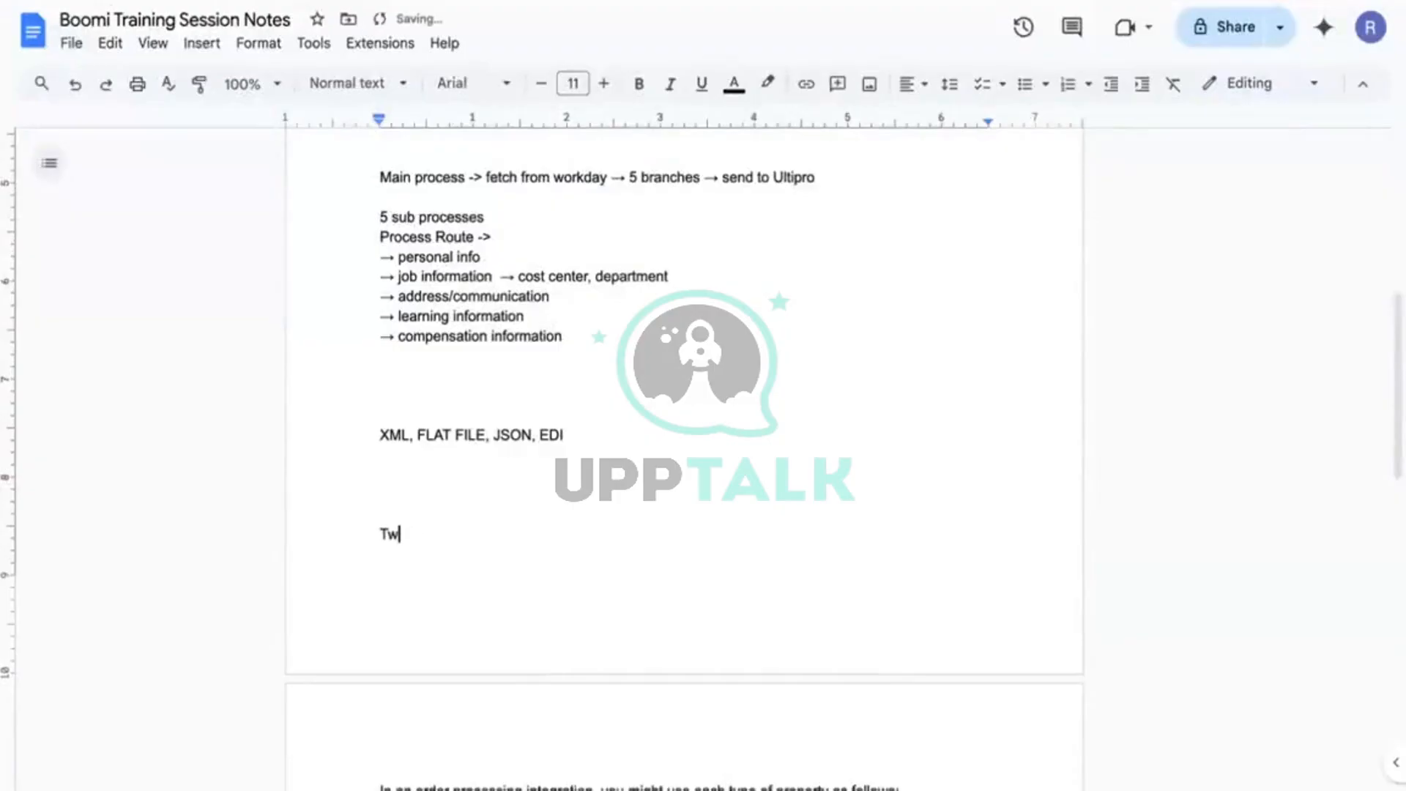
type("o limitations o")
key("BackSpace")
type("in test ")
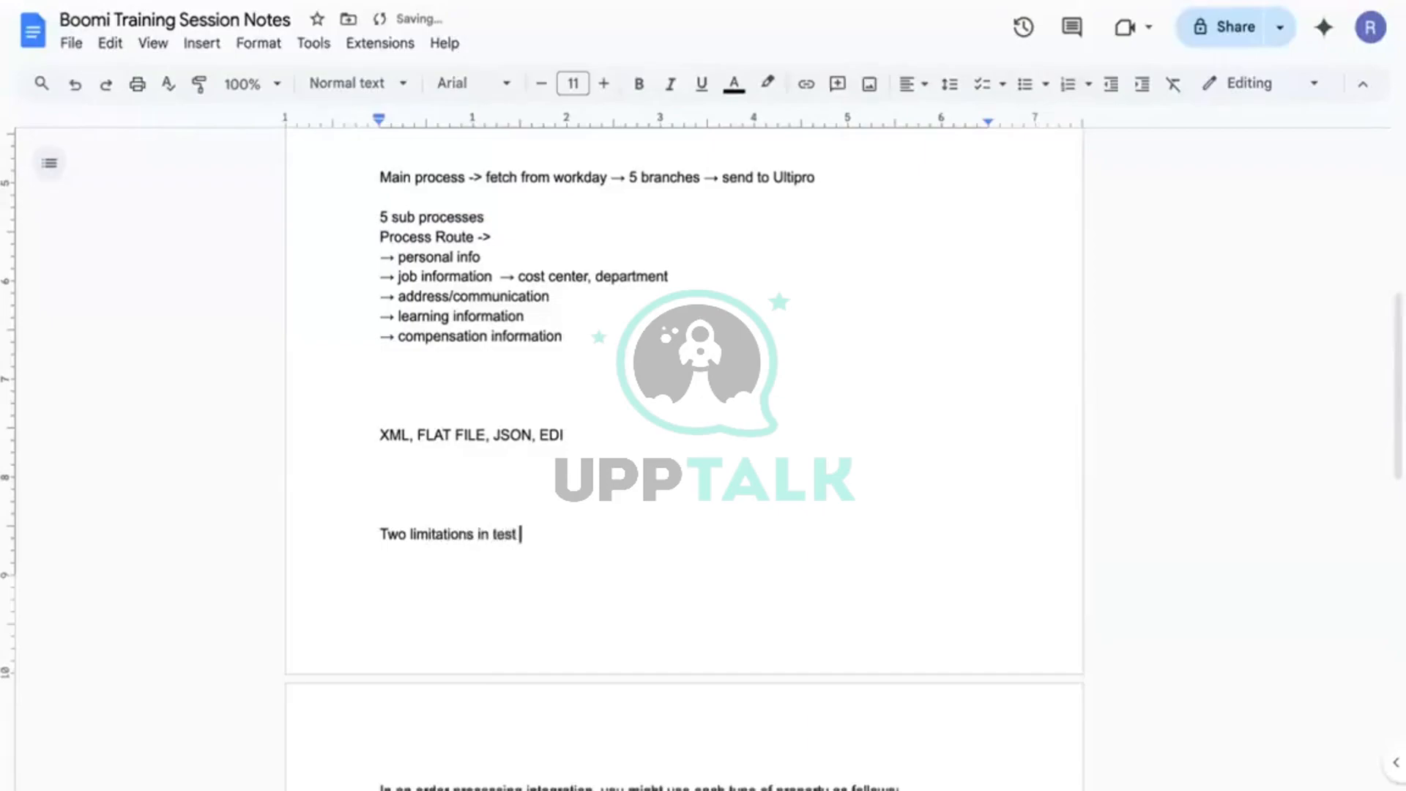
type("mode")
key("Return")
type("1. ")
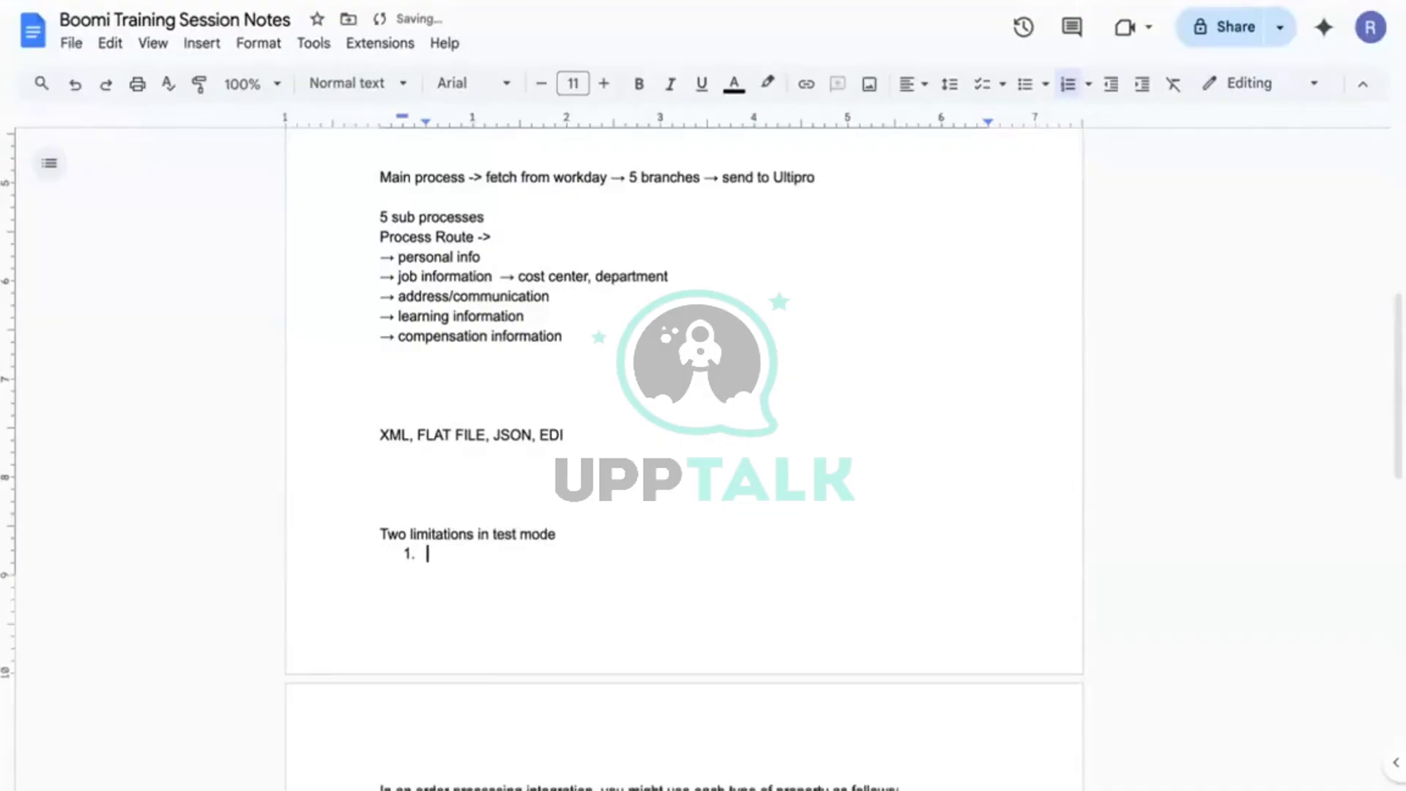
Write "10MB → data size cannot exceed this" as the first list item and start a second item
type("fi")
key("BackSpace")
key("BackSpace")
type("10MB ")
type("-")
type("> data ")
type("siz")
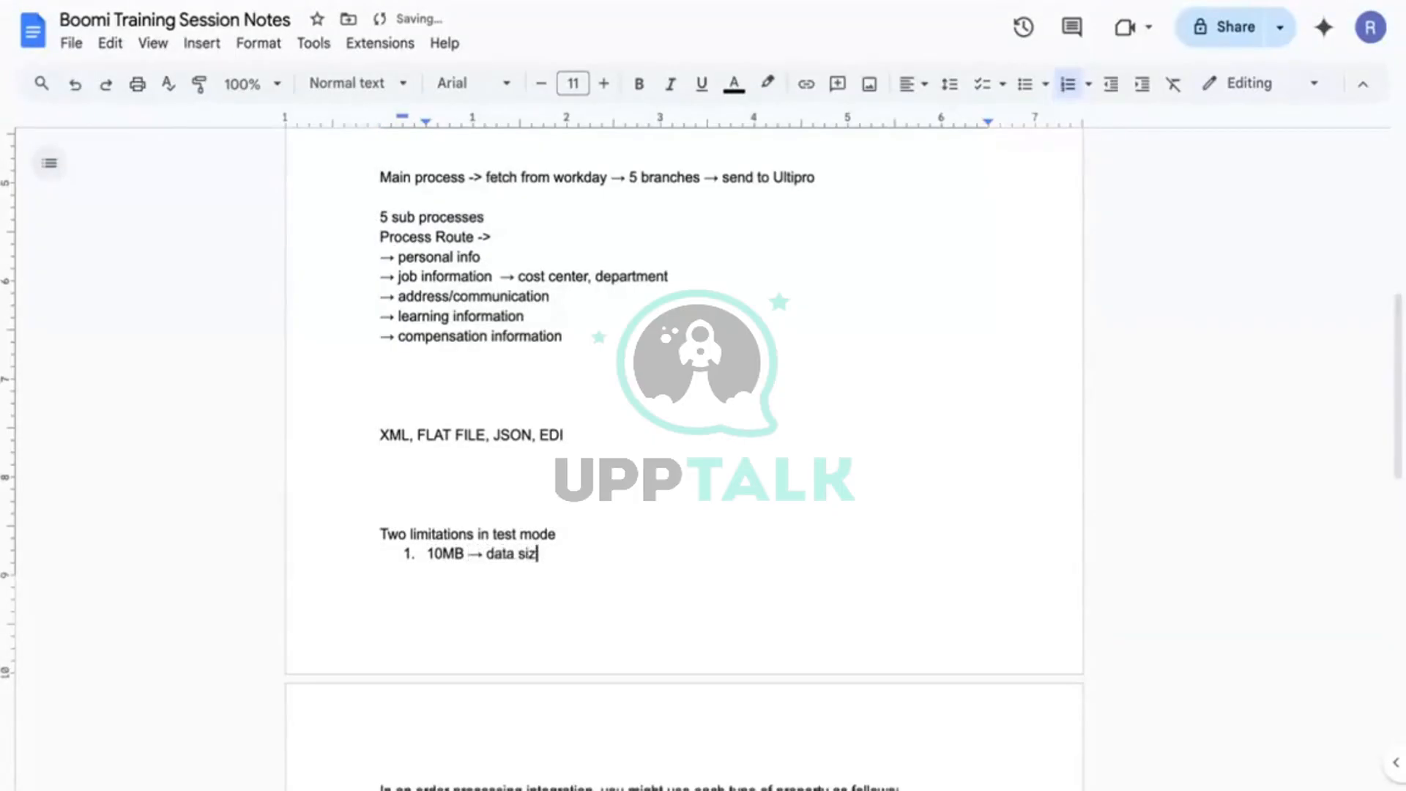
type("e cannot exceed this")
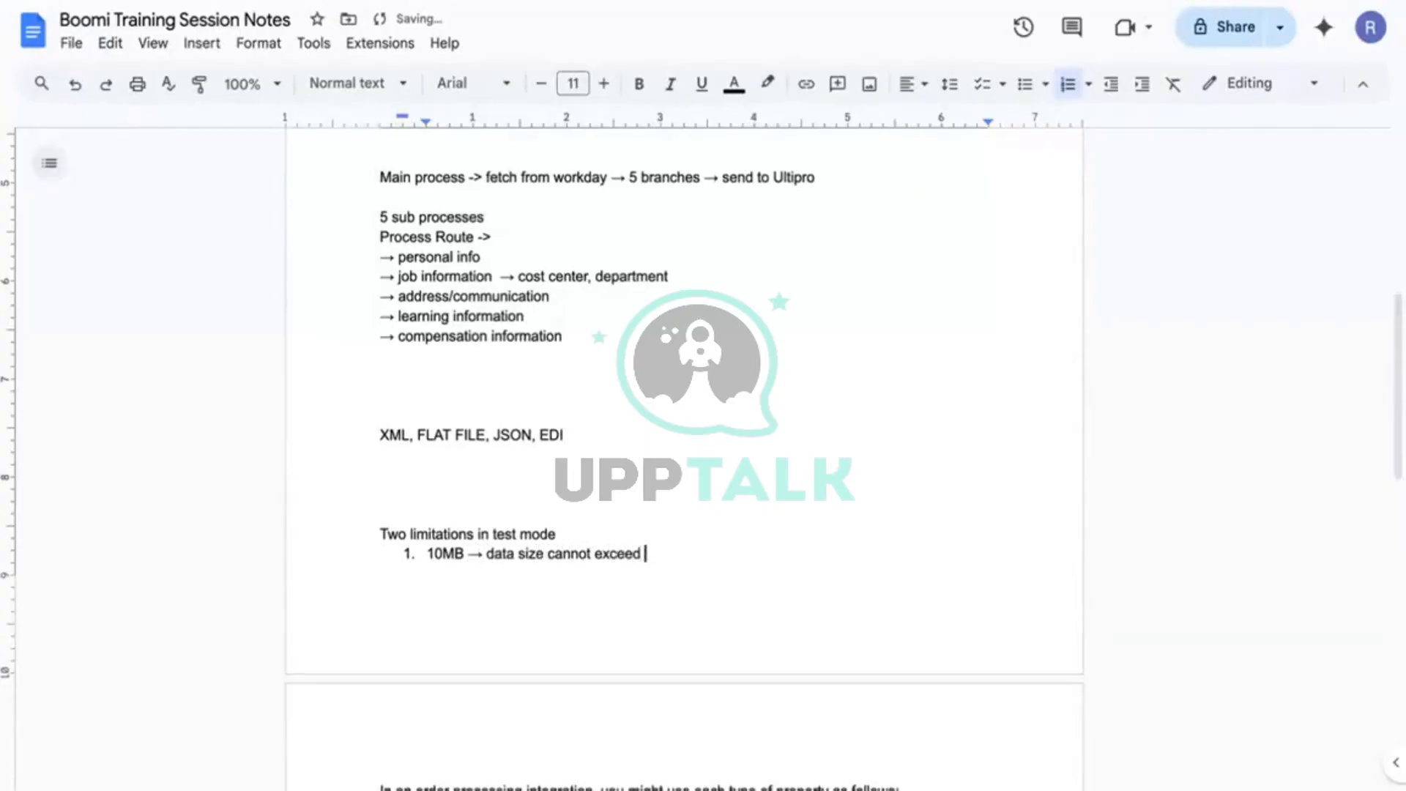
key("Return")
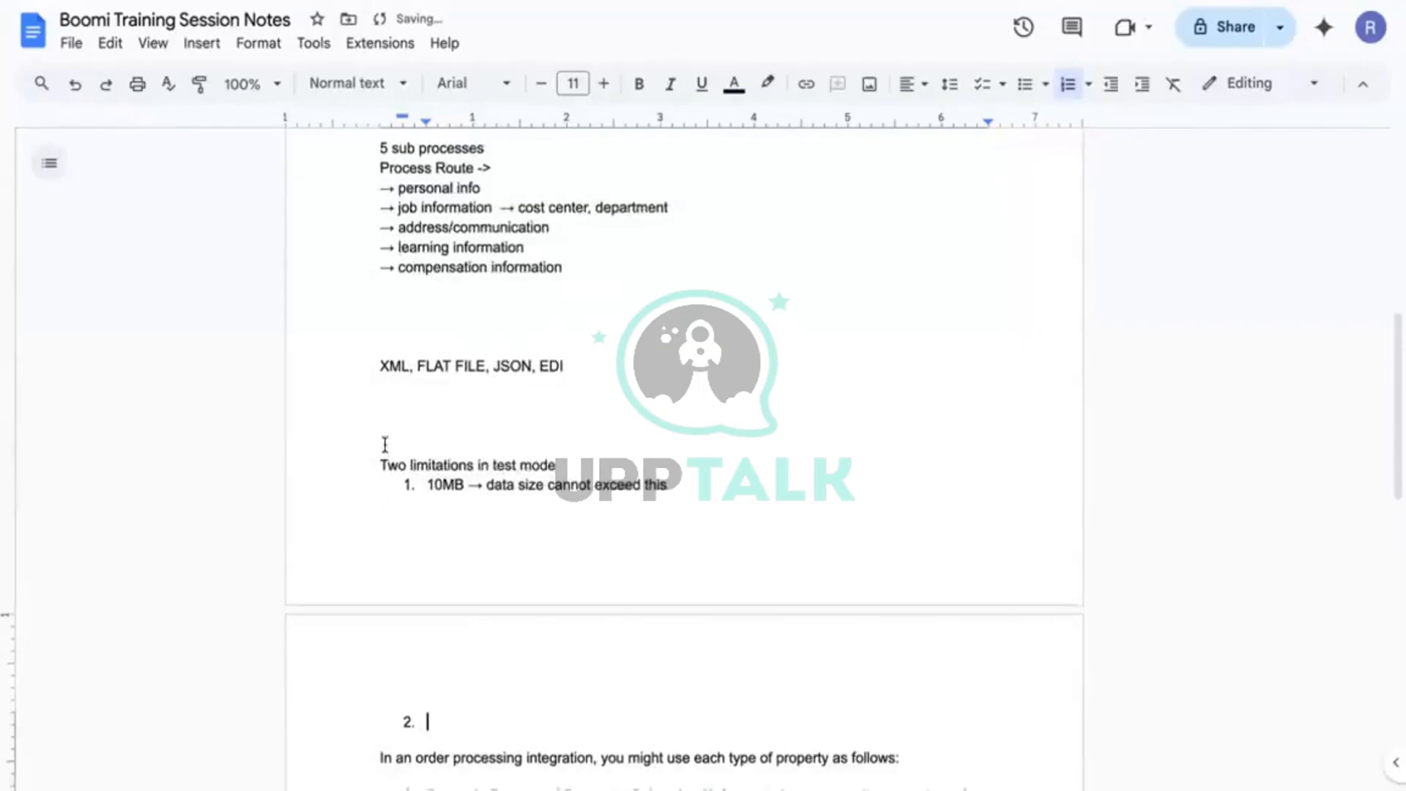
Push the test mode limitations onto the next page with blank lines above the heading, keeping an empty second list item ready
left_click(381, 416)
key("Return")
key("Return")
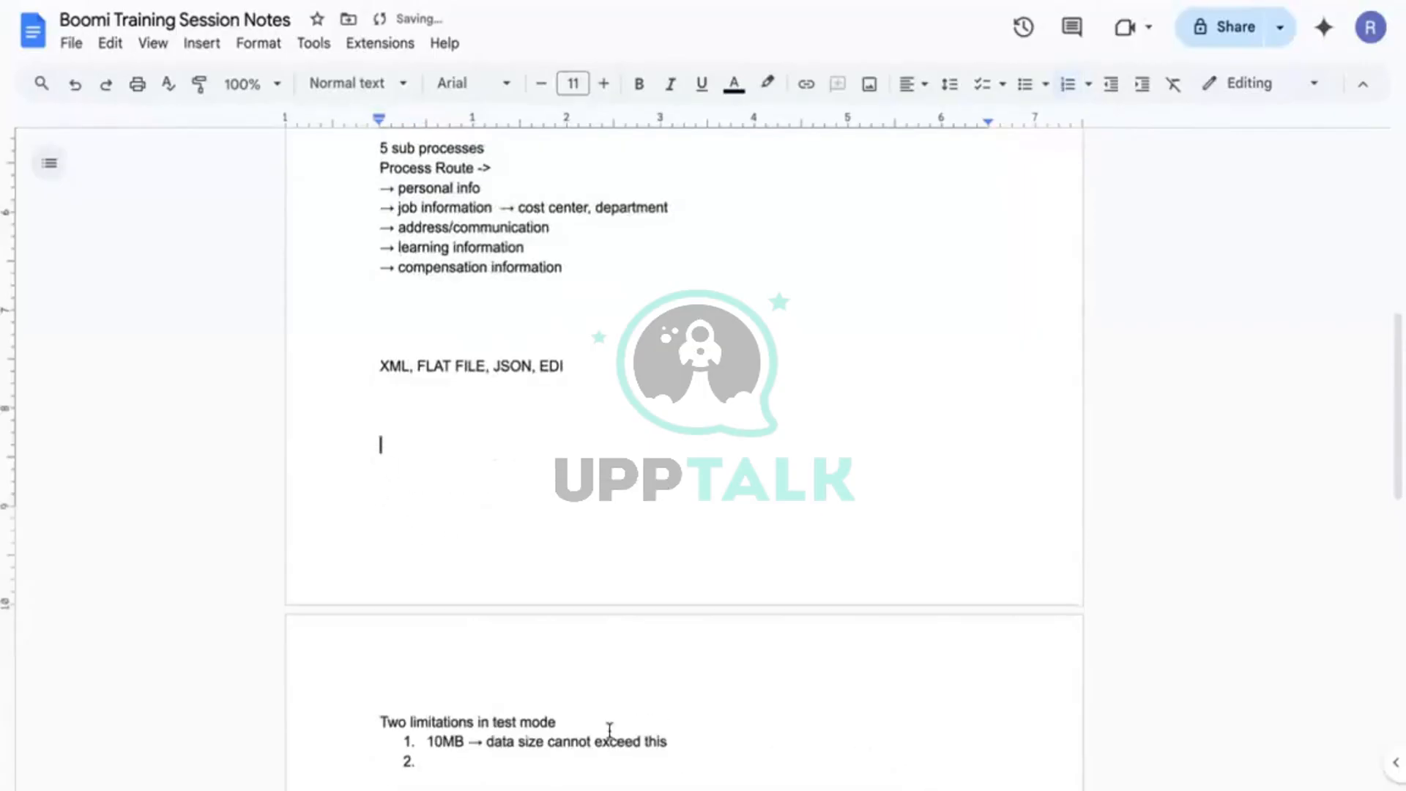
scroll(609, 730, "down", 3)
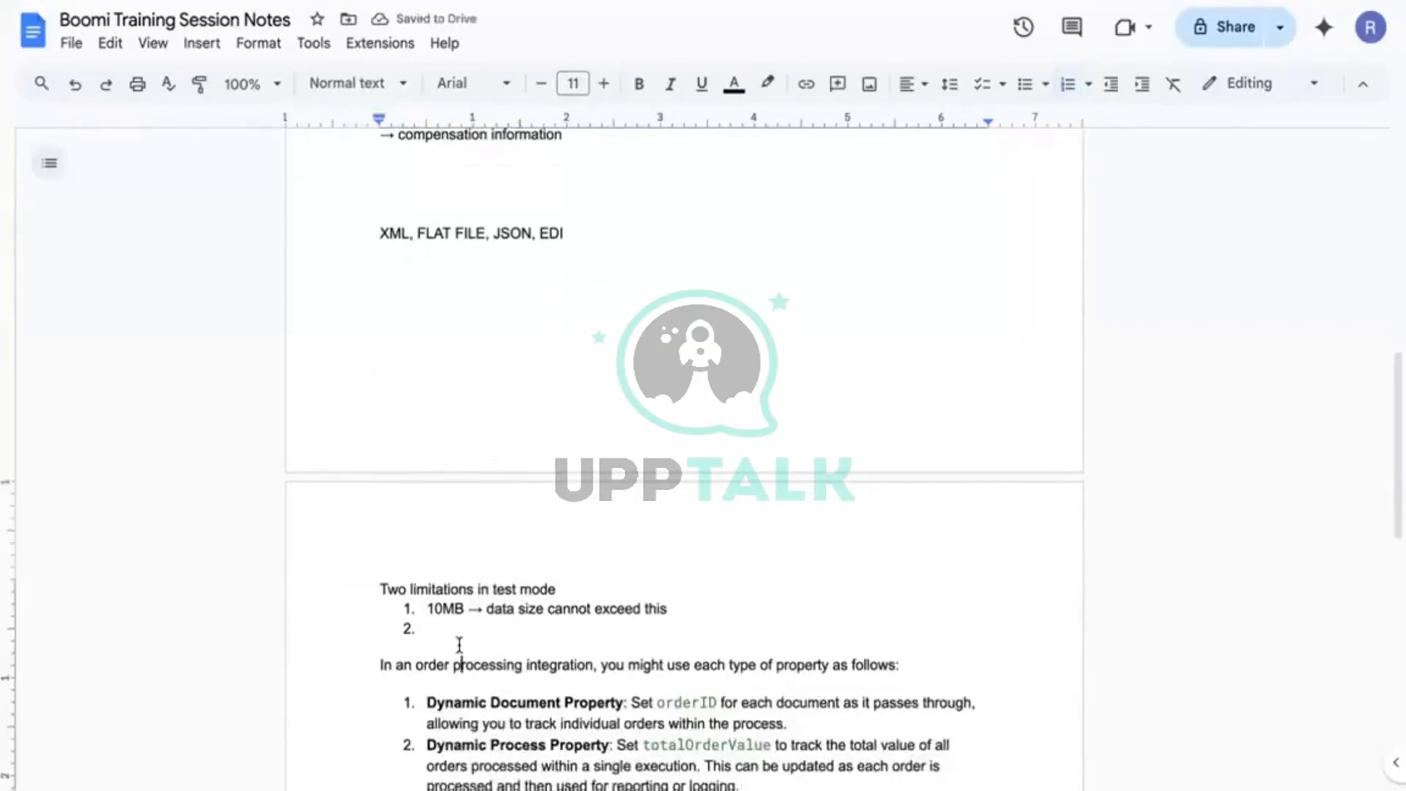
left_click(482, 631)
key("BackSpace")
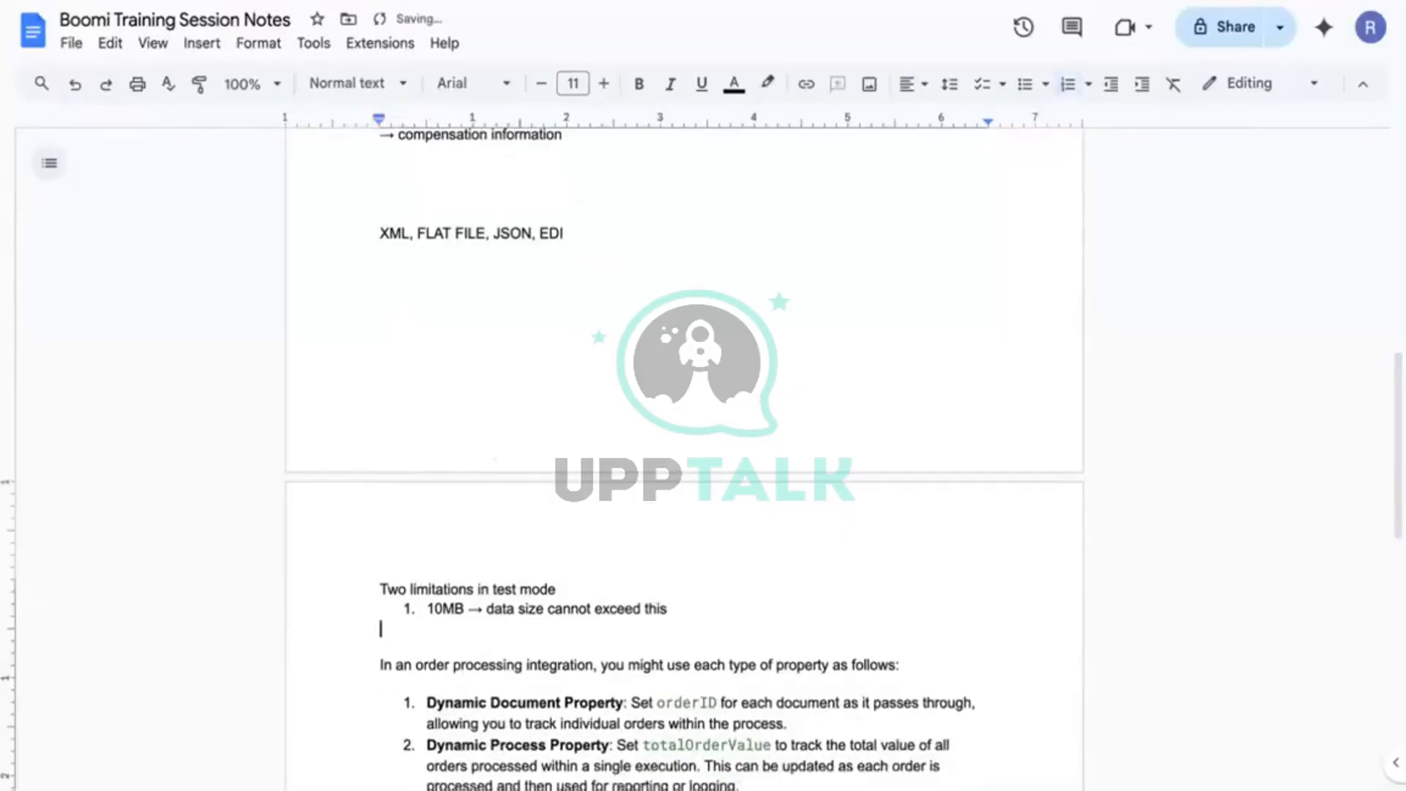
key("BackSpace")
key("Return")
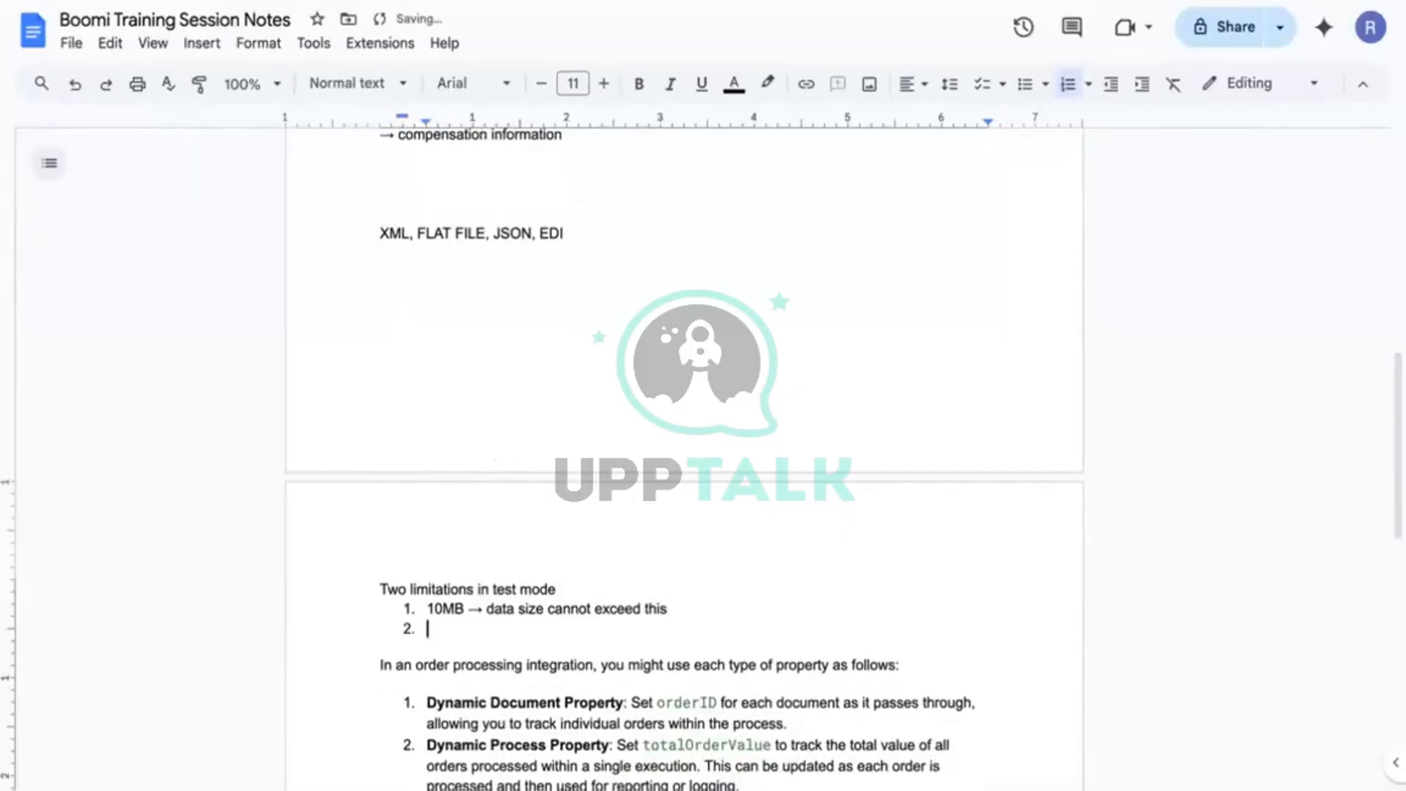
Insert about thirteen blank lines between the limitations list and the order processing integration paragraph
left_click(380, 667)
key("Return")
key("Return")
key("Return")
key("Return")
key("Return")
key("Return")
key("Return")
key("Return")
key("Return")
key("Return")
key("Return")
key("Return")
key("Return")
scroll(516, 289, "down", 4)
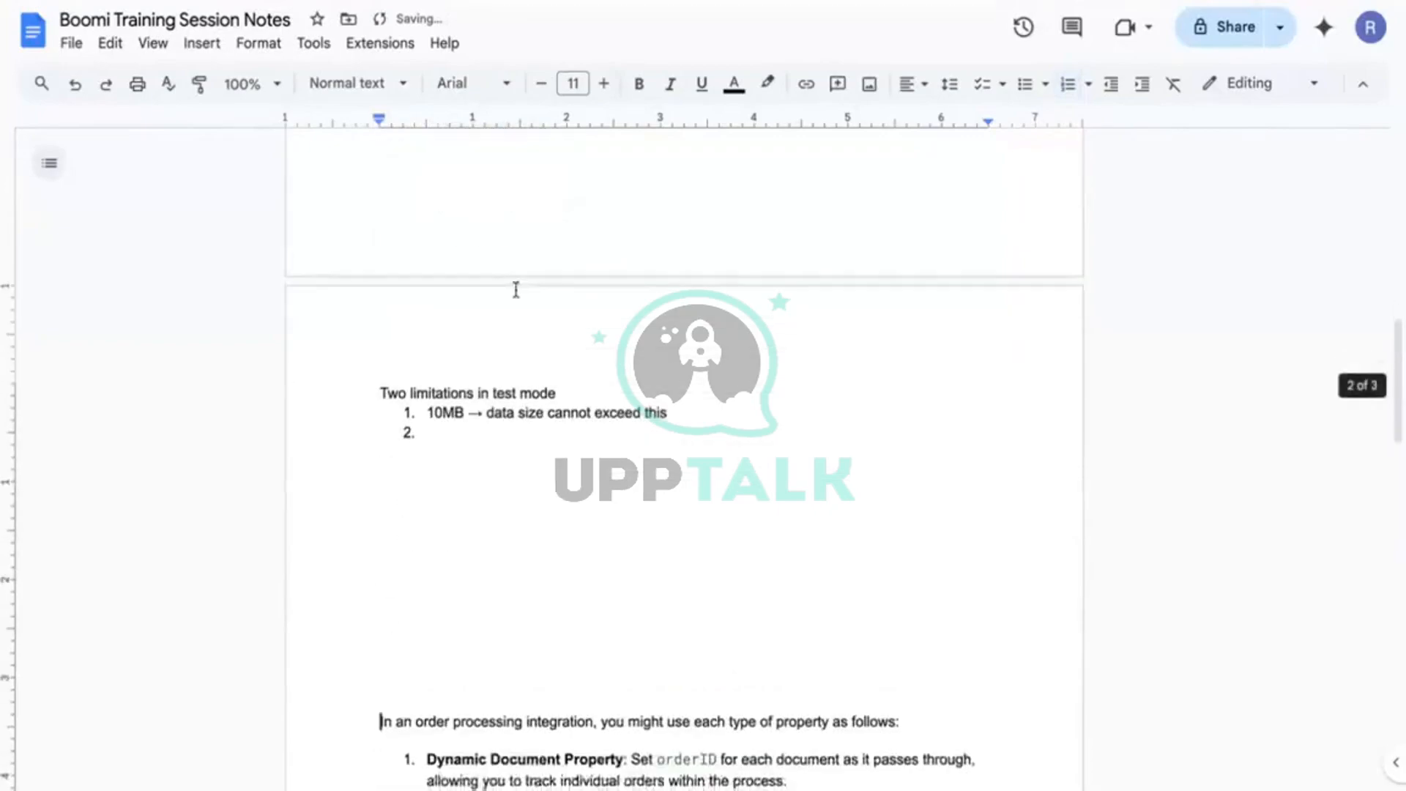
Write "Cannot process more than 100 documents." as the second limitation in the list
left_click(454, 425)
type("10")
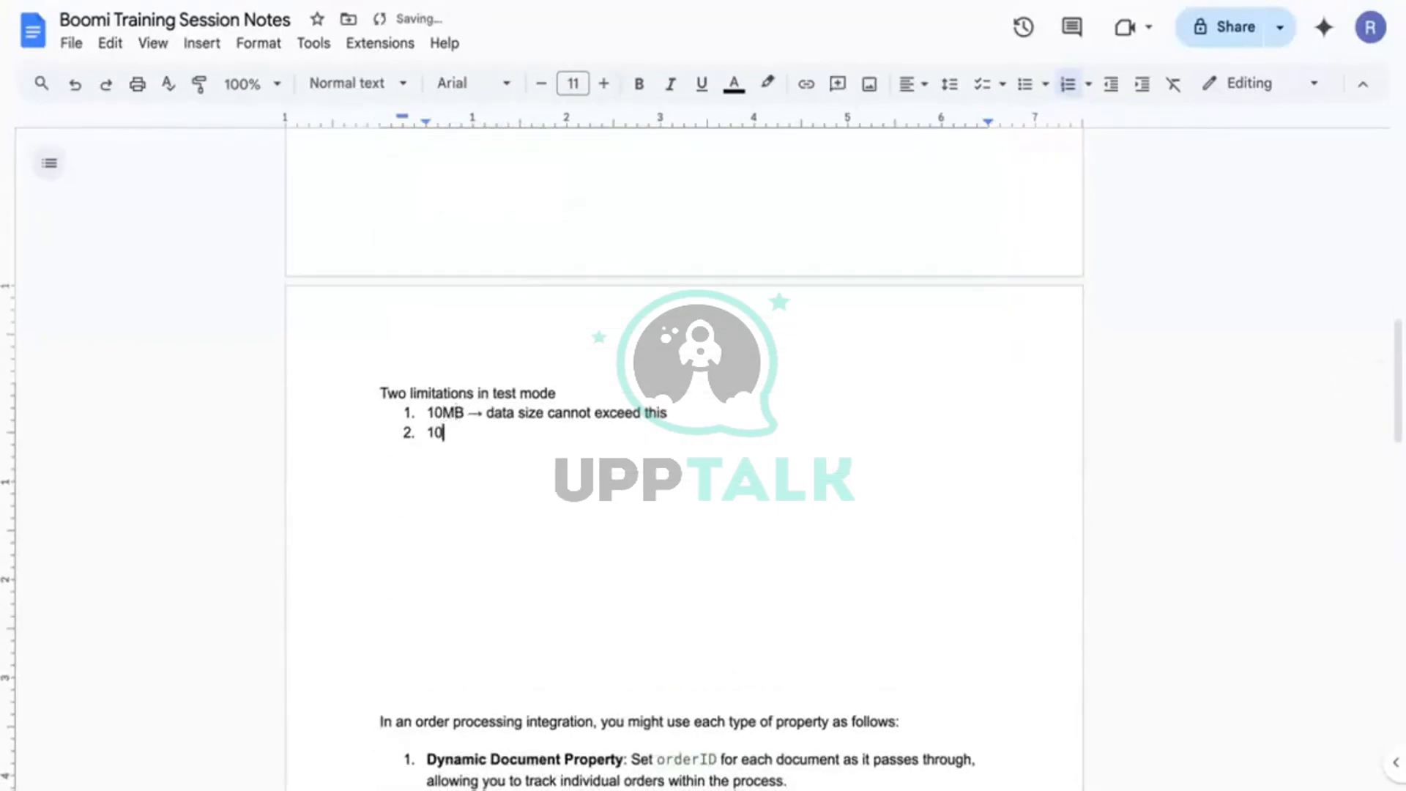
type("0")
left_click(495, 419)
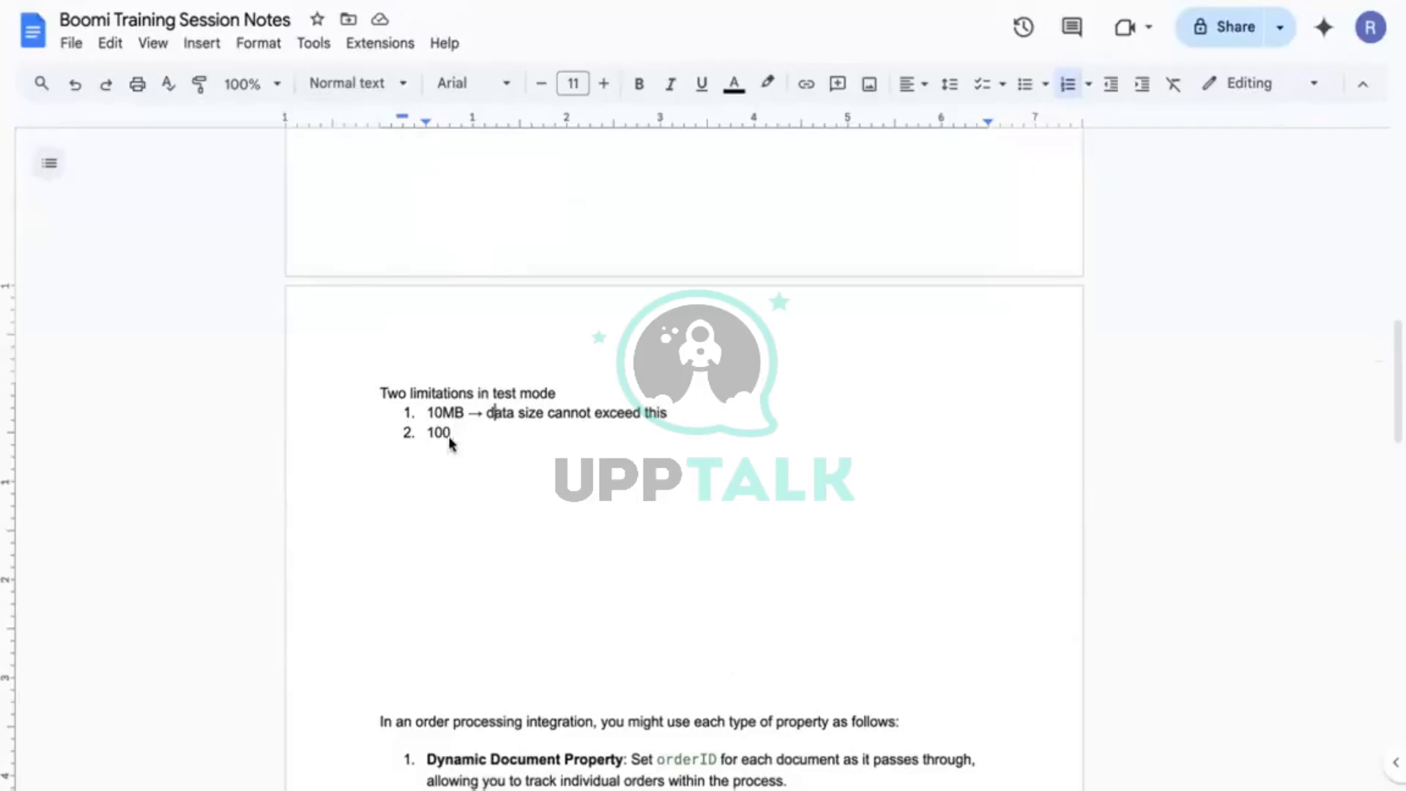
double_click(476, 437)
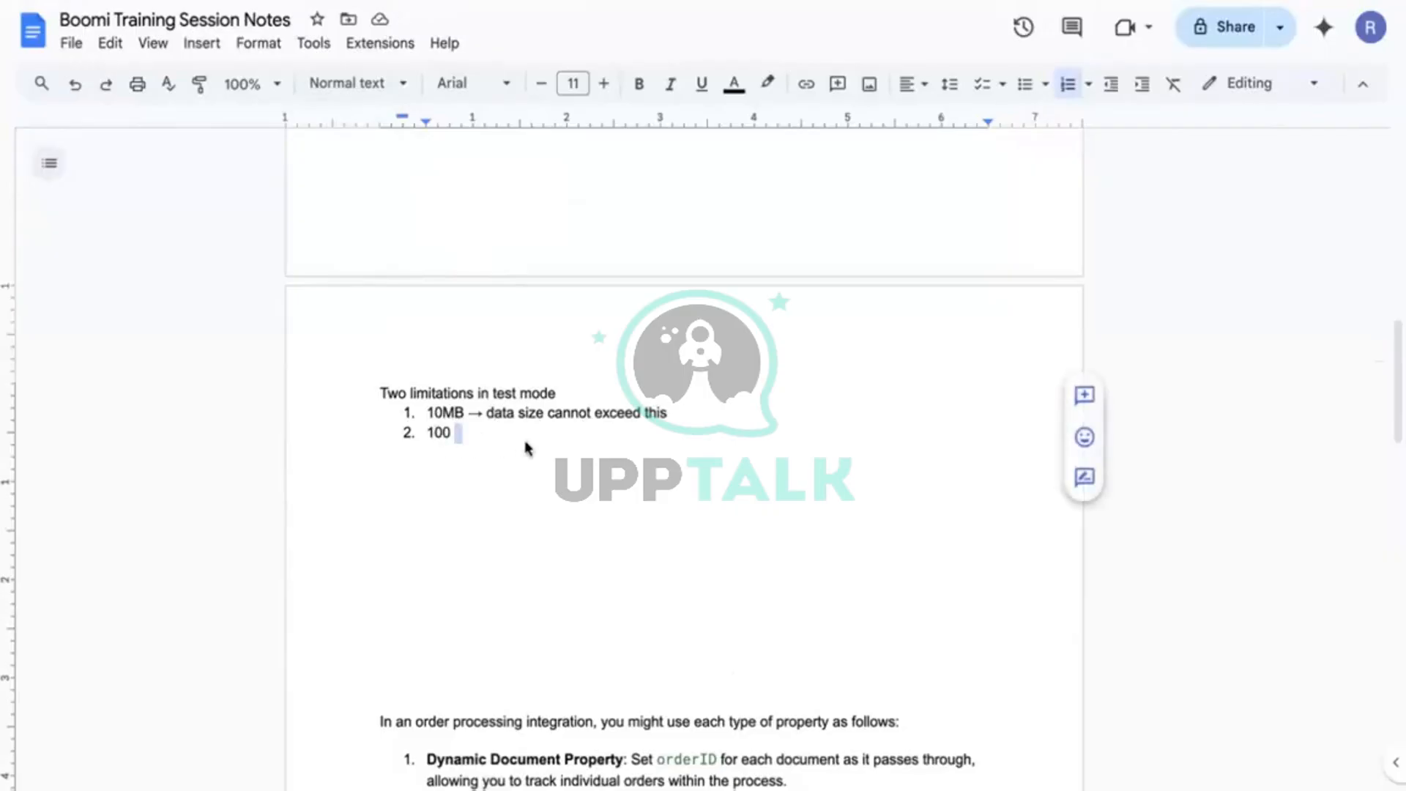
left_click(498, 437)
type("more")
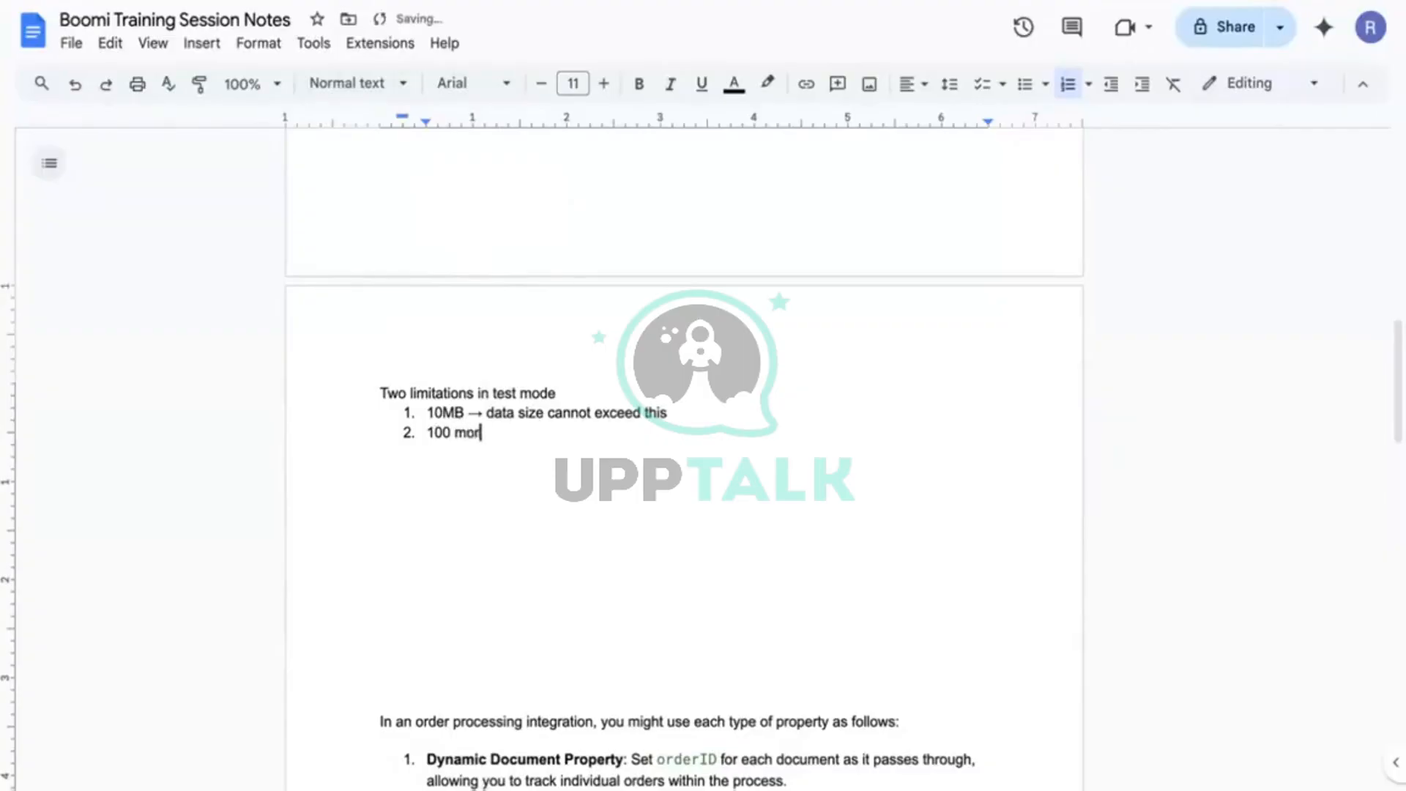
key("BackSpace")
key("BackSpace")
key("BackSpace")
key("BackSpace")
key("BackSpace")
key("BackSpace")
key("BackSpace")
key("BackSpace")
type("cannot process more")
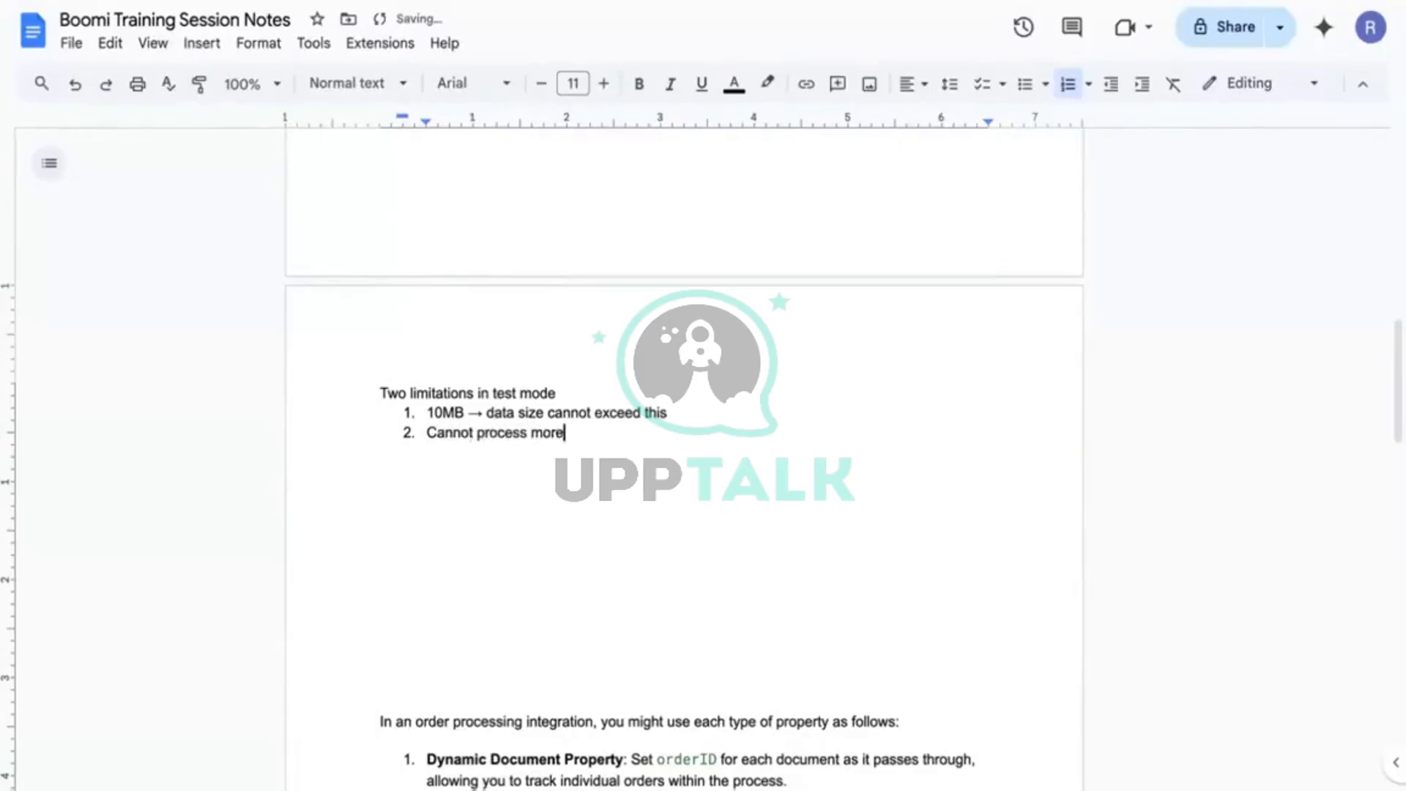
type(" than 100 documents.")
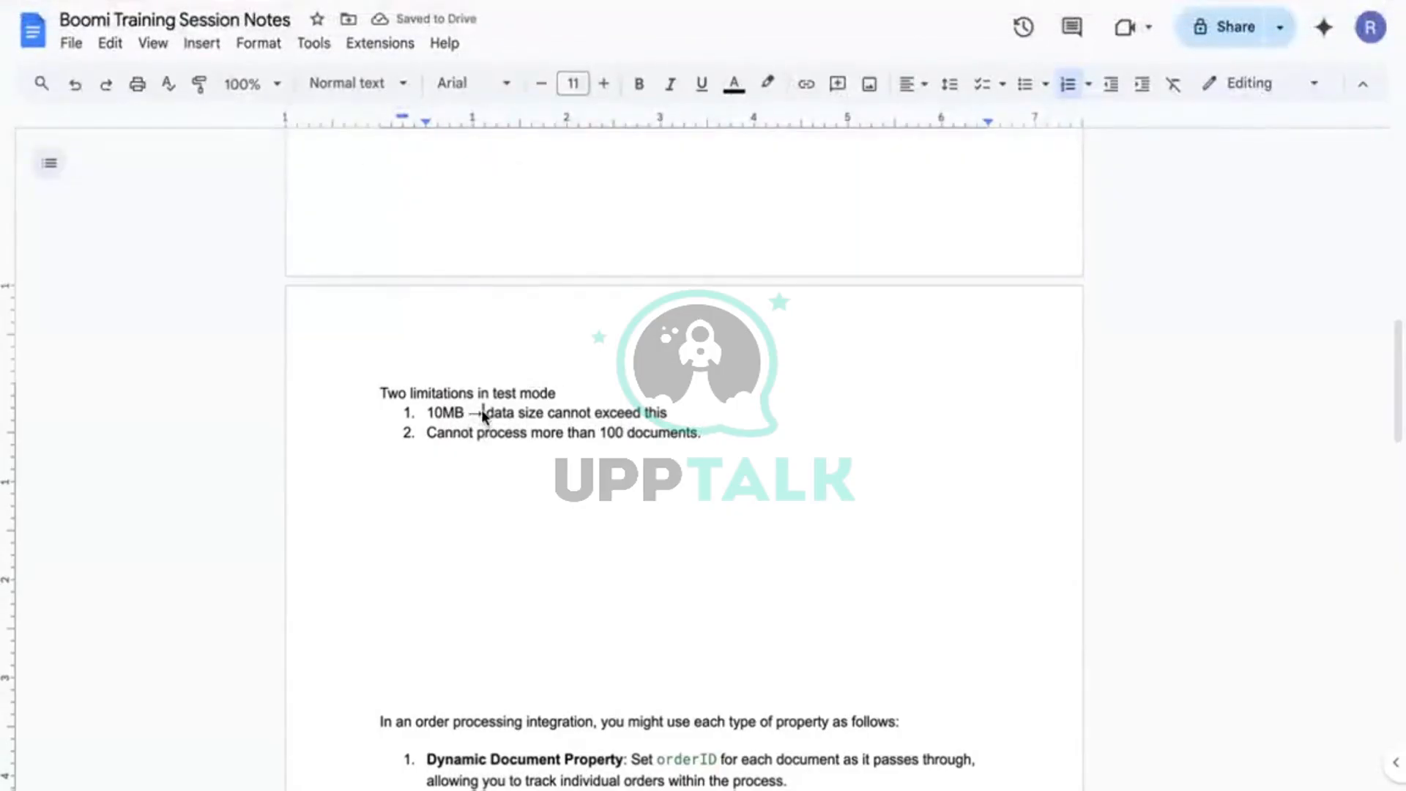
Reword the first limitation as "Data size cannot exceed 10MB"
key("BackSpace")
key("BackSpace")
key("BackSpace")
key("BackSpace")
key("BackSpace")
key("BackSpace")
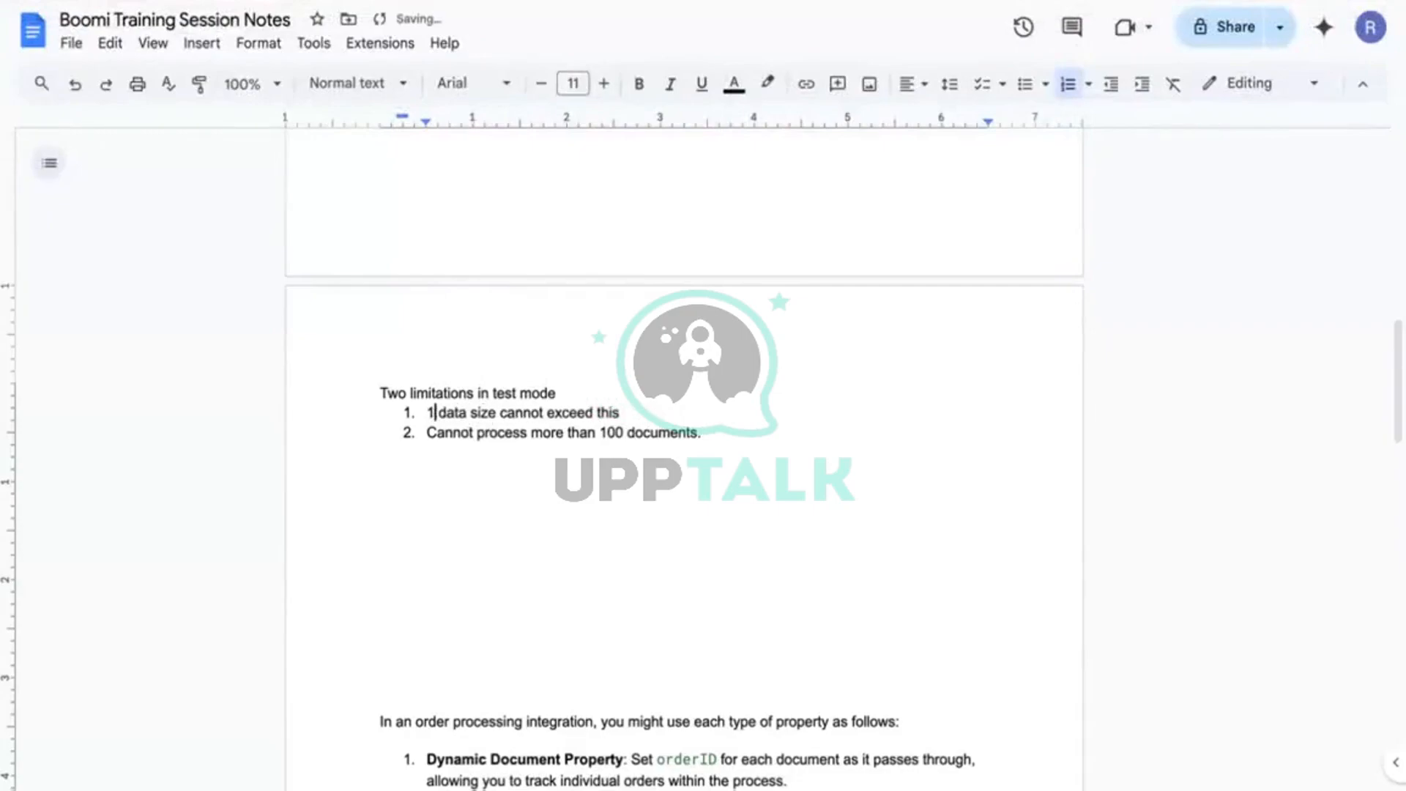
key("BackSpace")
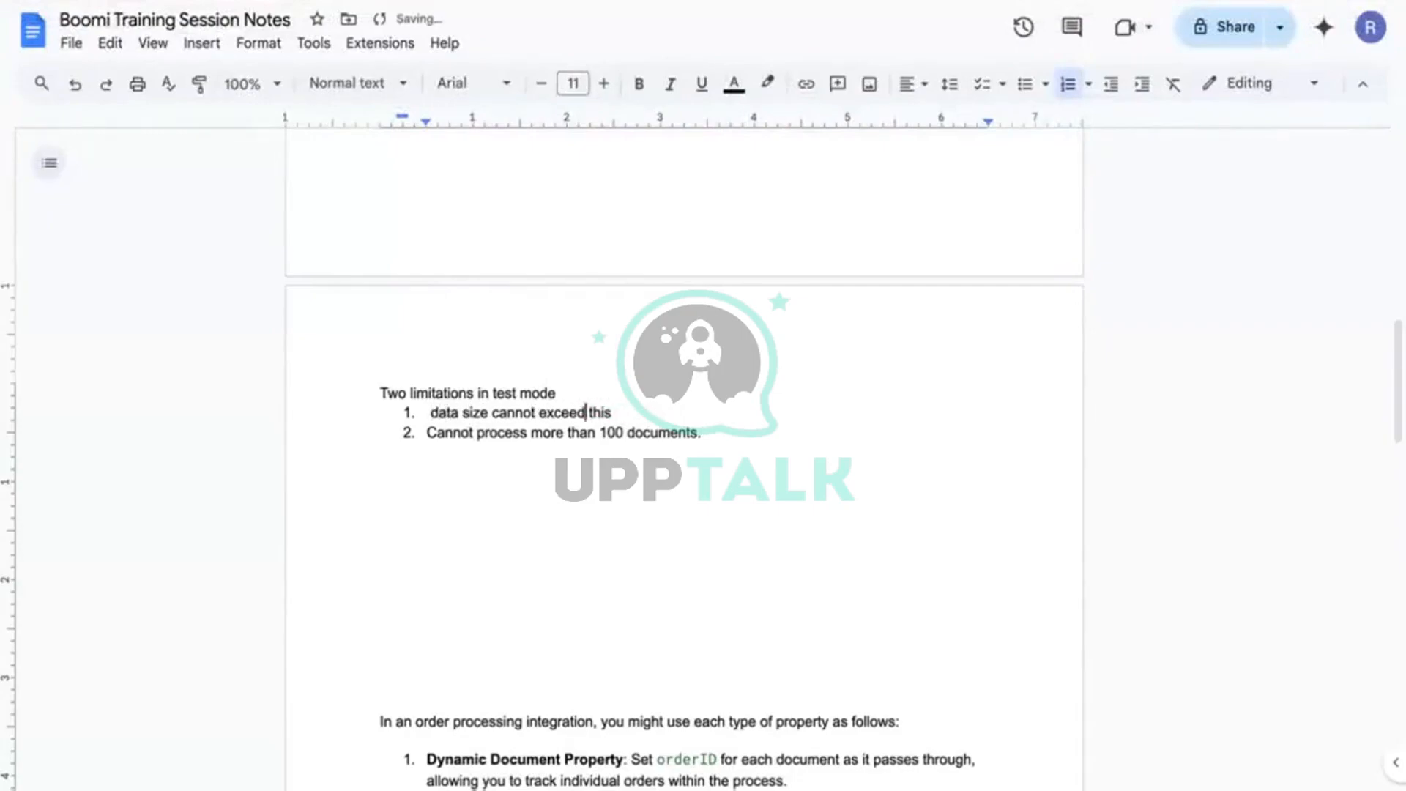
key("BackSpace")
key("BackSpace")
key("BackSpace")
type("10MB")
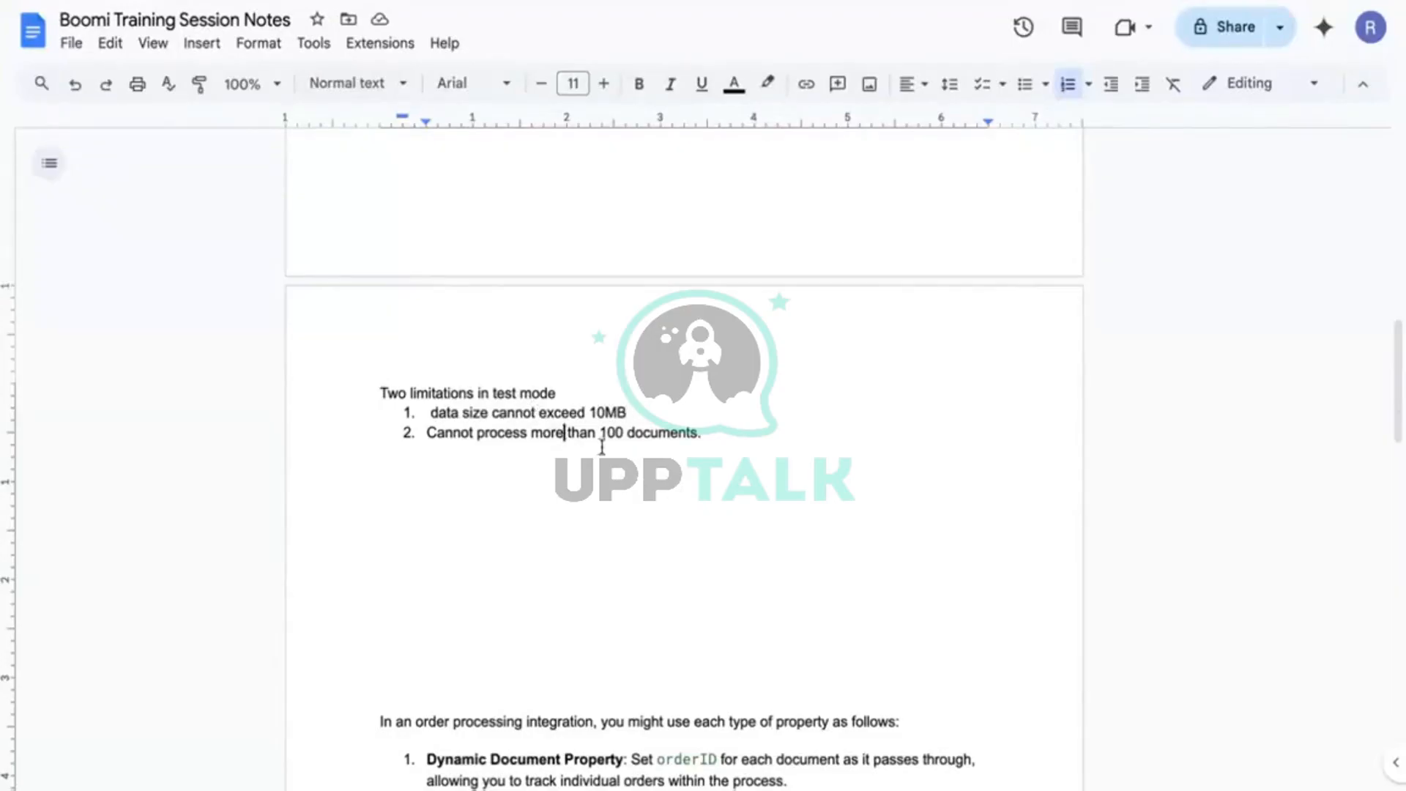
left_click(439, 413)
key("BackSpace")
type("D")
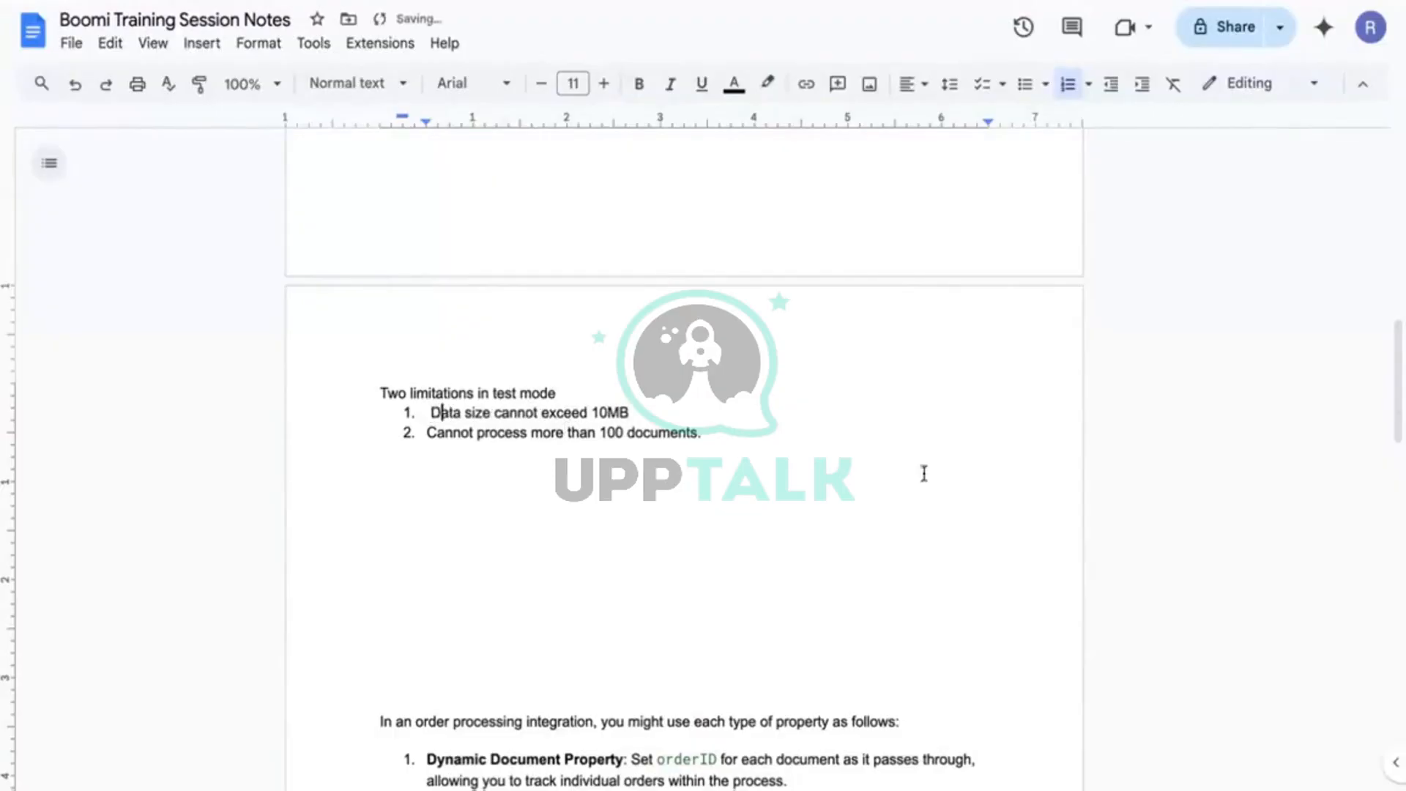
left_click(679, 478)
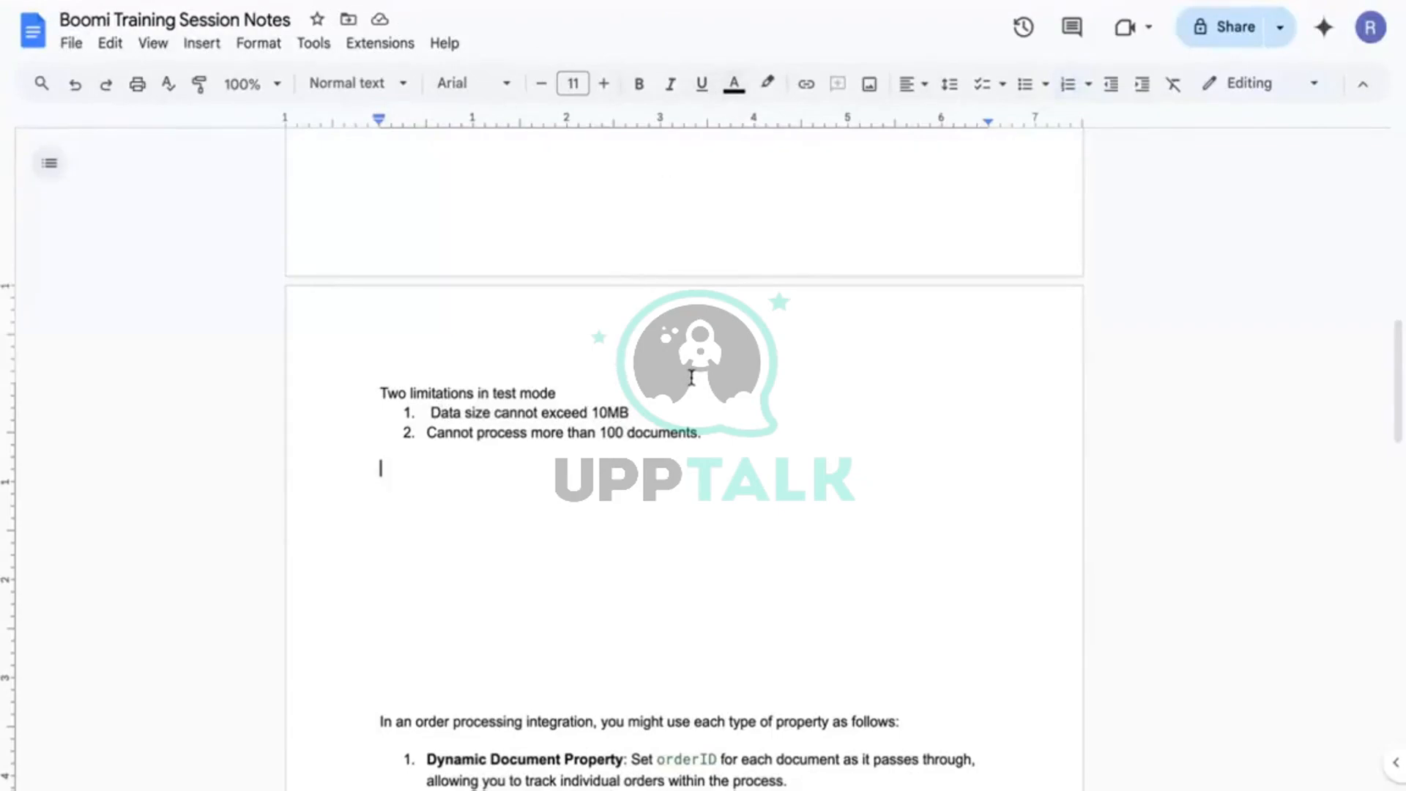
left_click(581, 433)
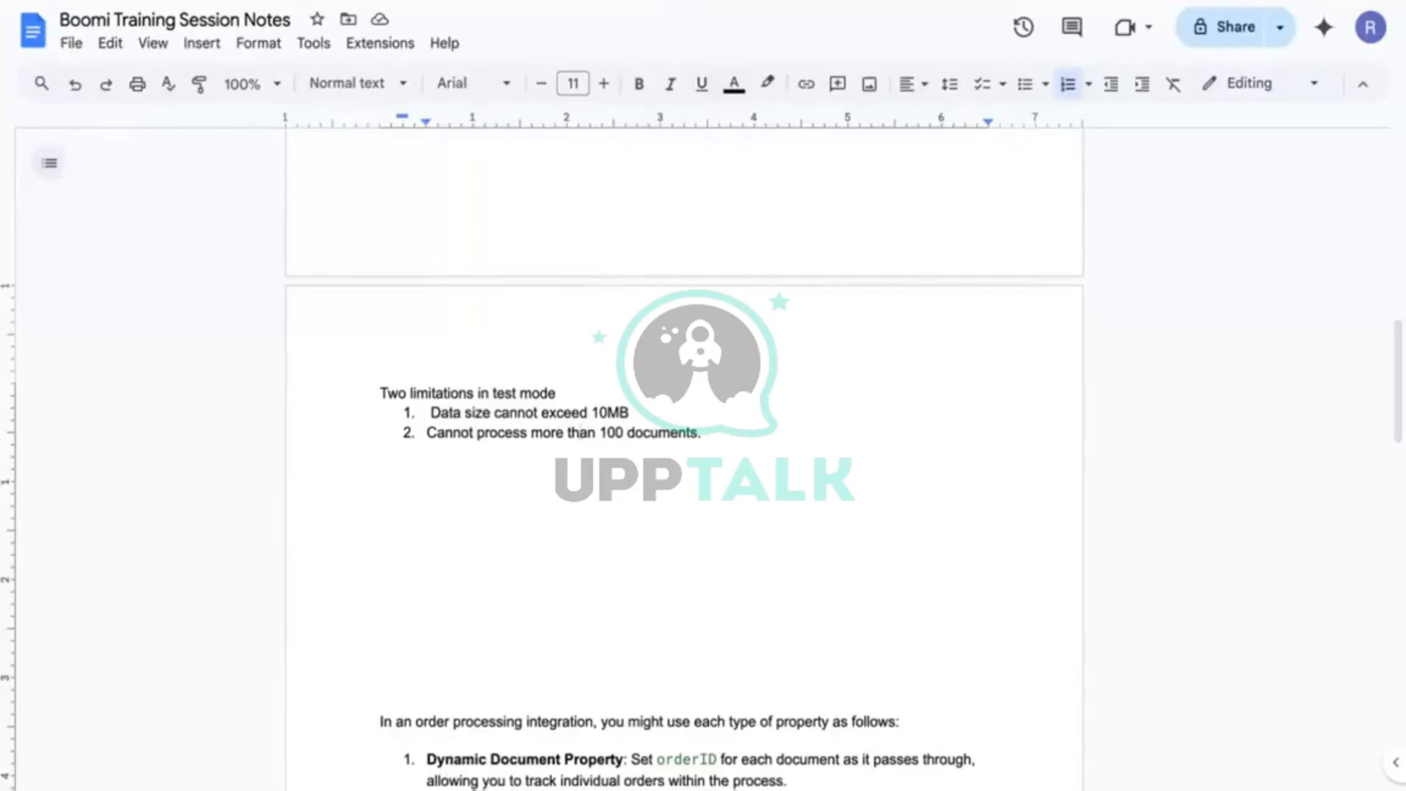
left_click(573, 394)
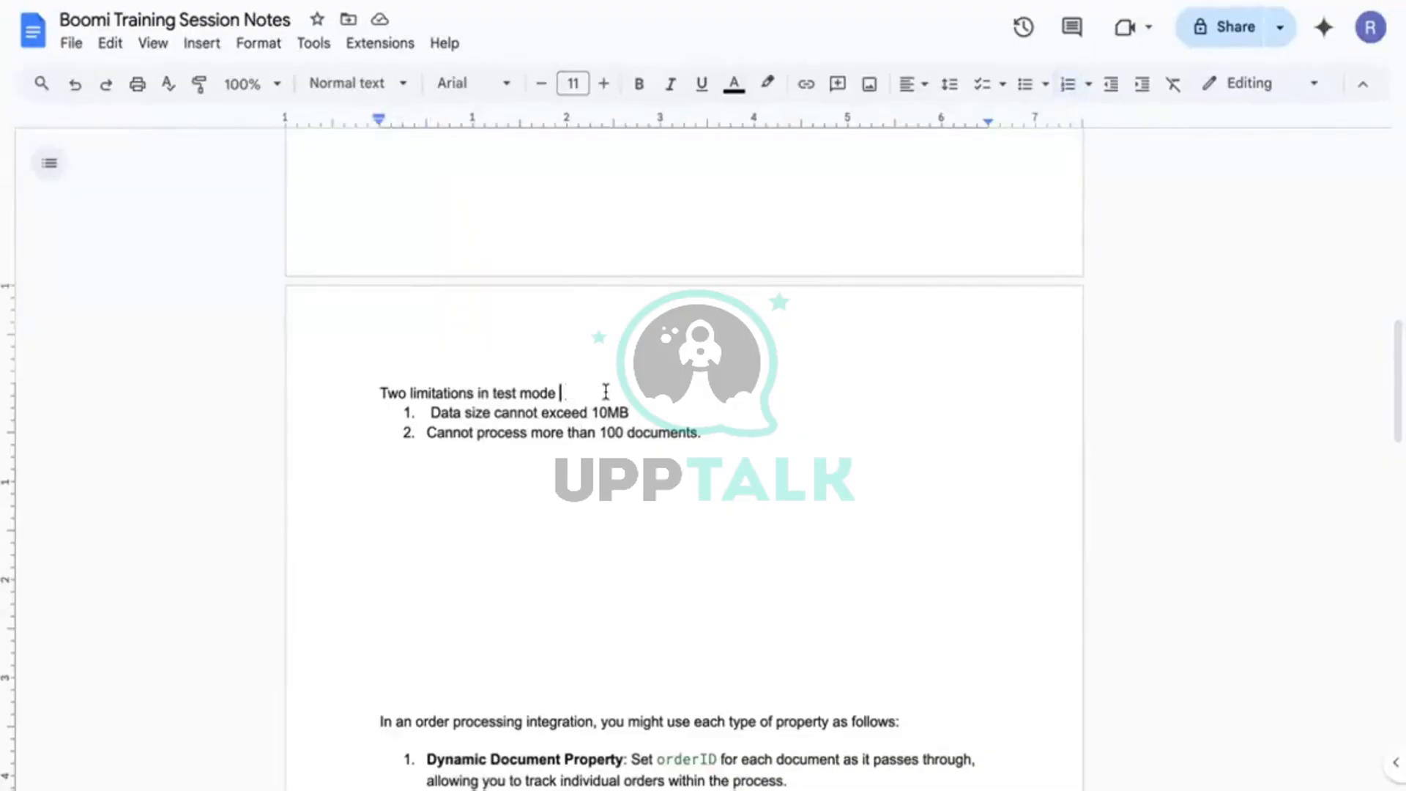
left_click_drag(570, 393, 558, 393)
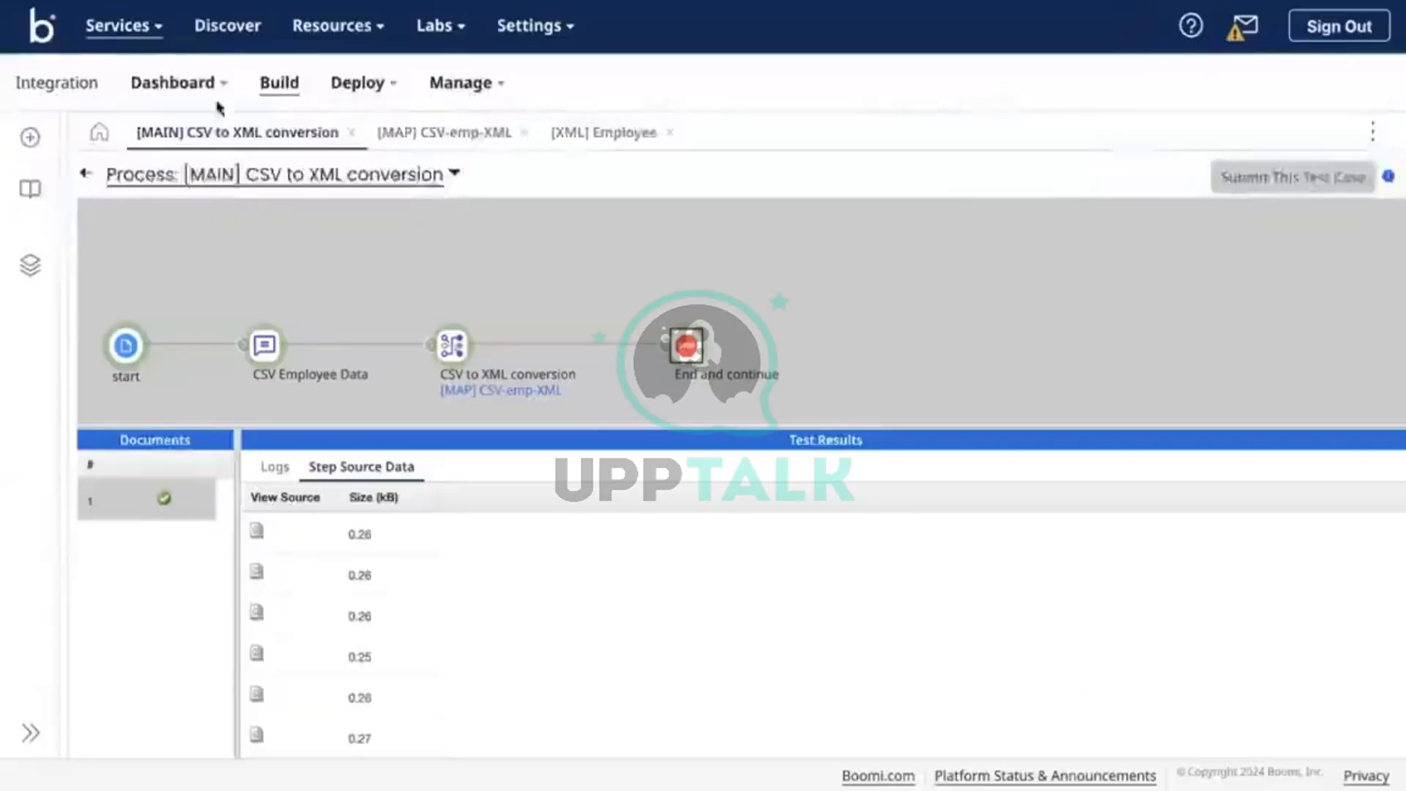
Leave the test results and review the atom choices for a new test, selecting Test-DV without running it
left_click(89, 175)
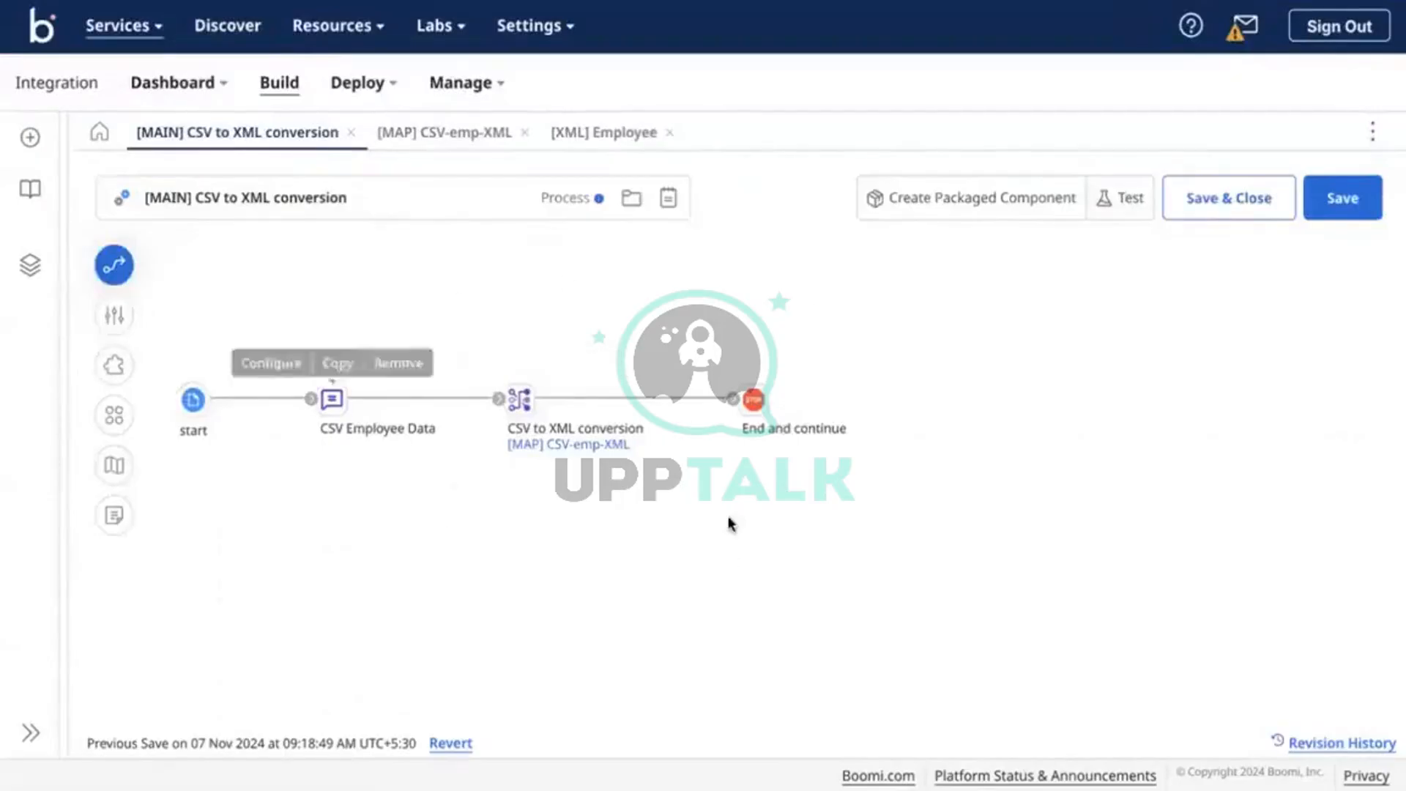
mouse_move(315, 377)
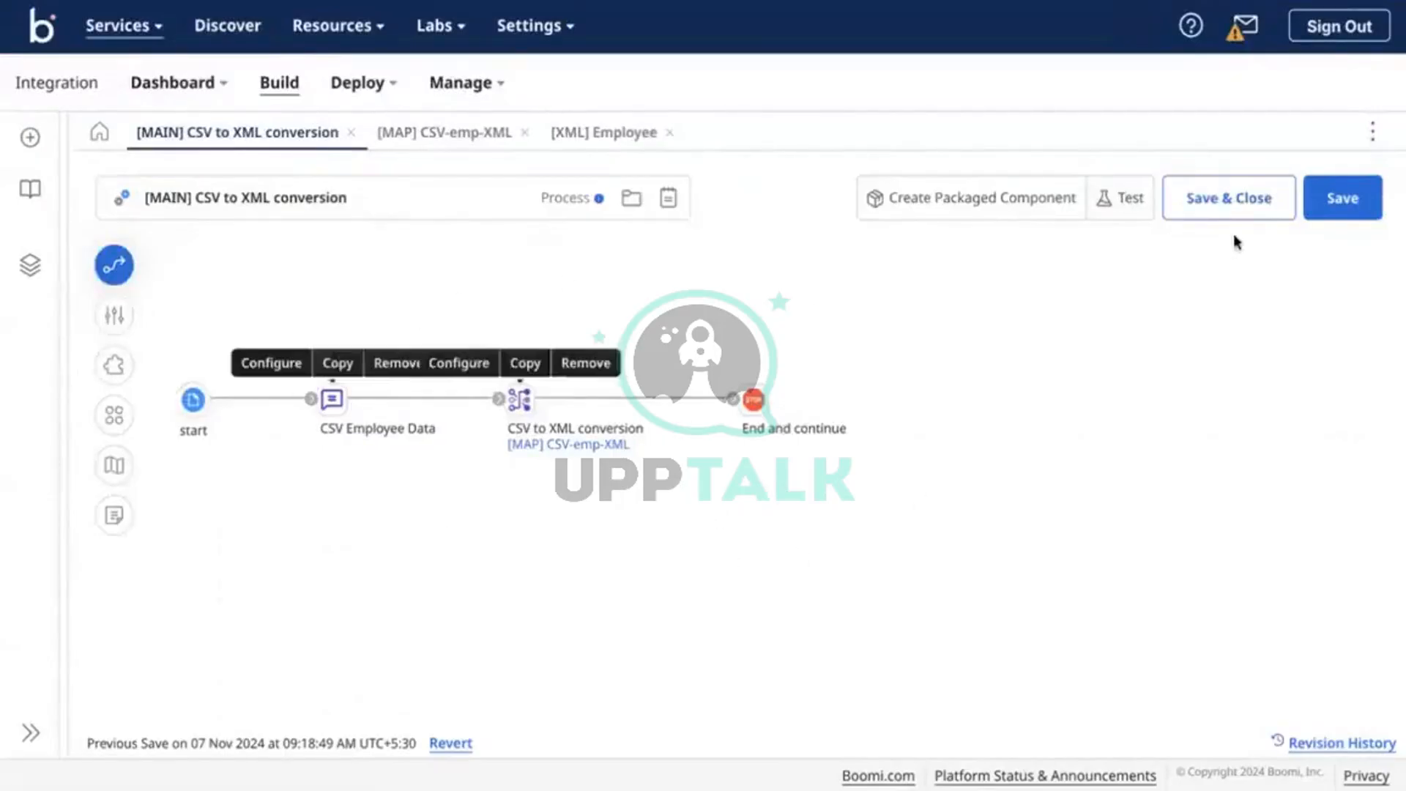
left_click(1124, 203)
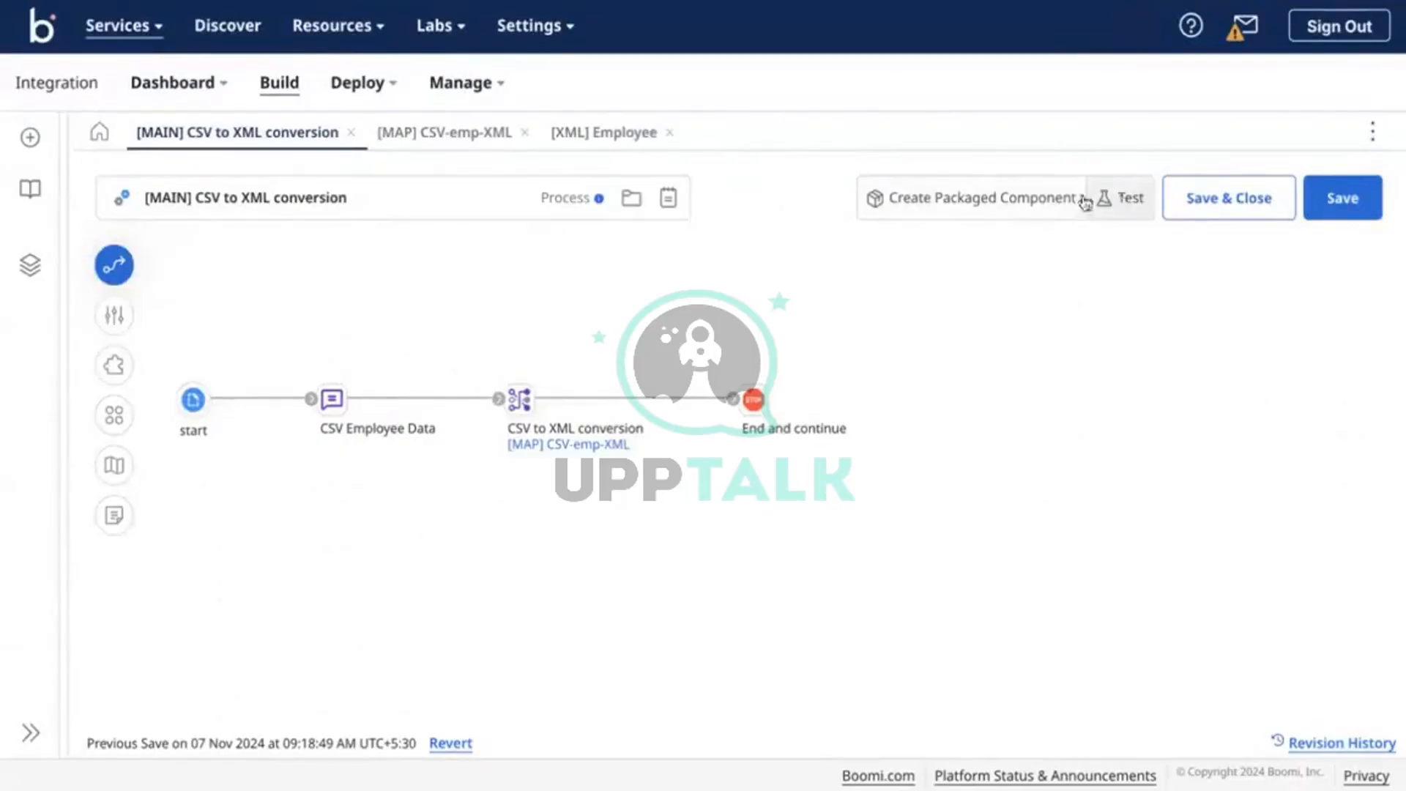
left_click(1035, 137)
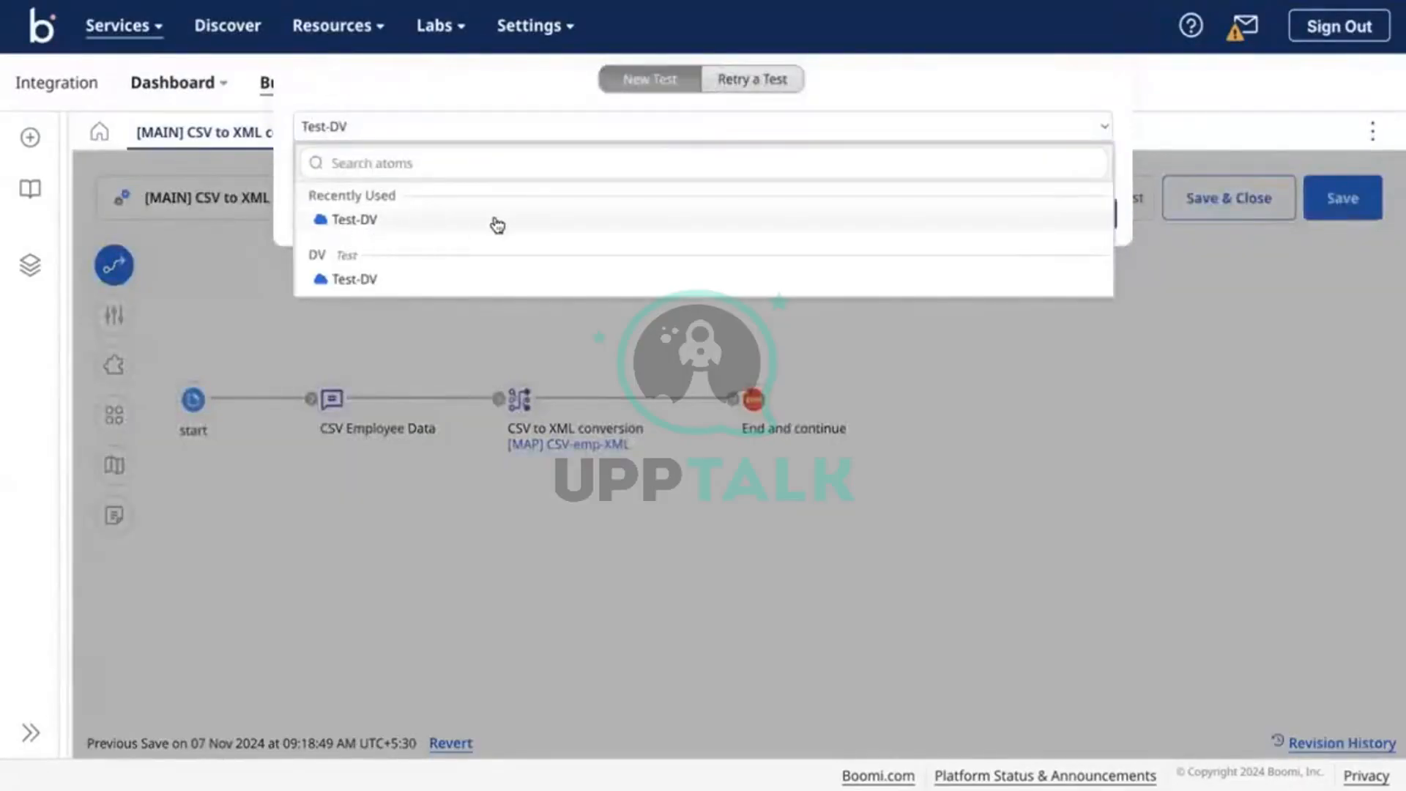
left_click(409, 222)
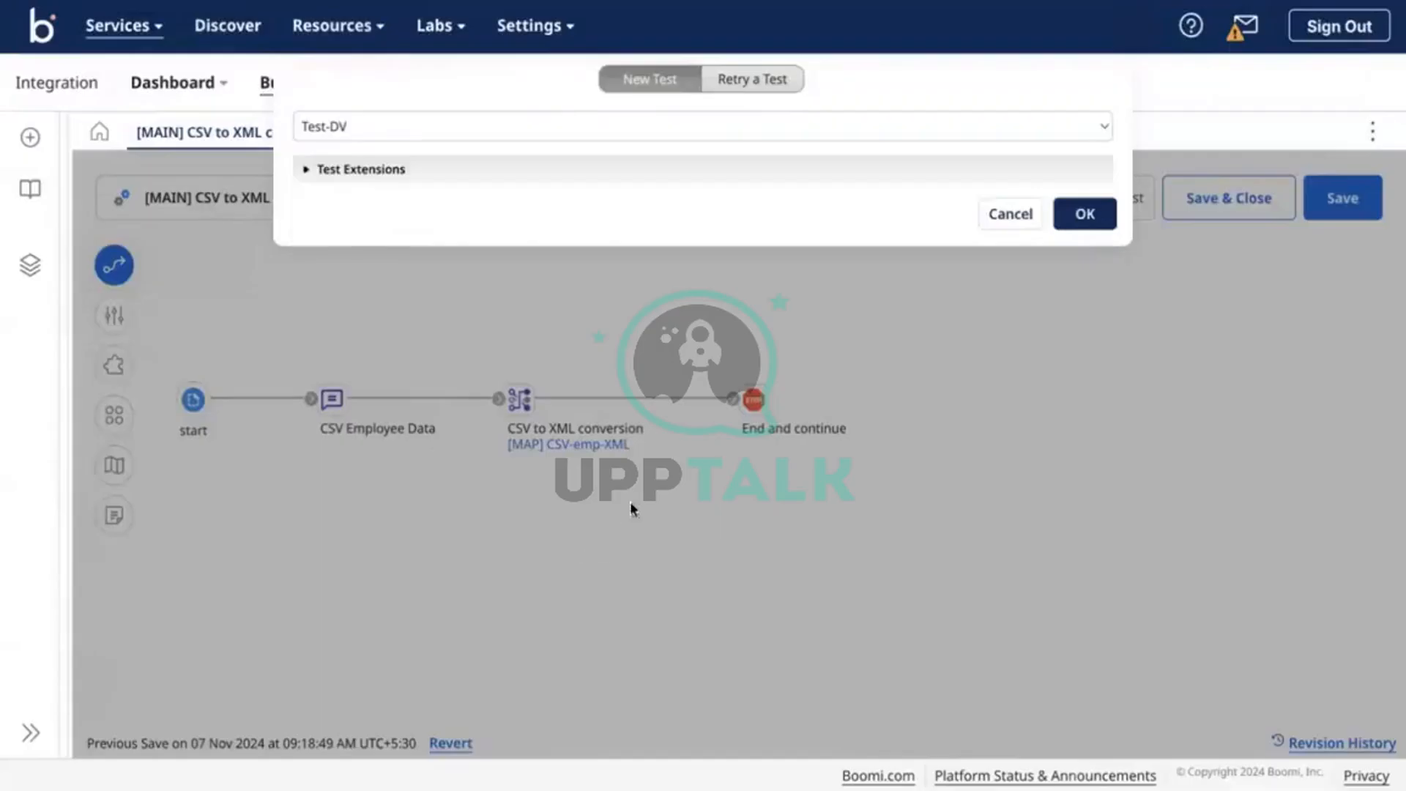
left_click(998, 212)
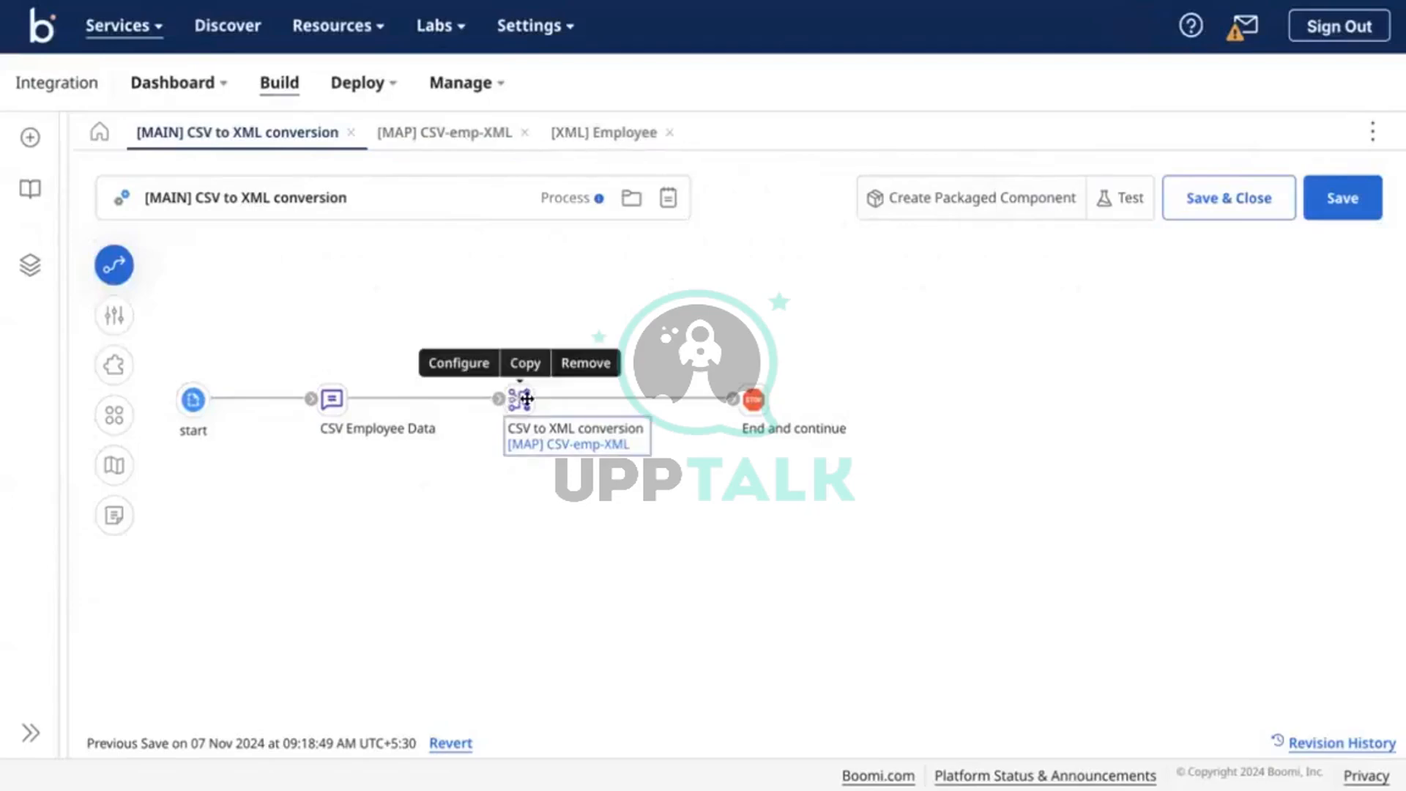
Move the End and continue step further from the map step, and remove Math Add and String Concat from the CSV-emp-XML map
left_click_drag(755, 406, 888, 410)
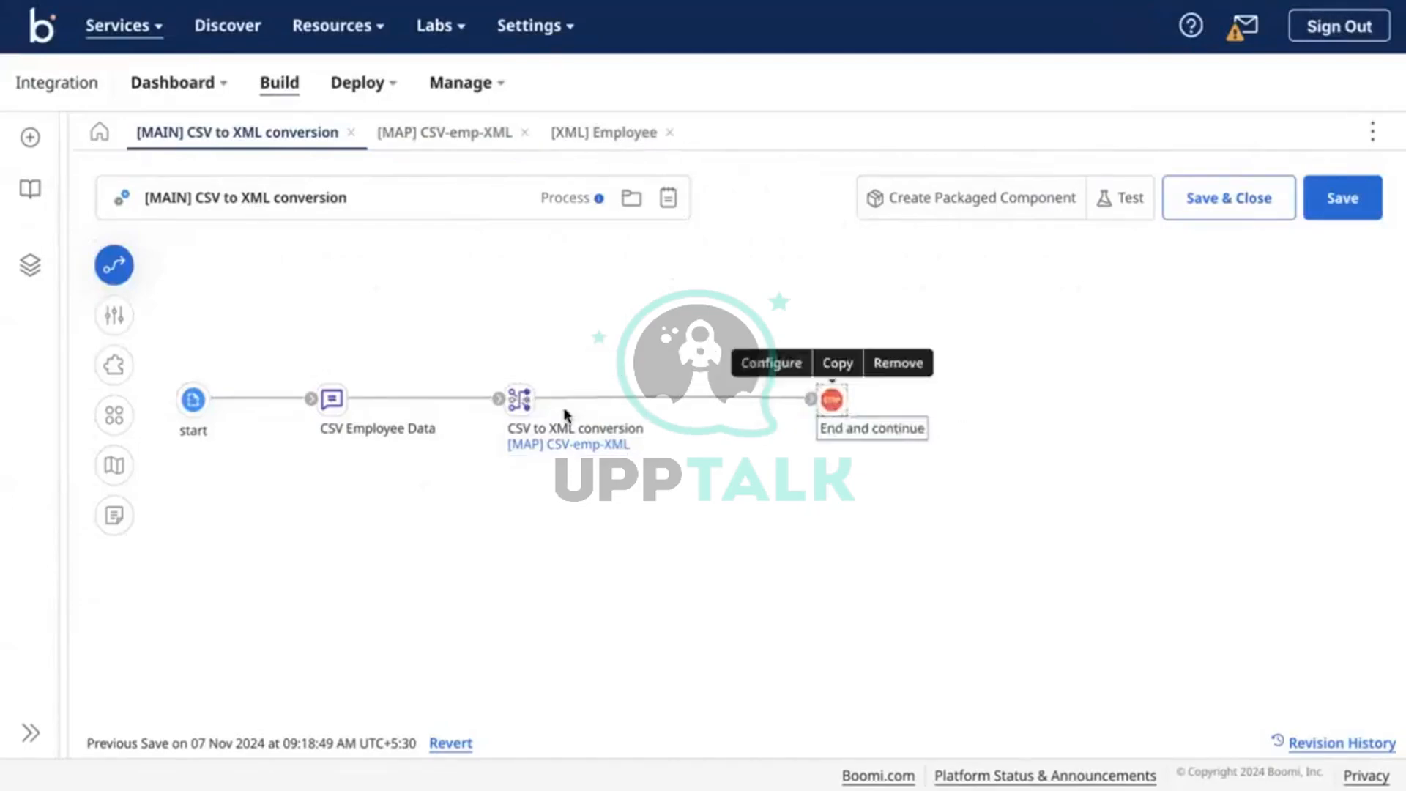
left_click(402, 132)
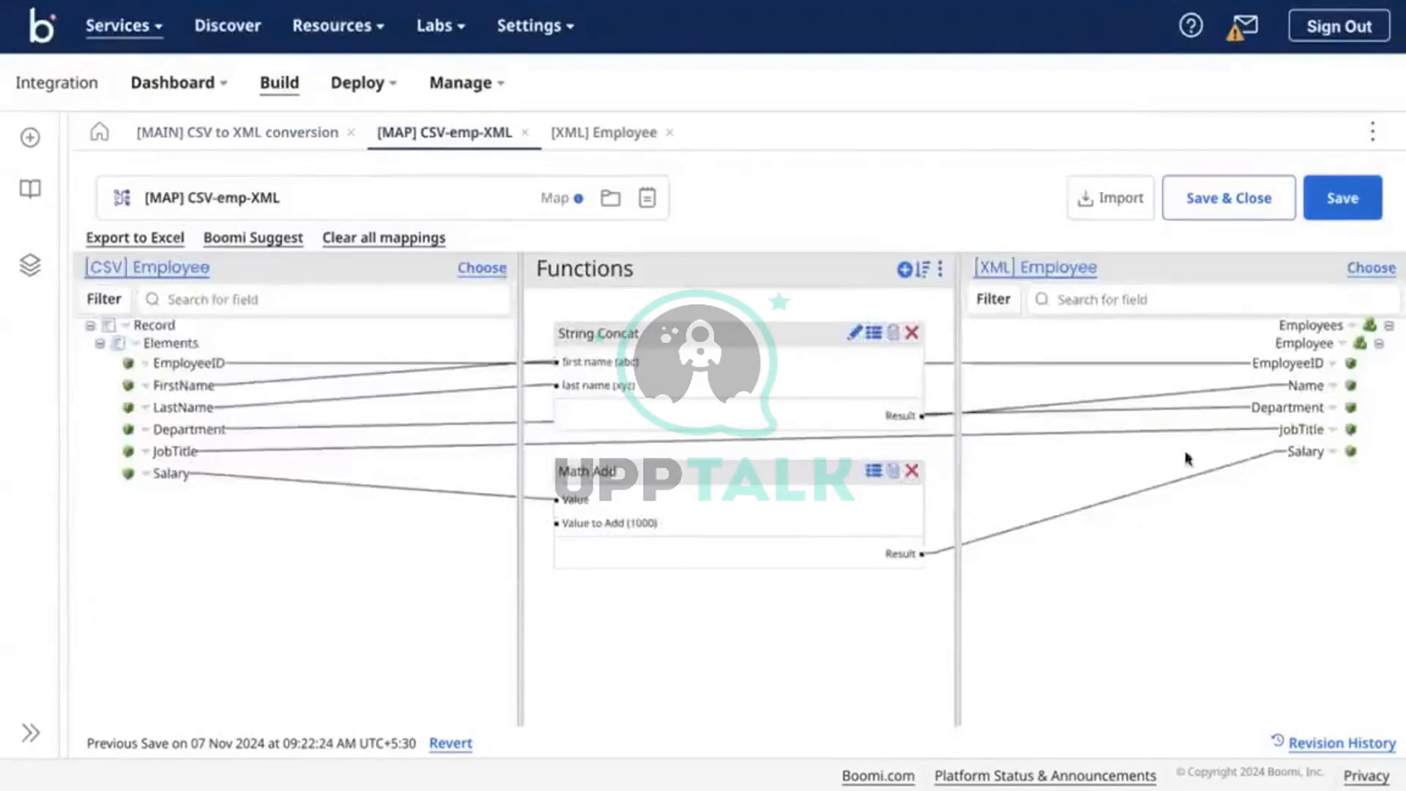
left_click(912, 470)
left_click(851, 438)
left_click(912, 336)
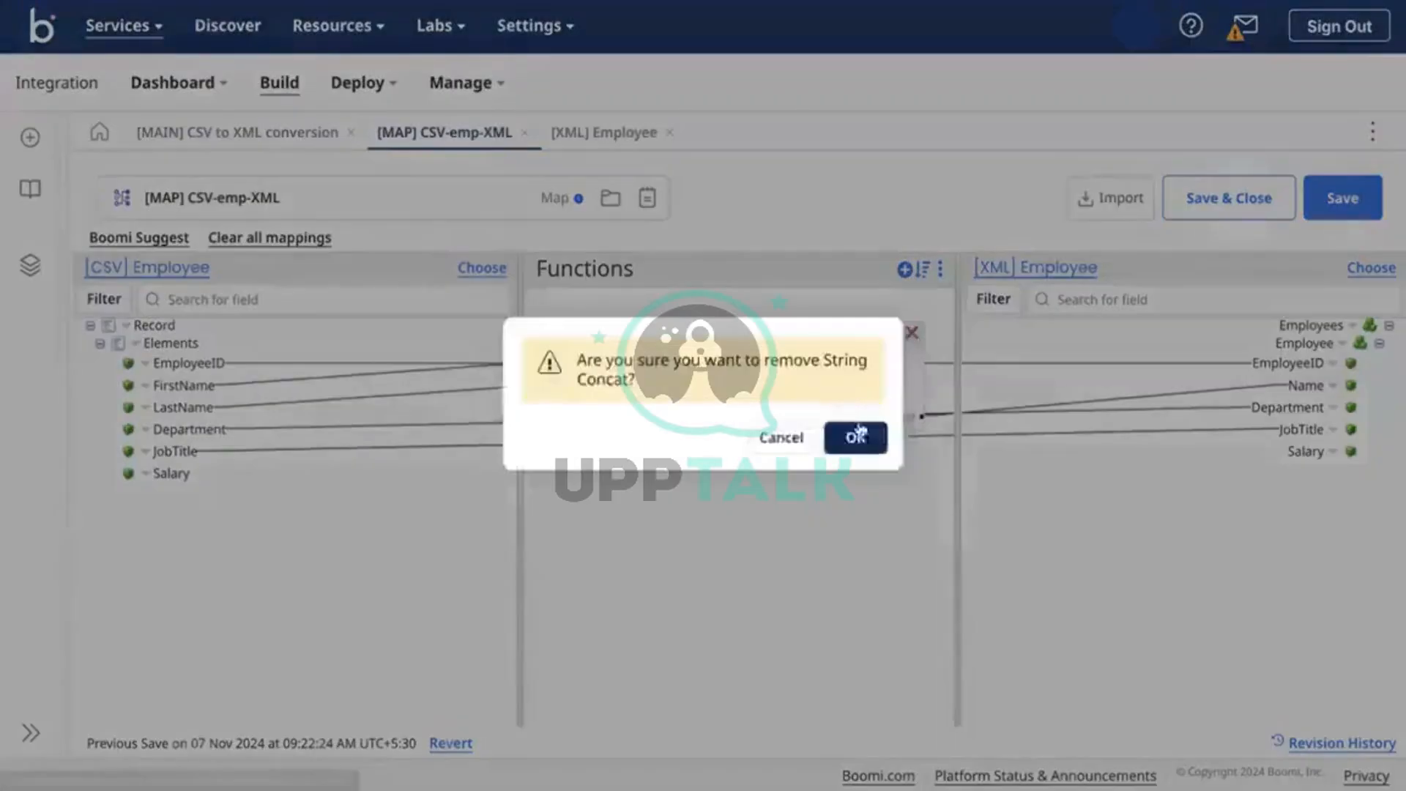
left_click(851, 437)
Map the CSV Salary field directly to XML Salary and FirstName directly to Name
mouse_move(1296, 450)
left_mouse_down()
mouse_move(251, 509)
mouse_move(186, 477)
left_mouse_up()
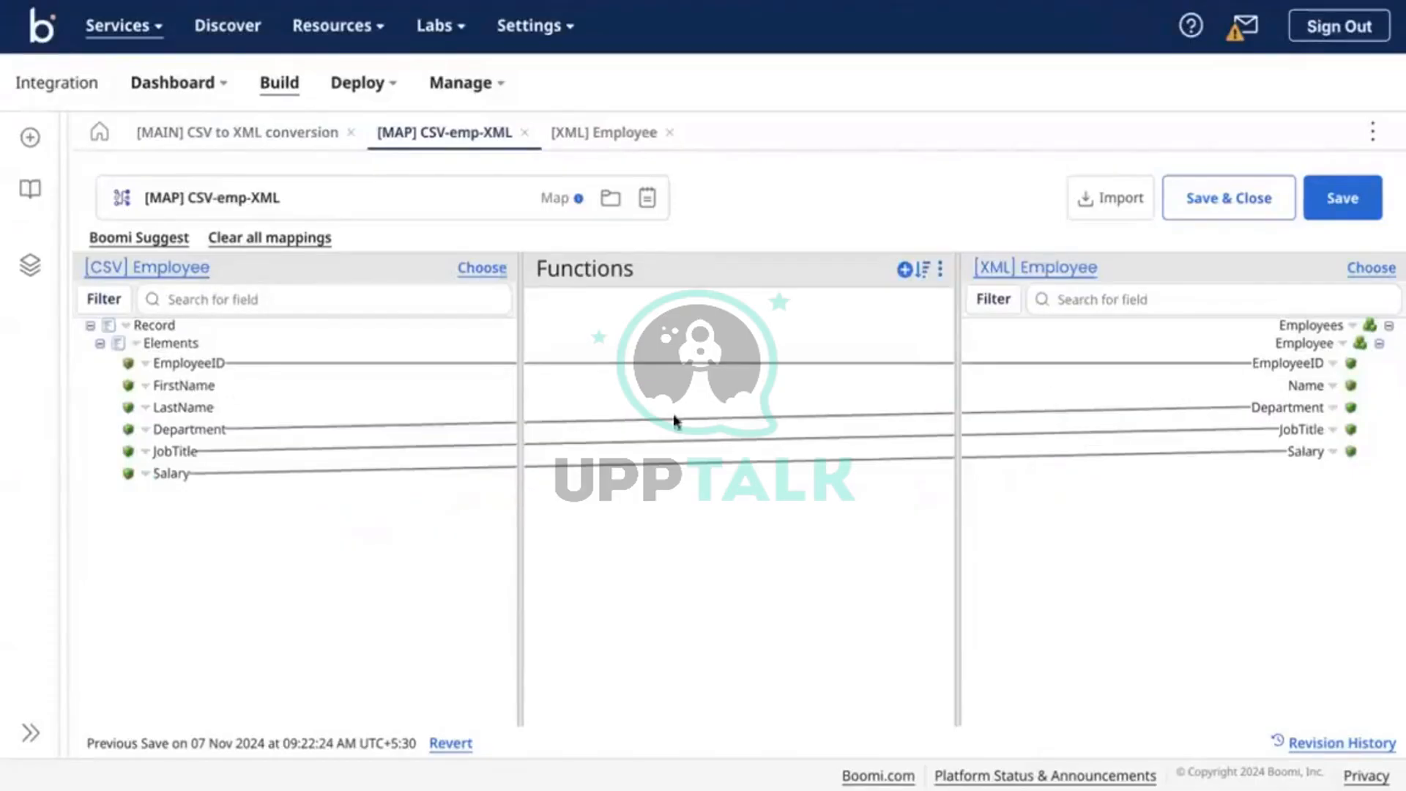
left_click_drag(1316, 384, 208, 396)
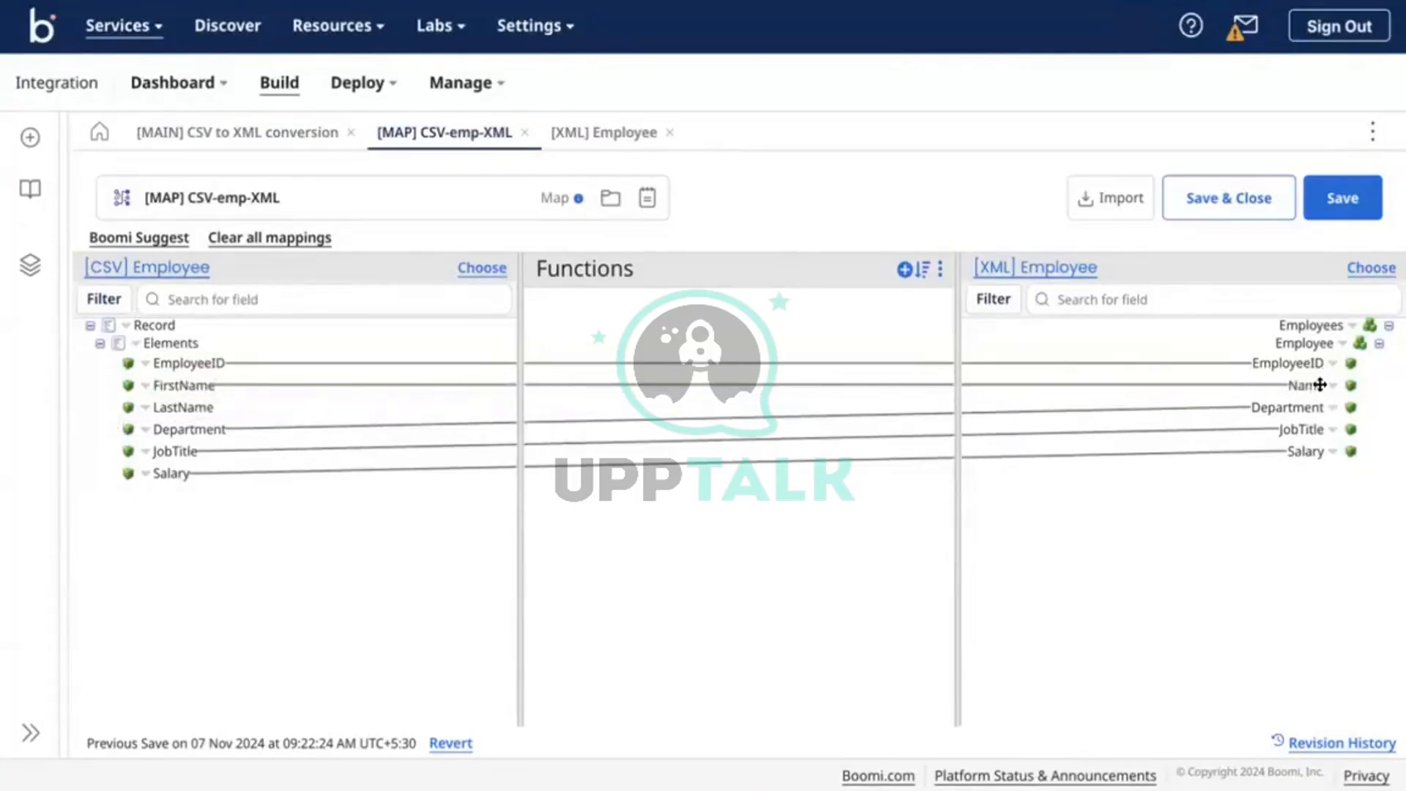
mouse_move(1313, 386)
left_mouse_down()
mouse_move(261, 420)
mouse_move(1393, 393)
mouse_move(1318, 389)
left_mouse_up()
Remove the Salary and Name mappings, including a trial link from FirstName to Salary, and map FirstName to Name again
left_click_drag(1301, 452, 901, 444)
left_click_drag(200, 385, 1309, 448)
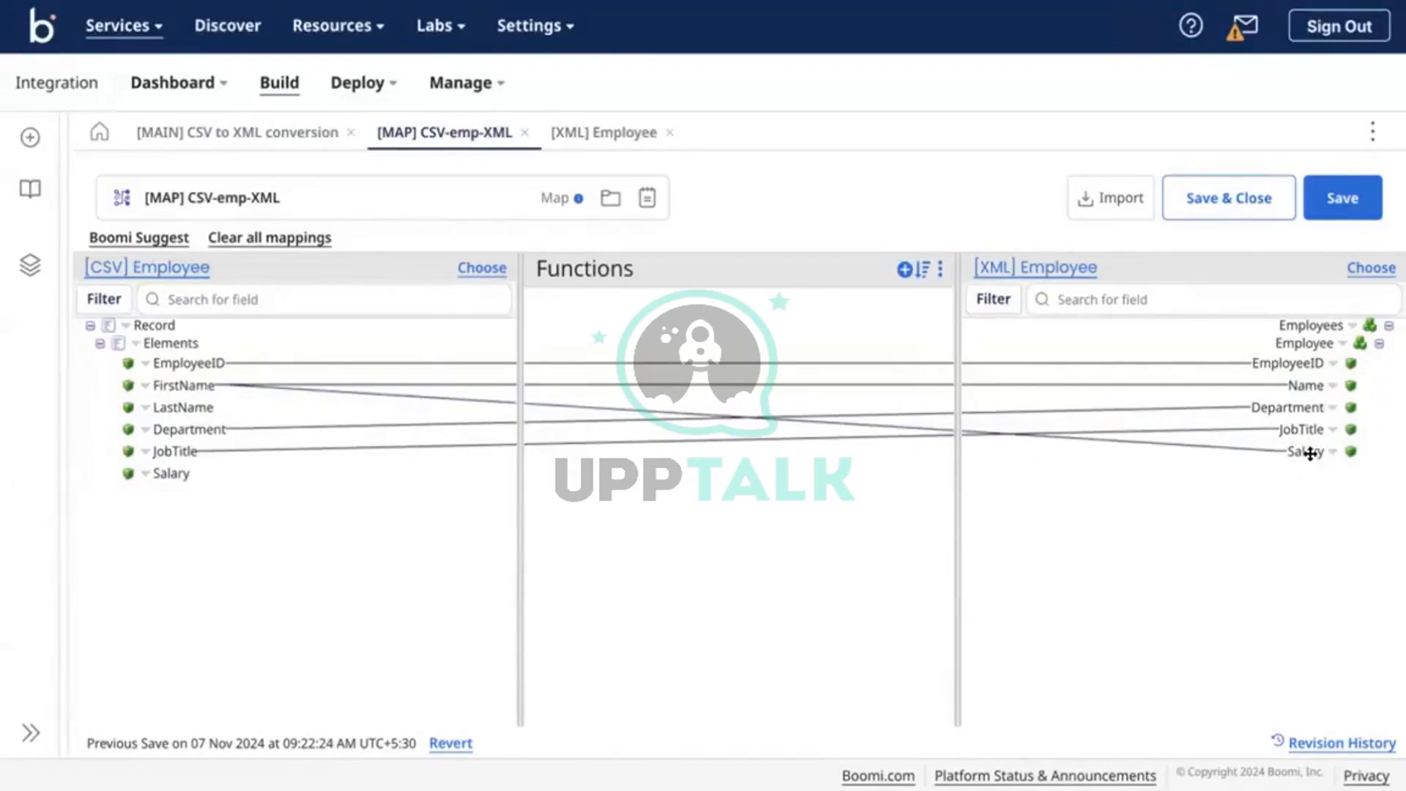
left_click_drag(1310, 454, 1180, 438)
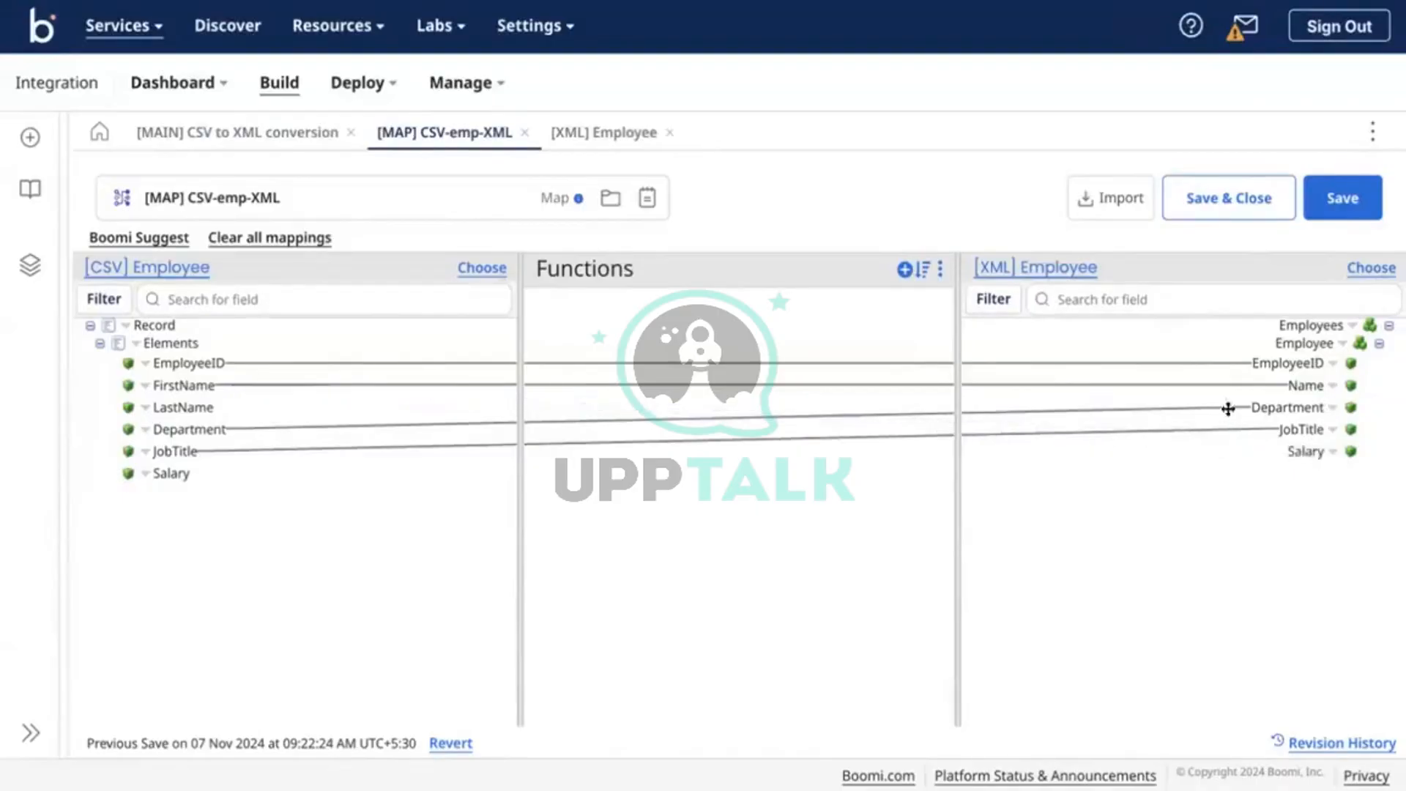
left_click_drag(1295, 387, 542, 469)
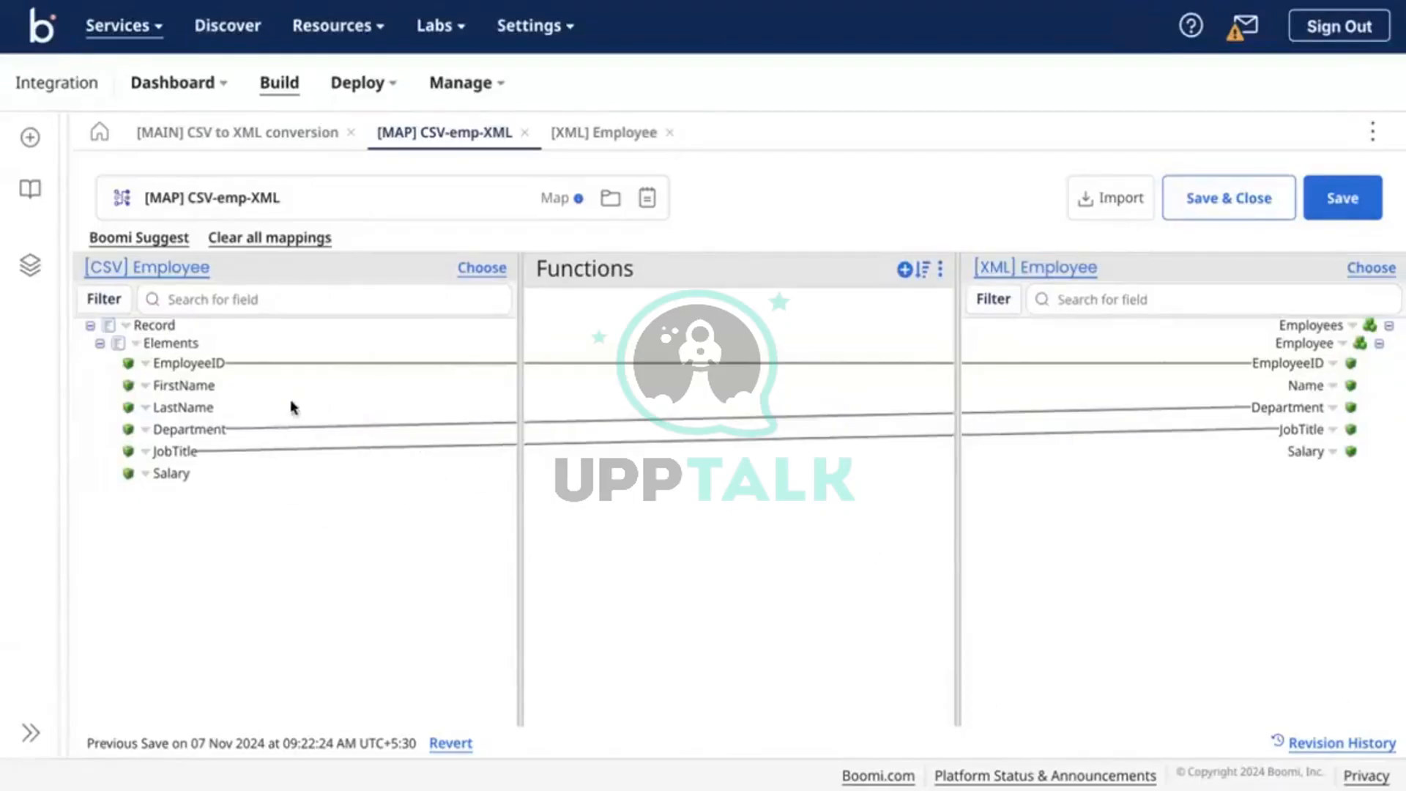
left_click_drag(209, 380, 1305, 385)
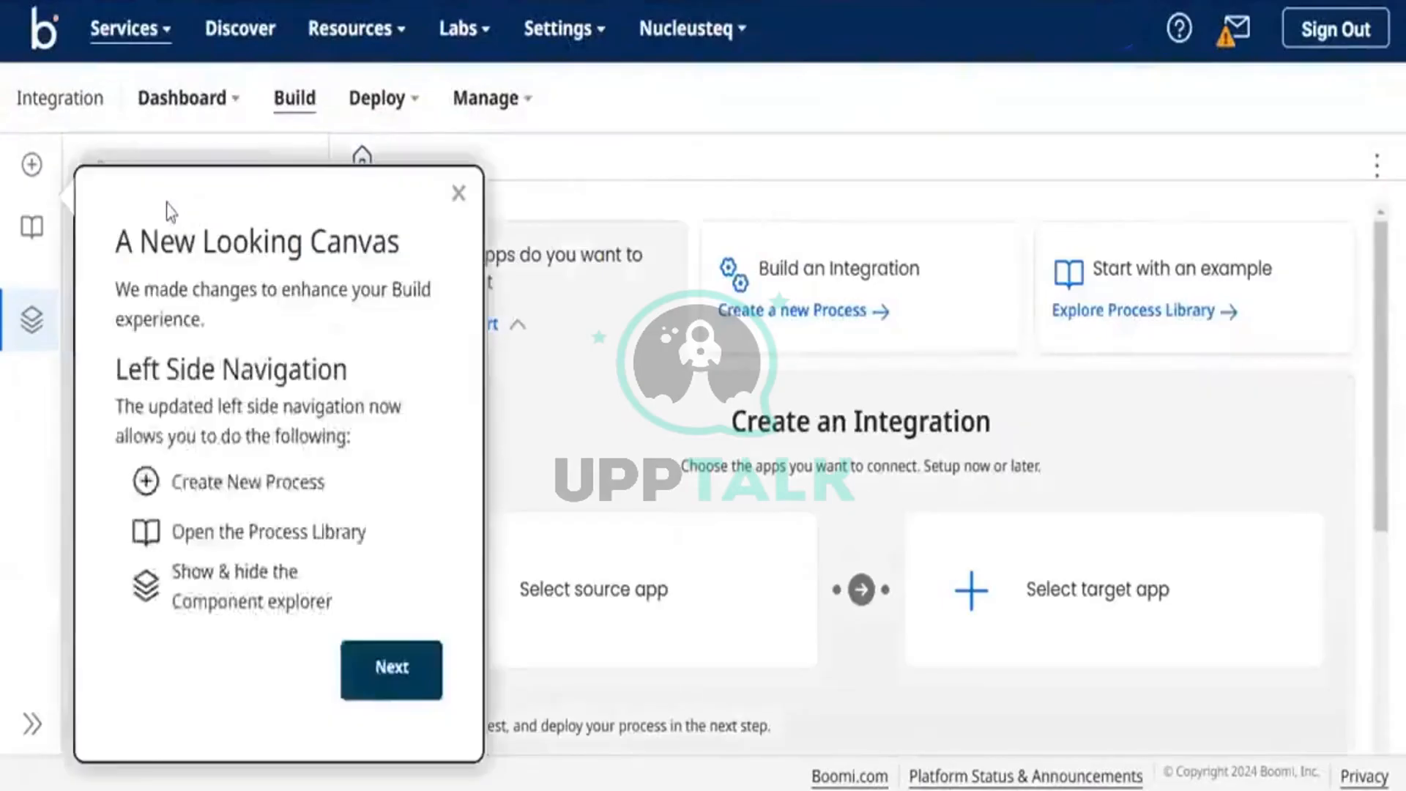
Dismiss the canvas introduction and create a folder named Demo under the Nucleusteq folder
left_click(397, 654)
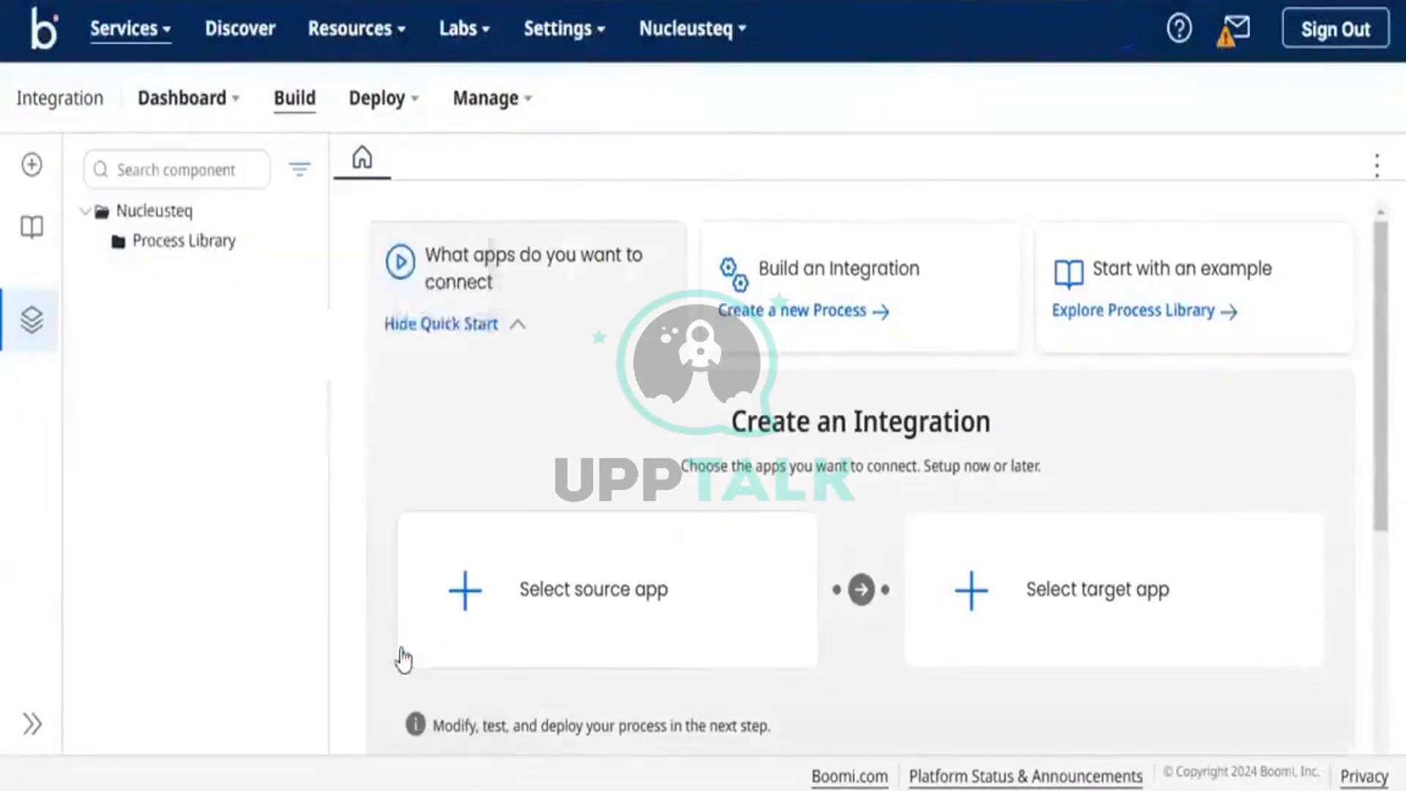
right_click(160, 229)
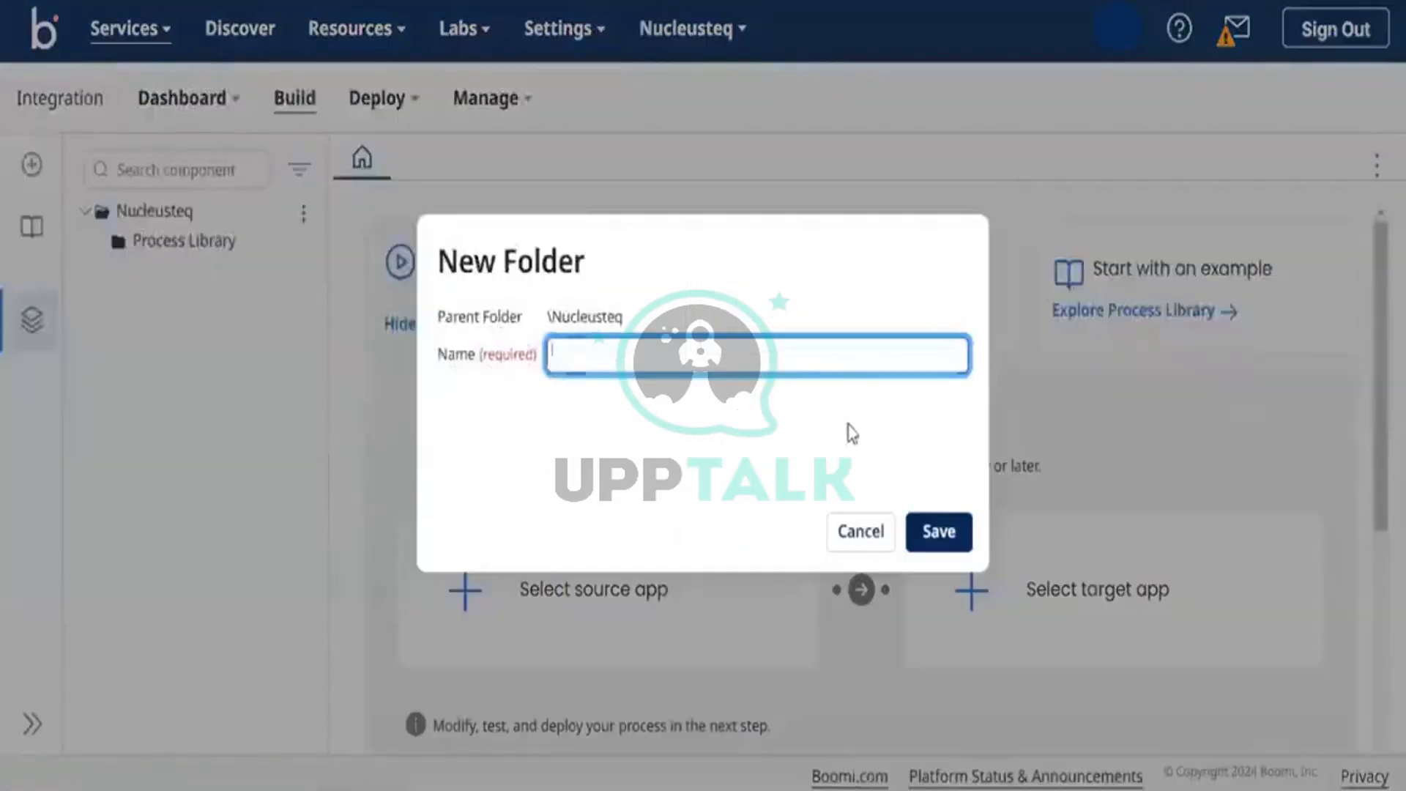
type("Dem")
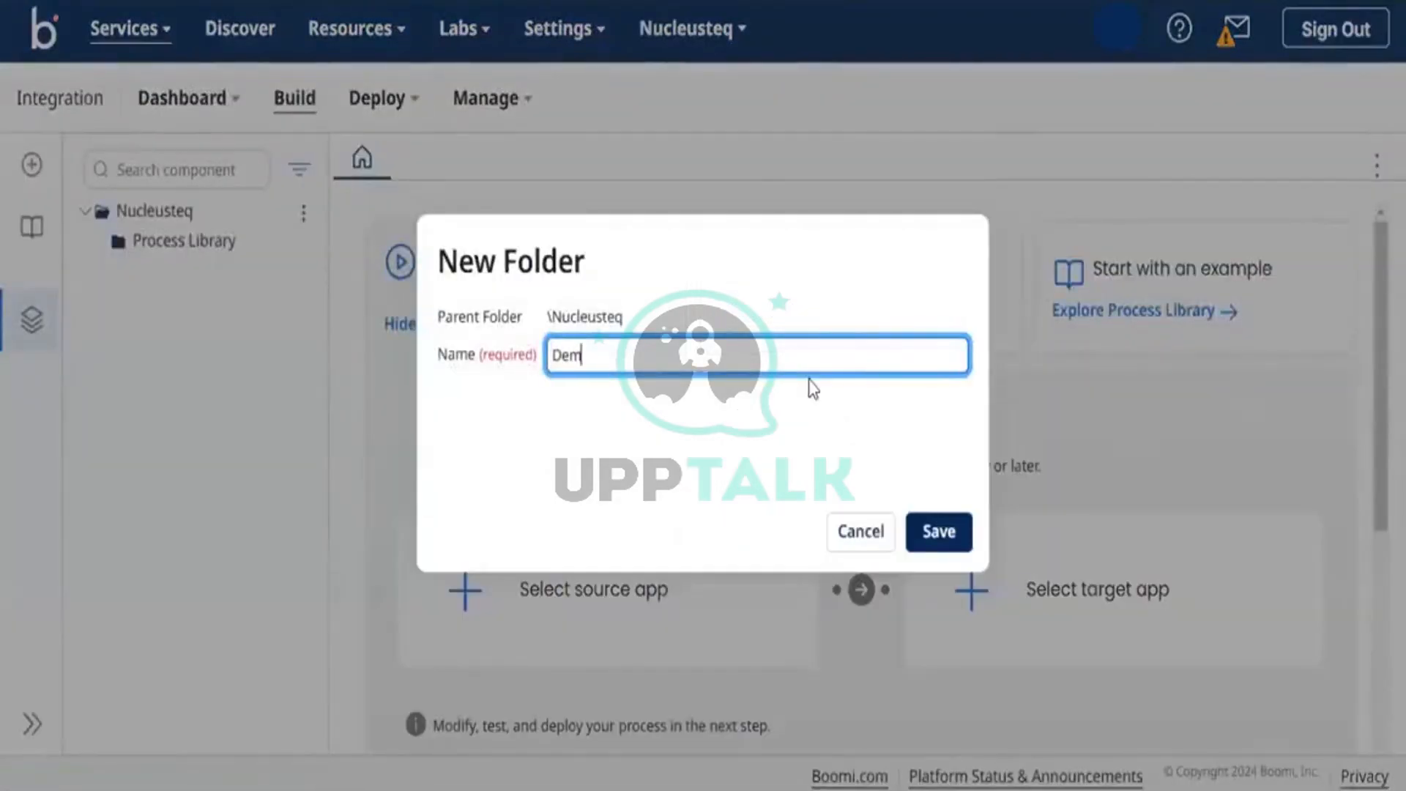
type("o")
left_click(935, 541)
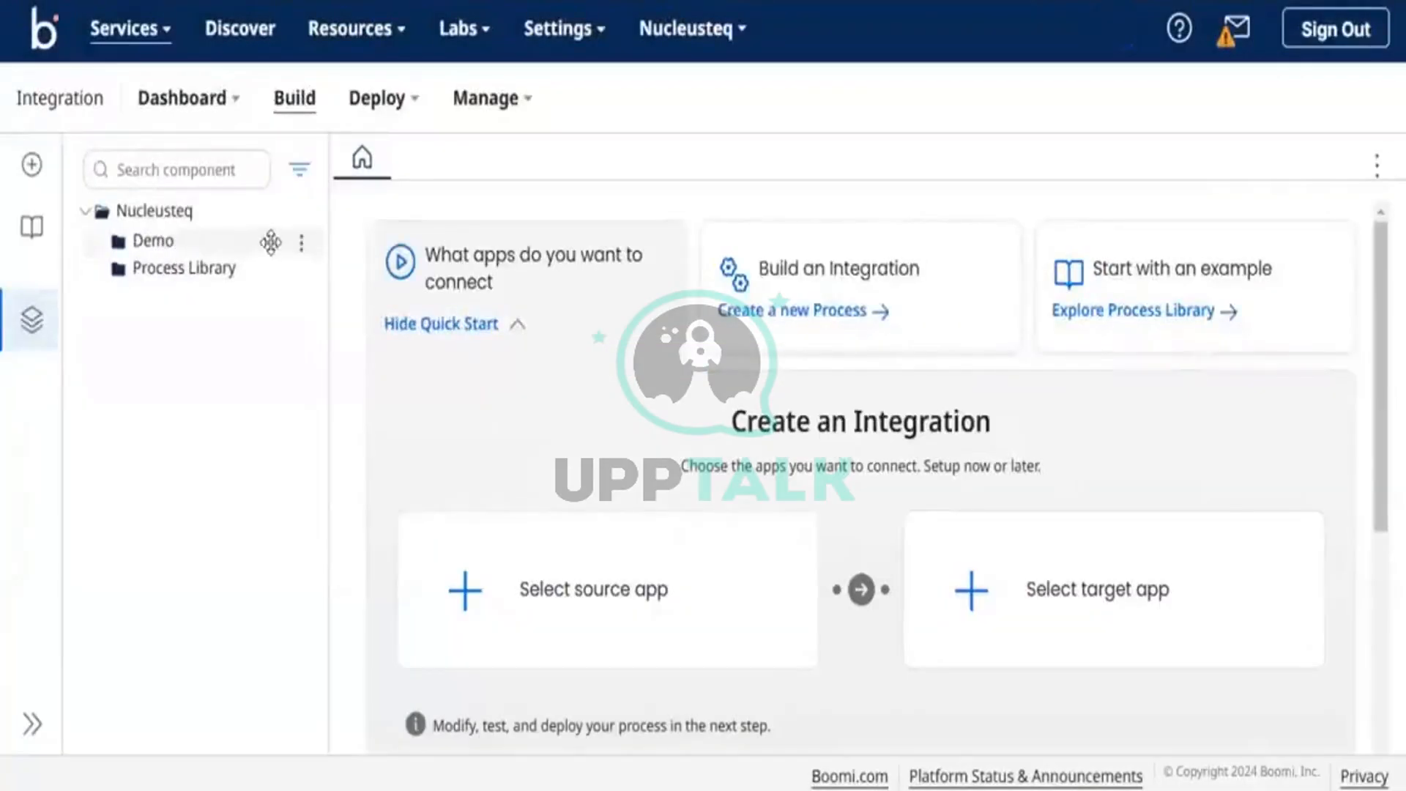
Create a new component of type Process in the Demo folder and dismiss the guided tour
left_click(300, 244)
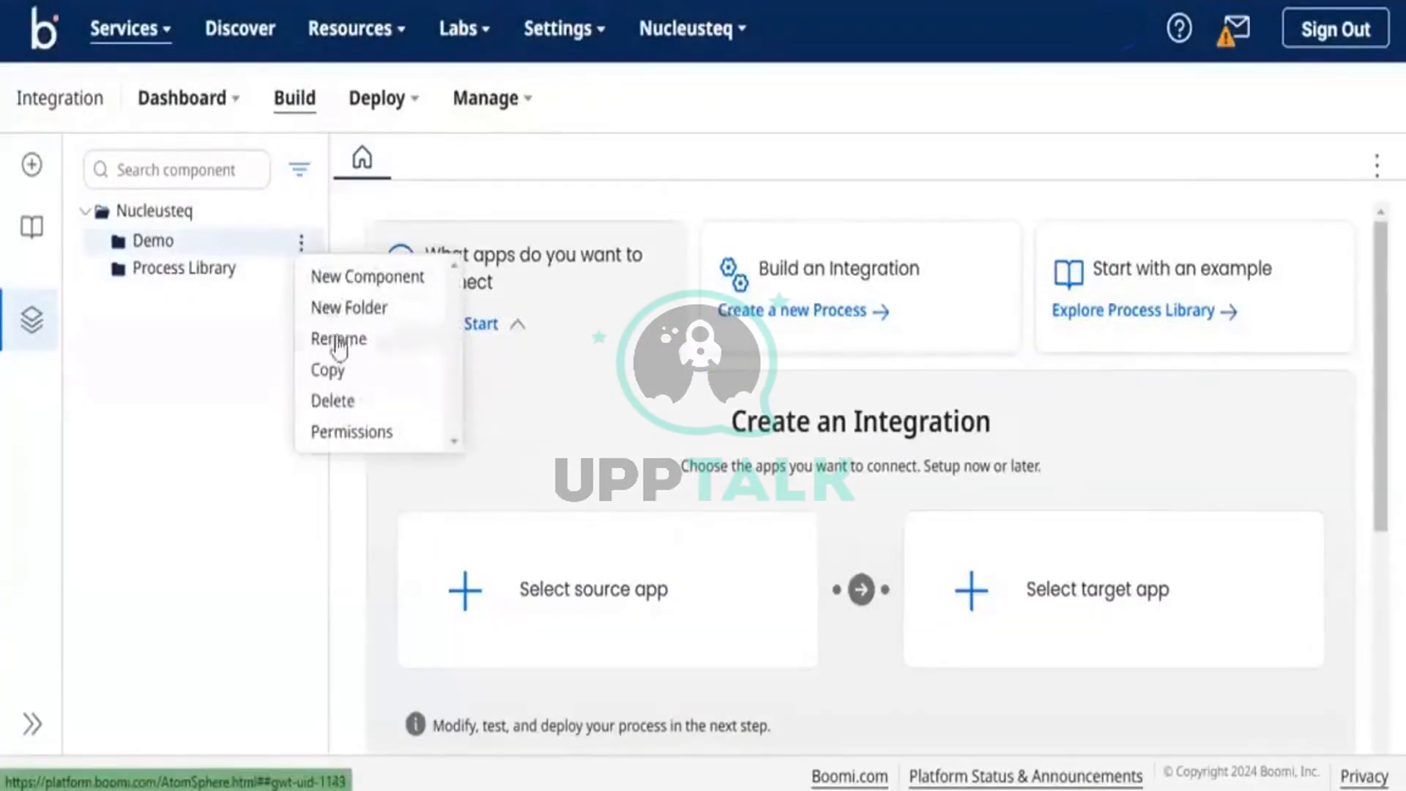
left_click(386, 283)
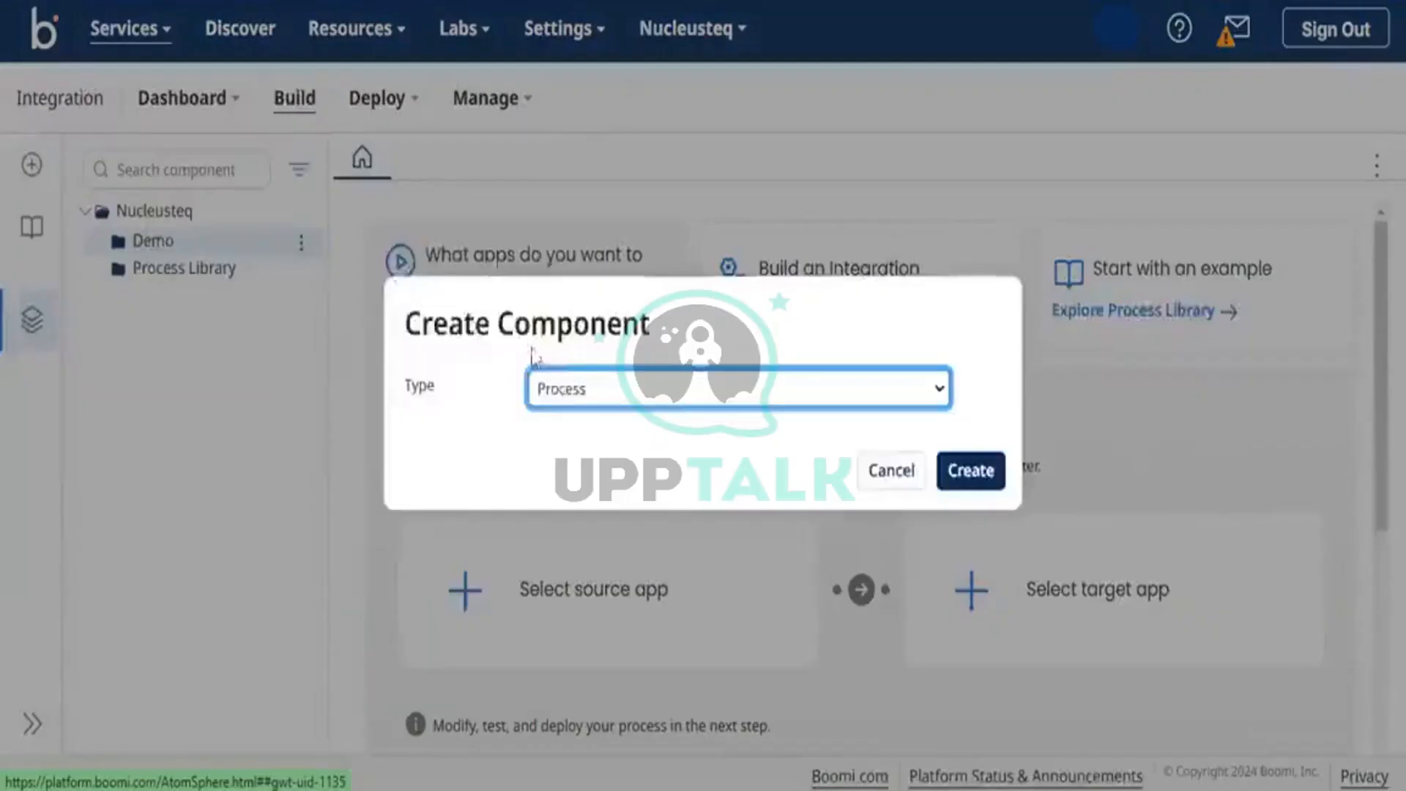
left_click(605, 390)
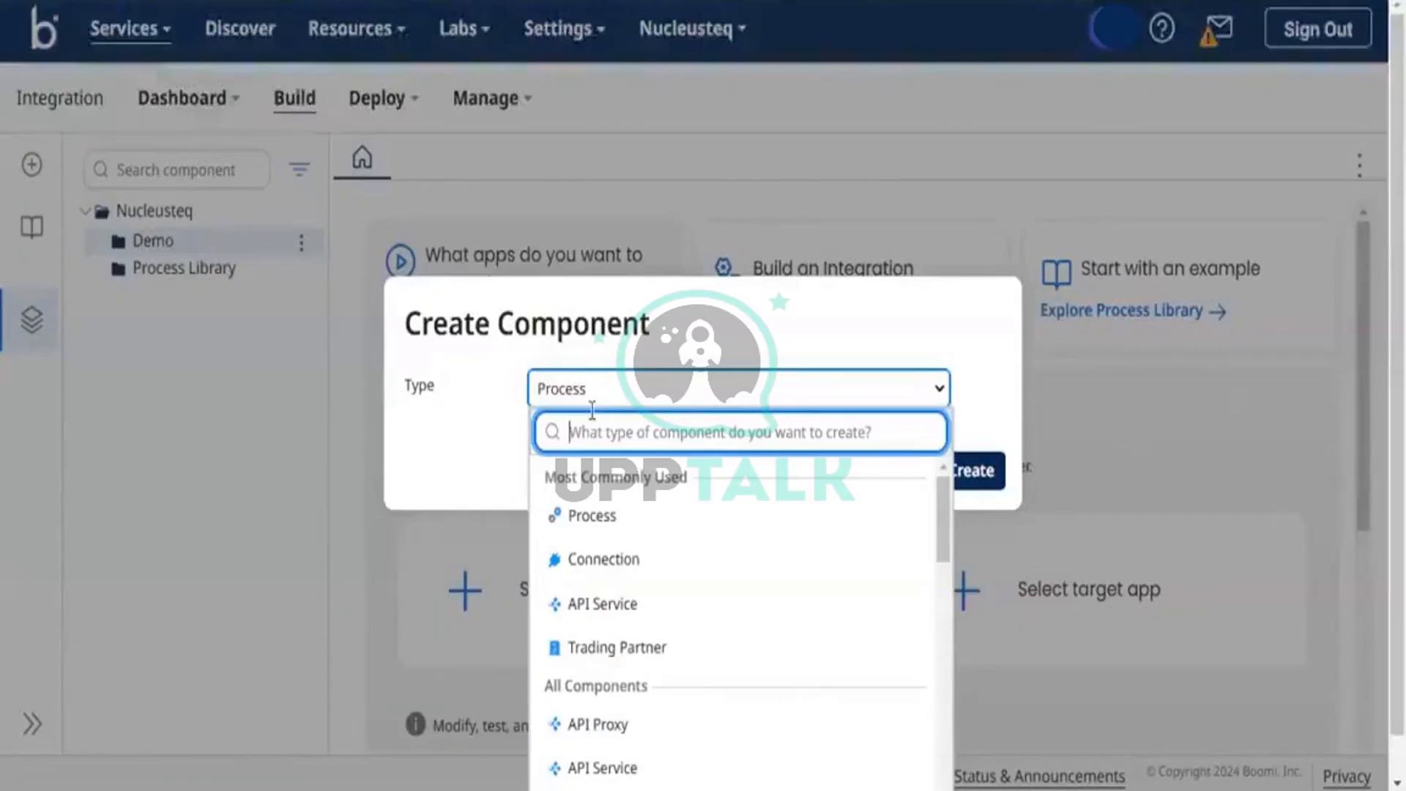
left_click(575, 515)
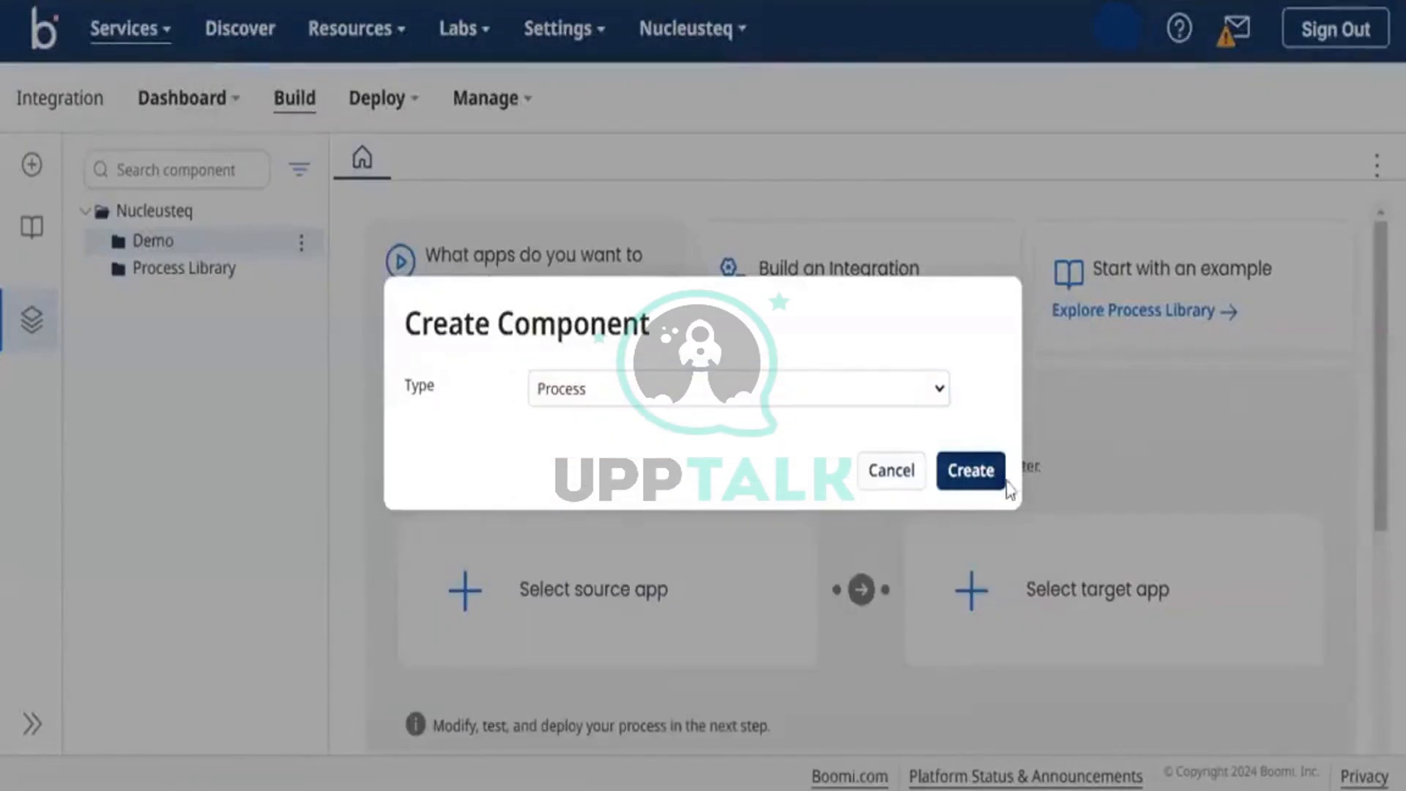
left_click(981, 476)
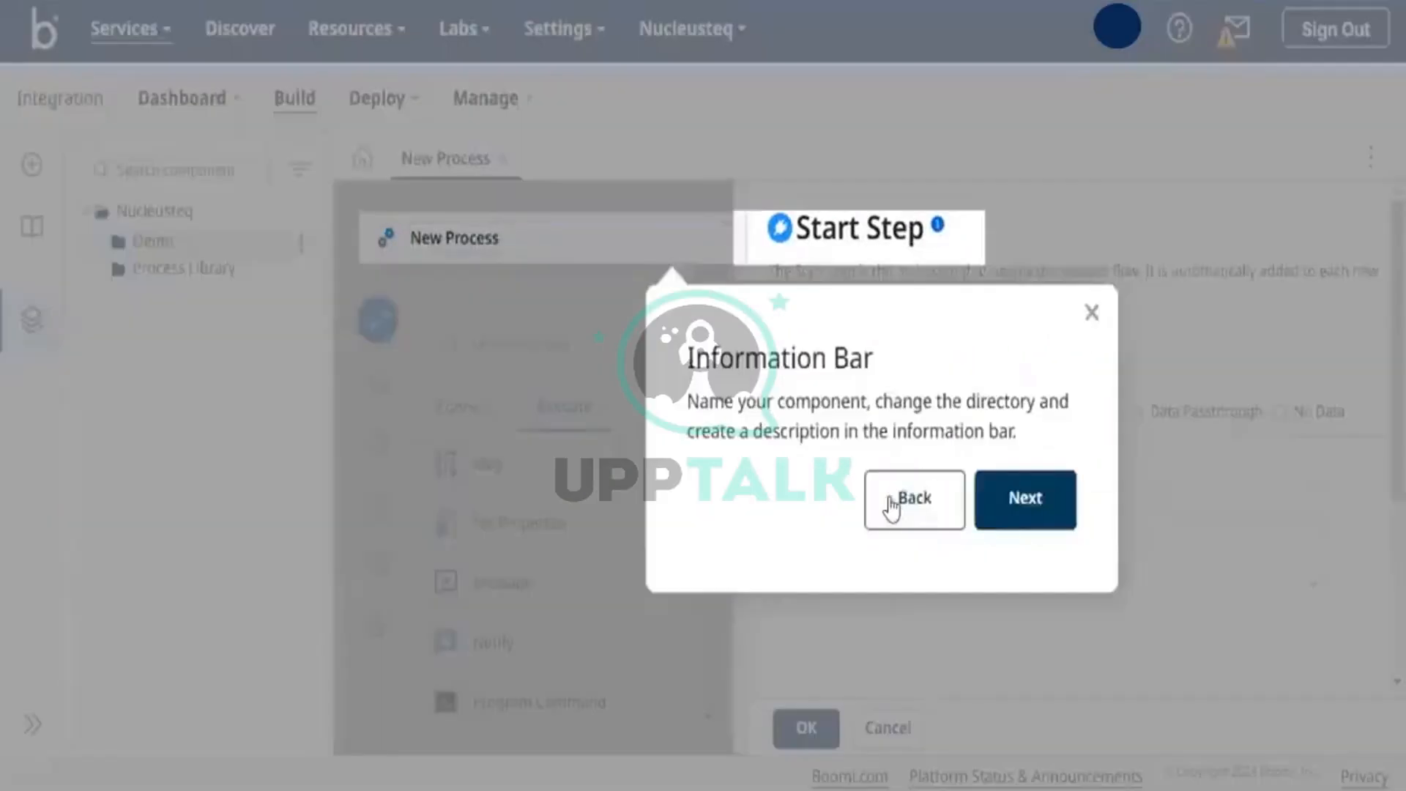
left_click(1090, 309)
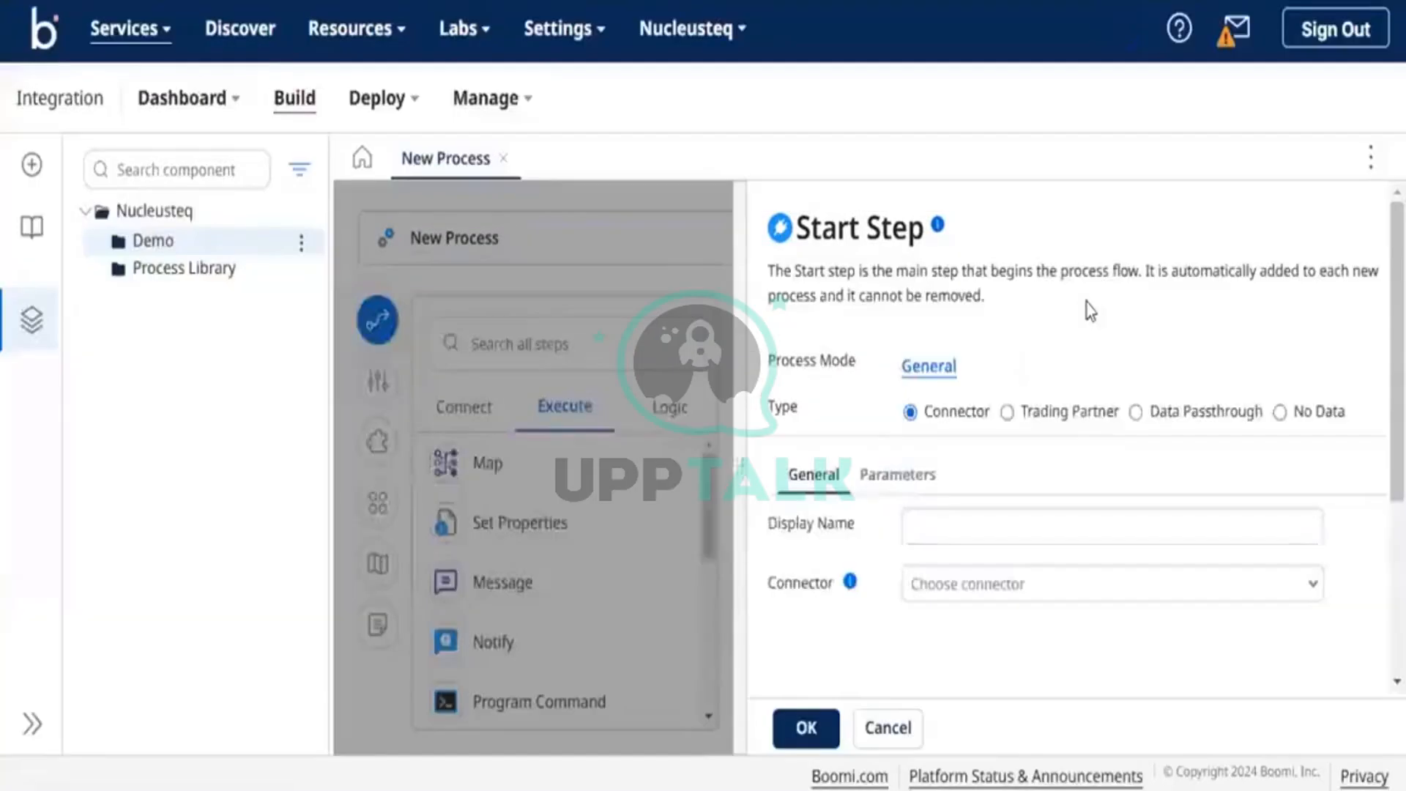
Set the Start step's type to No Data
left_click(1022, 525)
right_click(999, 523)
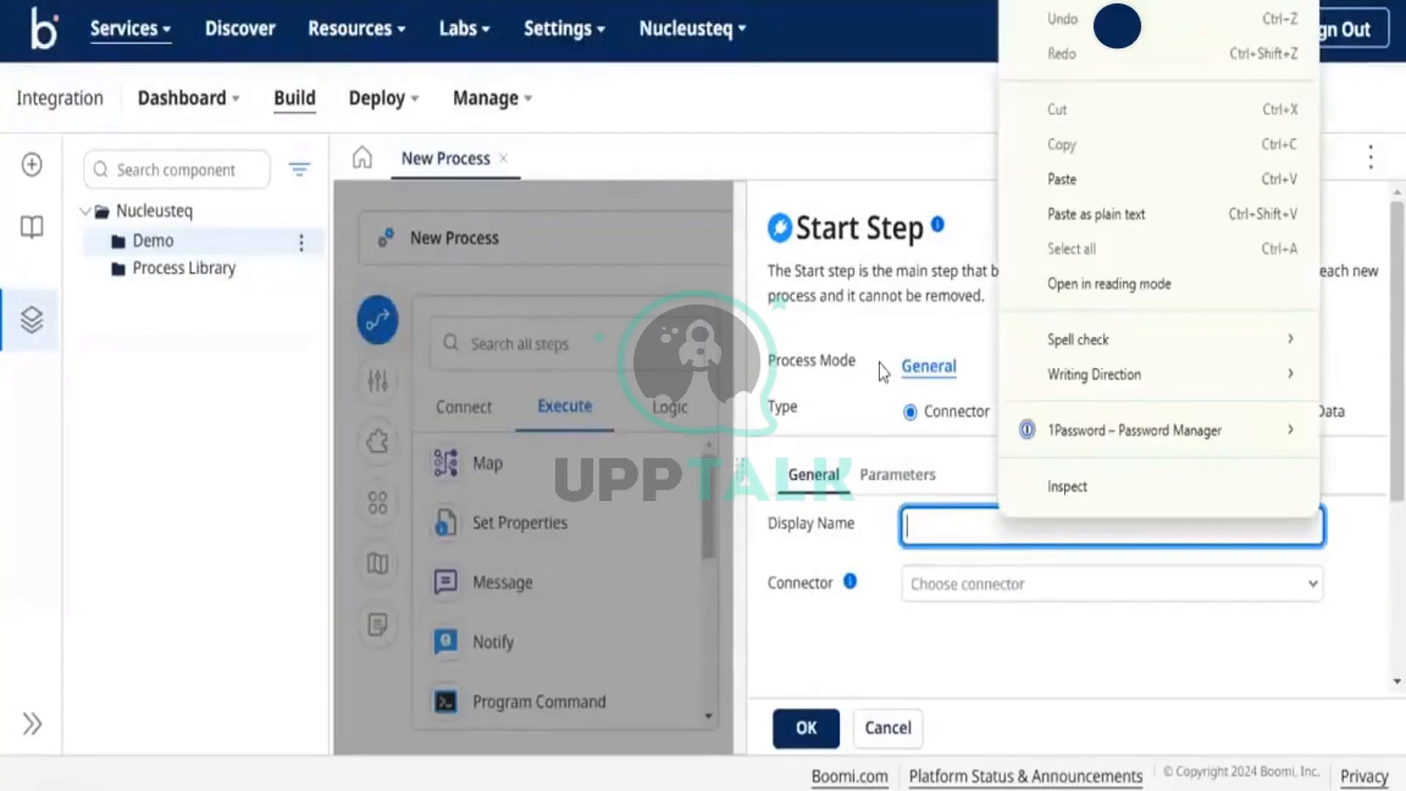
left_click(881, 364)
left_click(1278, 422)
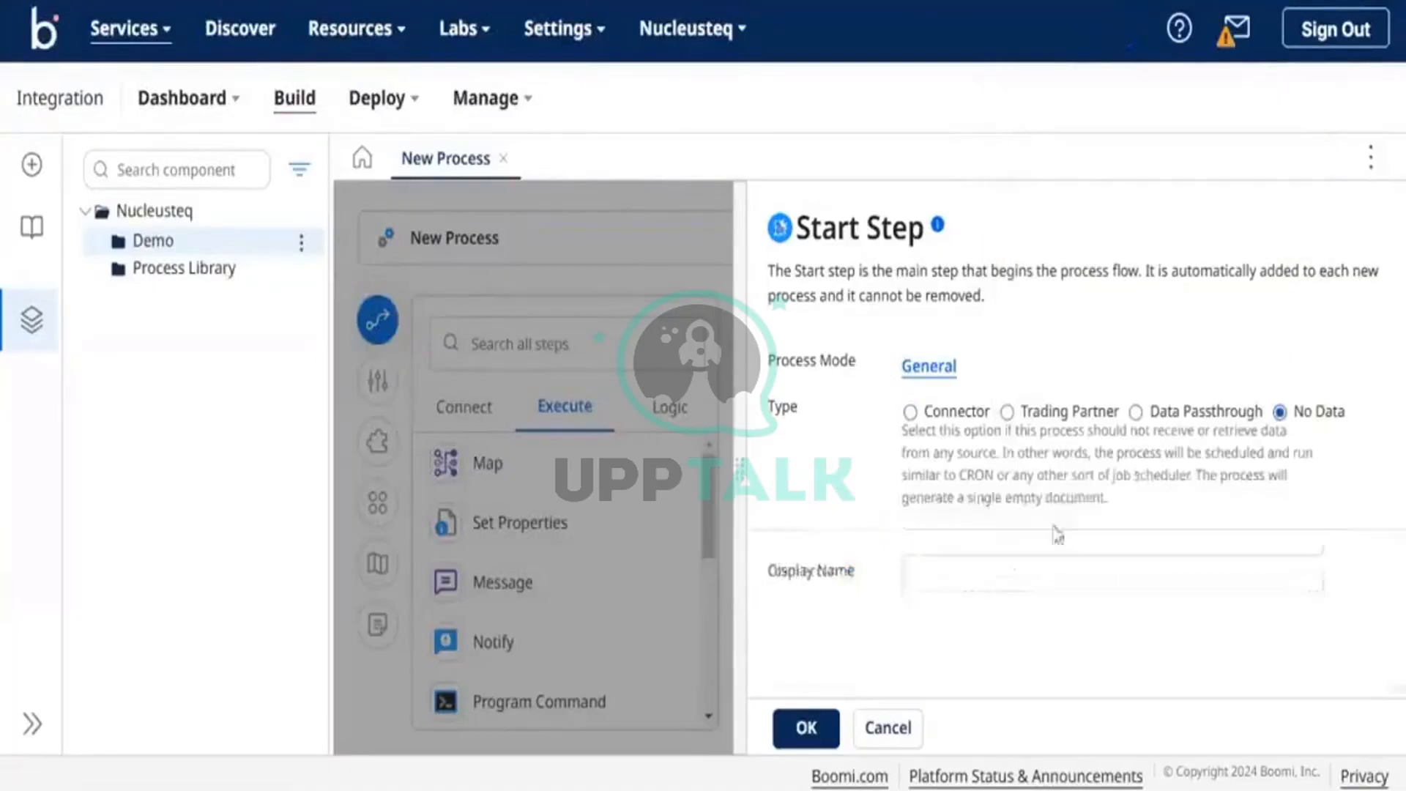
Give the Start step the display name "Start" and apply its settings
left_click(991, 564)
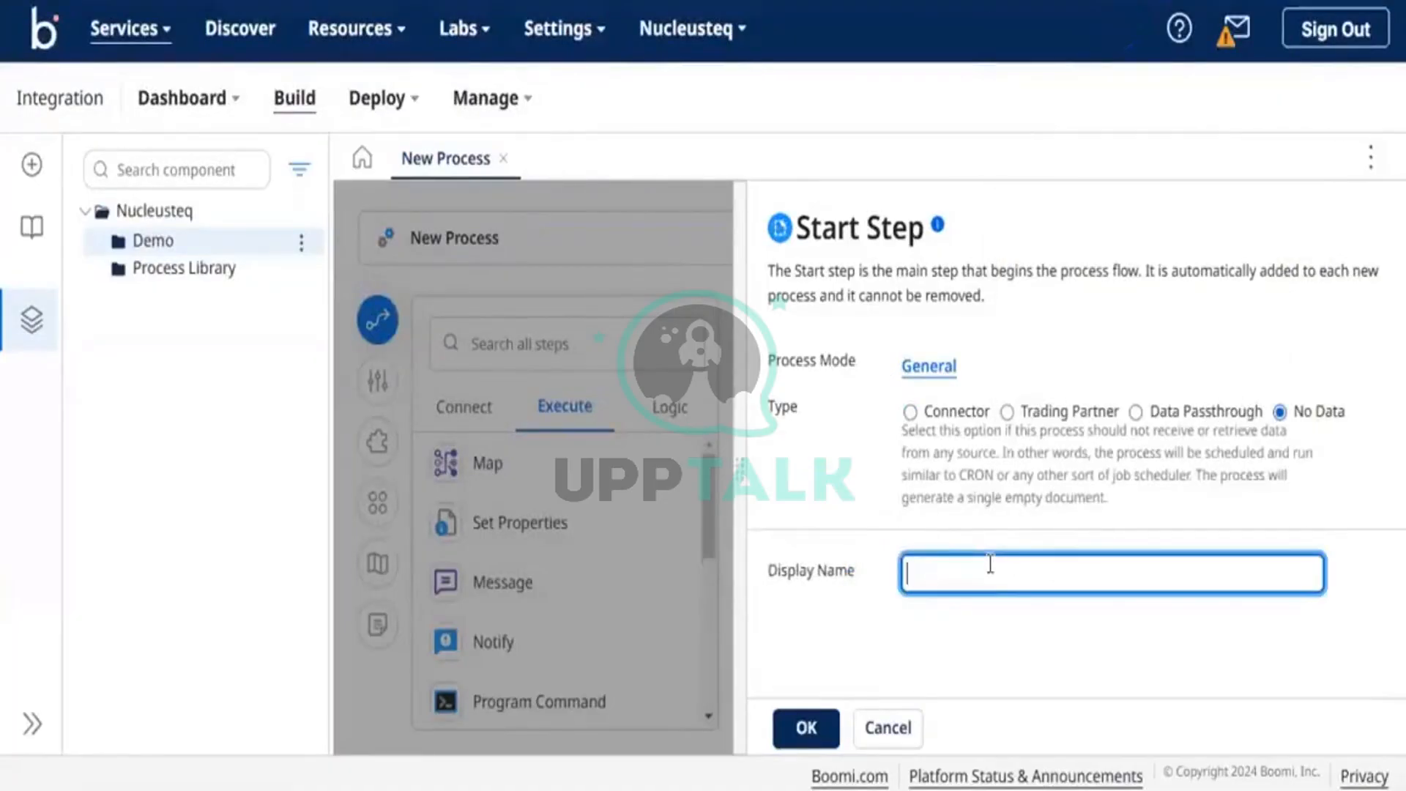
type("Start pro")
key("BackSpace")
key("BackSpace")
key("BackSpace")
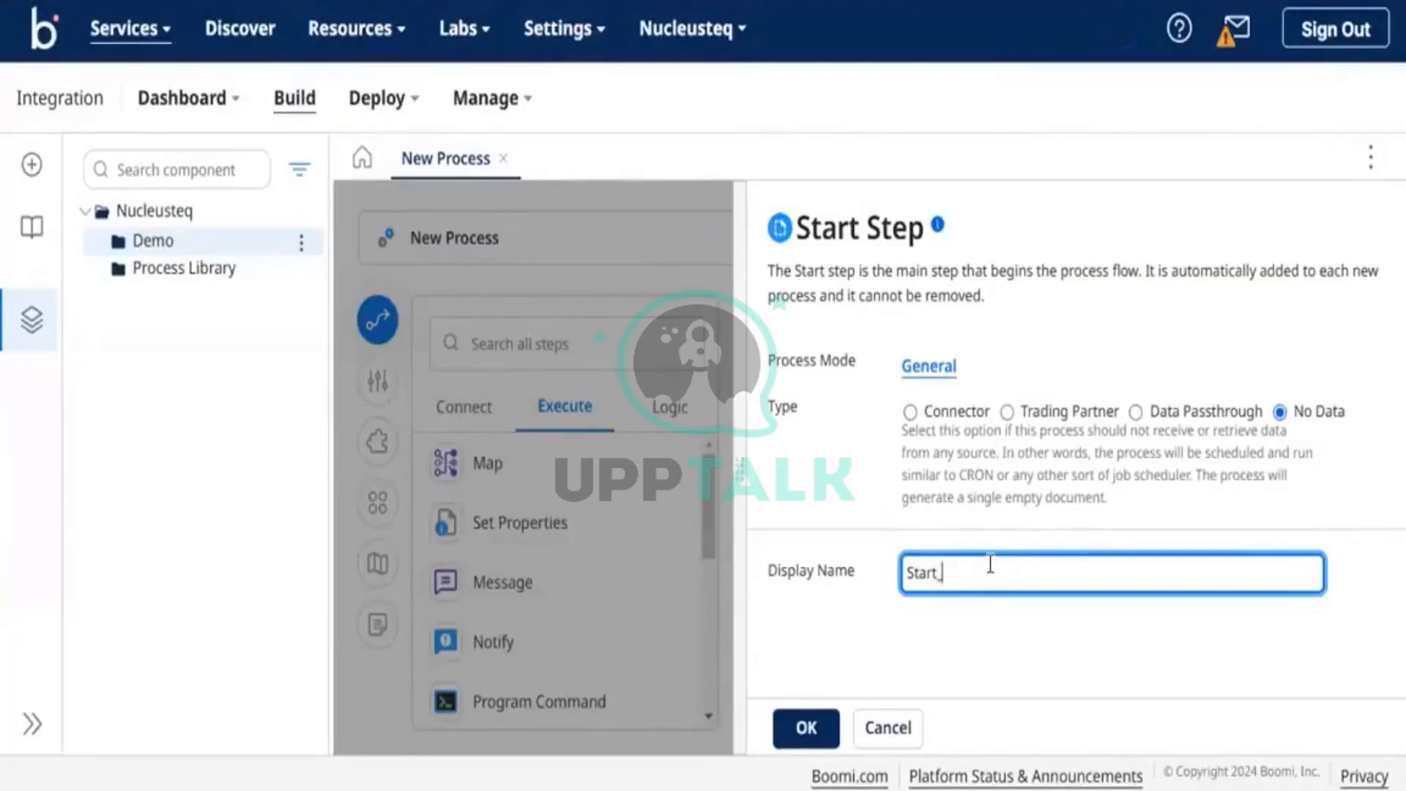
type("Pro")
key("BackSpace")
key("BackSpace")
left_click(803, 728)
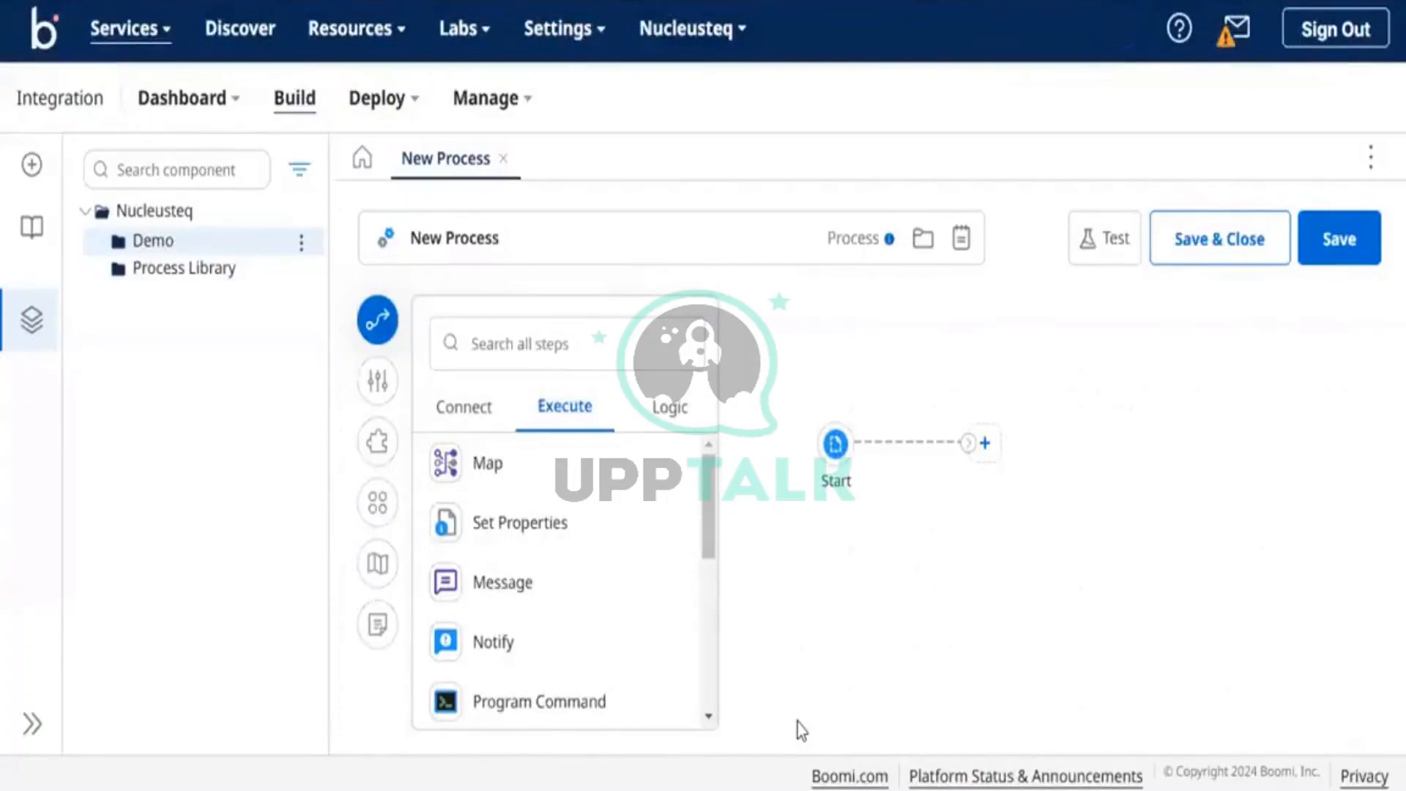
Save the new process and expand the Demo folder in the component explorer
left_click(1339, 238)
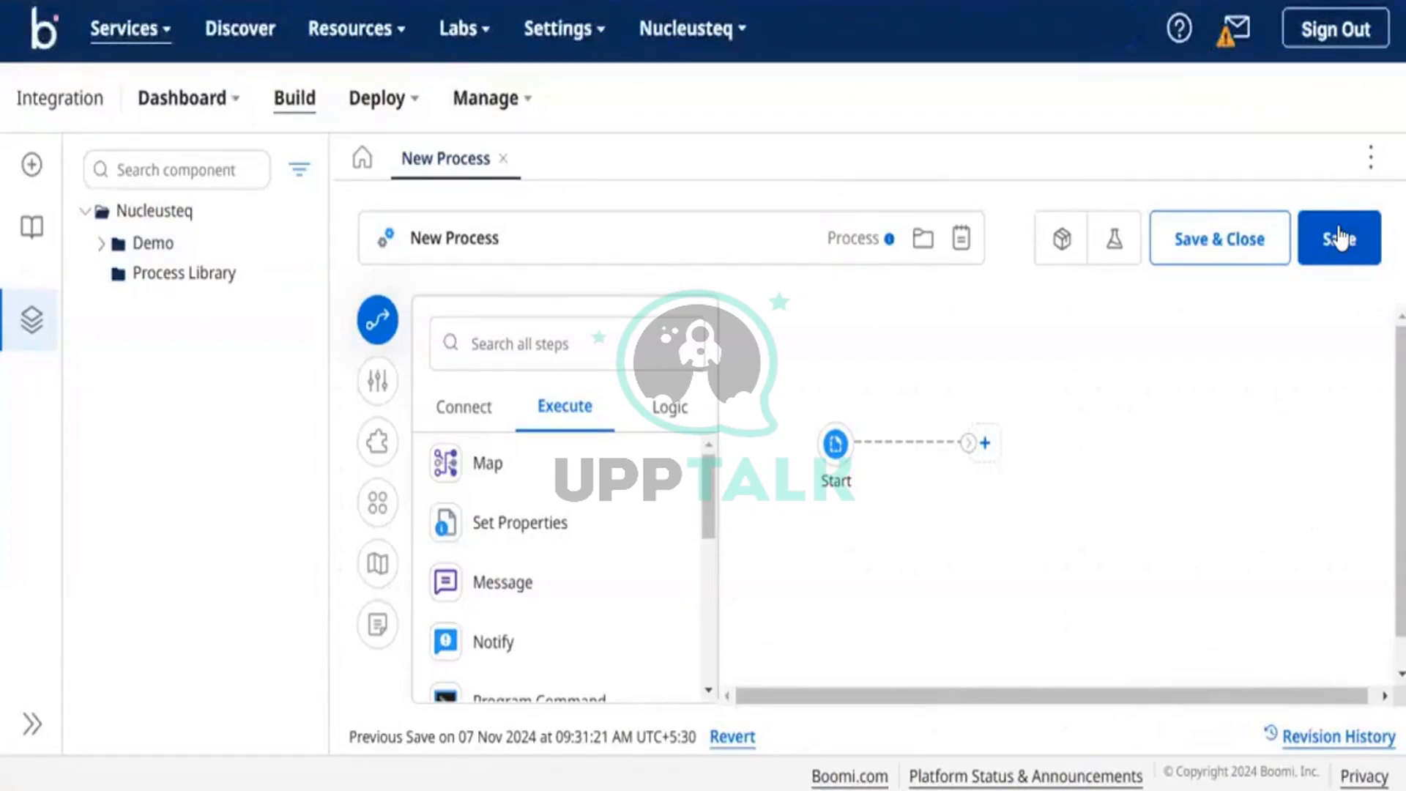
left_click(102, 244)
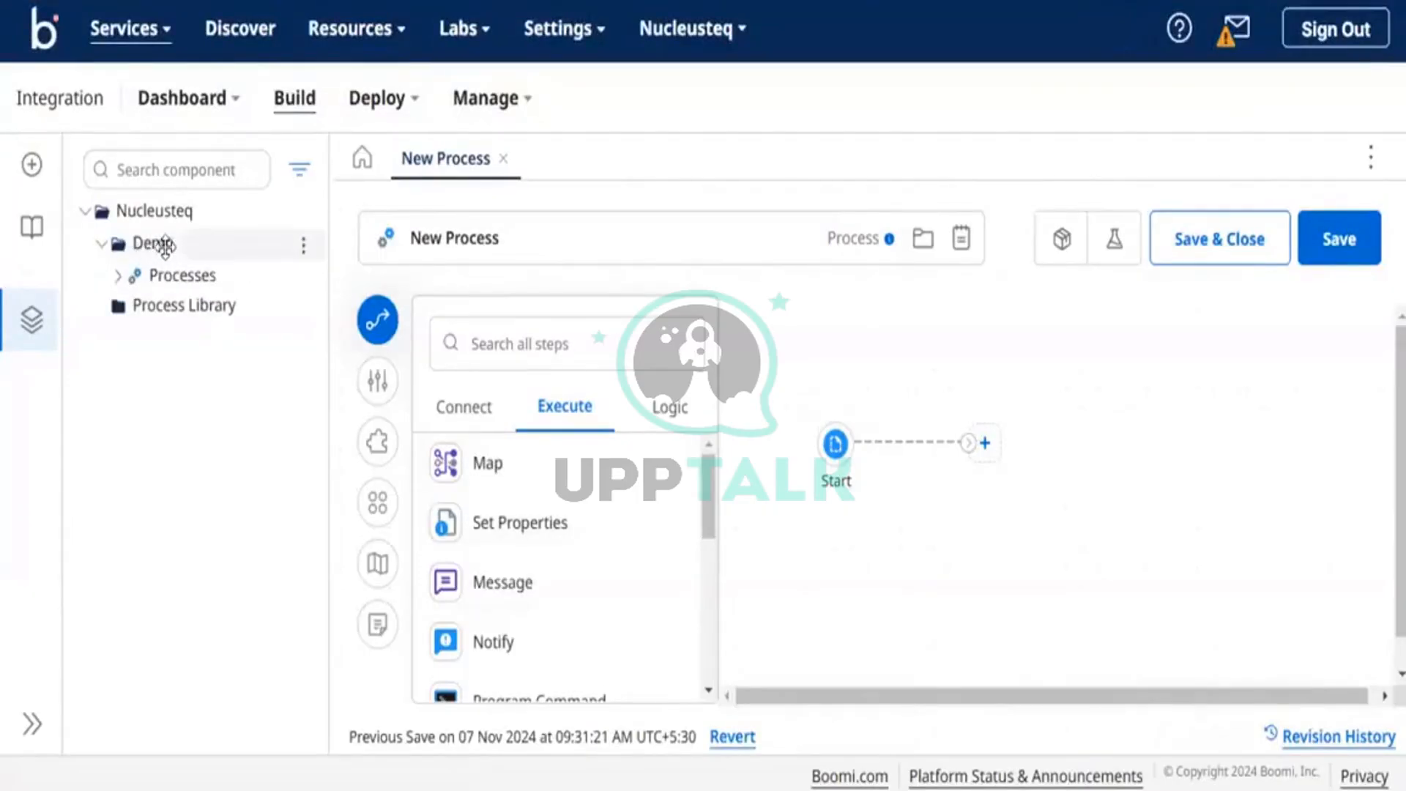
left_click(303, 249)
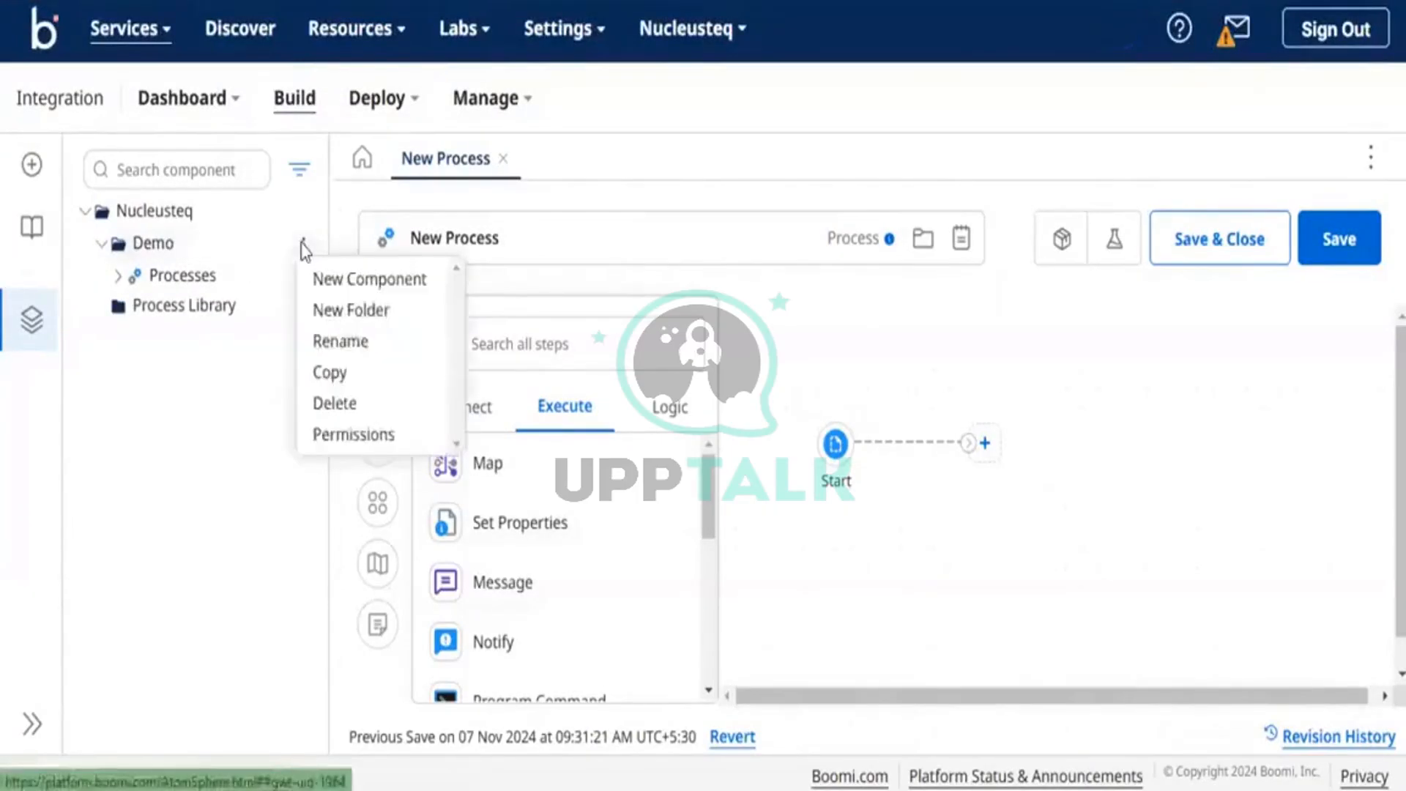
left_click(331, 314)
left_click(850, 529)
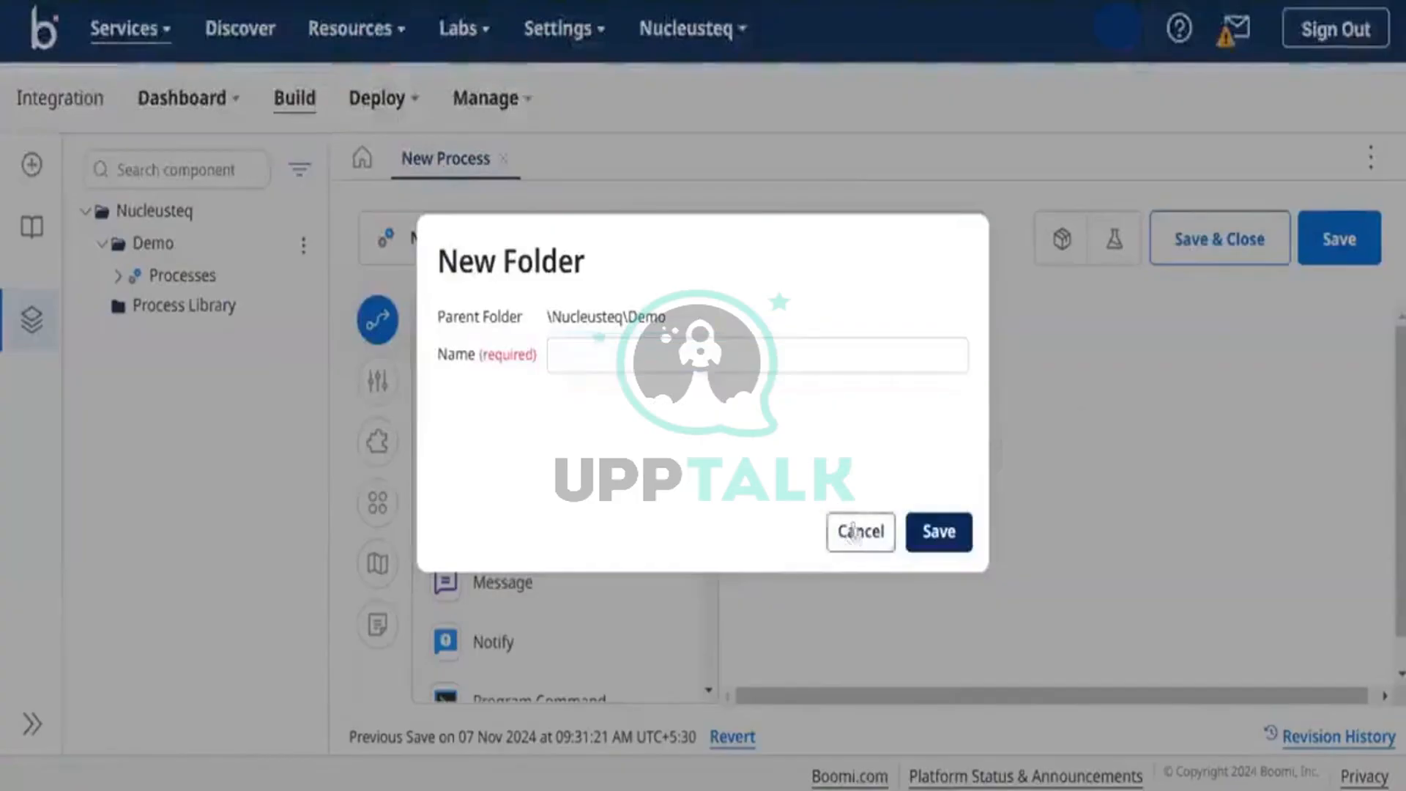
Create a new component of type Flat File Profile in the Demo folder
left_click(303, 249)
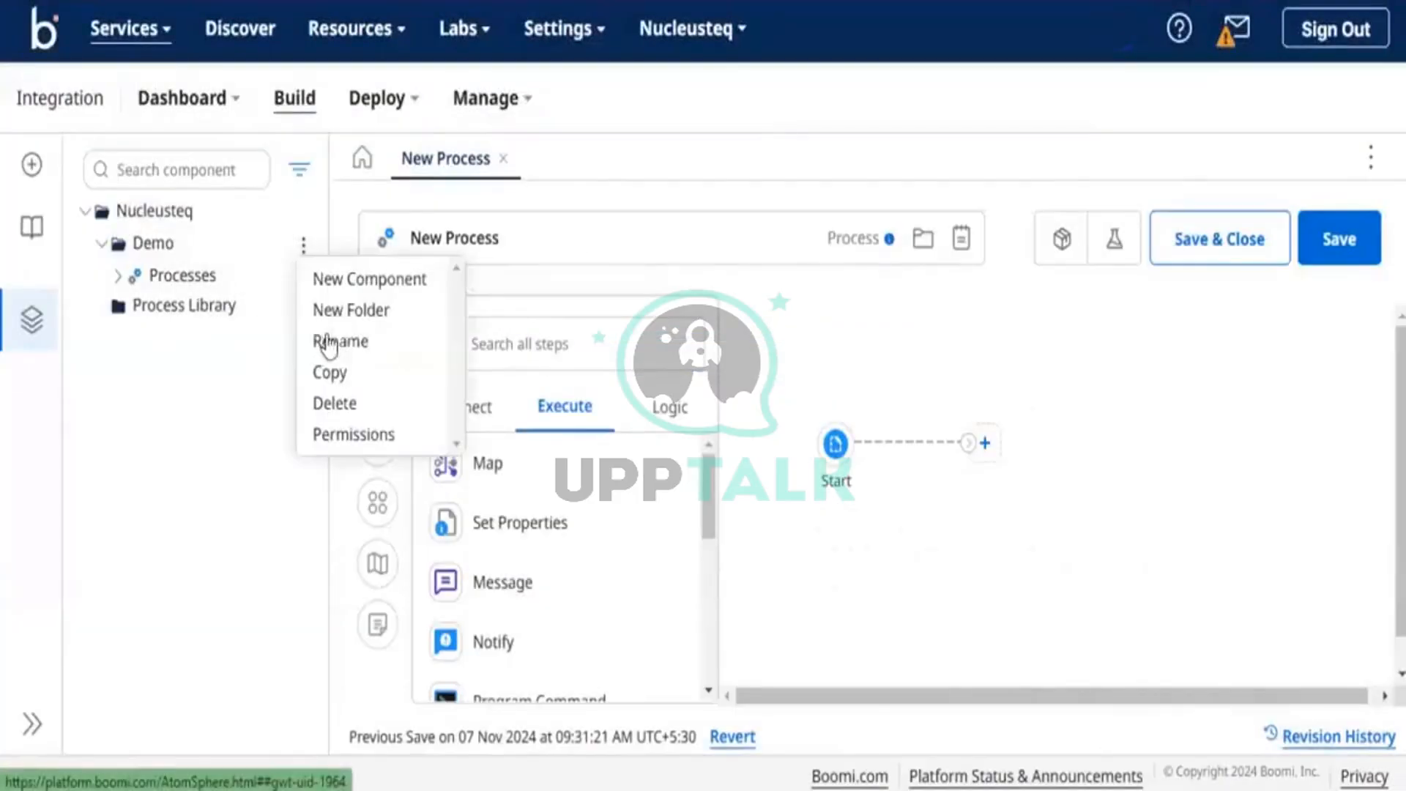
left_click(352, 286)
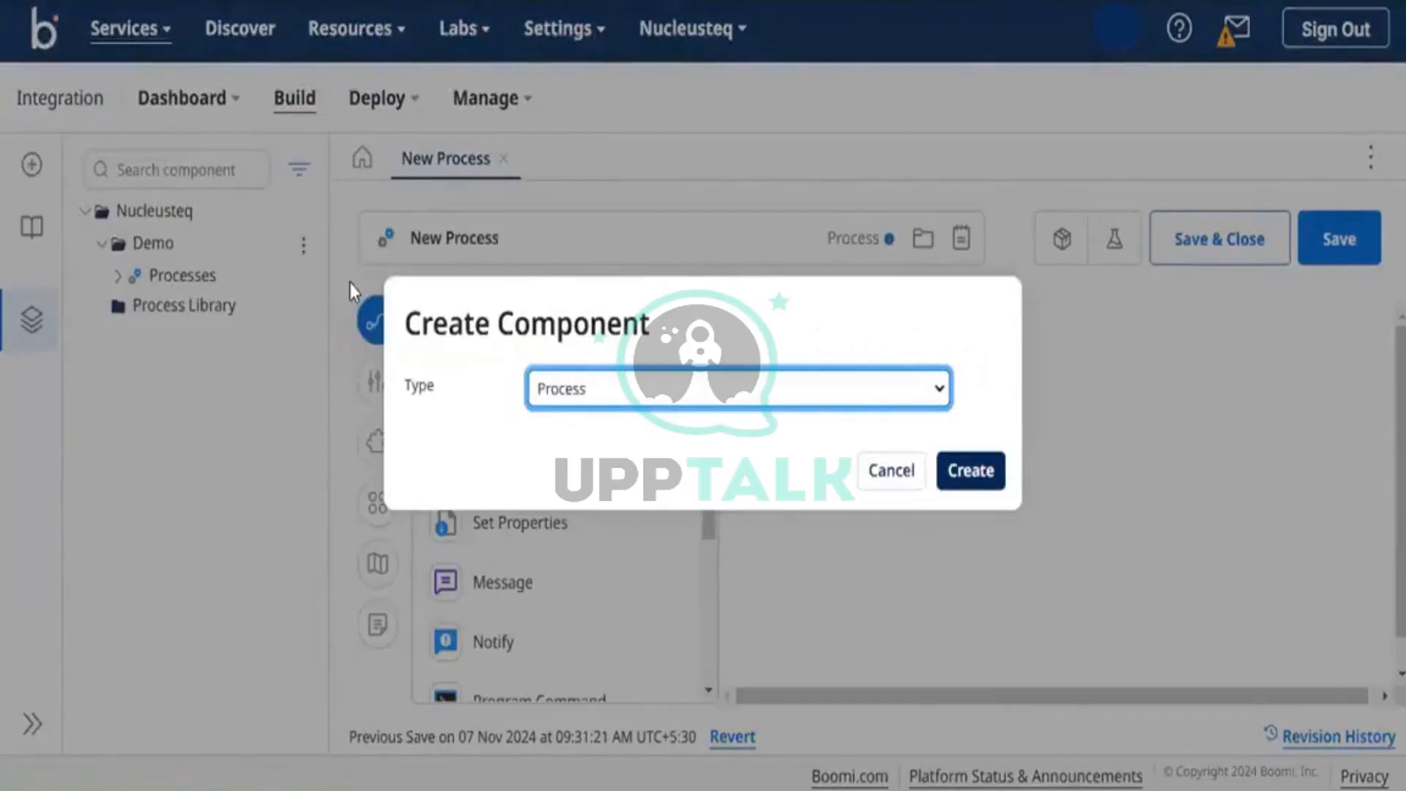
left_click(930, 381)
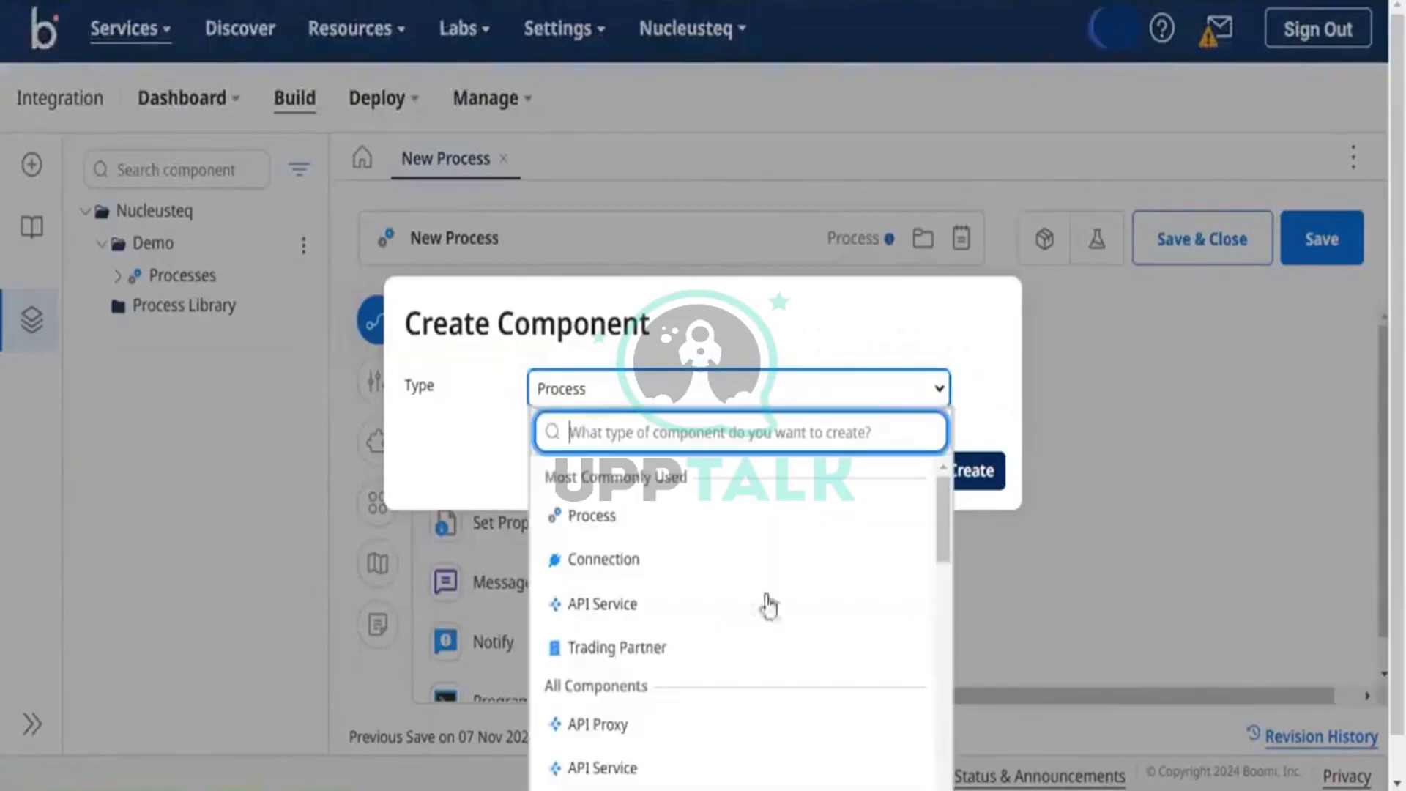
scroll(765, 602, "down", 3)
scroll(747, 557, "up", 3)
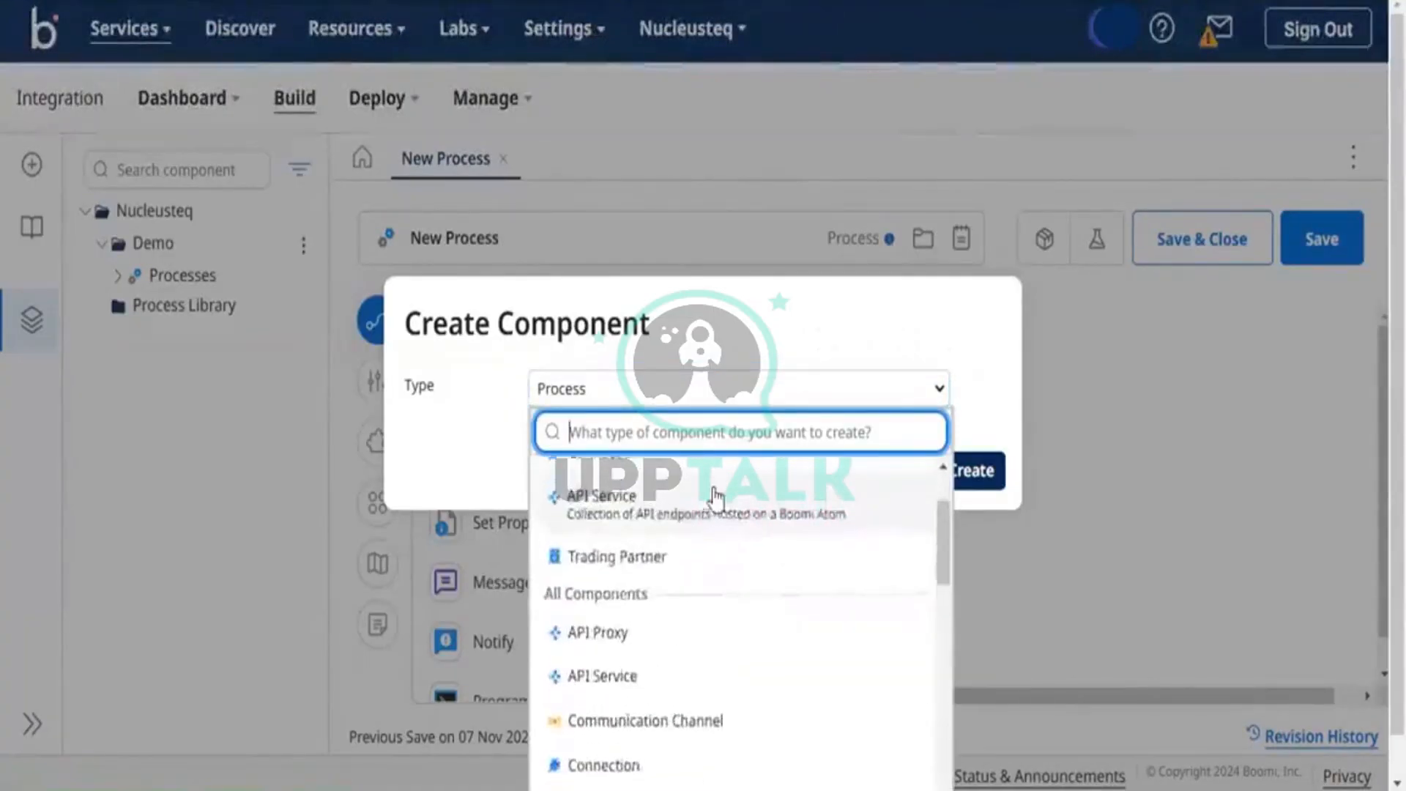
type("flat")
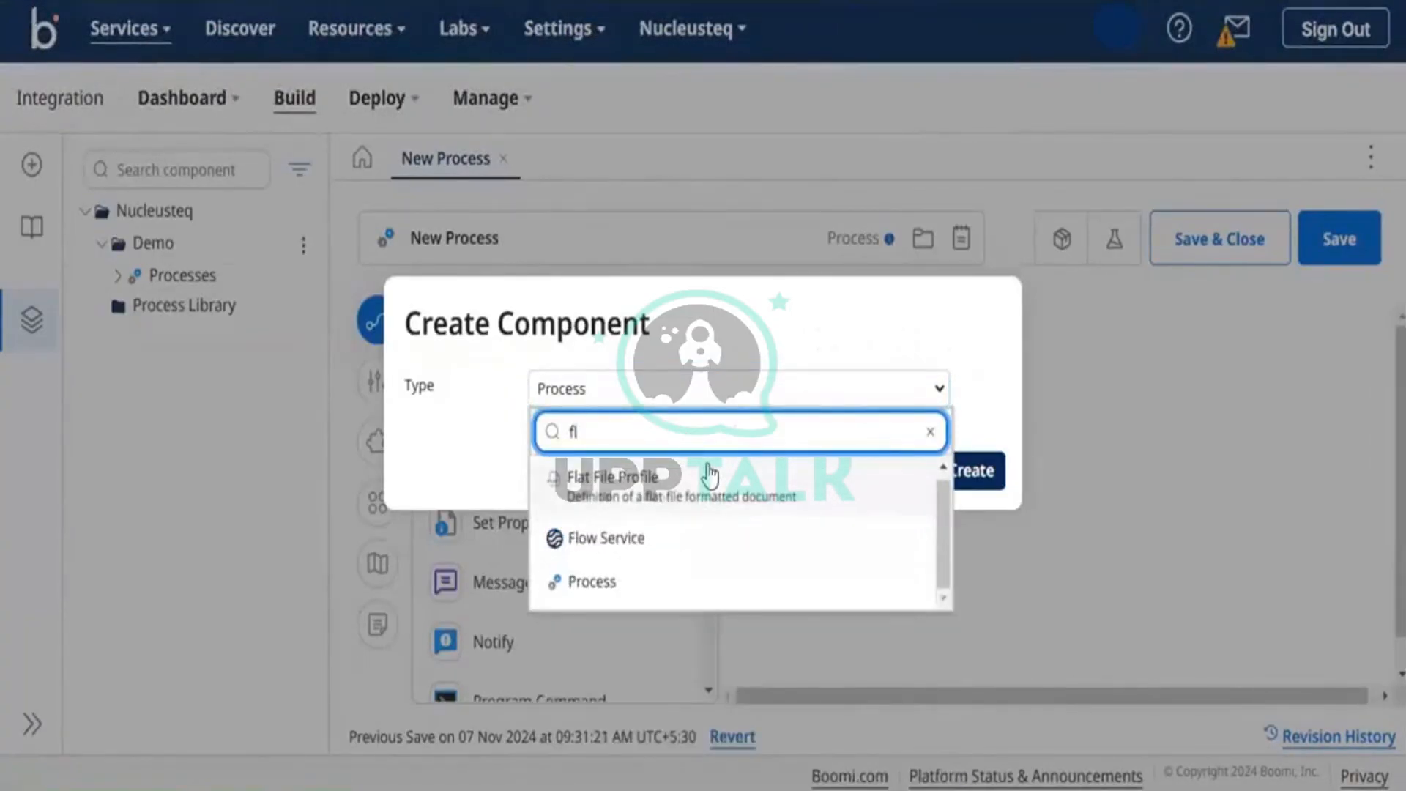
left_click(670, 489)
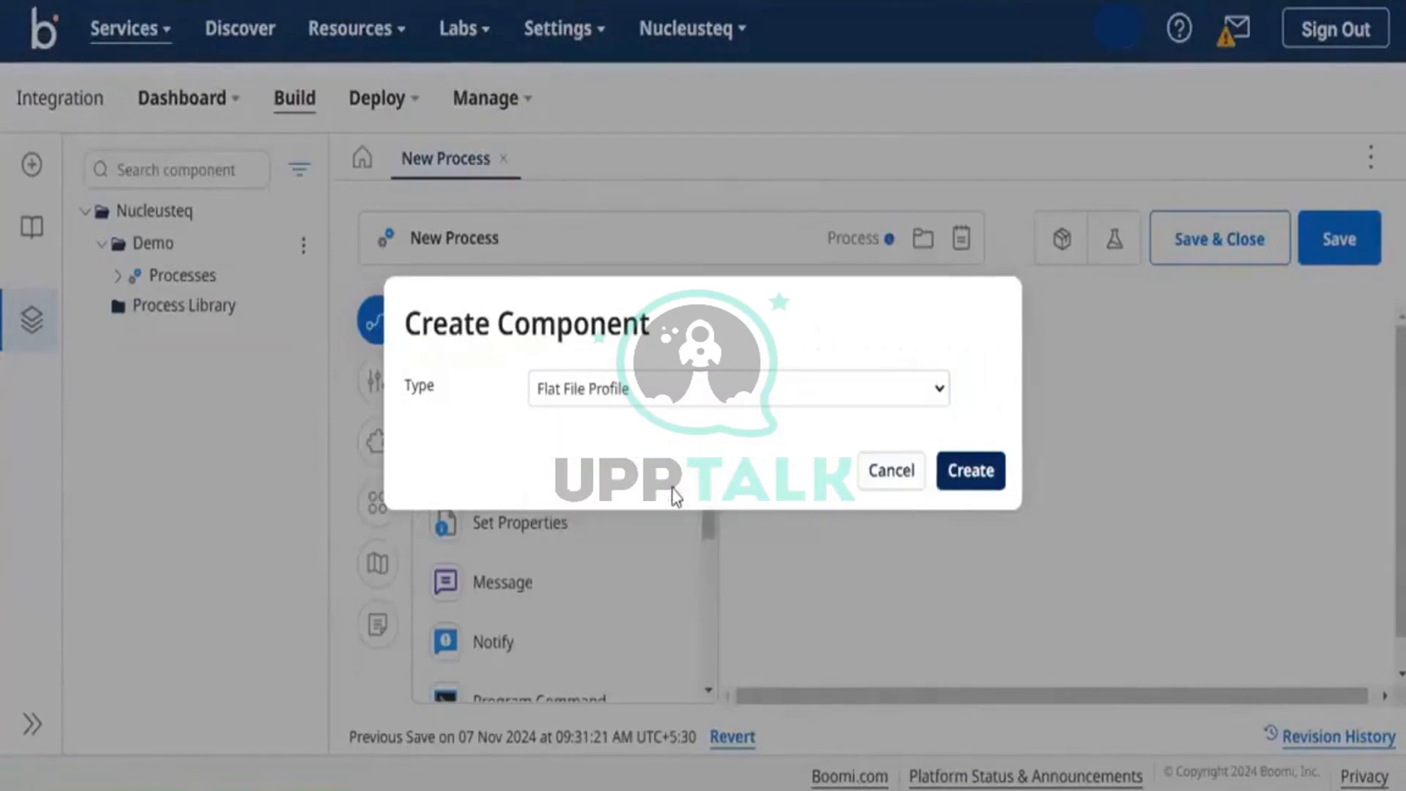
left_click(994, 472)
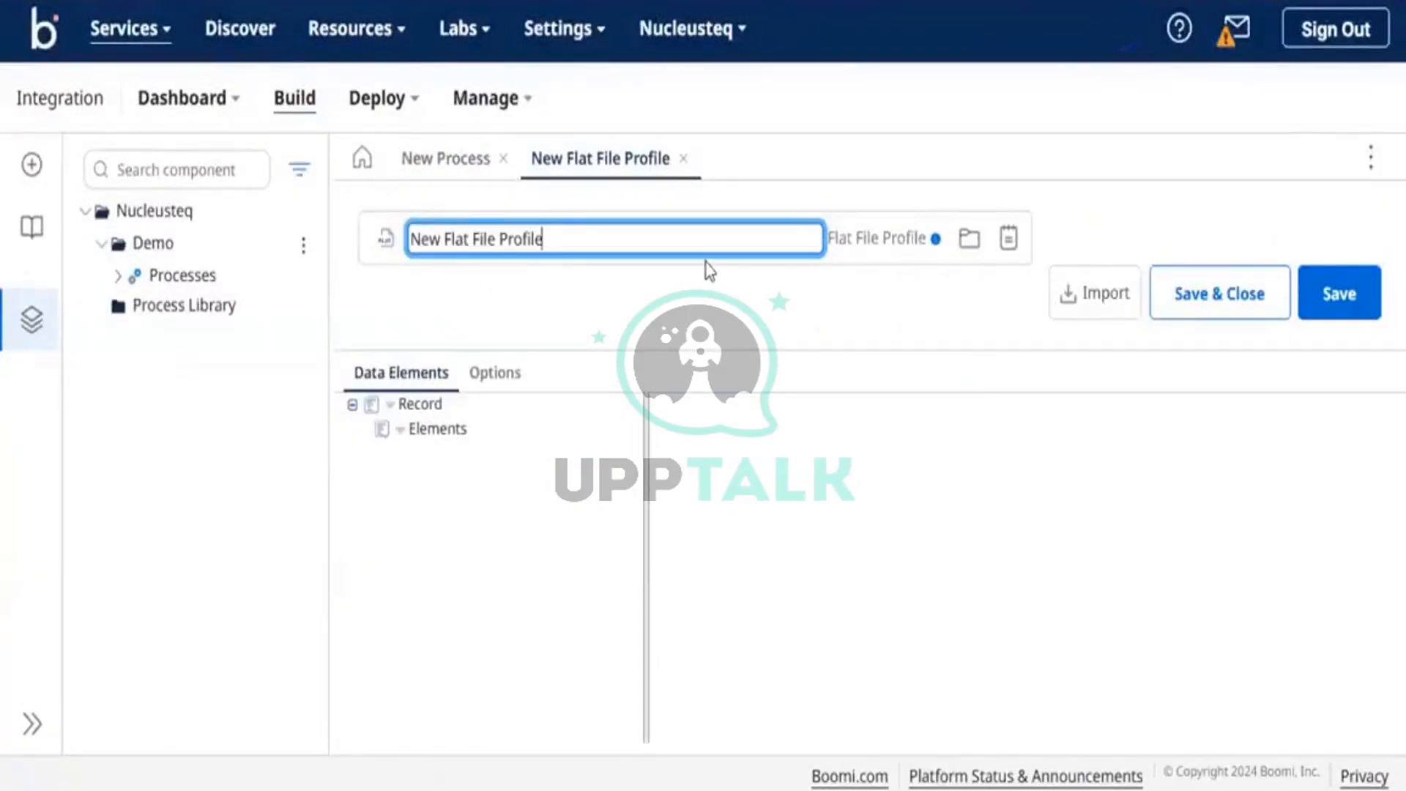
Replace the default name of the new flat file profile with "CSV_Employee"
key("BackSpace")
key("BackSpace")
key("BackSpace")
key("BackSpace")
key("BackSpace")
key("BackSpace")
key("BackSpace")
key("BackSpace")
key("BackSpace")
key("BackSpace")
key("BackSpace")
key("BackSpace")
key("BackSpace")
key("BackSpace")
key("BackSpace")
key("BackSpace")
key("BackSpace")
key("BackSpace")
key("BackSpace")
key("BackSpace")
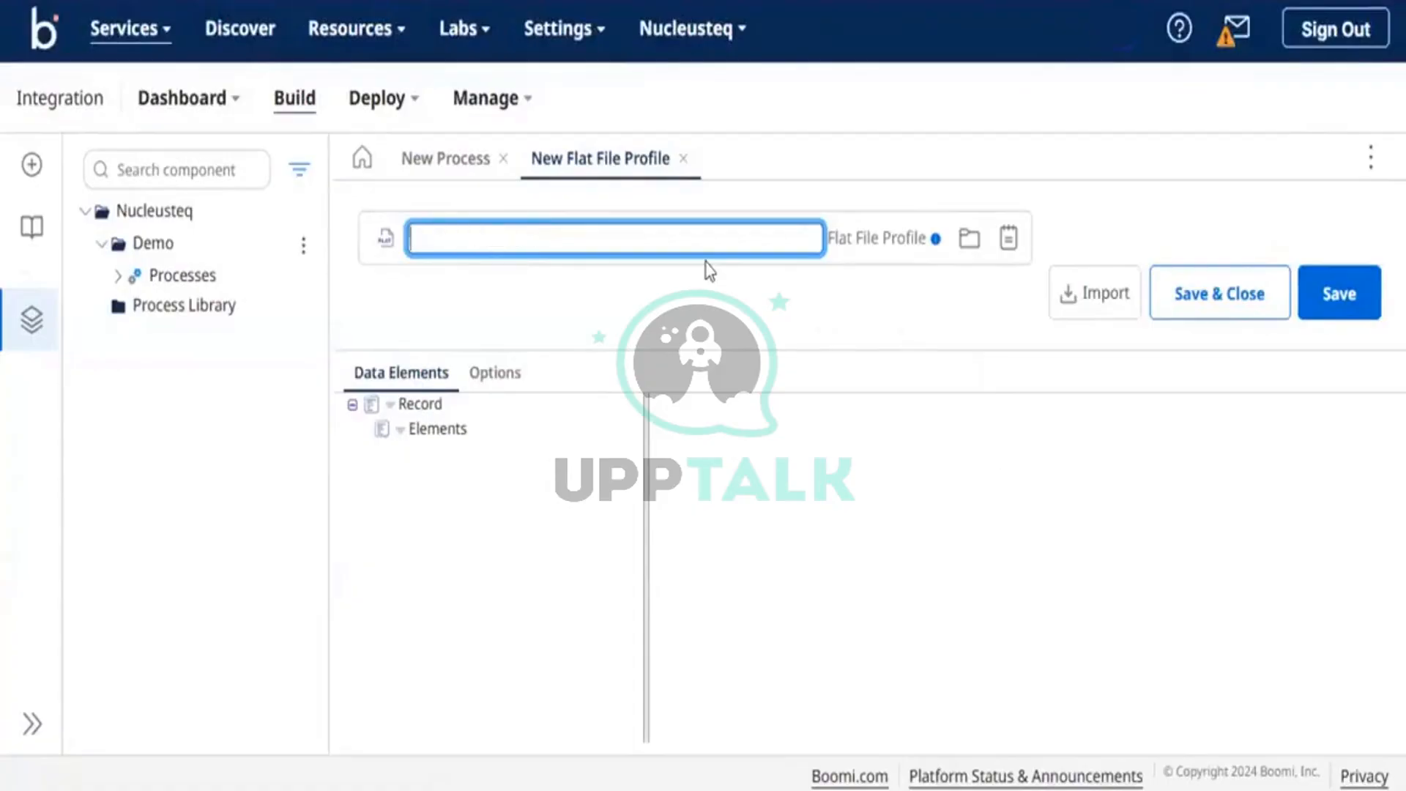
type("C")
type("SV")
type("_Em")
key("BackSpace")
type("Employ")
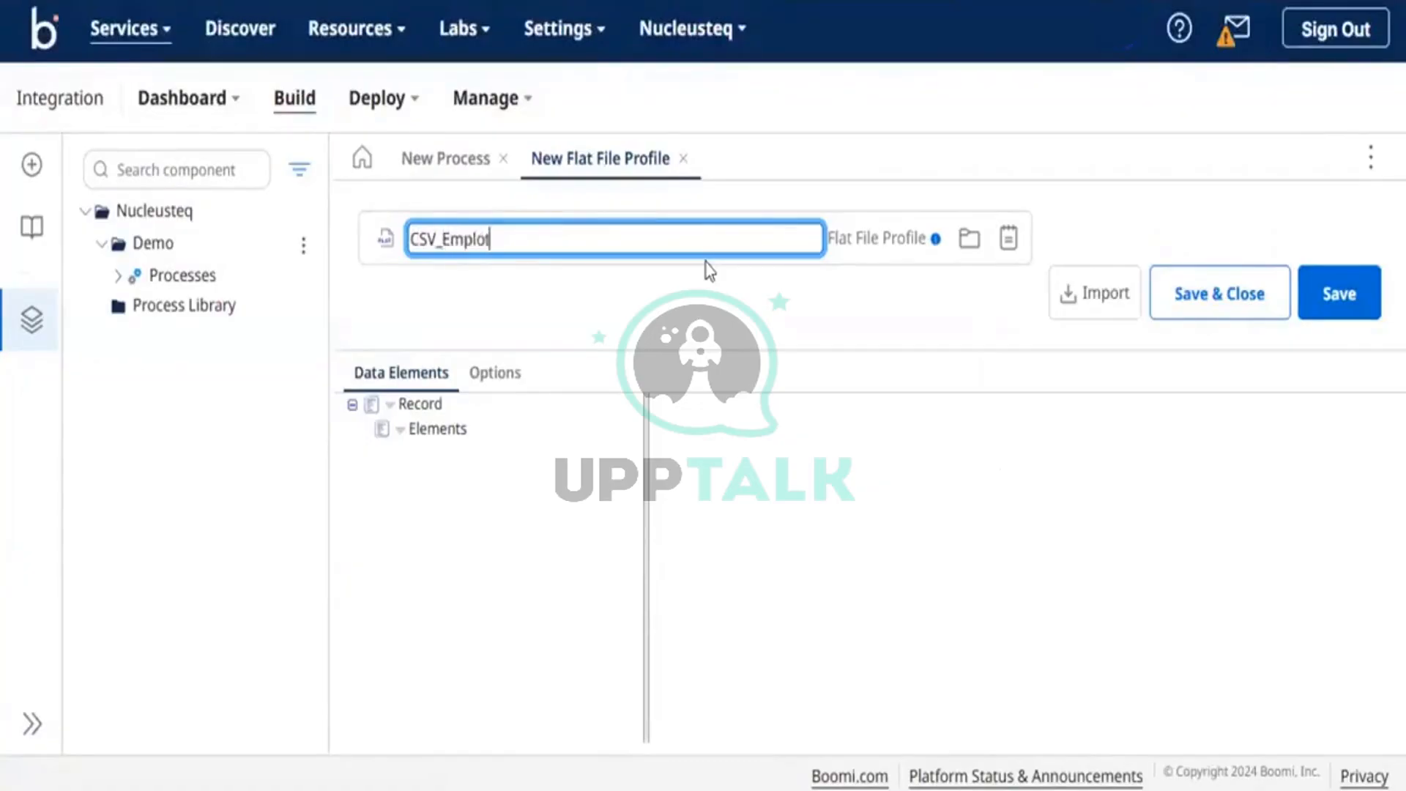
type("ee")
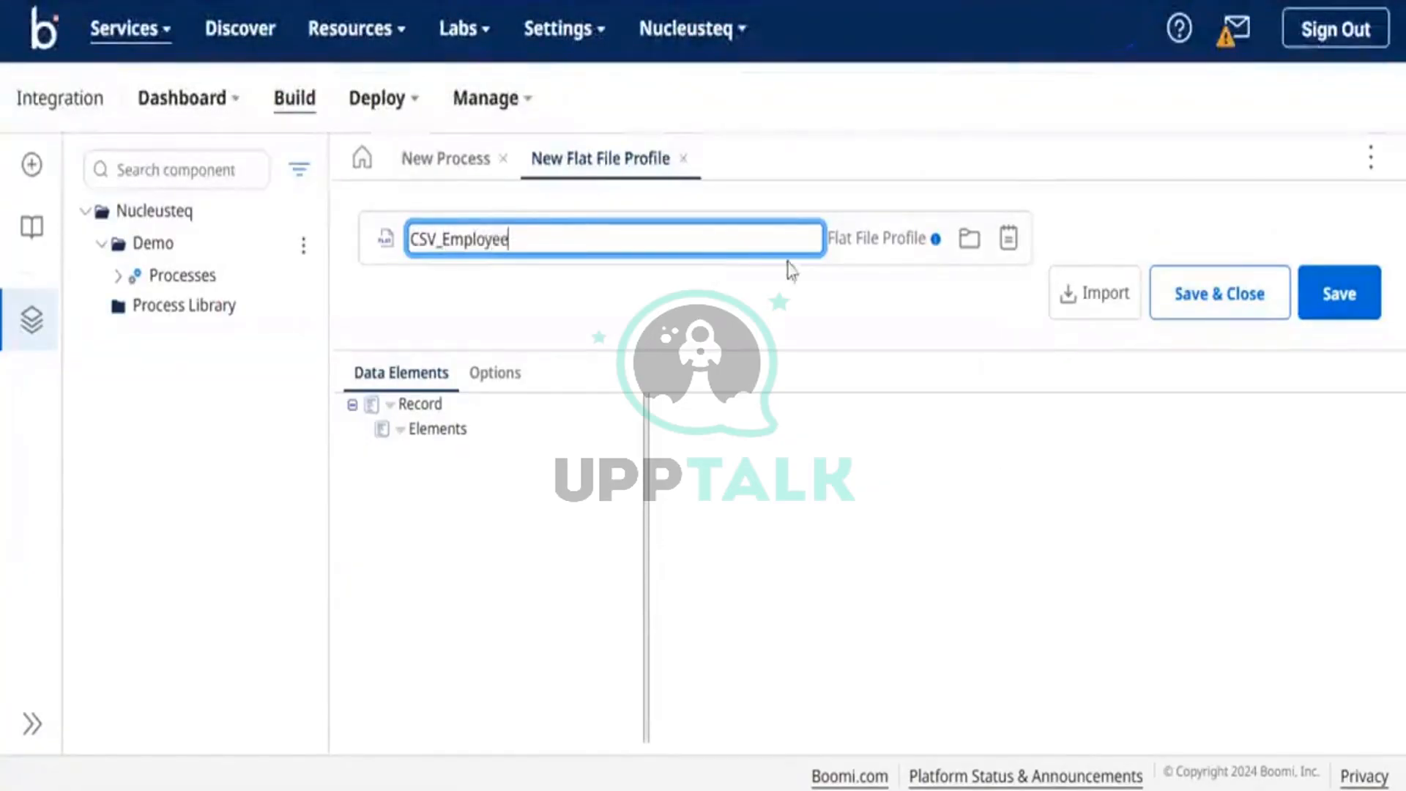
left_click(722, 341)
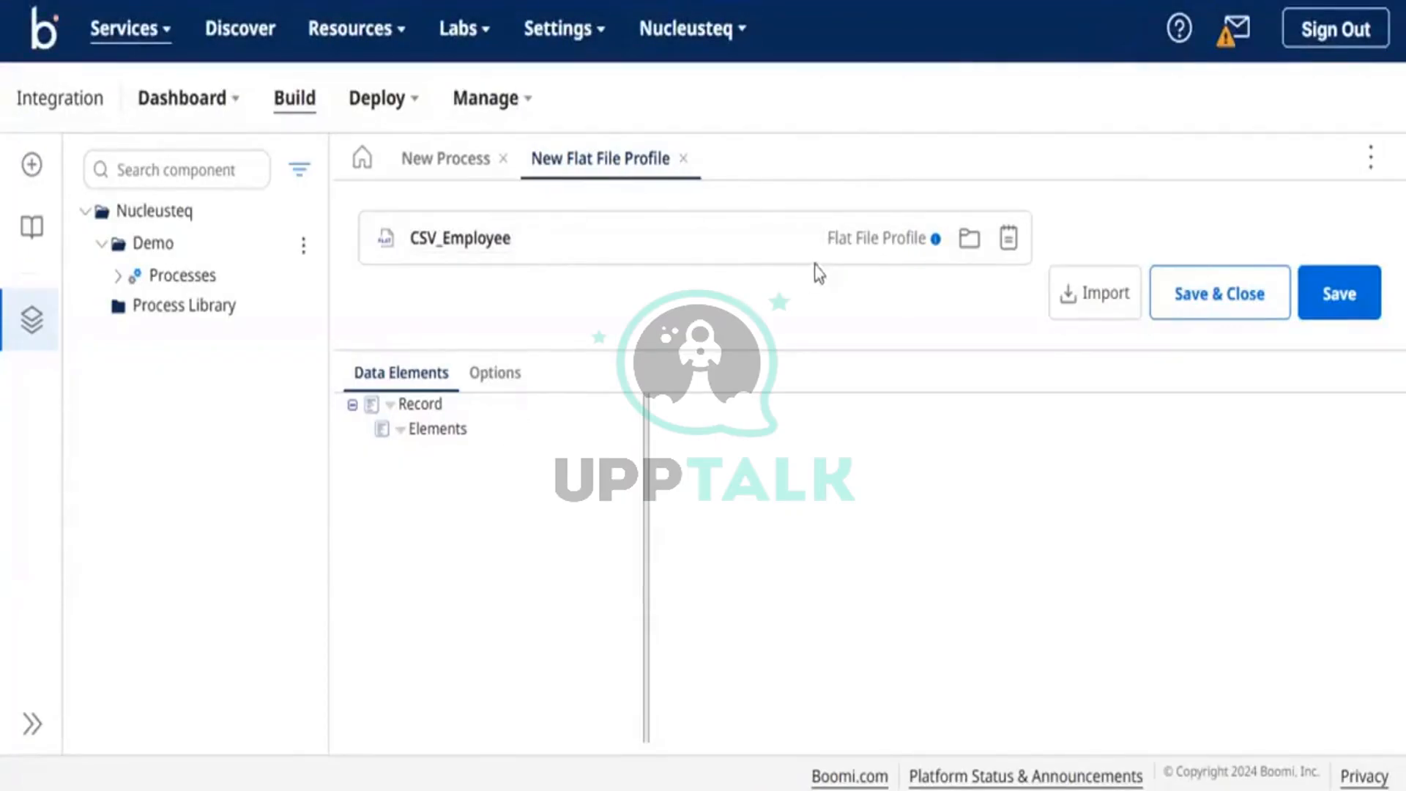
Add one element under the profile's Elements node and clear its default data name
left_click(398, 432)
left_click(438, 459)
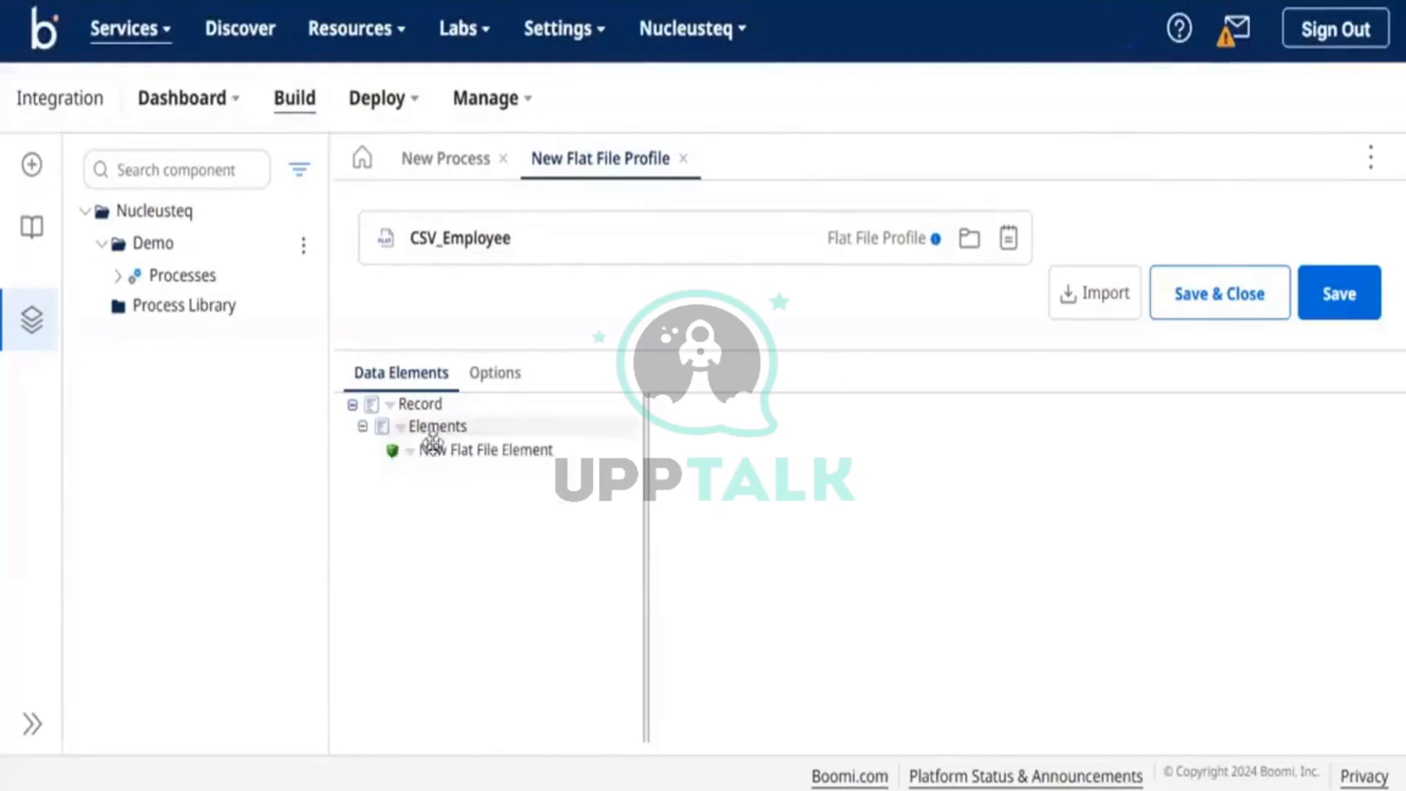
left_click(411, 453)
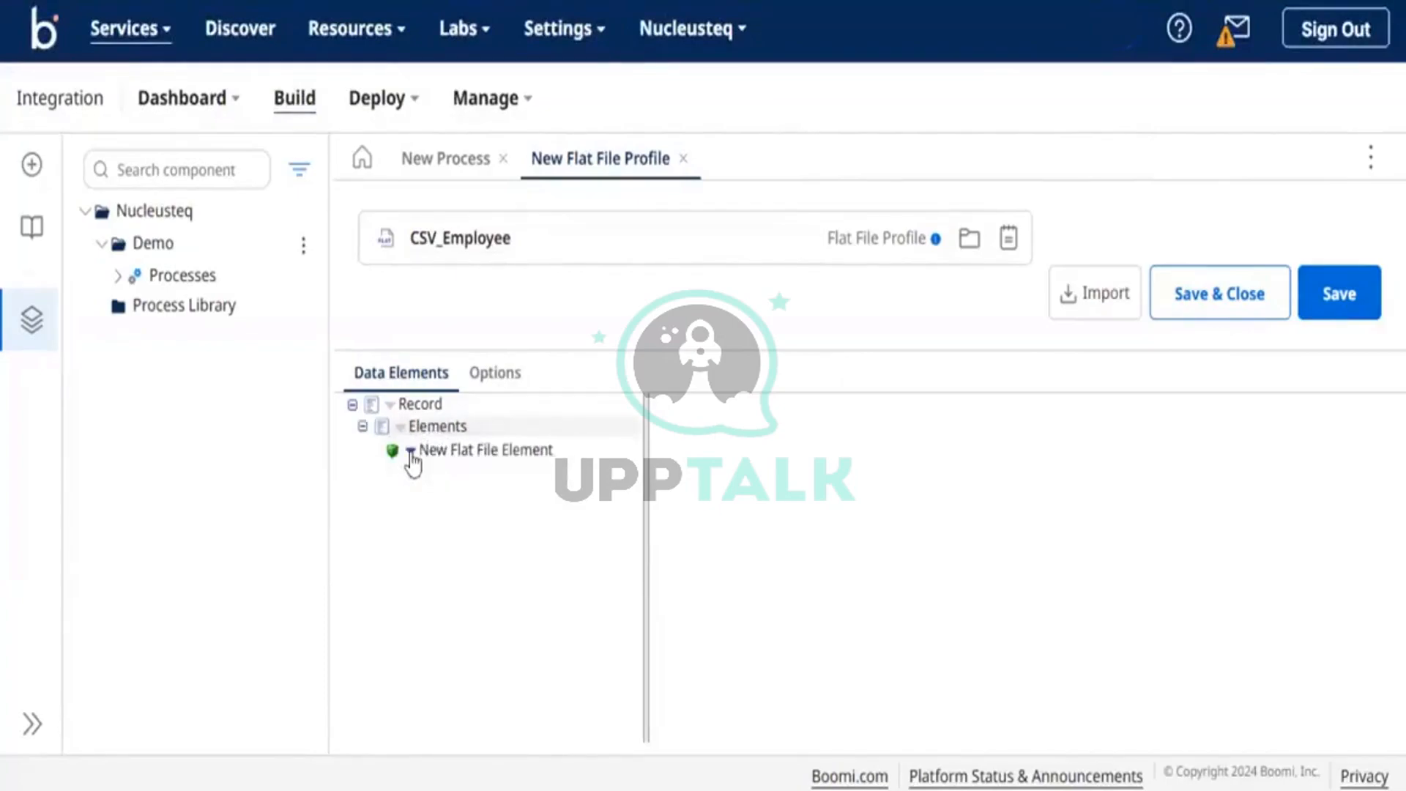
scroll(1030, 627, "down", 1)
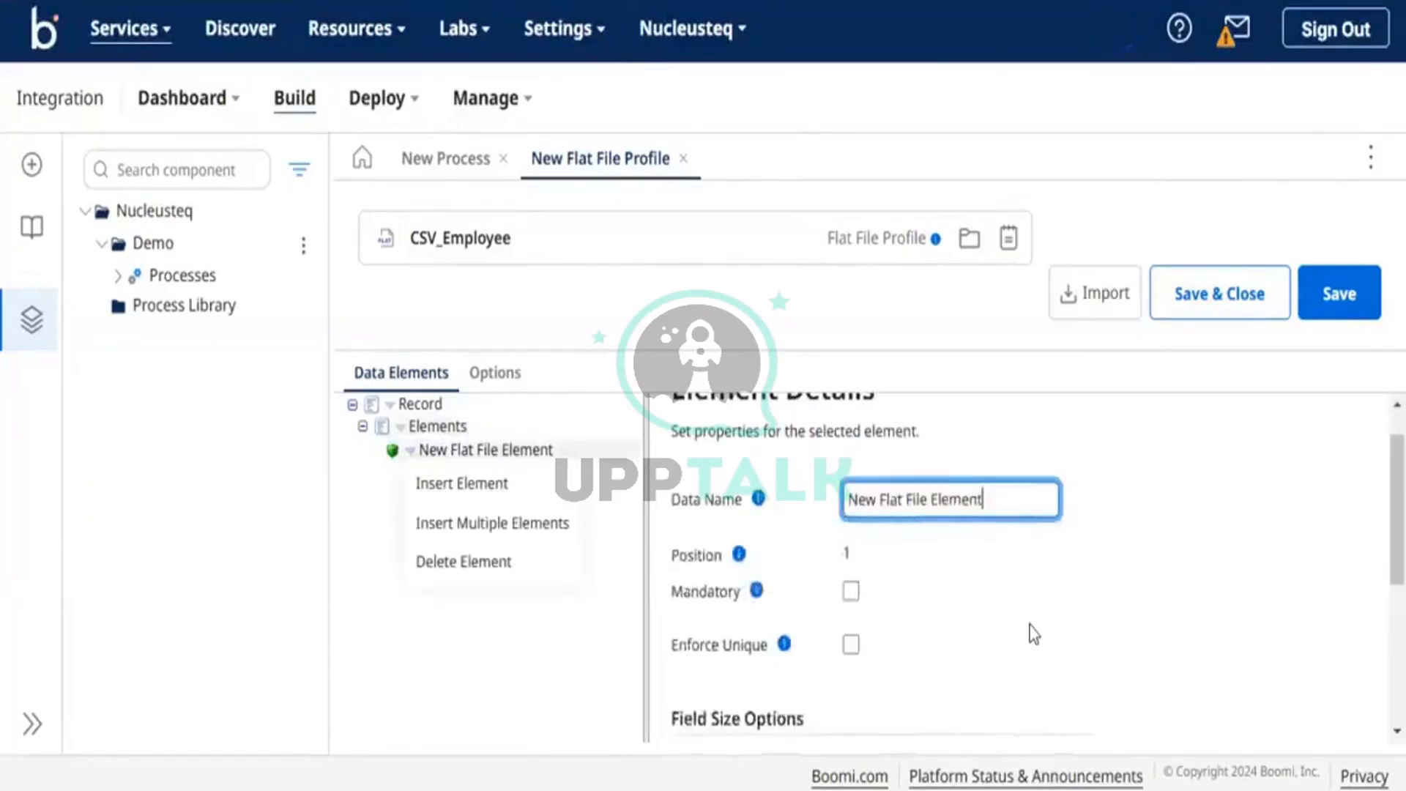
key("BackSpace")
key("BackSpace")
key("BackSpace")
key("BackSpace")
key("BackSpace")
key("BackSpace")
key("BackSpace")
key("BackSpace")
key("BackSpace")
key("BackSpace")
key("BackSpace")
key("BackSpace")
key("BackSpace")
key("BackSpace")
key("BackSpace")
key("BackSpace")
key("BackSpace")
key("BackSpace")
key("BackSpace")
key("BackSpace")
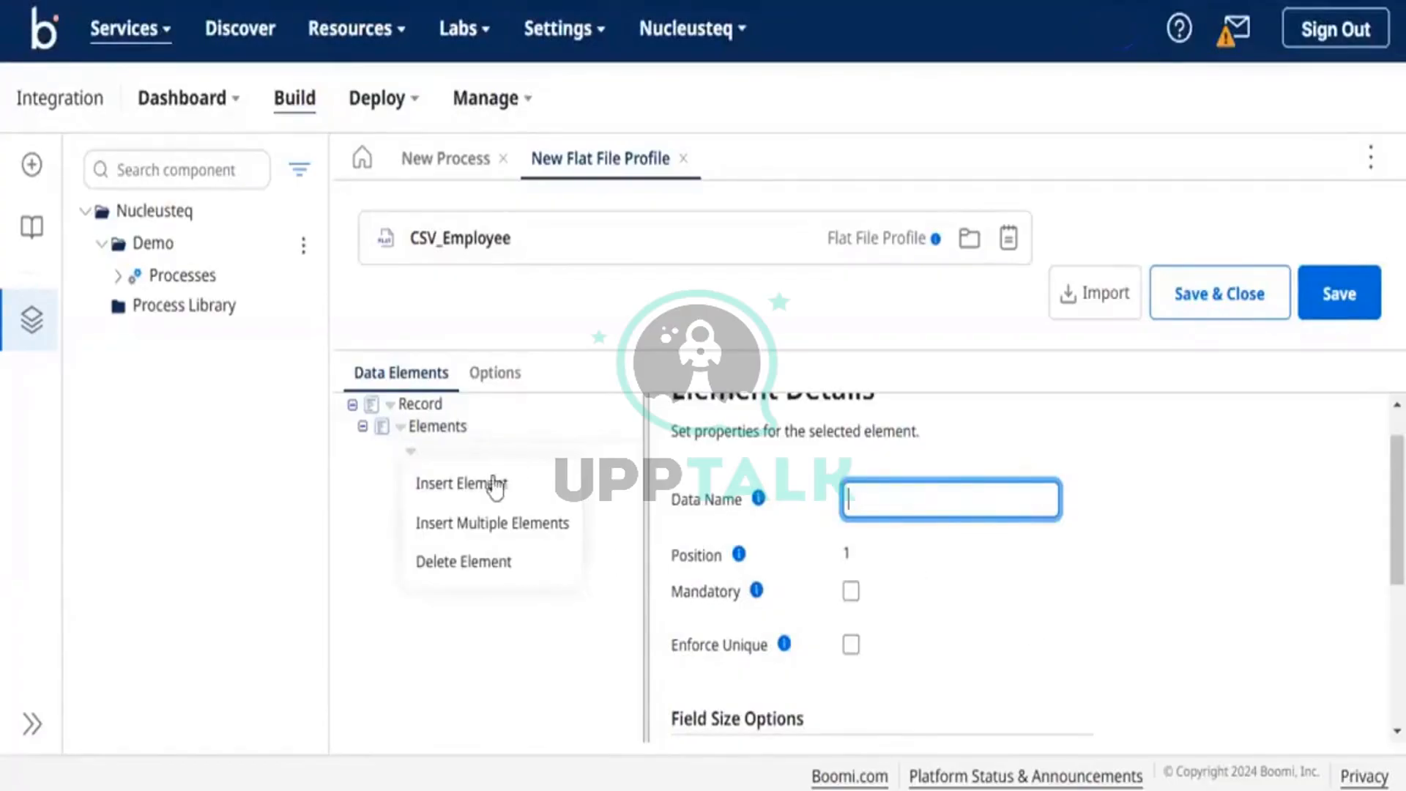
Insert 5 more elements below the unnamed first element of the profile
left_click(477, 524)
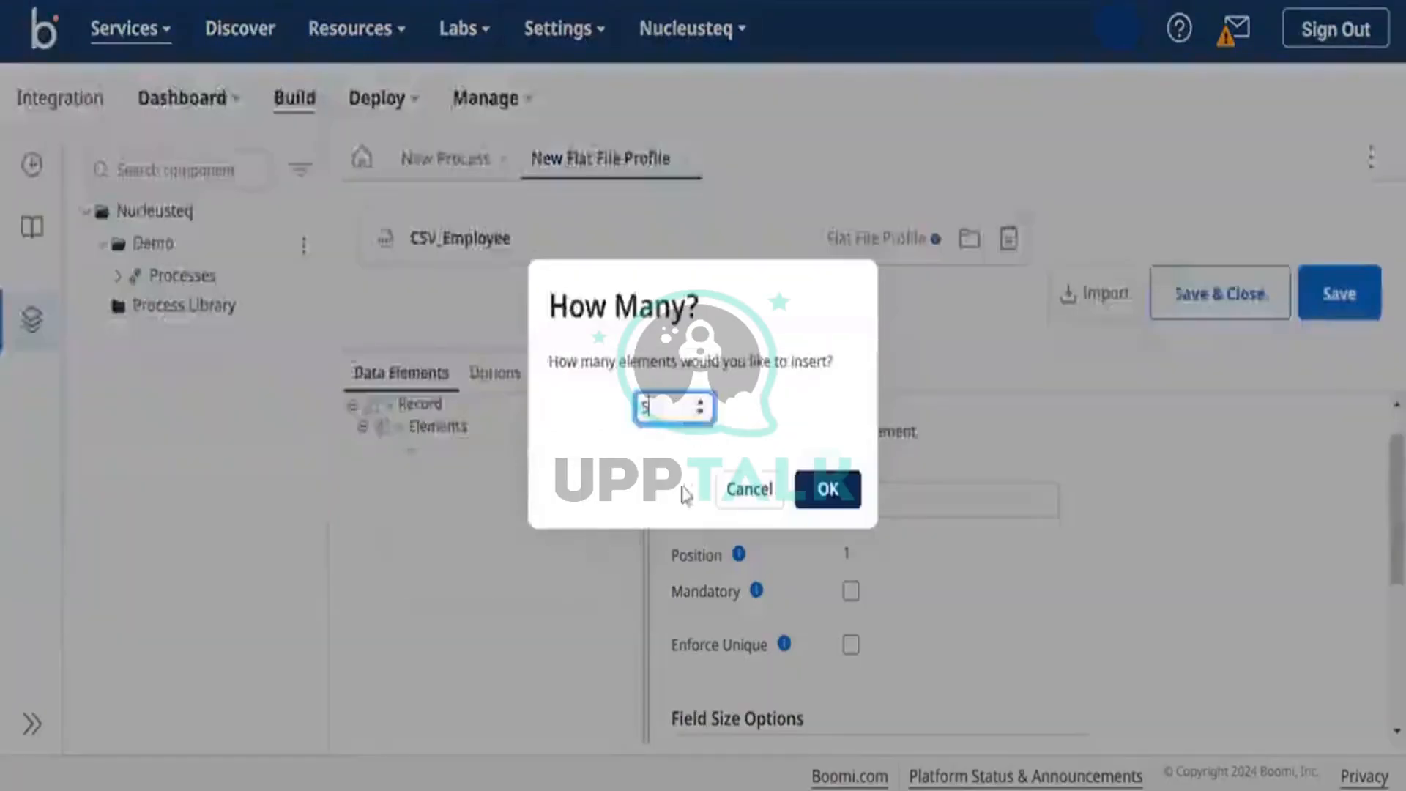
type("5")
left_click(827, 489)
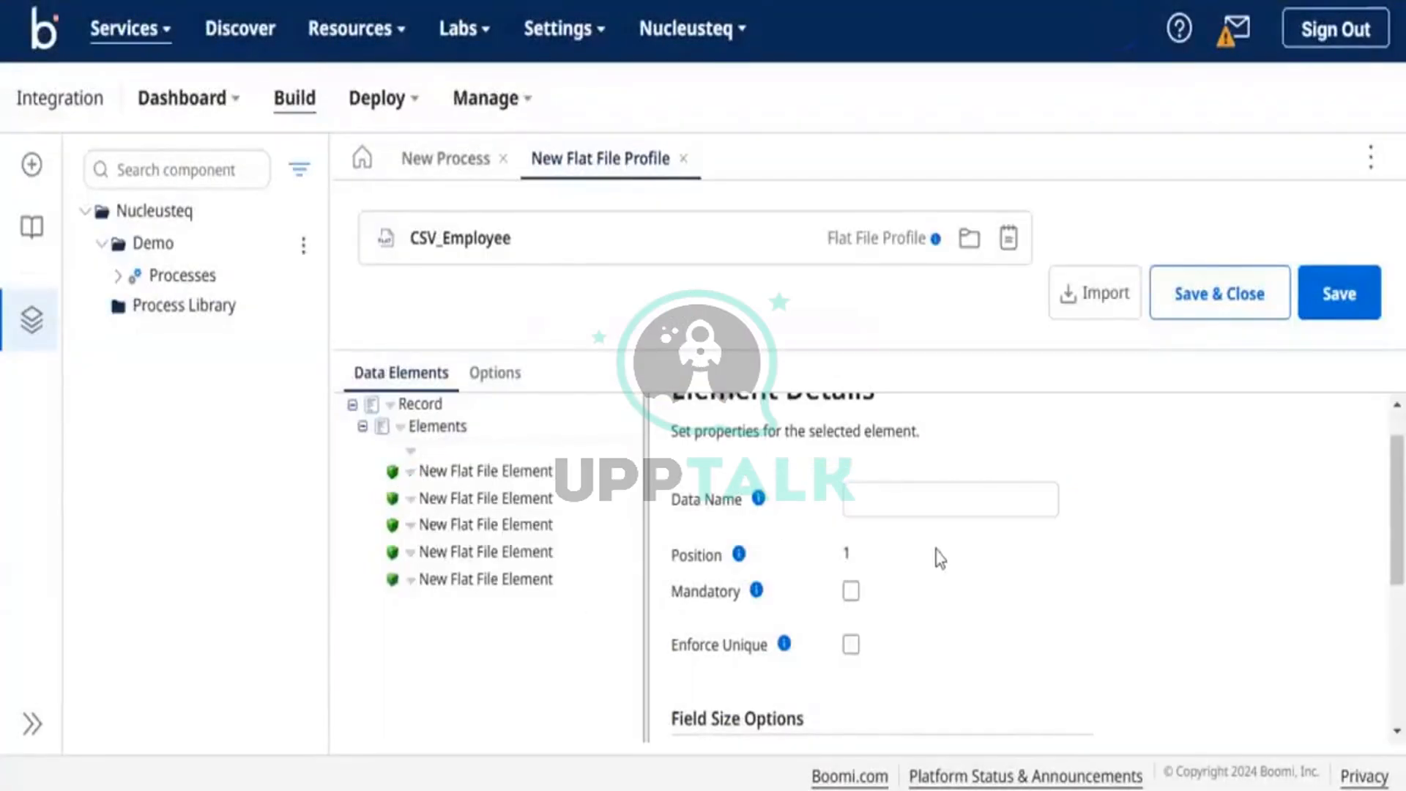
left_click(938, 503)
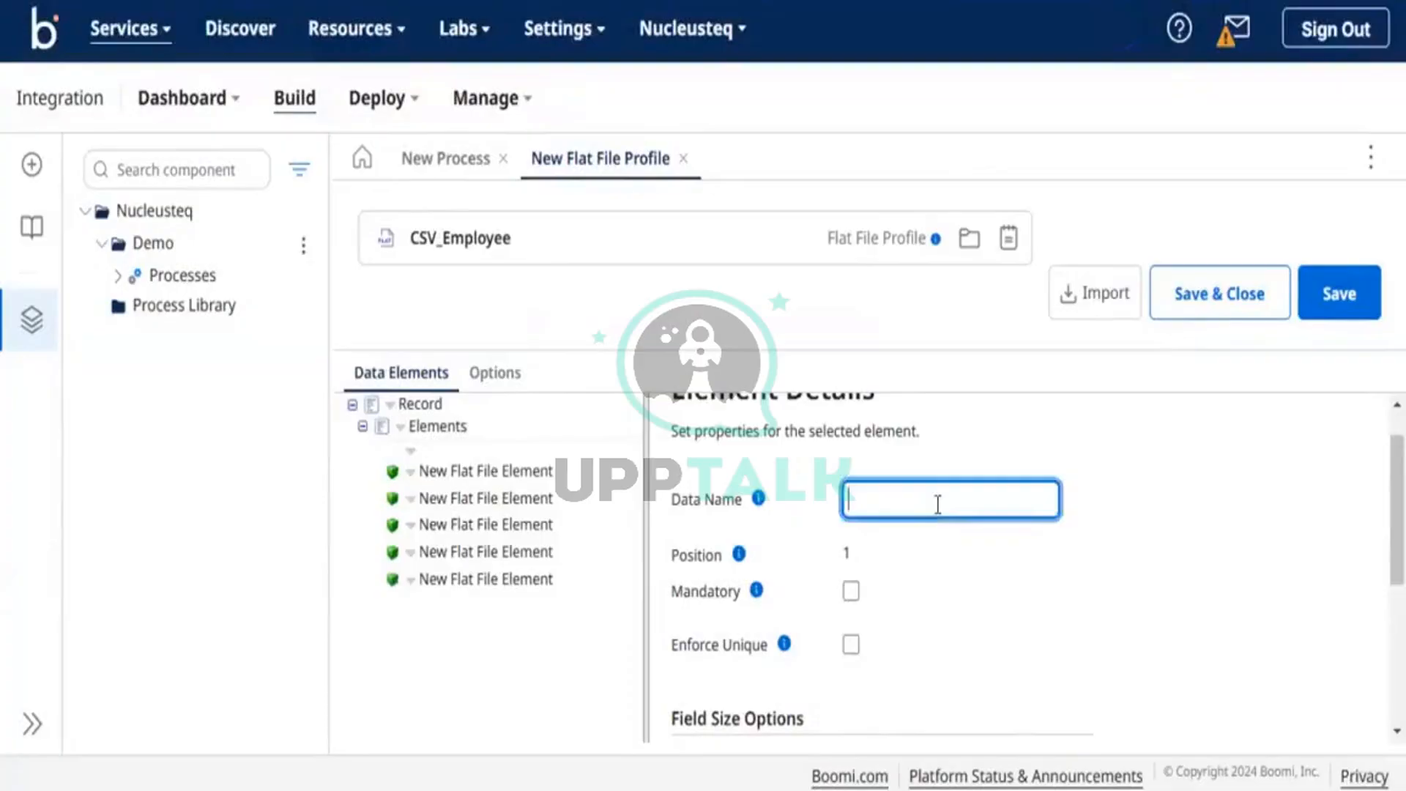
Replace the data name of the second element, at position 2, with "Emplo"
left_click(409, 473)
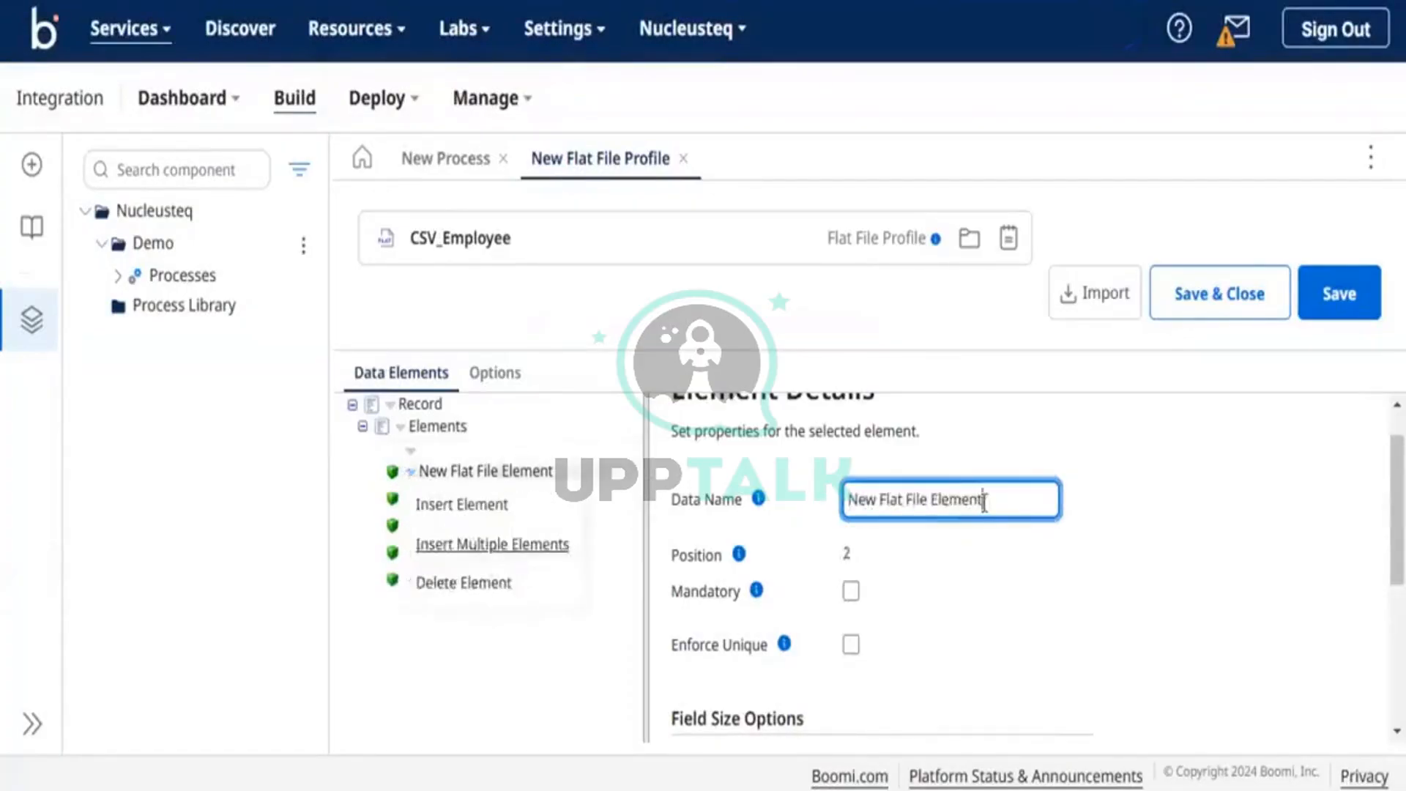
left_click_drag(985, 503, 844, 527)
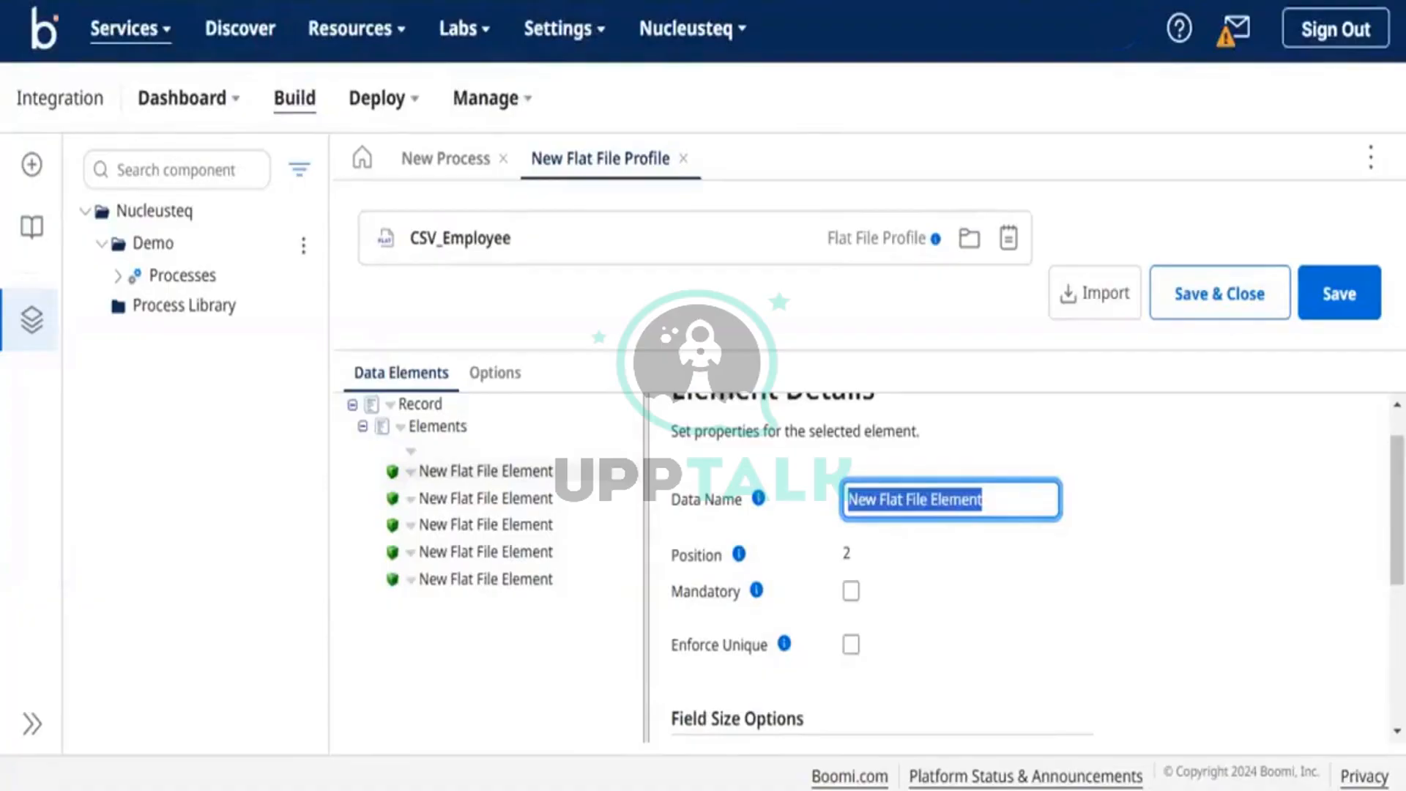
key("alt+Tab")
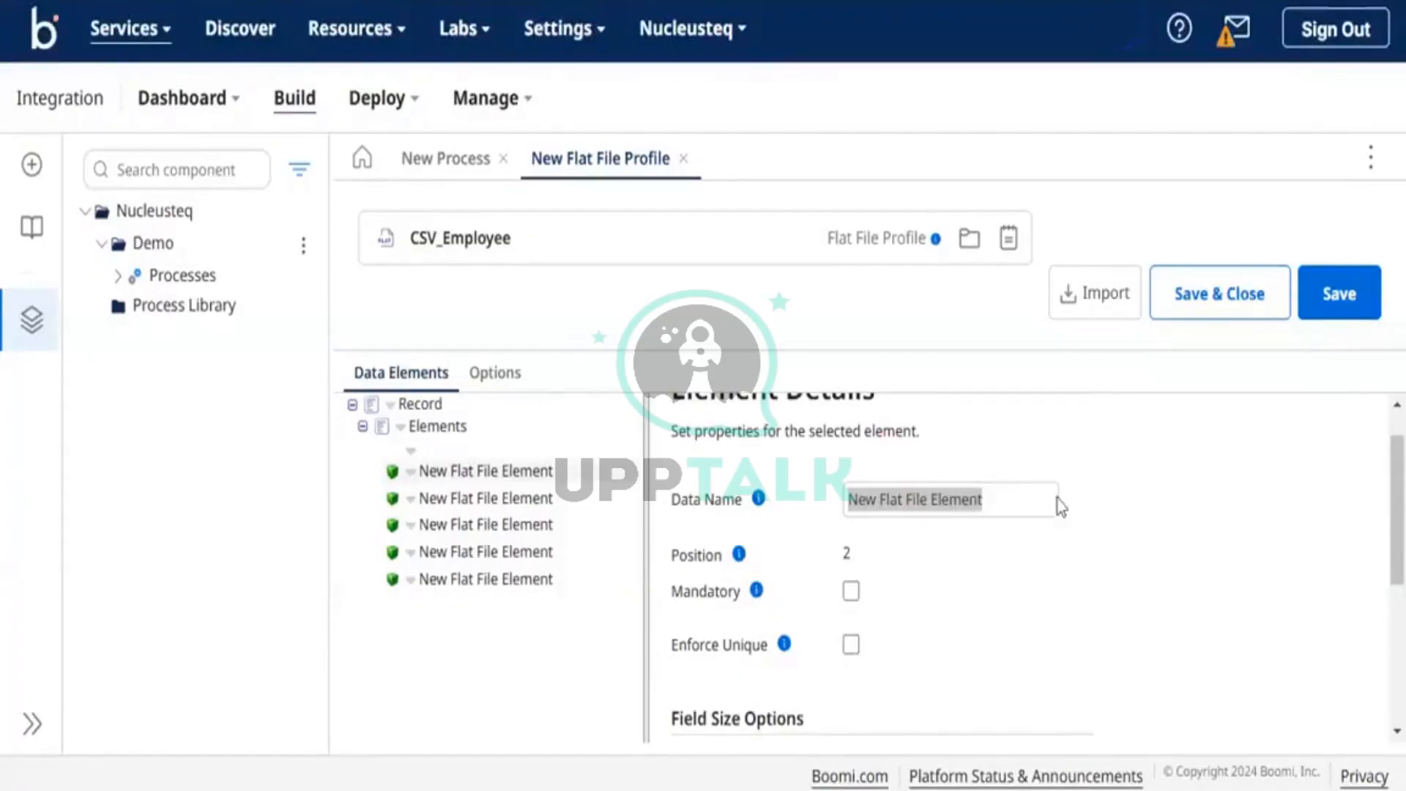
left_click(1028, 498)
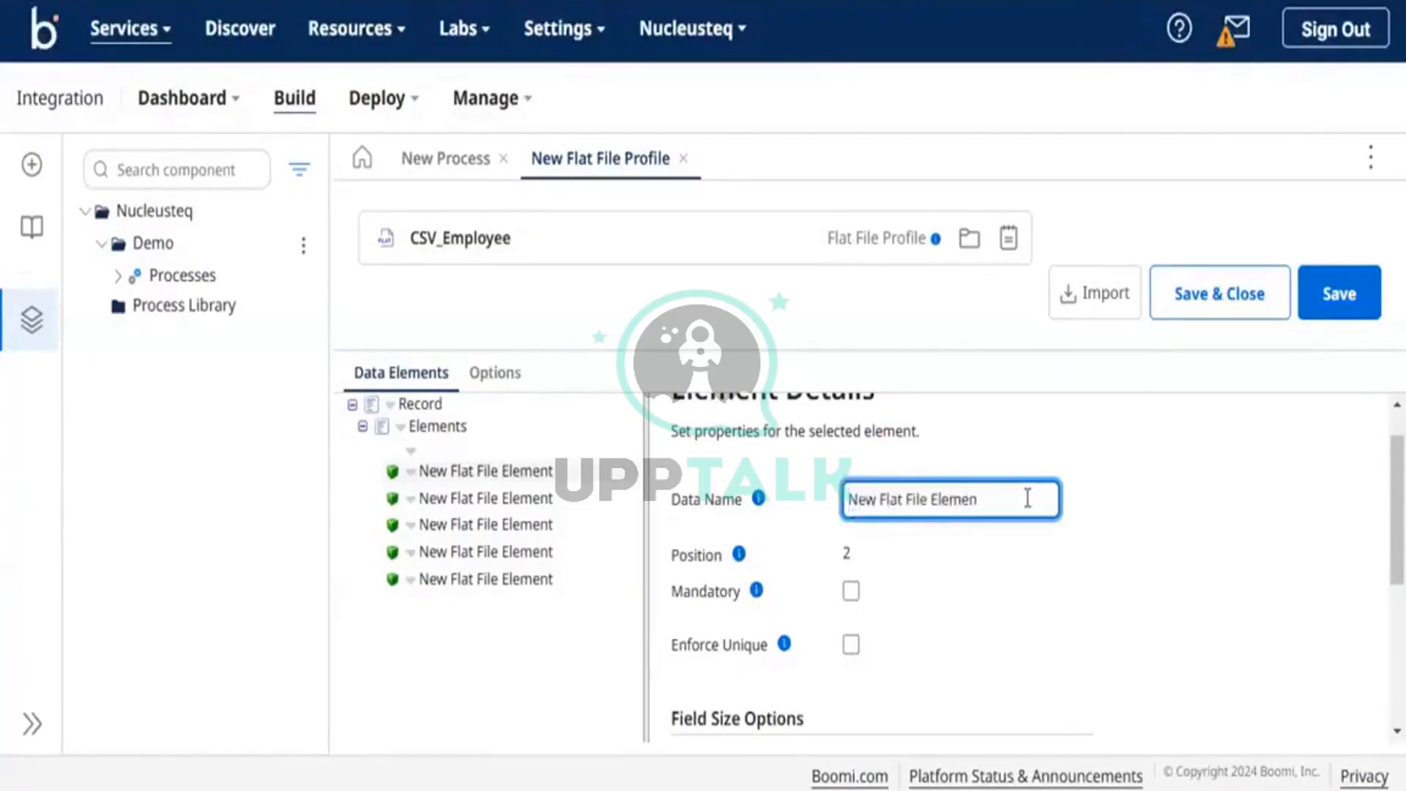
key("BackSpace")
key("BackSpace")
key("BackSpace")
key("BackSpace")
key("BackSpace")
key("BackSpace")
key("BackSpace")
key("BackSpace")
key("BackSpace")
key("BackSpace")
key("BackSpace")
key("BackSpace")
key("BackSpace")
key("BackSpace")
key("BackSpace")
key("BackSpace")
key("BackSpace")
key("BackSpace")
key("BackSpace")
key("BackSpace")
type("E")
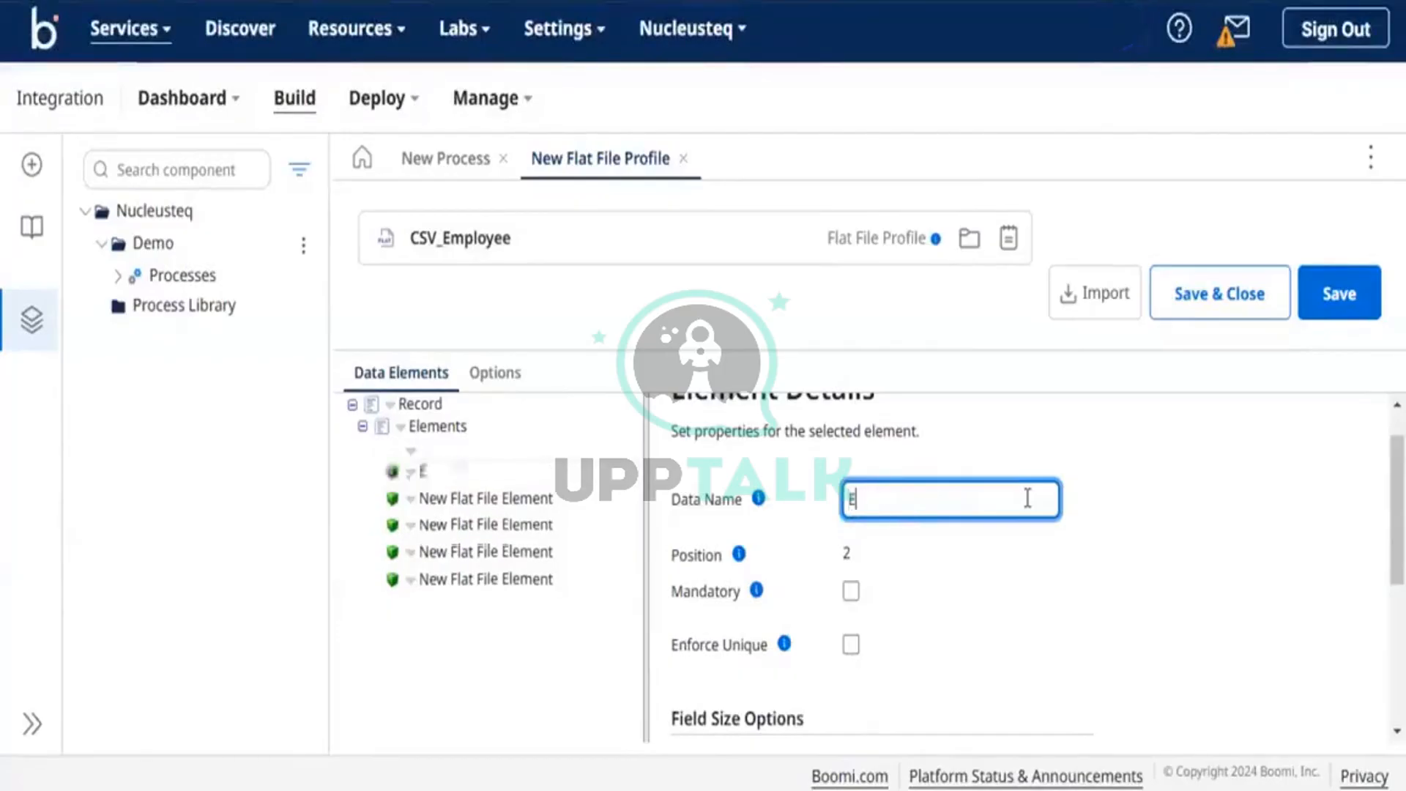
type("Mpl")
key("BackSpace")
key("BackSpace")
key("BackSpace")
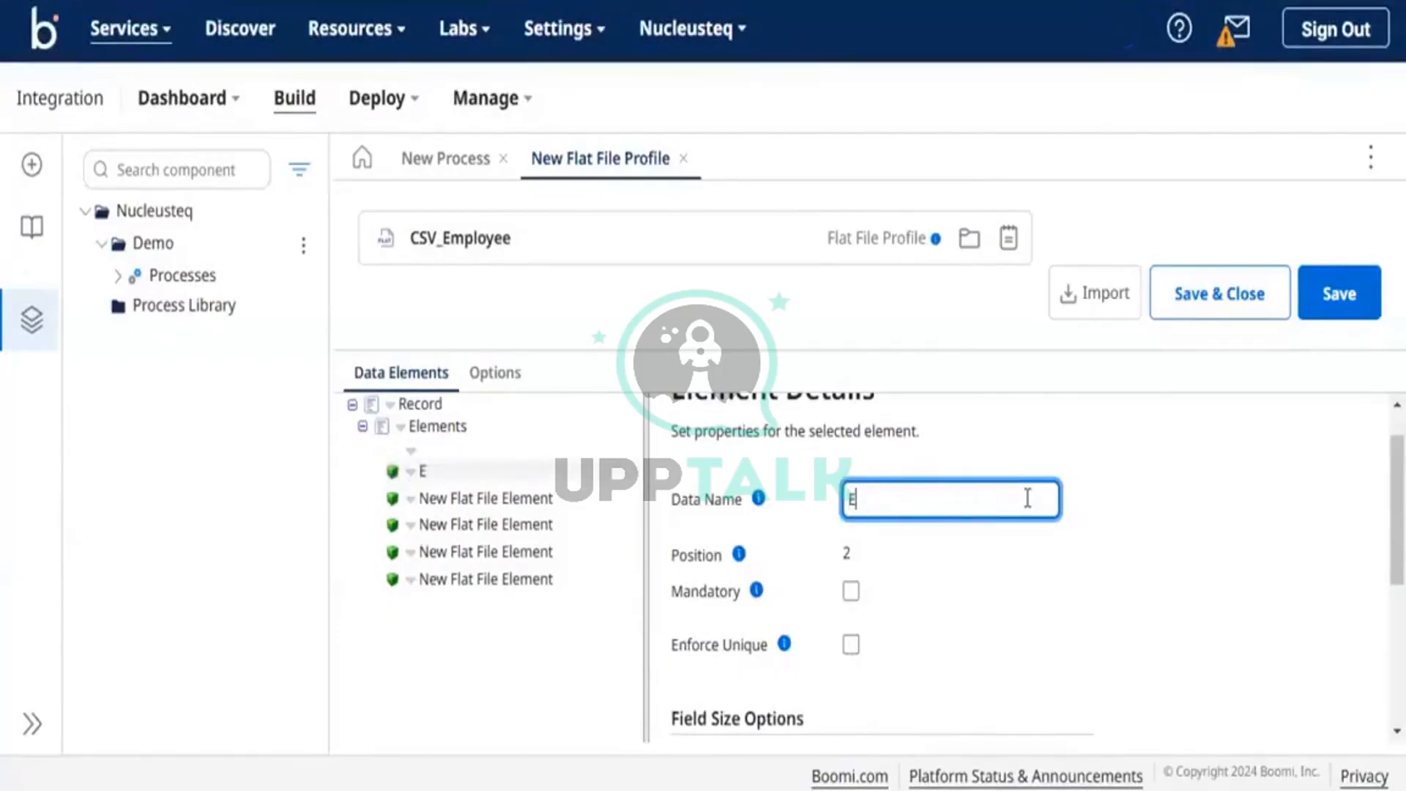
type("mploee")
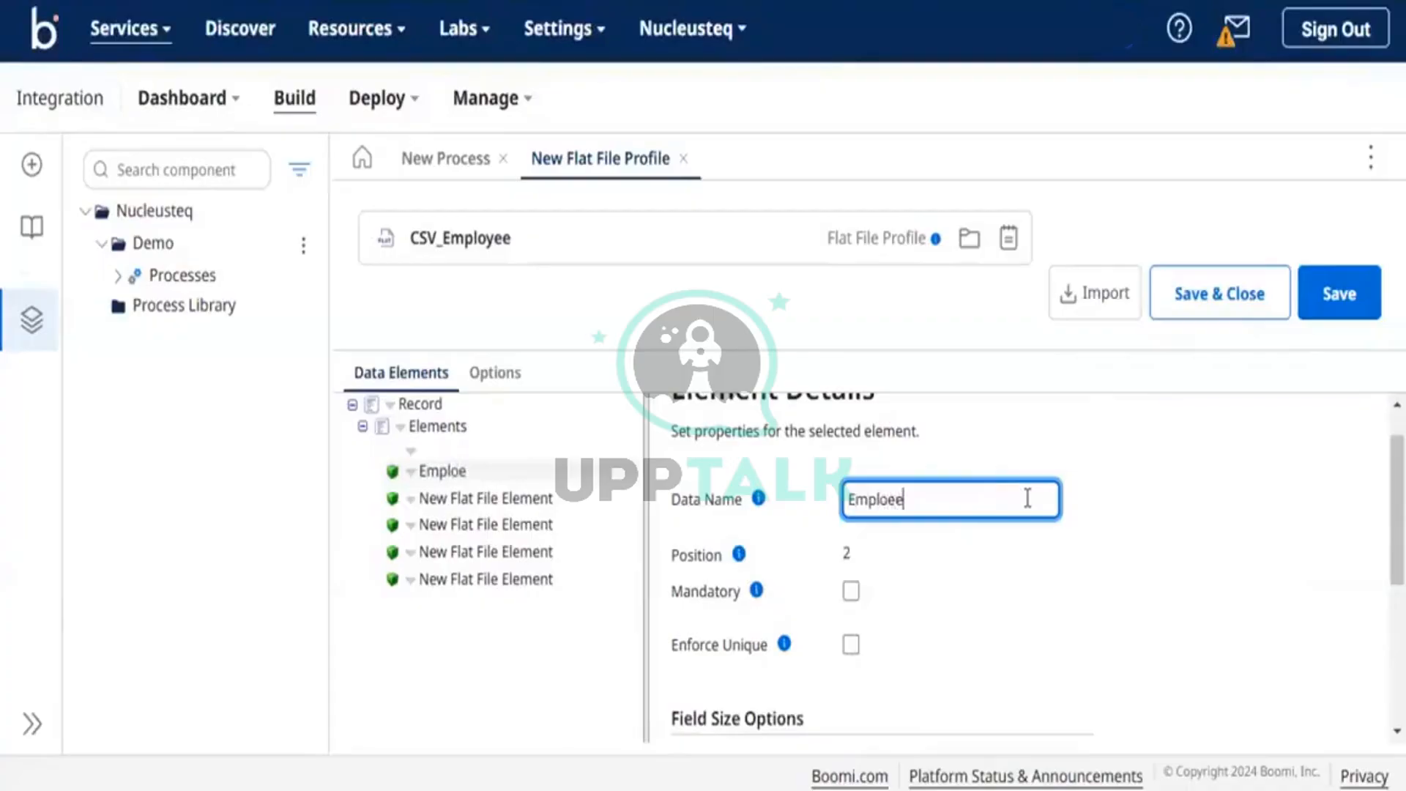
key("BackSpace")
key("BackSpace")
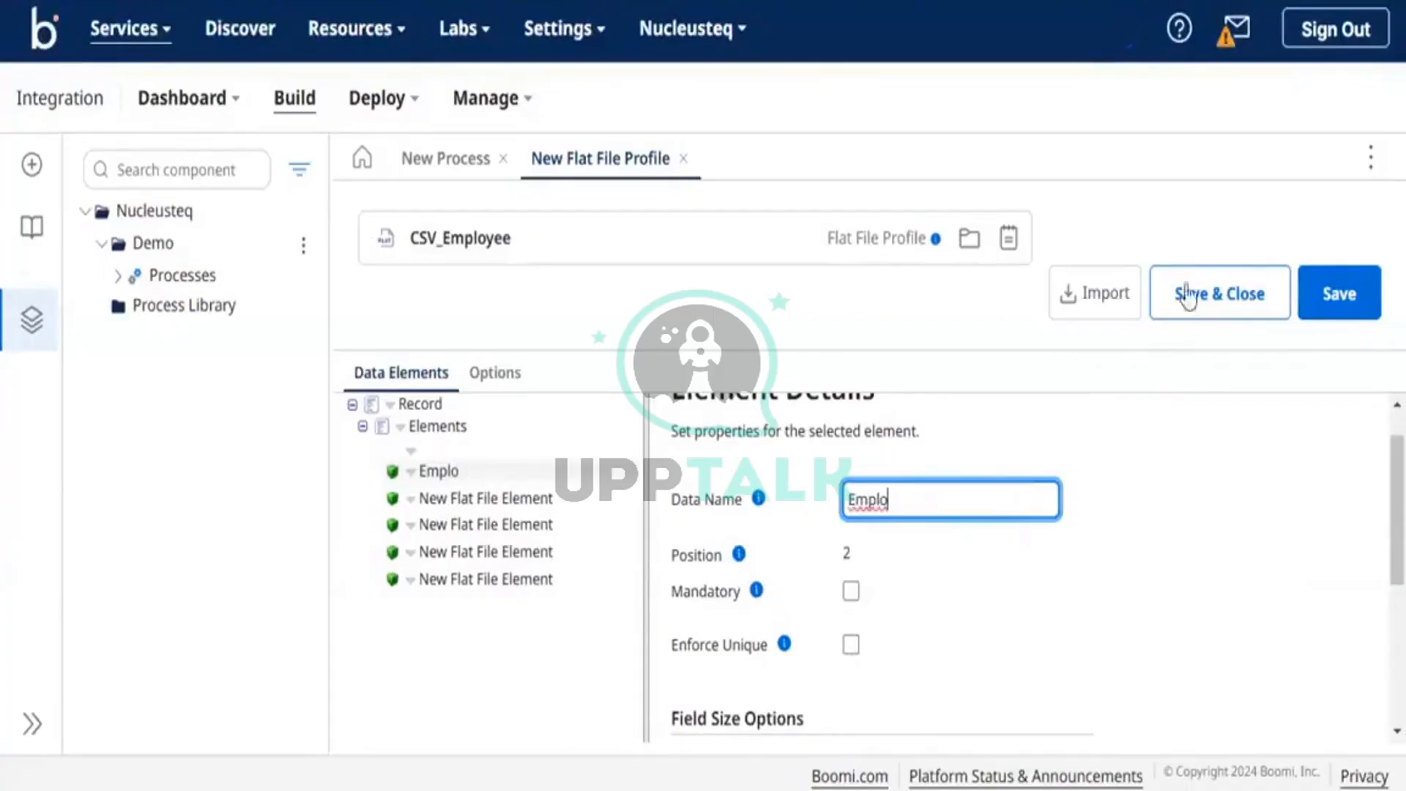
scroll(655, 564, "up", 1)
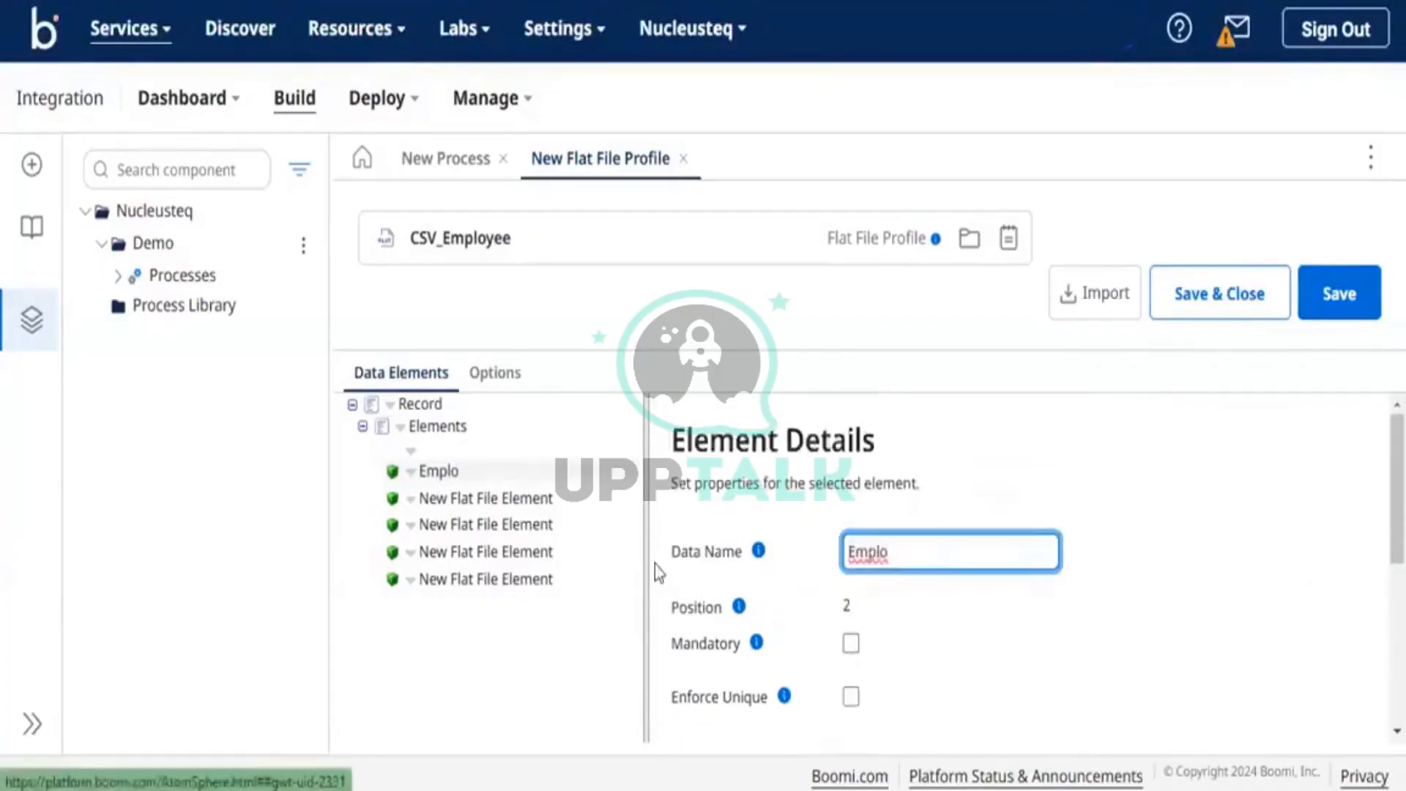
left_click(654, 565)
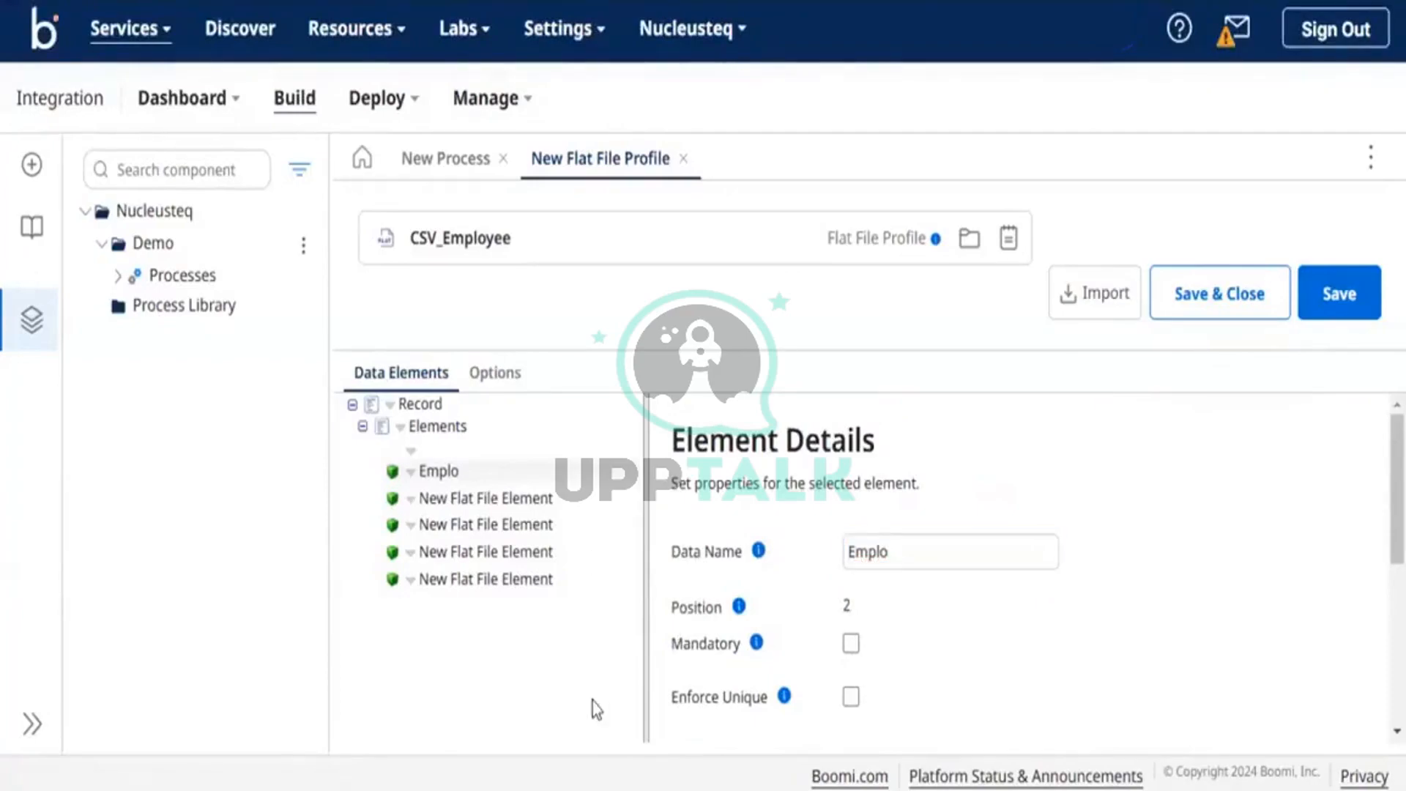
Set the data name of the blank first element, at position 1, to "EmployeeId"
left_click(409, 452)
right_click(408, 456)
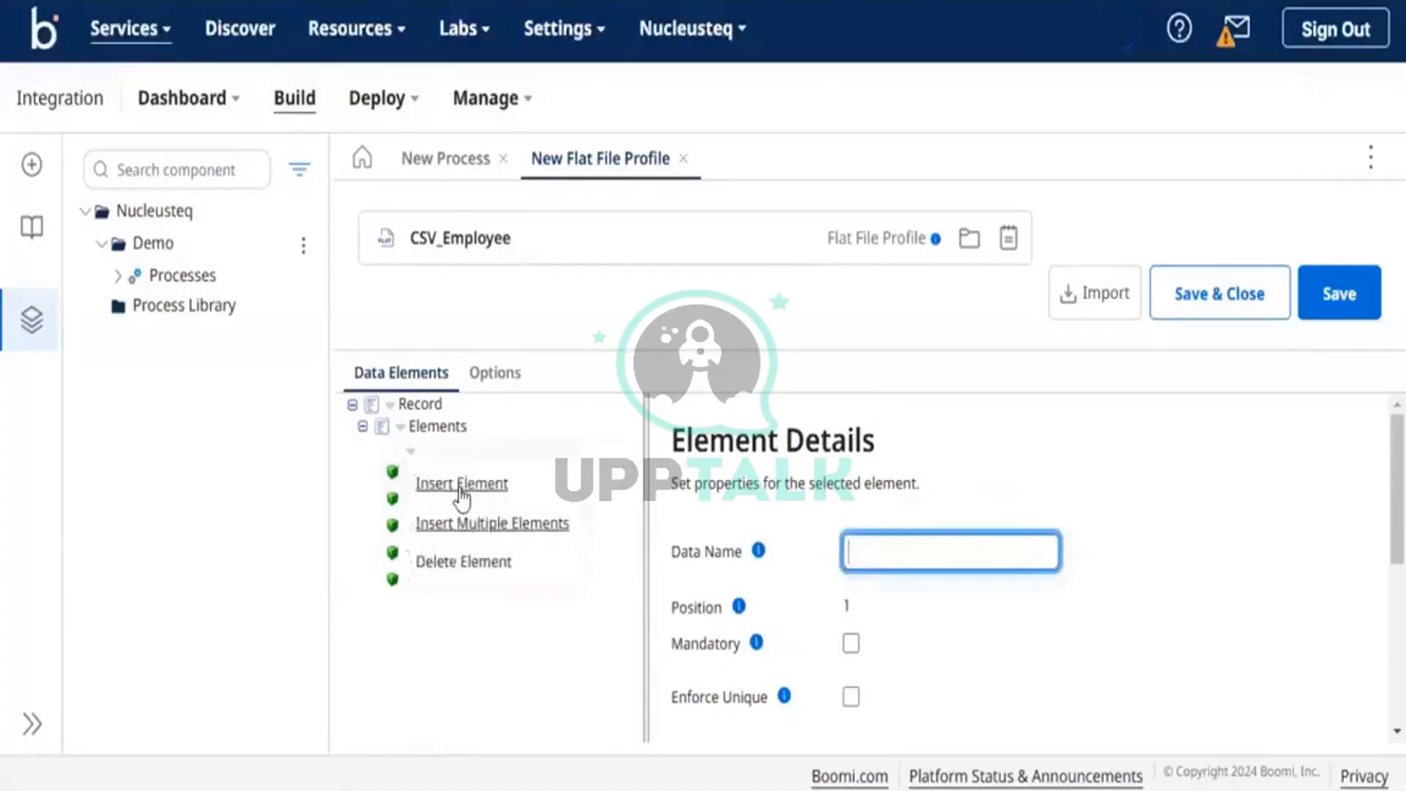
left_click(393, 516)
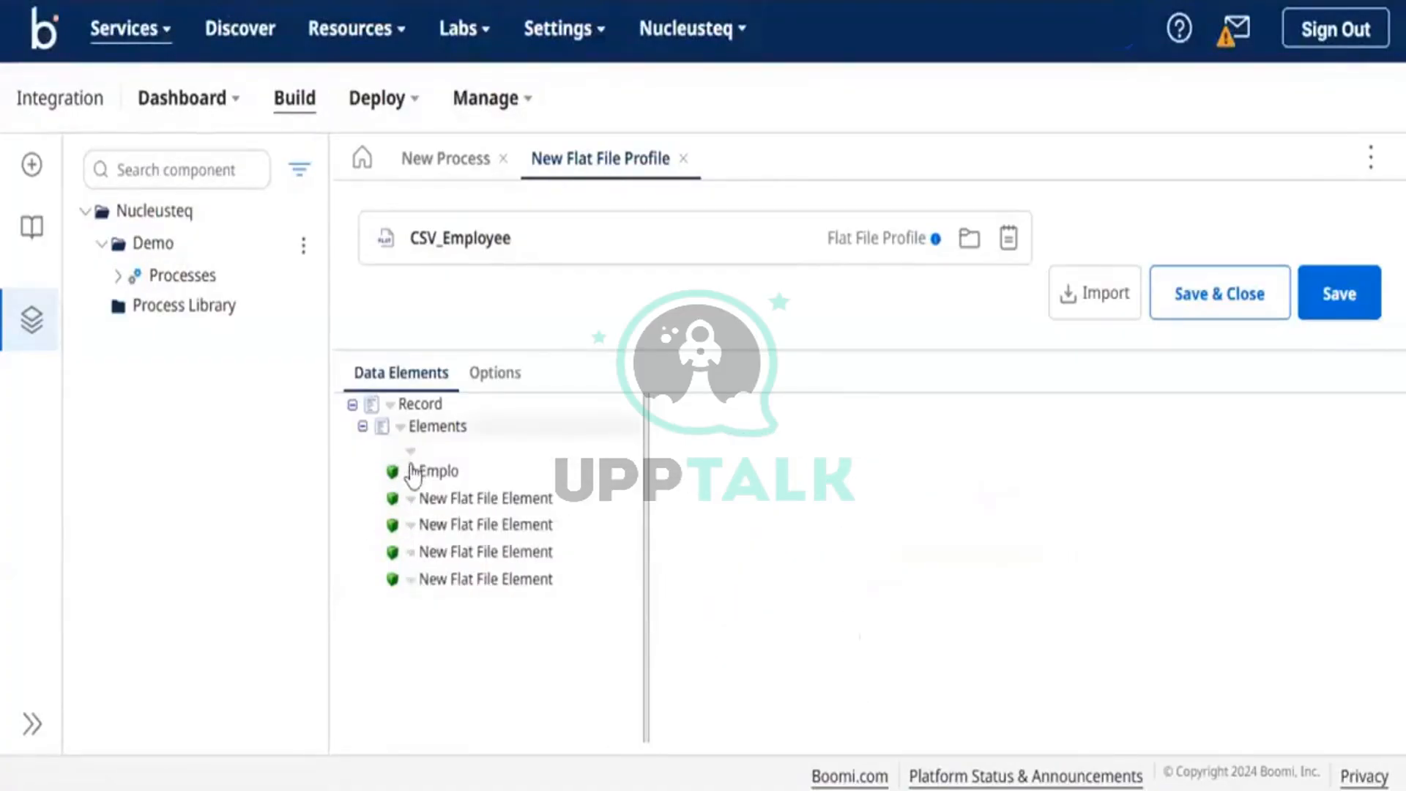
left_click(411, 453)
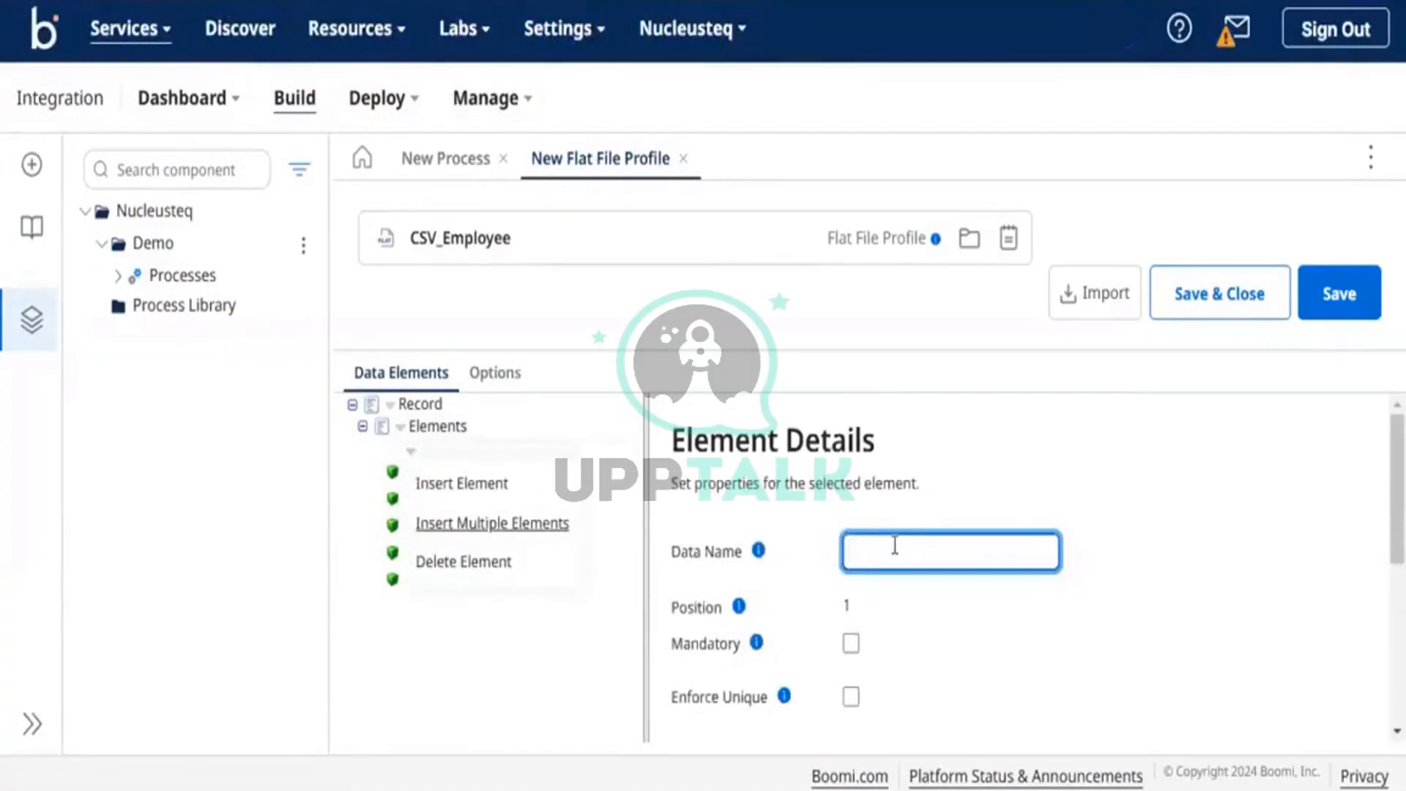
type("Em")
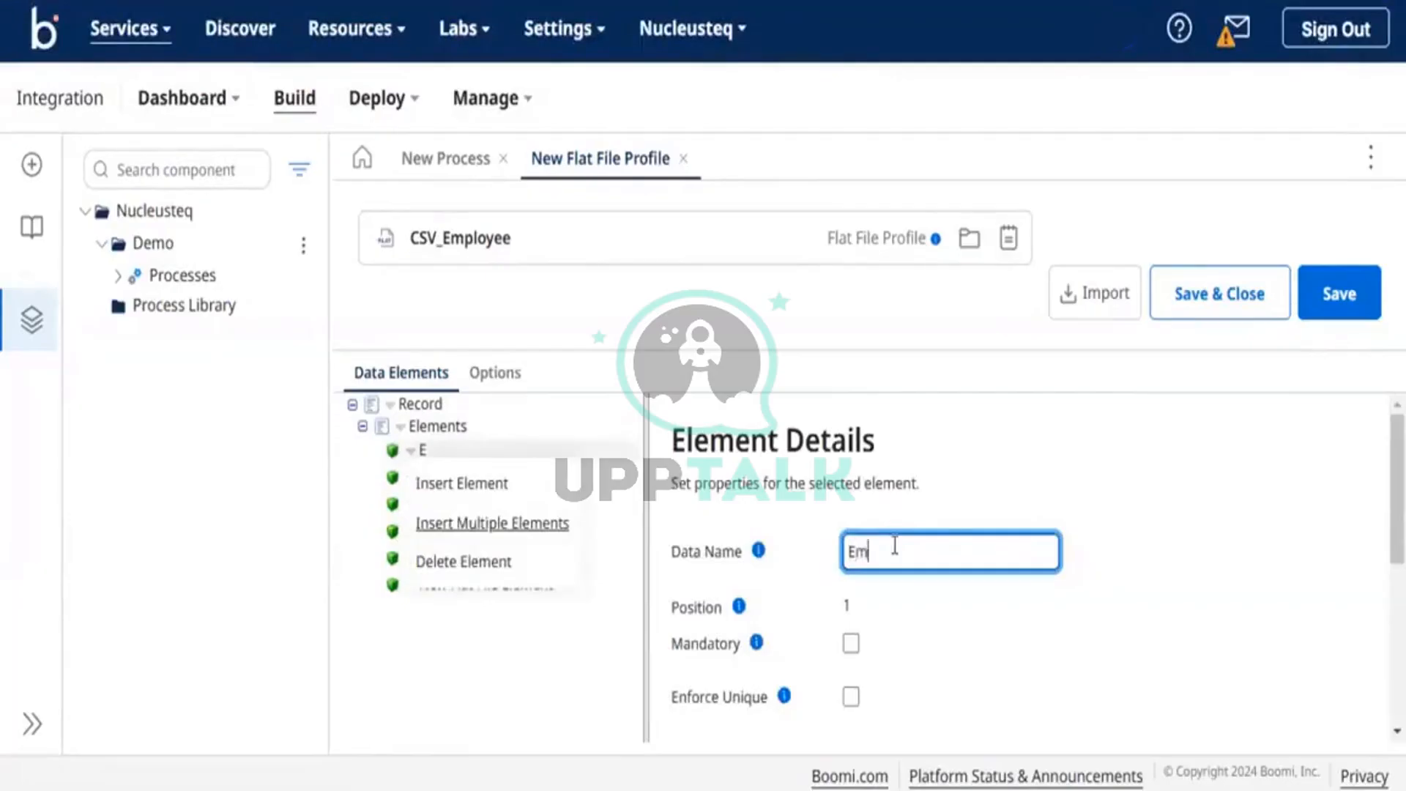
type("ployee")
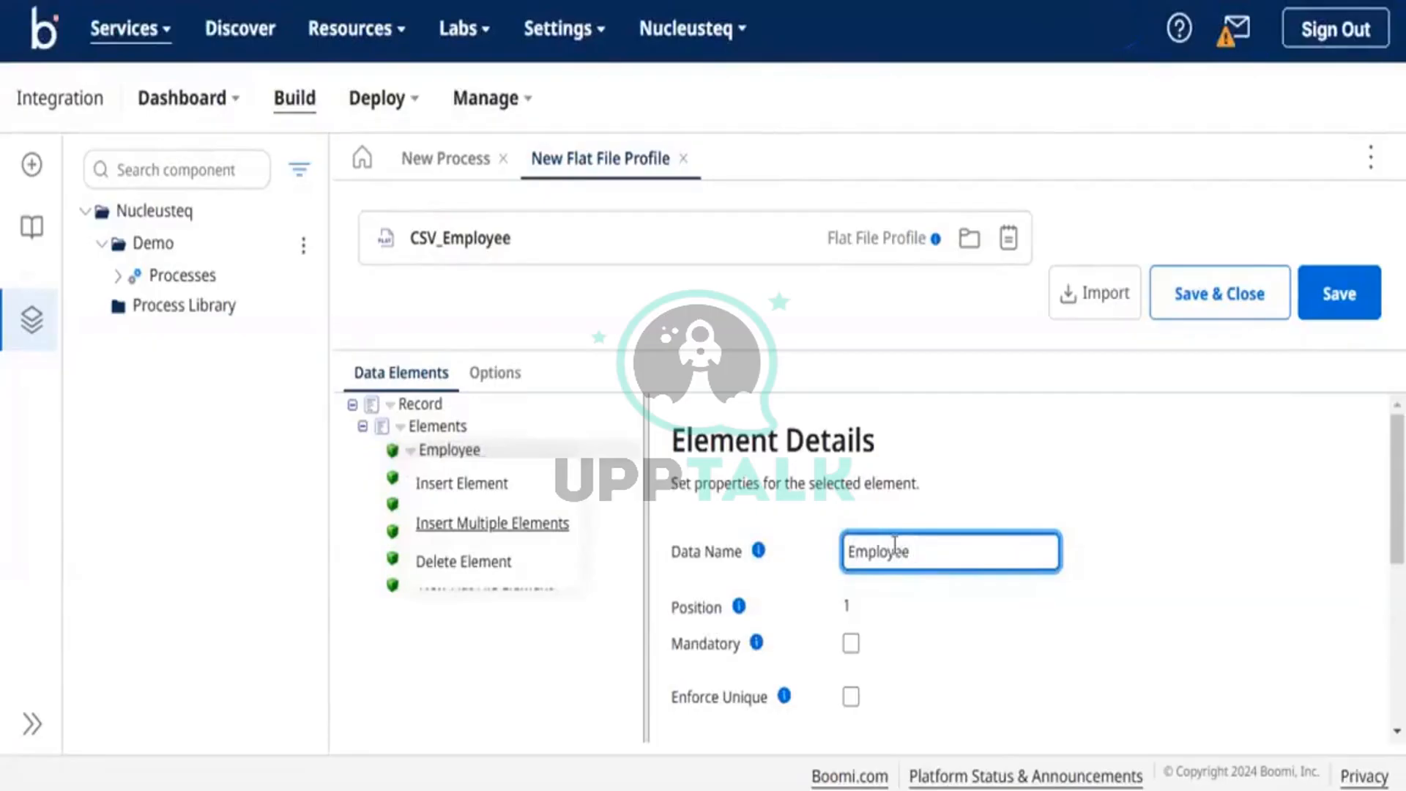
type("Id")
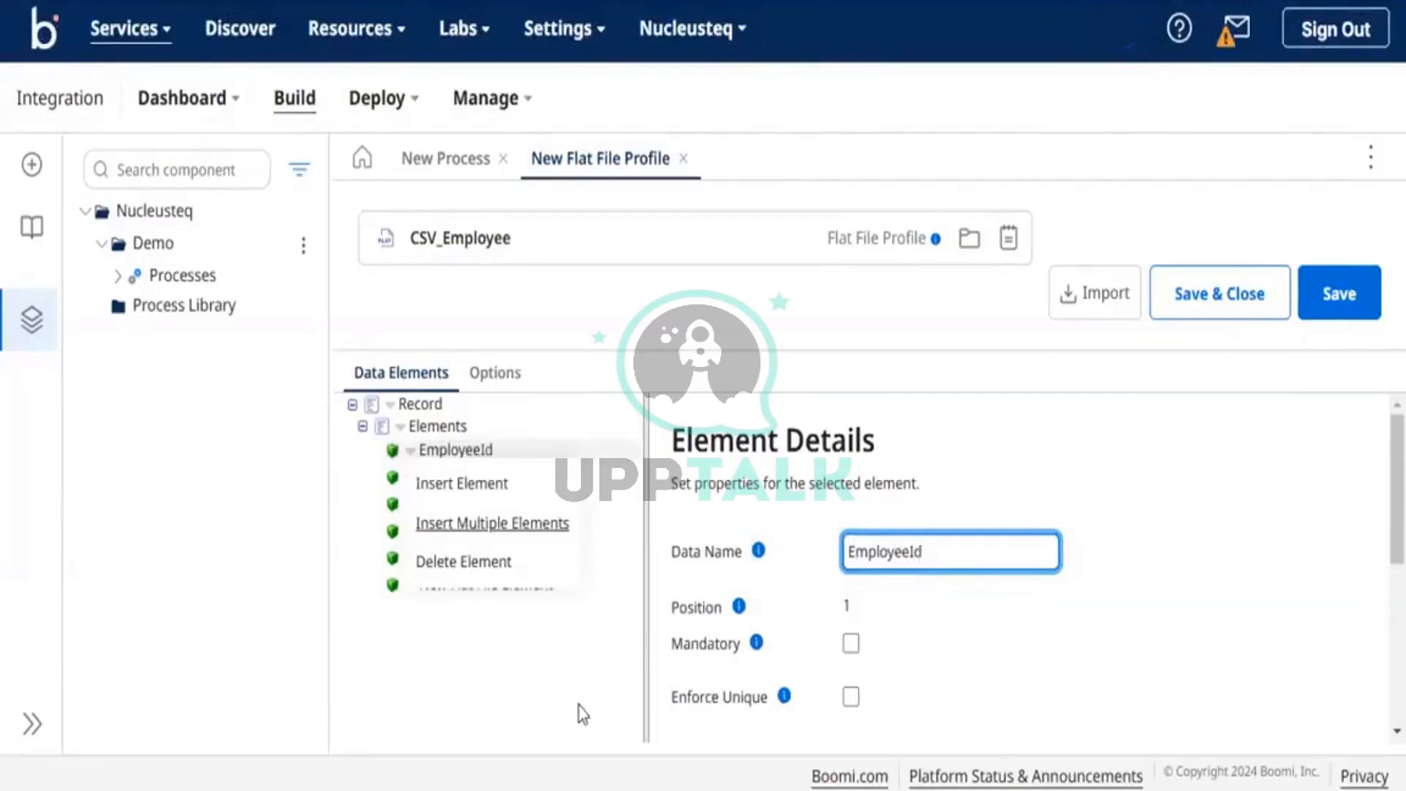
left_click(534, 688)
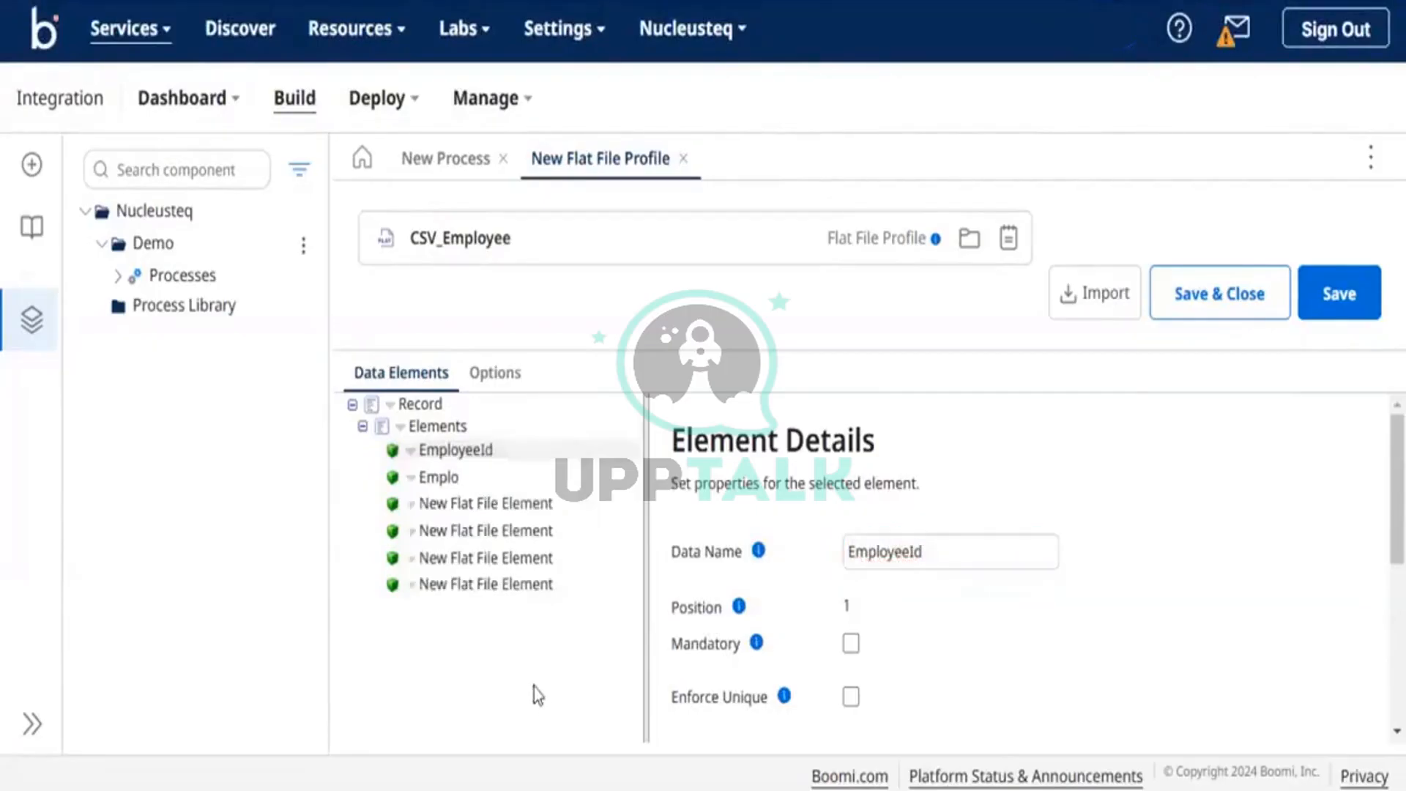
Replace the data name of the second element, at position 2, with "FirstName"
left_click(454, 478)
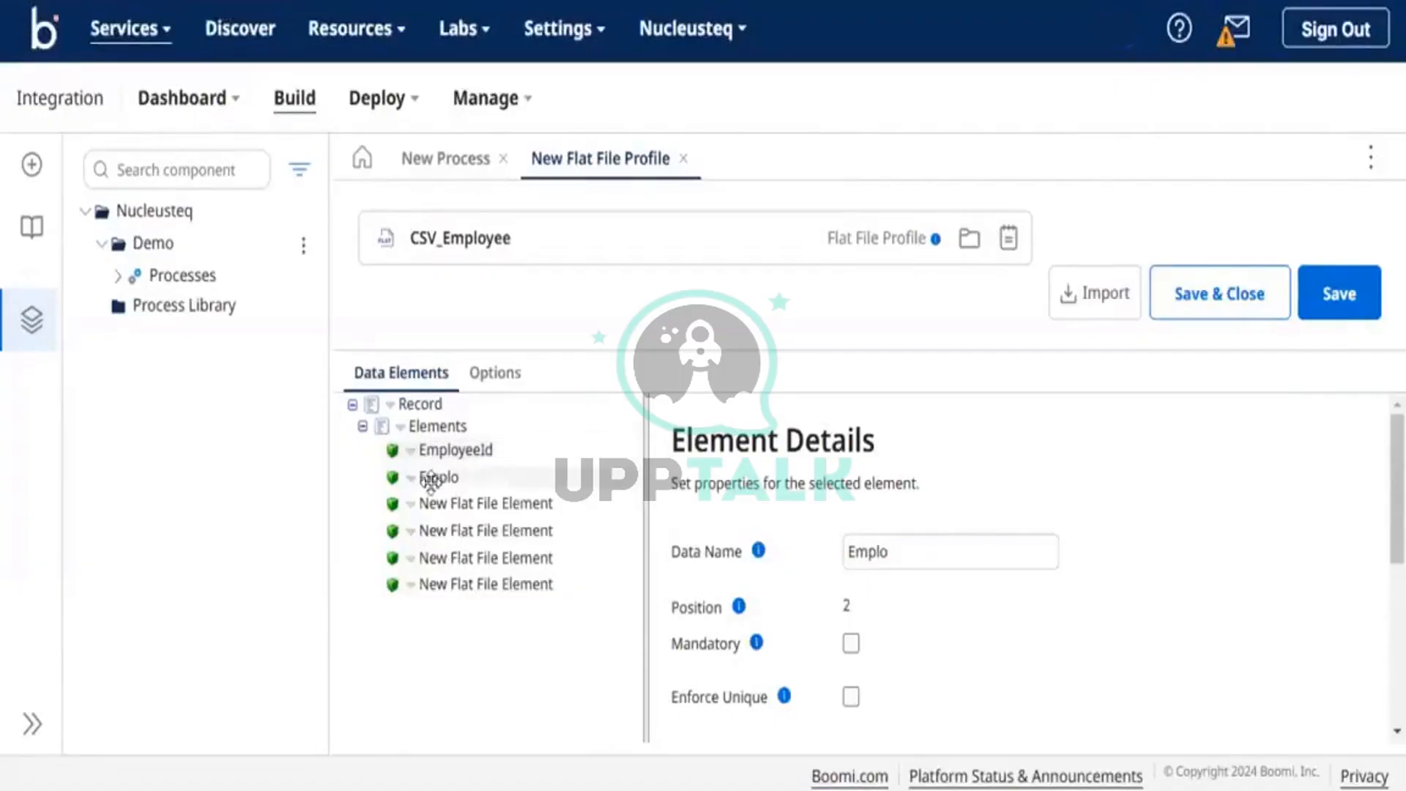
left_click(898, 555)
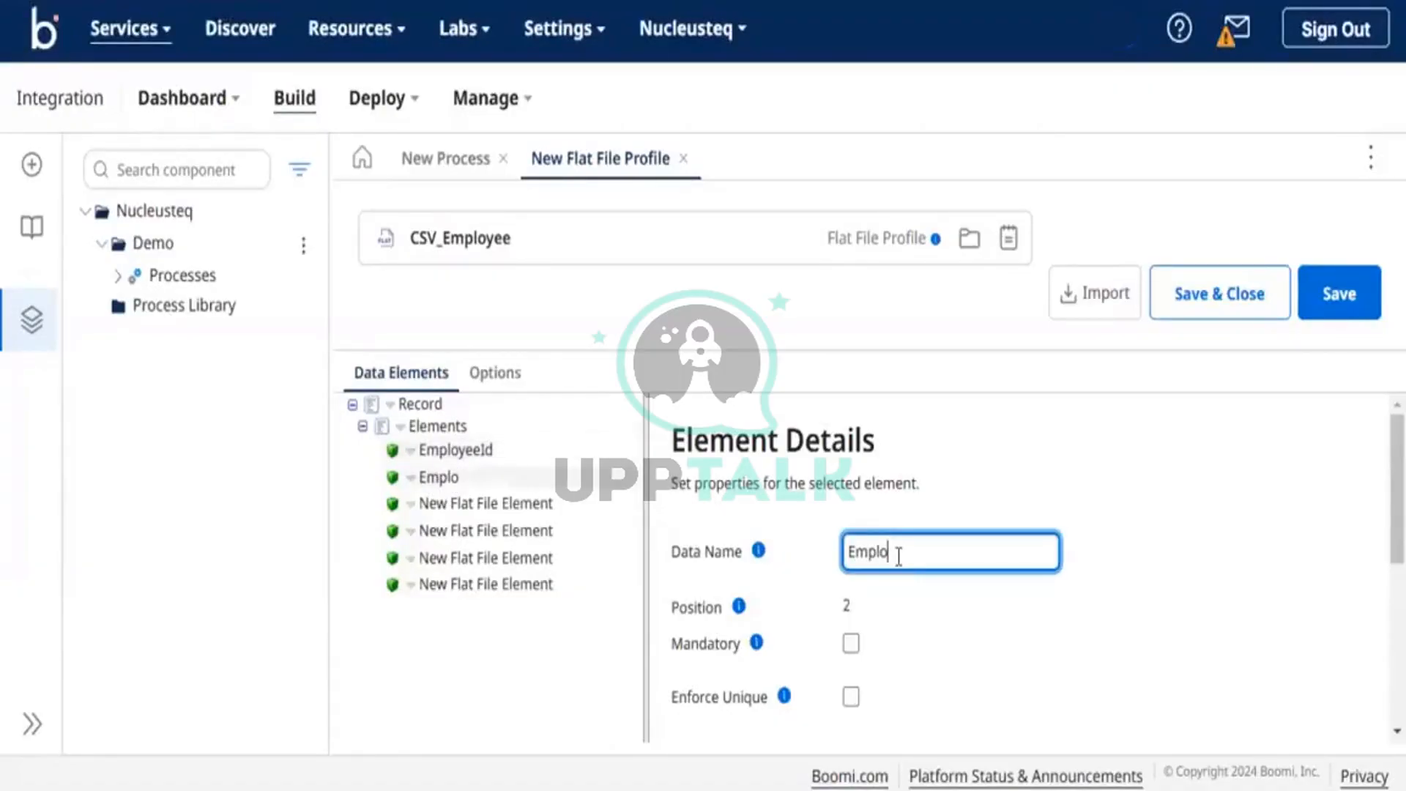
key("BackSpace")
key("BackSpace")
key("BackSpace")
key("BackSpace")
type("FIrs")
key("BackSpace")
key("BackSpace")
type("irstName")
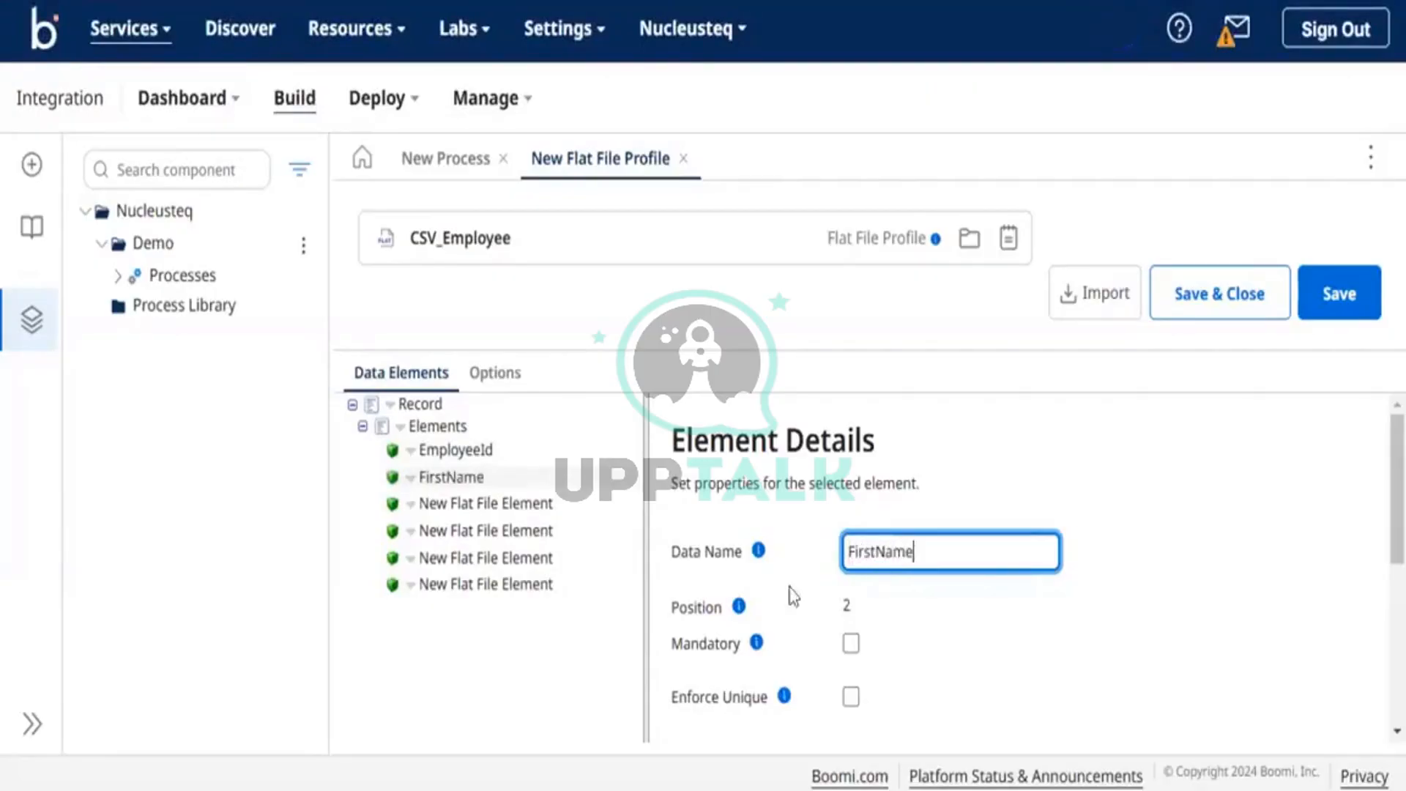
Set the data name of the third element, at position 3, to "LastName"
left_click(466, 503)
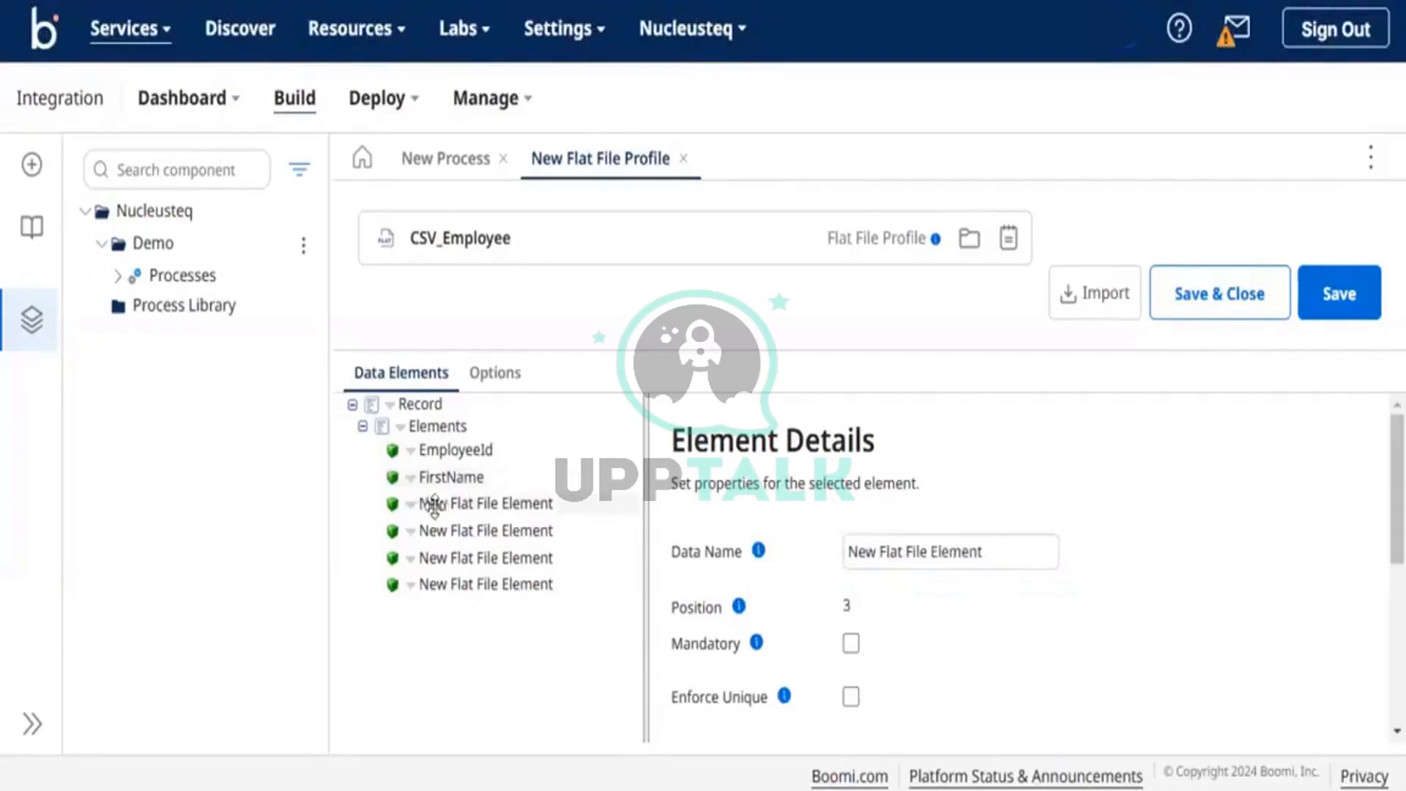
double_click(999, 552)
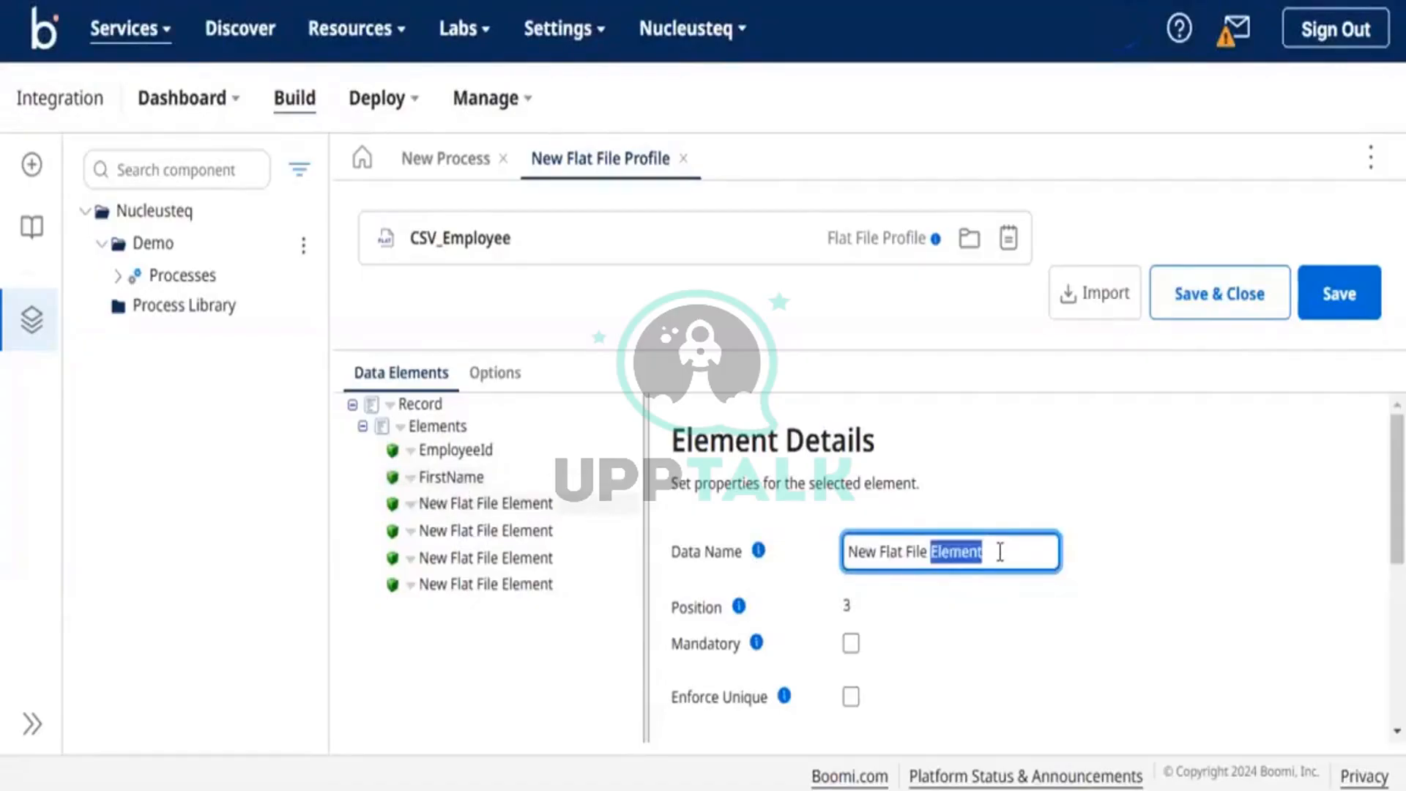
key("BackSpace")
key("BackSpace")
key("BackSpace")
key("BackSpace")
key("BackSpace")
key("BackSpace")
key("BackSpace")
key("BackSpace")
key("BackSpace")
key("BackSpace")
key("BackSpace")
key("BackSpace")
key("BackSpace")
key("BackSpace")
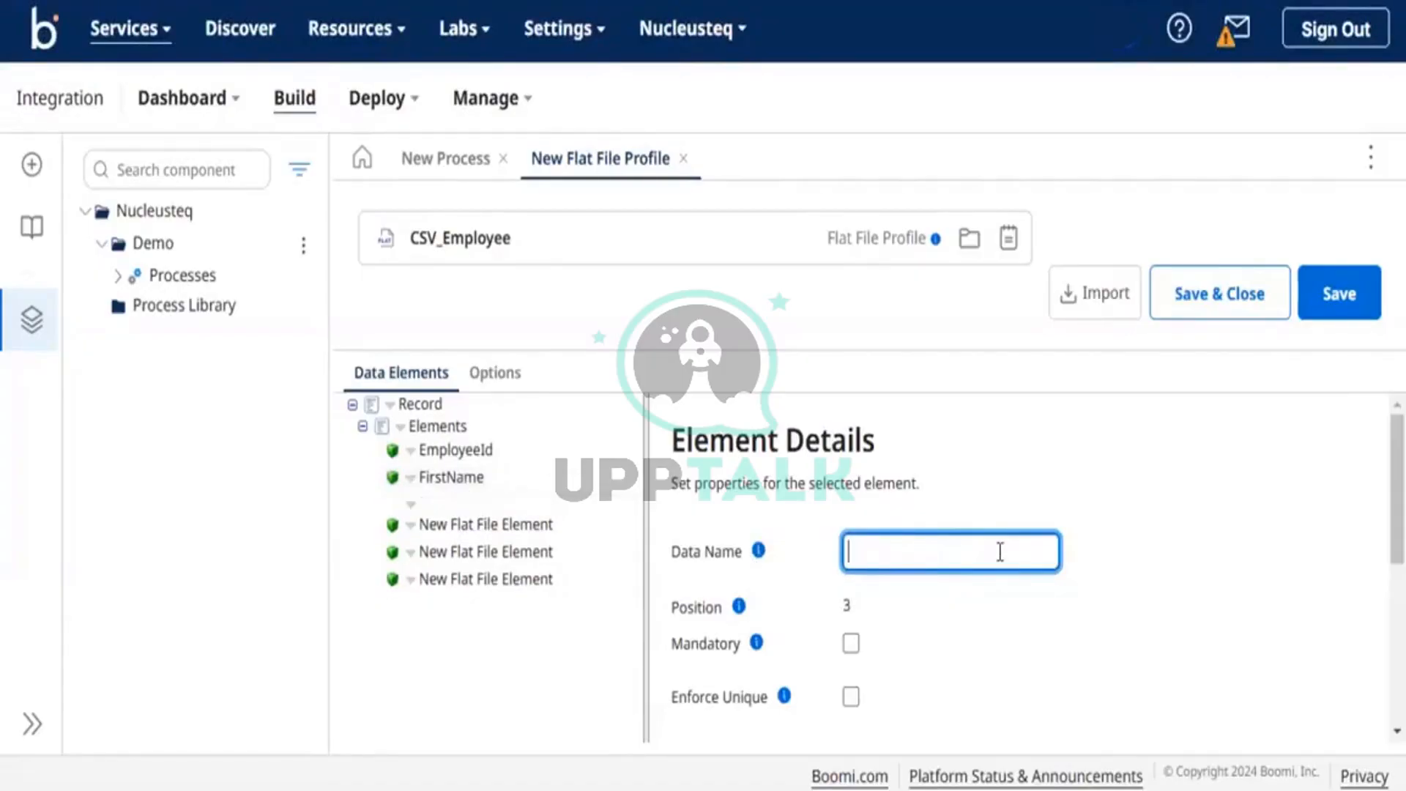
type("LastName")
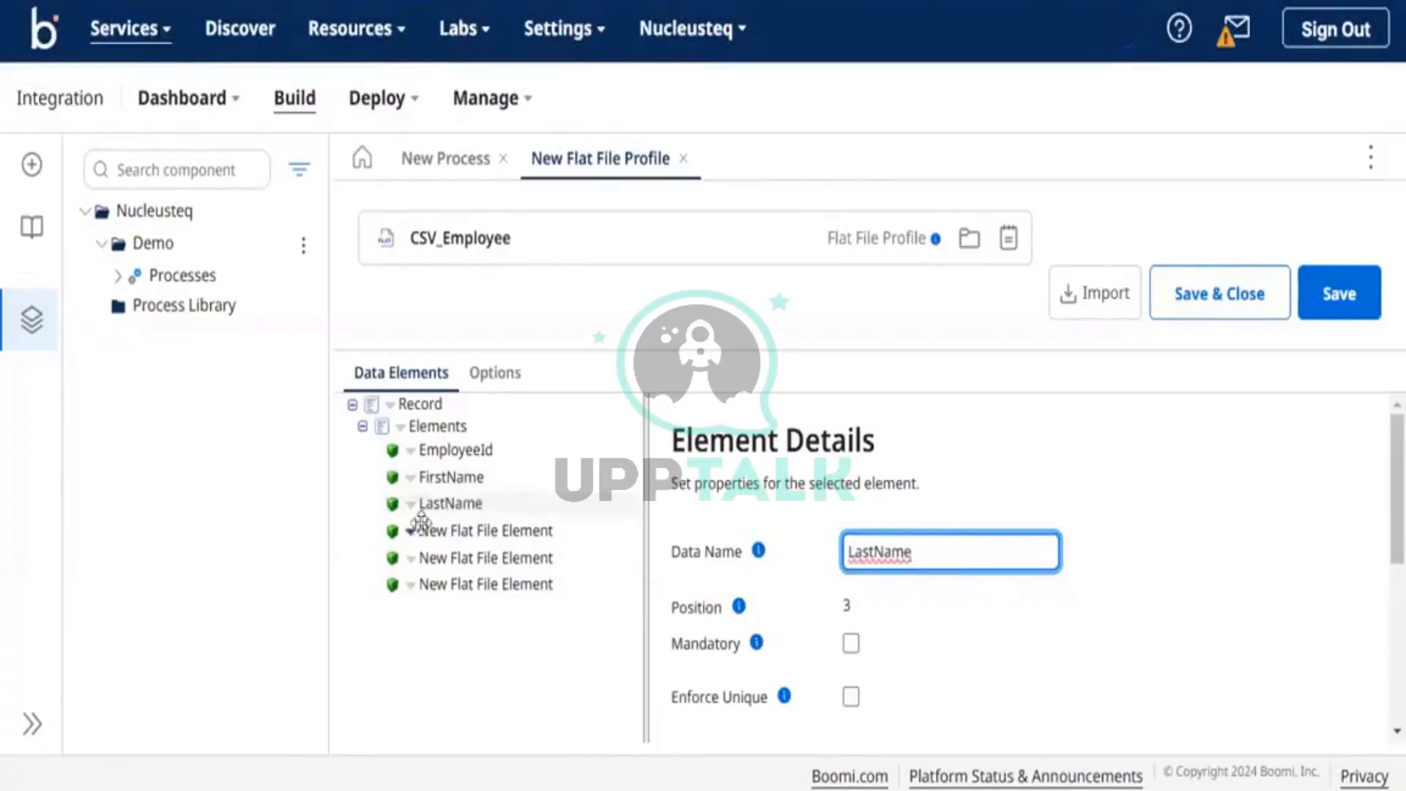
Set the data name of the fourth element, at position 4, to "Department"
left_click(431, 533)
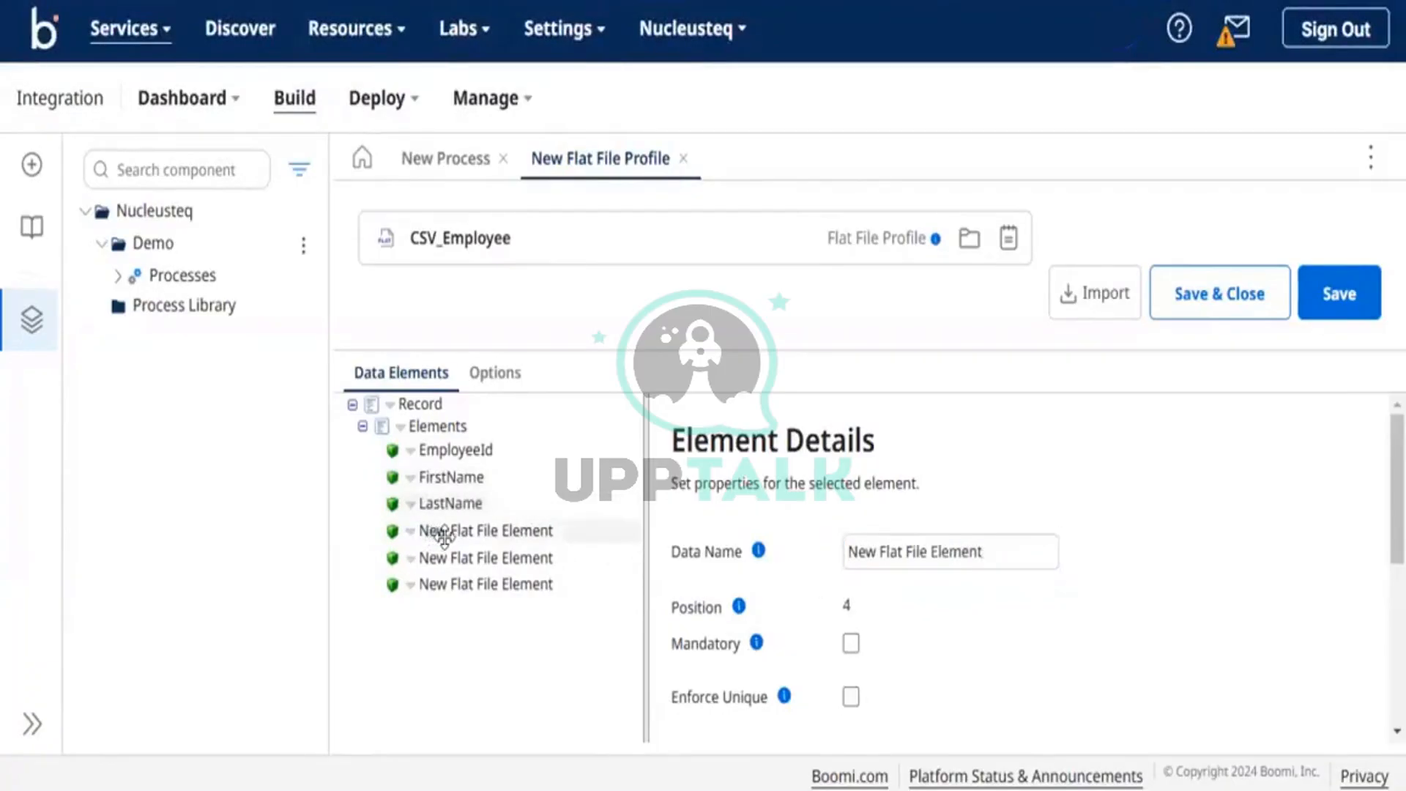
double_click(999, 559)
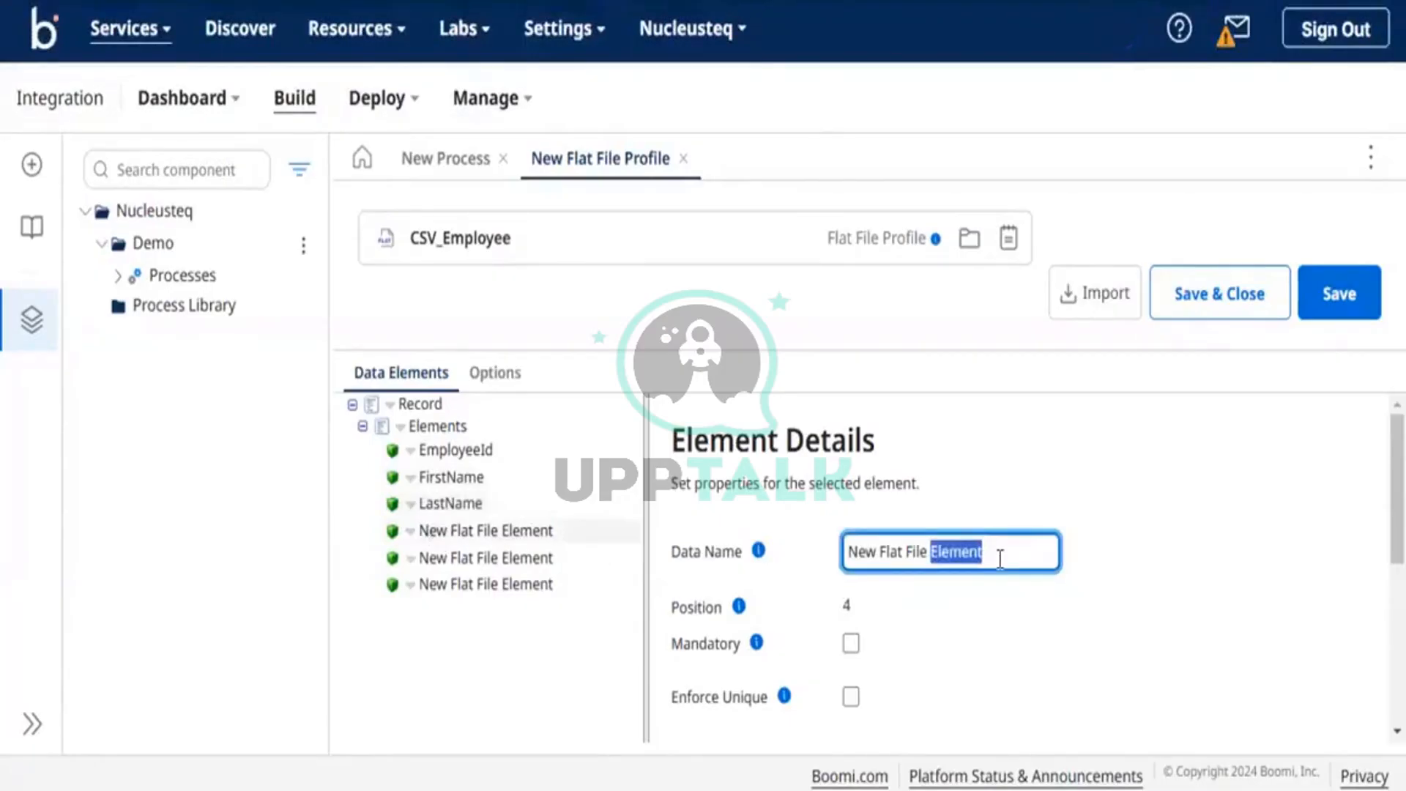
key("BackSpace")
key("BackSpace")
key("BackSpace")
key("BackSpace")
key("BackSpace")
key("BackSpace")
key("BackSpace")
key("BackSpace")
key("BackSpace")
key("BackSpace")
key("BackSpace")
key("BackSpace")
key("BackSpace")
key("BackSpace")
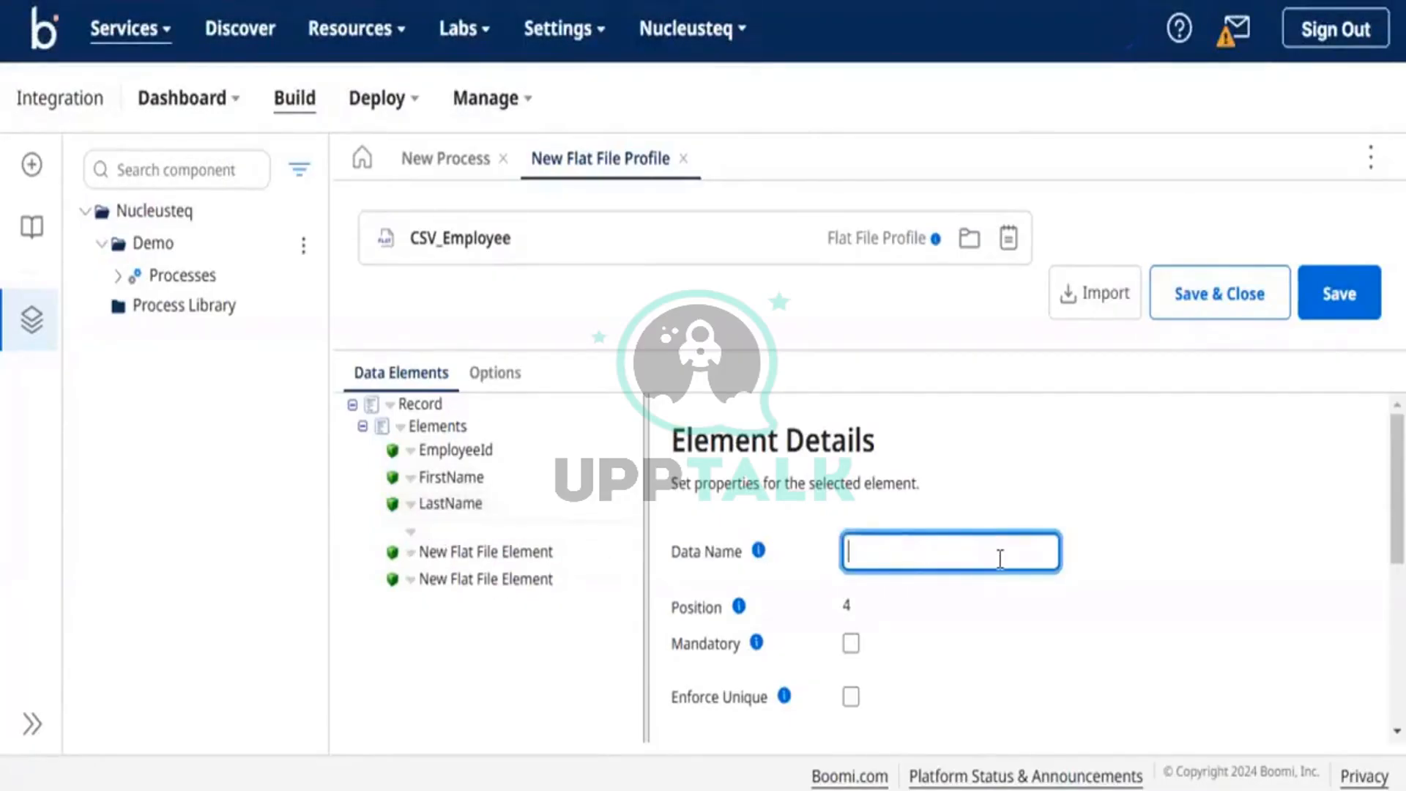
type("Departn")
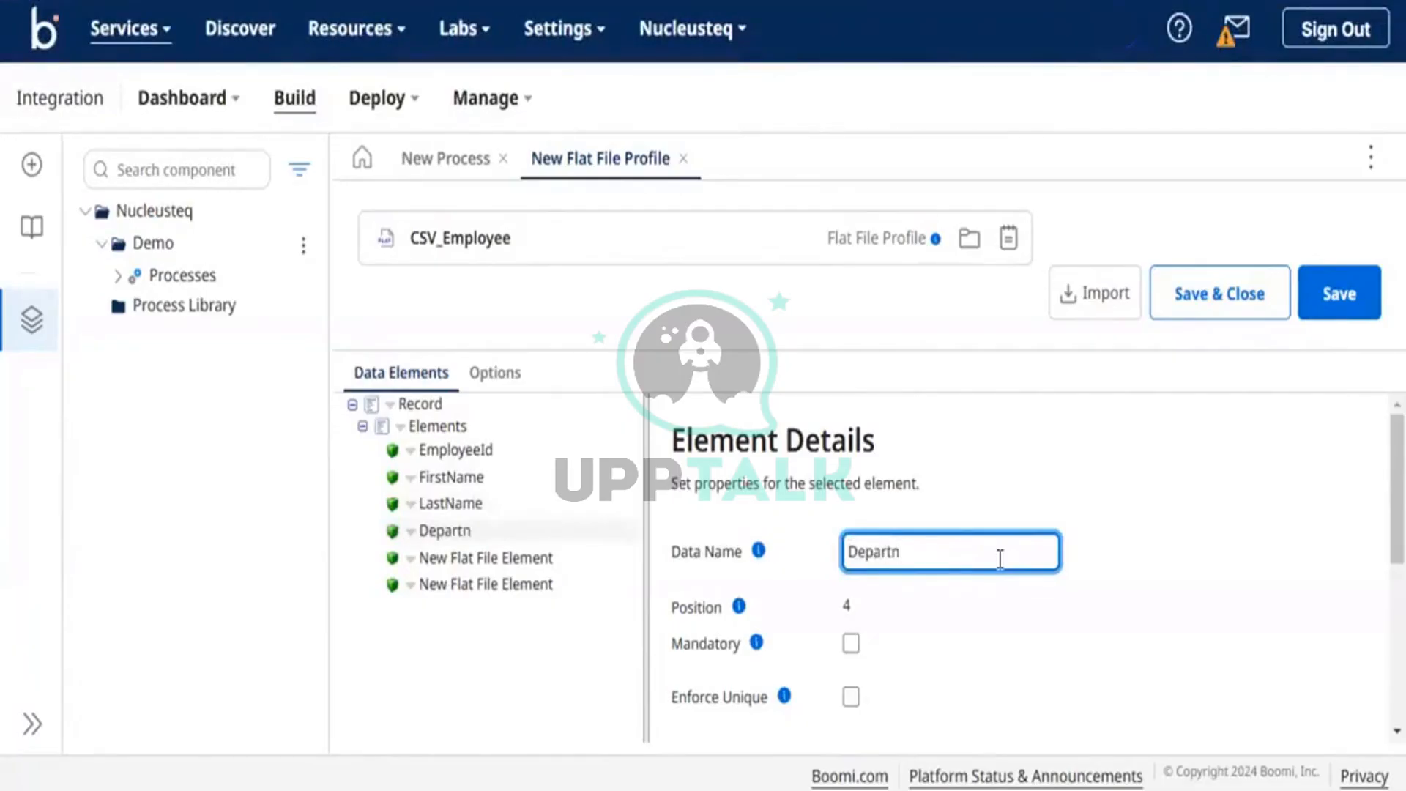
key("BackSpace")
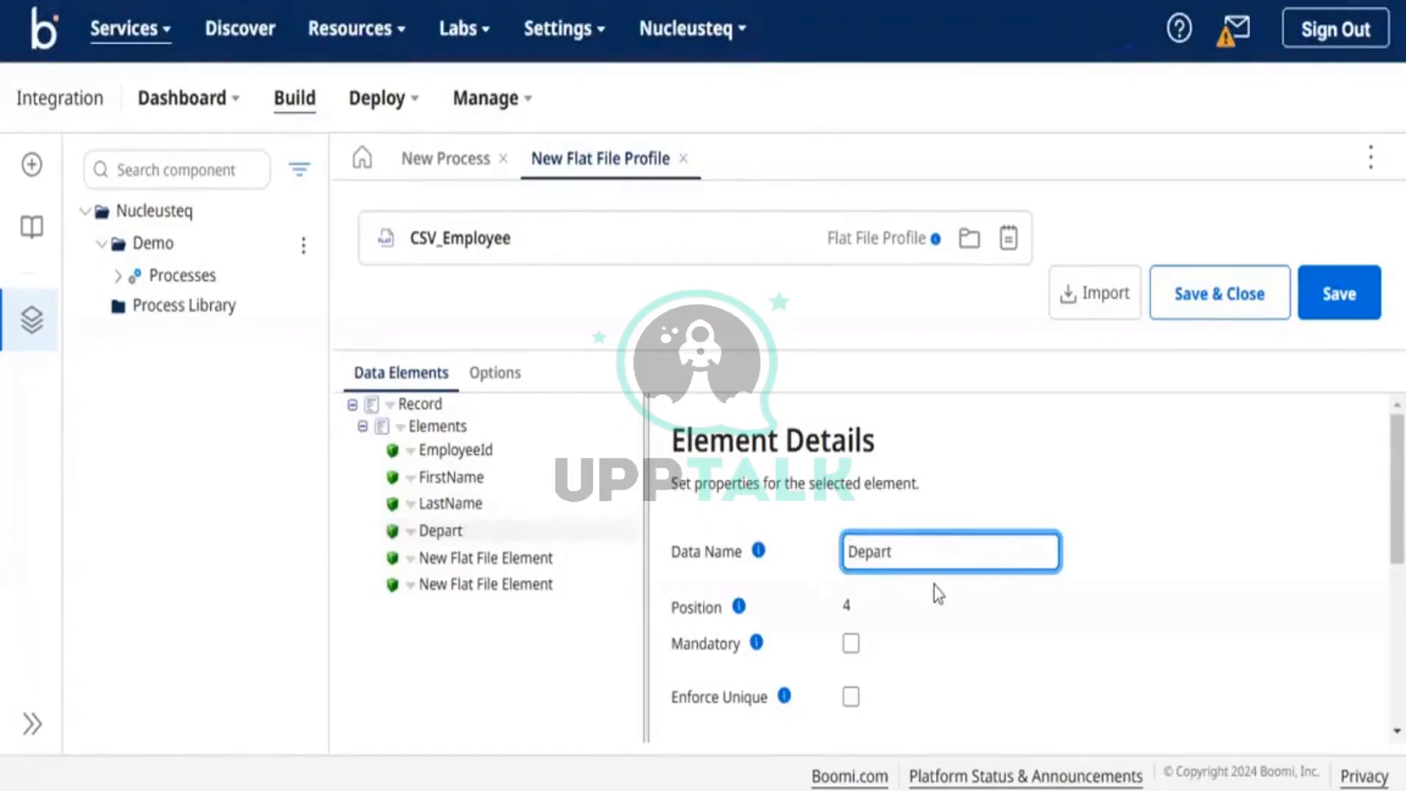
type("ment")
Set the data name of the fifth element, at position 5, to "JobTitle"
left_click(511, 557)
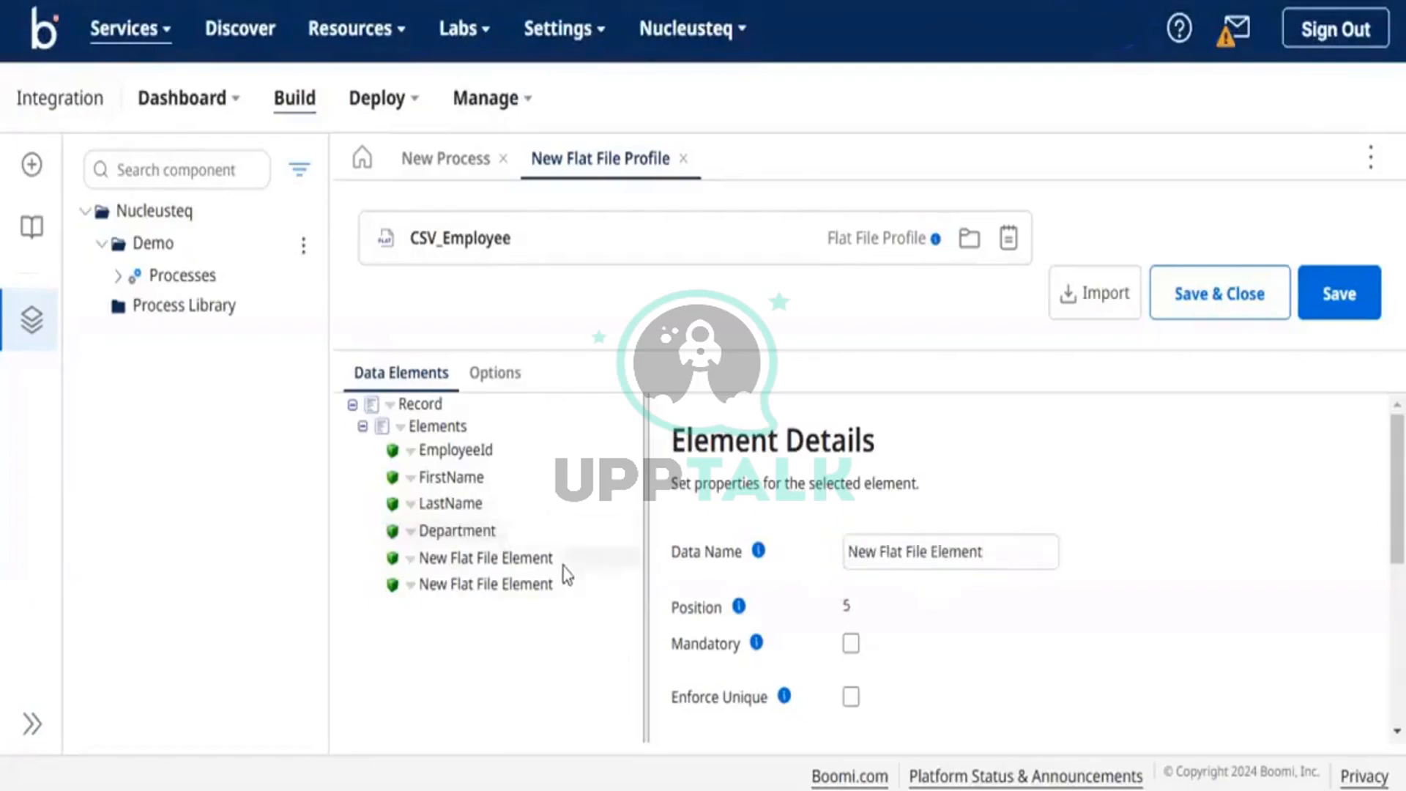
left_click(950, 556)
double_click(950, 557)
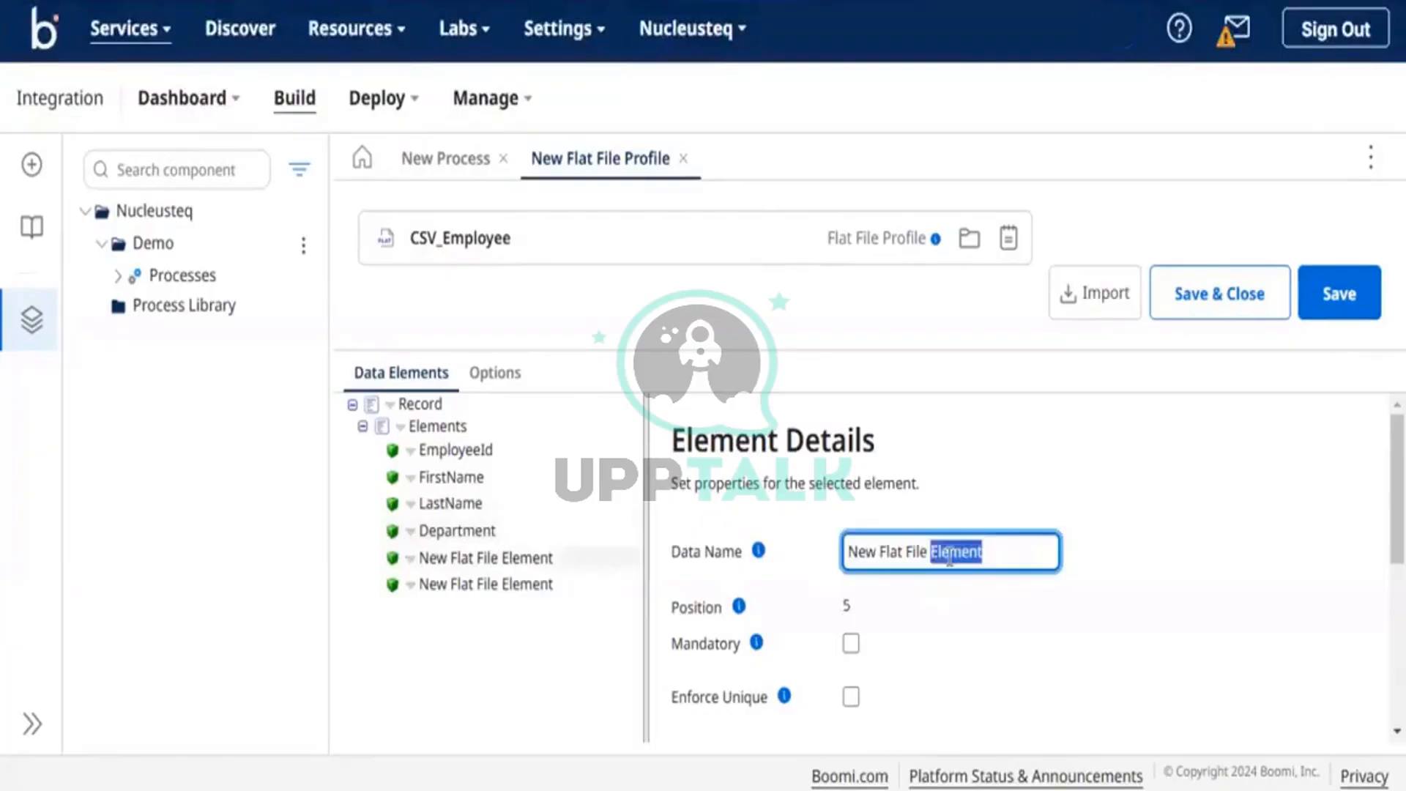
key("BackSpace")
key("BackSpace")
key("BackSpace")
key("BackSpace")
key("BackSpace")
key("BackSpace")
key("BackSpace")
key("BackSpace")
key("BackSpace")
key("BackSpace")
key("BackSpace")
key("BackSpace")
key("BackSpace")
key("BackSpace")
key("BackSpace")
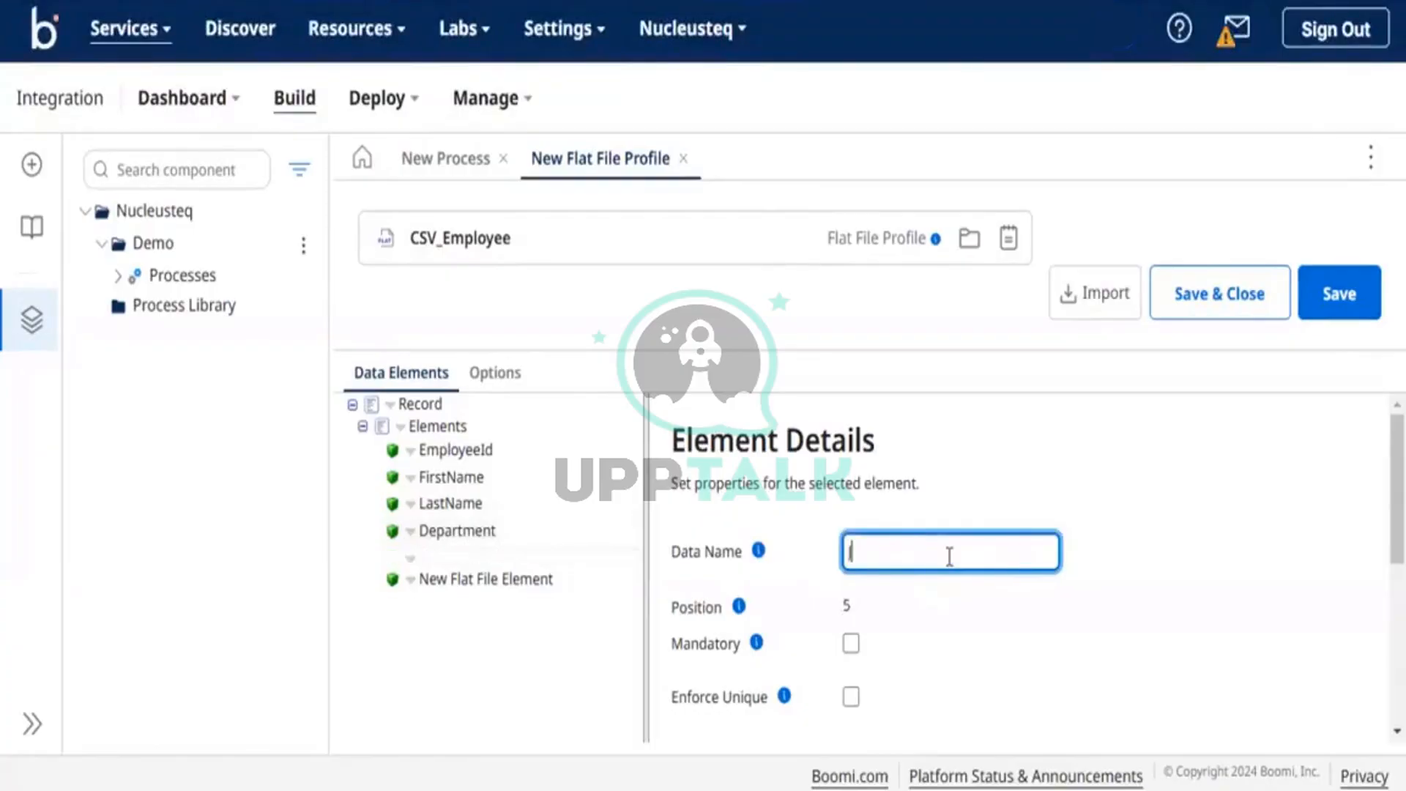
type("Job")
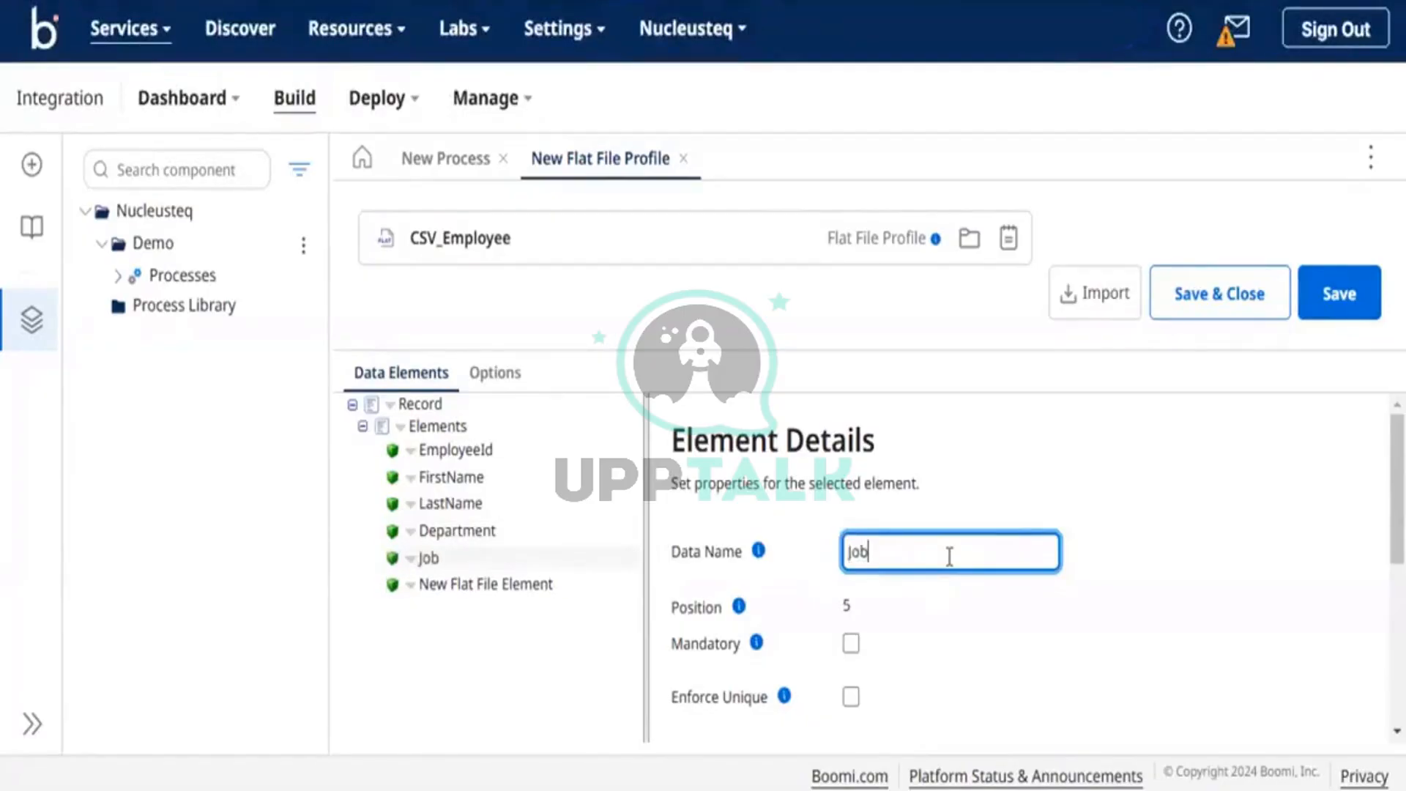
type("Title")
Set the data name of the last element, at position 6, to "Salary" and save the CSV_Employee profile
left_click(463, 583)
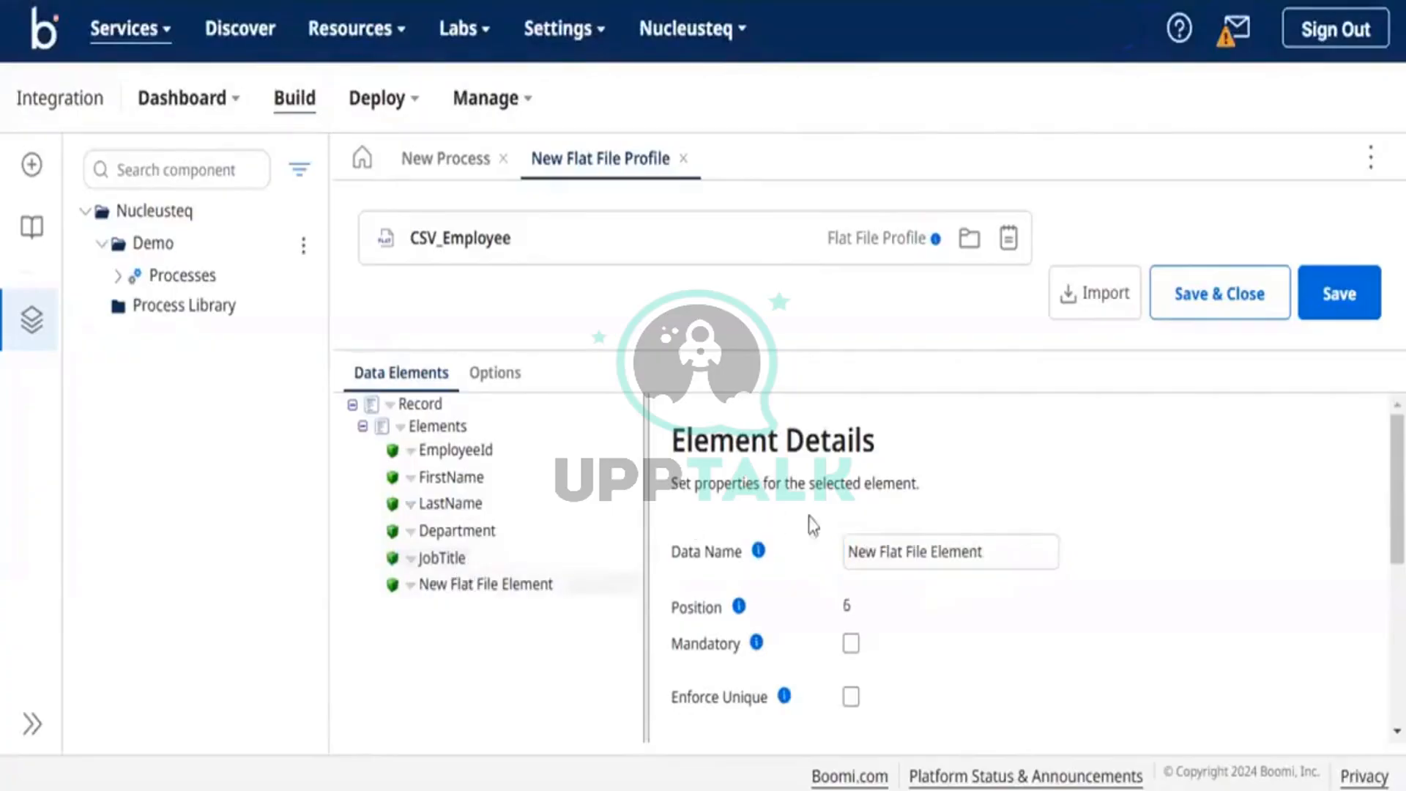
left_click(932, 534)
double_click(932, 534)
triple_click(932, 534)
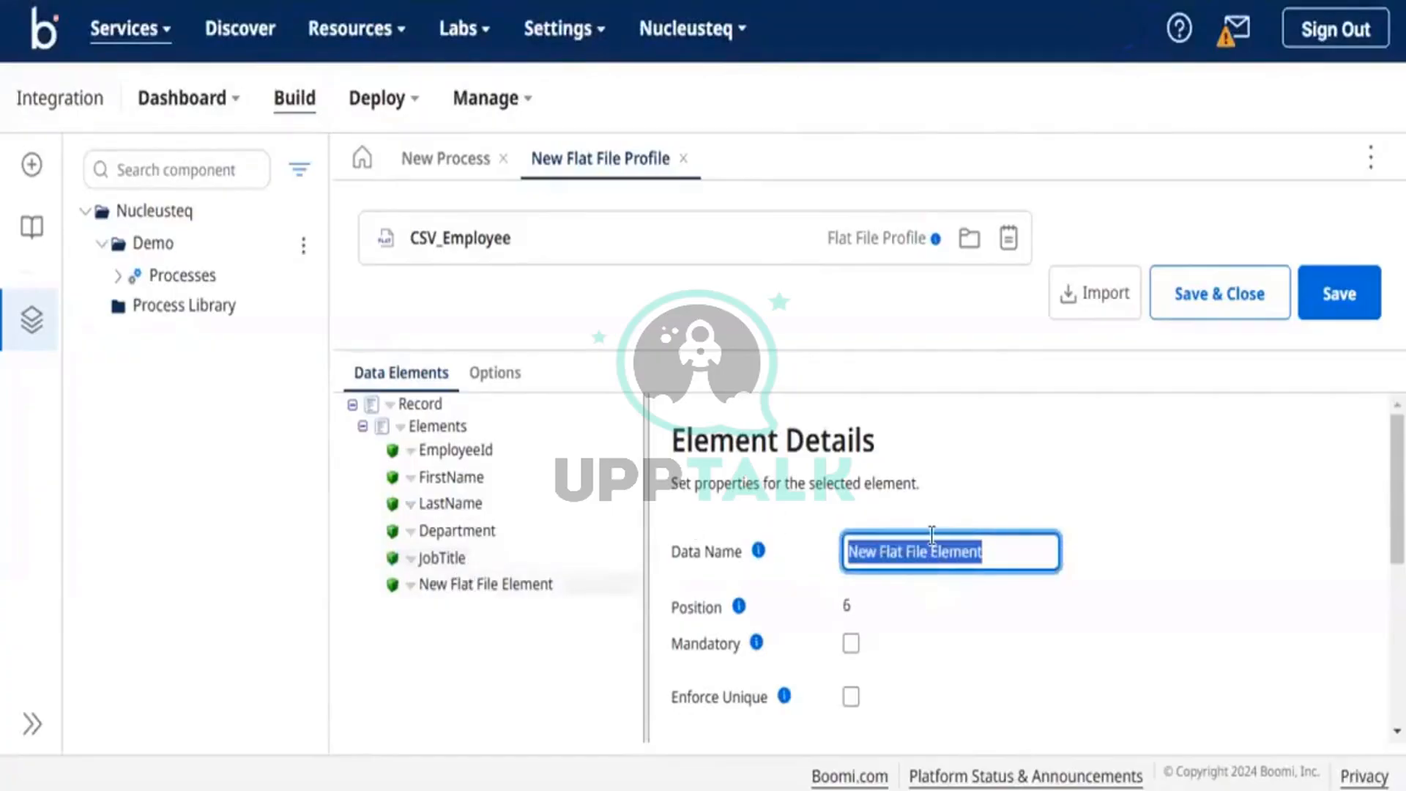
type("Salary")
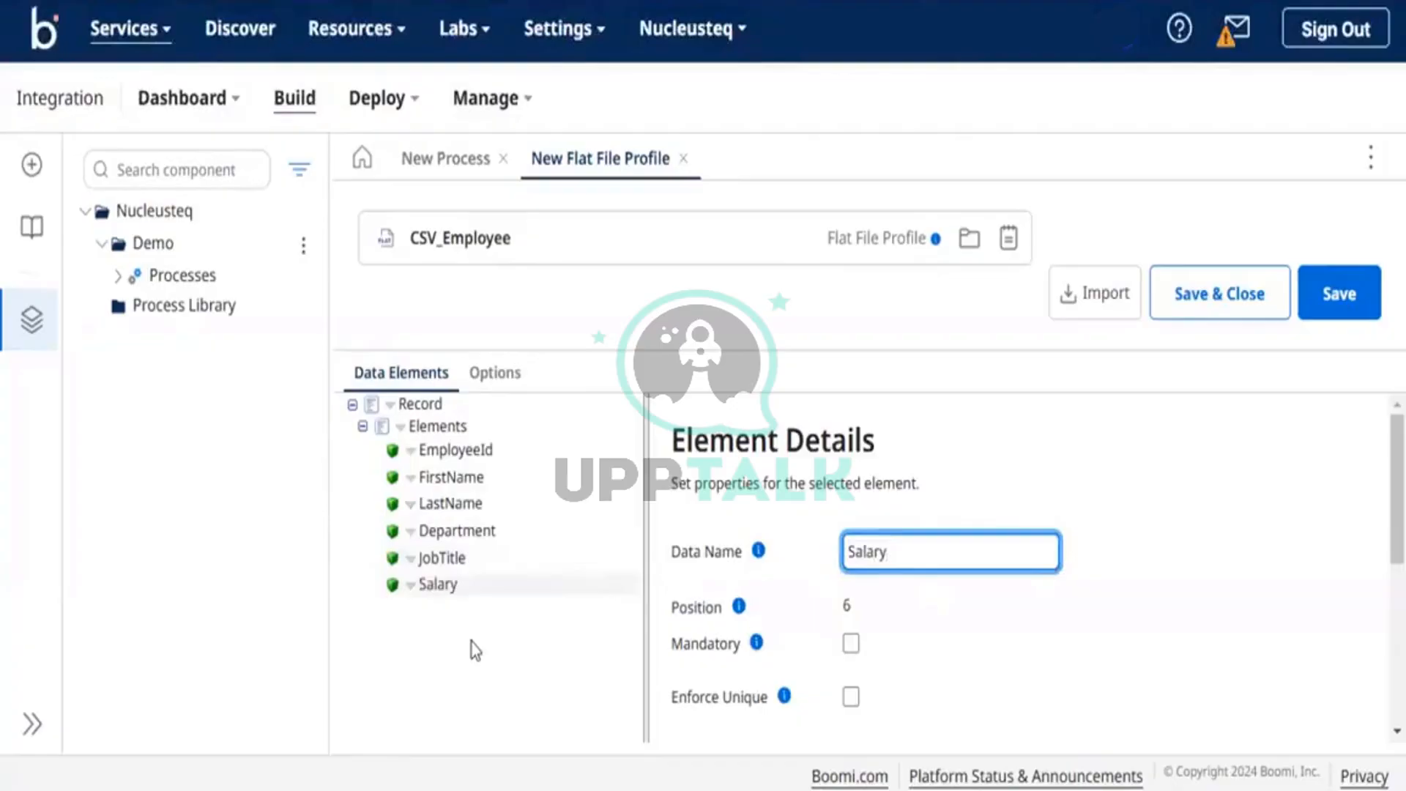
left_click(475, 649)
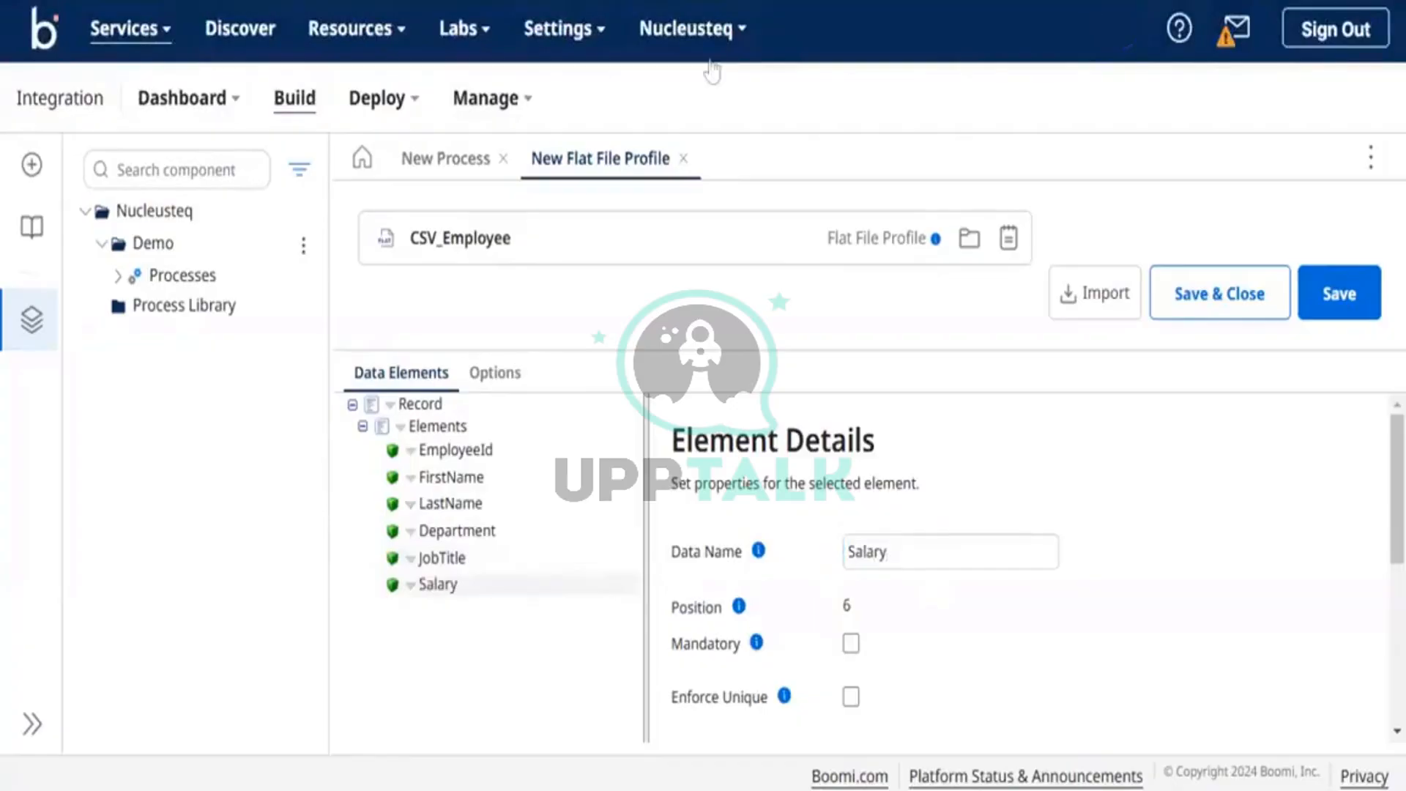
left_click(1330, 293)
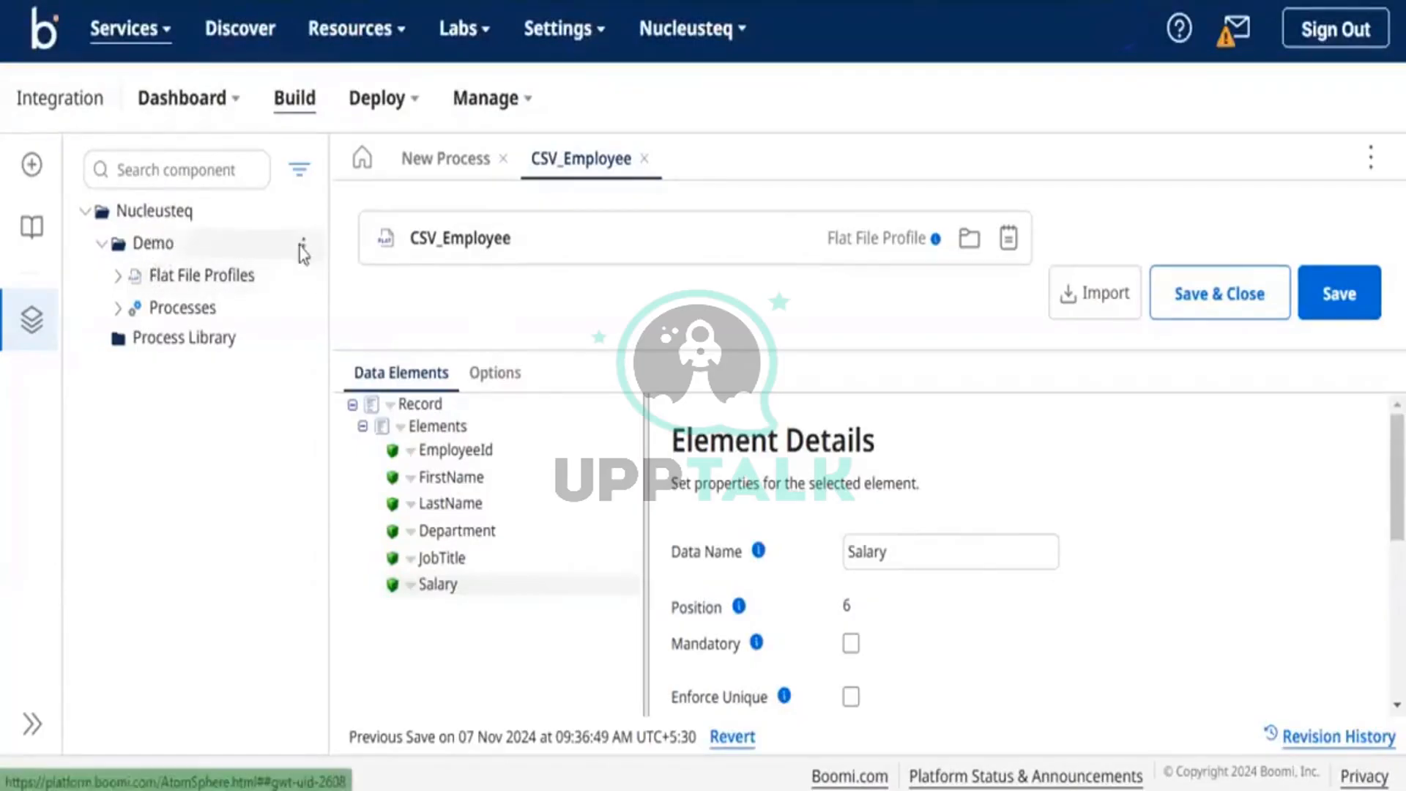
Create a new component of type XML Profile in the Demo folder
left_click(302, 246)
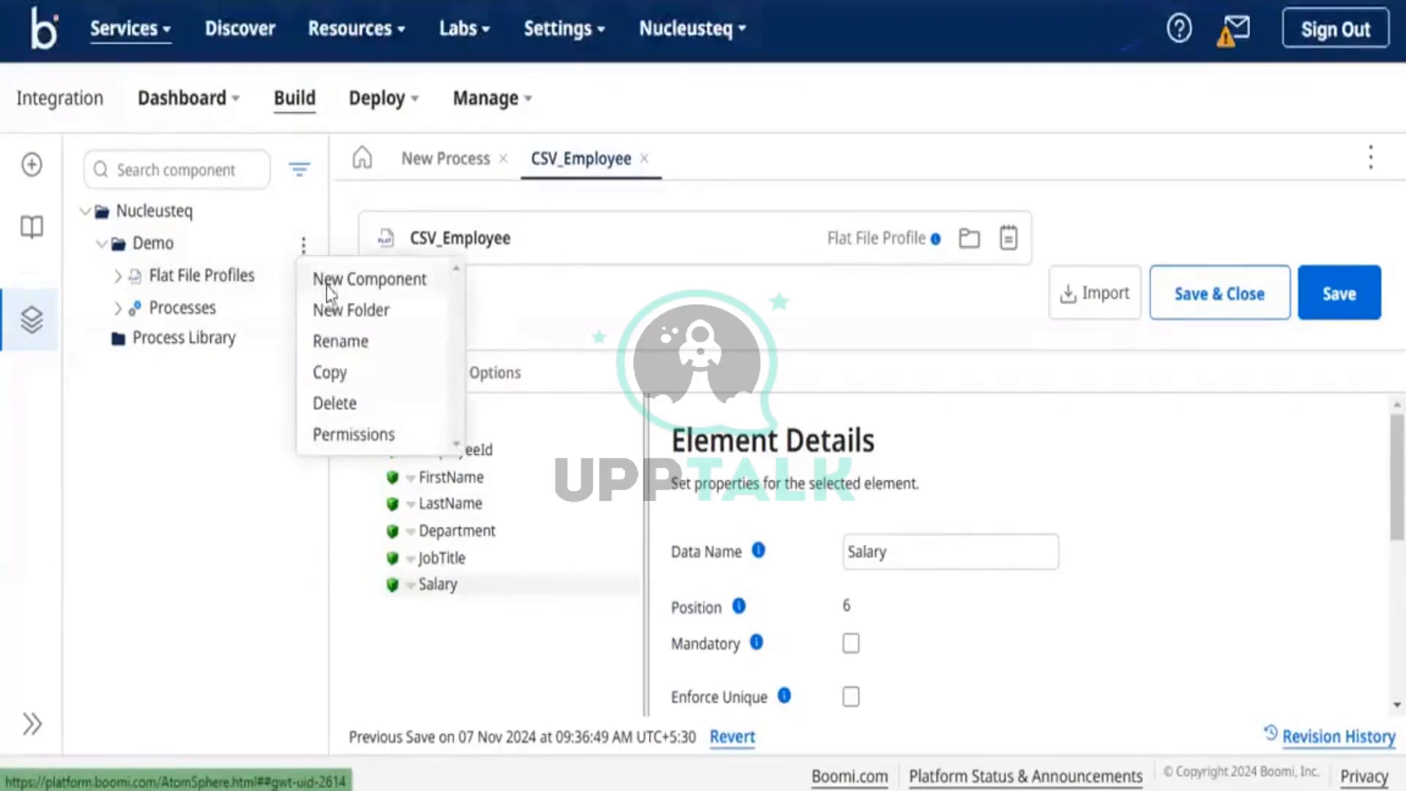
left_click(327, 287)
left_click(729, 389)
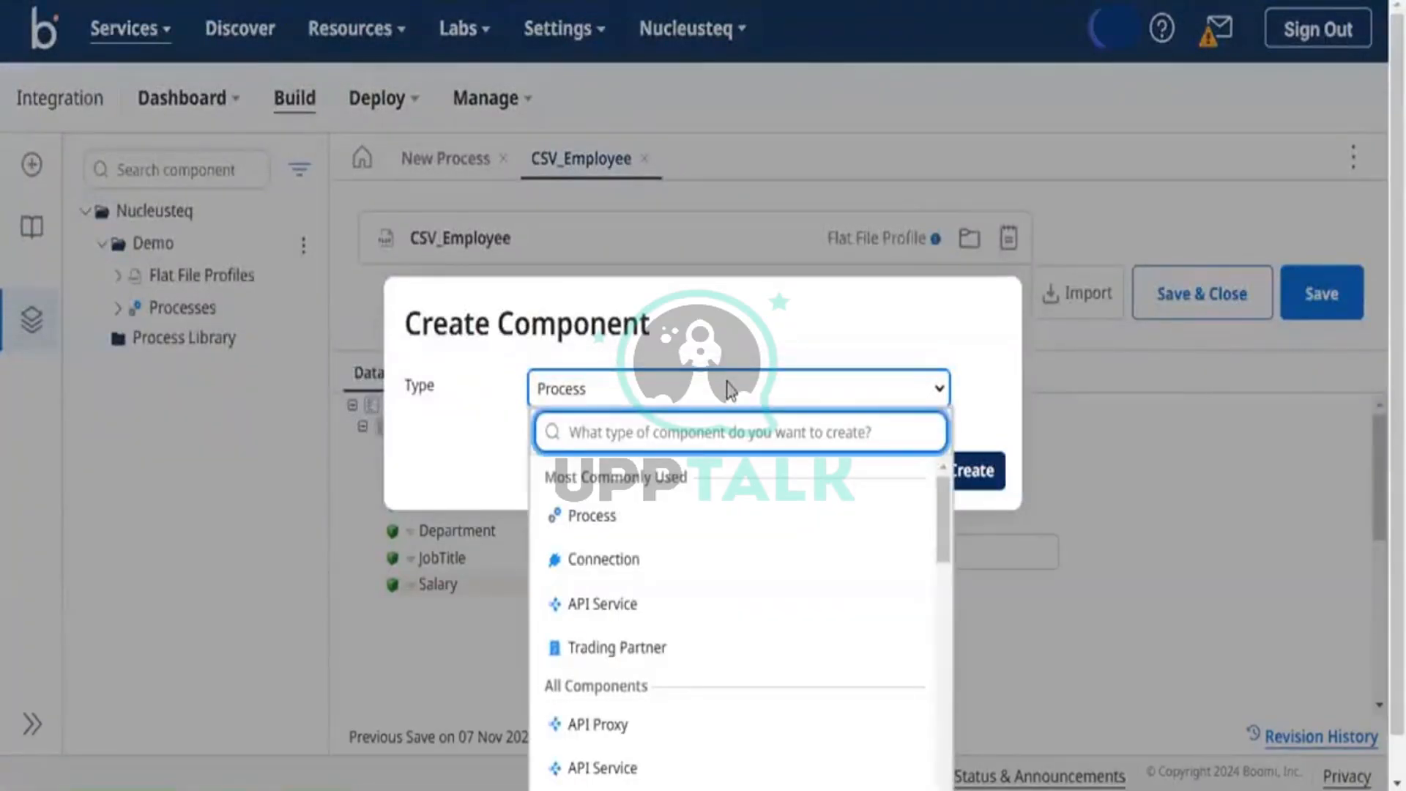
type("xm")
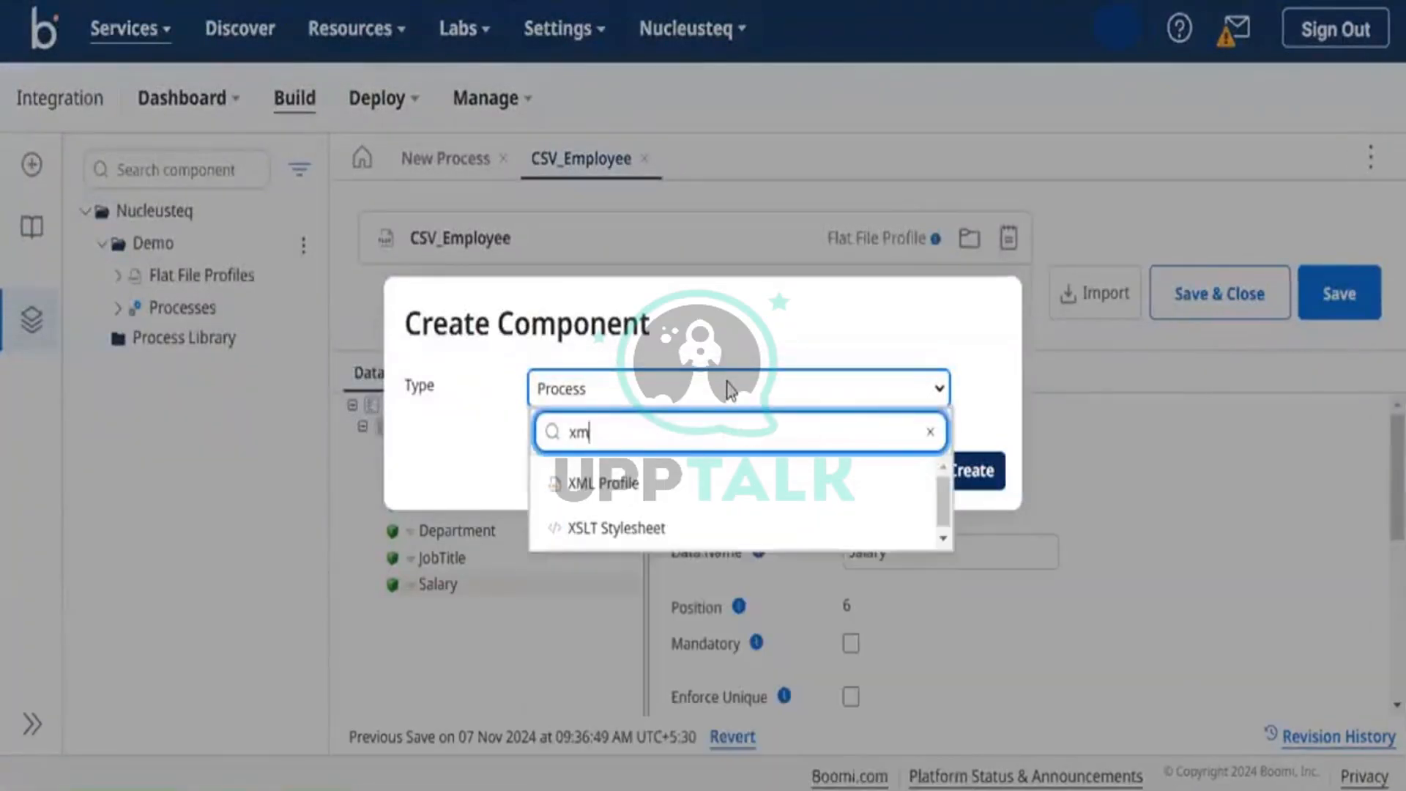
left_click(602, 482)
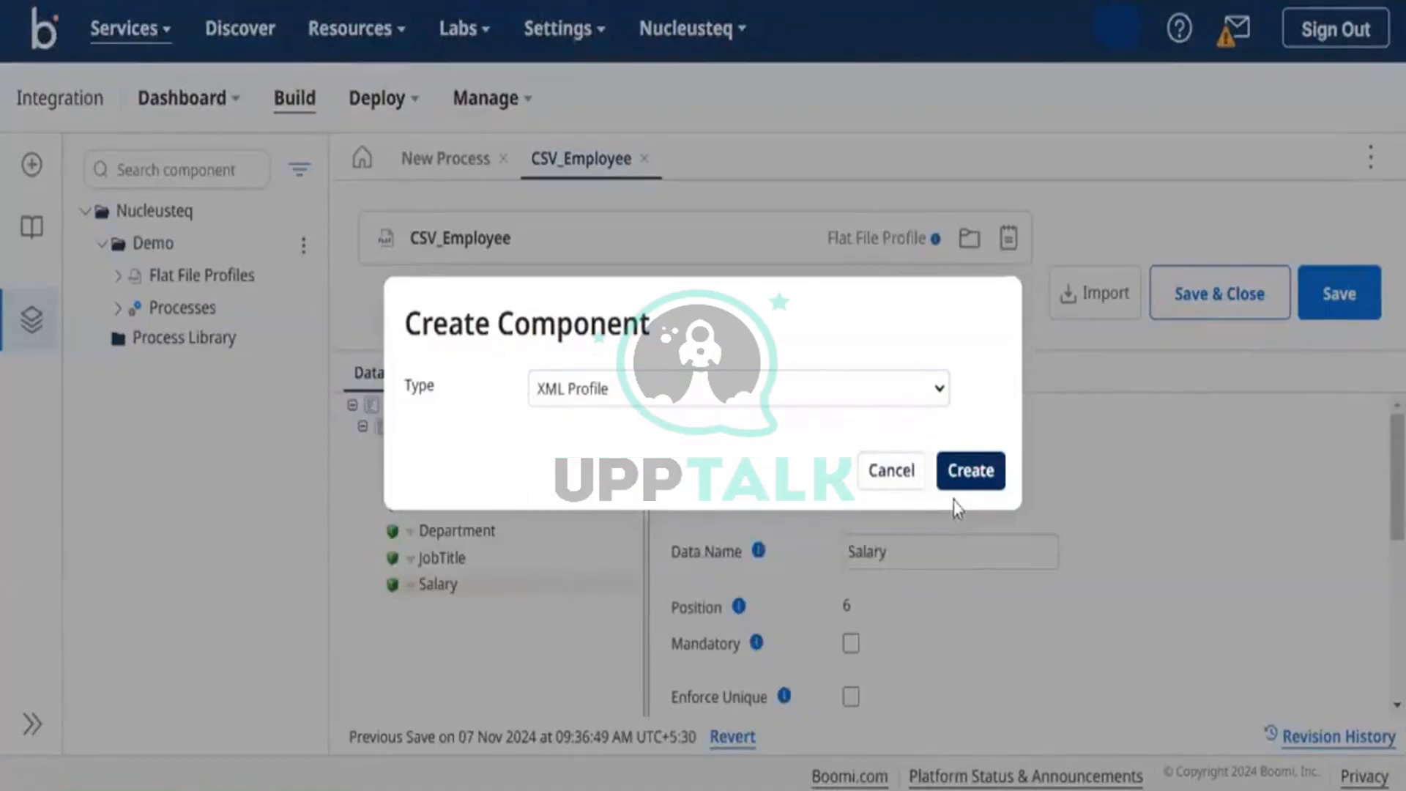
left_click(956, 481)
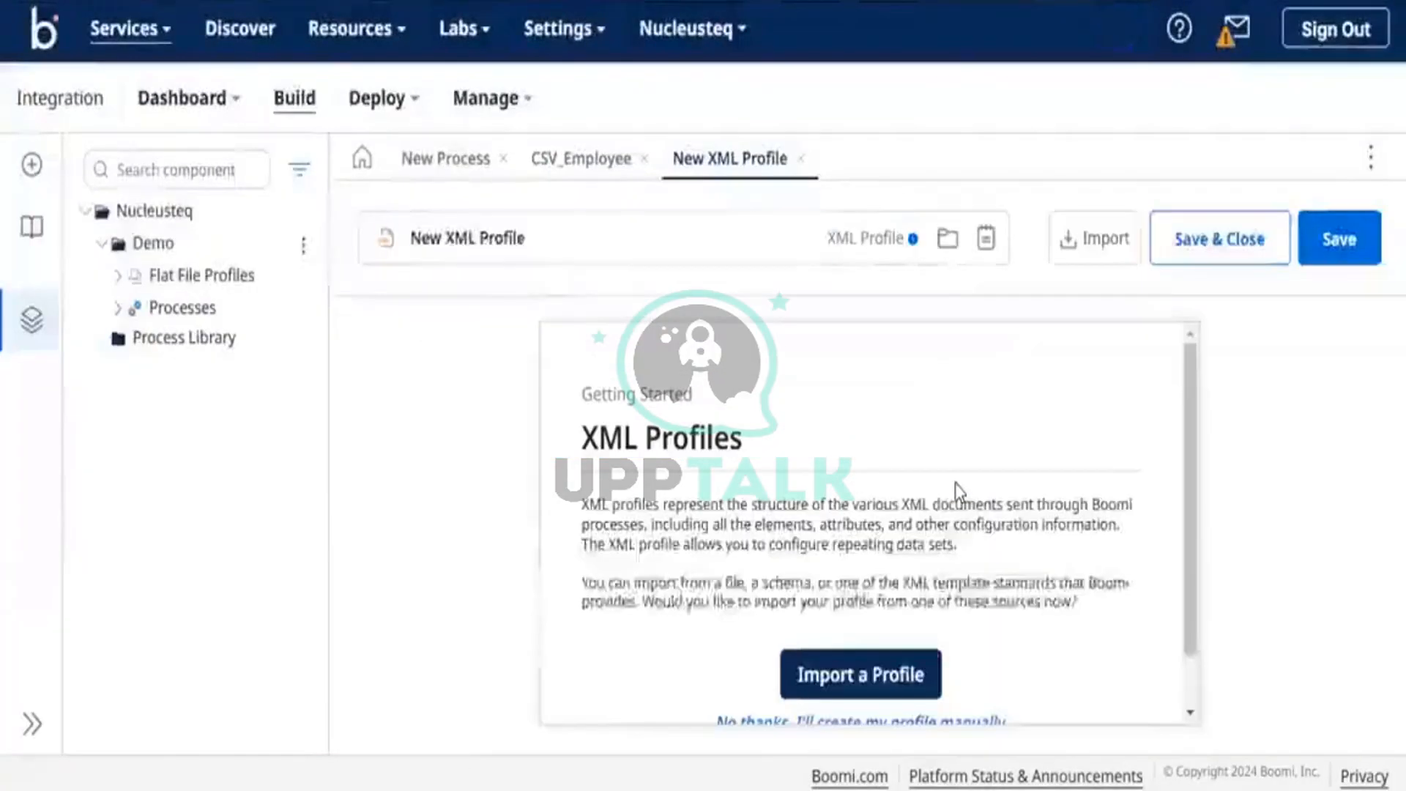
scroll(879, 556, "down", 1)
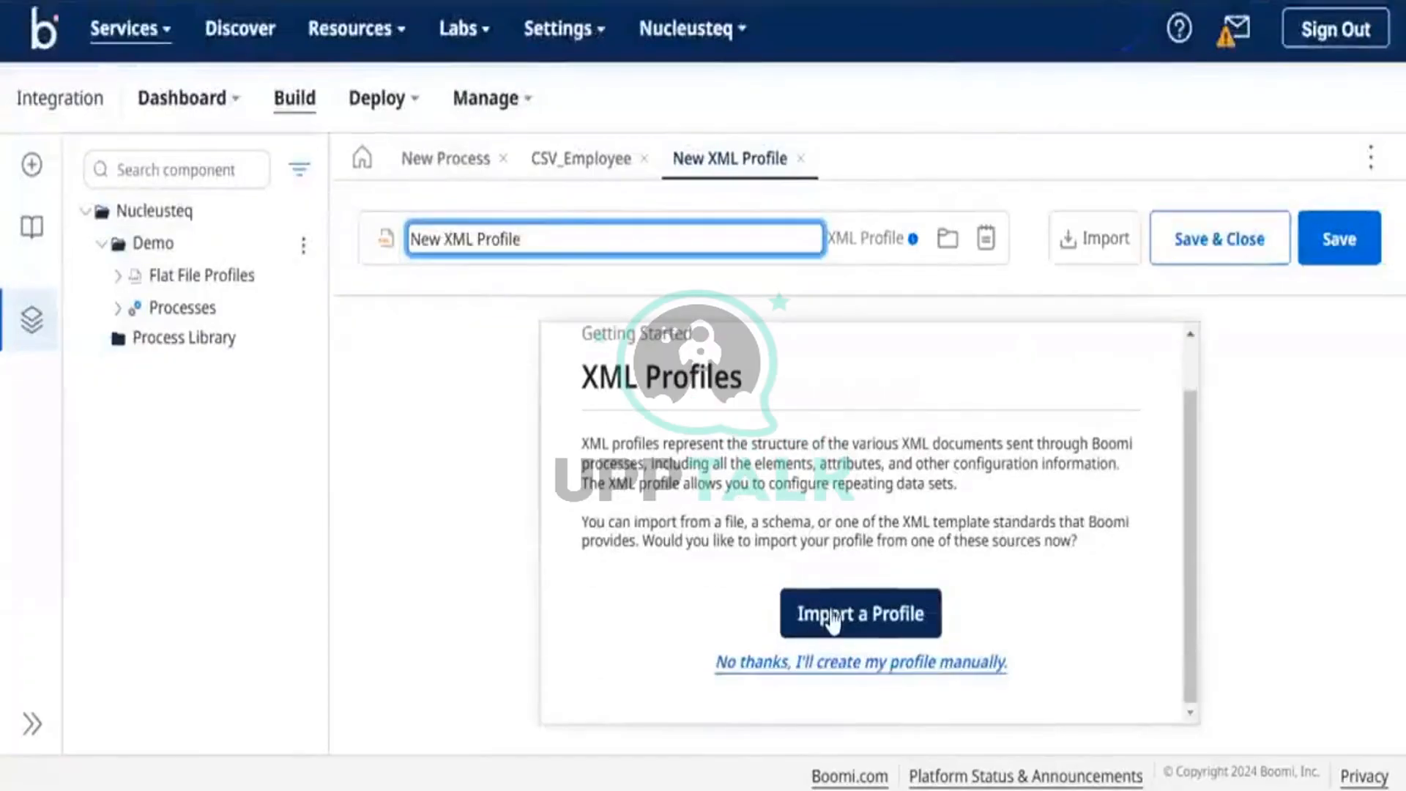
scroll(804, 618, "up", 1)
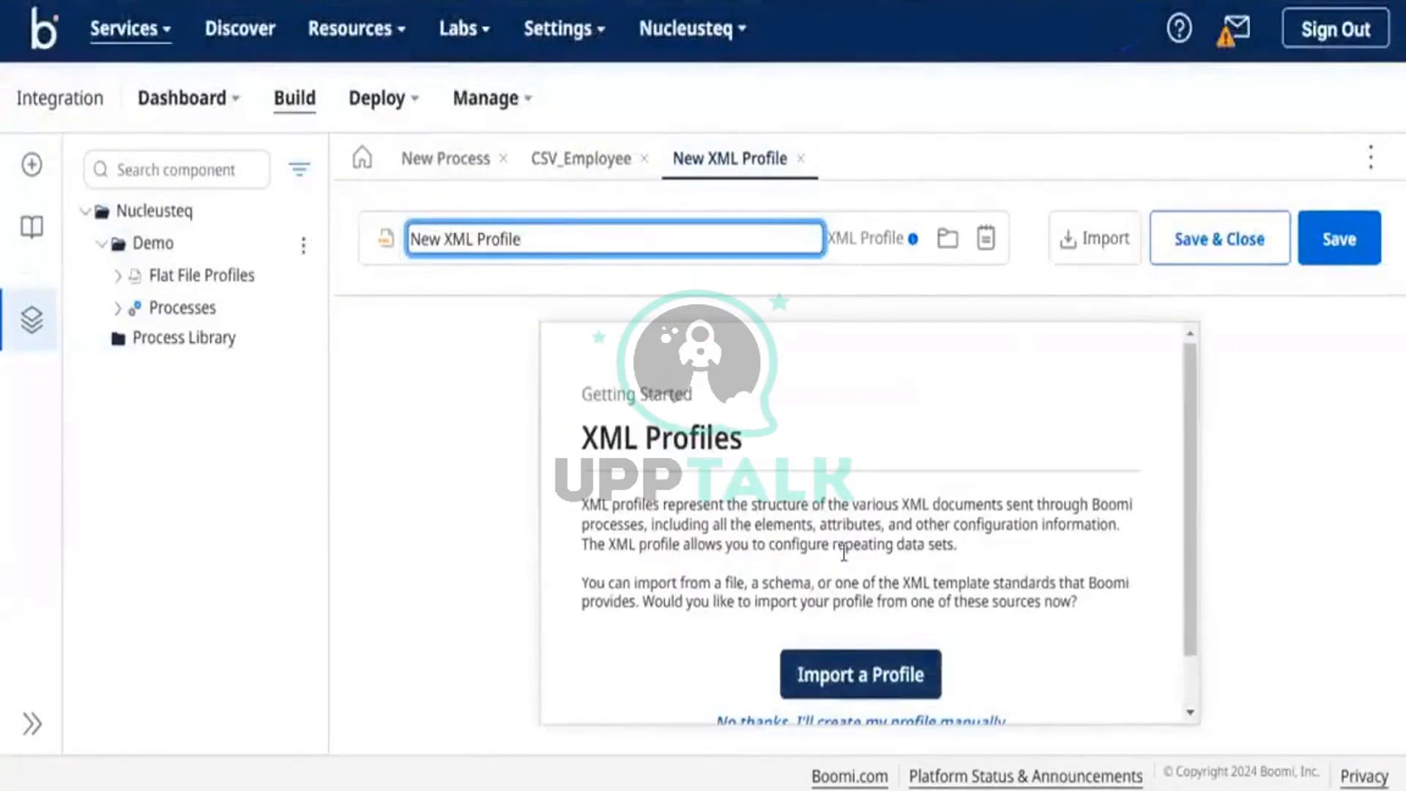
scroll(844, 553, "down", 1)
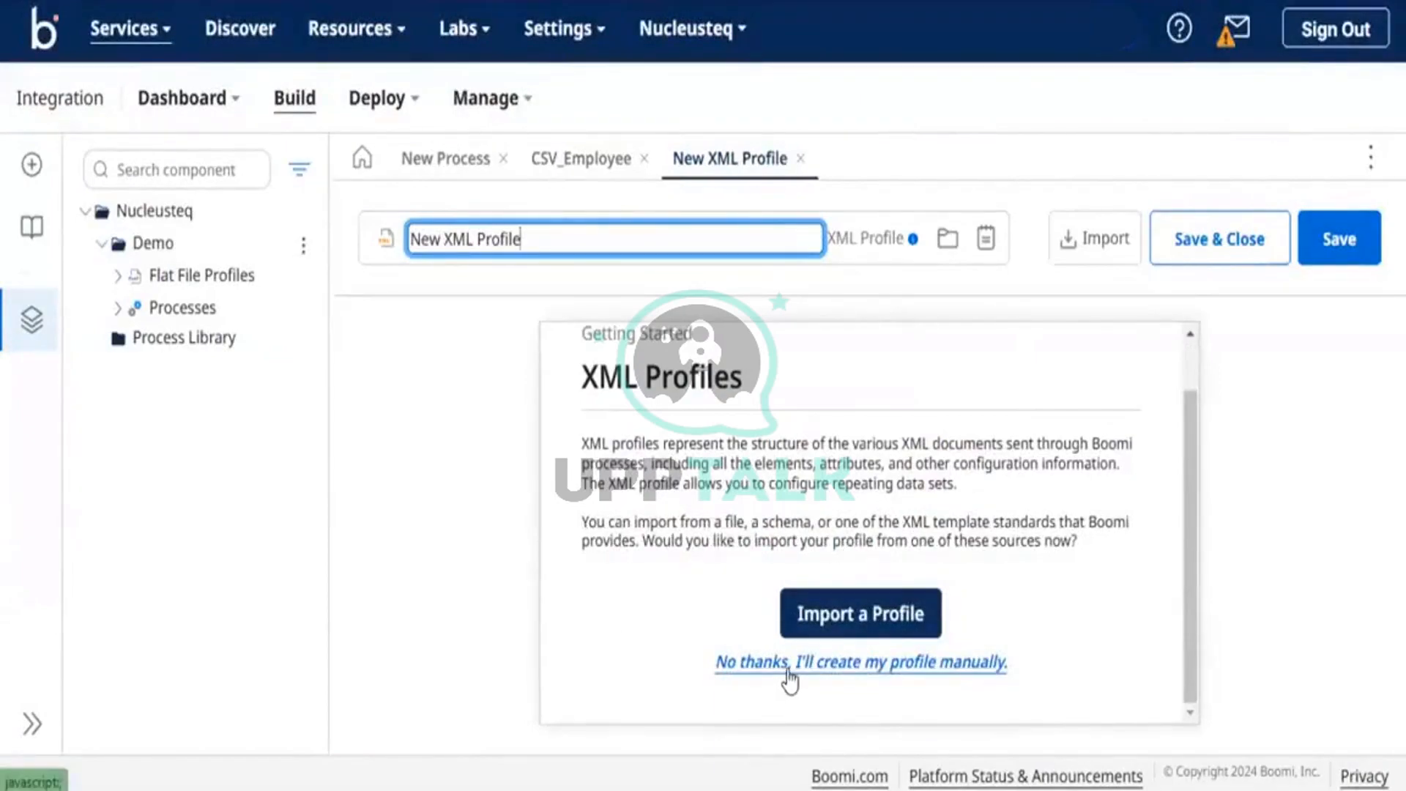
scroll(667, 670, "up", 1)
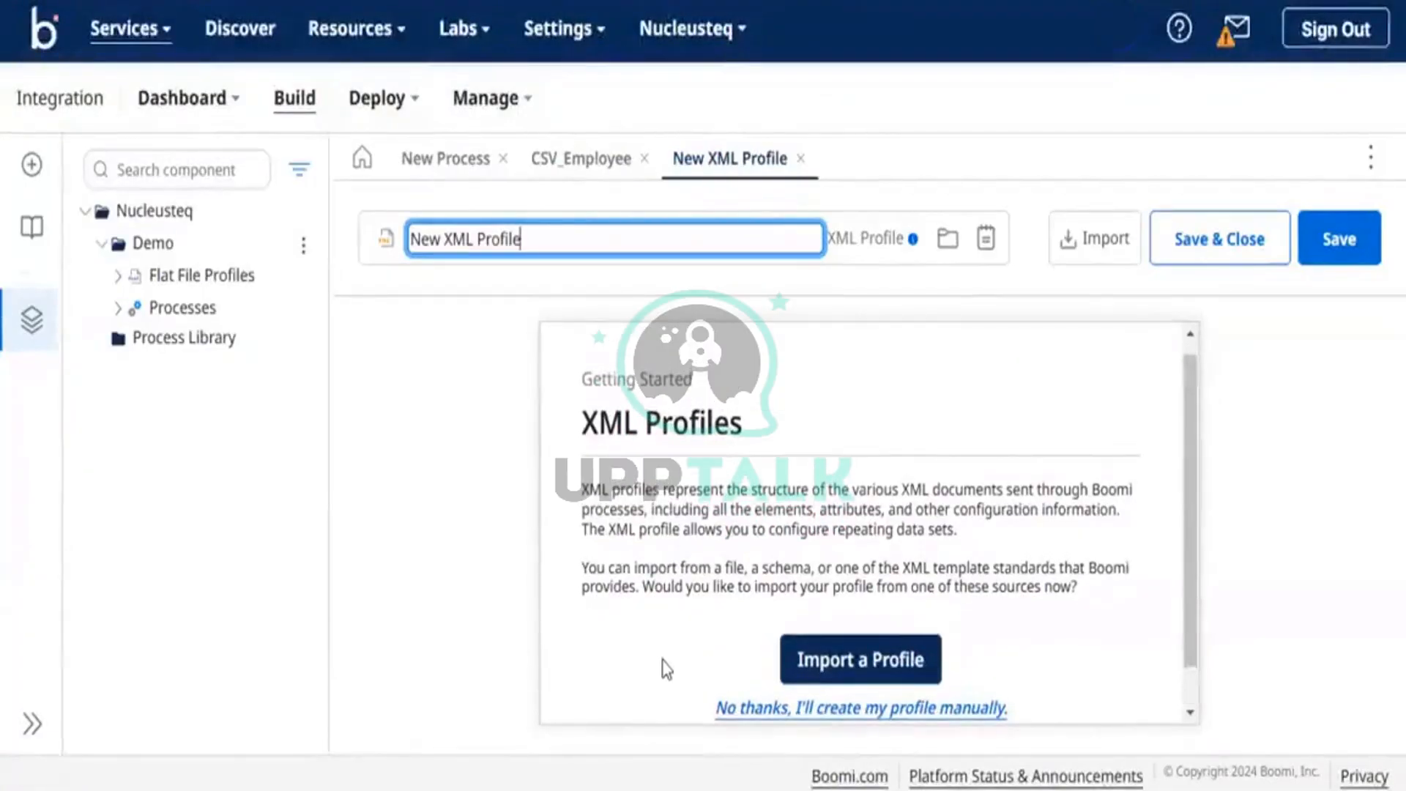
scroll(666, 671, "down", 1)
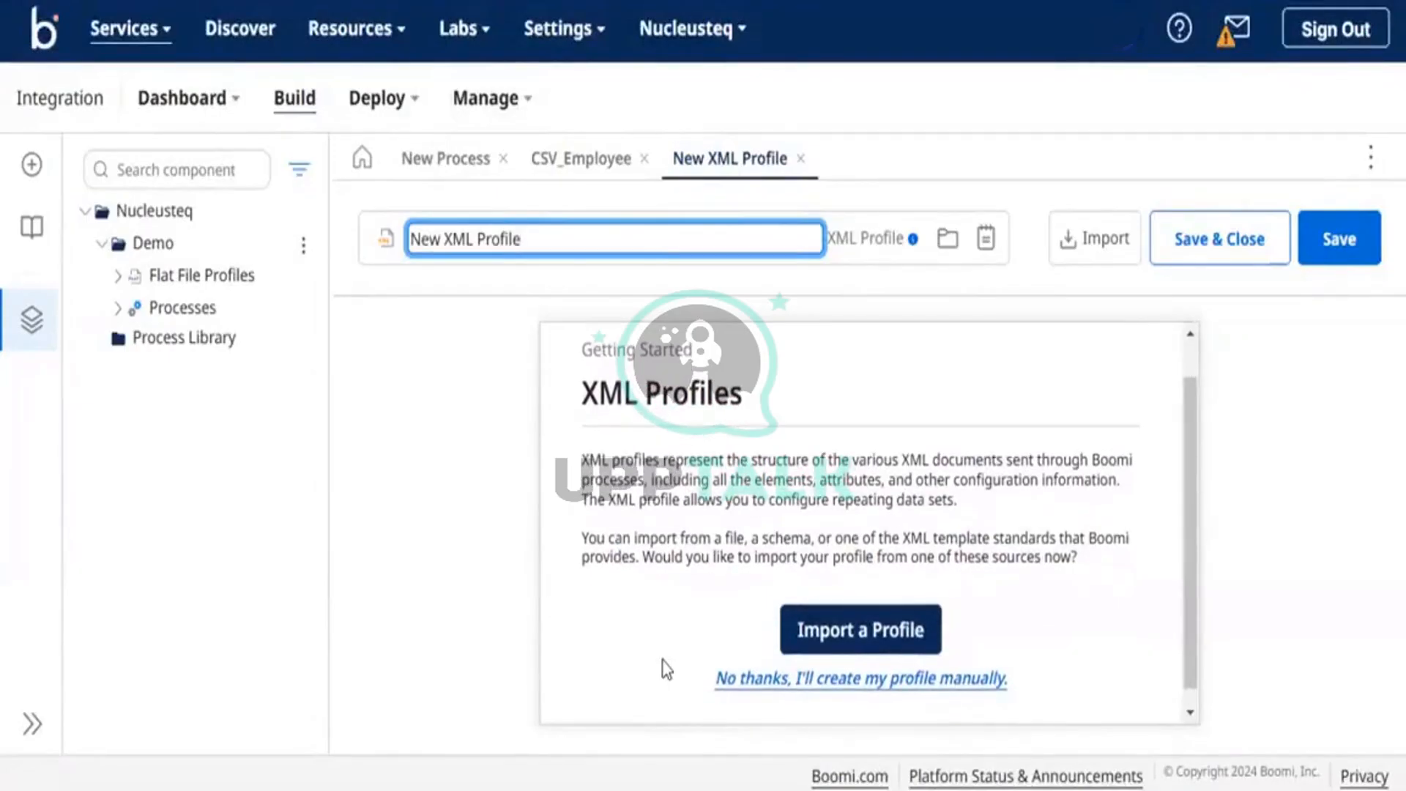
Replace the default name of the new XML profile with "XML"
right_click(560, 244)
left_click(522, 242)
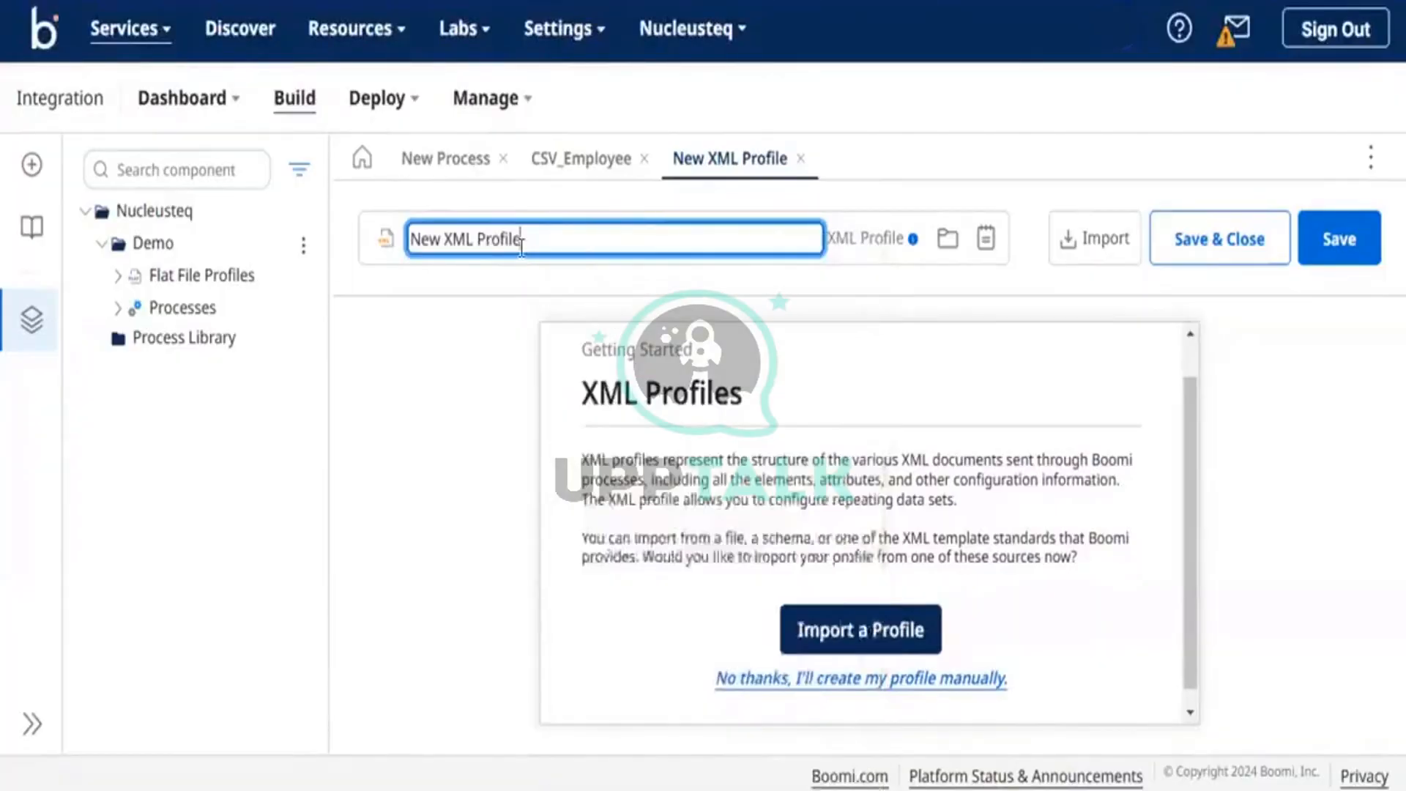
left_click_drag(521, 242, 405, 251)
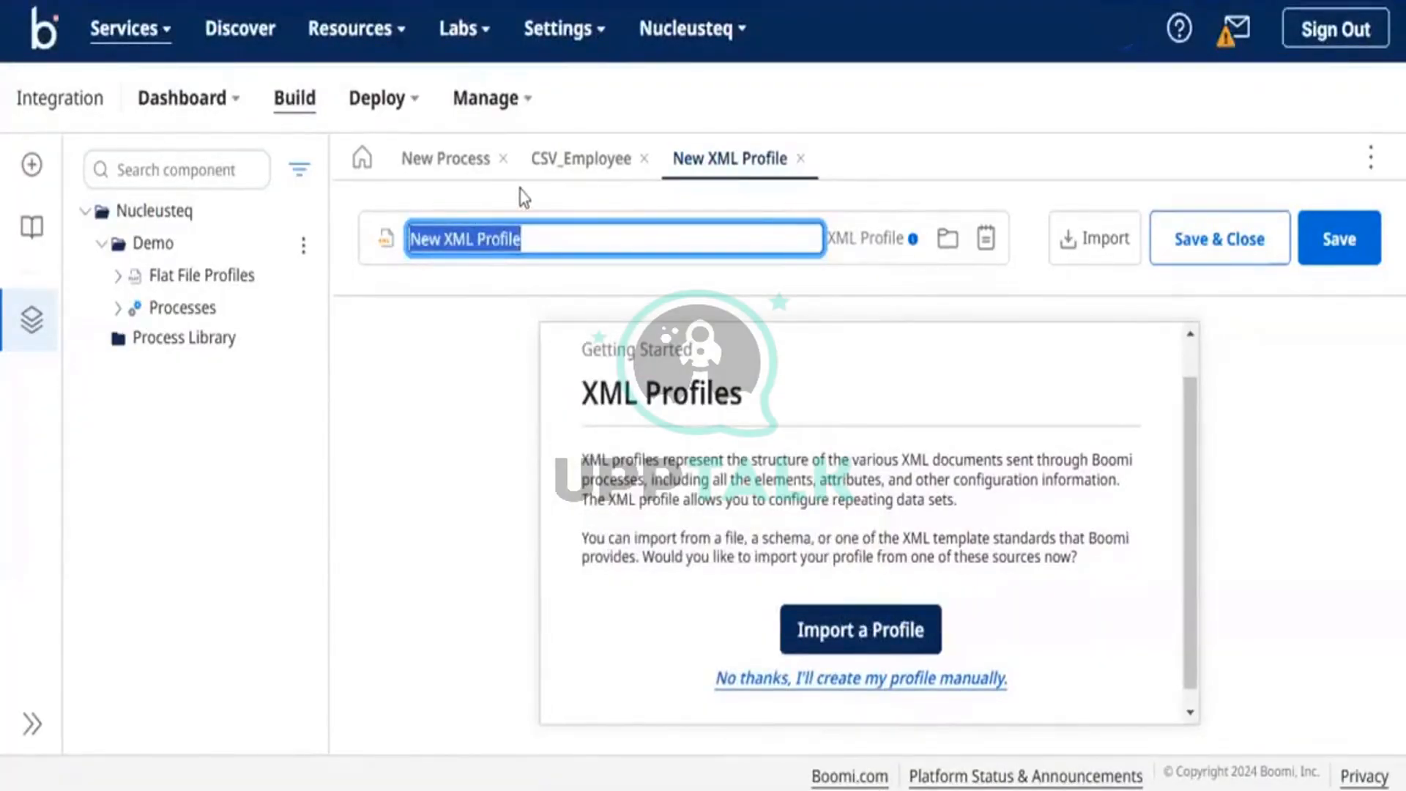
type("Xml")
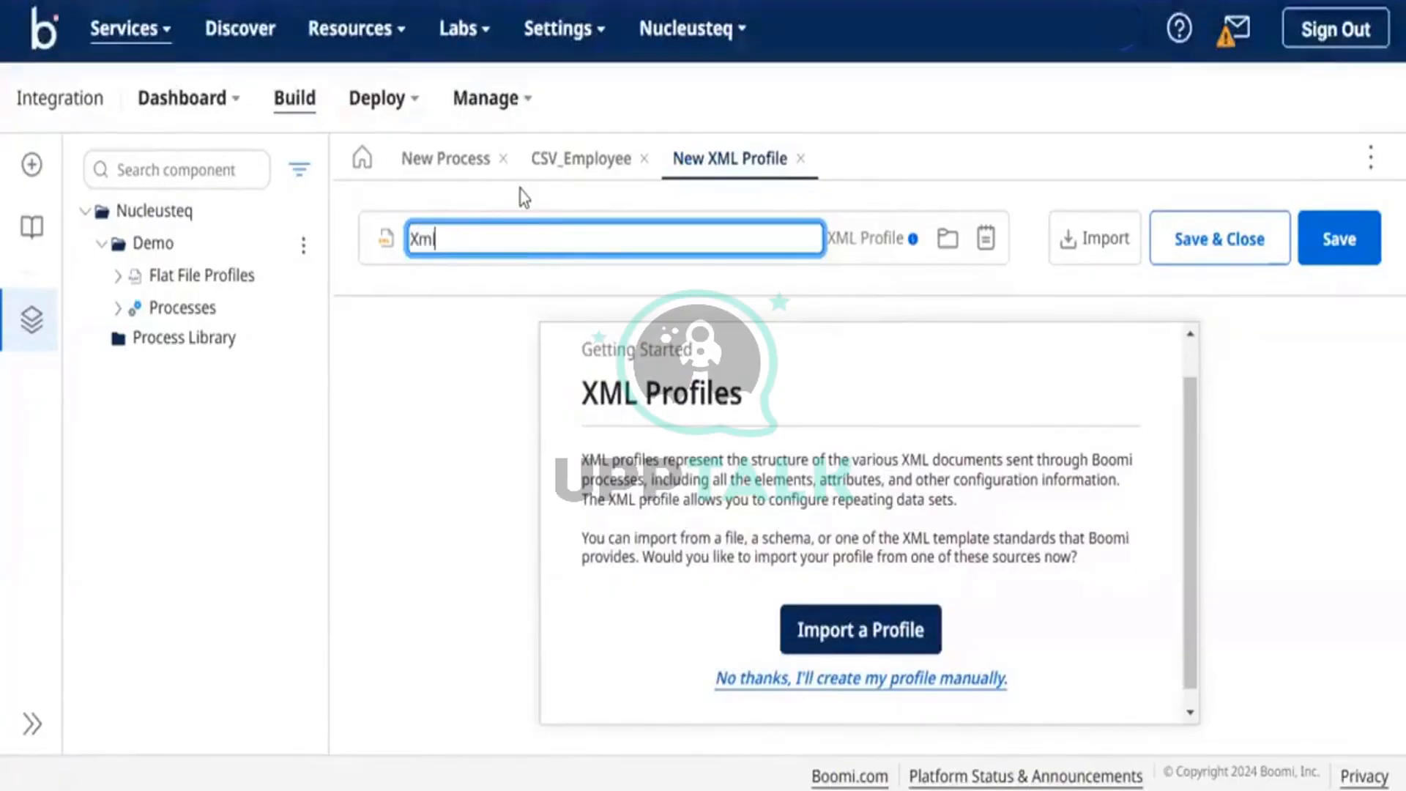
key("BackSpace")
key("BackSpace")
type("ML")
left_click(626, 330)
scroll(711, 591, "down", 1)
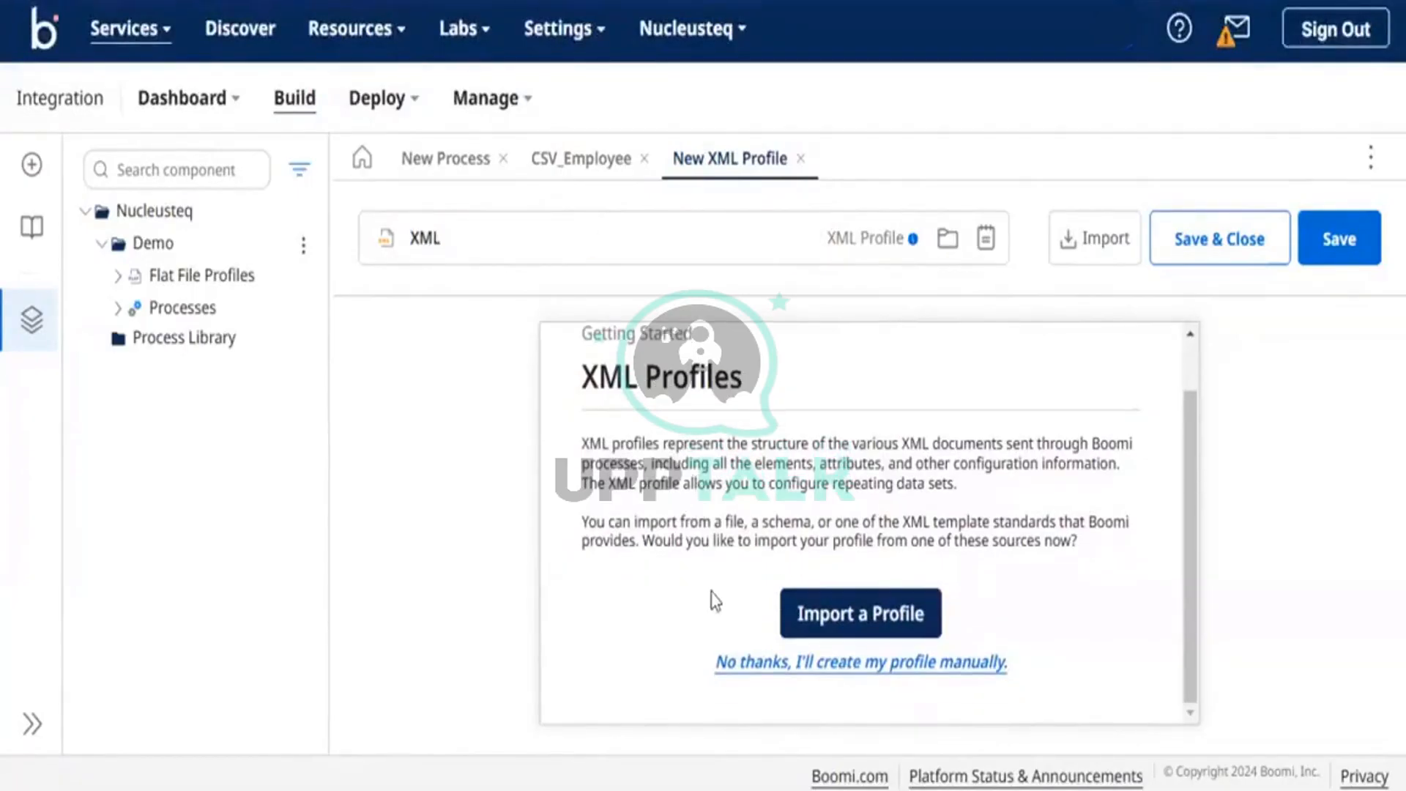
Choose to create the XML profile manually and add 1 child element under the root element
left_click(760, 662)
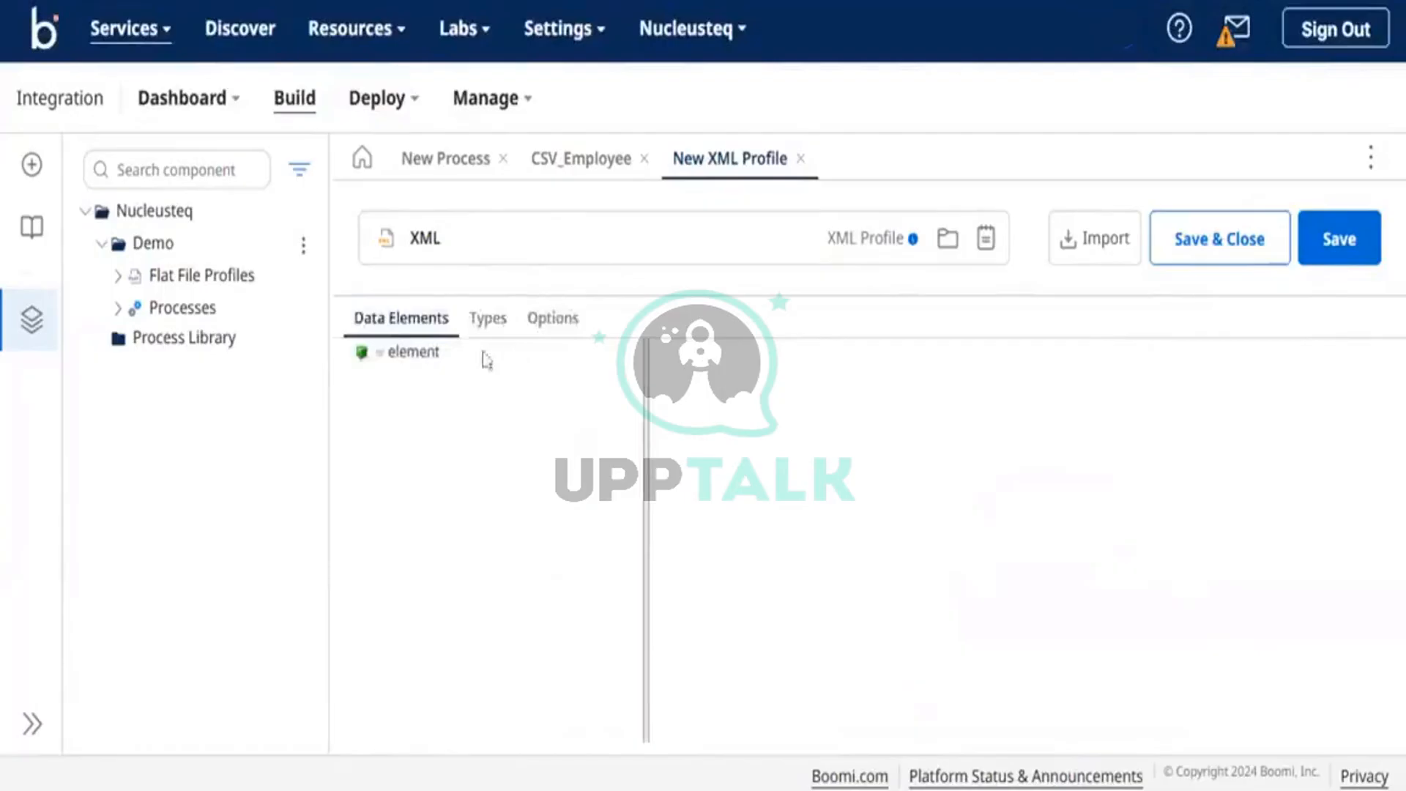
left_click(373, 354)
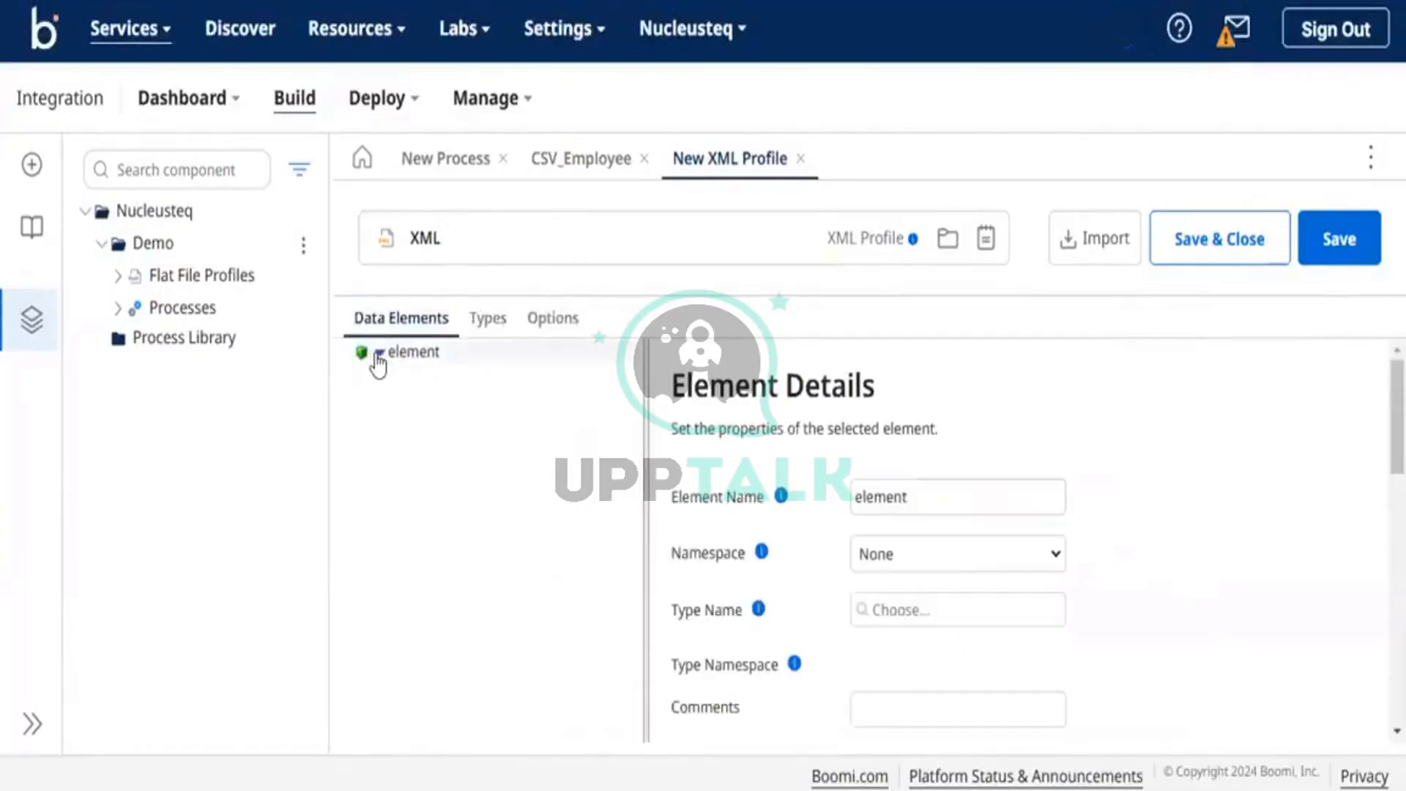
left_click(378, 356)
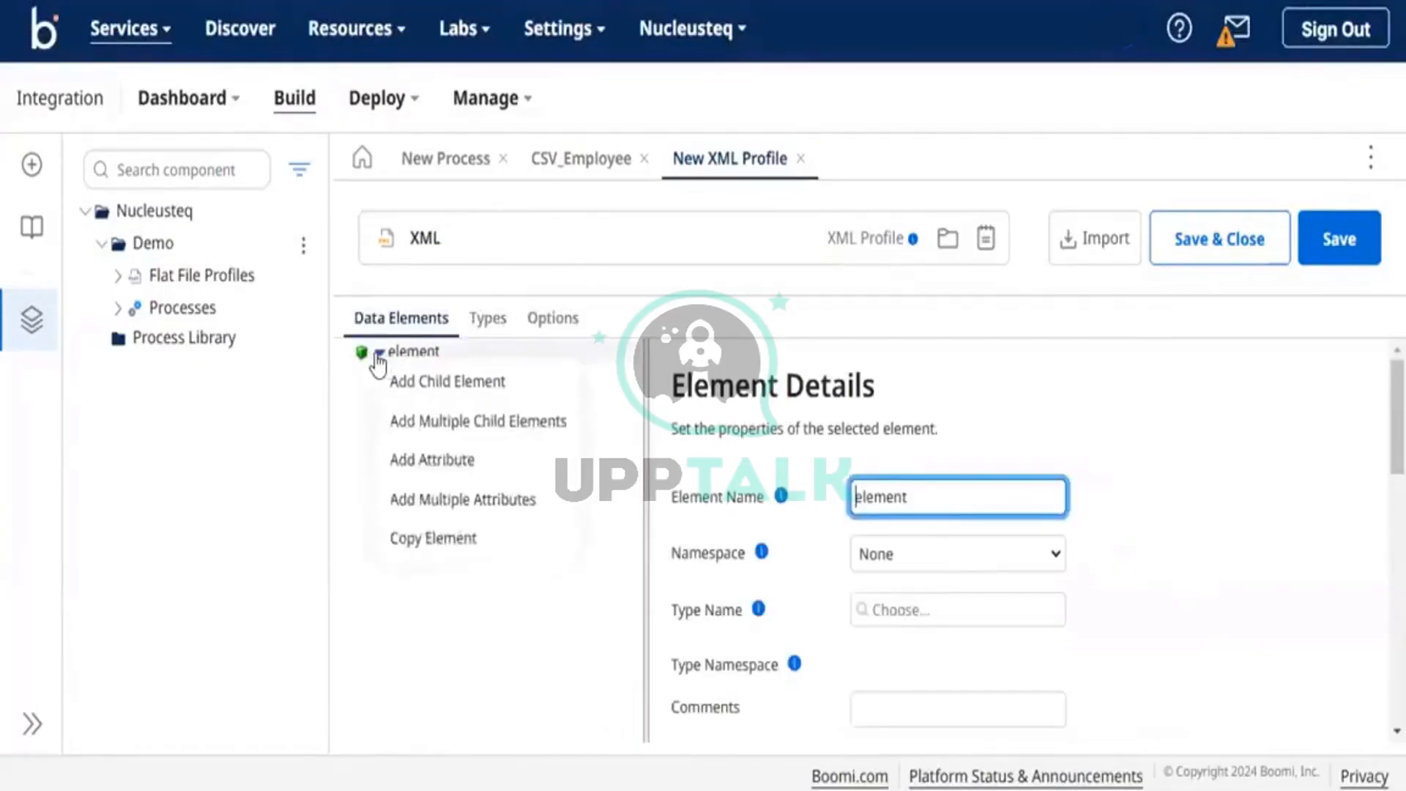
left_click(399, 423)
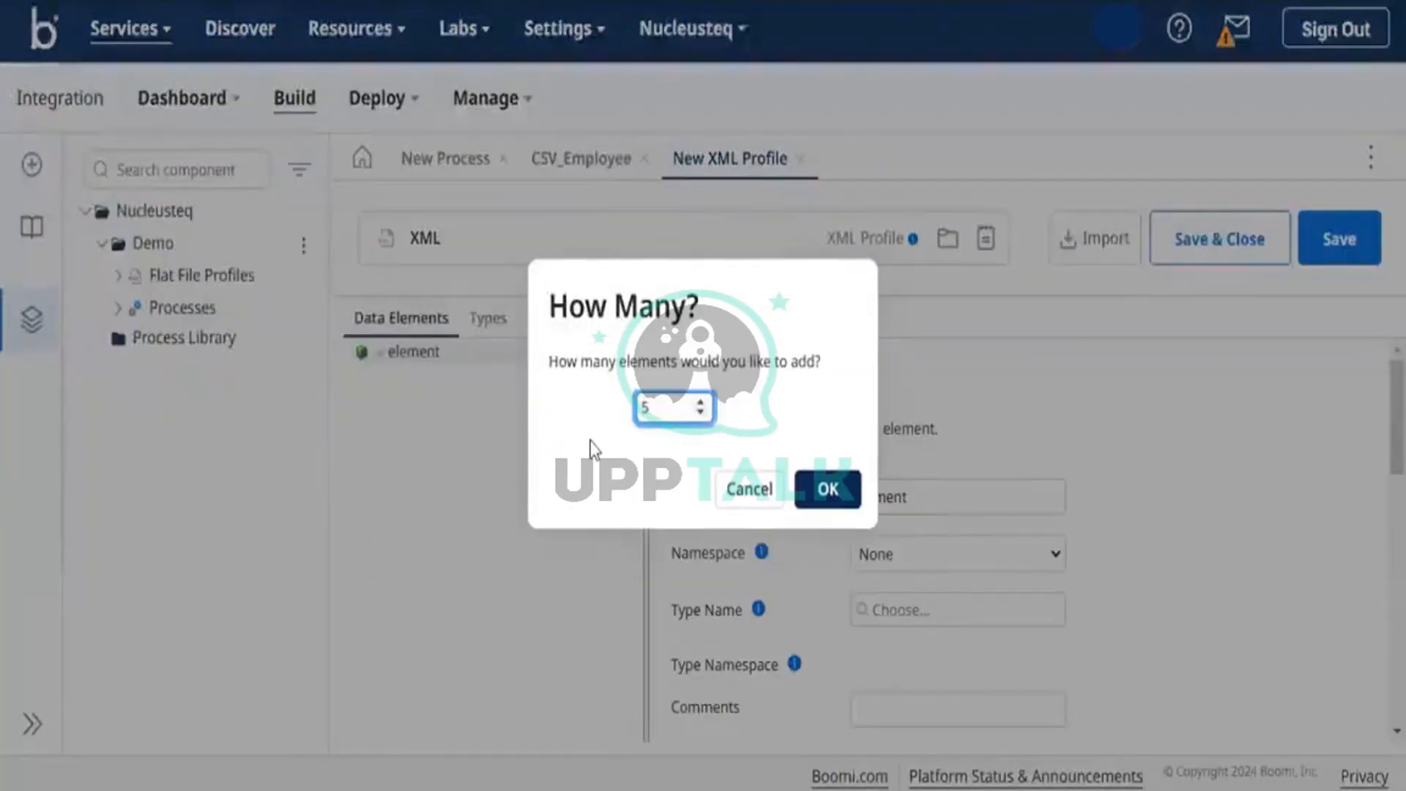
type("1")
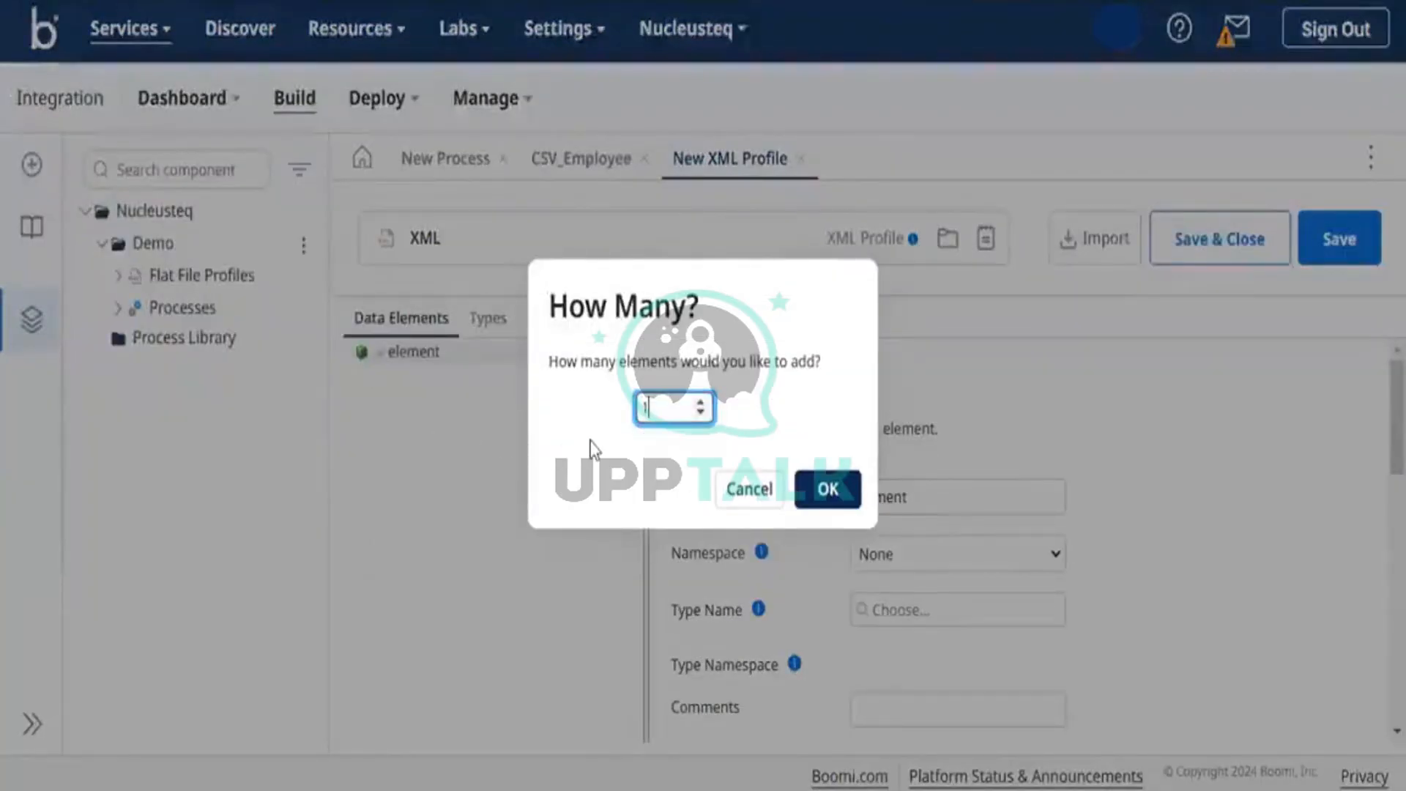
left_click(826, 484)
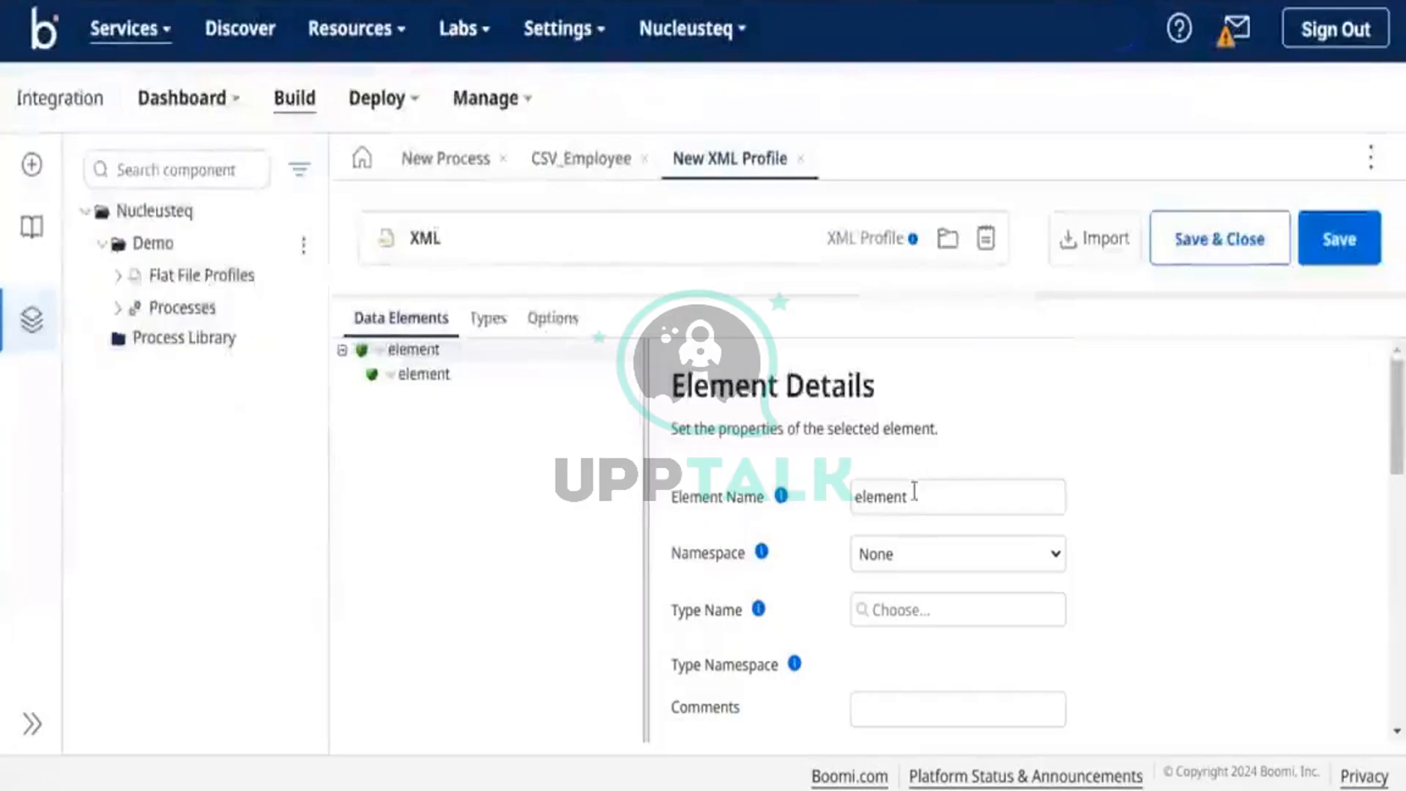
Clear the default element name of the root element
left_click(914, 495)
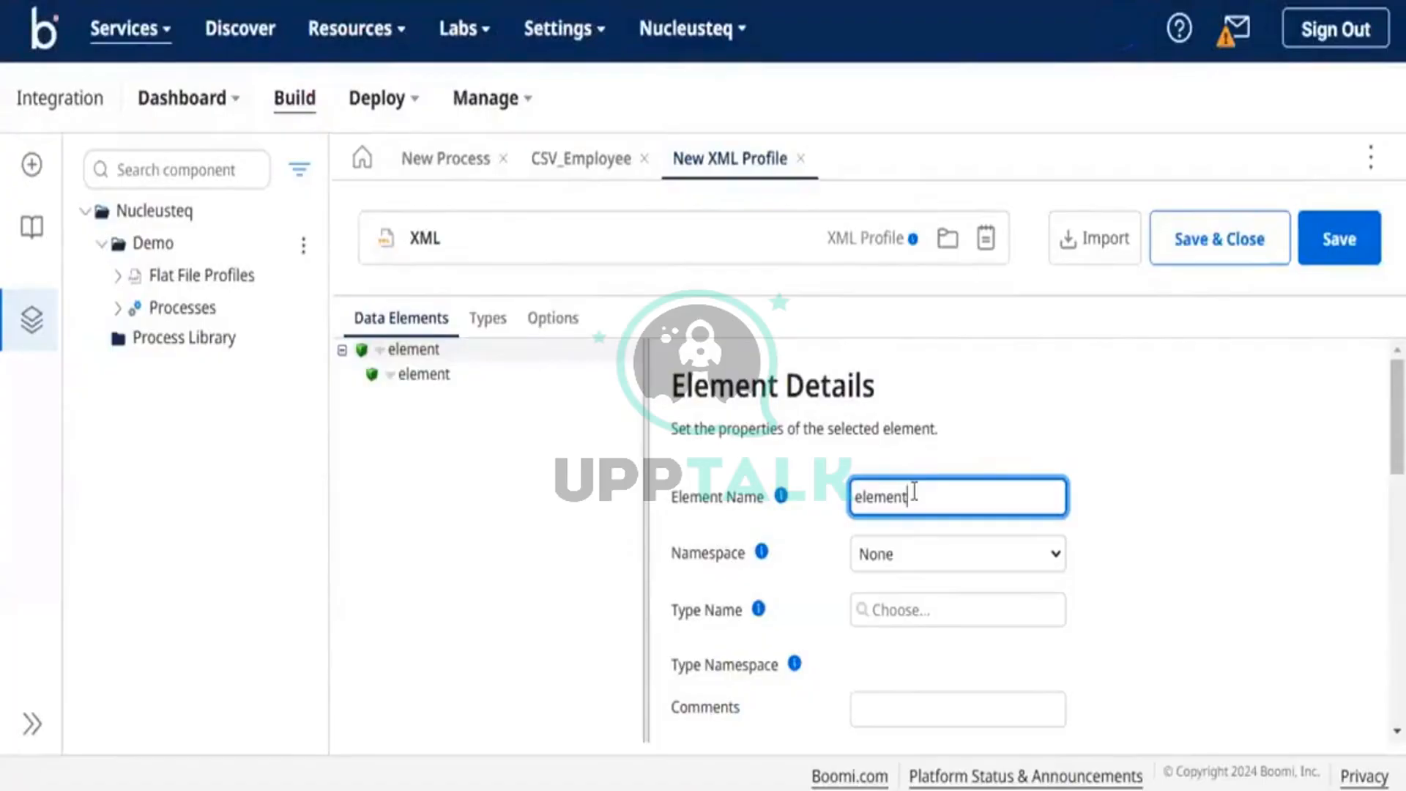
key("BackSpace")
key("BackSpace")
key("BackSpace")
key("BackSpace")
key("BackSpace")
key("BackSpace")
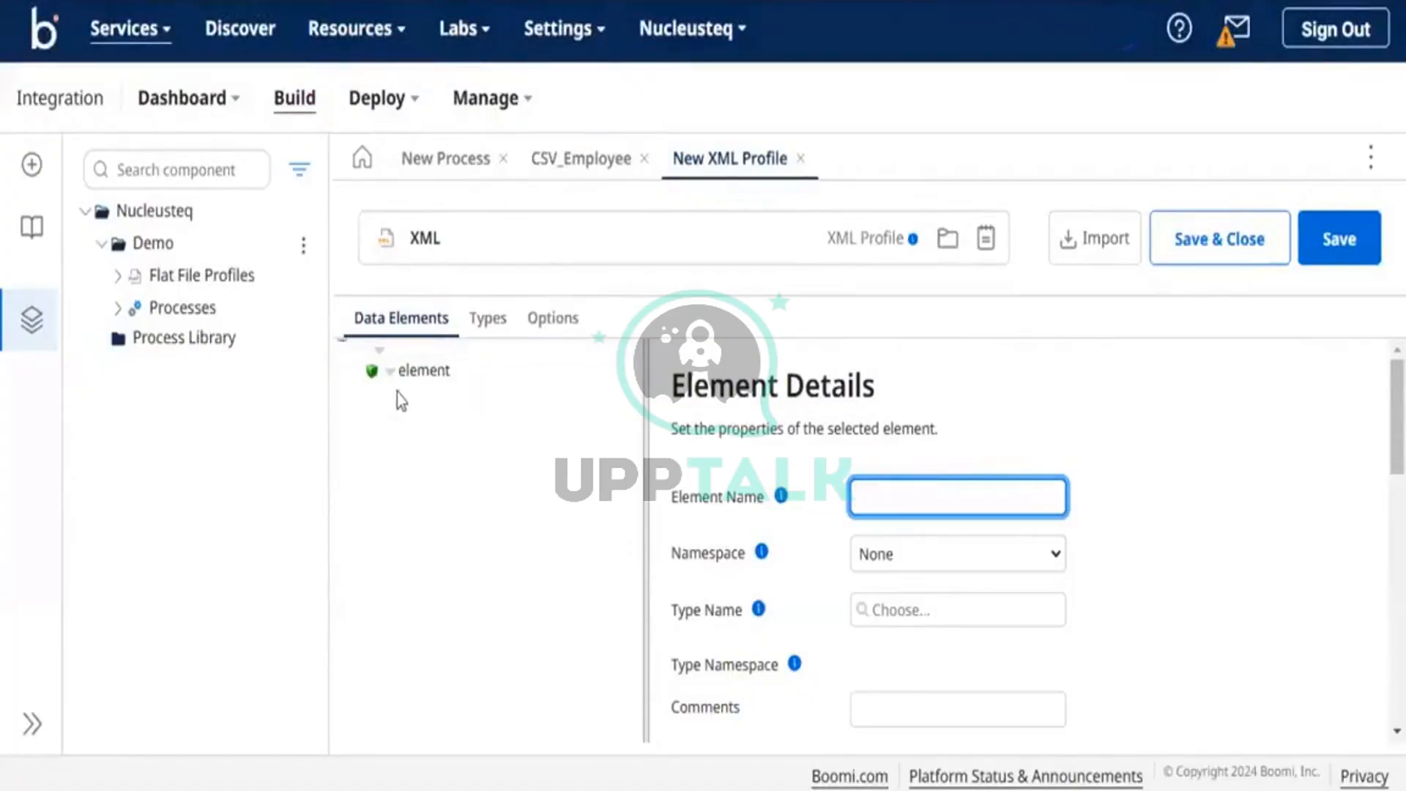
Add 5 child elements under the root's nested child element
left_click(392, 373)
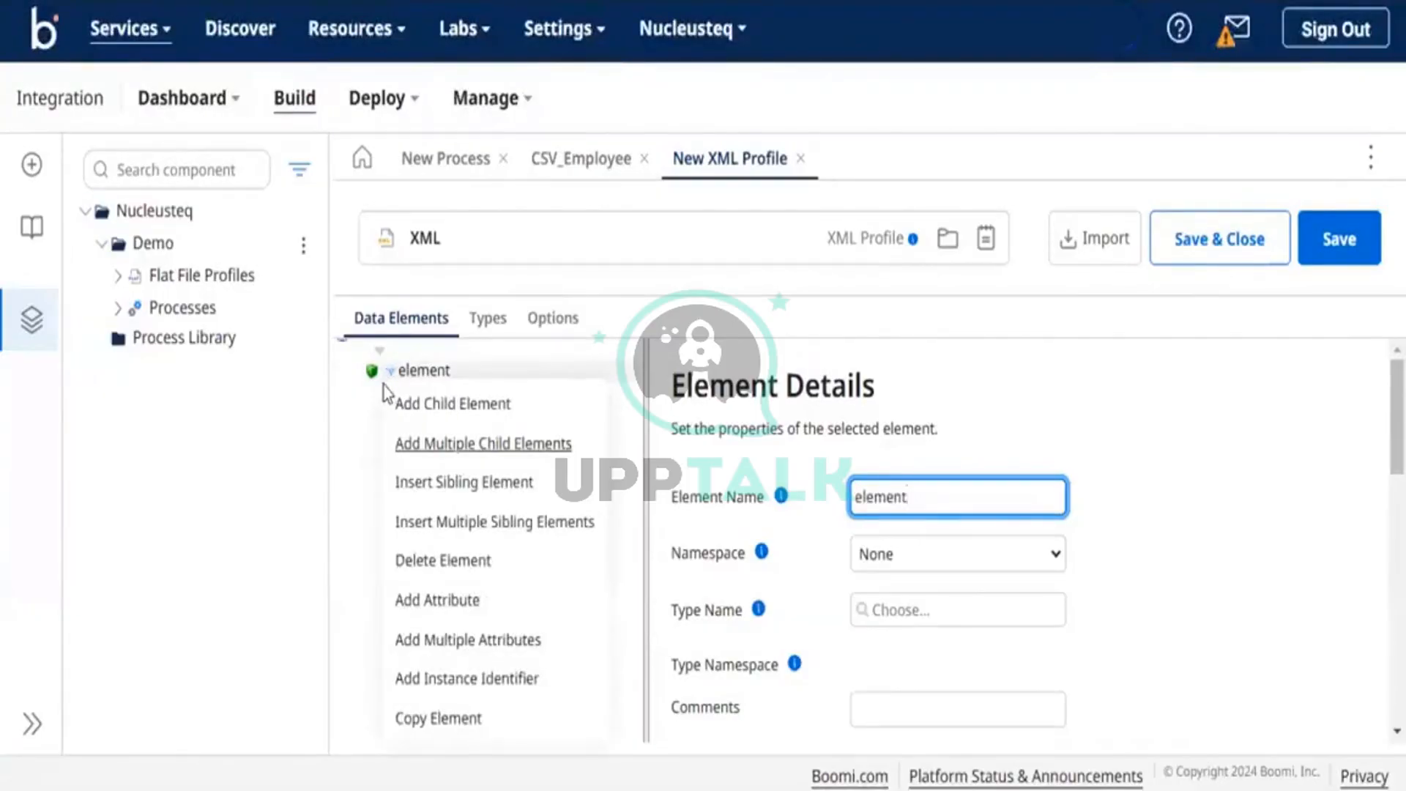
left_click(422, 453)
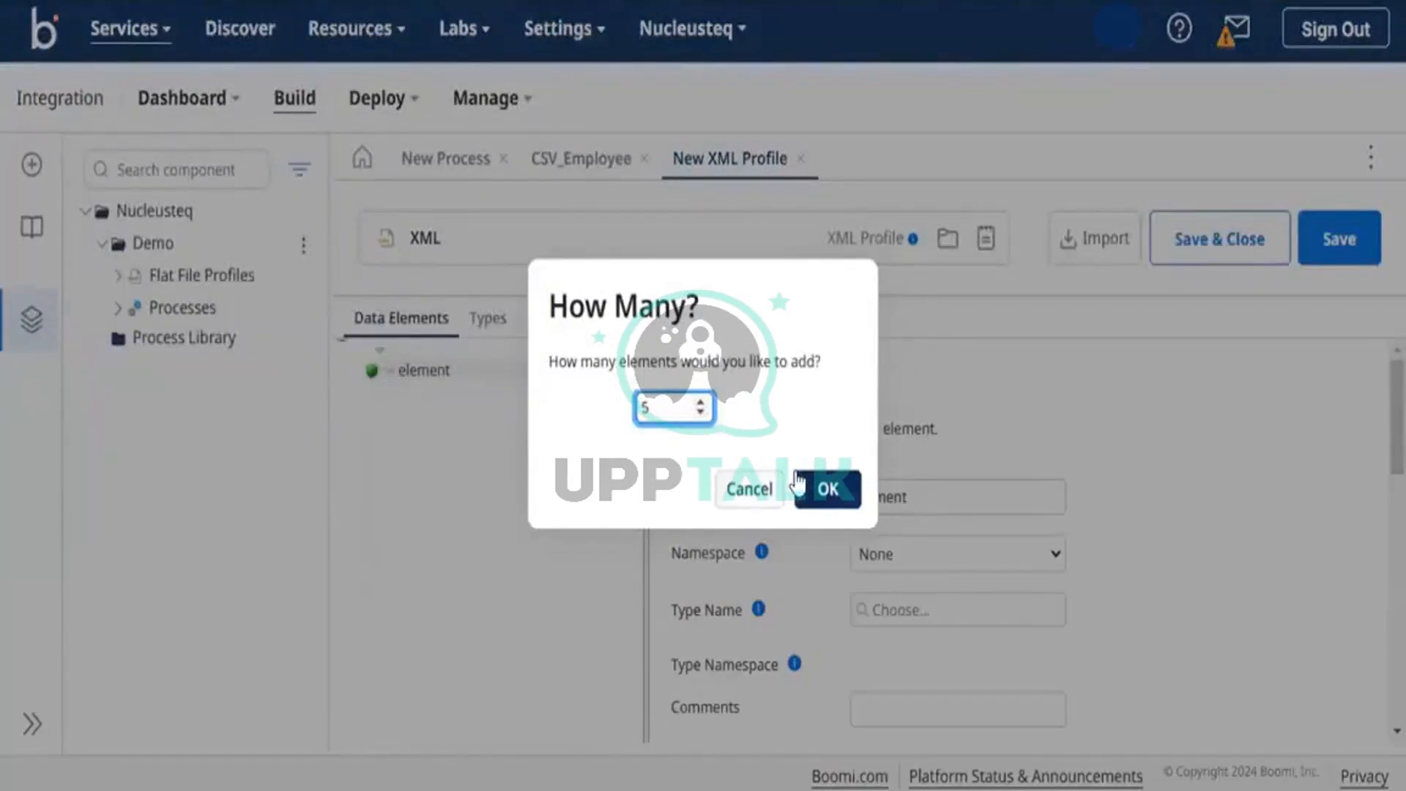
left_click(831, 489)
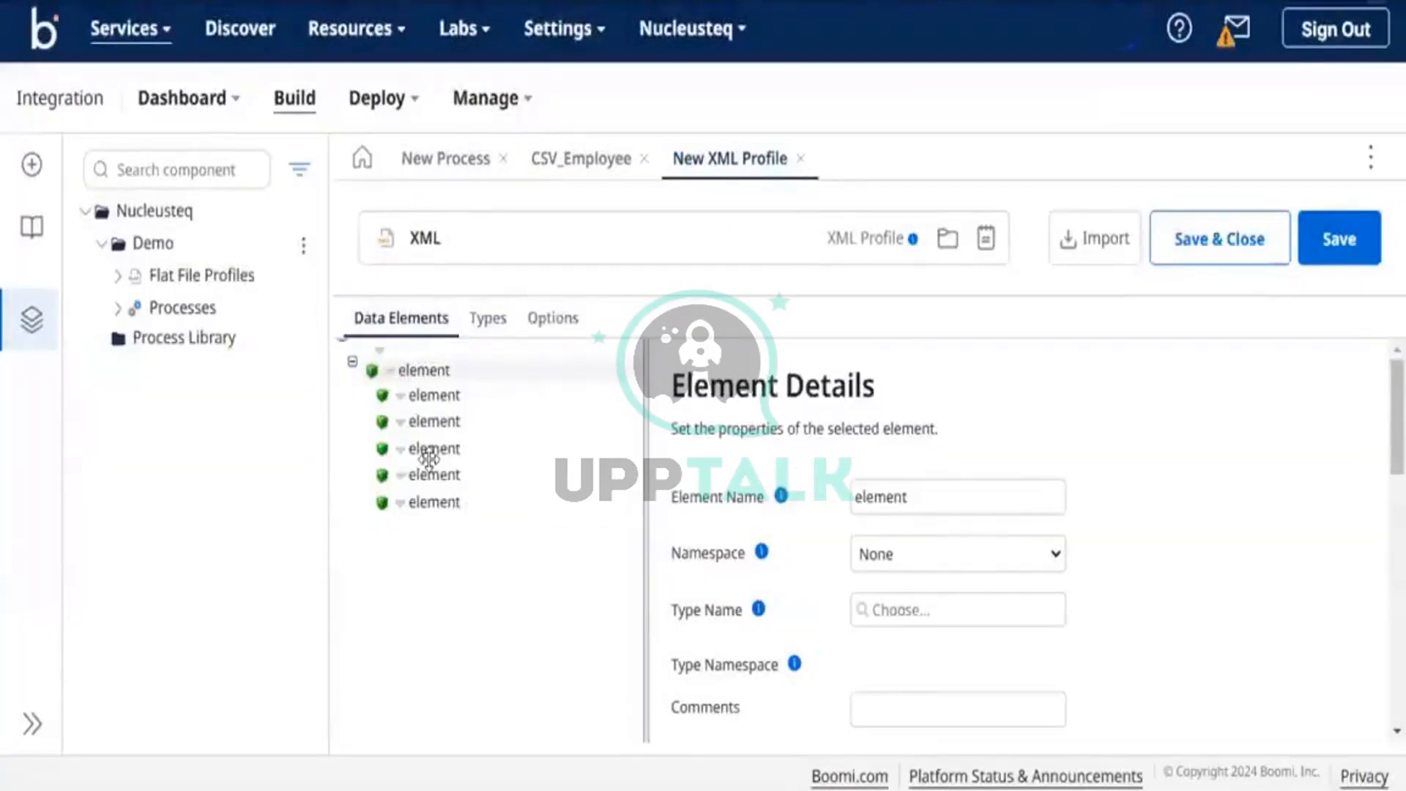
Rename the parent of the five new child elements to "Employee"
left_click(394, 371)
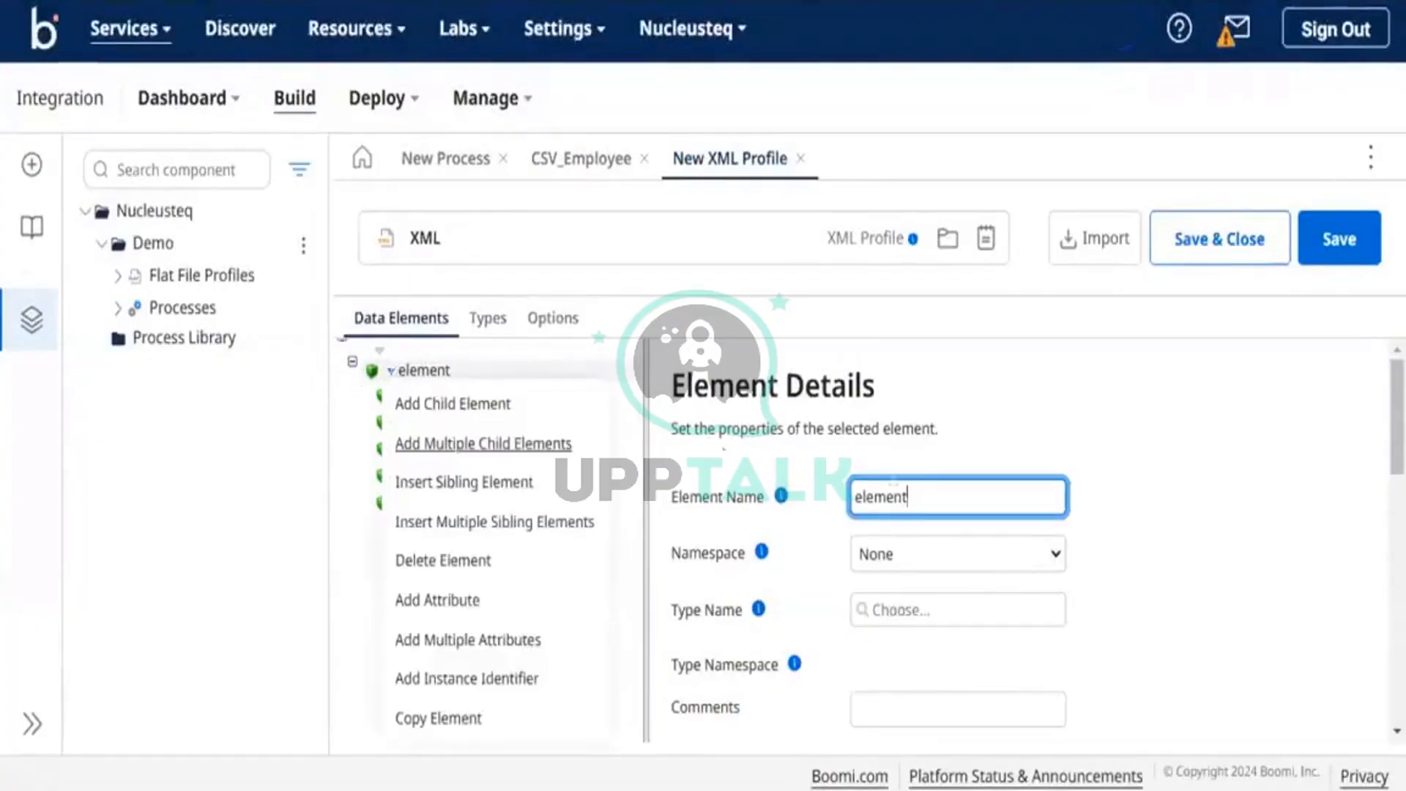
left_click_drag(913, 492, 840, 503)
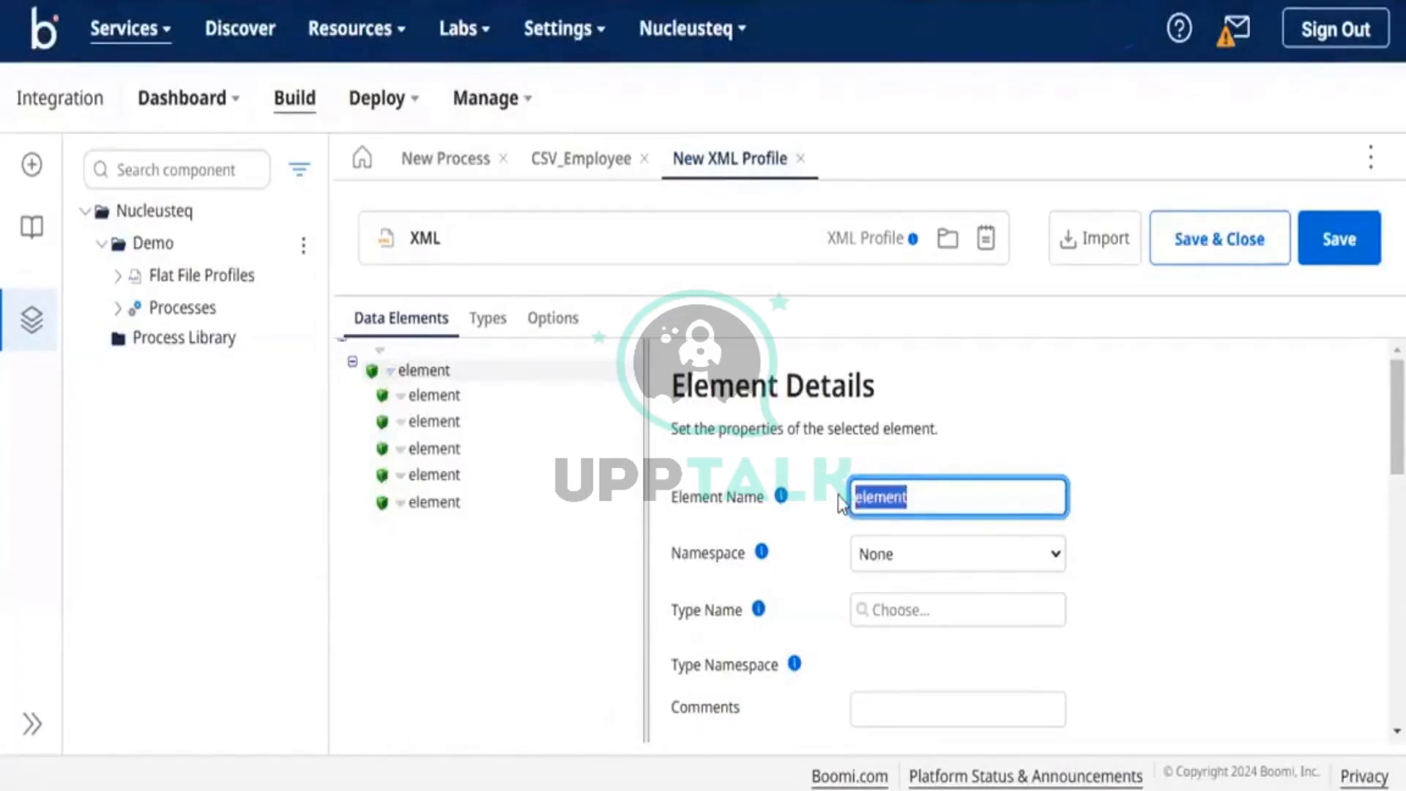
type("em")
key("BackSpace")
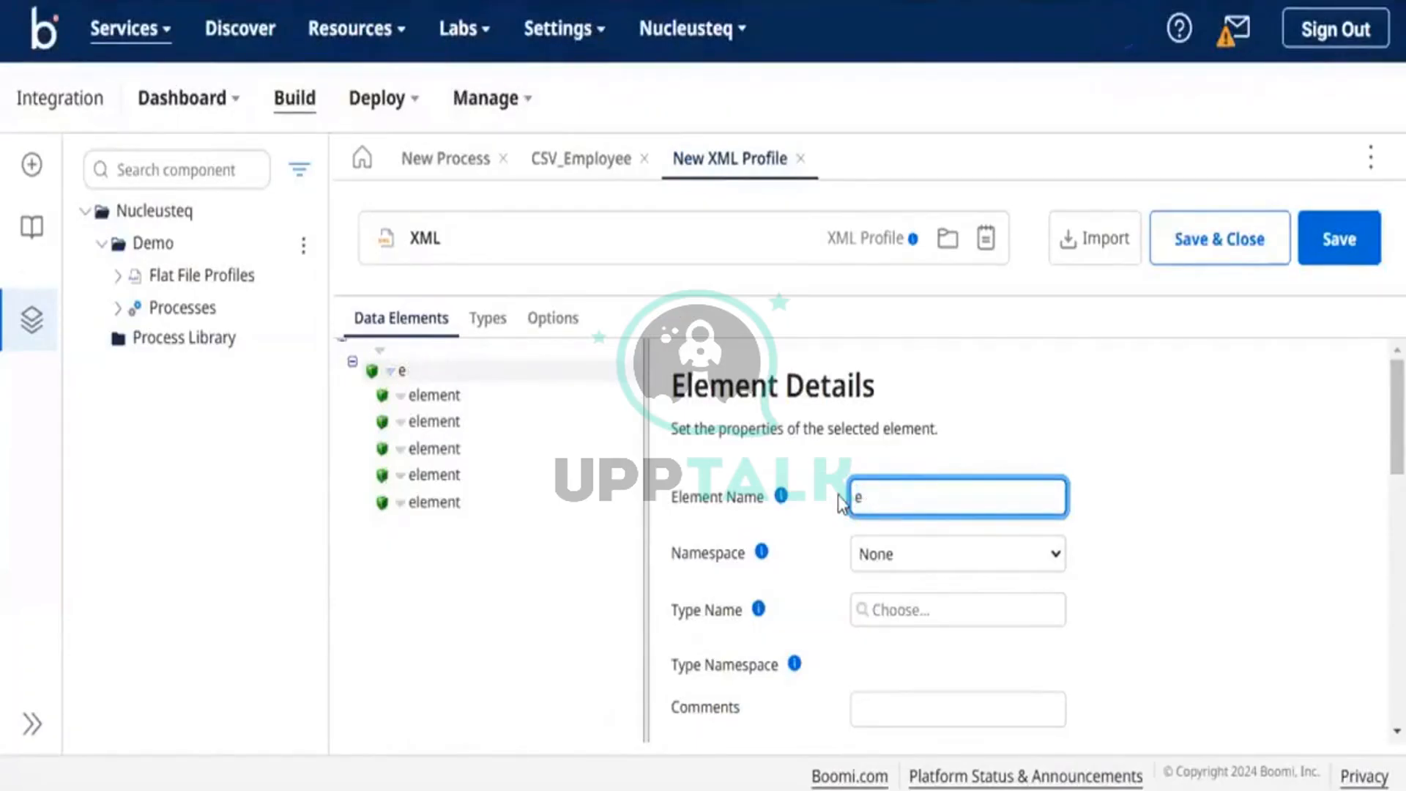
key("BackSpace")
type("Employee")
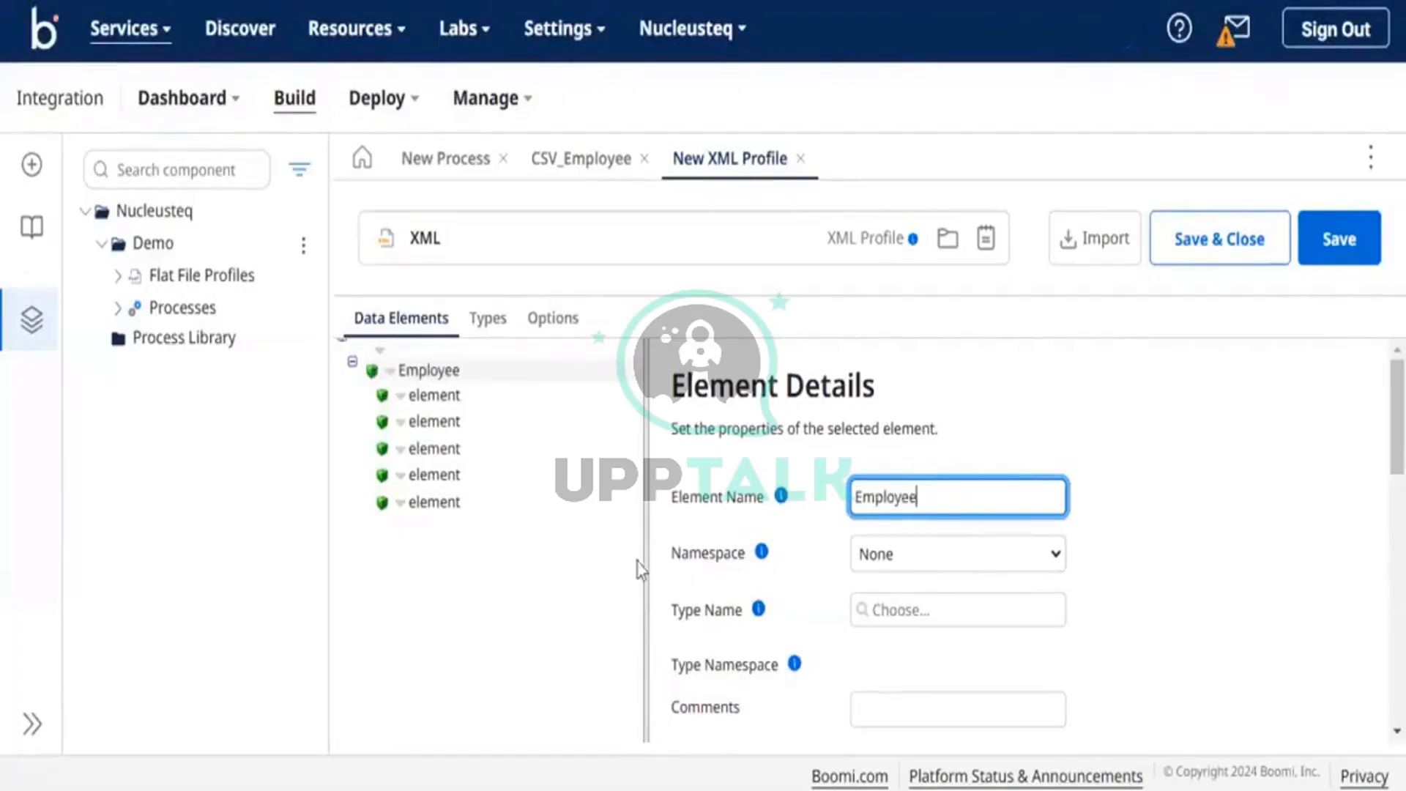
left_click(550, 584)
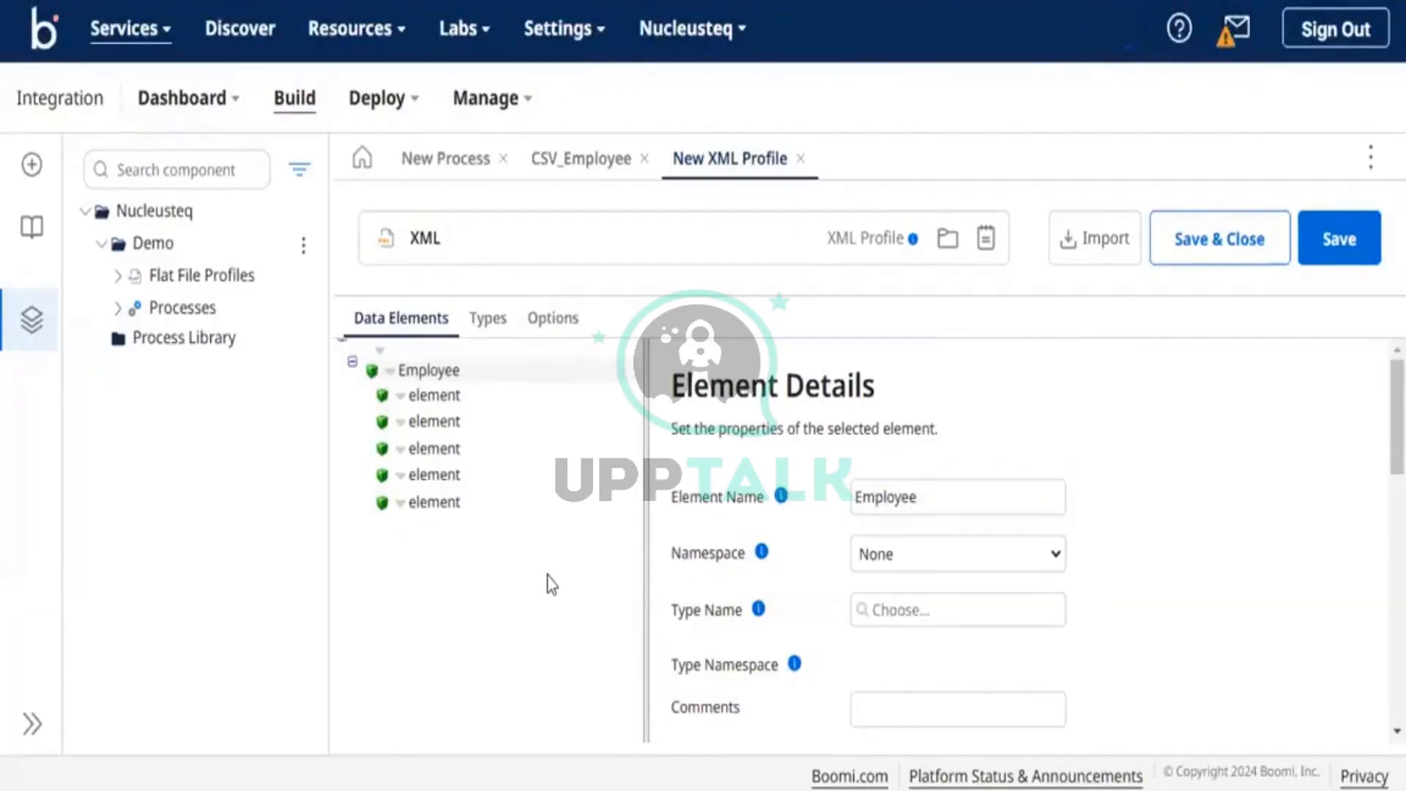
left_click(402, 399)
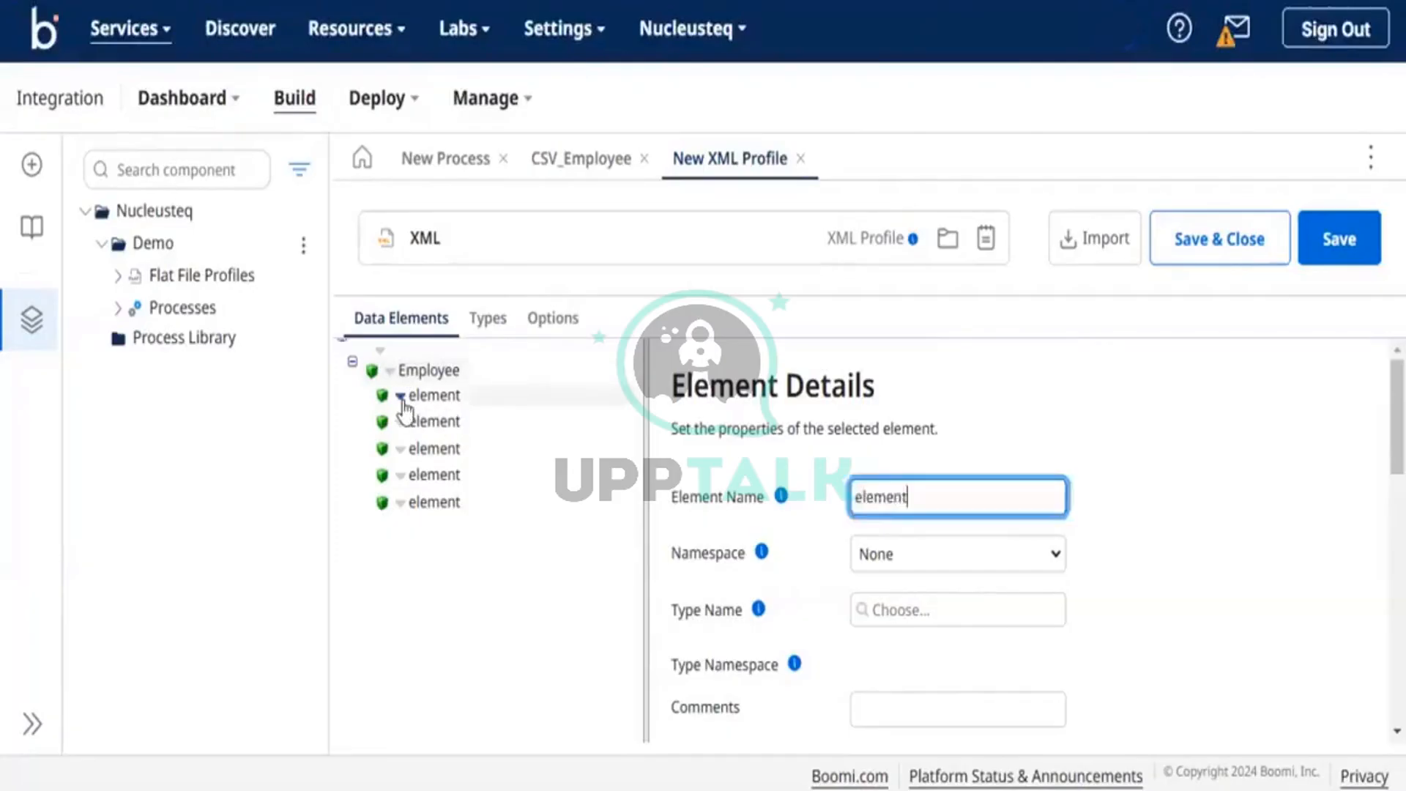
left_click(401, 399)
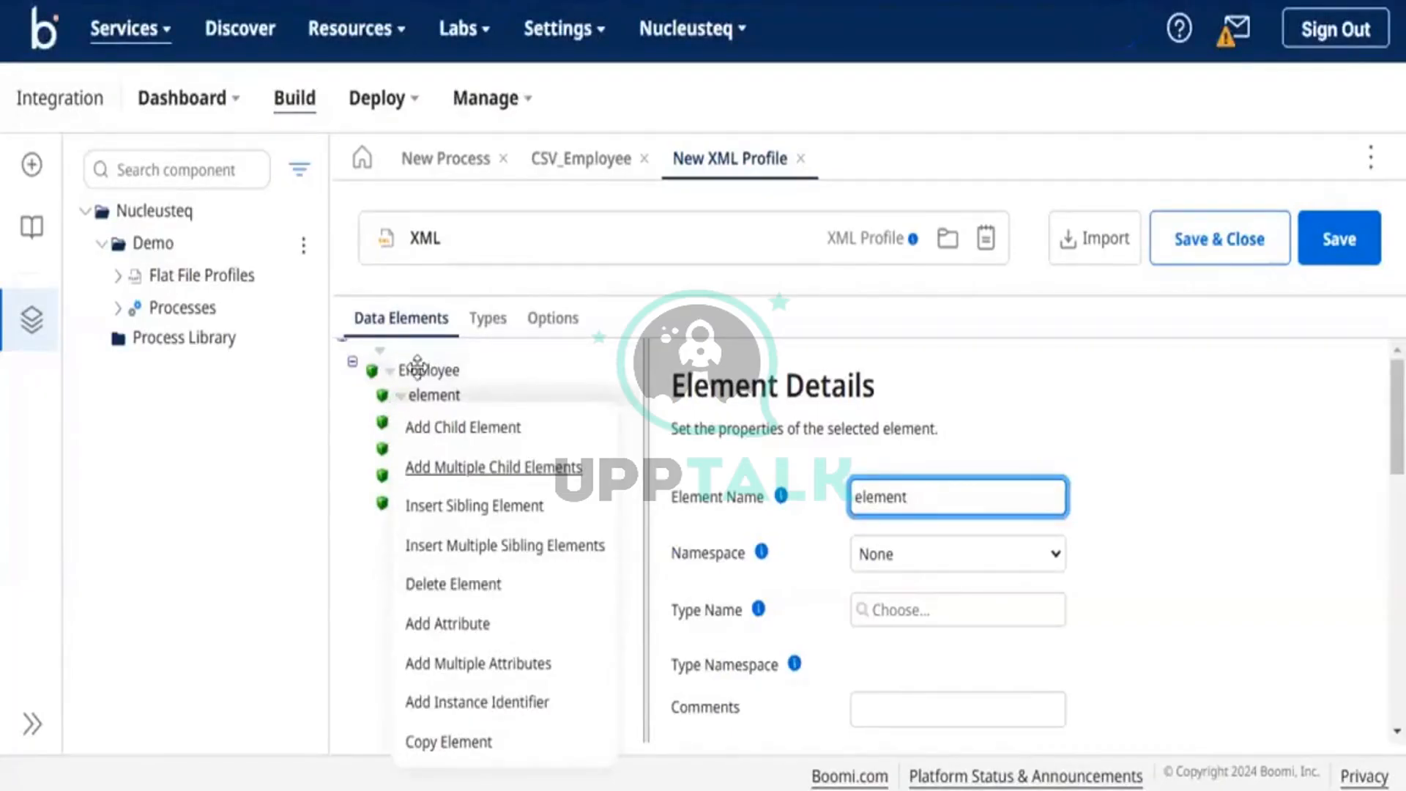
left_click(417, 370)
left_click(389, 373)
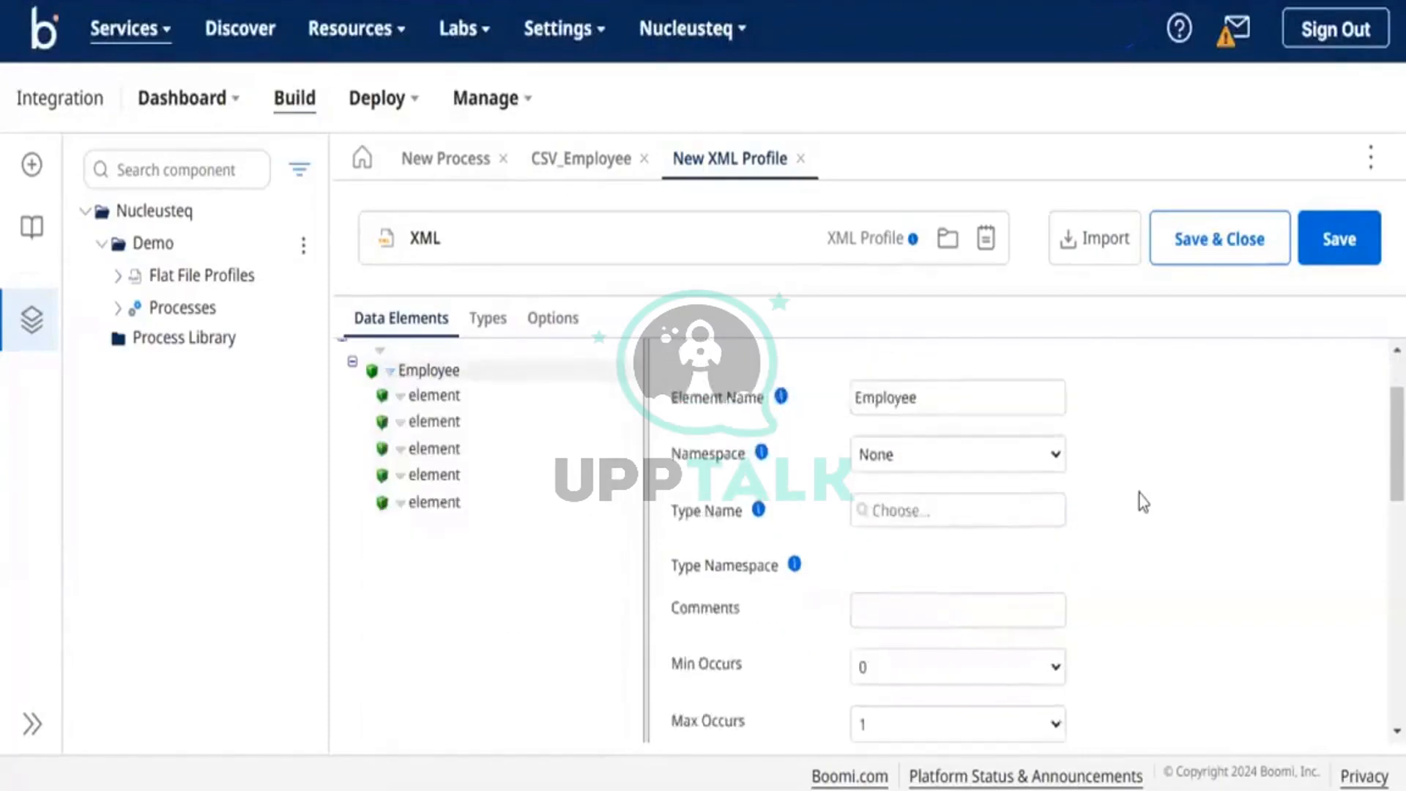
Name the unnamed root element "Employees"
left_click(381, 353)
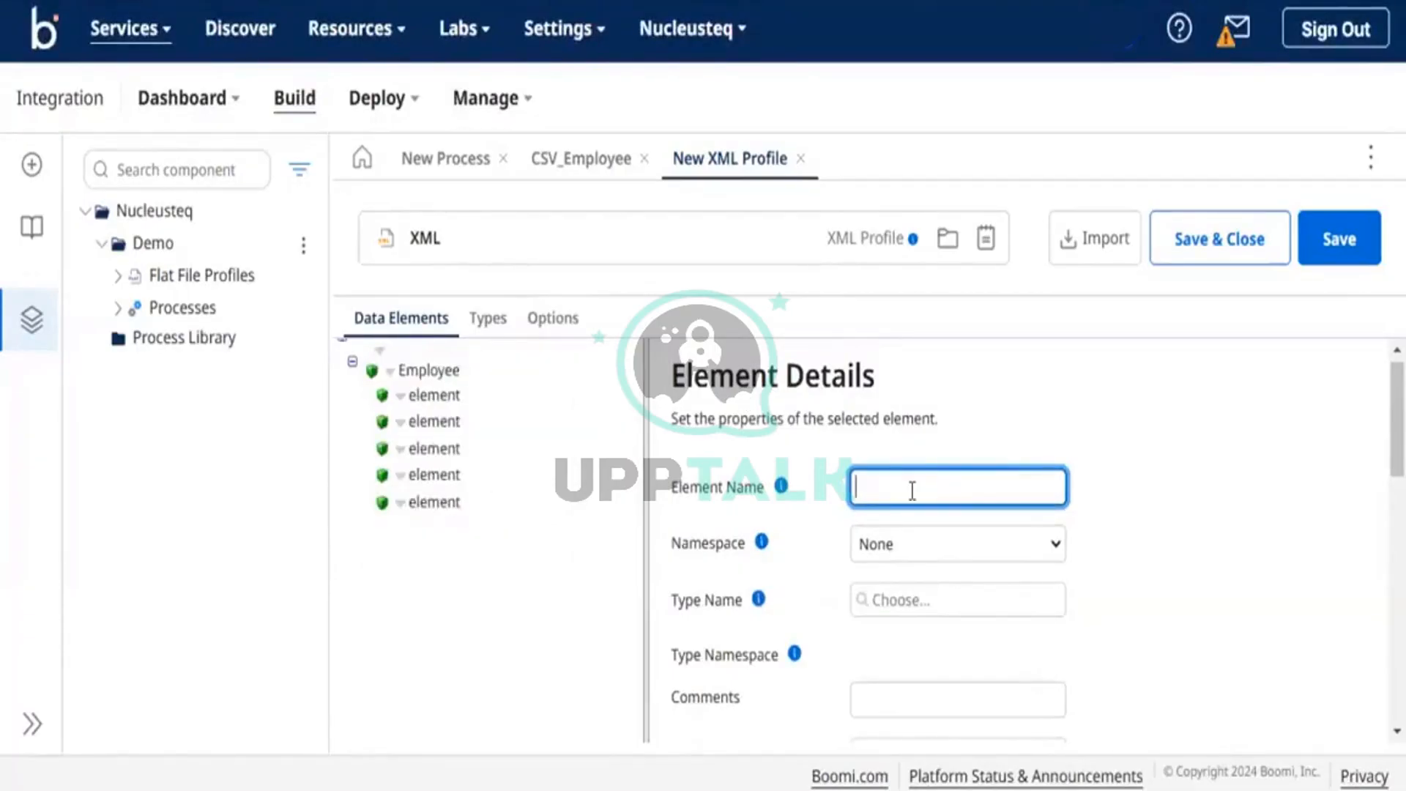
type("Empl")
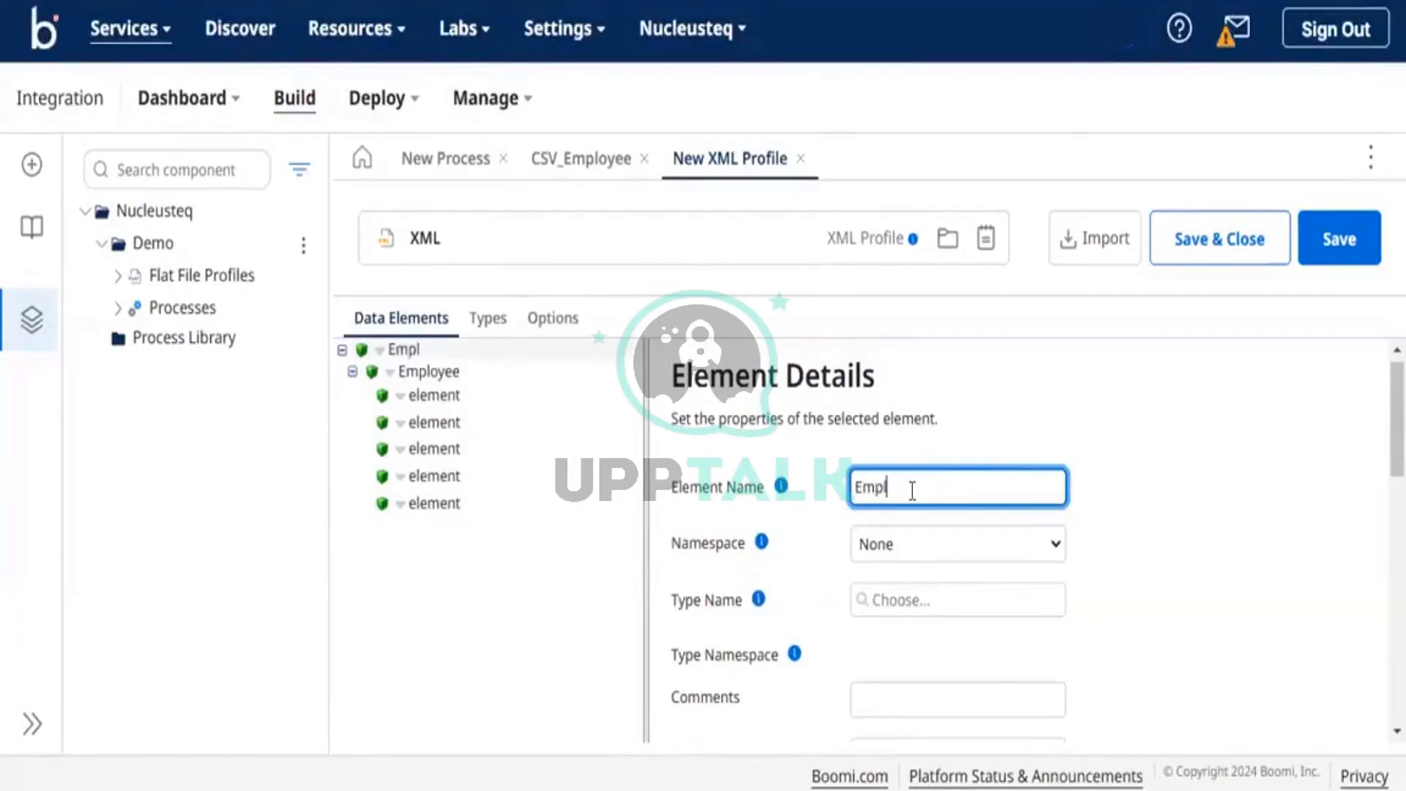
type("oyees")
left_click(557, 583)
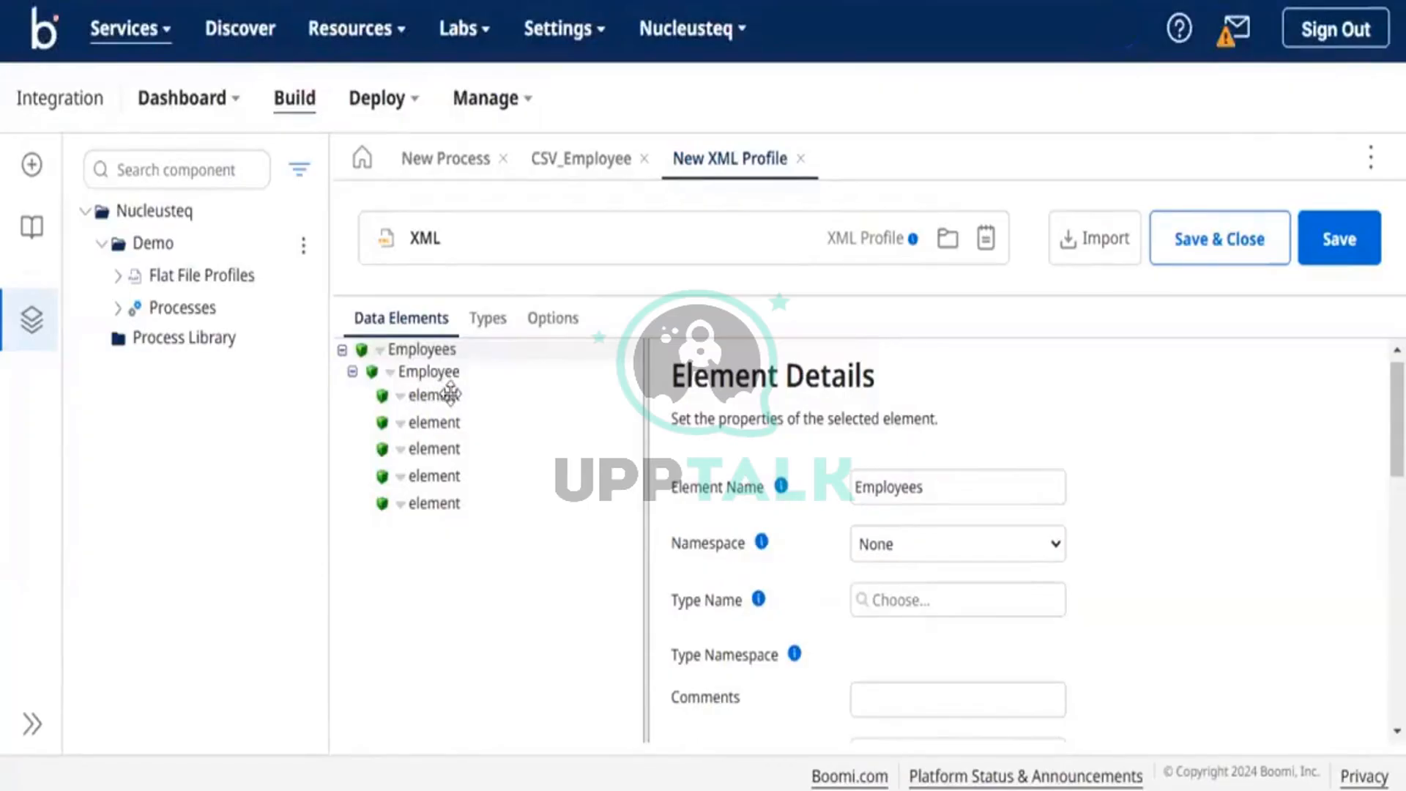
Rename the first child element under Employee to "EmployeeId"
left_click(441, 395)
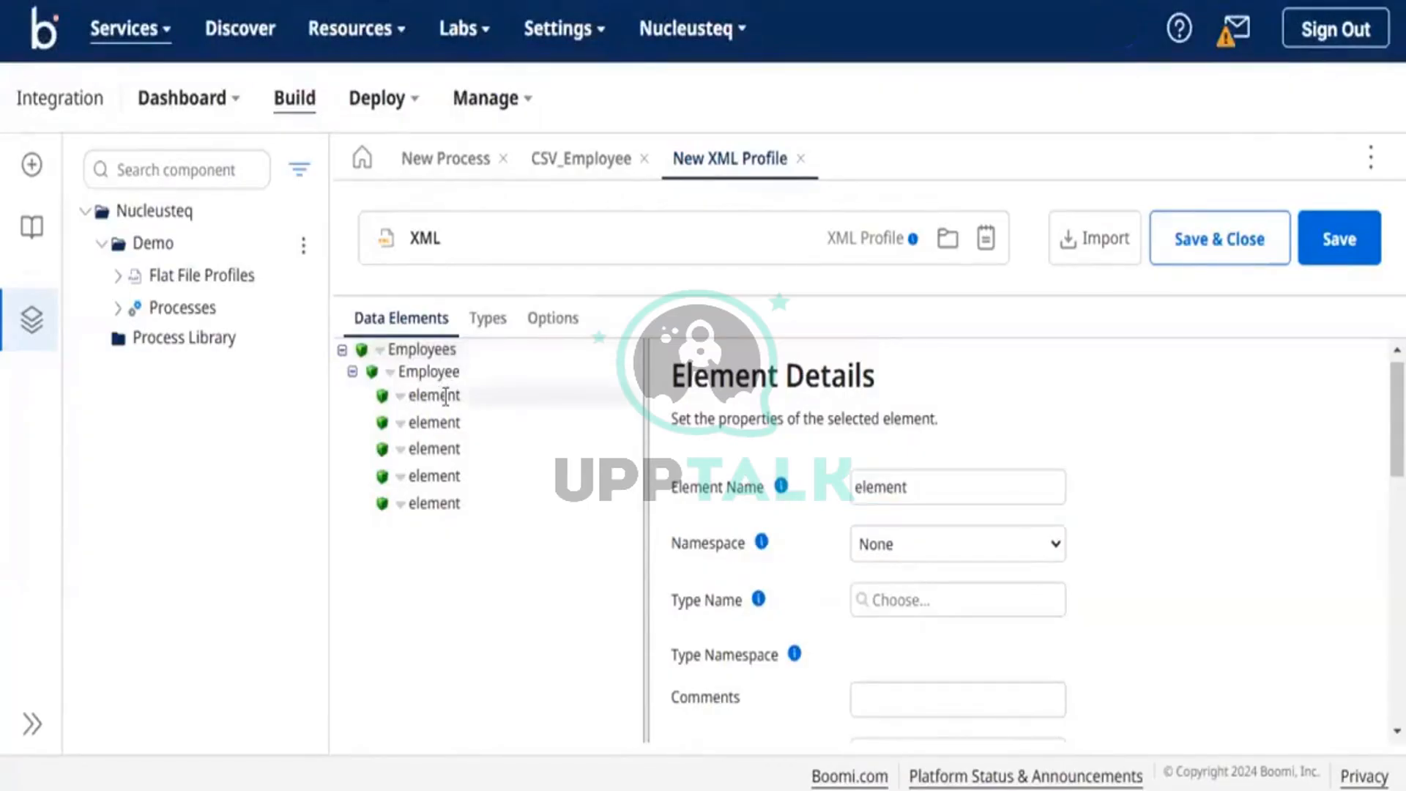
key("BackSpace")
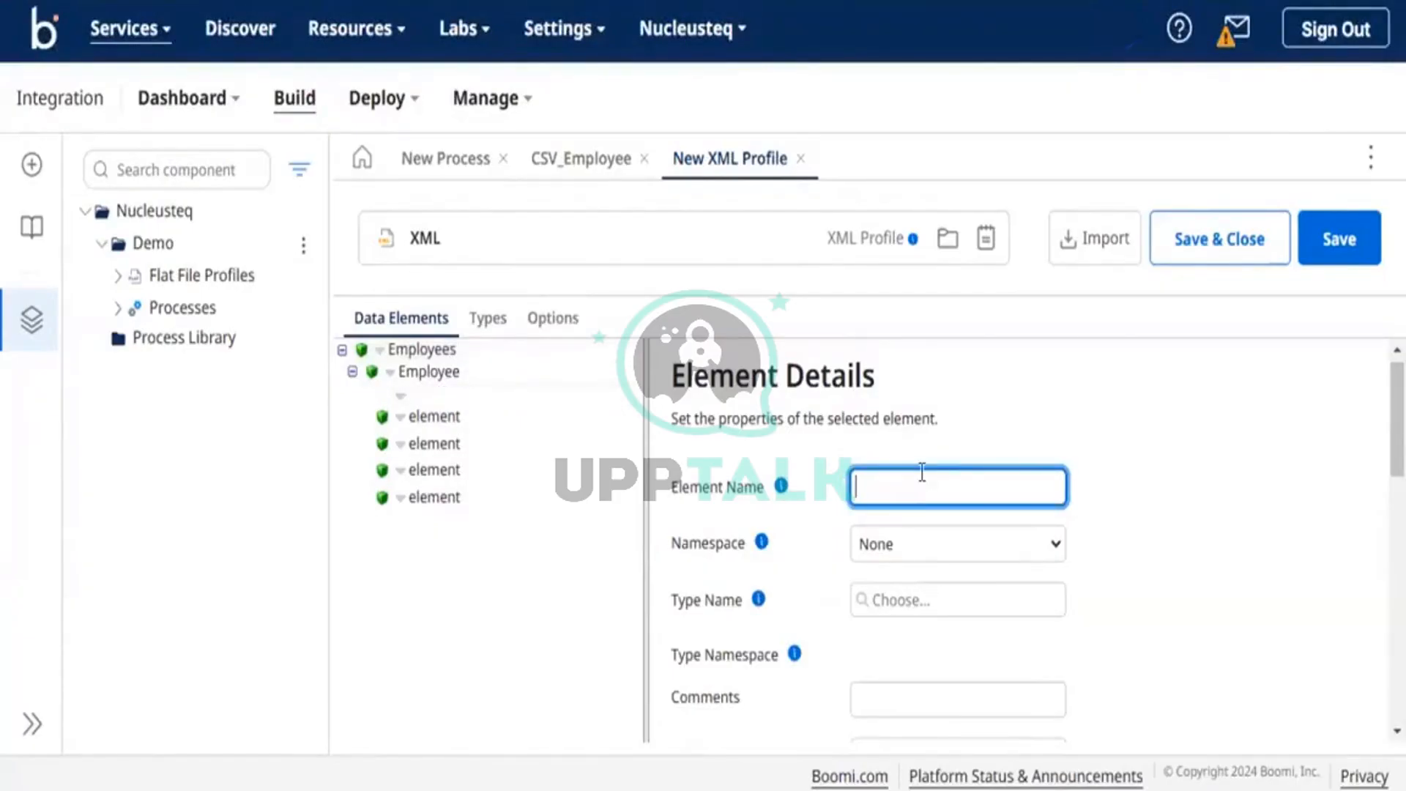
type("Empl")
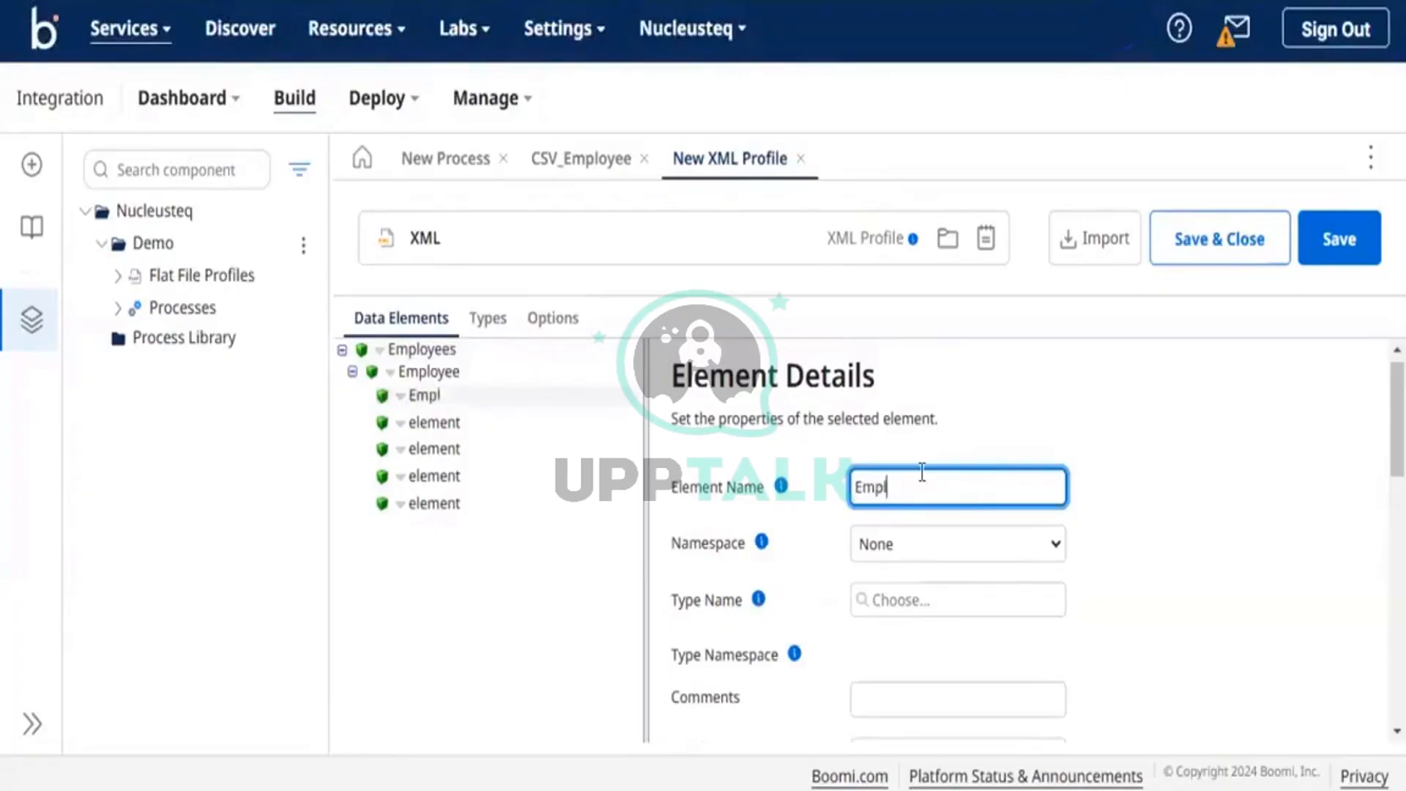
type("oyeeId")
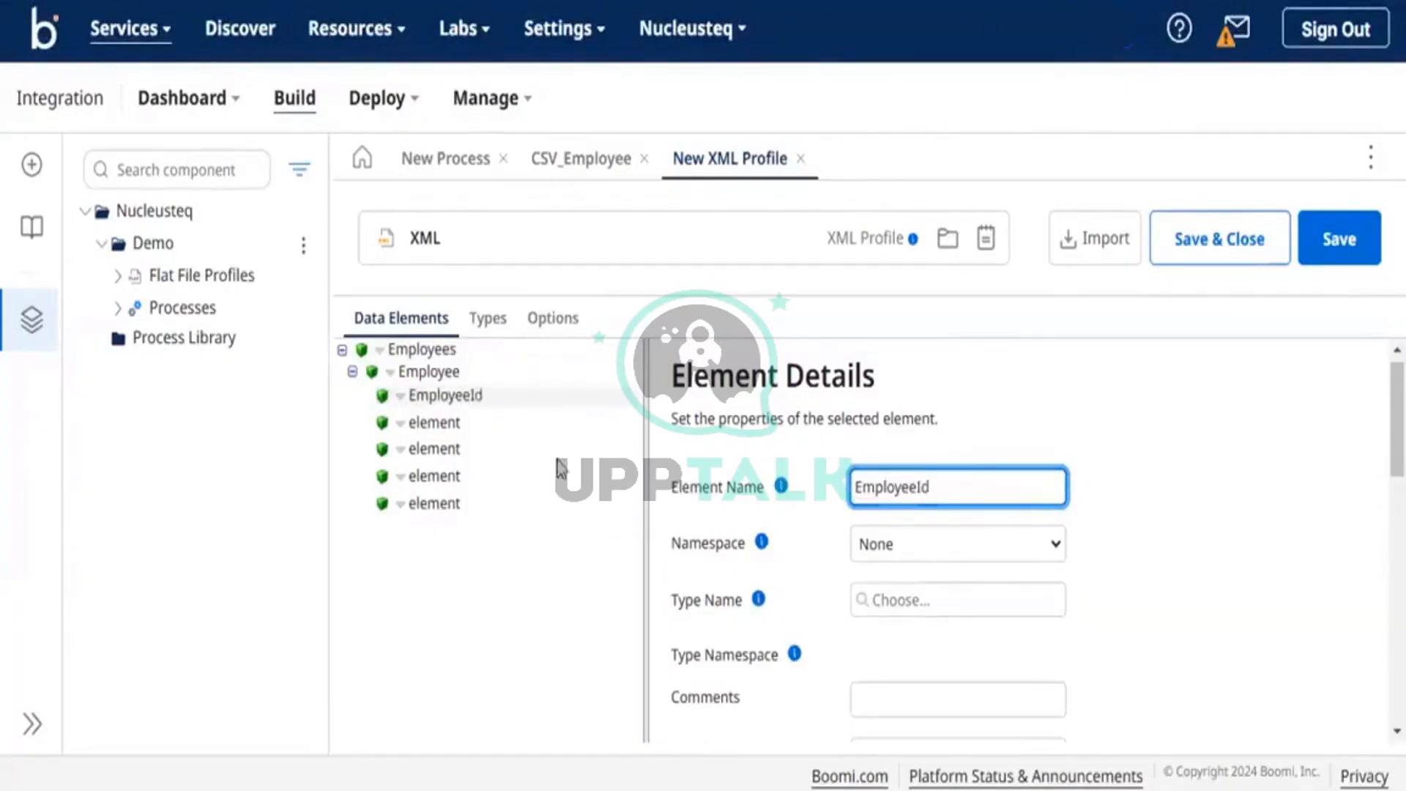
Rename the second child element under Employee to "name"
left_click(520, 426)
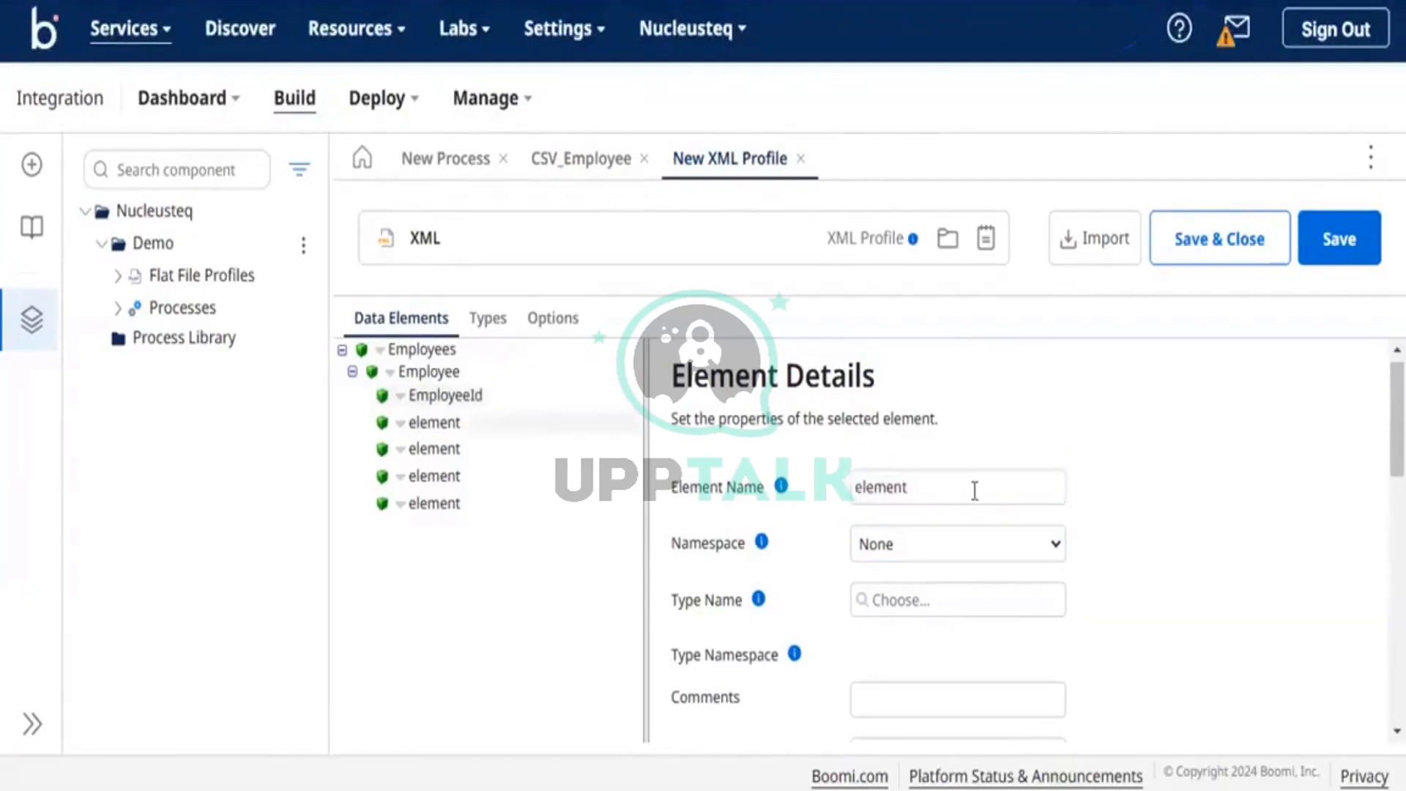
triple_click(973, 489)
type("First")
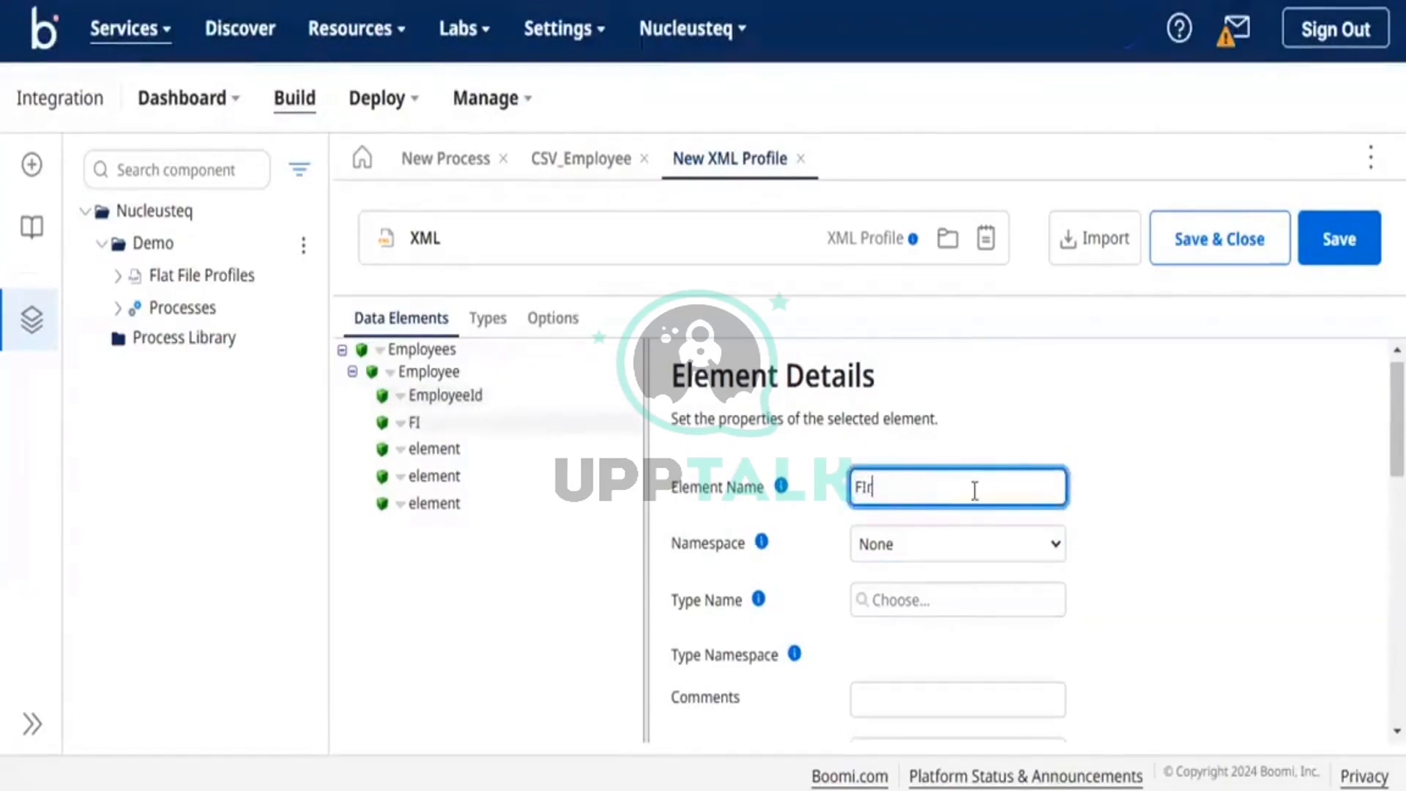
key("BackSpace")
key("BackSpace")
type("name")
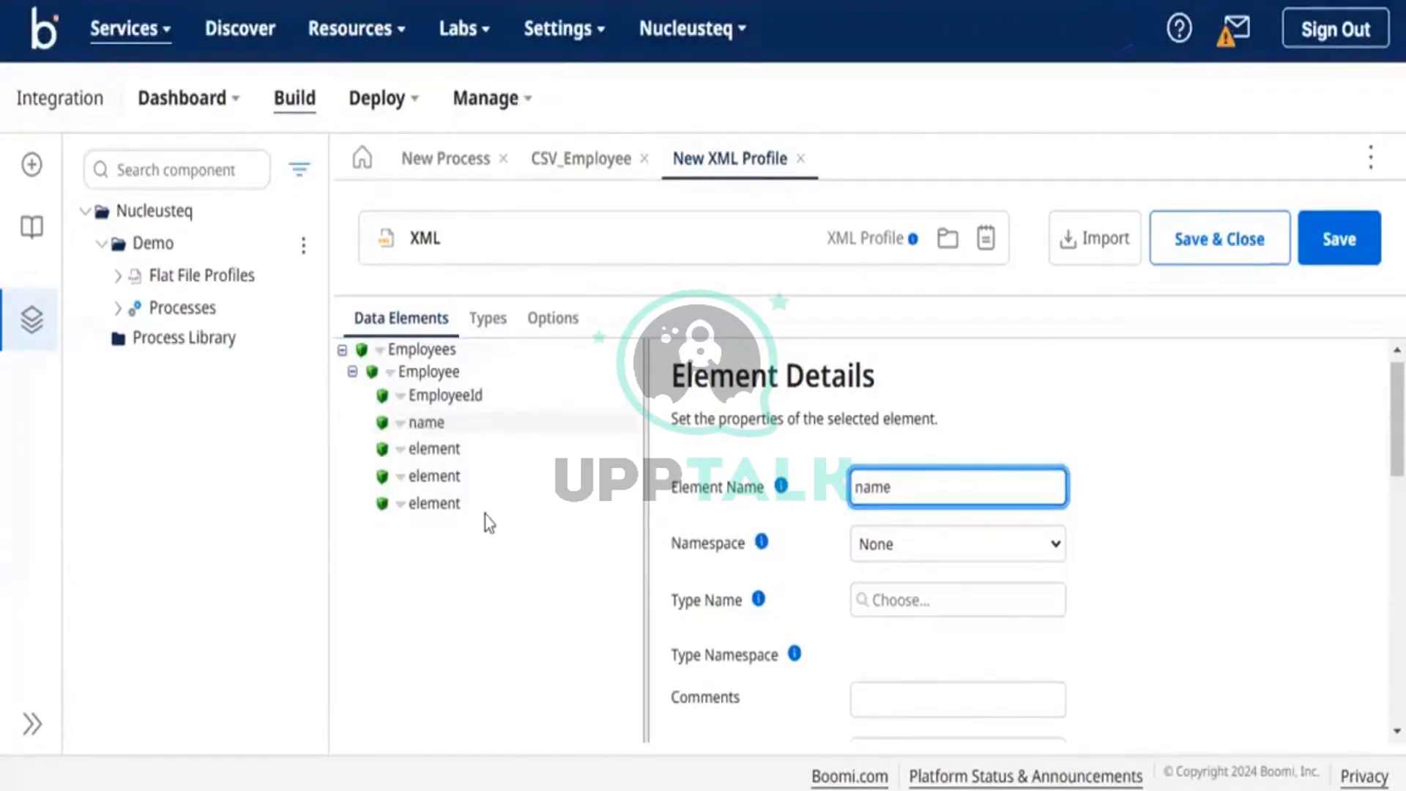
Rename the third child element under Employee to "Department"
left_click(482, 450)
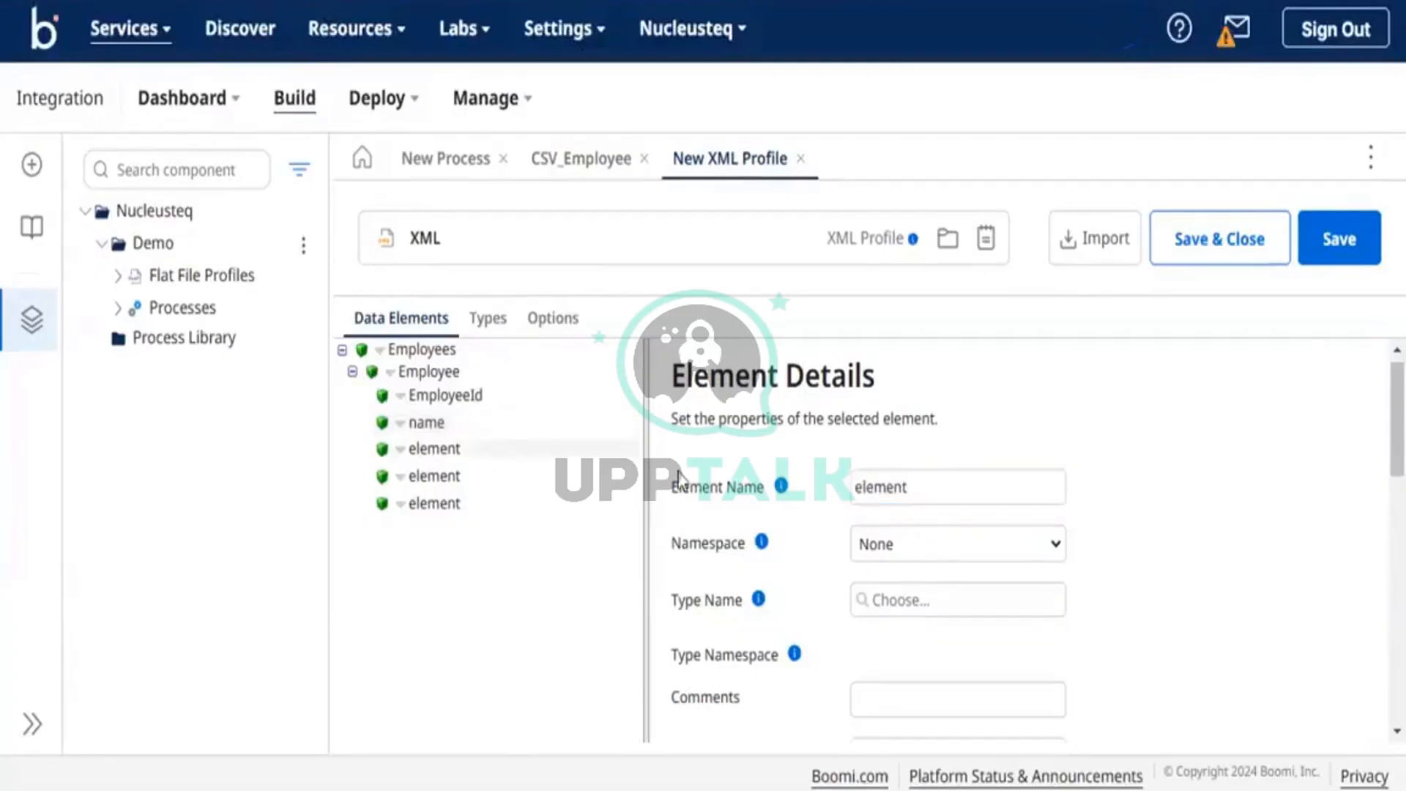
left_click(920, 481)
double_click(920, 480)
type("D")
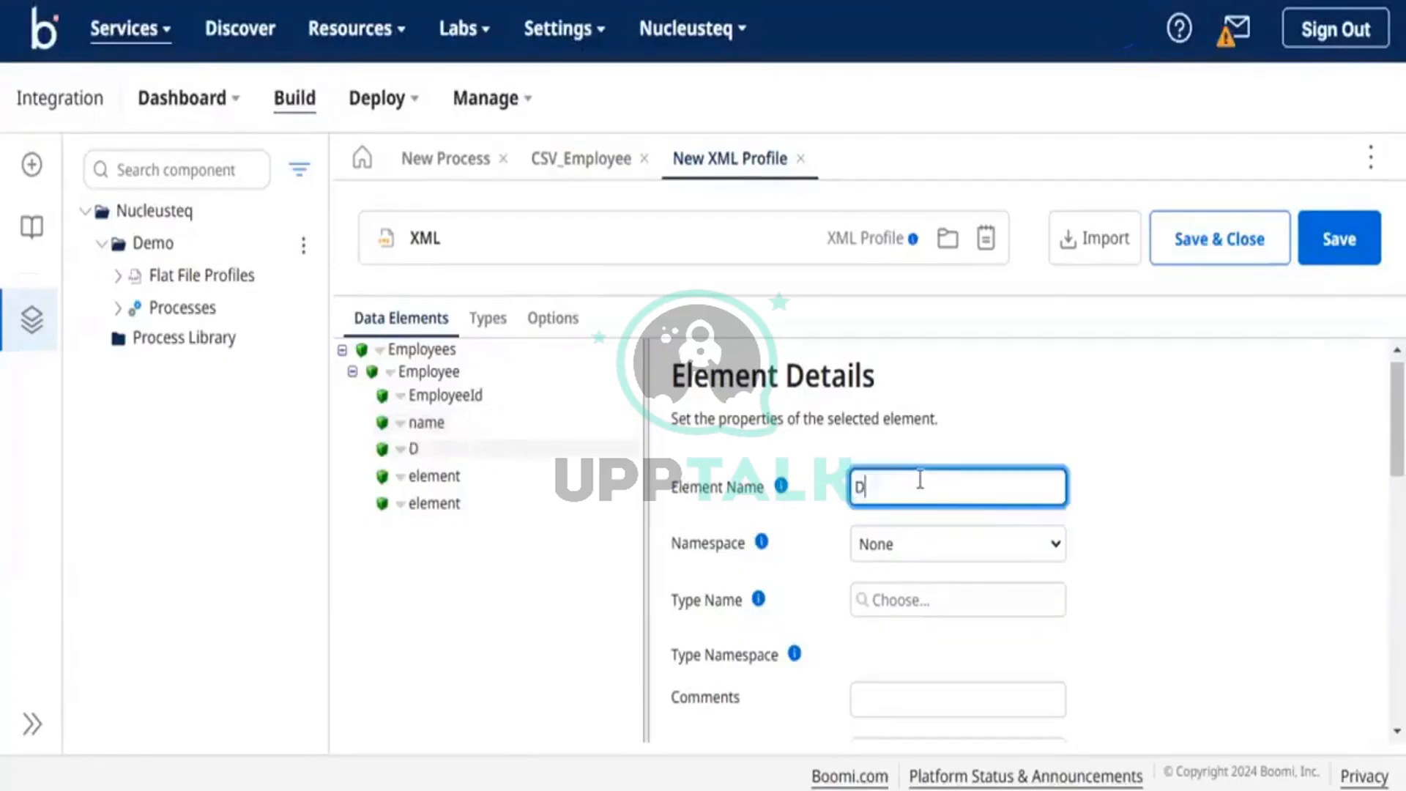
type("epartm")
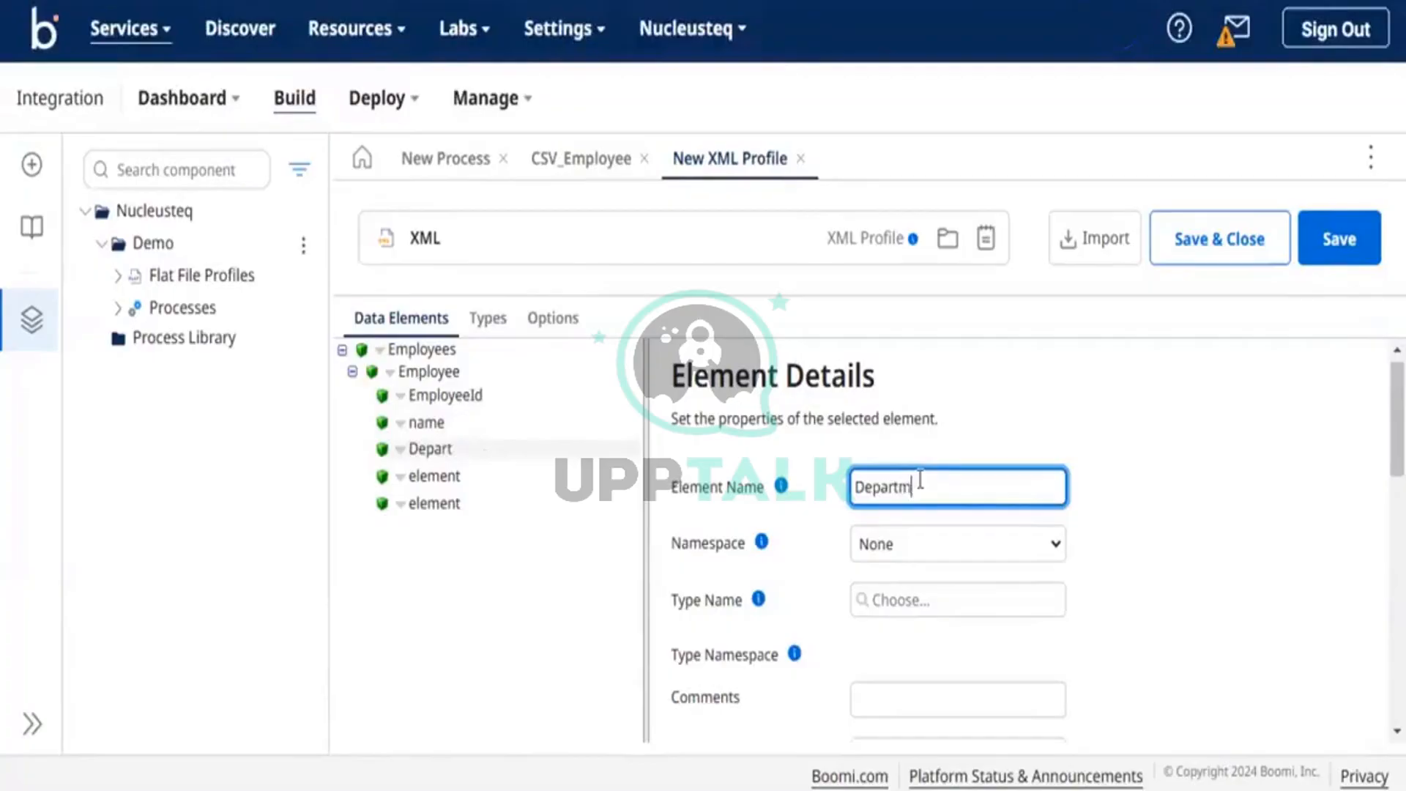
type("ent")
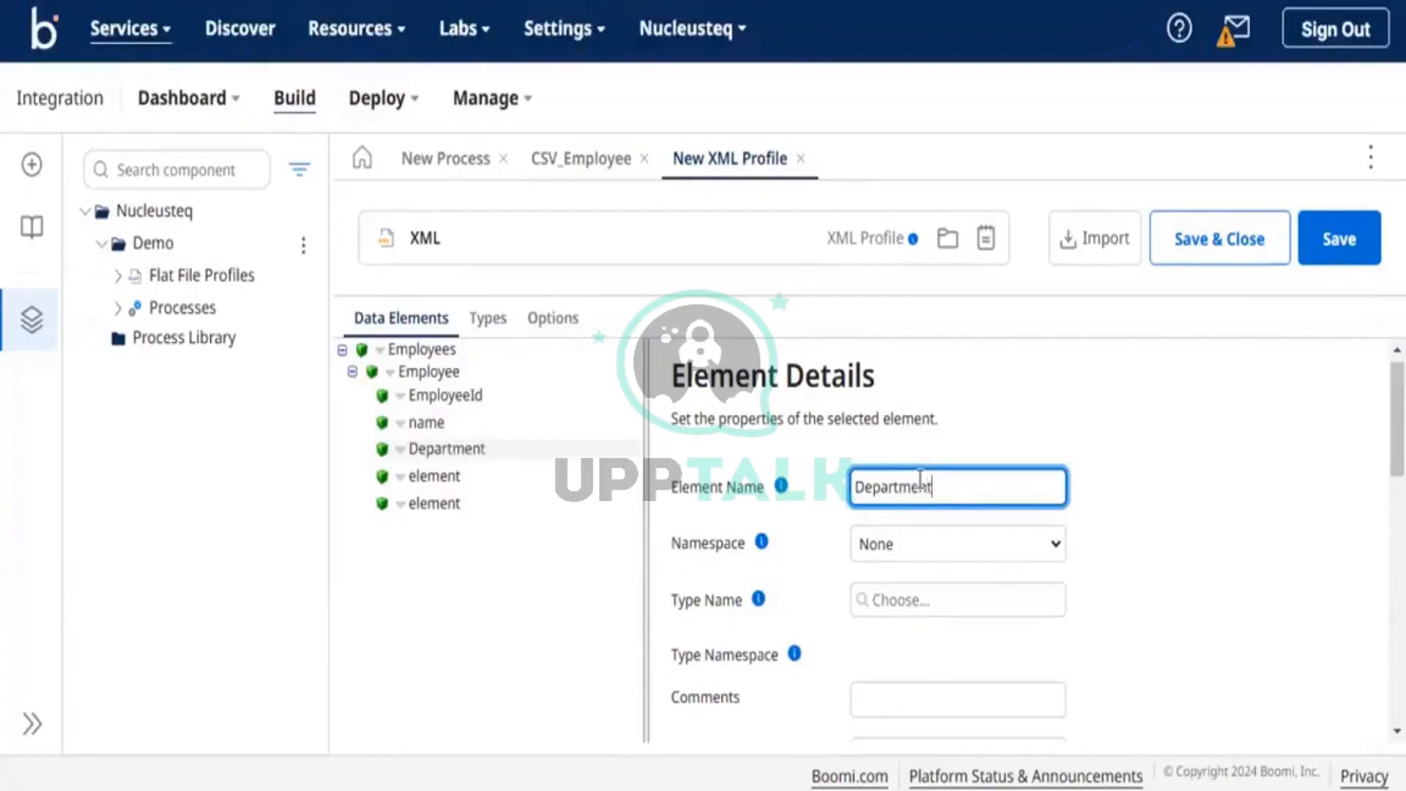
left_click(487, 628)
Rename the fourth child element under Employee to "Job Title"
left_click(493, 478)
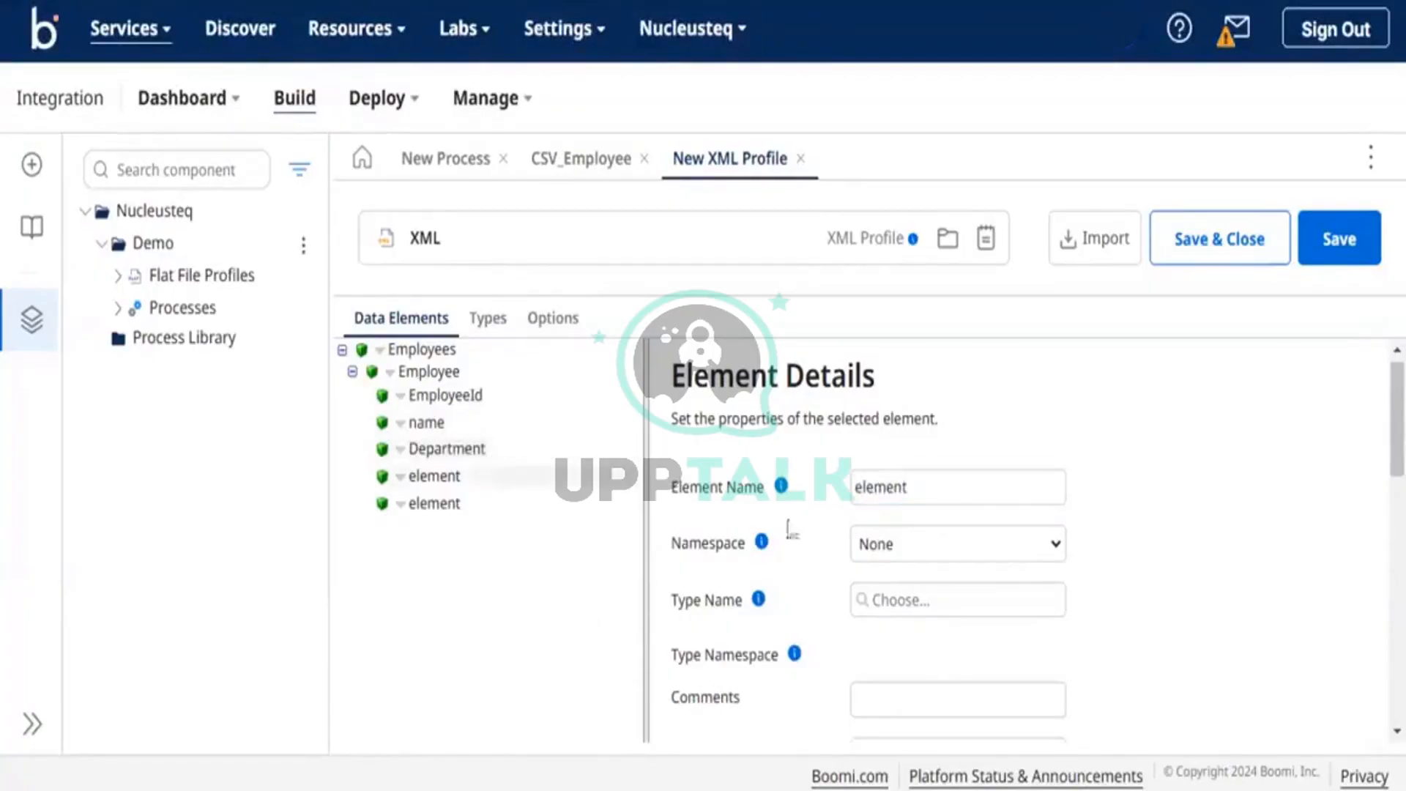
double_click(894, 491)
type("J")
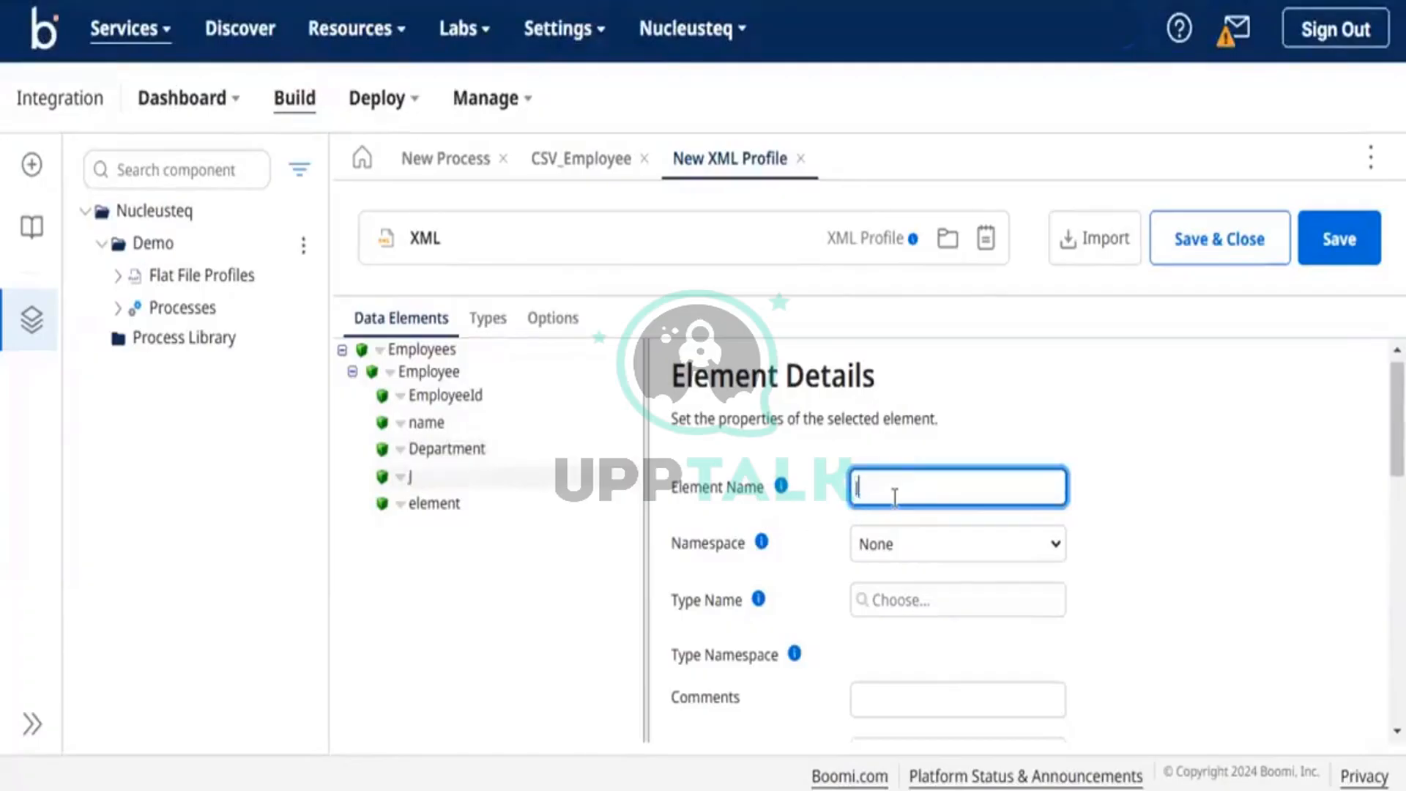
type("ob Title")
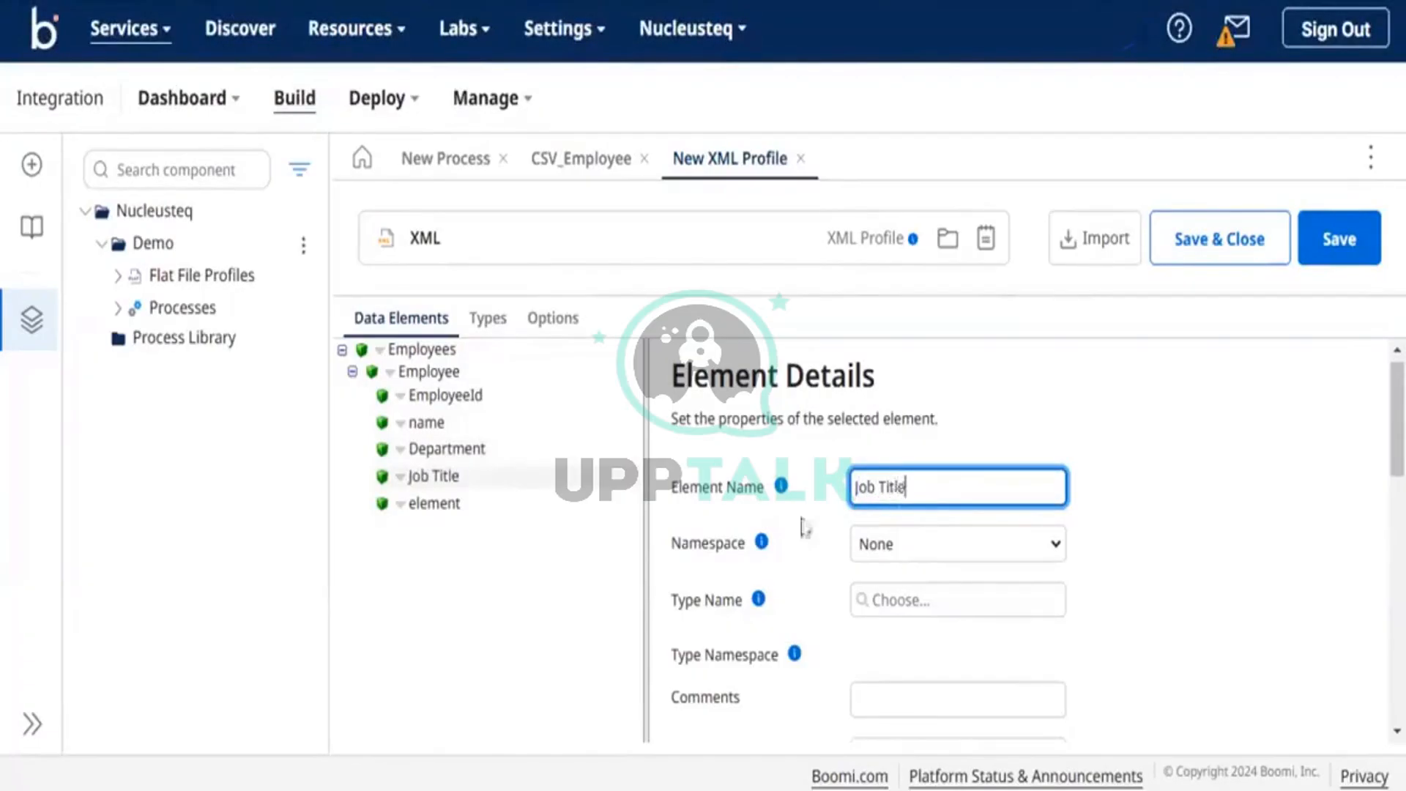
Rename the fifth child element under Employee to "Salary" and save the XML profile
left_click(506, 580)
left_click(524, 510)
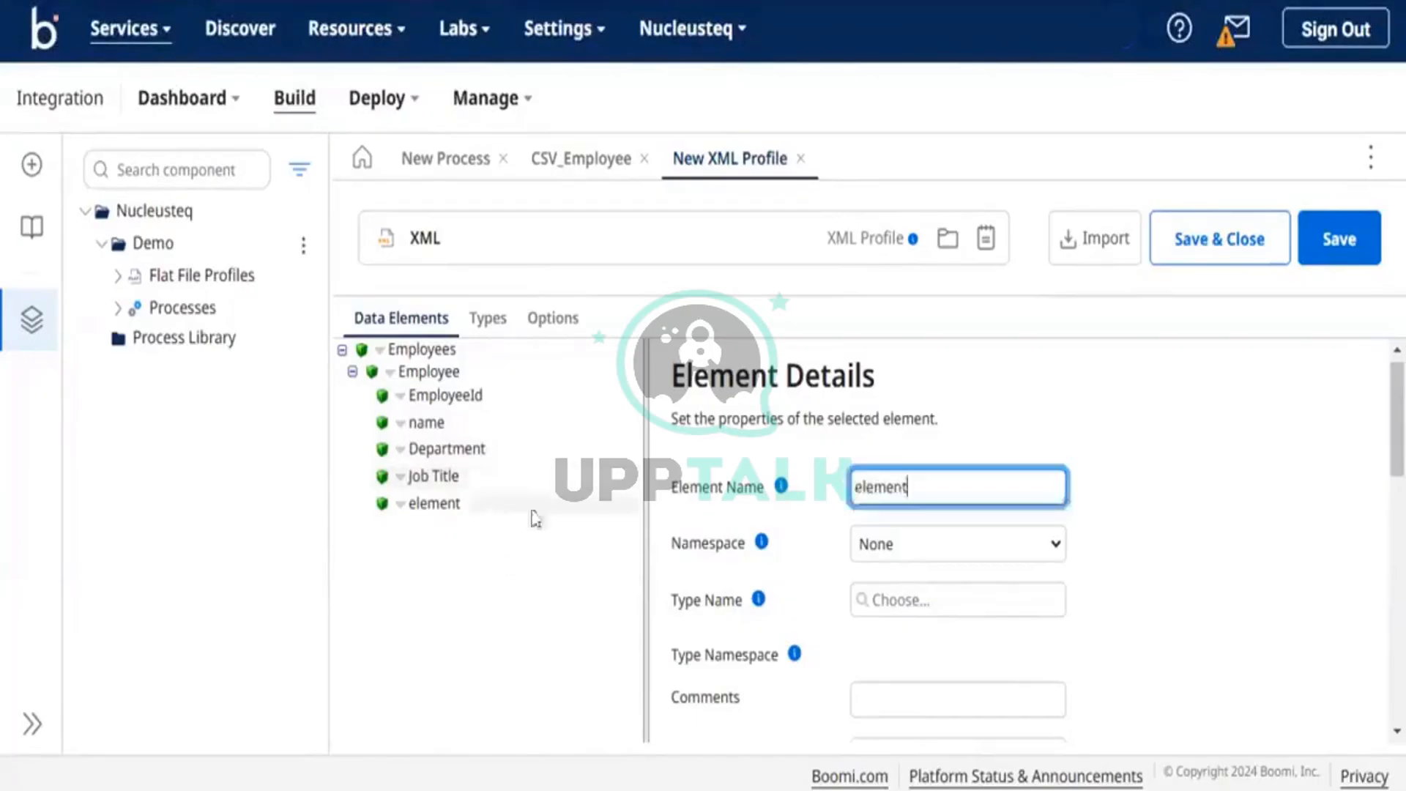
double_click(909, 486)
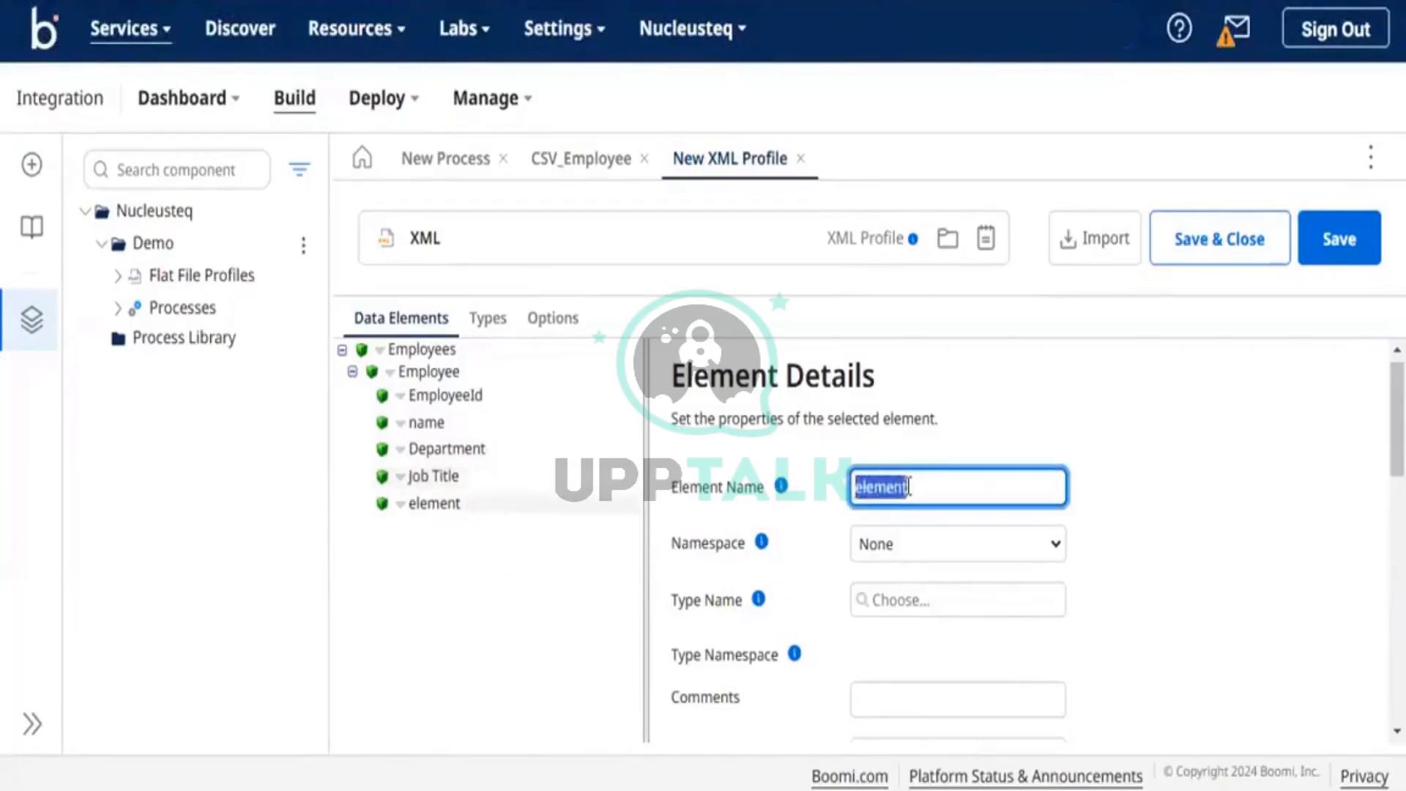
type("Salary")
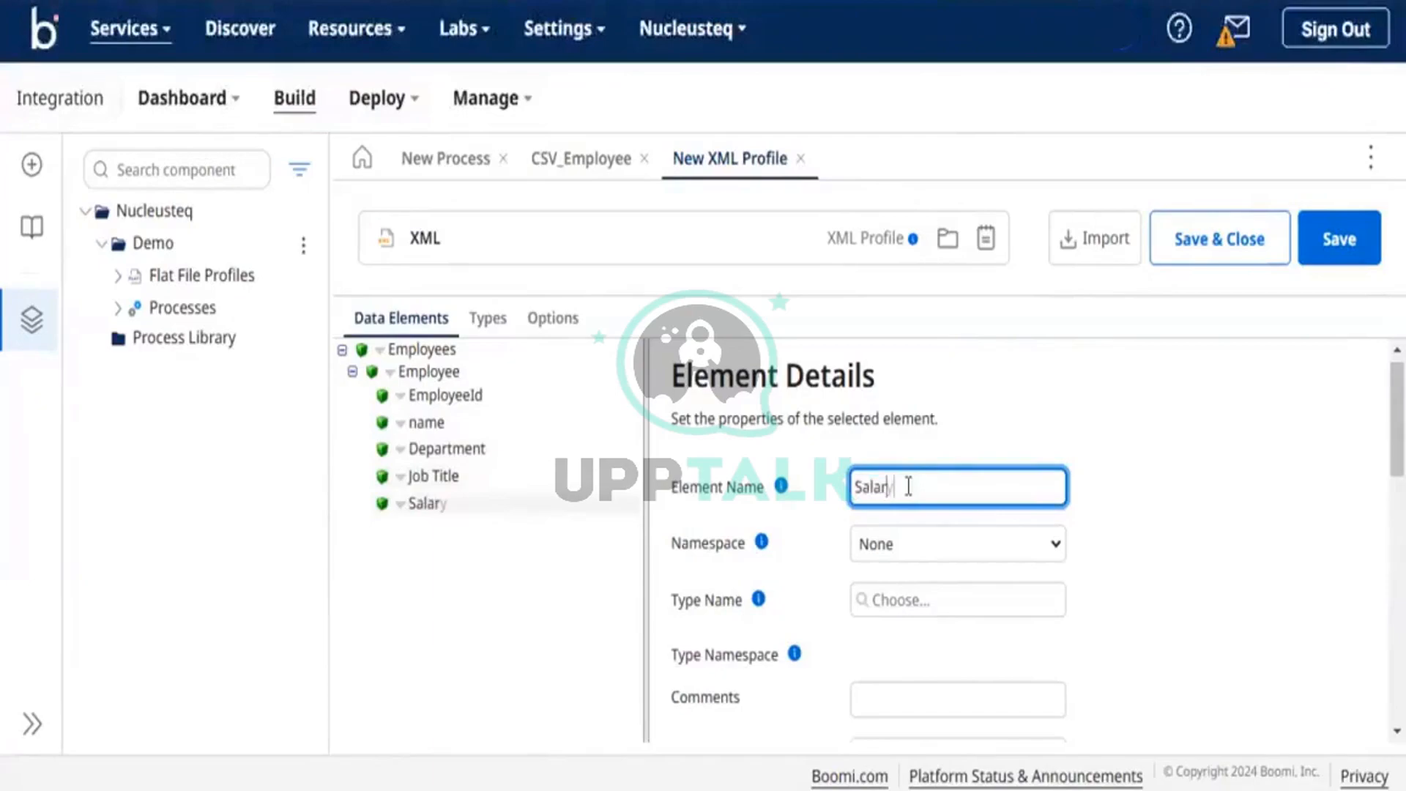
left_click(526, 664)
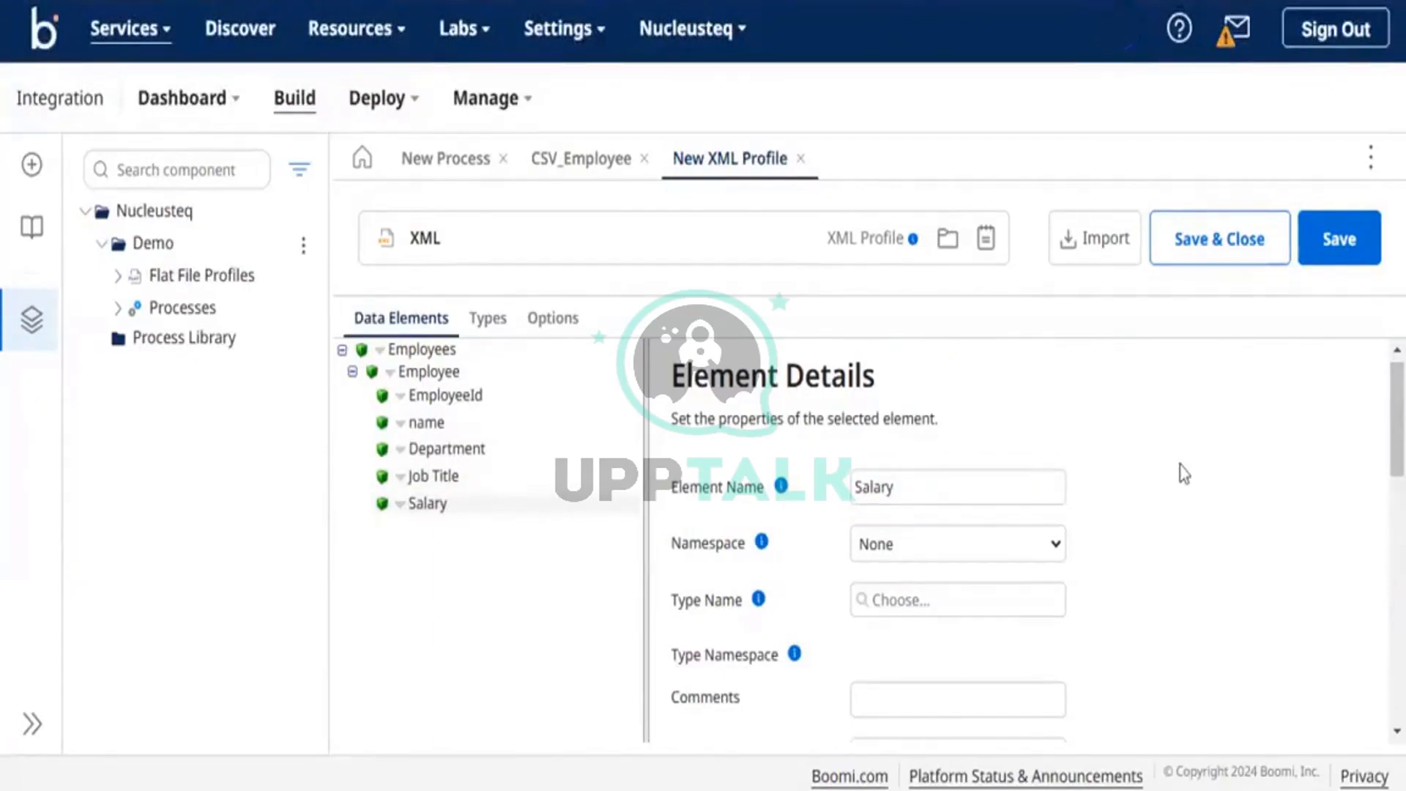
left_click(1333, 261)
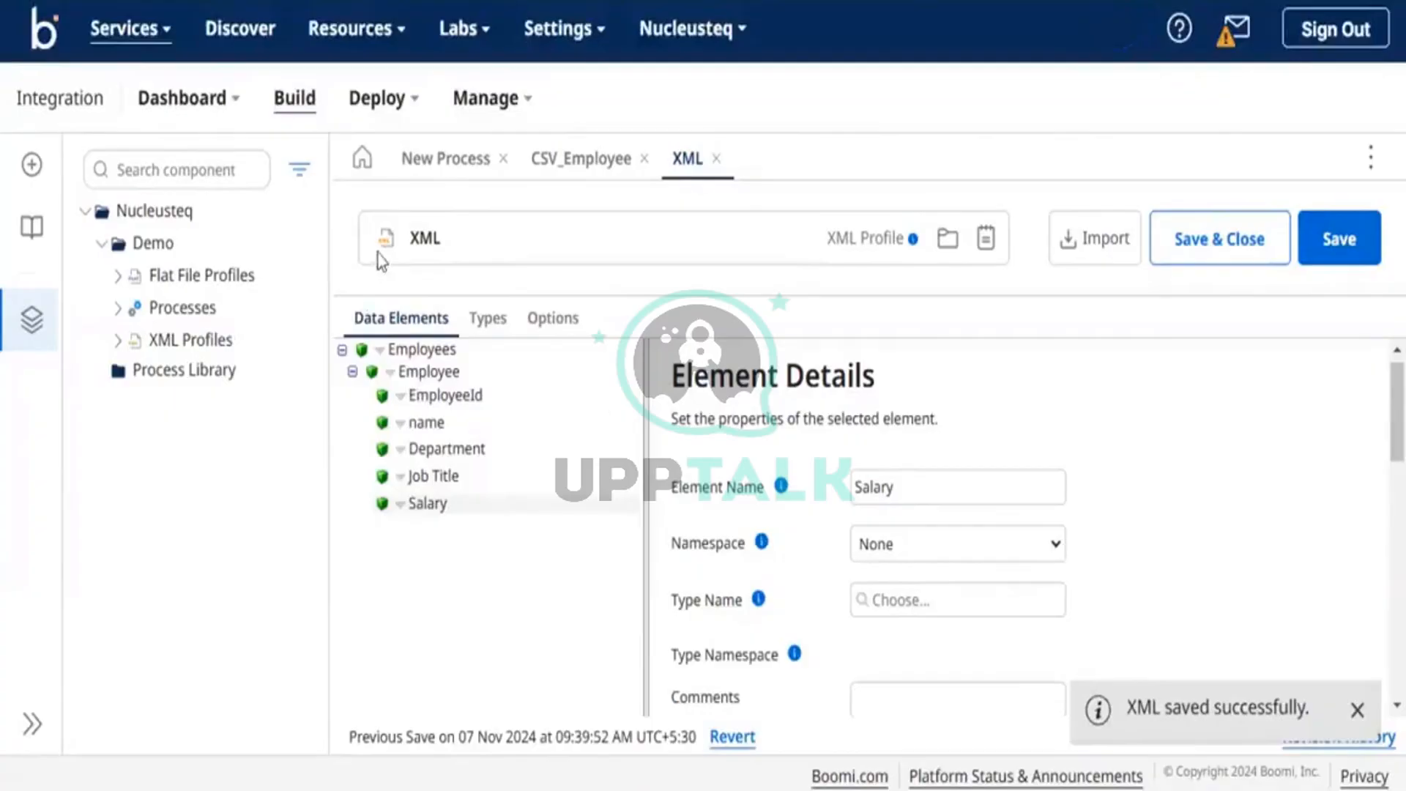
Return to the New Process canvas and look through its Execute steps, including a search for "manage"
left_click(437, 176)
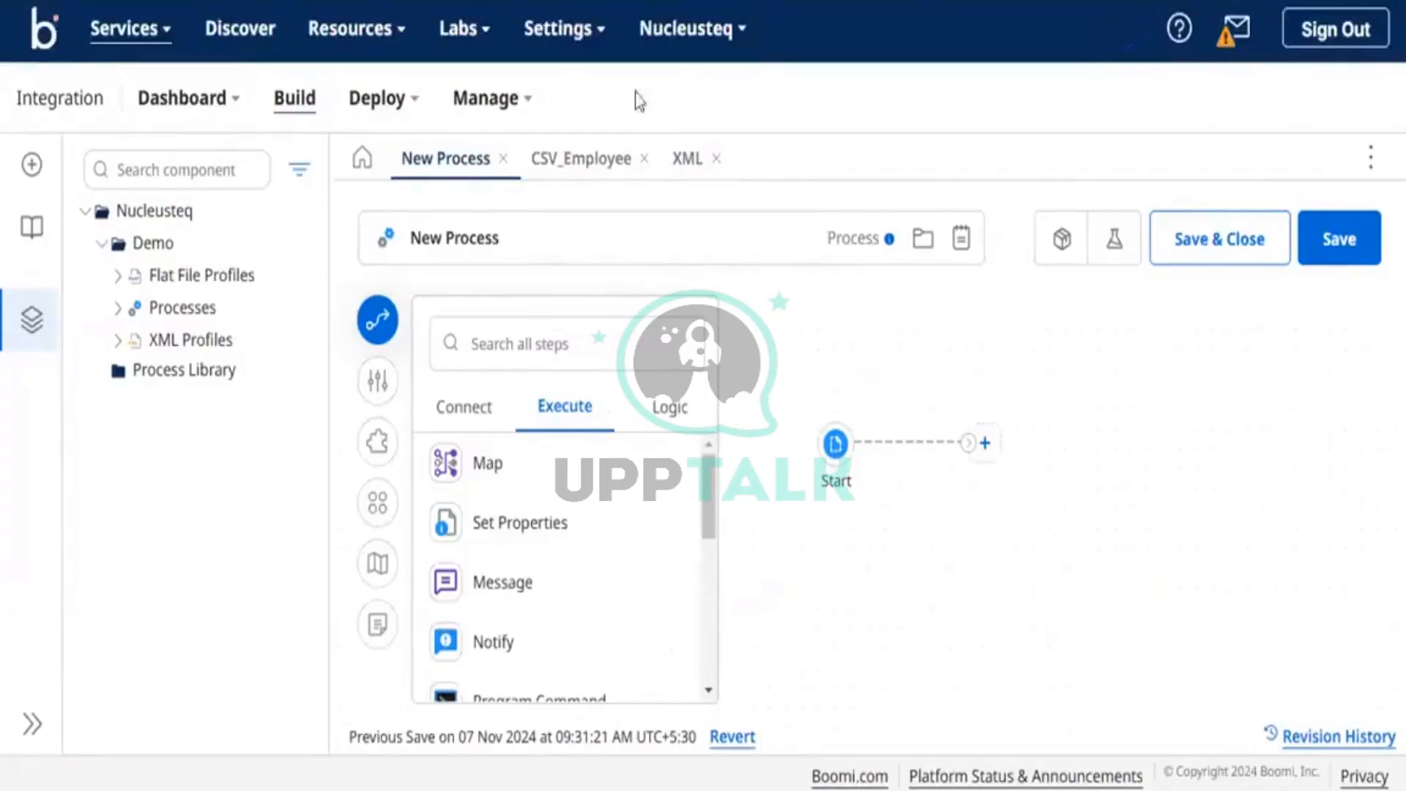
left_click(223, 172)
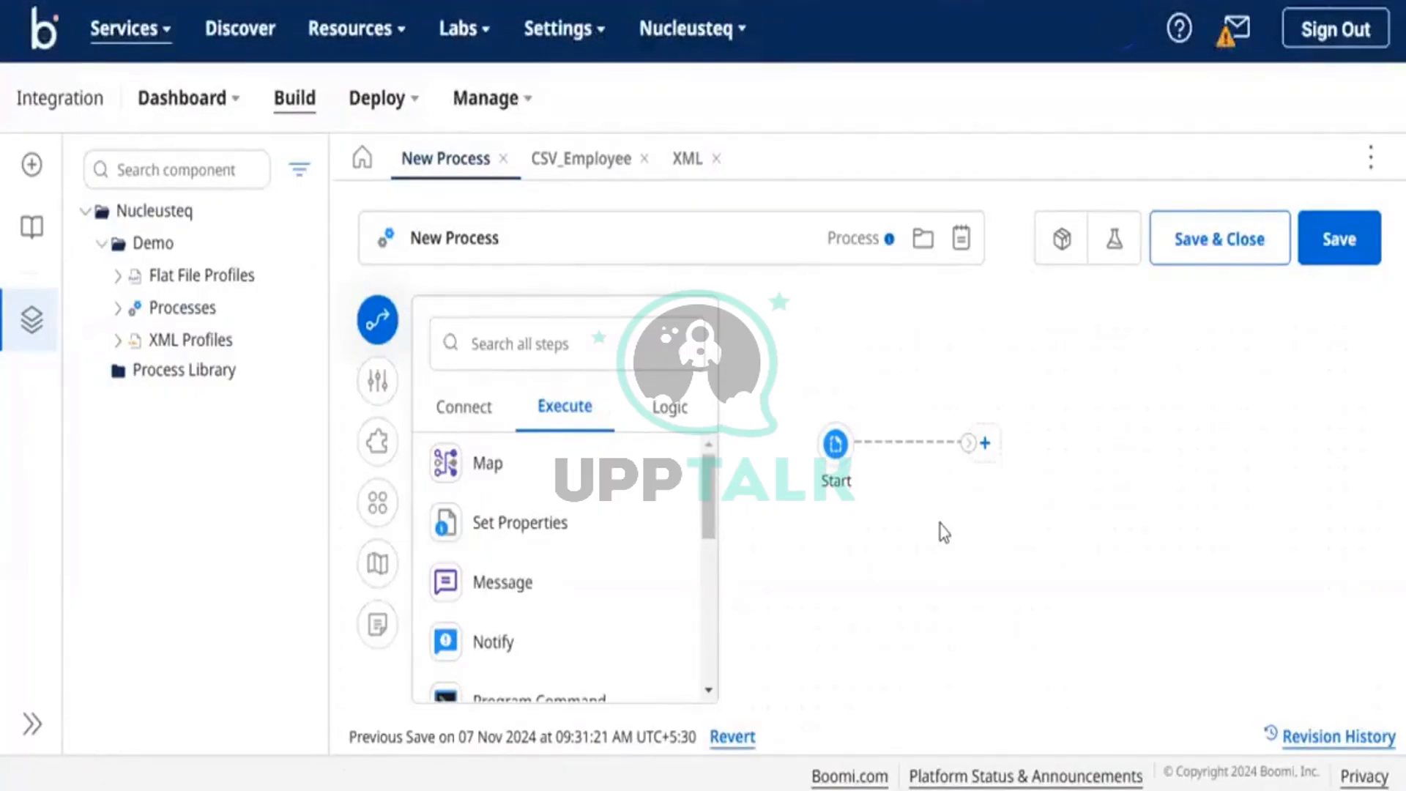
scroll(547, 586, "down", 1)
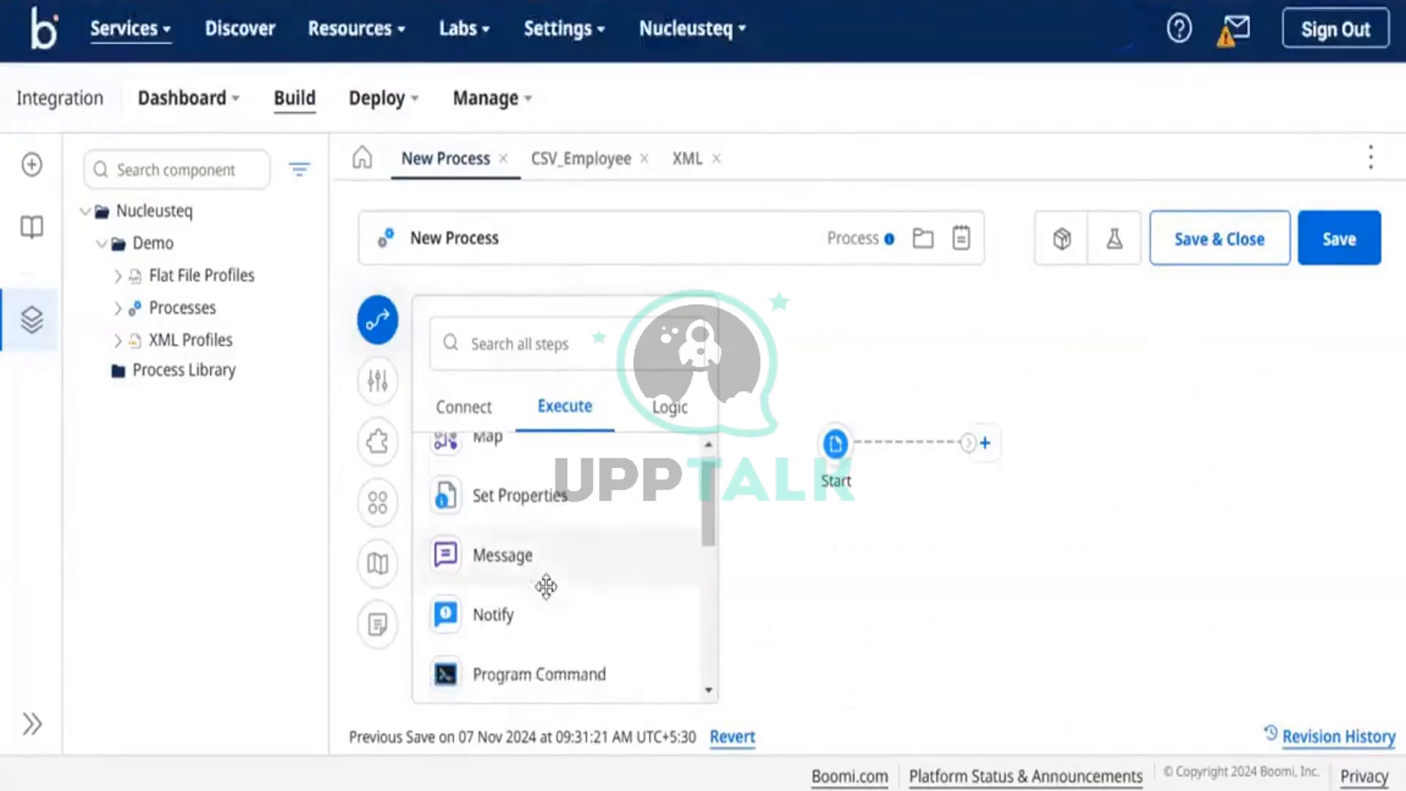
scroll(546, 586, "up", 1)
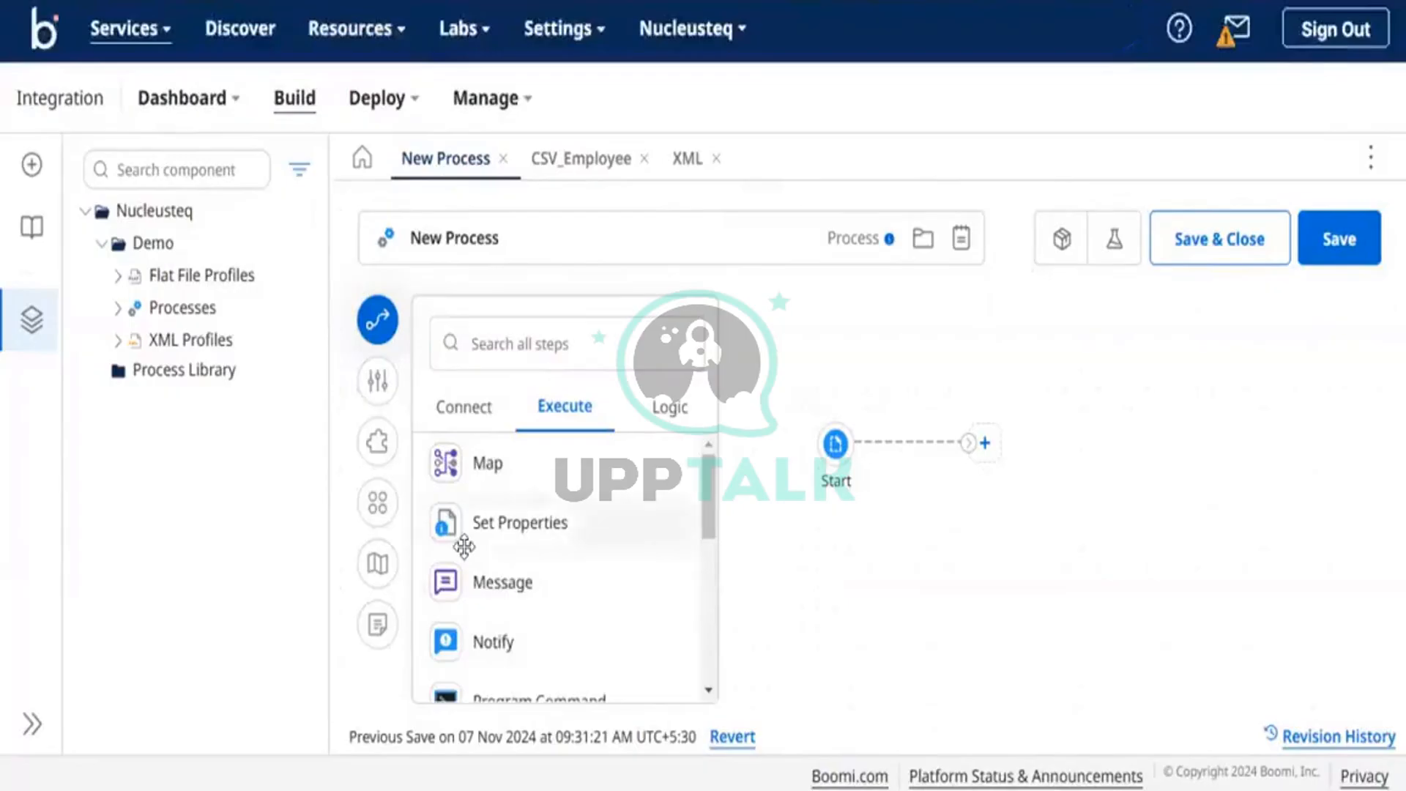
scroll(464, 545, "down", 3)
left_click(527, 343)
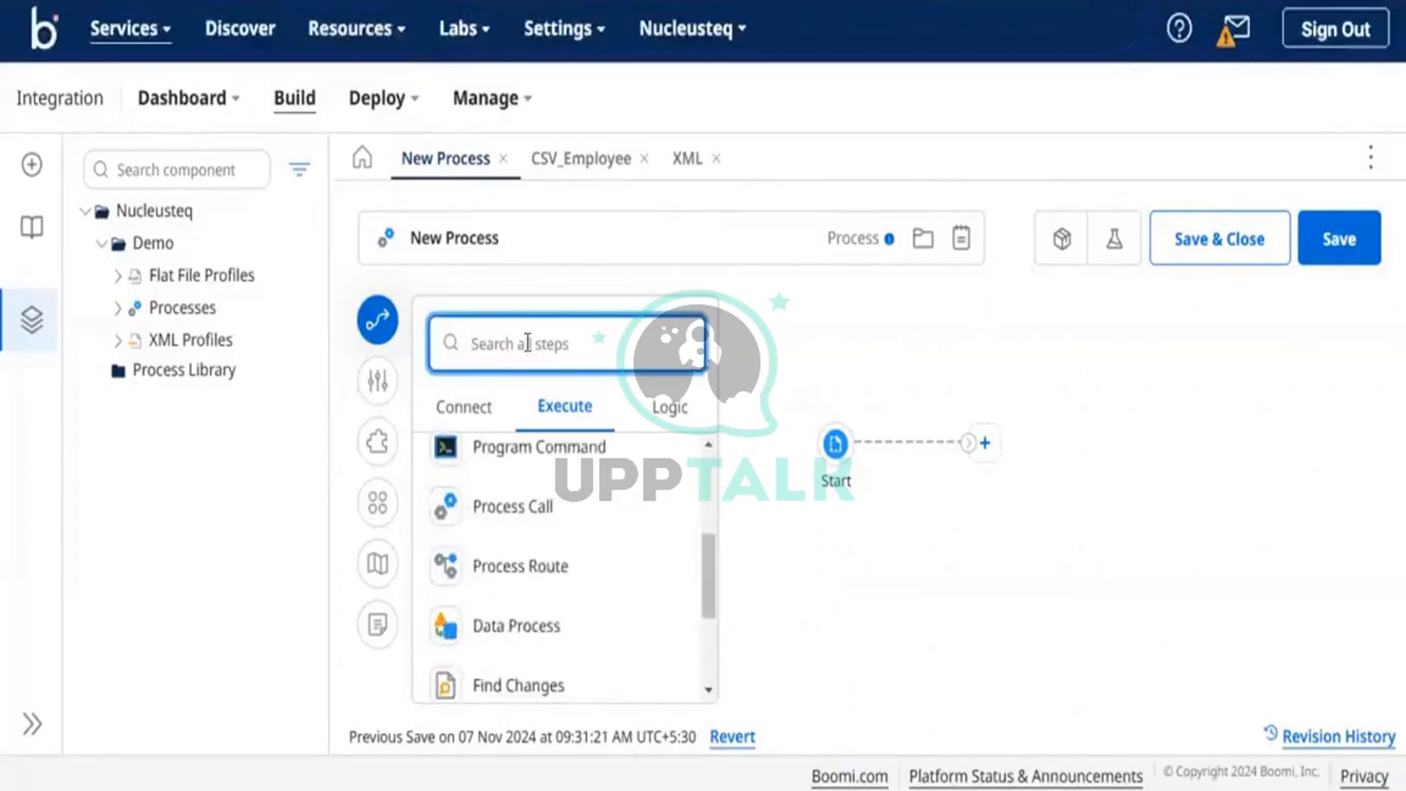
type("manage")
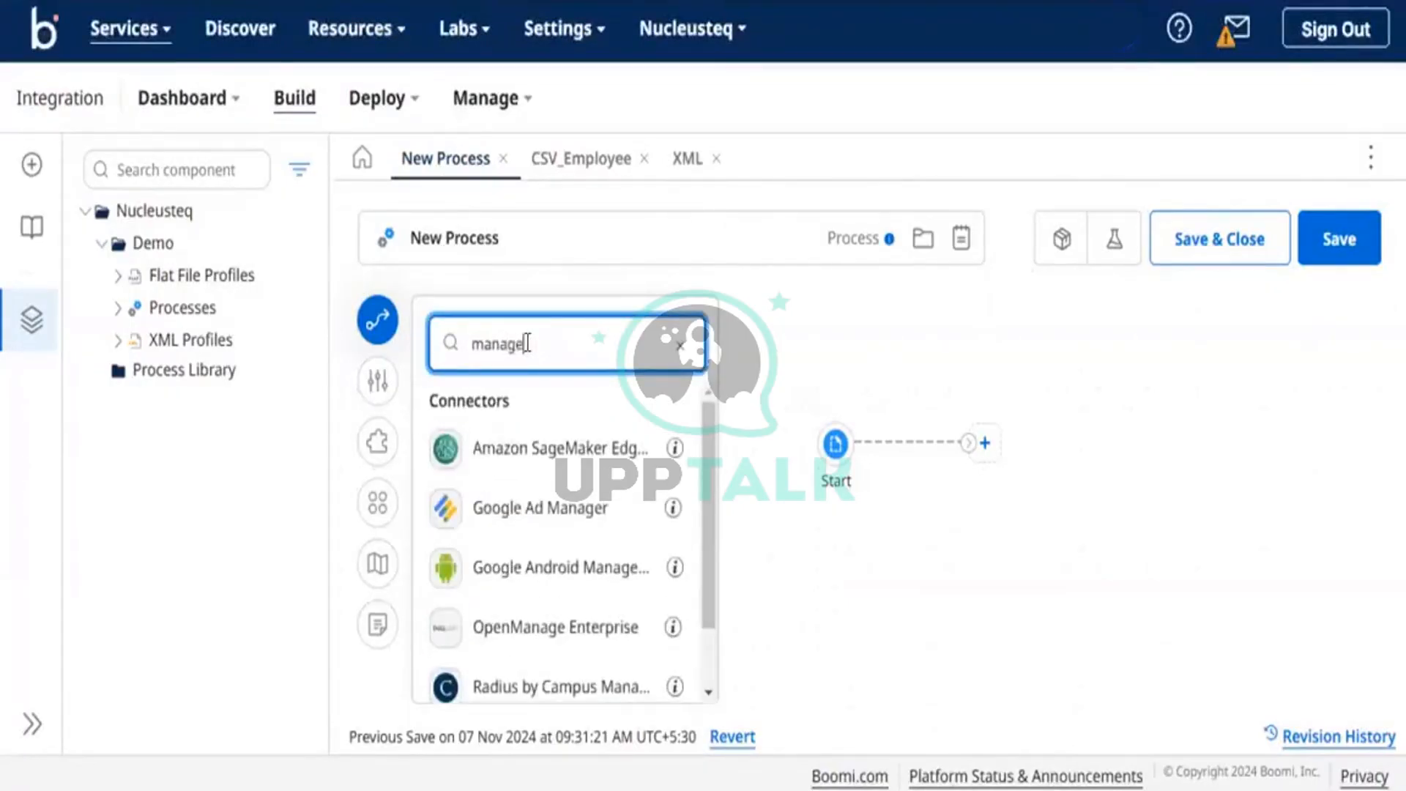
key("BackSpace")
key("BackSpace")
key("BackSpace")
key("BackSpace")
key("BackSpace")
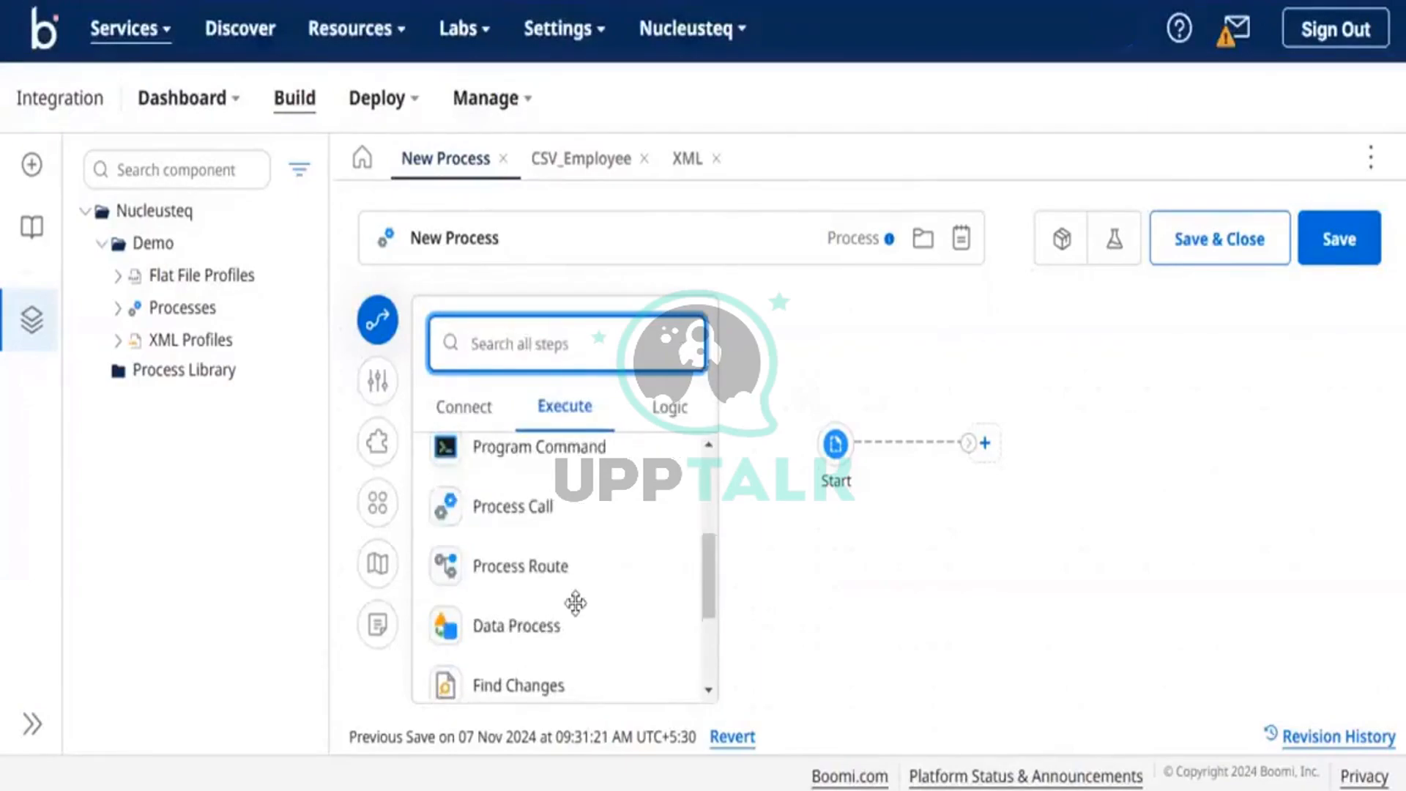
scroll(576, 602, "down", 3)
scroll(576, 602, "up", 5)
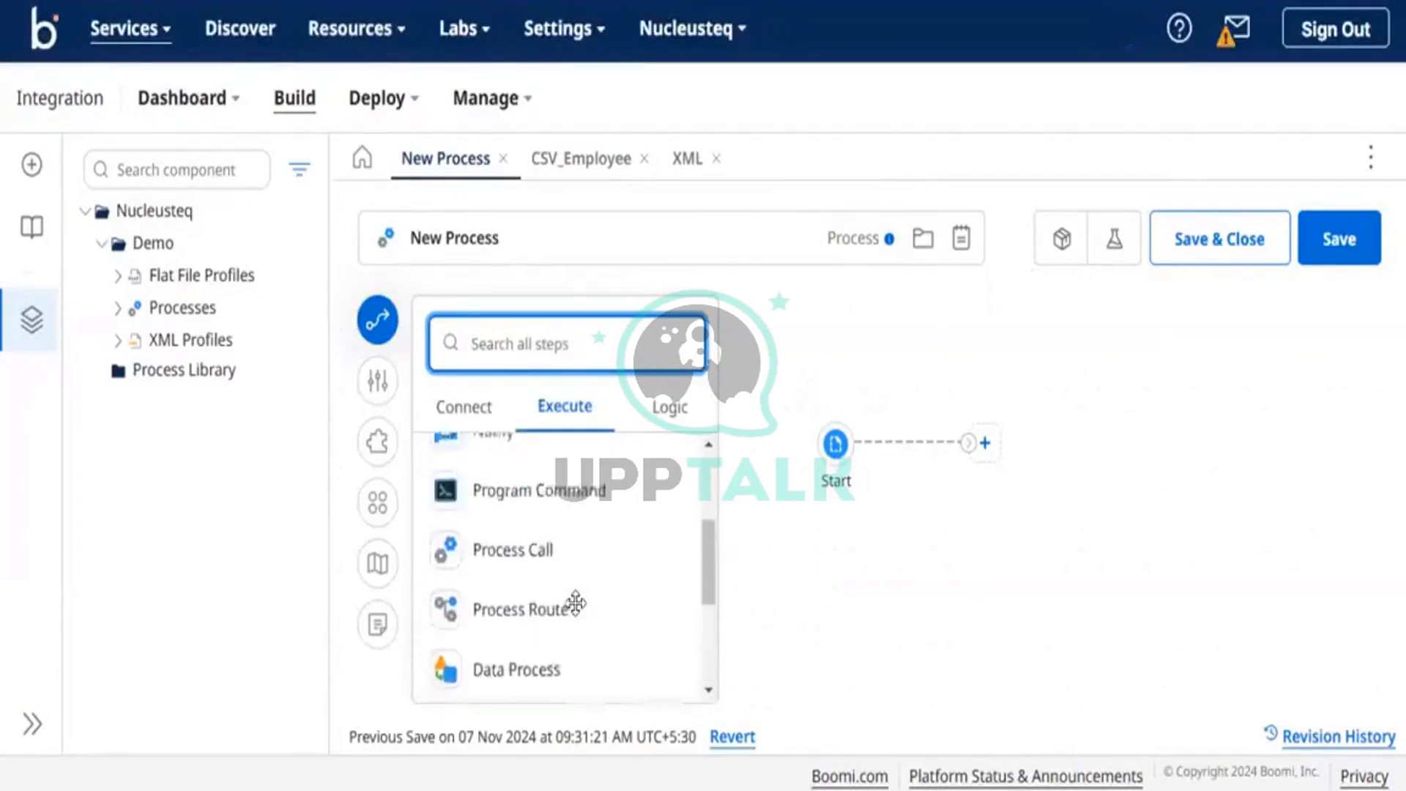
scroll(575, 602, "up", 3)
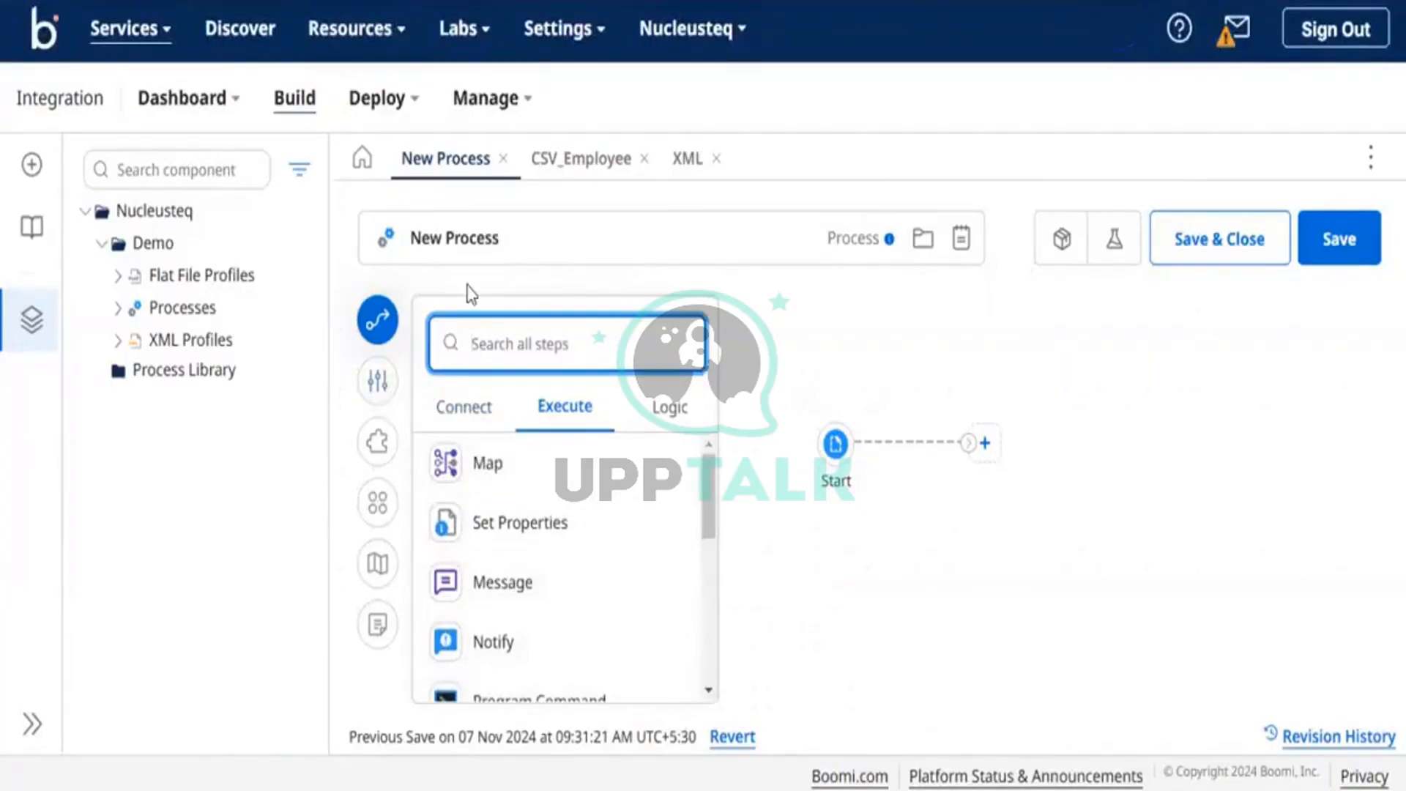
Open the Atom Management page for the integration account
left_click(407, 97)
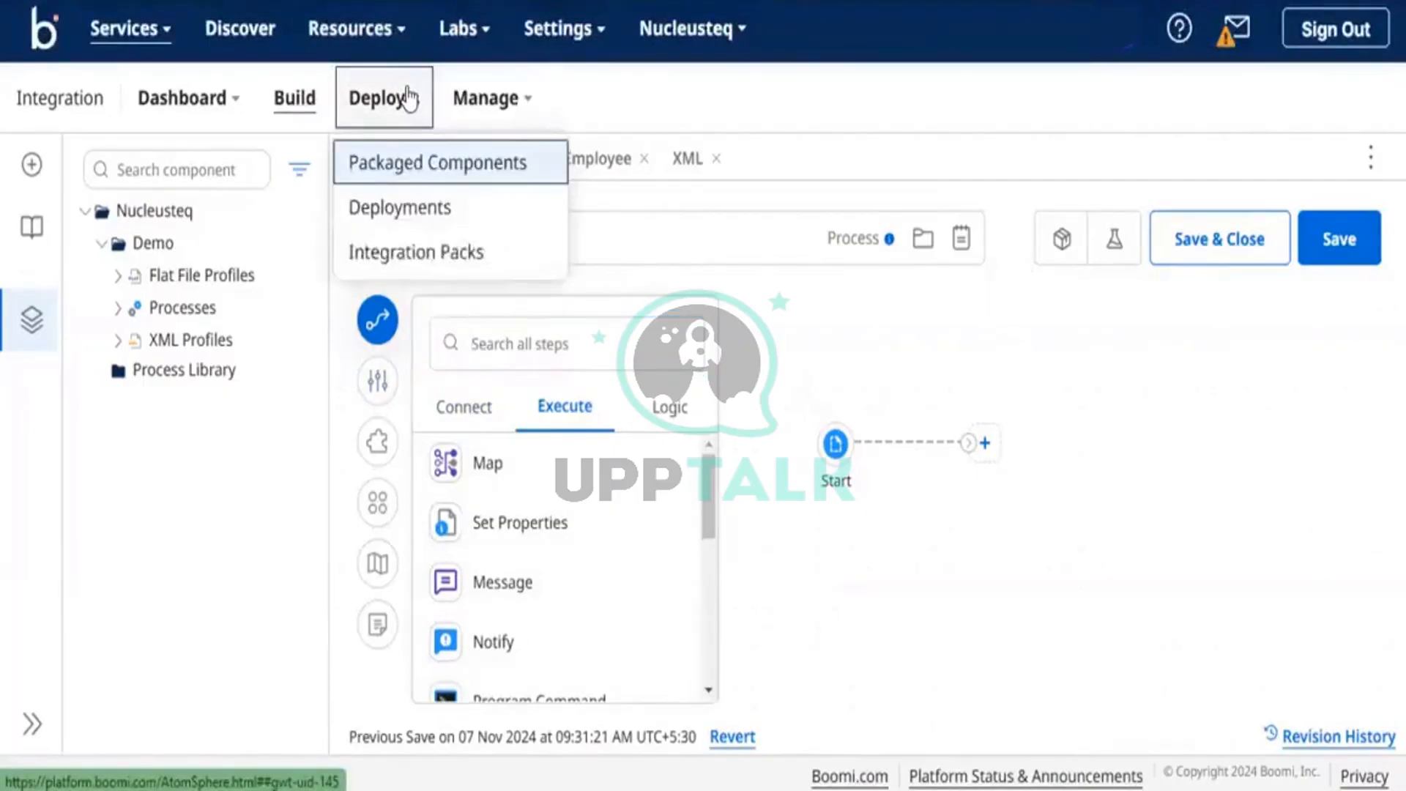
left_click(471, 103)
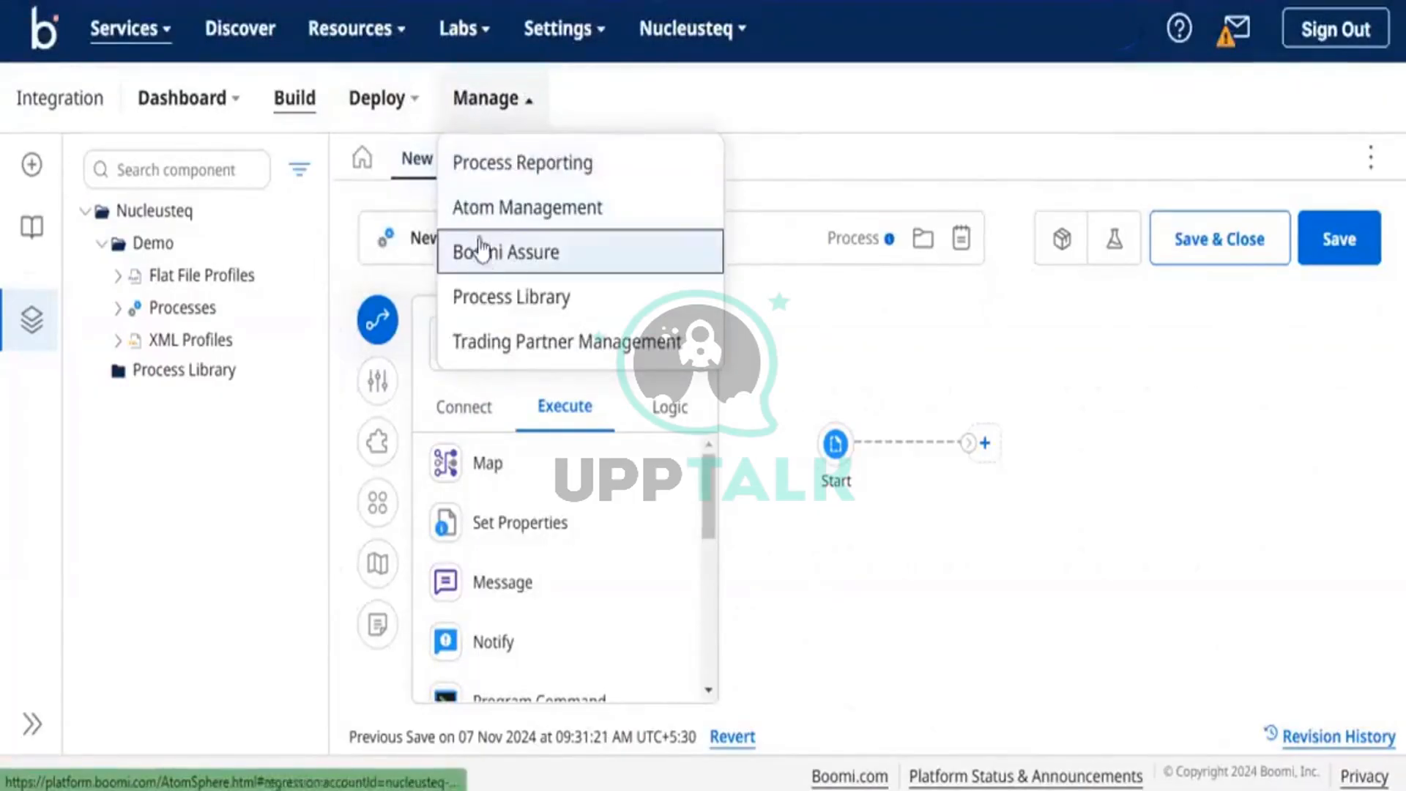
left_click(479, 211)
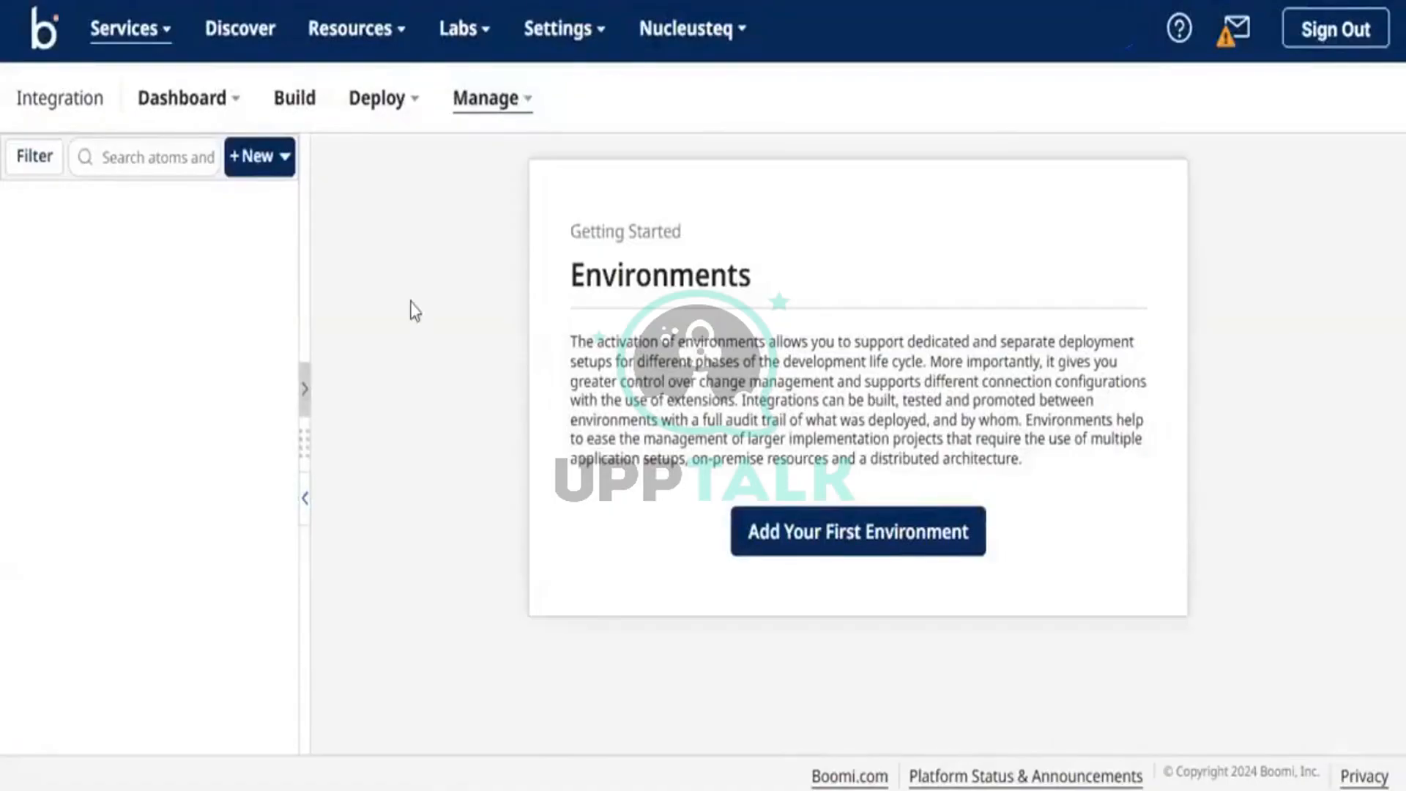
left_click(189, 167)
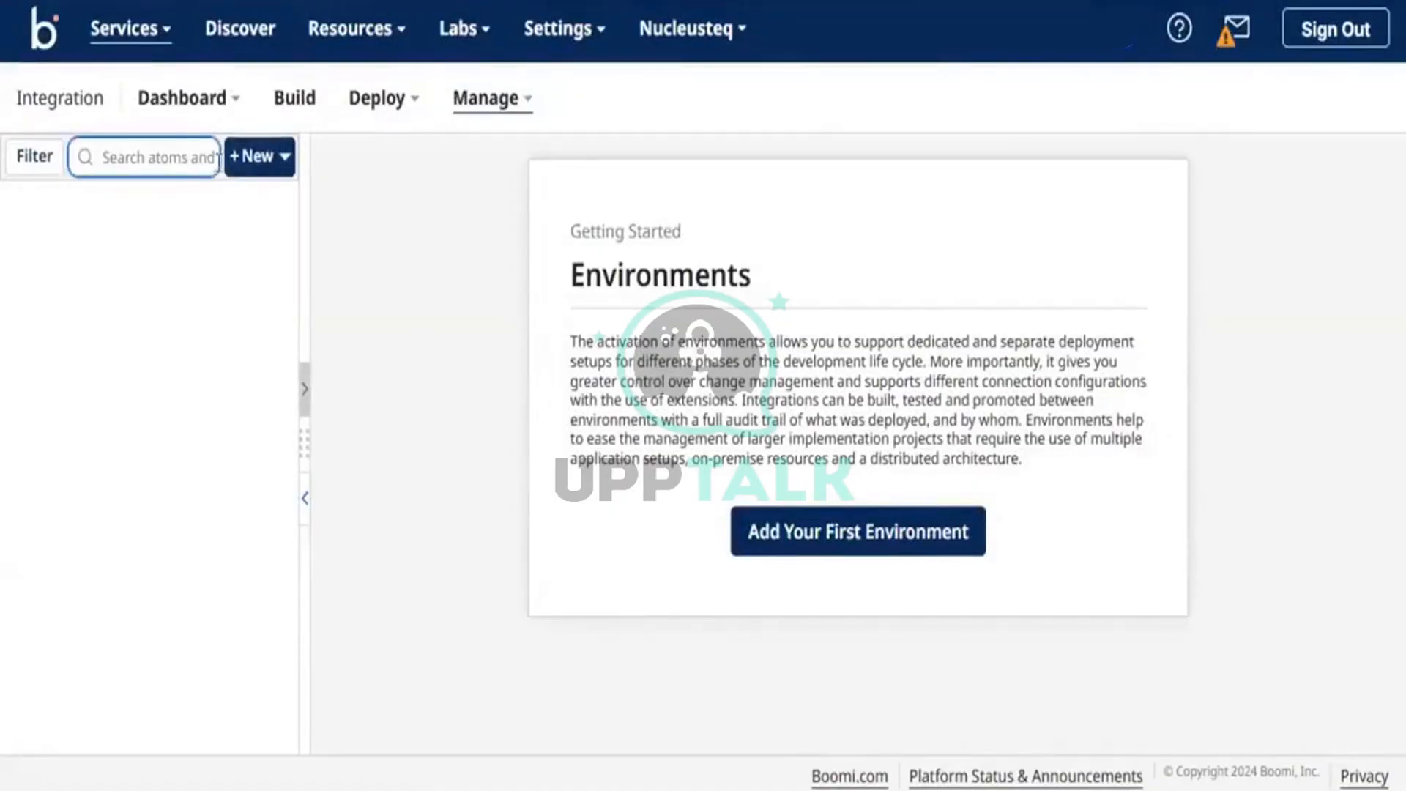
left_click(249, 170)
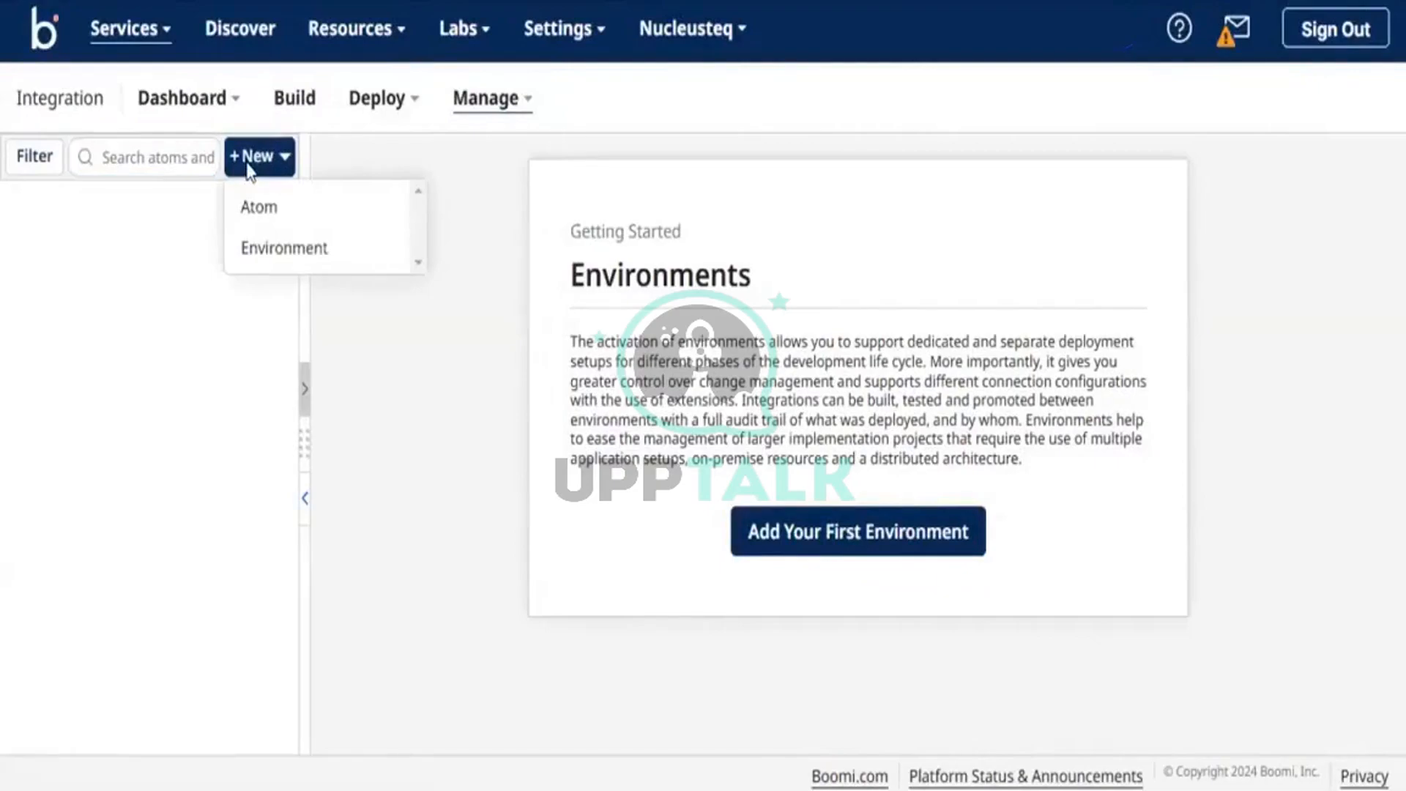
left_click(789, 535)
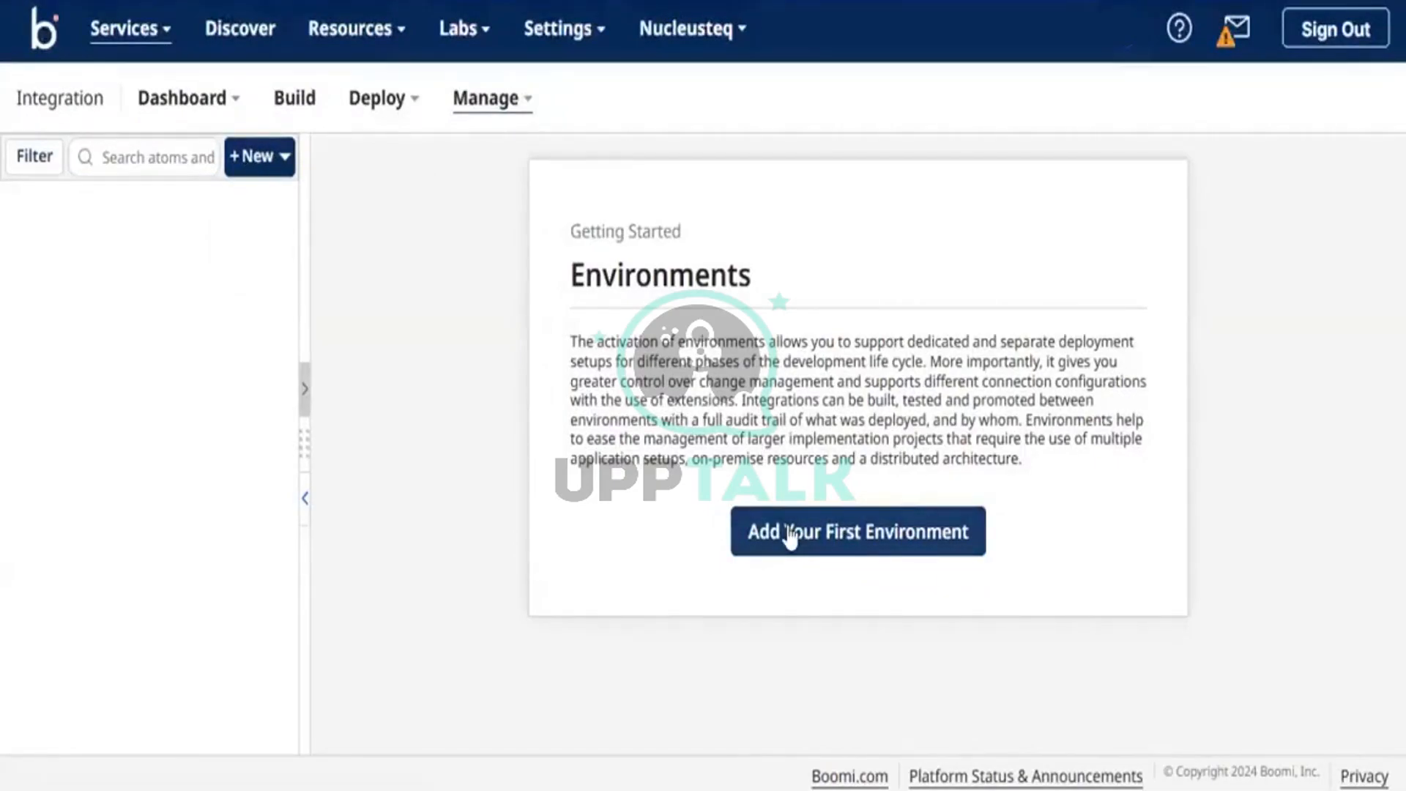
Create a cloud atom named "Test" in the Singapore Integration Test Cloud and dismiss the setup message
left_click(276, 150)
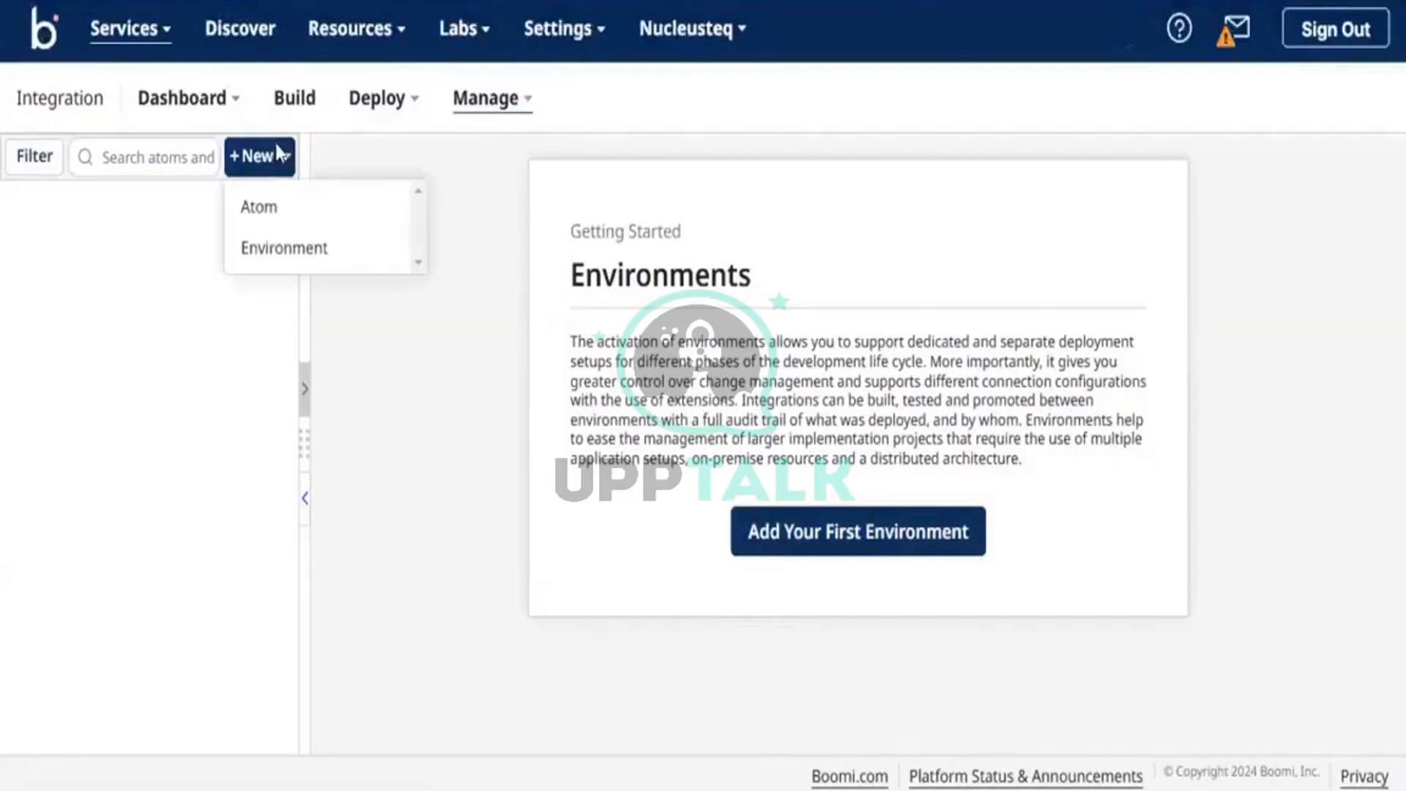
left_click(274, 211)
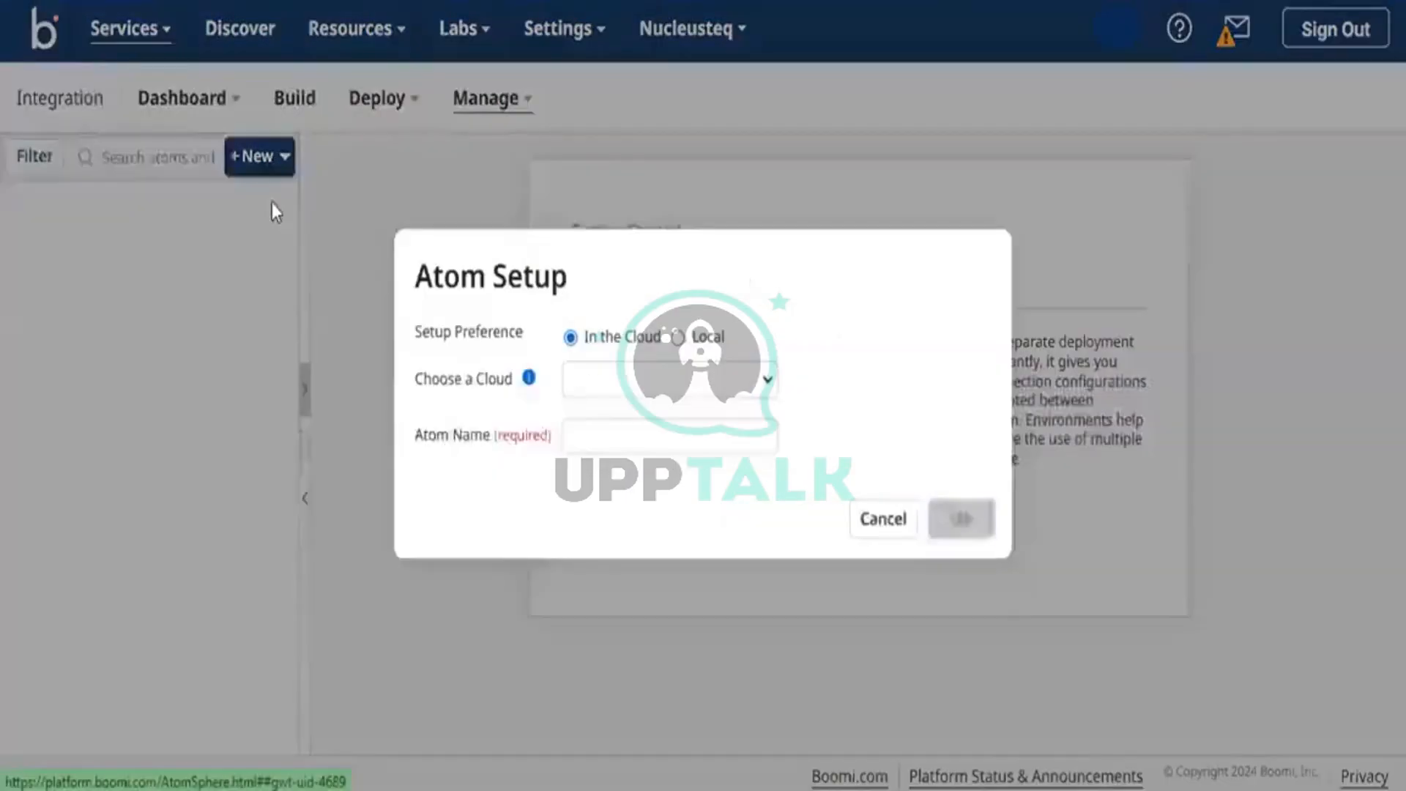
left_click(640, 394)
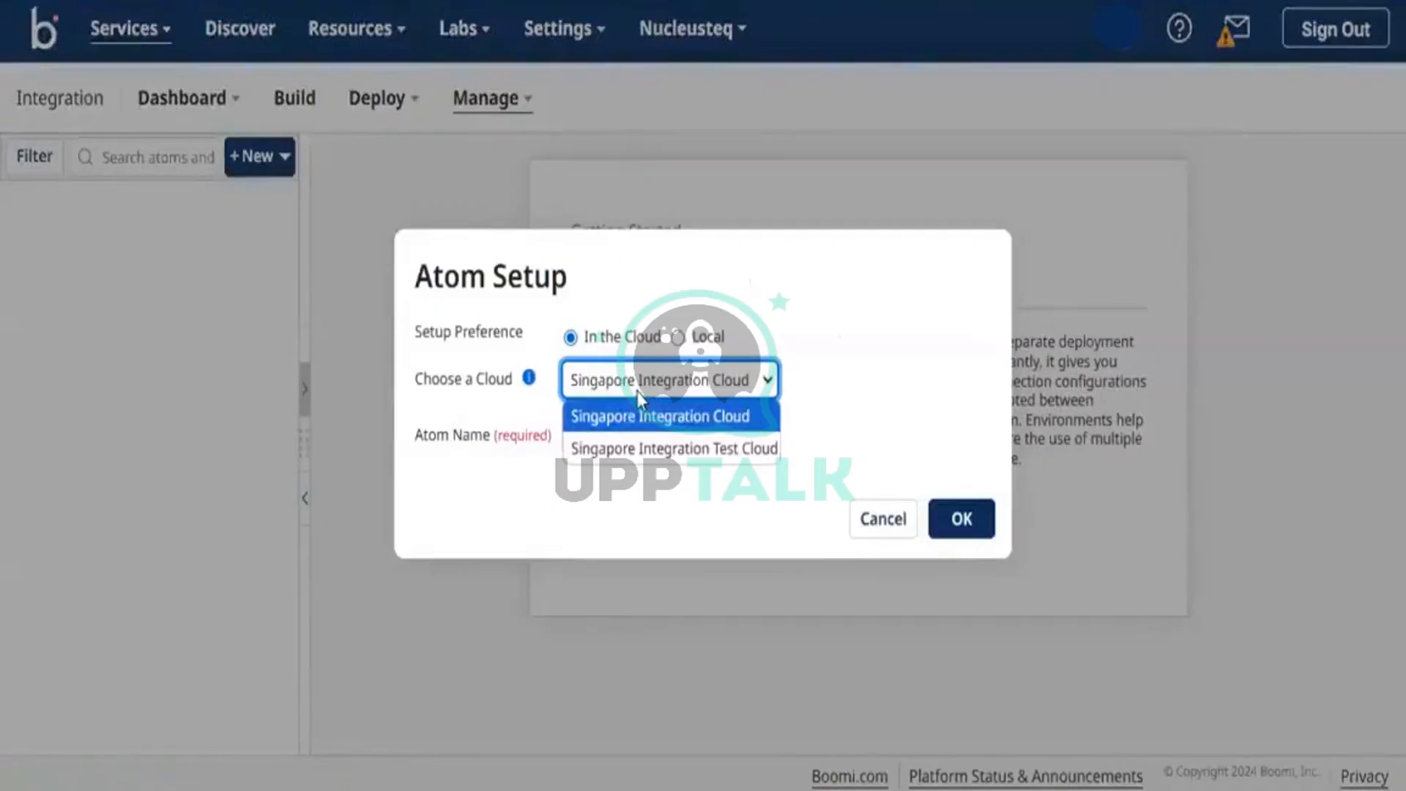
left_click(732, 282)
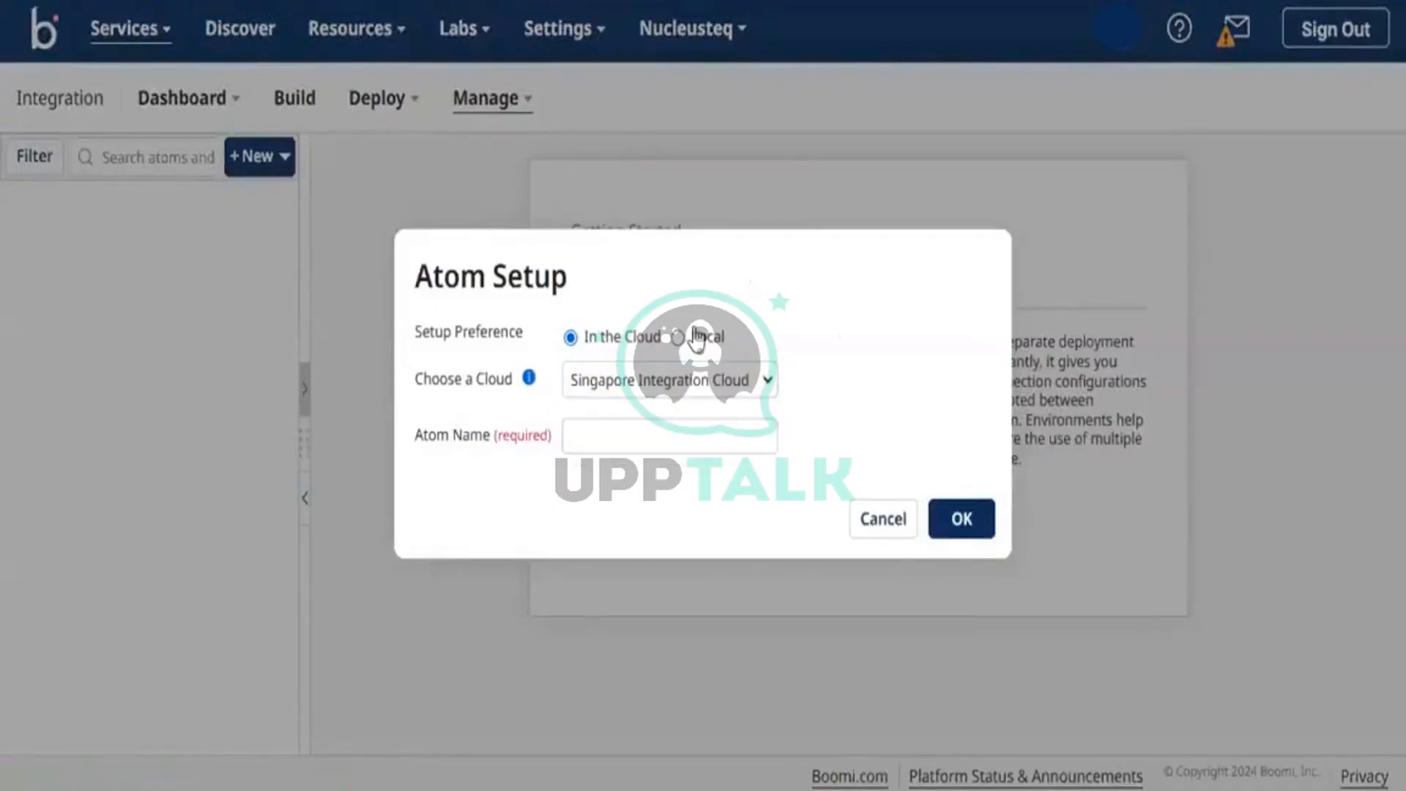
left_click(680, 379)
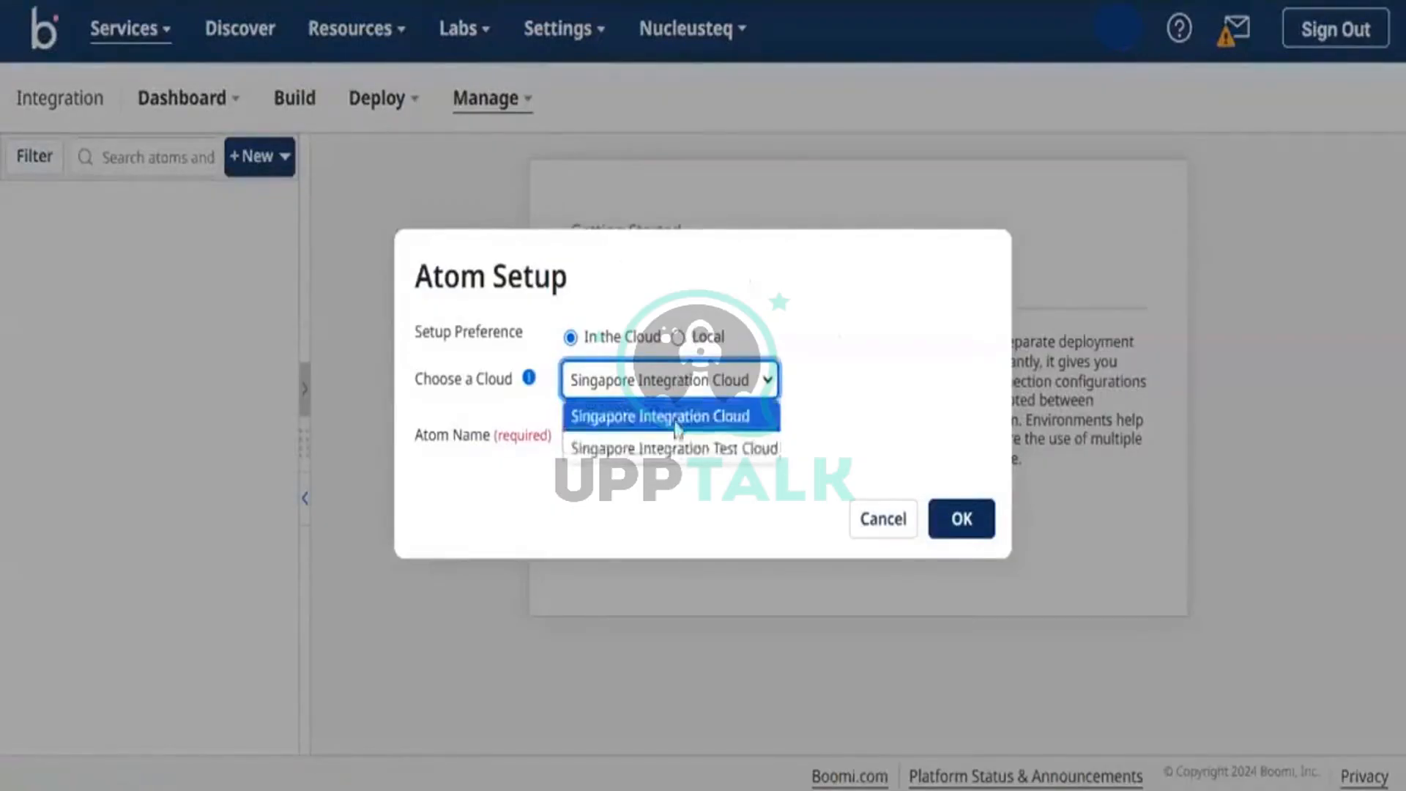
left_click(675, 449)
left_click(678, 434)
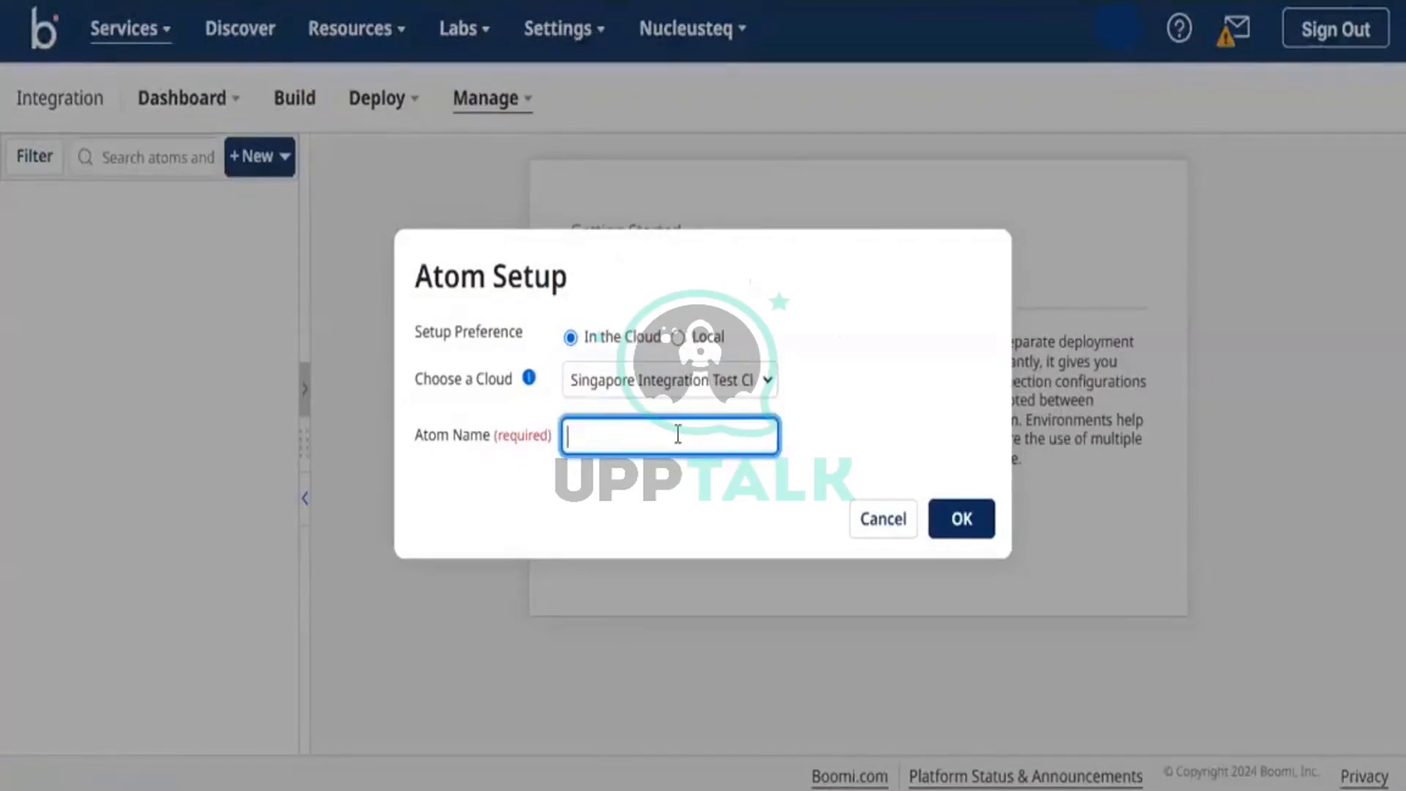
type("Test")
left_click(965, 506)
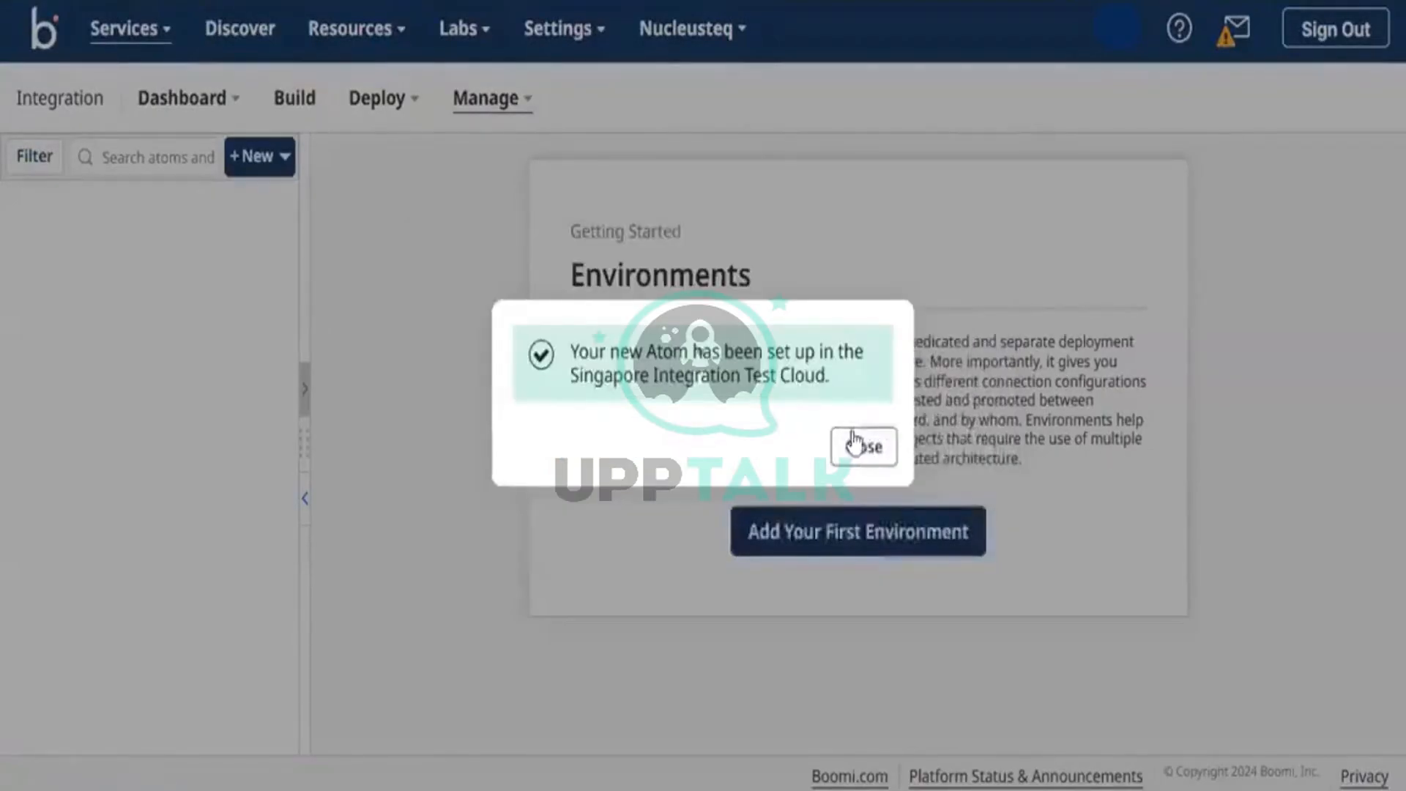
left_click(854, 443)
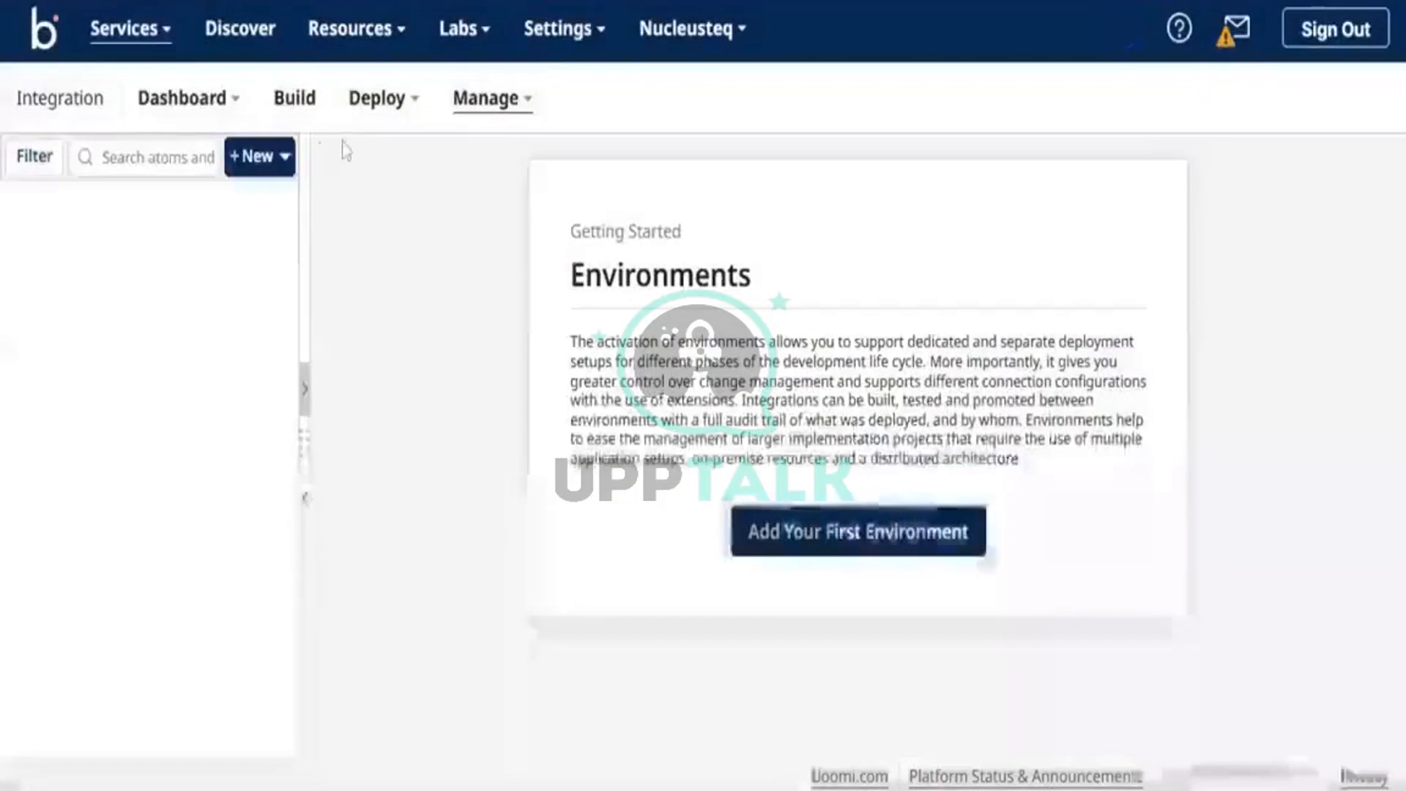
Add an environment named "Test" with the Test environment classification and save it
left_click(265, 175)
left_click(188, 279)
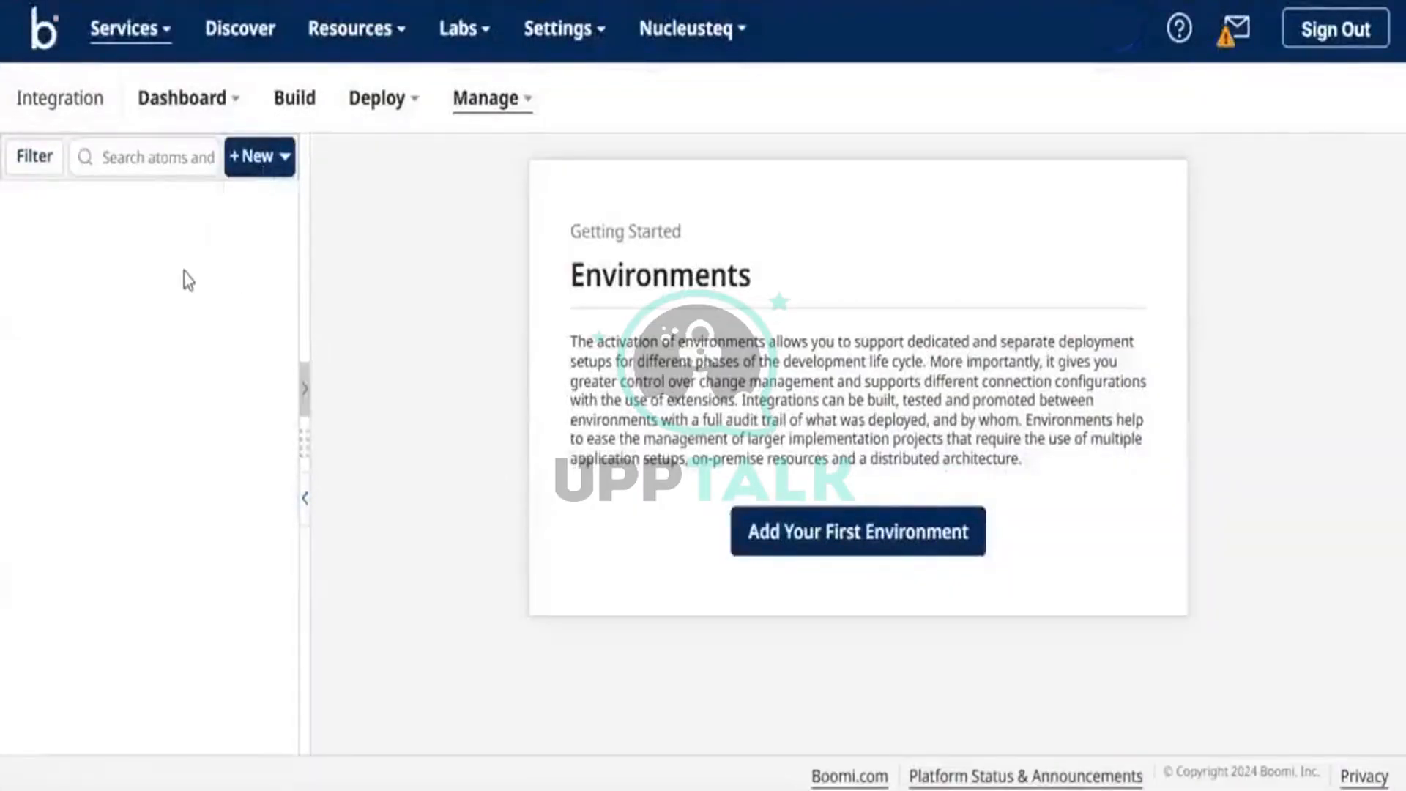
left_click(257, 174)
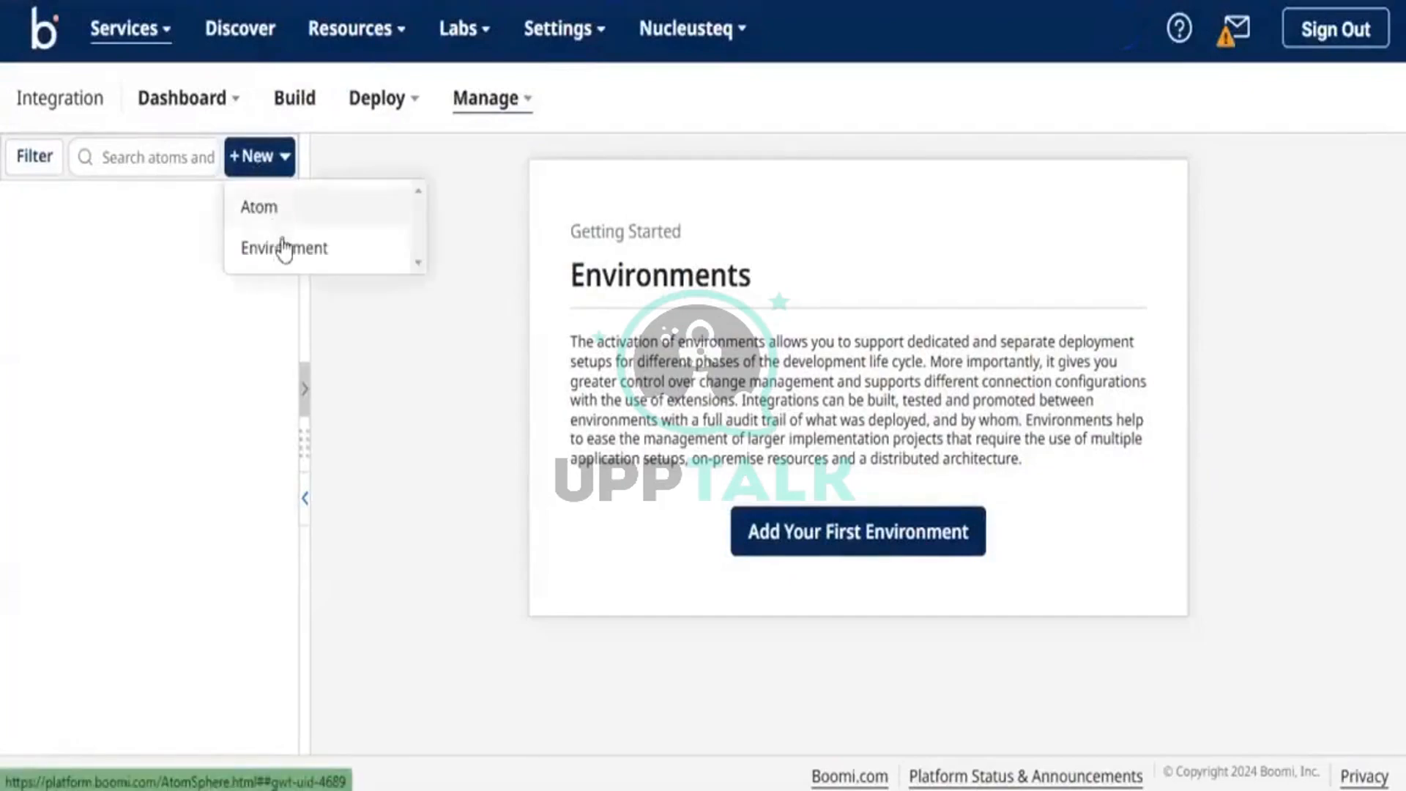
left_click(284, 247)
left_click(700, 355)
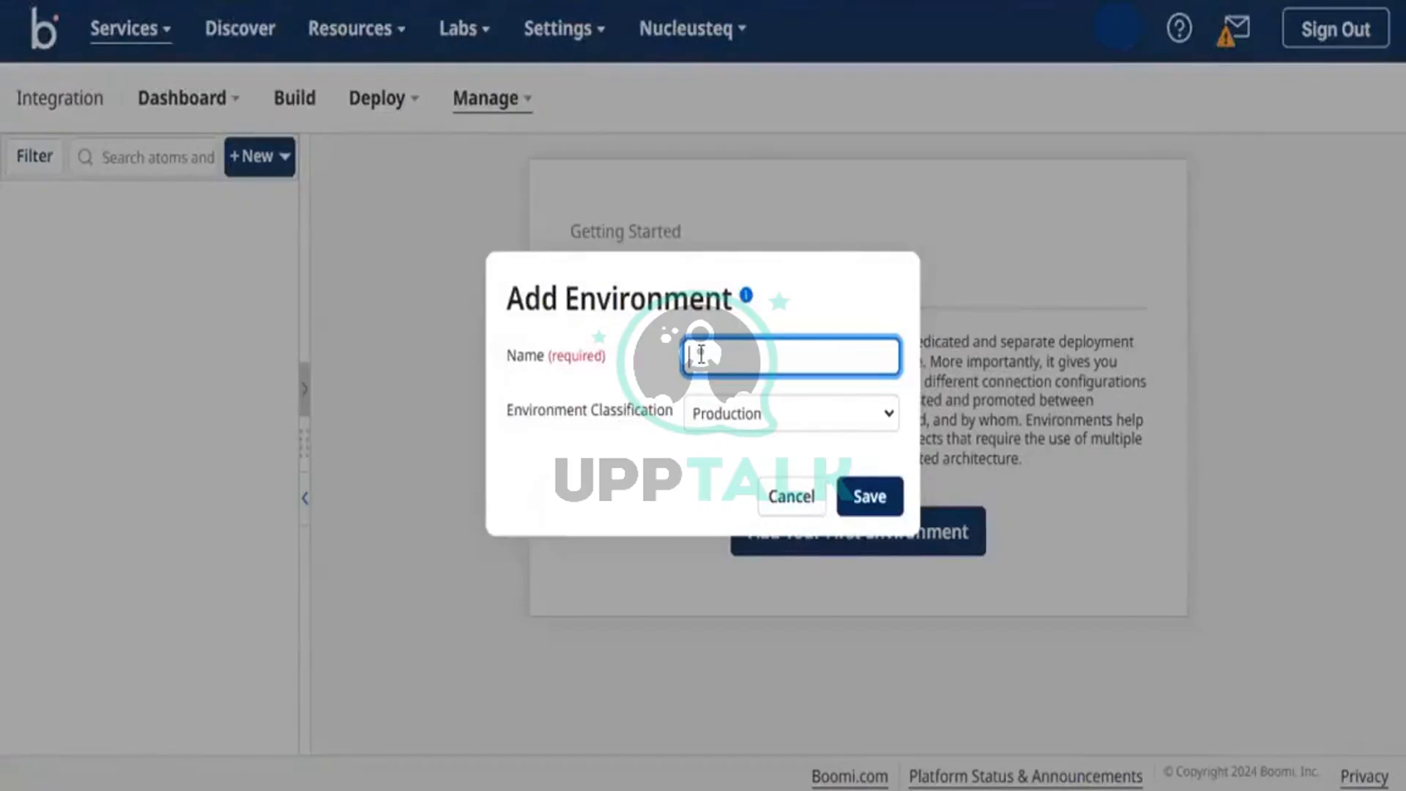
type("Test")
left_click(755, 415)
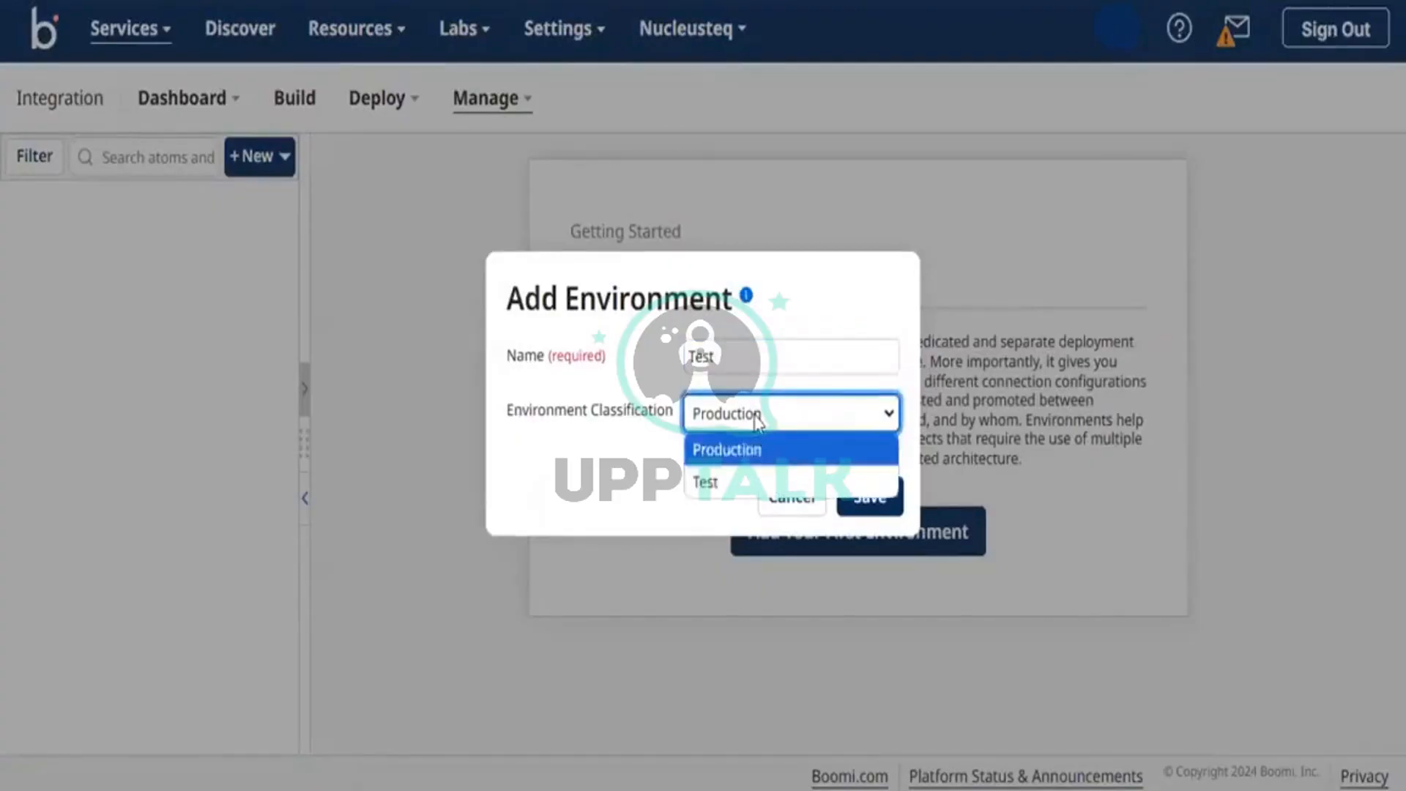
left_click(748, 474)
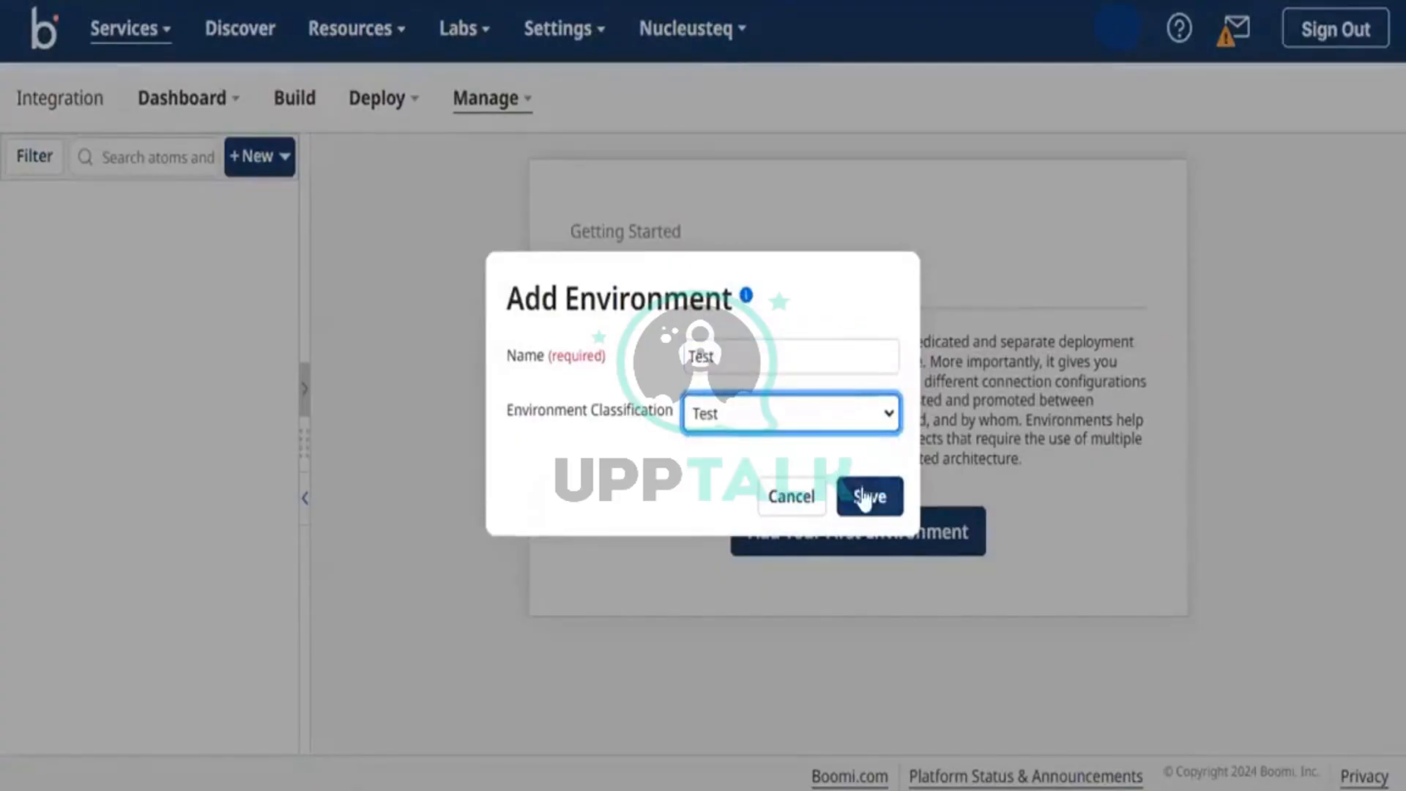
left_click(860, 498)
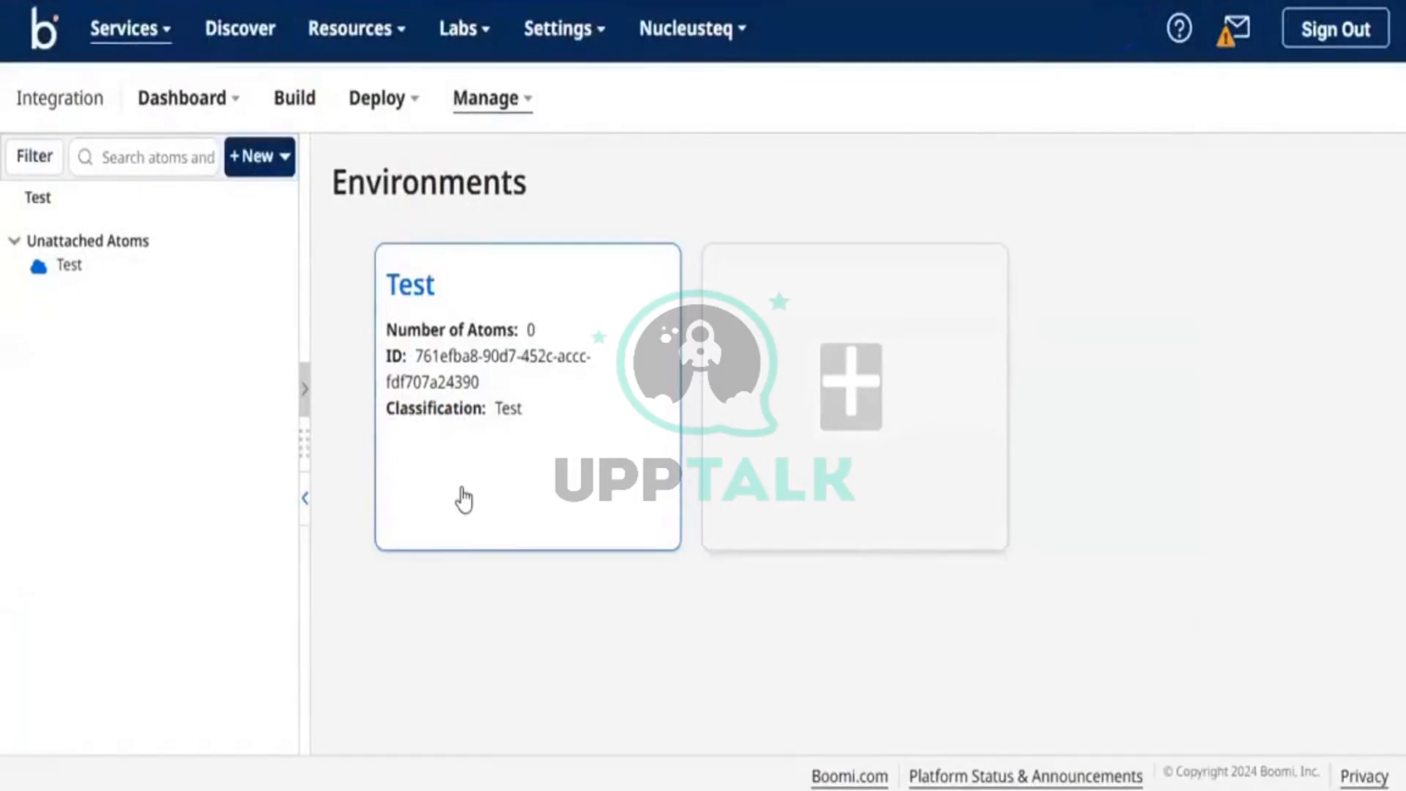
Attach the unattached Test atom to the Test environment and review its atom information
left_click(66, 265)
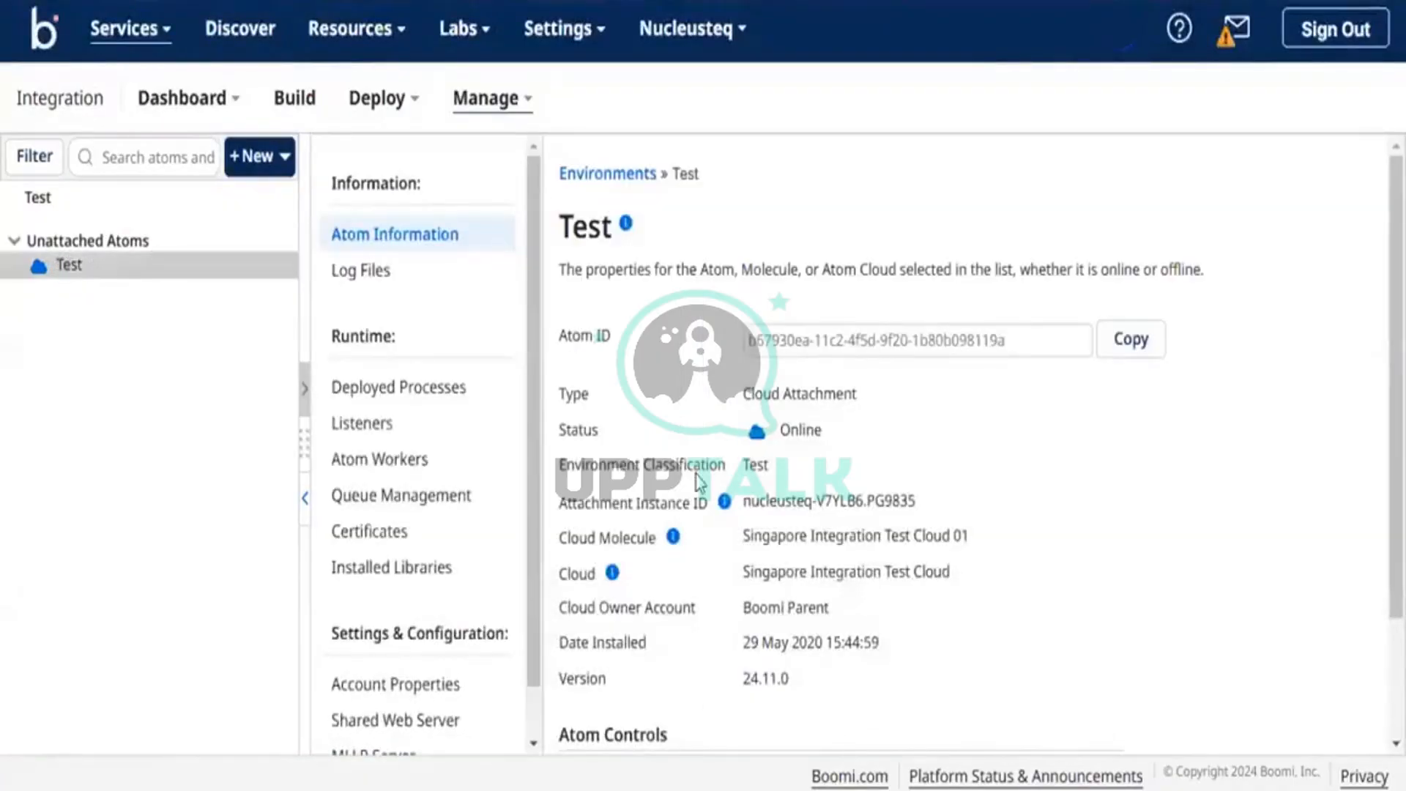
scroll(696, 480, "down", 3)
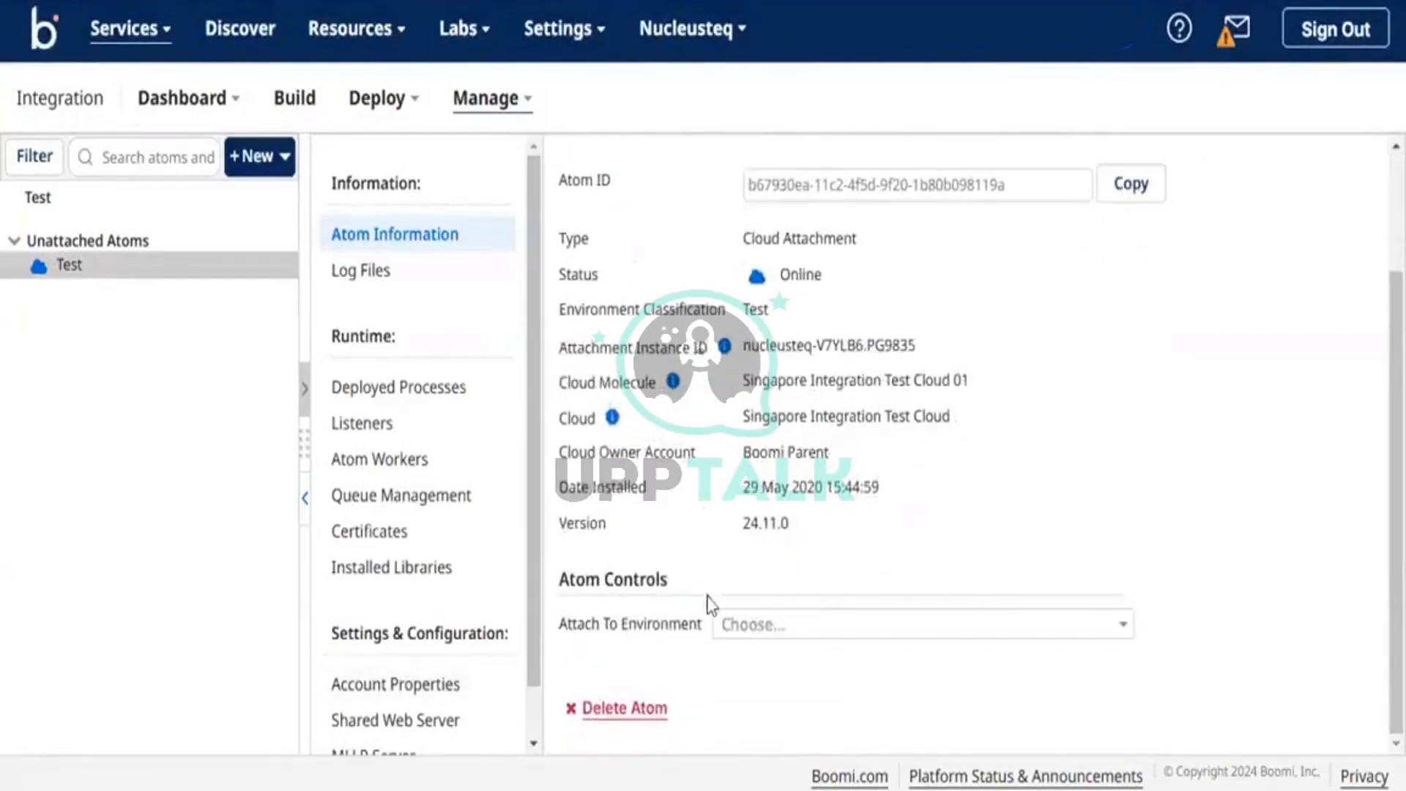
left_click(774, 628)
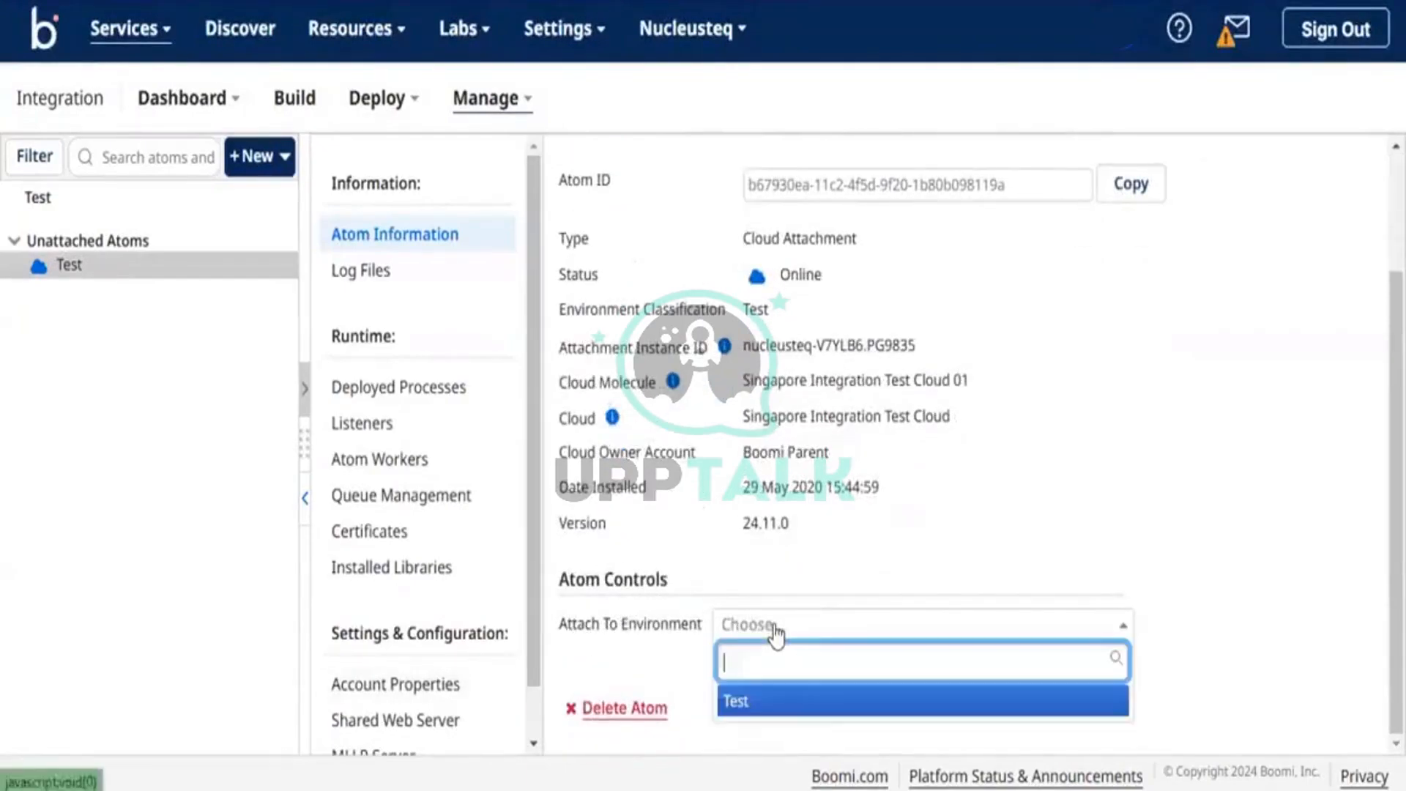
left_click(794, 710)
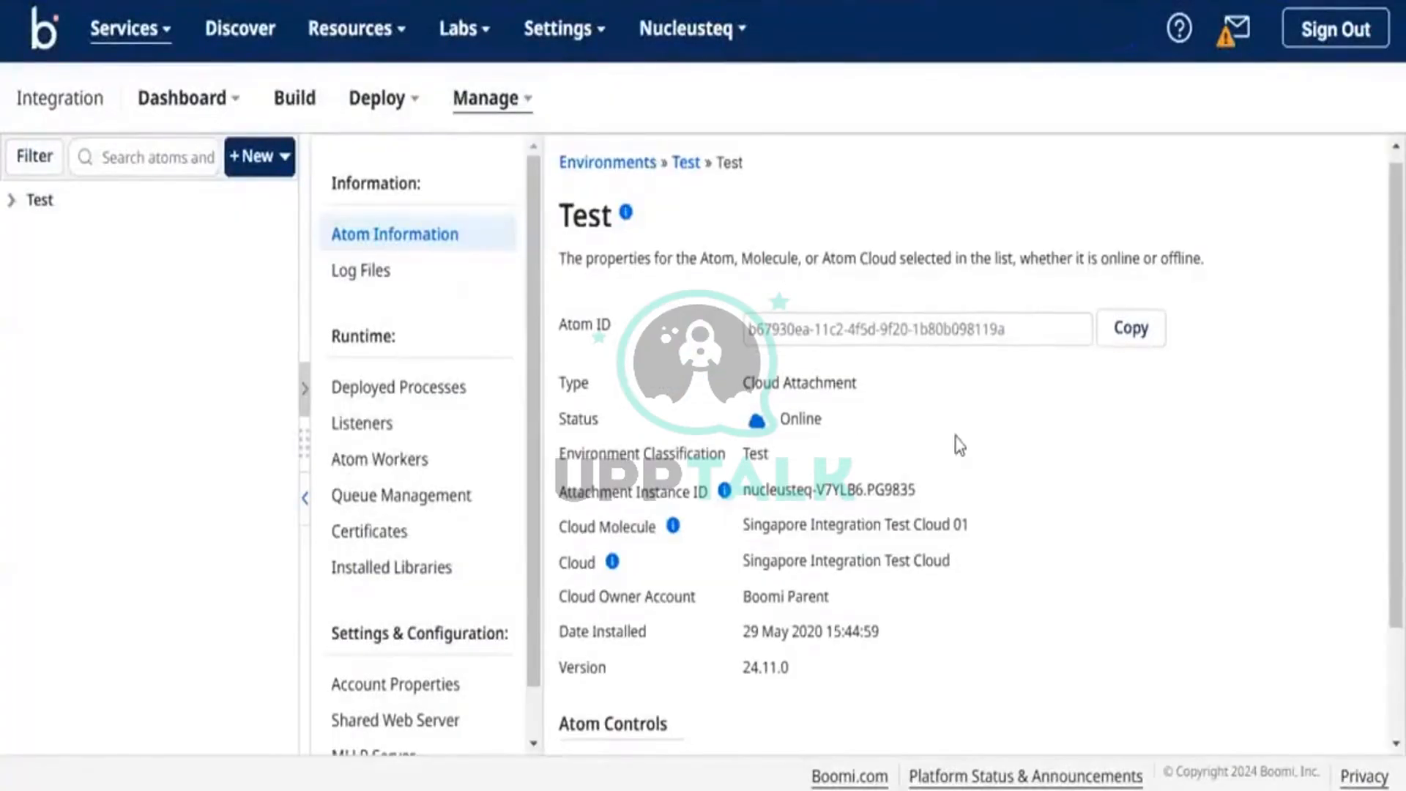
scroll(959, 446, "down", 1)
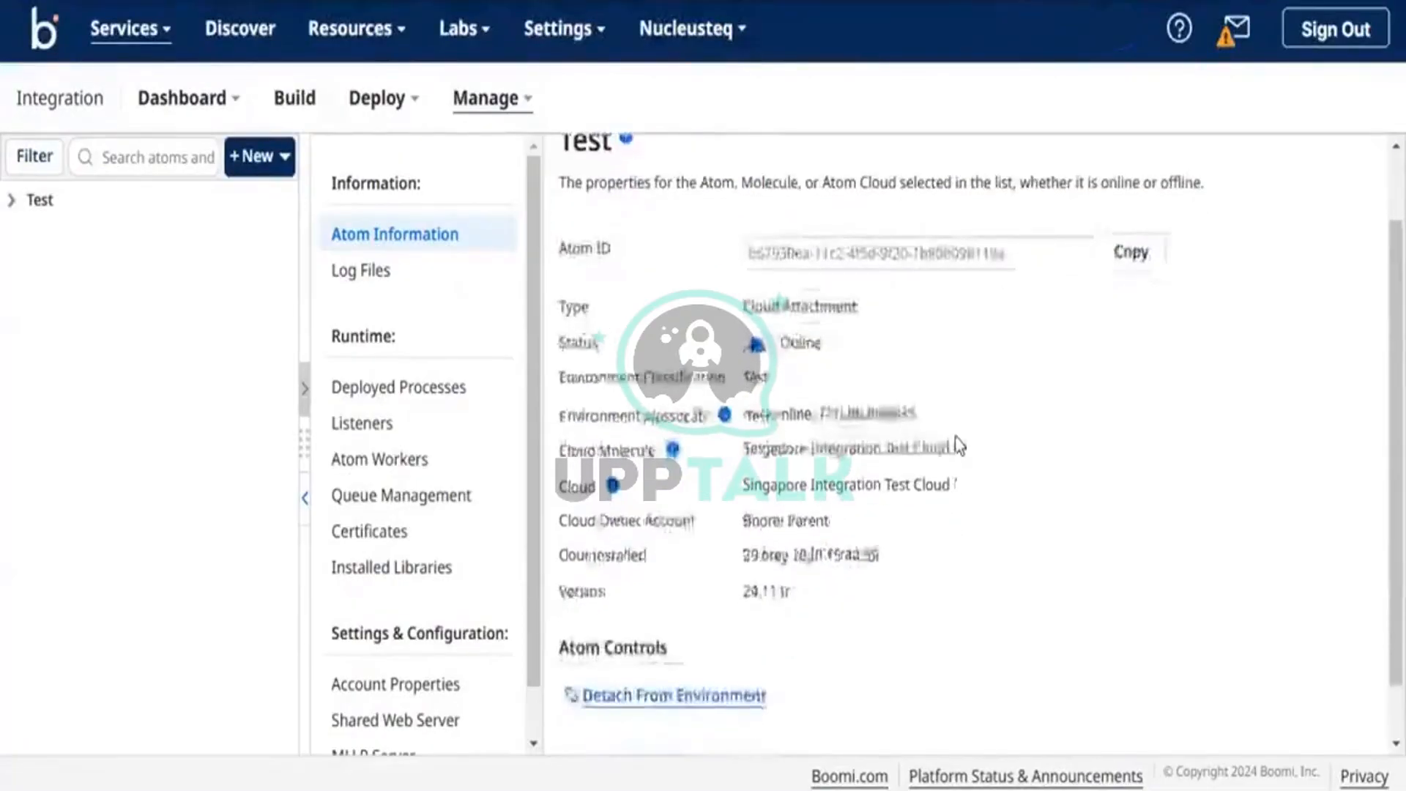
scroll(959, 445, "up", 1)
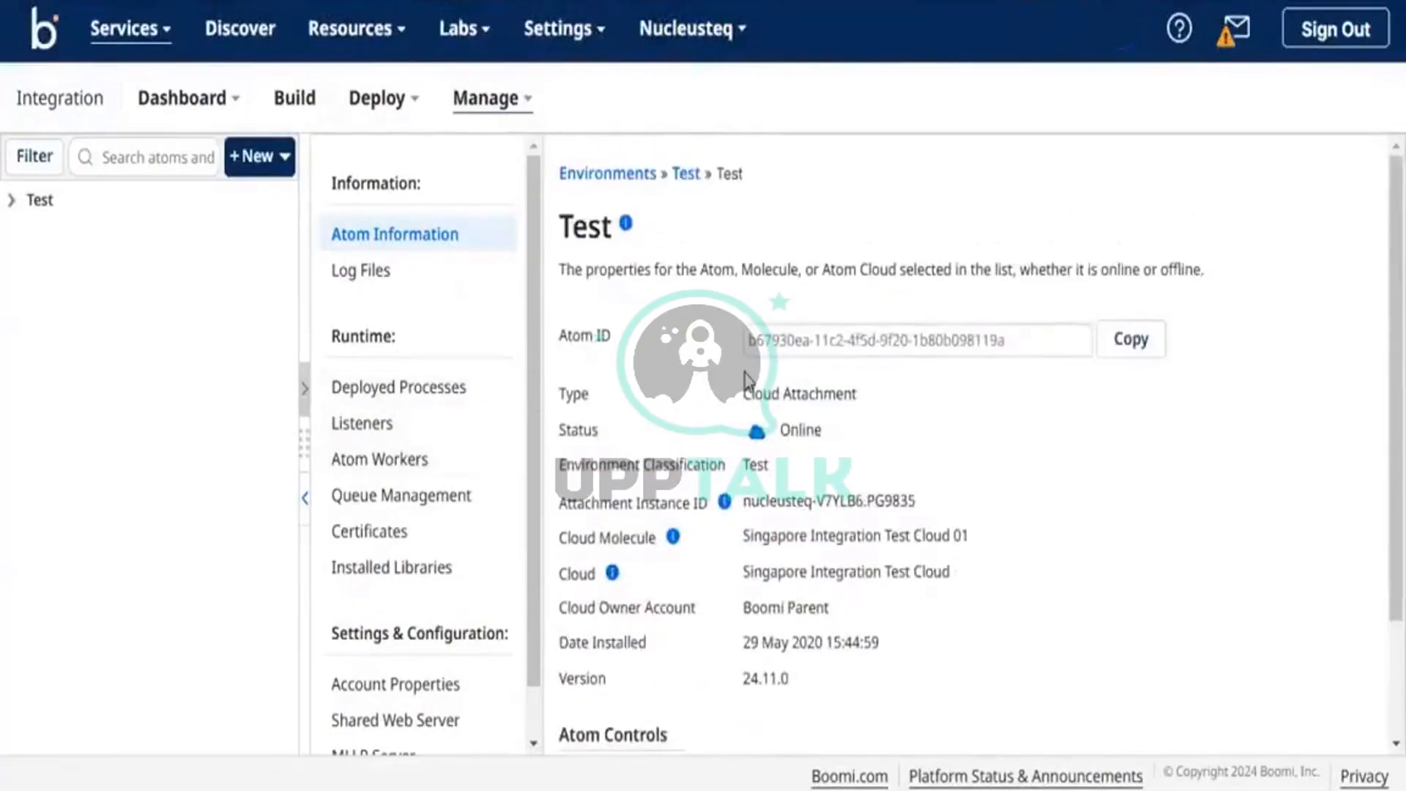
scroll(745, 381, "down", 1)
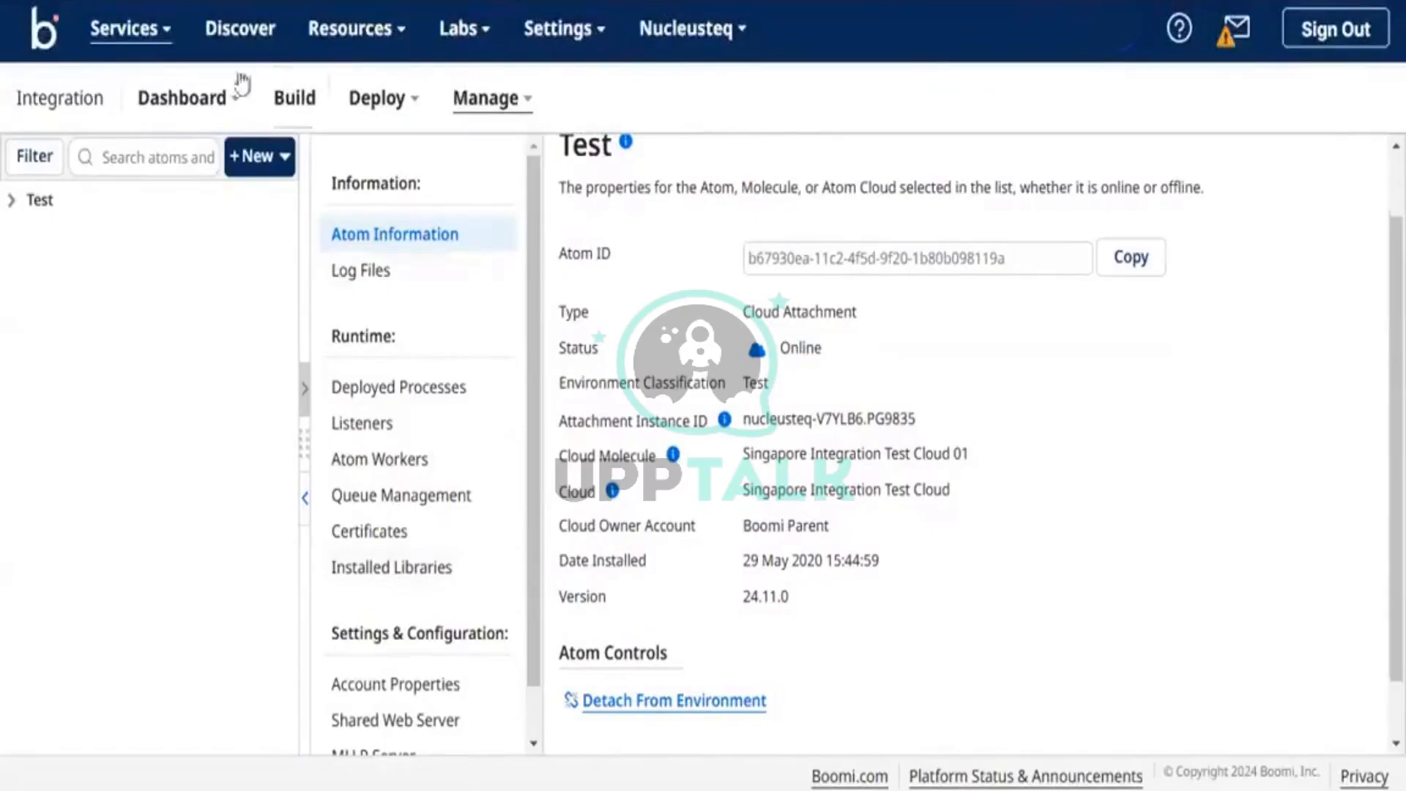
Return to the New Process canvas and add a Message step with default settings after the Start step
left_click(312, 113)
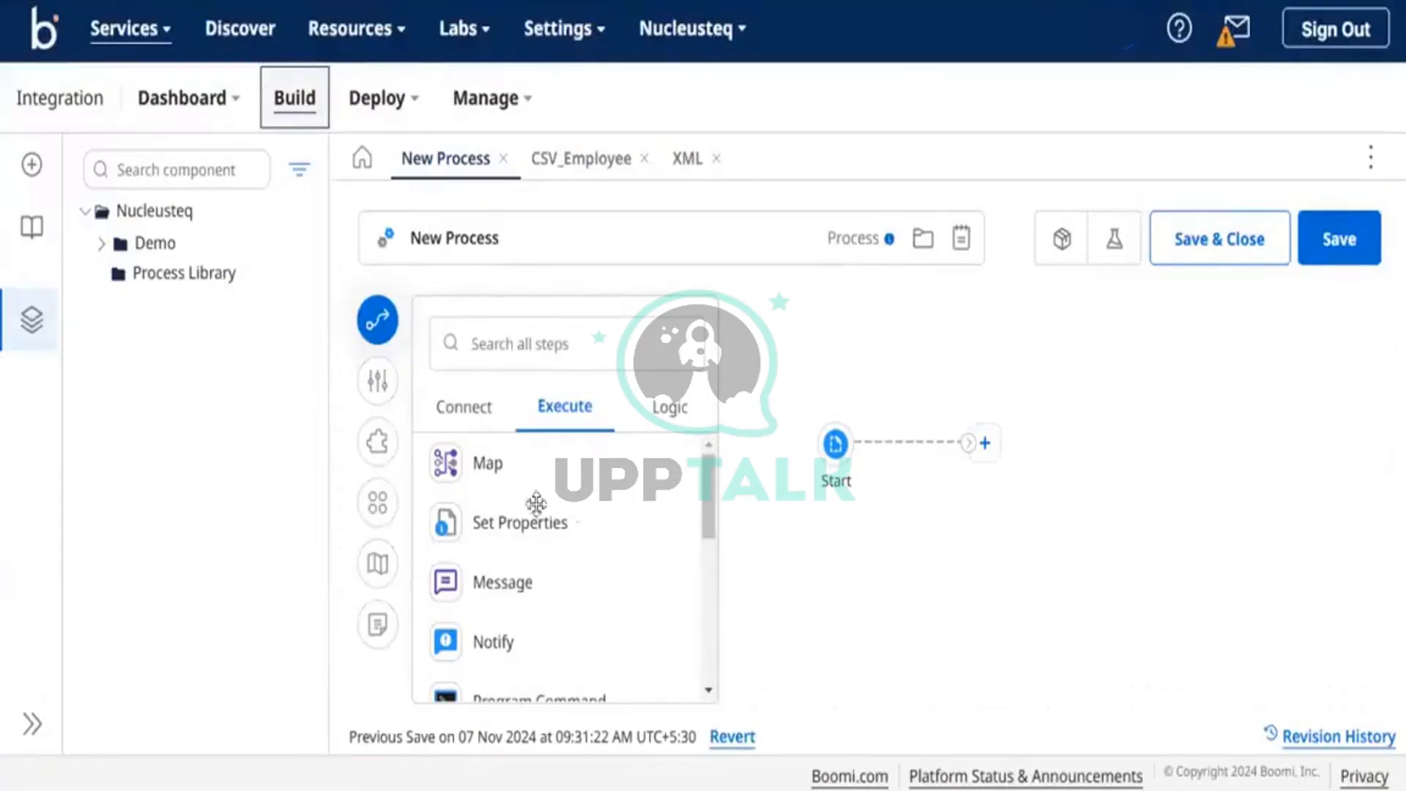
left_click_drag(555, 596, 1075, 481)
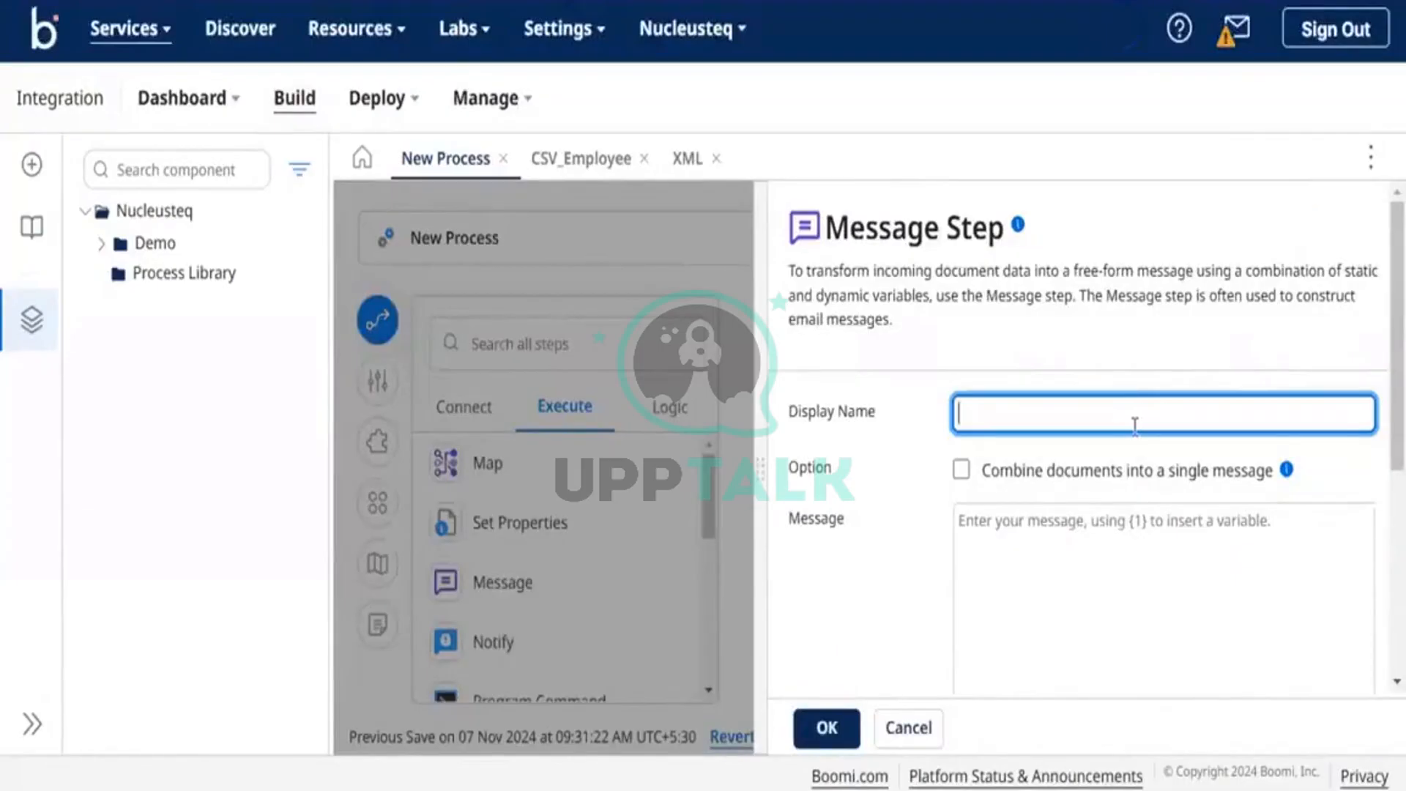
left_click(827, 728)
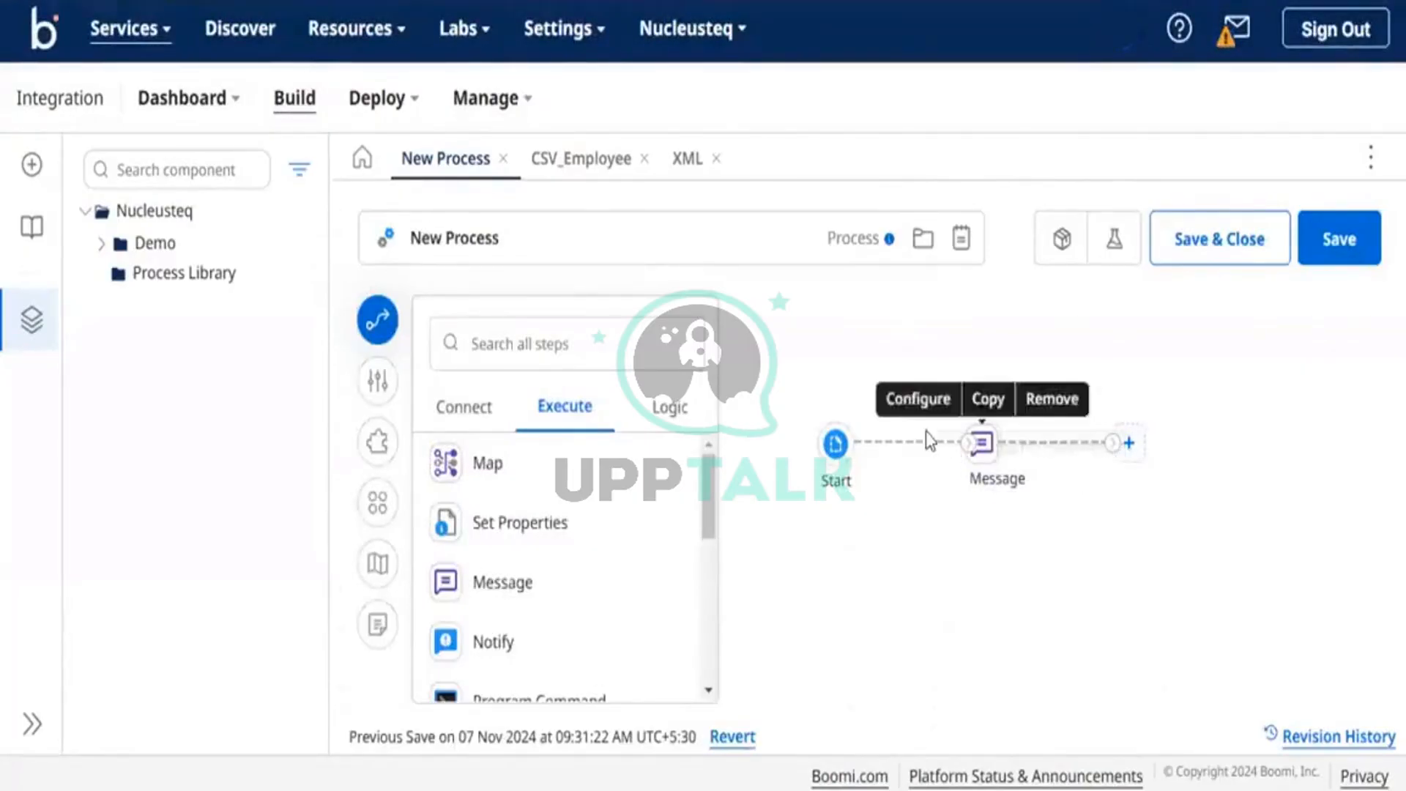
mouse_move(1133, 450)
left_mouse_down()
mouse_move(925, 448)
mouse_move(978, 476)
mouse_move(1020, 417)
mouse_move(1066, 455)
mouse_move(1118, 443)
left_mouse_up()
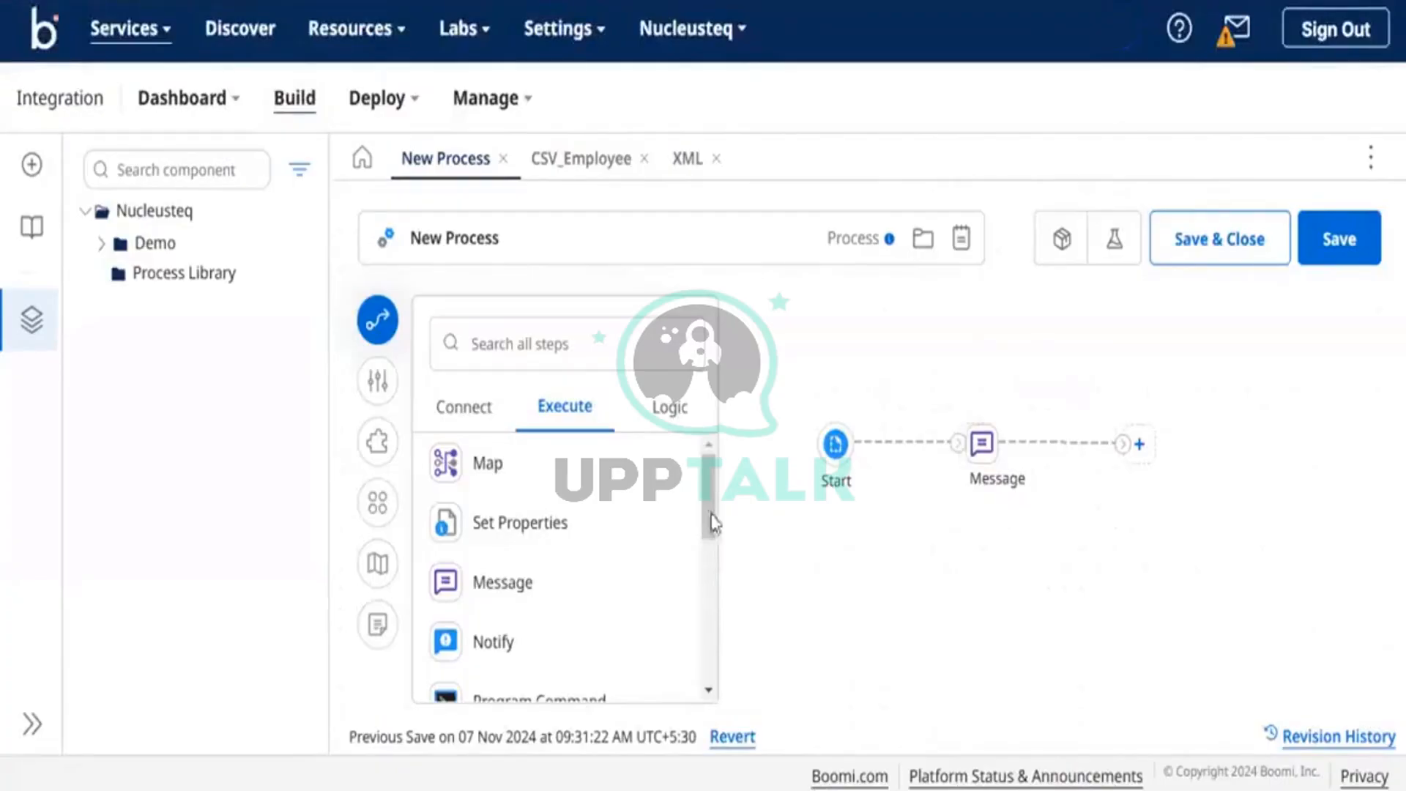
Add a Map step to the canvas without configuring it and place it at the end of the Message step's path
left_click_drag(523, 486, 976, 617)
left_click(897, 727)
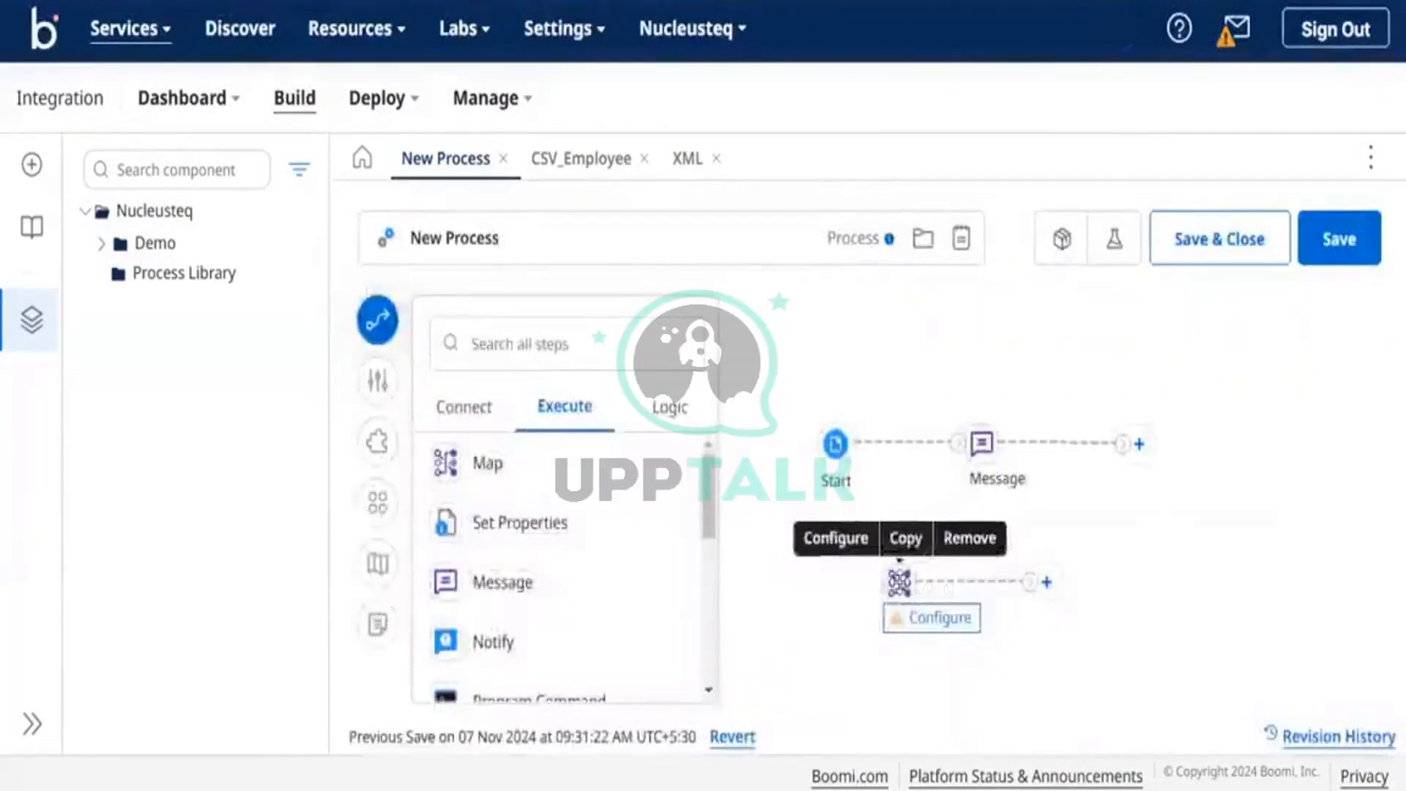
double_click(899, 583)
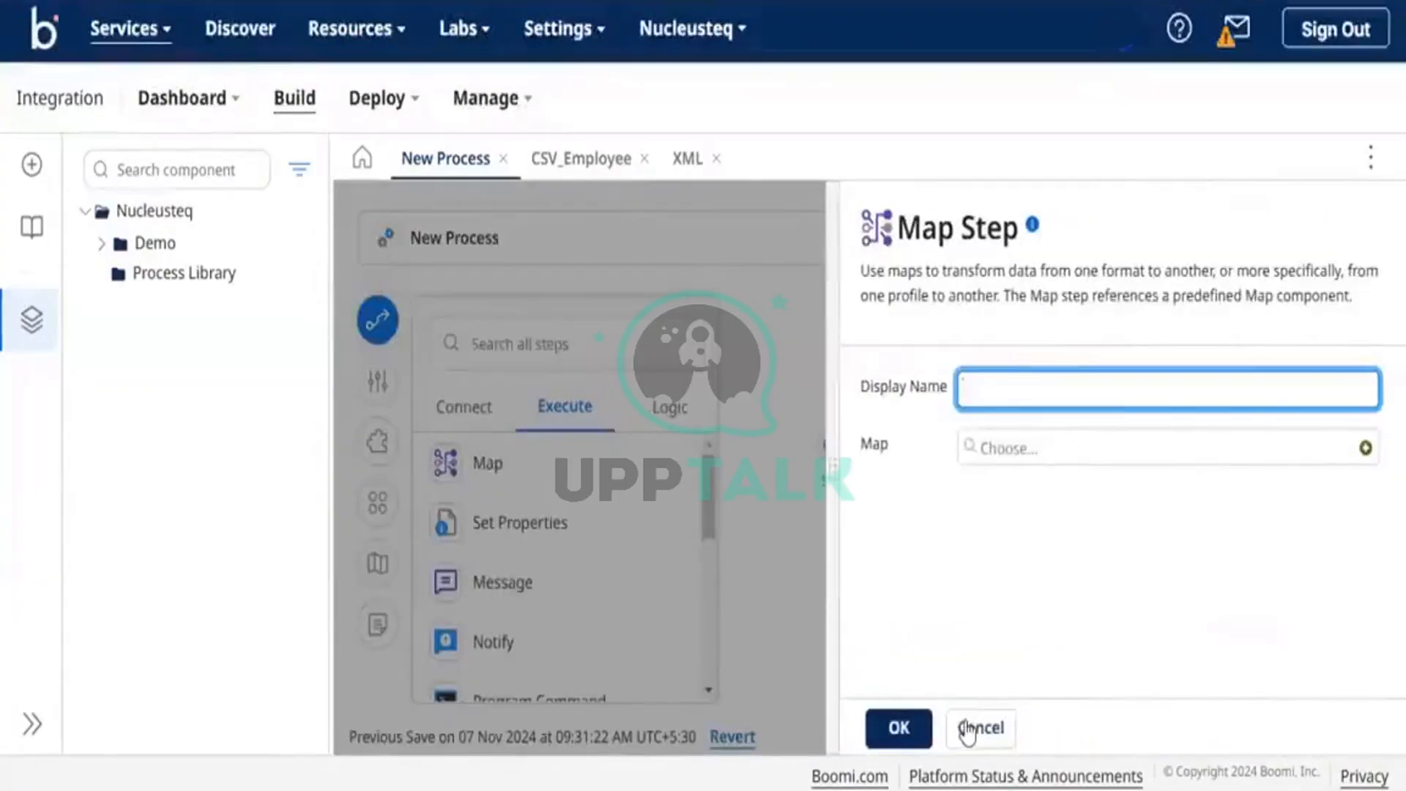
left_click(981, 727)
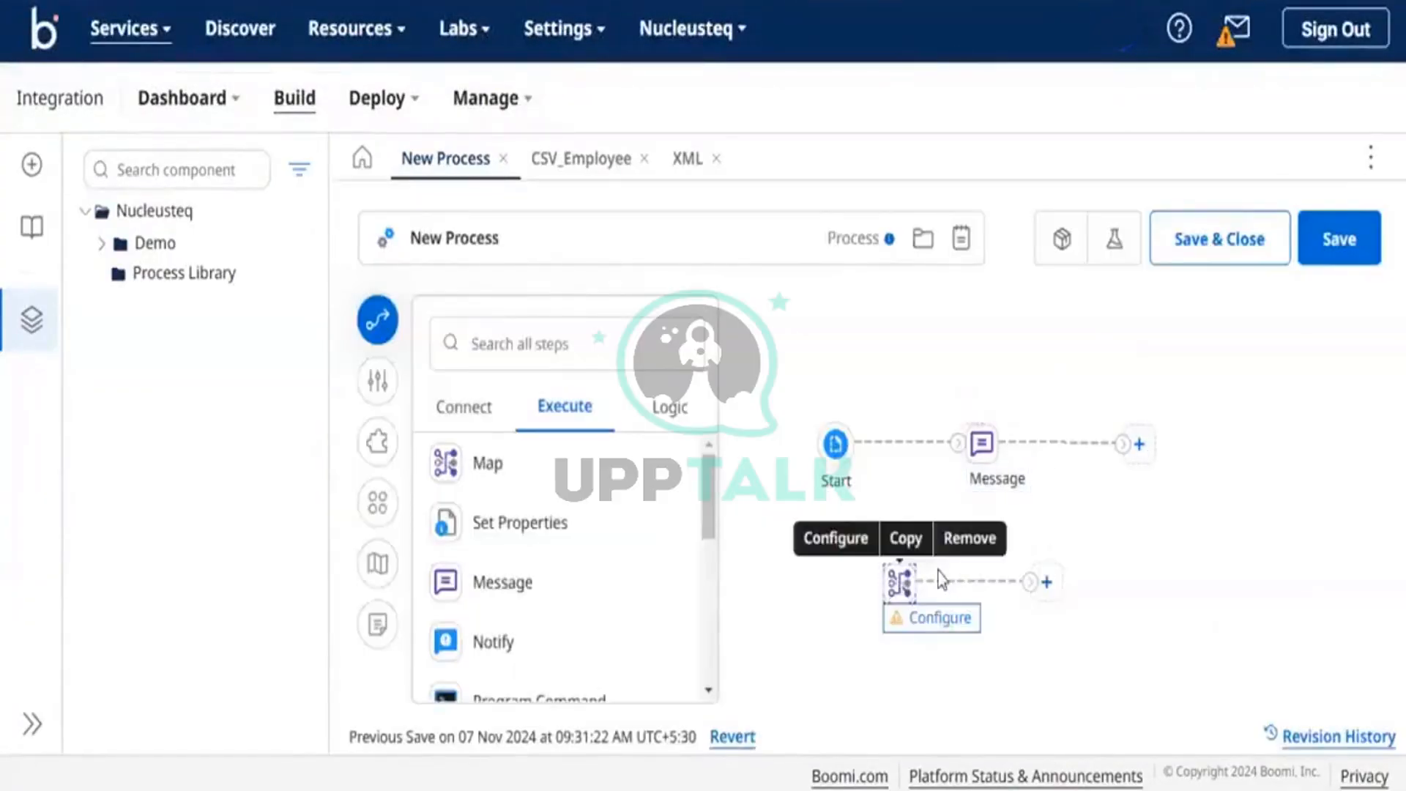
mouse_move(901, 579)
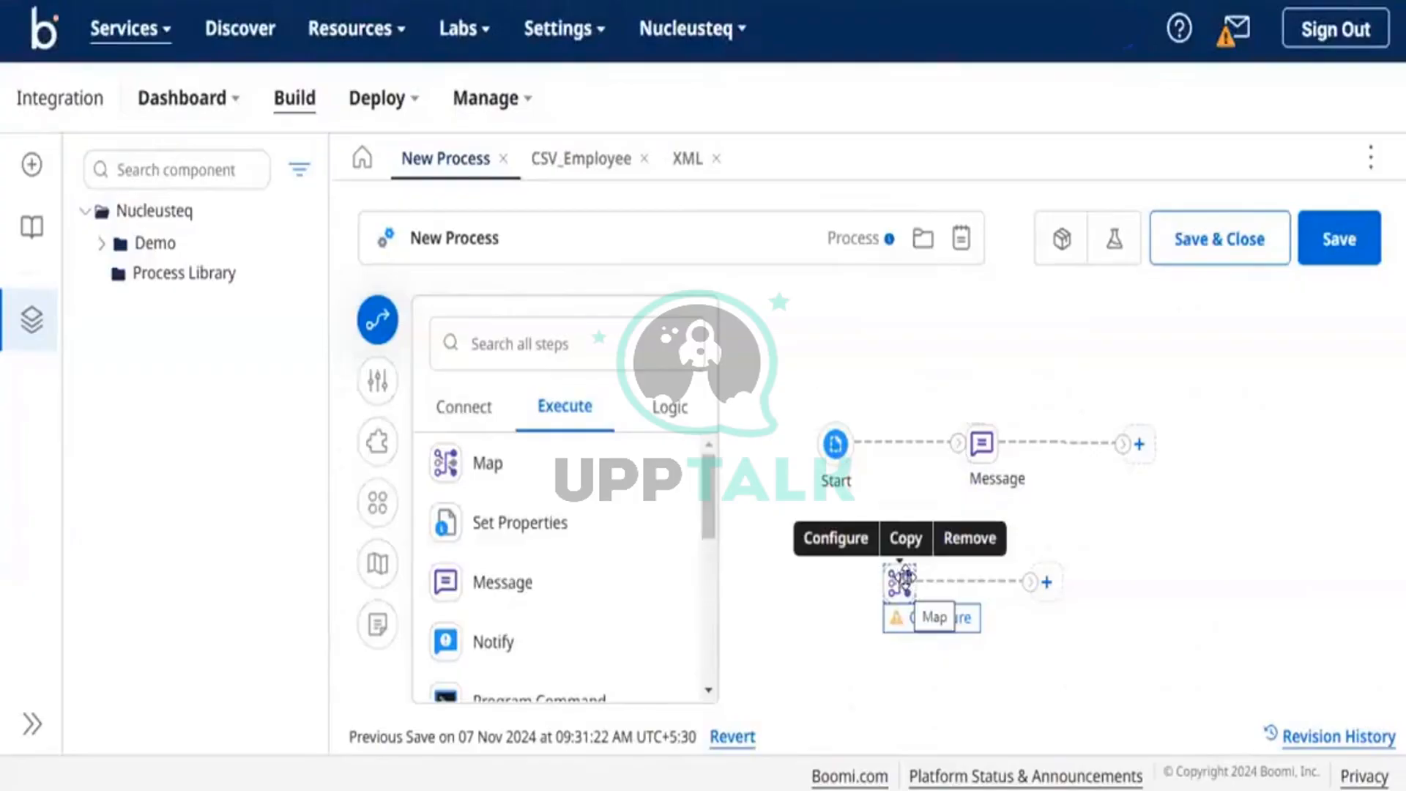
left_click_drag(889, 578, 1087, 453)
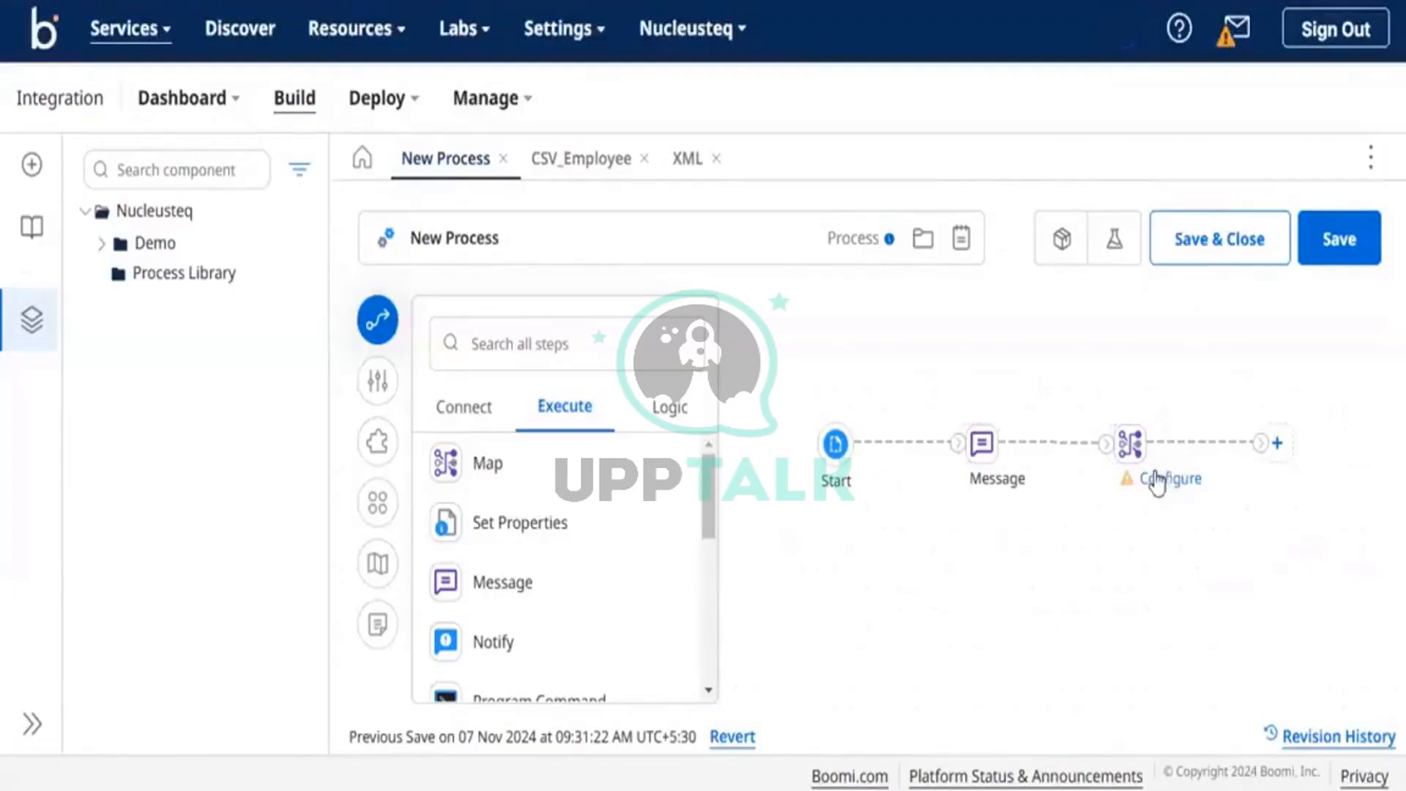
Reposition the Map step below the Message step's path and connect the Message step to it
mouse_move(1116, 451)
mouse_move(1106, 443)
left_mouse_down()
mouse_move(1124, 443)
mouse_move(1152, 545)
mouse_move(1179, 449)
mouse_move(1131, 449)
left_mouse_up()
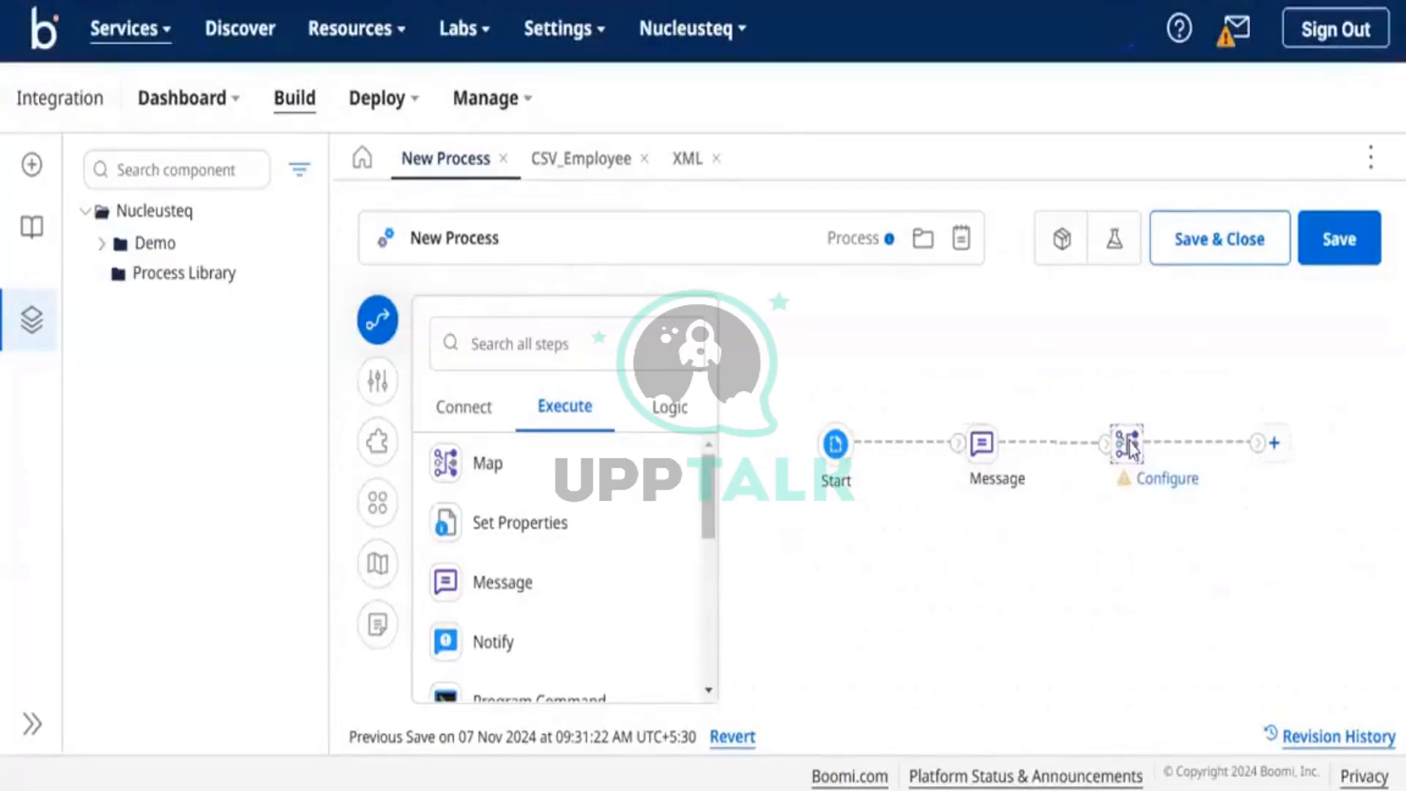
left_click_drag(1134, 450, 1149, 528)
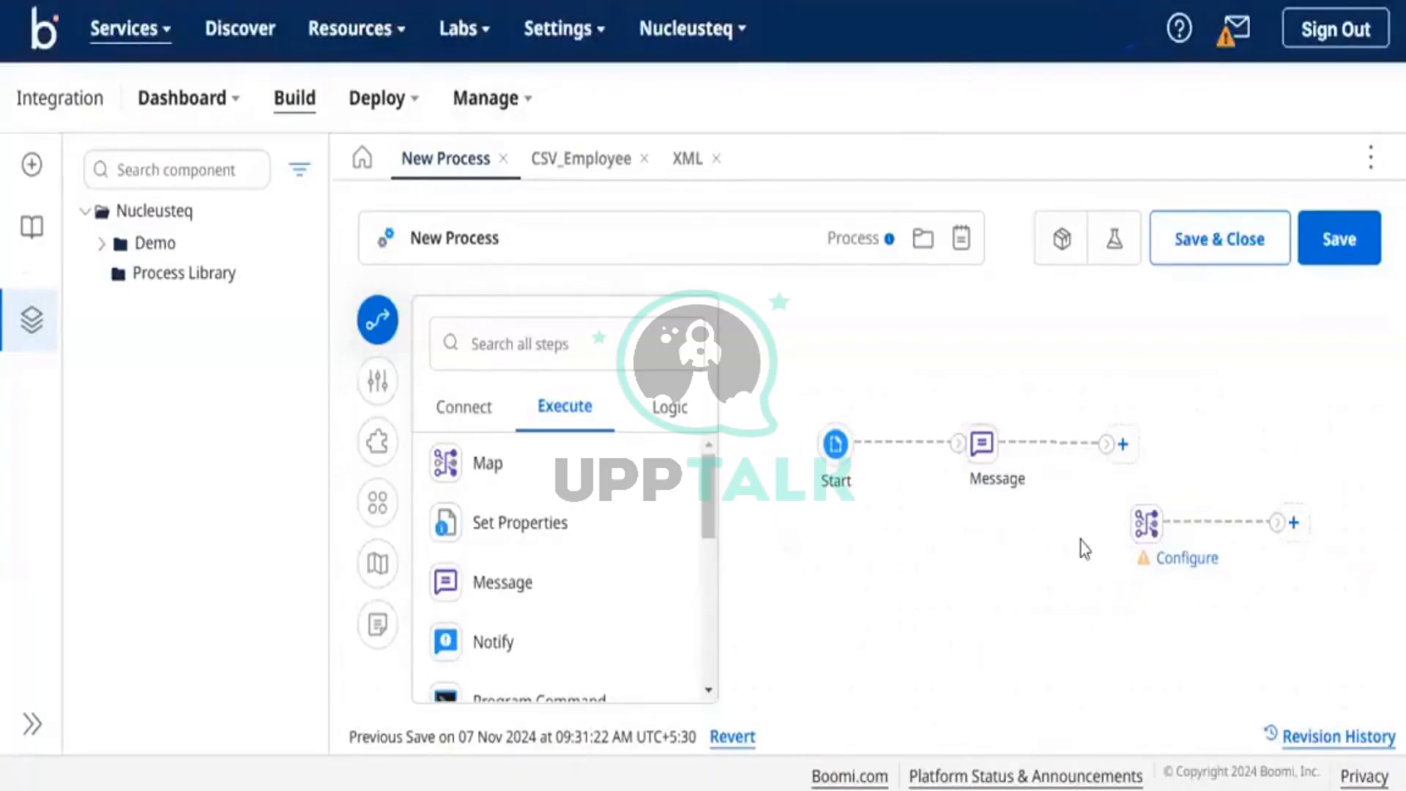
mouse_move(1255, 569)
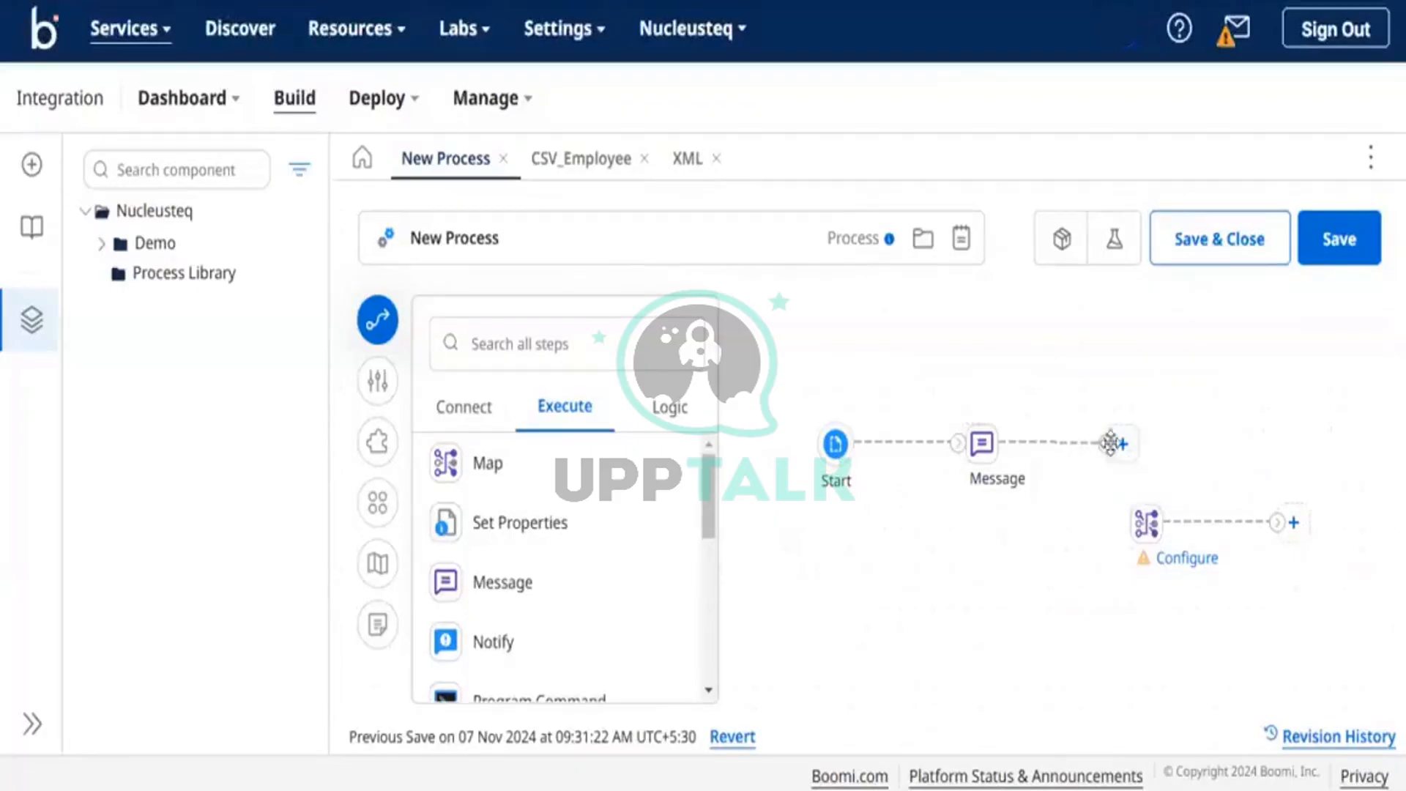
left_click_drag(1112, 443, 1129, 533)
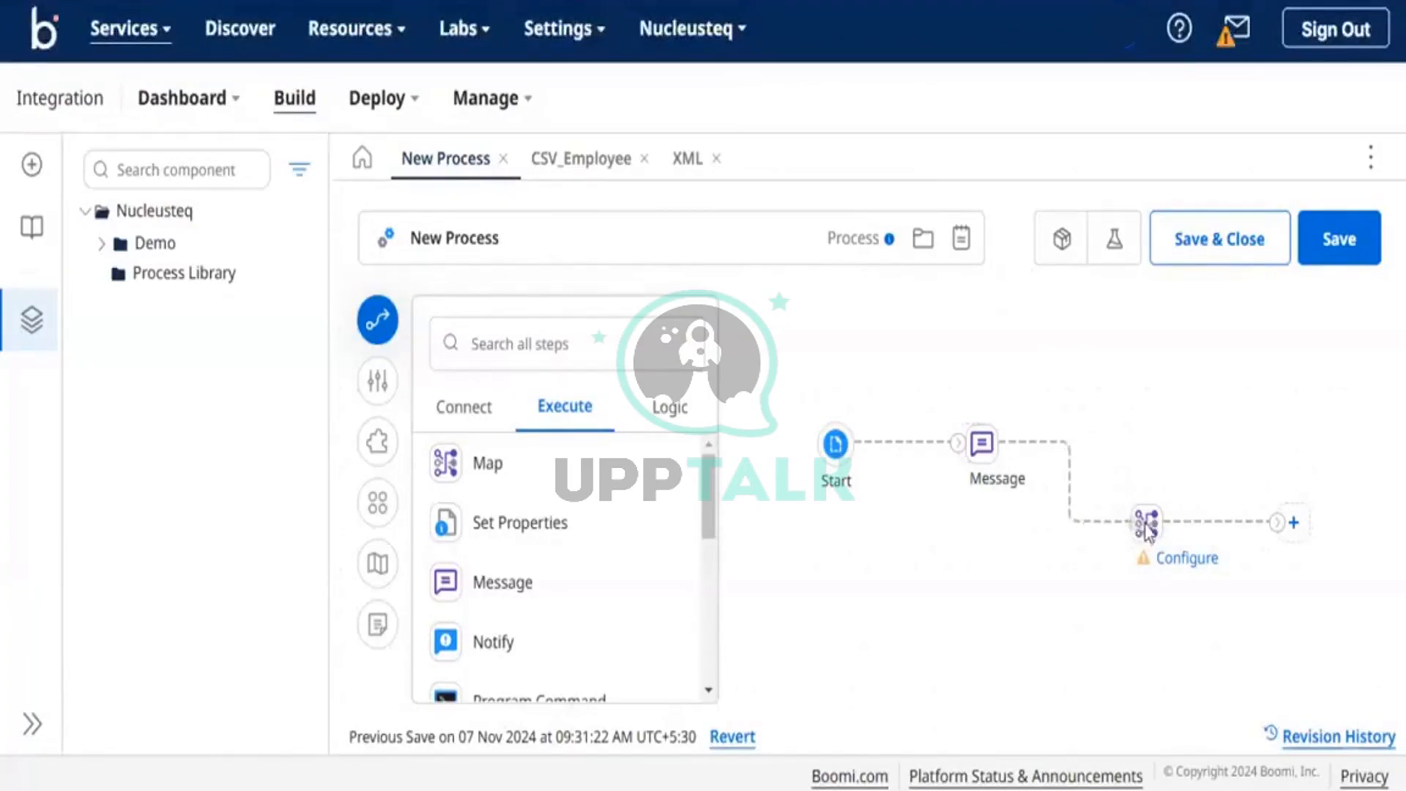
left_click(1146, 525)
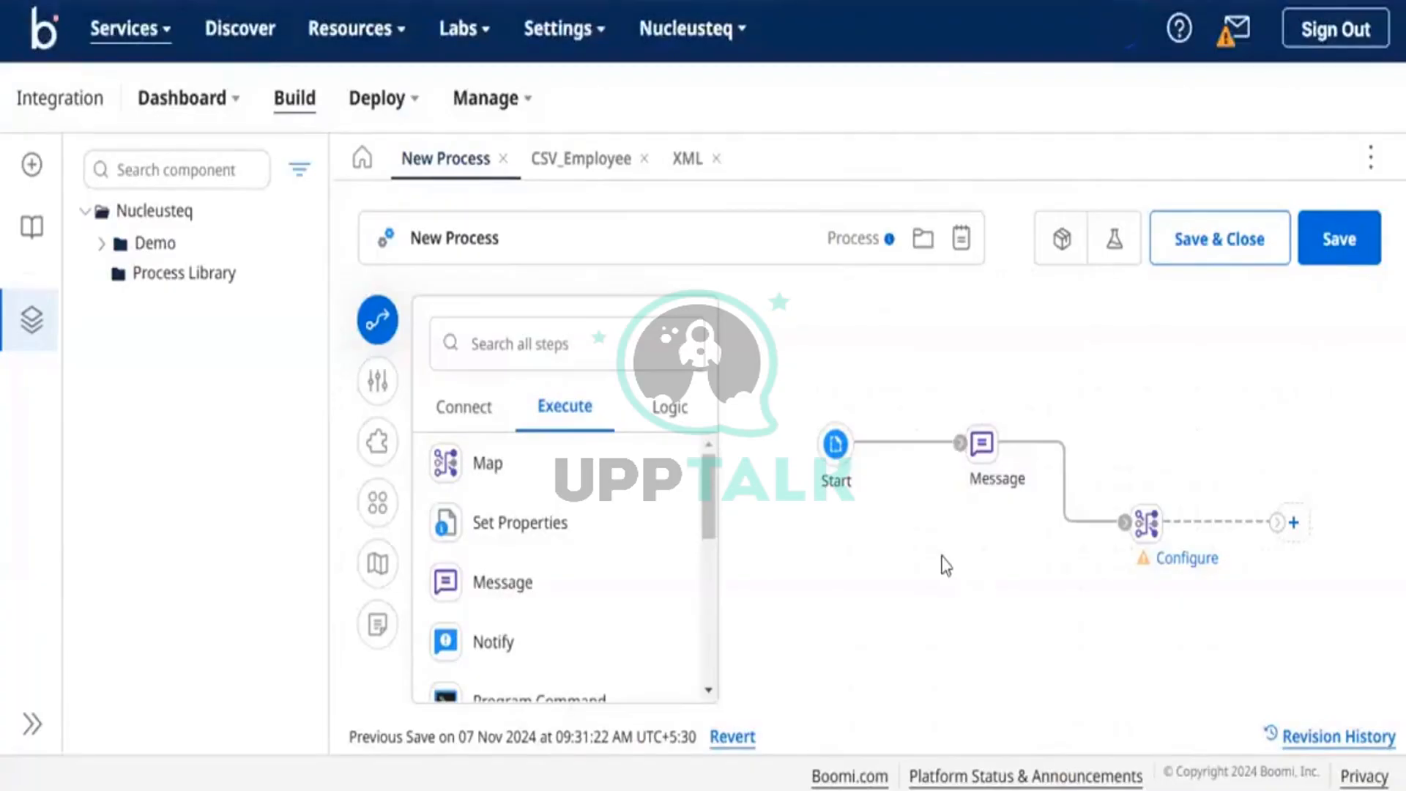
Find the Stop step by searching "stop", add it with default settings, and connect the Map step to it
scroll(653, 609, "down", 1)
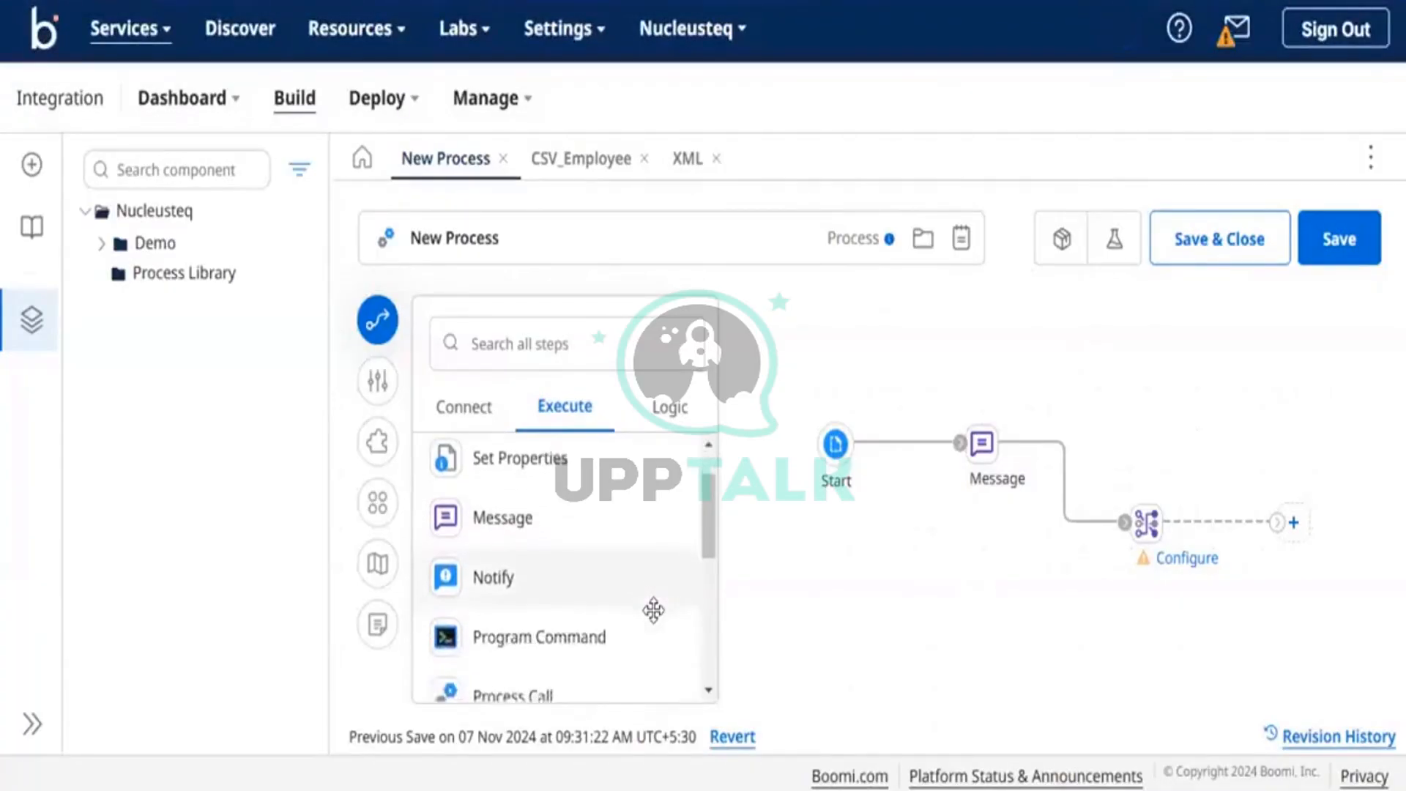
scroll(653, 609, "up", 1)
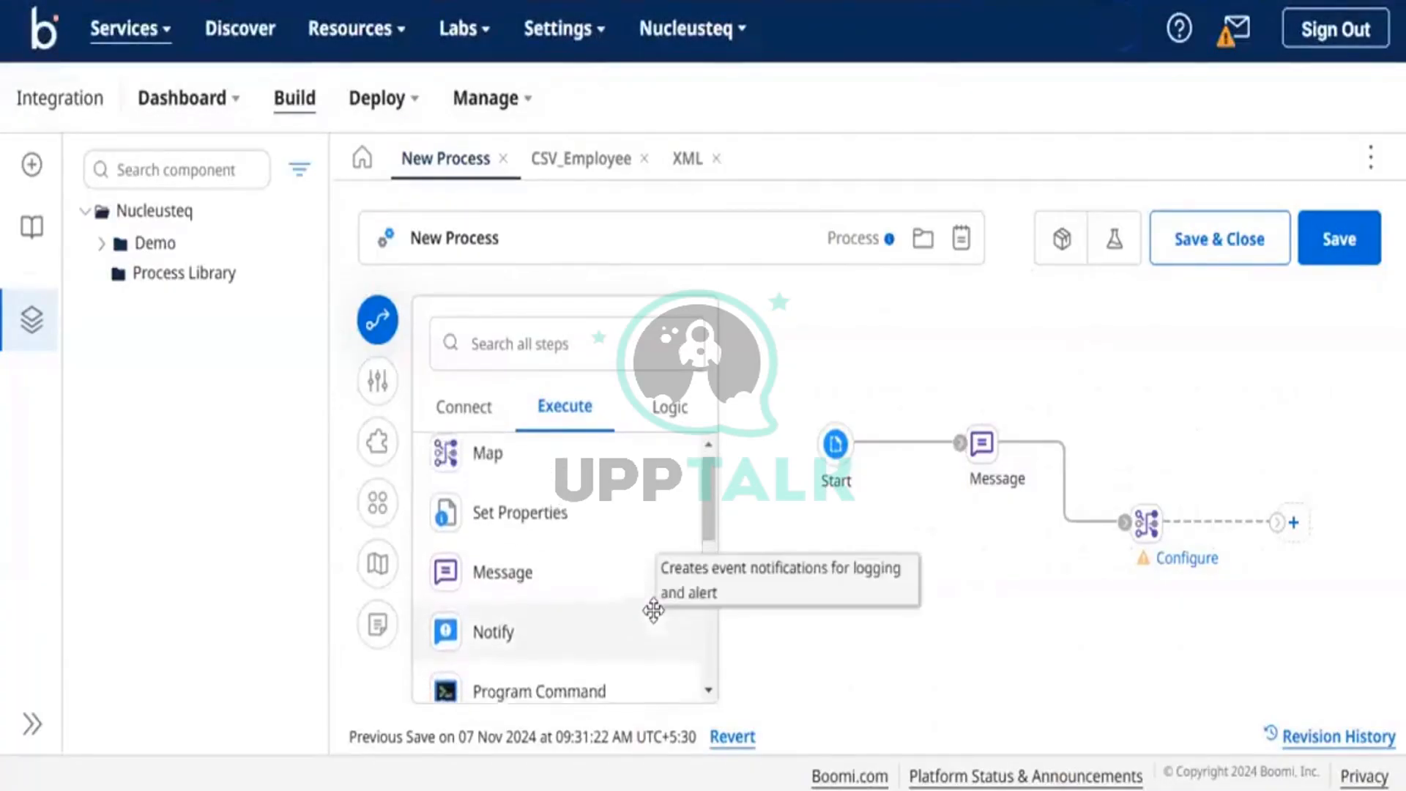
left_click(561, 353)
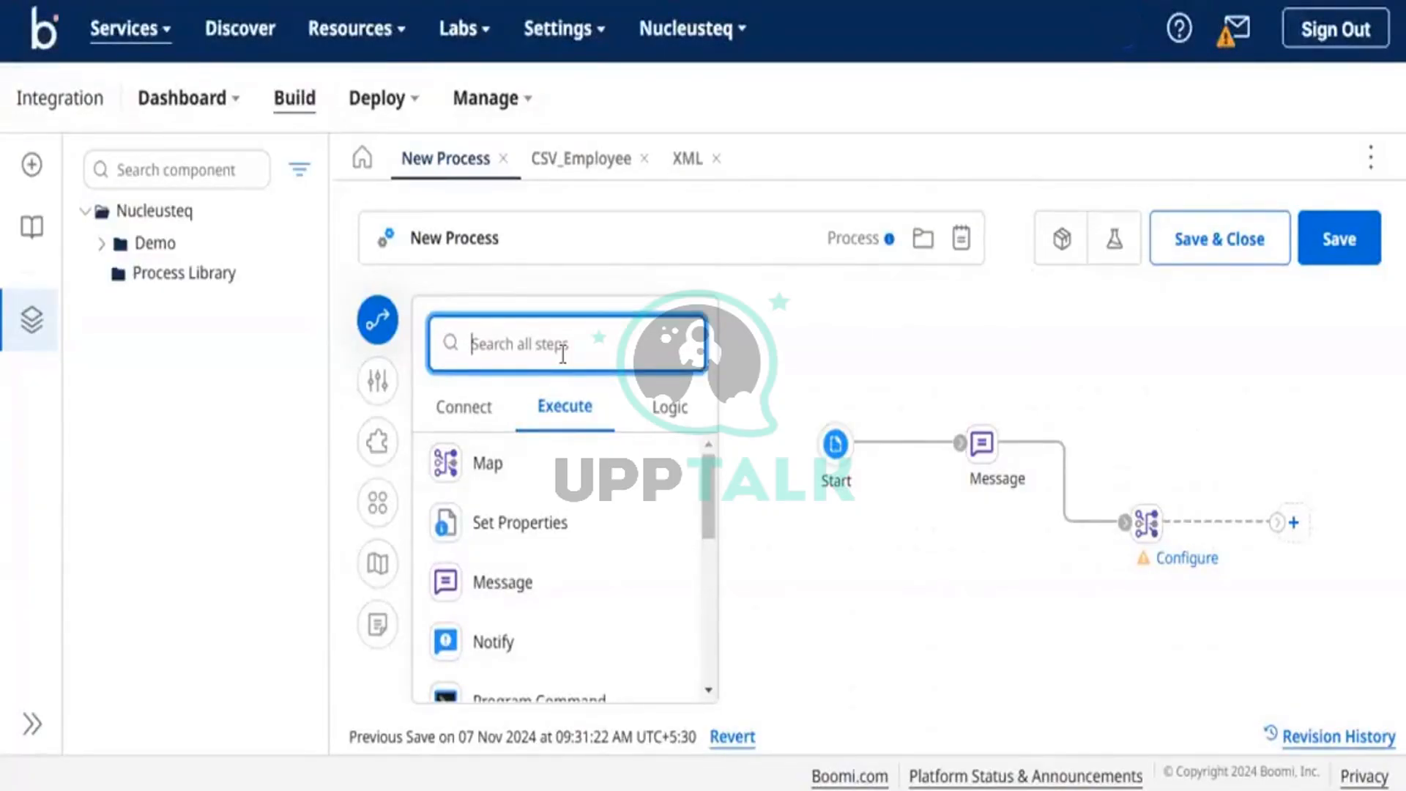
type("stop")
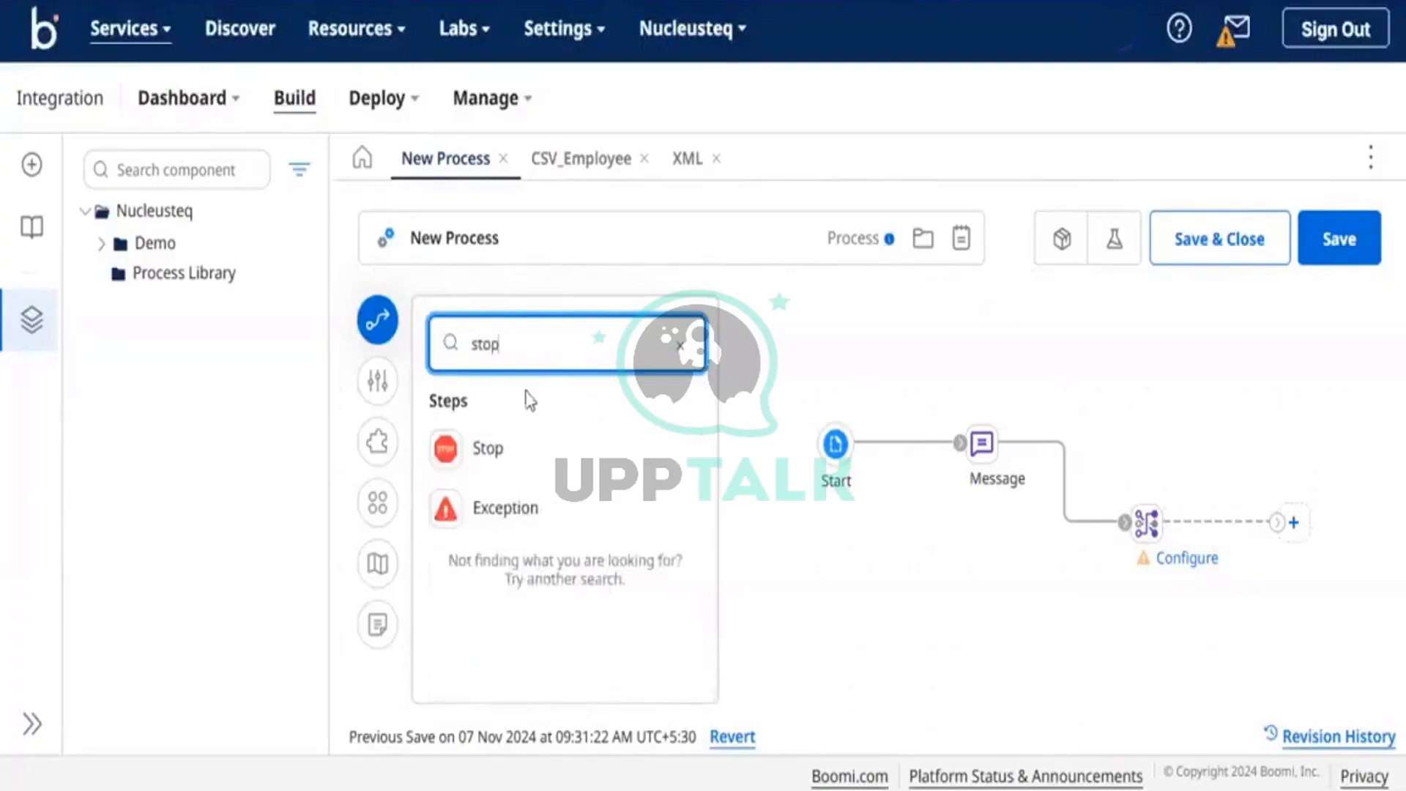
left_click_drag(493, 432, 937, 599)
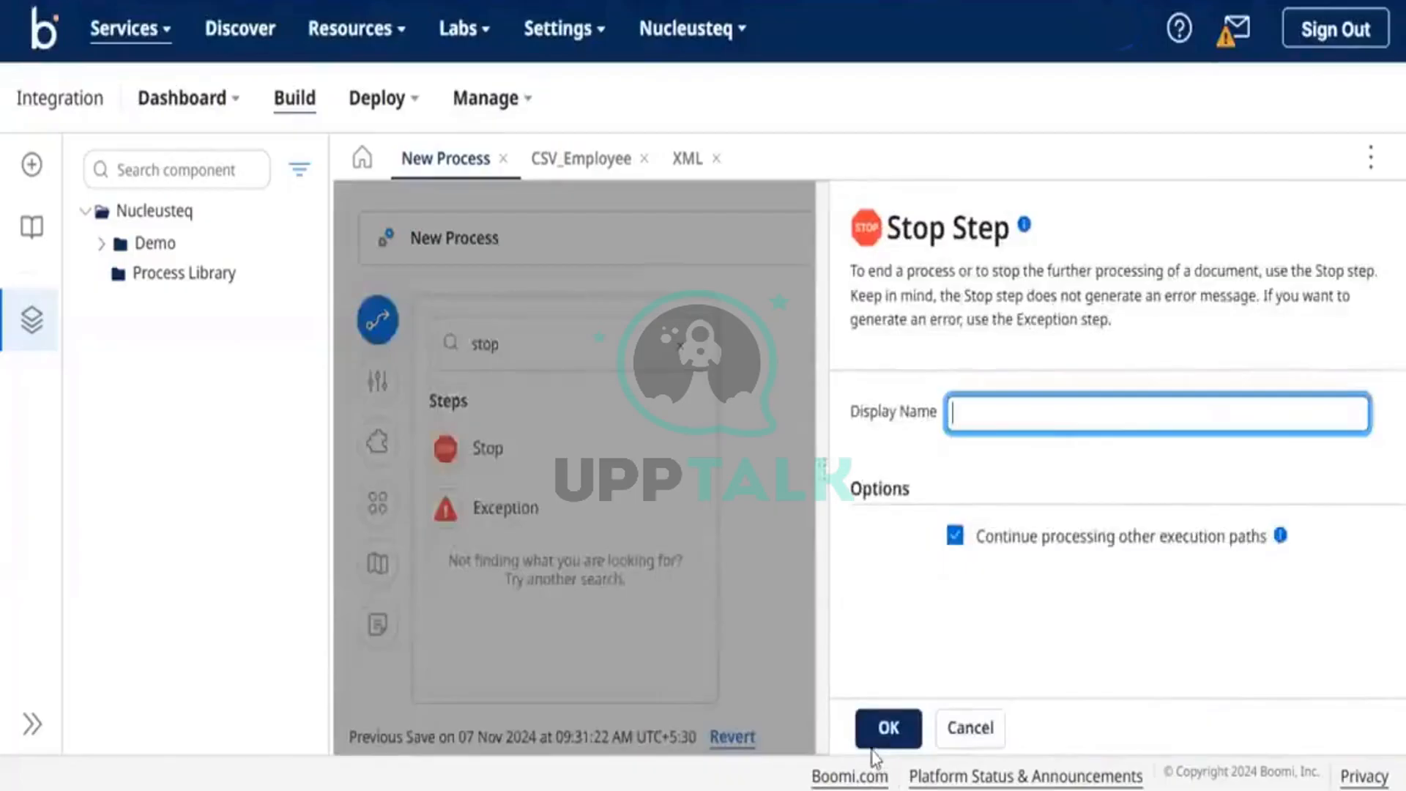
left_click(888, 728)
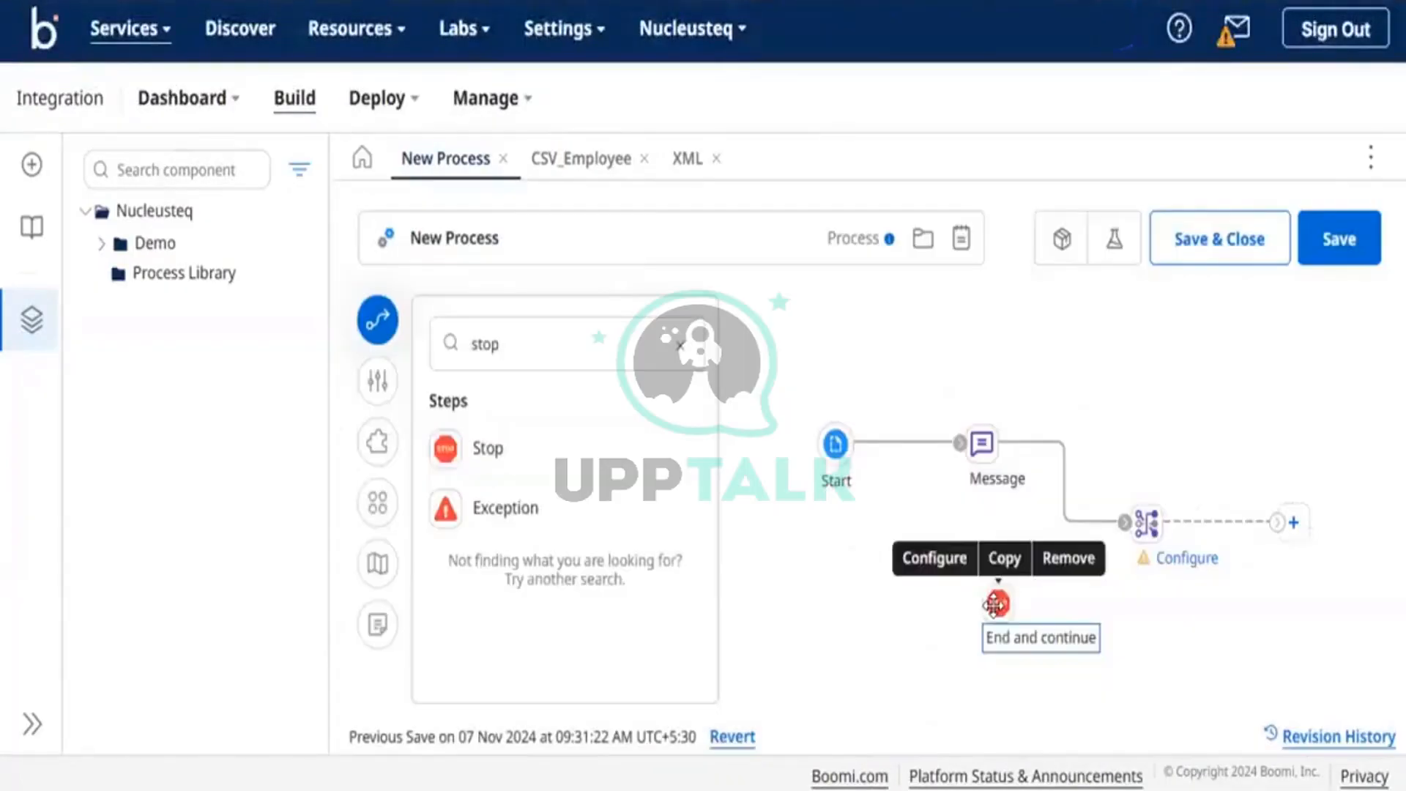
left_click_drag(994, 605, 1068, 528)
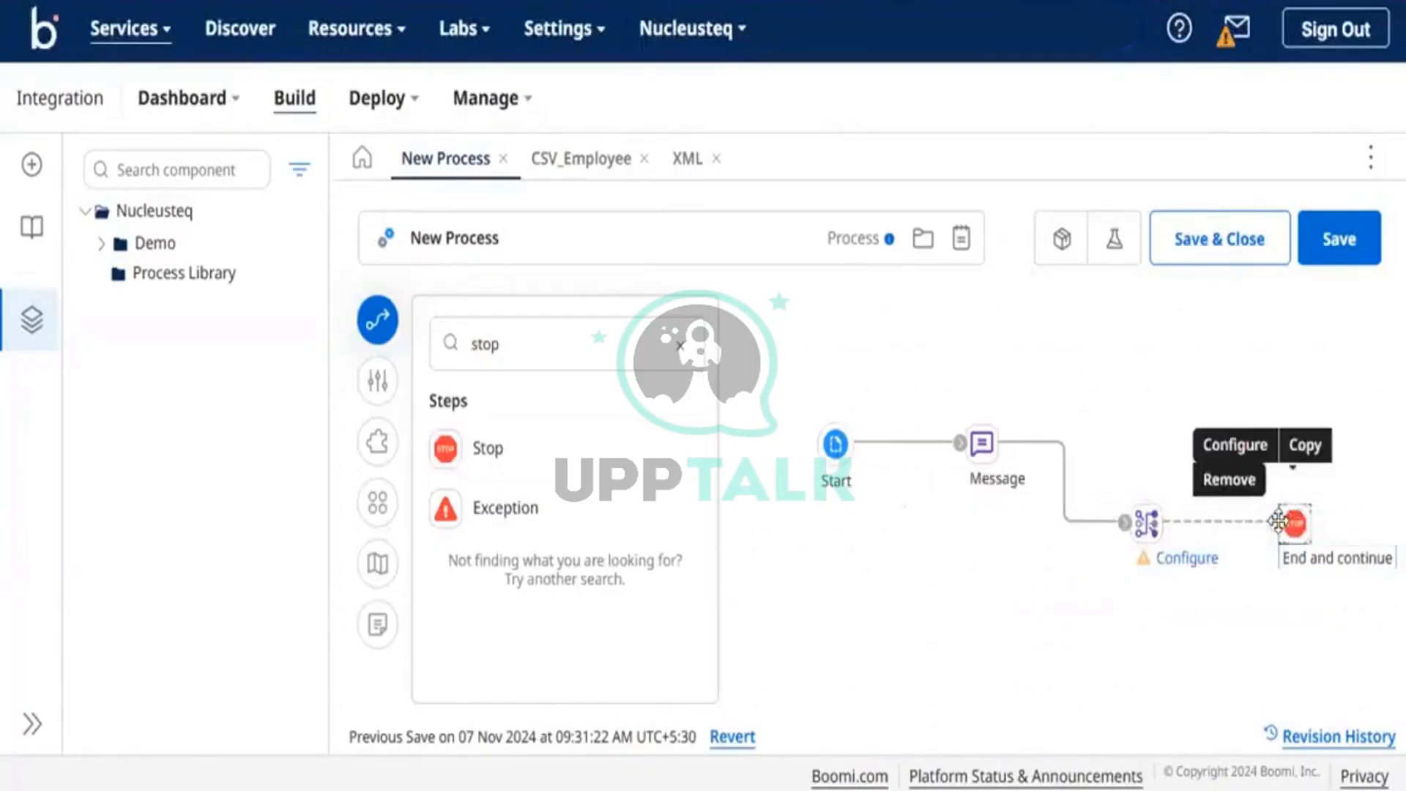
left_click_drag(1278, 521, 1294, 526)
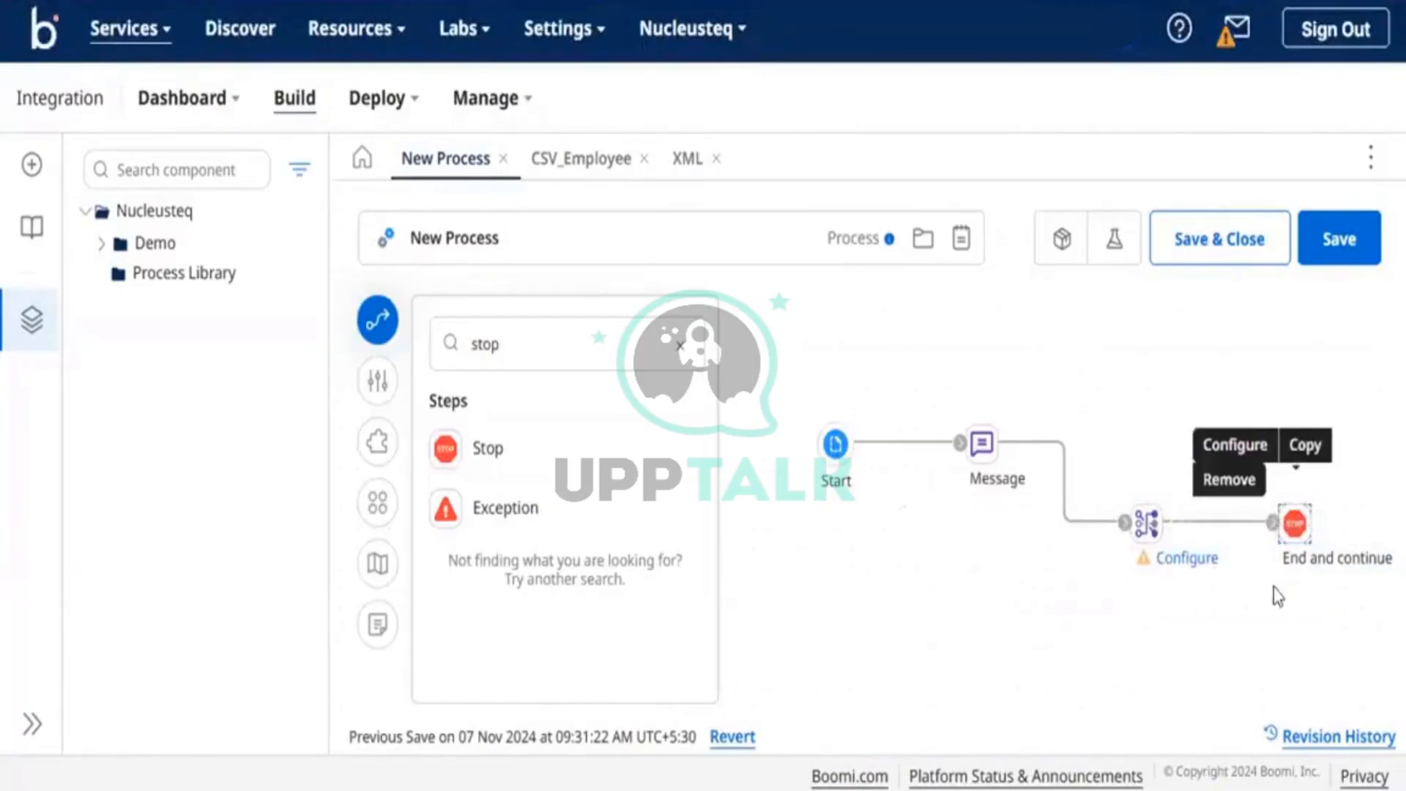
Line up the Map and Stop steps in a straight row with the Message step and save the process
left_click(1146, 524)
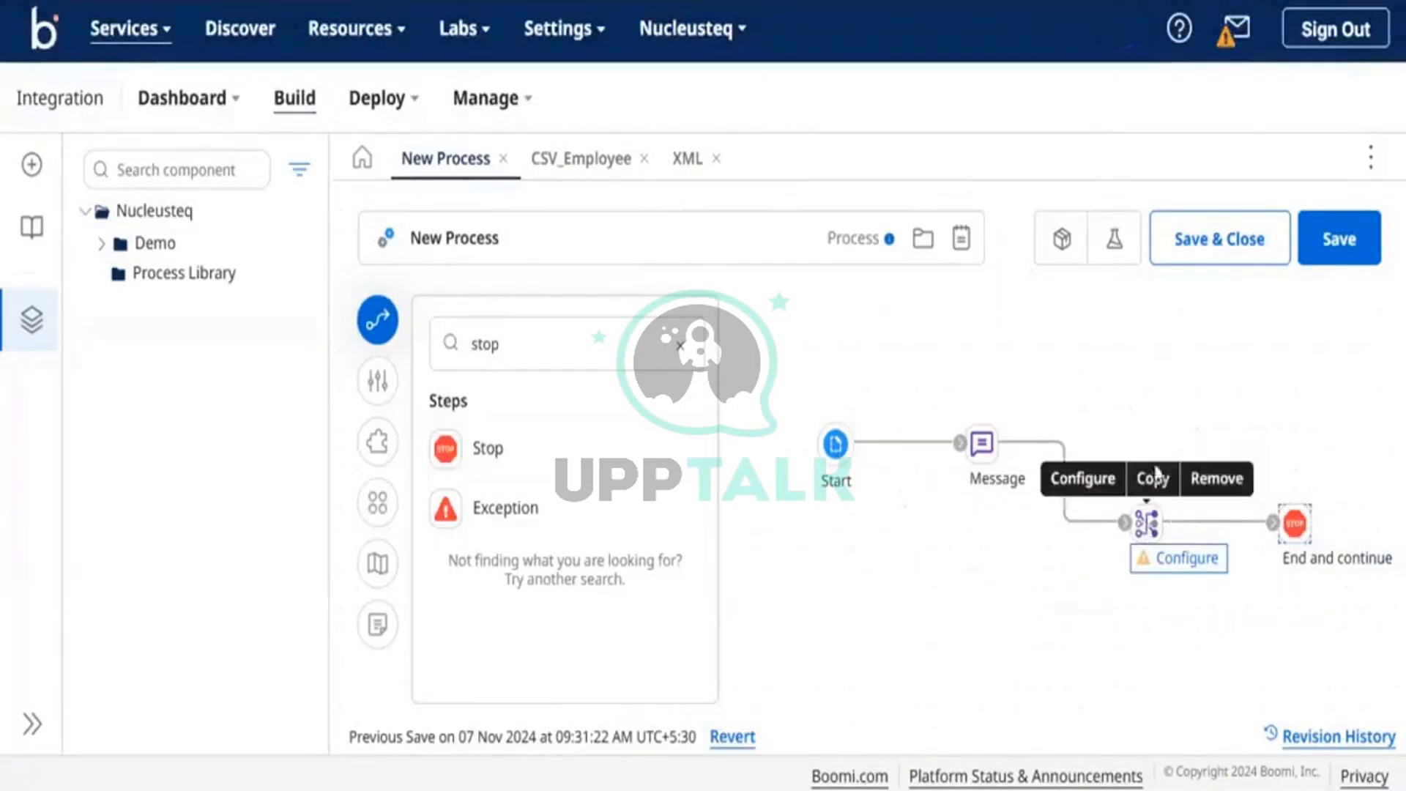
left_click_drag(1146, 523, 1157, 439)
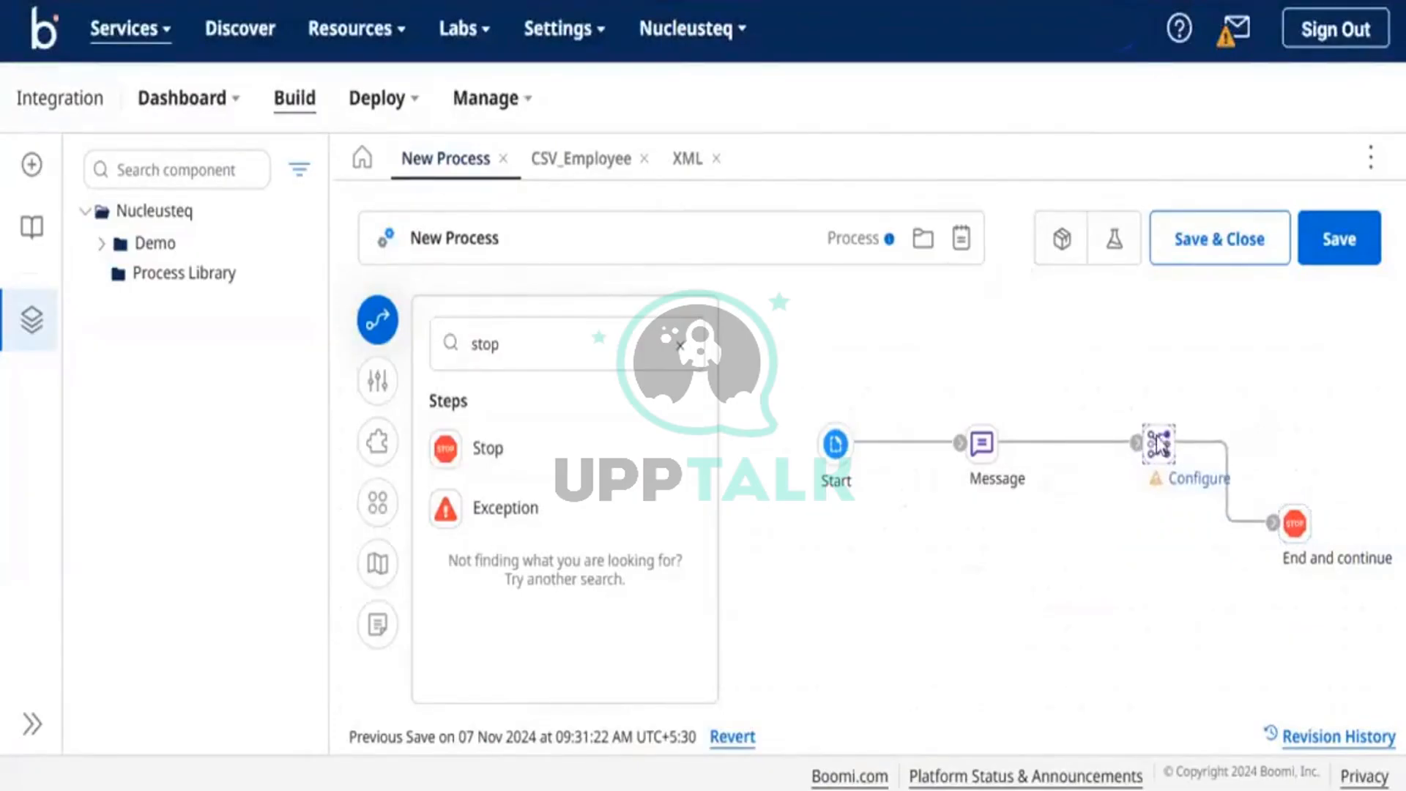
left_click(1159, 448)
left_click(1197, 473)
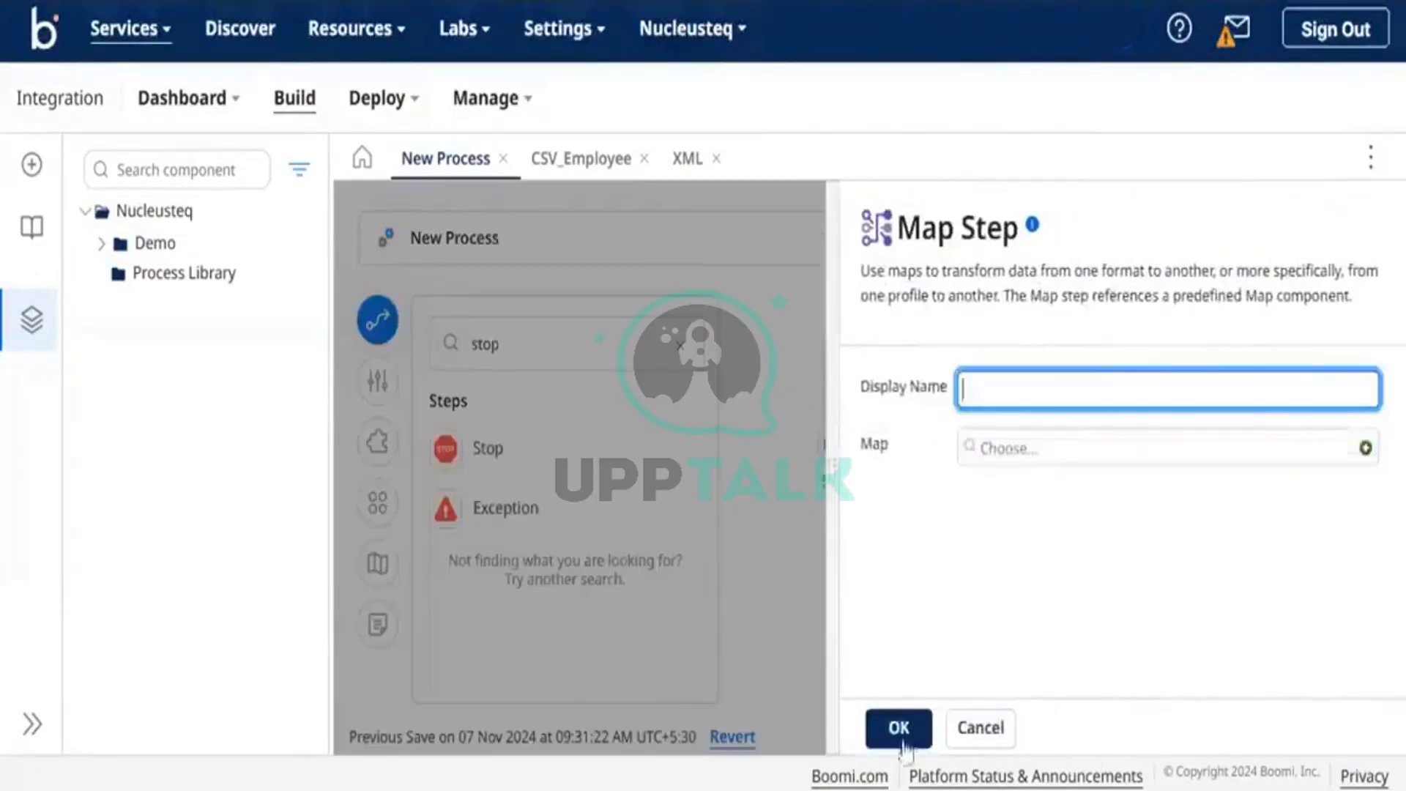
left_click(898, 739)
left_click_drag(329, 498, 162, 513)
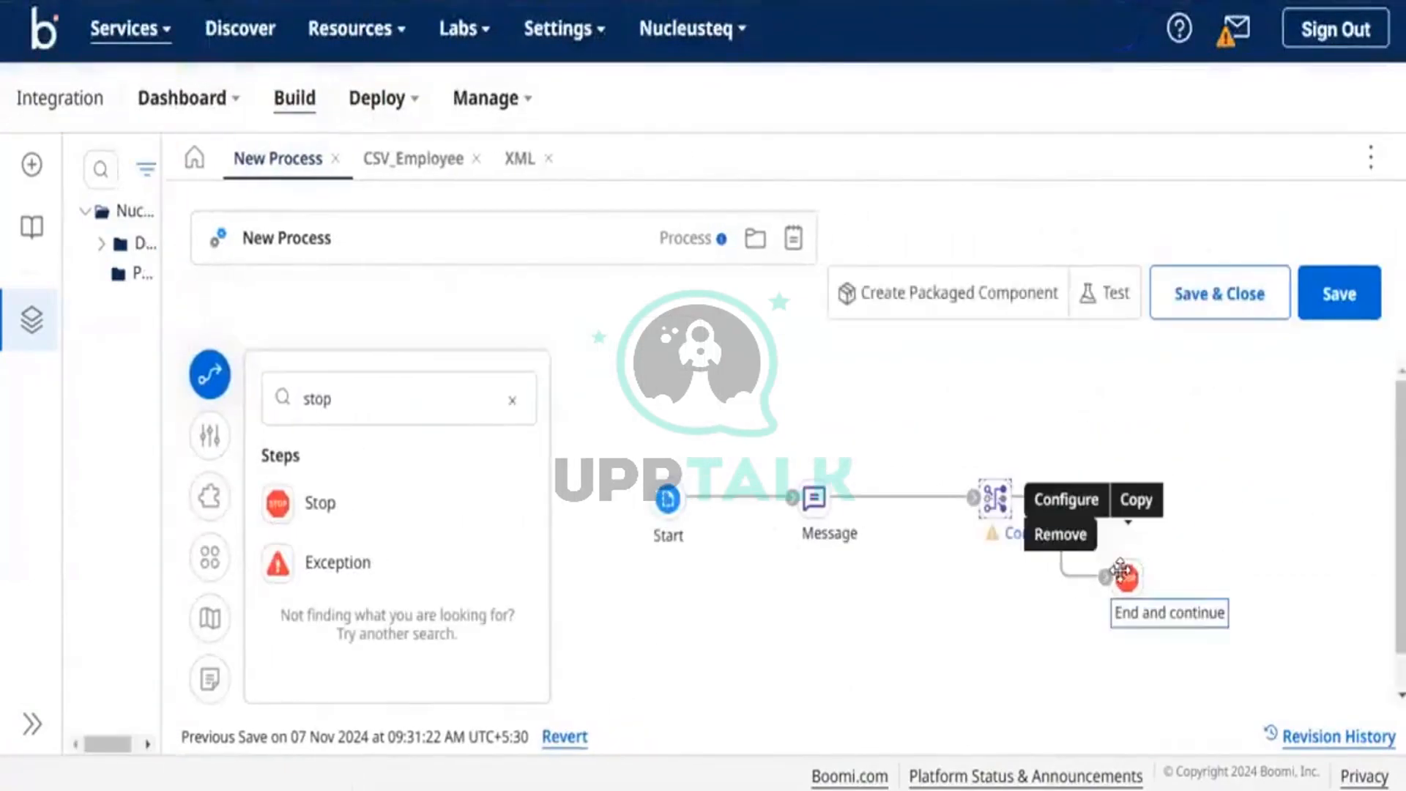
left_click_drag(1177, 555, 1250, 492)
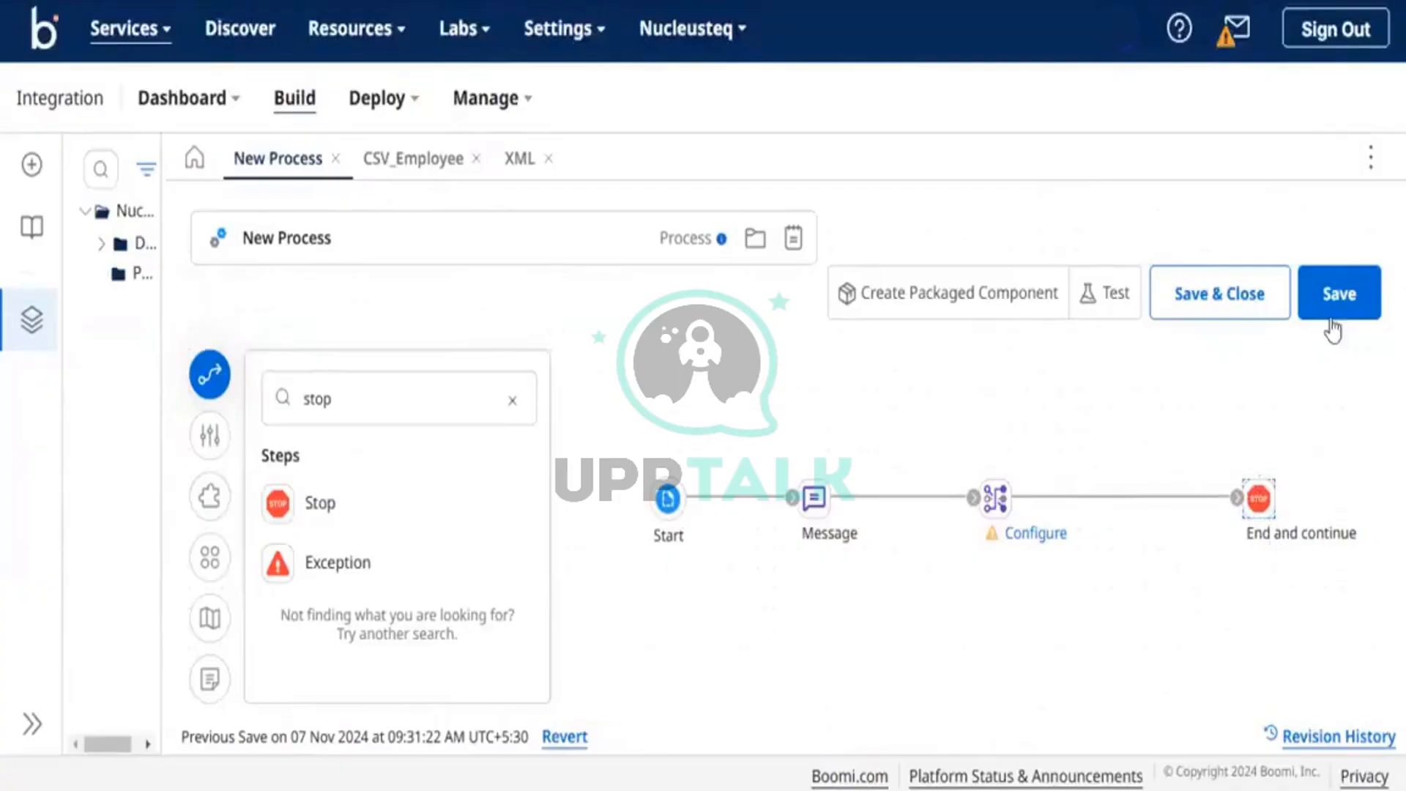
left_click(1340, 295)
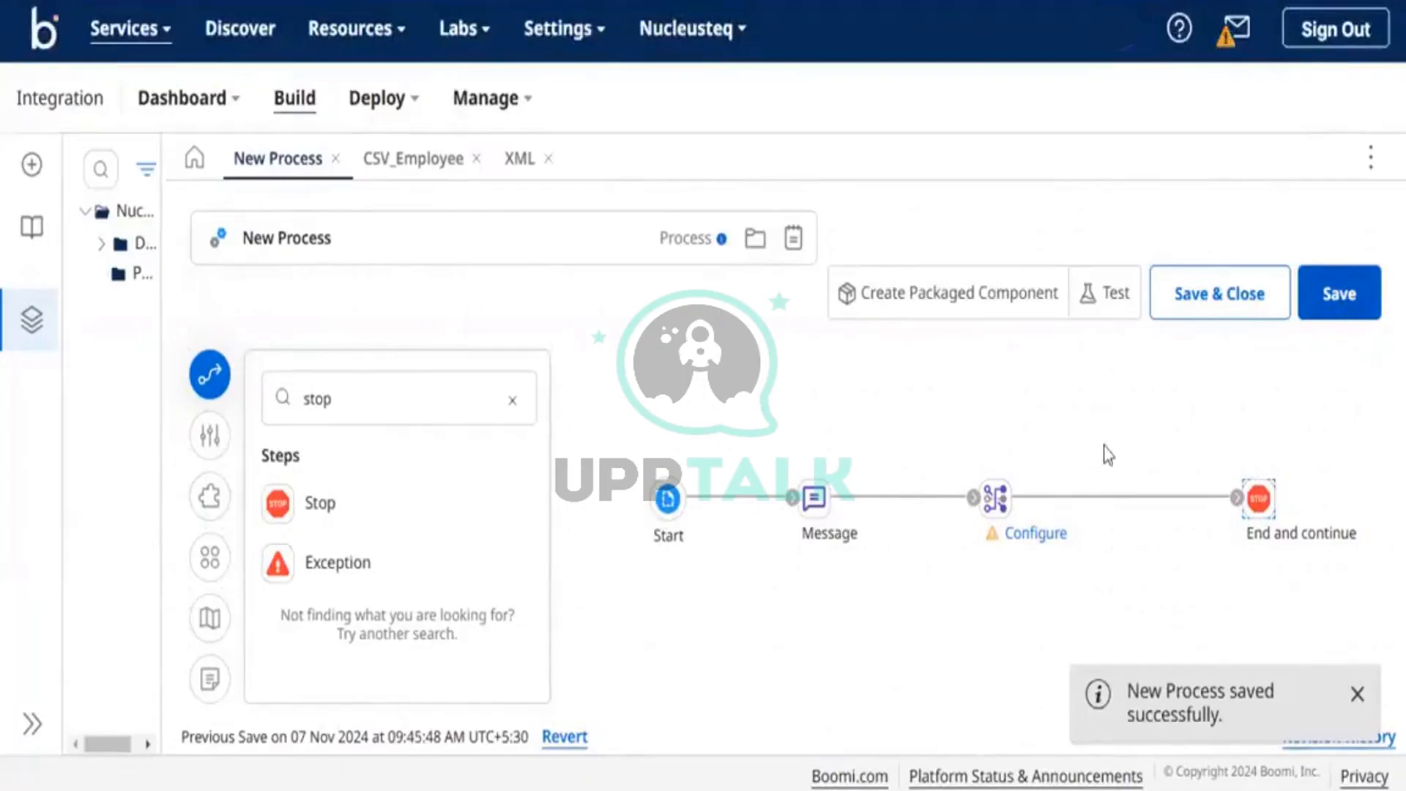
Open the Map step's configuration and create a new Map component for it
left_click(1007, 505)
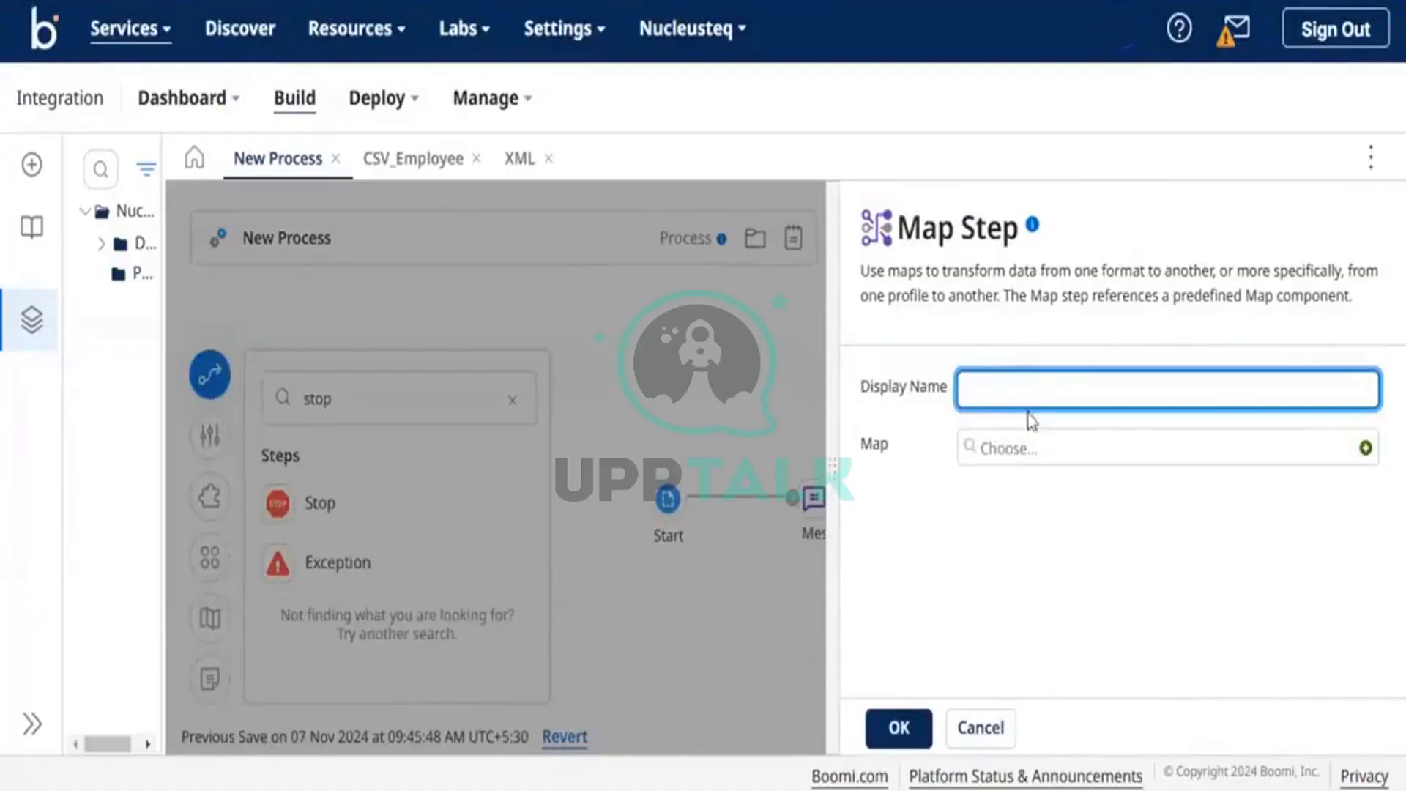
left_click(1035, 444)
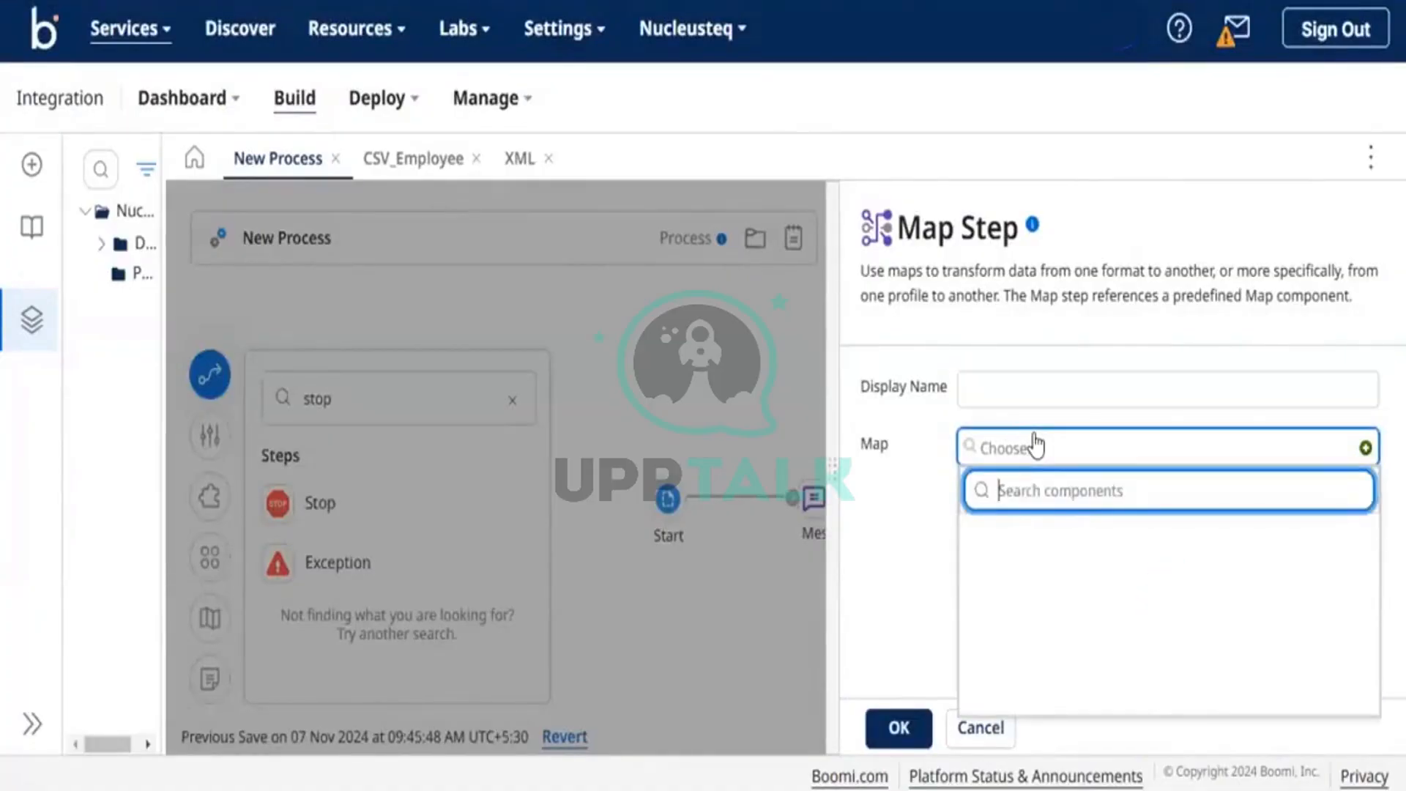
left_click(1365, 447)
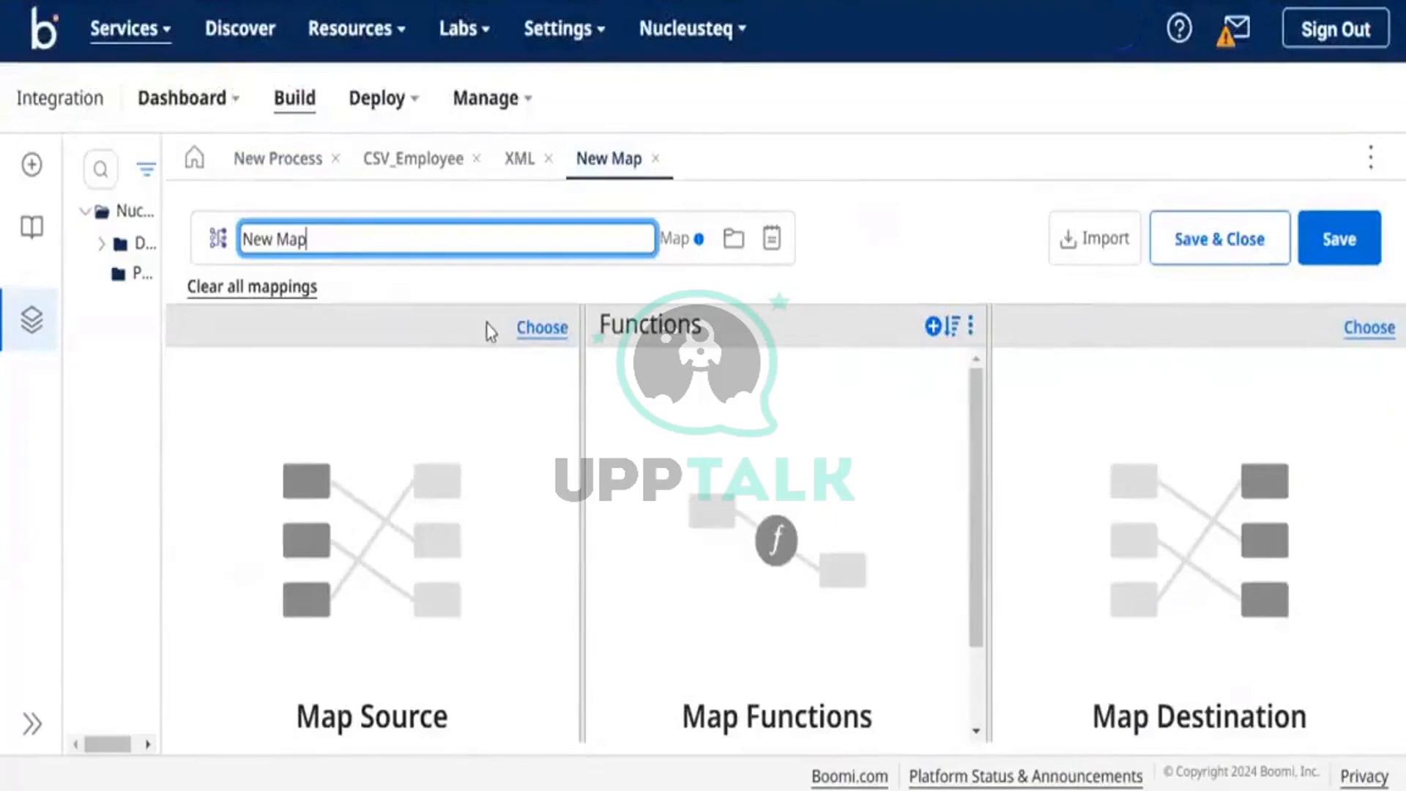
Start choosing the map's source profile and set its profile type to Flat File
left_click(542, 333)
left_click(566, 378)
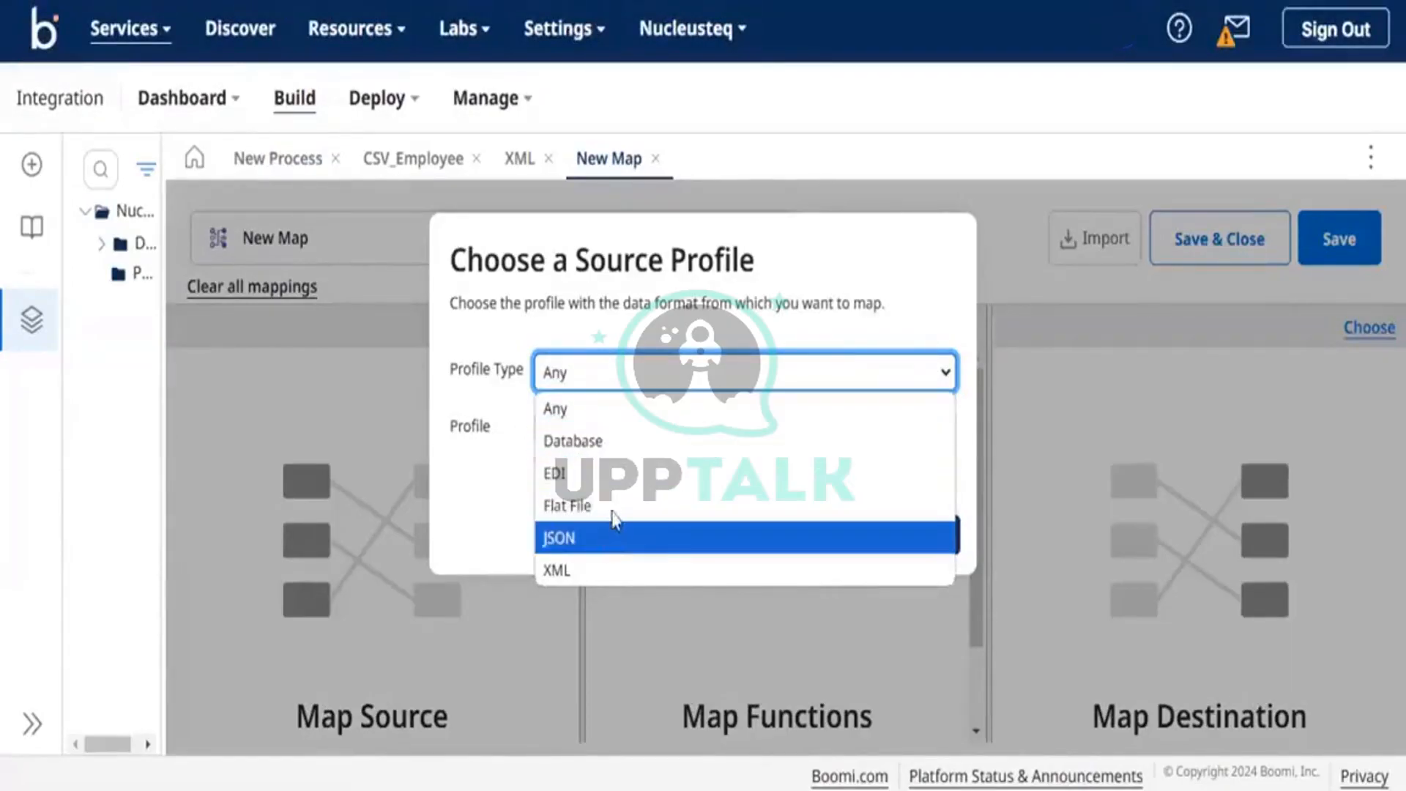
left_click(615, 510)
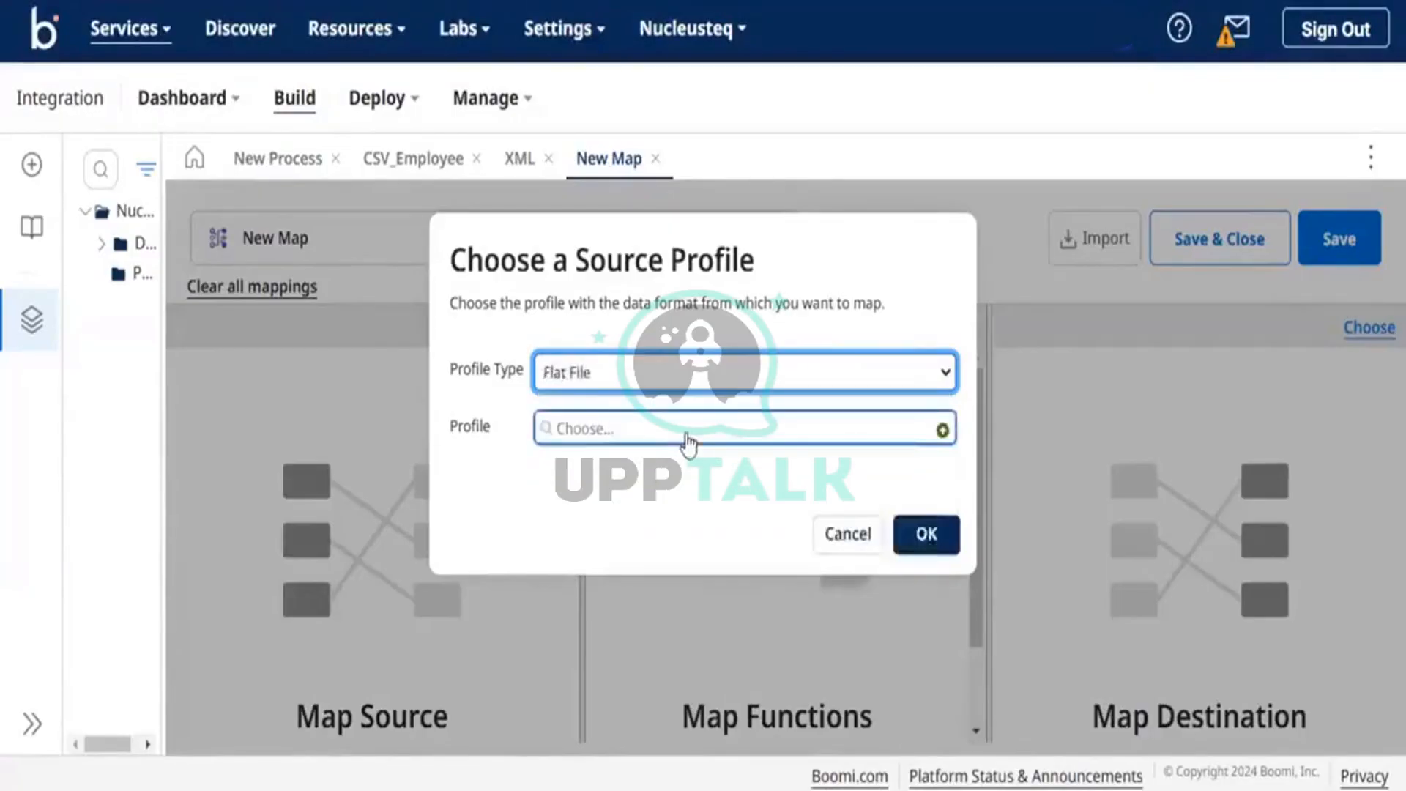
left_click(944, 431)
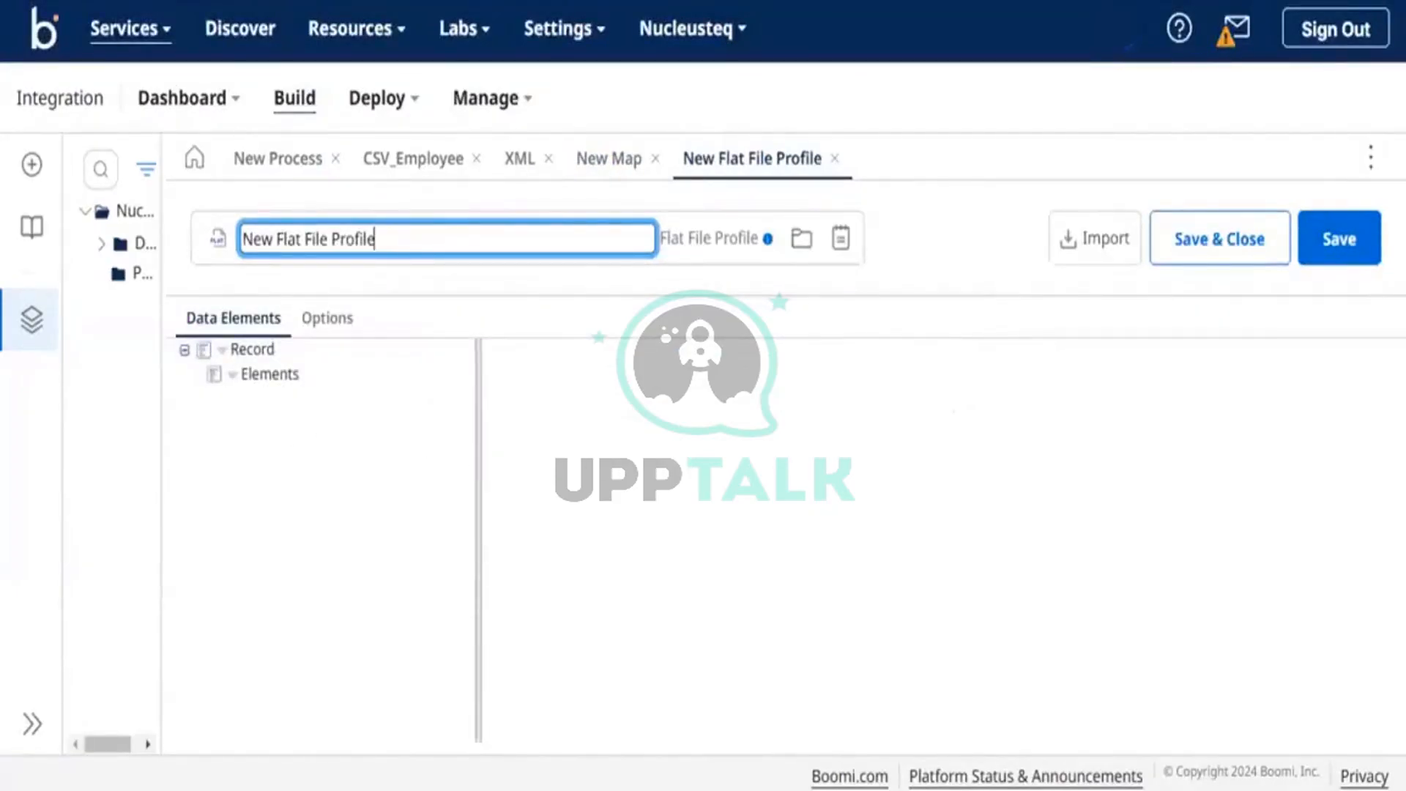
left_click(836, 158)
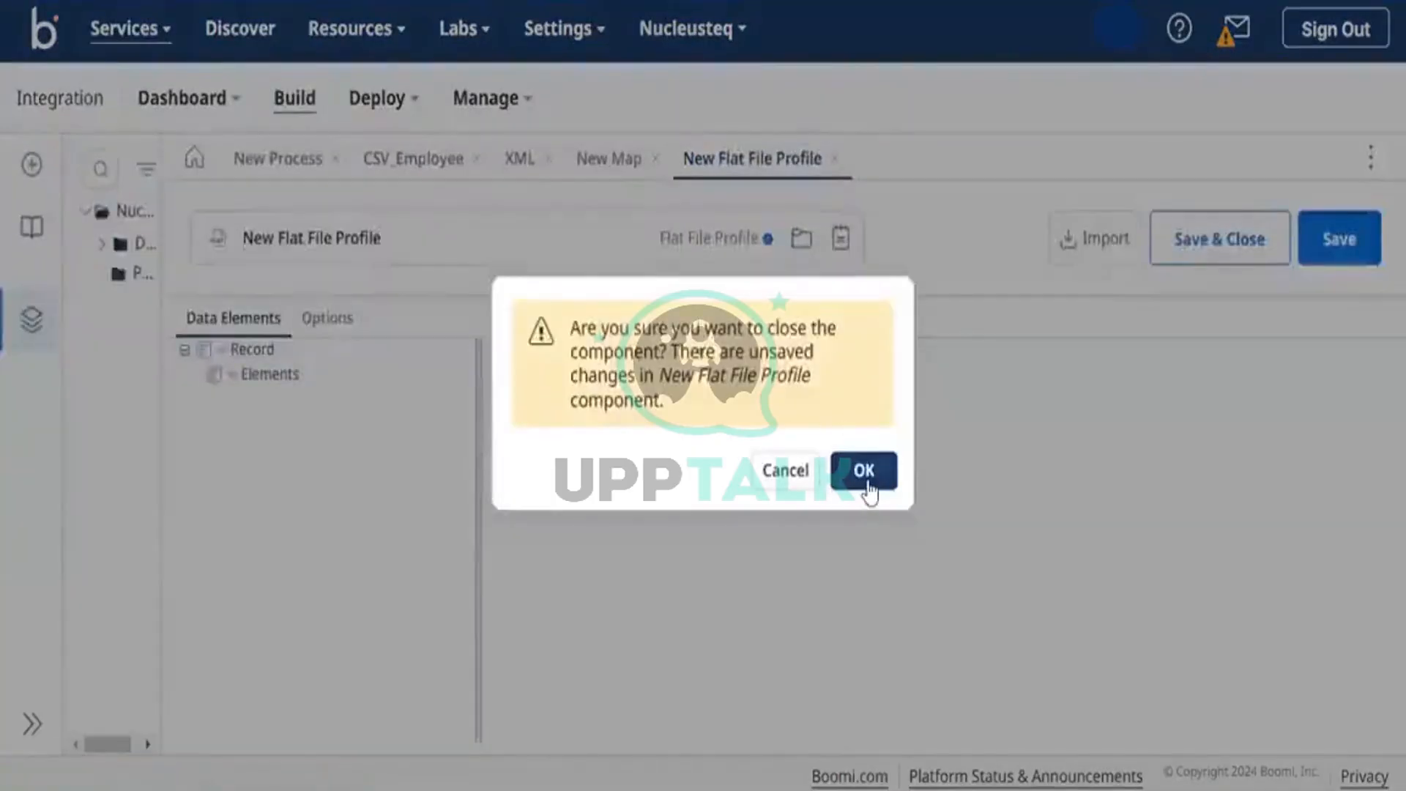
left_click(864, 470)
Select the existing CSV_Employee profile as the map's source and confirm it
left_click(709, 432)
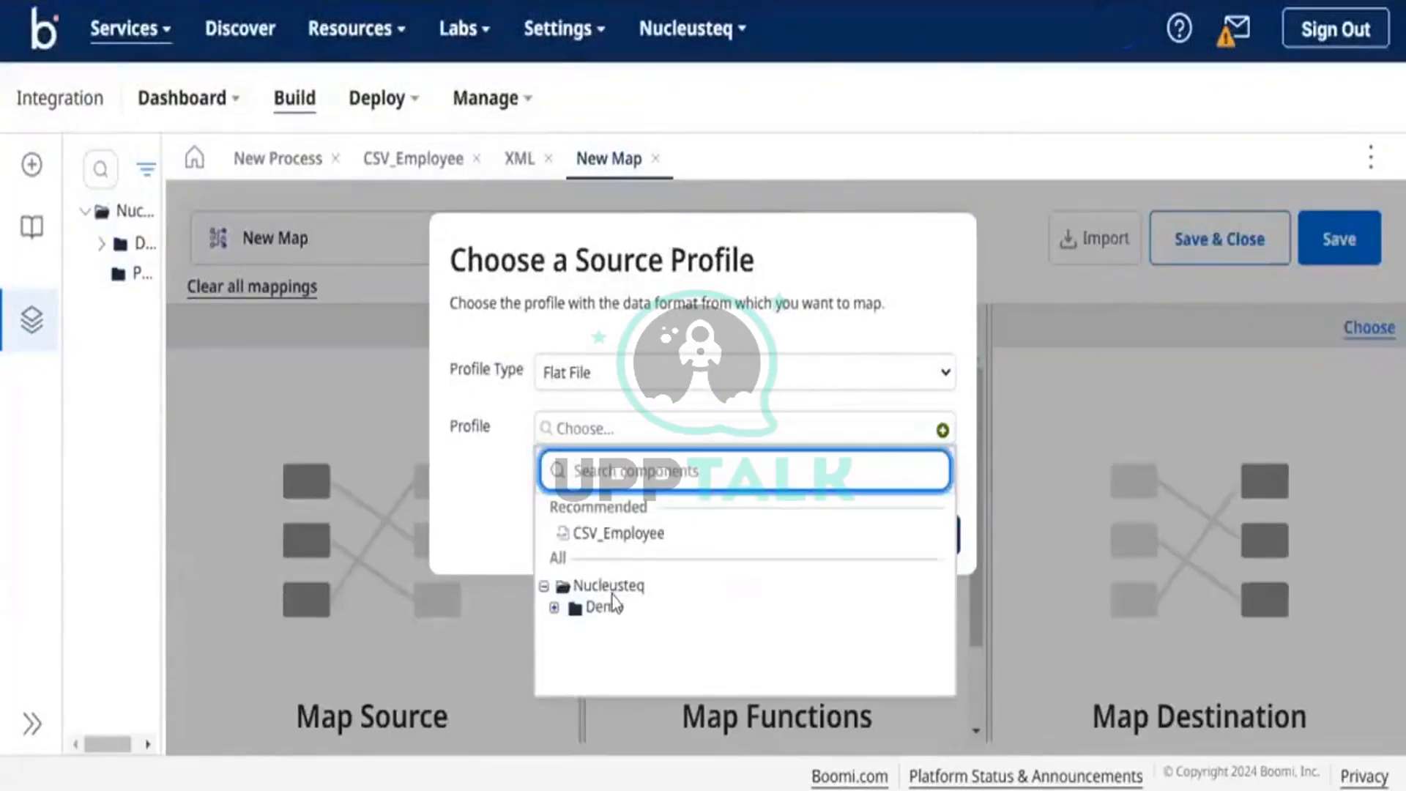
left_click(639, 524)
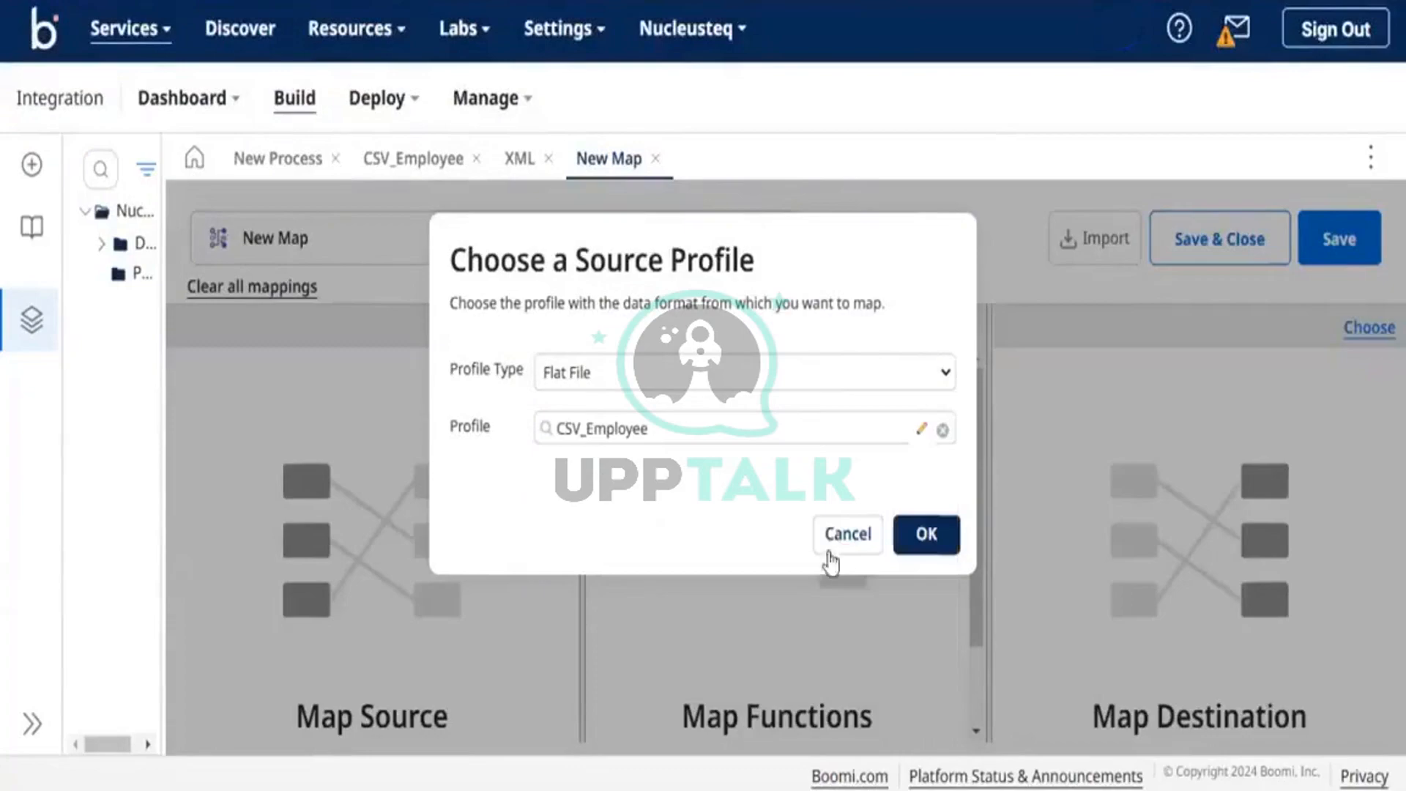
left_click(925, 534)
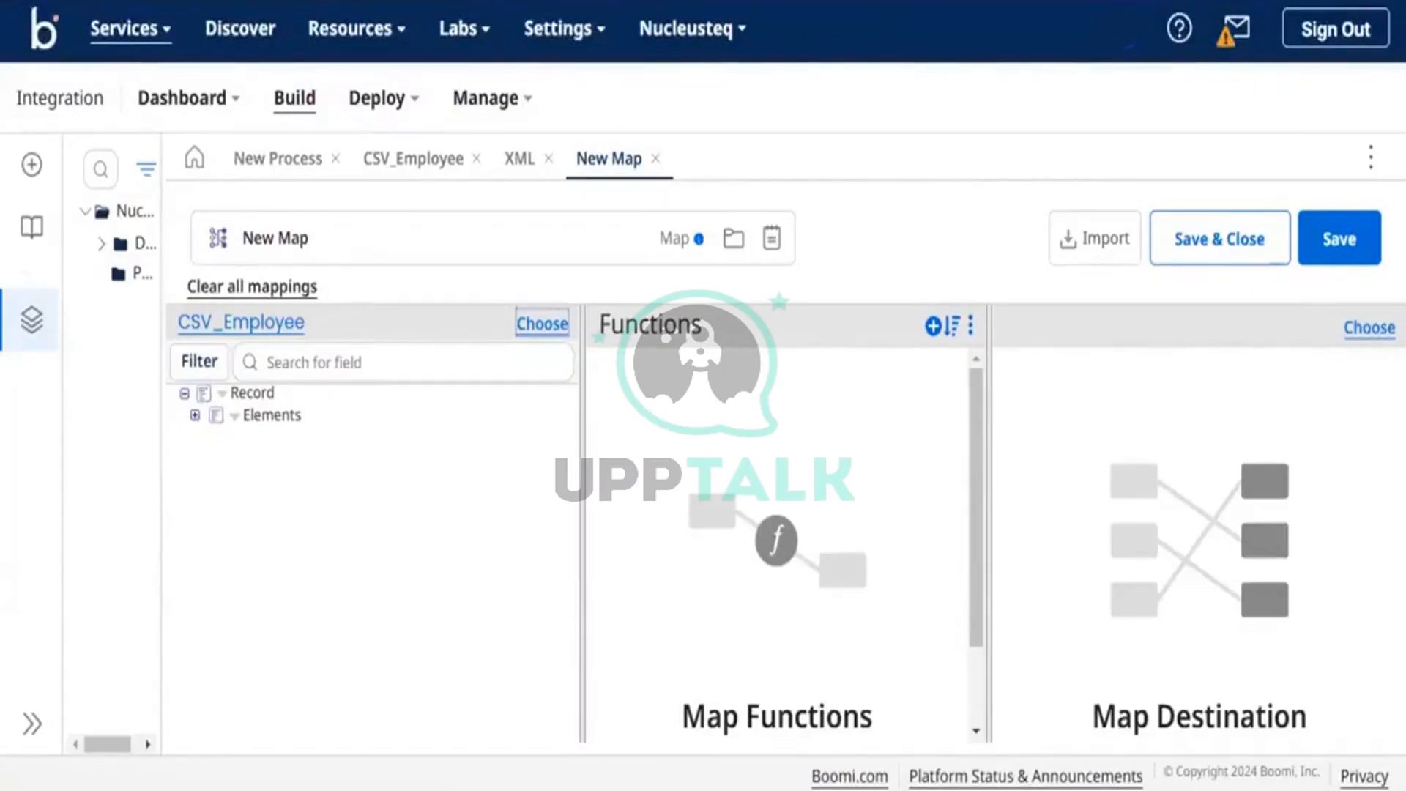
Set the map's destination to the existing profile named XML, using the XML profile type
left_click(1369, 328)
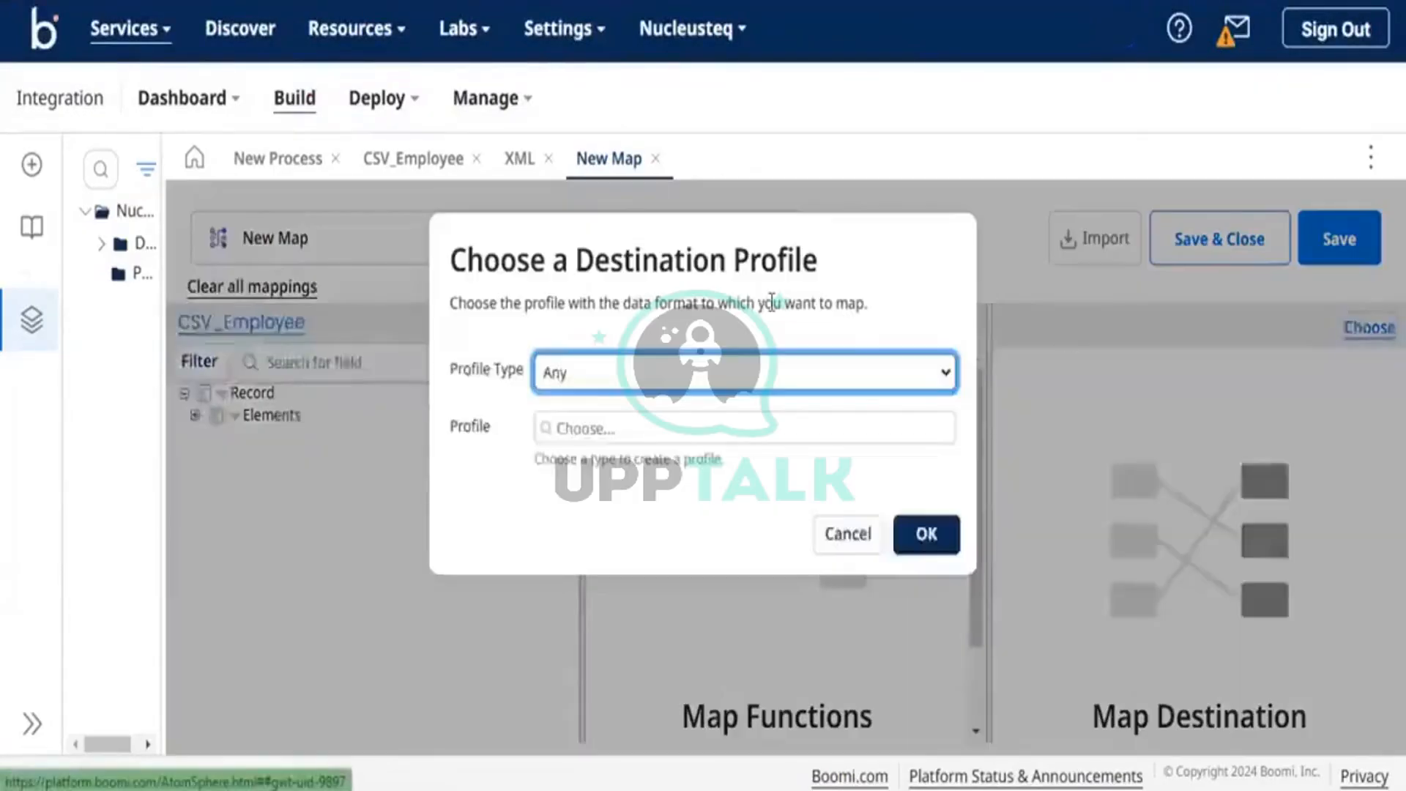
left_click(663, 384)
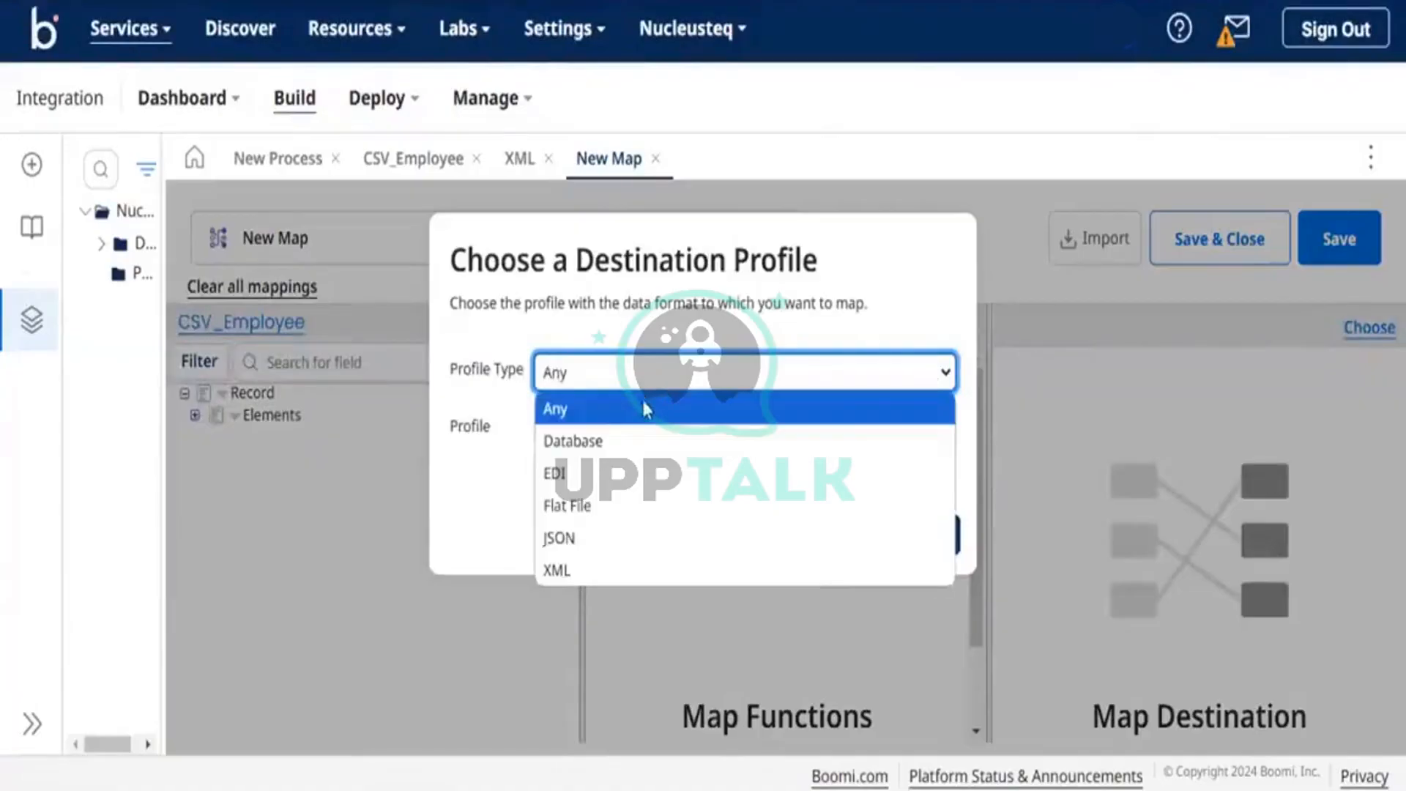
left_click(602, 570)
left_click(675, 430)
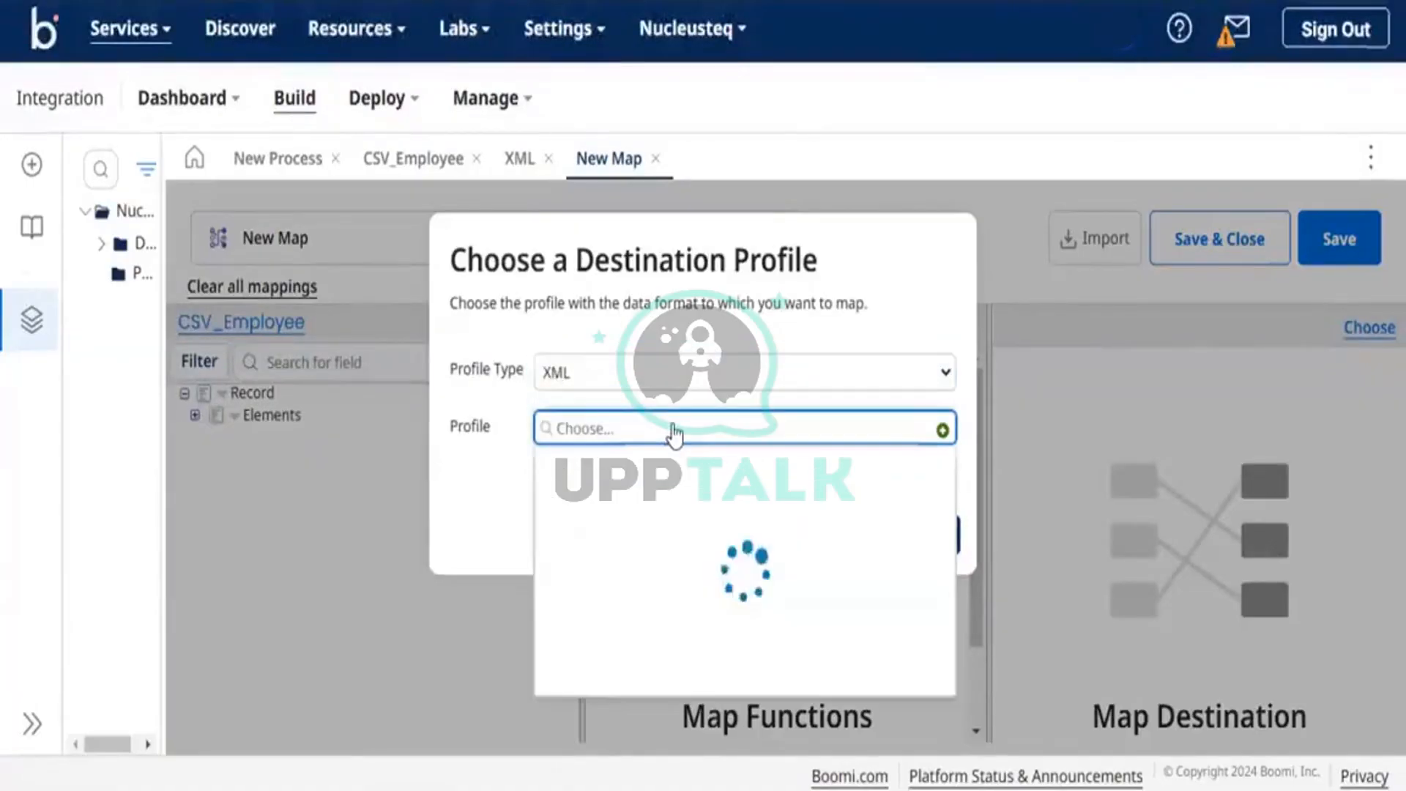
left_click(587, 534)
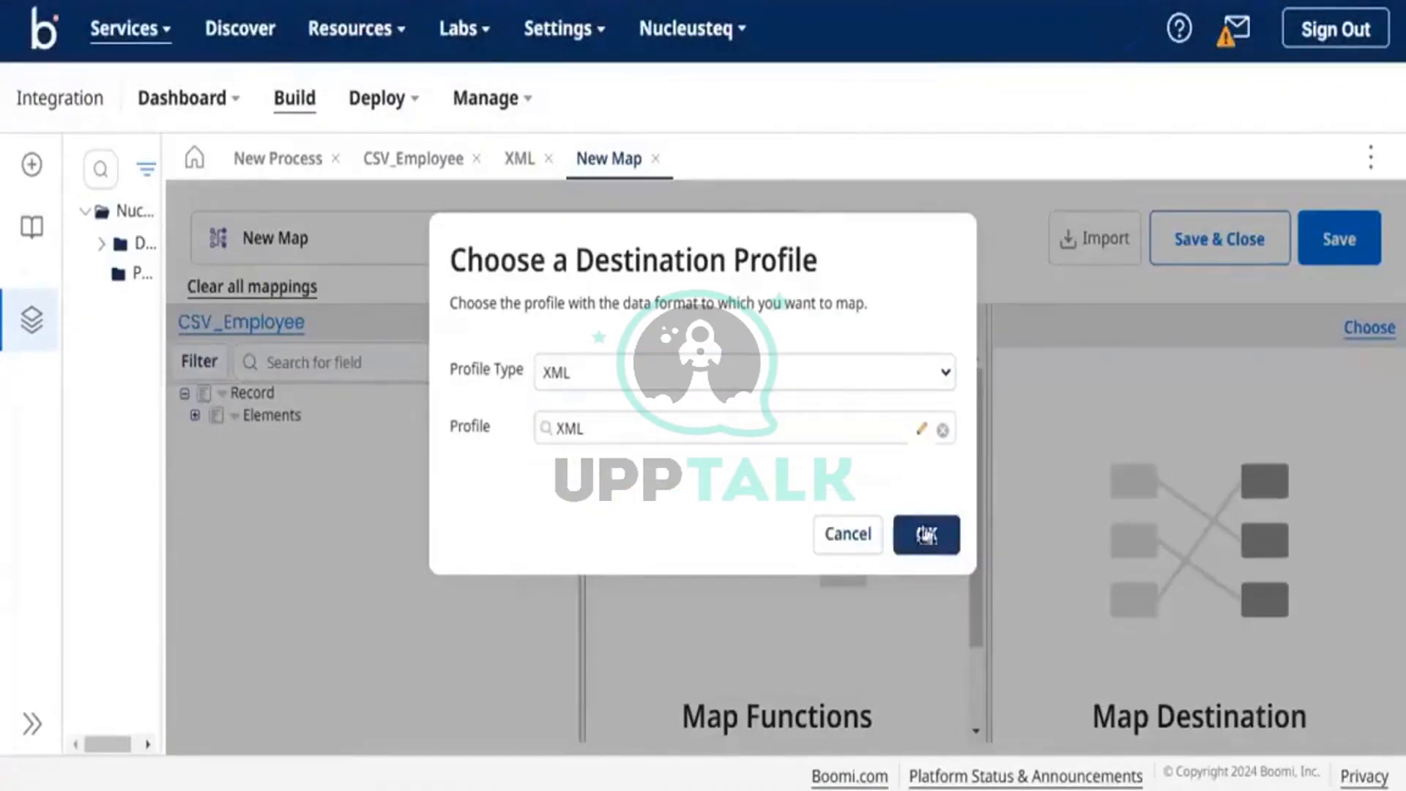
left_click(926, 535)
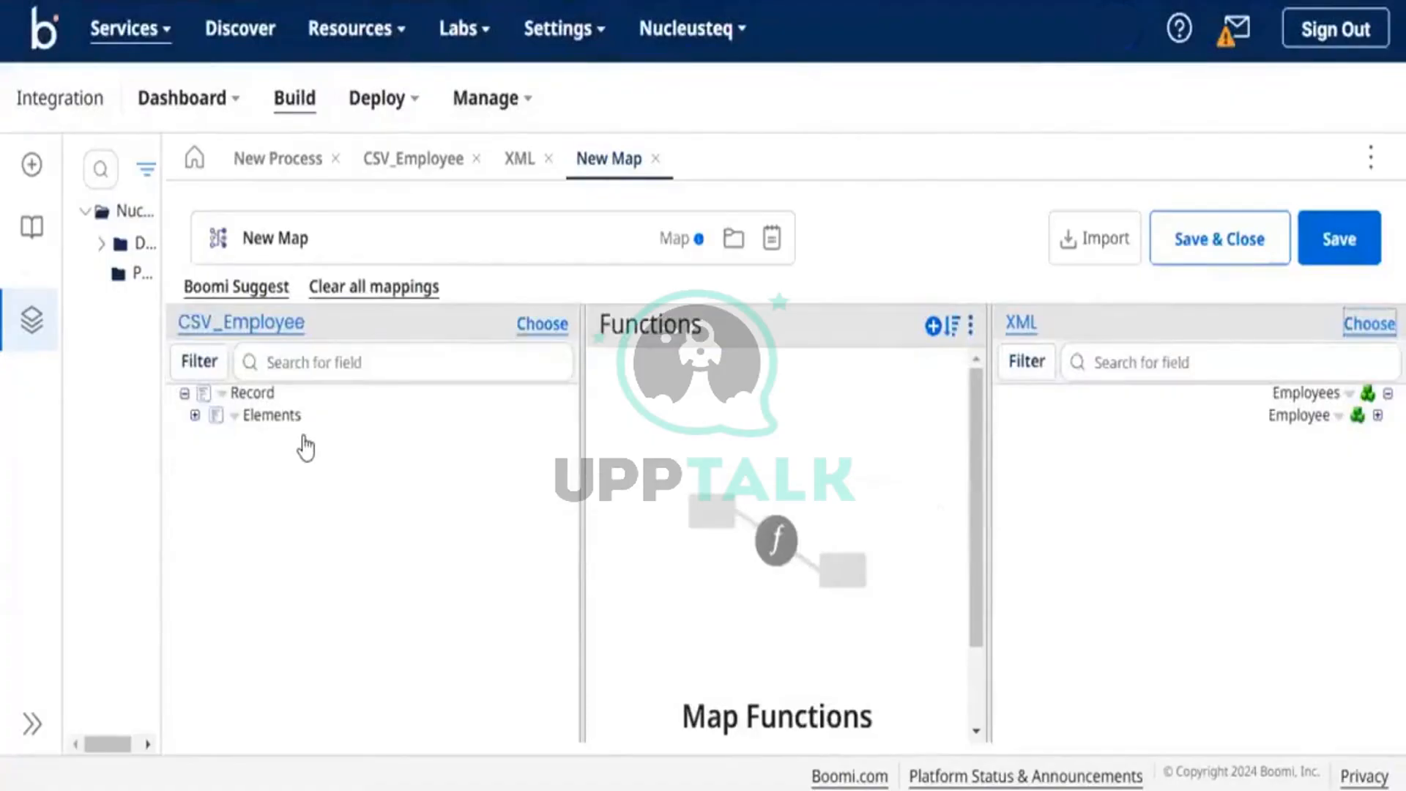
Expand the source Elements and destination Employee nodes, and map EmployeeId to EmployeeId and FirstName to name
left_click(195, 416)
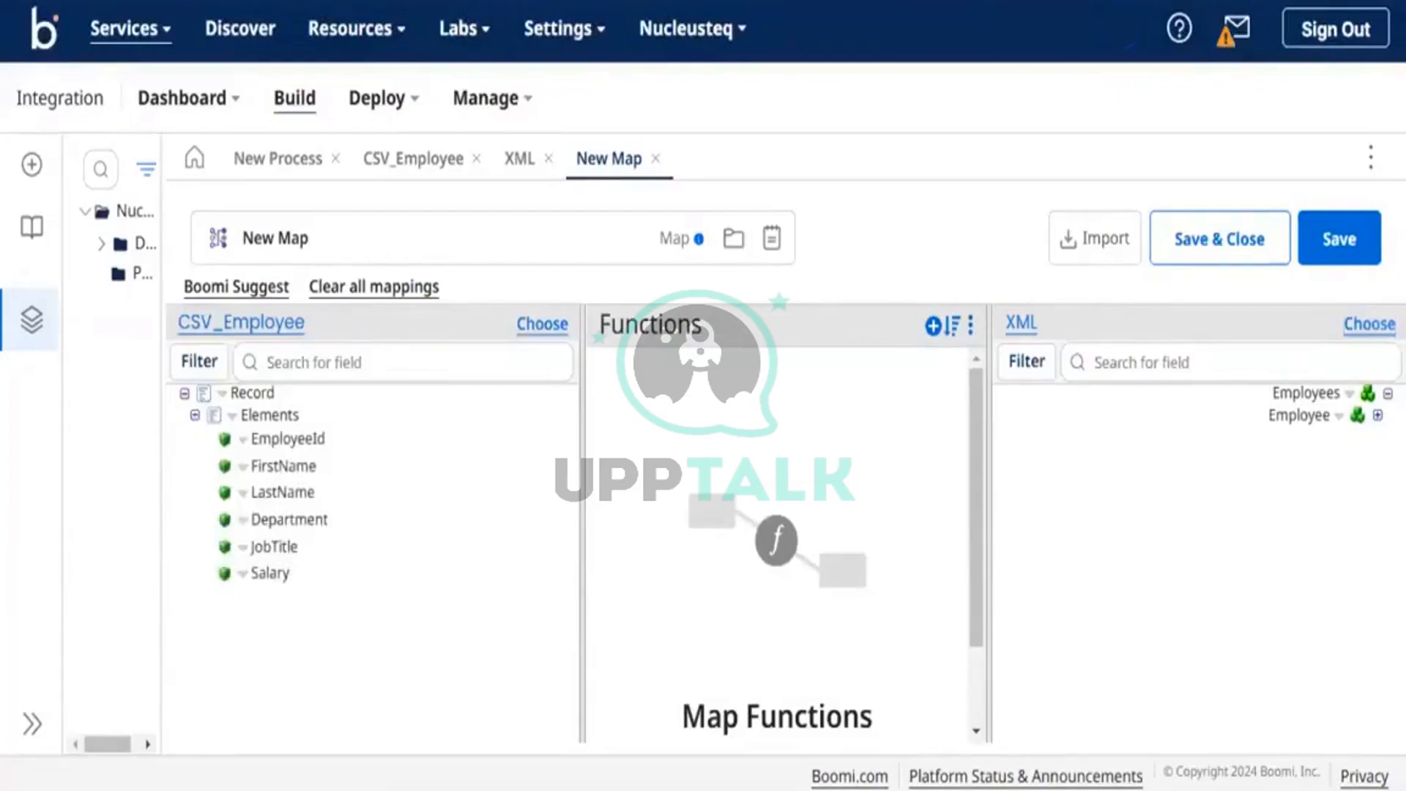
left_click(1377, 415)
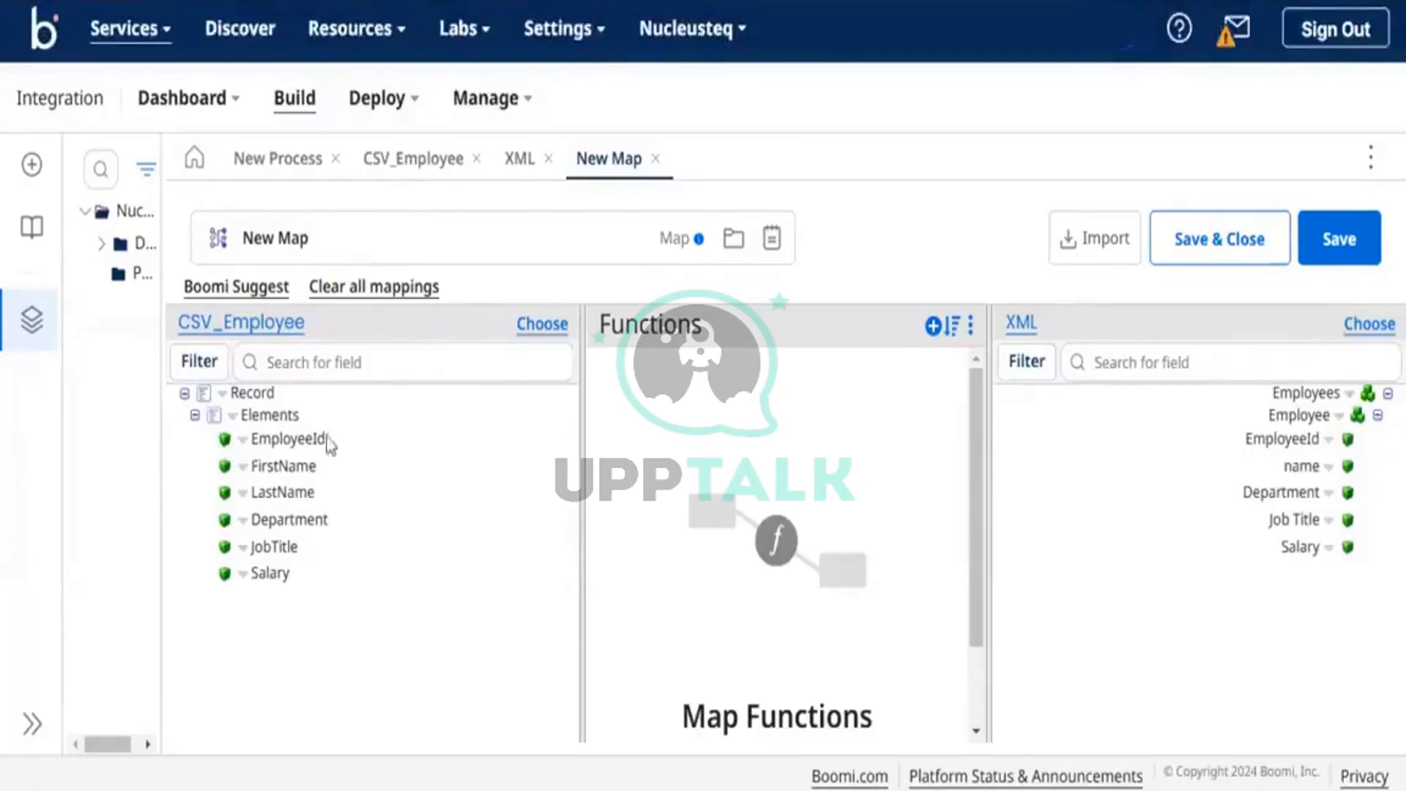
left_click_drag(315, 437, 1282, 443)
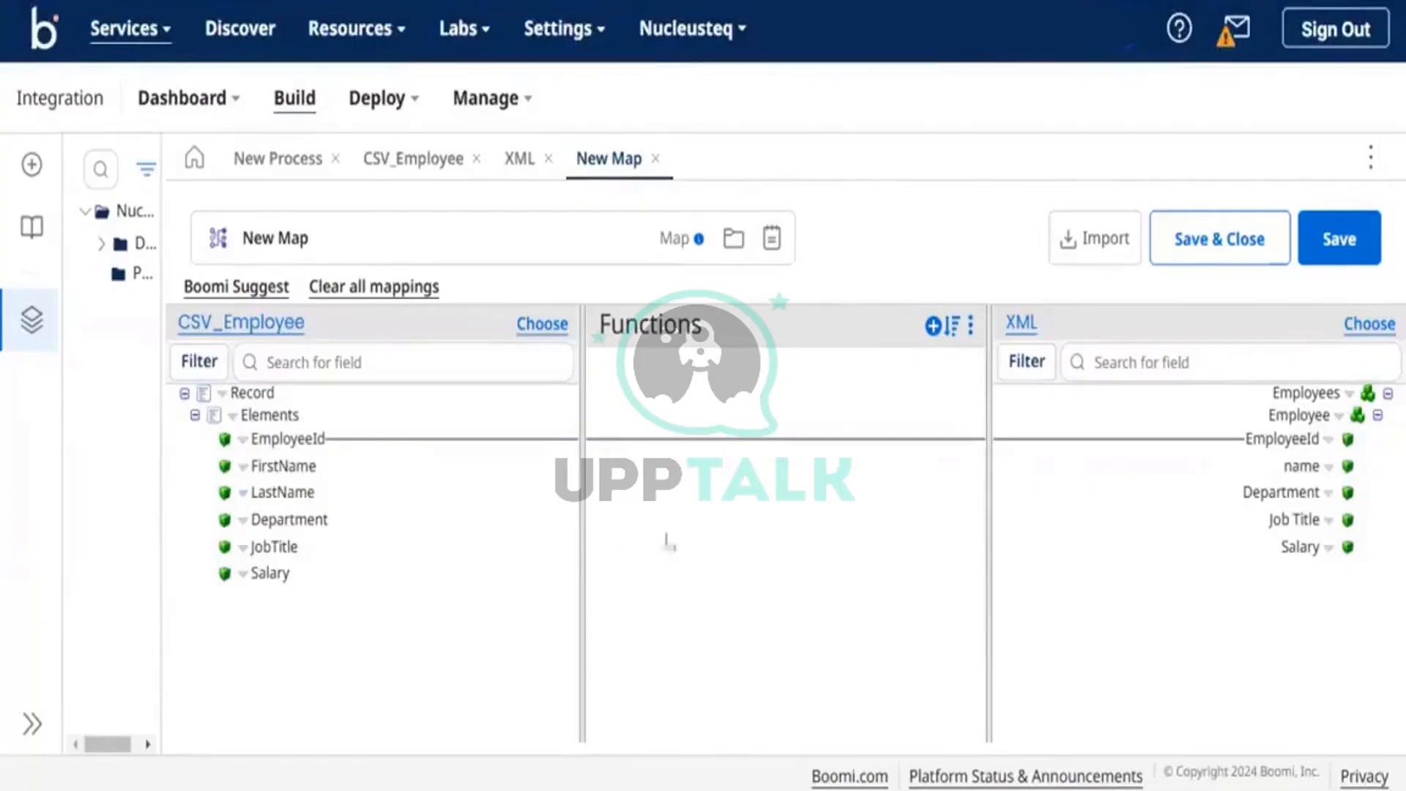
left_click_drag(668, 542, 1295, 472)
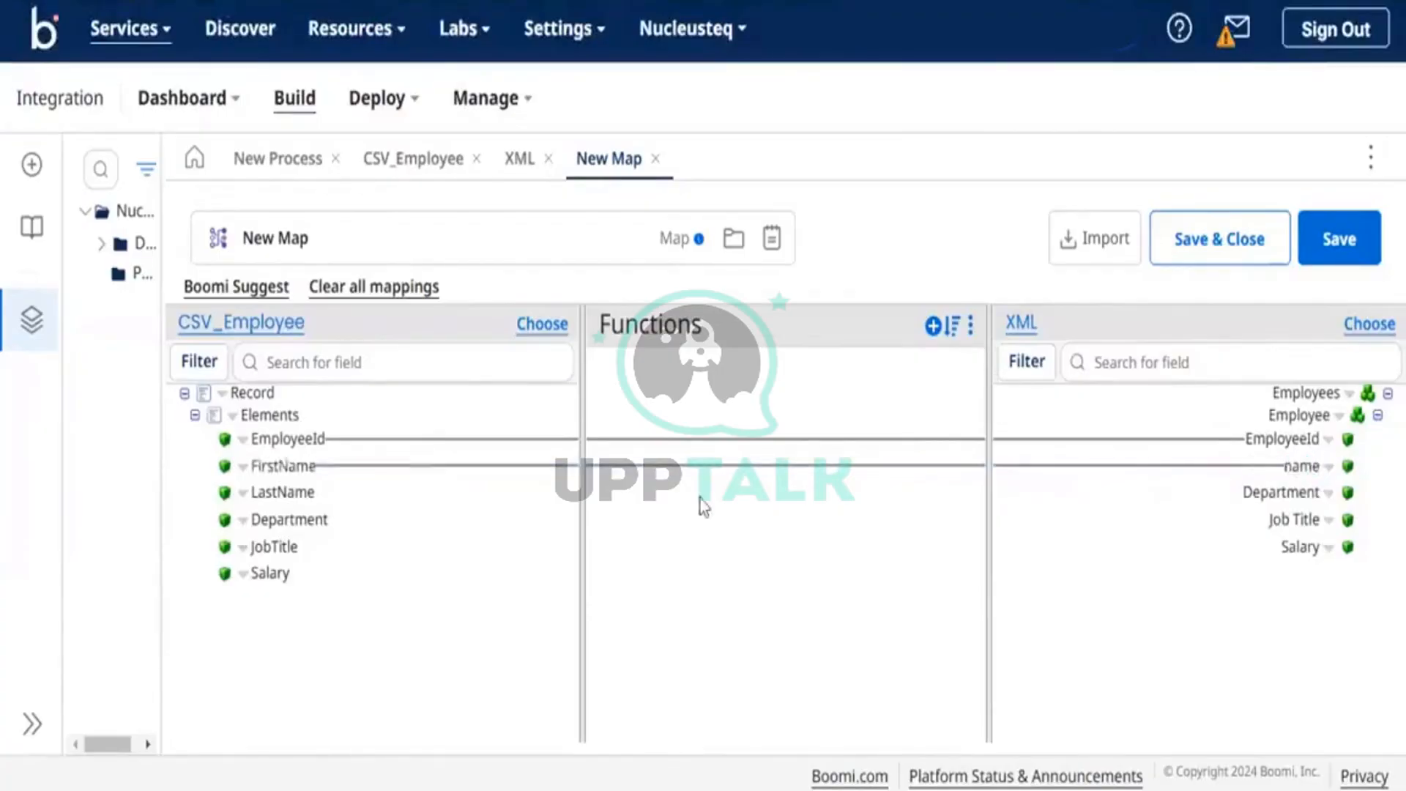
Map the source Department field to the destination Department field
left_click_drag(308, 480, 358, 538)
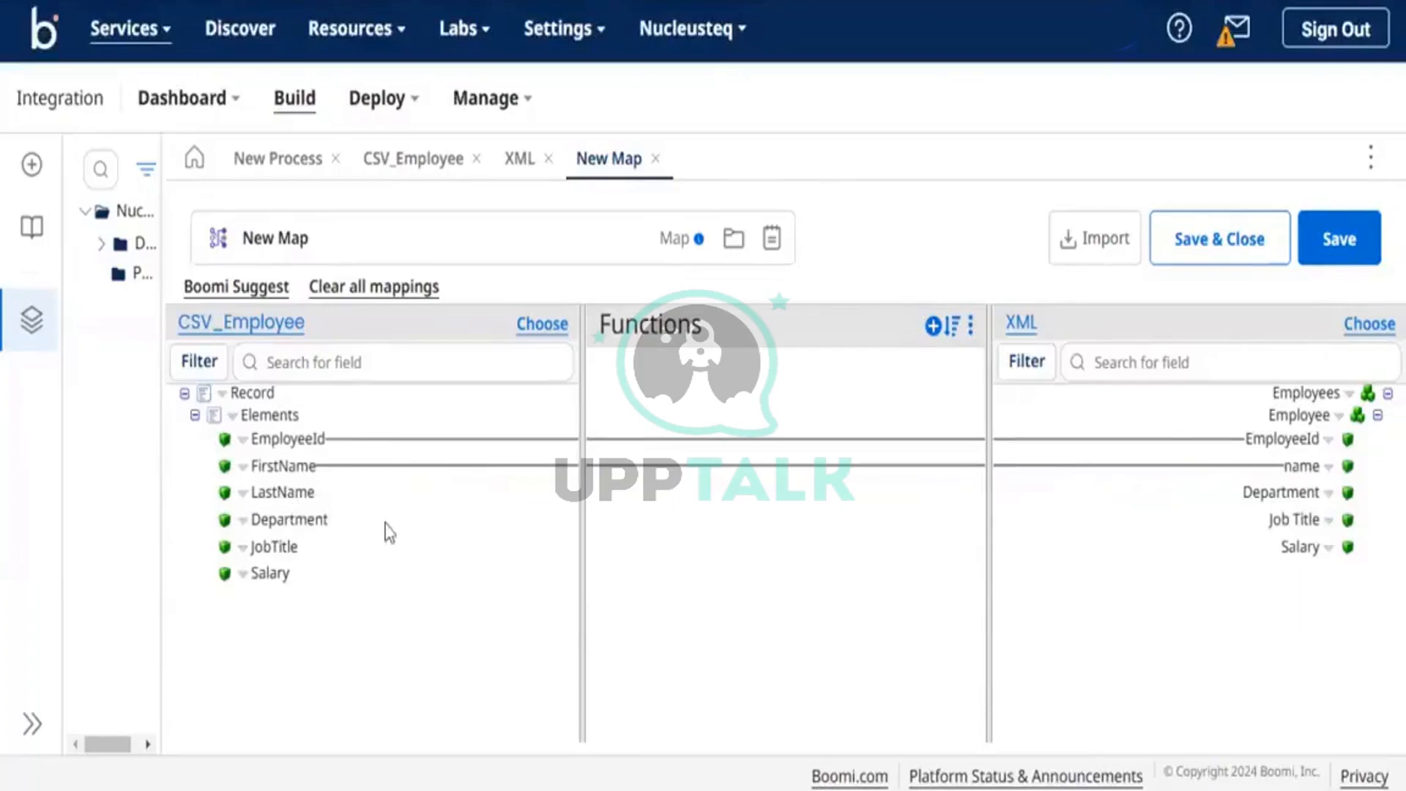
left_click_drag(389, 533, 1341, 493)
left_click_drag(318, 519, 1075, 524)
left_click_drag(288, 518, 1336, 498)
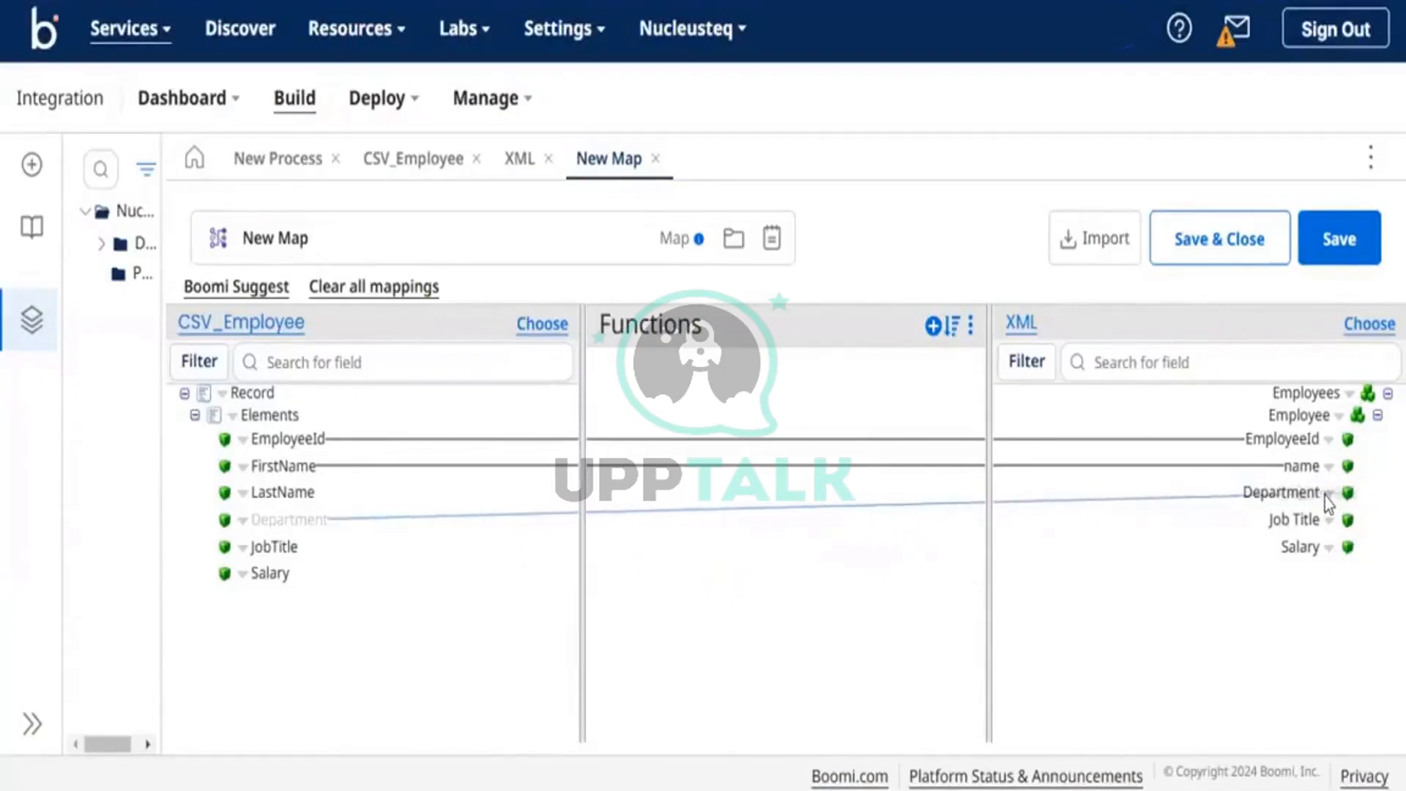
left_click_drag(1269, 489, 1328, 527)
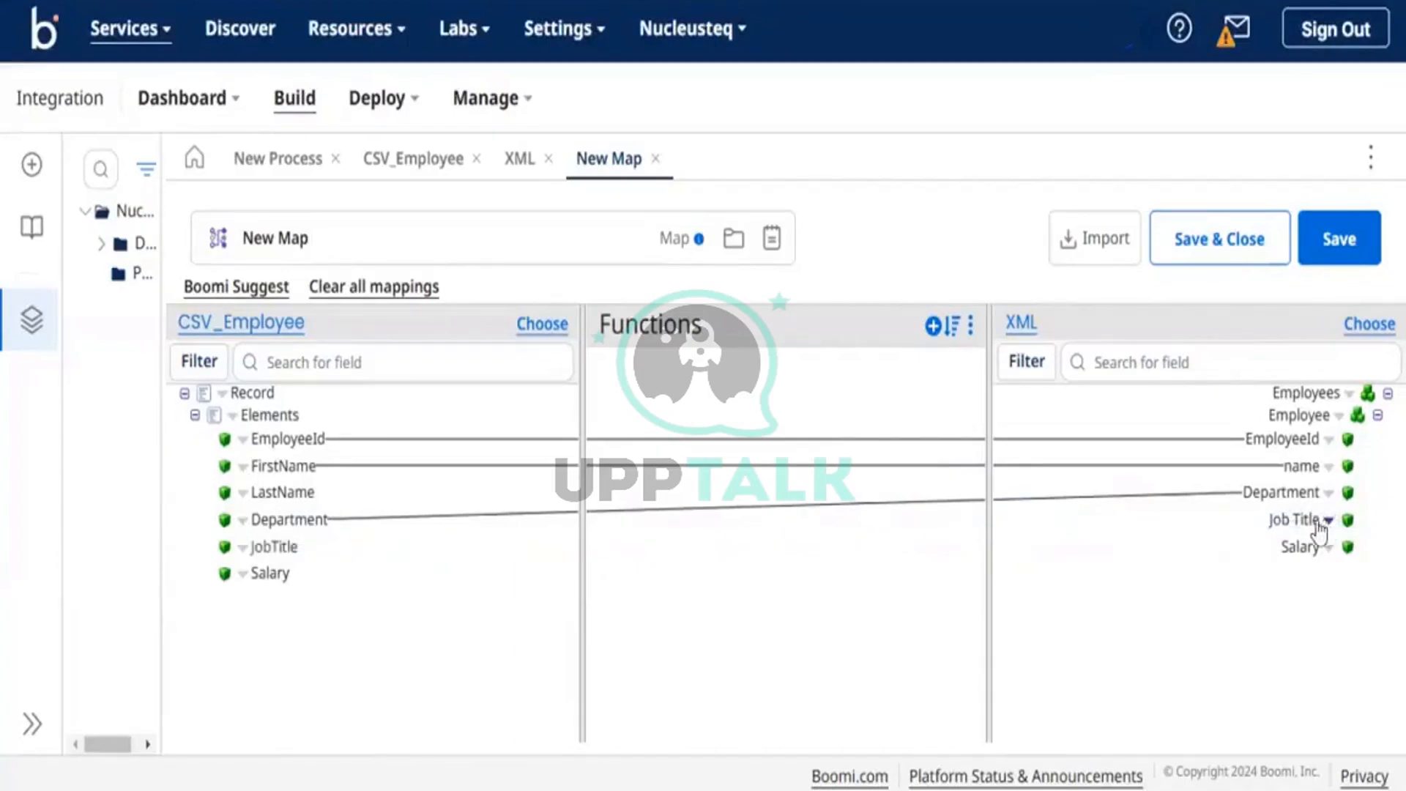
Map JobTitle to Job Title and Salary to Salary, and save and close the map
left_click_drag(1304, 518, 278, 551)
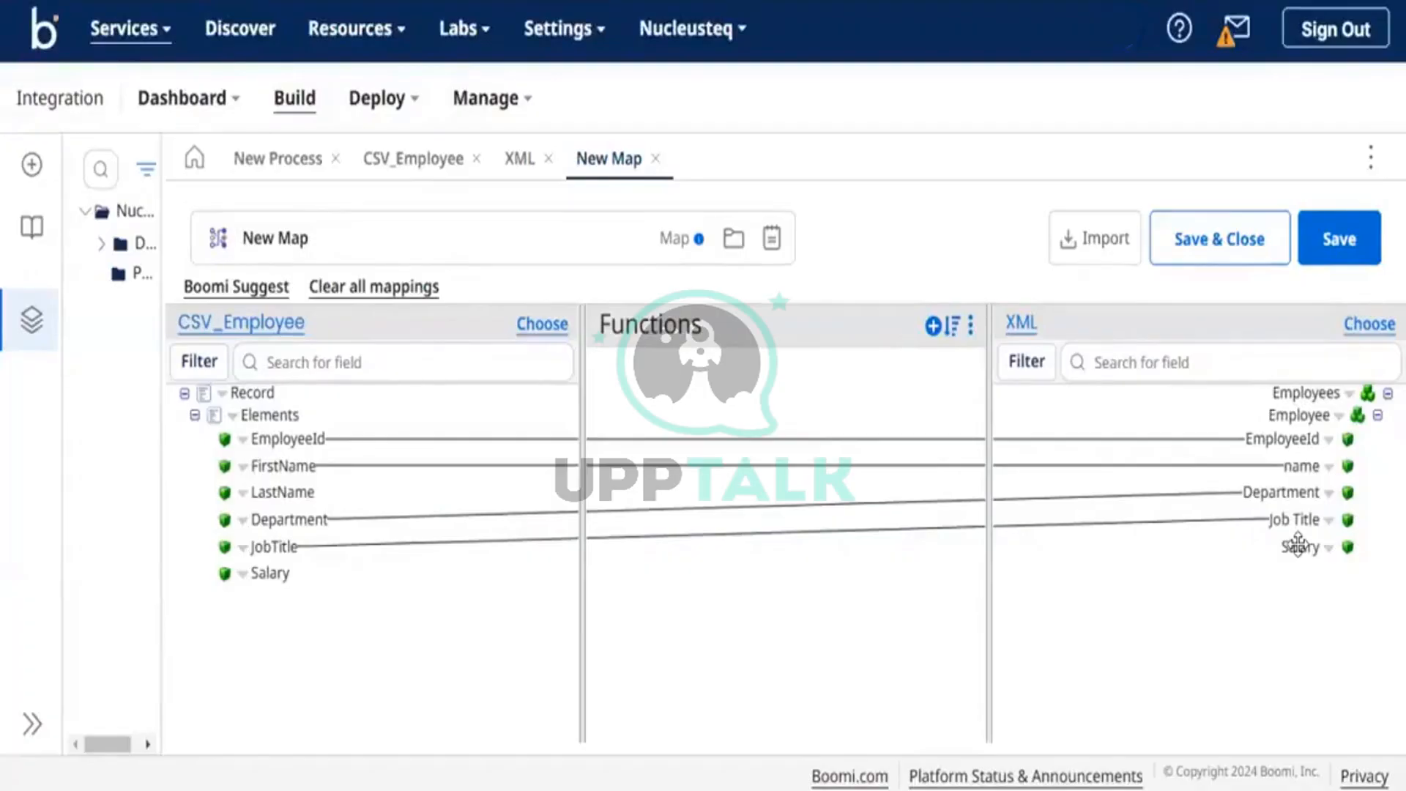
left_click_drag(1297, 546, 1300, 546)
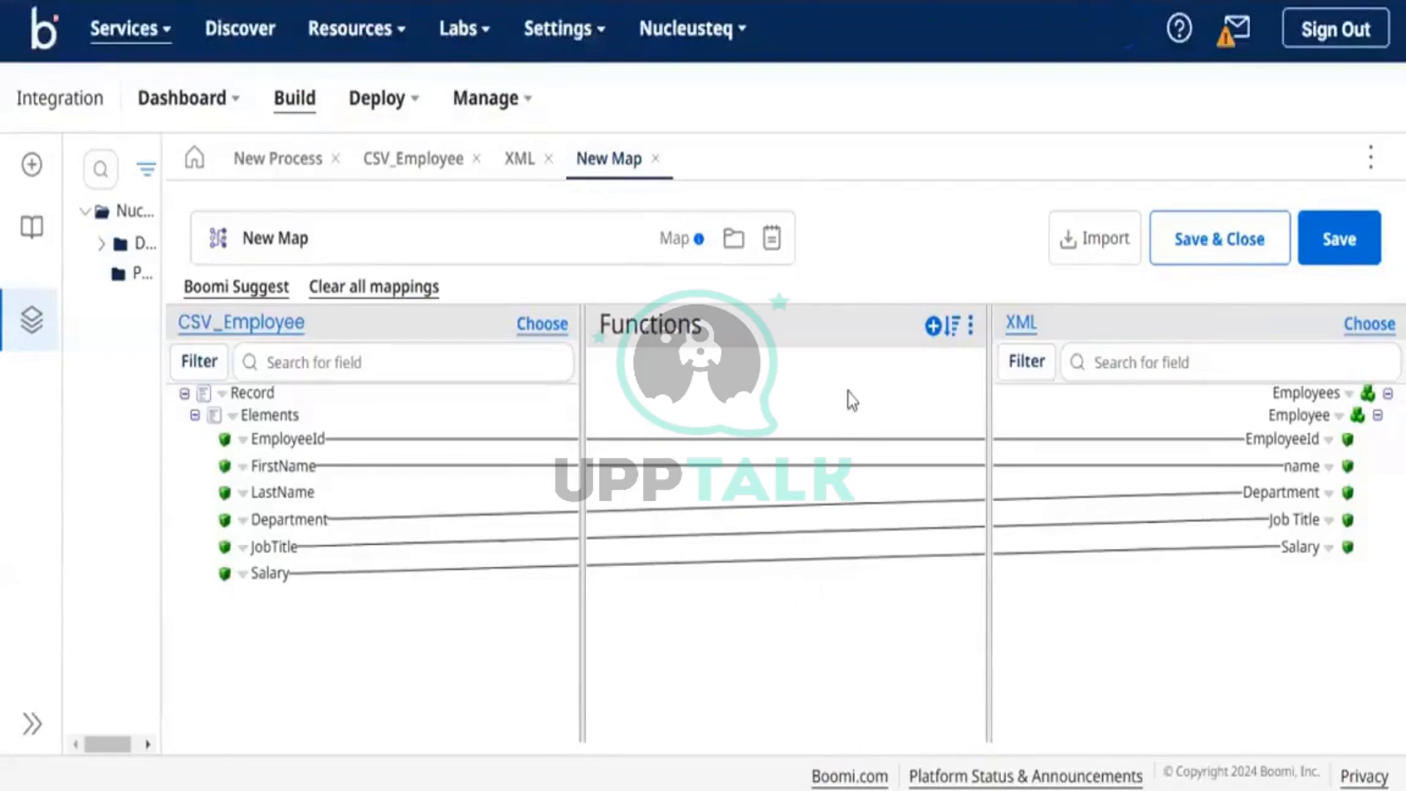
left_click(1221, 253)
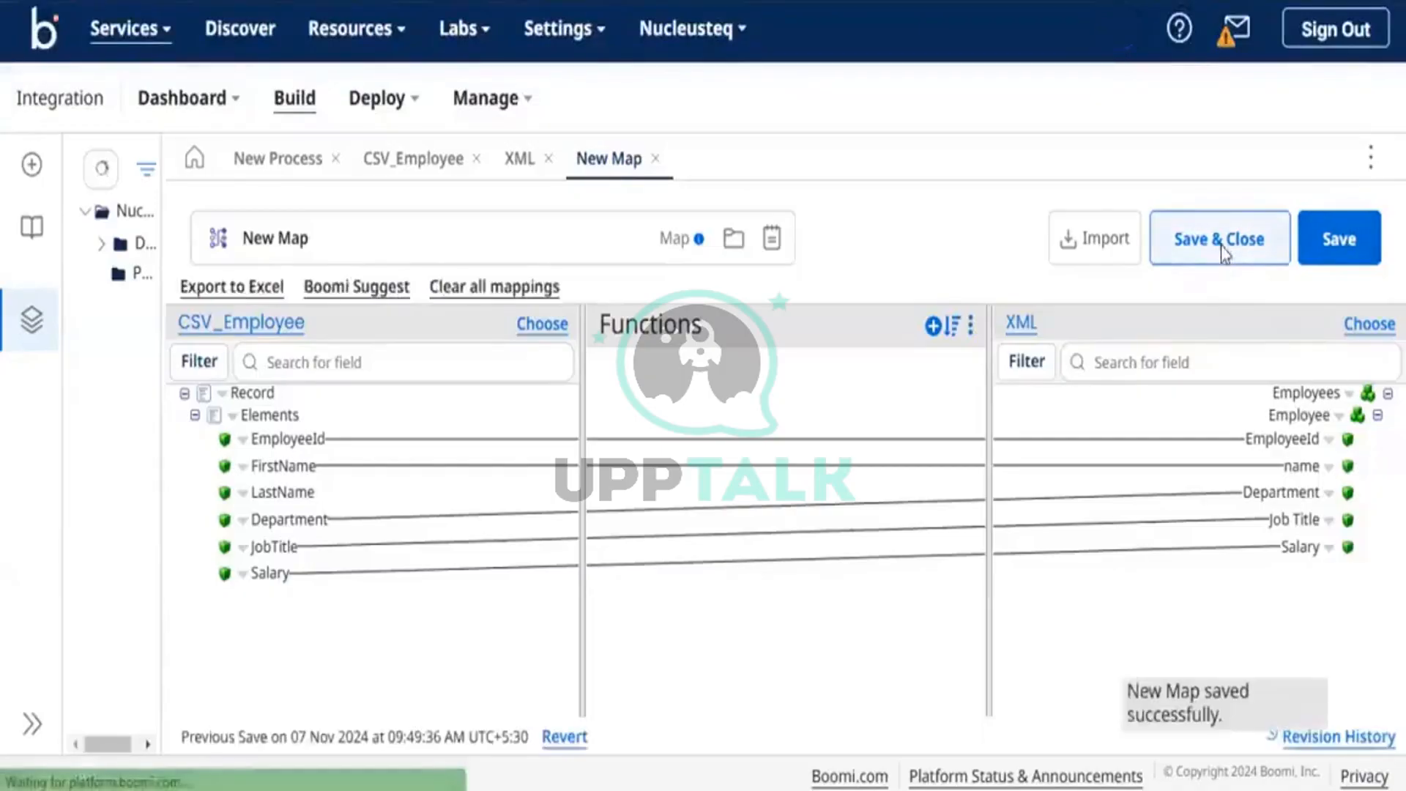